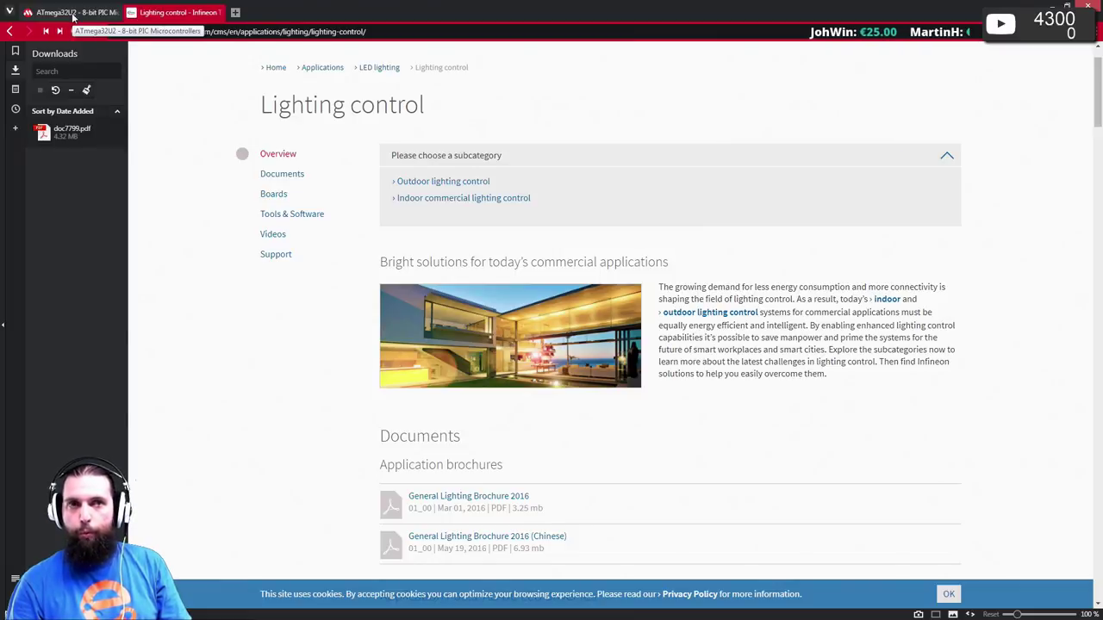
- Glance at the ATmega32U2 and Lighting control browser tabs, then return to Pulsonix
left_click(74, 13)
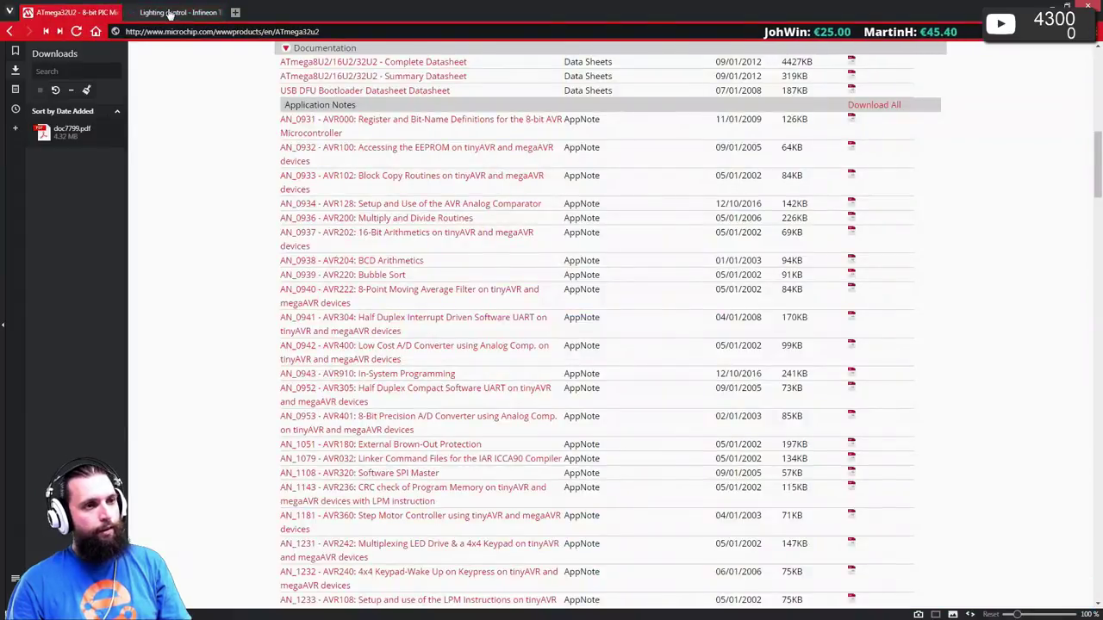
left_click(171, 13)
key("alt+Tab")
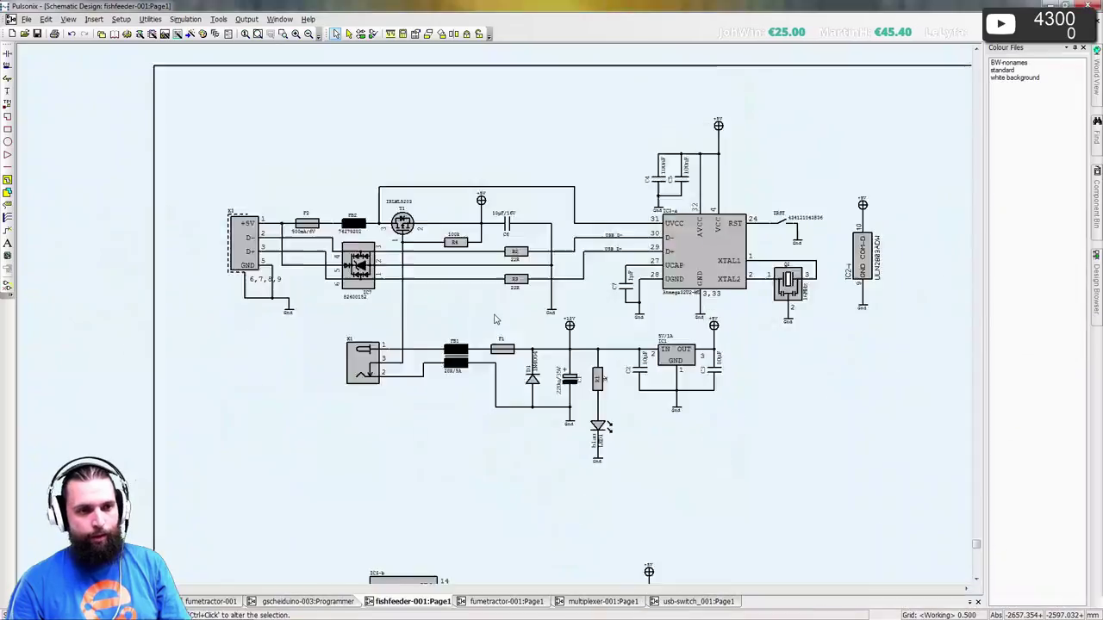
- Scroll through the lower schematic and select inverter IC2-a
scroll(495, 320, "down", 3)
scroll(417, 376, "down", 3)
scroll(560, 147, "up", 3)
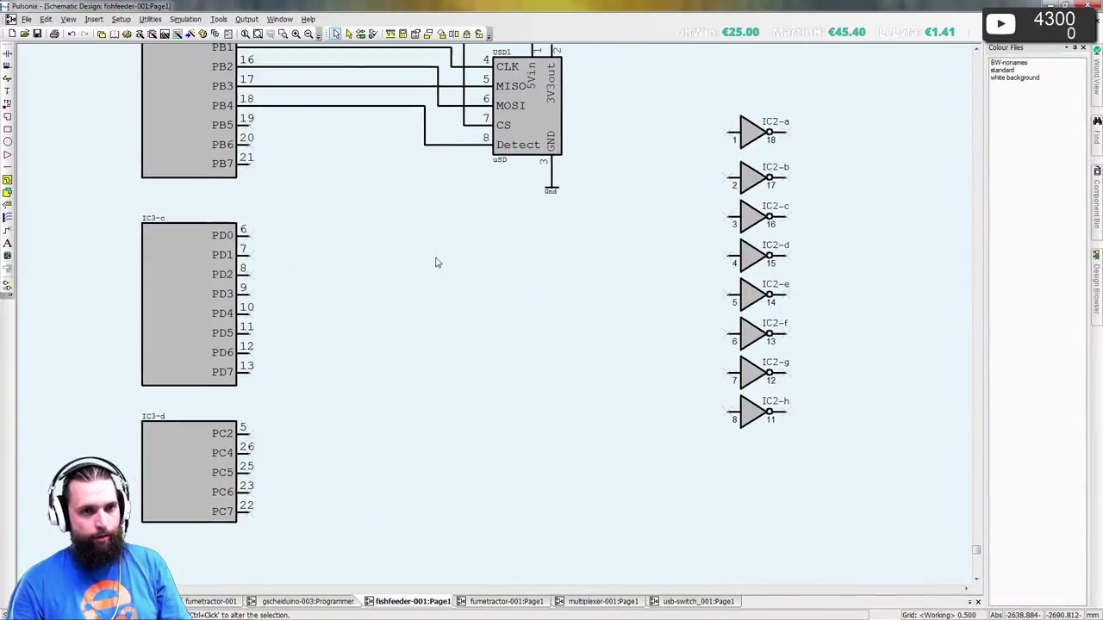
scroll(426, 224, "down", 2)
scroll(391, 281, "up", 1)
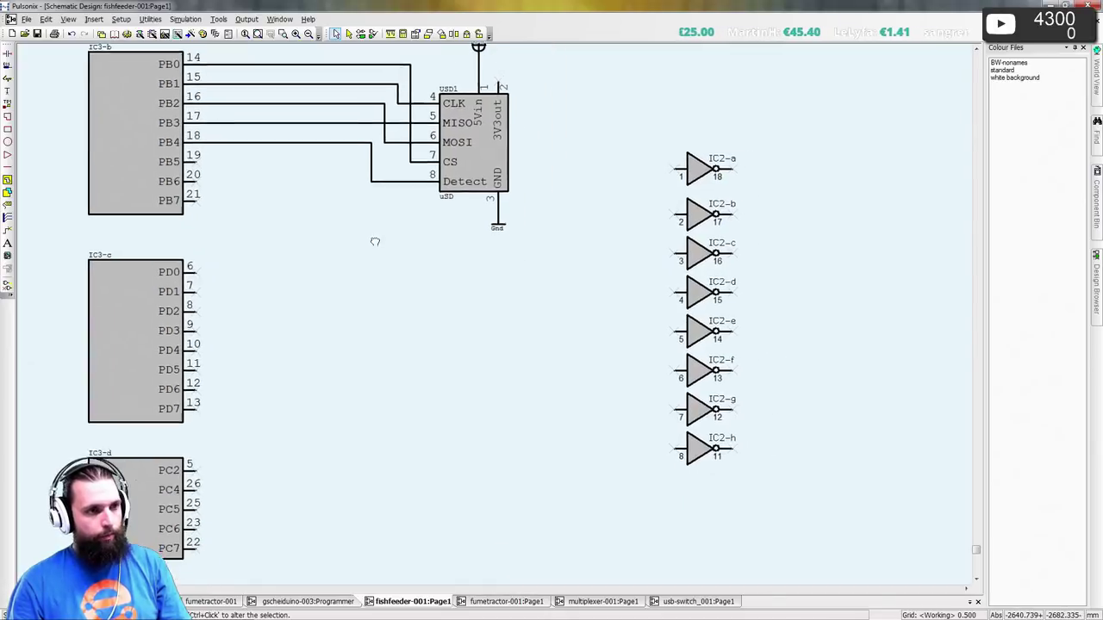
scroll(374, 239, "up", 1)
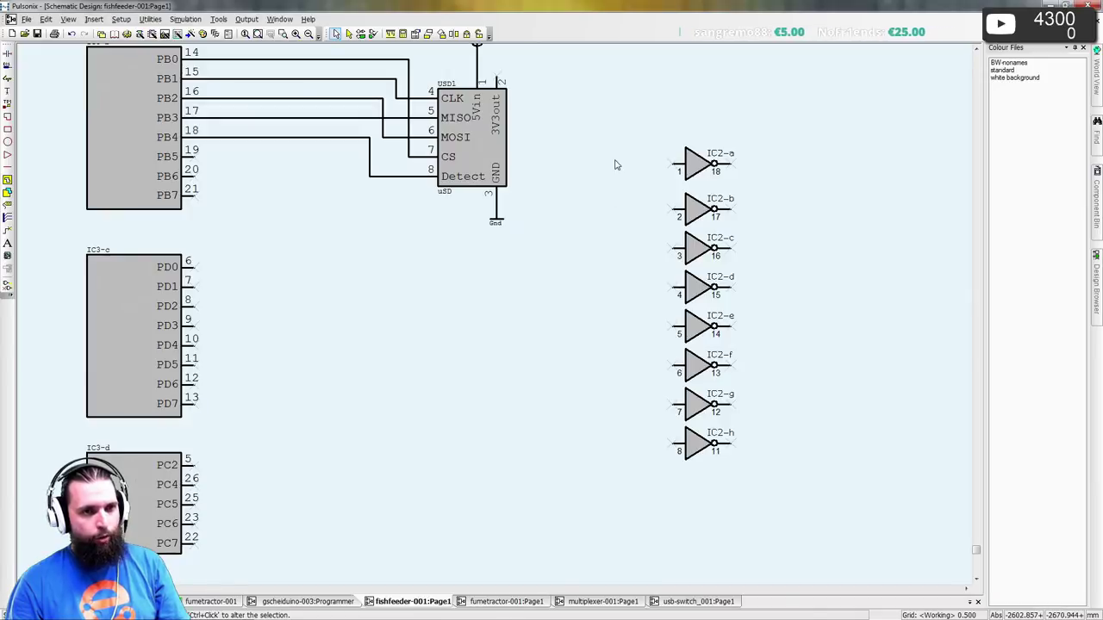
left_click(676, 167)
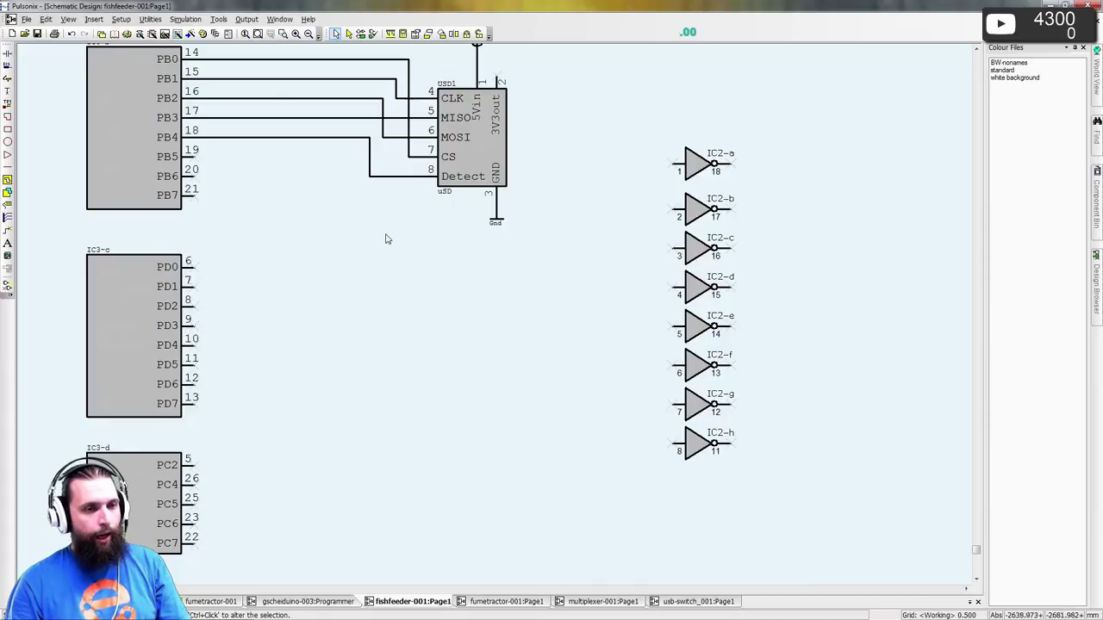
- Bring up the Insert Component window with Ctrl+I
scroll(495, 320, "down", 2)
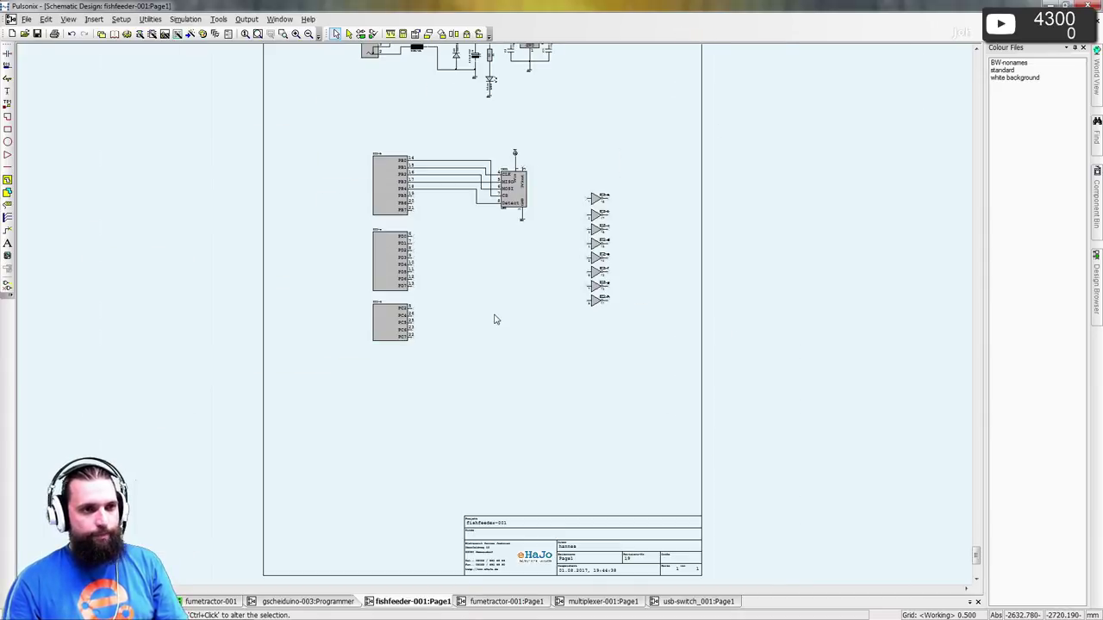
scroll(495, 319, "up", 3)
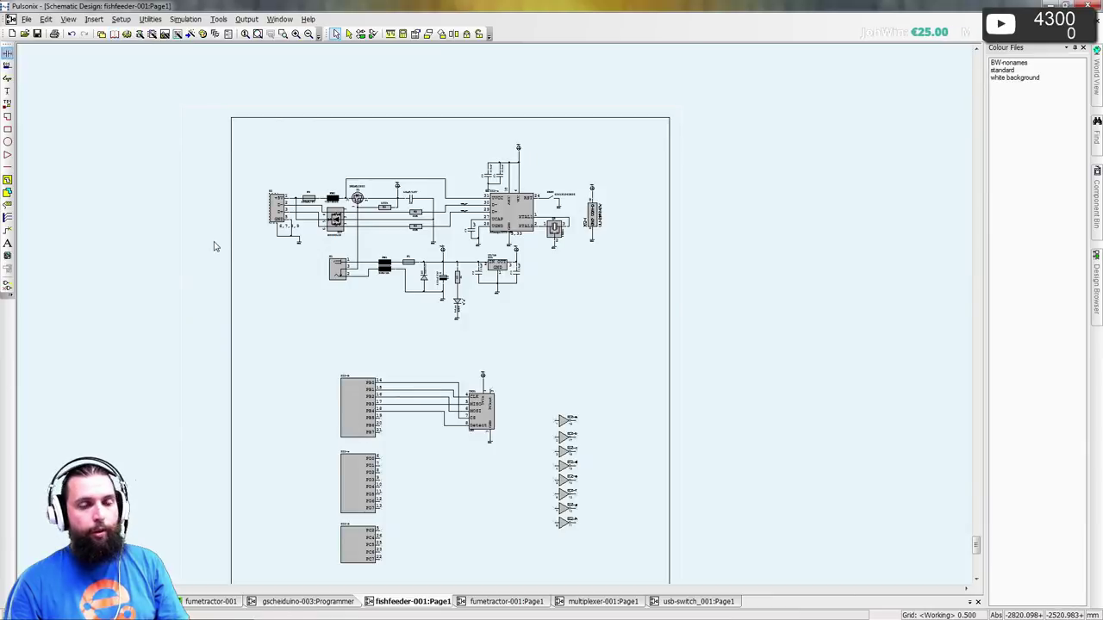
key("ctrl+i")
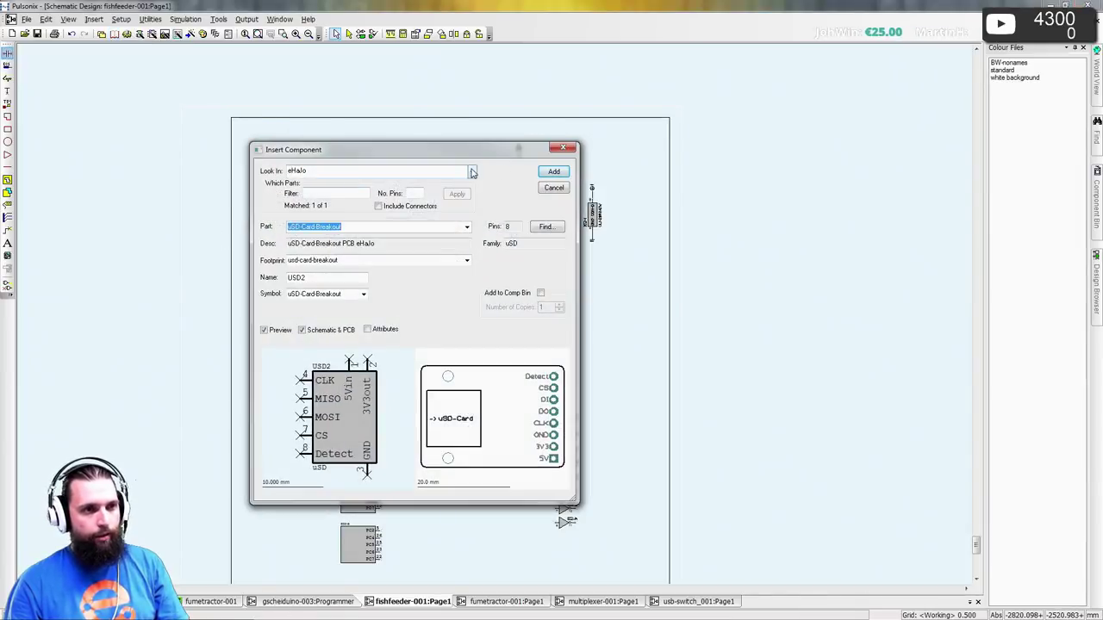
- Filter [All Libraries] to 5-pin parts and browse the matching part list
left_click(472, 173)
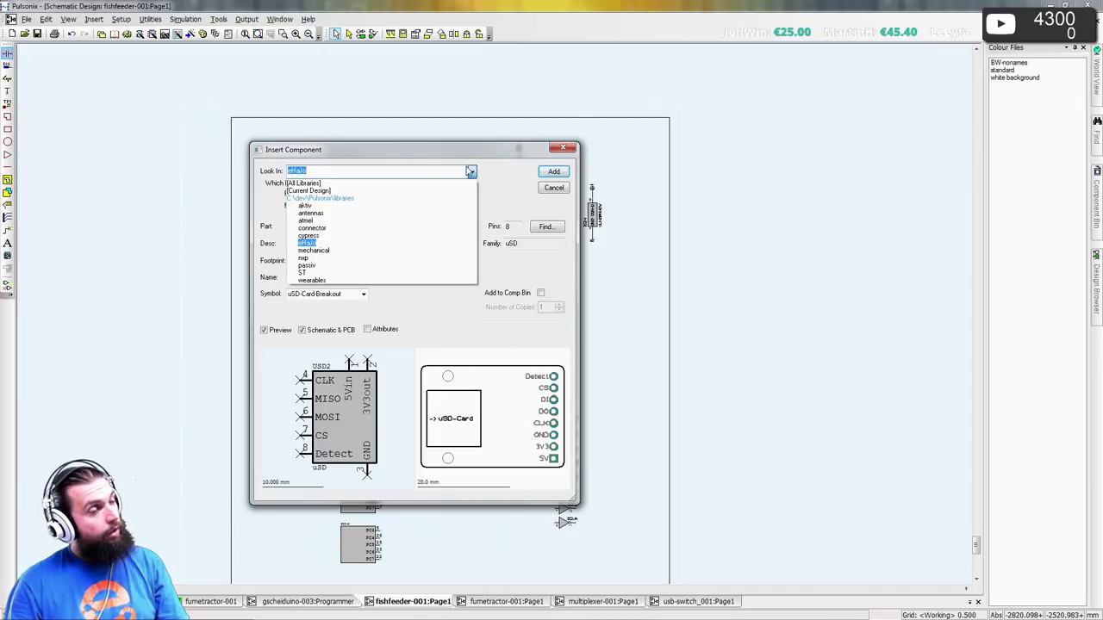
left_click(415, 183)
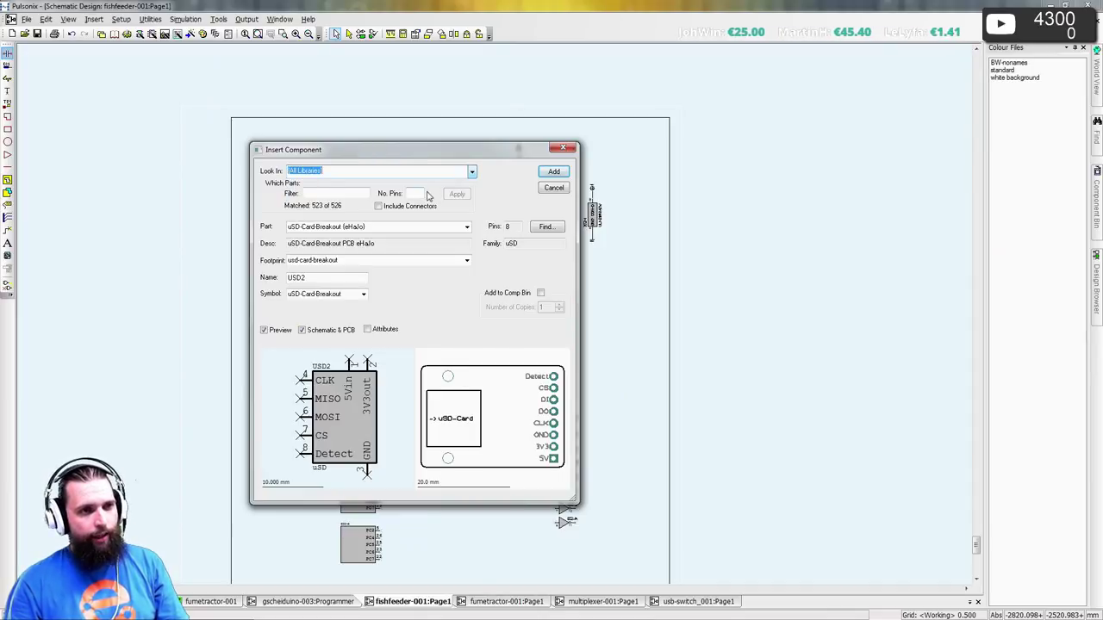
left_click(421, 193)
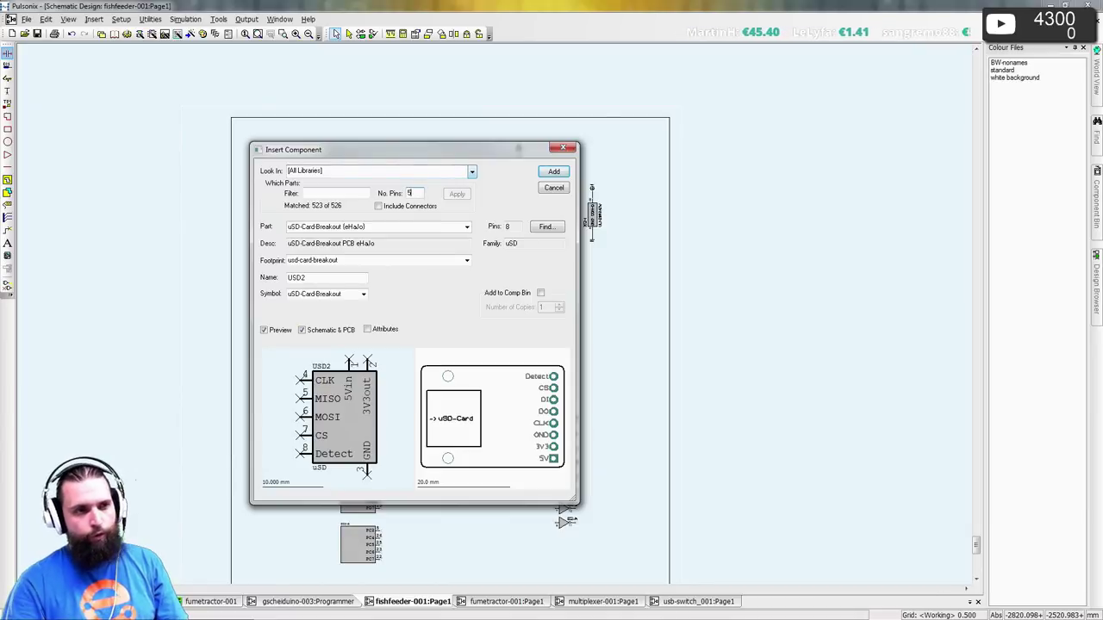
type("5")
left_click(454, 195)
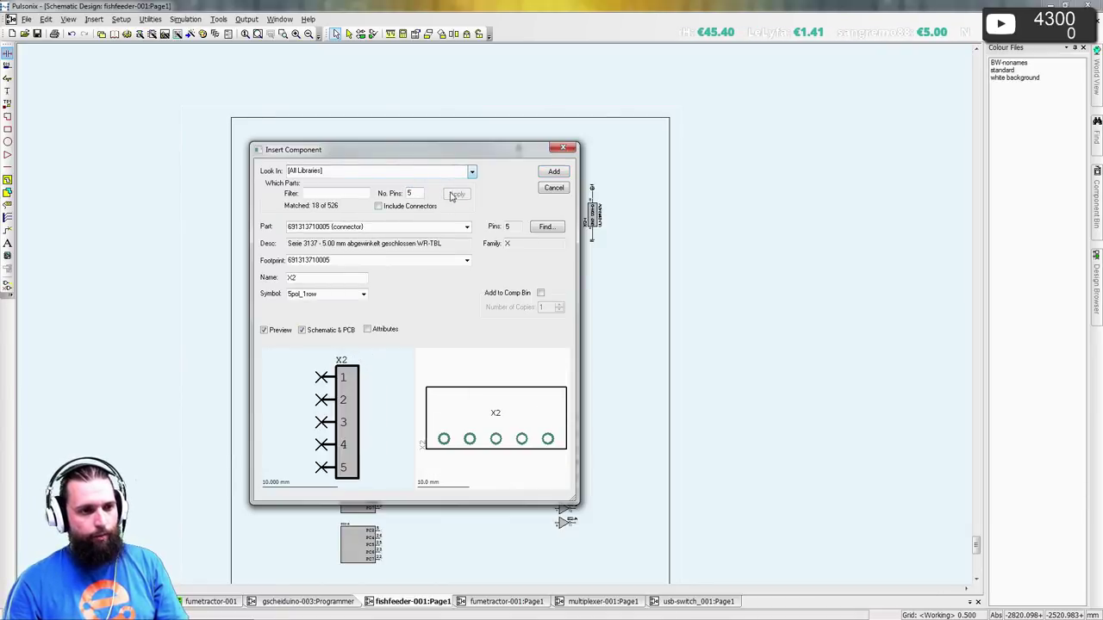
scroll(326, 225, "down", 2)
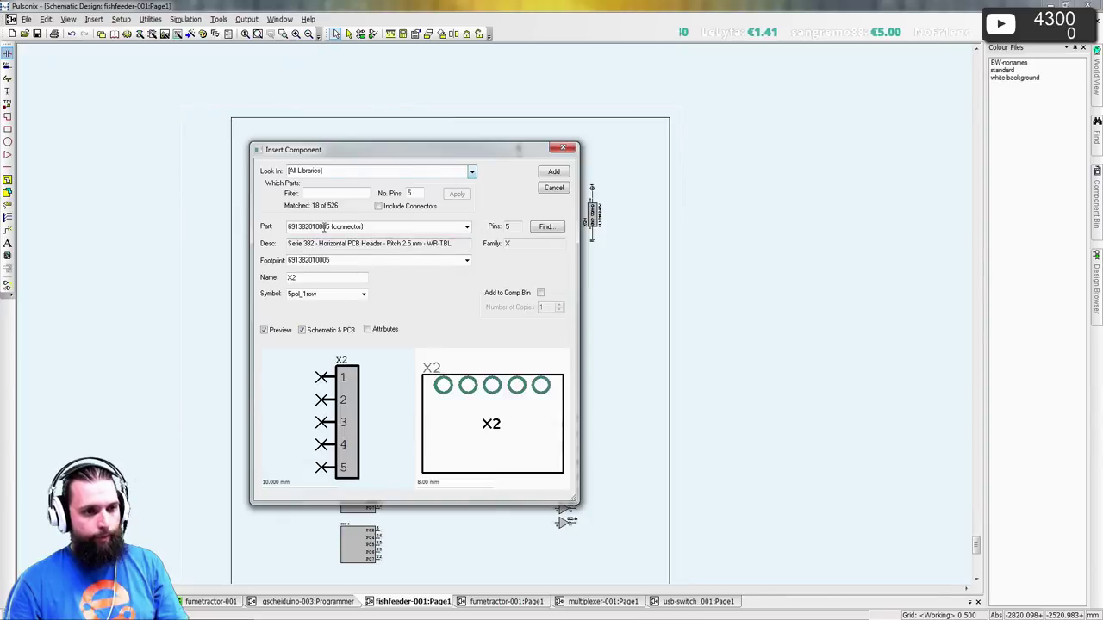
scroll(326, 226, "down", 3)
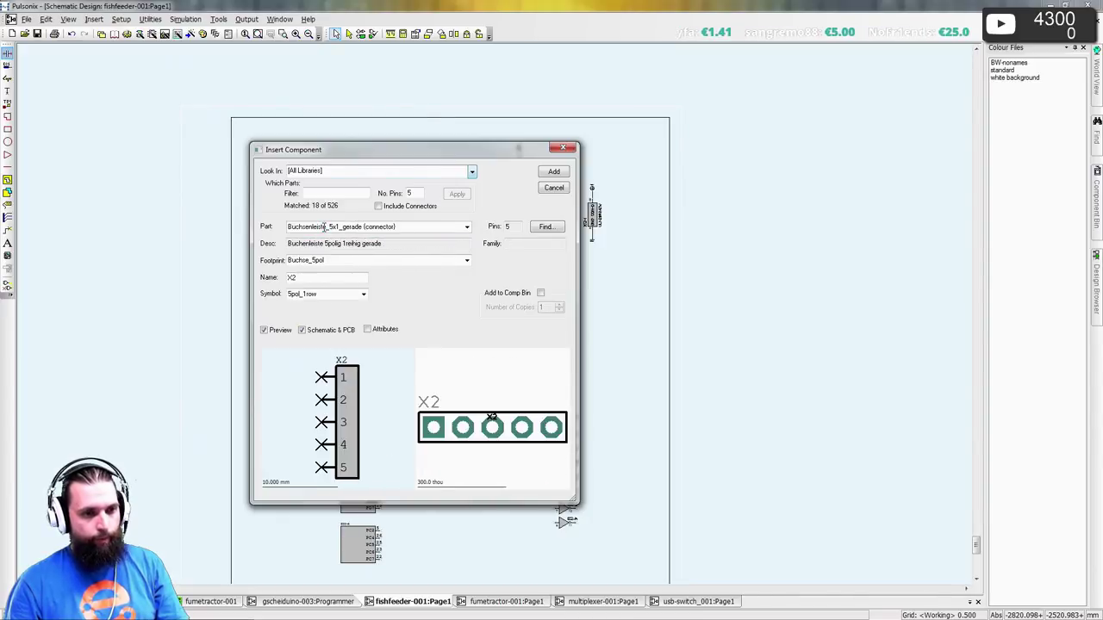
left_click(466, 227)
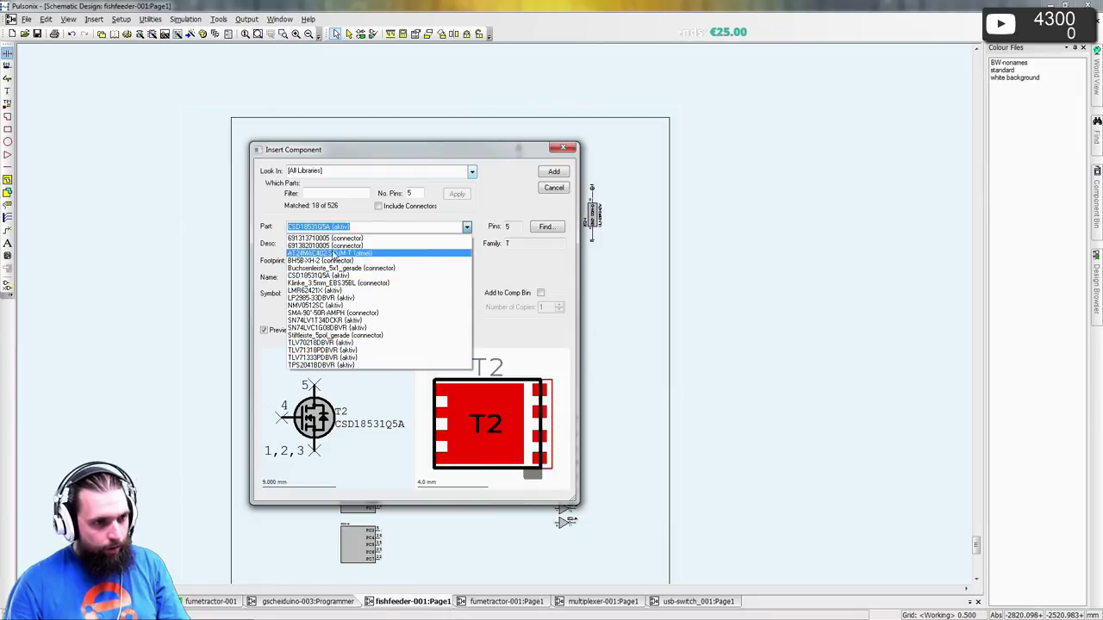
- Change the pin filter to 6, browse the parts, and cancel without inserting
double_click(417, 191)
type("6")
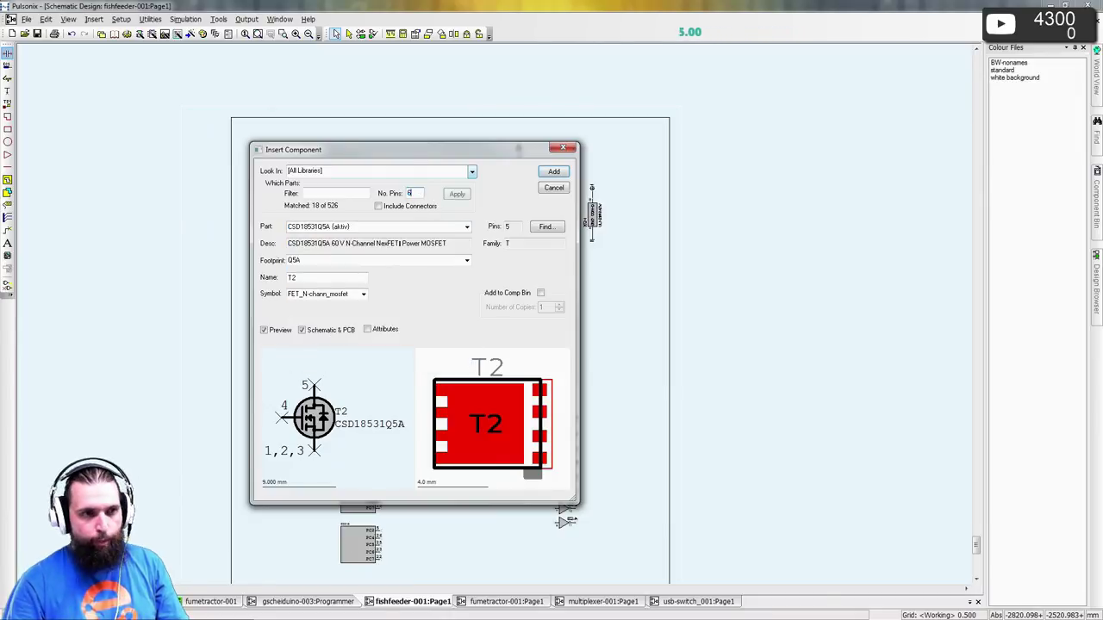
left_click(458, 195)
left_click(465, 226)
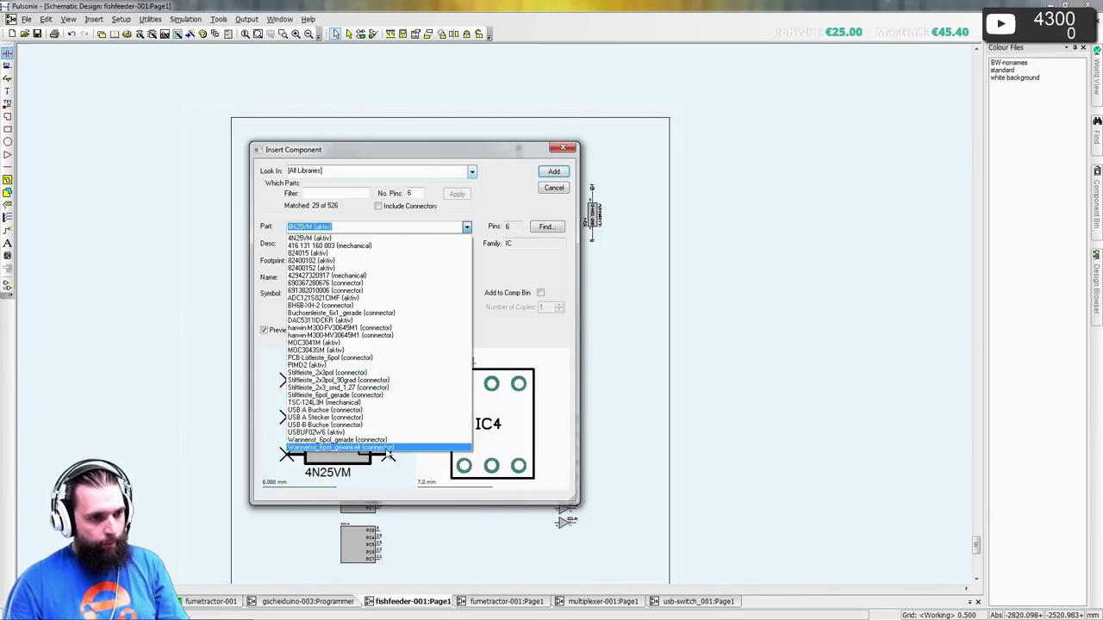
left_click(554, 192)
left_click(554, 189)
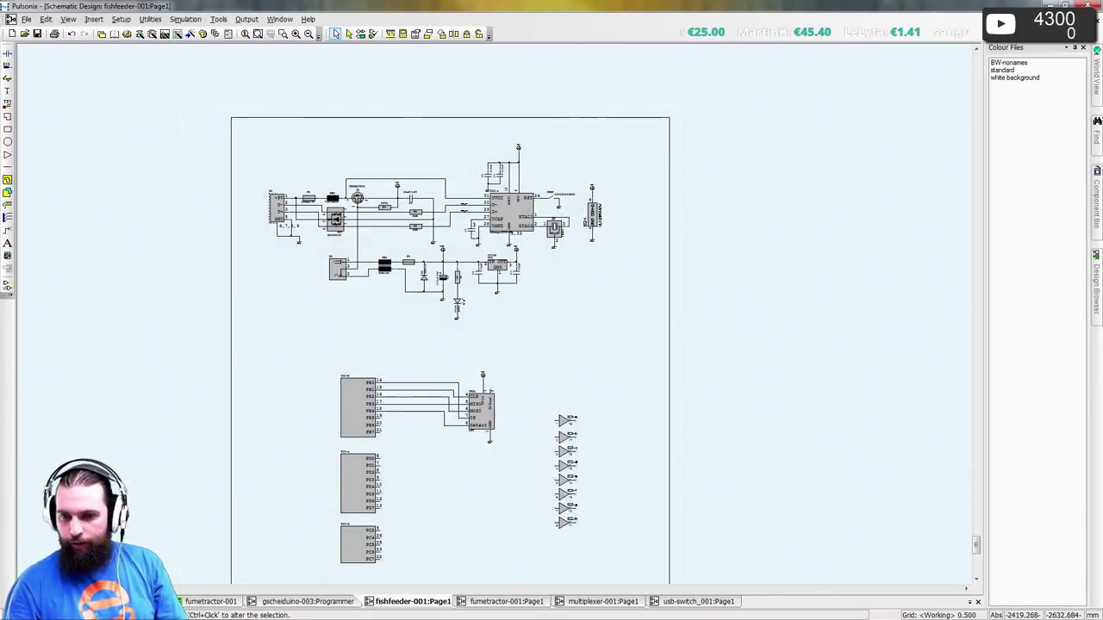
- Web-search BTN8982TA and open the Mouser Deutschland result in a background tab
key("alt+Tab")
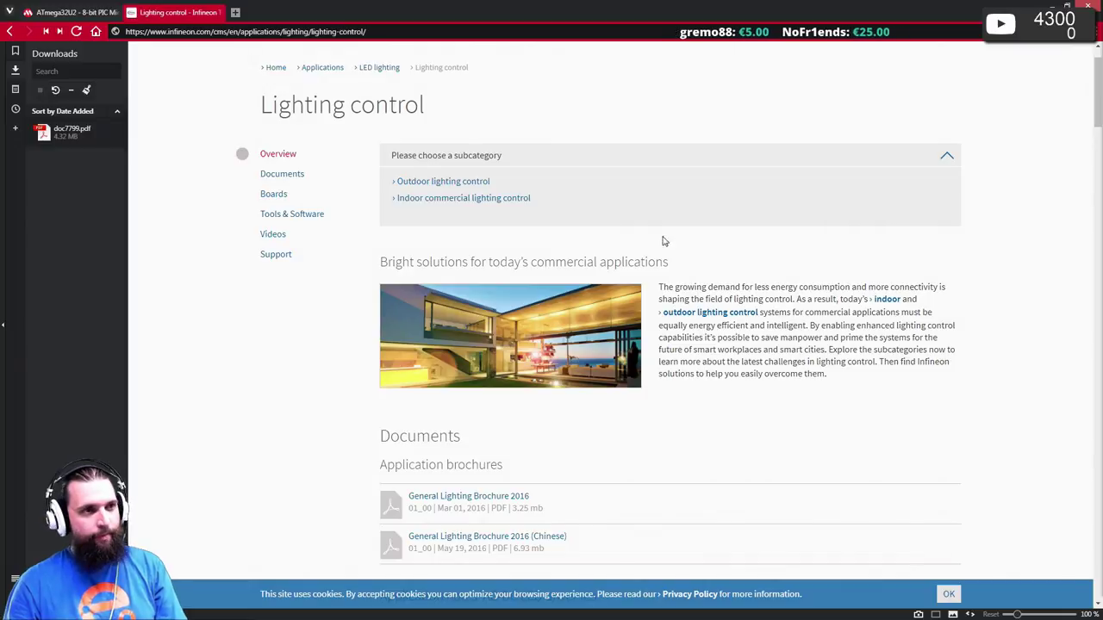
key("ctrl+t")
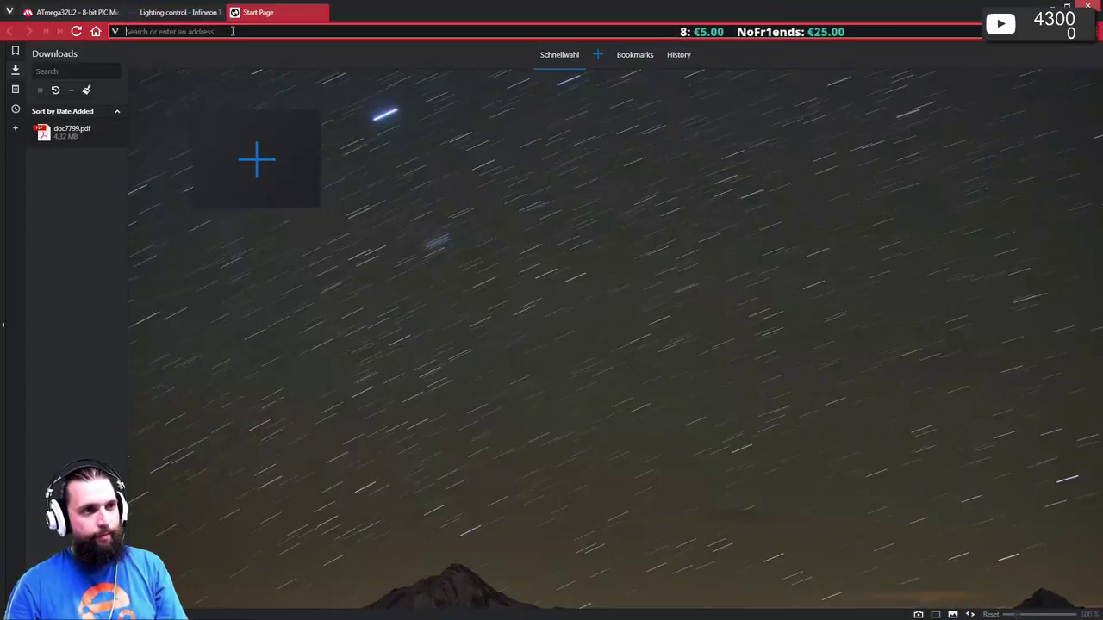
type("BTN8982TA")
key("Return")
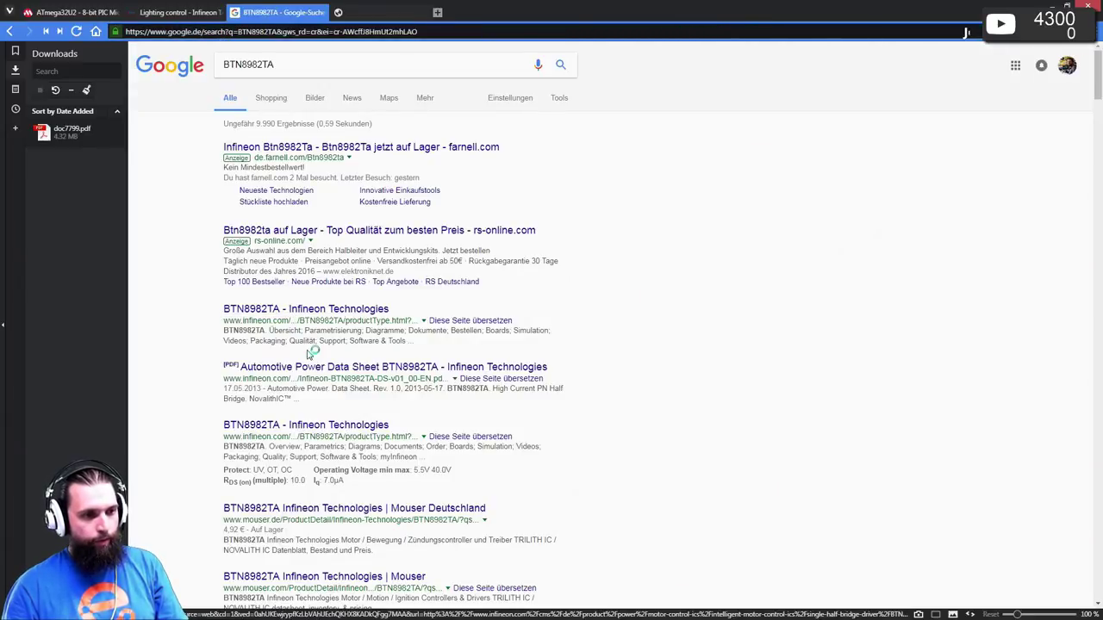
middle_click(316, 513)
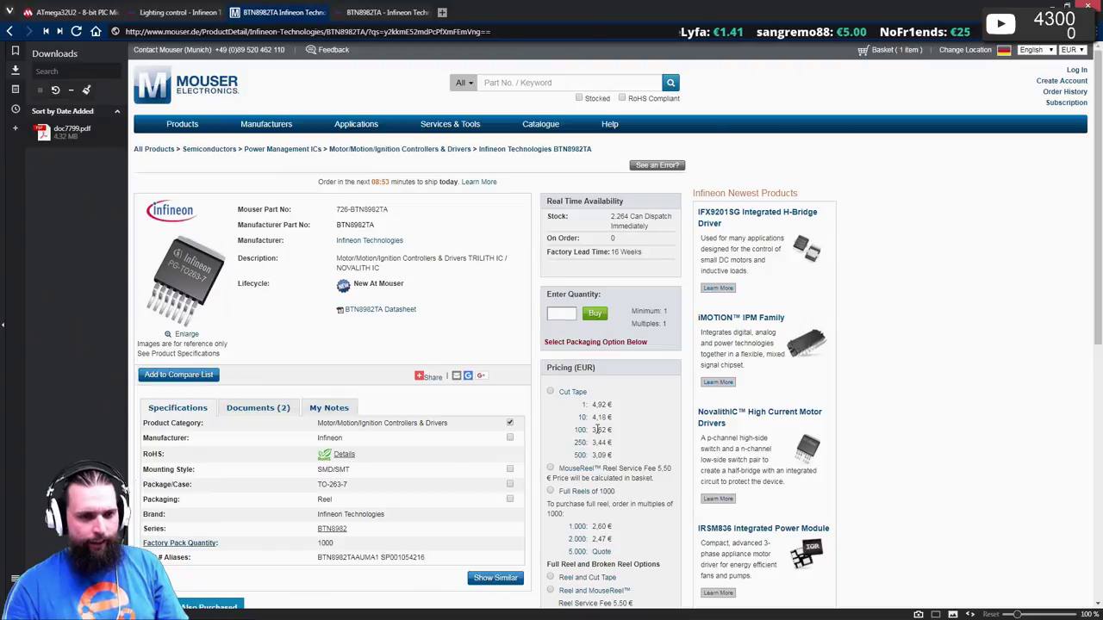
- Download the BTN8982TA data sheet from Infineon's product page and open it
scroll(376, 234, "down", 1)
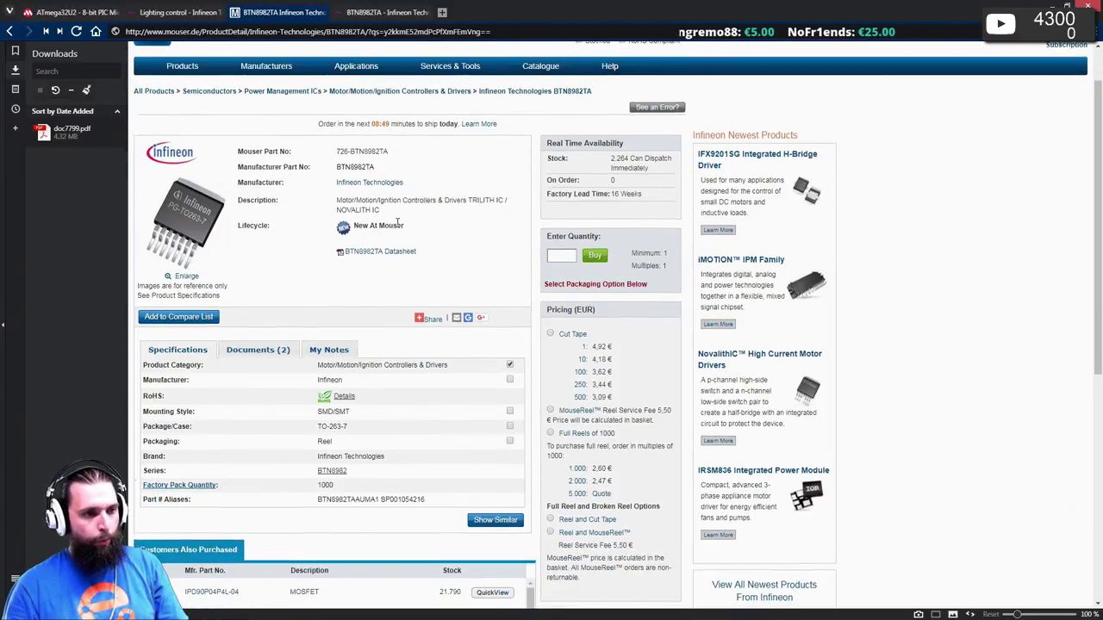
scroll(398, 225, "down", 2)
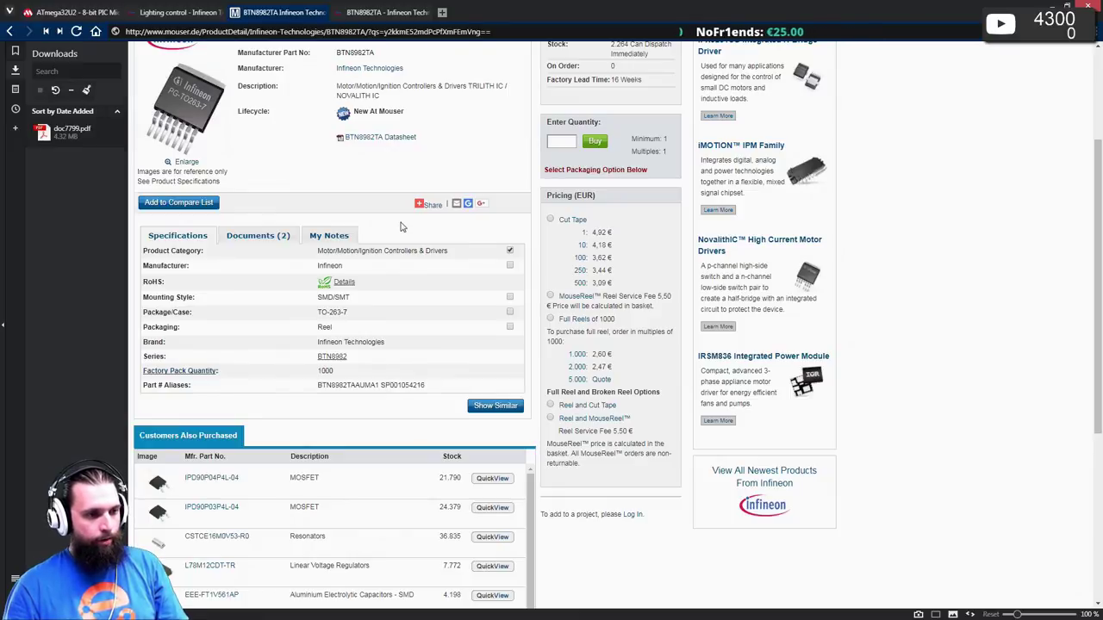
scroll(399, 226, "up", 3)
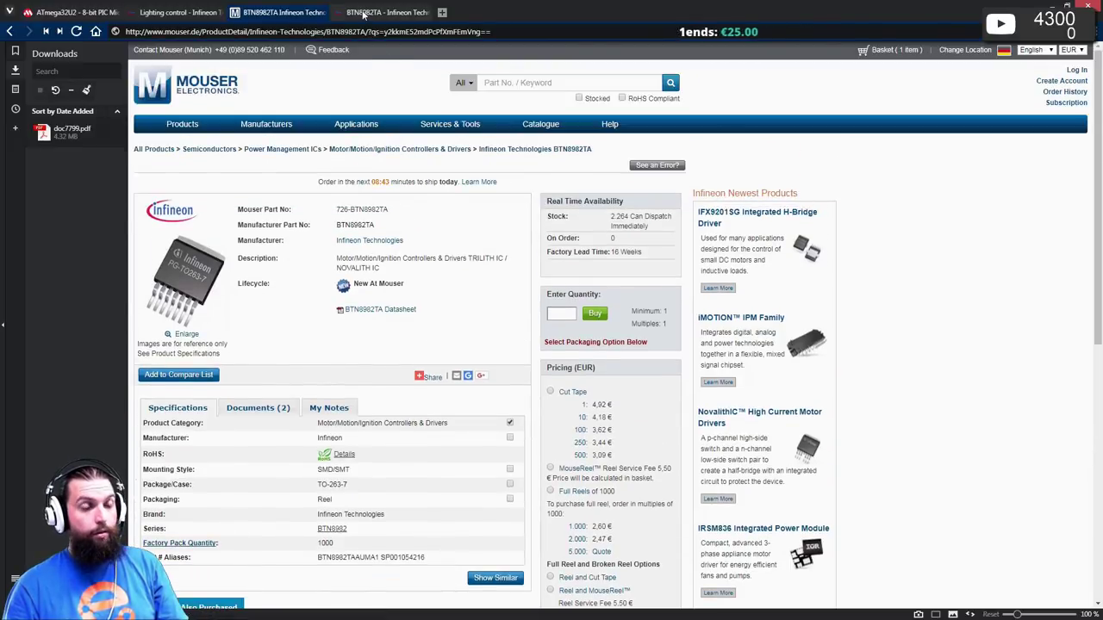
left_click(363, 13)
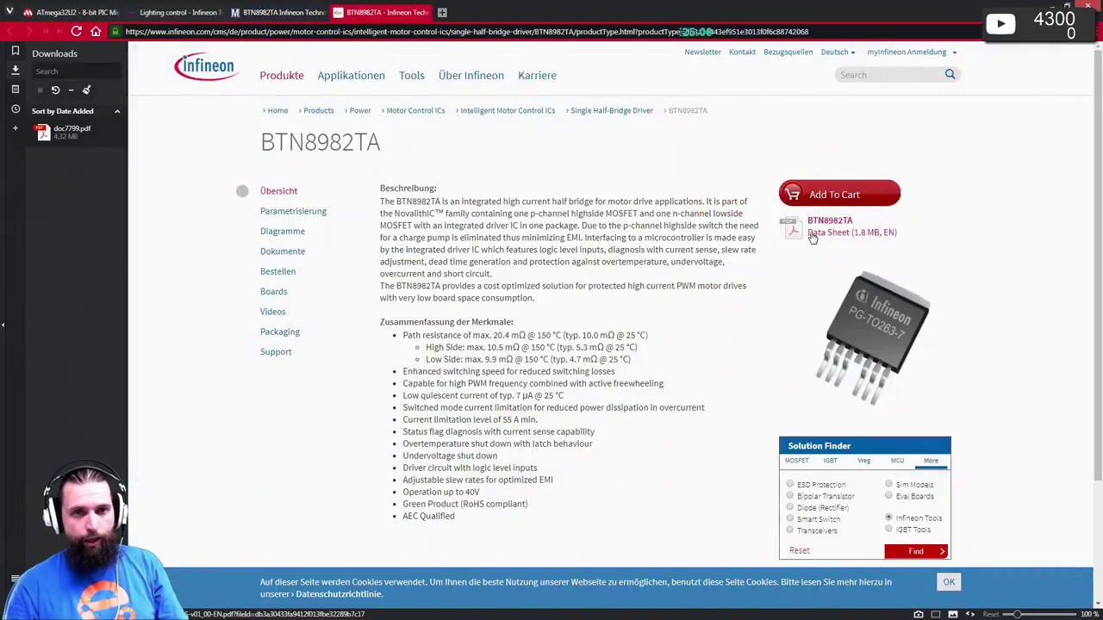
left_click(801, 233)
left_click(70, 133)
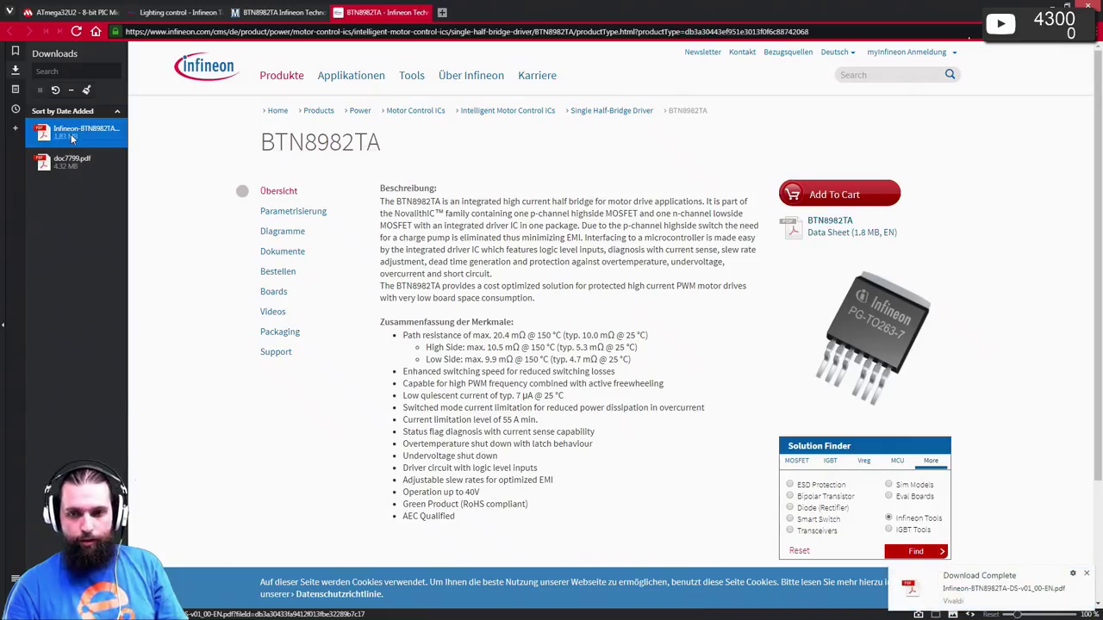
scroll(393, 205, "down", 3)
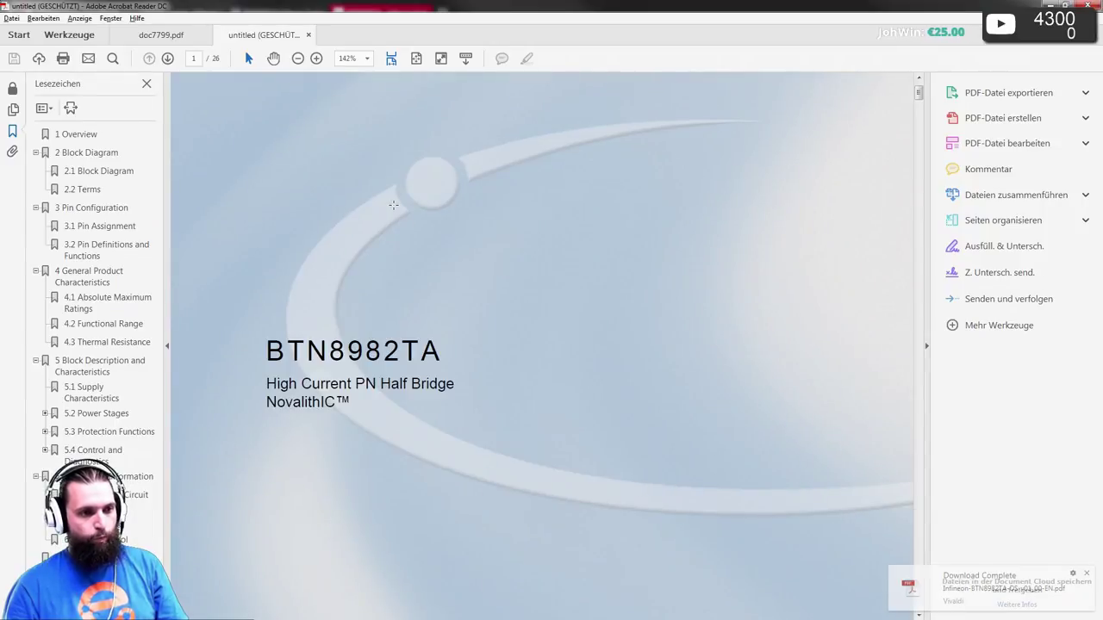
- Read the BTN8982TA datasheet from the page 3 Overview to page 5 Pin Assignment, then return to Vivaldi
scroll(393, 205, "down", 10)
scroll(399, 214, "down", 15)
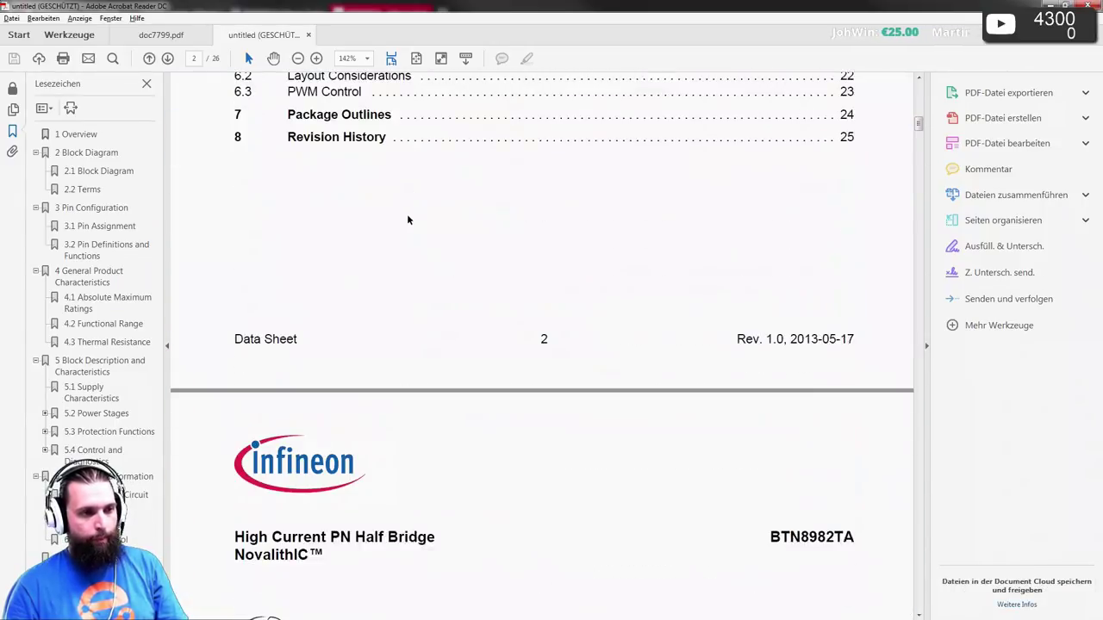
scroll(407, 214, "up", 2)
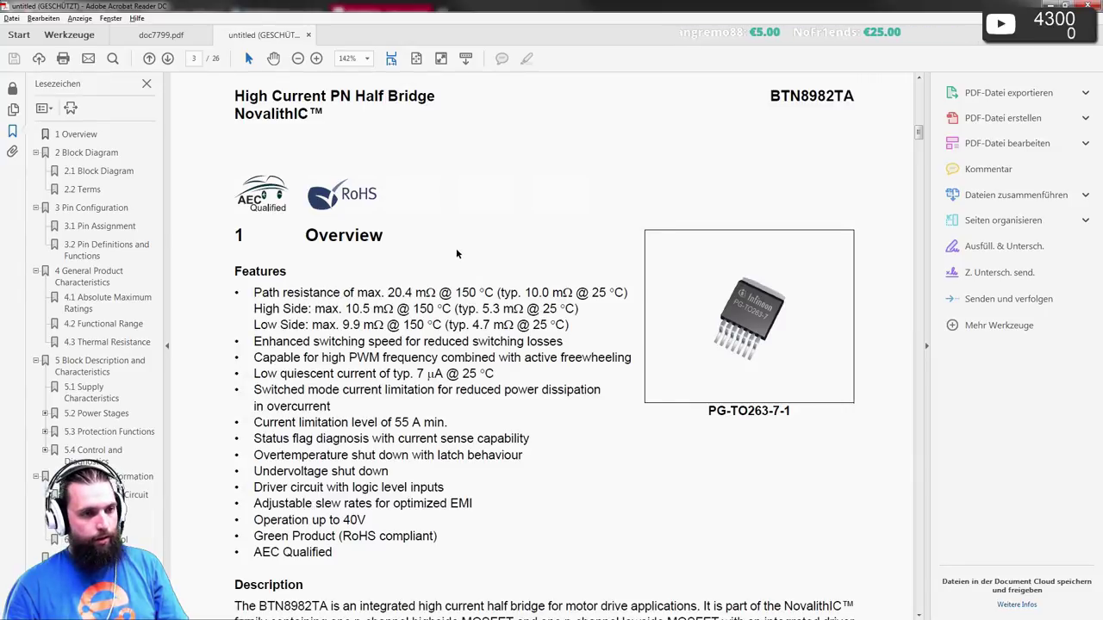
scroll(456, 254, "down", 3)
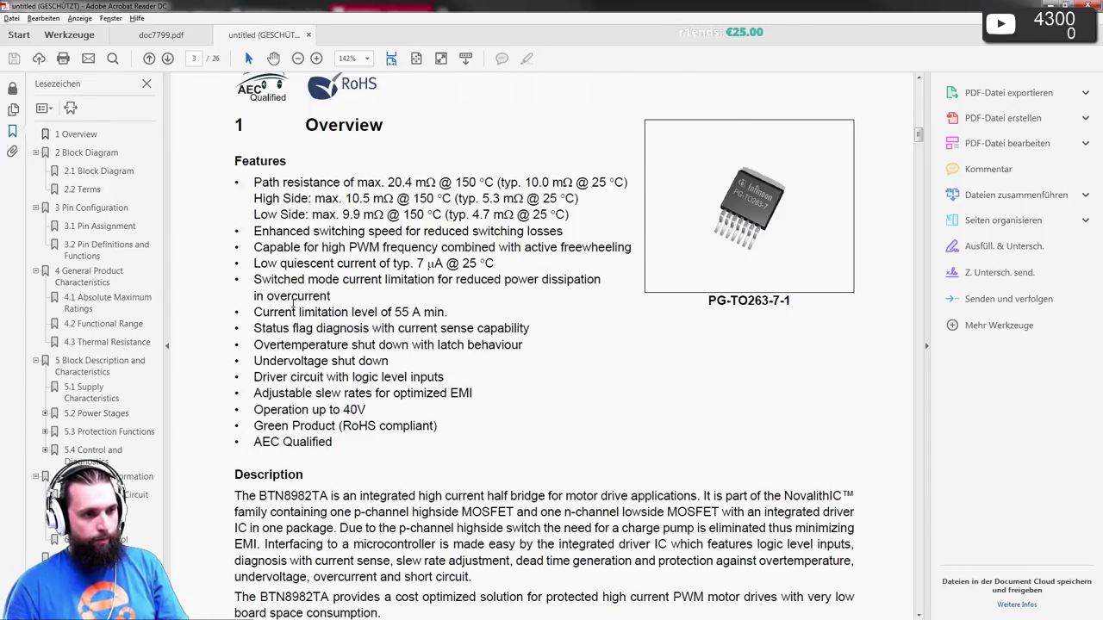
scroll(424, 322, "down", 20)
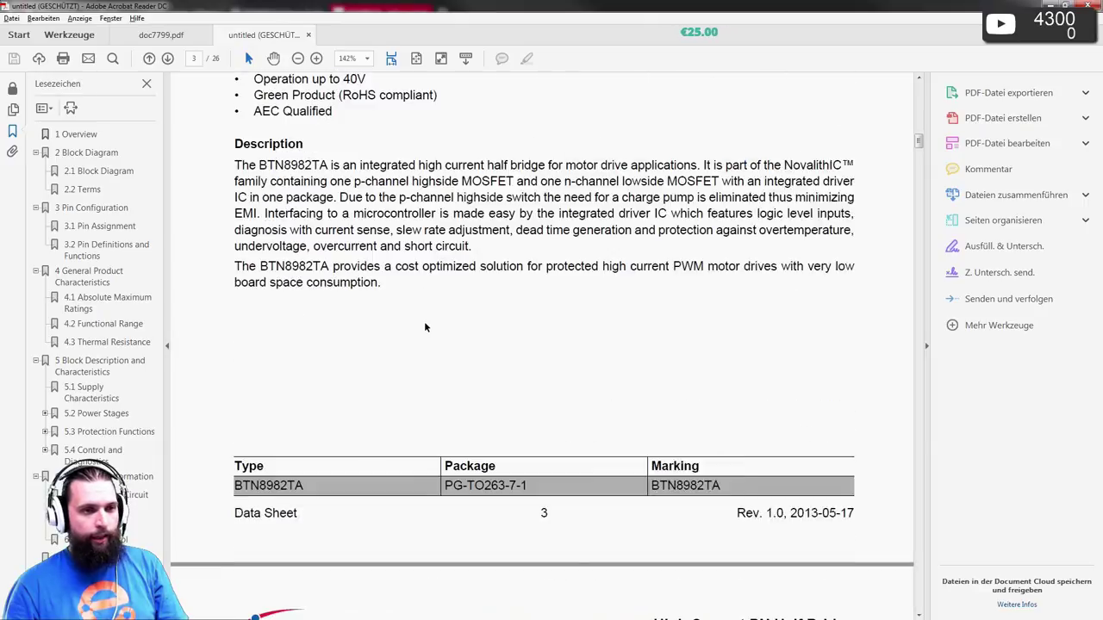
scroll(422, 314, "down", 2)
scroll(422, 314, "up", 1)
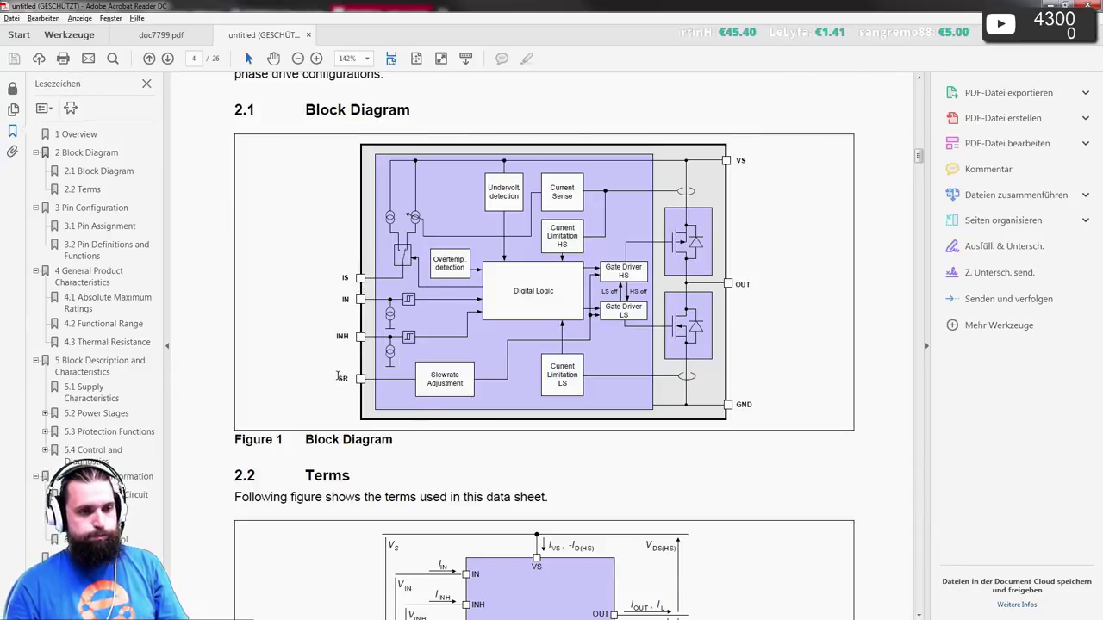
scroll(337, 377, "down", 3)
scroll(338, 374, "down", 12)
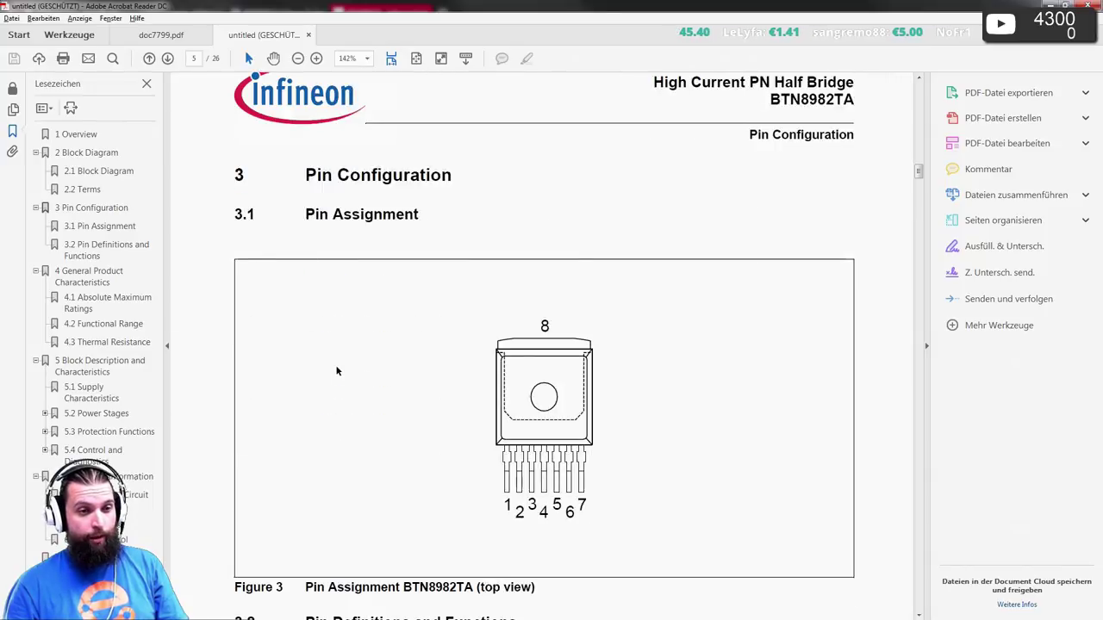
left_click(1053, 4)
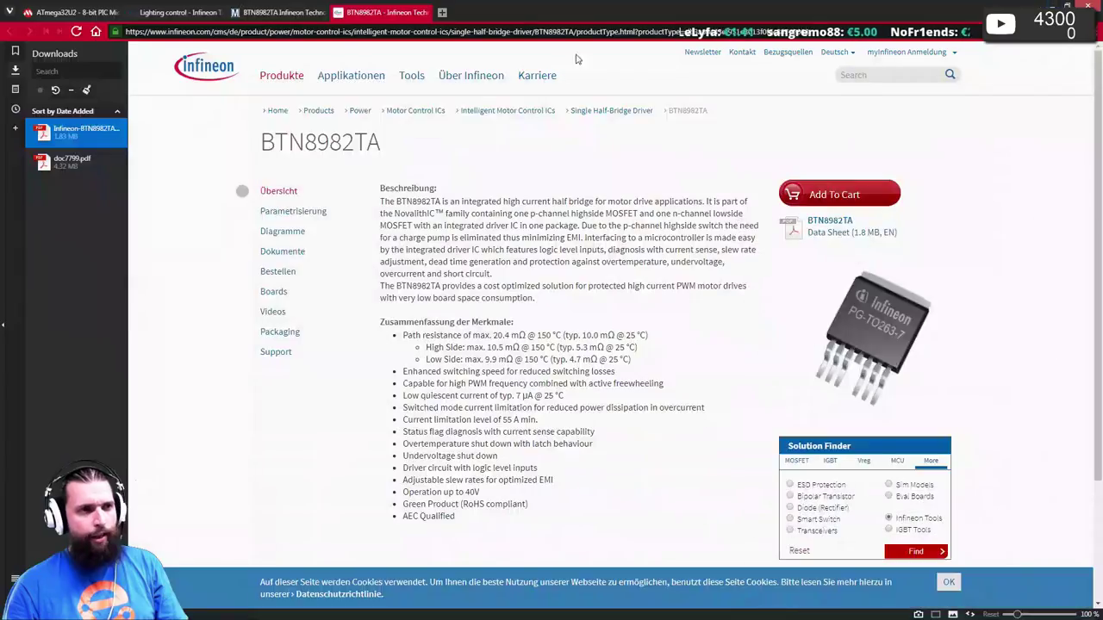
- Scroll through Infineon's Single Half-Bridge Driver comparison table, then view the BTN8982TA Mouser listing
left_click(595, 111)
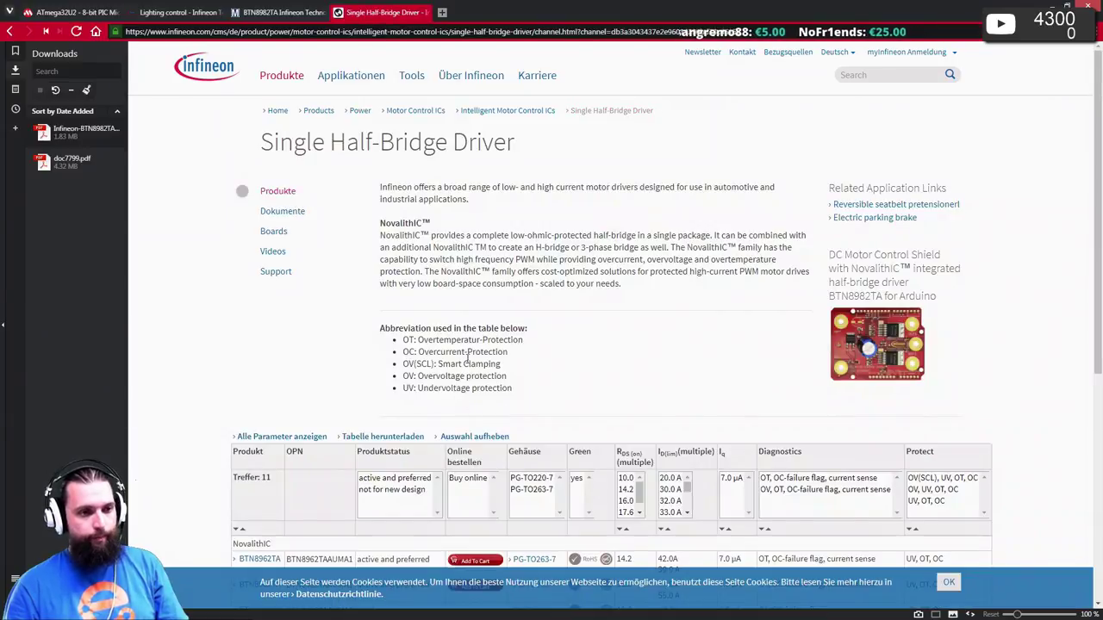
scroll(468, 354, "down", 3)
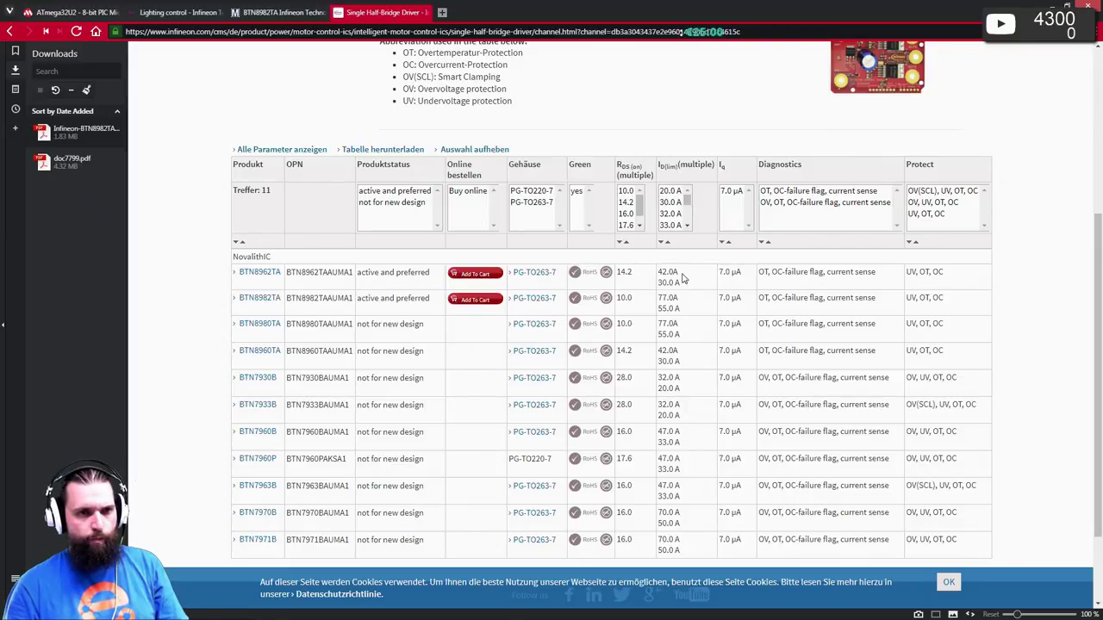
scroll(671, 211, "down", 2)
scroll(671, 212, "down", 2)
scroll(671, 213, "up", 5)
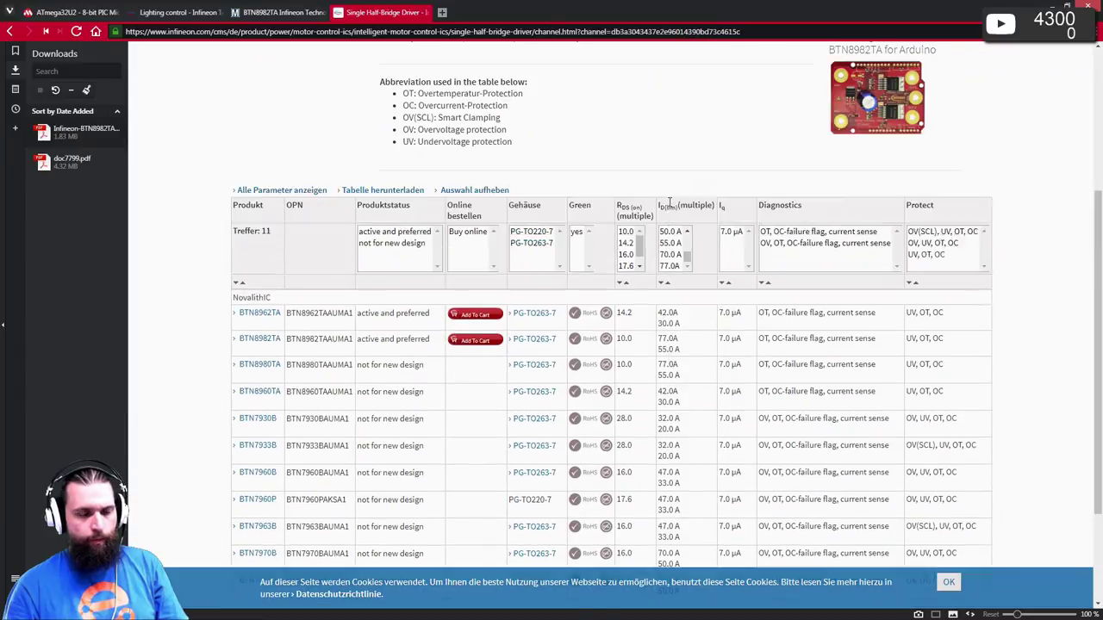
scroll(676, 280, "up", 1)
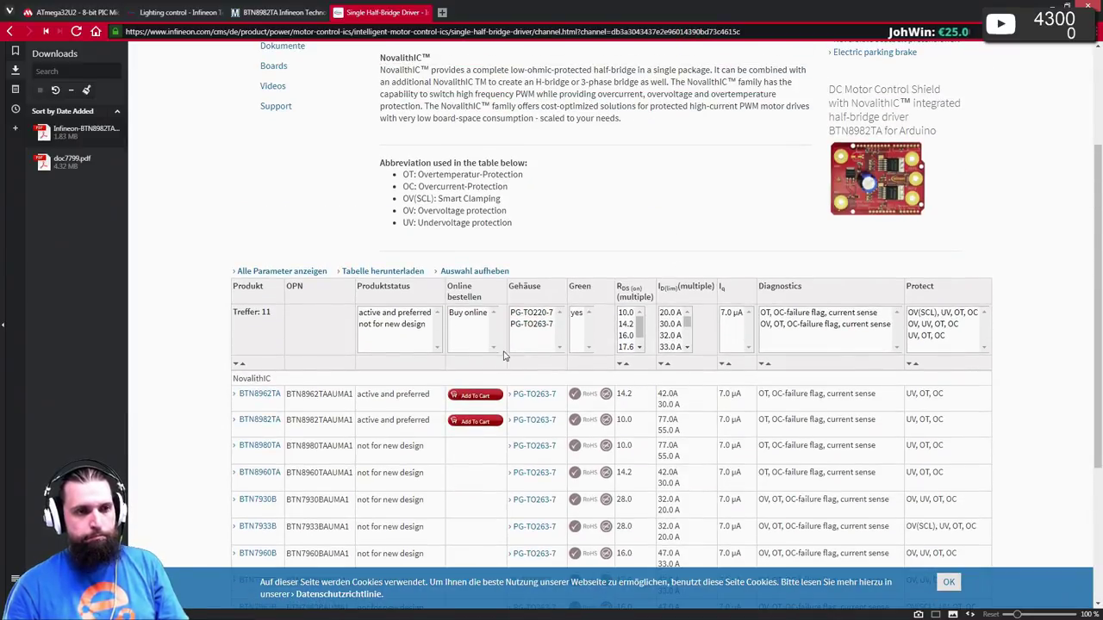
scroll(361, 353, "down", 1)
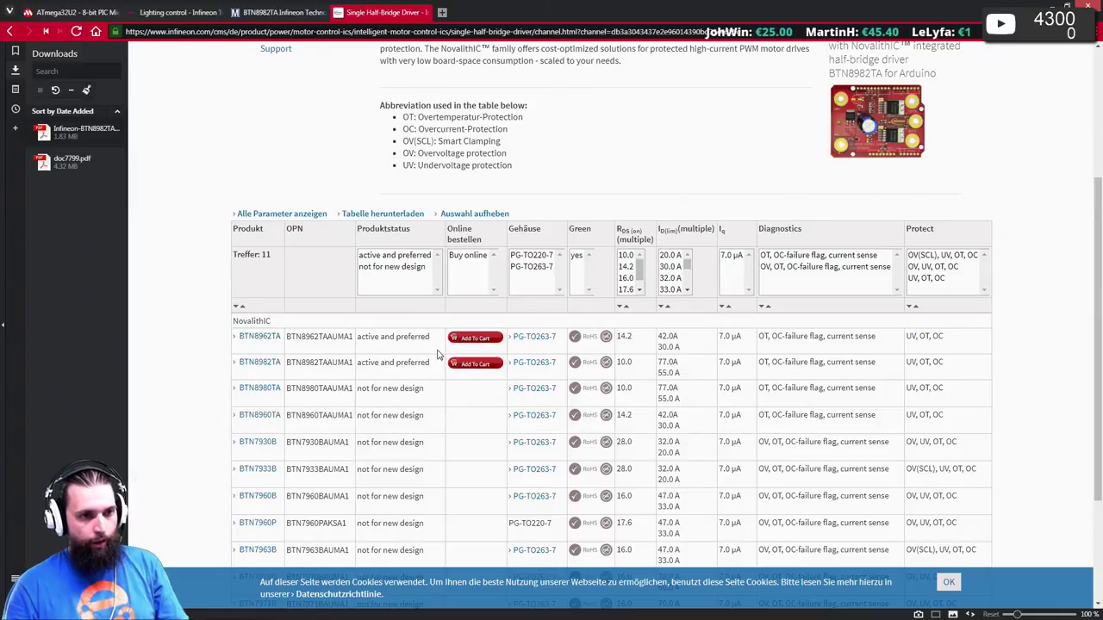
scroll(437, 354, "down", 3)
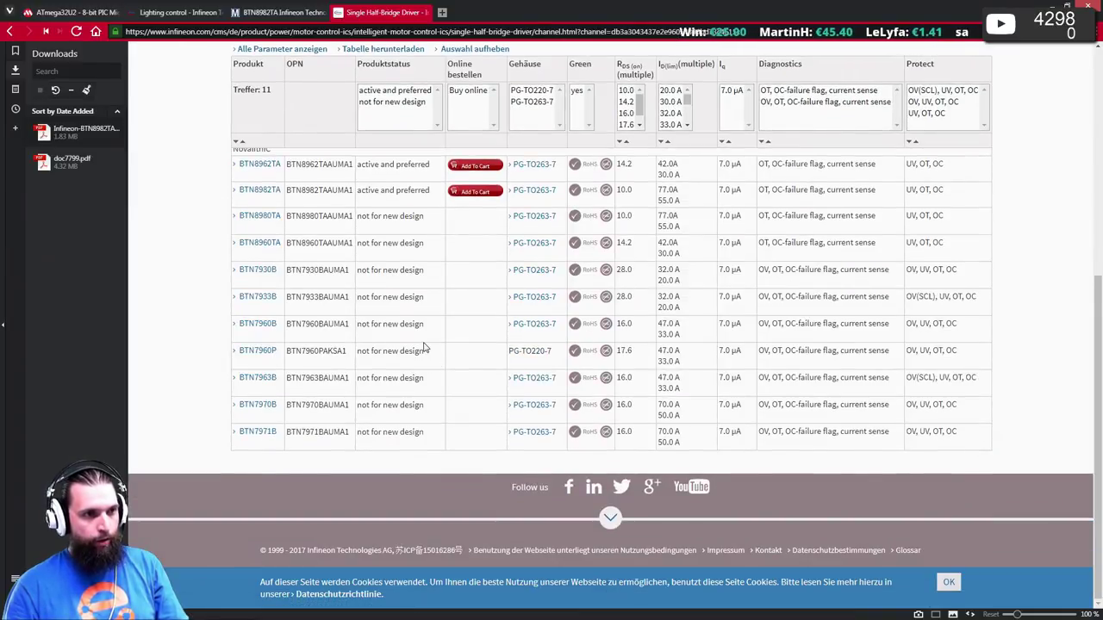
scroll(423, 347, "up", 1)
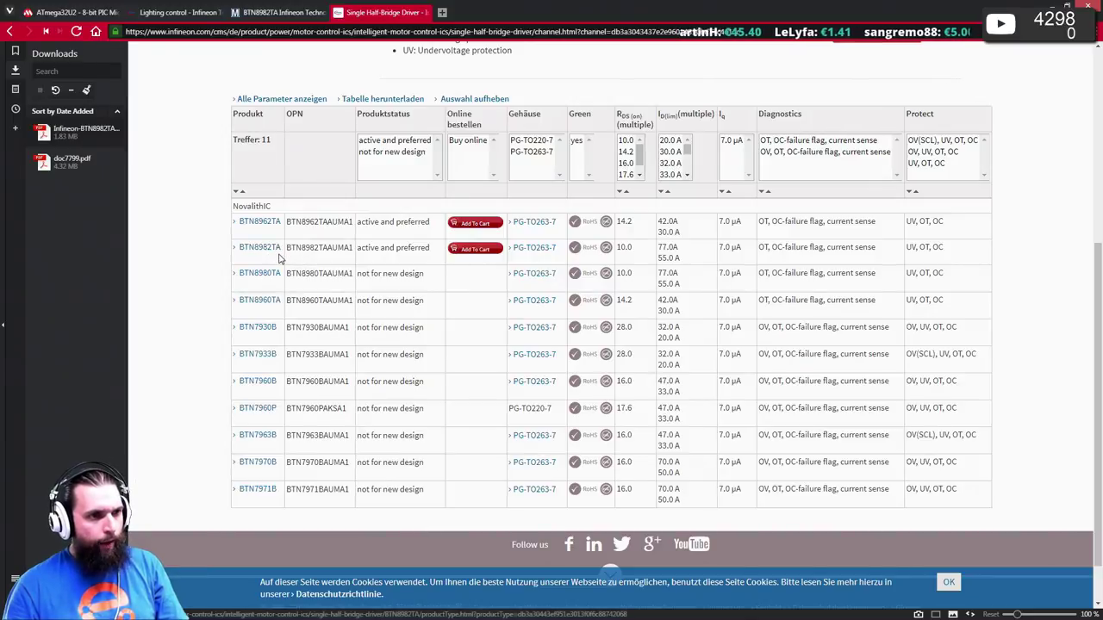
left_click(302, 12)
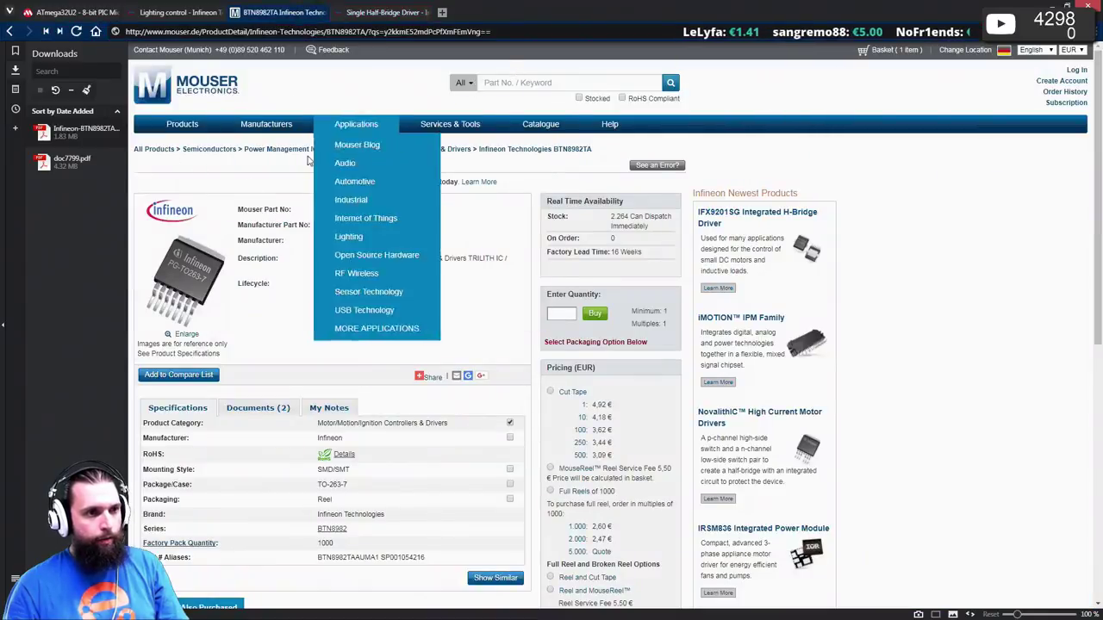
- Search Mouser for BTN8962TA using the copied part number
double_click(353, 225)
key("ctrl+c")
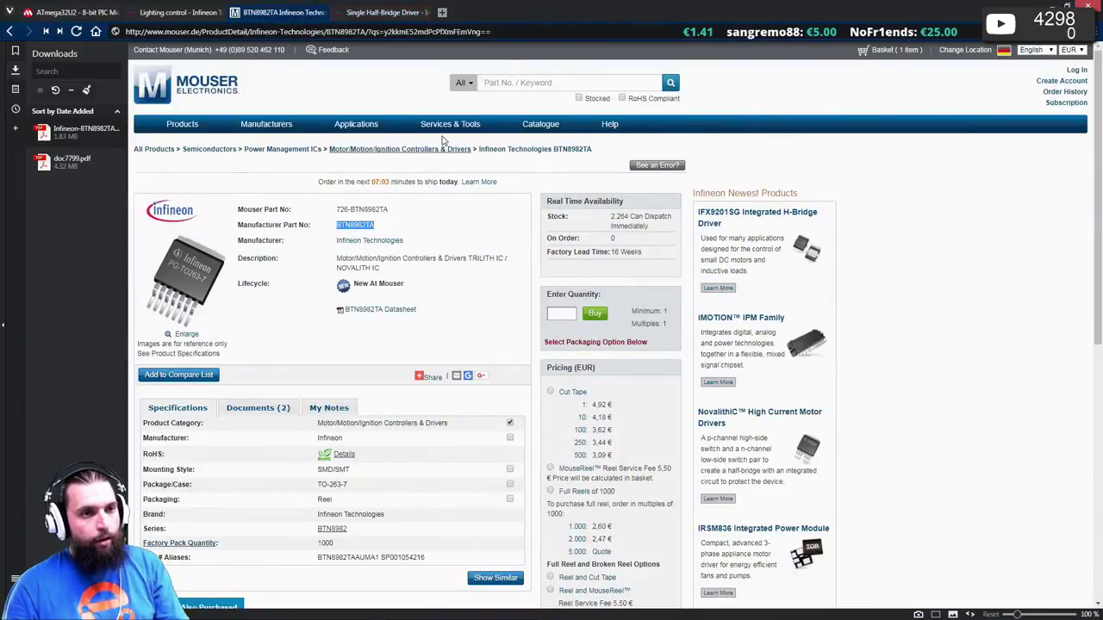
left_click(548, 84)
key("ctrl+v")
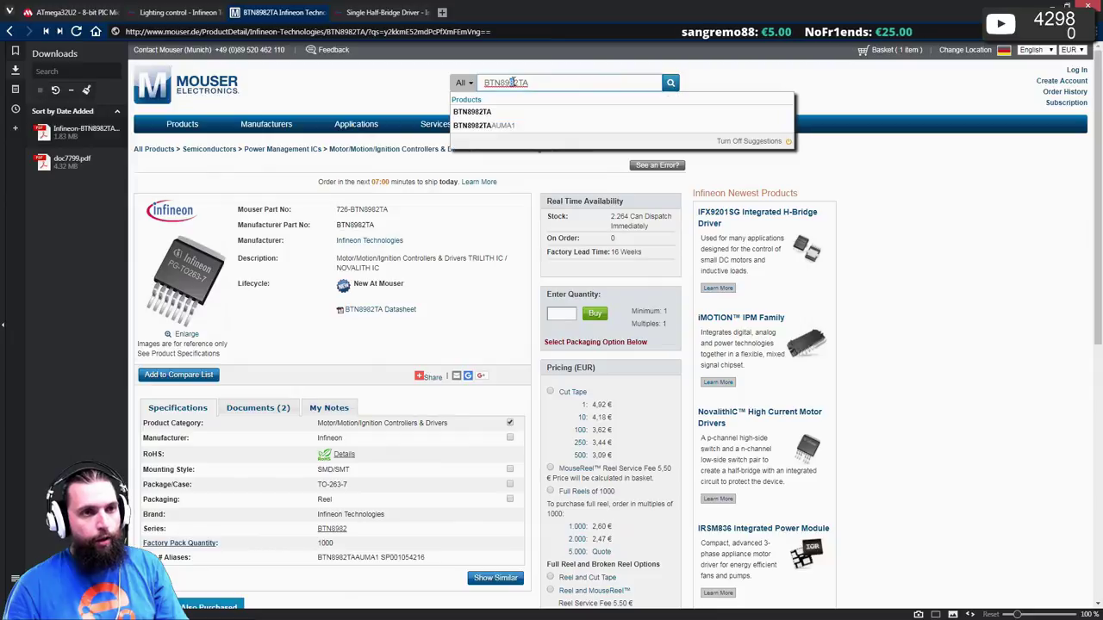
key("Return")
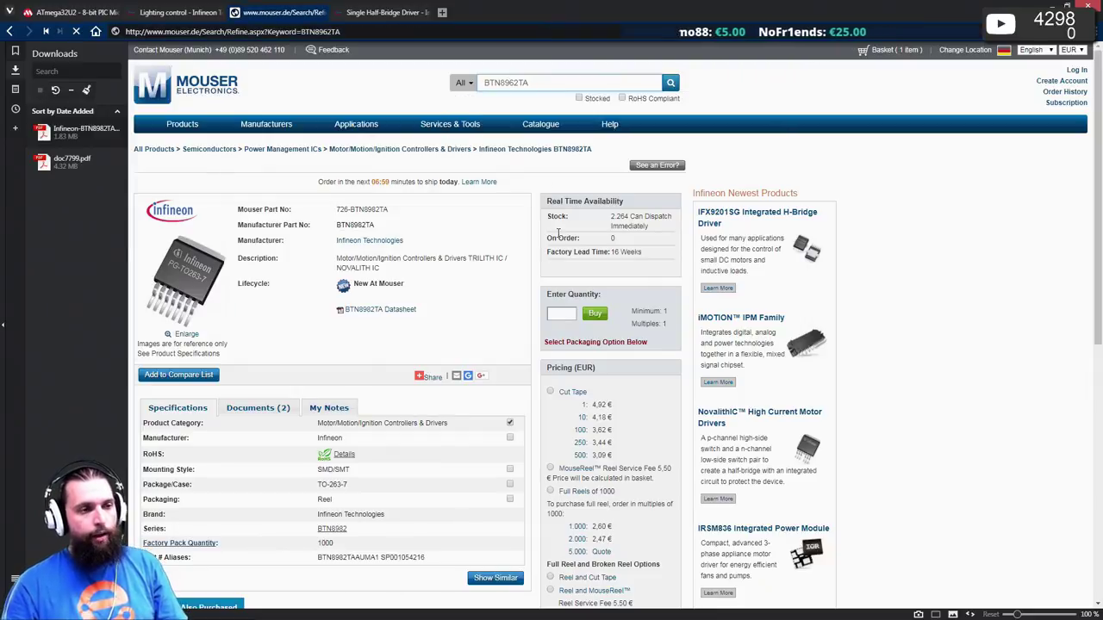
scroll(551, 256, "down", 2)
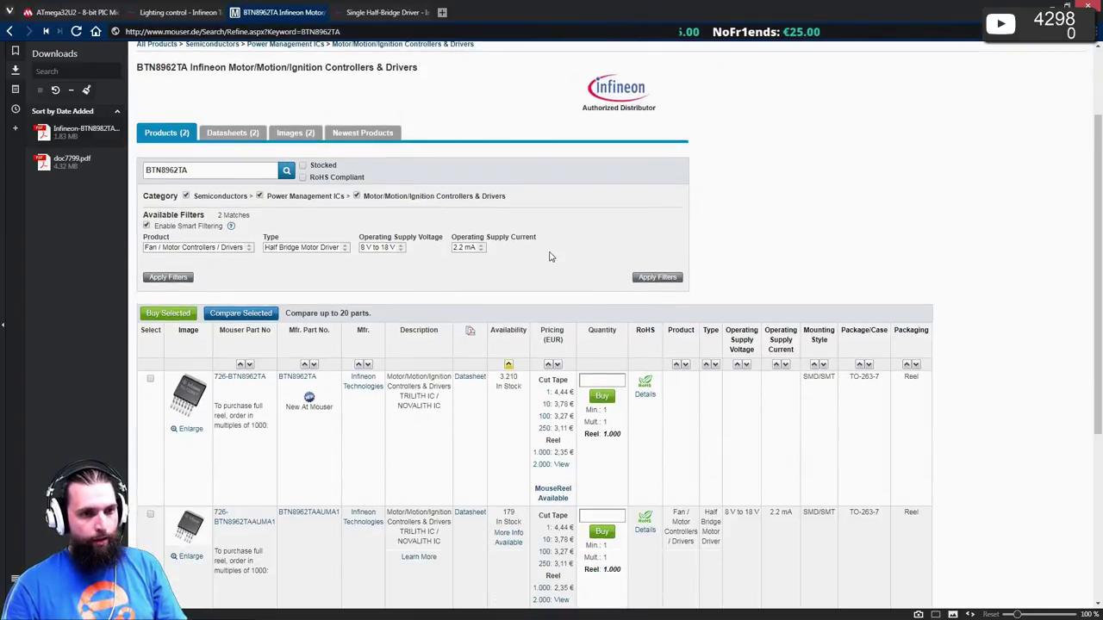
- Compare the BTN8962TA results against the BTN8982TA page, then return to the Infineon listing
key("alt+Left")
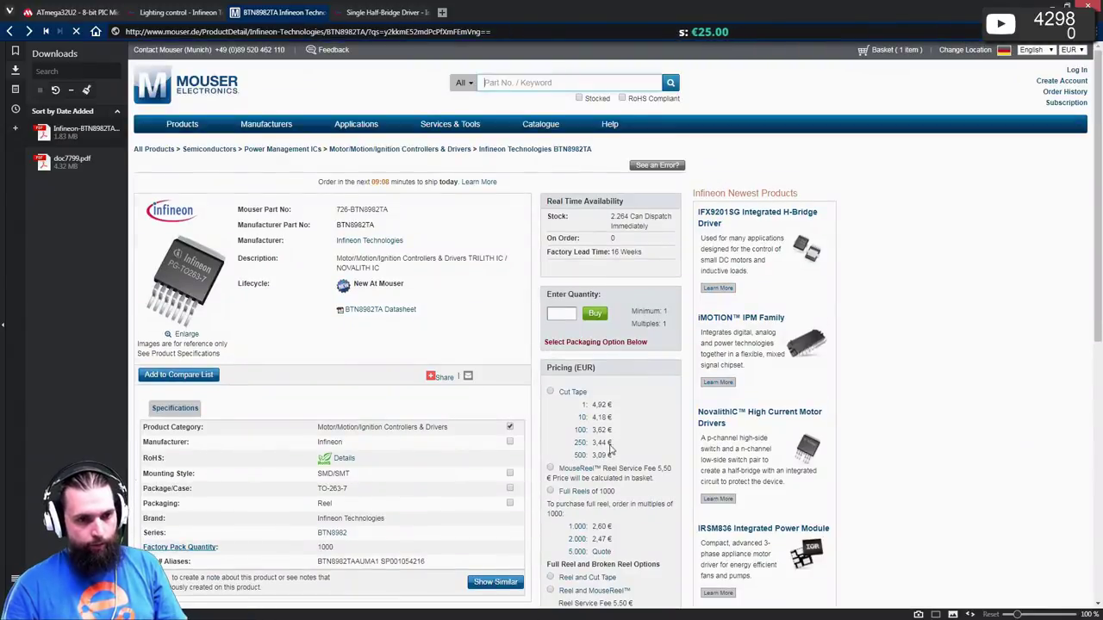
key("alt+Right")
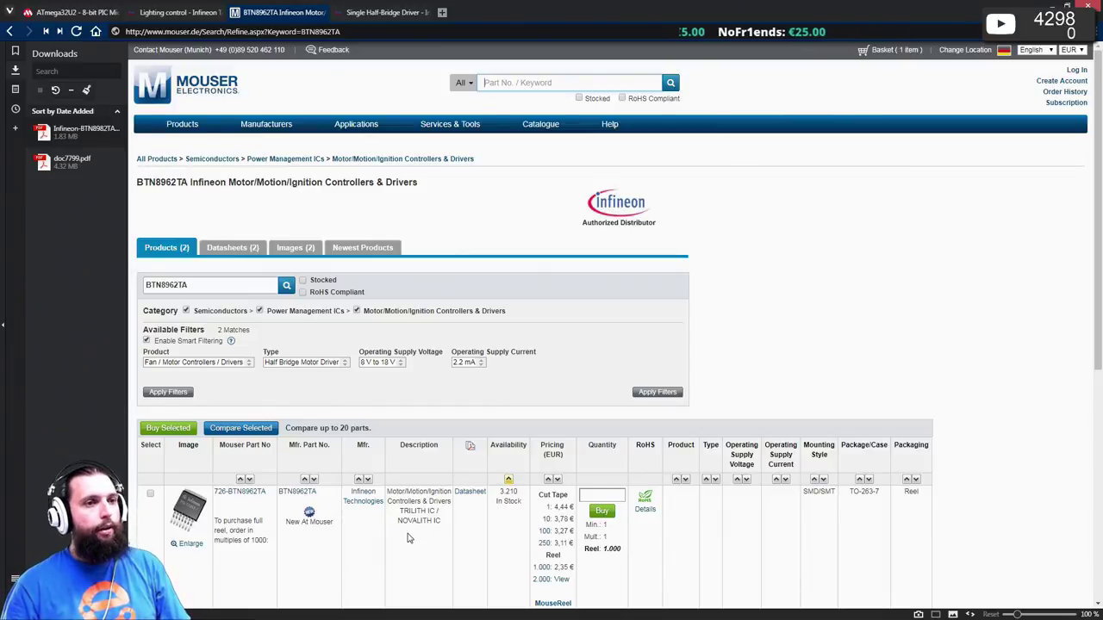
scroll(271, 375, "down", 1)
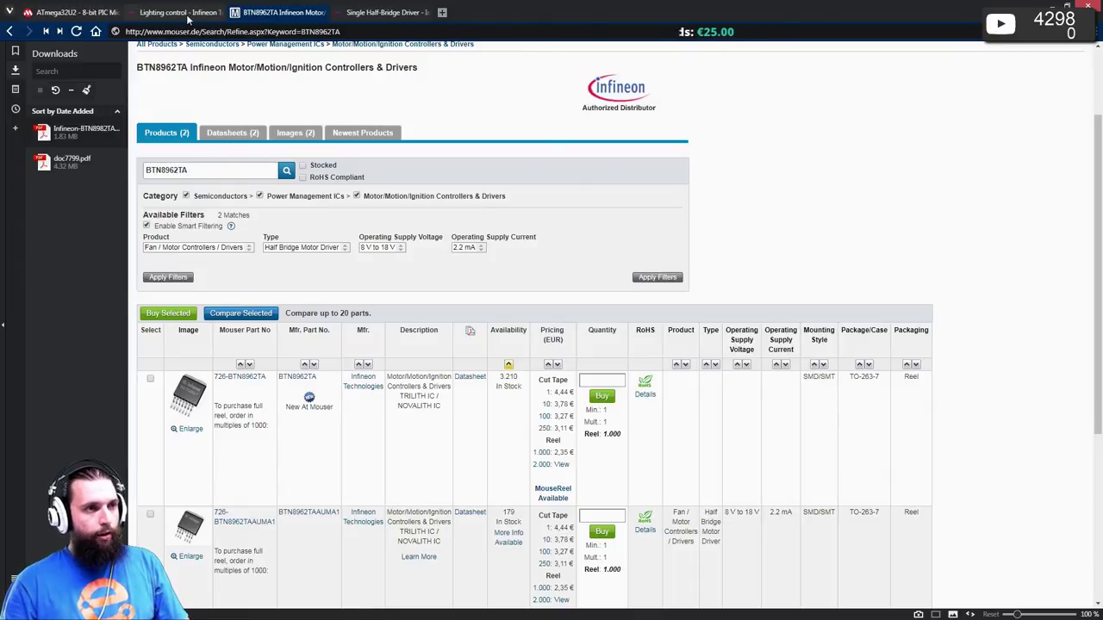
left_click(396, 13)
- Go up via Intelligent Motor Control ICs to Infineon's Power page and accept the cookie notice
scroll(456, 248, "up", 2)
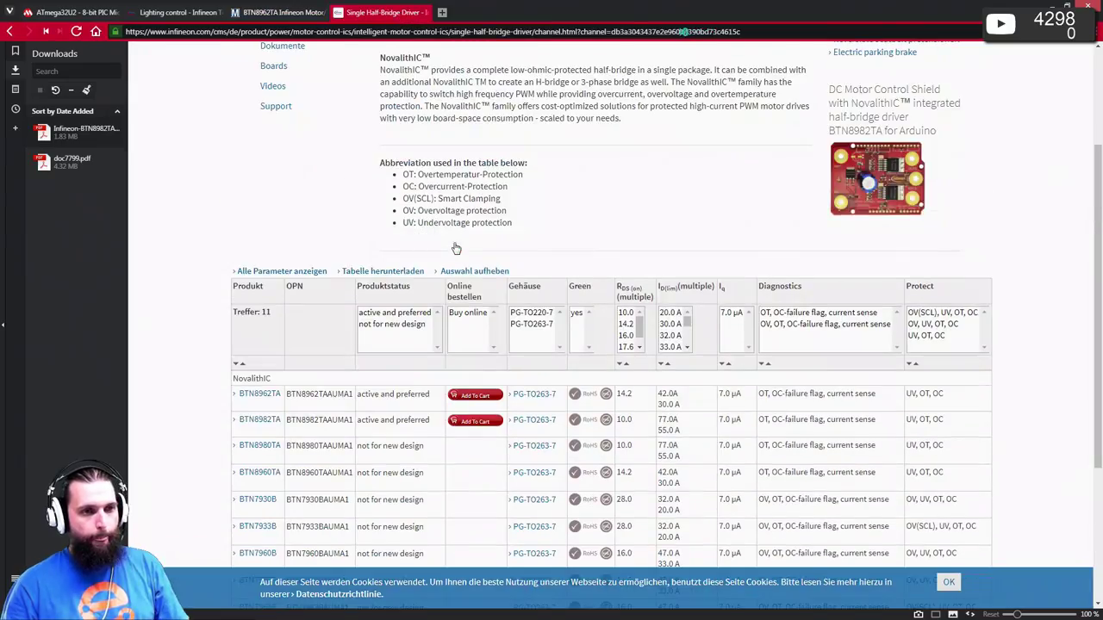
scroll(456, 248, "up", 2)
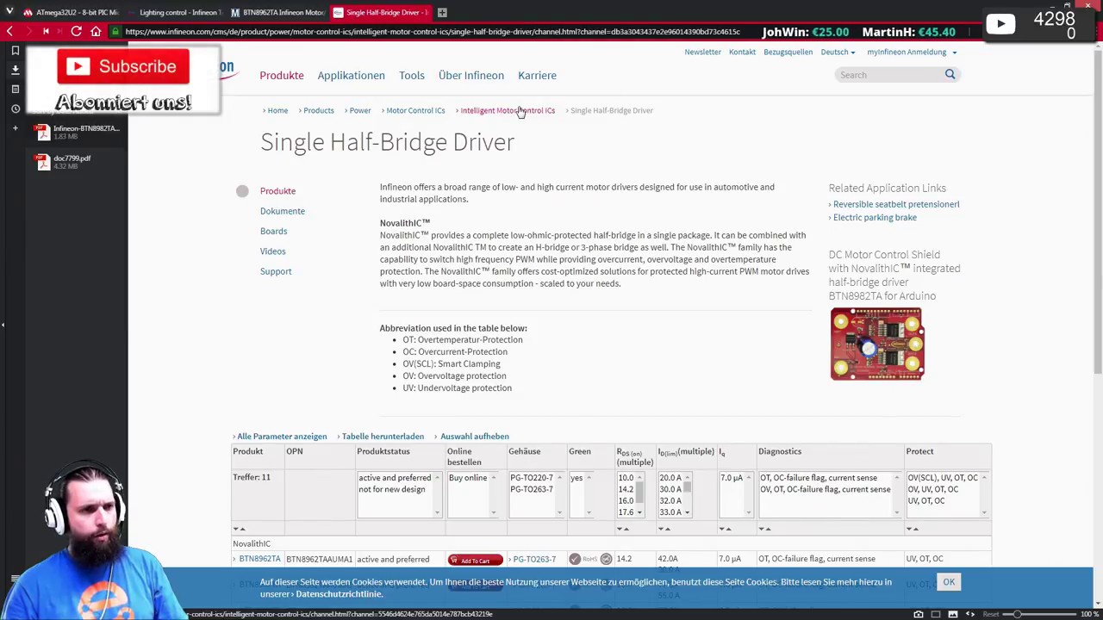
scroll(451, 352, "down", 5)
scroll(448, 353, "up", 5)
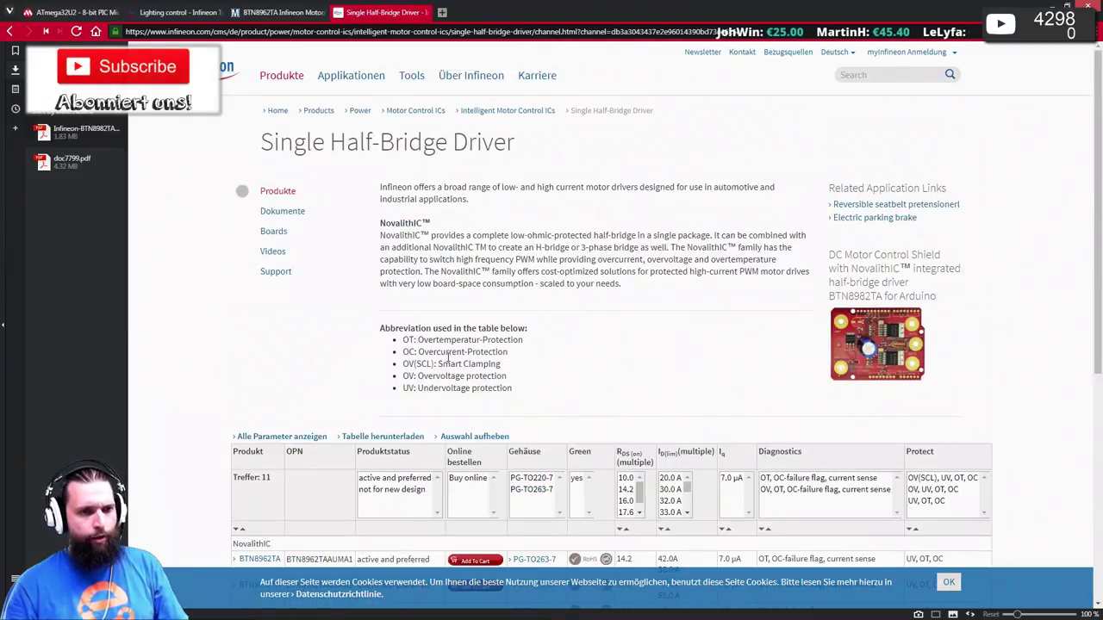
left_click(523, 112)
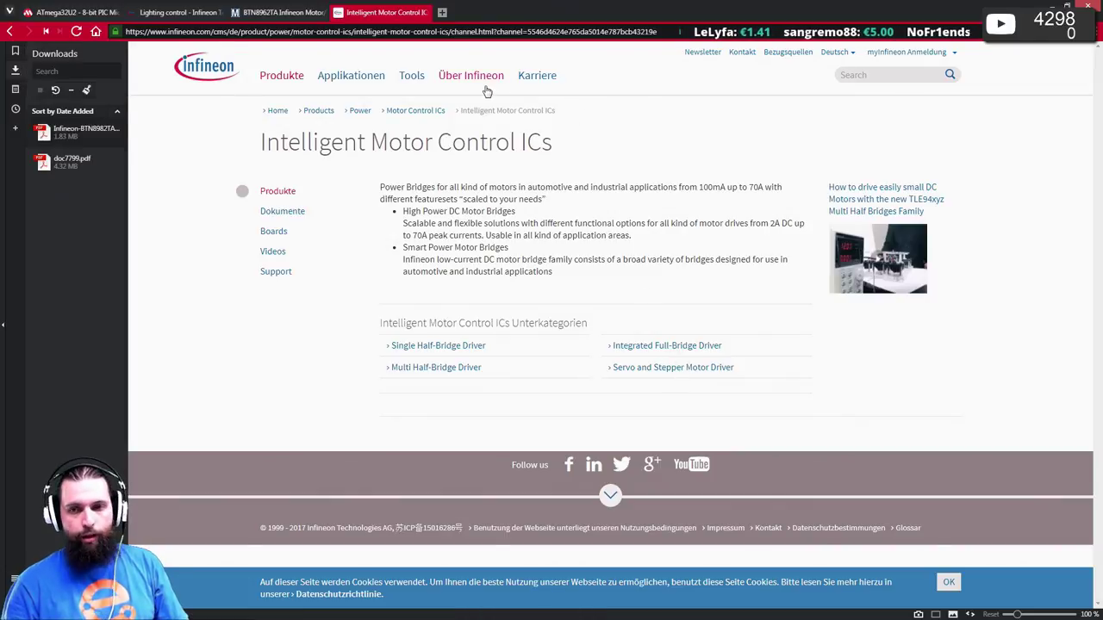
left_click(358, 112)
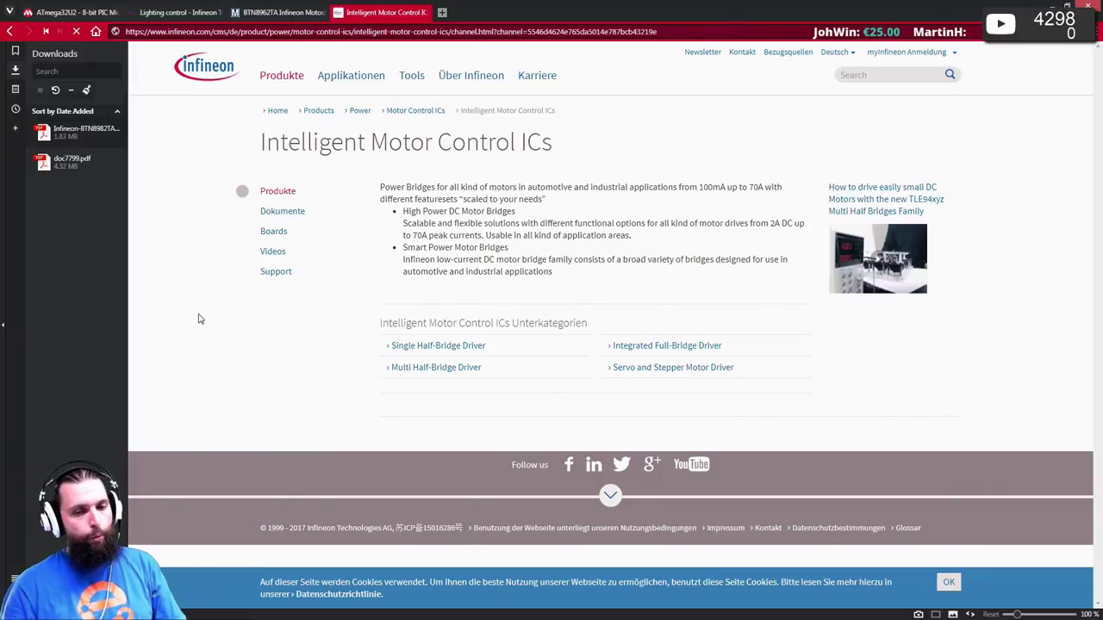
left_click(951, 583)
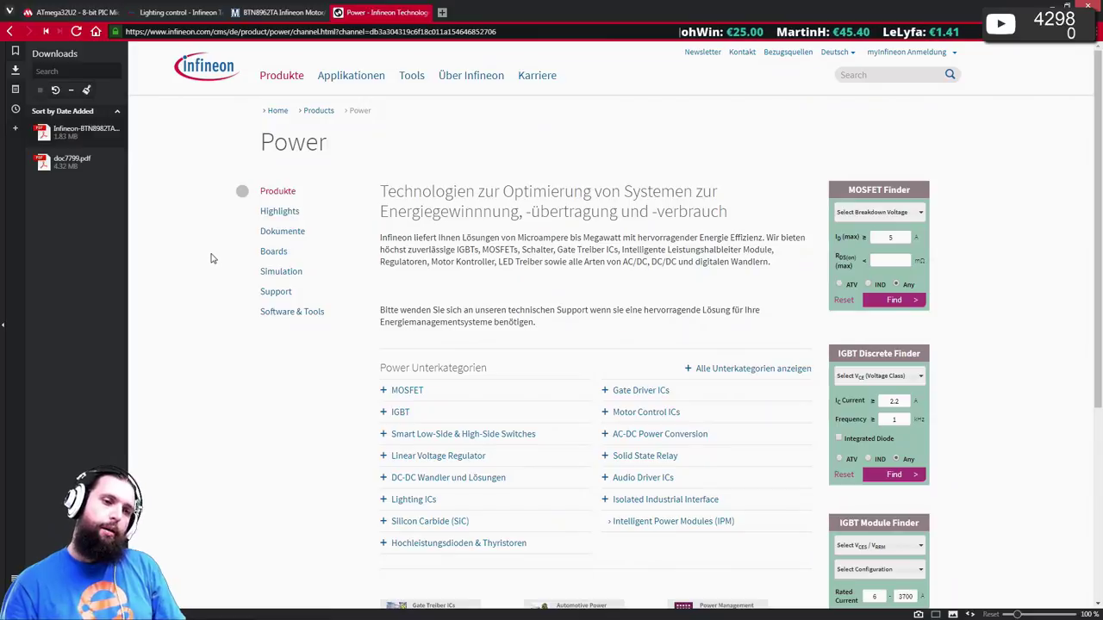
- Expand MOSFET and Smart Low-Side & High-Side Switches to reveal PROFET, HITFET, SPIDER, FLEX and SPOC
scroll(567, 234, "down", 2)
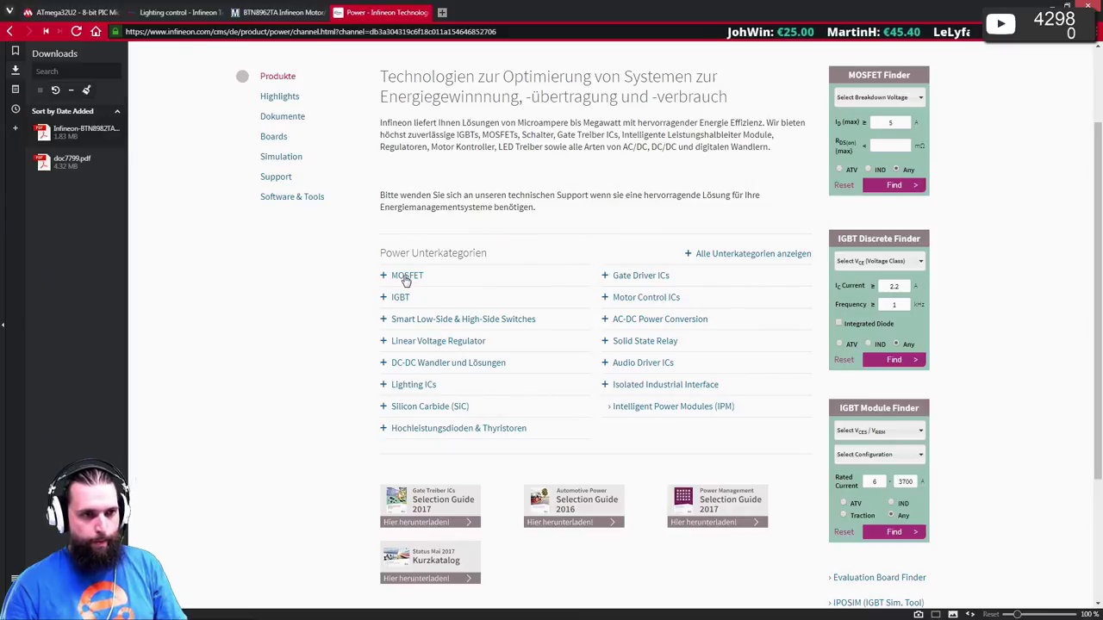
left_click(405, 277)
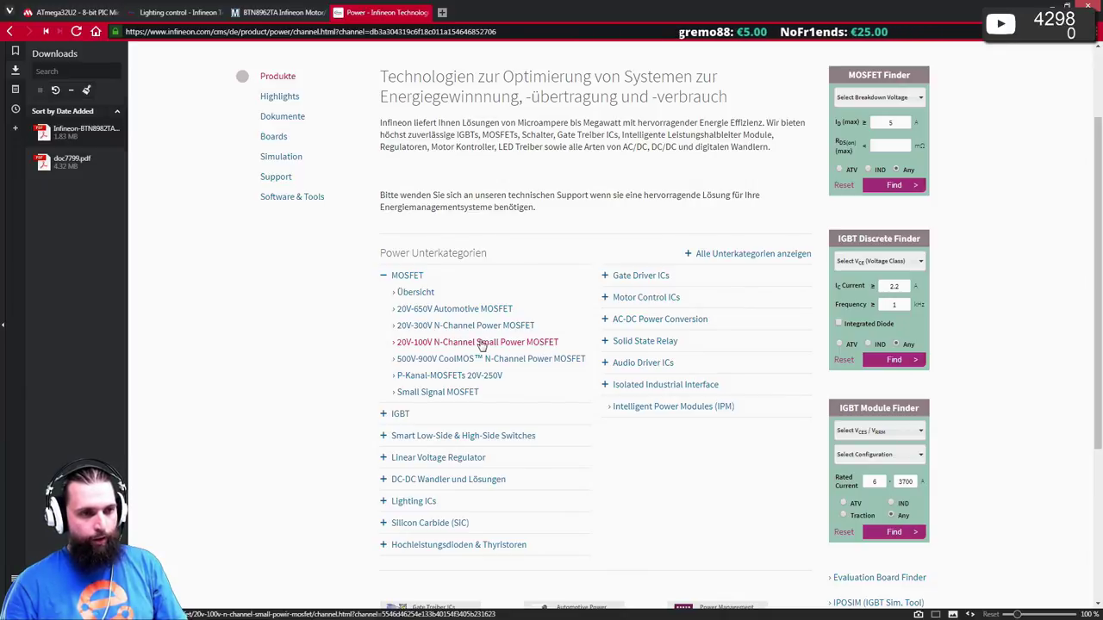
left_click(512, 435)
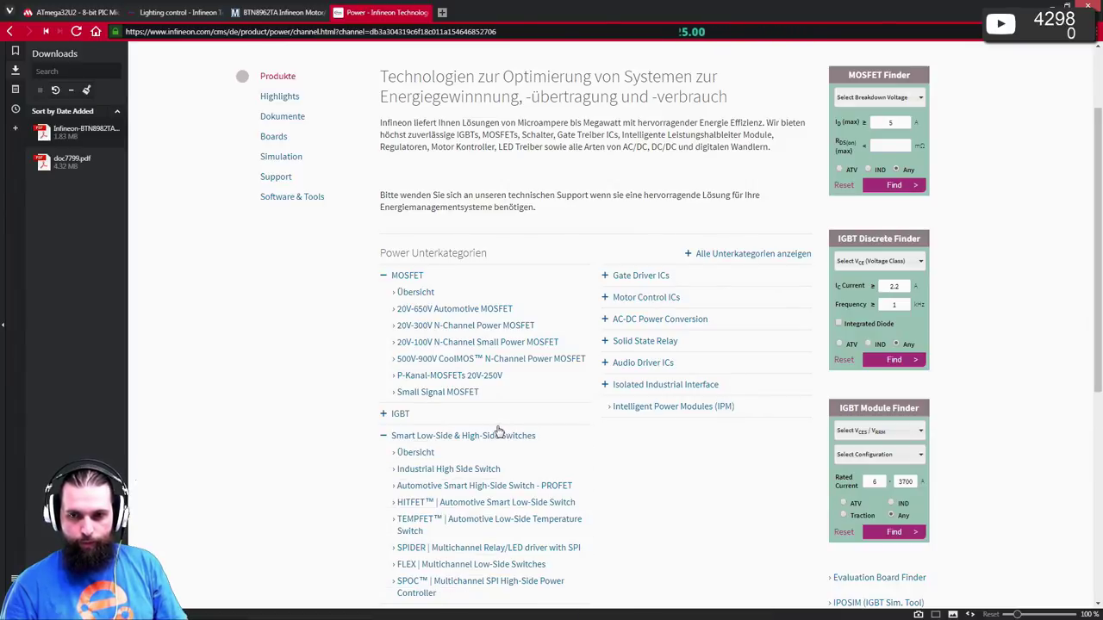
right_click(498, 431)
left_click(185, 431)
scroll(277, 424, "down", 1)
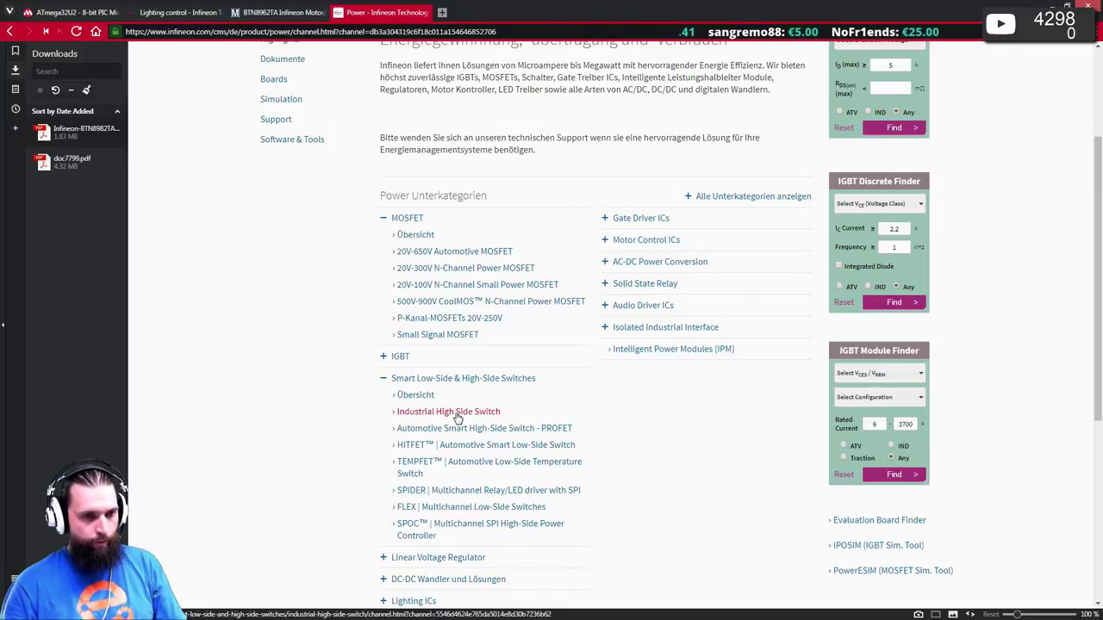
- From the Industrial High Side Switch table, open ISP772T and its downloaded datasheet
left_click(457, 413)
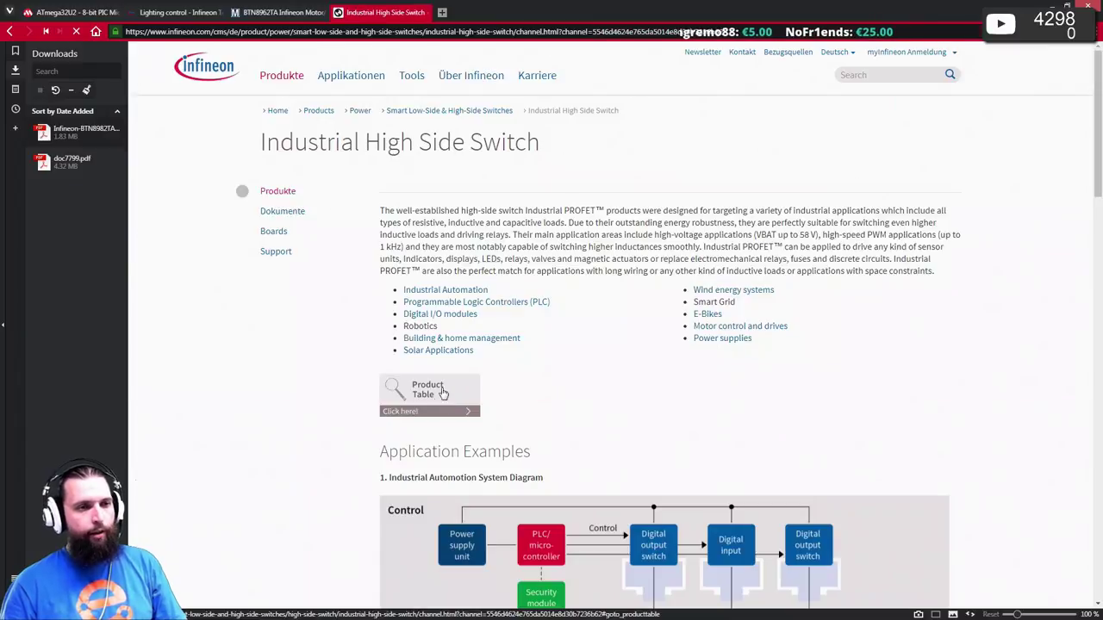
scroll(444, 388, "down", 3)
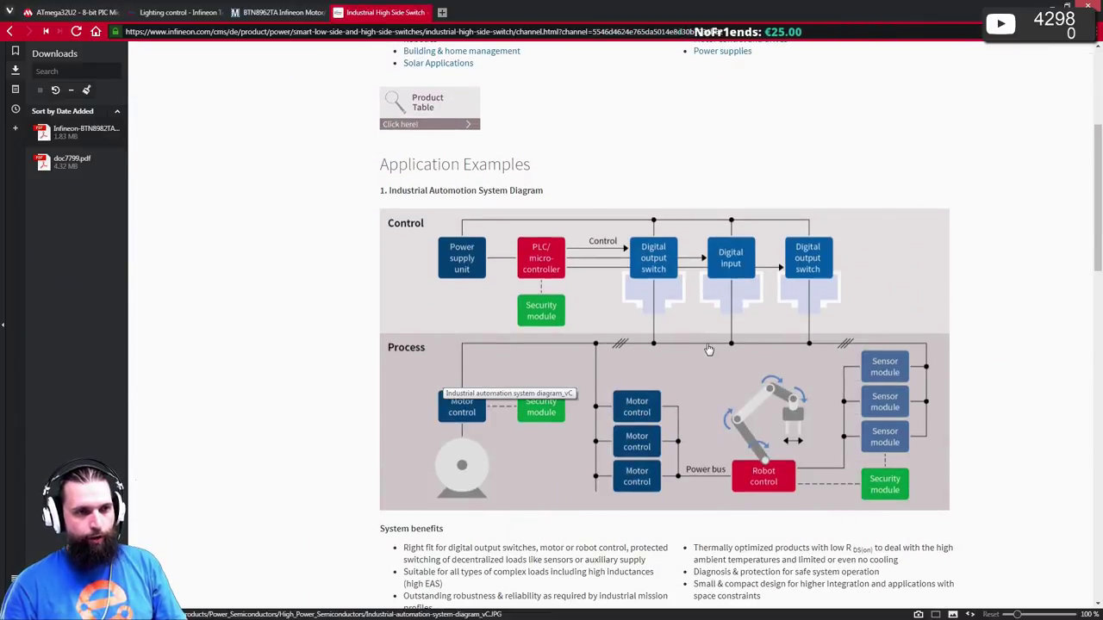
scroll(708, 349, "down", 5)
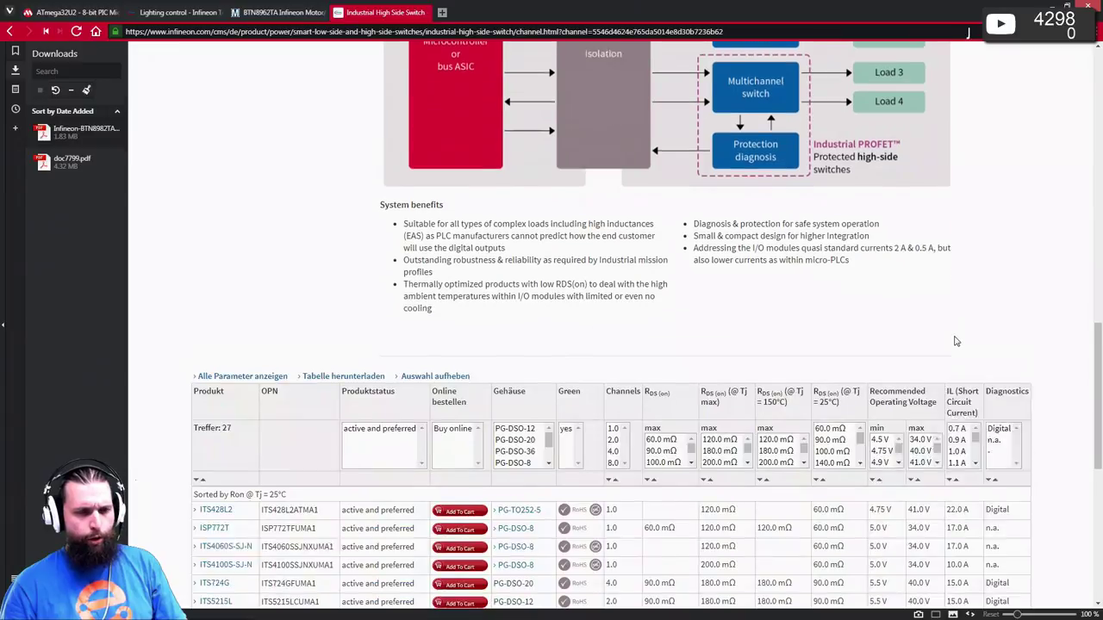
scroll(958, 339, "down", 6)
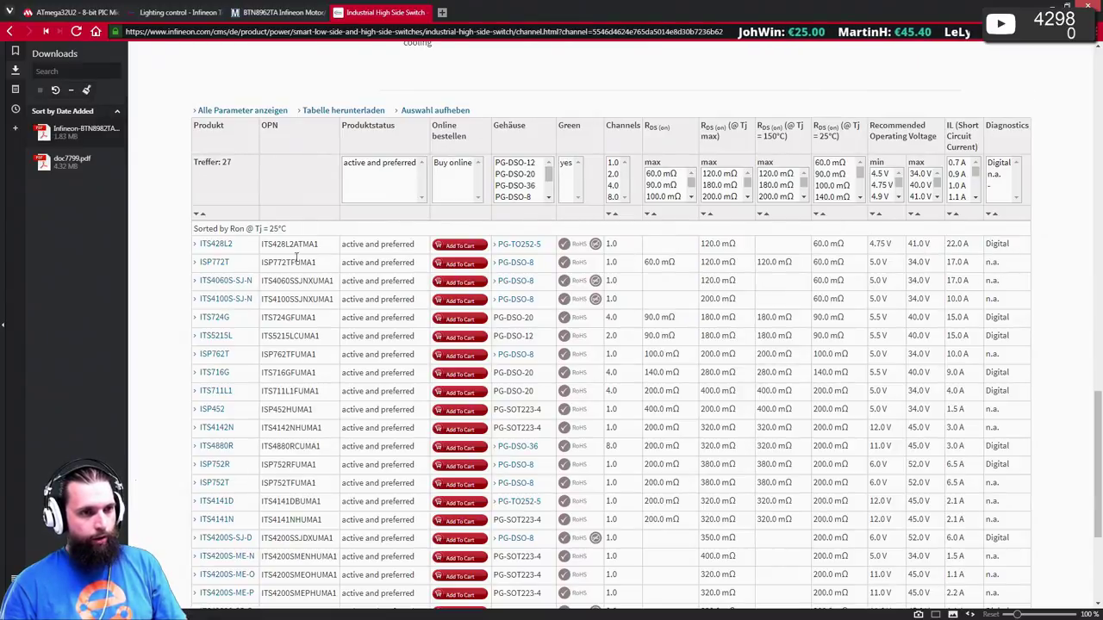
left_click(197, 264)
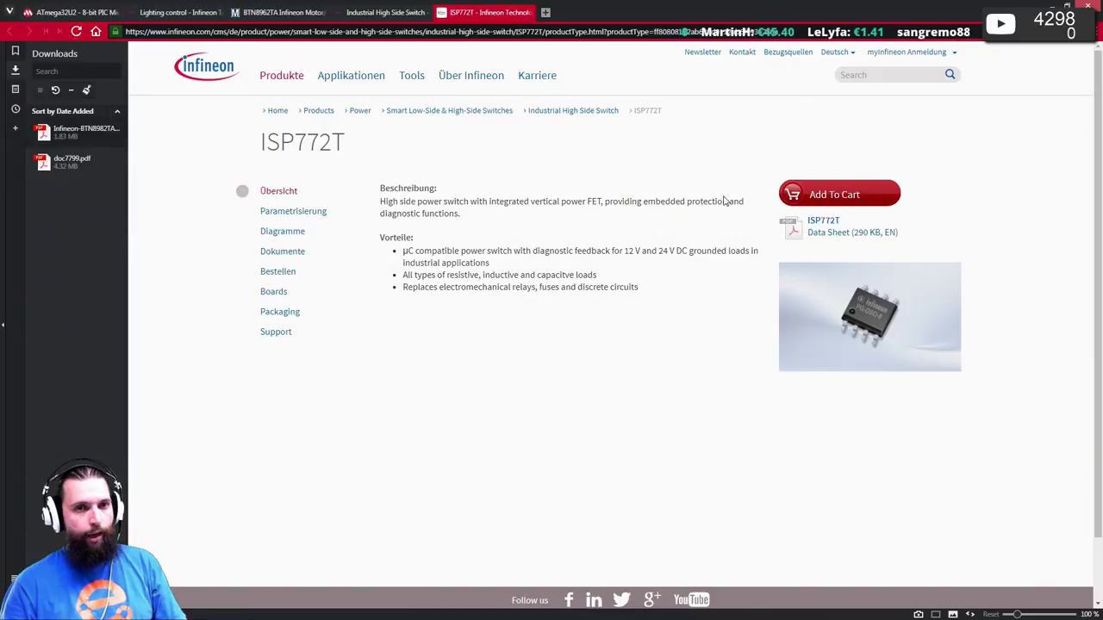
left_click(831, 222)
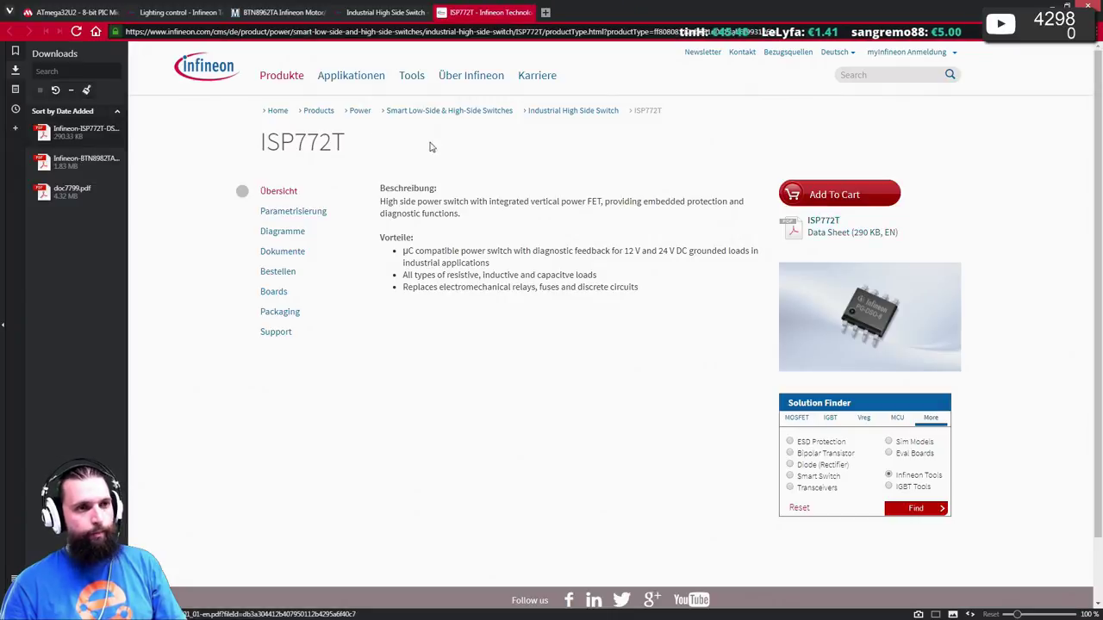
left_click(61, 133)
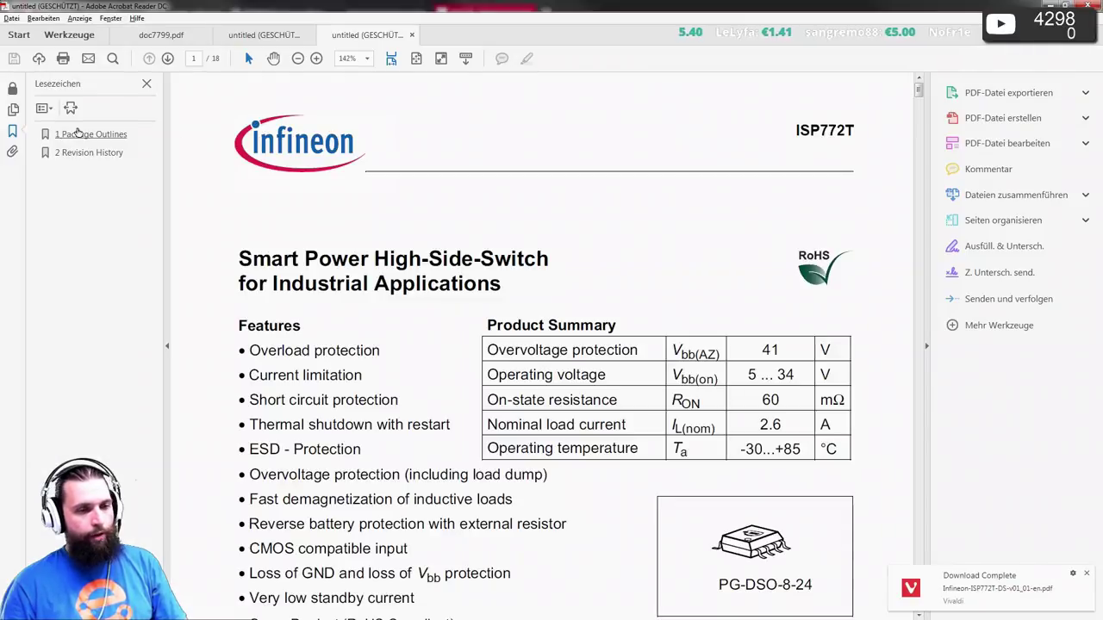
- Read the ISP772T pin table and 40 V maximum ratings, then minimize Acrobat to the browser
scroll(360, 177, "down", 3)
scroll(362, 187, "down", 10)
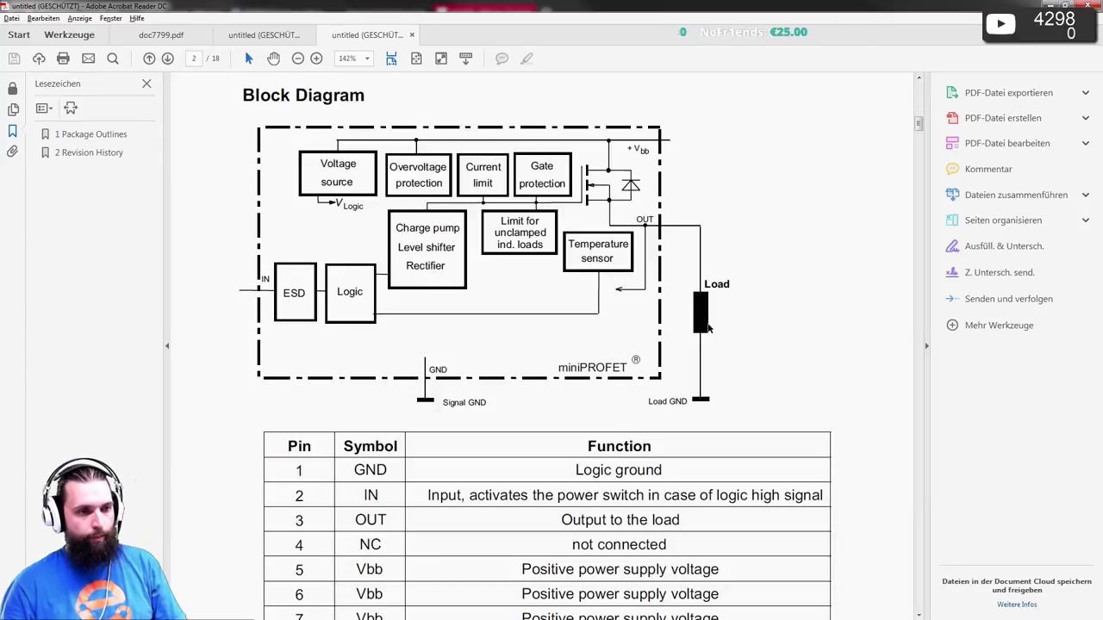
scroll(711, 323, "down", 3)
scroll(711, 323, "up", 5)
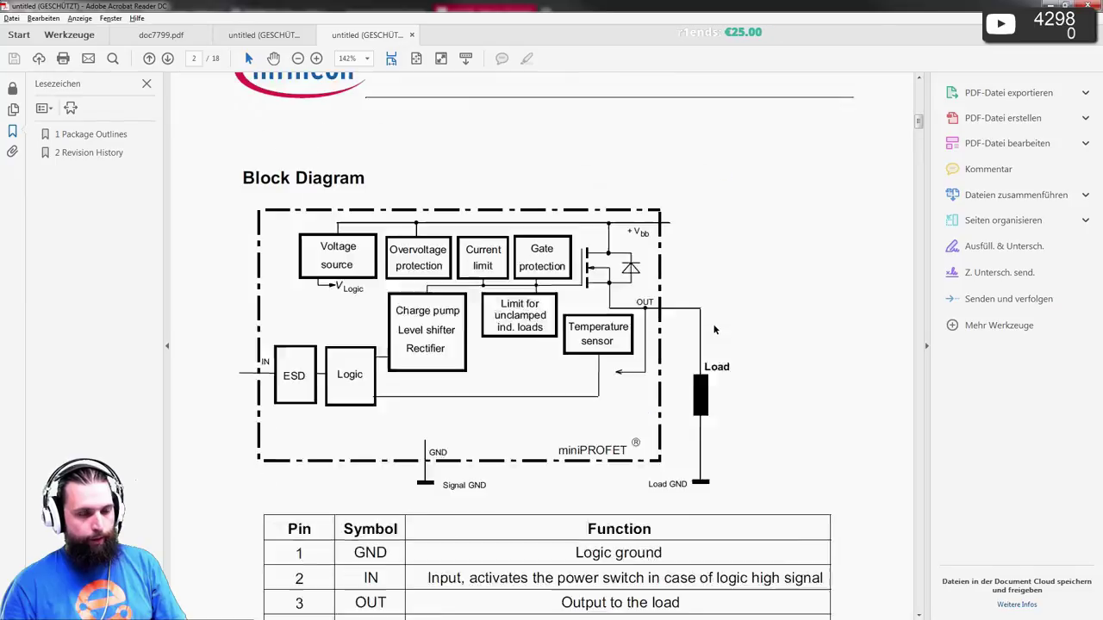
scroll(714, 329, "up", 8)
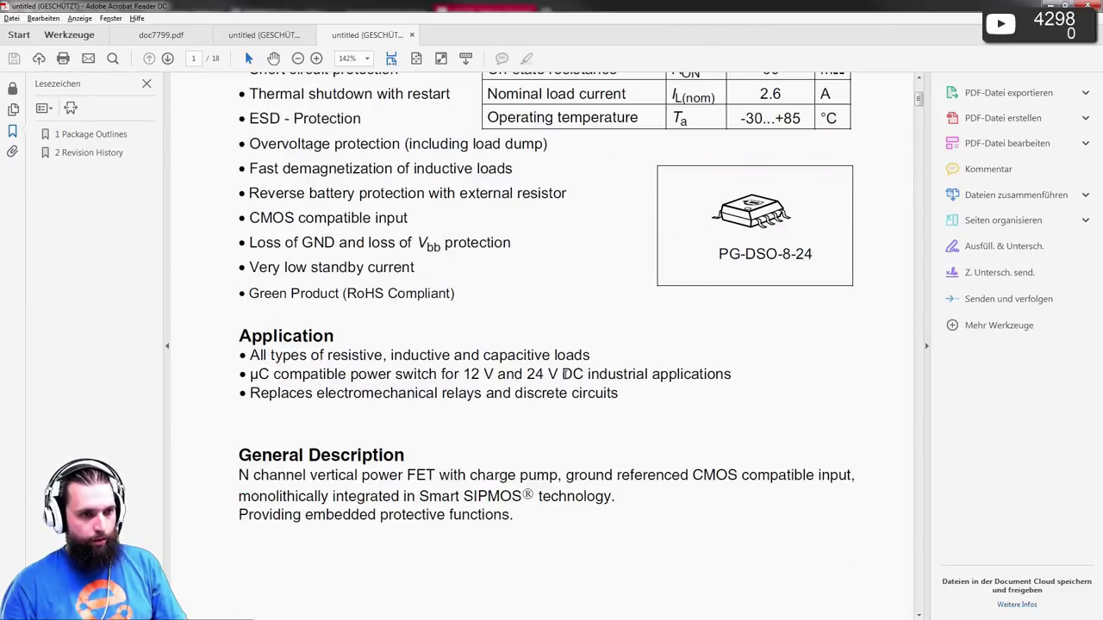
scroll(585, 379, "up", 3)
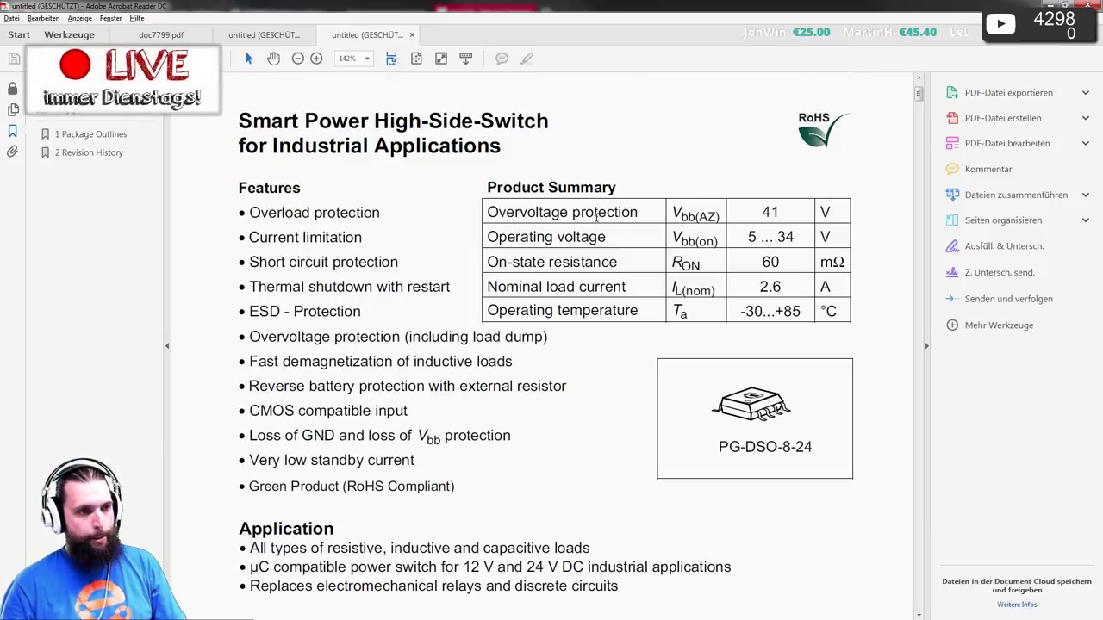
scroll(596, 217, "down", 12)
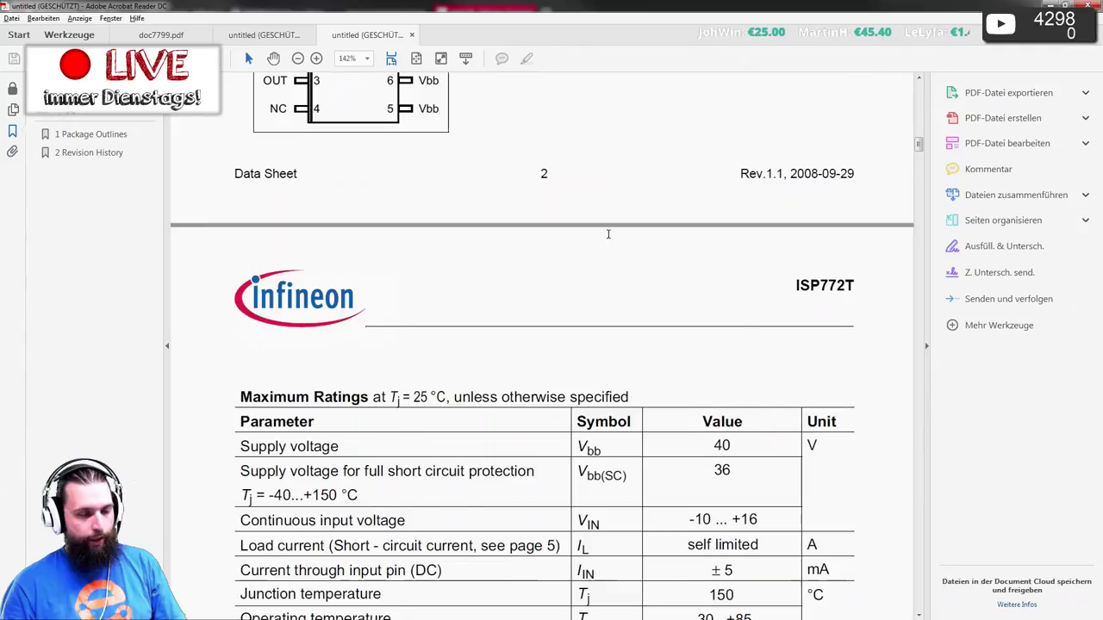
scroll(608, 233, "down", 3)
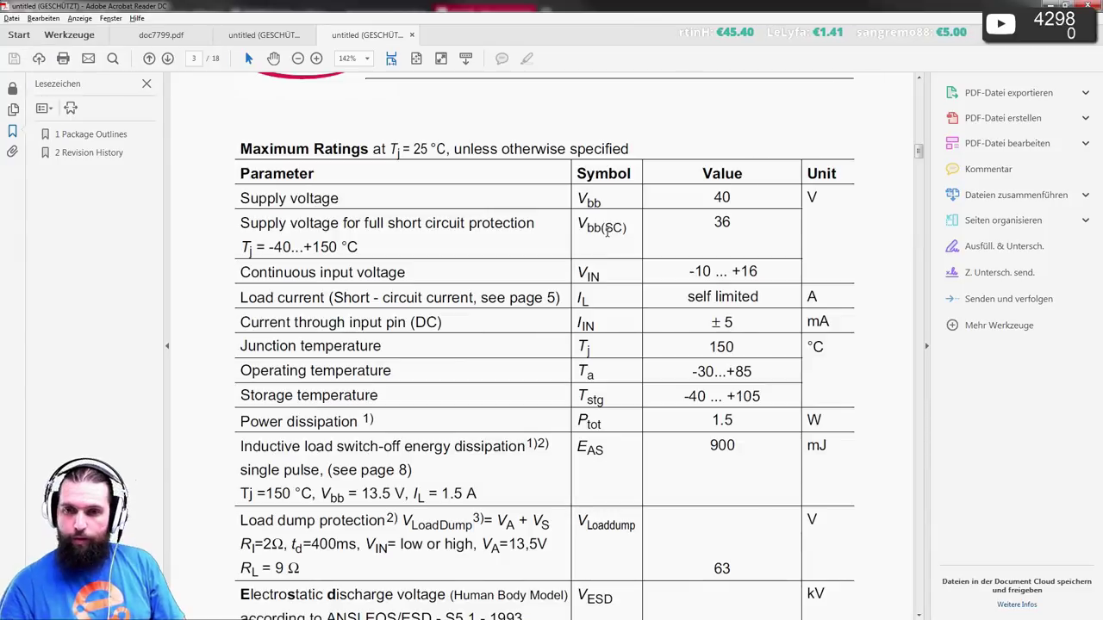
scroll(407, 203, "up", 14)
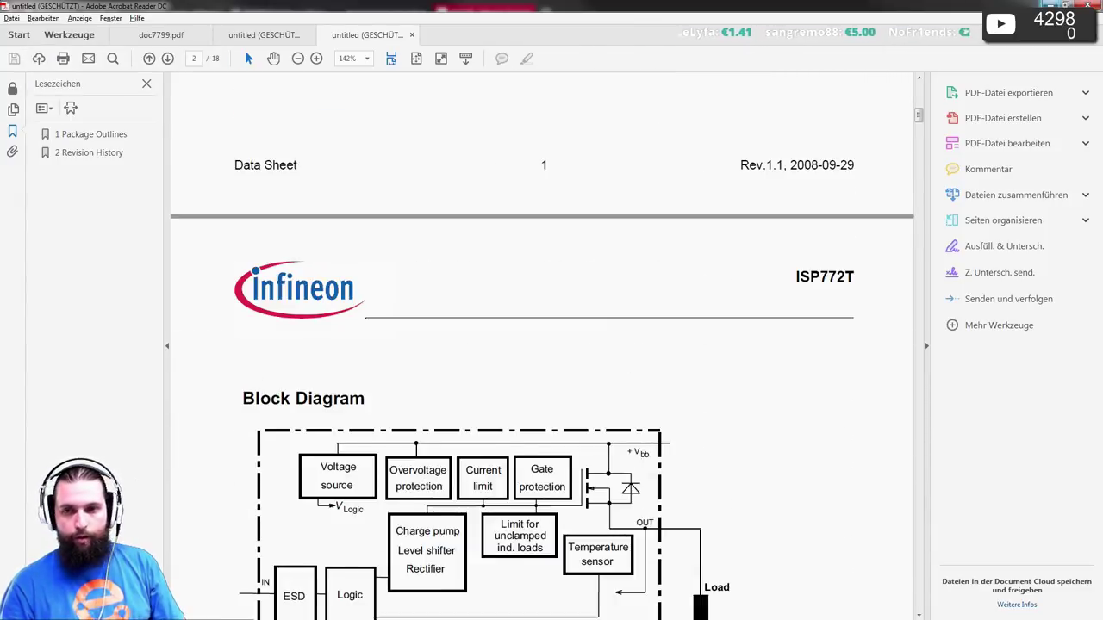
left_click(1049, 5)
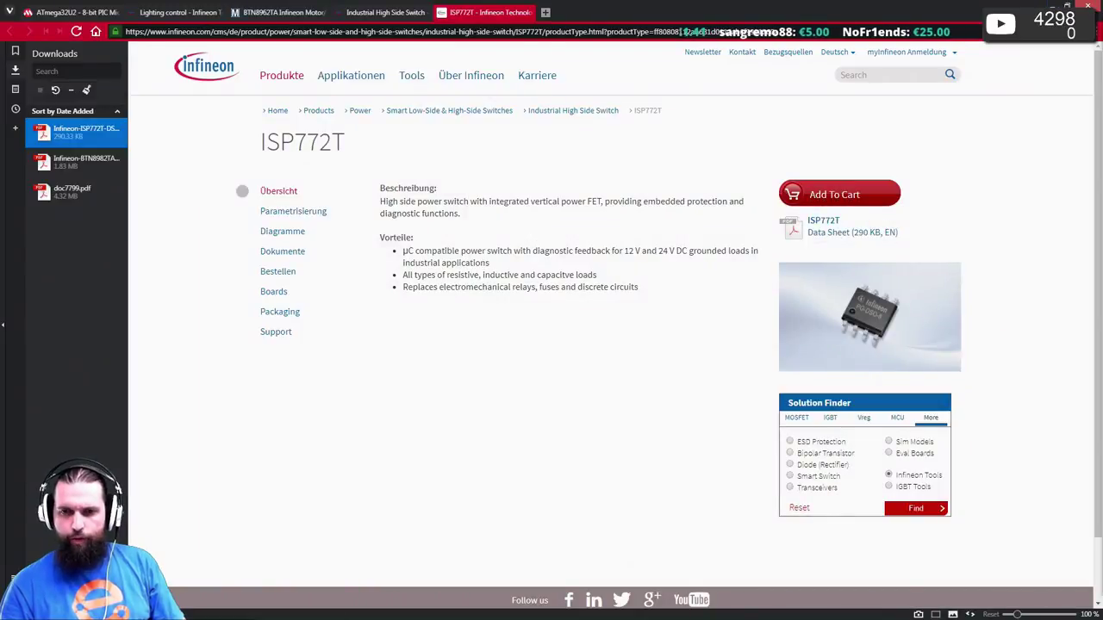
- Google IFX9201 in a new tab and open Infineon's IFX9201SG product page
left_click(544, 12)
type("IFX9201")
key("Return")
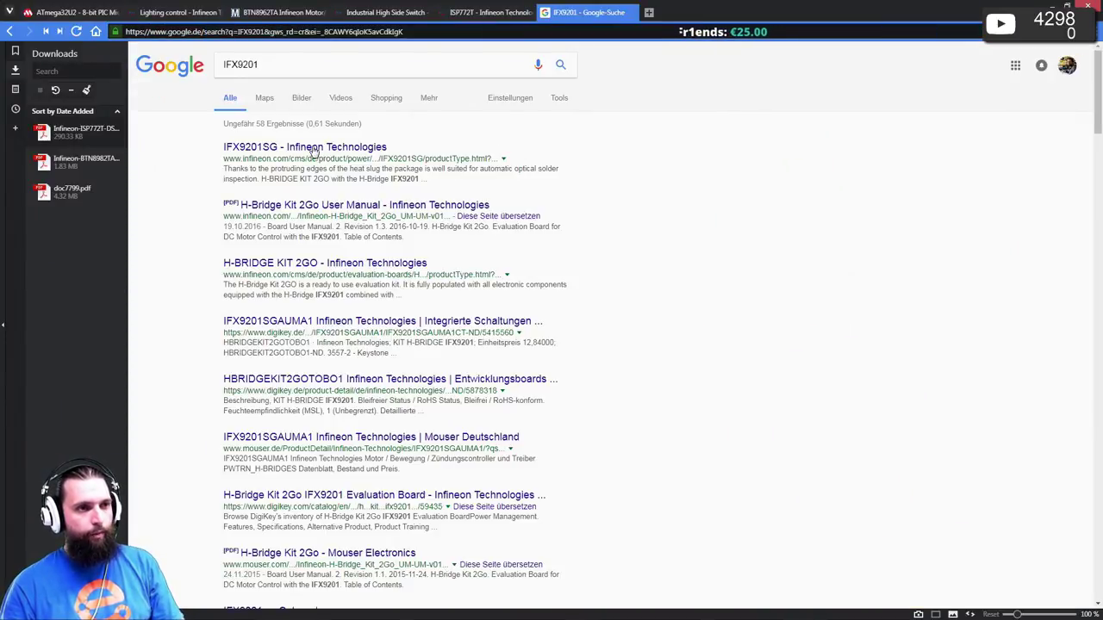
left_click(314, 148)
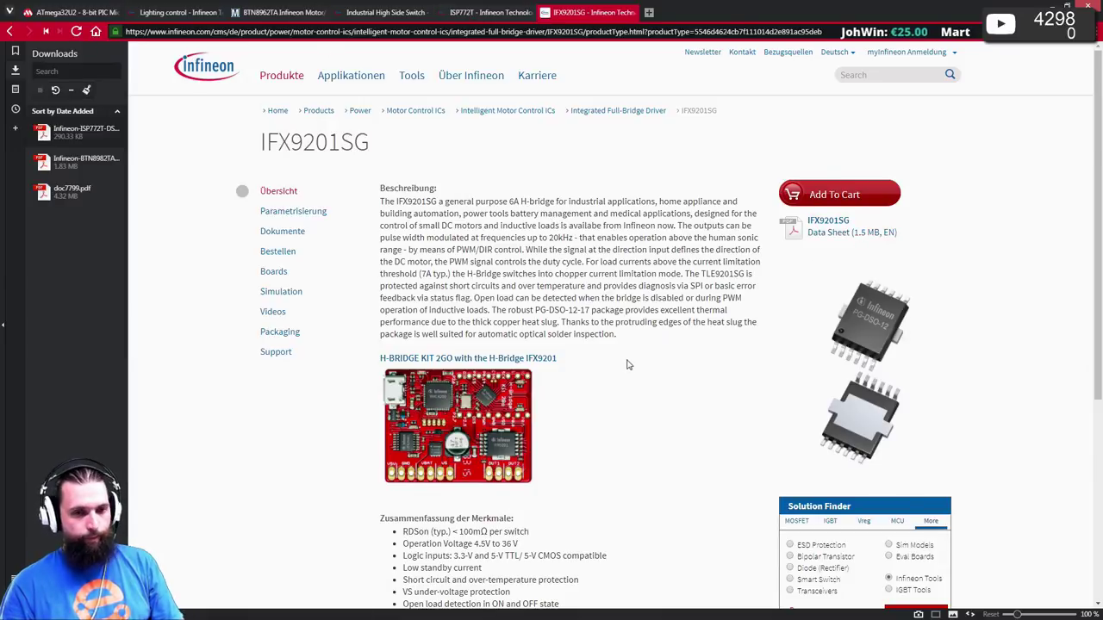
scroll(627, 365, "down", 5)
- Search Mouser for IFX9201 to check price and stock of IFX9201SGAUMA1
left_click(258, 13)
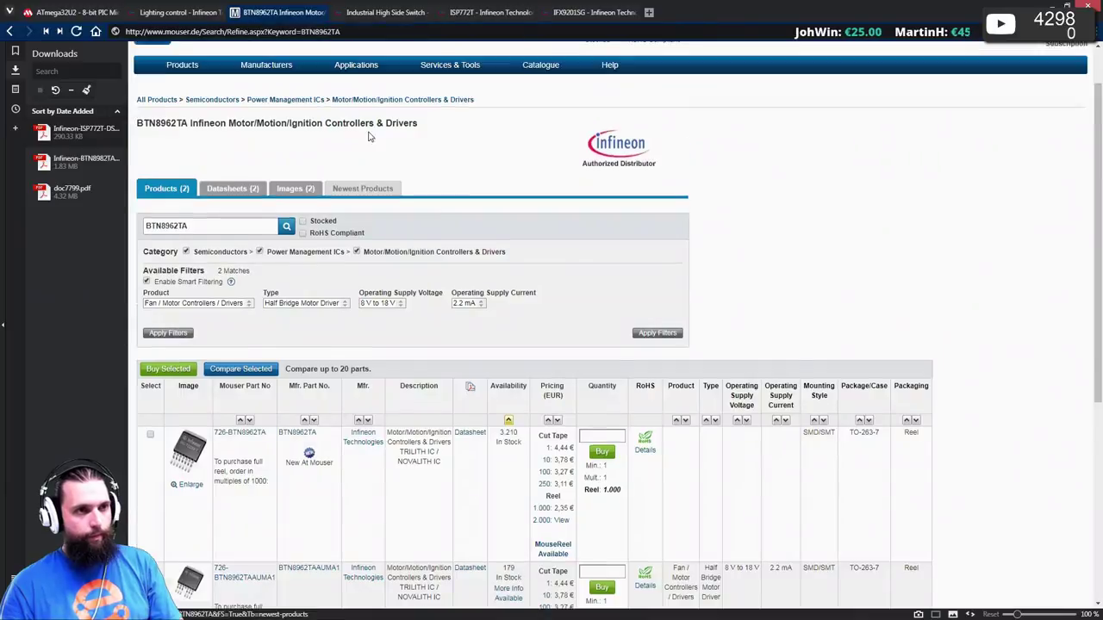
scroll(369, 136, "up", 1)
left_click(510, 83)
type("IFX9201")
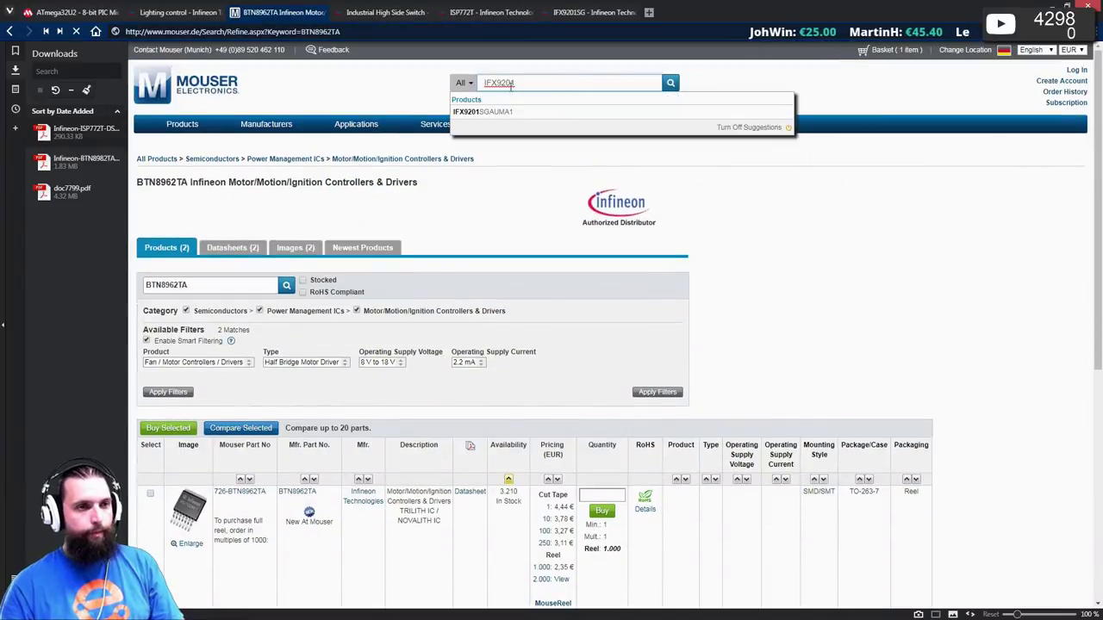
key("Return")
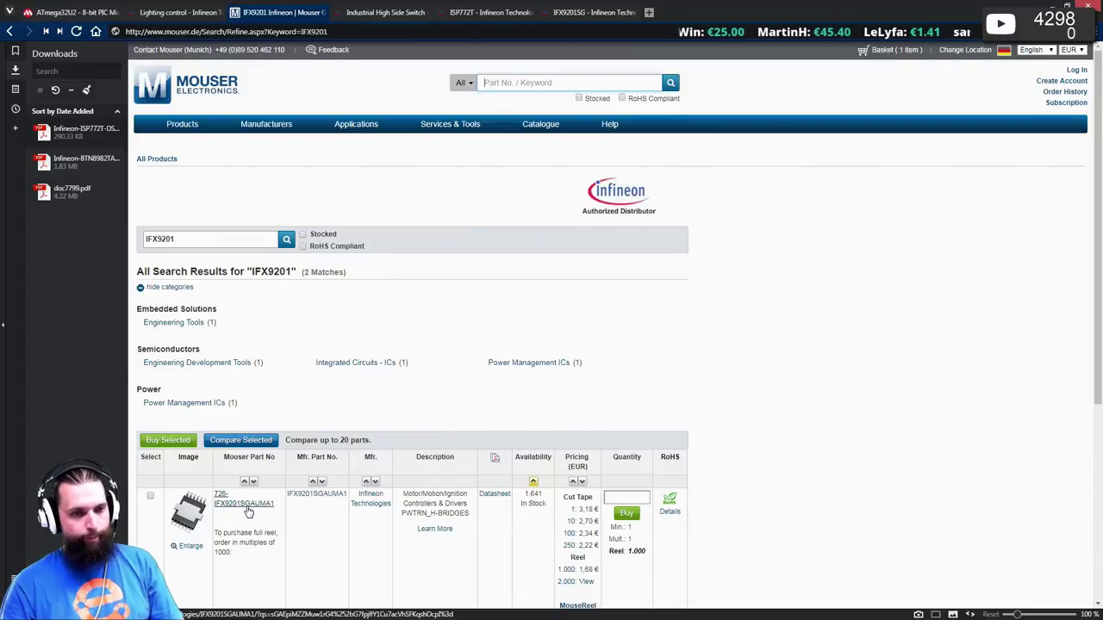
scroll(254, 508, "down", 1)
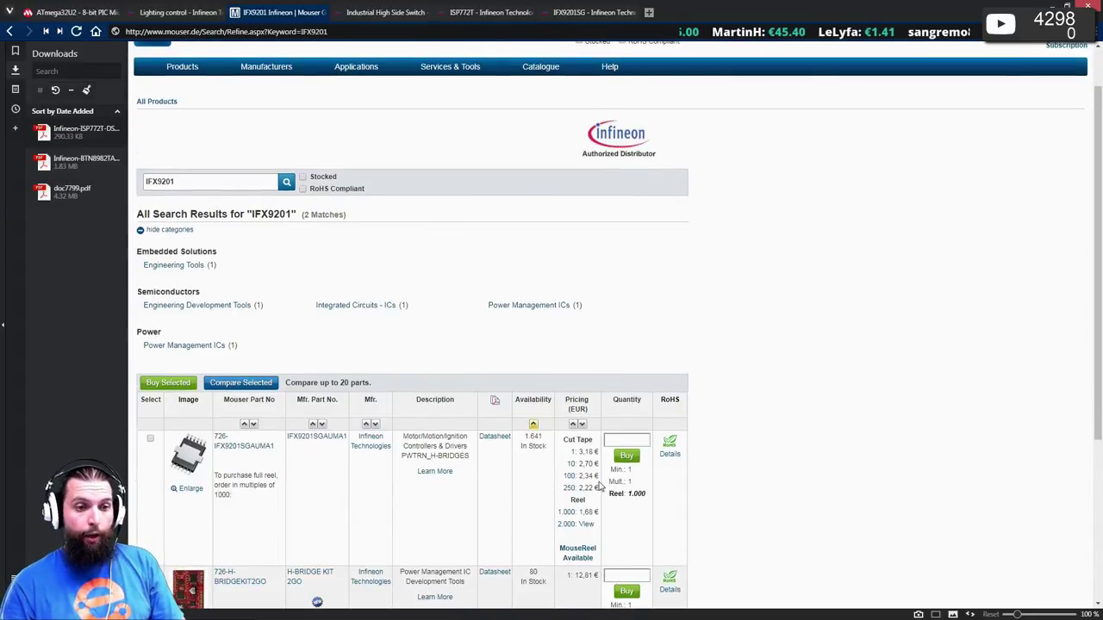
- Download the IFX9201SG datasheet from the Infineon product page
left_click(598, 8)
scroll(729, 249, "up", 5)
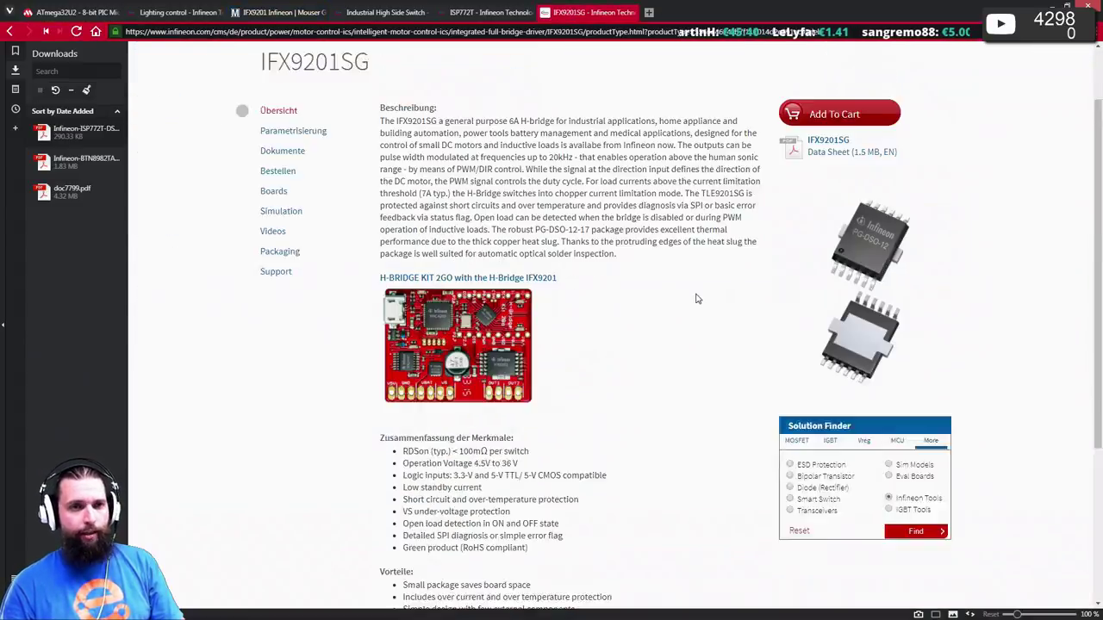
left_click(828, 220)
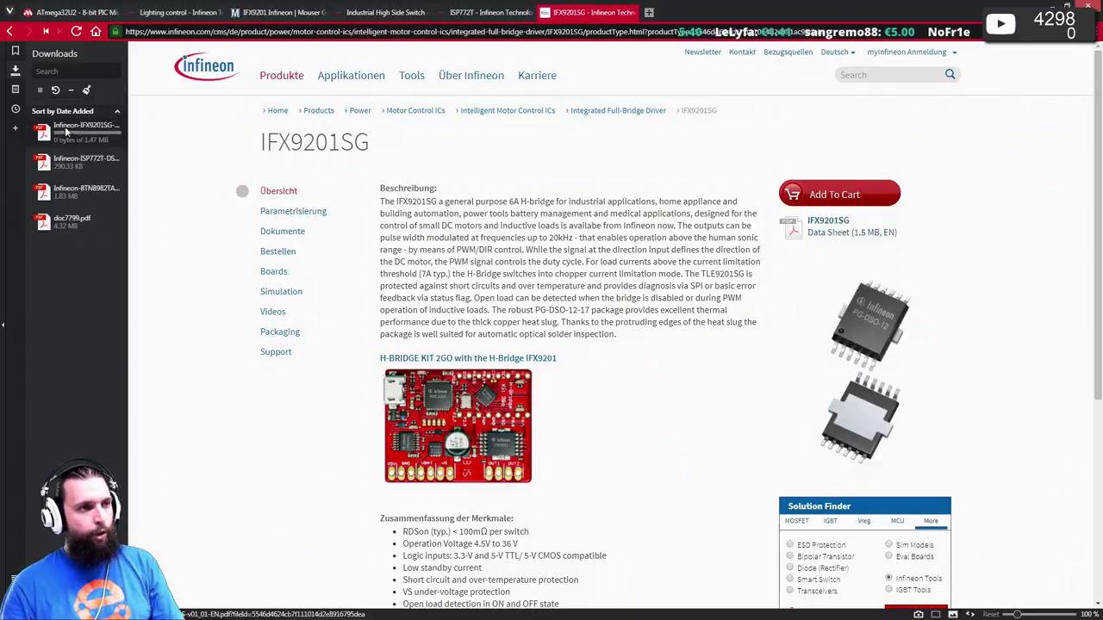
- Open the downloaded IFX9201SG PDF at fit-width and scroll to the page 3 Overview features
double_click(66, 131)
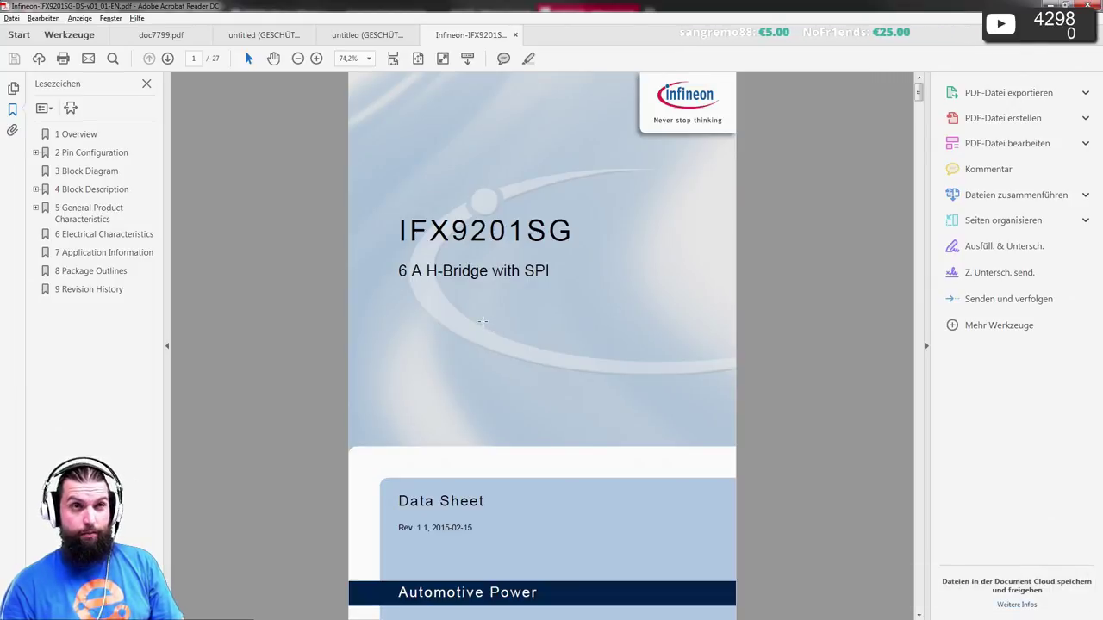
scroll(482, 321, "down", 10)
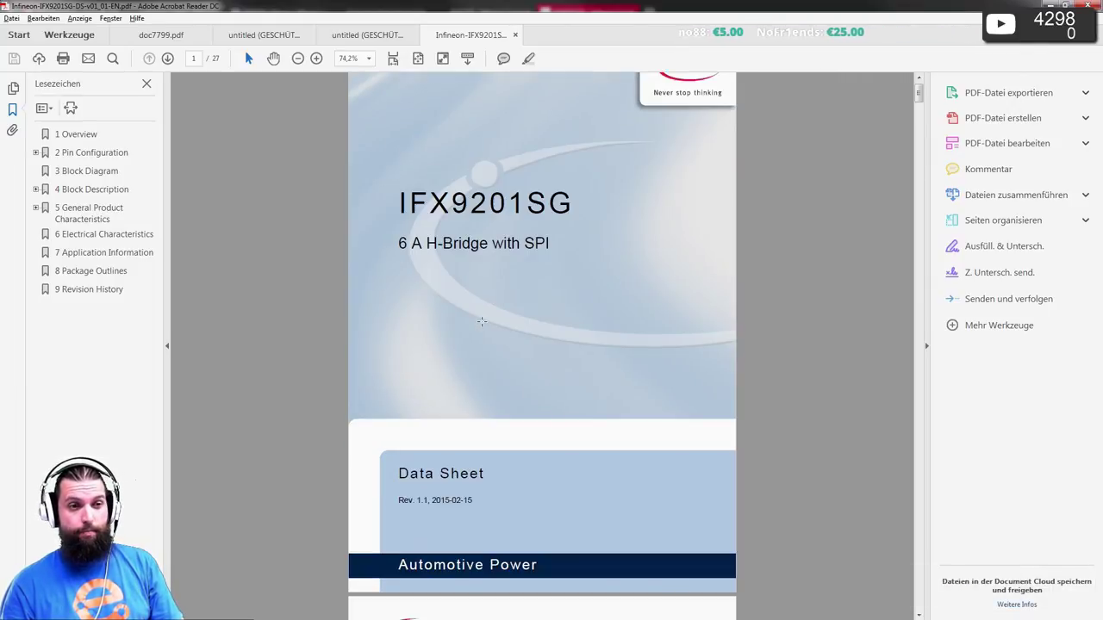
scroll(483, 321, "down", 8)
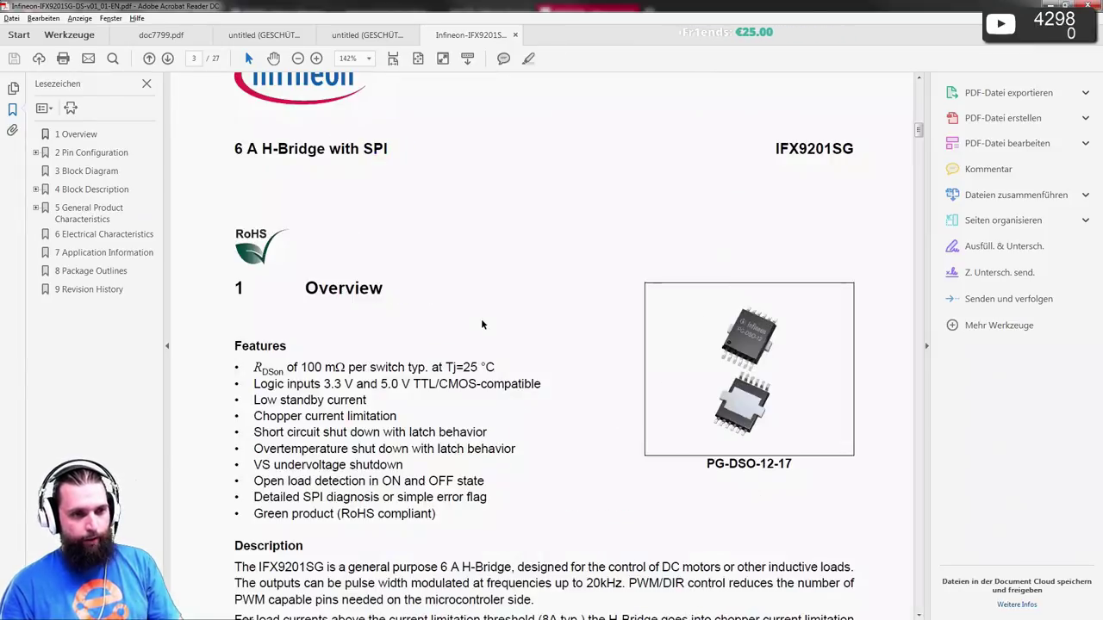
key("ctrl+2")
scroll(481, 319, "down", 1)
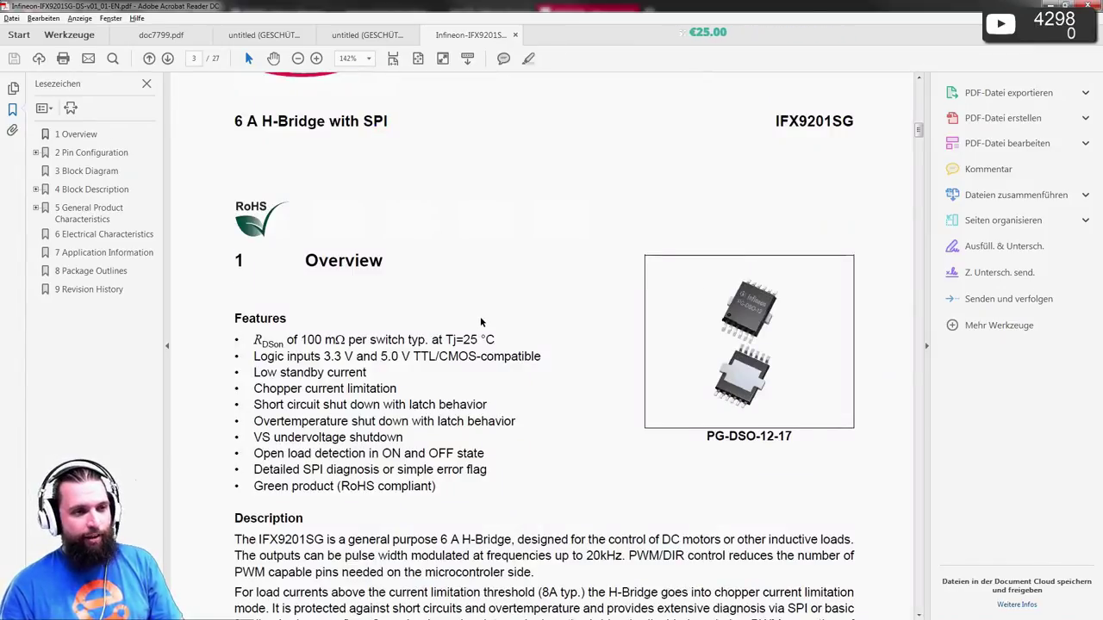
scroll(480, 319, "down", 1)
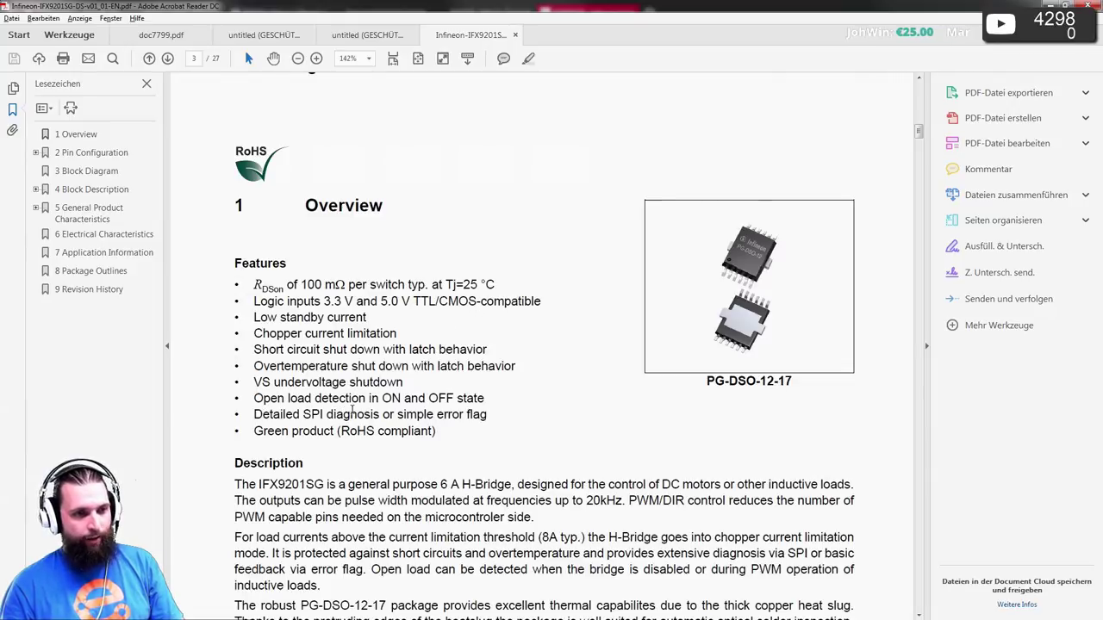
right_click(468, 409)
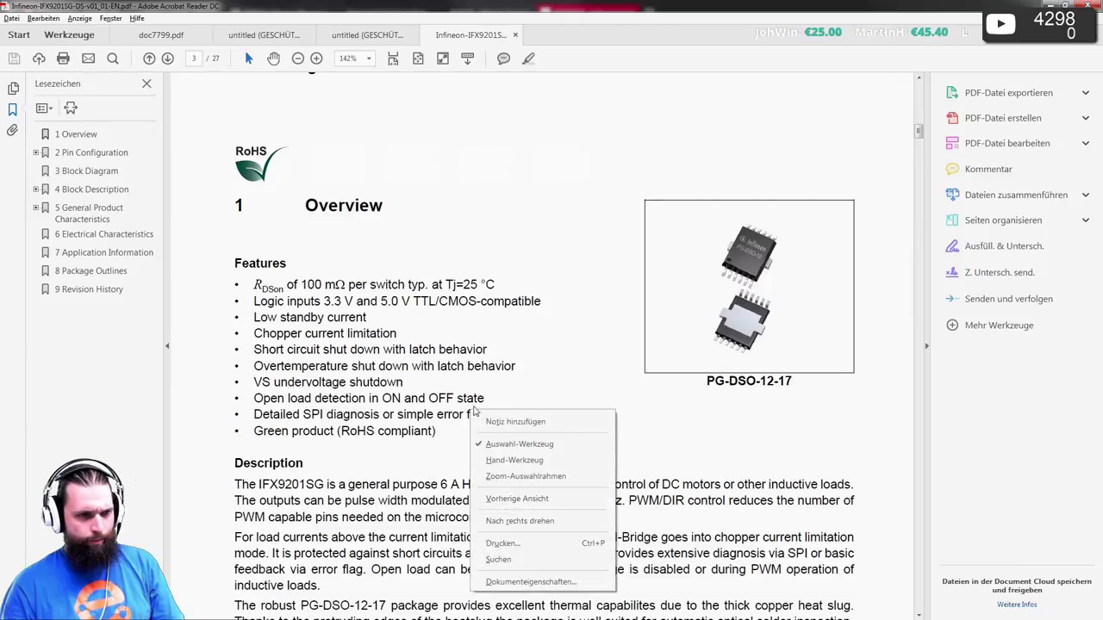
left_click(609, 345)
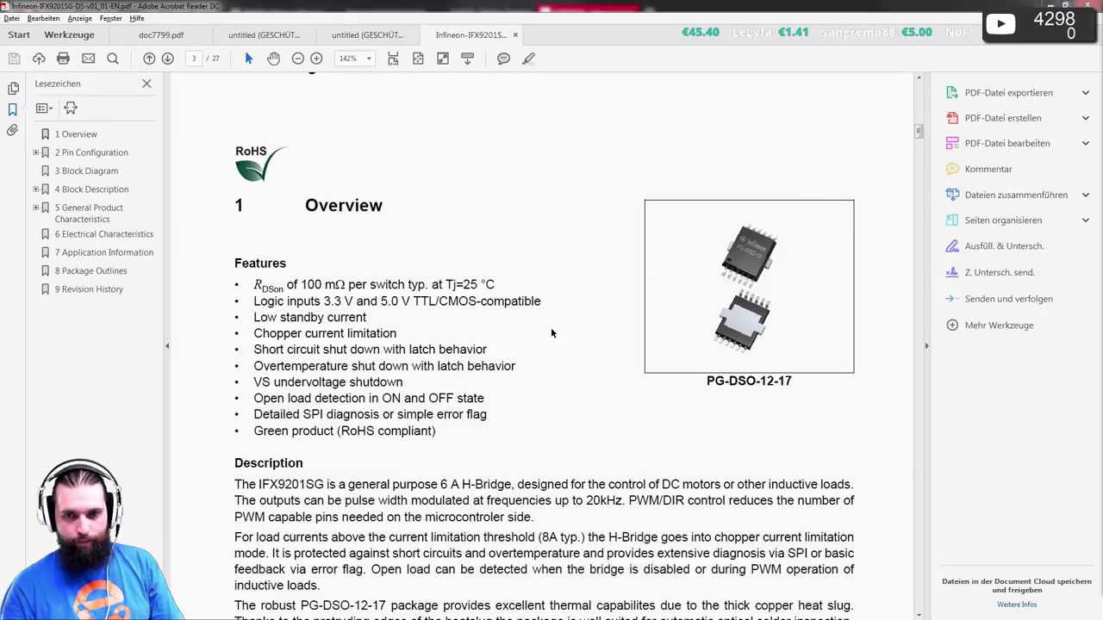
scroll(551, 333, "down", 8)
- Scroll from Figure 2 Terms past the Figure 3 block diagram to 4.3 Output Stages on page 8
scroll(556, 335, "down", 8)
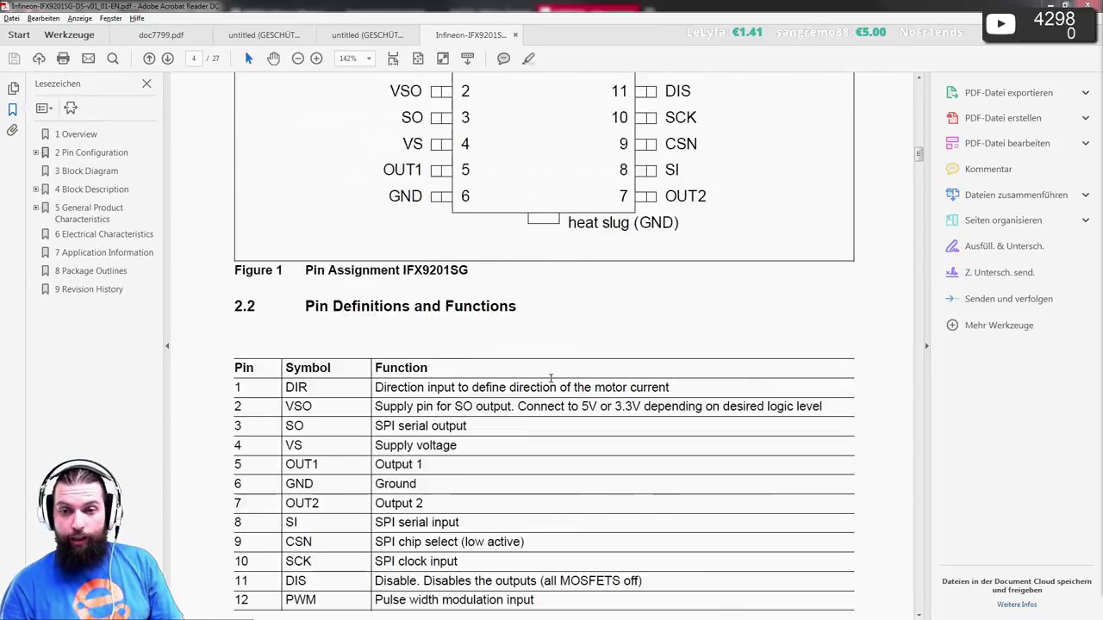
scroll(554, 365, "down", 8)
scroll(573, 371, "up", 5)
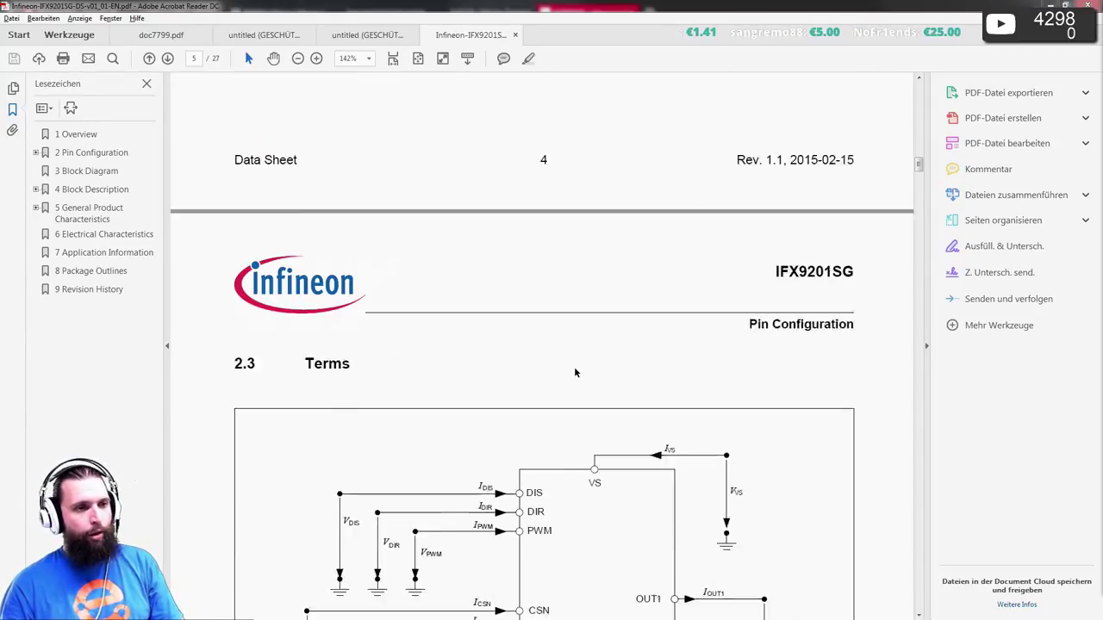
scroll(580, 364, "down", 4)
scroll(579, 367, "up", 1)
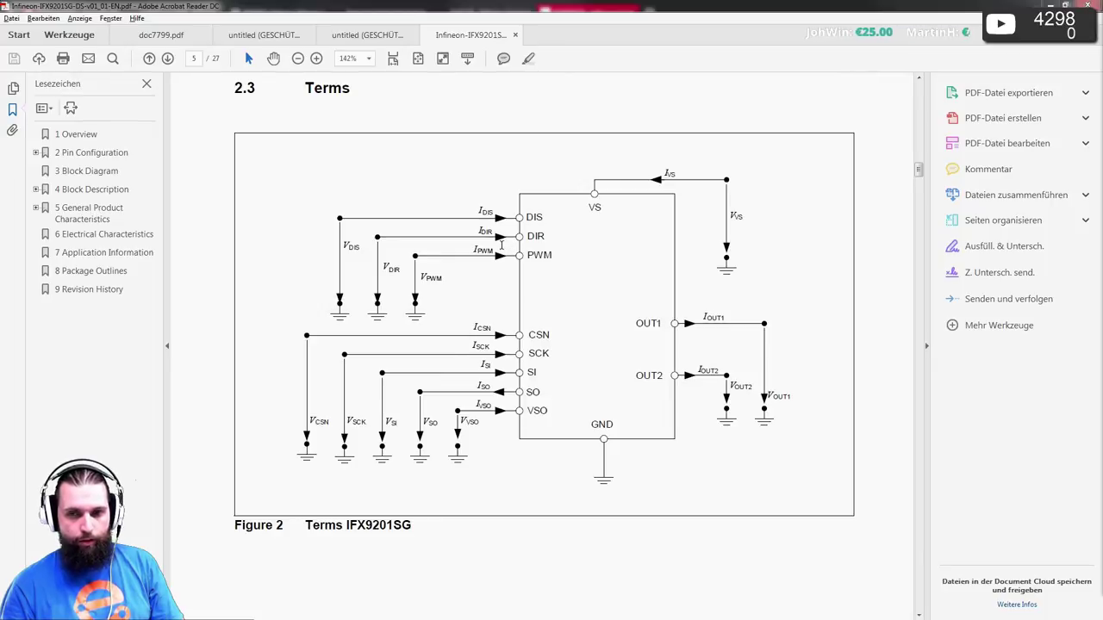
scroll(502, 245, "down", 10)
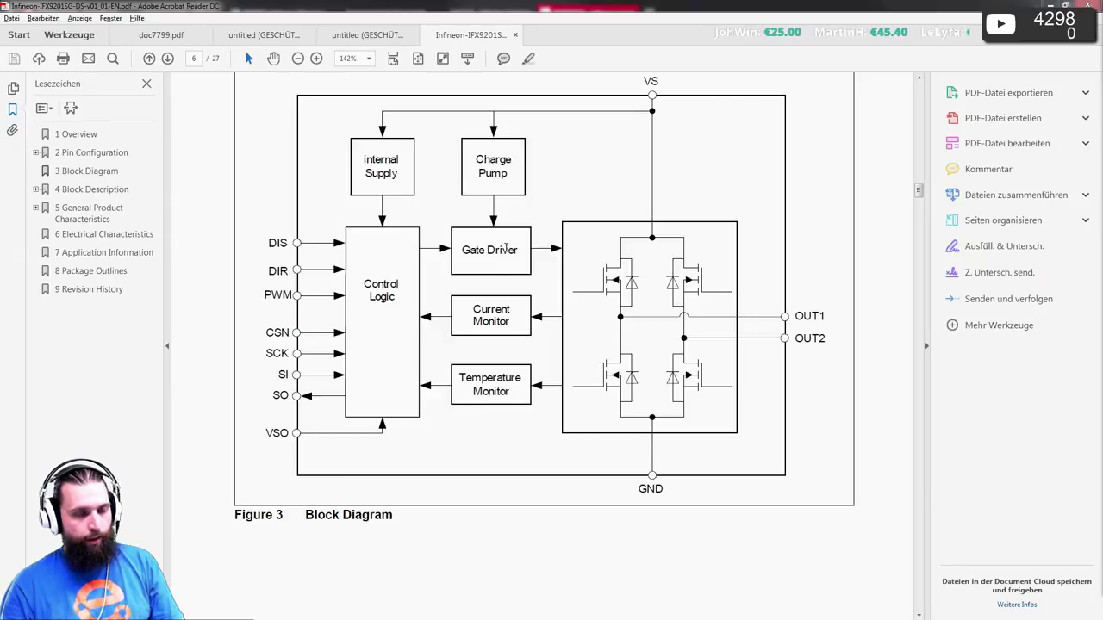
scroll(504, 250, "down", 1)
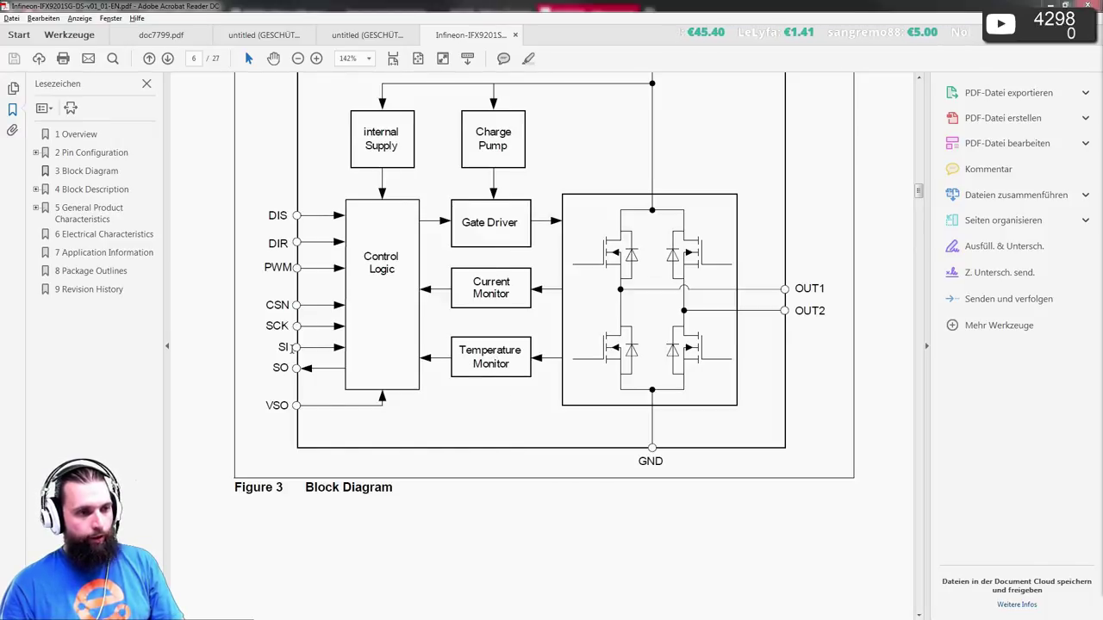
scroll(428, 336, "down", 10)
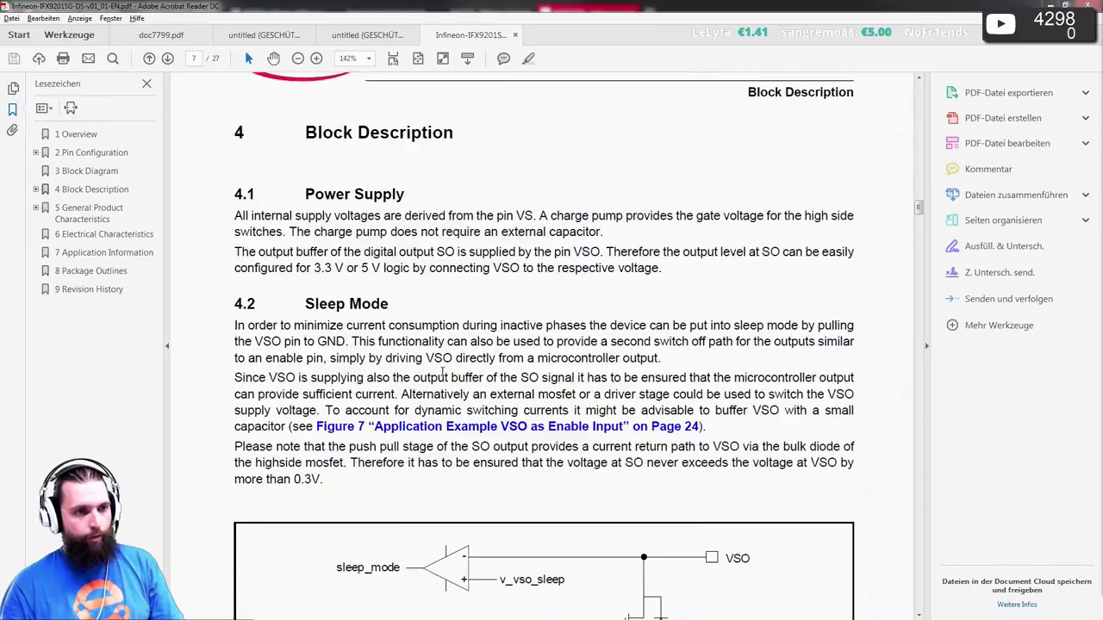
scroll(444, 379, "down", 5)
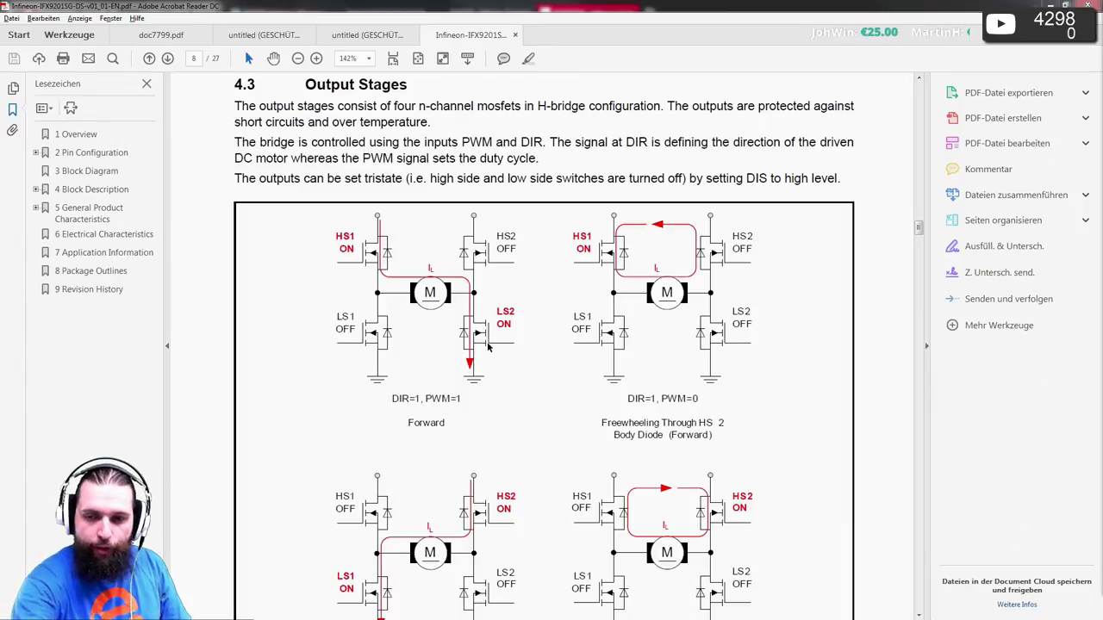
- Study Figure 4-2 operation modes and Table 4-1 truth table, then reach 4.5 Current Limitation
scroll(248, 473, "down", 10)
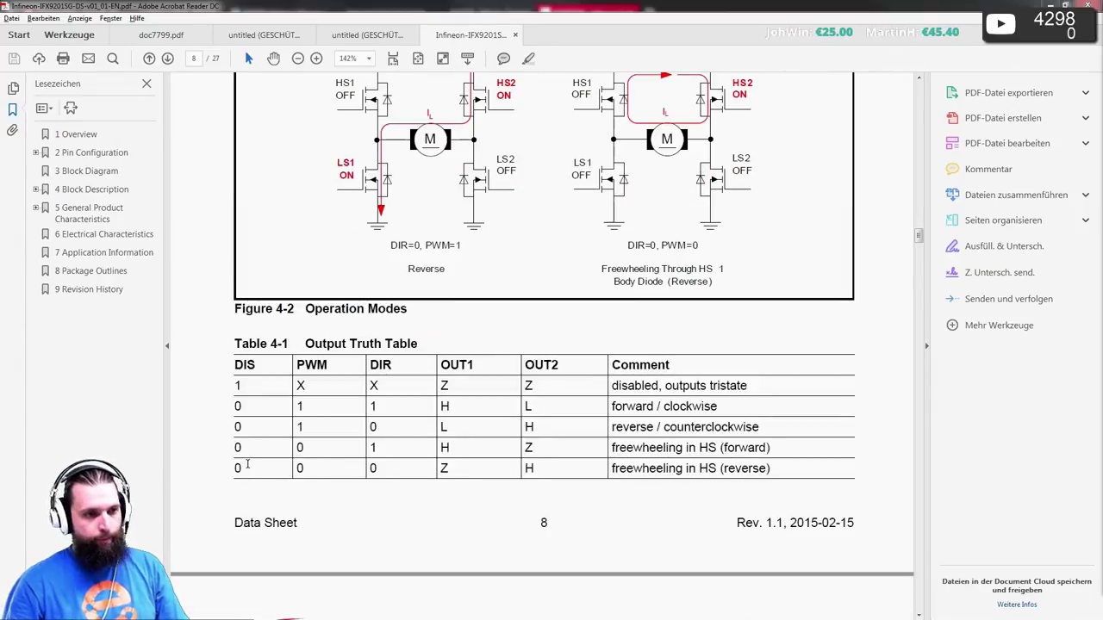
scroll(243, 443, "down", 1)
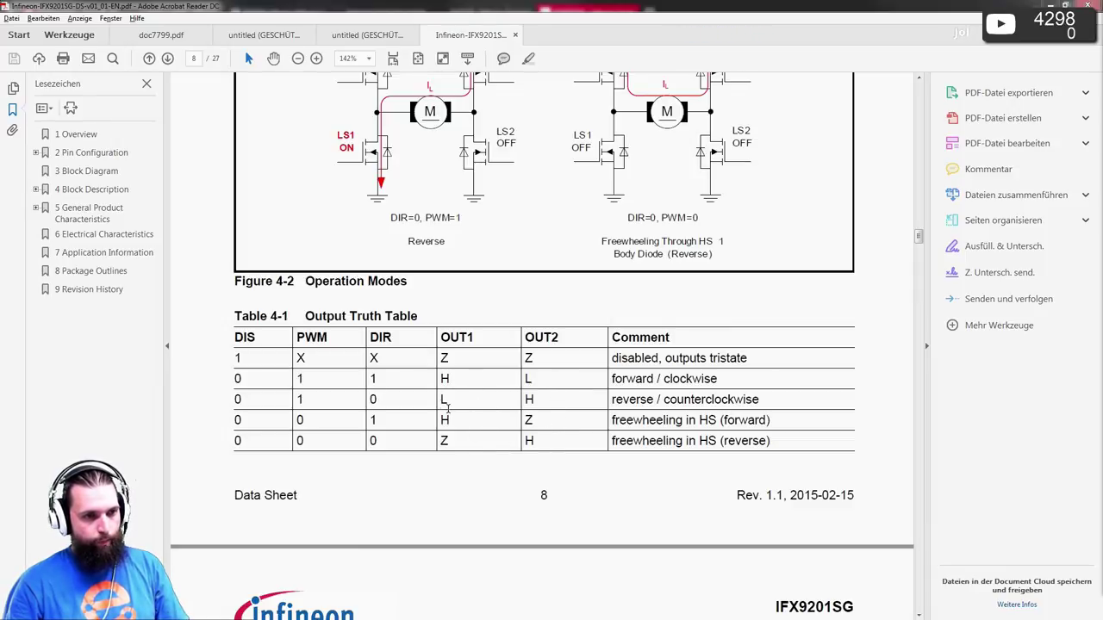
scroll(388, 385, "up", 3)
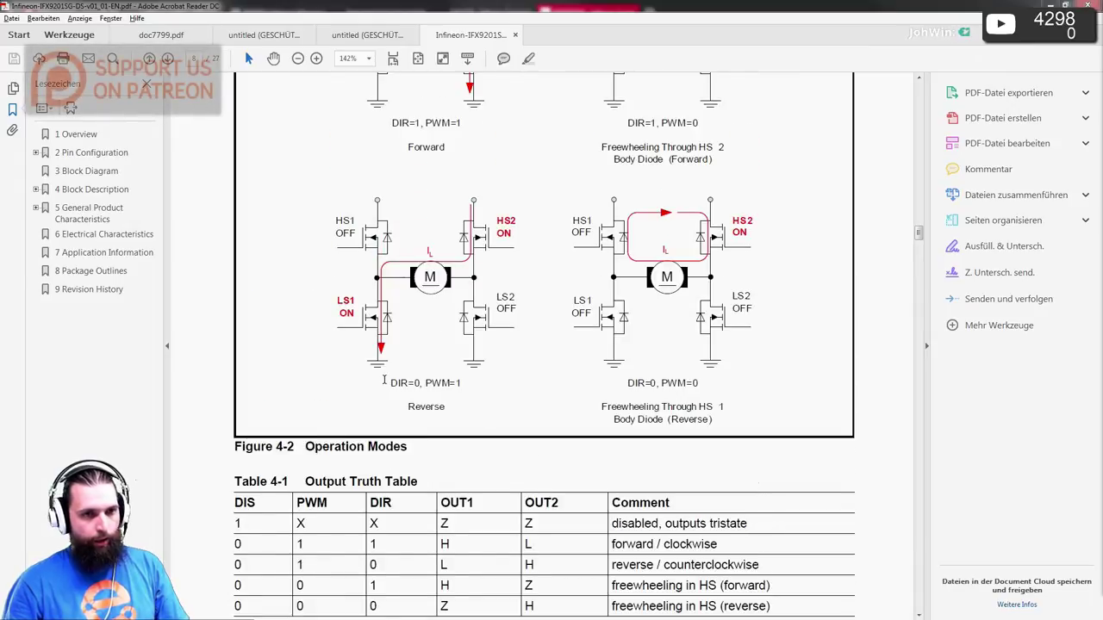
scroll(384, 379, "up", 2)
scroll(384, 379, "up", 2)
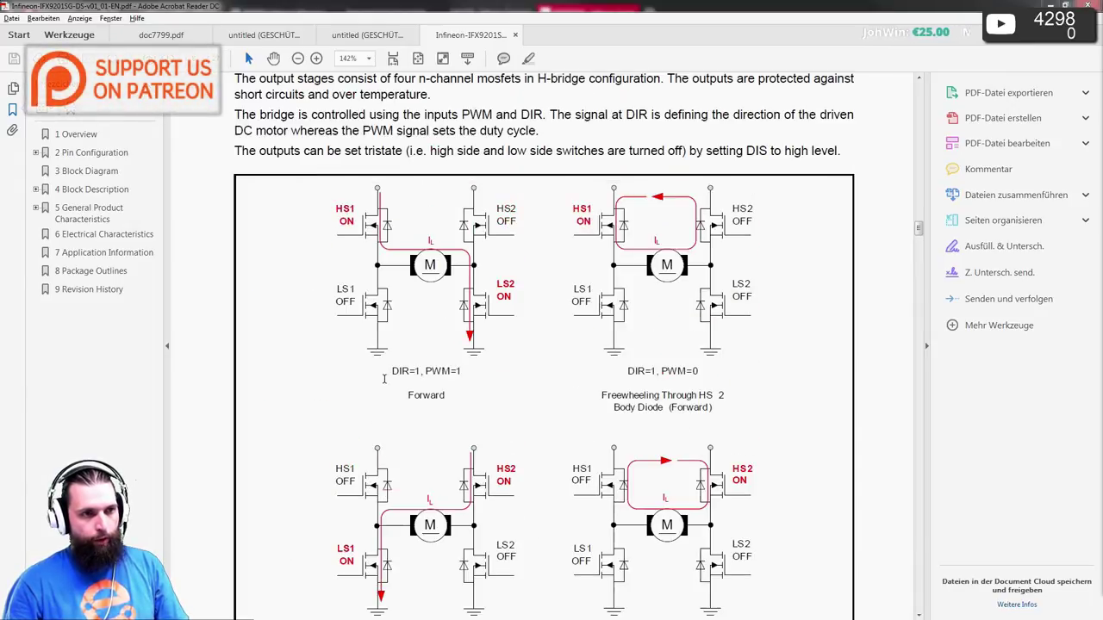
scroll(385, 379, "down", 4)
scroll(385, 383, "up", 1)
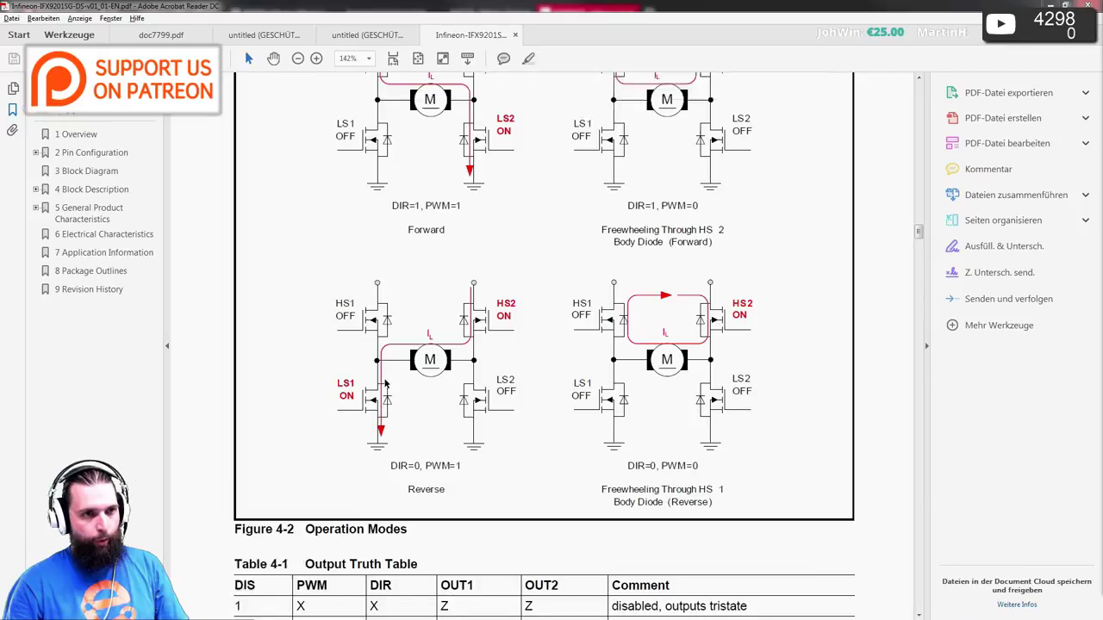
scroll(385, 383, "up", 2)
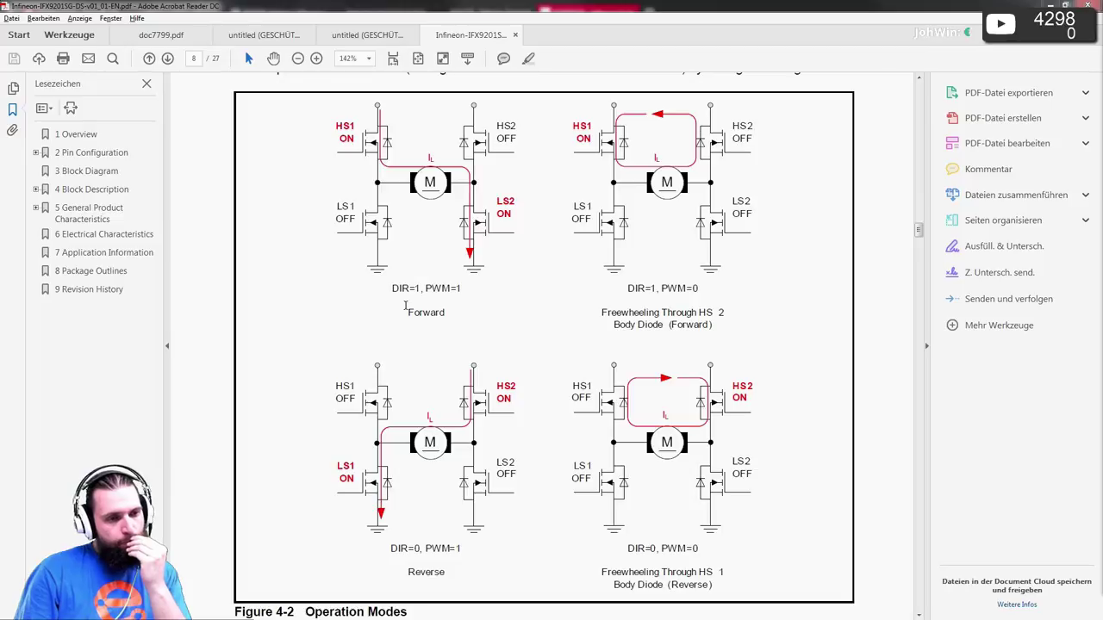
scroll(402, 367, "down", 1)
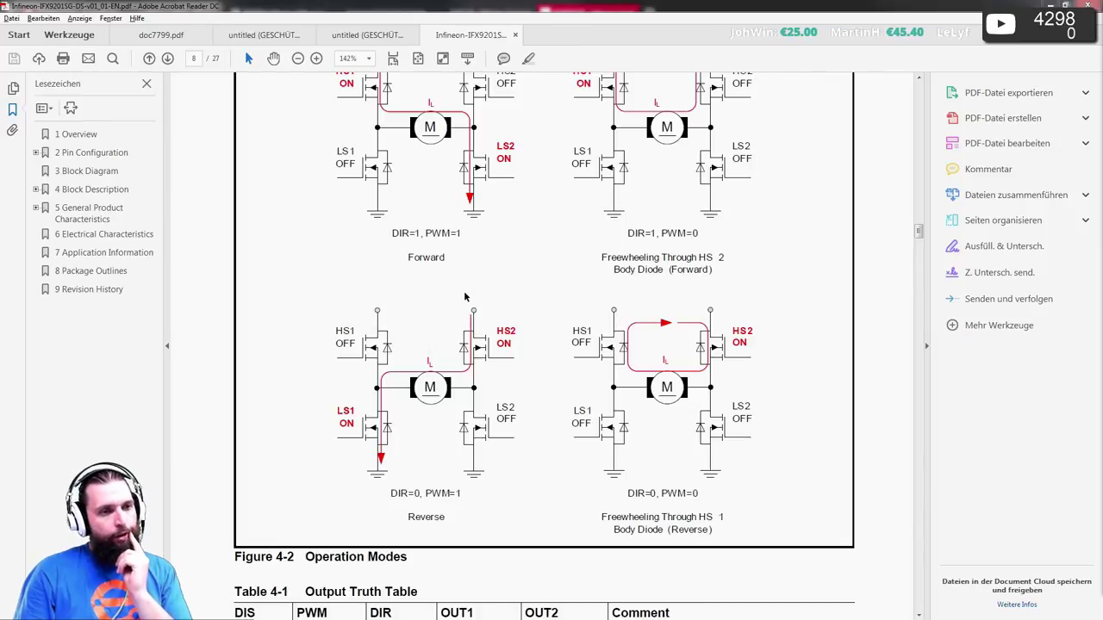
scroll(466, 293, "up", 1)
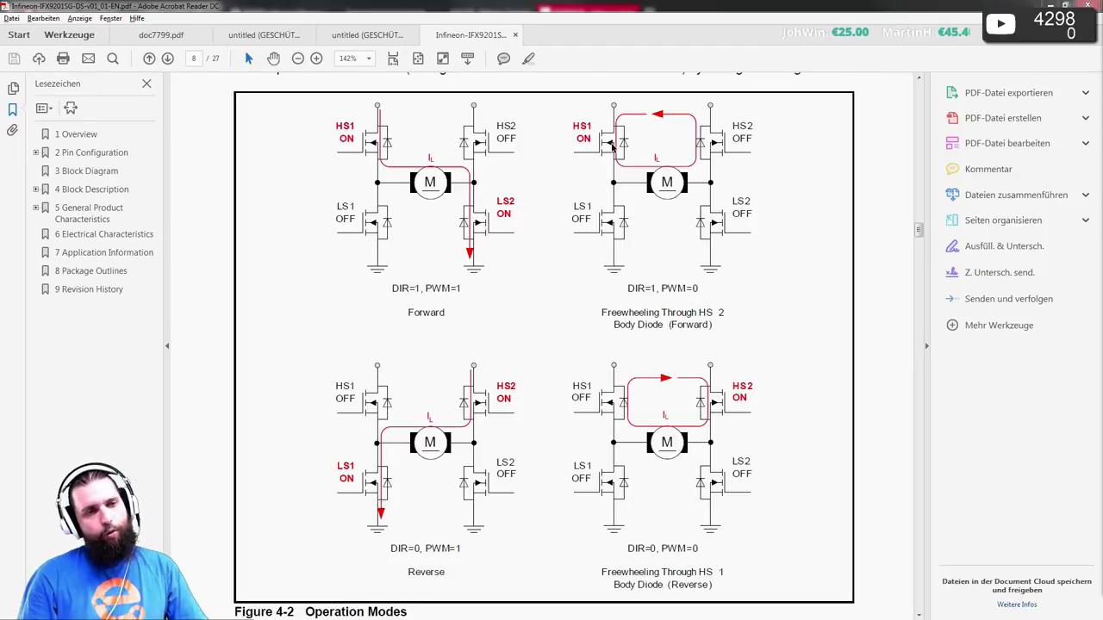
scroll(479, 351, "down", 3)
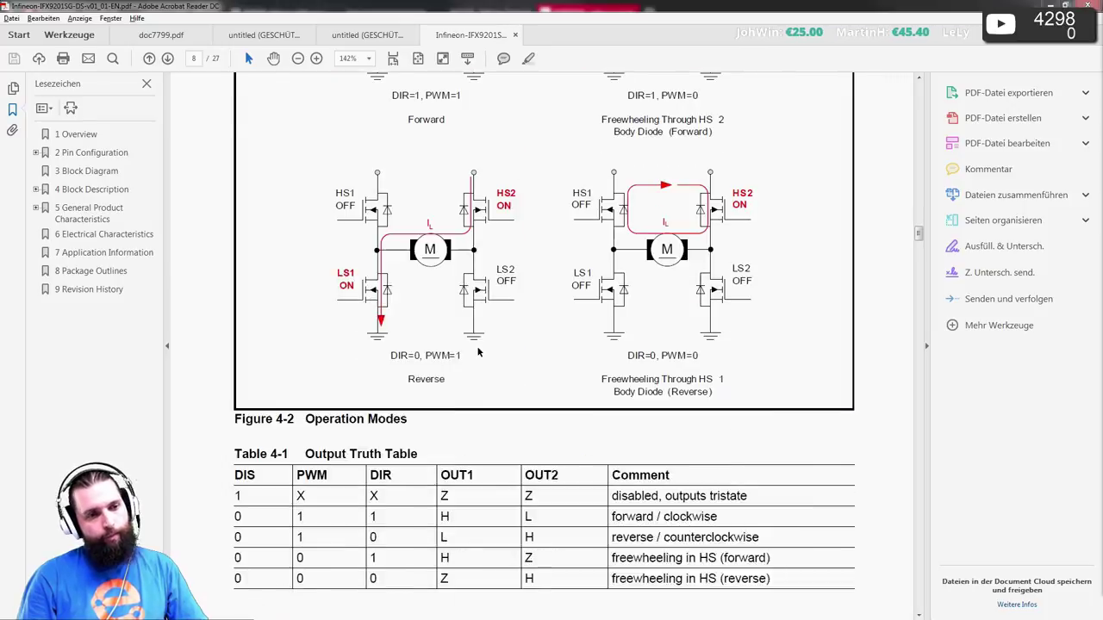
scroll(479, 353, "down", 15)
scroll(481, 359, "up", 3)
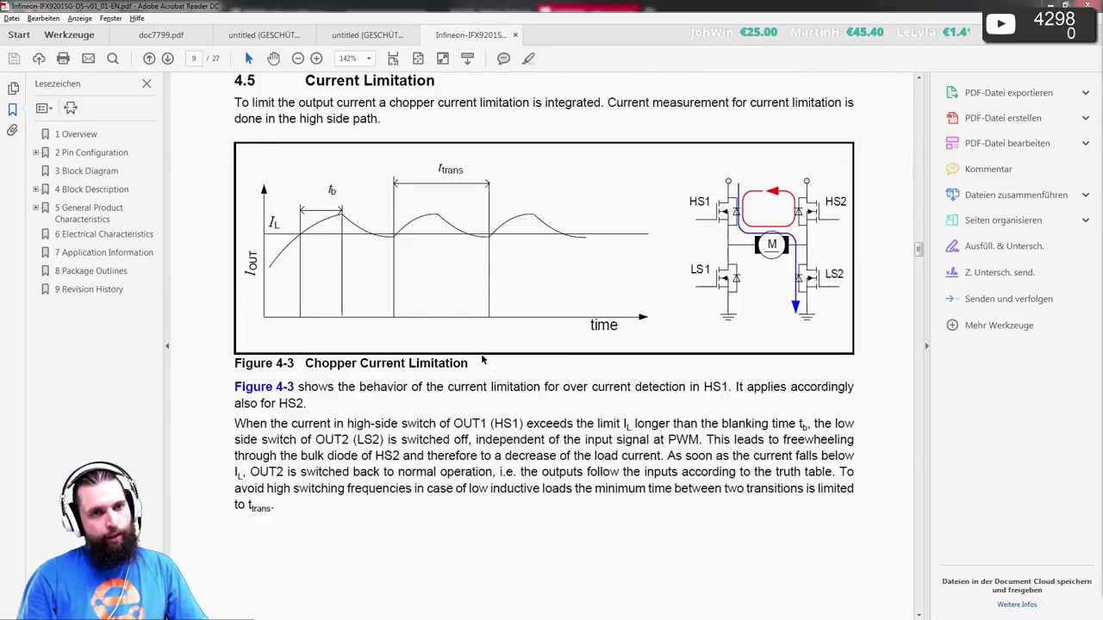
- Skim pages 12–27 in Fit Page view, then return to page 8's Table 4-1 at fit-width
scroll(481, 355, "down", 20)
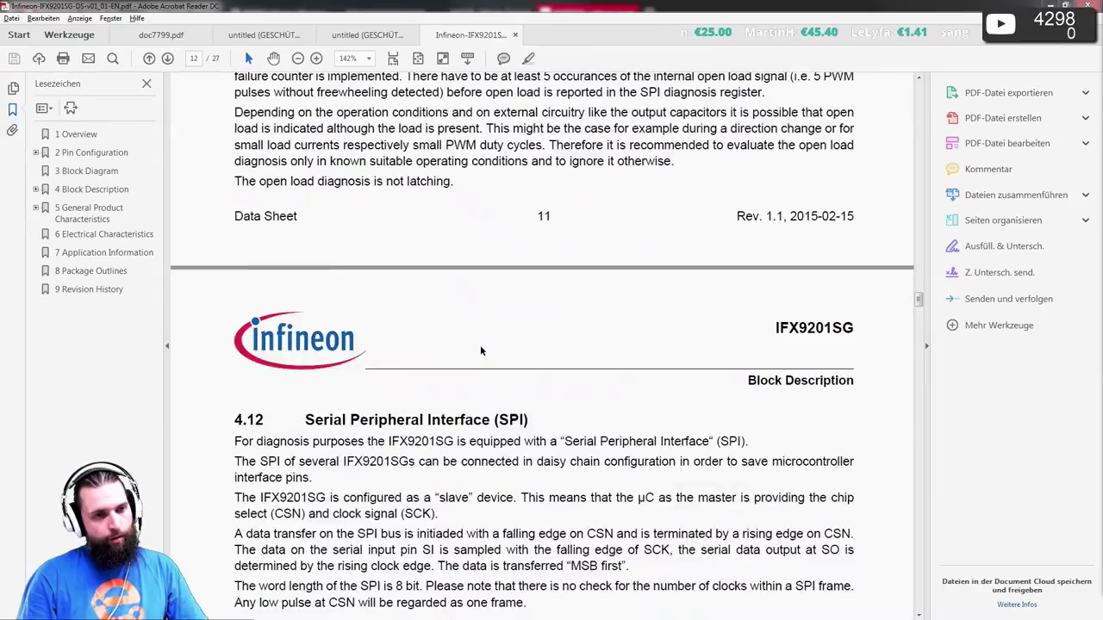
scroll(481, 350, "down", 20)
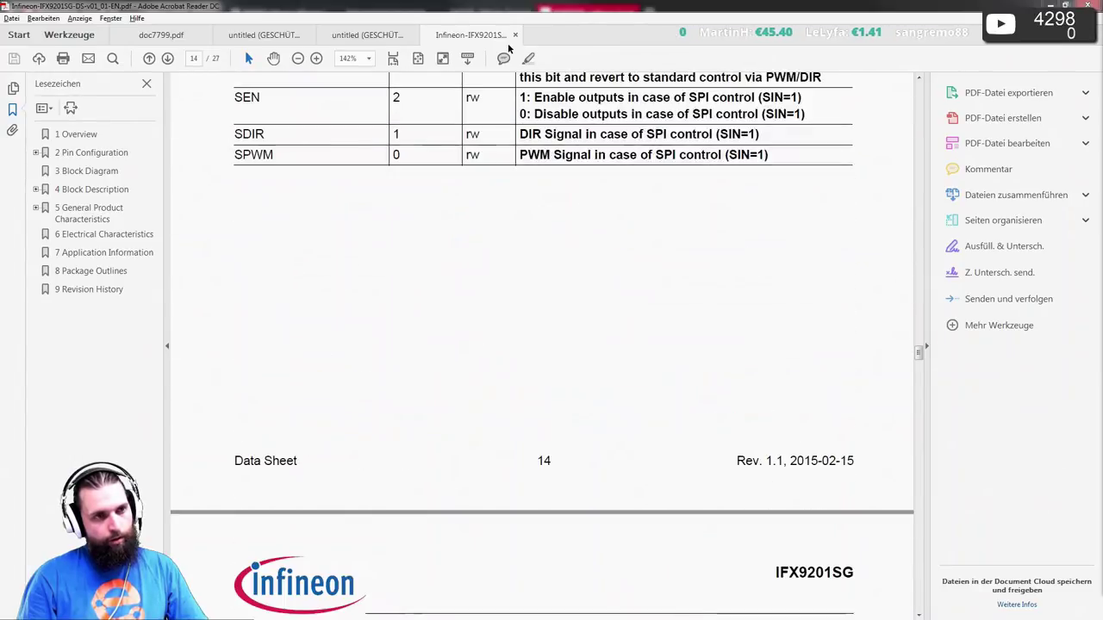
left_click(418, 58)
scroll(425, 222, "down", 3)
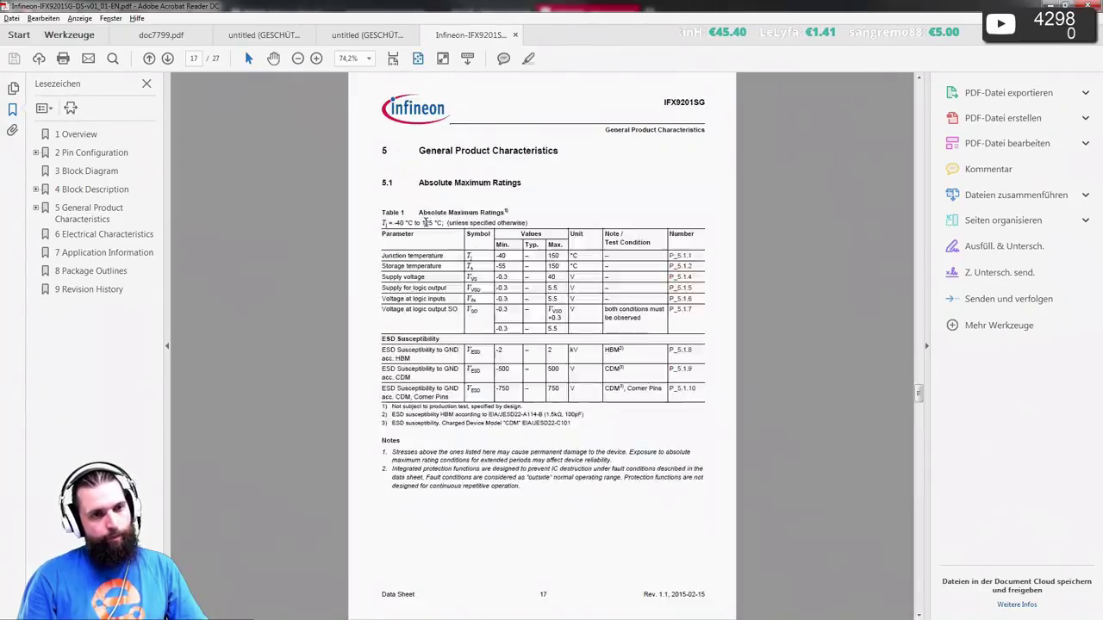
scroll(424, 223, "down", 10)
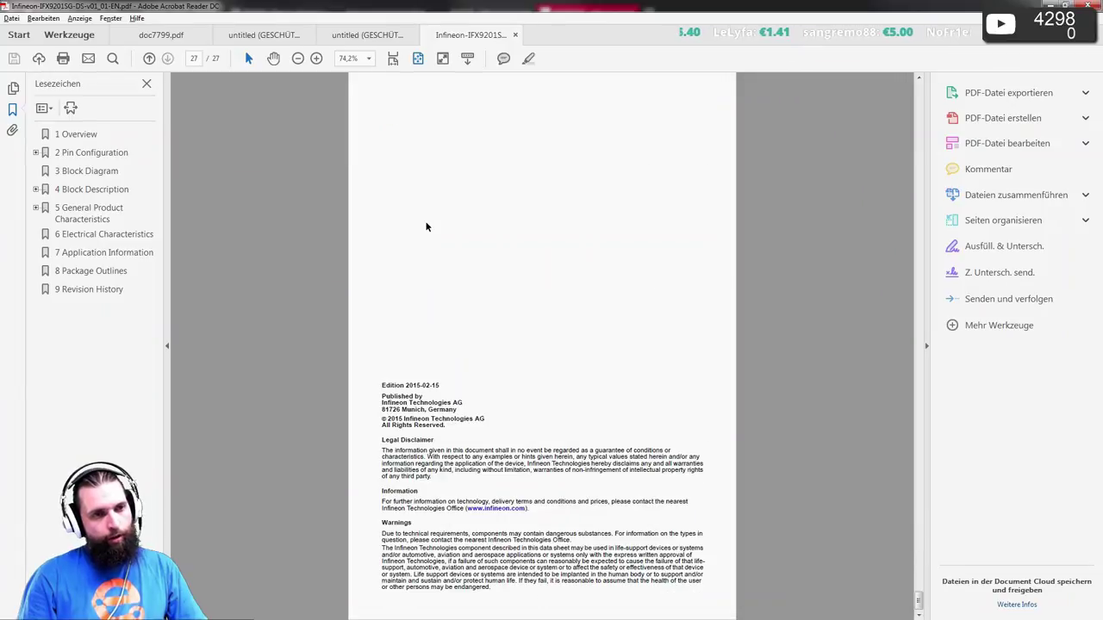
scroll(425, 226, "up", 20)
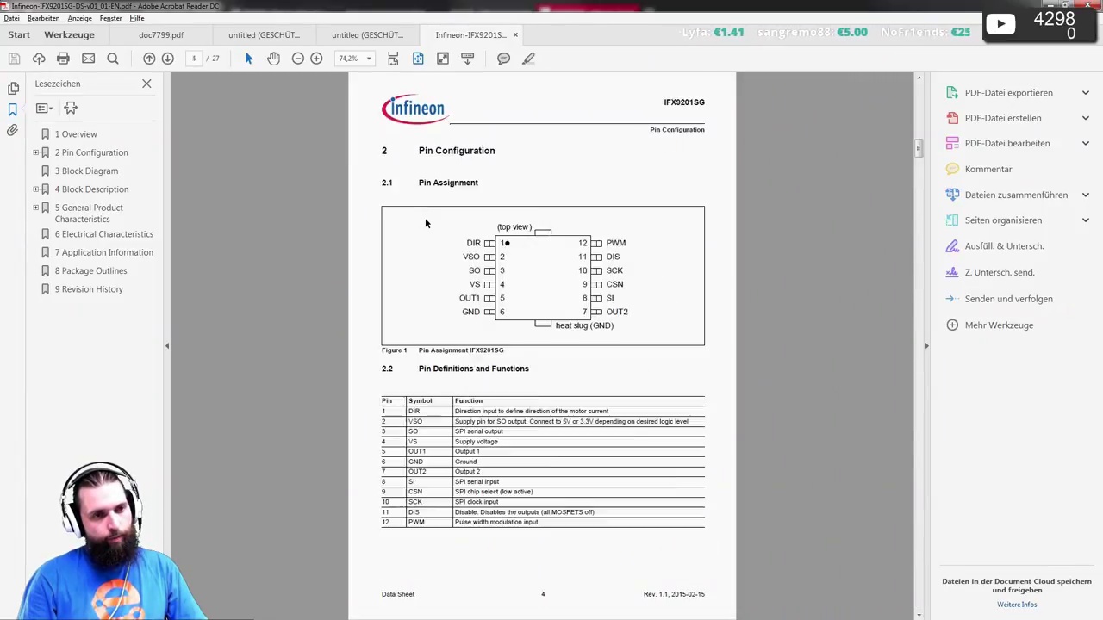
scroll(424, 223, "up", 2)
scroll(424, 219, "down", 6)
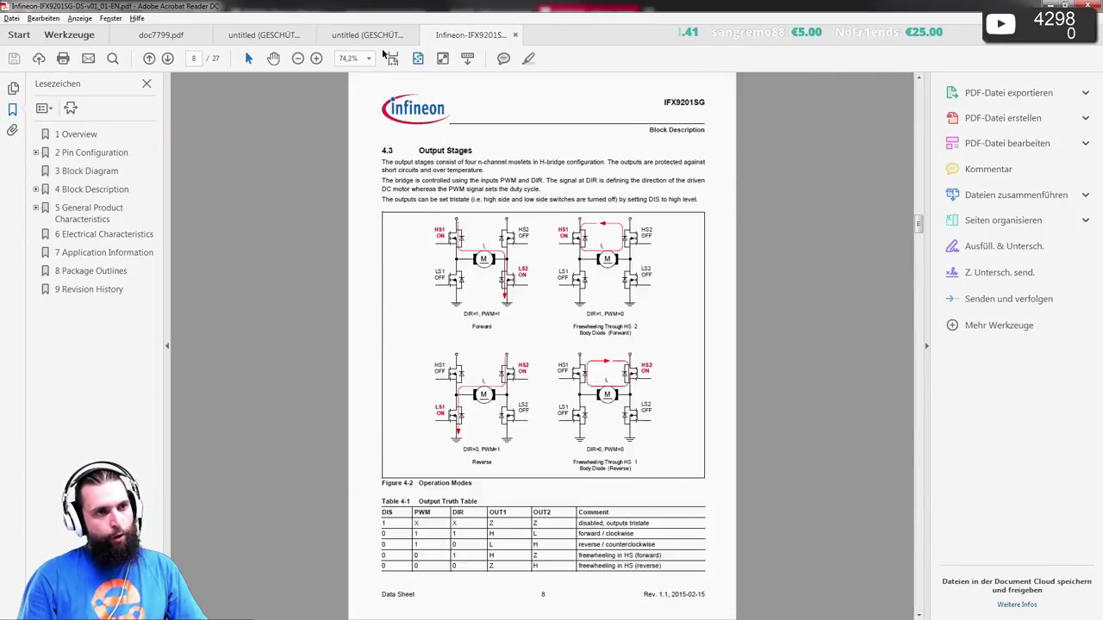
left_click(392, 58)
scroll(454, 240, "down", 6)
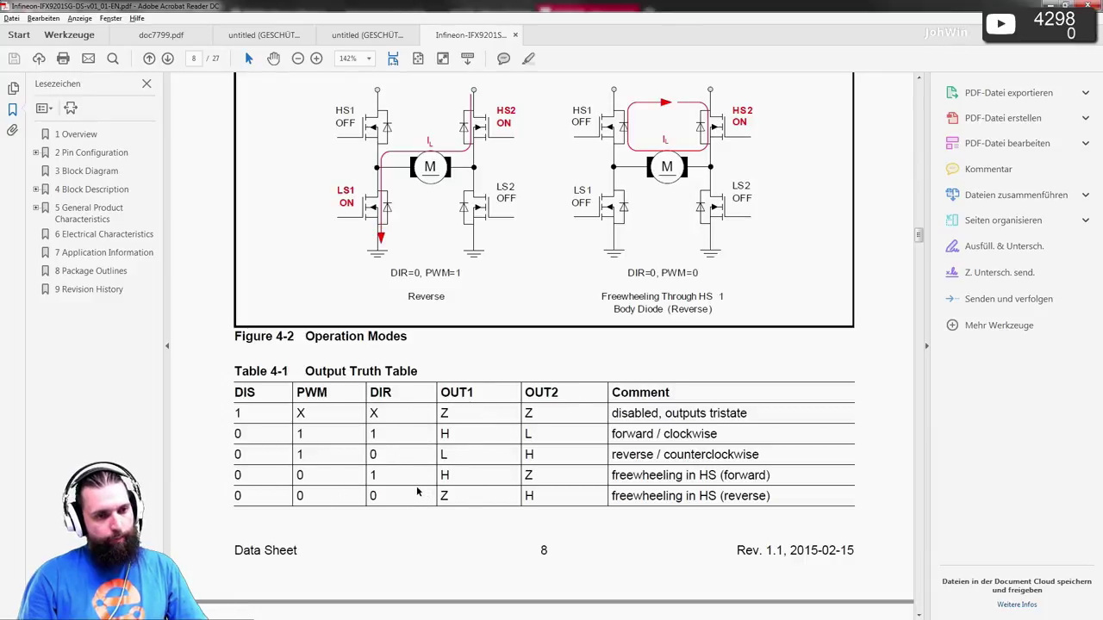
- Re-read the Figure 4-2 operation modes and Table 4-1 Output Truth Table on page 8
scroll(417, 491, "up", 5)
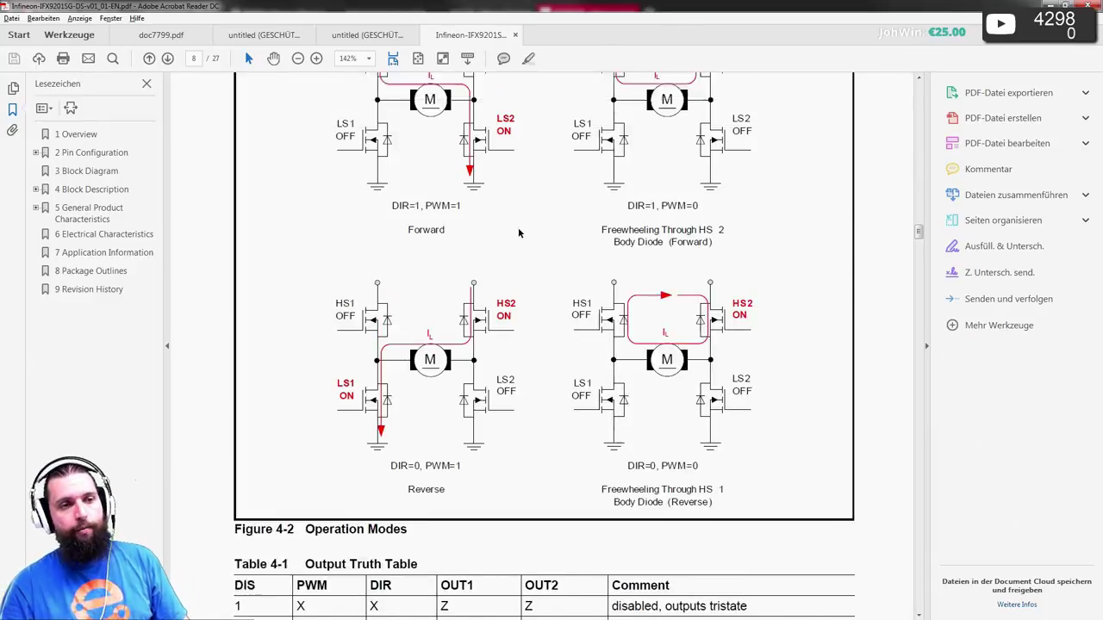
scroll(519, 232, "up", 1)
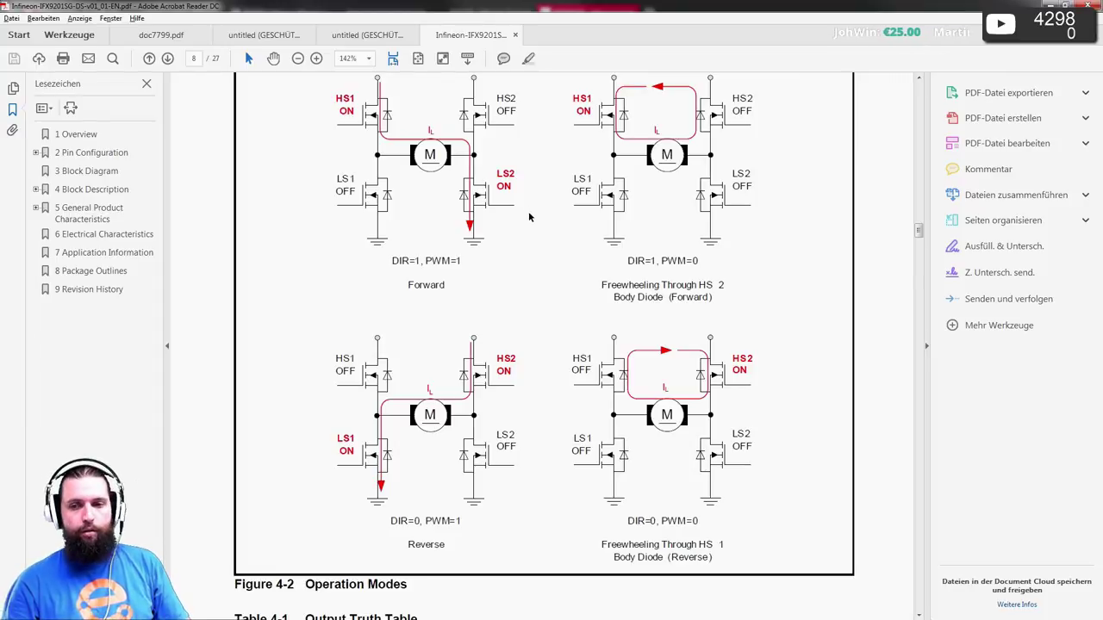
scroll(531, 223, "up", 1)
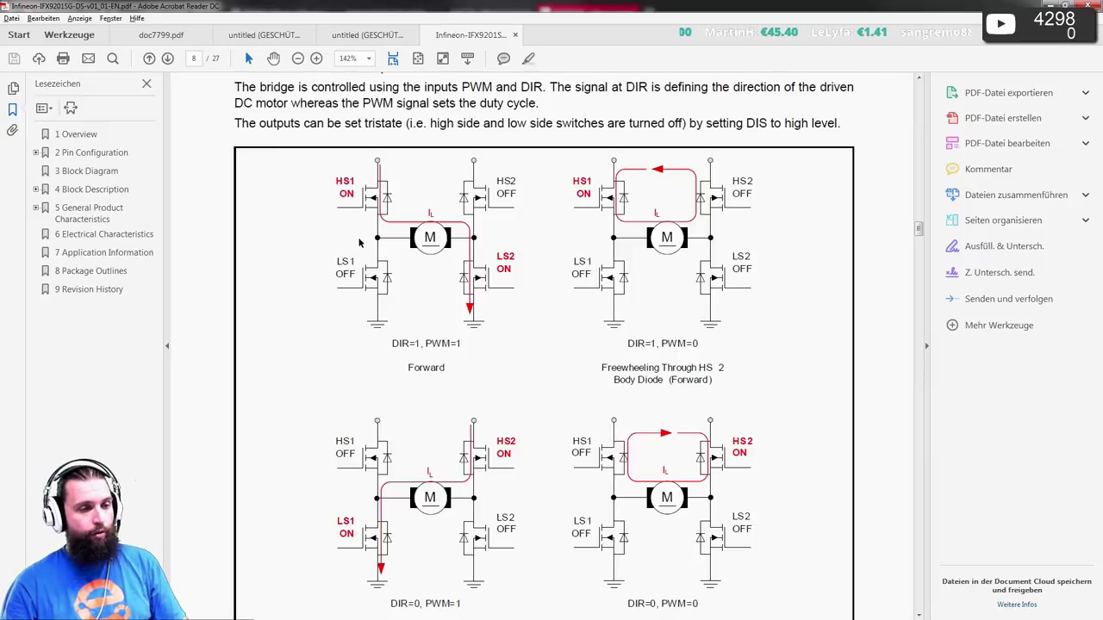
scroll(359, 243, "down", 3)
scroll(360, 243, "down", 4)
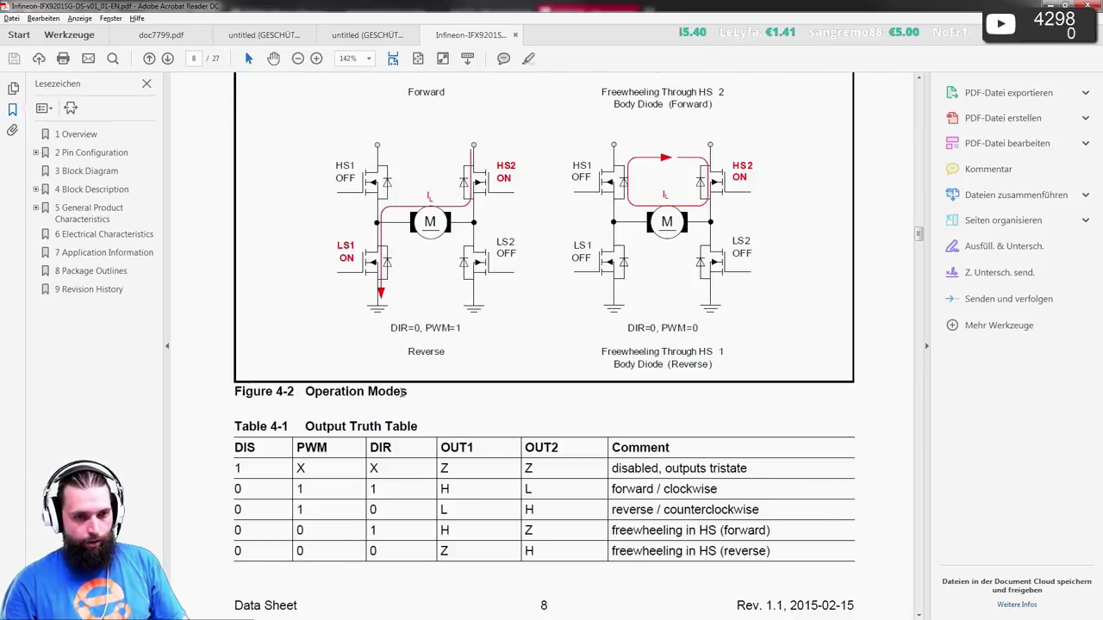
scroll(334, 486, "up", 3)
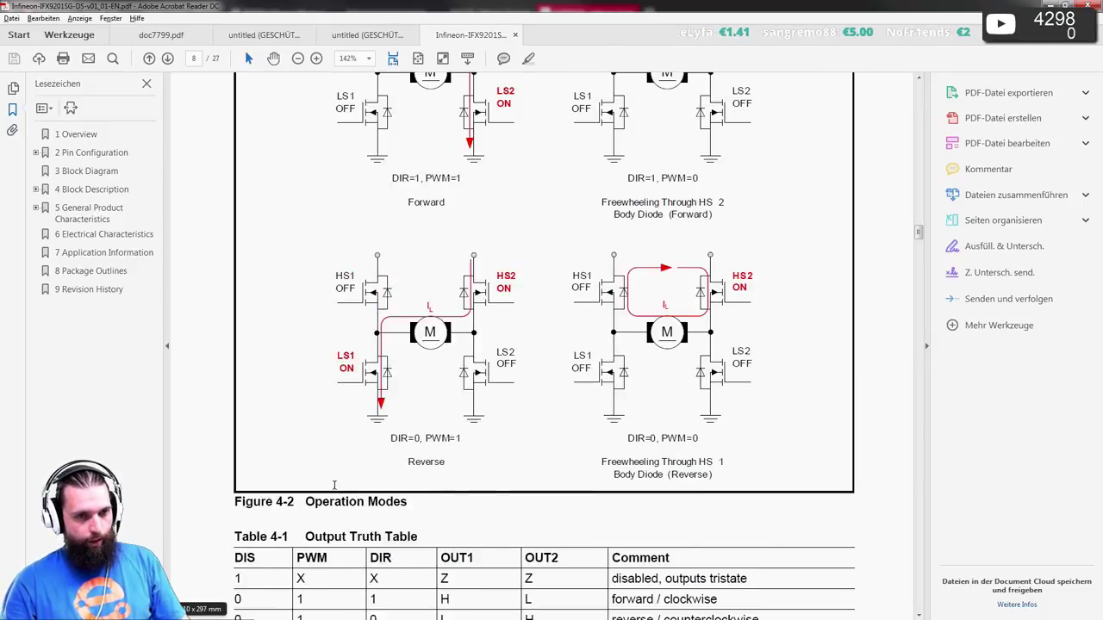
scroll(334, 482, "up", 4)
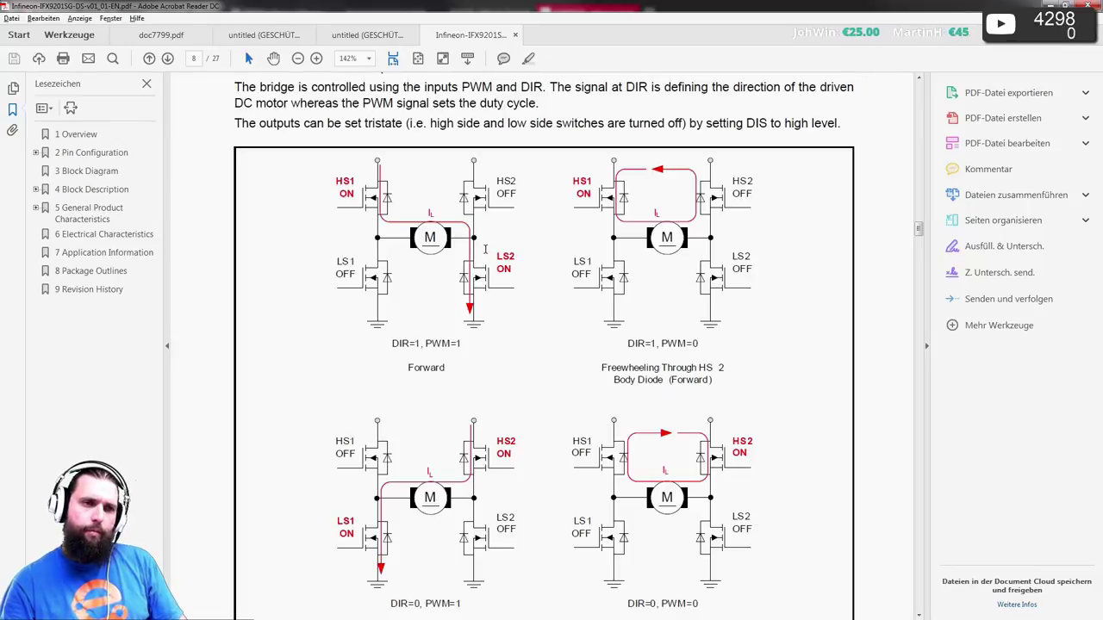
- Switch to the Vivaldi browser showing Infineon's IFX9201SG 6A H-bridge product page
key("alt+Tab")
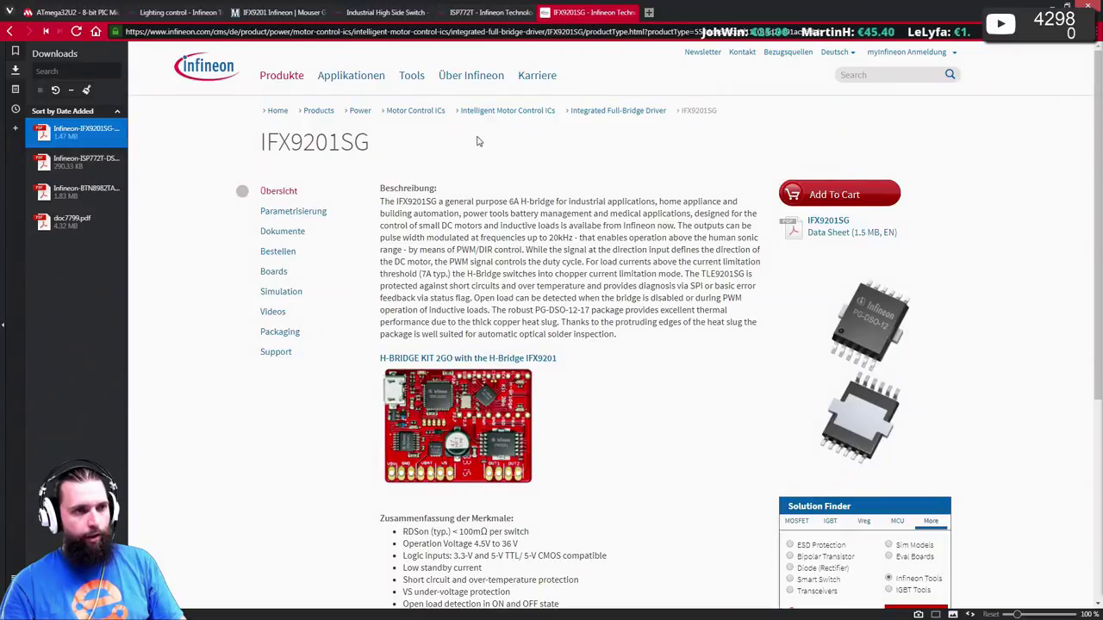
scroll(478, 141, "down", 4)
scroll(481, 140, "up", 4)
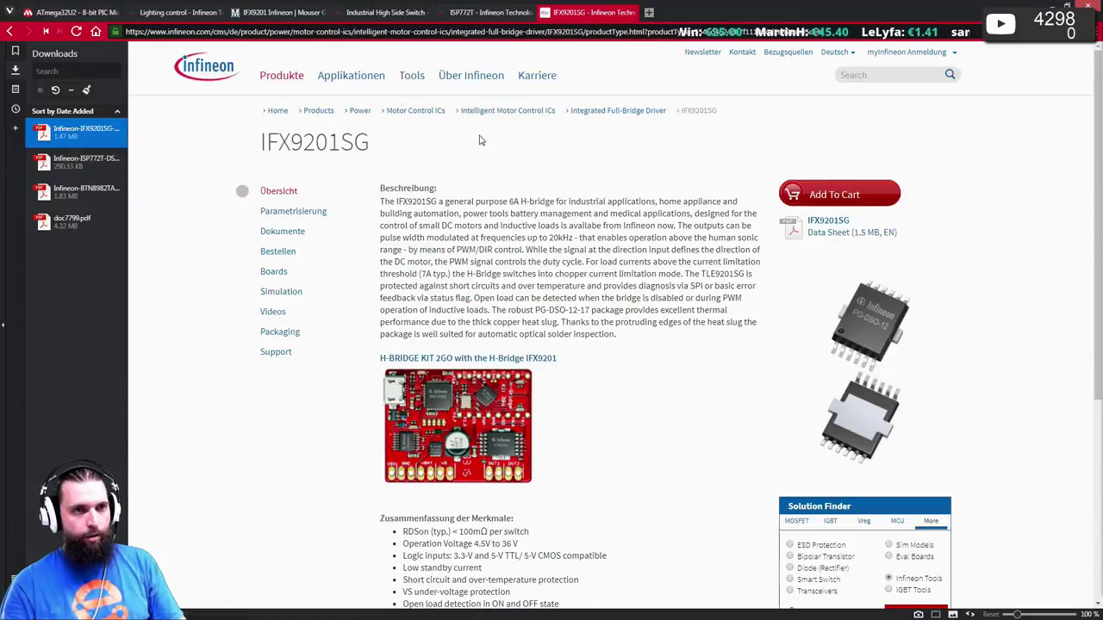
- Open the Integrated Full-Bridge Driver overview and scroll through its product parameter table
left_click(620, 112)
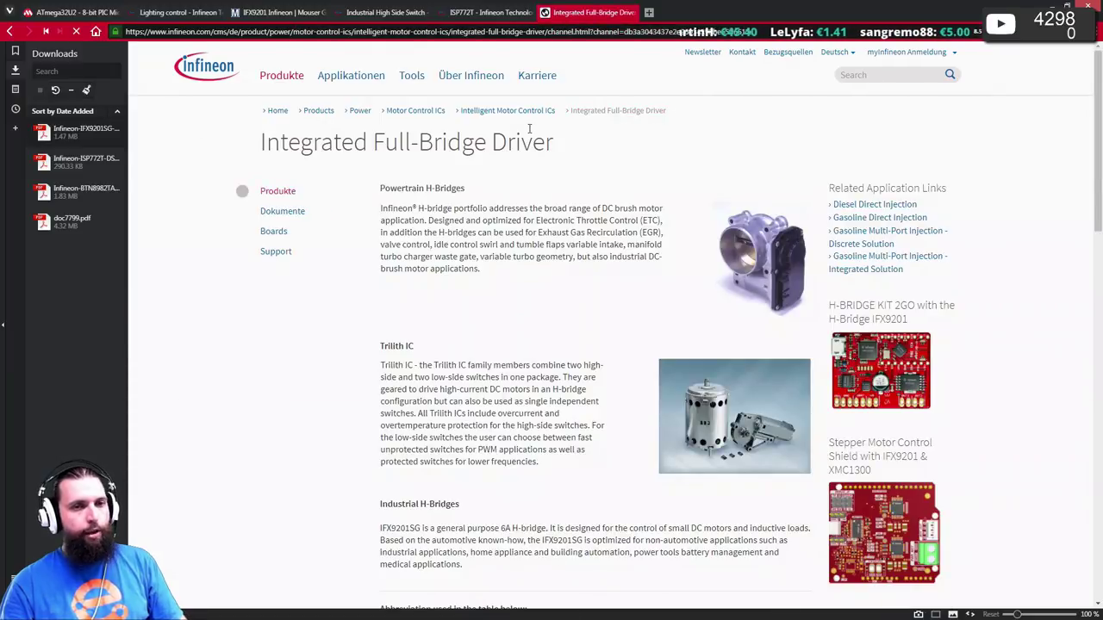
scroll(530, 155, "down", 7)
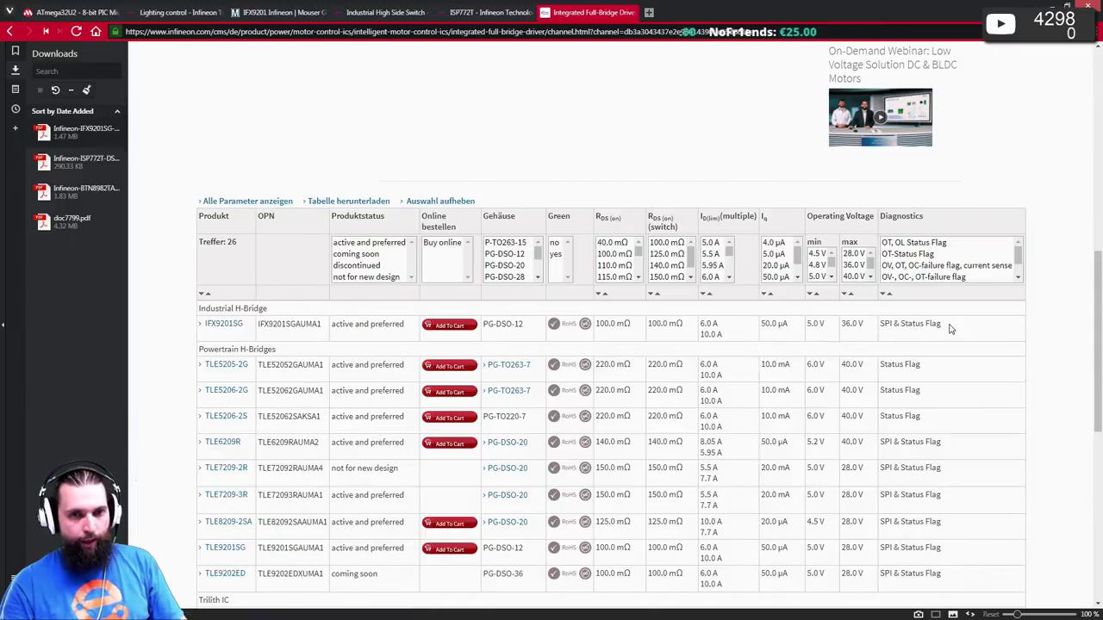
scroll(955, 345, "down", 1)
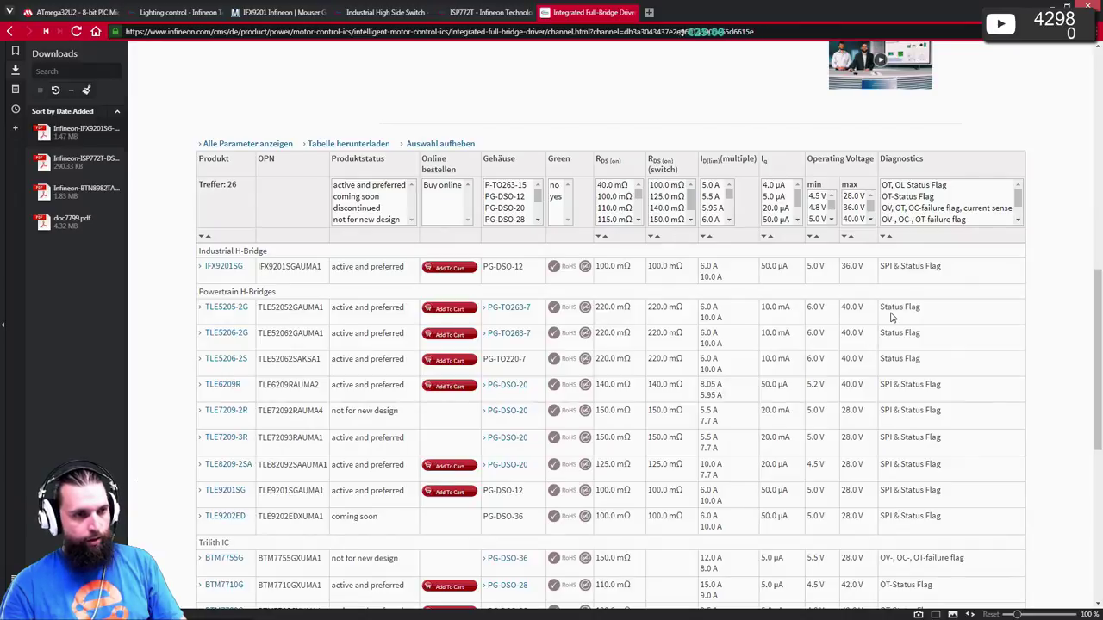
right_click(891, 317)
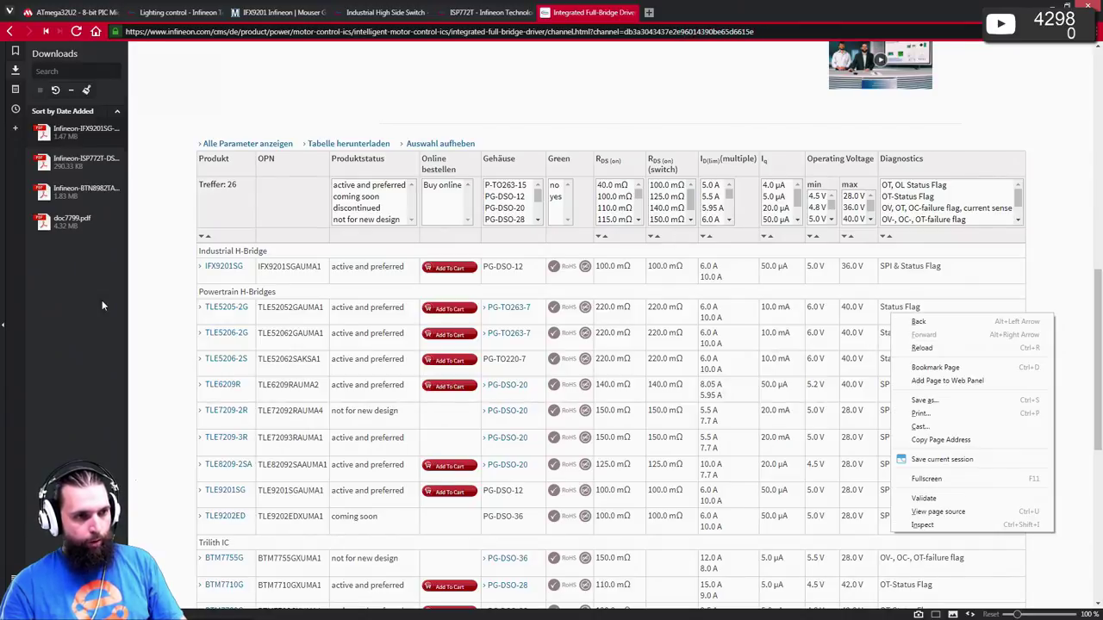
left_click(181, 297)
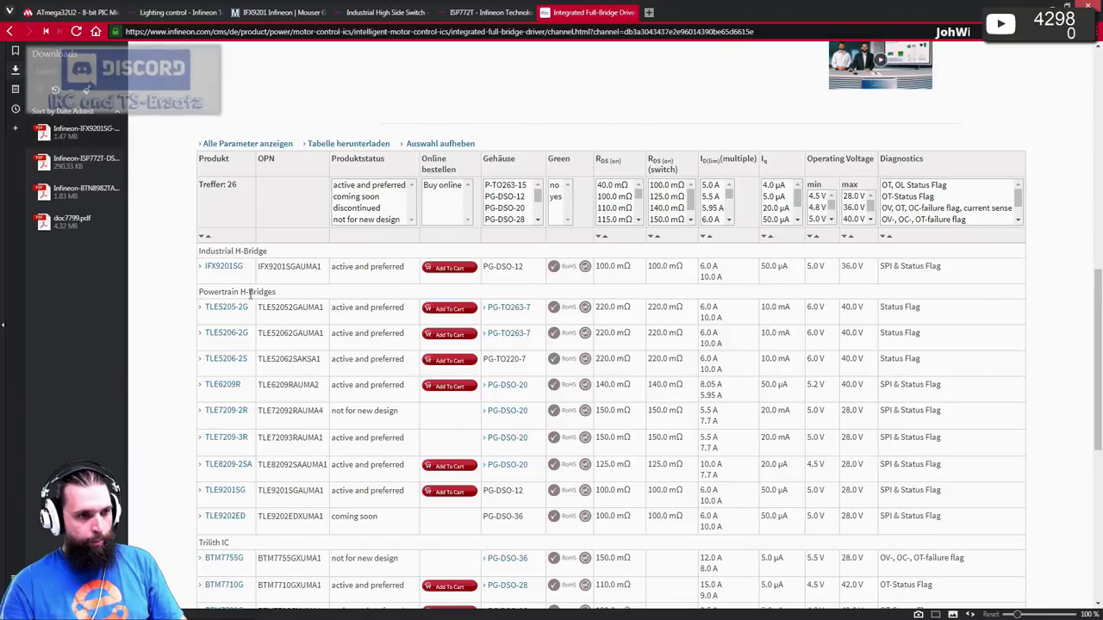
scroll(241, 293, "down", 3)
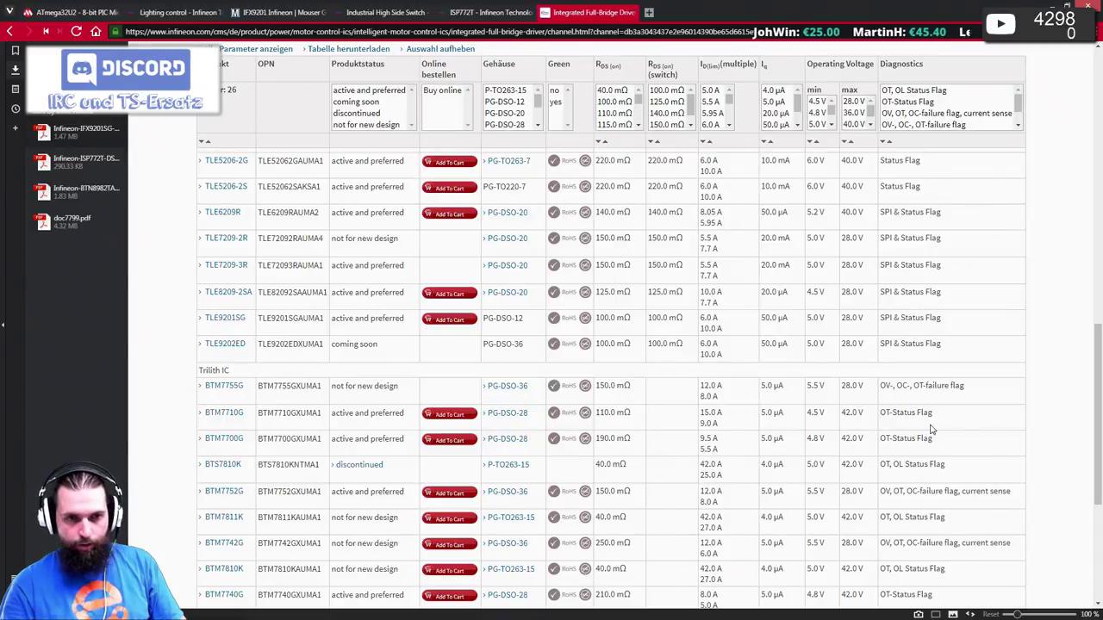
scroll(930, 428, "up", 2)
scroll(930, 424, "down", 4)
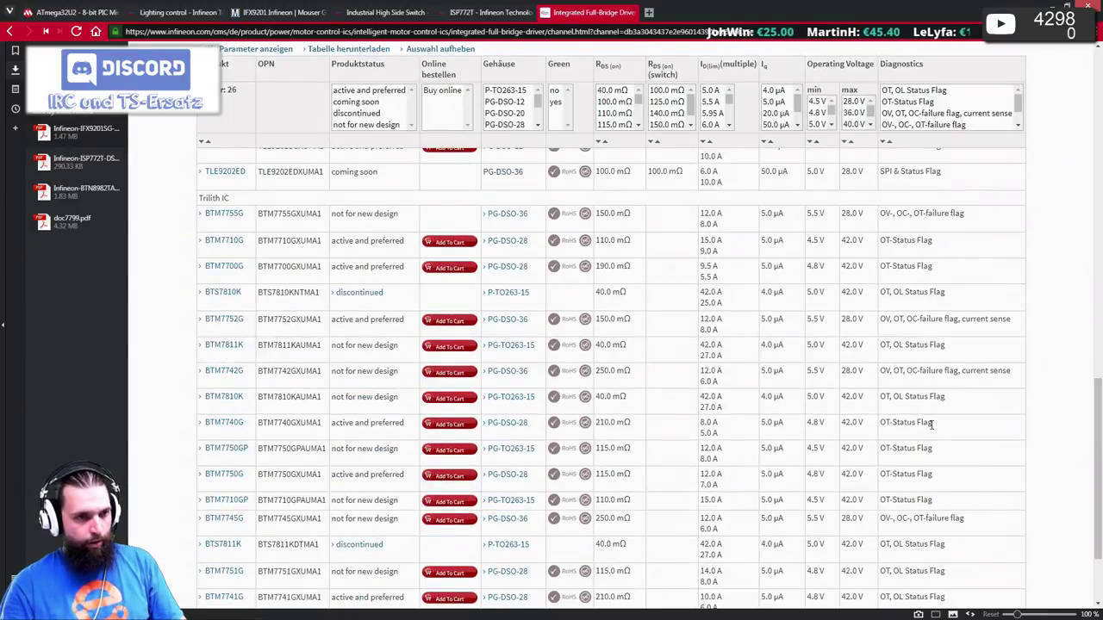
scroll(930, 424, "down", 3)
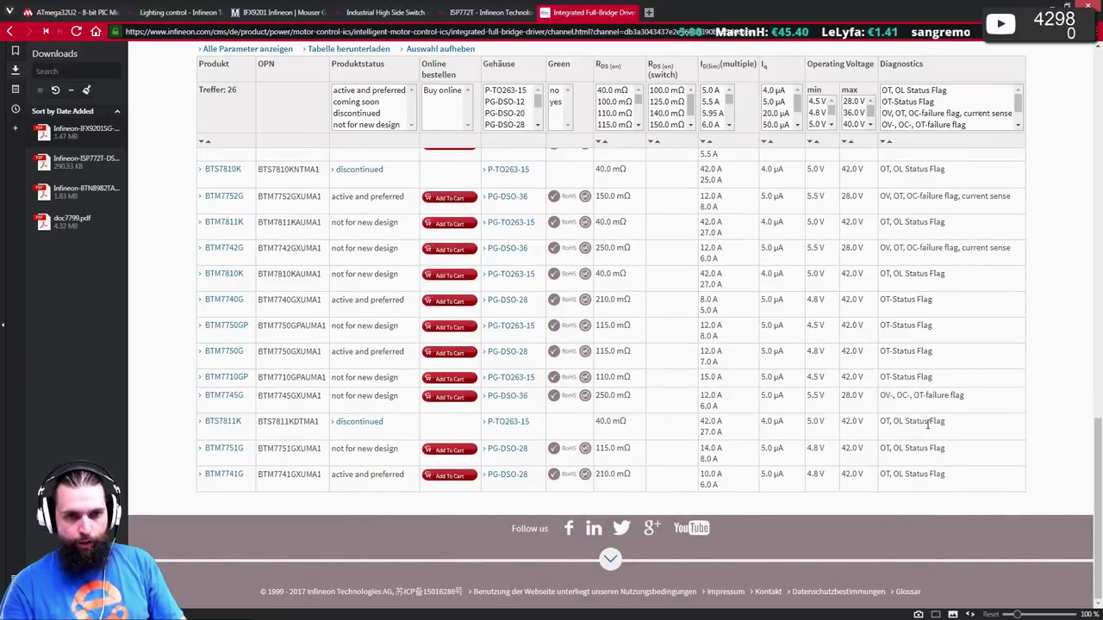
- Scroll back up the driver table and open the TLE5206-2S product page
right_click(928, 424)
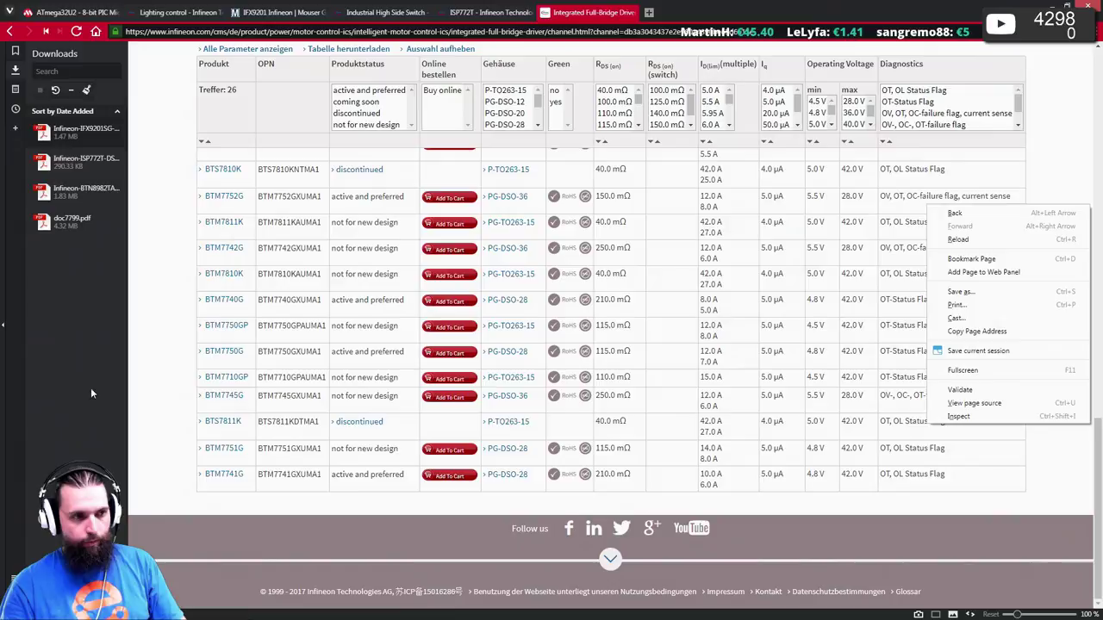
left_click(182, 395)
scroll(674, 429, "up", 1)
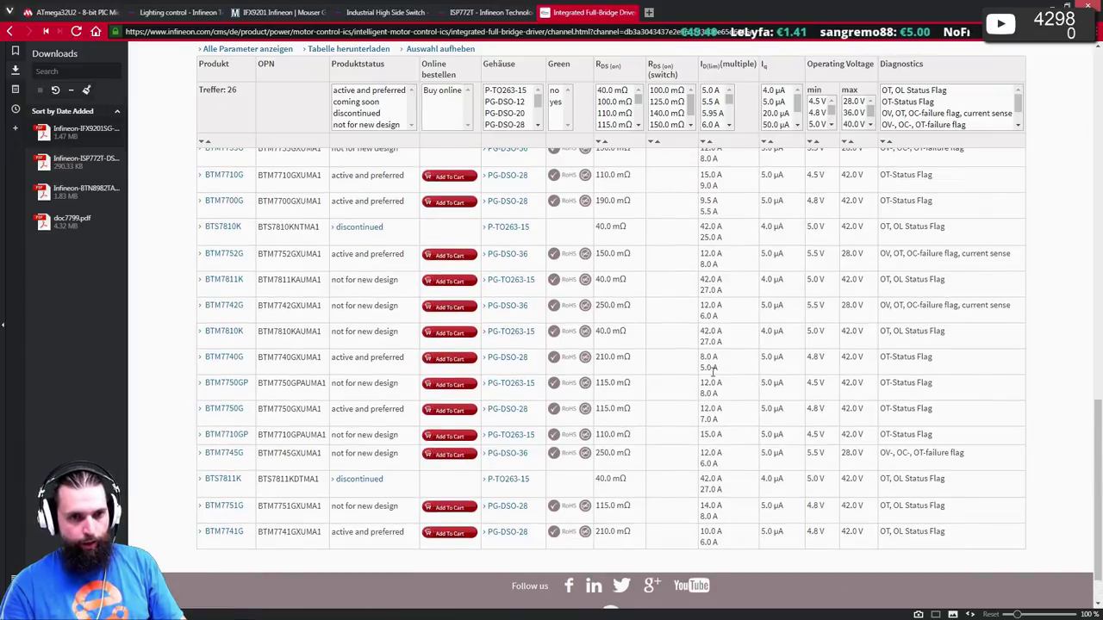
scroll(911, 360, "up", 3)
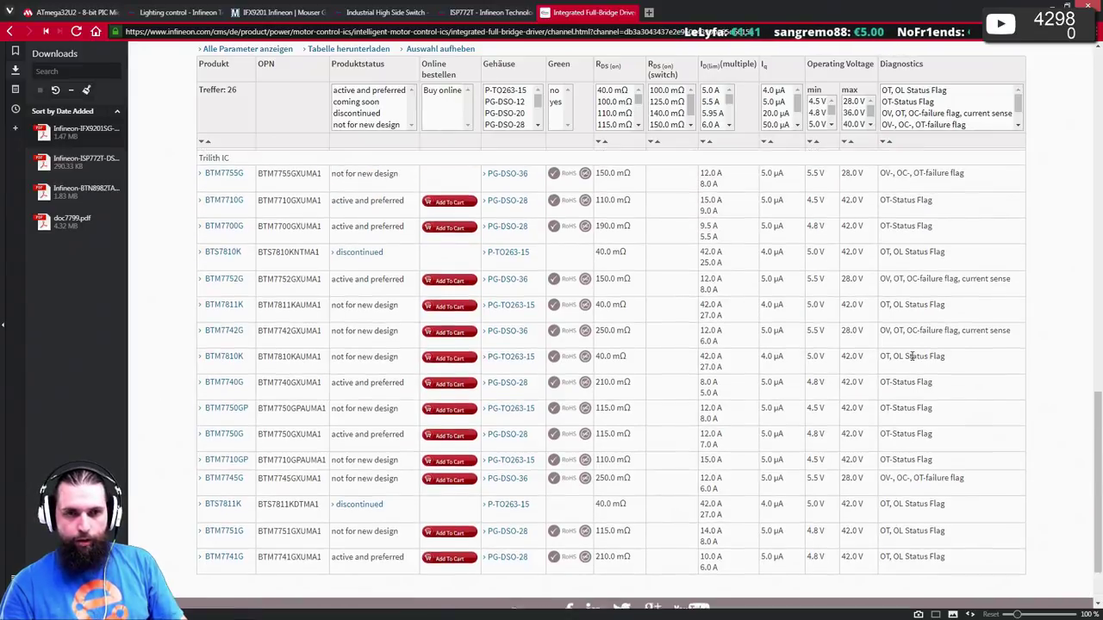
scroll(879, 369, "up", 3)
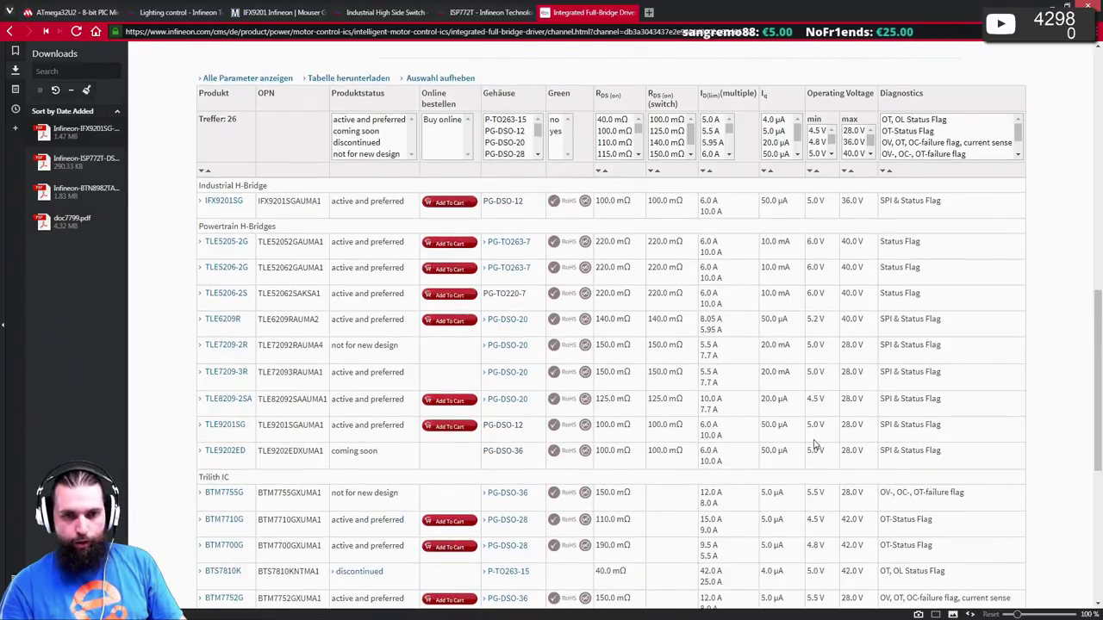
scroll(724, 332, "up", 1)
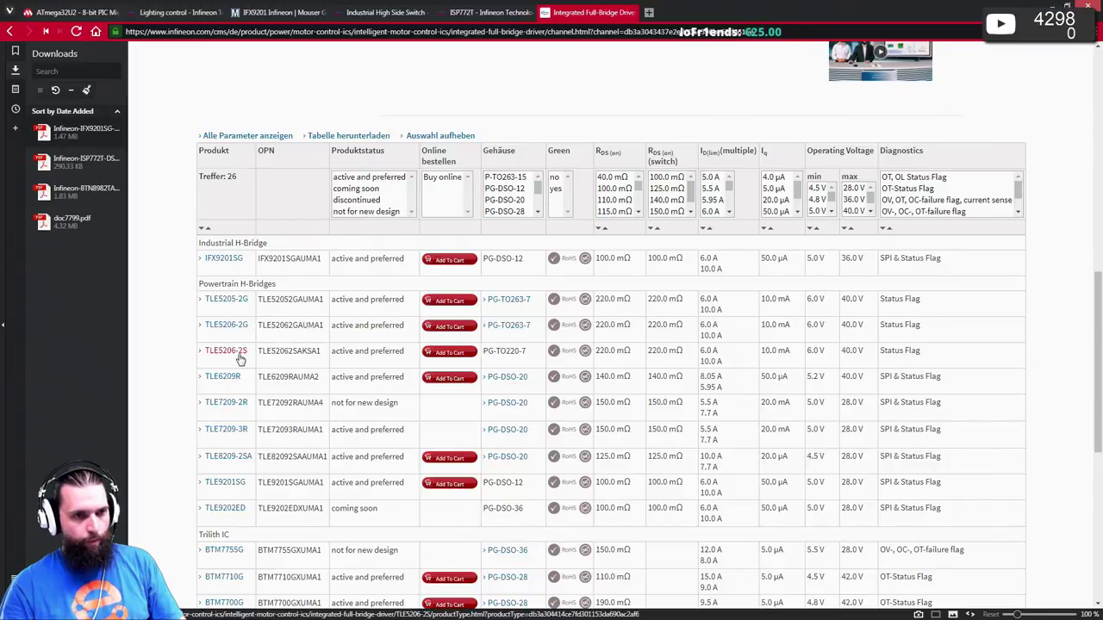
left_click(240, 358)
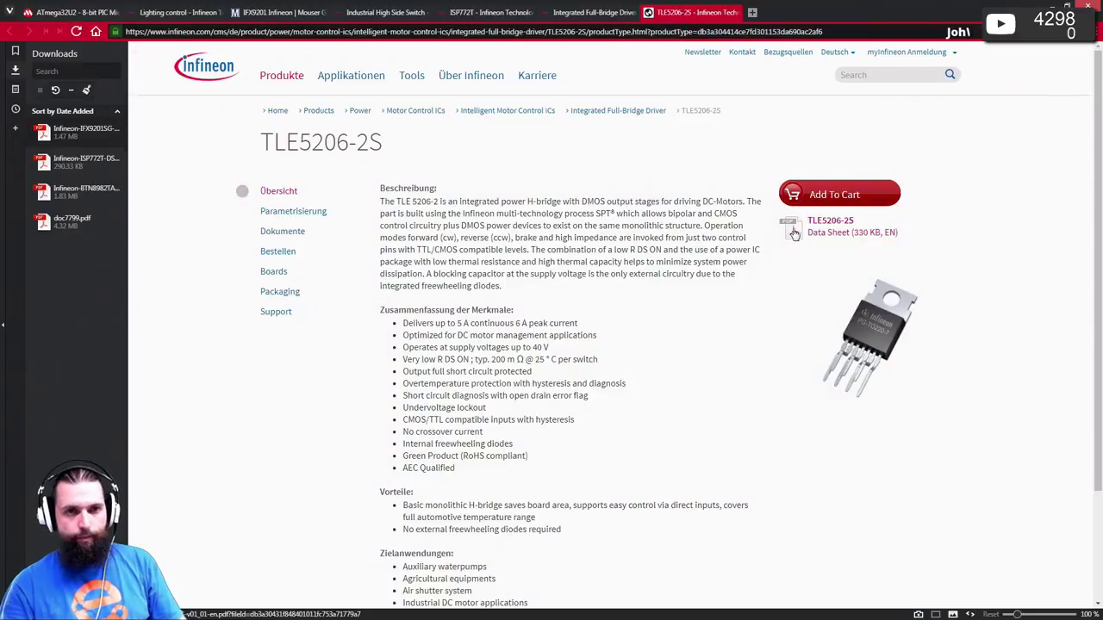
- Download the TLE5206-2S datasheet PDF and open it from the downloads list
left_click(794, 232)
left_click(69, 137)
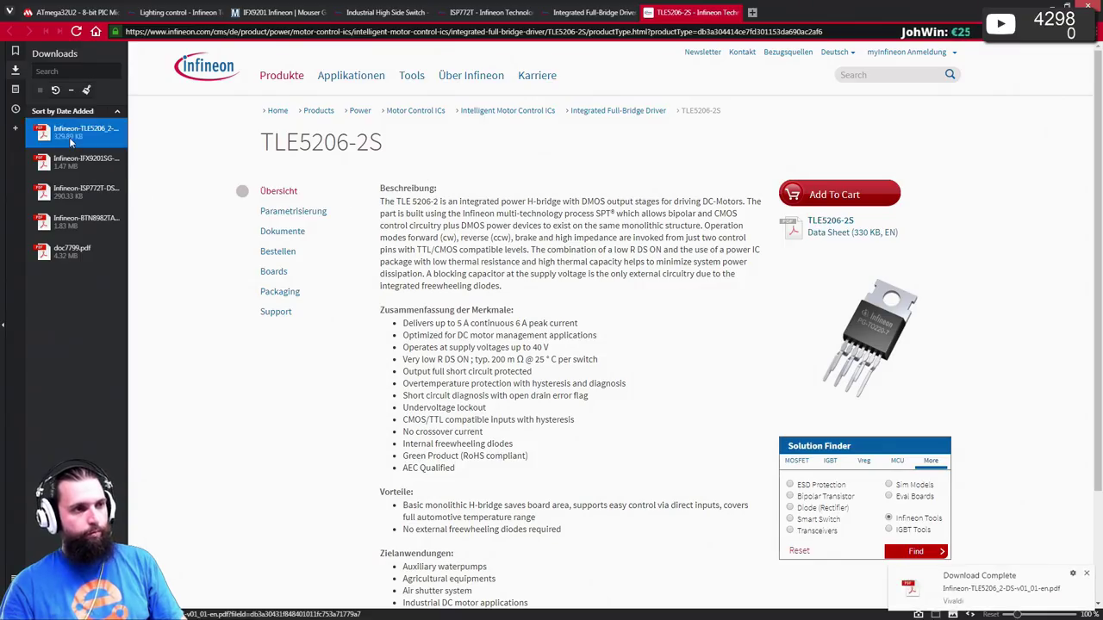
double_click(69, 137)
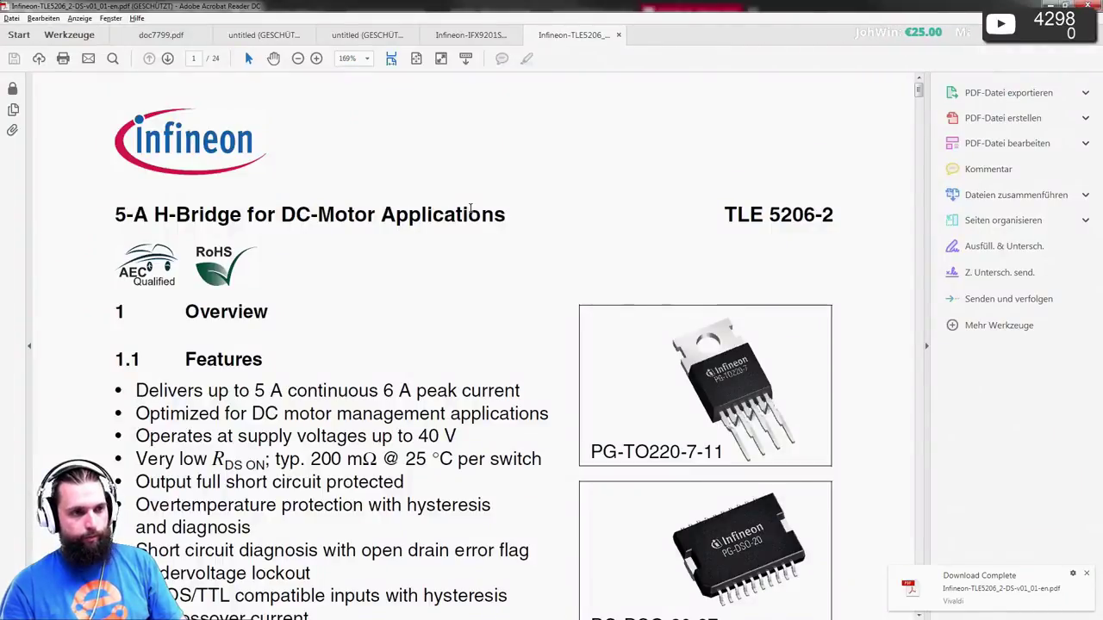
- Scroll through the TLE5206-2 features and pin configuration, then switch to Fit Page view
scroll(470, 208, "down", 1)
scroll(472, 211, "down", 4)
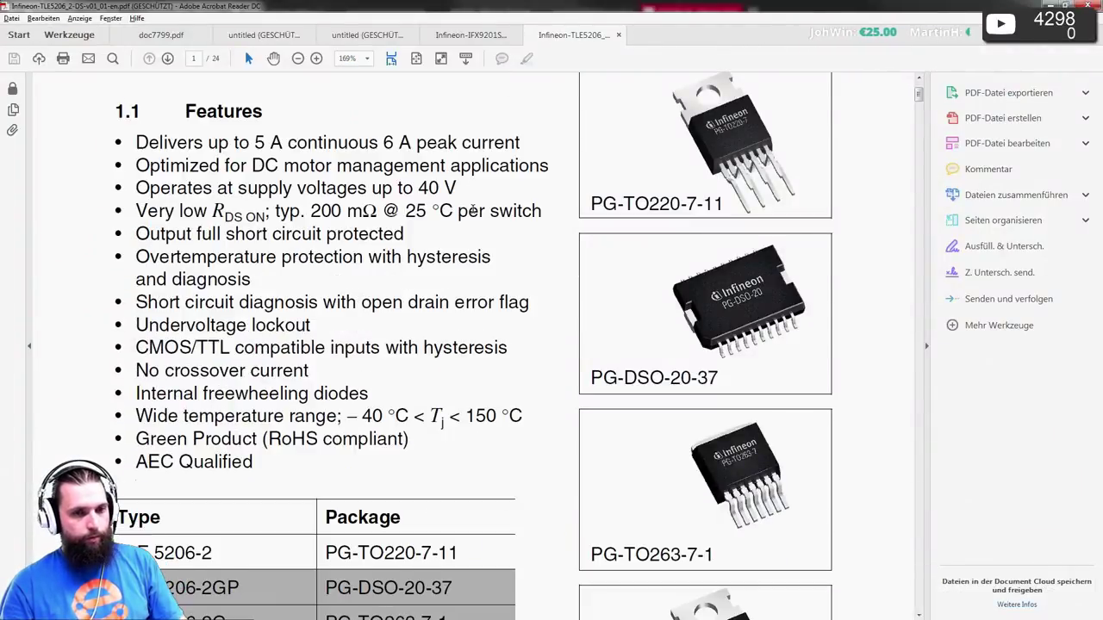
scroll(472, 211, "down", 20)
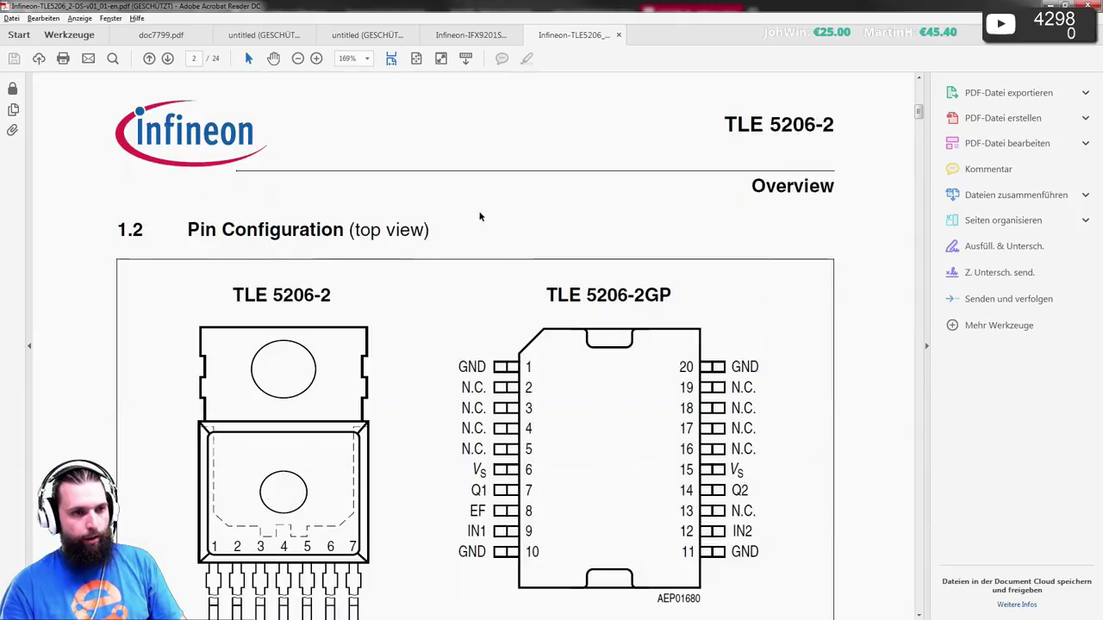
scroll(480, 216, "down", 20)
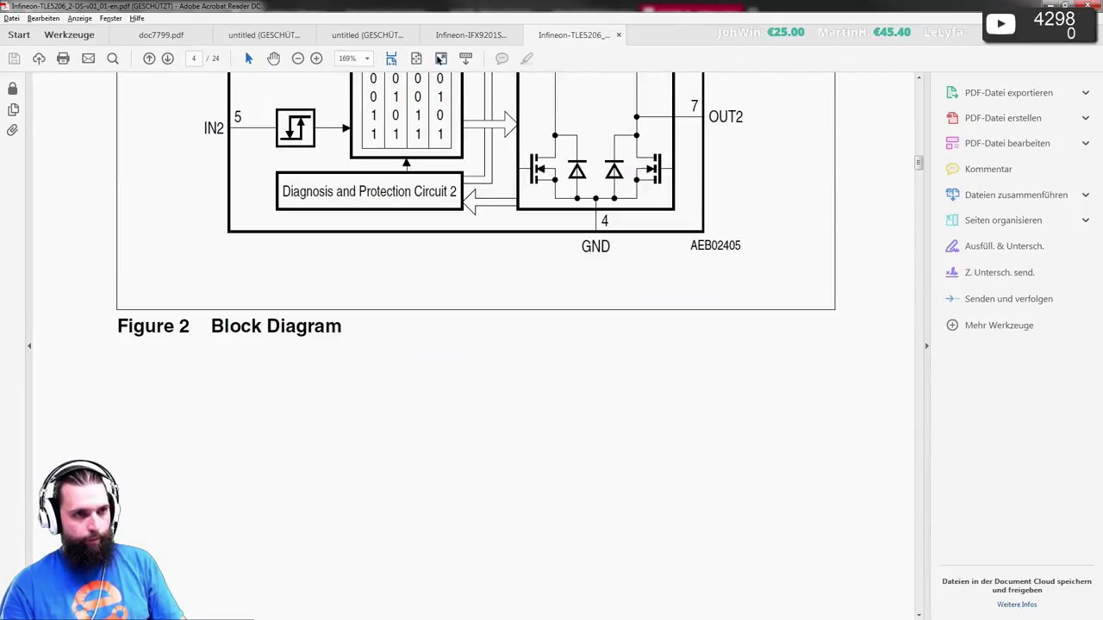
left_click(439, 58)
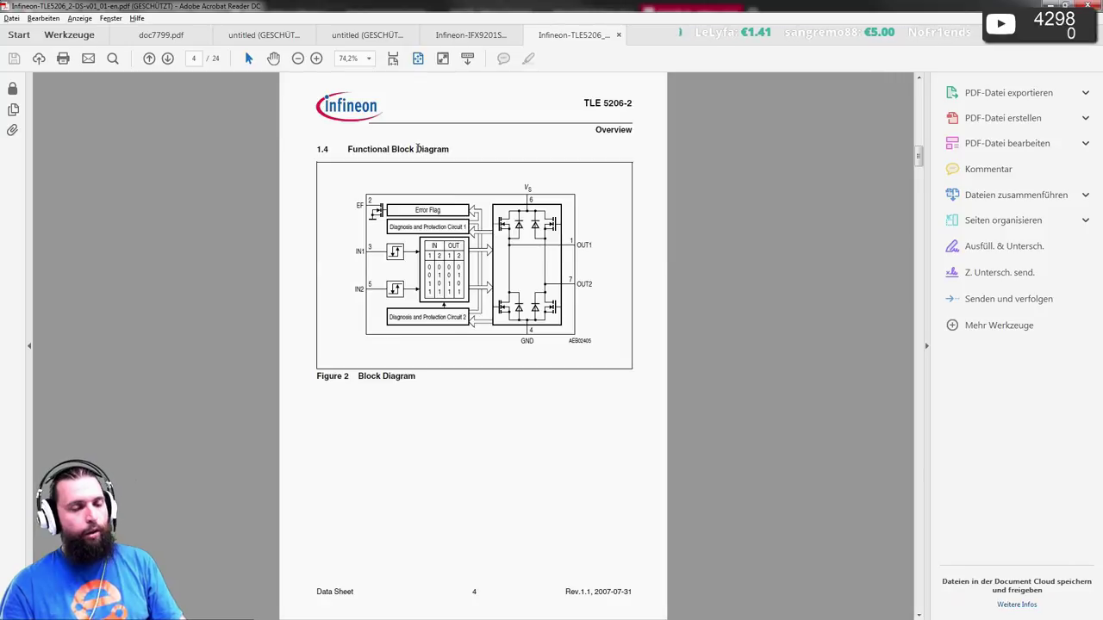
scroll(417, 148, "down", 3)
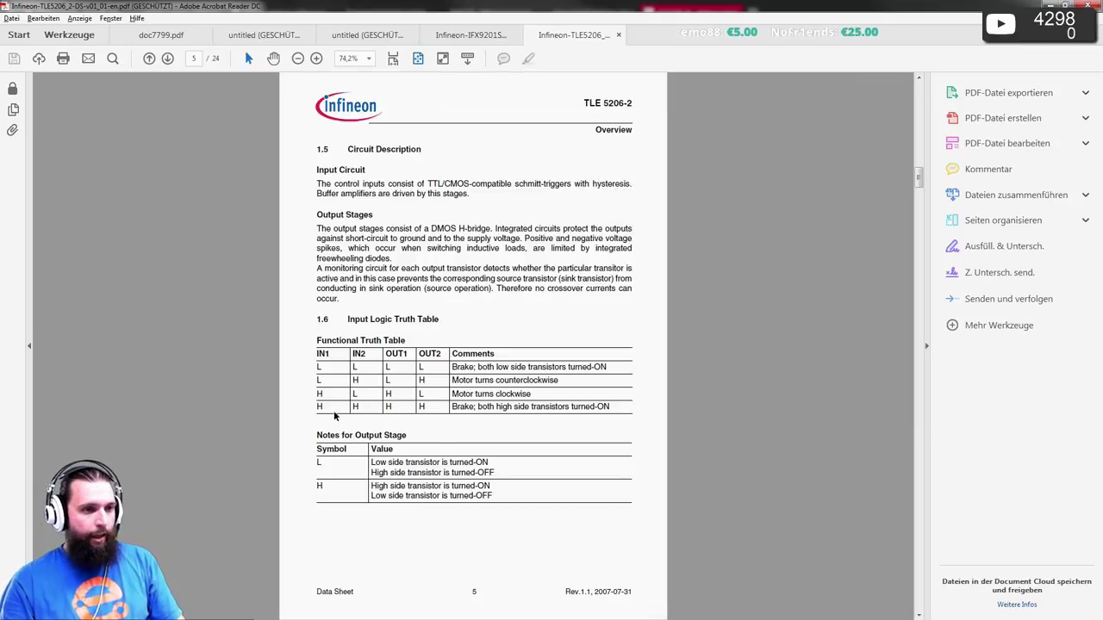
- Check the block diagram and truth table, then return to the TLE5206-2S page and select its part number
left_click(368, 319)
scroll(340, 394, "down", 1)
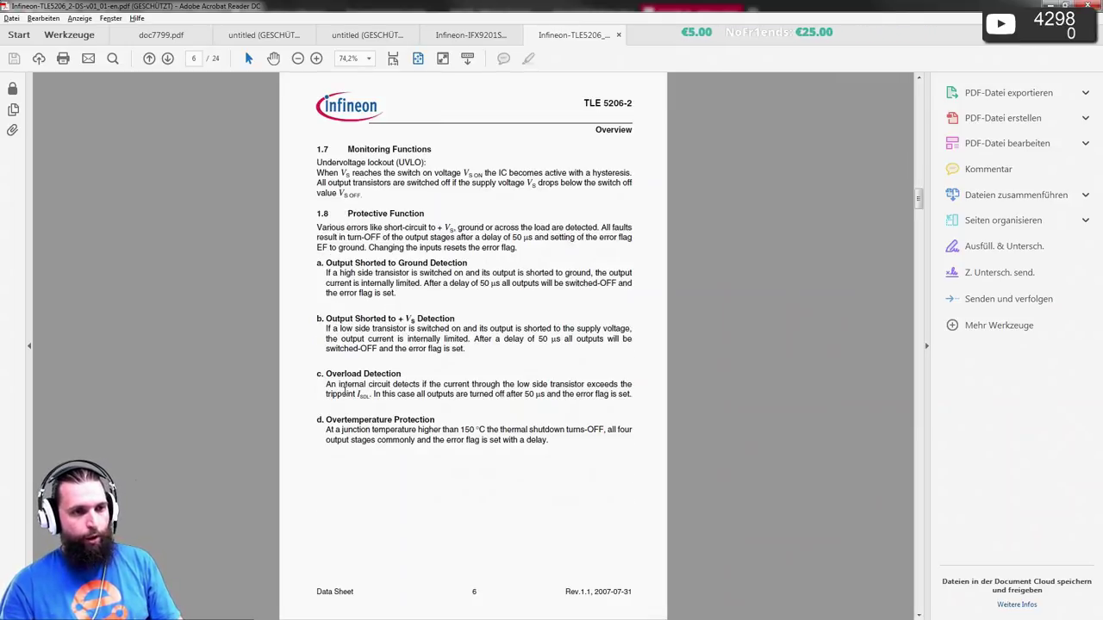
scroll(343, 393, "up", 2)
scroll(344, 393, "down", 1)
scroll(347, 393, "up", 3)
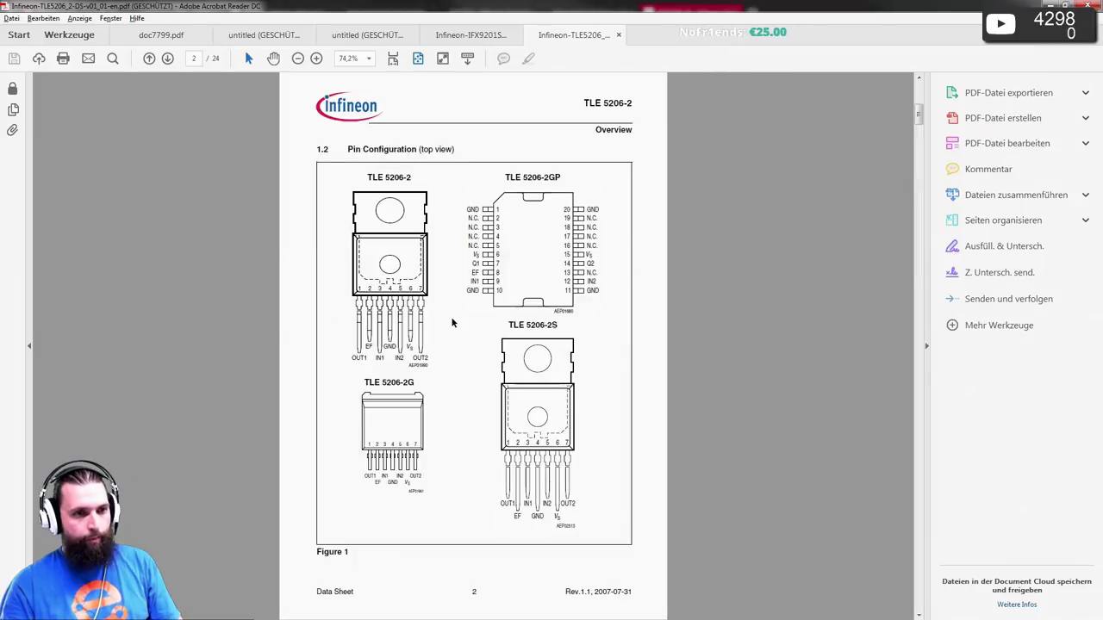
scroll(452, 322, "down", 2)
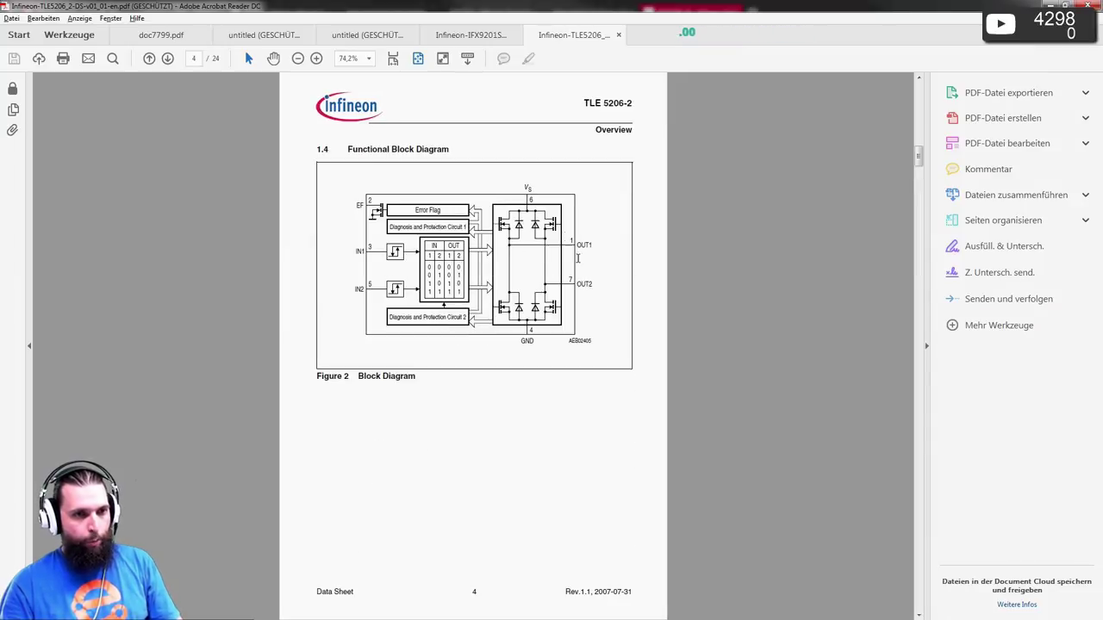
scroll(443, 305, "down", 1)
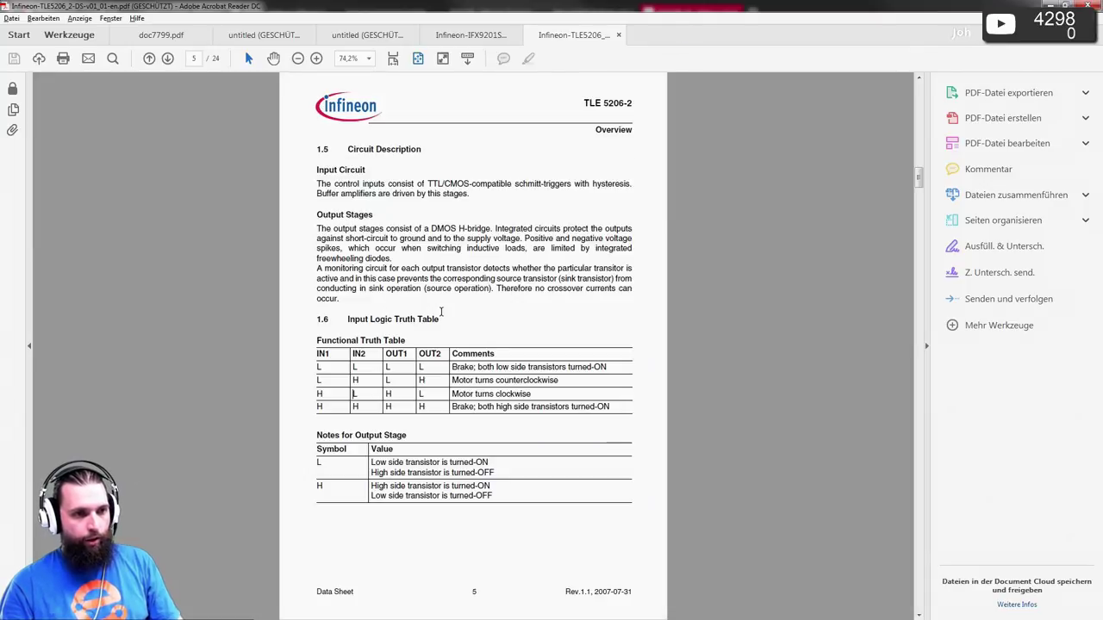
scroll(366, 443, "up", 2, "ctrl")
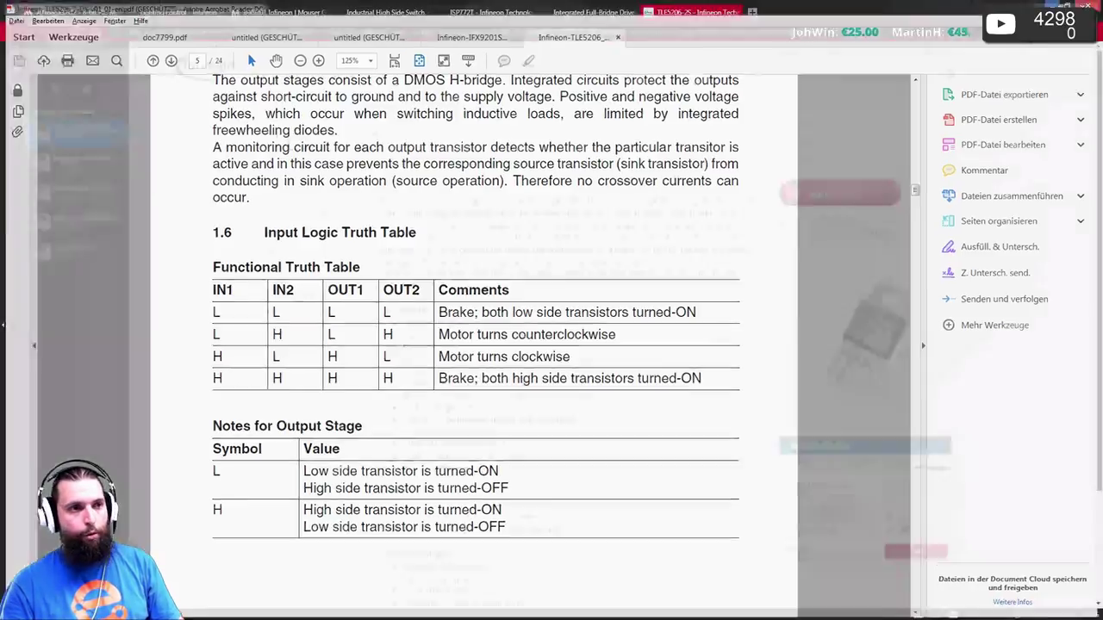
left_click(1049, 5)
double_click(305, 142)
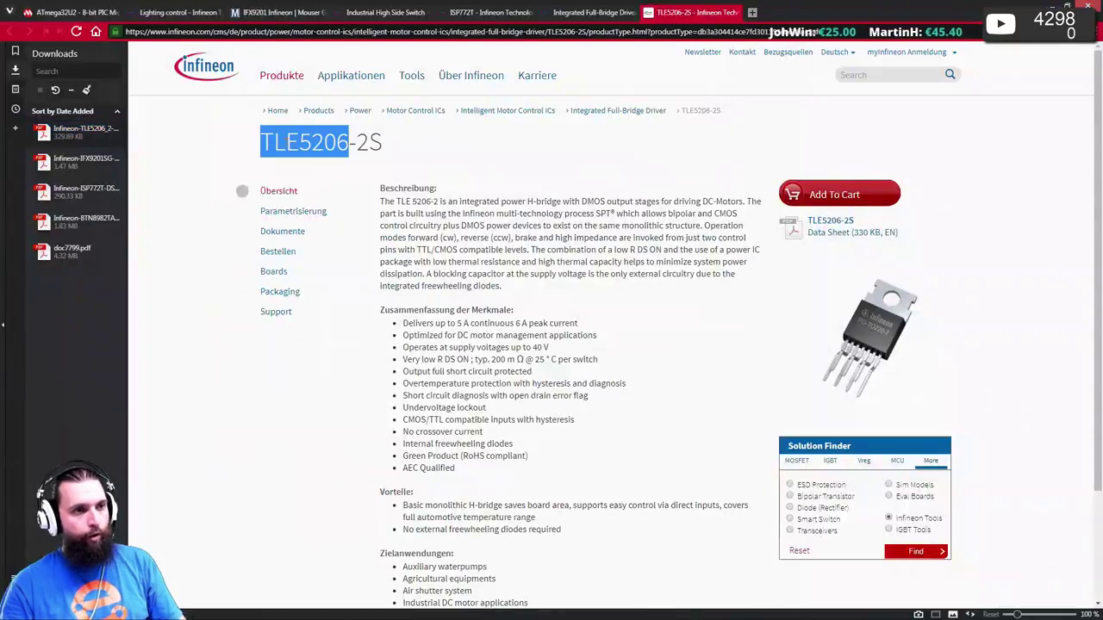
- Search Mouser for the TLE5206-2S, which finds 3 matches stocked from 3,77 €, then return to the datasheet
left_click_drag(348, 142, 386, 143)
key("ctrl+c")
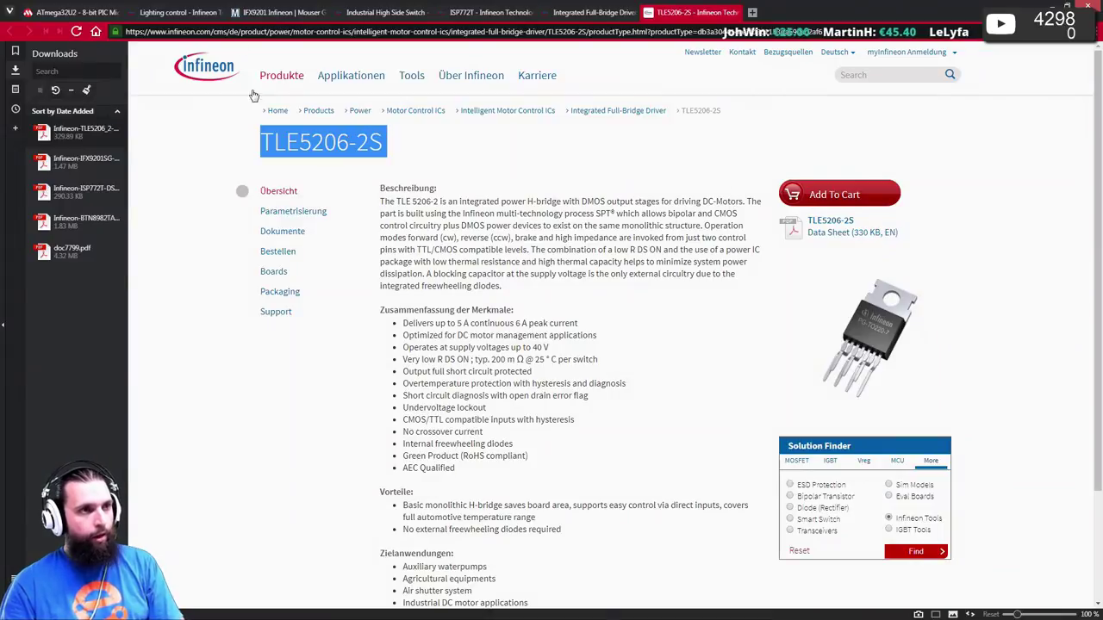
left_click(284, 12)
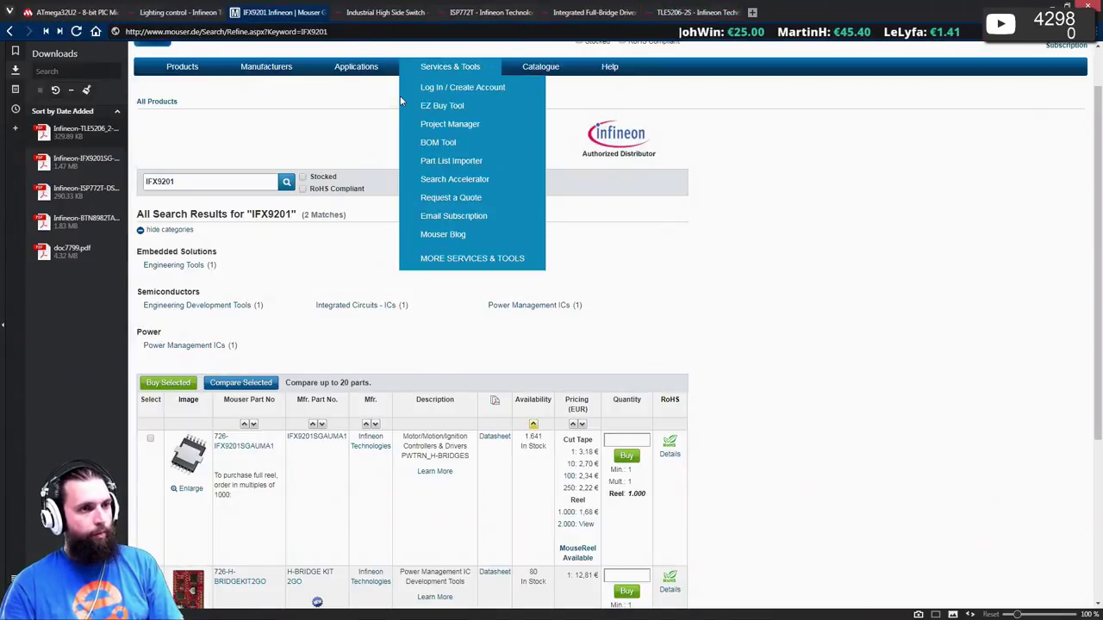
double_click(192, 178)
key("ctrl+v")
key("Return")
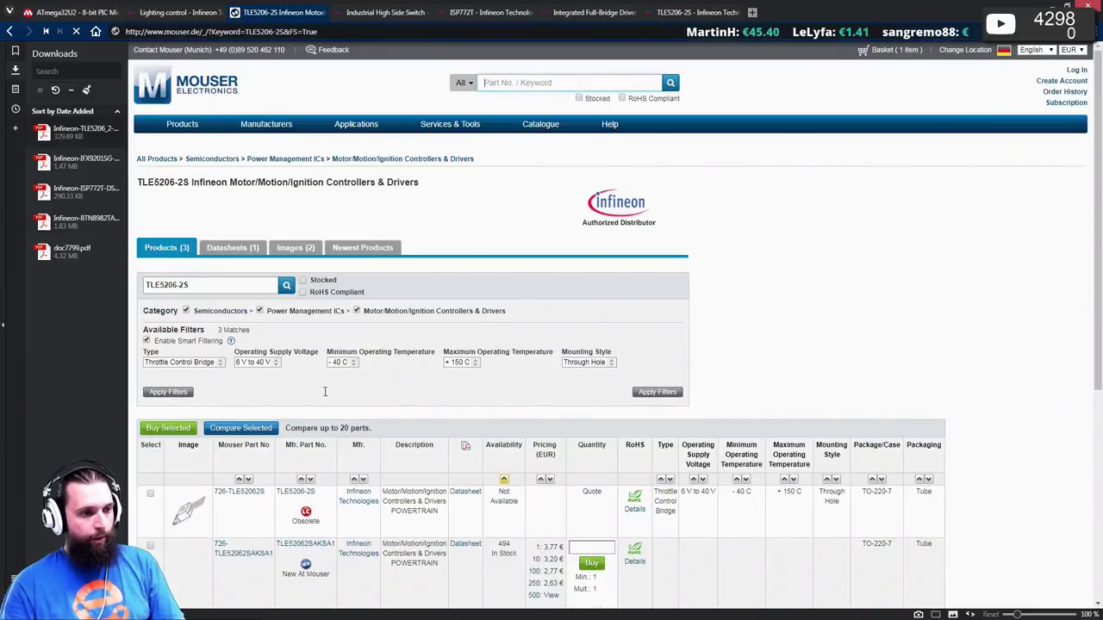
scroll(326, 395, "down", 2)
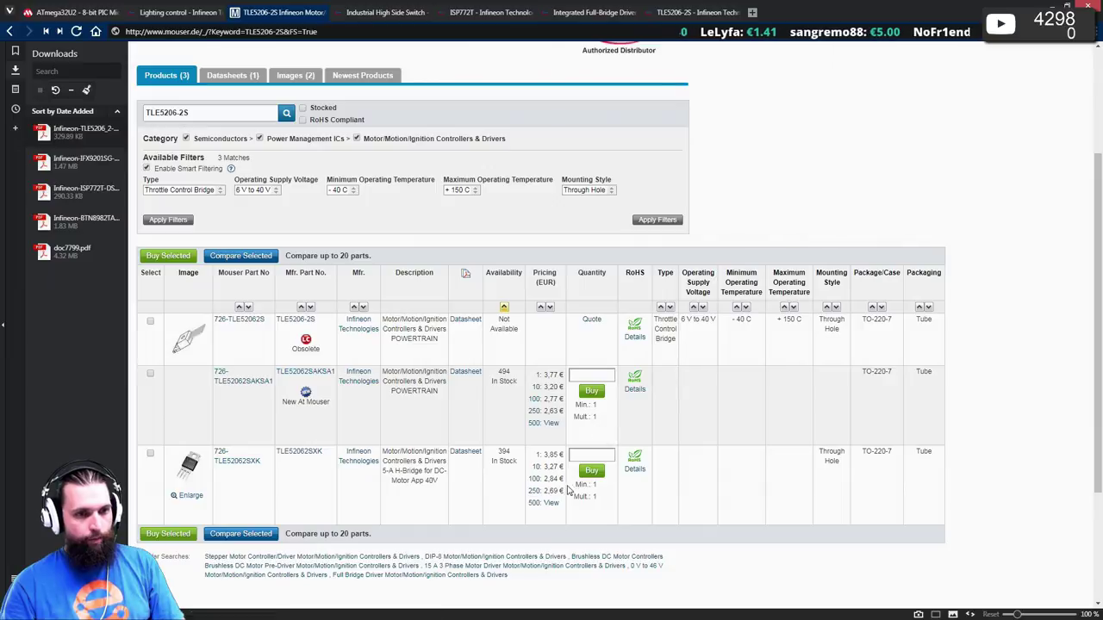
left_click(685, 13)
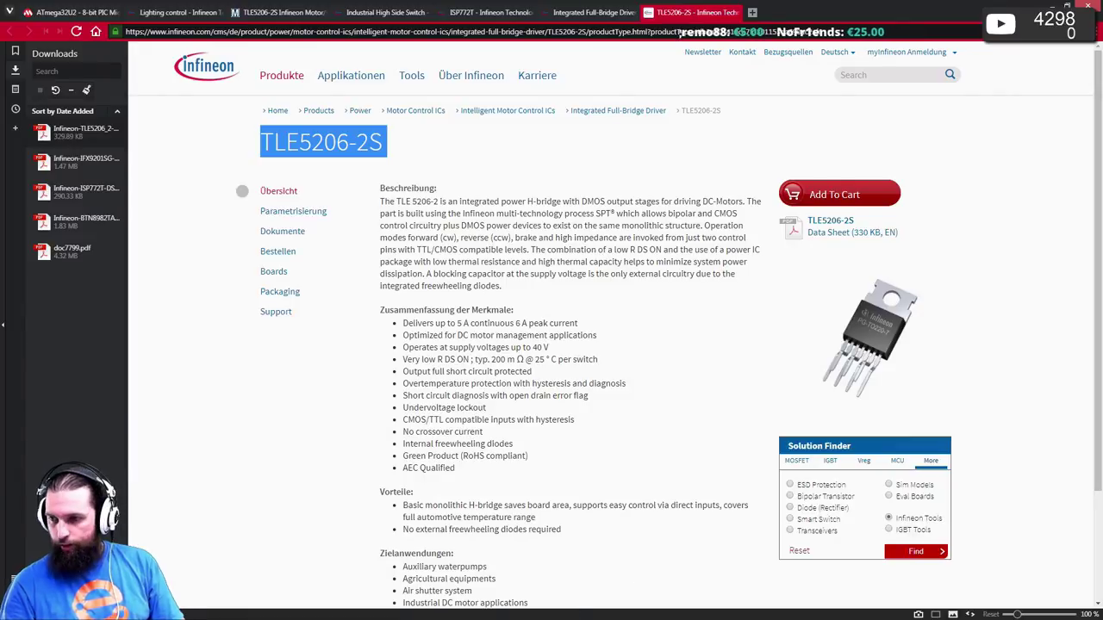
key("alt+Tab")
- Show whole datasheet pages, review the TLE5206 pin configuration and package overview, then minimise Acrobat
scroll(219, 273, "up", 1)
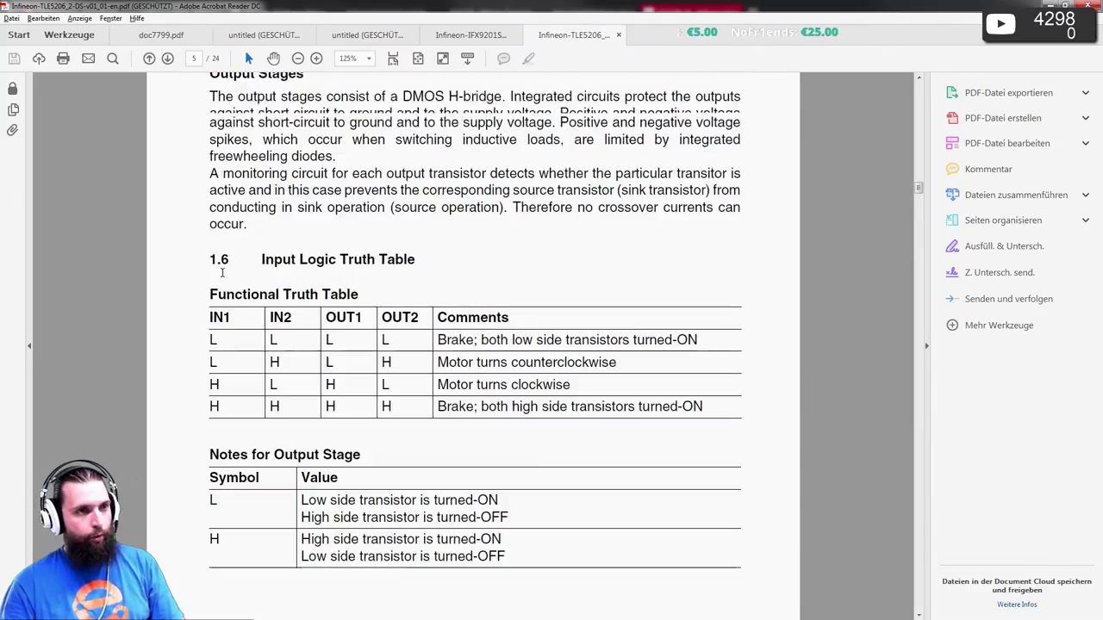
left_click(417, 58)
scroll(430, 101, "up", 3)
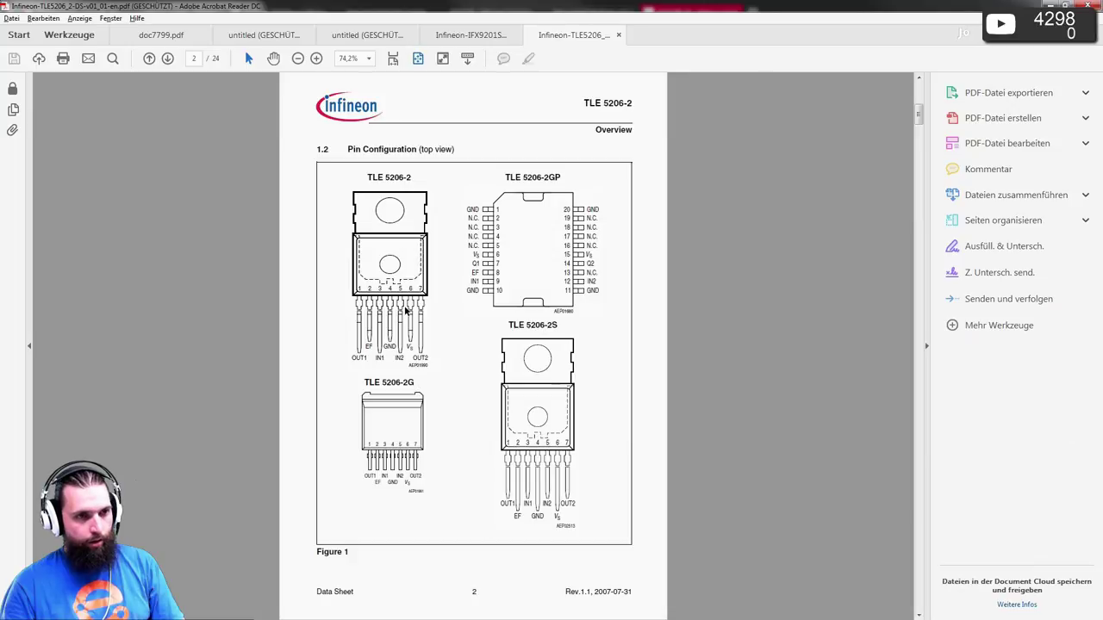
scroll(540, 191, "up", 1)
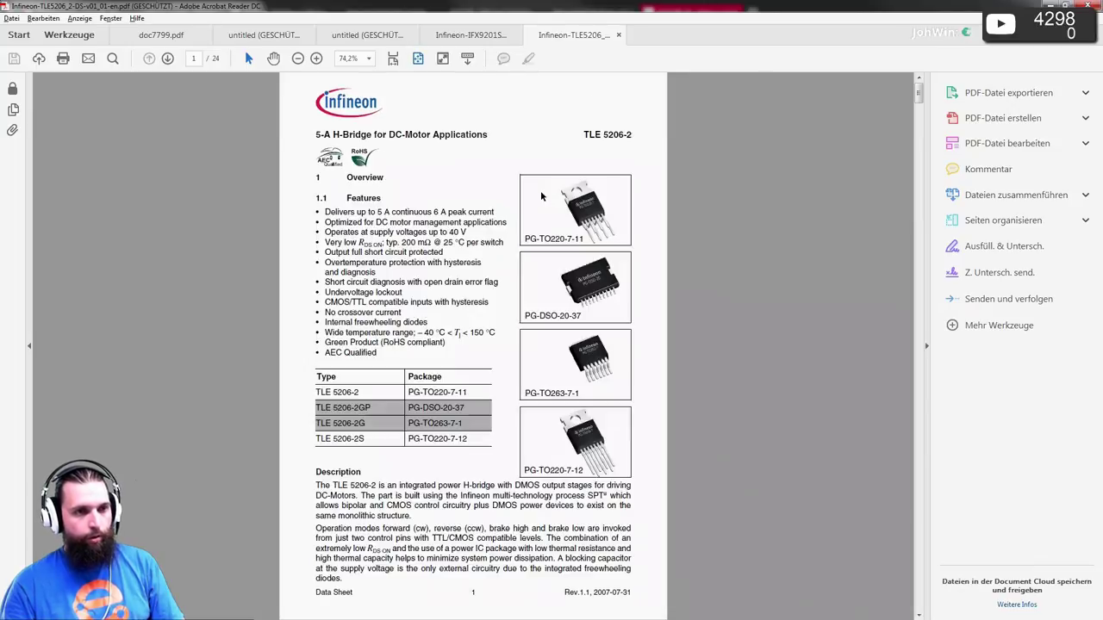
scroll(516, 215, "down", 1)
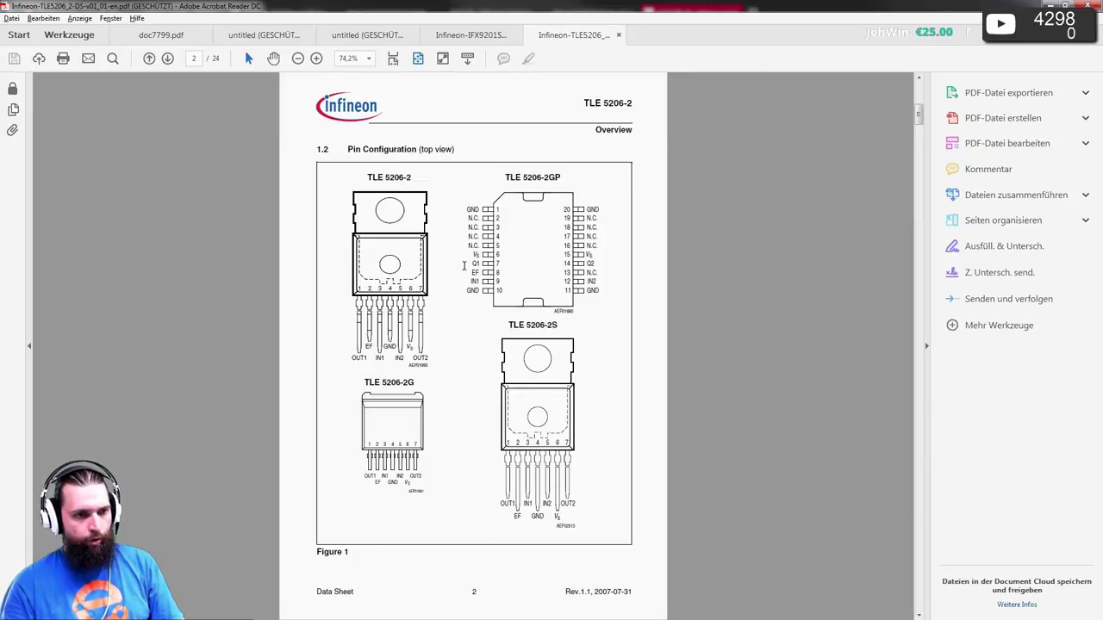
scroll(469, 280, "up", 1)
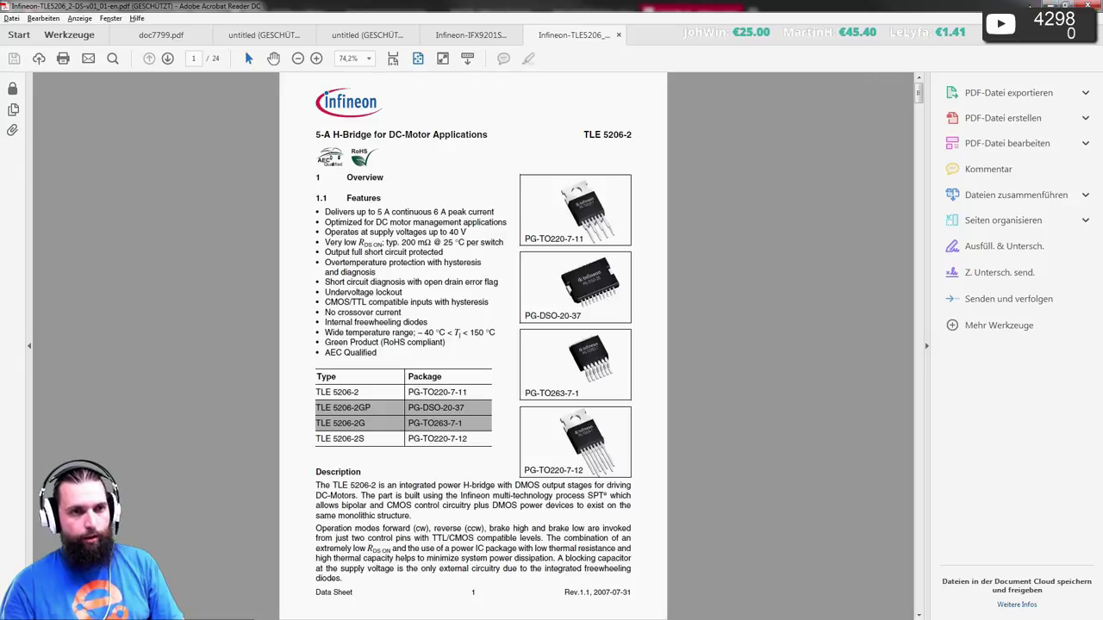
left_click(1049, 4)
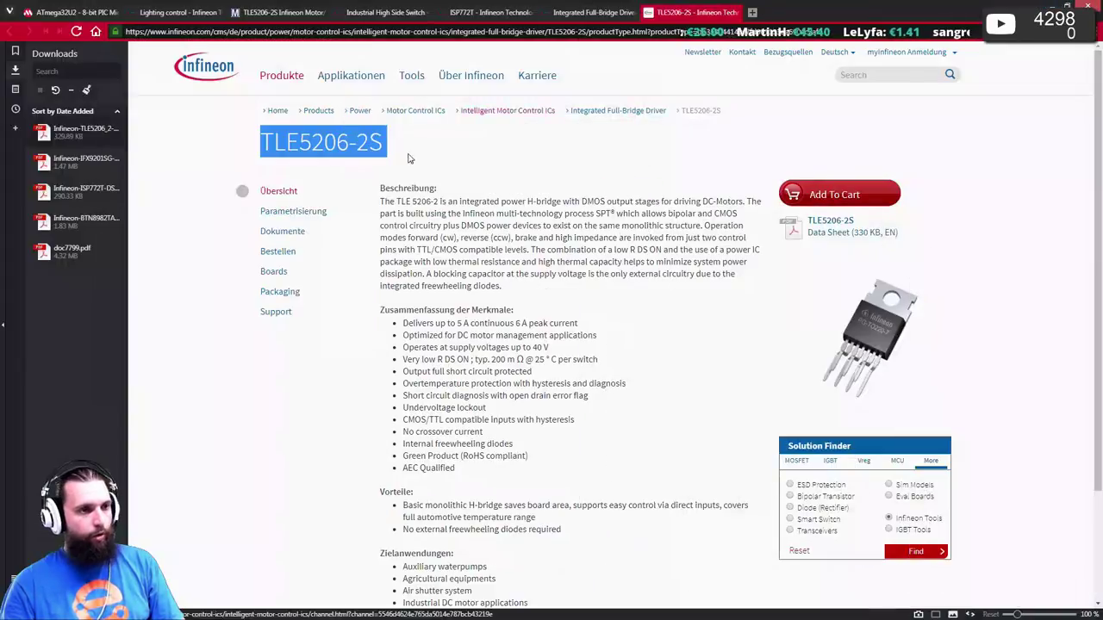
- Consult Infineon's full-bridge driver comparison table and rerun the Mouser search with an edited part number
left_click(595, 14)
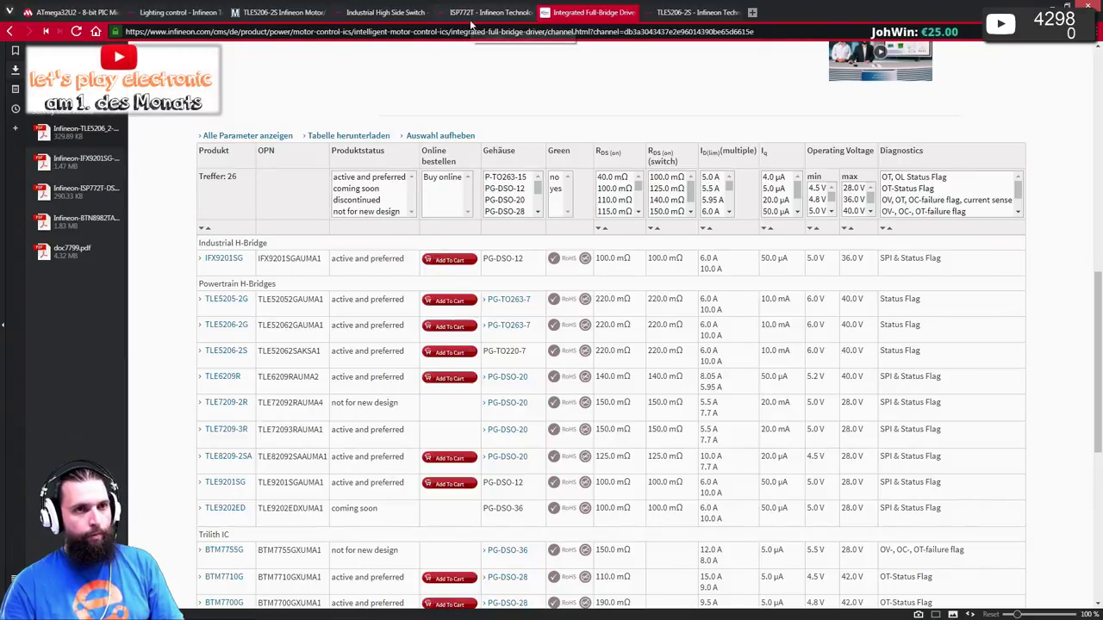
left_click(253, 14)
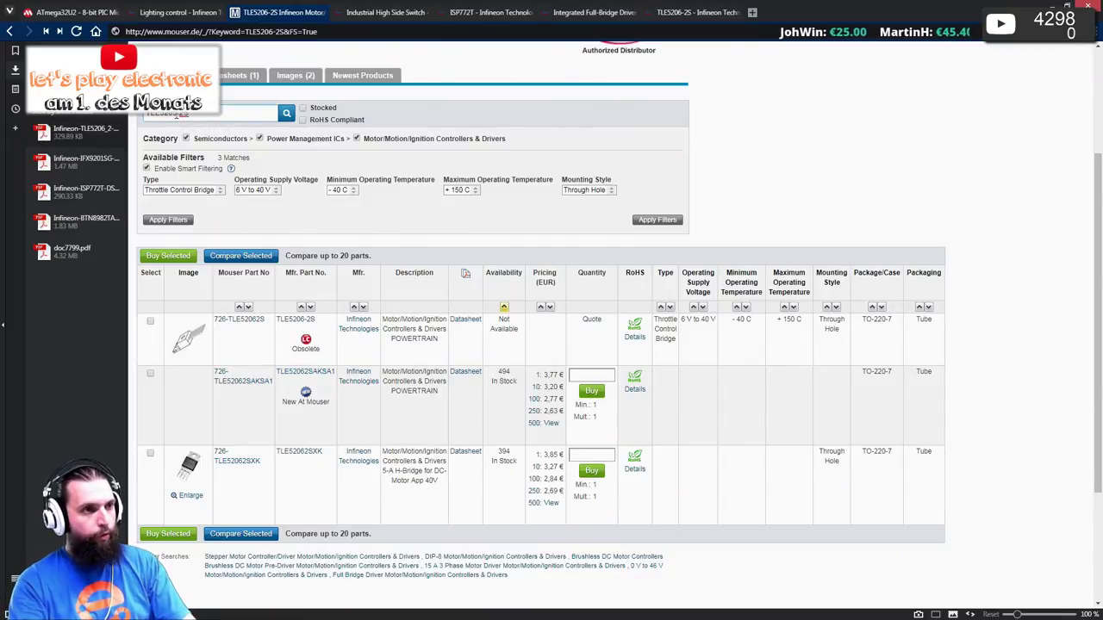
left_click(176, 115)
key("Return")
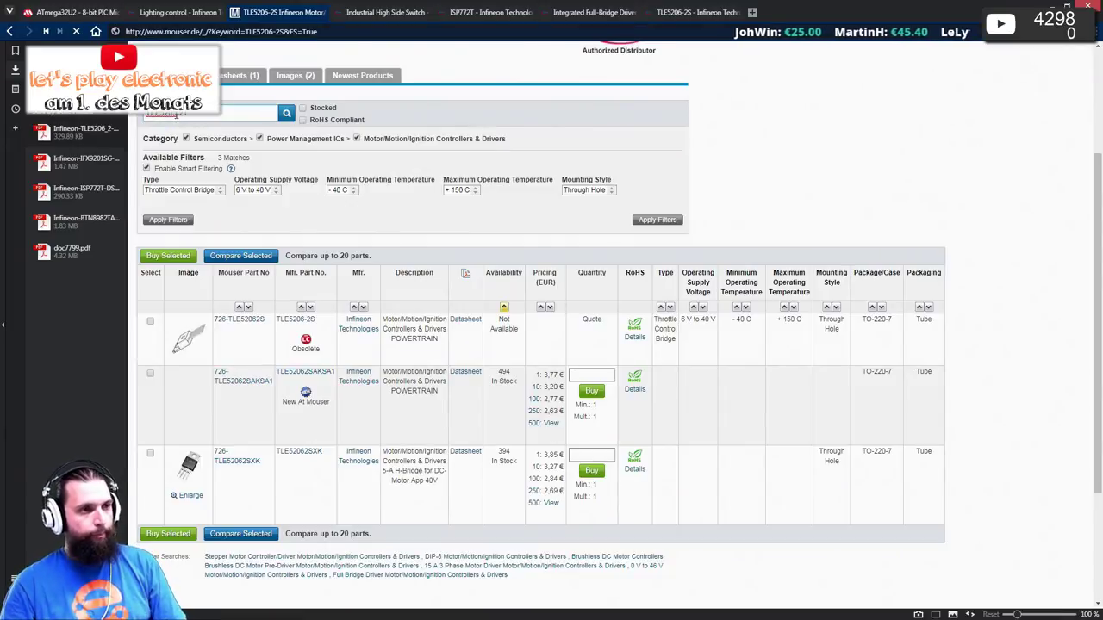
- Replace the 2T suffix to search Mouser for the TLE5205-2G and scan the results
left_click(579, 12)
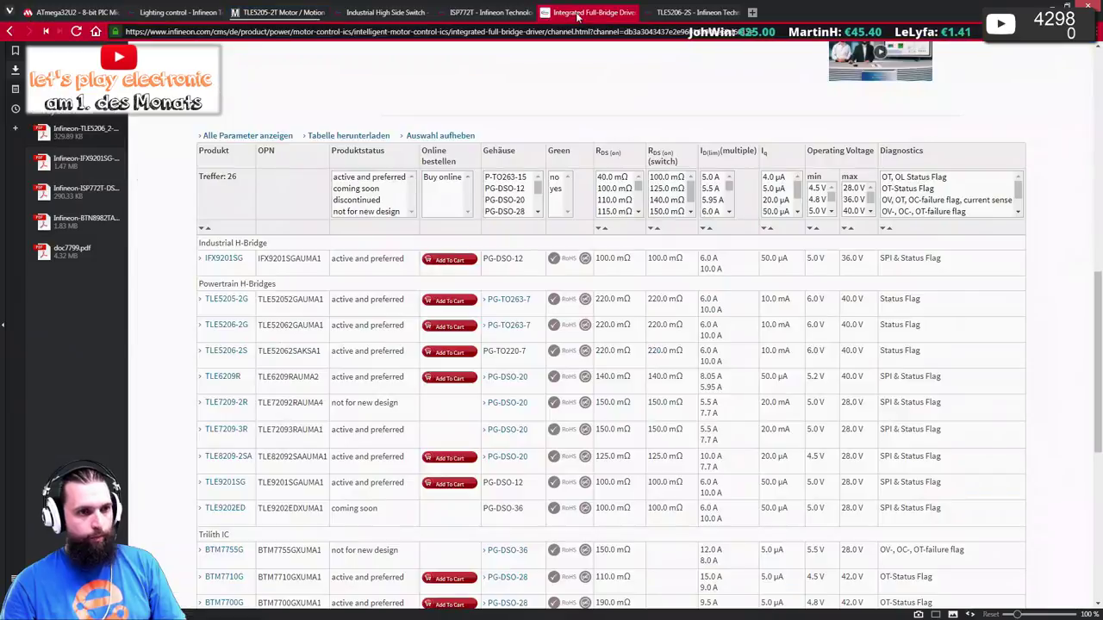
left_click(317, 16)
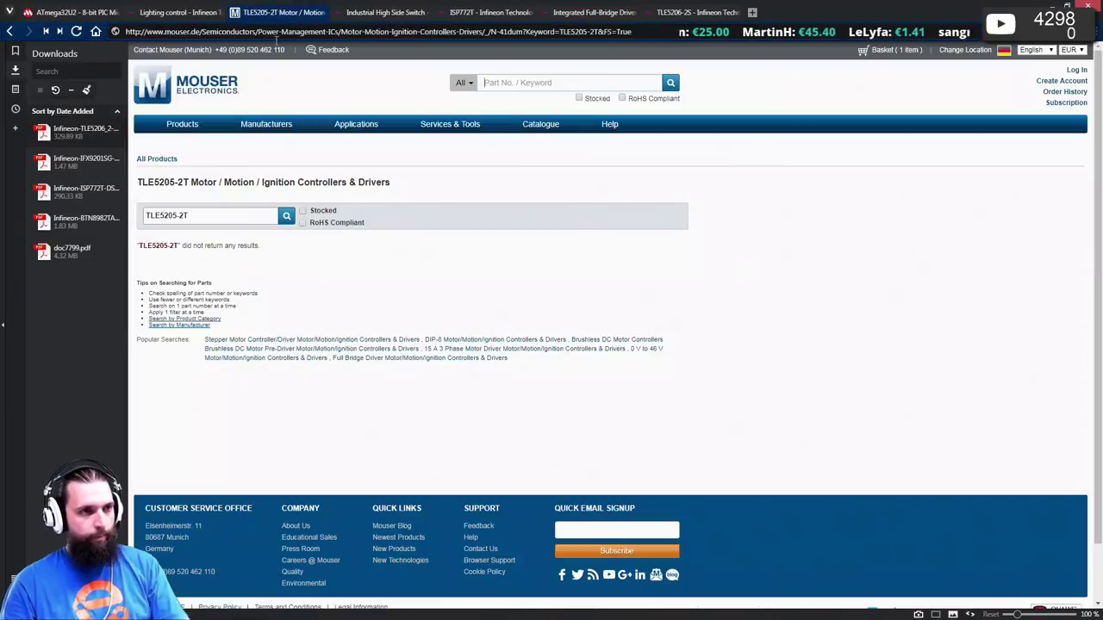
double_click(181, 217)
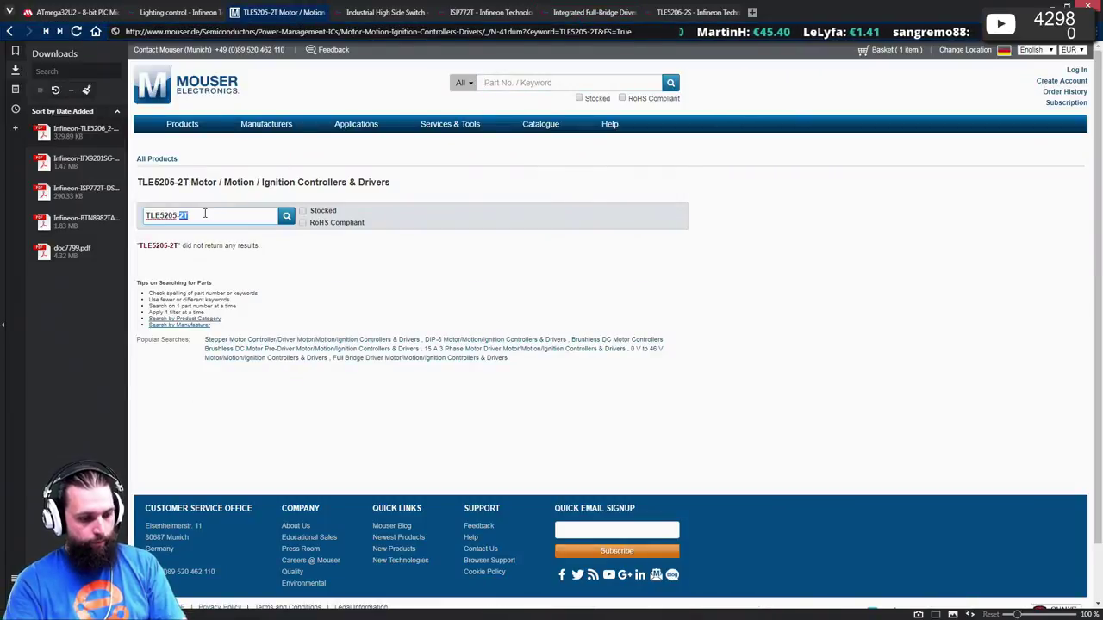
type("2G")
key("Return")
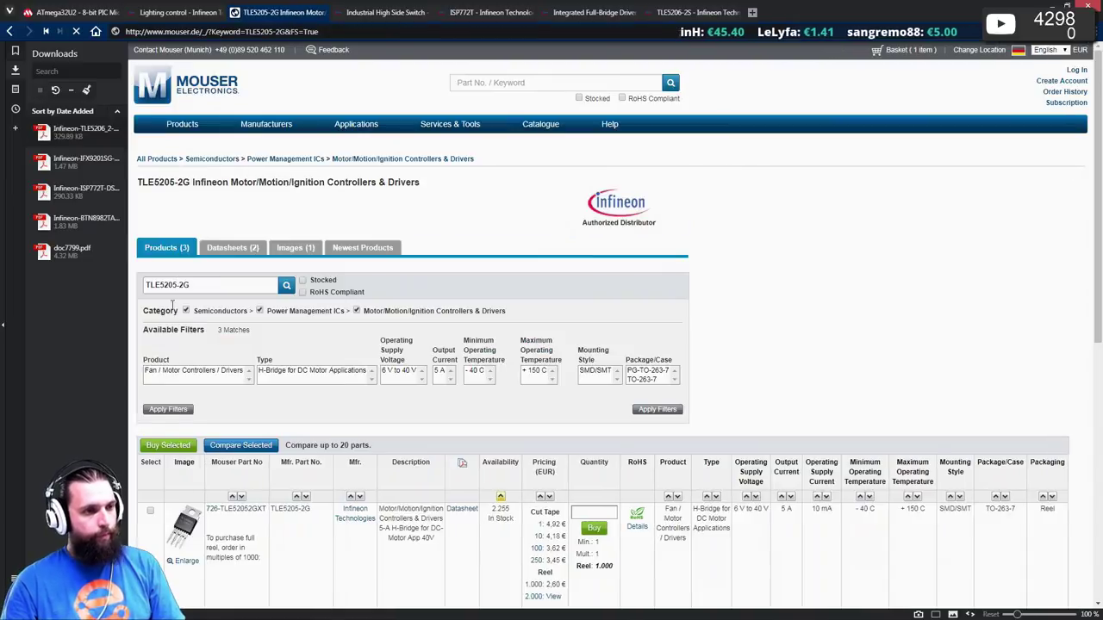
scroll(237, 351, "down", 1)
scroll(238, 351, "down", 3)
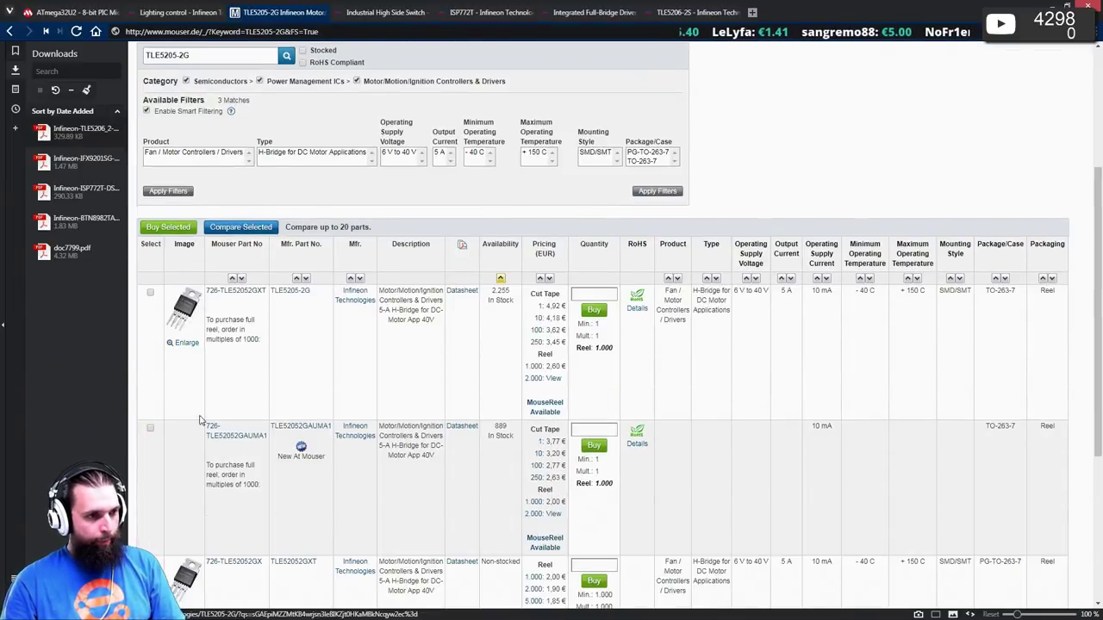
scroll(197, 221, "up", 5)
- Search Mouser for the TLE5206-2G: TLE52062GAUMA1 at 3,77 € and TLE52062GXT at 3,85 €
key("ctrl+Tab")
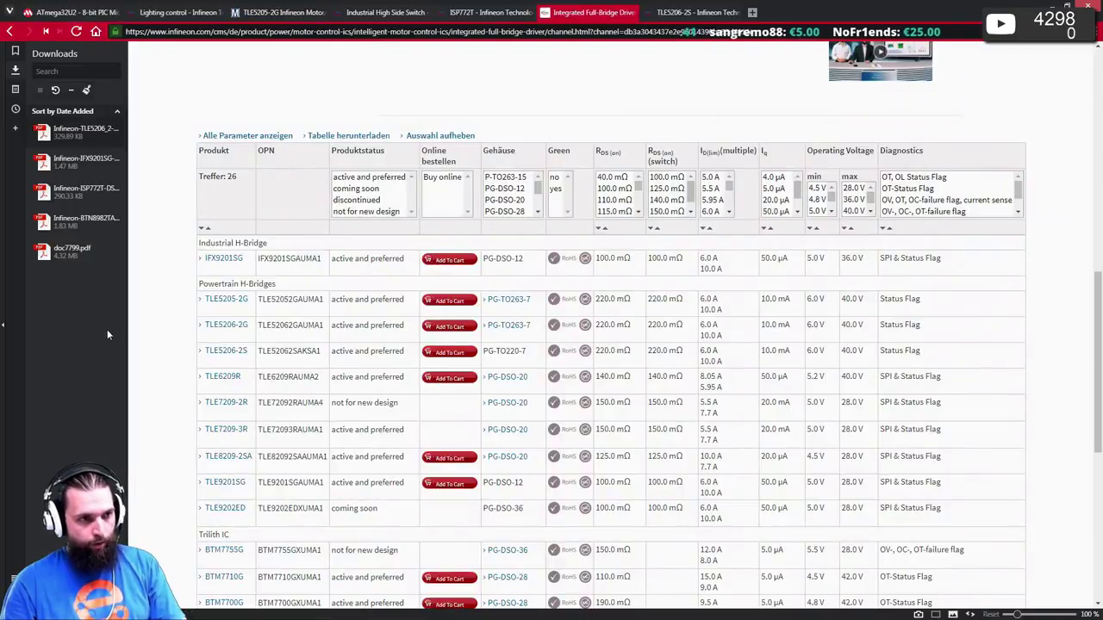
key("ctrl+shift+Tab")
scroll(183, 181, "up", 1)
scroll(183, 181, "up", 1)
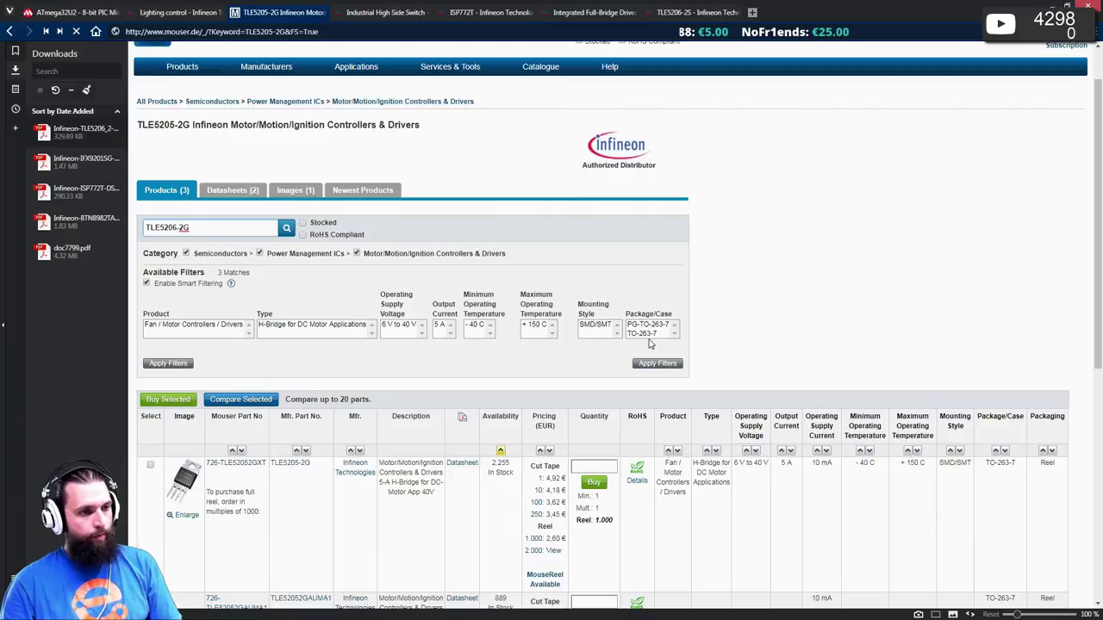
key("Return")
scroll(650, 344, "down", 1)
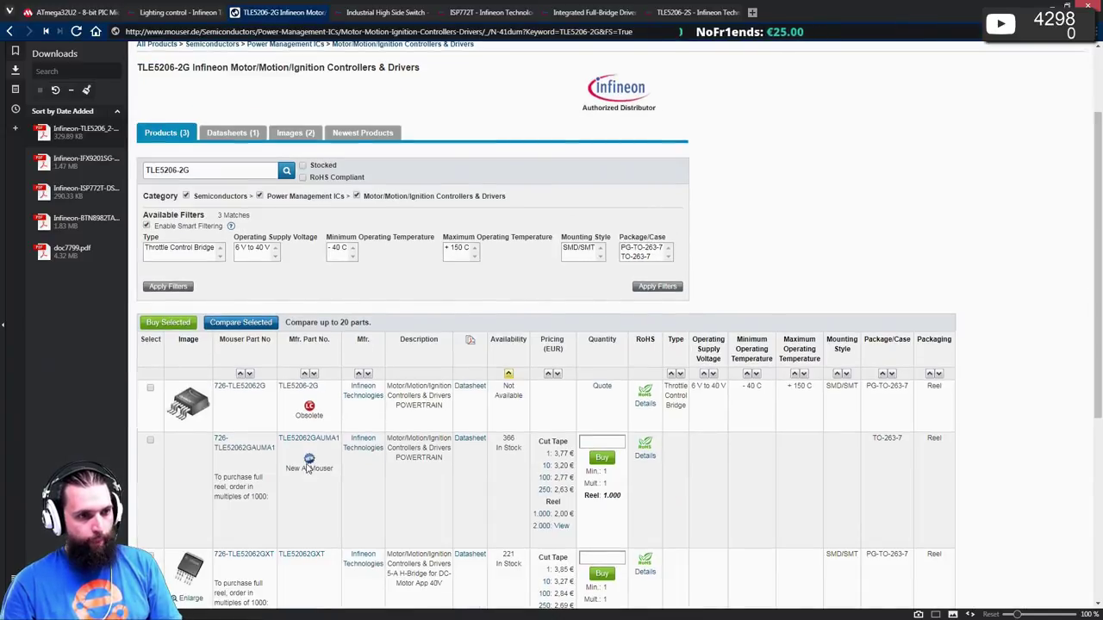
scroll(316, 463, "down", 1)
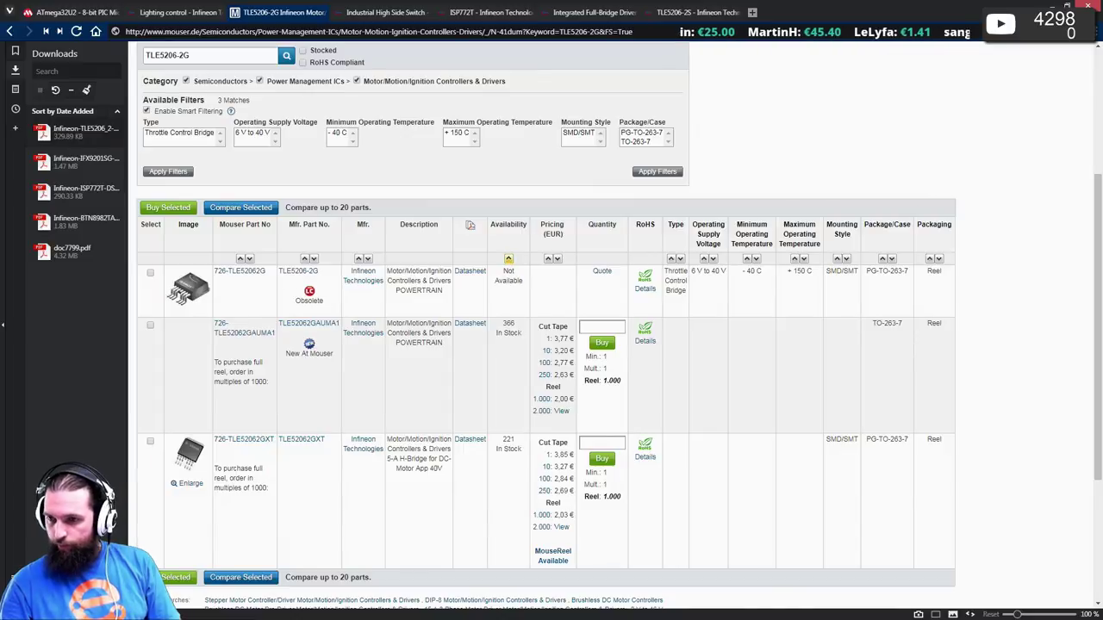
key("alt+Tab")
scroll(720, 306, "down", 2)
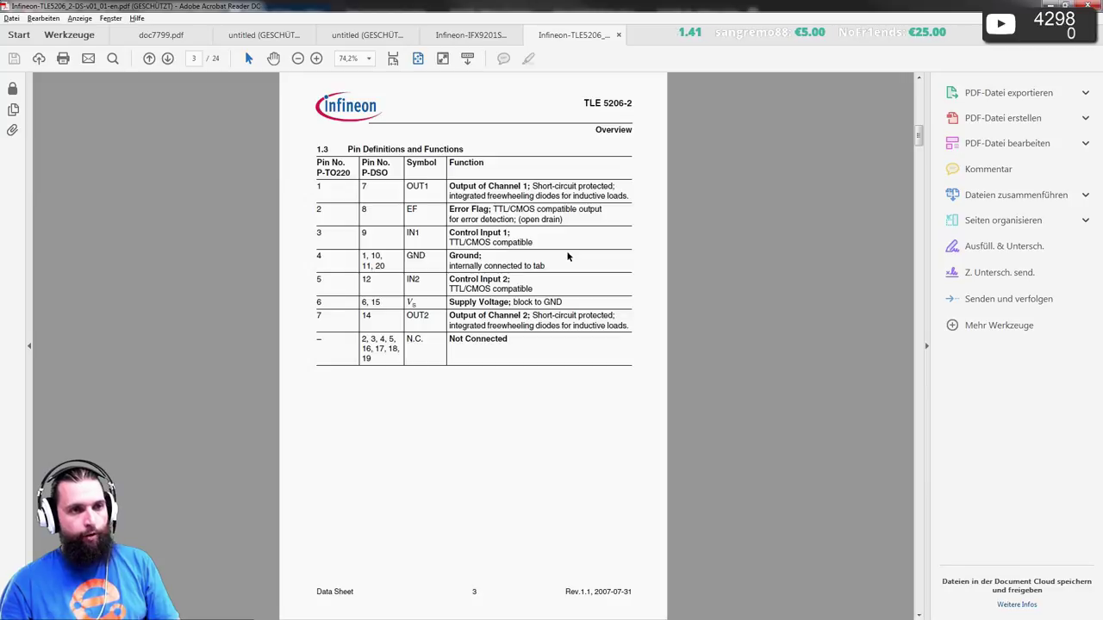
scroll(566, 256, "down", 1)
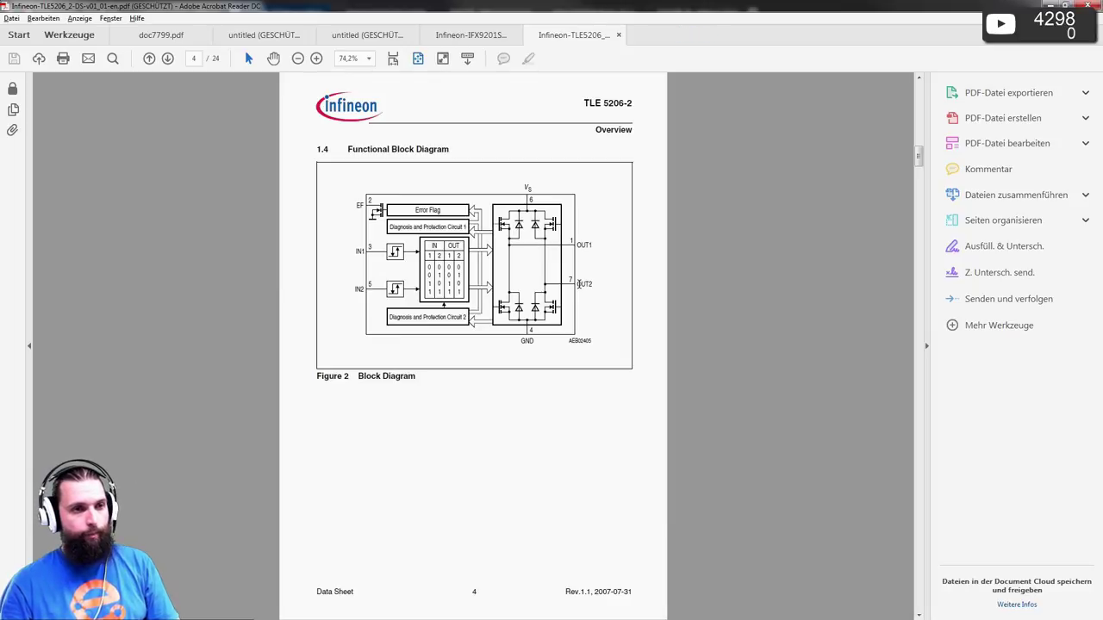
scroll(578, 283, "down", 2)
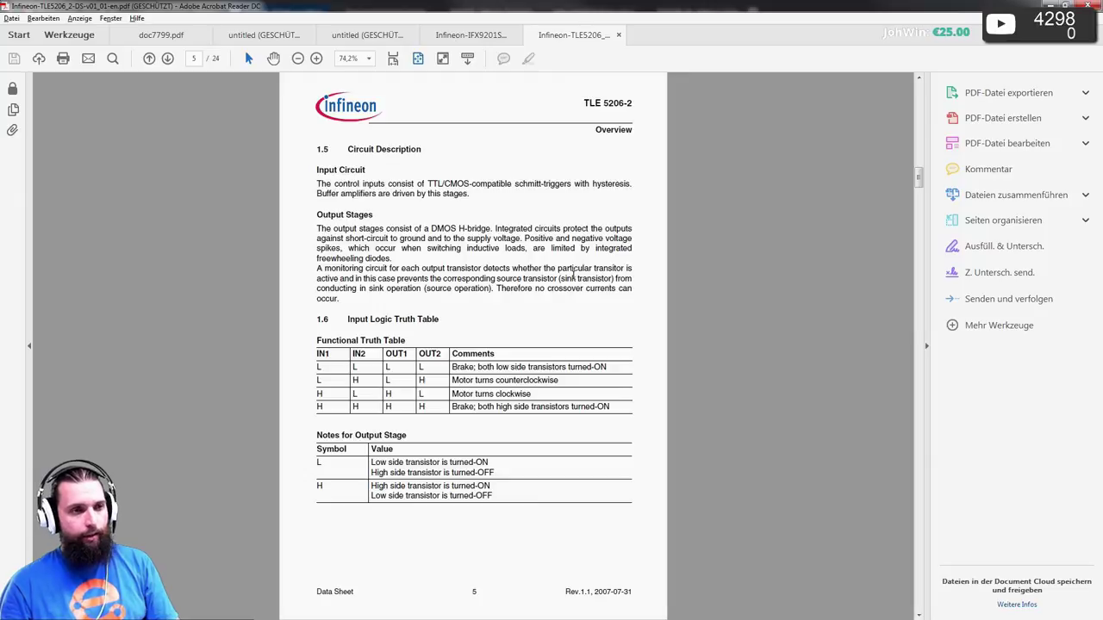
scroll(569, 275, "down", 2)
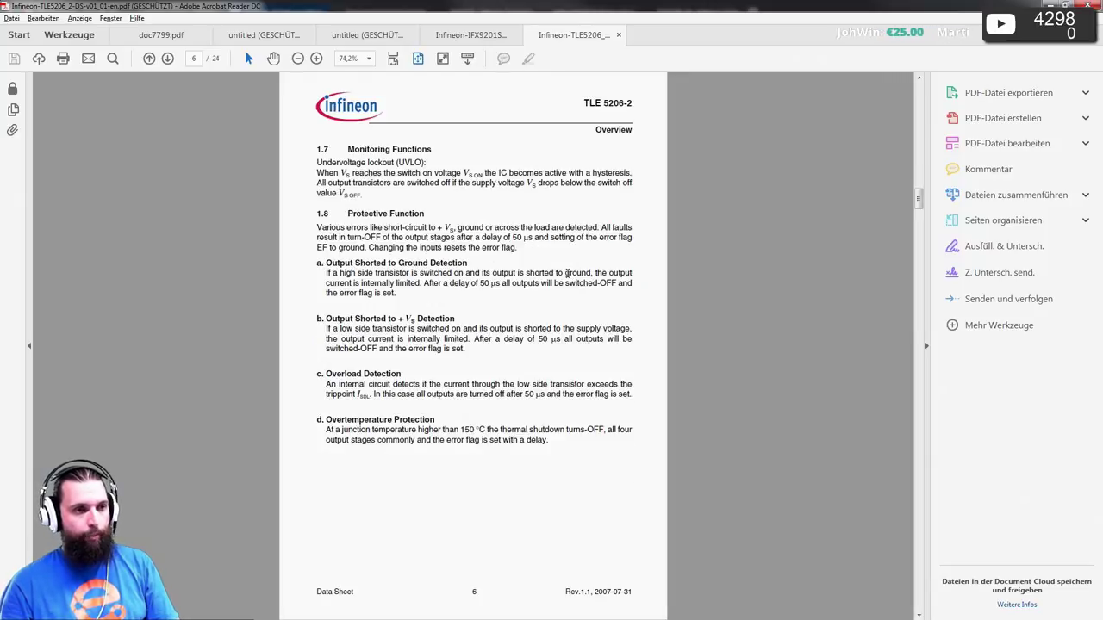
scroll(567, 274, "down", 2)
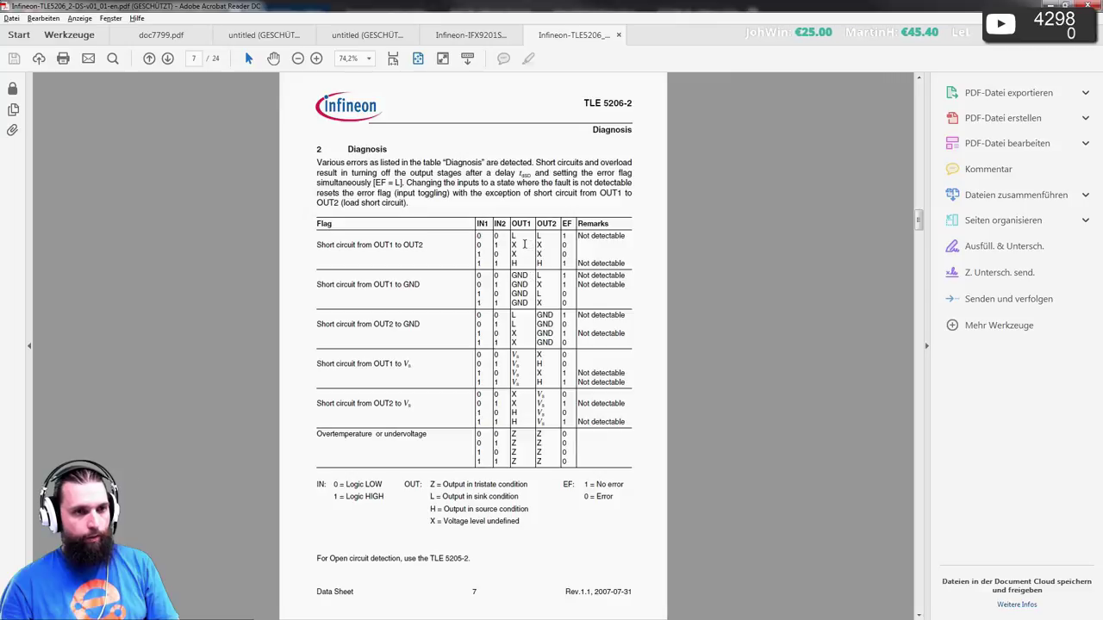
scroll(494, 246, "down", 2)
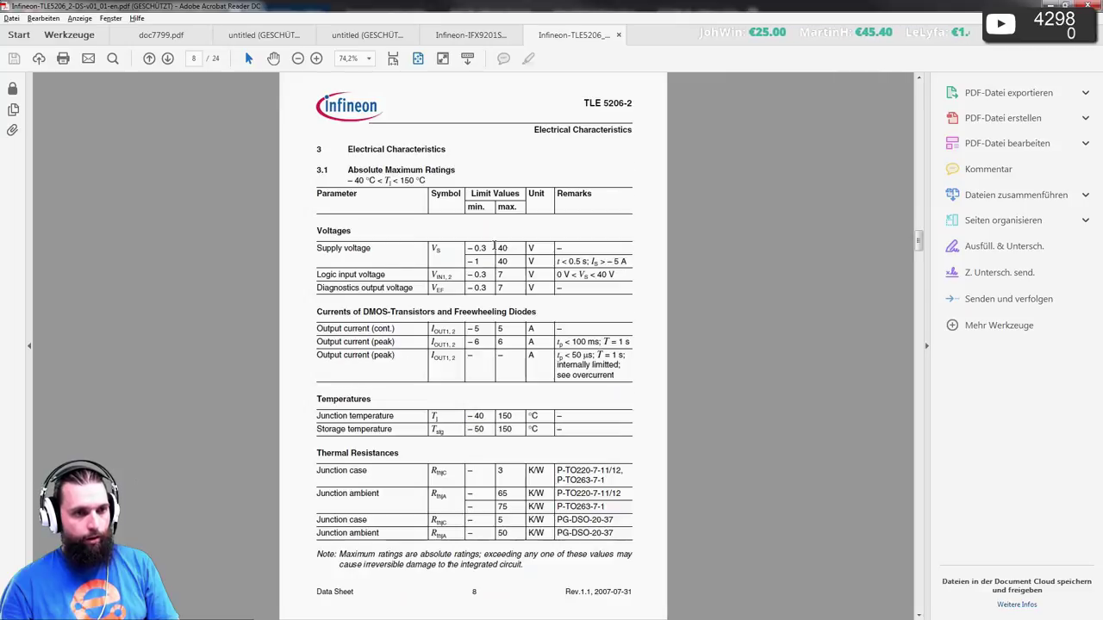
scroll(495, 247, "up", 2)
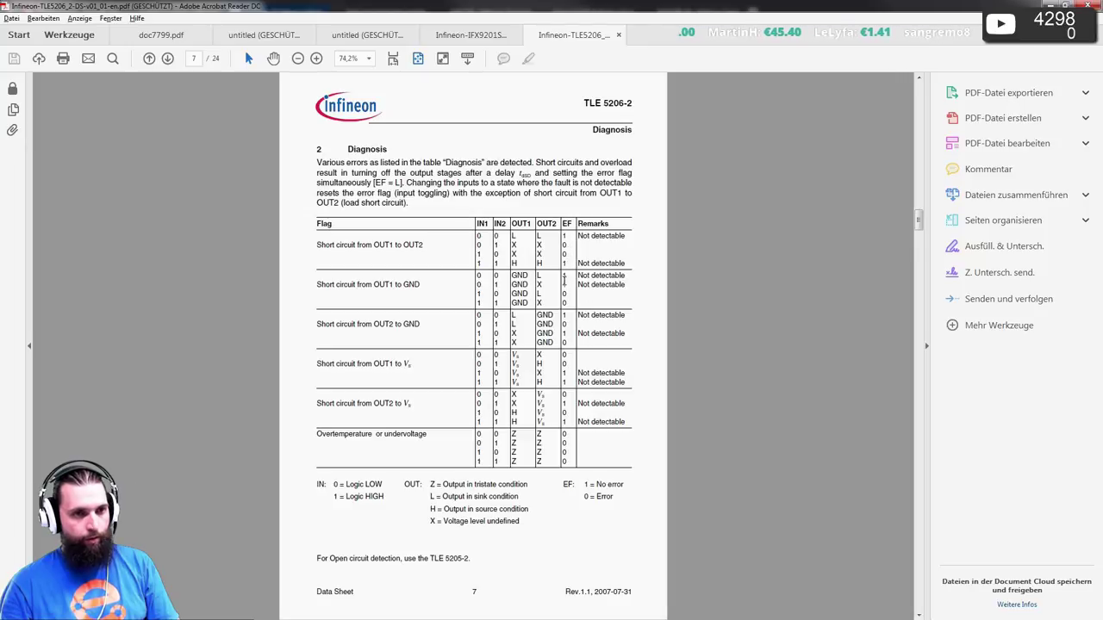
scroll(551, 342, "down", 2)
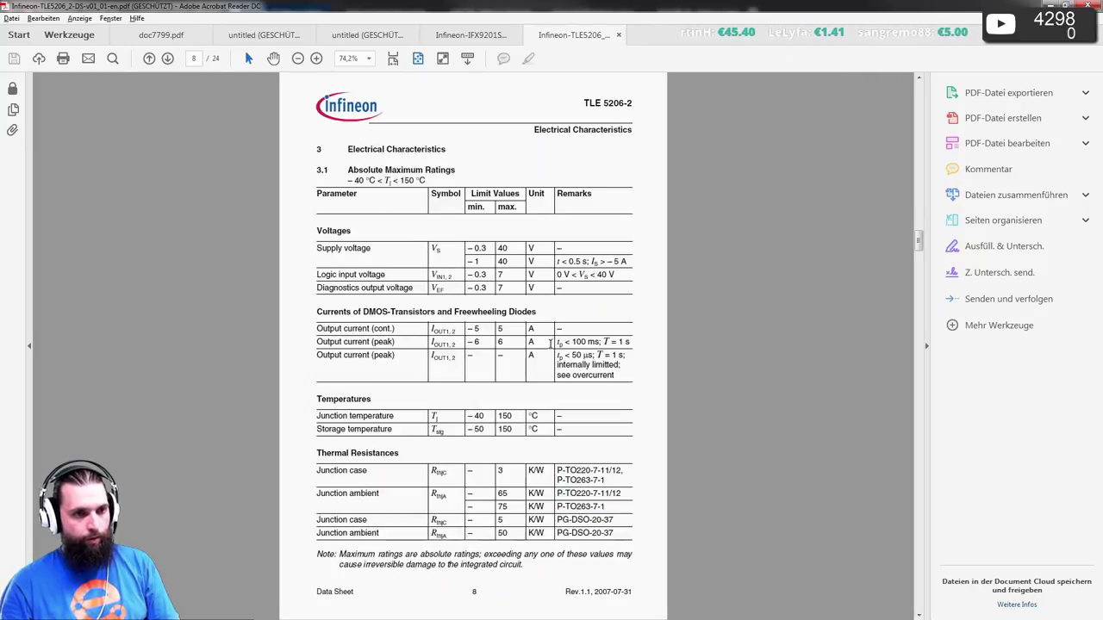
scroll(552, 334, "down", 2)
scroll(551, 332, "down", 5)
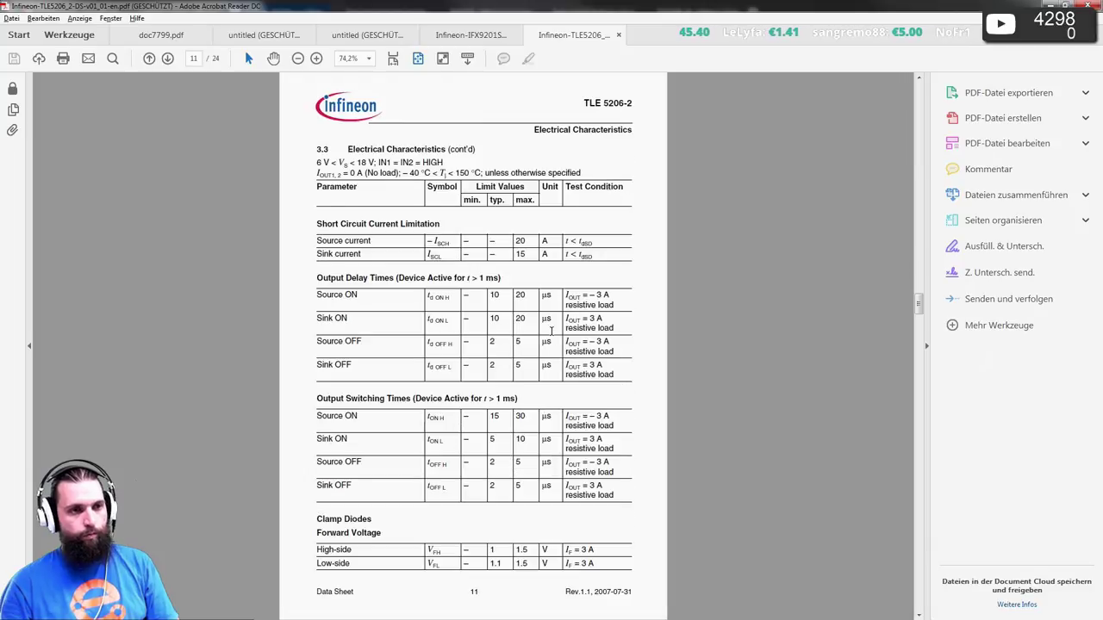
scroll(553, 336, "up", 1)
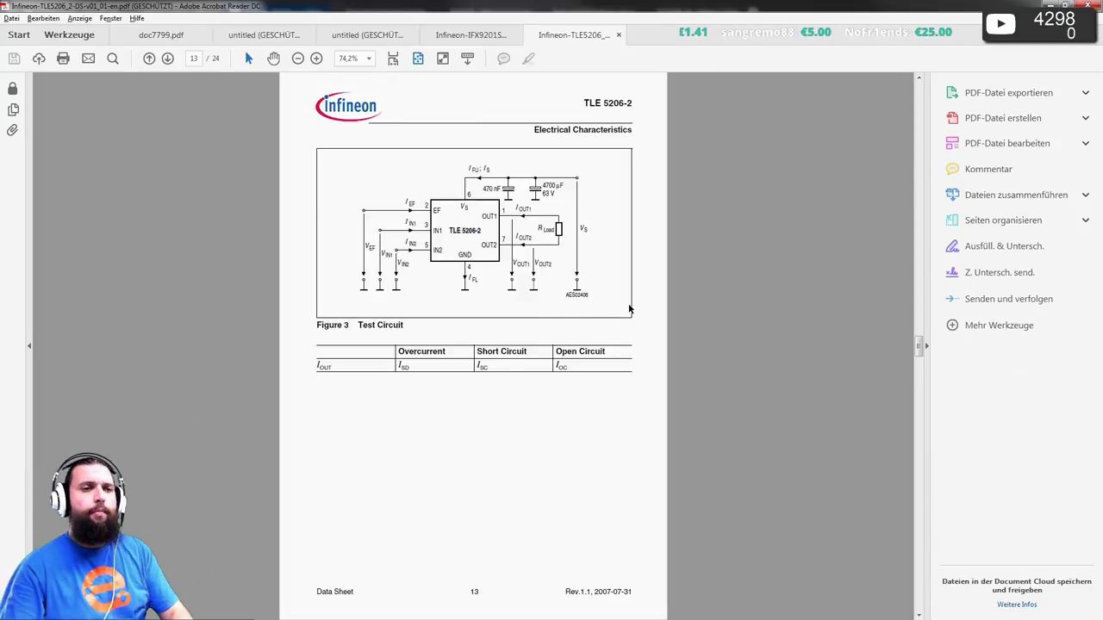
scroll(405, 259, "up", 12)
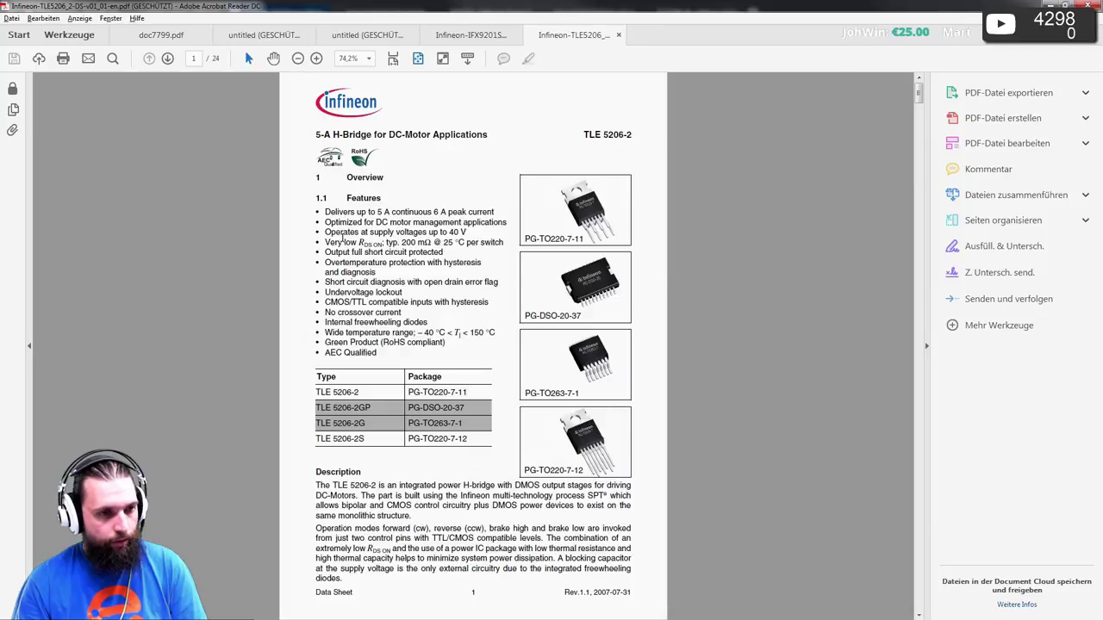
- Scroll to page 21 and select the PG-TO263-7-1 package outline name in the datasheet
scroll(349, 212, "down", 1)
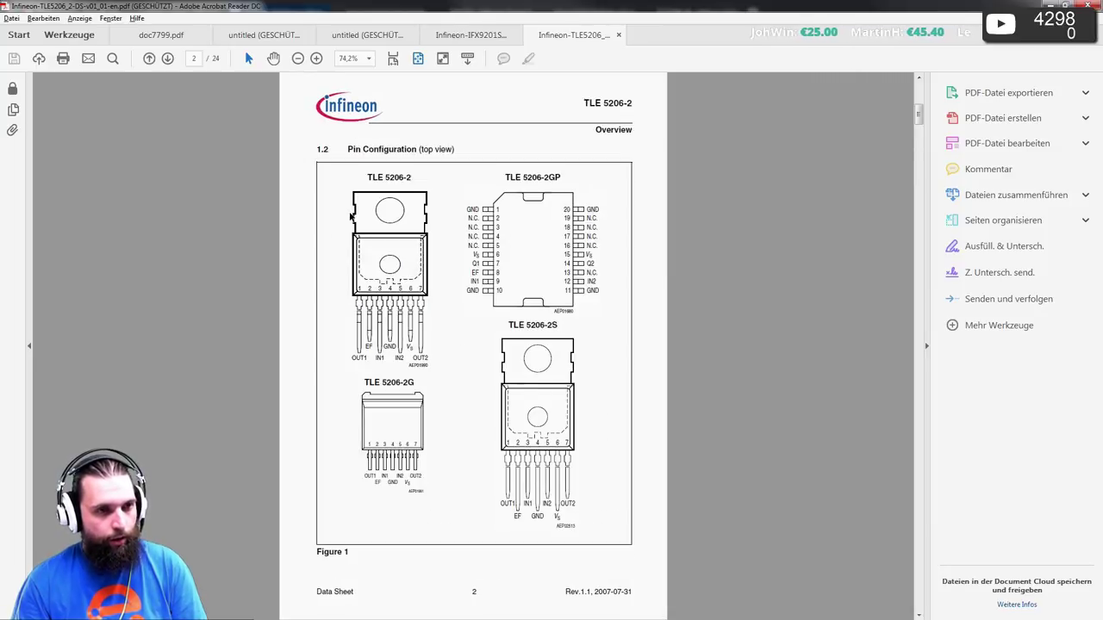
scroll(350, 216, "down", 20)
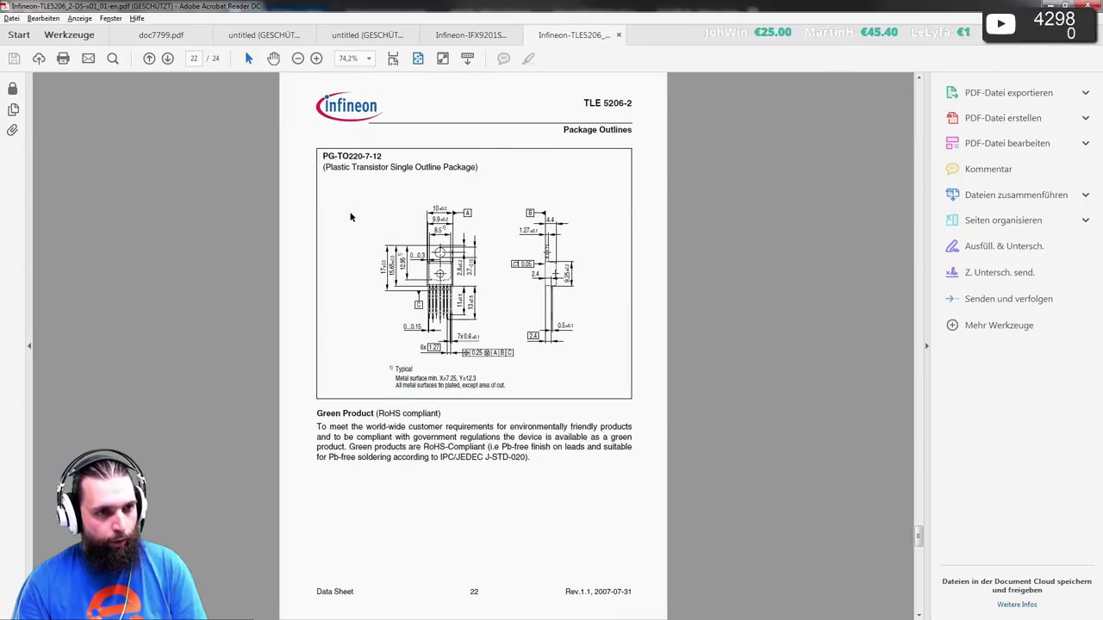
scroll(349, 216, "down", 2)
scroll(350, 216, "up", 6)
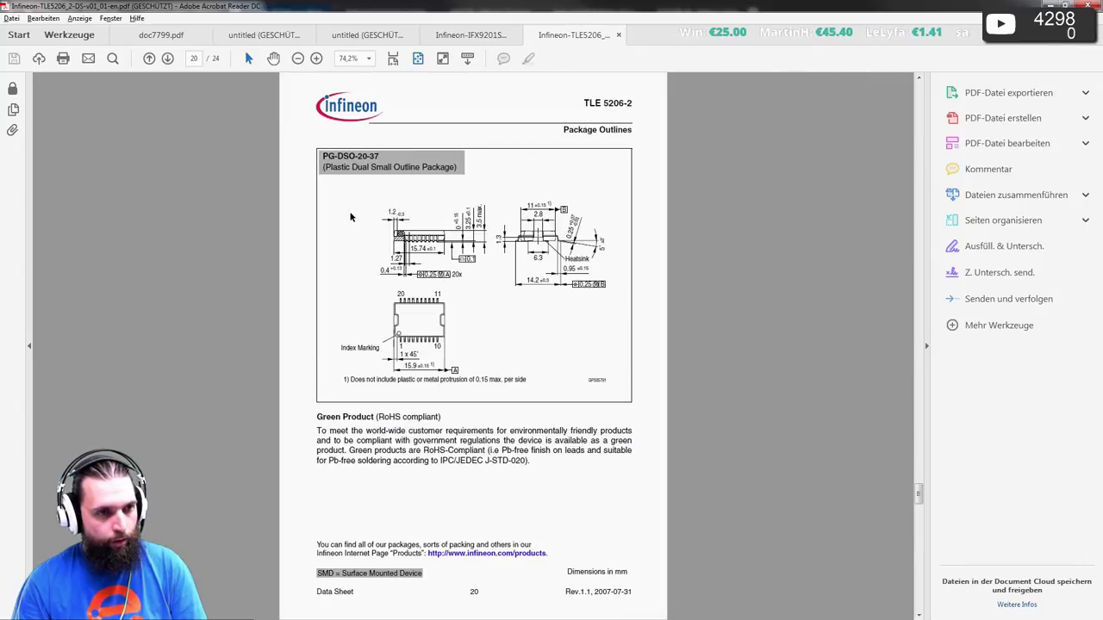
scroll(350, 214, "down", 3)
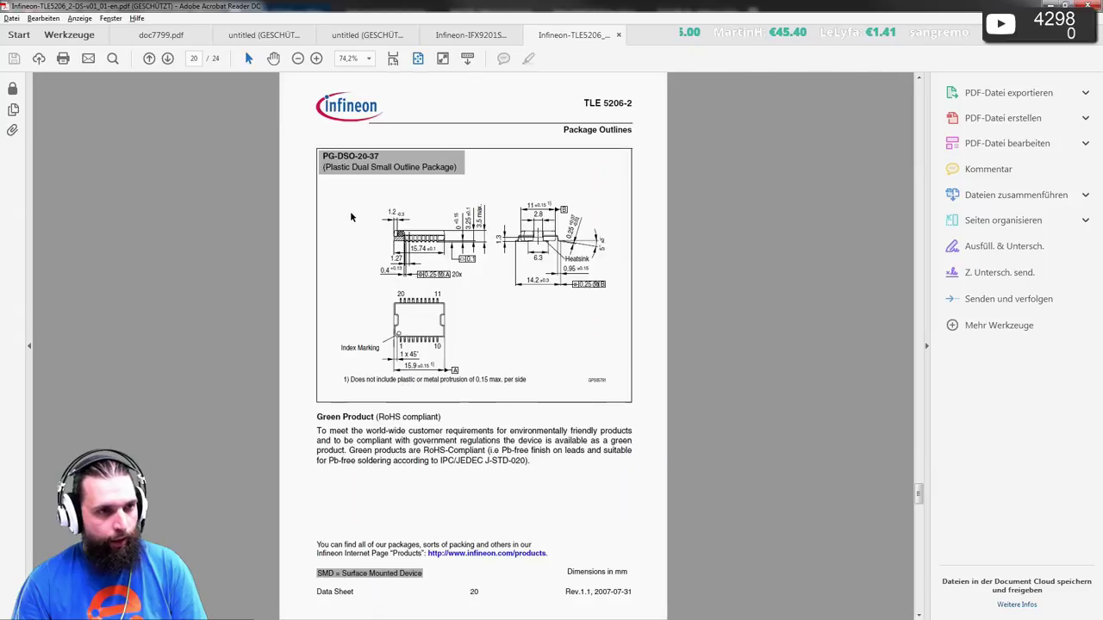
scroll(351, 217, "down", 1)
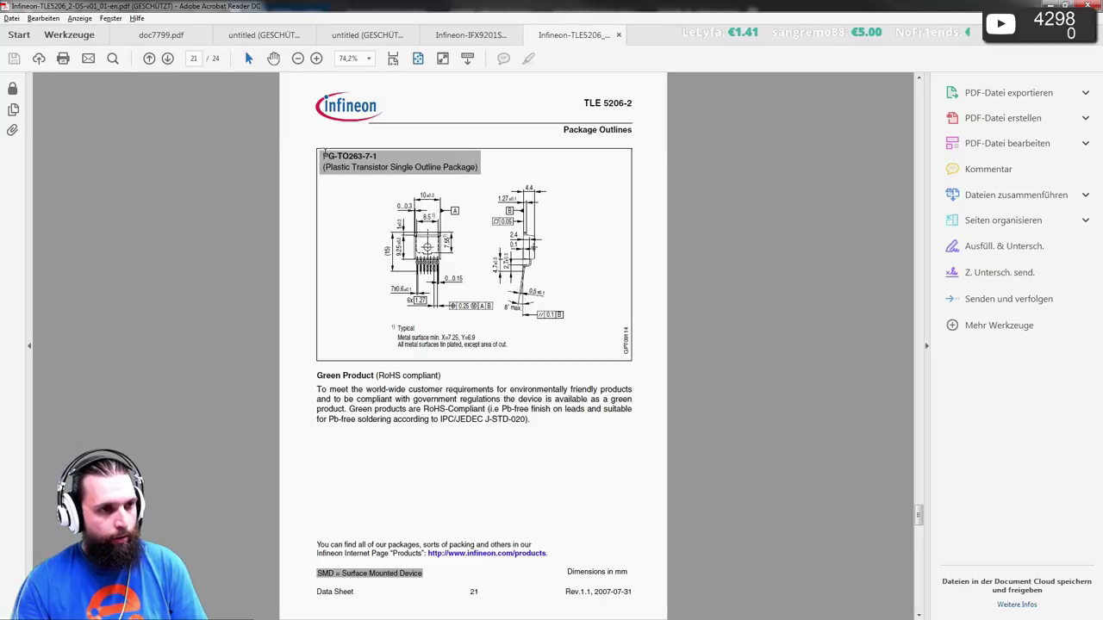
left_click_drag(324, 154, 380, 158)
left_click(339, 156)
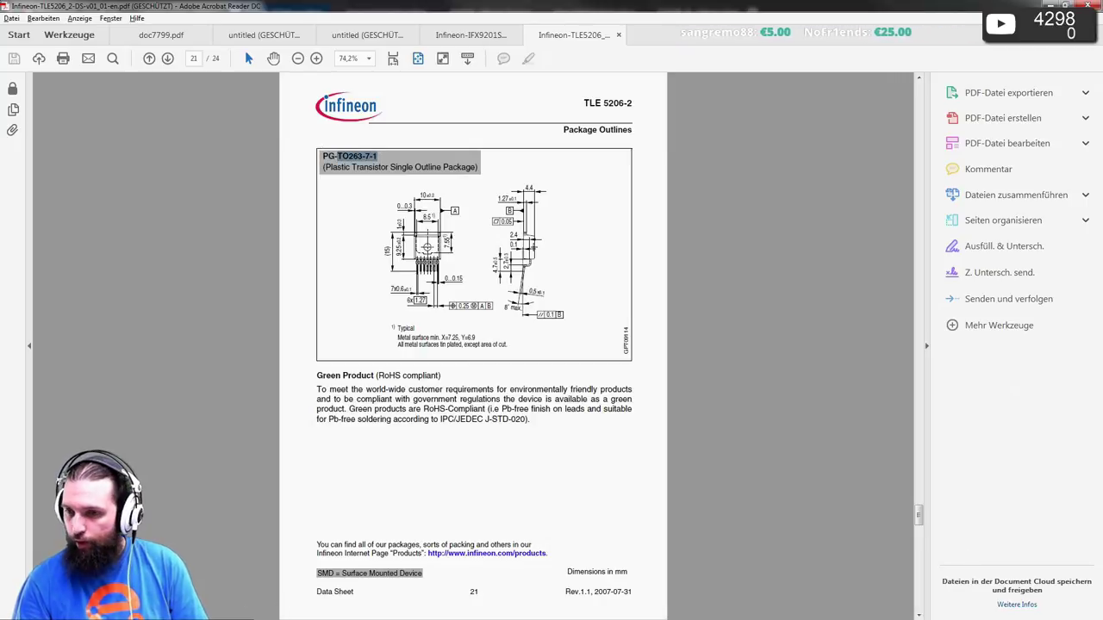
key("alt+Tab")
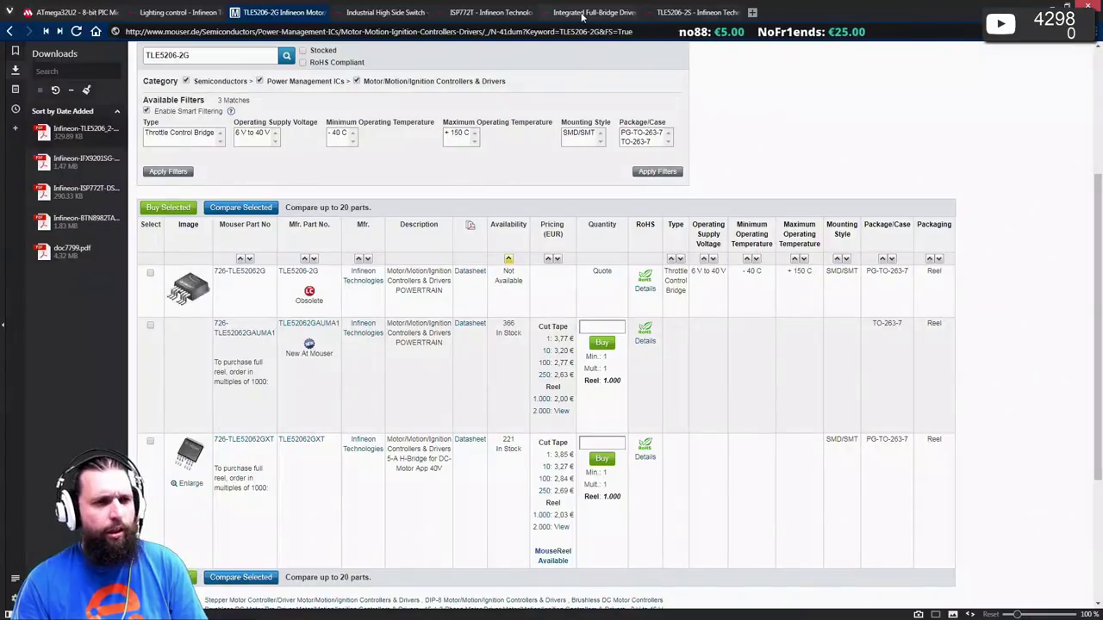
- Search the Infineon site for TO263-7-1 and look through the results
left_click(589, 12)
scroll(640, 105, "up", 10)
left_click(925, 77)
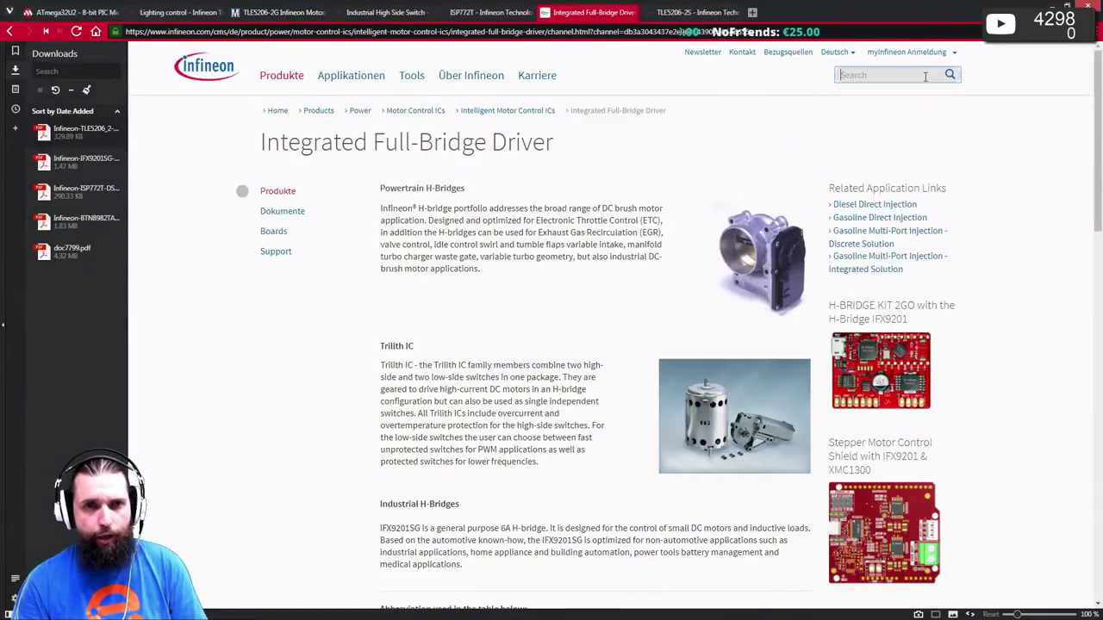
type("TO263-7-1")
left_click(951, 75)
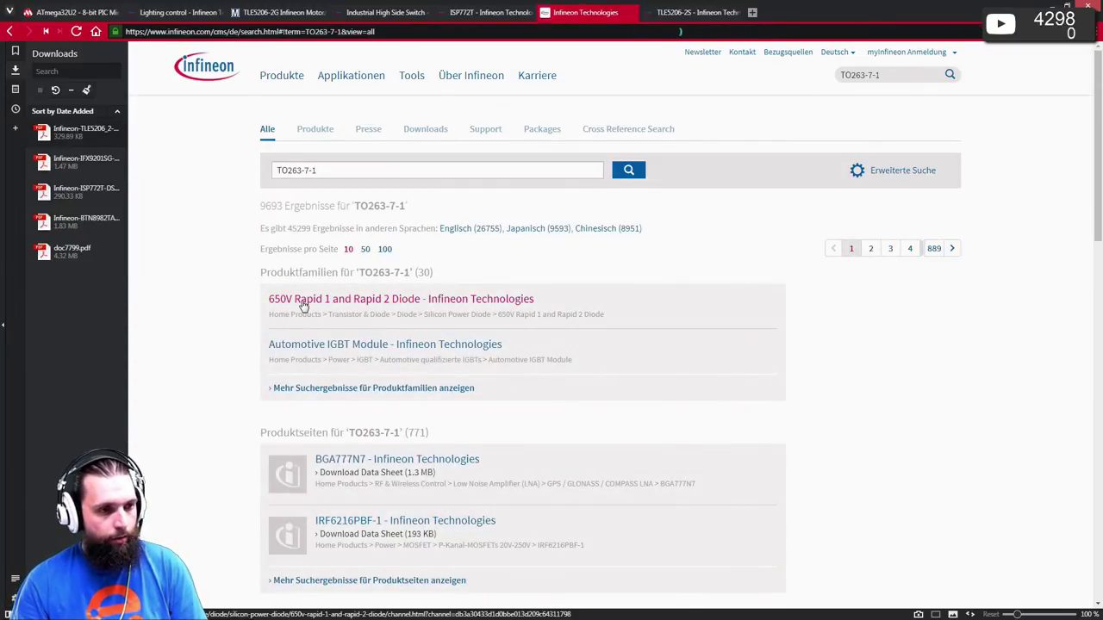
scroll(267, 296, "down", 2)
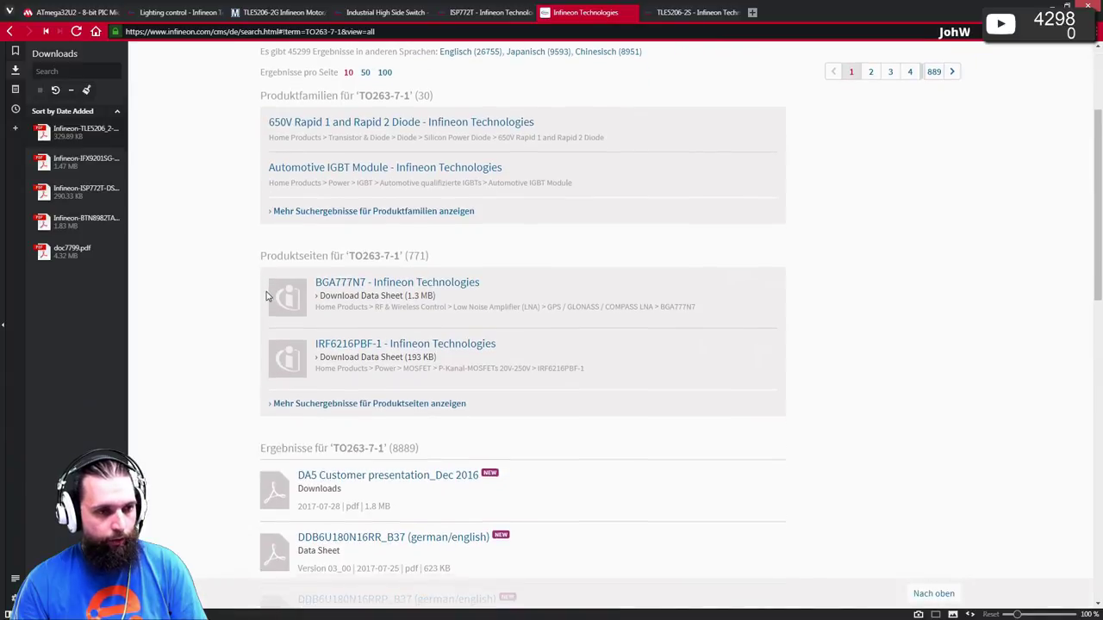
scroll(266, 296, "down", 2)
scroll(256, 291, "down", 5)
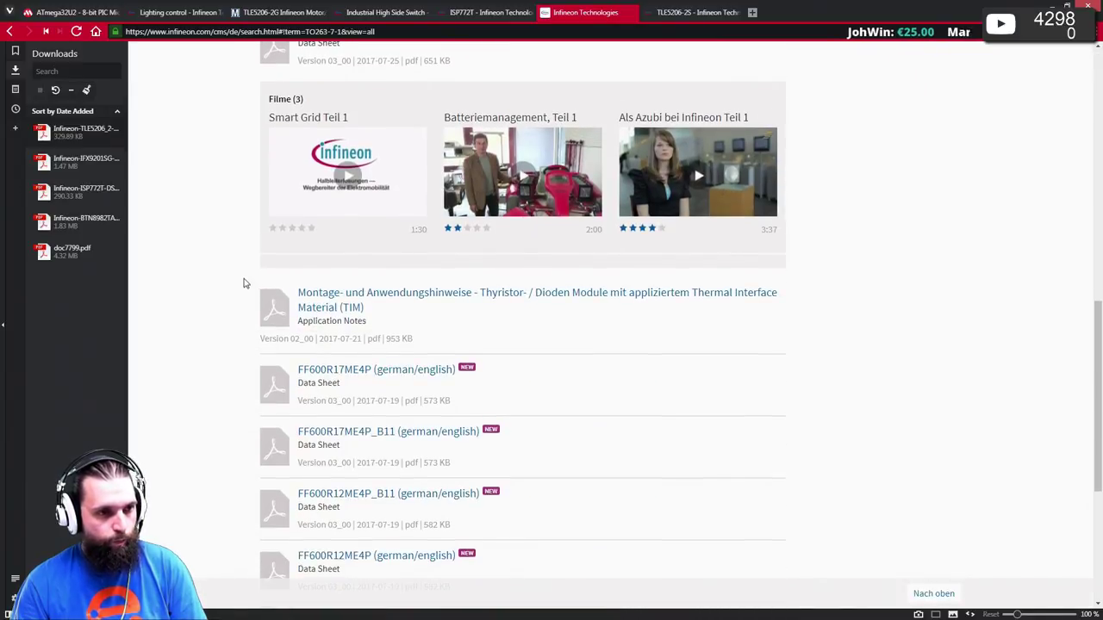
scroll(240, 281, "down", 2)
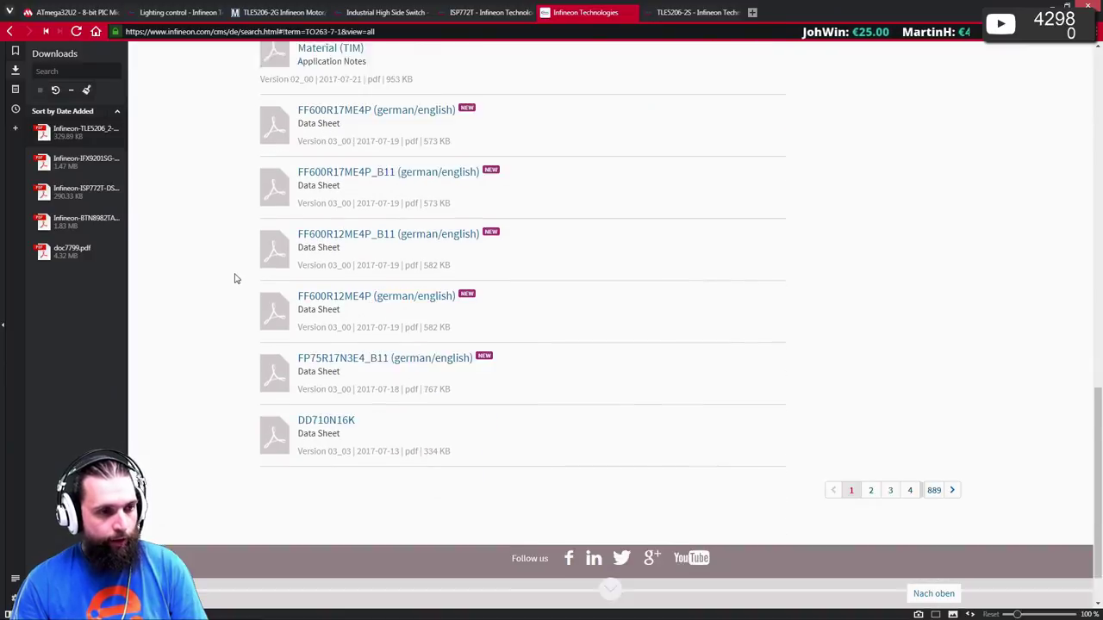
scroll(252, 293, "up", 10)
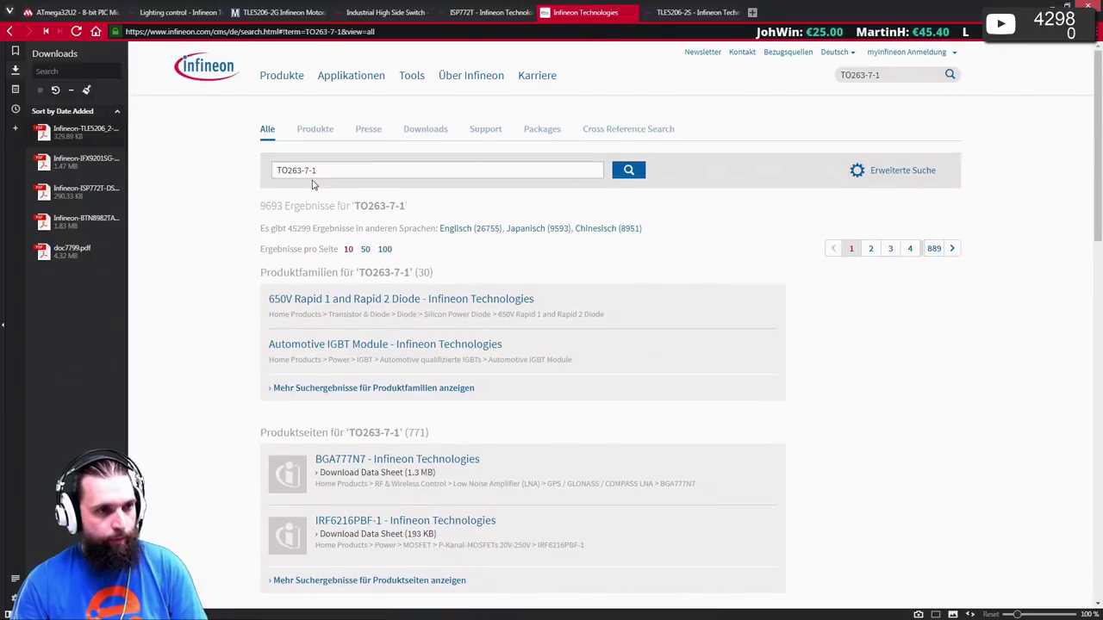
- Refine the Infineon site search to 'TO263-7-1 land pattern' and review the results
left_click(320, 173)
type("hand pattern")
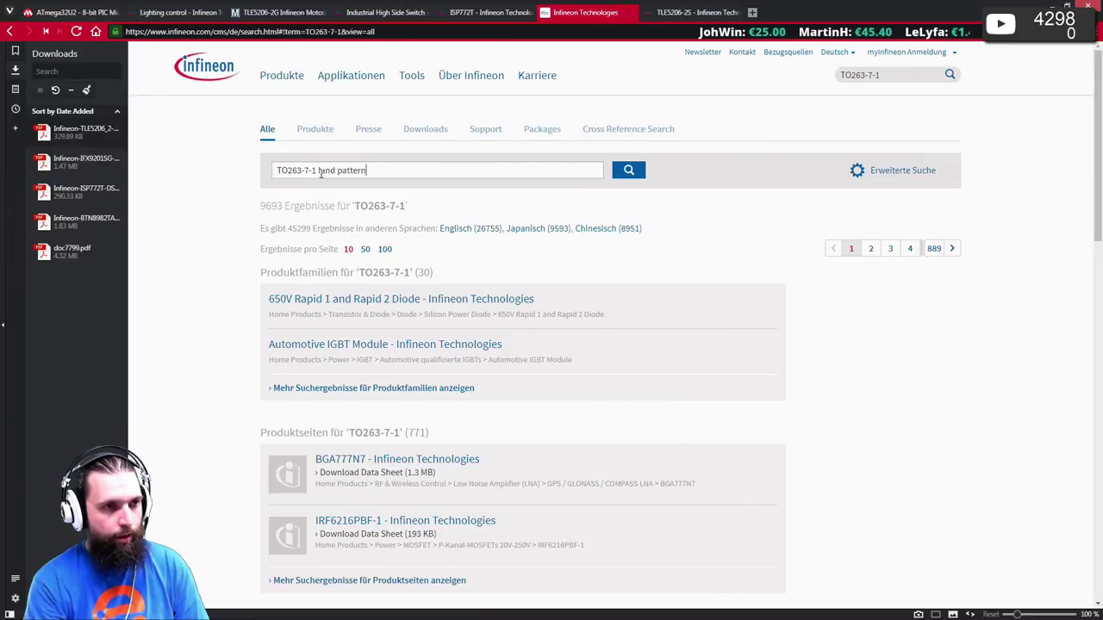
key("Return")
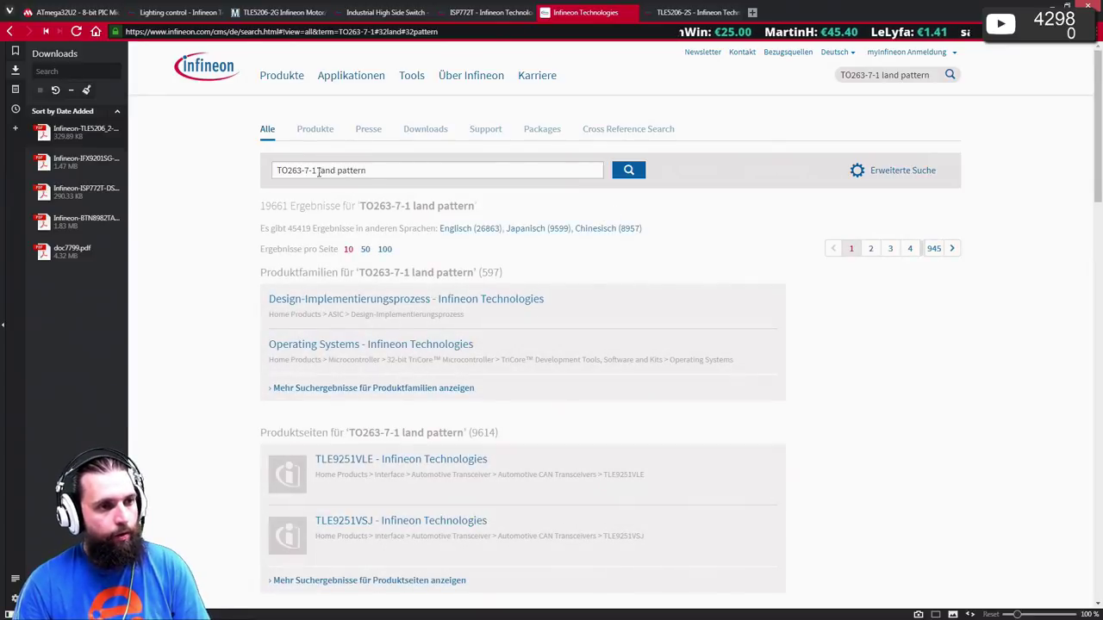
scroll(310, 267, "down", 1)
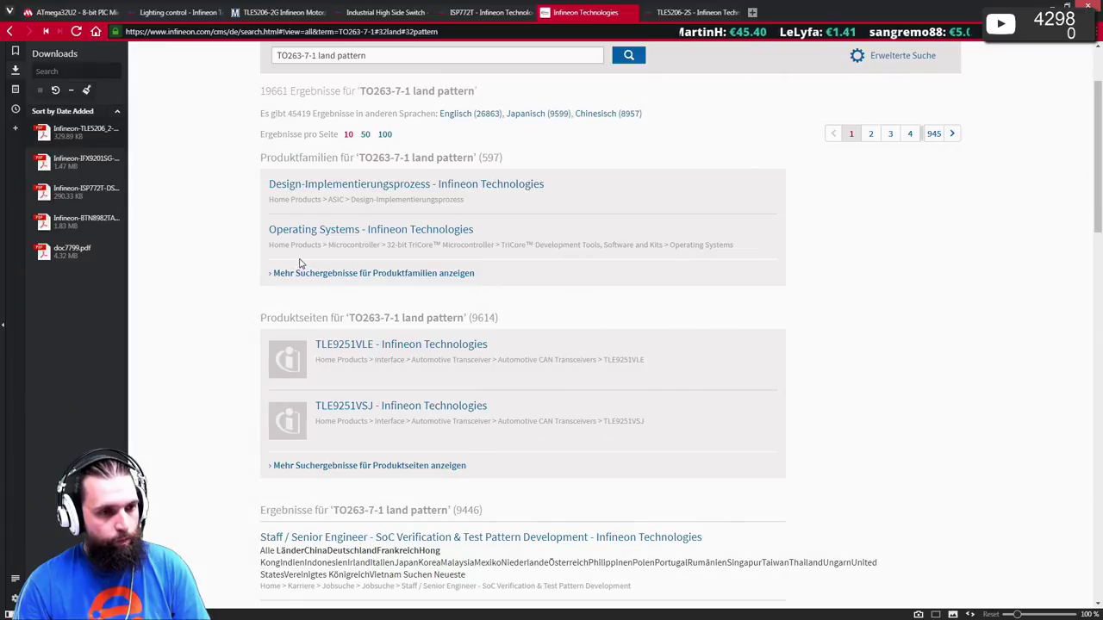
scroll(302, 264, "down", 2)
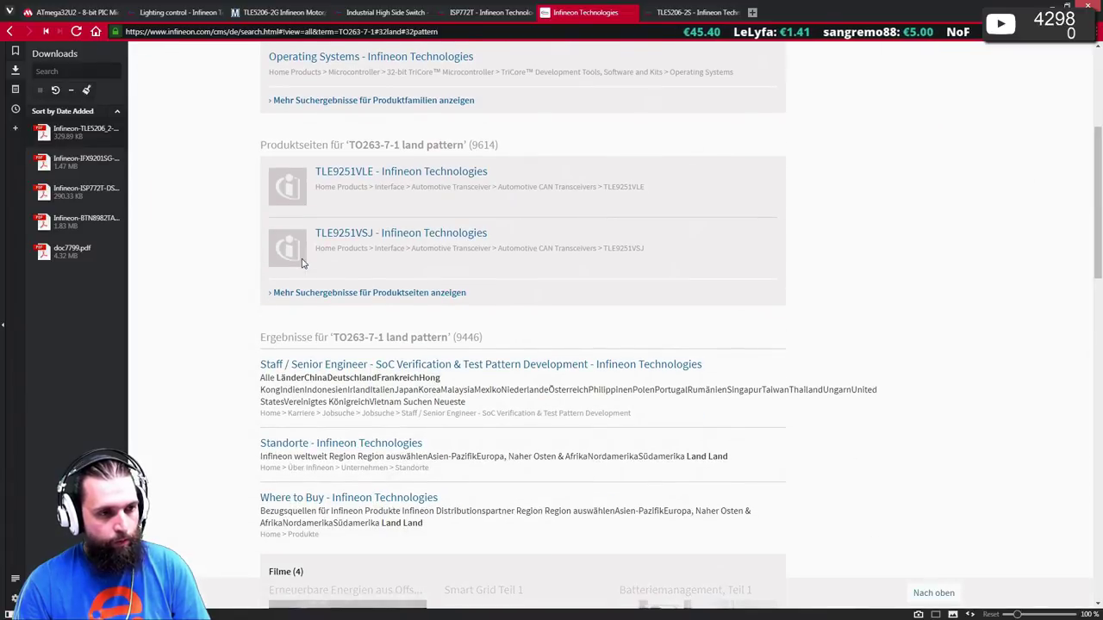
scroll(304, 258, "up", 3)
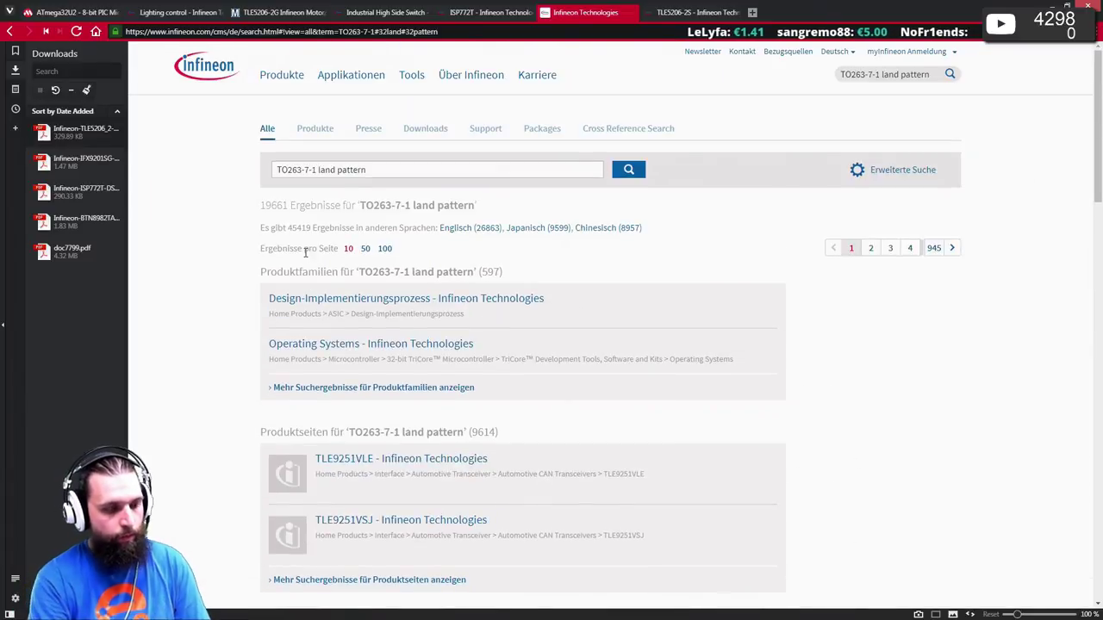
- Google 'TO263-7-1 land pattern' and open Infineon's PG-TO263-7-3 package page in a new tab
key("ctrl+l")
type("TO263-7-1 land pattern")
key("Return")
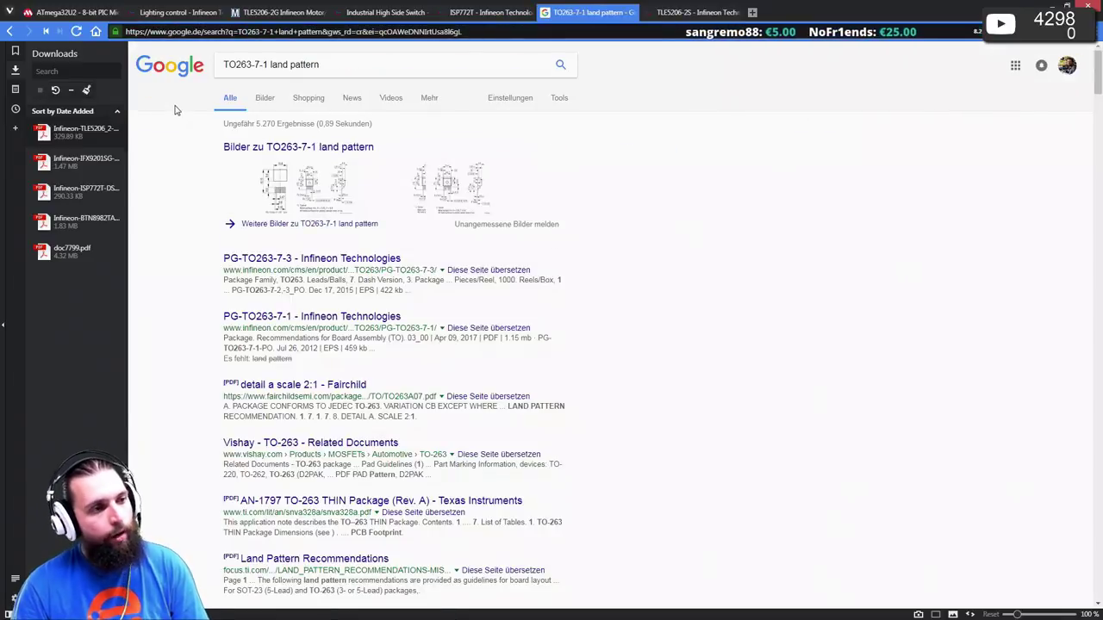
middle_click(326, 263)
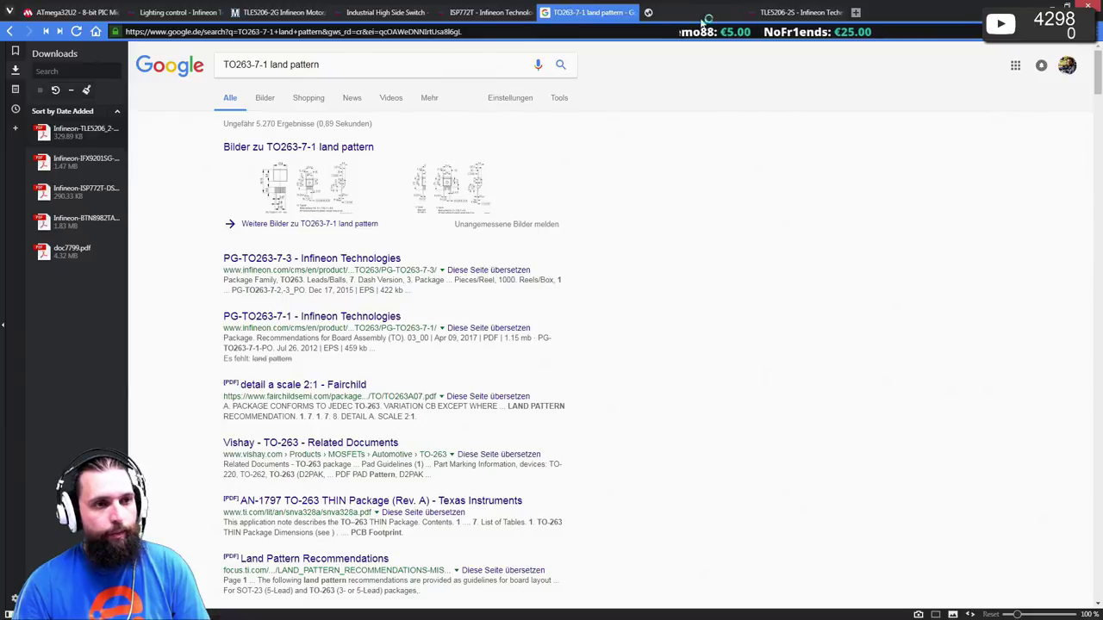
left_click(689, 13)
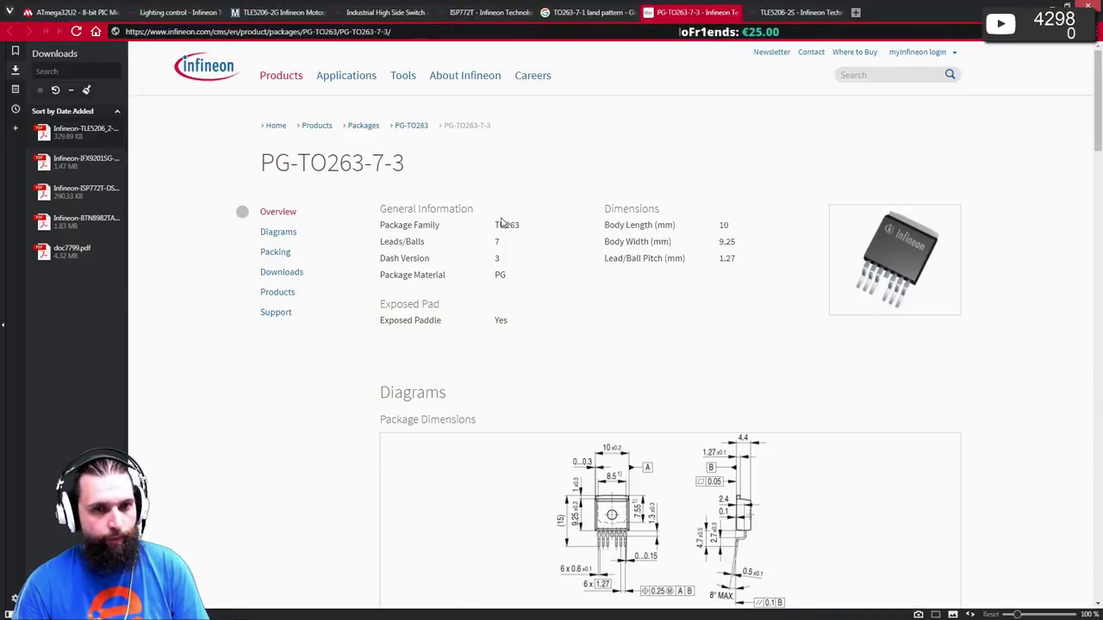
- Enlarge the PG-TO263-7-3 drawings and page to the package outline with 1.27 mm lead pitch
scroll(491, 219, "down", 5)
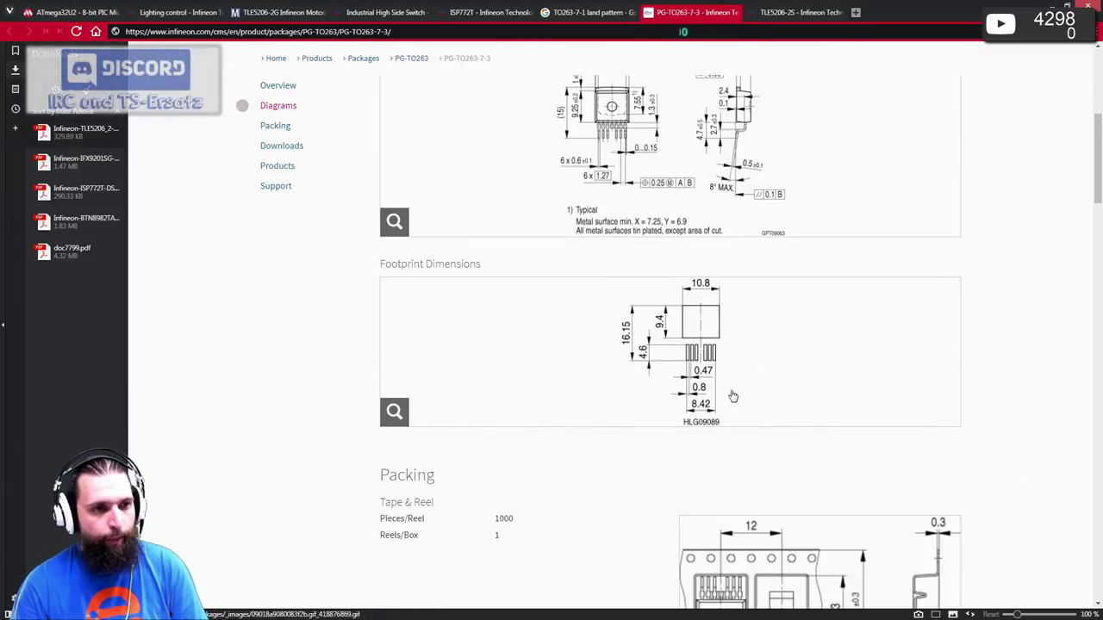
scroll(723, 389, "down", 2)
scroll(720, 387, "up", 2)
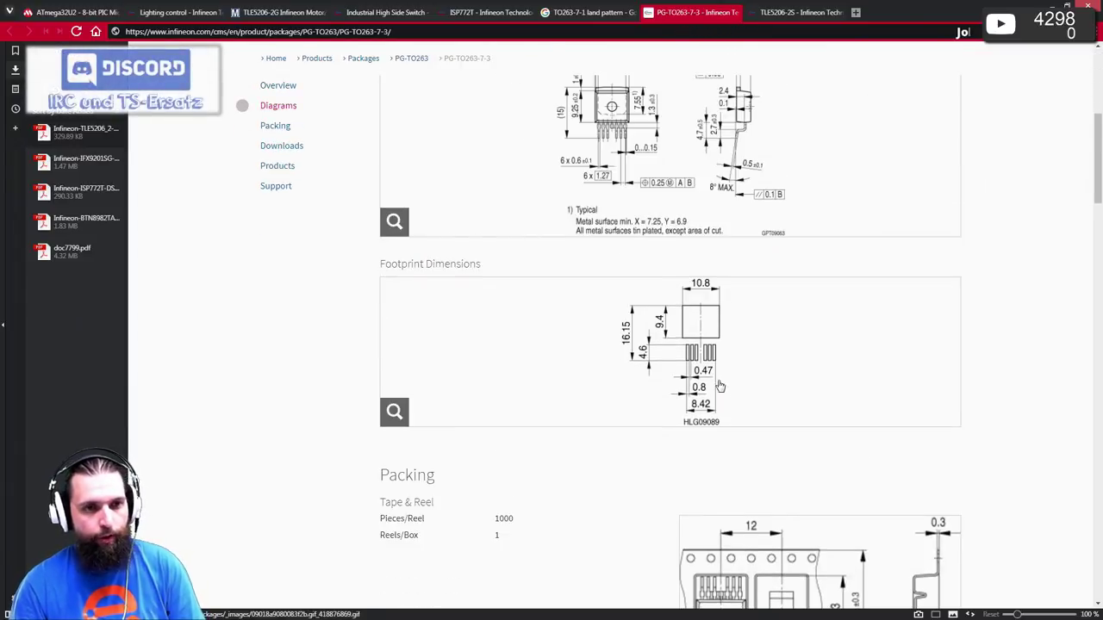
left_click(689, 336)
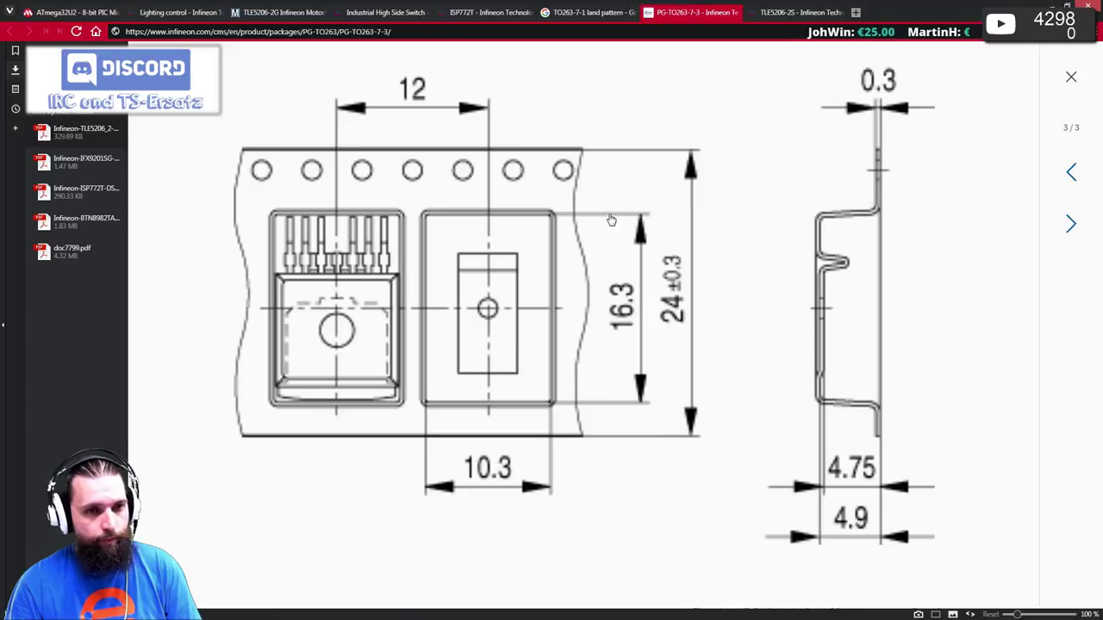
left_click(1073, 173)
left_click(1073, 173)
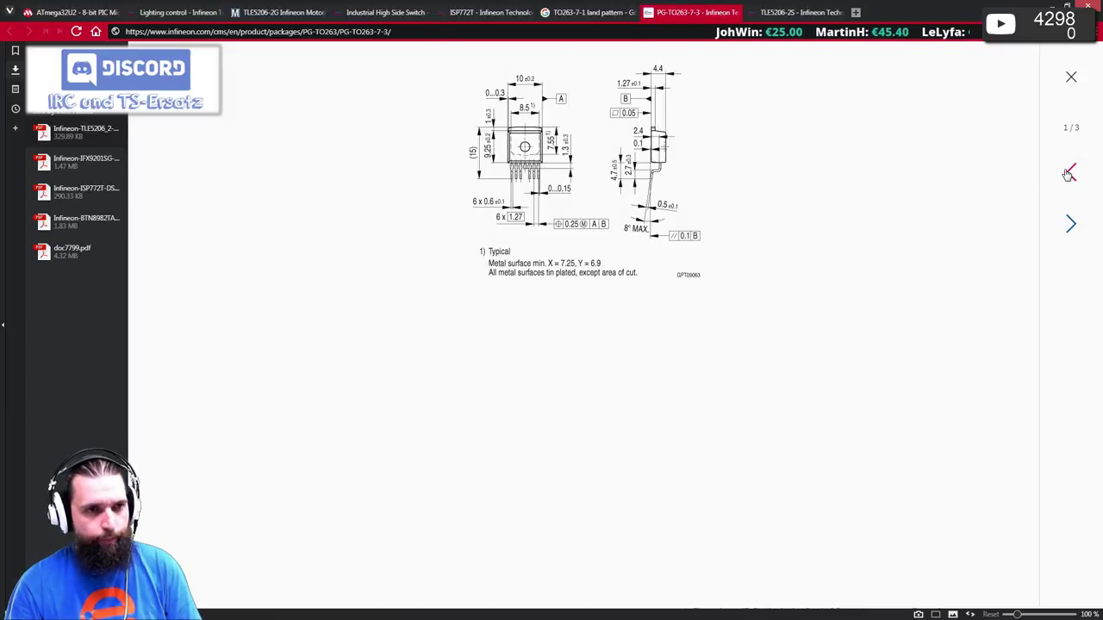
left_click(1068, 223)
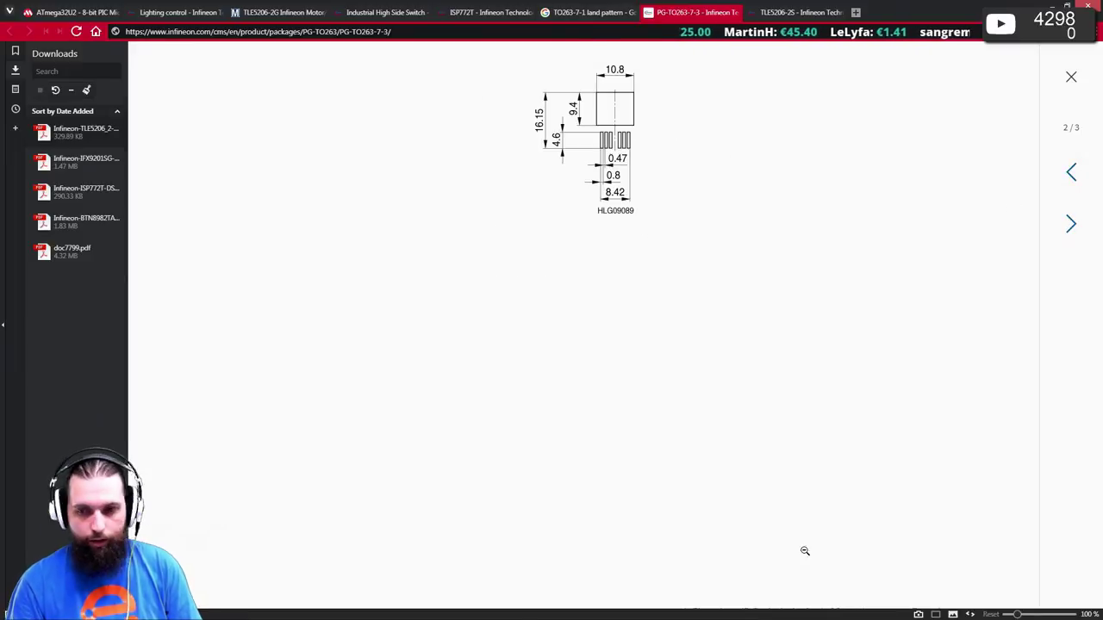
- Compare against the whole-page datasheet, then return to the 10.8 × 16.15 mm HLG09089 footprint drawing
key("alt+Tab")
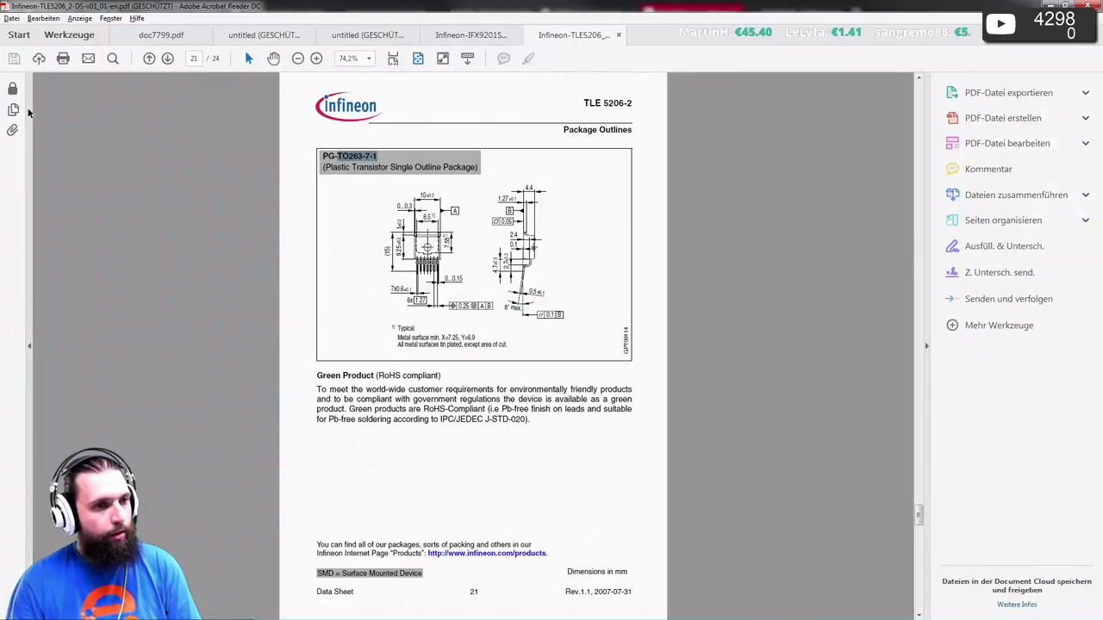
scroll(471, 299, "up", 3, "ctrl")
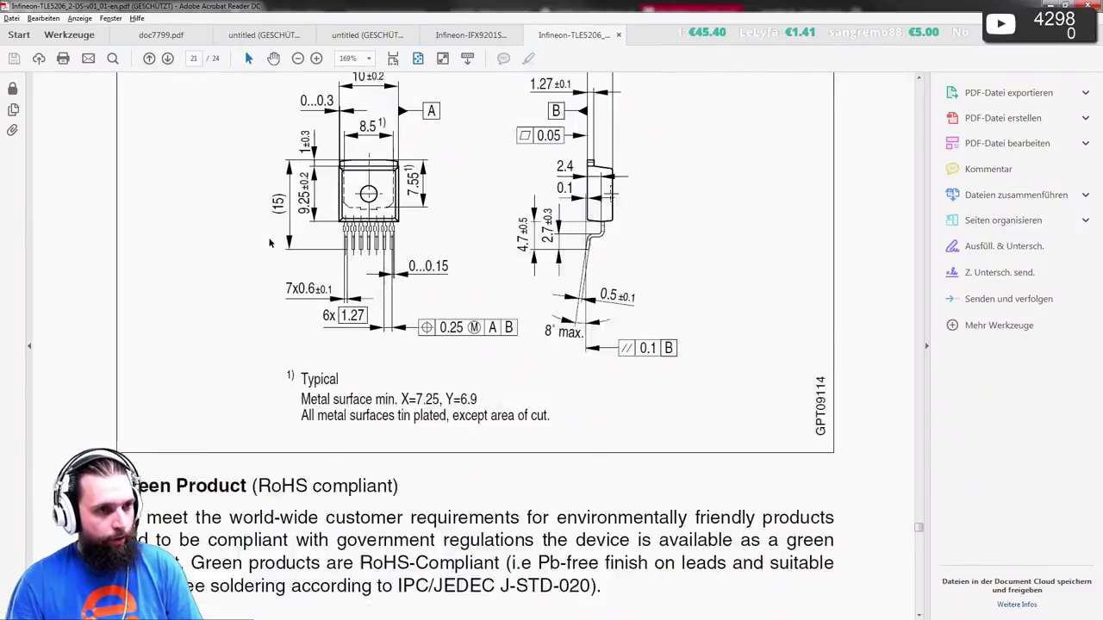
key("ctrl+0")
scroll(415, 136, "up", 20)
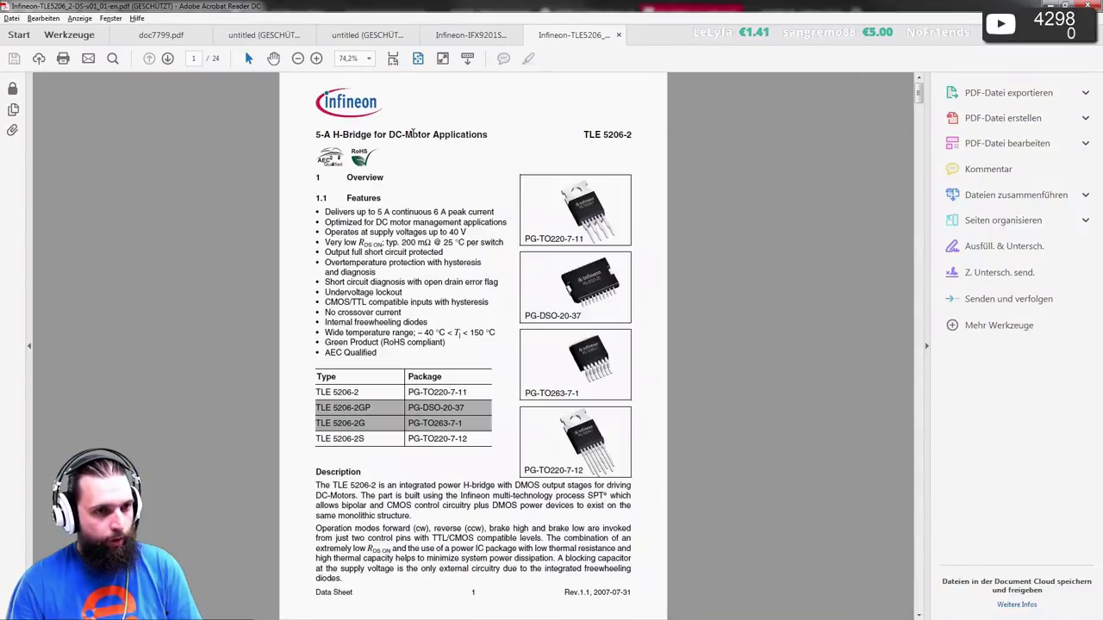
scroll(414, 133, "down", 1)
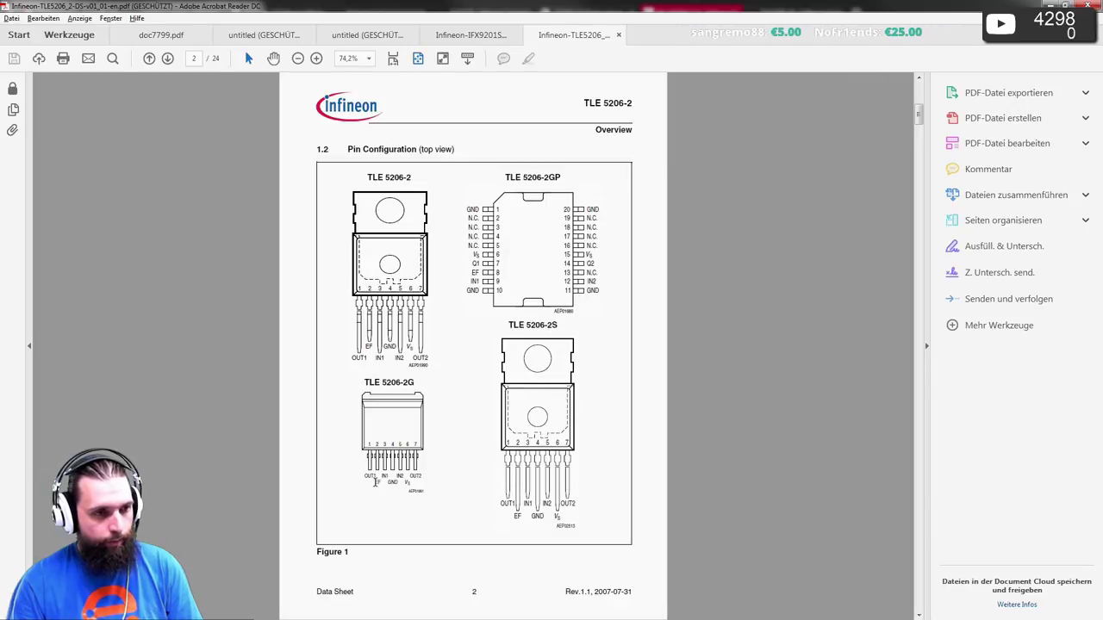
scroll(364, 481, "up", 6, "ctrl")
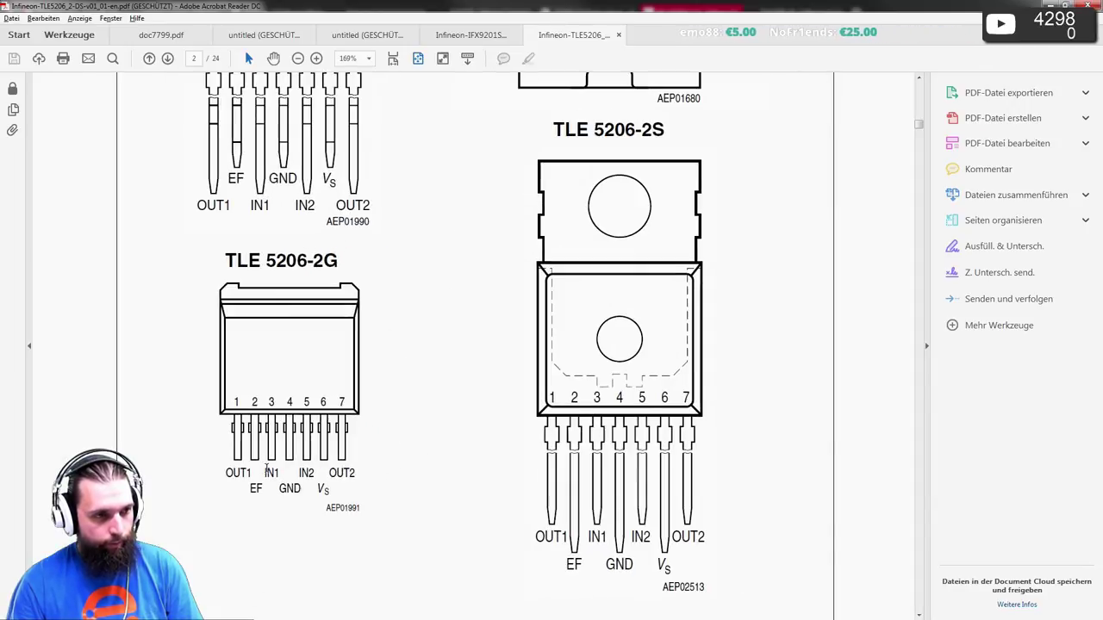
scroll(267, 469, "up", 3, "ctrl")
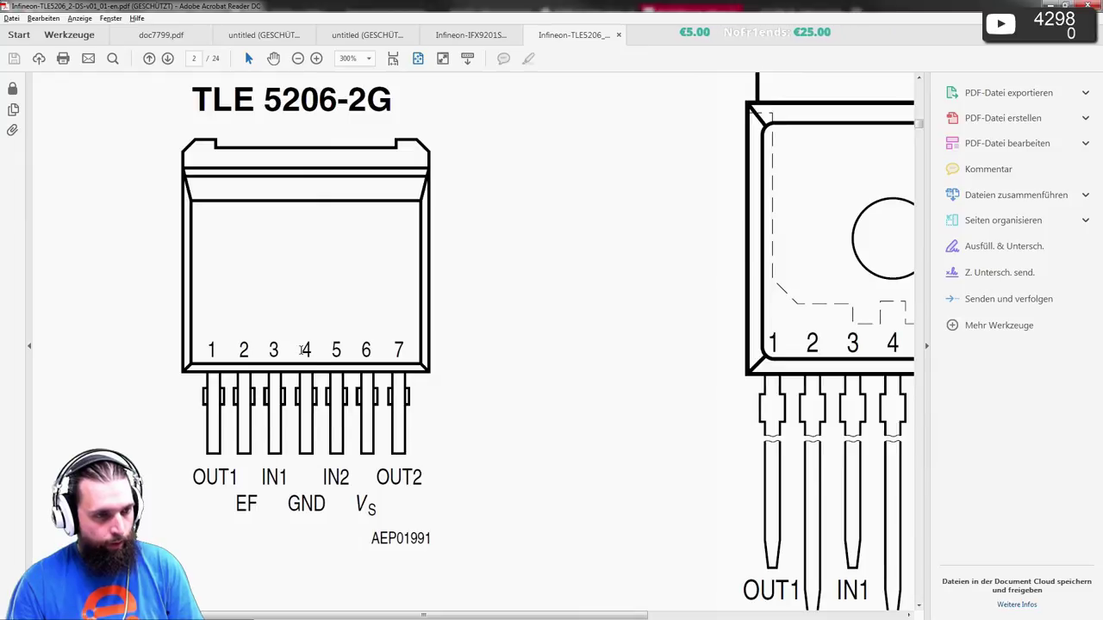
key("alt+Tab")
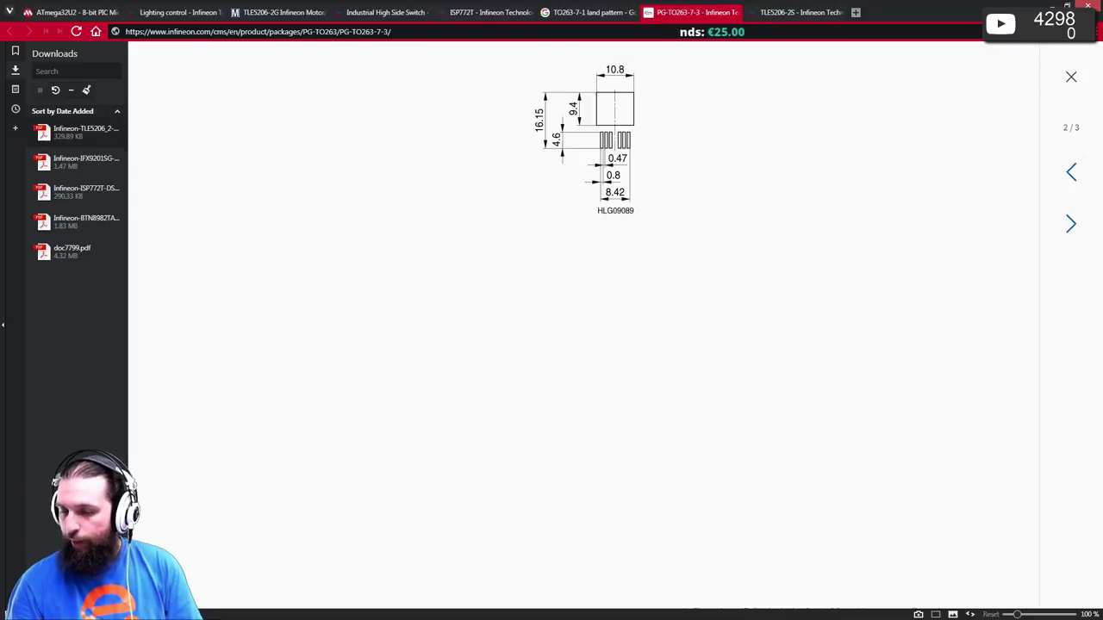
- Glance at the fishfeeder schematic, then return to the TLE 5206-2G pinout on datasheet page 2
key("alt+Tab")
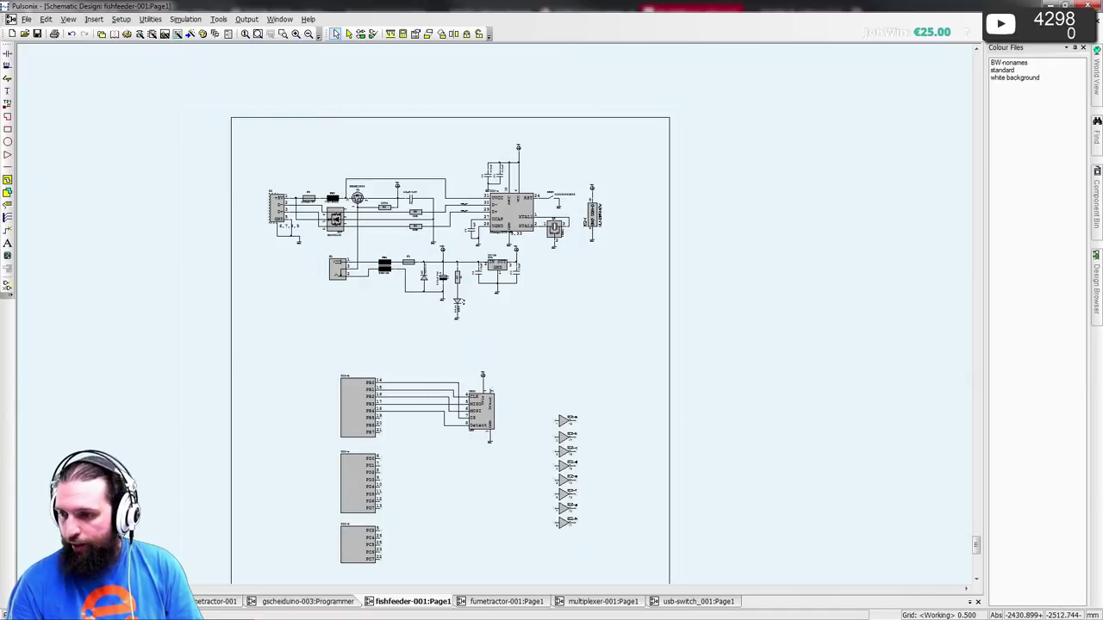
key("alt+Tab")
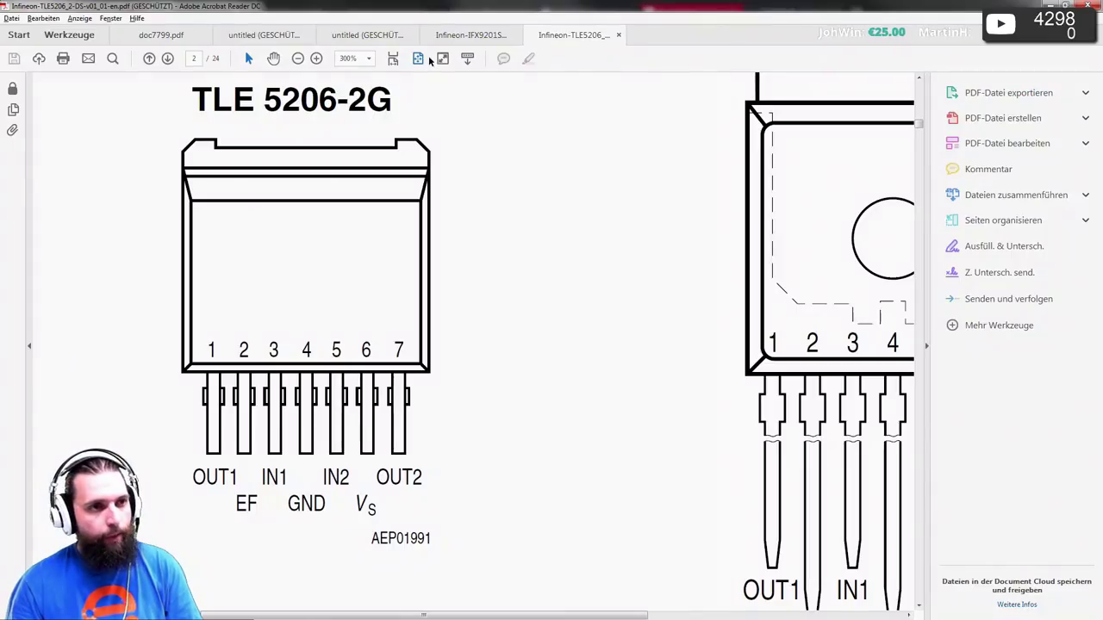
- Fit whole pages and scroll the TLE 5206-2 datasheet to page 15, then back to Operating Range
left_click(418, 58)
scroll(481, 249, "up", 1)
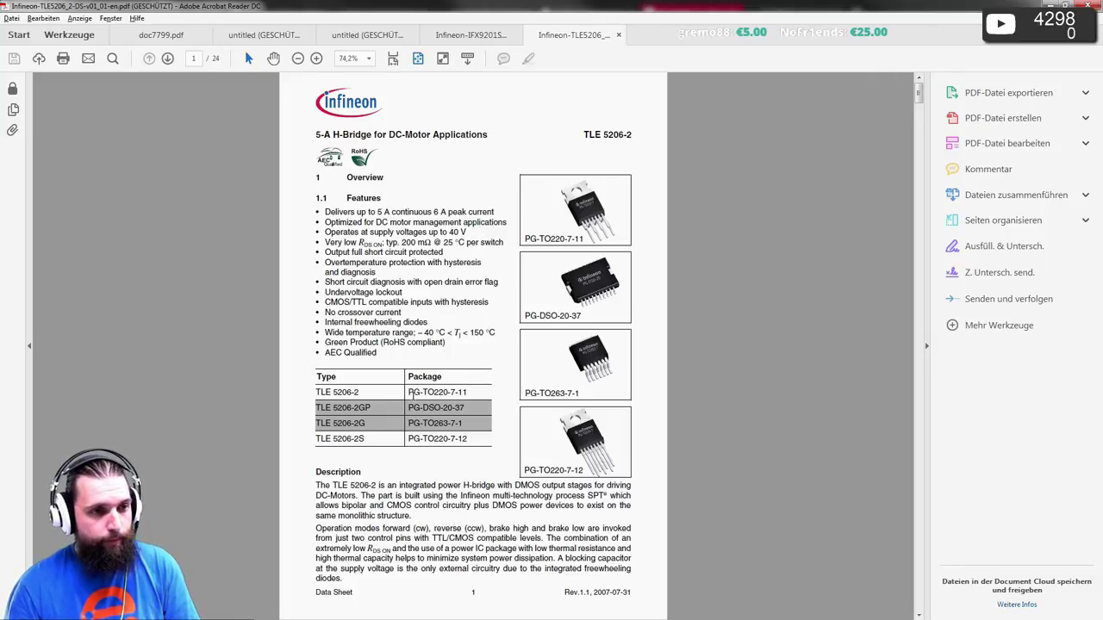
scroll(411, 394, "down", 3)
scroll(413, 394, "up", 1)
scroll(413, 395, "up", 1)
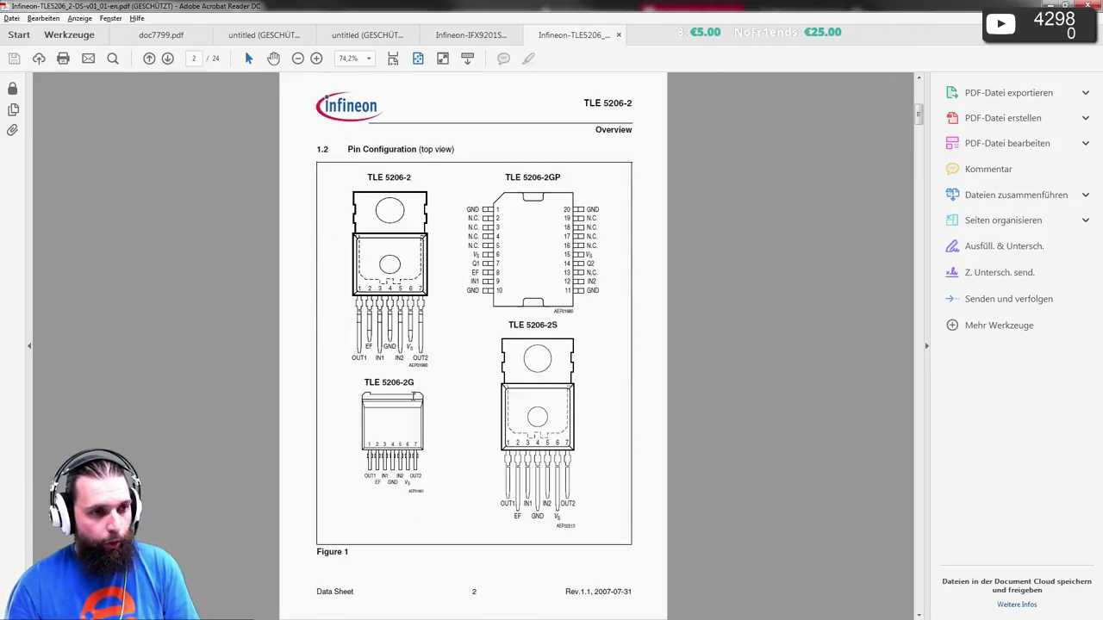
scroll(413, 394, "down", 5)
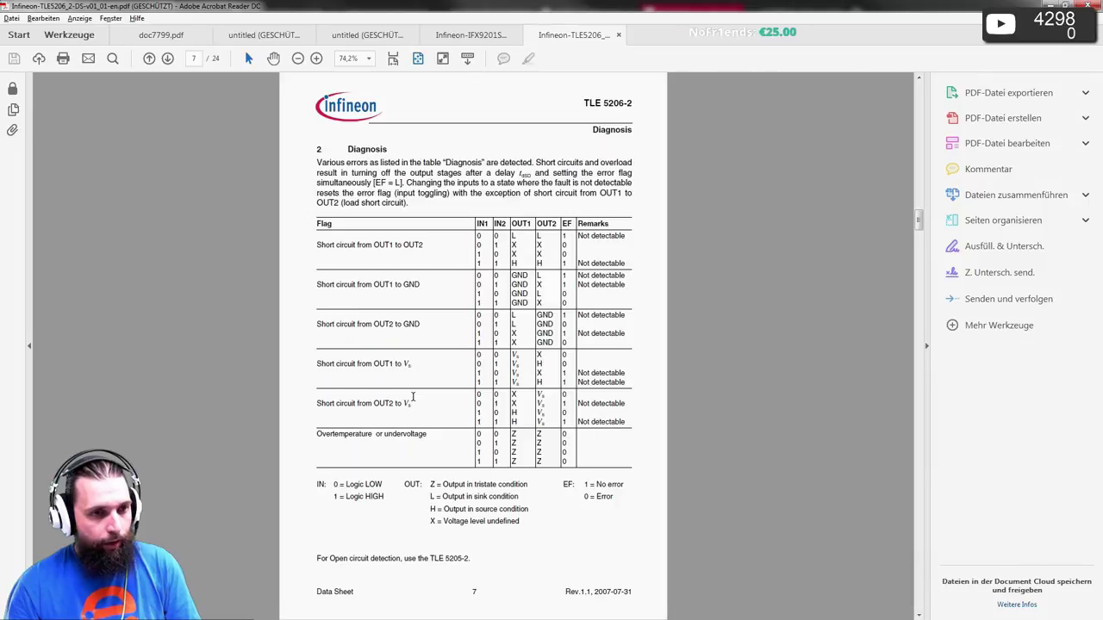
scroll(413, 397, "down", 1)
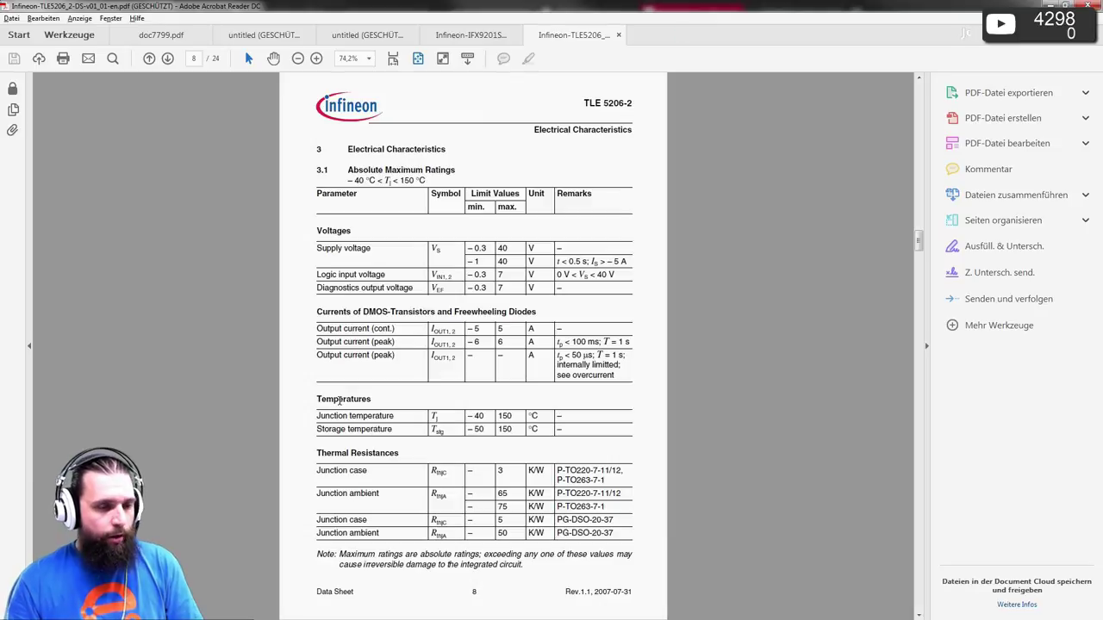
scroll(365, 395, "down", 1)
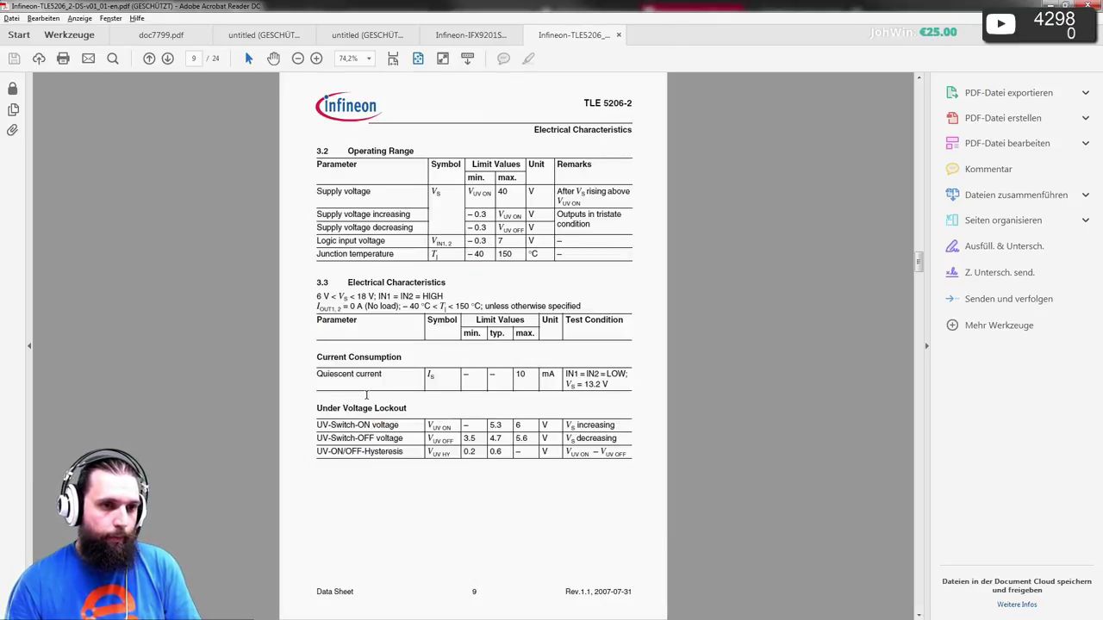
scroll(366, 395, "down", 1)
scroll(366, 395, "down", 1)
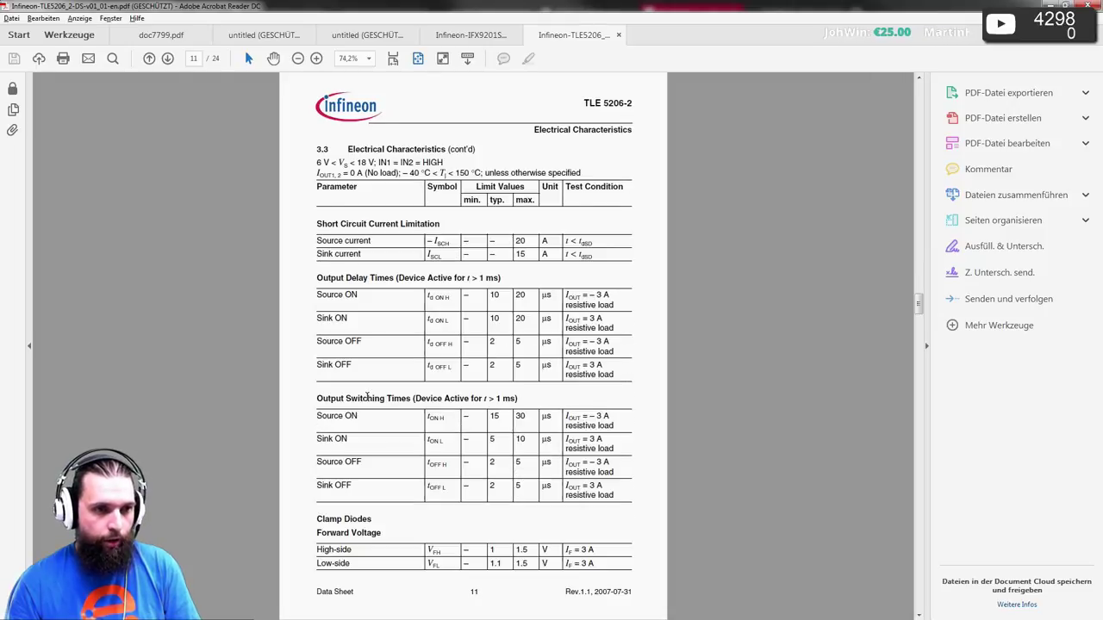
scroll(368, 396, "down", 1)
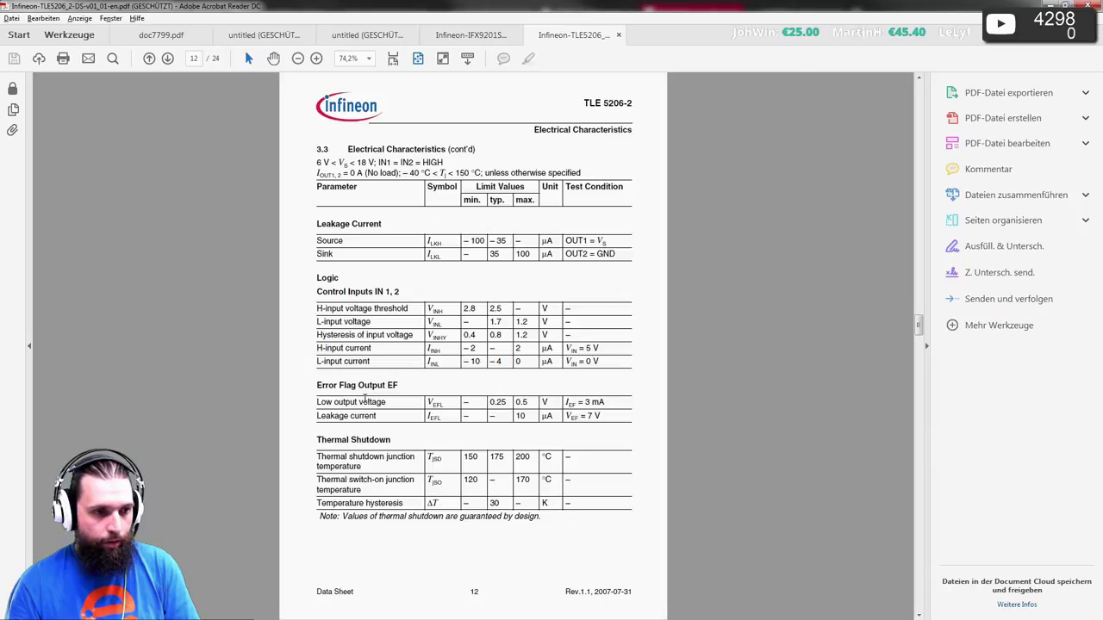
scroll(364, 398, "down", 1)
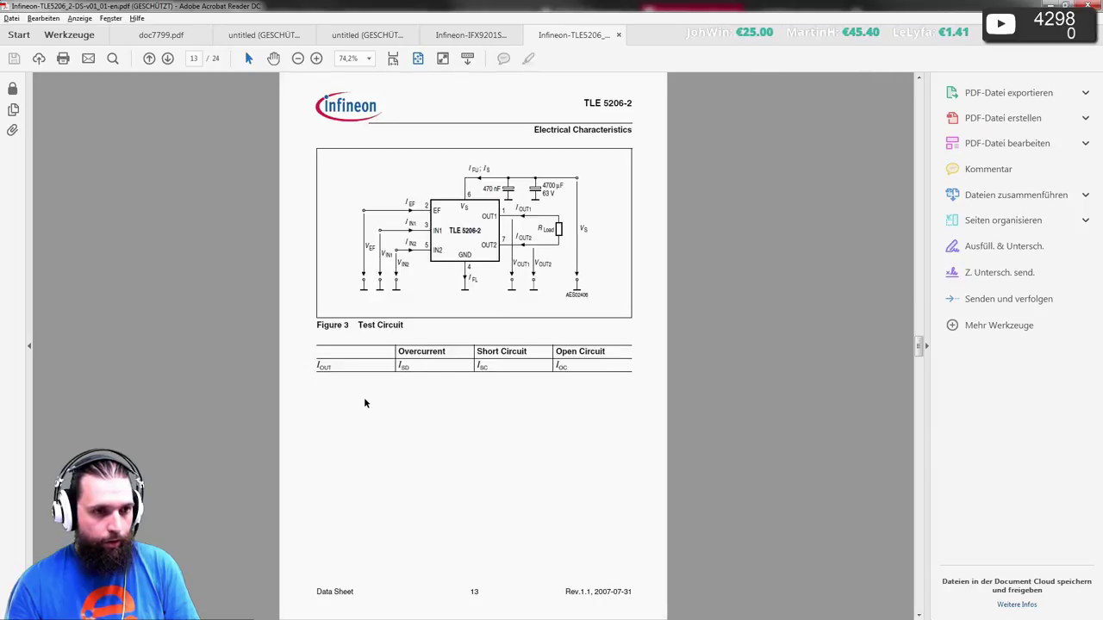
scroll(364, 397, "down", 2)
scroll(364, 397, "down", 2)
scroll(363, 397, "up", 5)
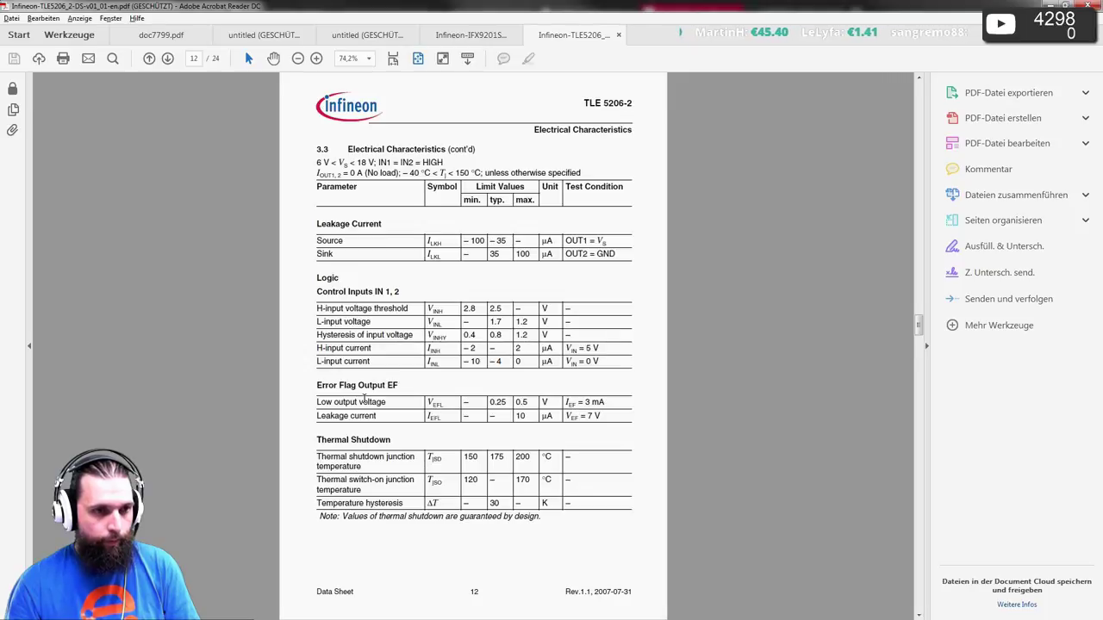
scroll(364, 398, "up", 1)
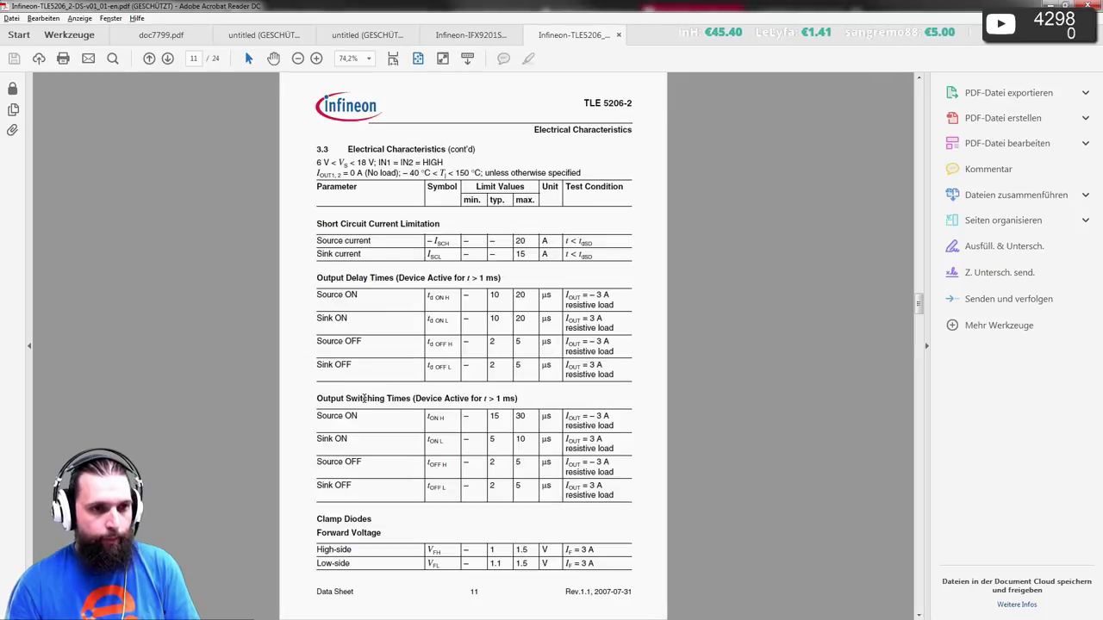
scroll(363, 398, "up", 1)
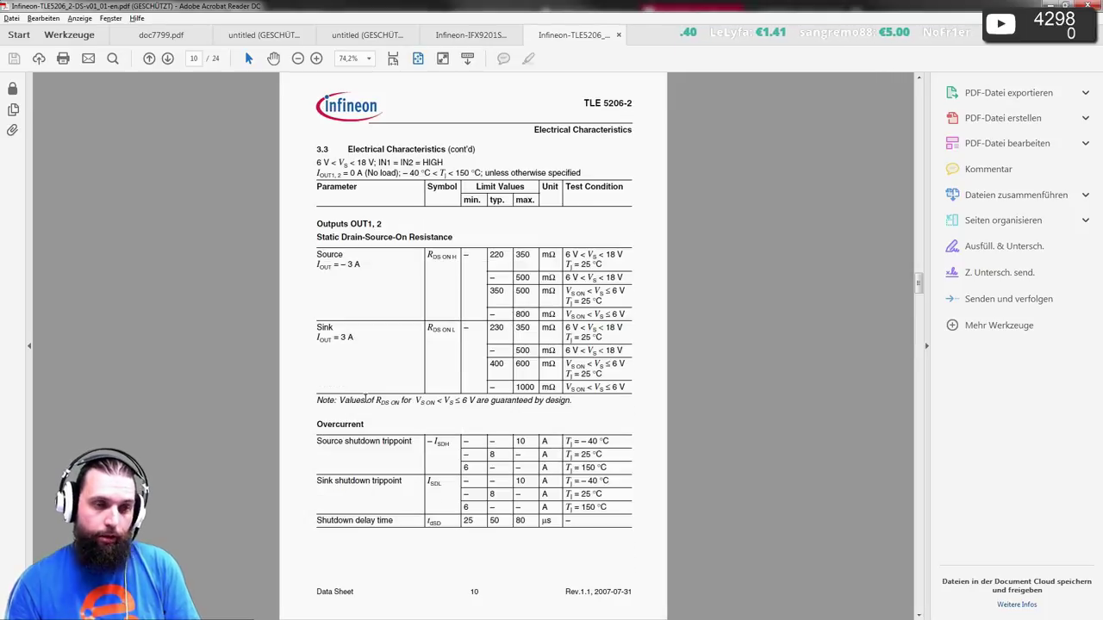
scroll(366, 398, "up", 1)
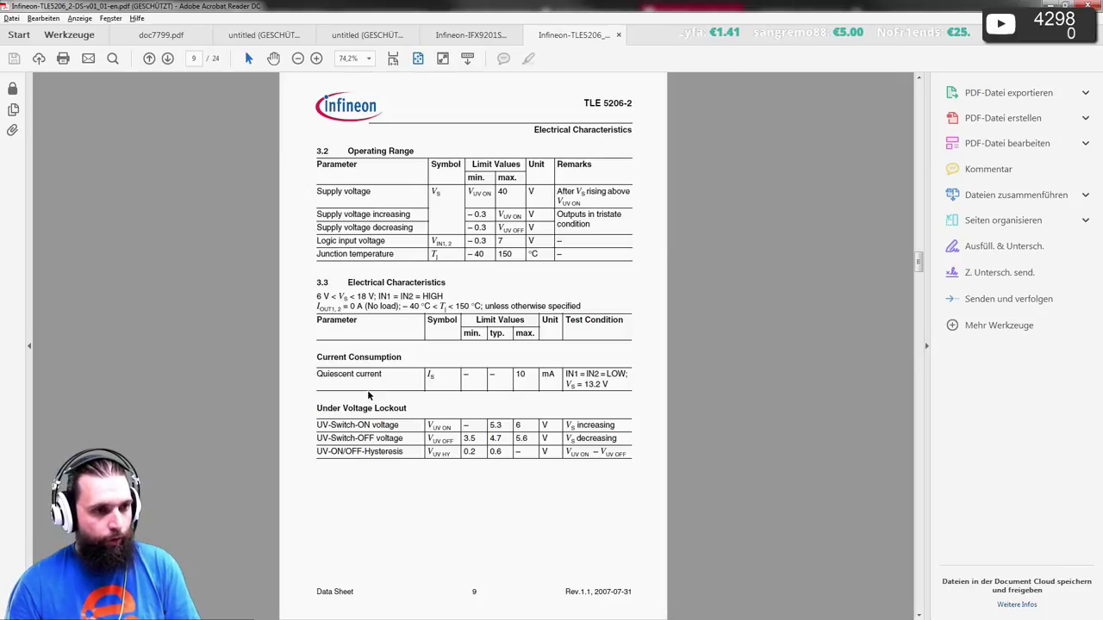
- On page 8's Thermal Resistances table, mark the 75 K/W junction-ambient value for P-TO263-7-1
scroll(367, 396, "up", 1)
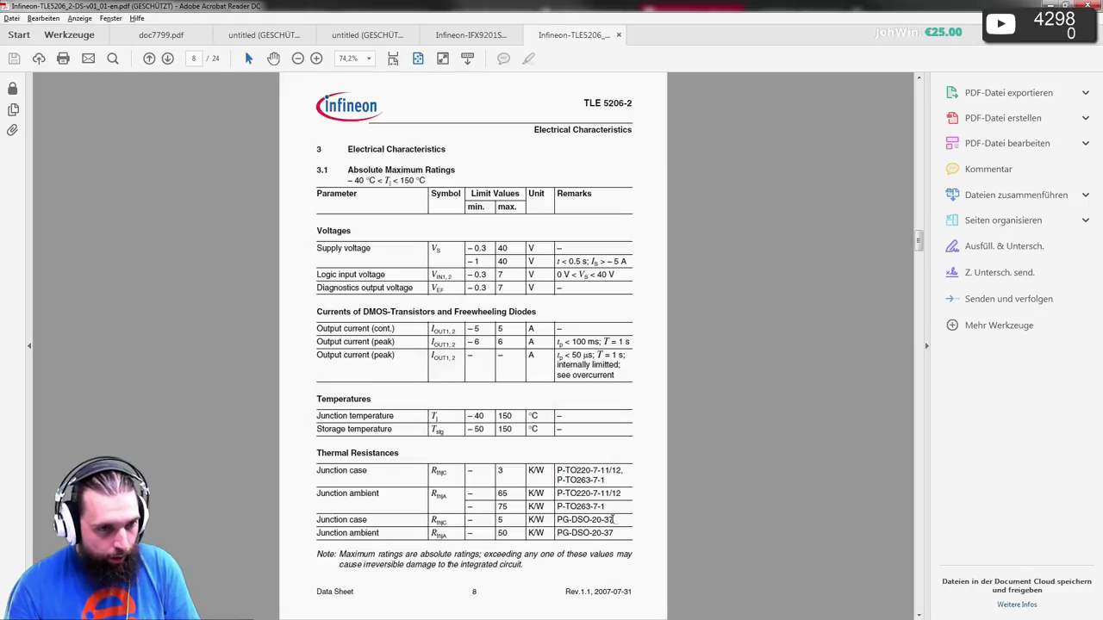
scroll(485, 441, "up", 5)
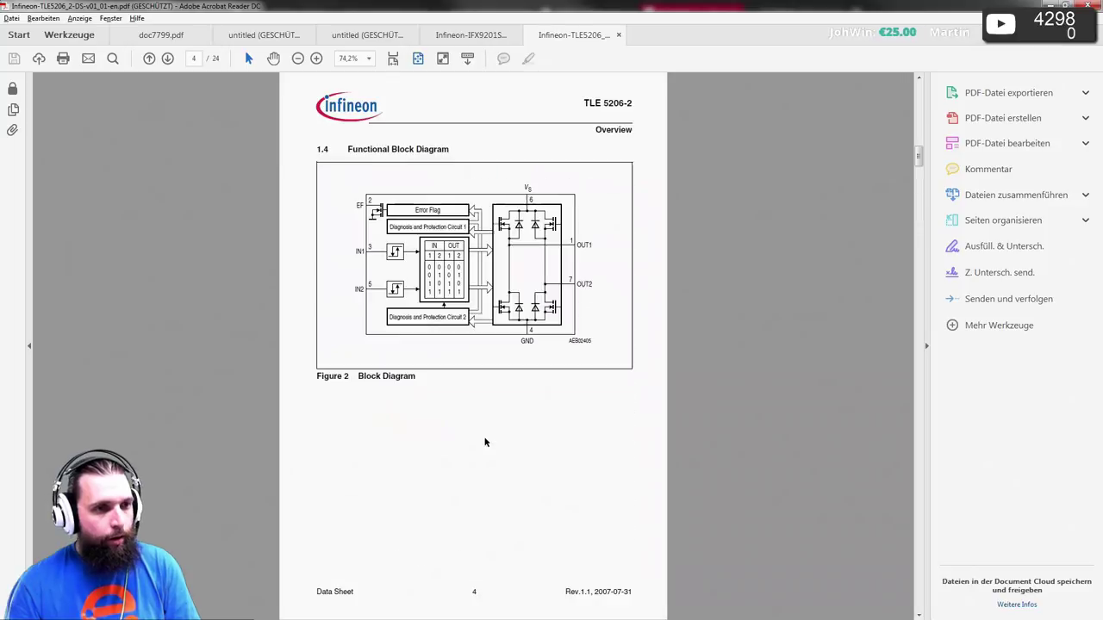
scroll(487, 443, "up", 3)
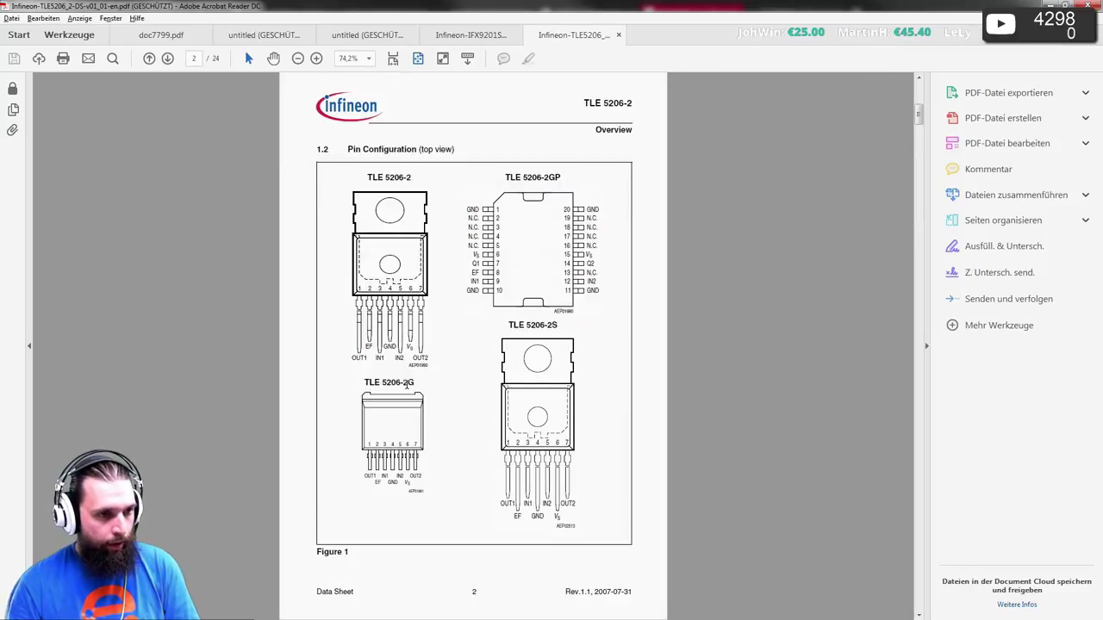
scroll(441, 390, "down", 6)
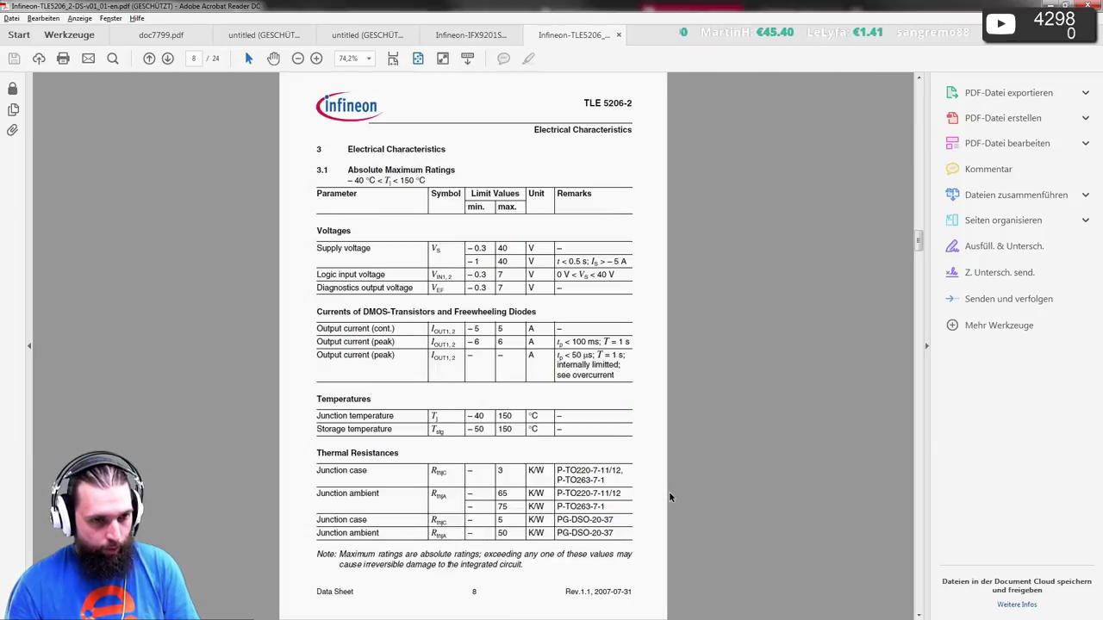
scroll(658, 485, "down", 2)
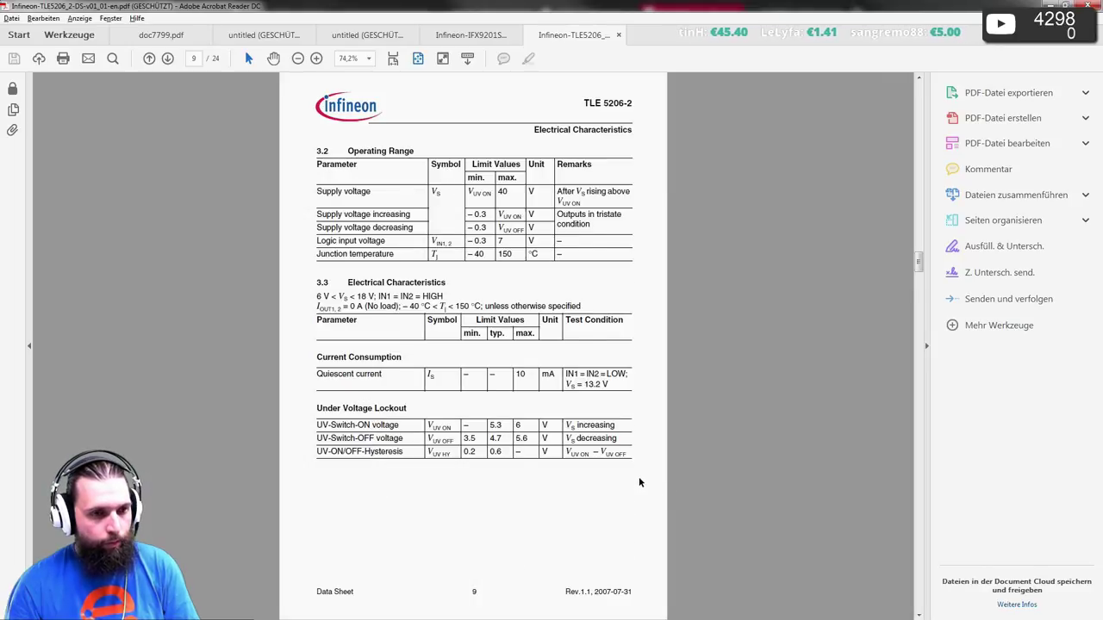
scroll(639, 483, "up", 1)
scroll(556, 481, "down", 7)
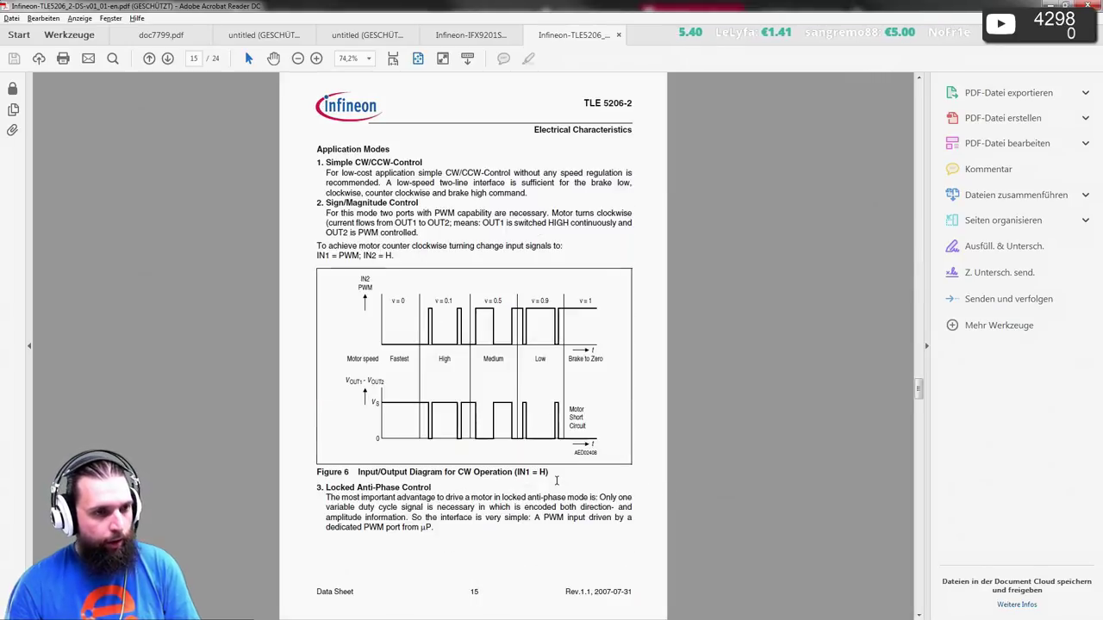
scroll(556, 481, "down", 6)
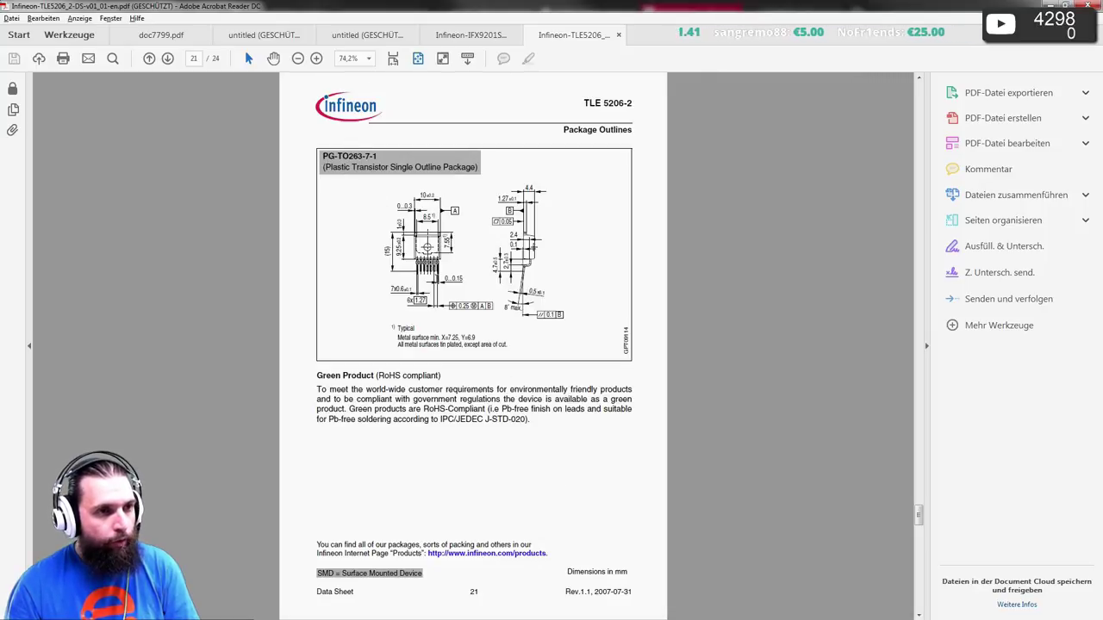
scroll(441, 290, "up", 8)
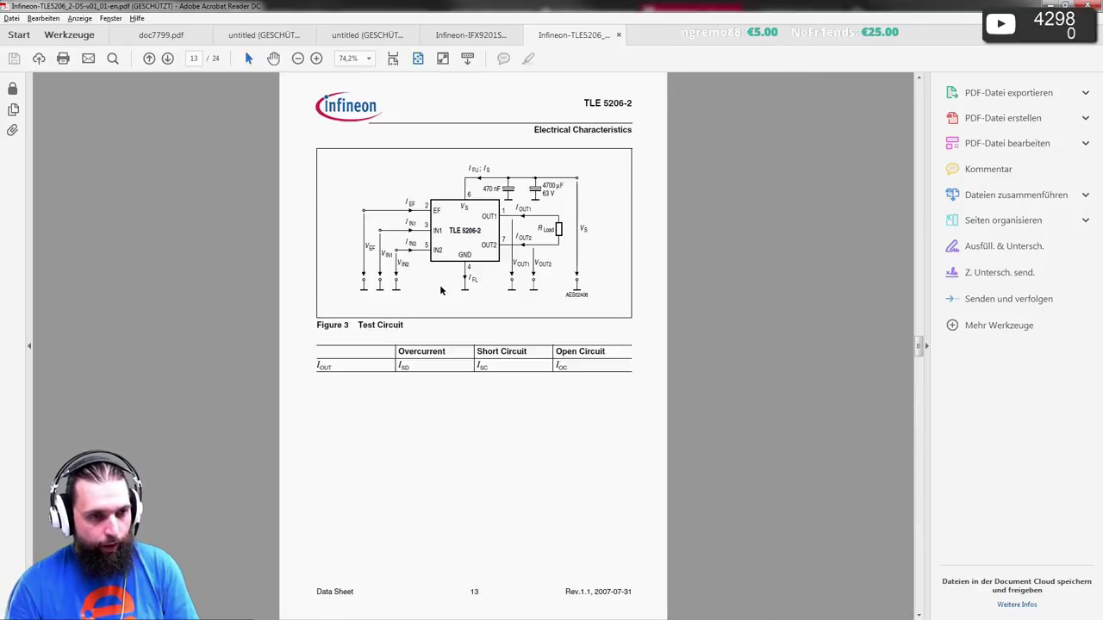
scroll(440, 290, "up", 3)
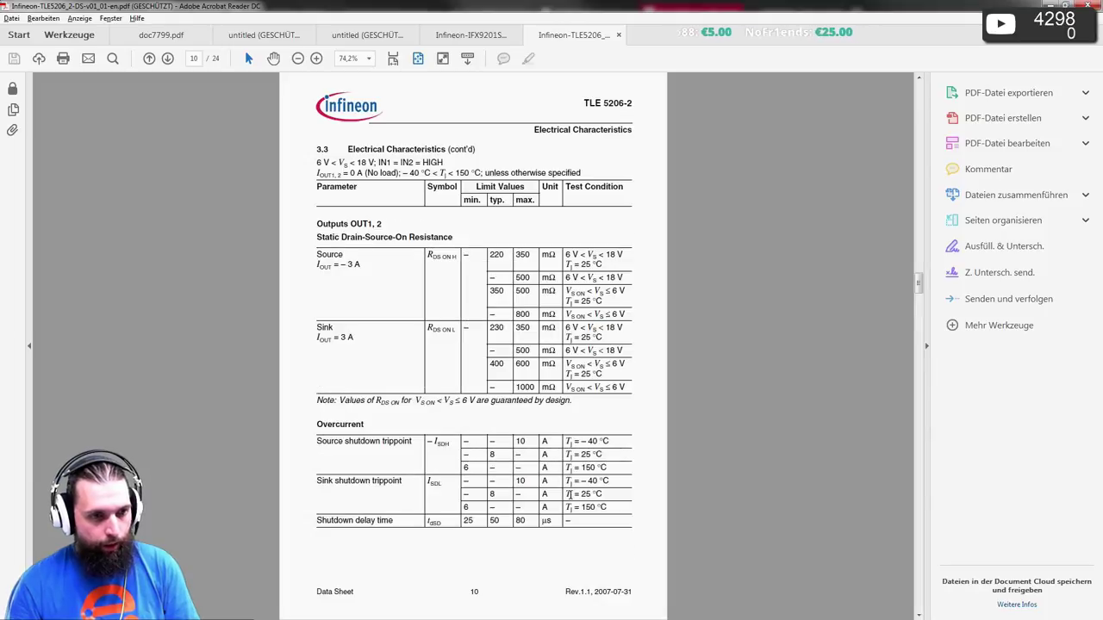
scroll(486, 489, "up", 2)
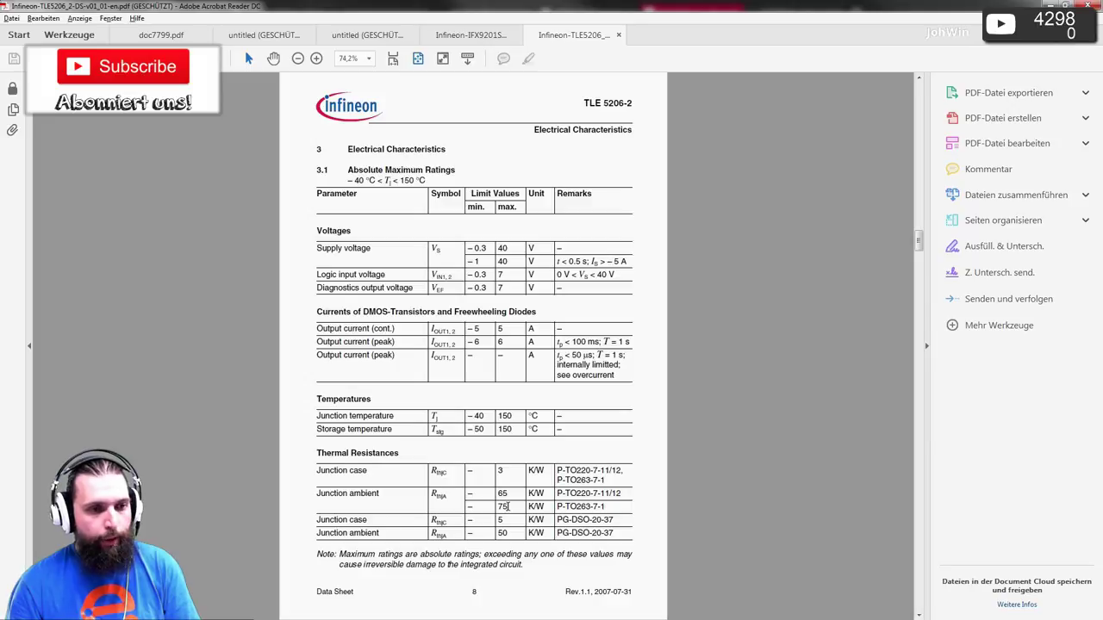
double_click(504, 507)
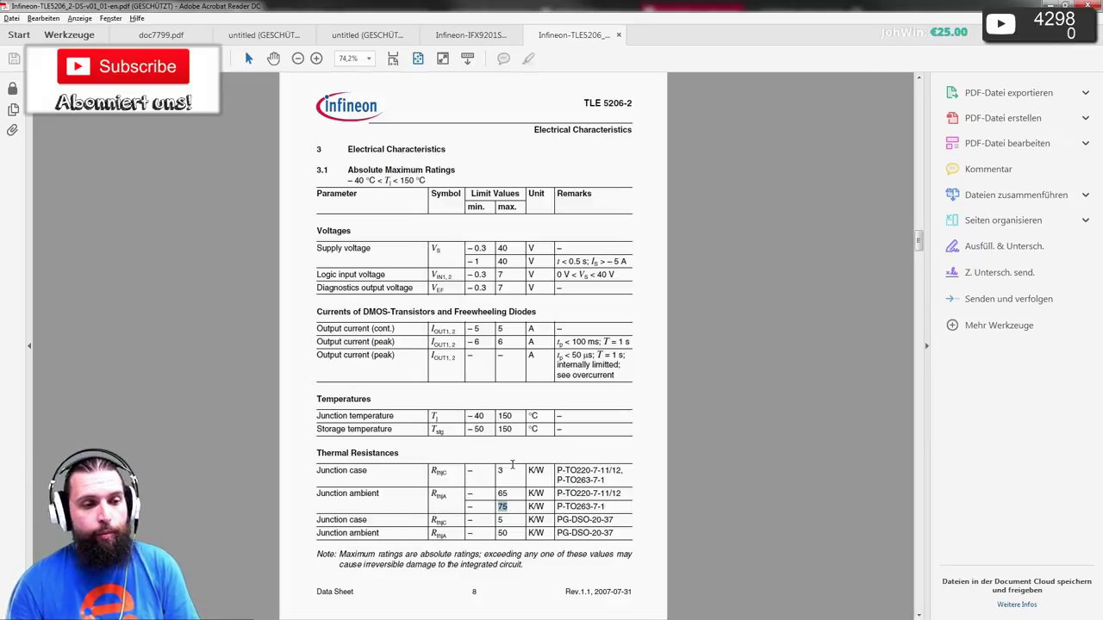
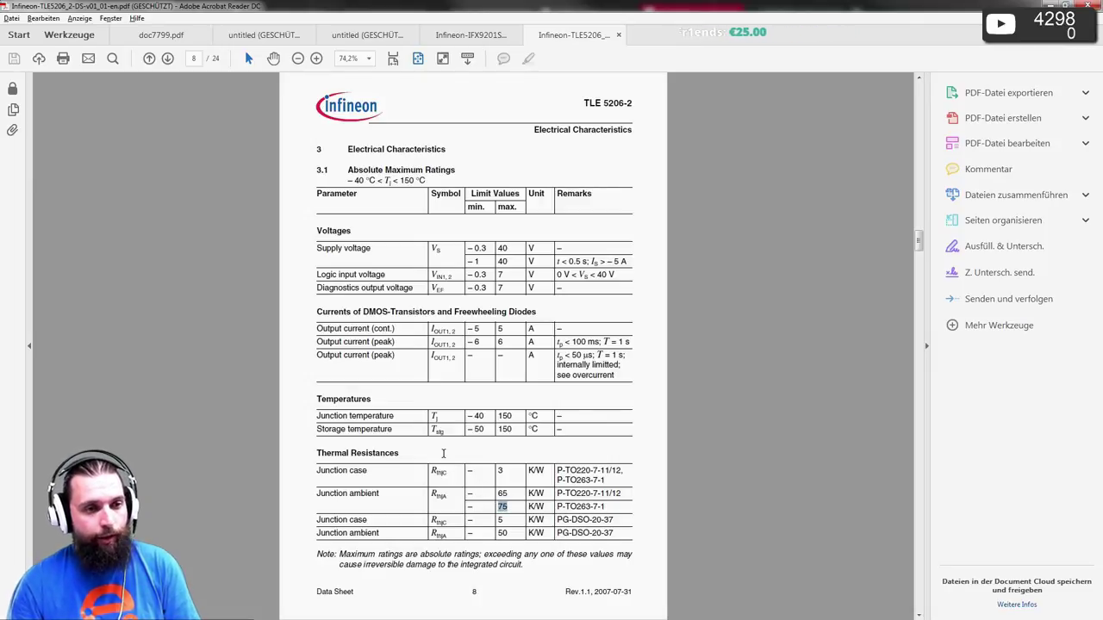
- Page through the TLE5206 datasheet and view the pin configuration at fit width
scroll(452, 470, "up", 1)
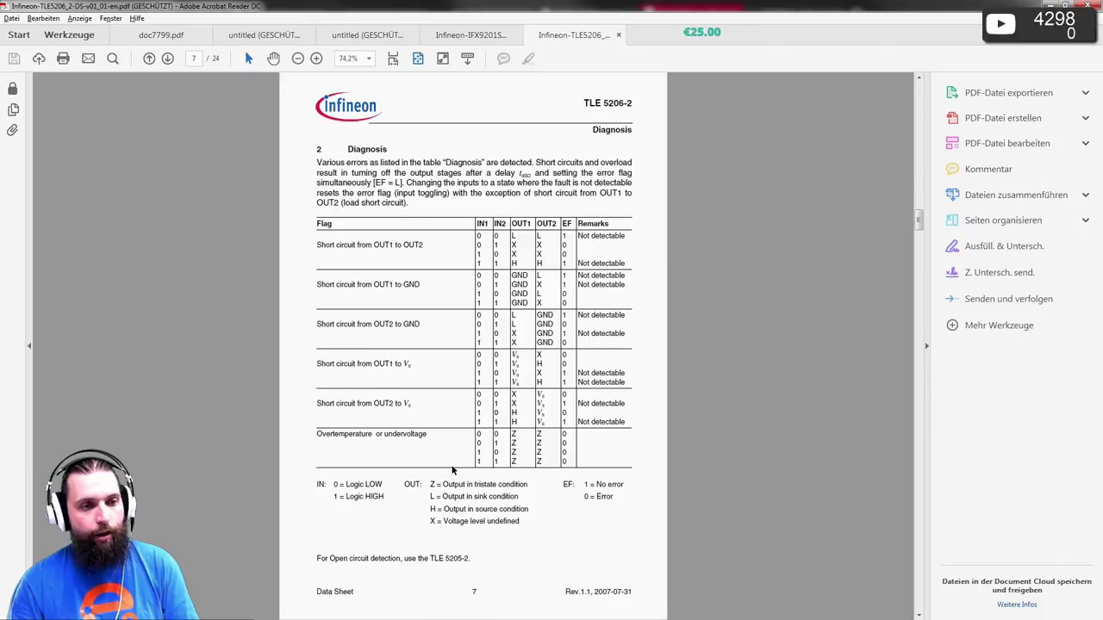
scroll(452, 471, "up", 6)
key("End")
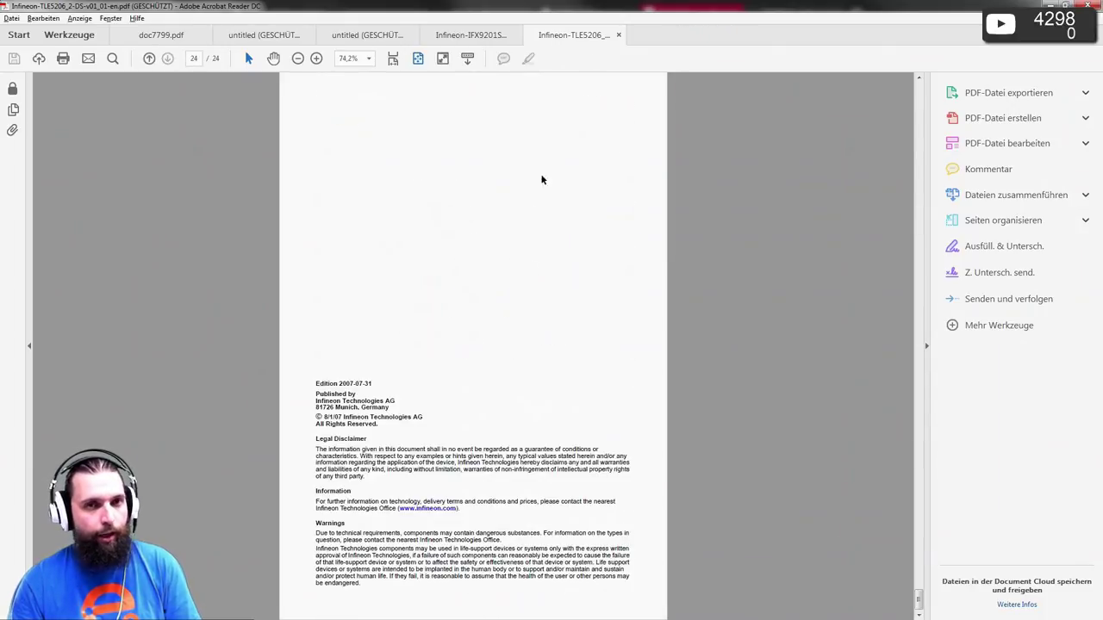
scroll(610, 222, "up", 13)
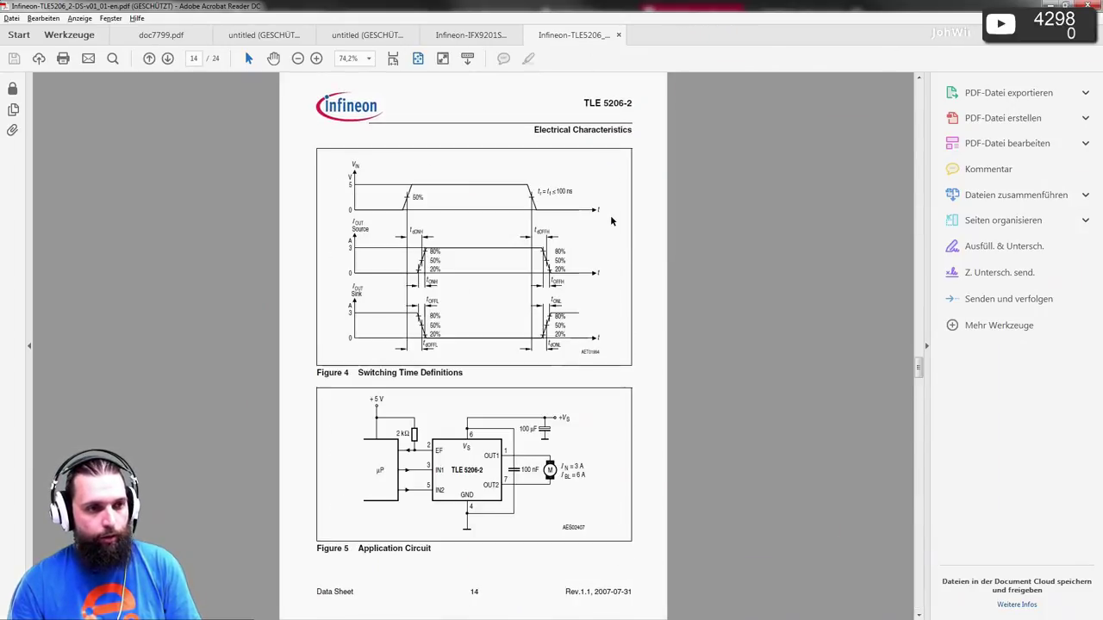
scroll(609, 221, "up", 8)
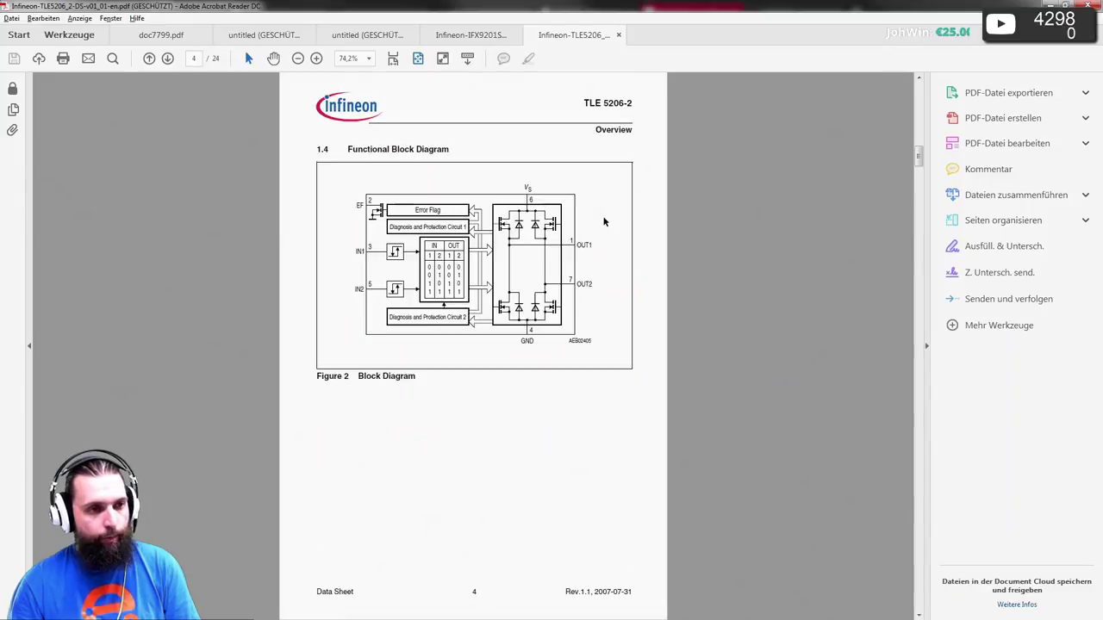
scroll(598, 218, "up", 1)
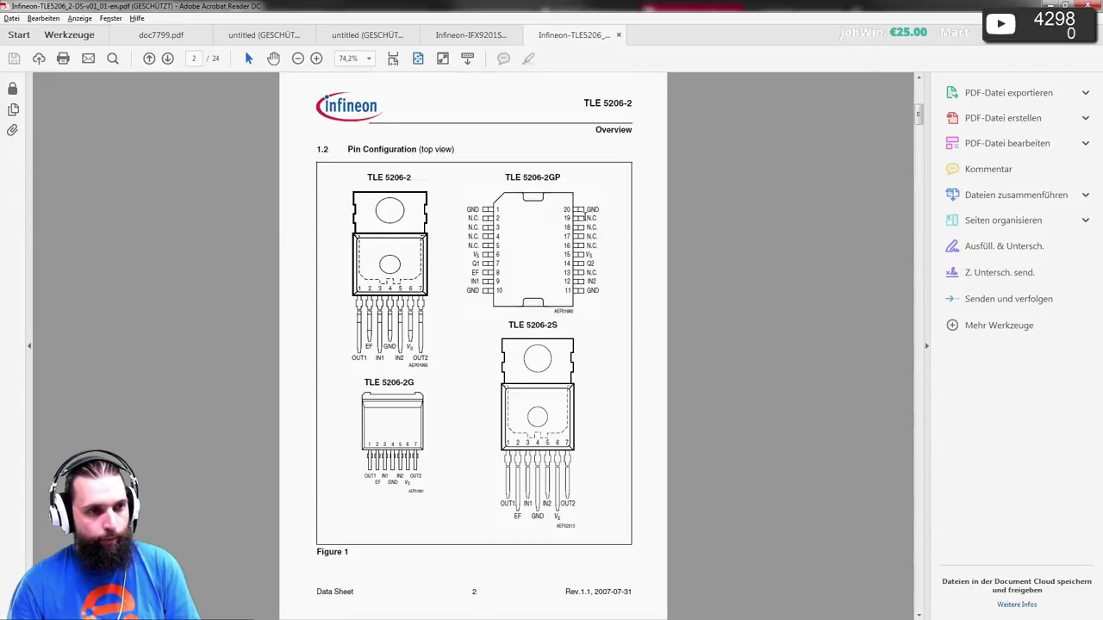
left_click(393, 57)
scroll(386, 340, "down", 5)
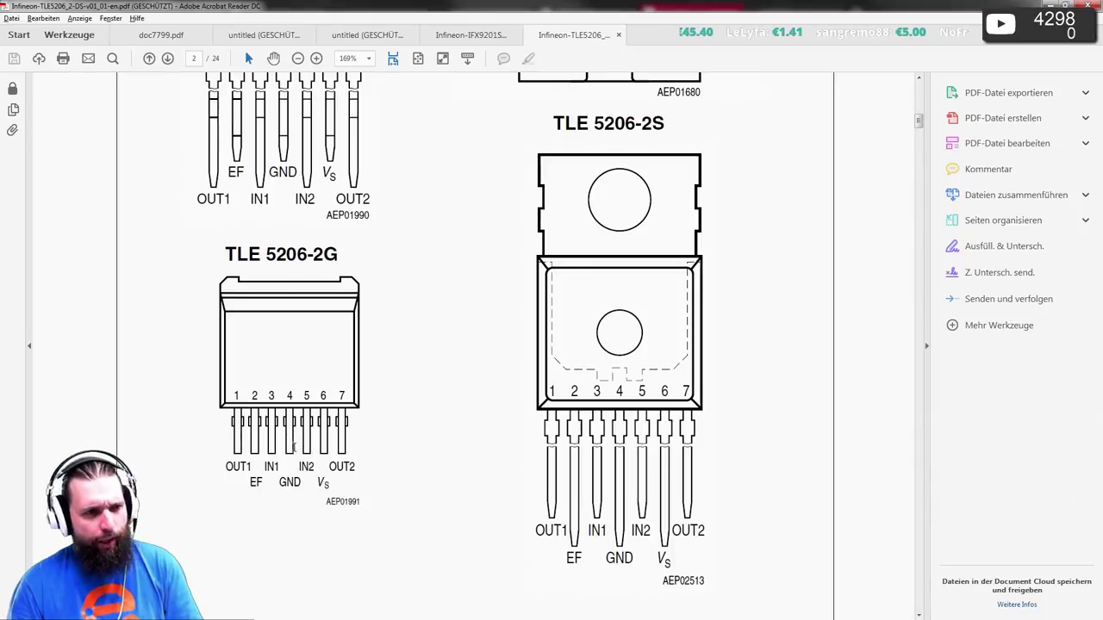
scroll(300, 404, "up", 5)
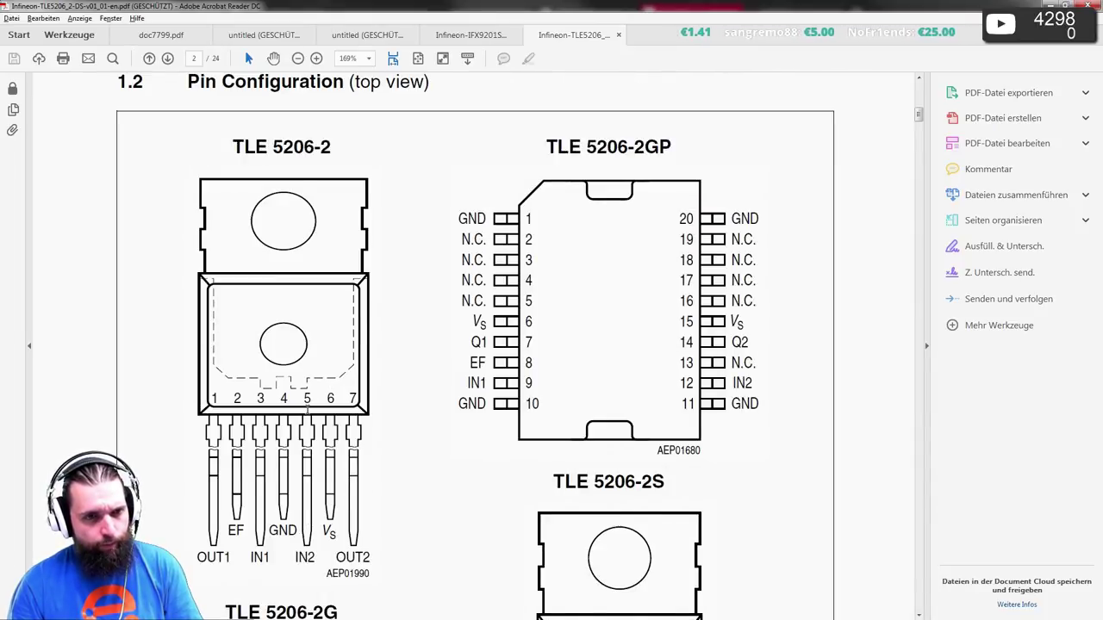
scroll(308, 412, "down", 1)
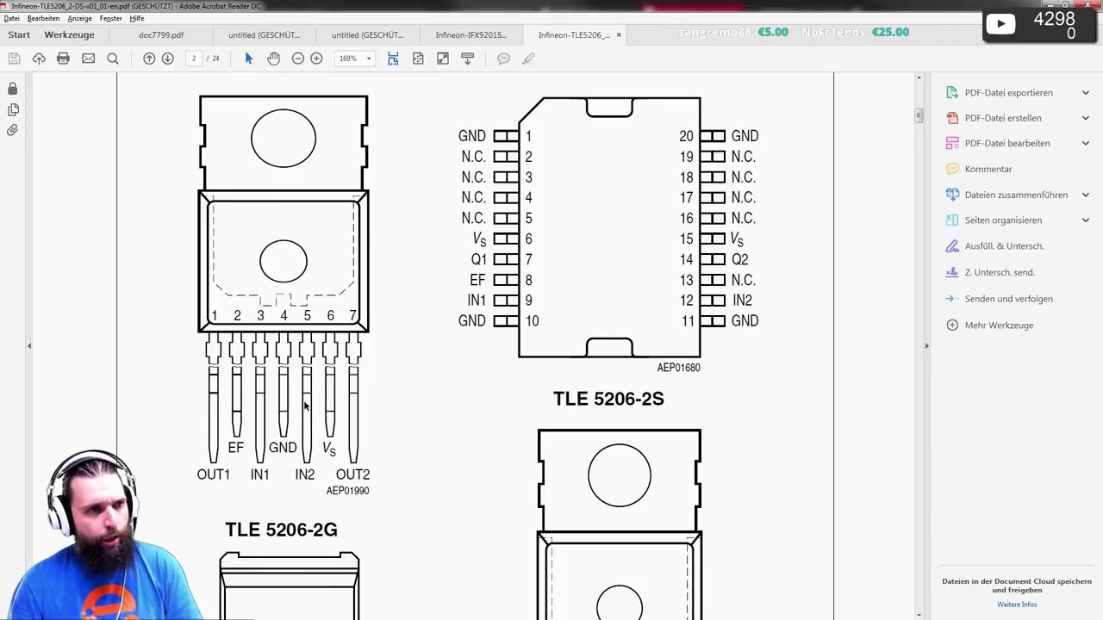
- Study the PG-DSO-20-37 package outline in whole-page view, clearing the 75 highlight
left_click(419, 60)
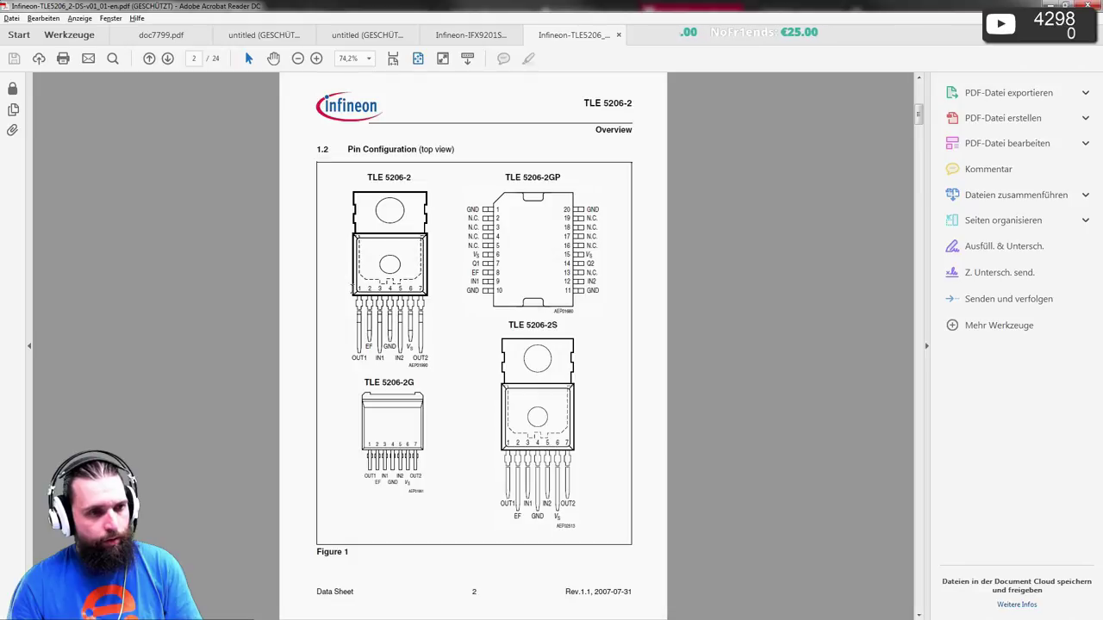
scroll(357, 302, "down", 18)
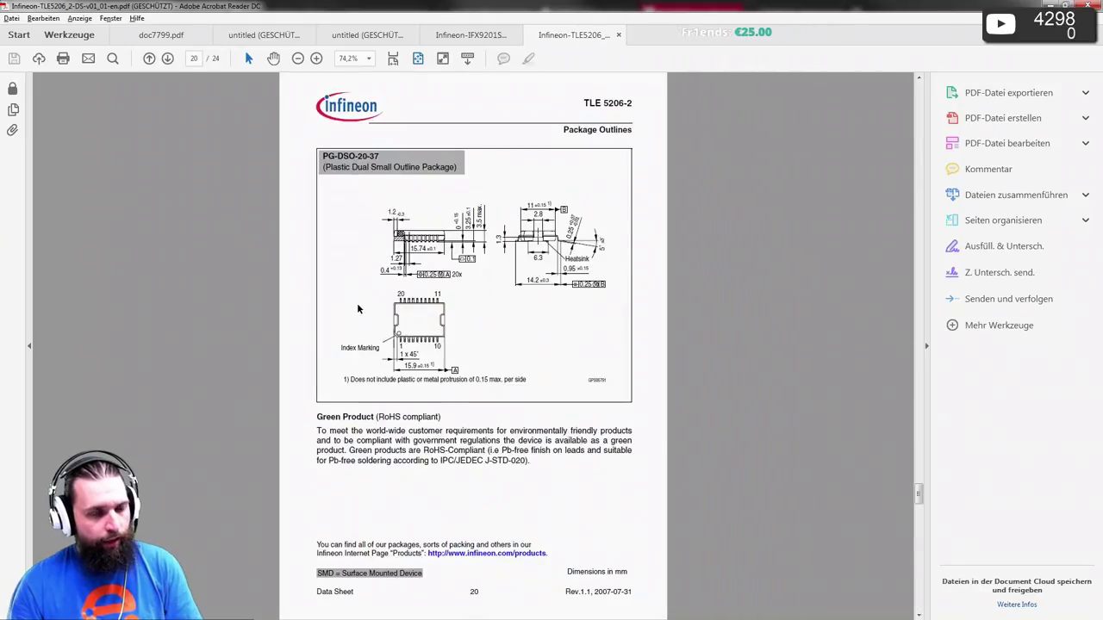
scroll(357, 308, "up", 10)
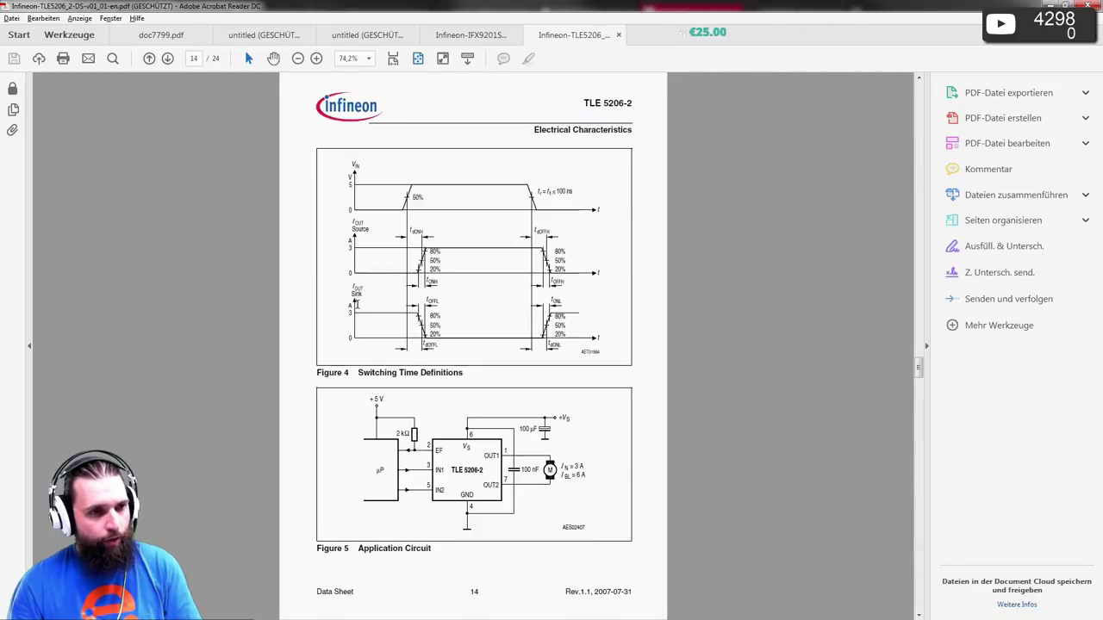
scroll(357, 309, "down", 1)
scroll(357, 308, "up", 1)
scroll(358, 309, "up", 4)
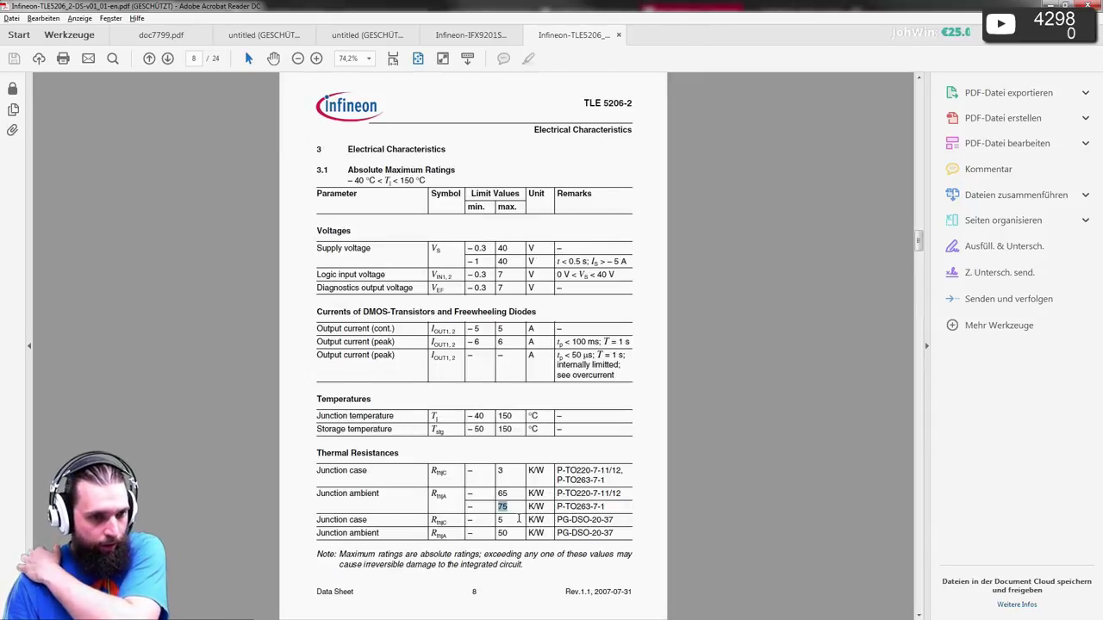
left_click(527, 534)
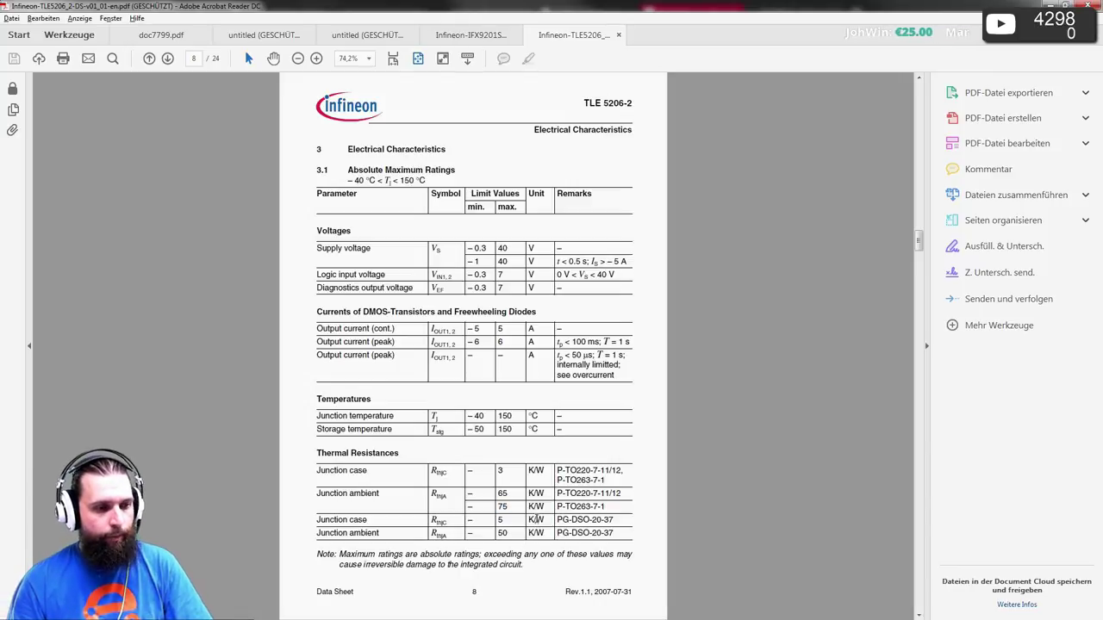
scroll(534, 504, "up", 5)
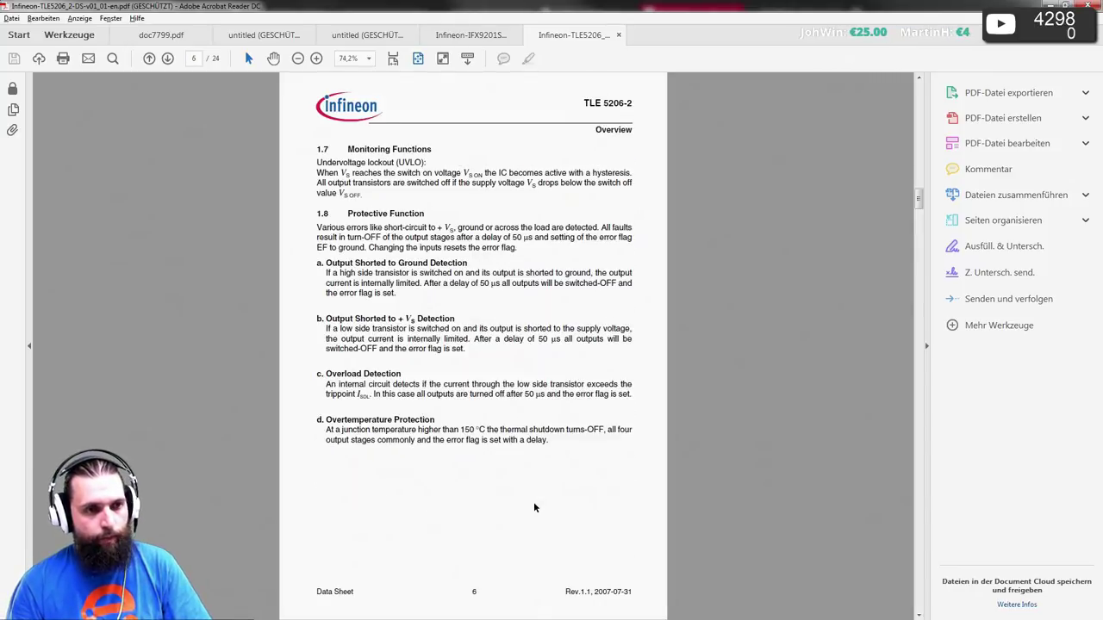
scroll(533, 508, "up", 2)
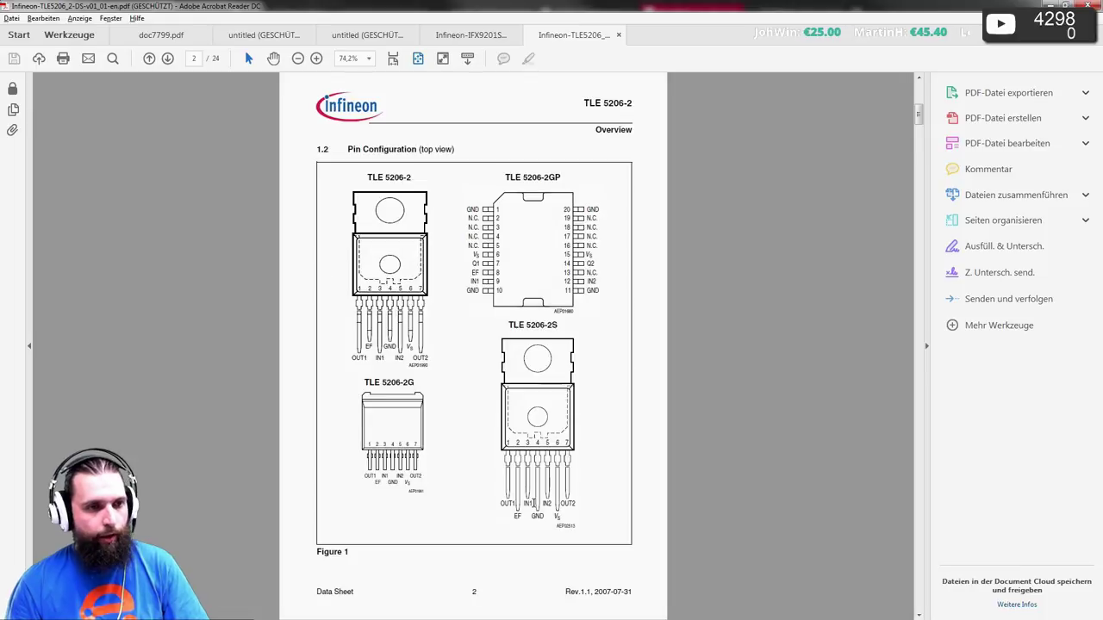
scroll(575, 269, "up", 3, "ctrl")
scroll(575, 271, "up", 1)
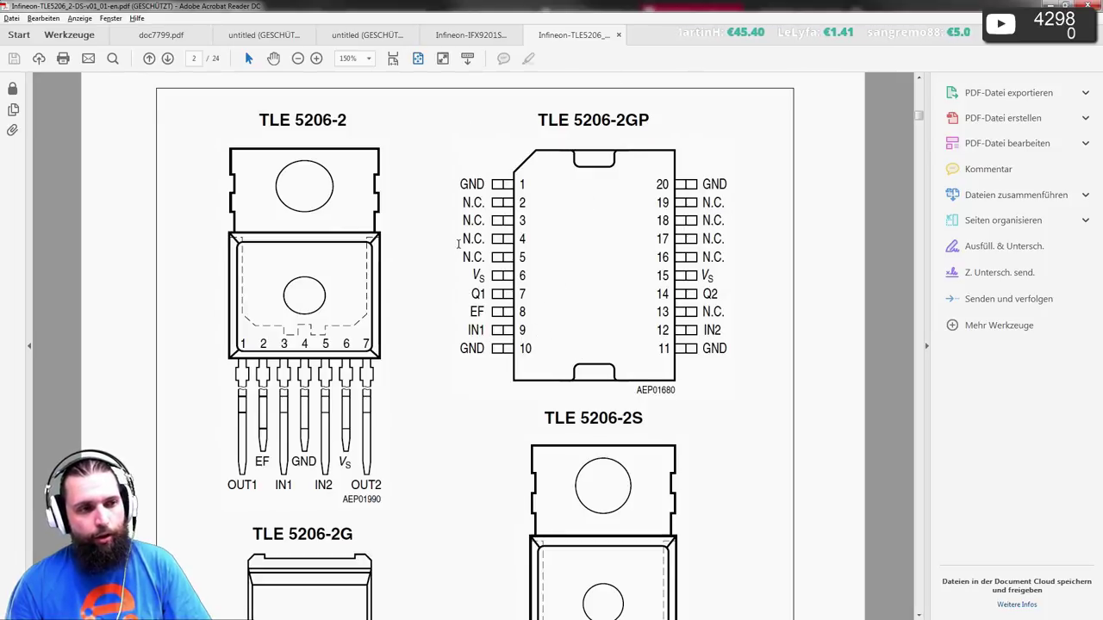
scroll(459, 240, "down", 3)
scroll(482, 369, "up", 3)
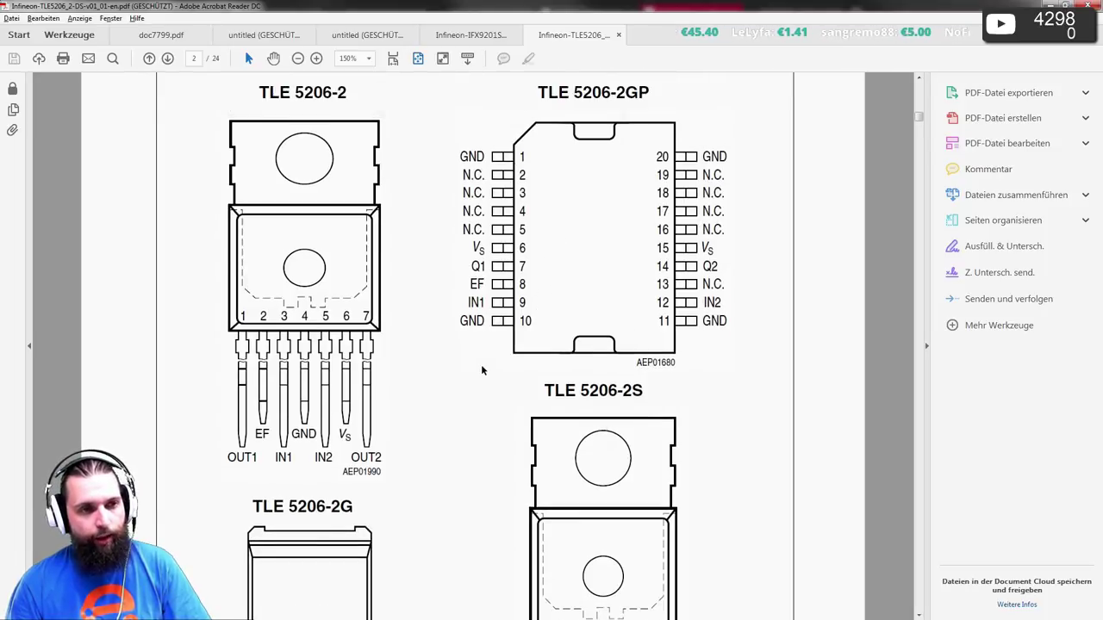
scroll(487, 364, "up", 1)
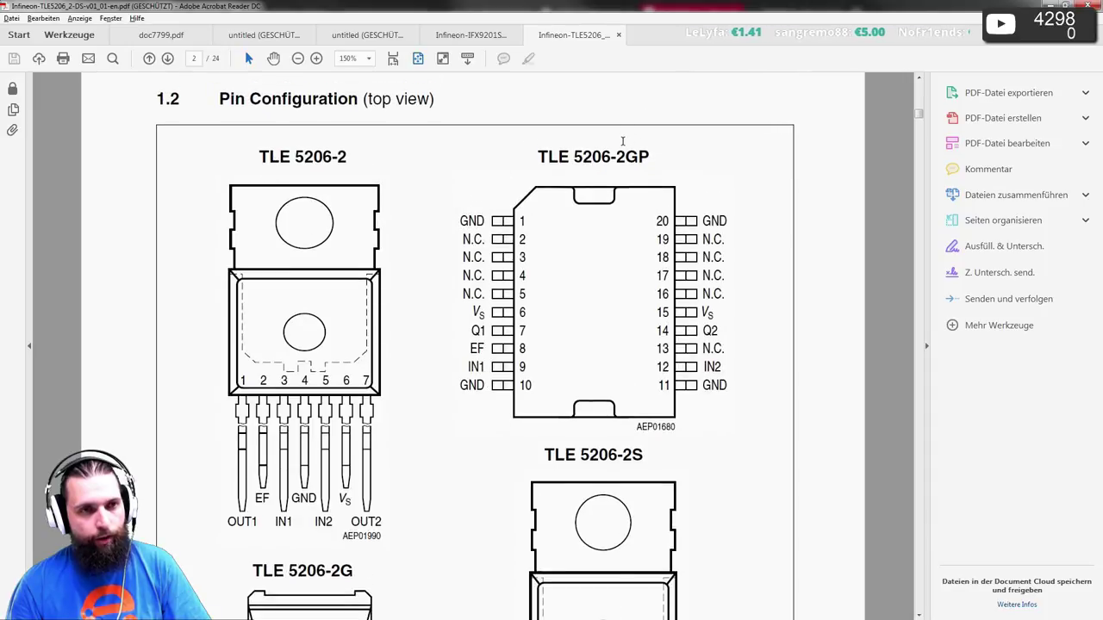
- Return to the whole-page view and switch back to the browser's package drawing
left_click(419, 57)
scroll(469, 206, "down", 8)
scroll(484, 250, "down", 13)
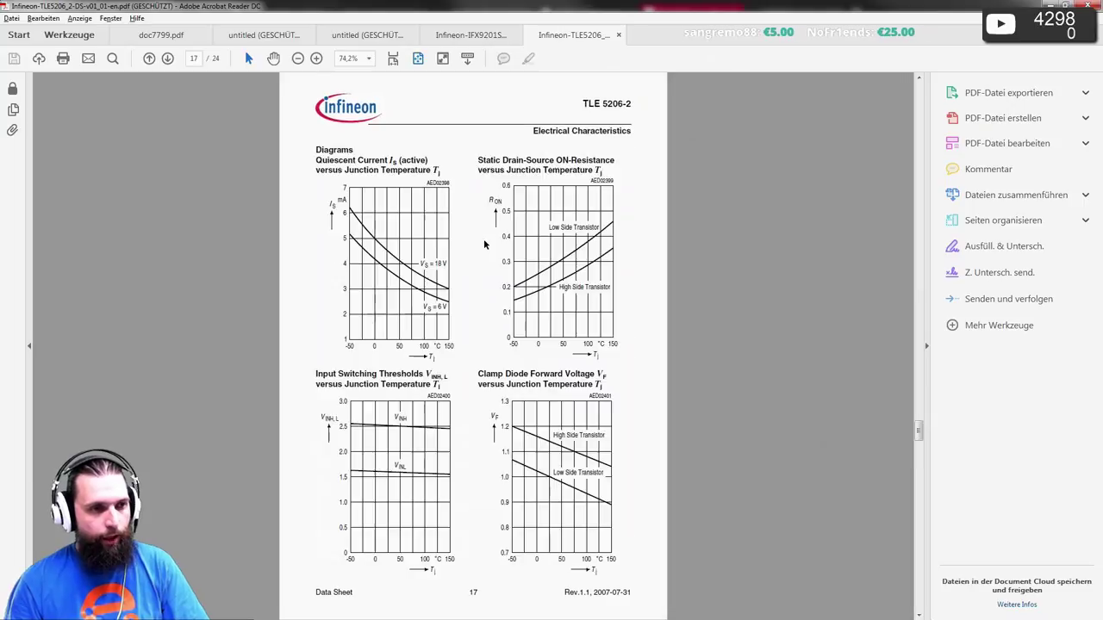
scroll(485, 239, "up", 3)
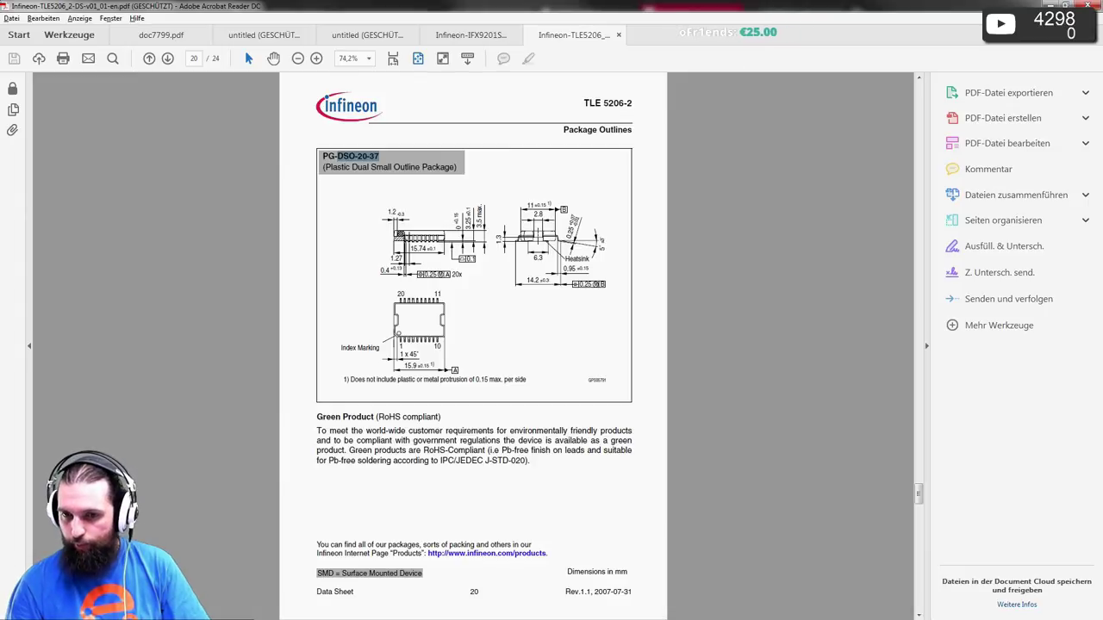
key("alt+Tab")
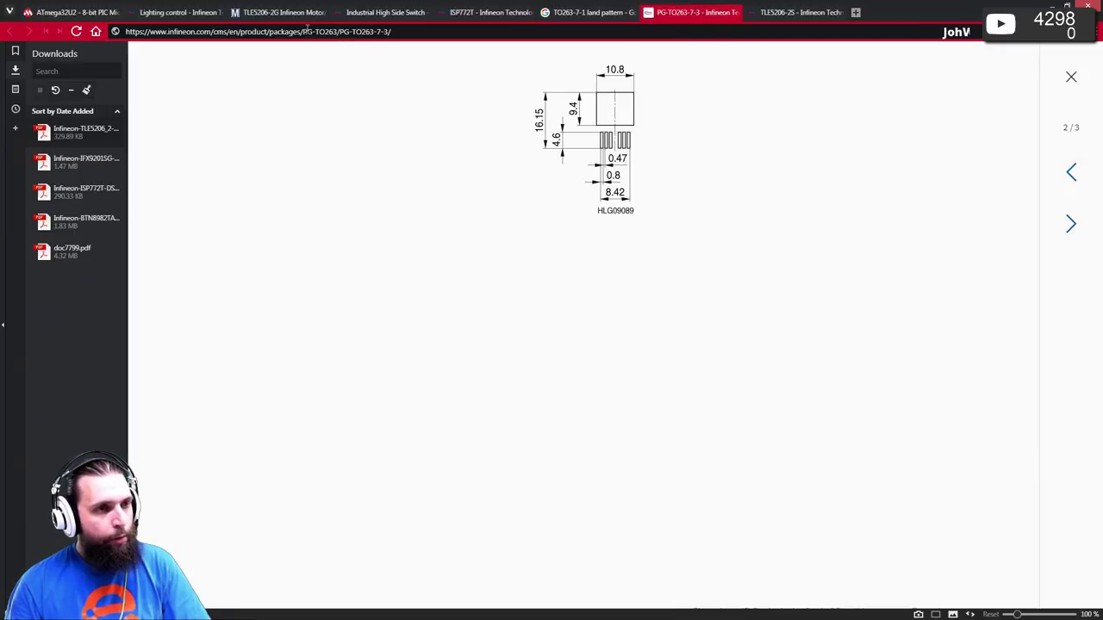
- Load Infineon's PG-DSO-20-37 package page address, which returns page not found
left_click_drag(302, 31, 445, 31)
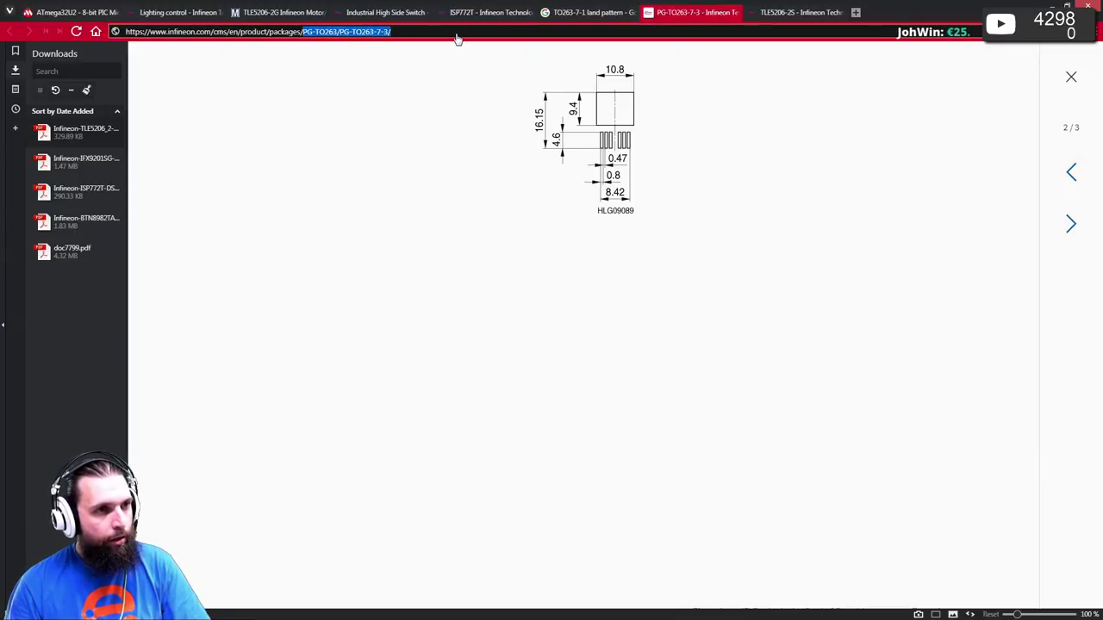
type("DSO-20-37")
key("Return")
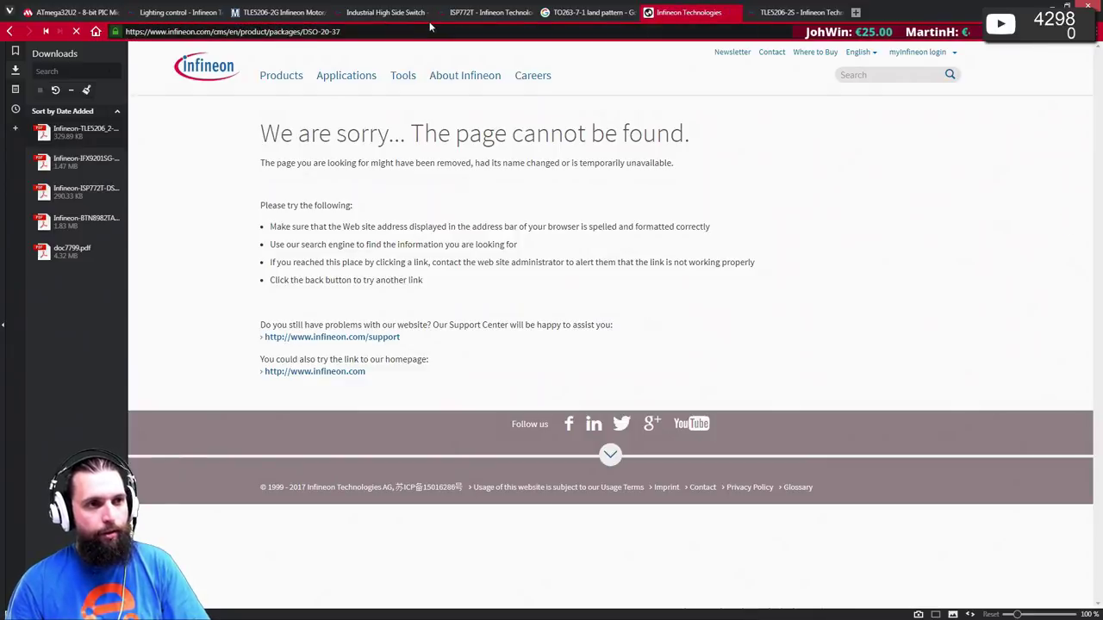
key("alt+Tab")
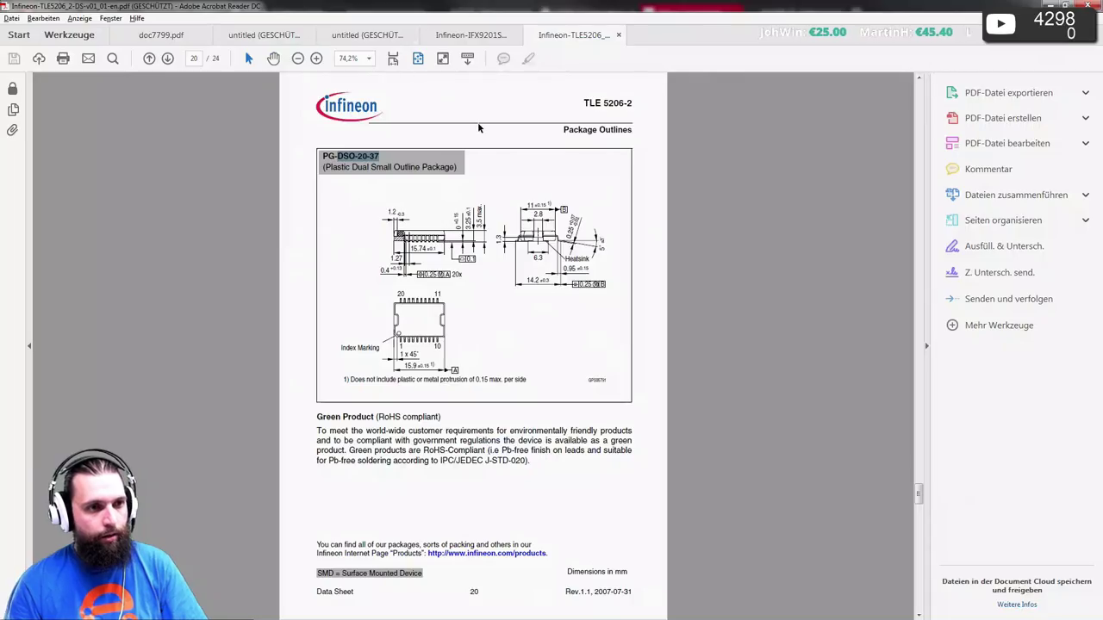
key("alt+Tab")
left_click(306, 31)
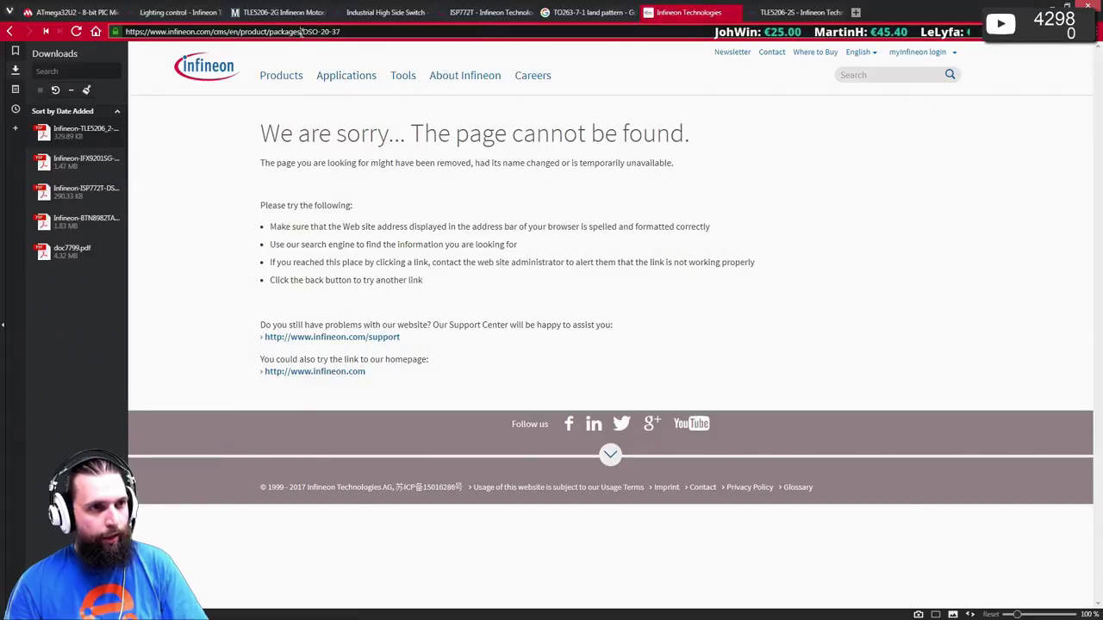
left_click(303, 32)
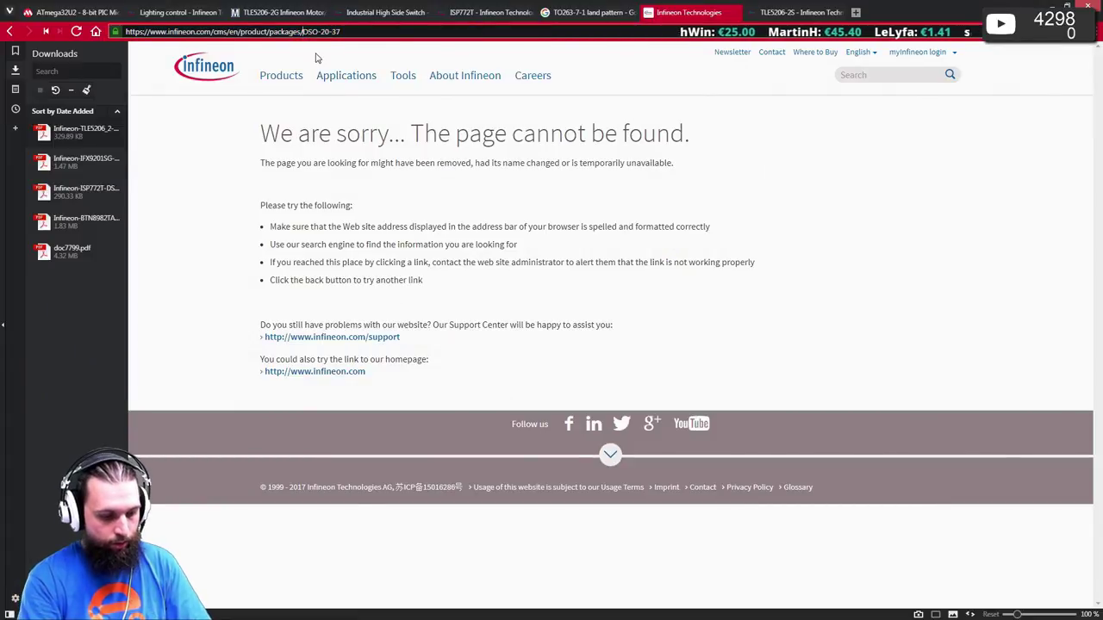
type("PG-")
key("Return")
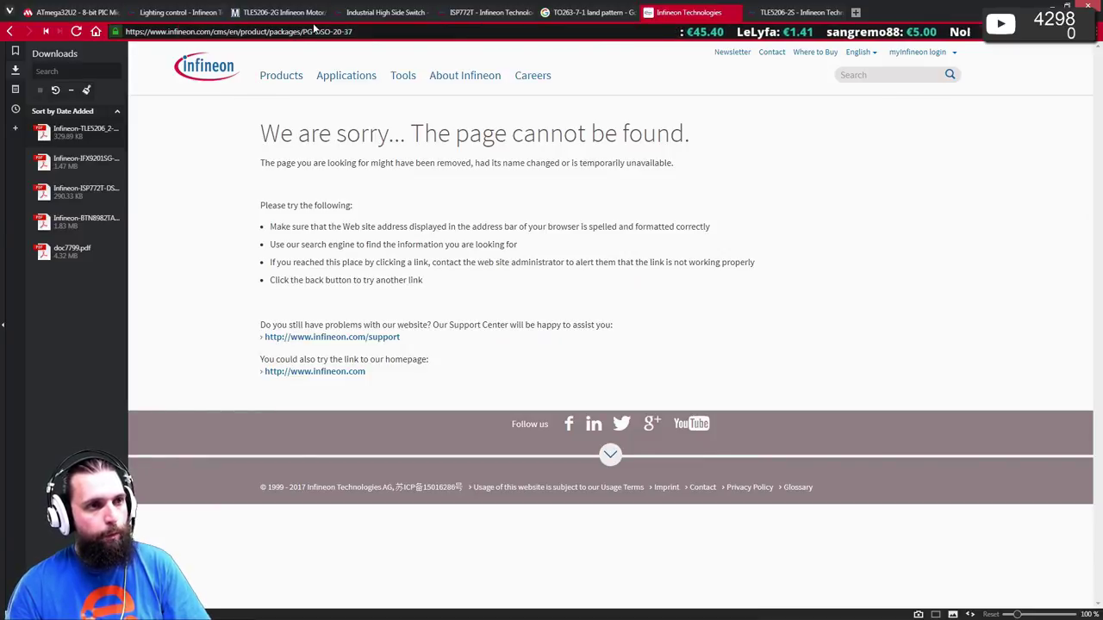
- Copy the PG-DSO-20-37 name and select the old package name in the TO263-7-1 land pattern search
left_click_drag(302, 31, 327, 32)
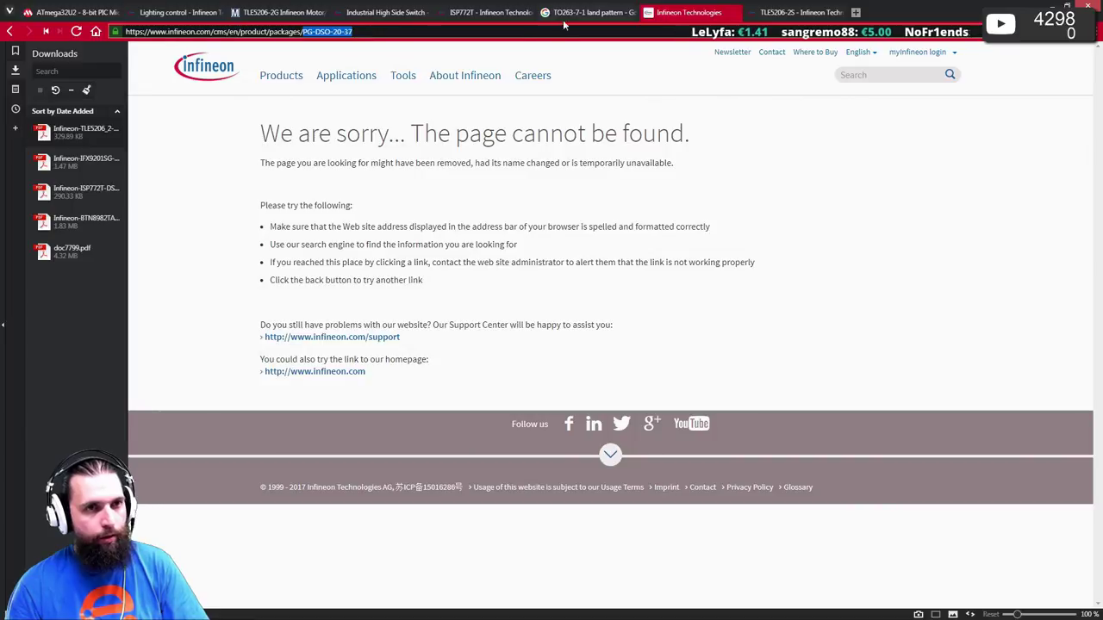
left_click(592, 13)
key("ctrl+Tab")
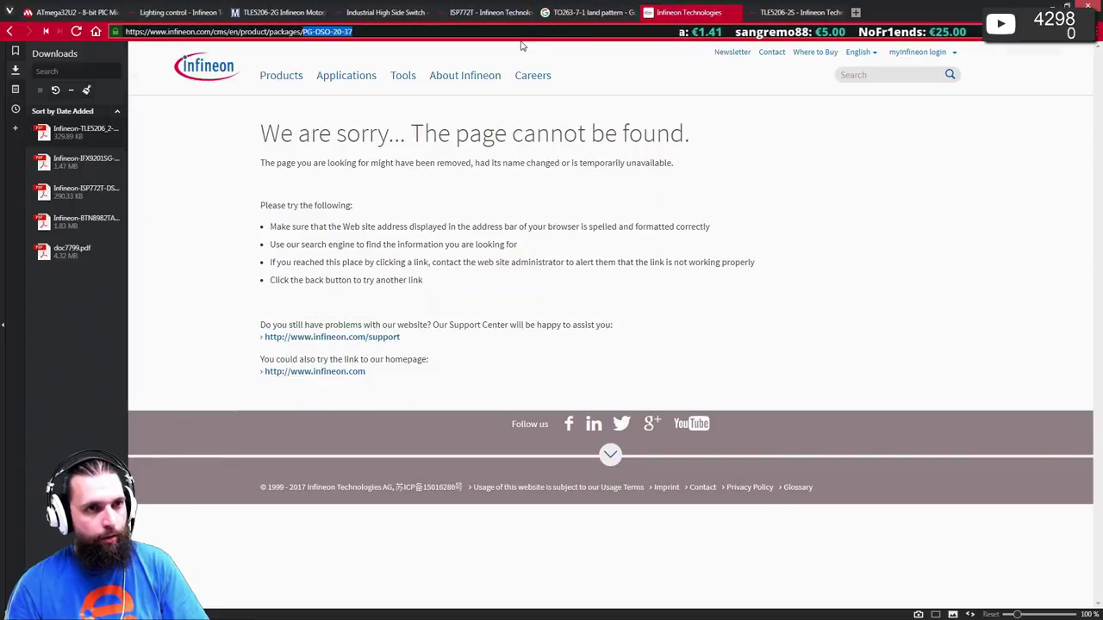
left_click(586, 12)
left_click_drag(269, 64, 223, 63)
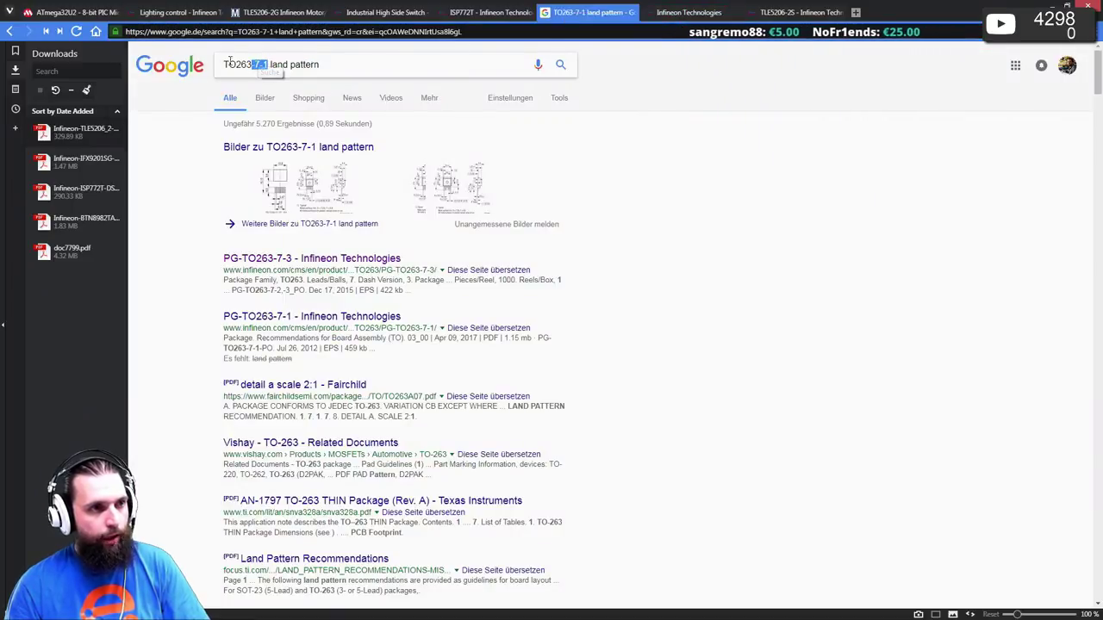
- Search 'PG-DSO-20-37 land pattern', open Infineon's package page and enlarge the footprint drawing
type("PG-DSO-20-37")
key("Return")
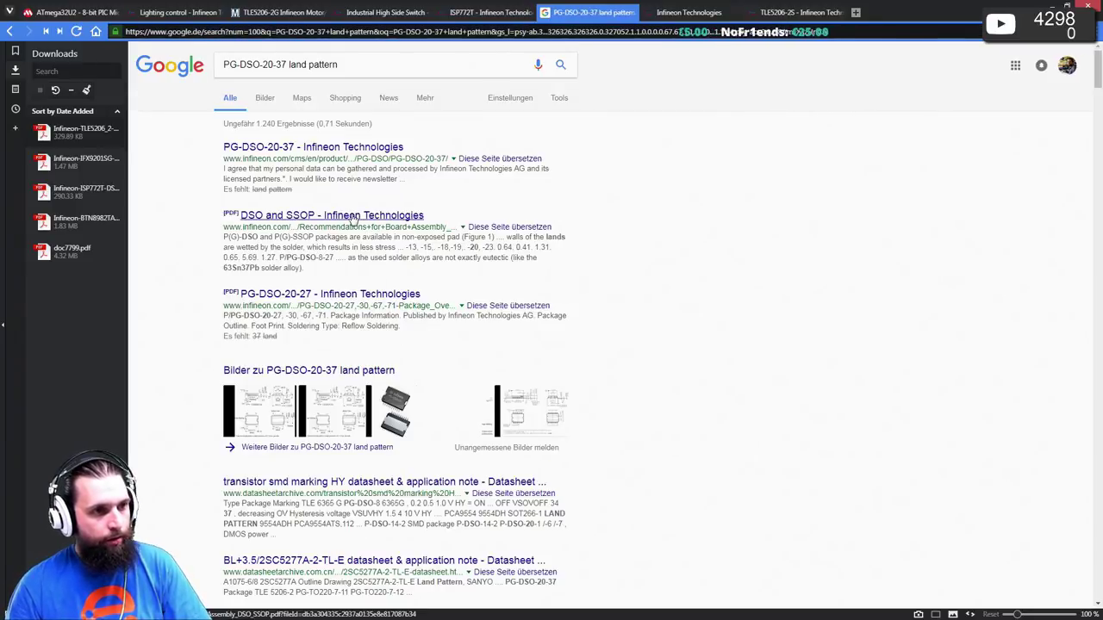
left_click(300, 148)
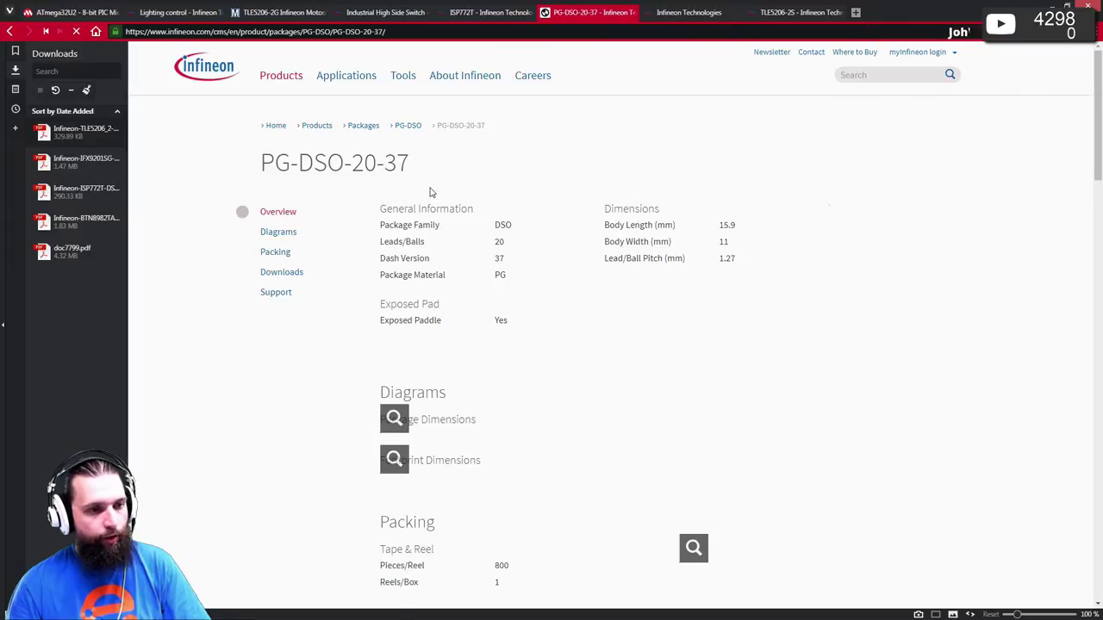
scroll(436, 215, "down", 3)
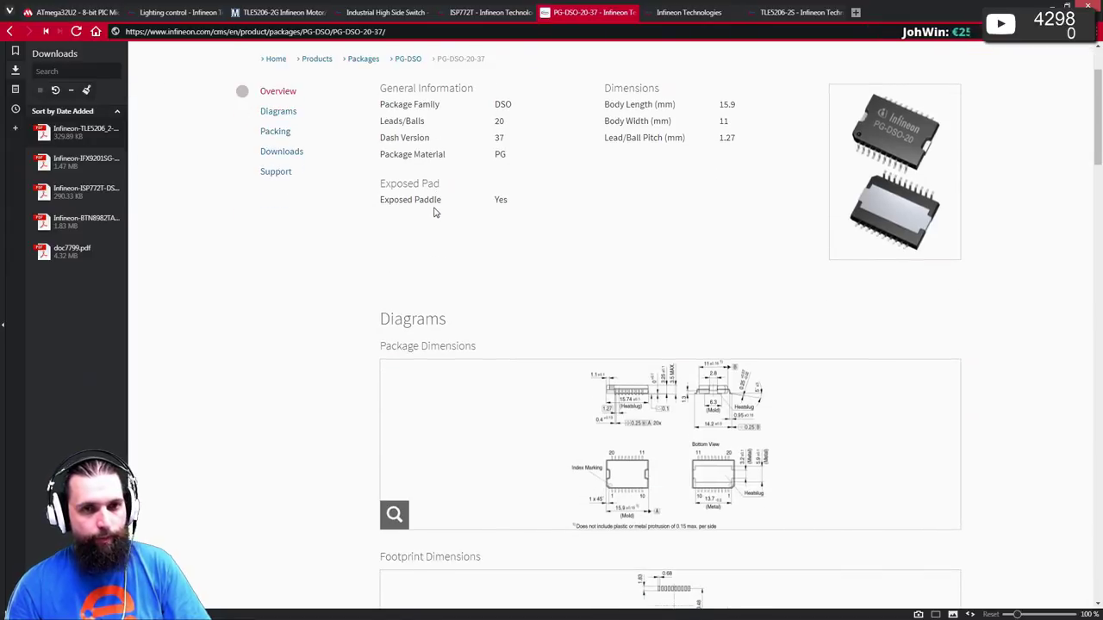
scroll(435, 212, "down", 5)
scroll(435, 213, "down", 1)
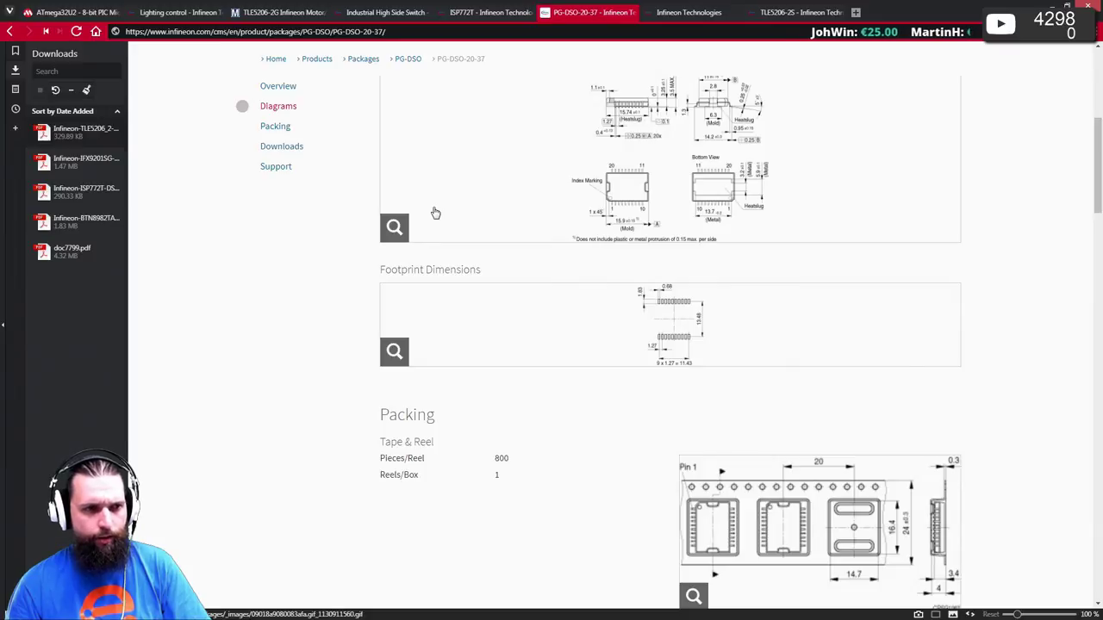
left_click(690, 317)
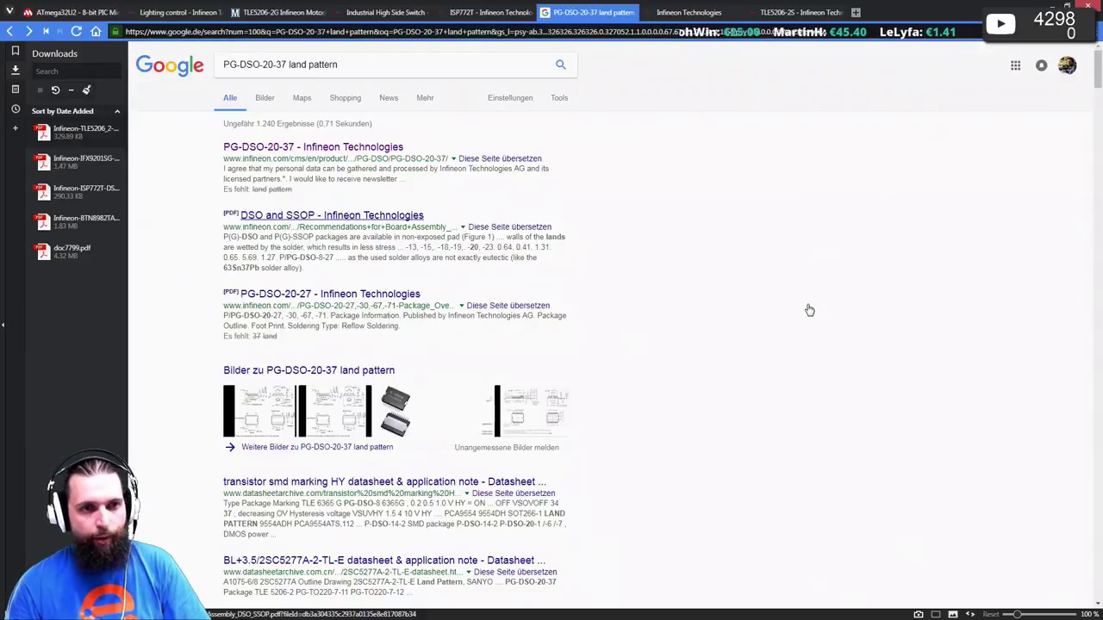
- Download the hlg09550 footprint EPS file from the product page and open it
left_click(271, 147)
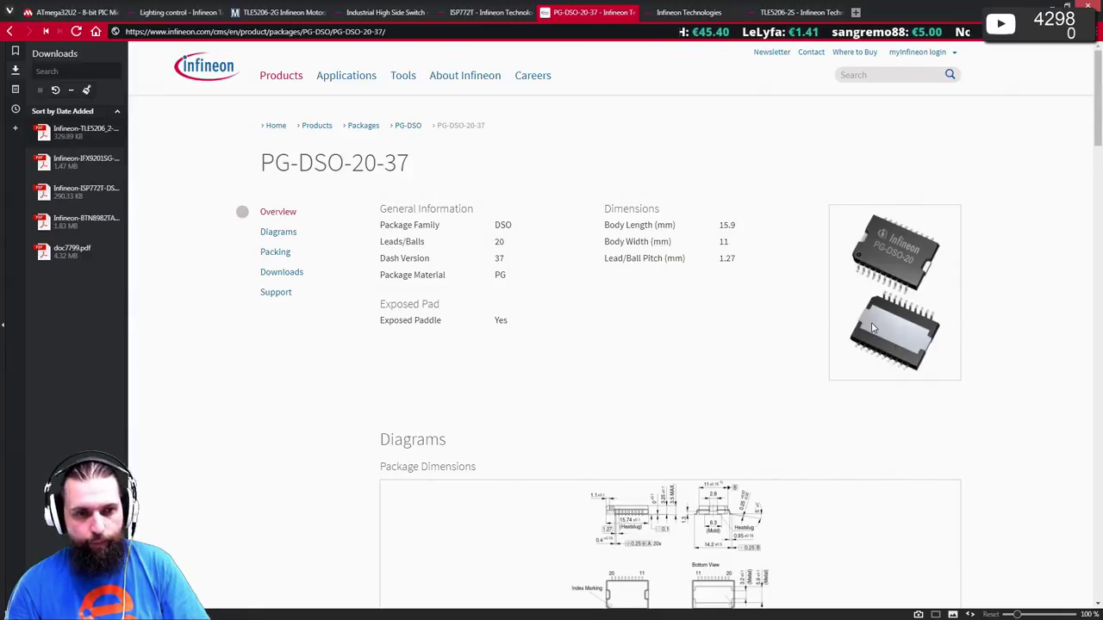
scroll(868, 323, "down", 5)
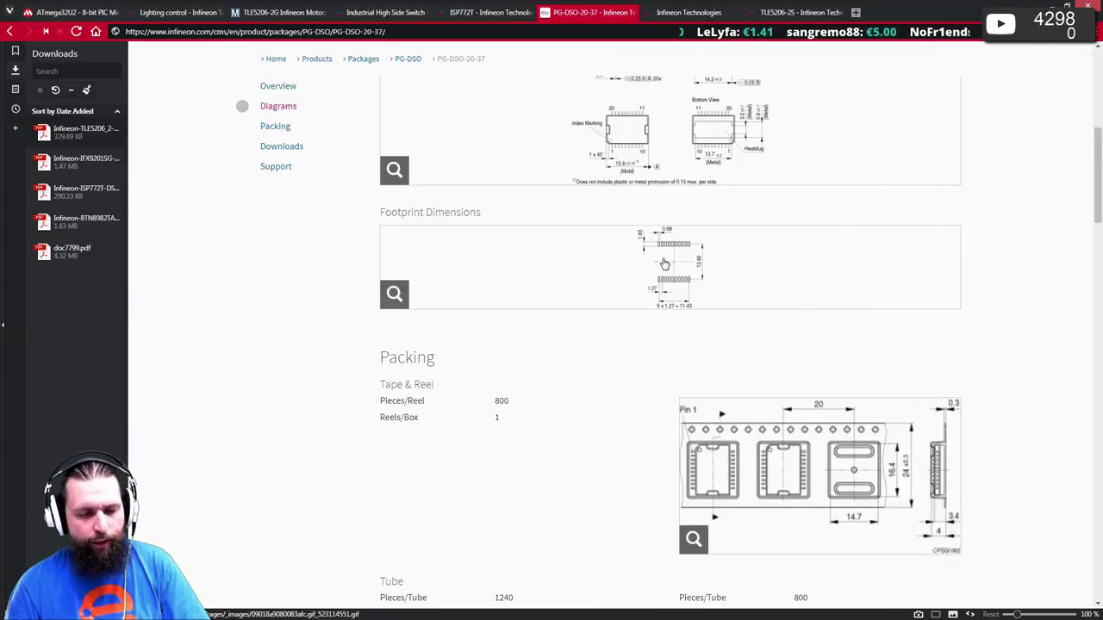
scroll(686, 302, "down", 3)
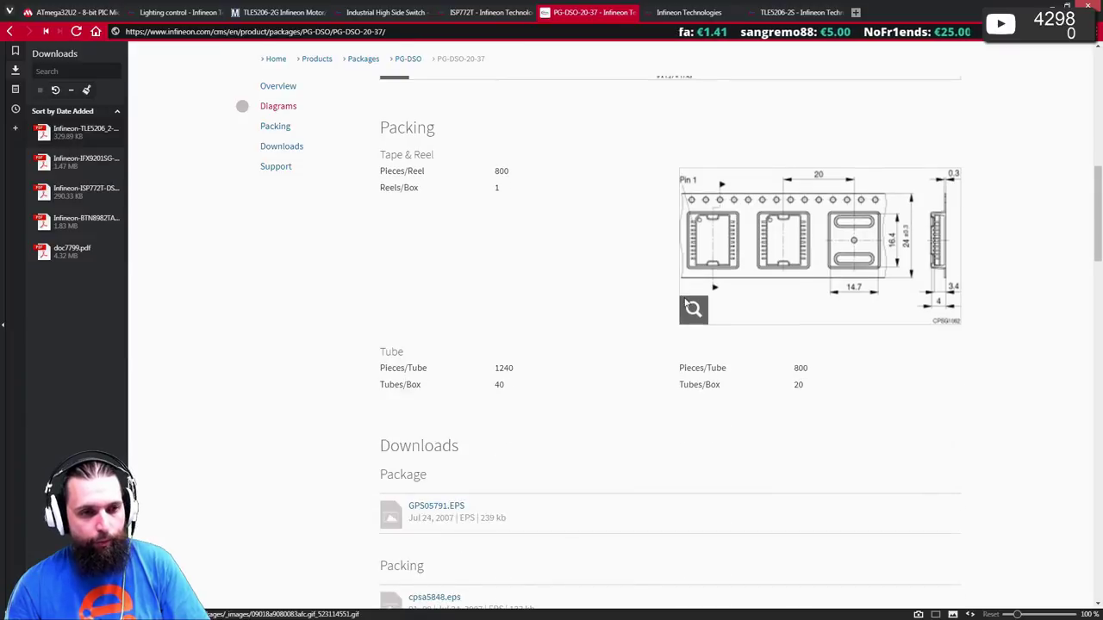
scroll(663, 288, "down", 2)
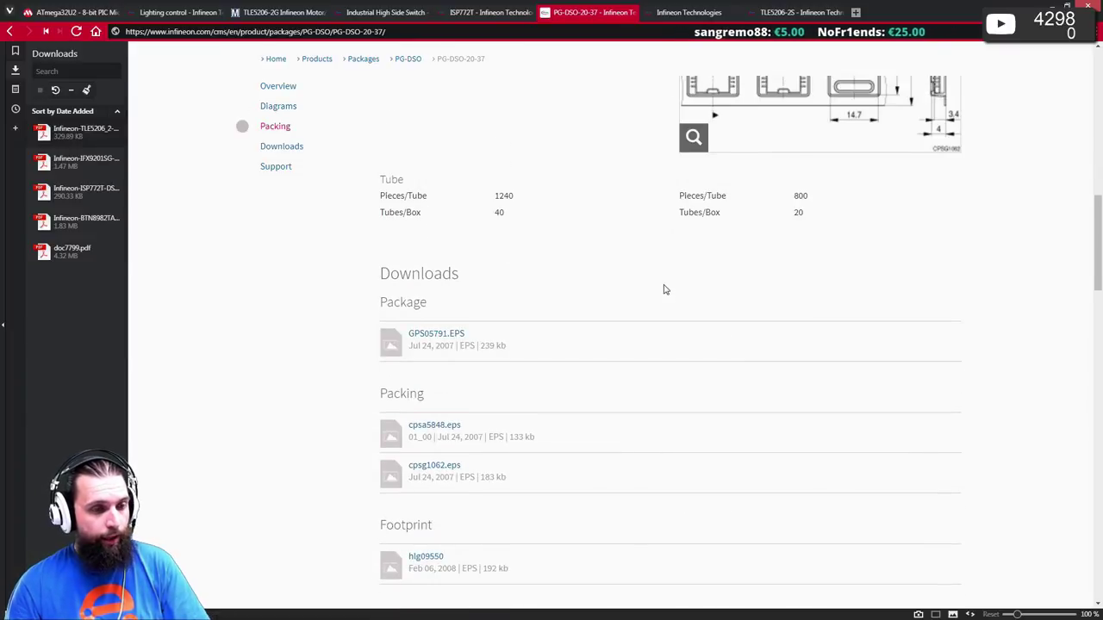
scroll(663, 289, "down", 3)
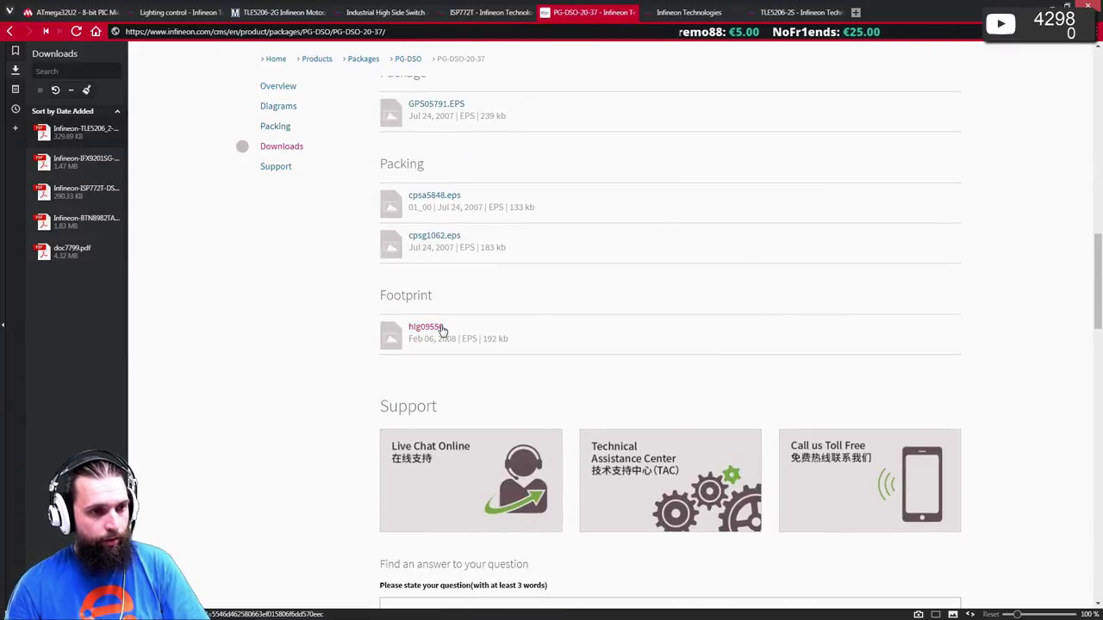
left_click(422, 327)
double_click(90, 131)
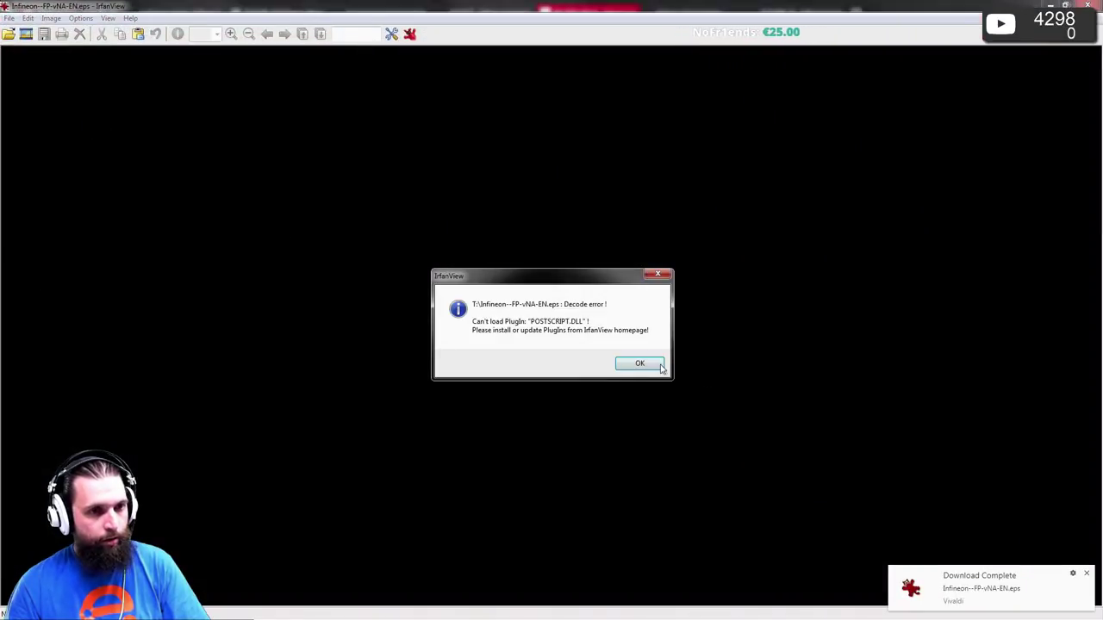
- Close the IrfanView decode error, then open the DSO/SSOP recommendations and PG-DSO-20-27 overview PDFs from Google
left_click(659, 366)
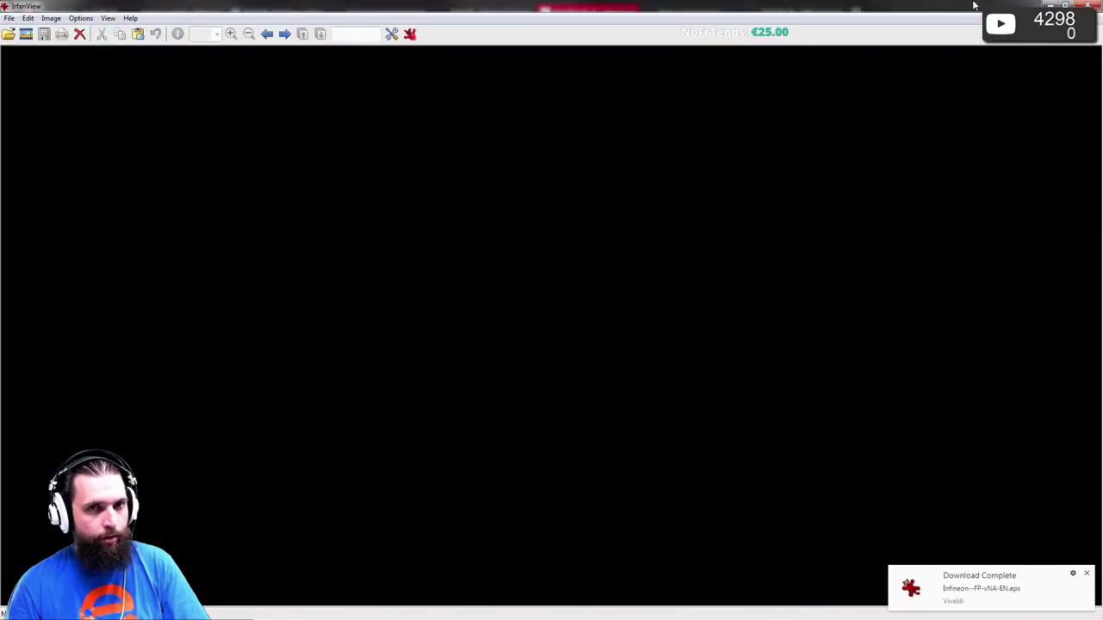
left_click(1091, 6)
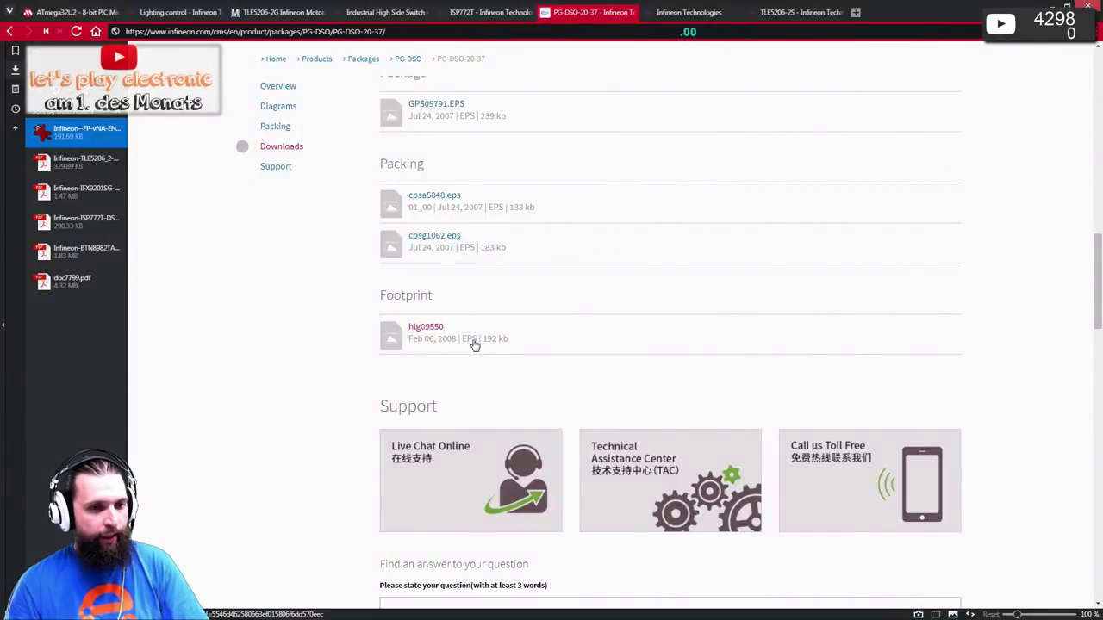
key("alt+Left")
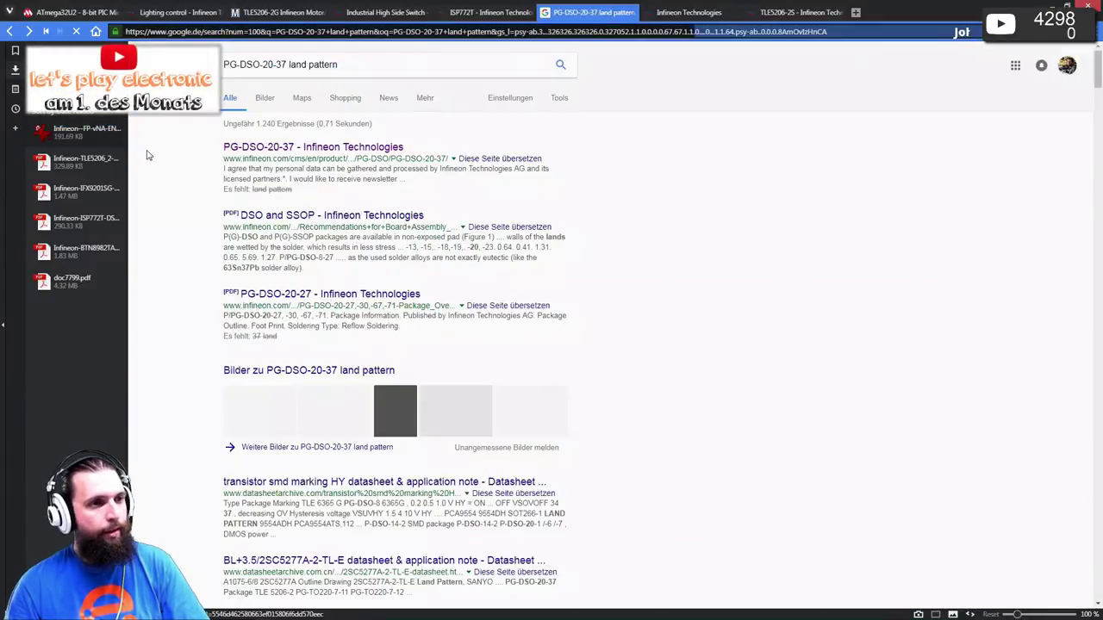
left_click(280, 220)
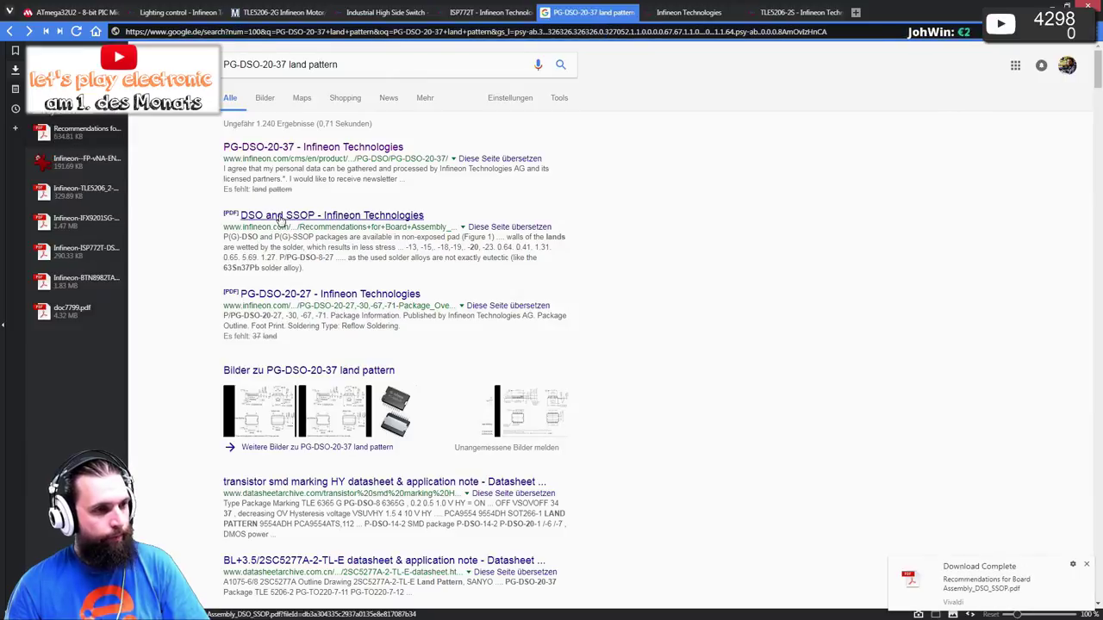
left_click(302, 297)
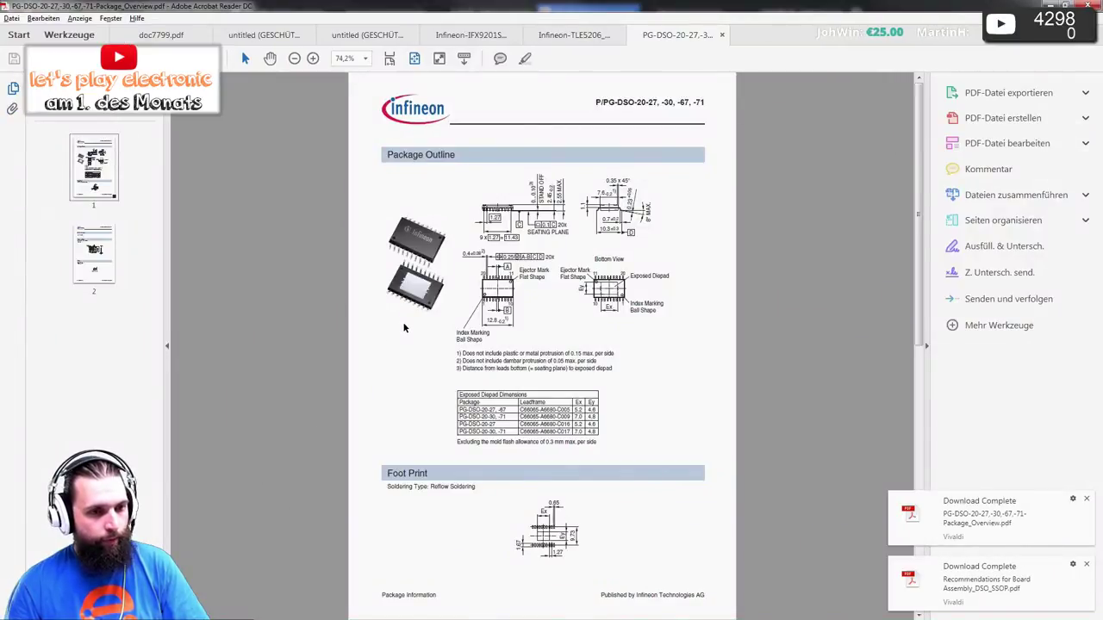
- Compare the PG-DSO-20-27 overview with the IFX9201 and TLE5206 package drawings
scroll(544, 525, "down", 3)
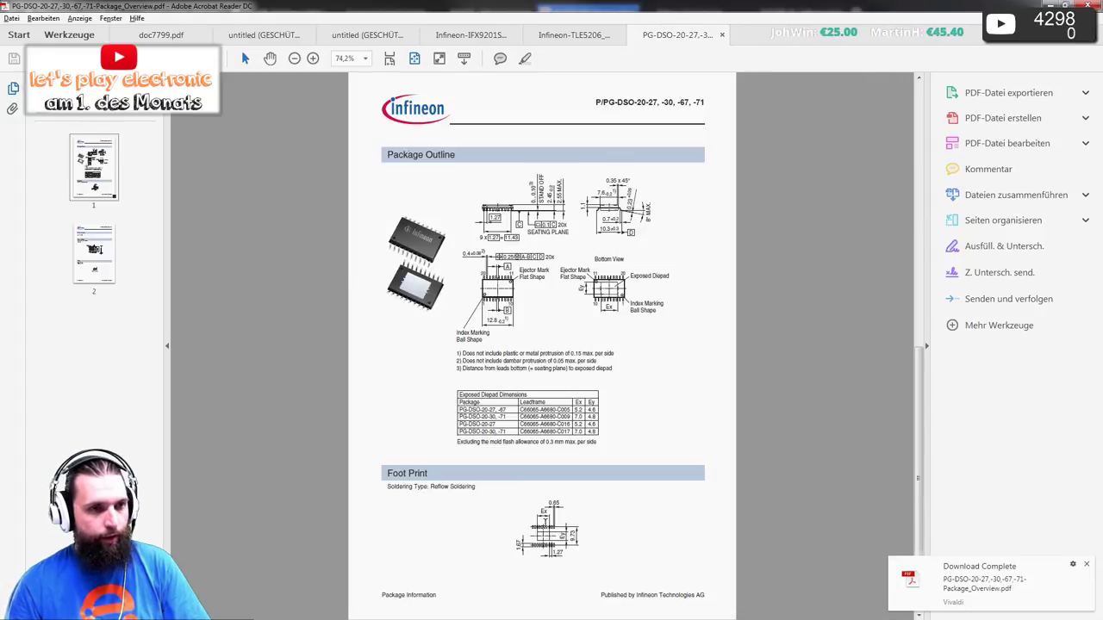
scroll(544, 520, "up", 3)
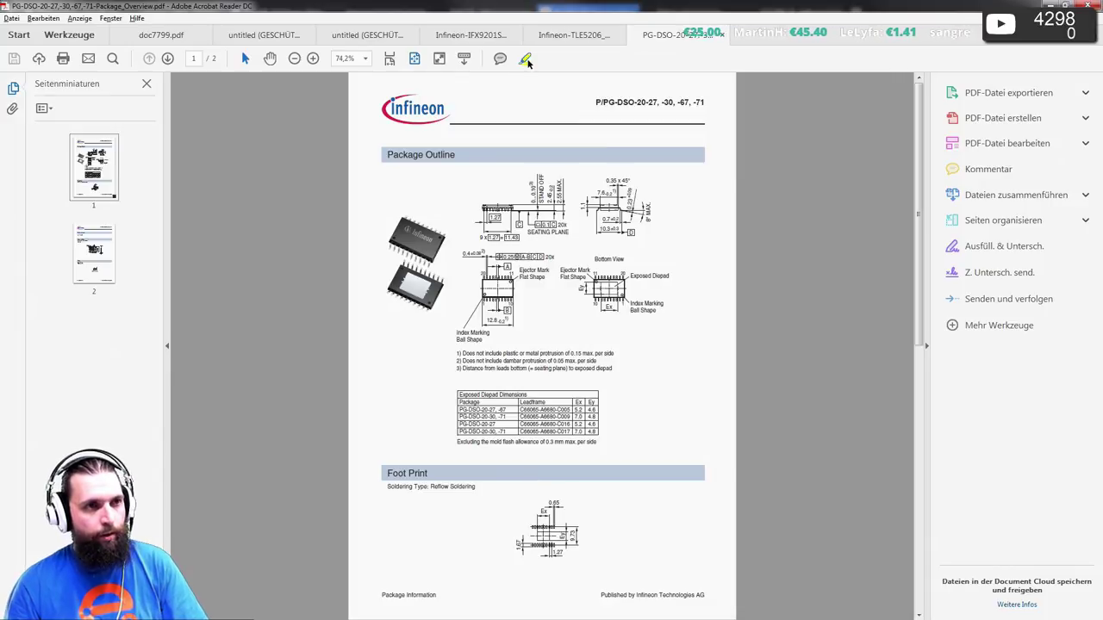
left_click(464, 37)
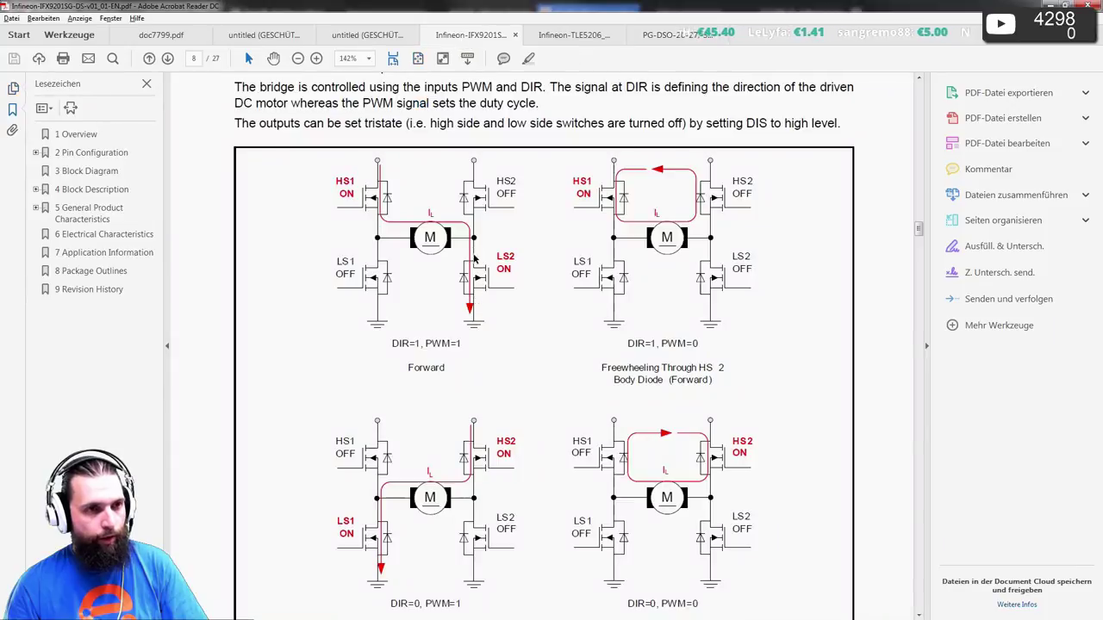
left_click(572, 34)
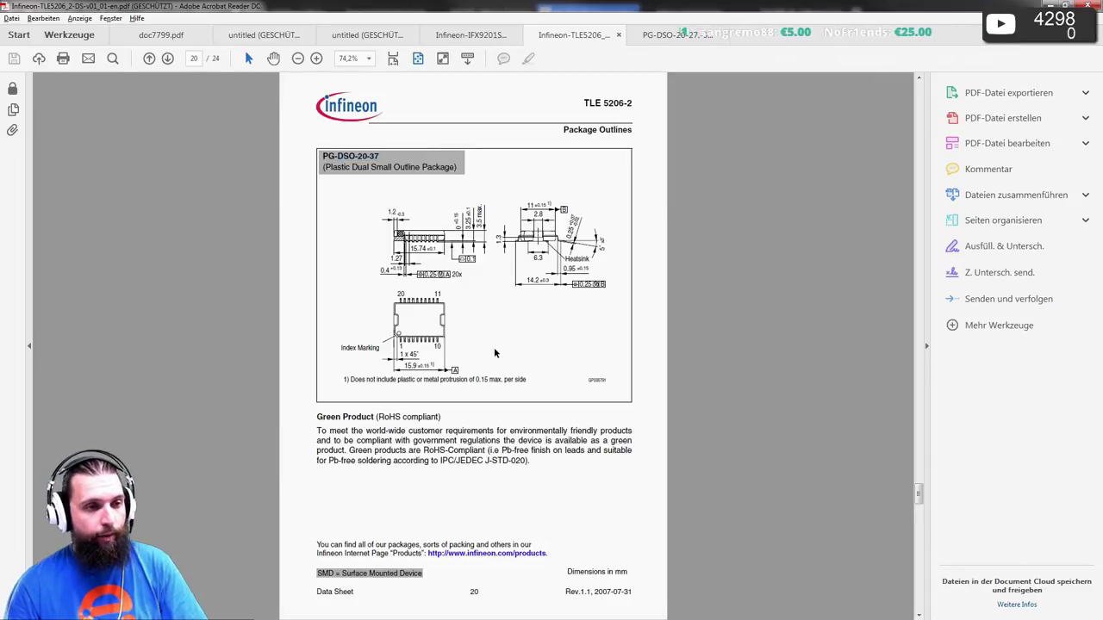
scroll(494, 347, "up", 3, "ctrl")
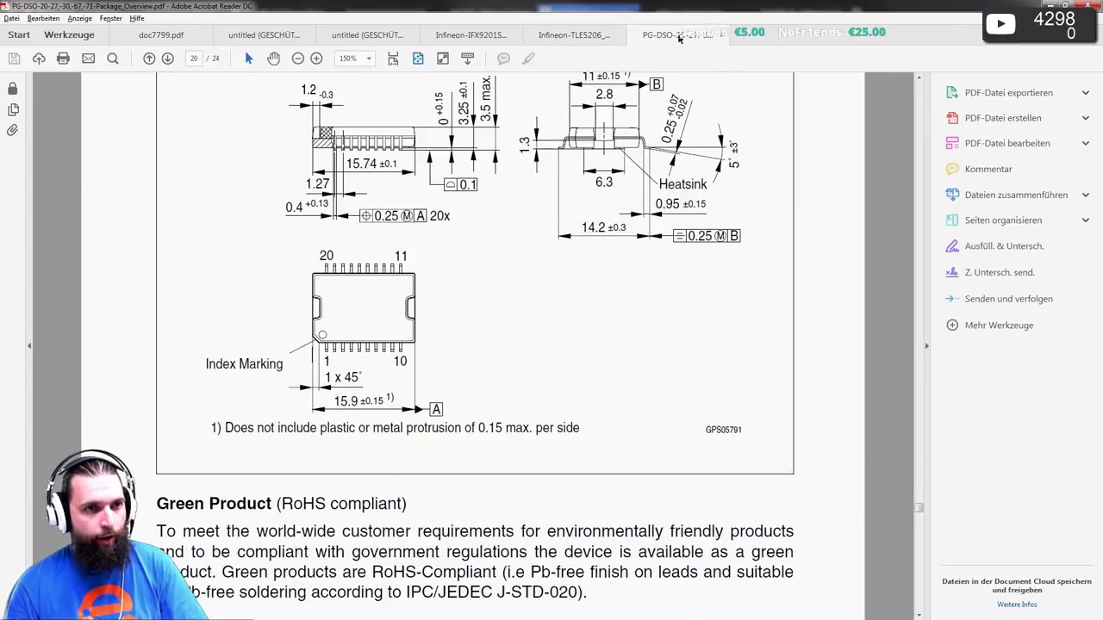
- Cross-check the PG-DSO-20 overview against doc7799 and TLE5206, then return to the browser
left_click(677, 34)
scroll(506, 308, "up", 3, "ctrl")
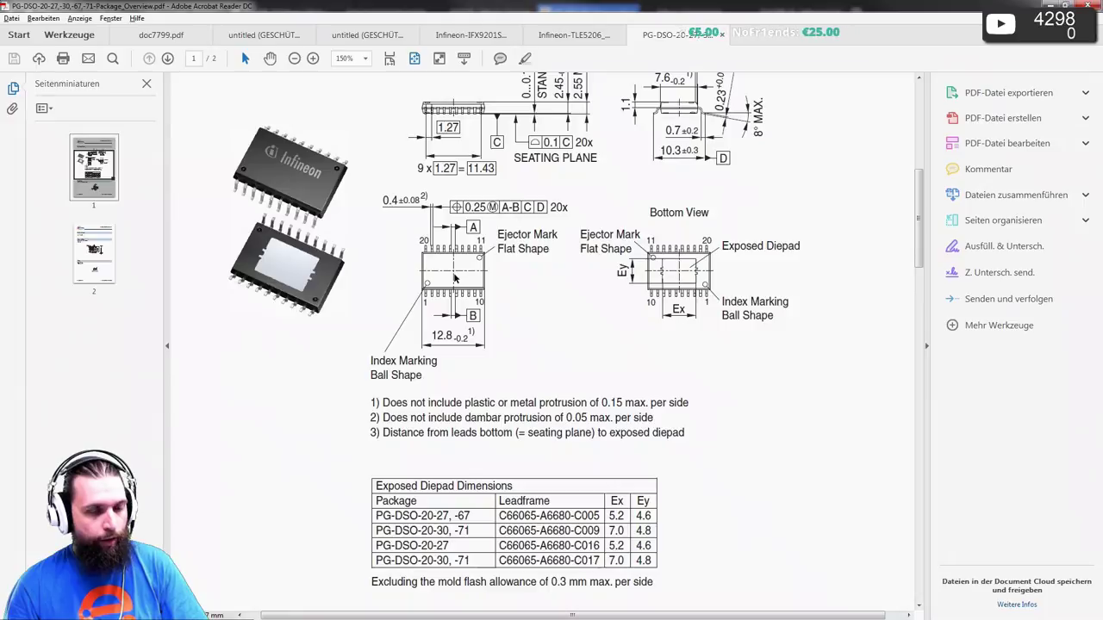
scroll(442, 297, "up", 1, "ctrl")
left_click(161, 35)
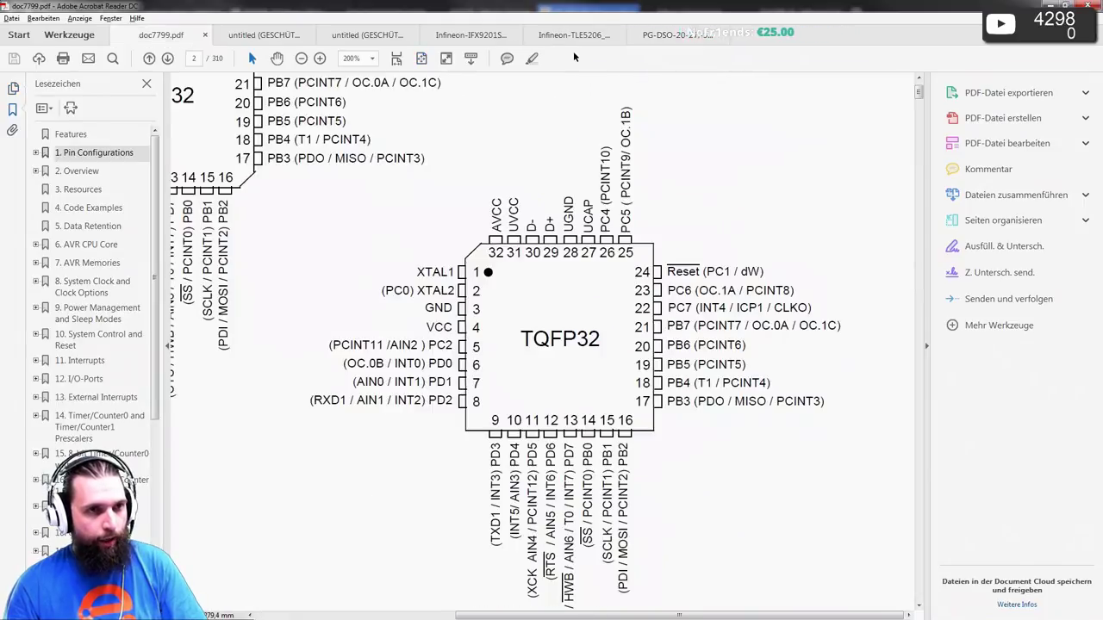
left_click(574, 33)
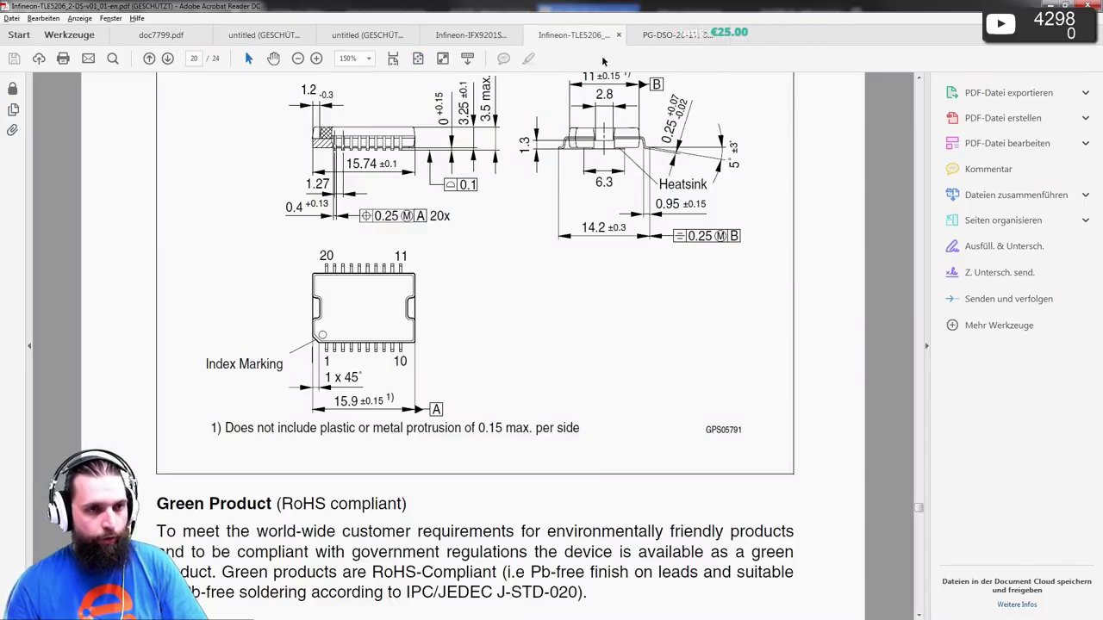
left_click(677, 34)
scroll(504, 213, "up", 1)
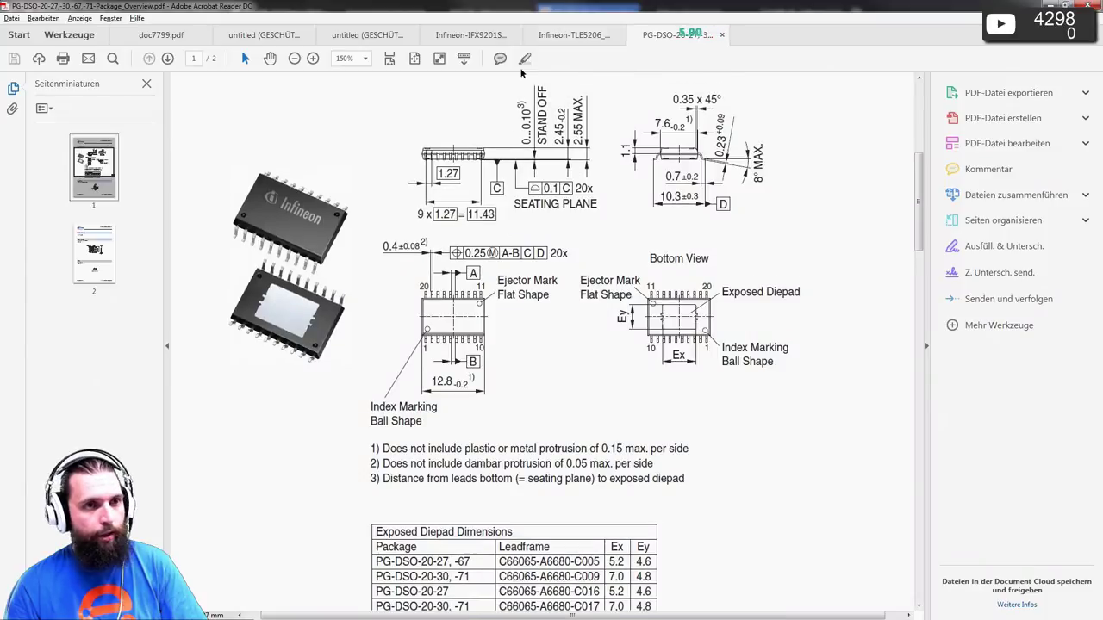
key("alt+Tab")
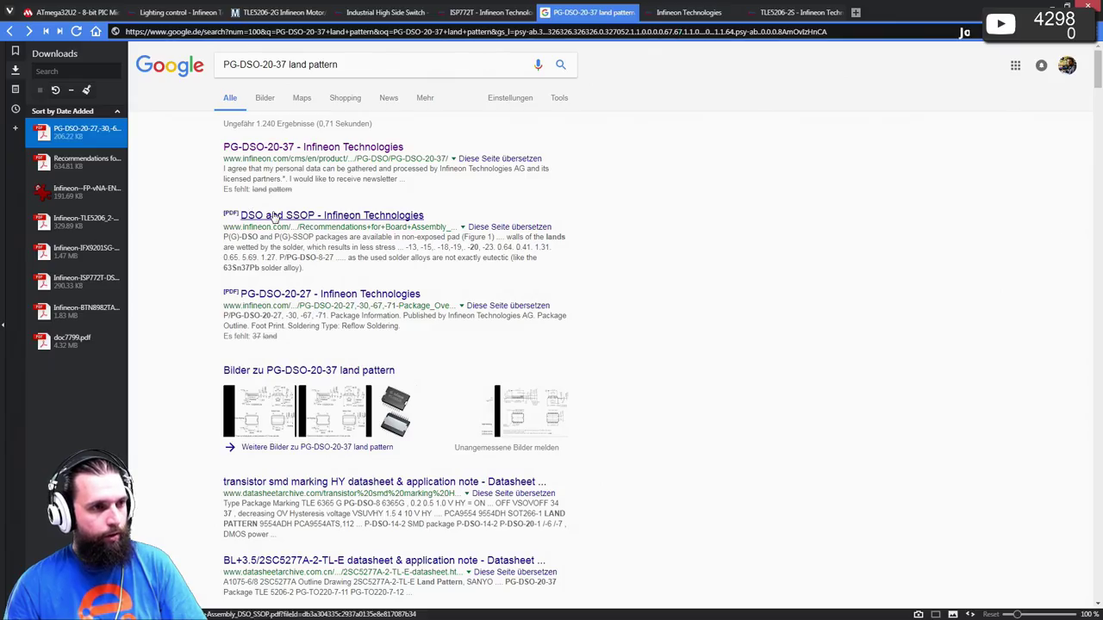
- Open the DSO and SSOP board assembly recommendations PDF at fit-page, read to Component Placement, then minimize Acrobat
double_click(58, 158)
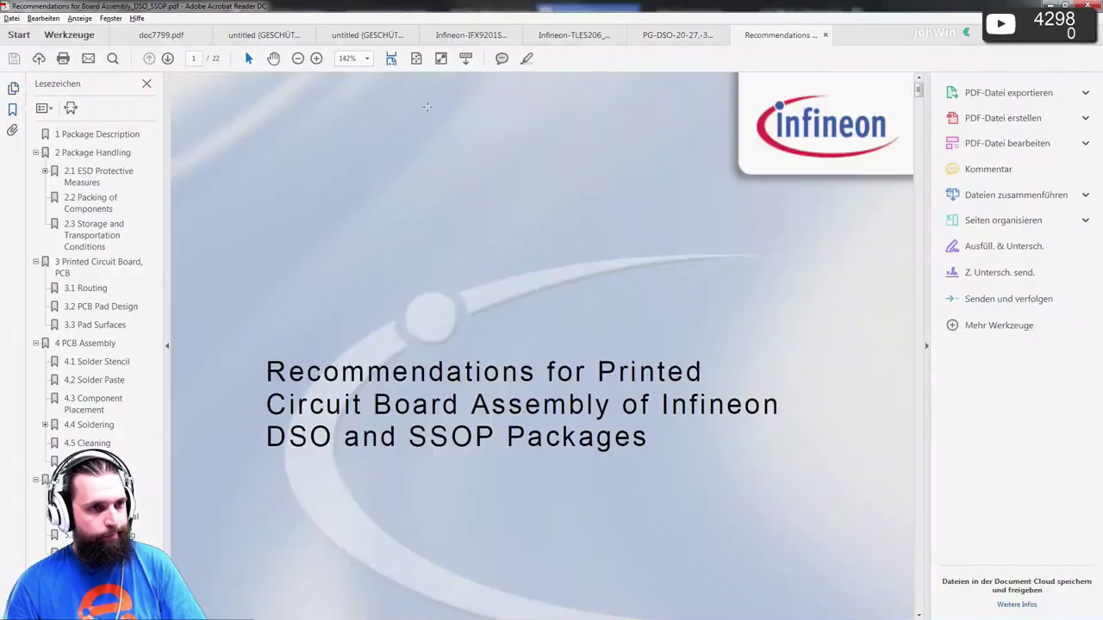
left_click(440, 60)
scroll(460, 233, "down", 10)
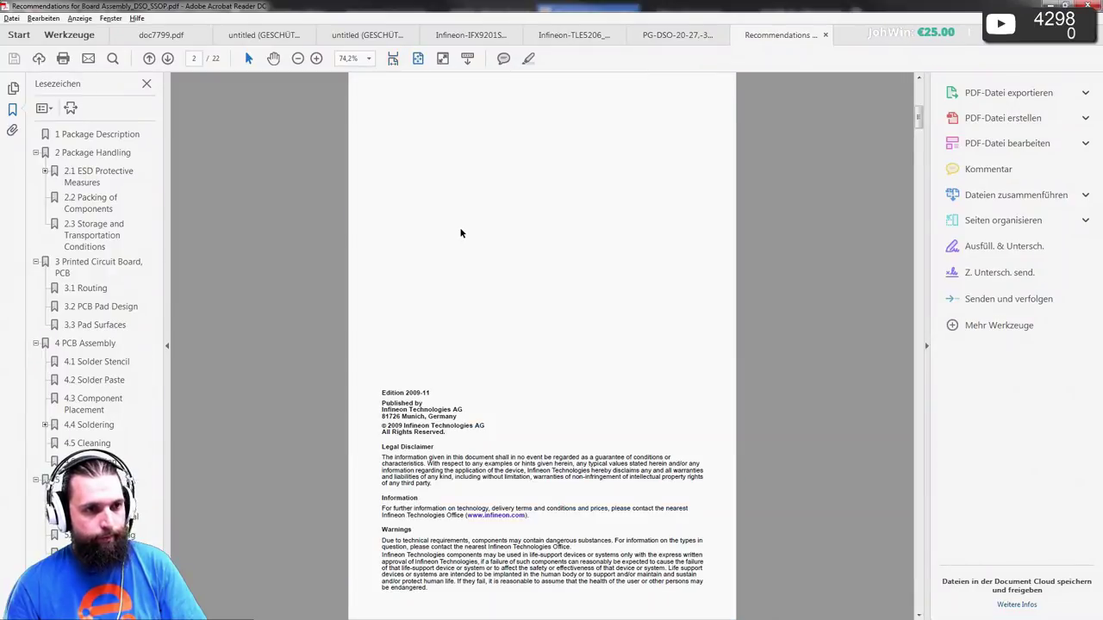
scroll(460, 229, "down", 15)
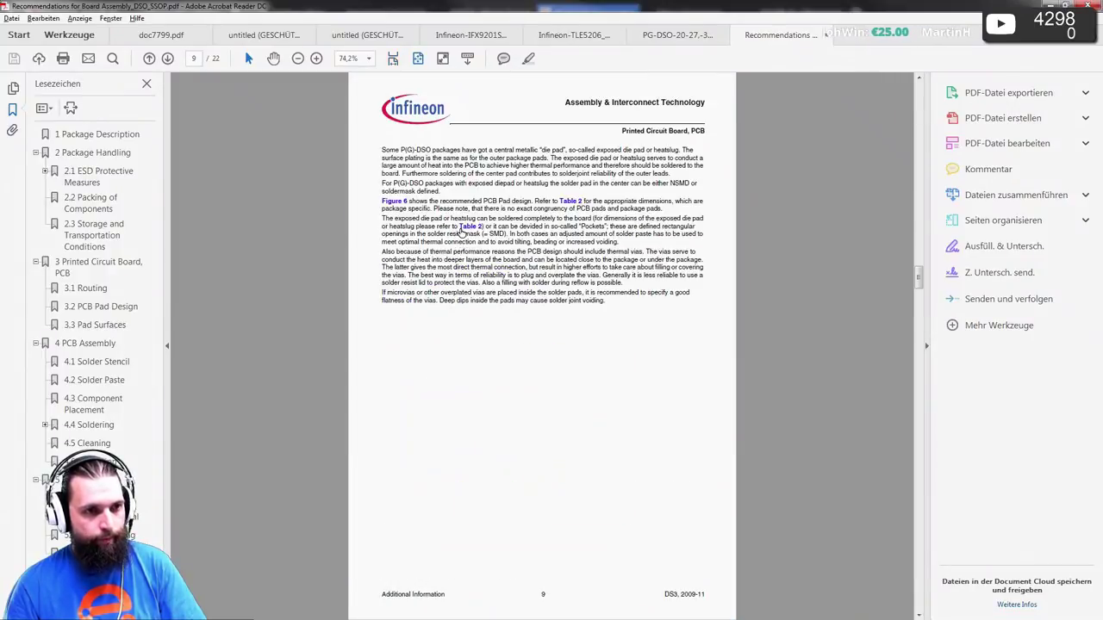
scroll(460, 229, "down", 4)
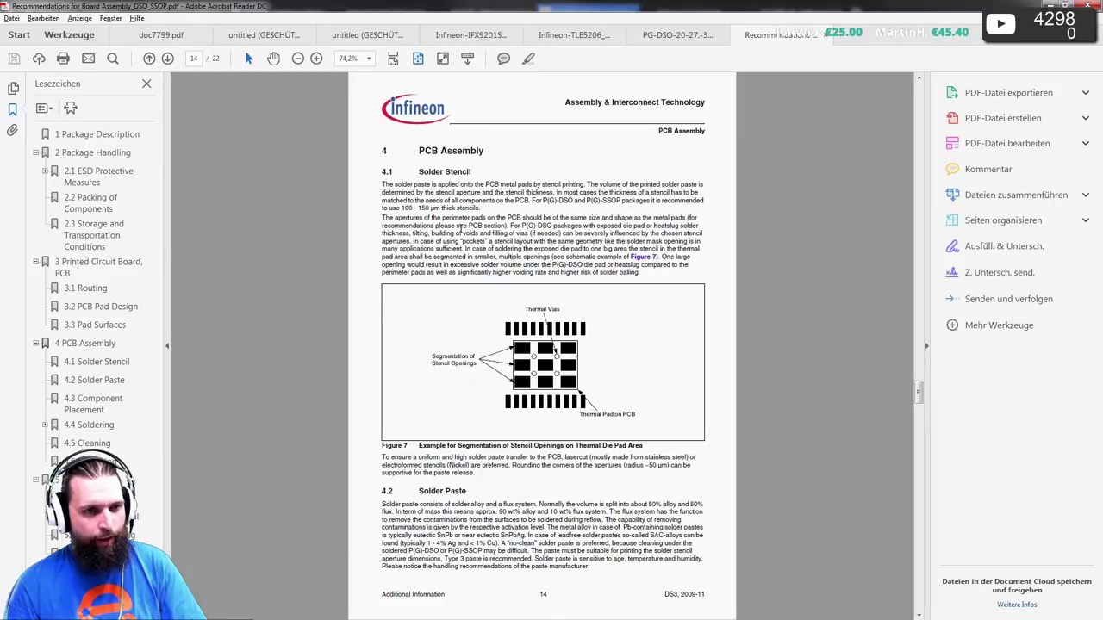
scroll(460, 228, "down", 4)
scroll(460, 229, "up", 3)
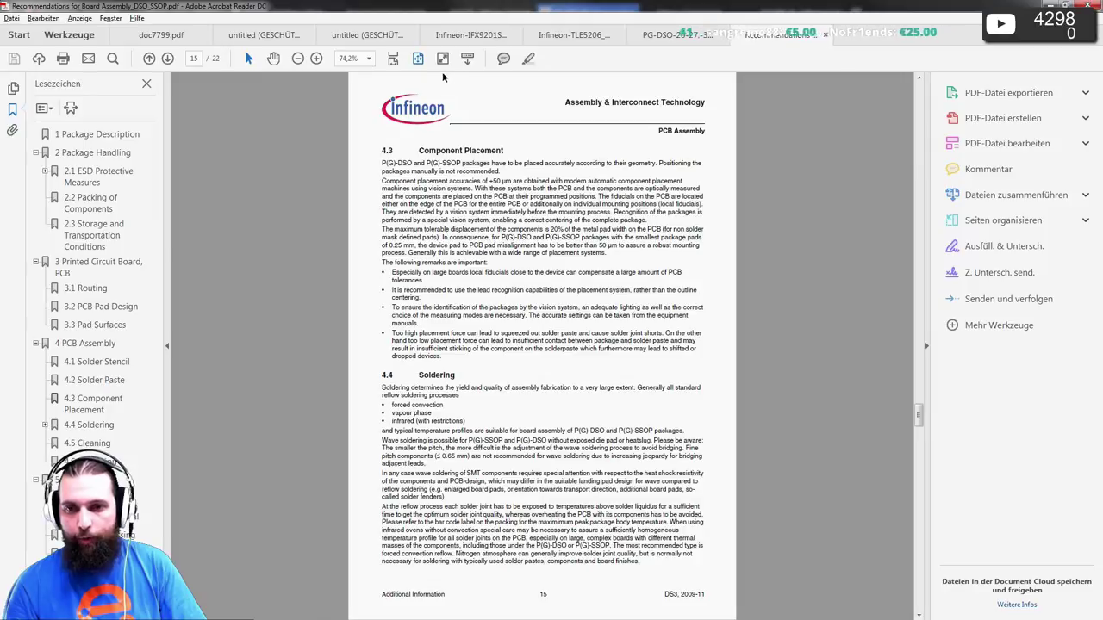
left_click(1053, 5)
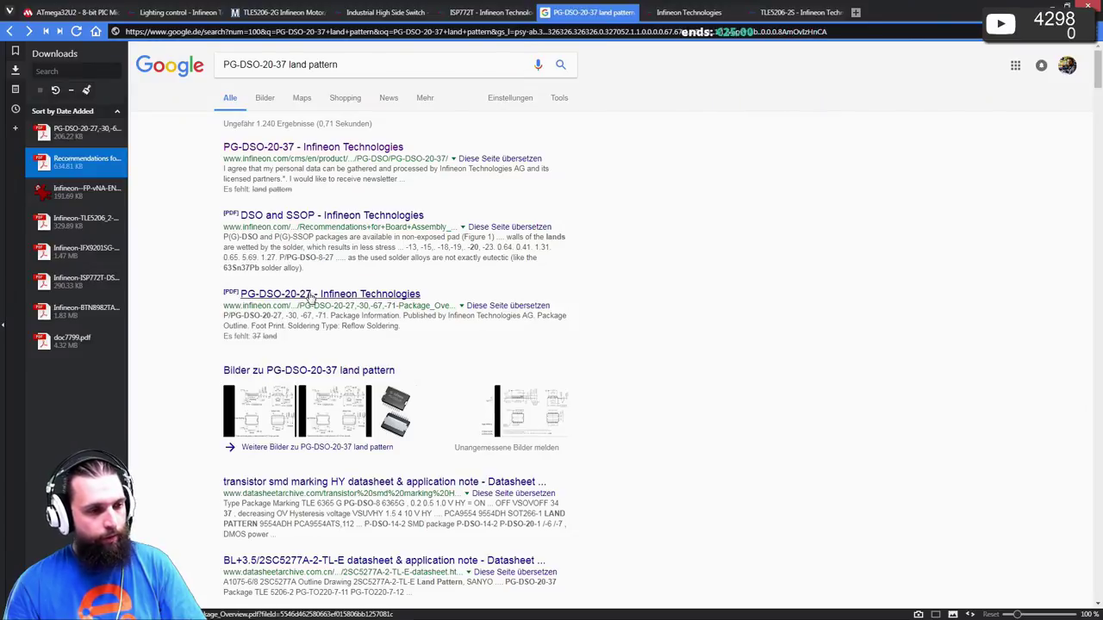
- Change the search query to just 'PG-DSO-20-37'
scroll(312, 297, "down", 1)
scroll(301, 215, "up", 1)
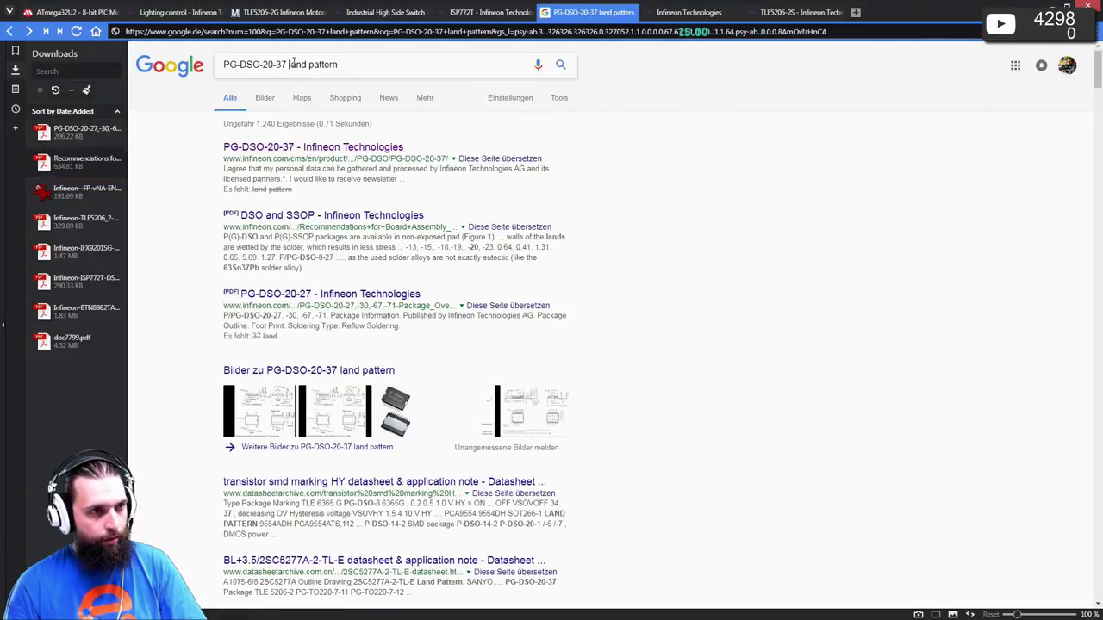
left_click_drag(290, 63, 660, 108)
key("BackSpace")
key("Return")
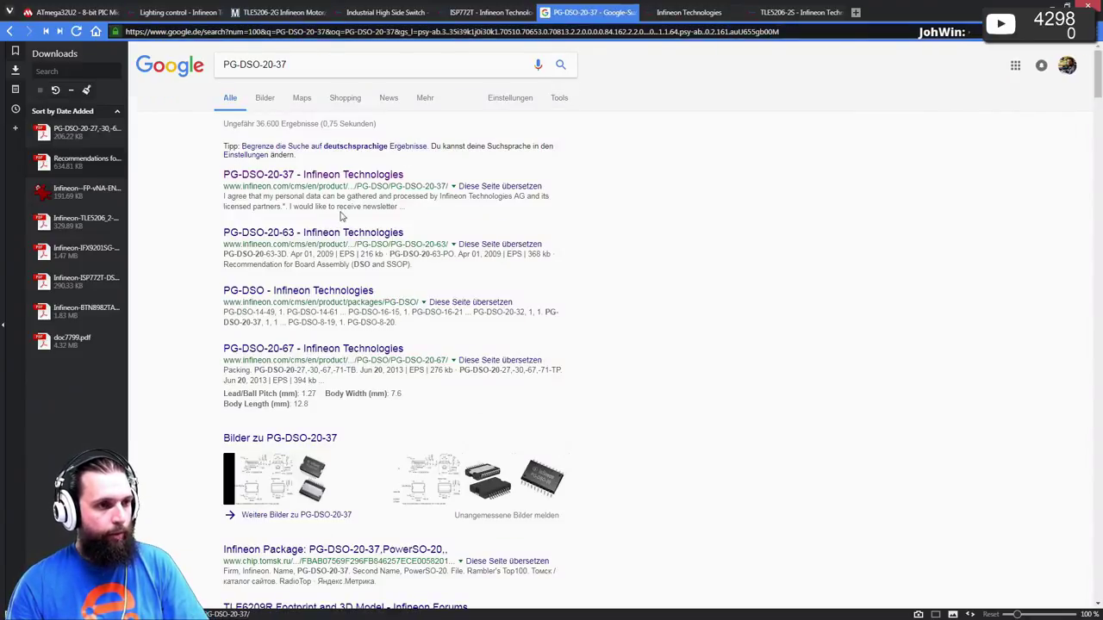
- Scroll the results and open Infineon's PG-DSO-20-37 package page
scroll(293, 388, "down", 2)
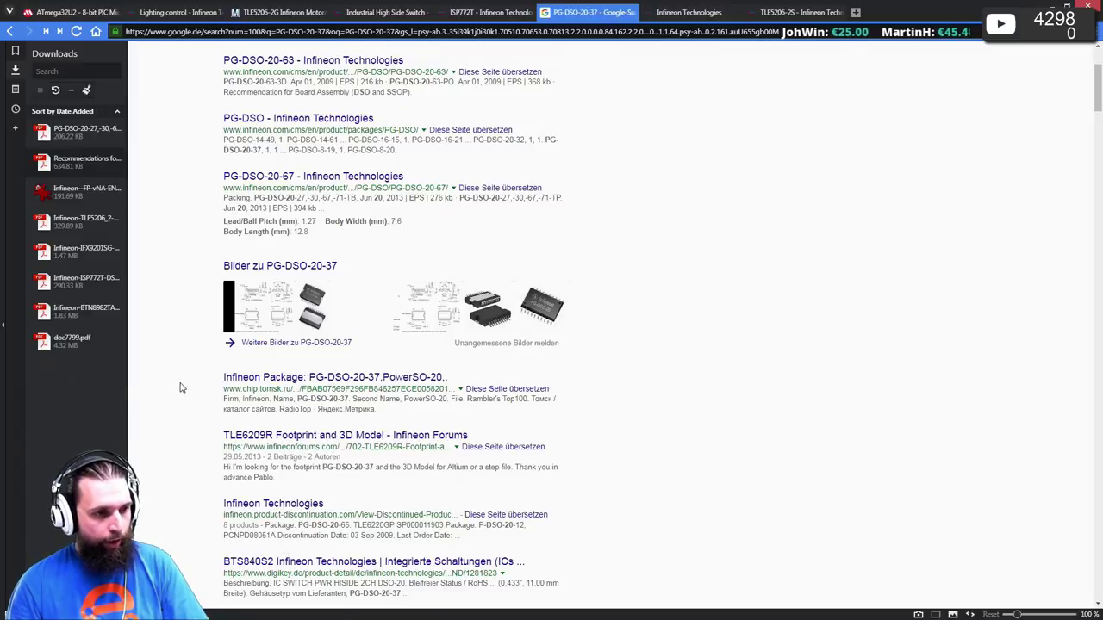
scroll(185, 388, "down", 2)
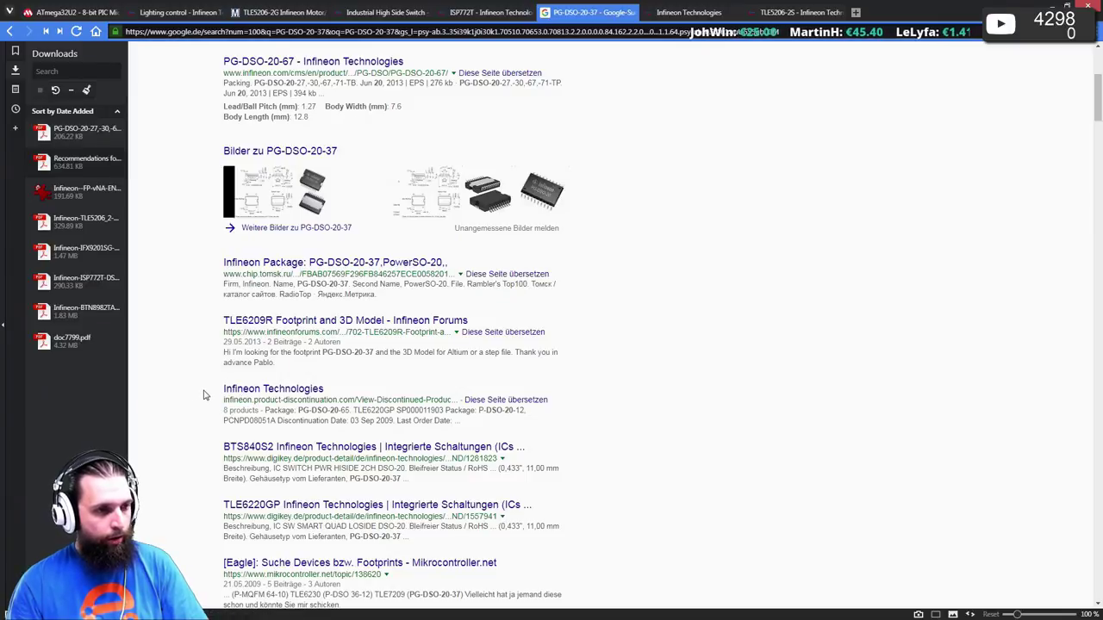
scroll(204, 394, "down", 1)
scroll(205, 395, "down", 3)
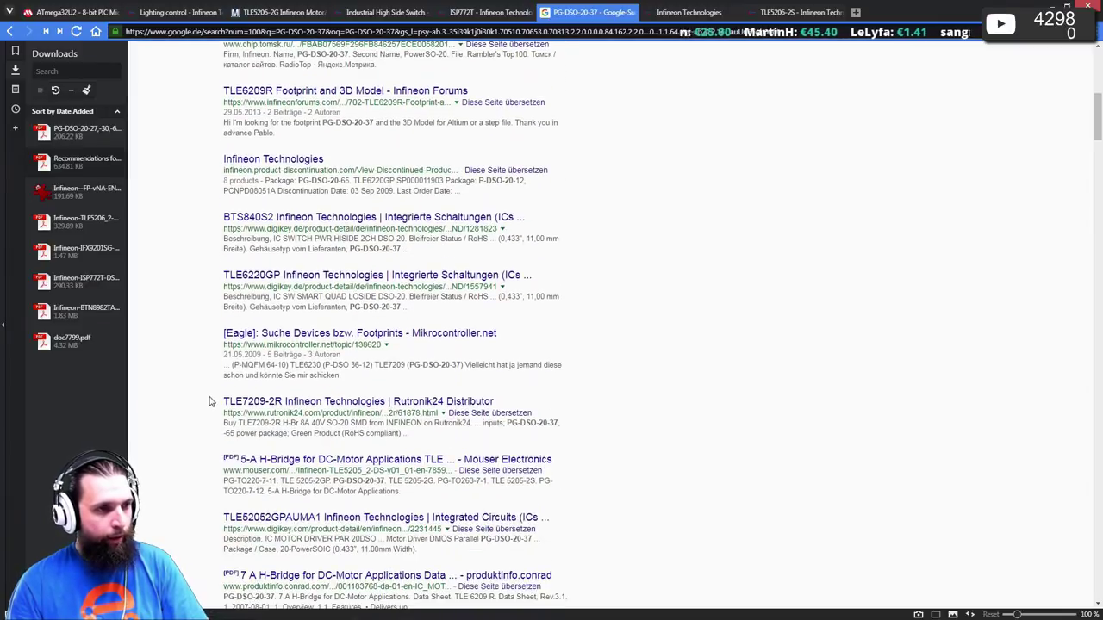
scroll(221, 405, "up", 9)
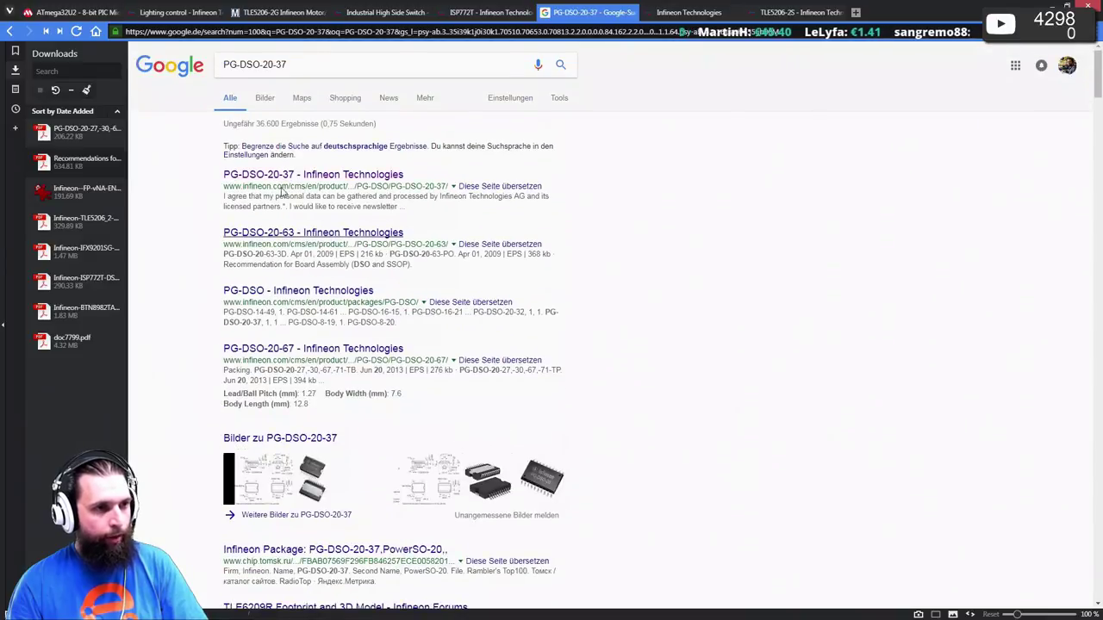
left_click(290, 177)
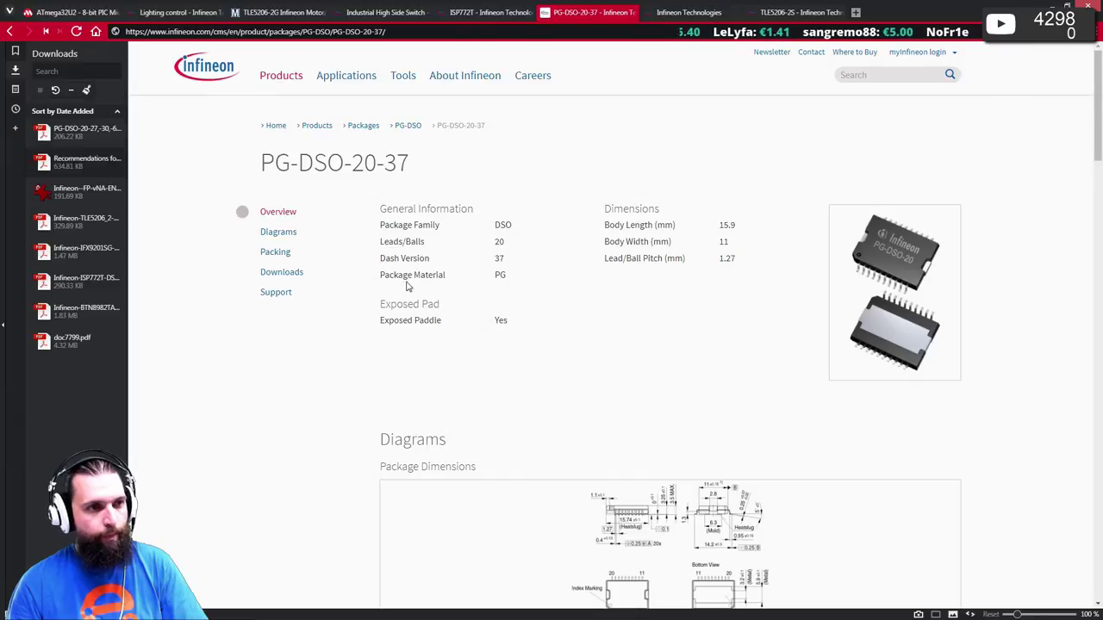
- Jump to the PG-DSO-20-37 Diagrams section, scroll through Downloads and Support, then go back to Google
left_click(279, 235)
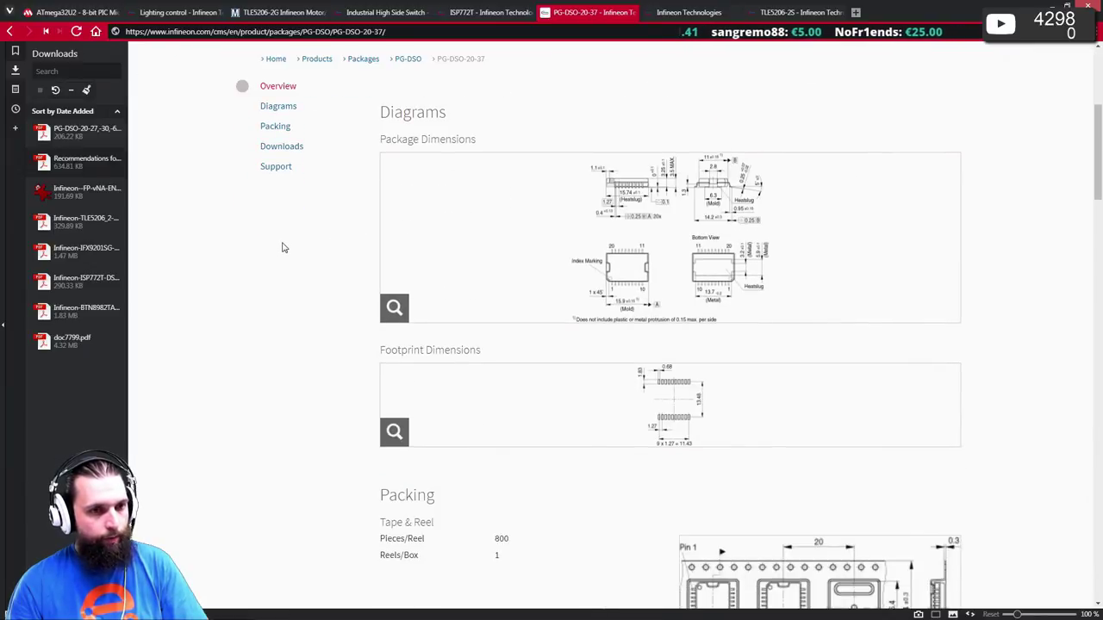
scroll(307, 247, "down", 7)
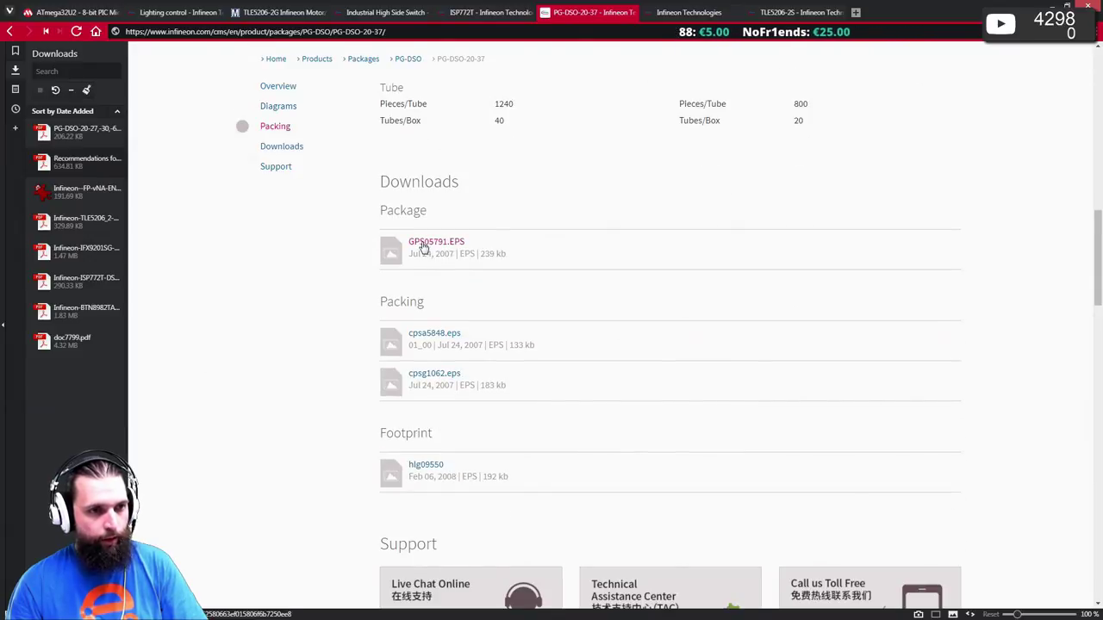
scroll(446, 377, "down", 2)
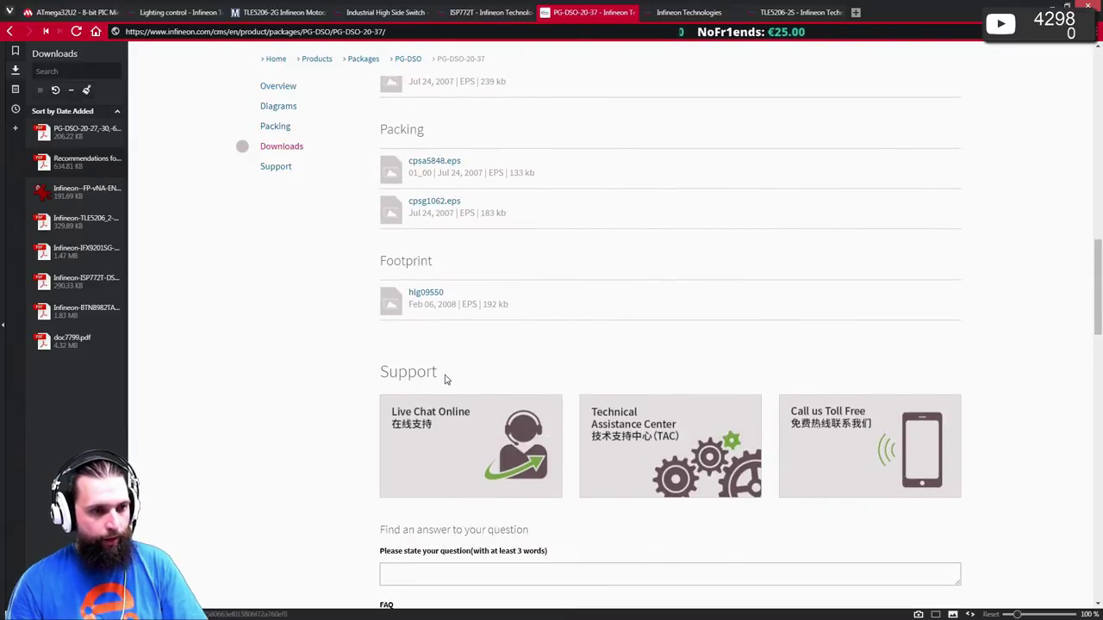
scroll(446, 379, "down", 3)
scroll(438, 351, "down", 2)
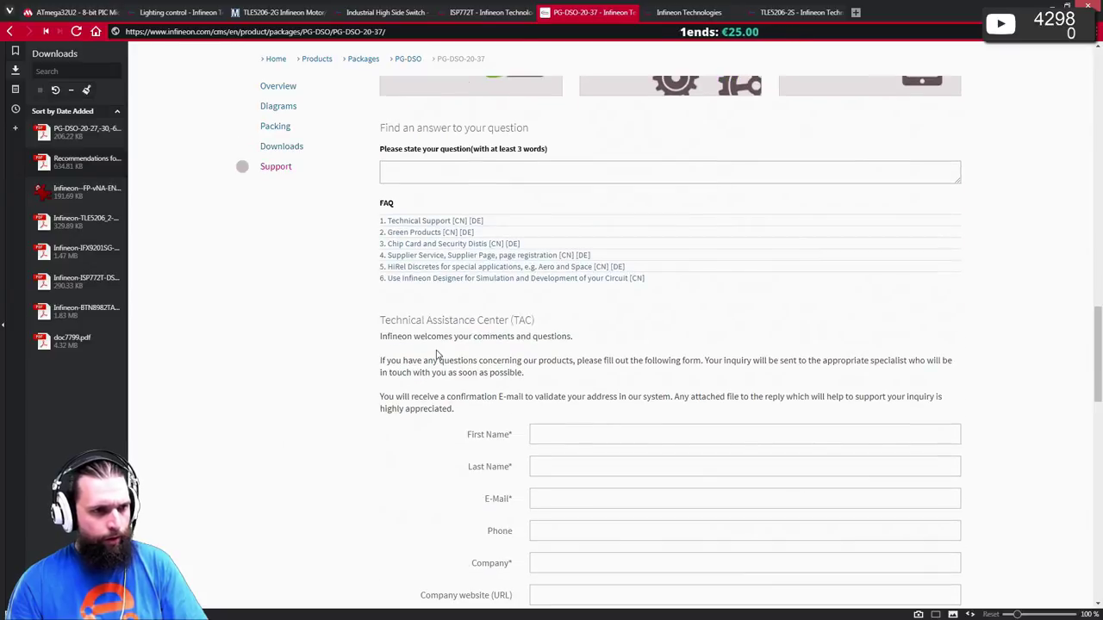
scroll(433, 351, "down", 14)
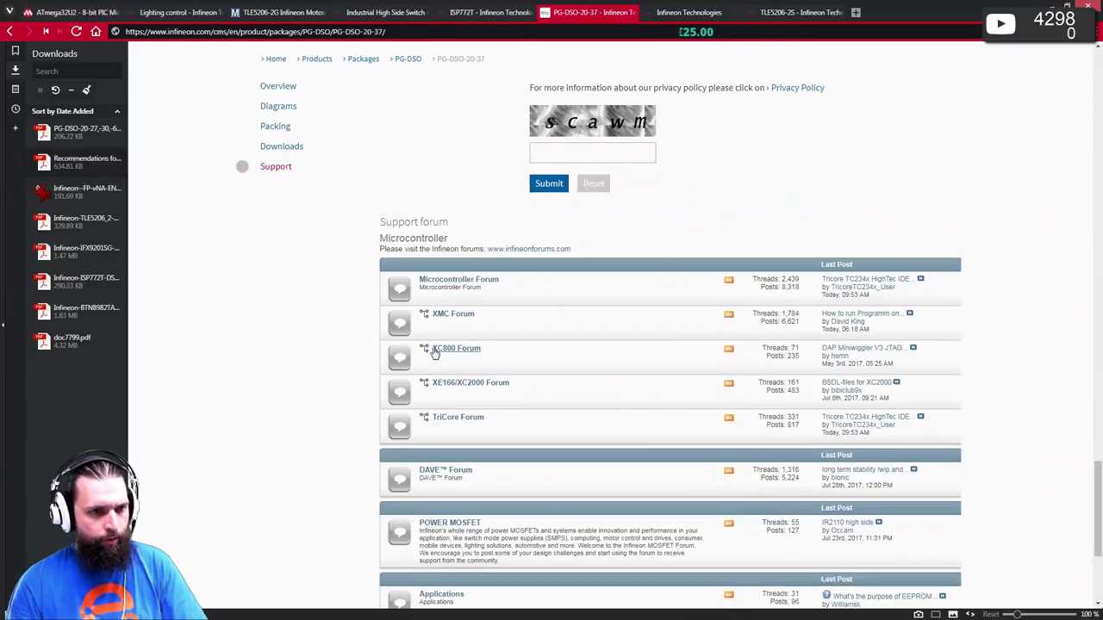
scroll(429, 348, "up", 6)
scroll(428, 347, "up", 20)
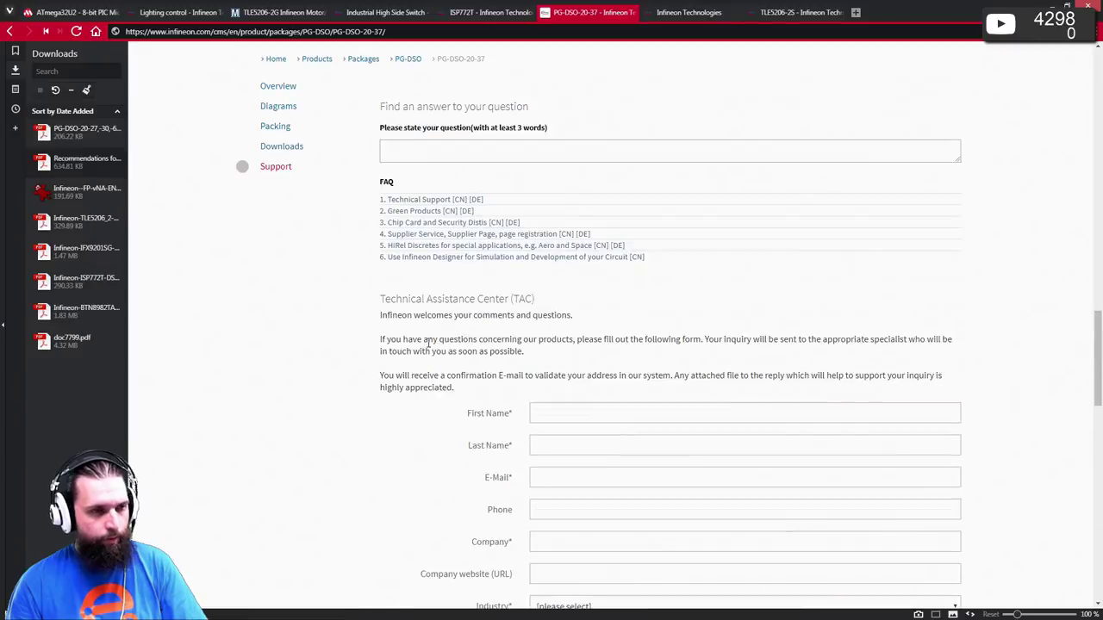
scroll(423, 339, "up", 1)
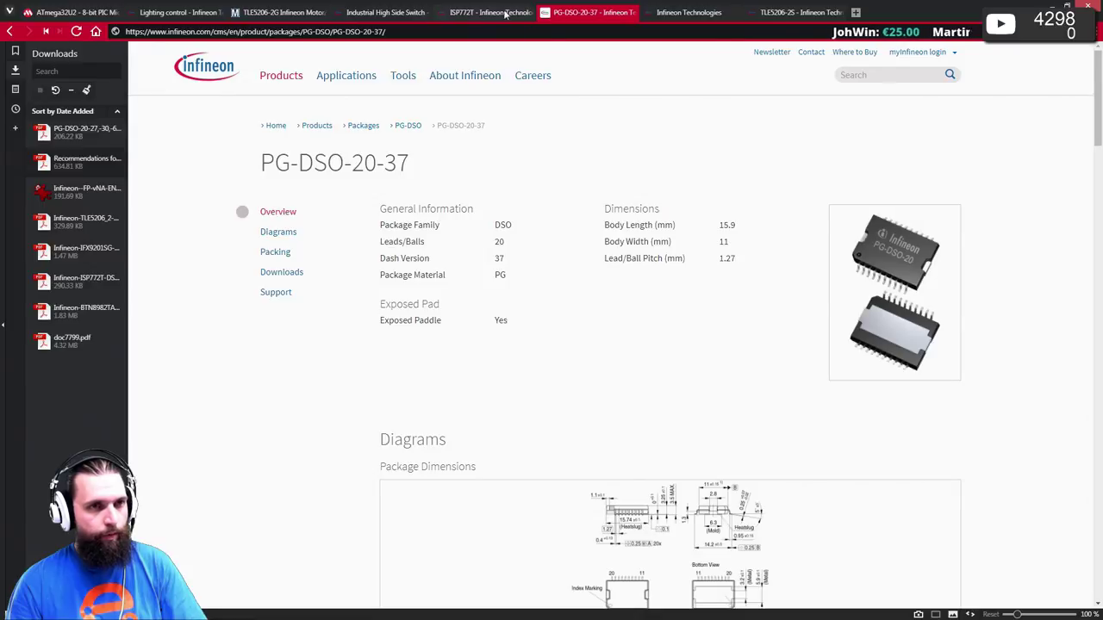
key("alt+Left")
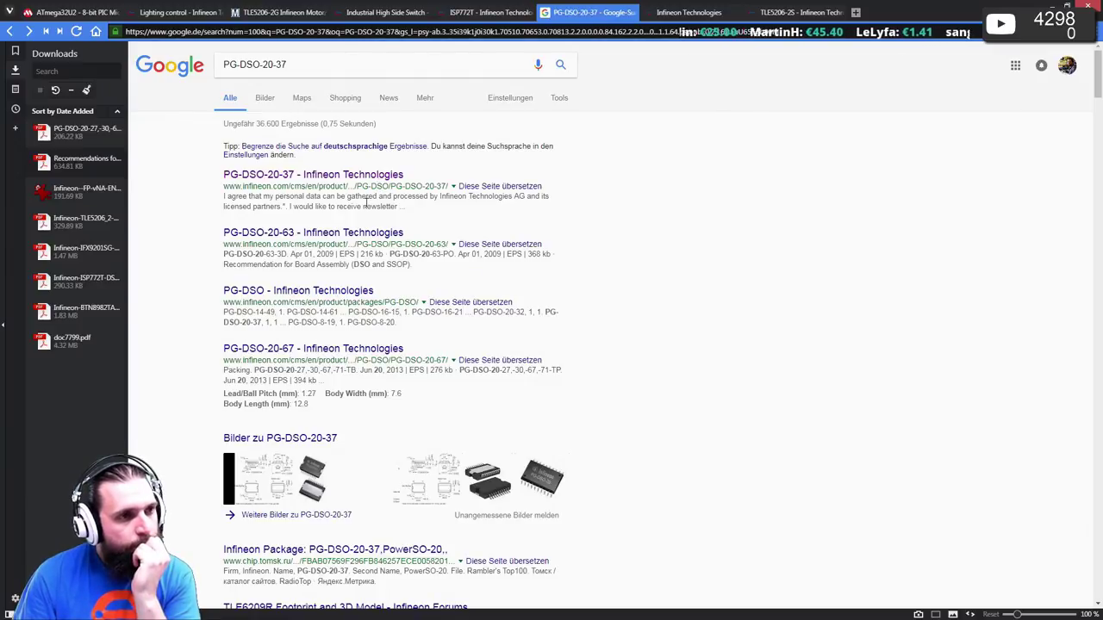
- Search for 'DSO-20-37' without the PG- prefix and scan the results
left_click_drag(248, 65, 4, 77)
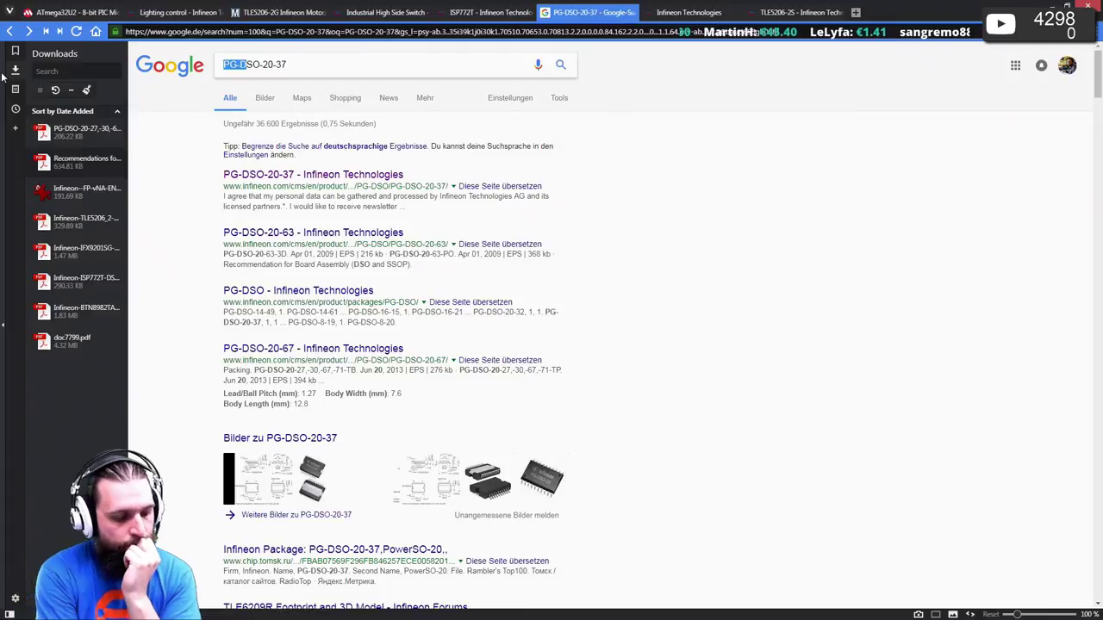
key("BackSpace")
key("Return")
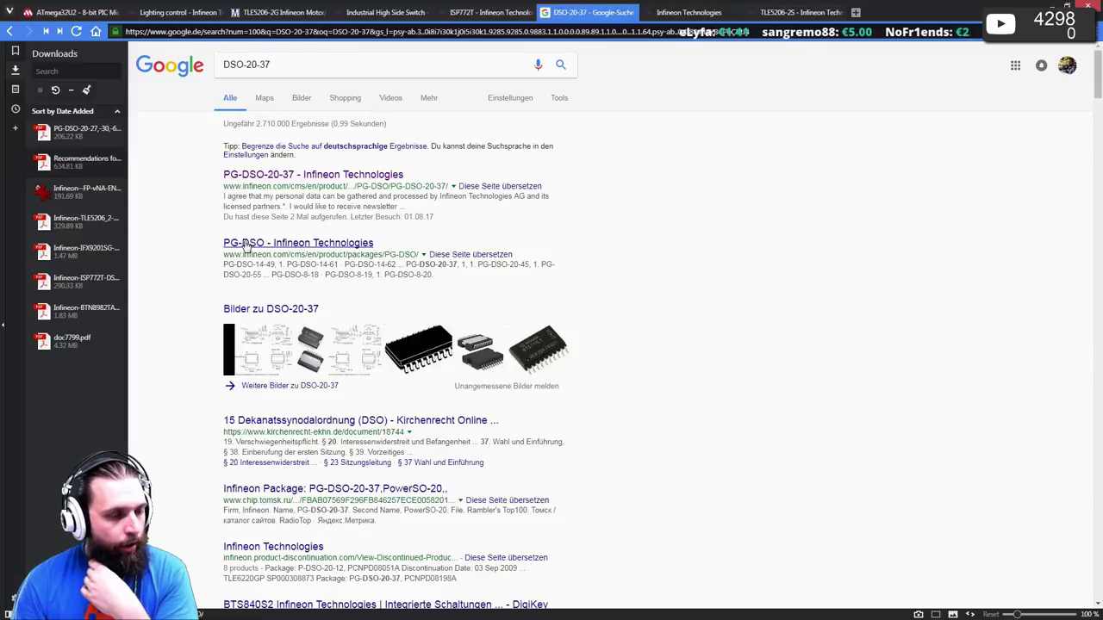
scroll(246, 245, "down", 2)
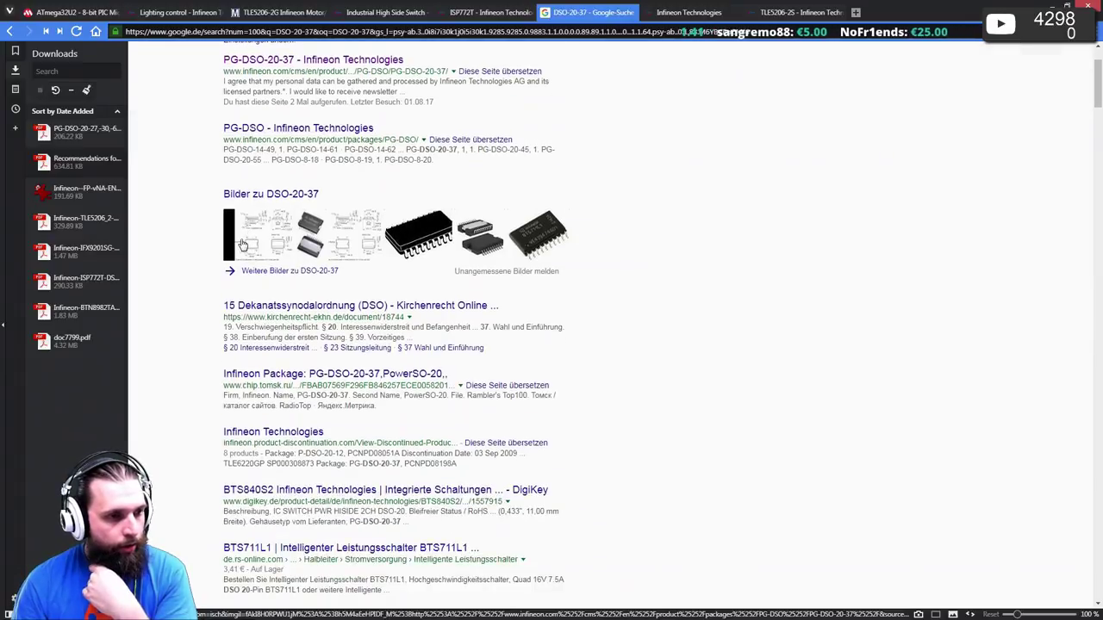
scroll(241, 245, "down", 2)
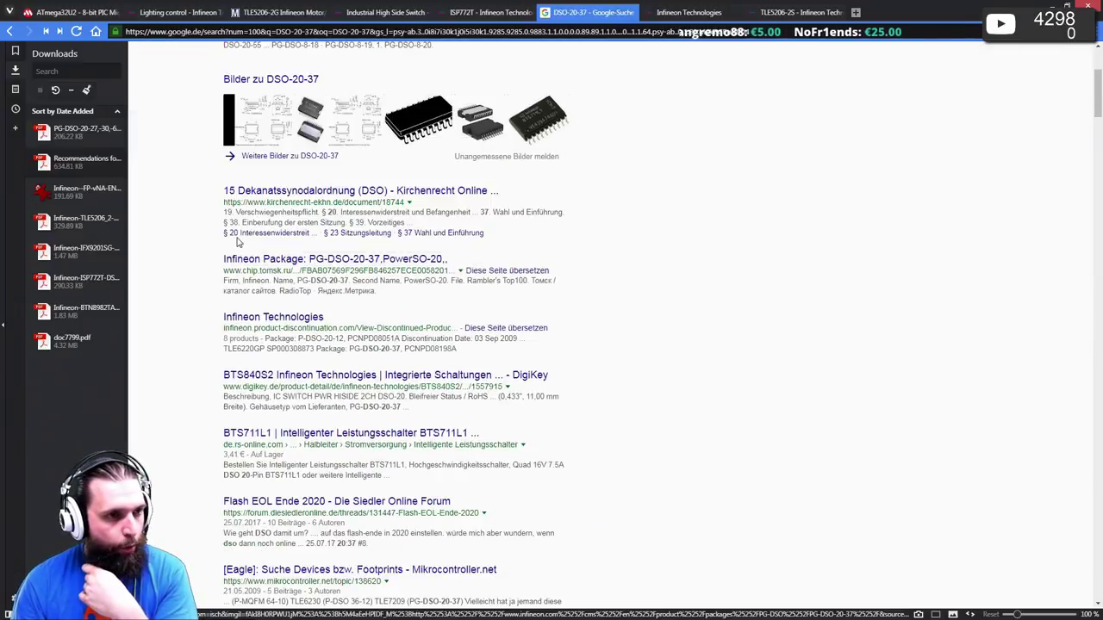
scroll(242, 244, "up", 4)
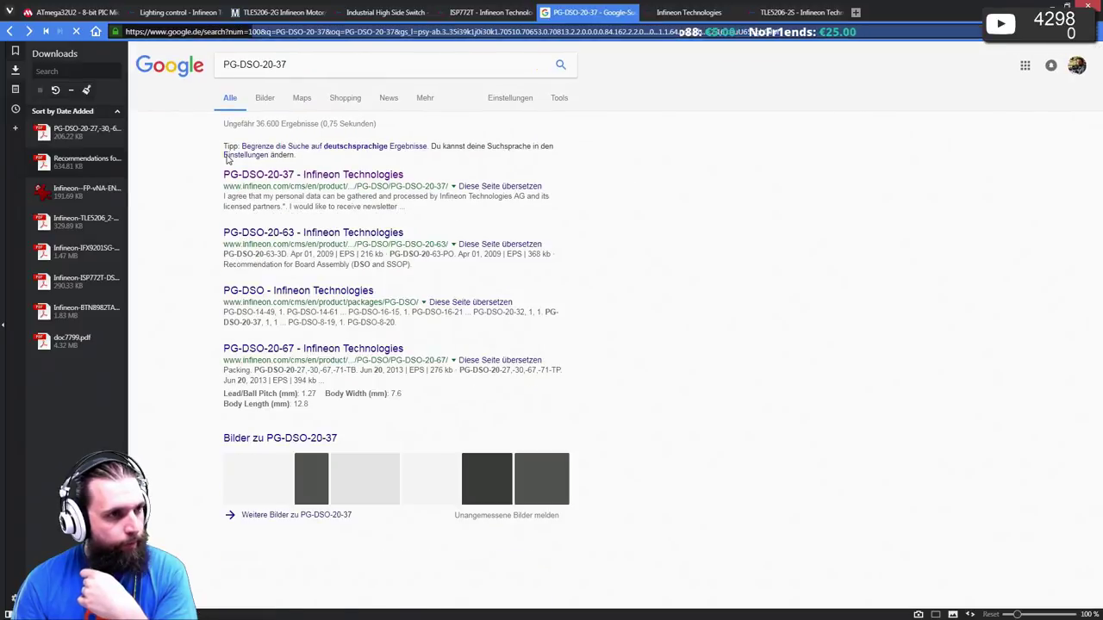
- Preview the PG-DSO-20-37 footprint and package dimension images, then switch to the ISP772T page
left_click(265, 99)
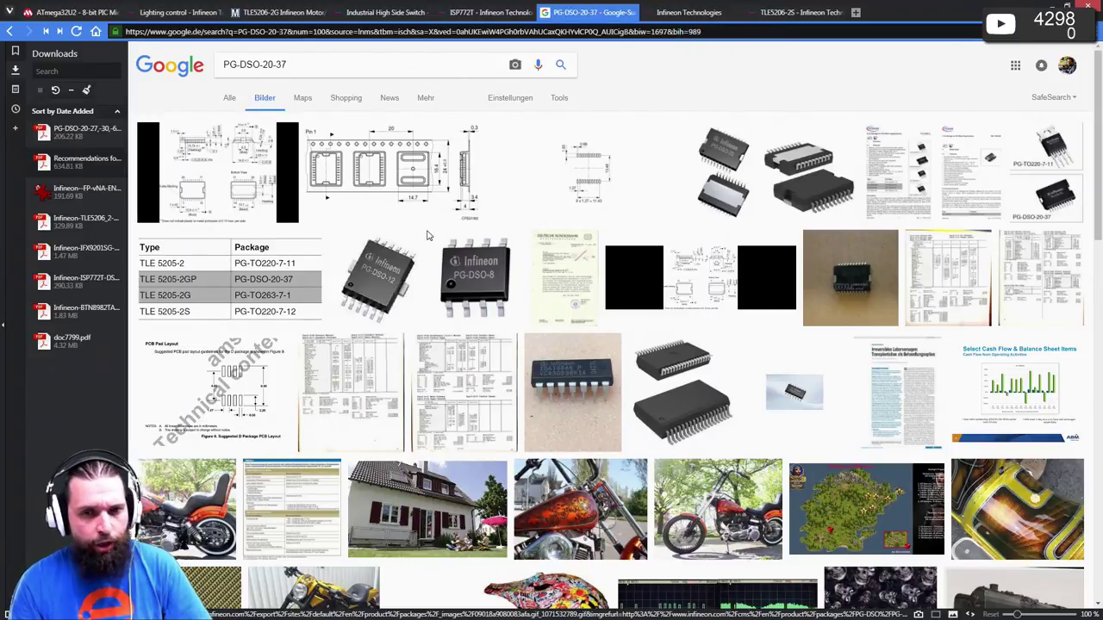
scroll(605, 292, "down", 1)
scroll(605, 293, "down", 5)
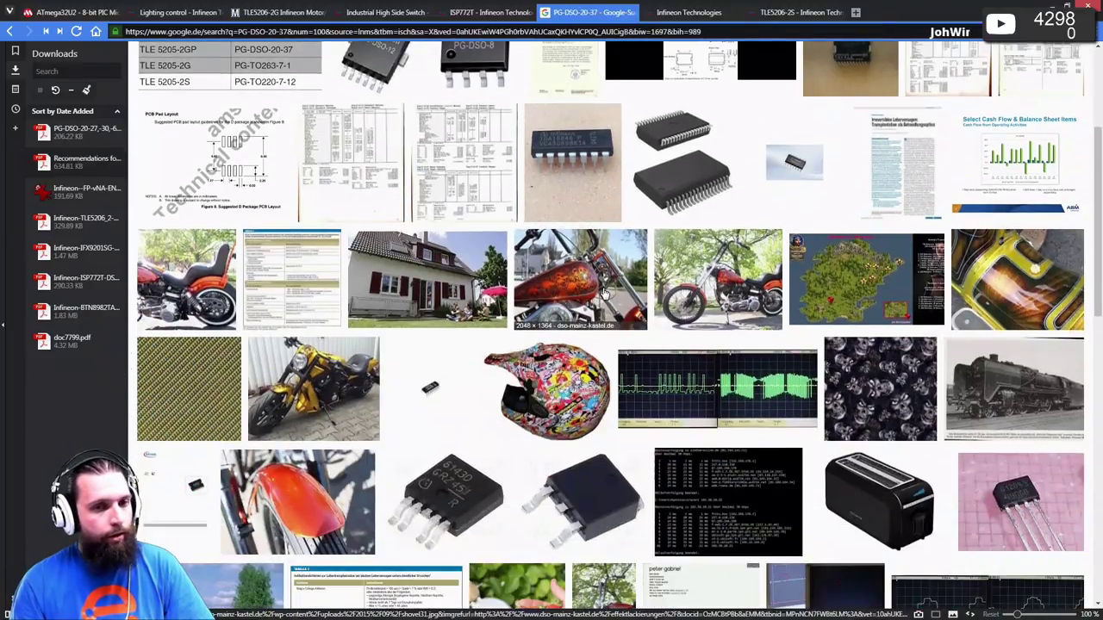
scroll(605, 293, "down", 1)
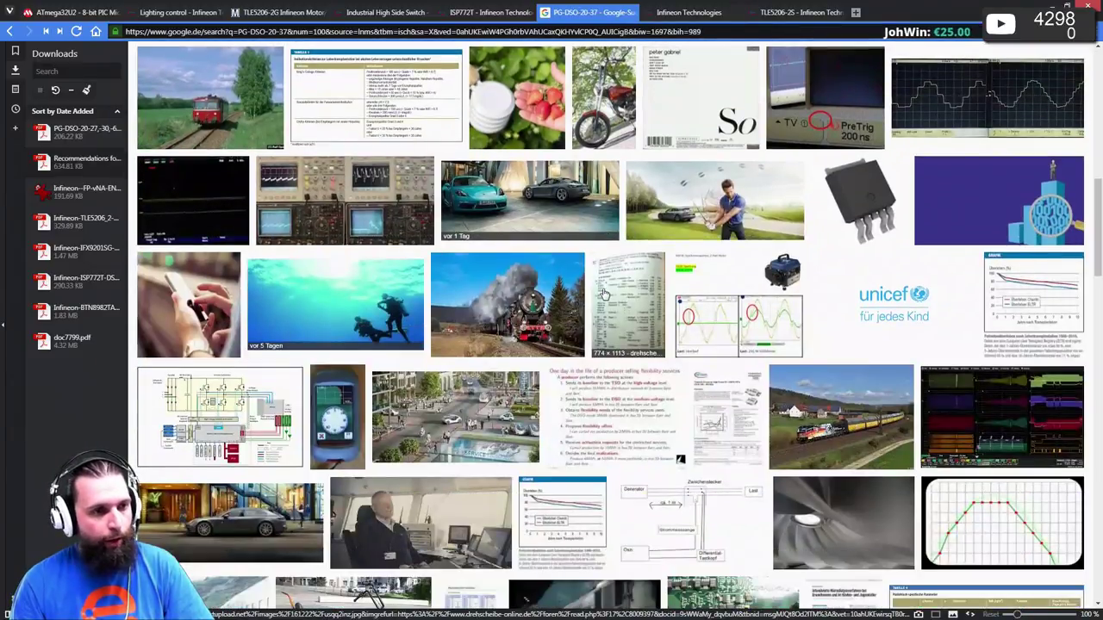
scroll(605, 294, "up", 7)
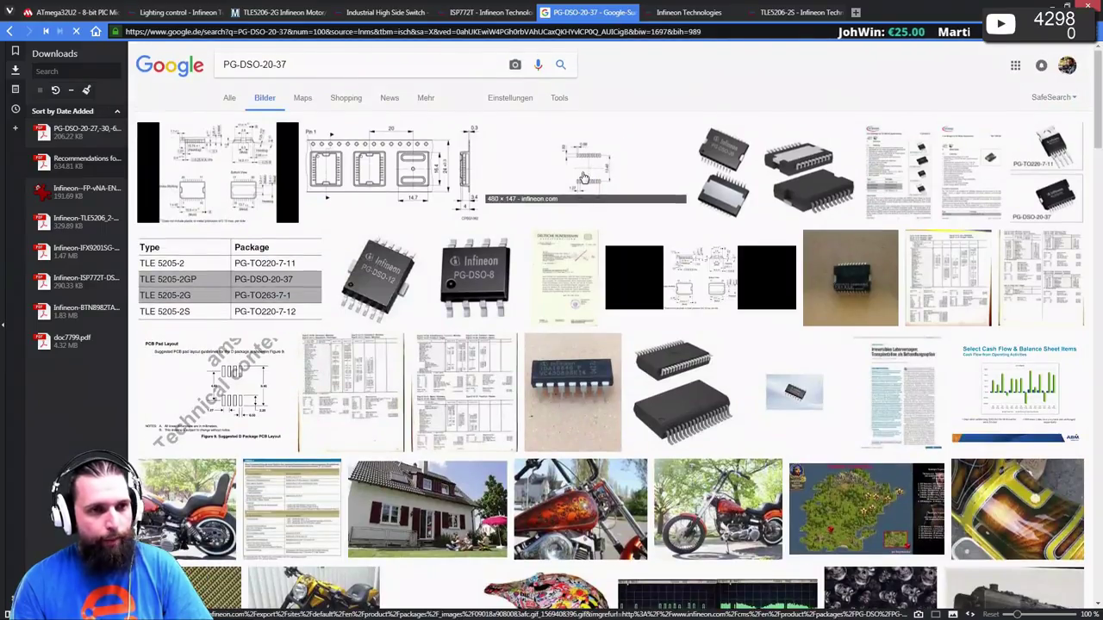
left_click(584, 176)
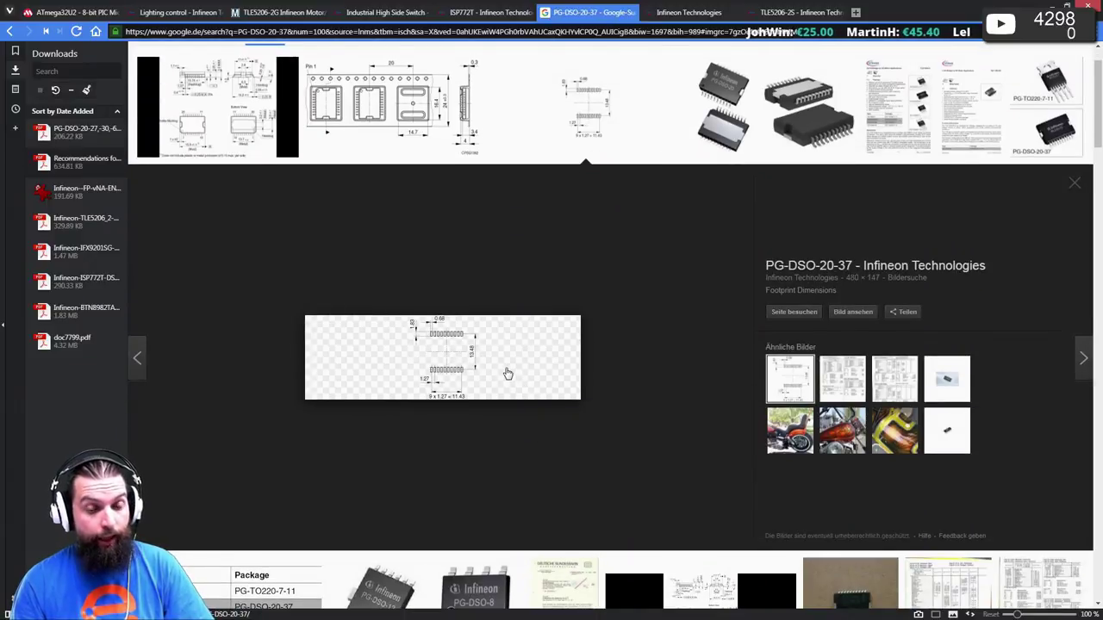
scroll(496, 356, "up", 1)
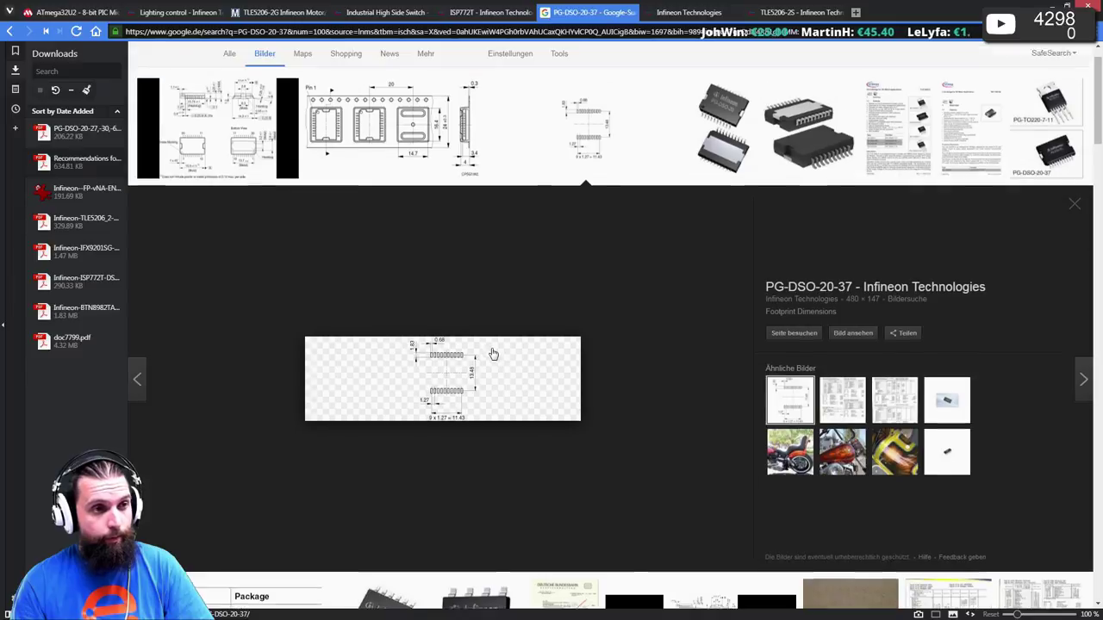
left_click(211, 191)
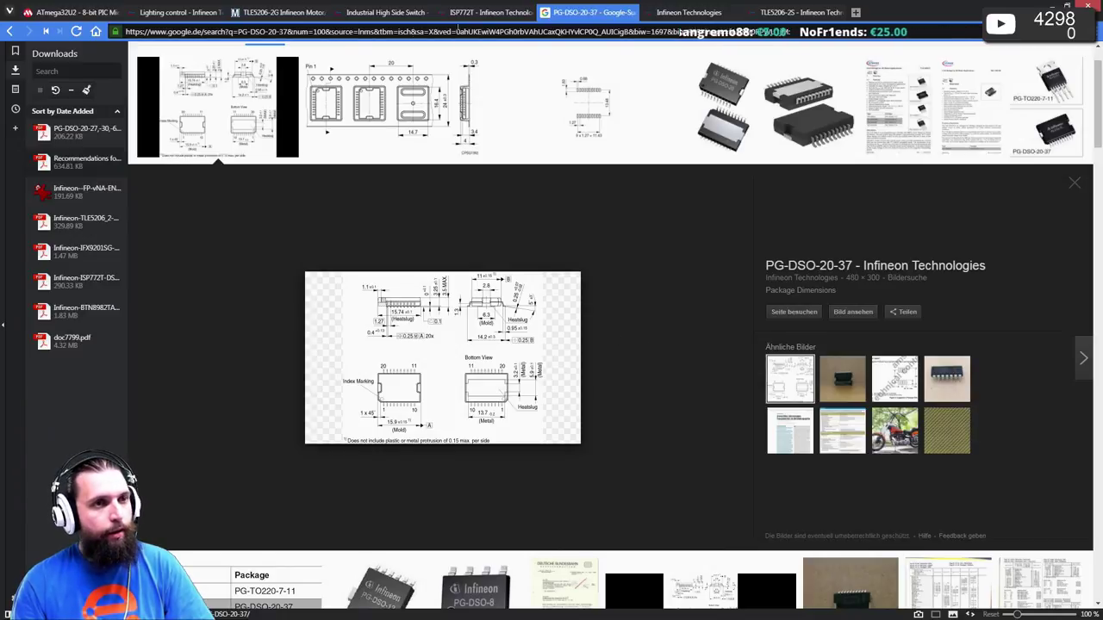
left_click(483, 13)
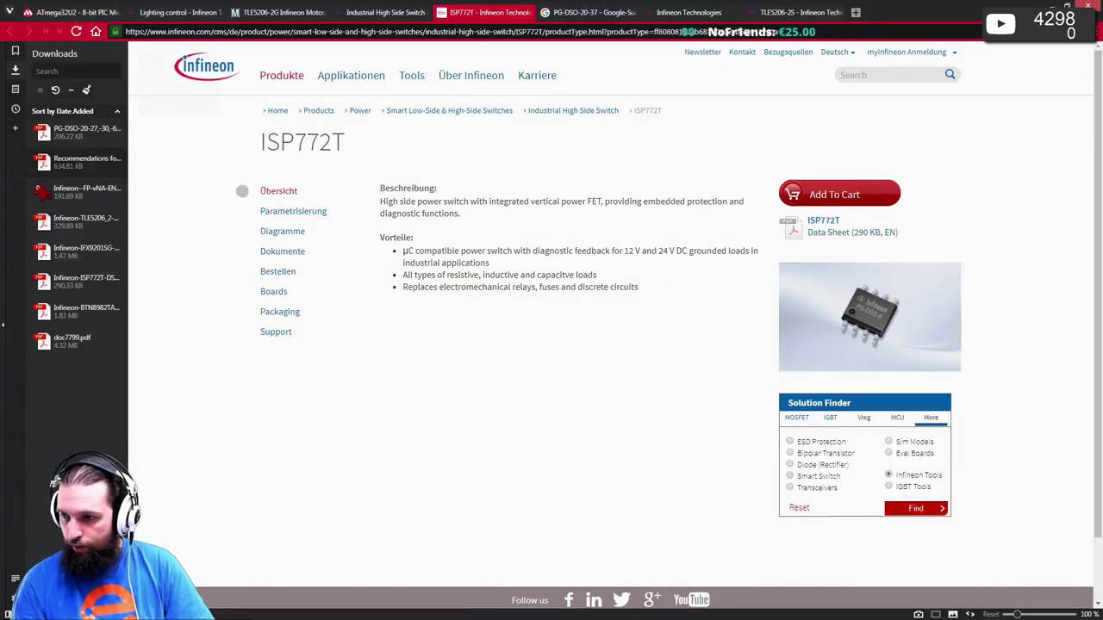
key("alt+Tab")
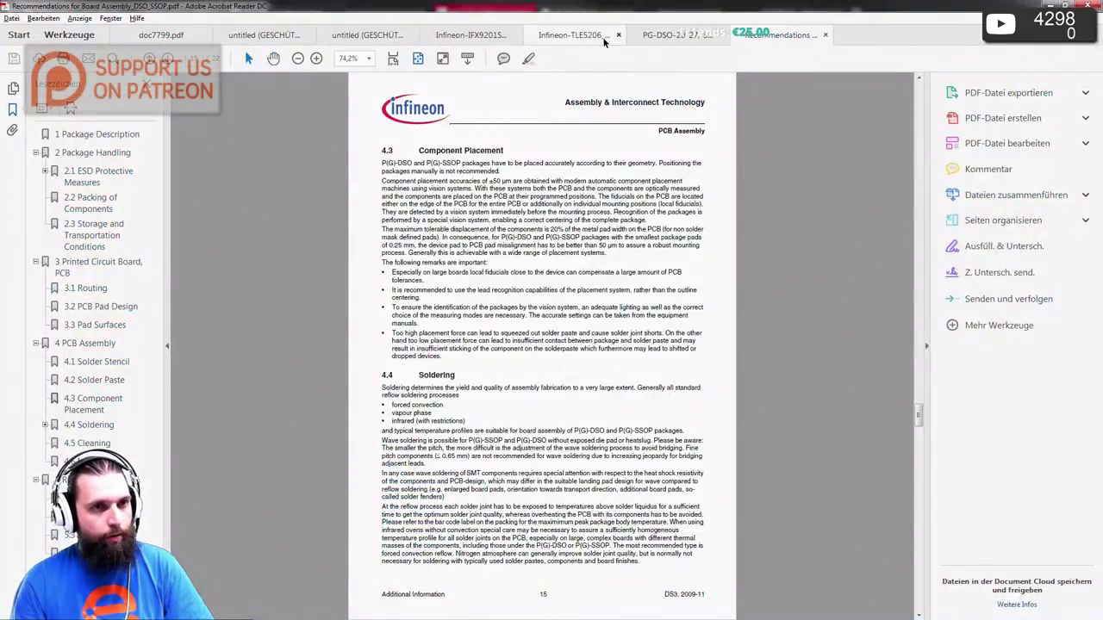
- Review the TLE5206-2 package outlines in whole-page view, then return to the ISP772T page's address bar
left_click(570, 36)
scroll(474, 345, "up", 2)
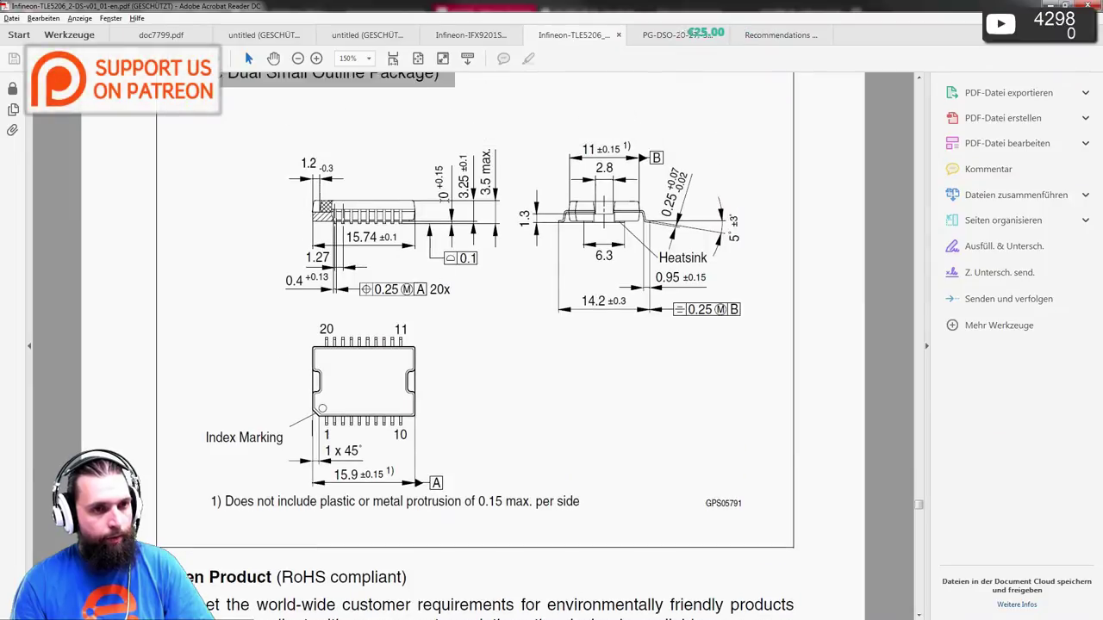
scroll(445, 199, "up", 2)
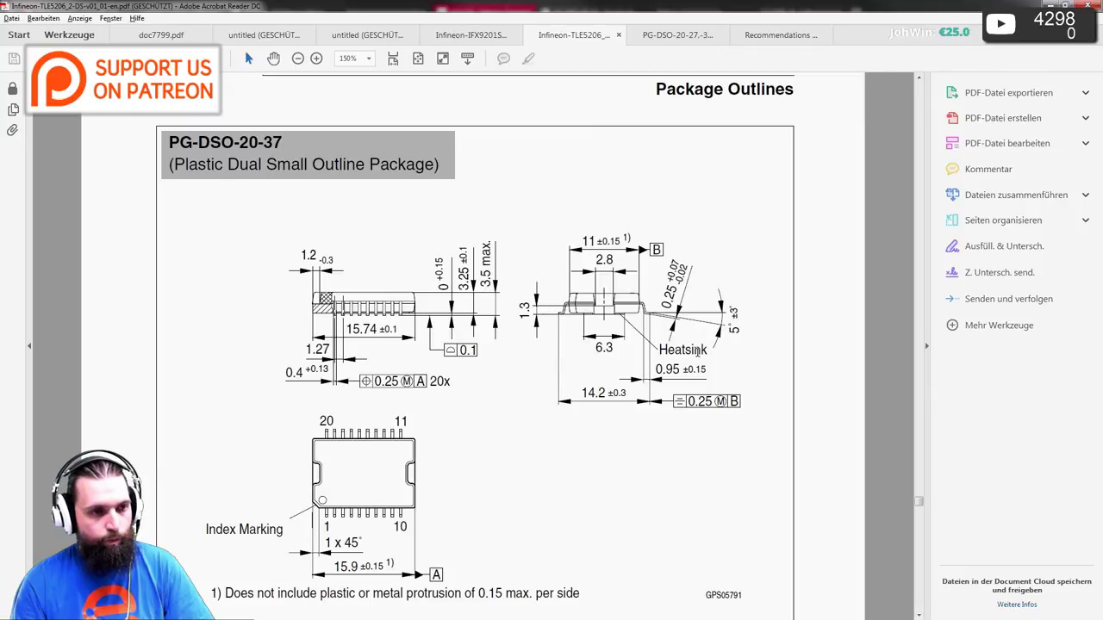
scroll(706, 360, "down", 5)
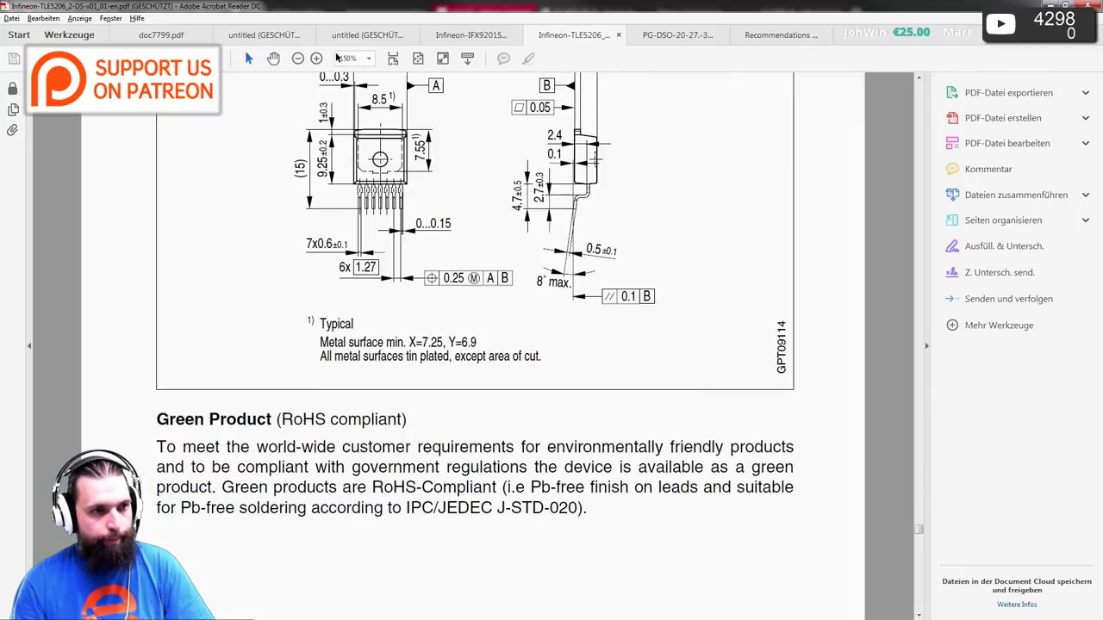
left_click(417, 57)
scroll(417, 235, "down", 5)
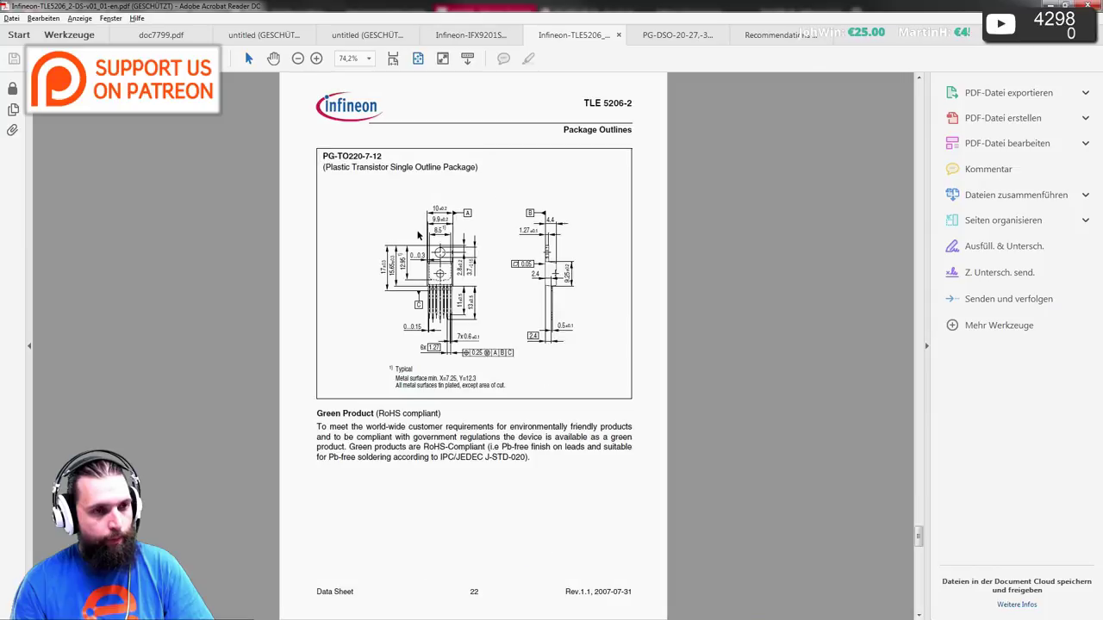
scroll(417, 235, "up", 20)
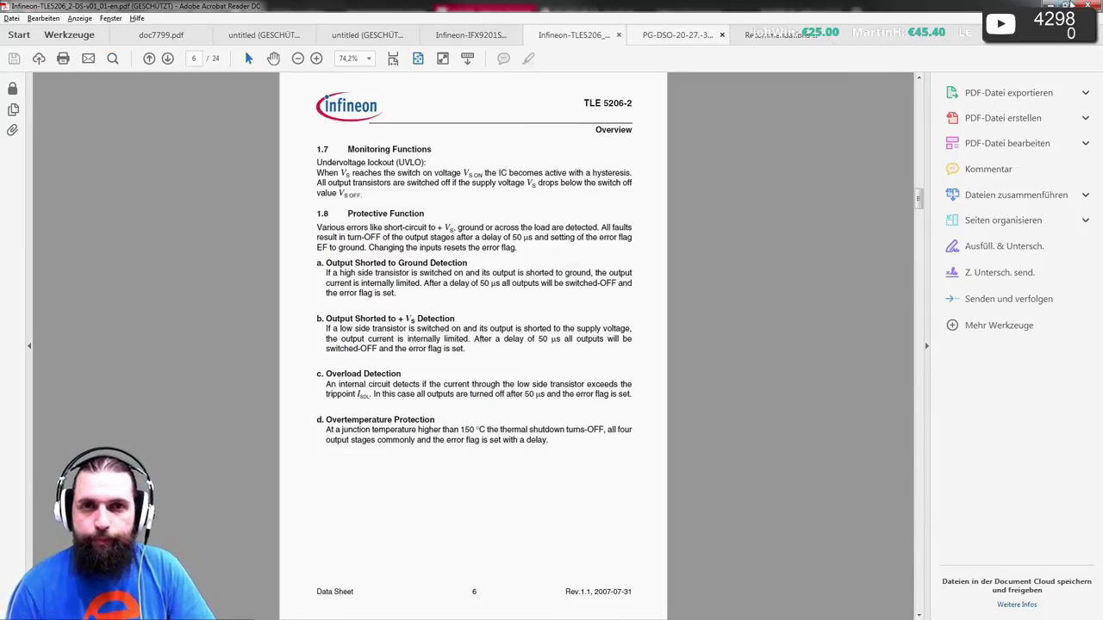
key("alt+Tab")
left_click(497, 30)
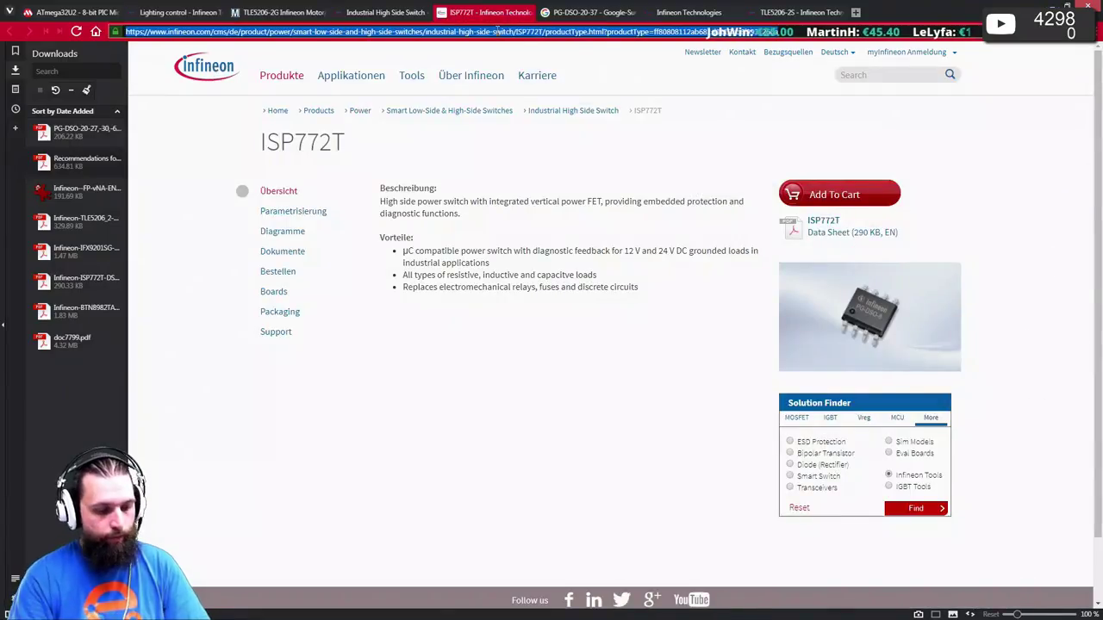
- Load ti.com and go through Motor Drivers to the 52-part Half-bridge Driver list
type("ti.com")
key("Return")
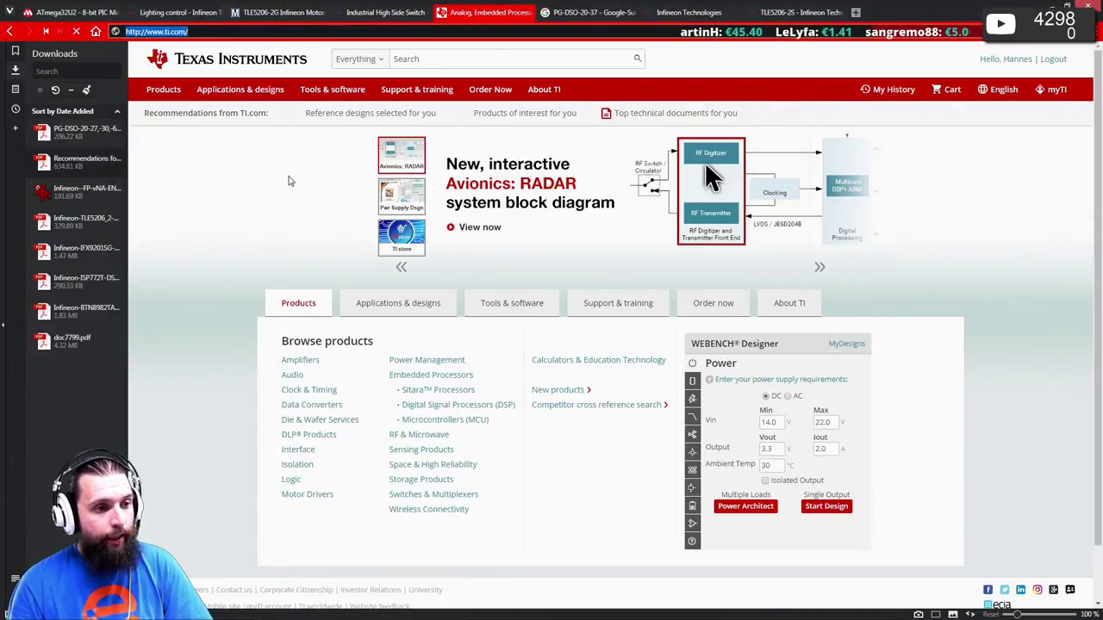
scroll(289, 181, "down", 1)
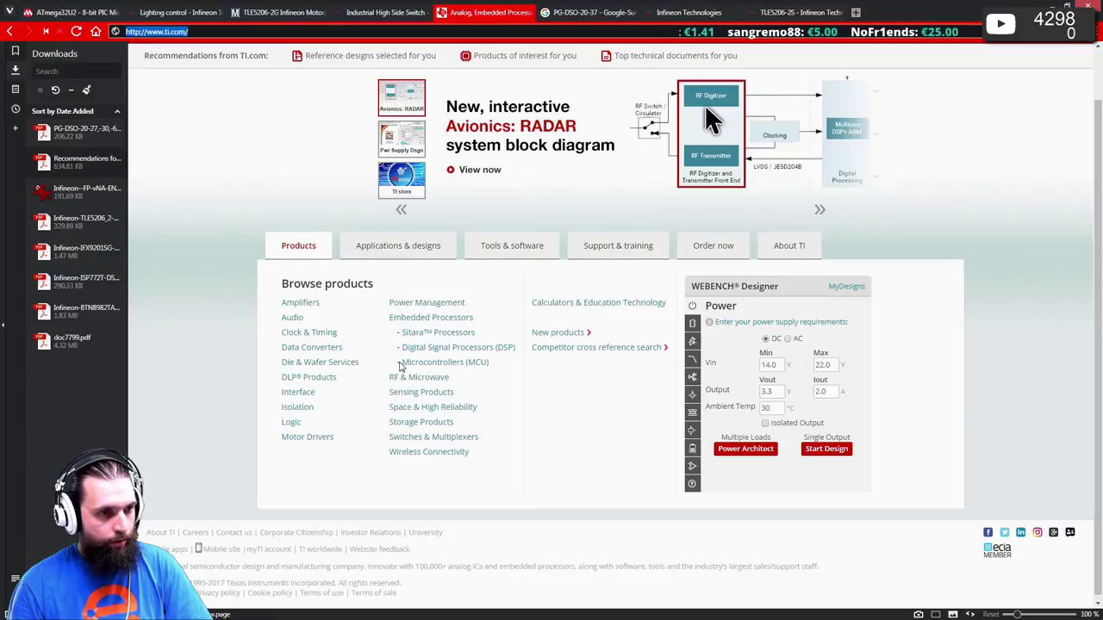
left_click(328, 440)
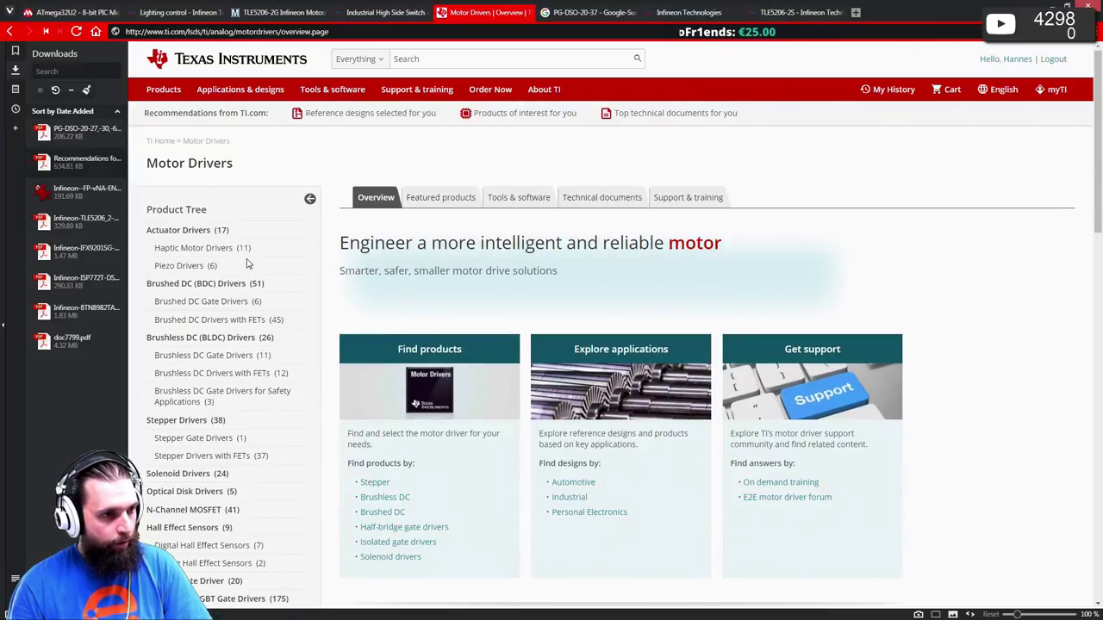
scroll(247, 264, "down", 1)
scroll(248, 264, "down", 1)
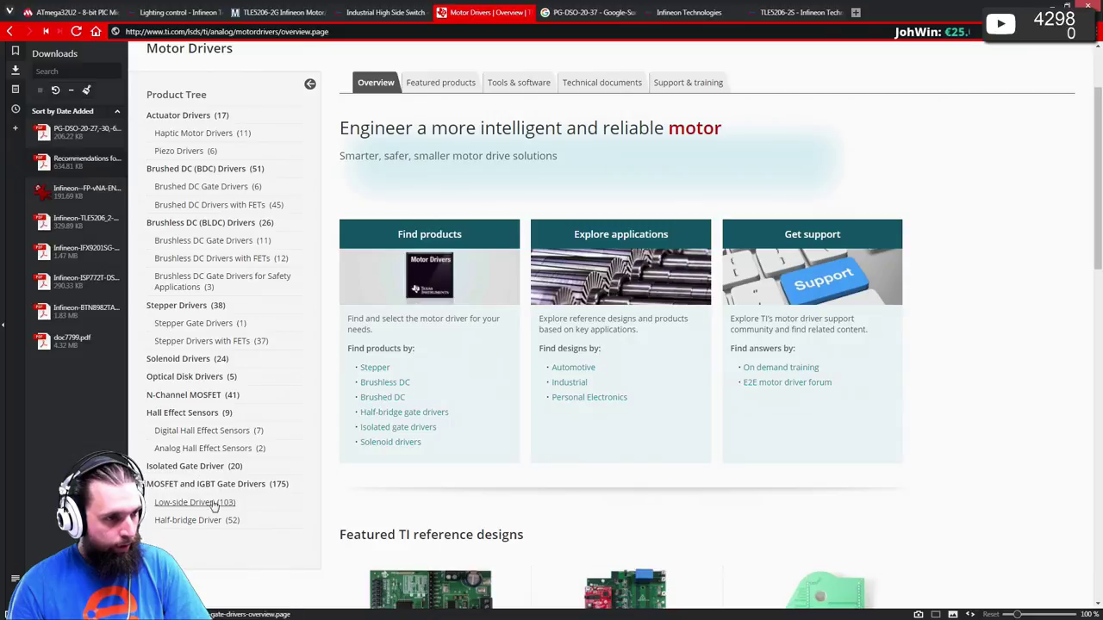
left_click(181, 522)
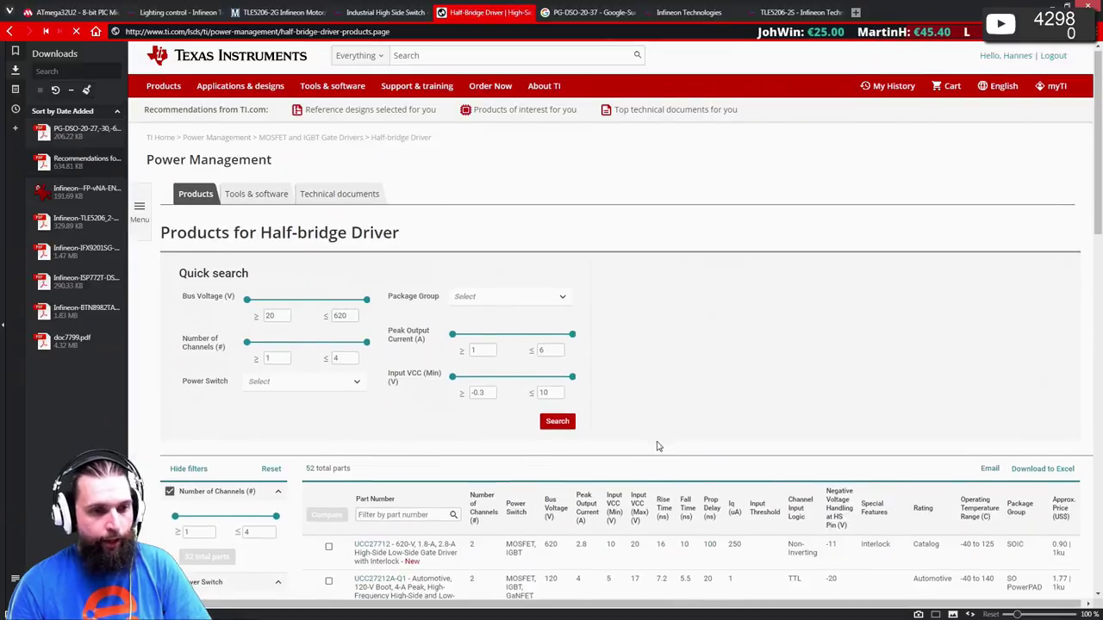
- Expand the TPS28226 entry in the parts table and download its datasheet
scroll(657, 446, "down", 2)
scroll(644, 418, "down", 1)
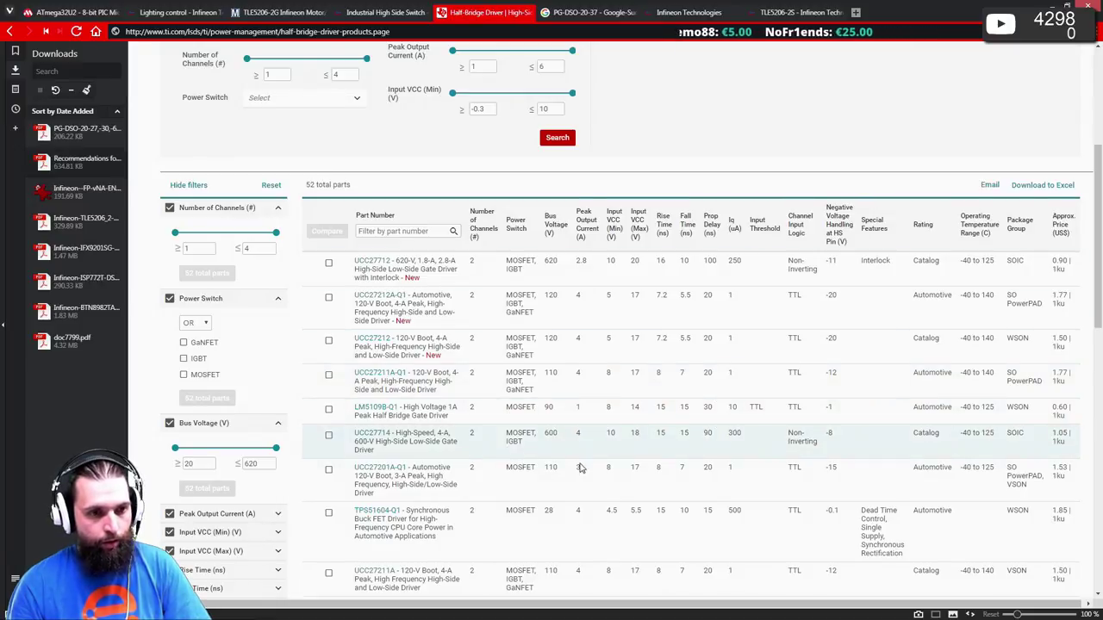
scroll(578, 462, "down", 5)
scroll(592, 475, "down", 5)
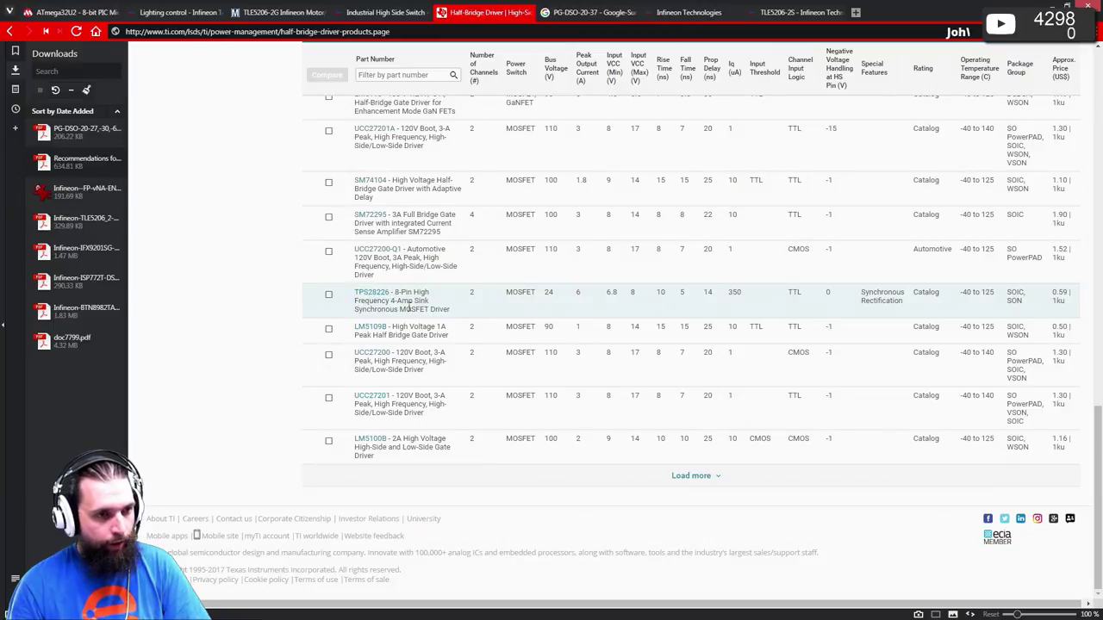
left_click(366, 294)
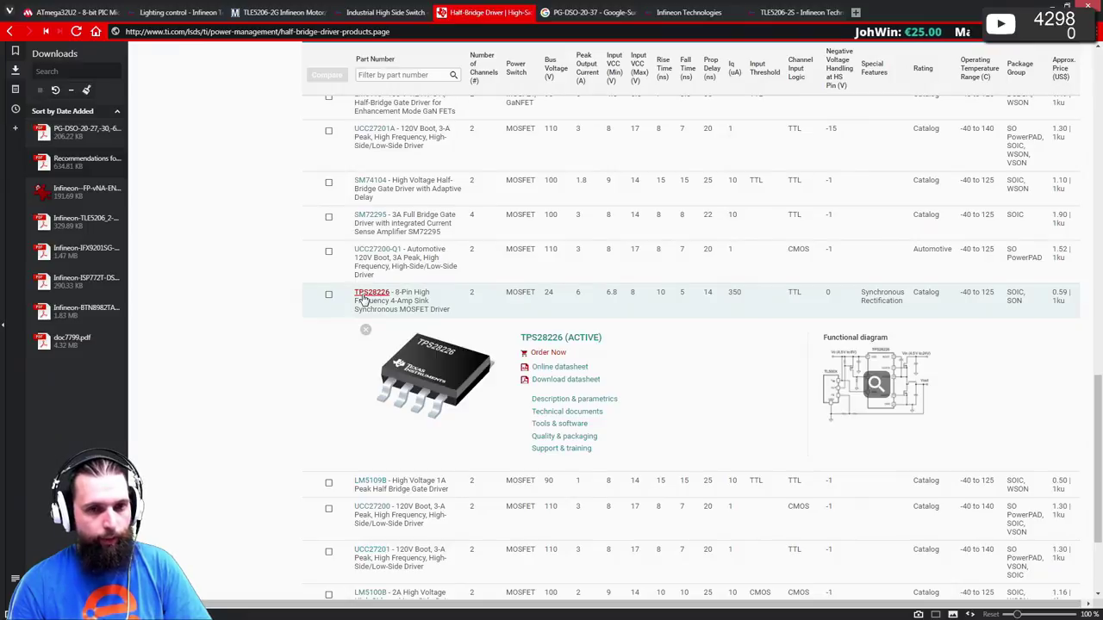
left_click(566, 380)
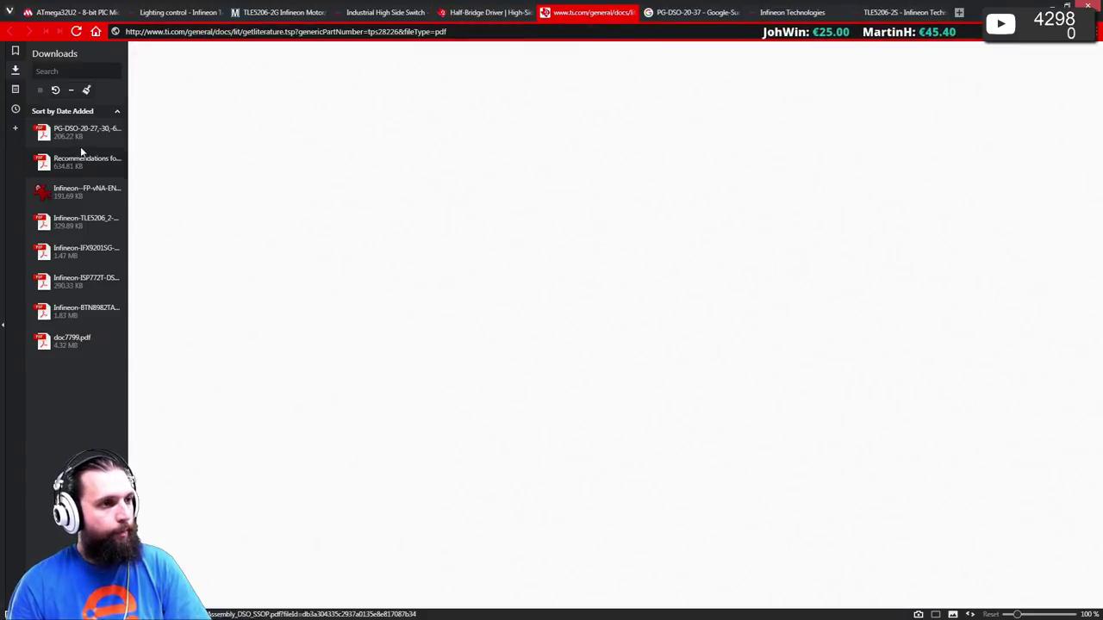
- Open tps28226.pdf at fit page, then fit width, check the schematic, and return to the browser
double_click(77, 138)
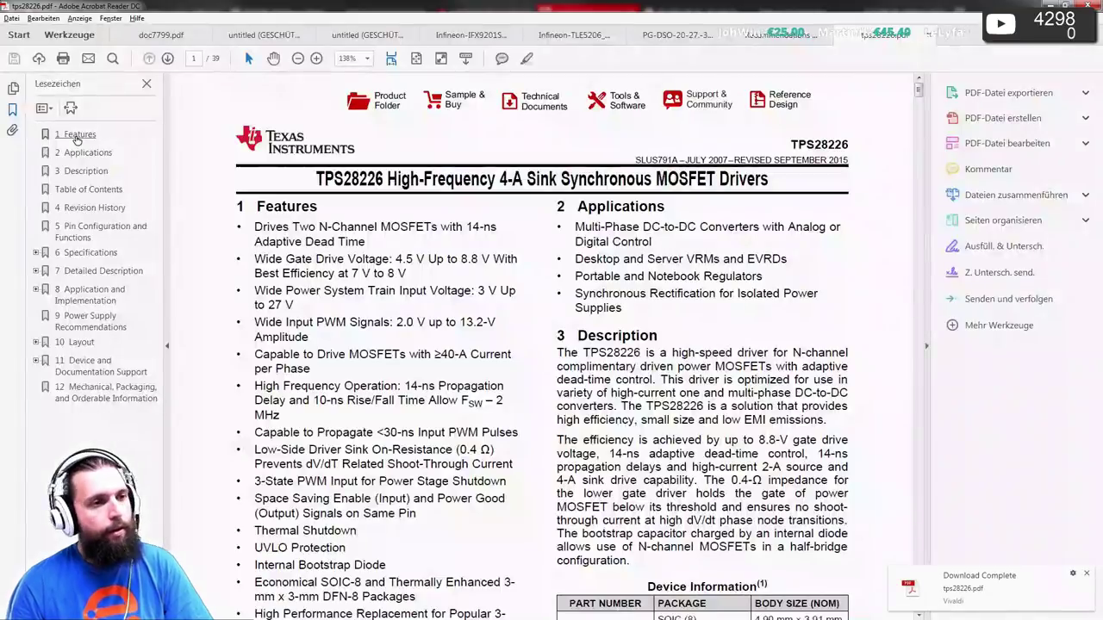
left_click(417, 59)
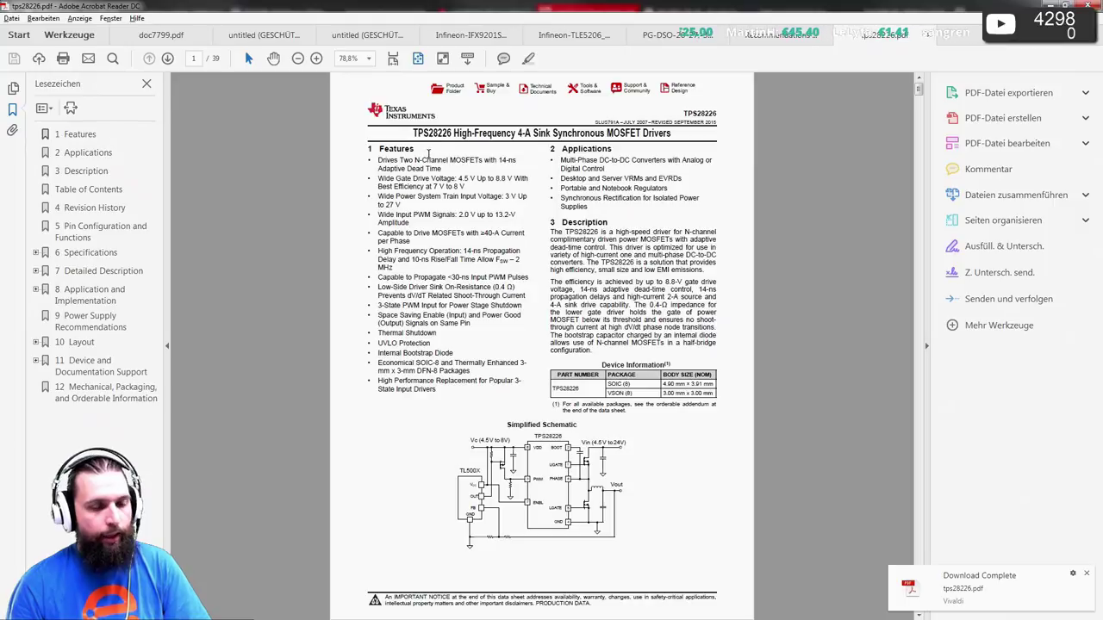
left_click(393, 58)
scroll(468, 268, "down", 5)
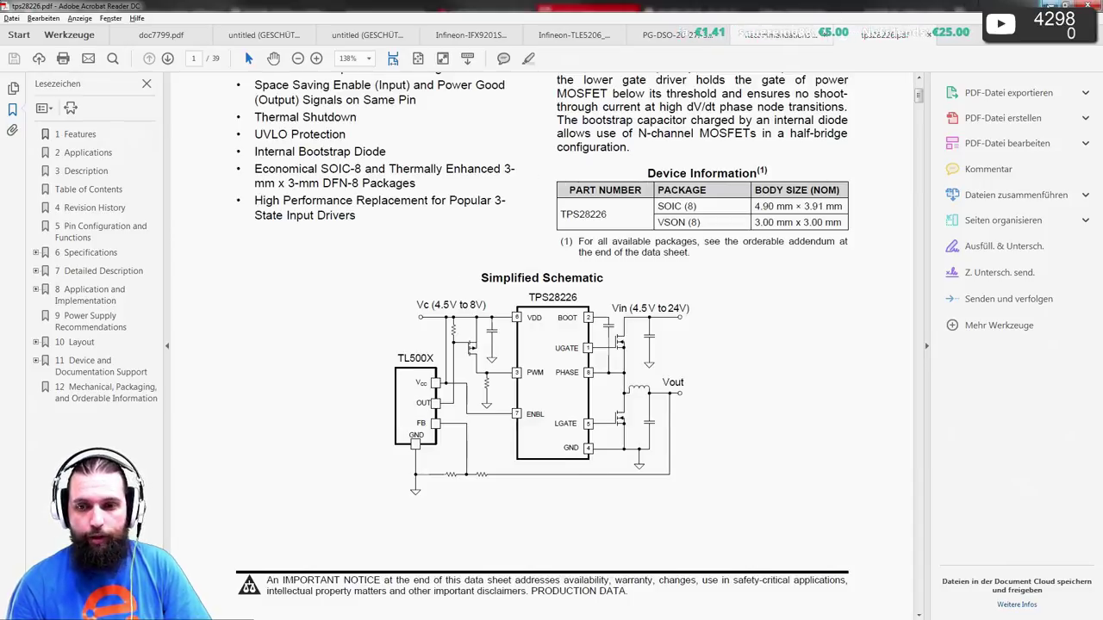
key("alt+Tab")
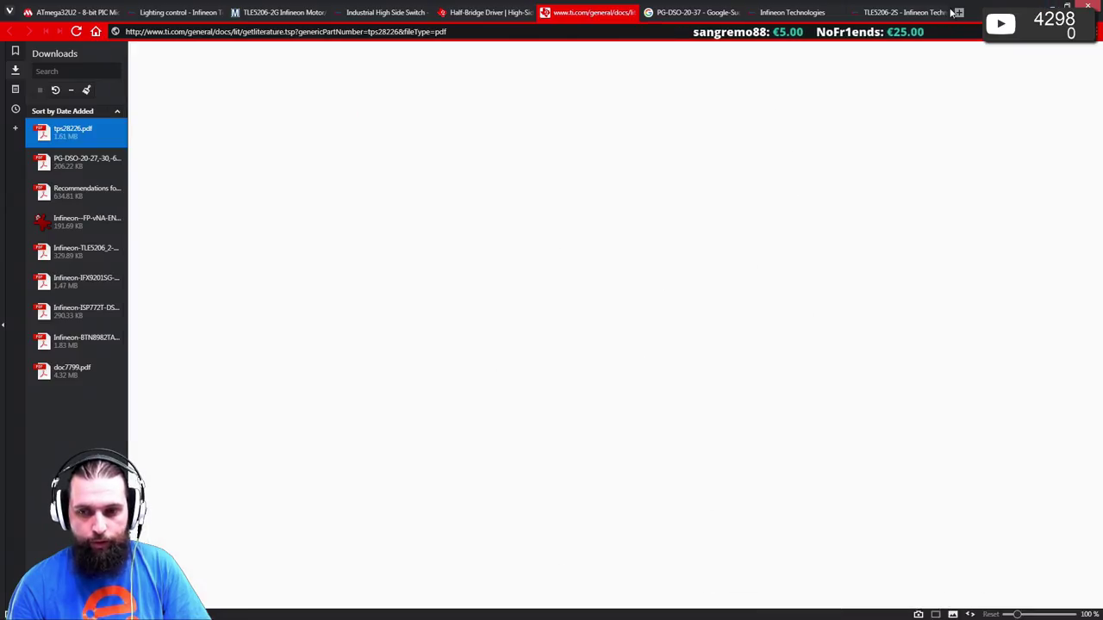
- Close the TPS28226 PDF tab and go up to the MOSFET and IGBT Gate Drivers overview
middle_click(586, 13)
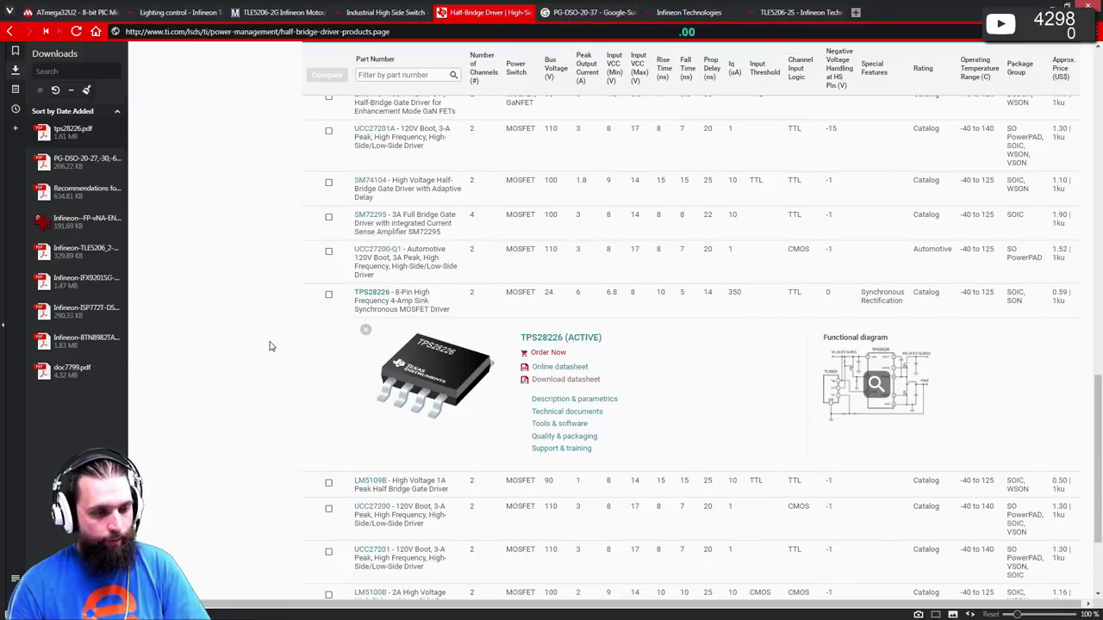
scroll(270, 345, "down", 2)
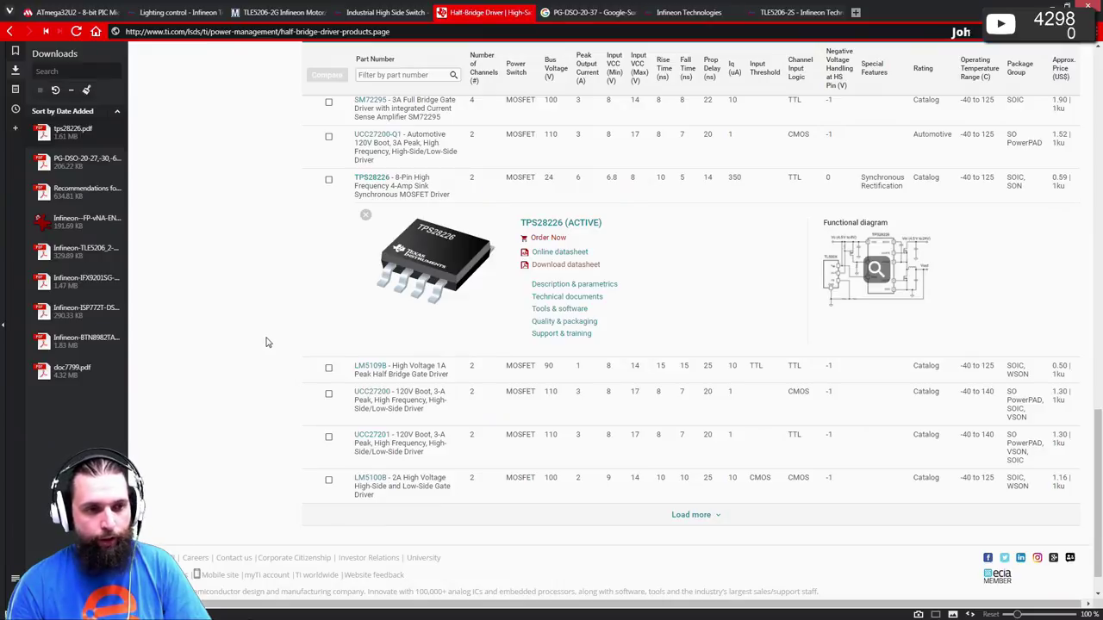
scroll(269, 346, "up", 4)
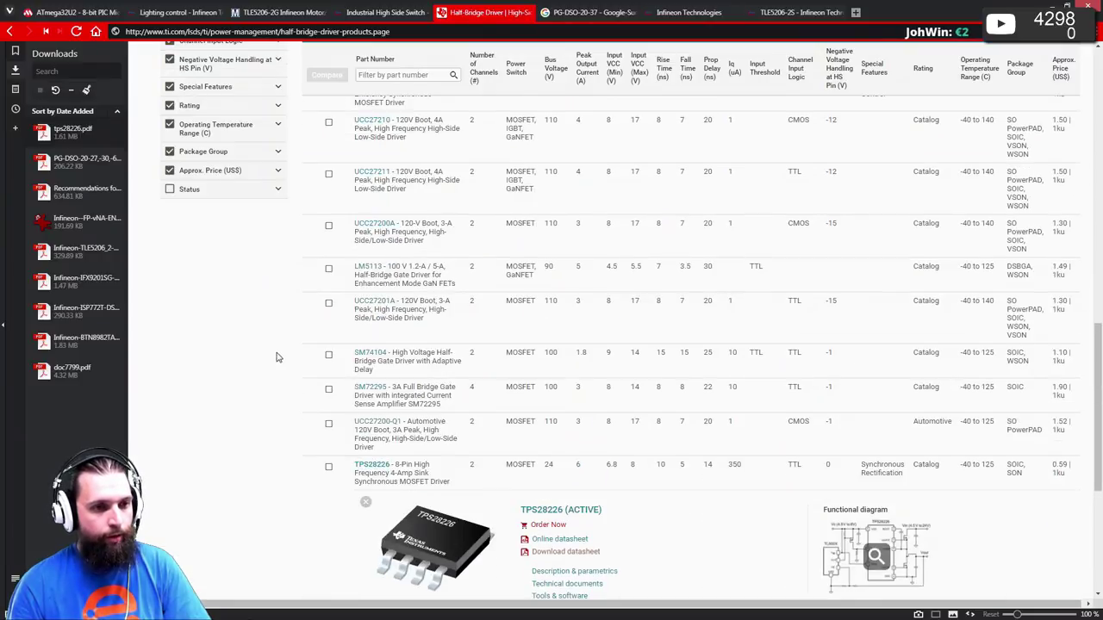
scroll(276, 358, "up", 12)
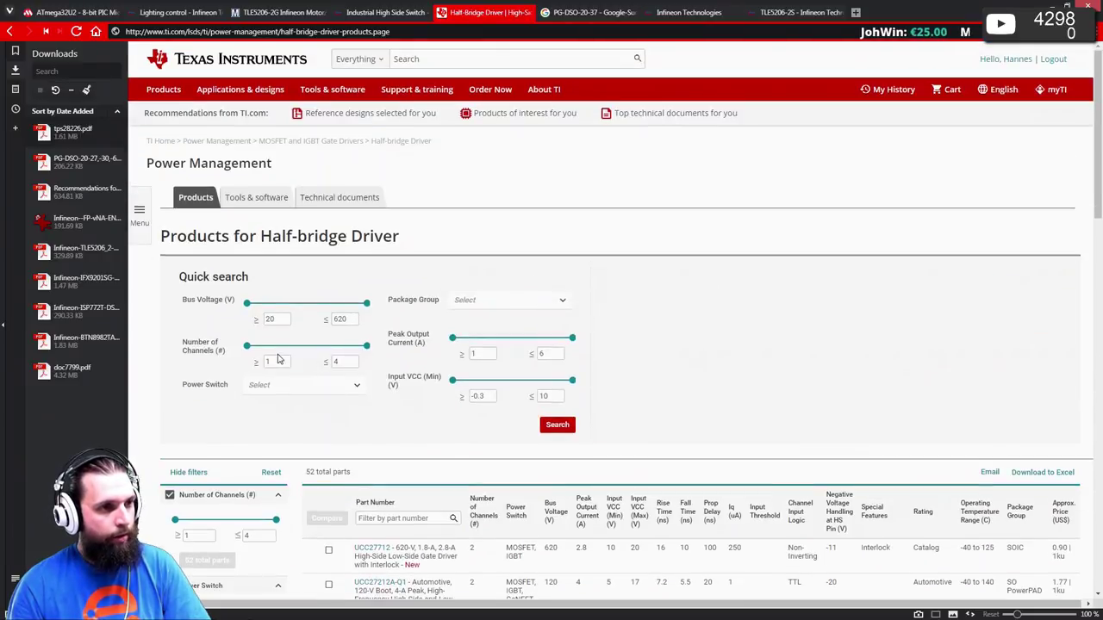
left_click(351, 143)
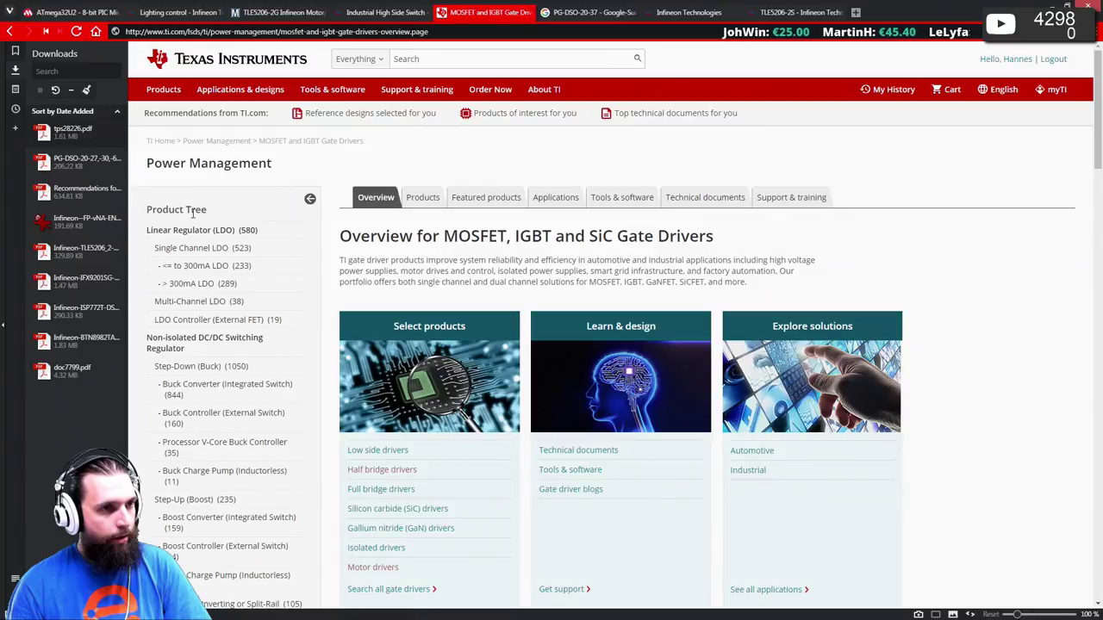
- Go up to the Power Management portal and scroll to the Power MOSFET entries
left_click(222, 144)
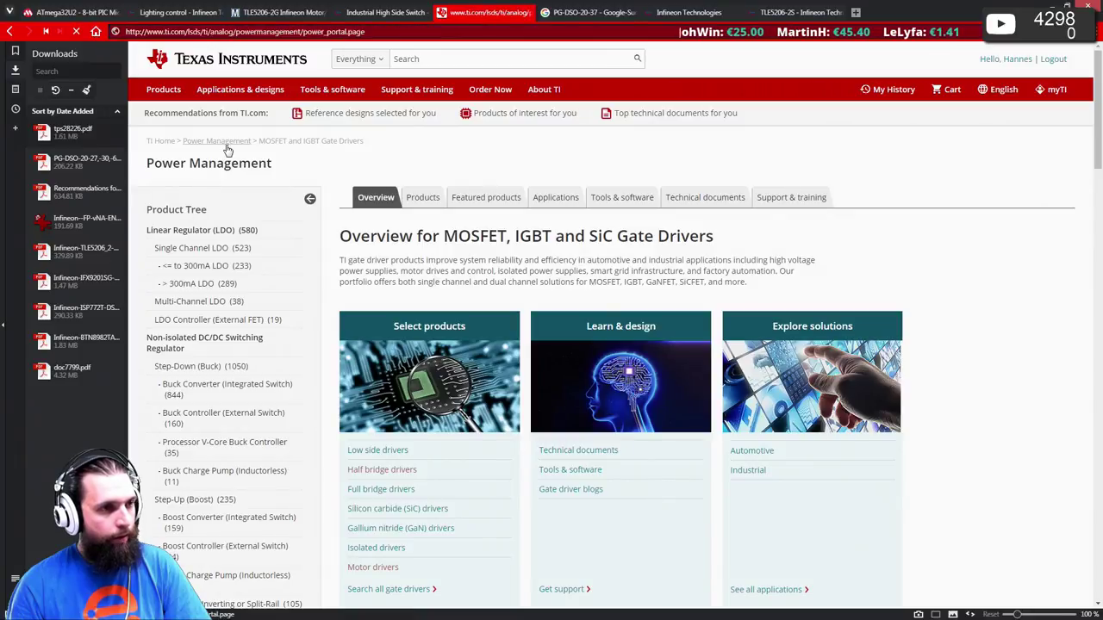
scroll(234, 211, "down", 5)
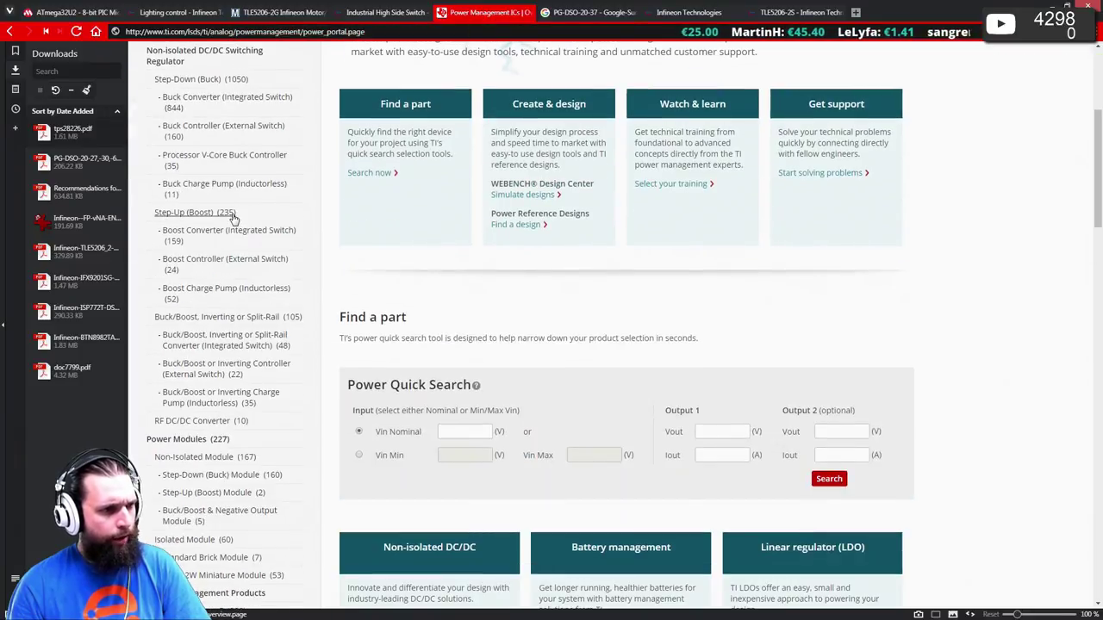
scroll(233, 218, "down", 3)
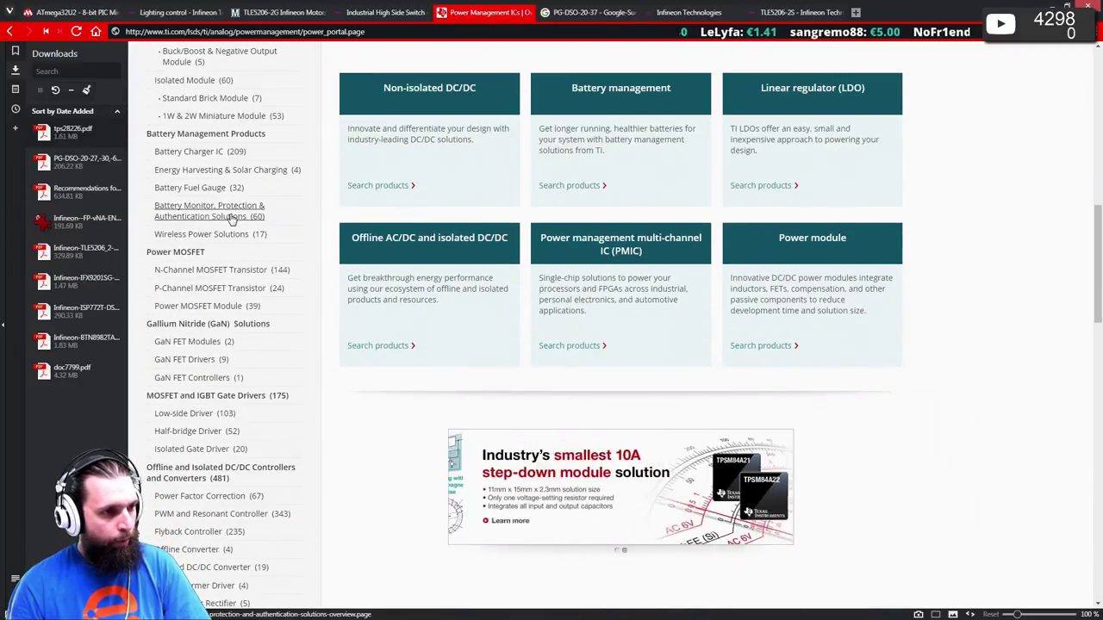
scroll(231, 220, "down", 1)
scroll(231, 221, "down", 2)
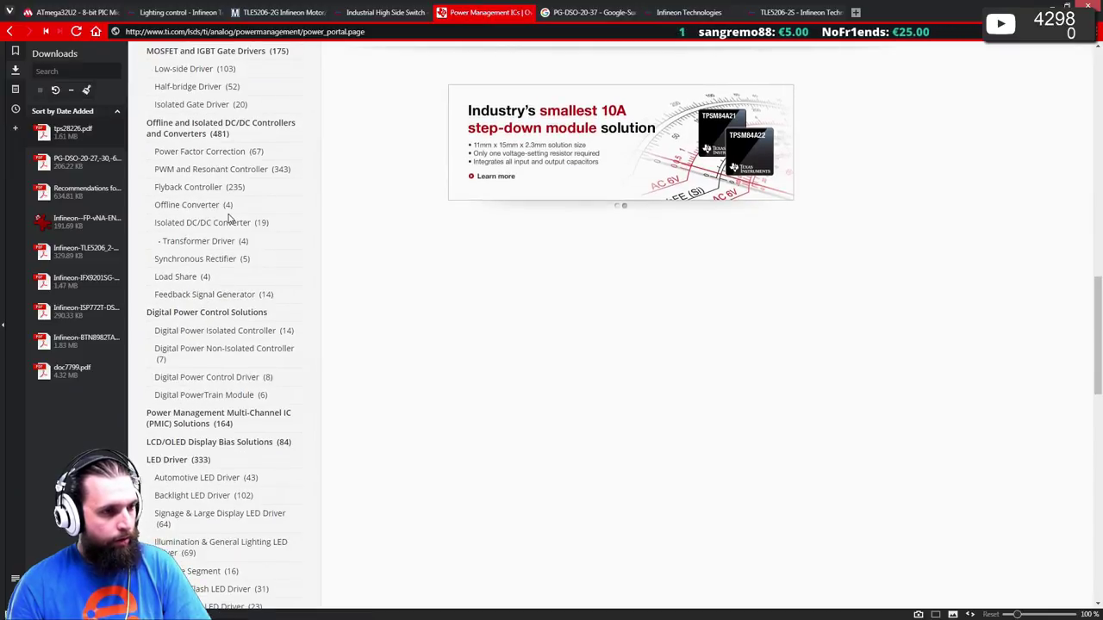
scroll(229, 218, "down", 3)
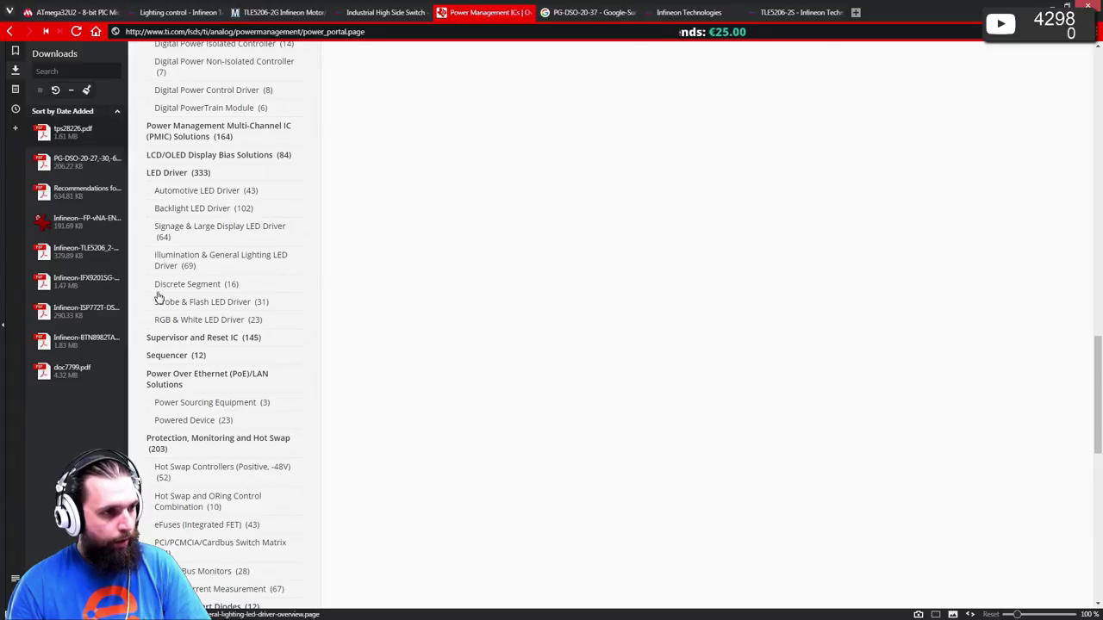
scroll(292, 379, "down", 1)
scroll(293, 379, "down", 3)
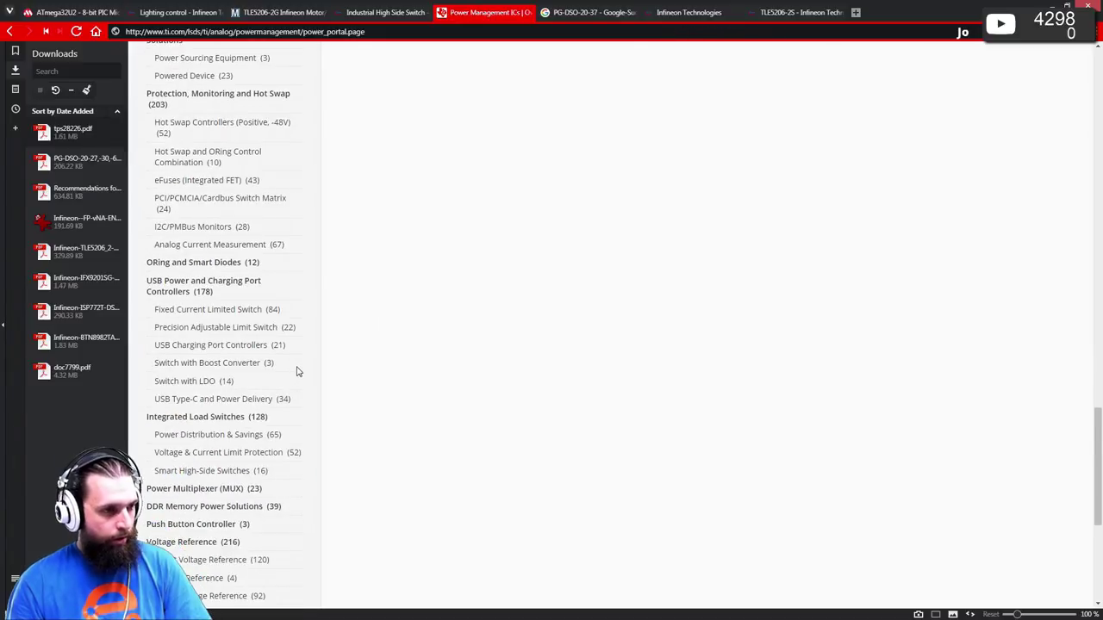
scroll(281, 377, "down", 2)
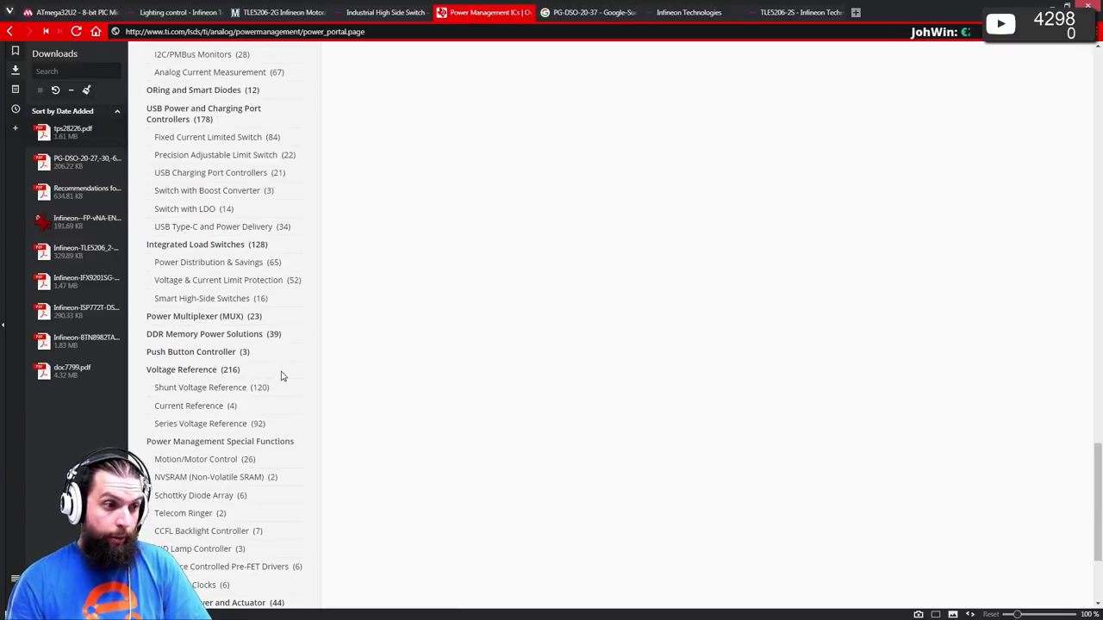
scroll(286, 373, "down", 1)
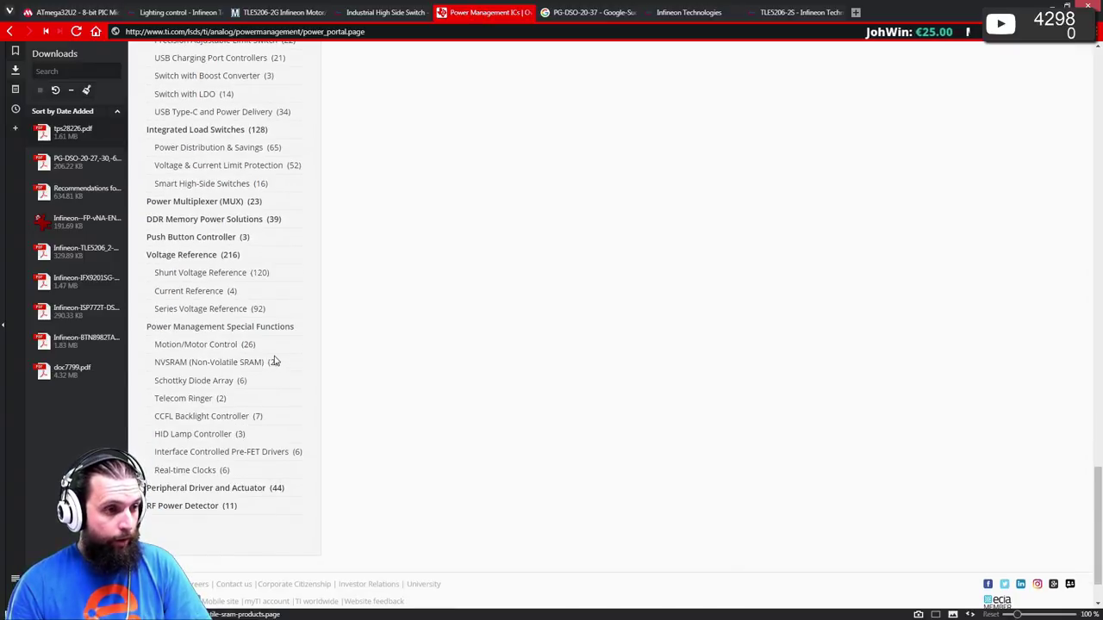
scroll(276, 362, "up", 6)
scroll(275, 360, "up", 2)
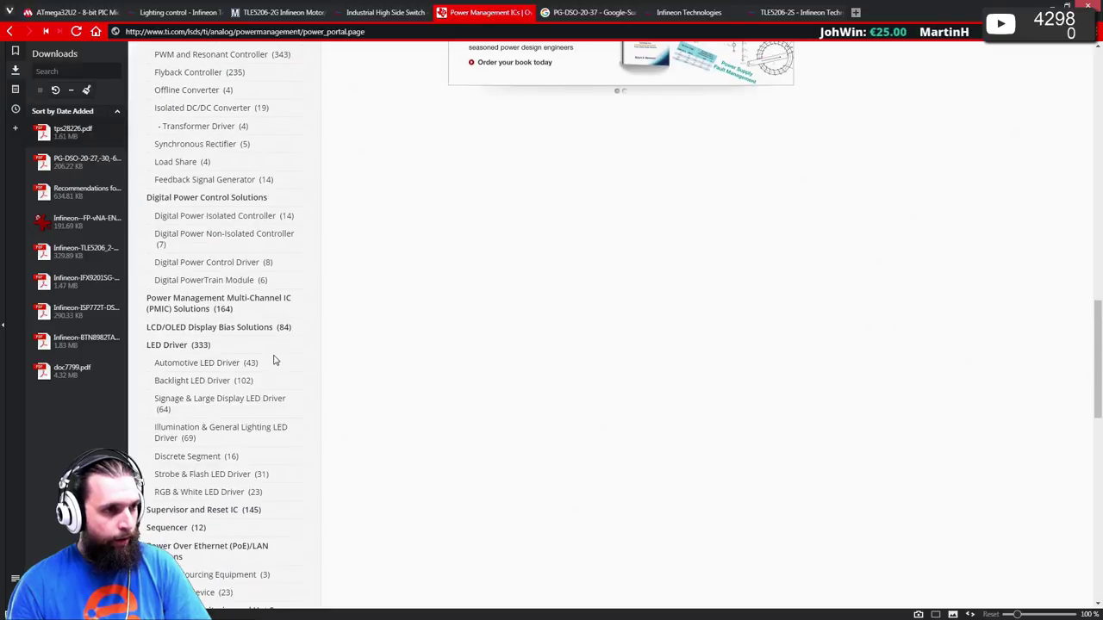
scroll(276, 359, "down", 1)
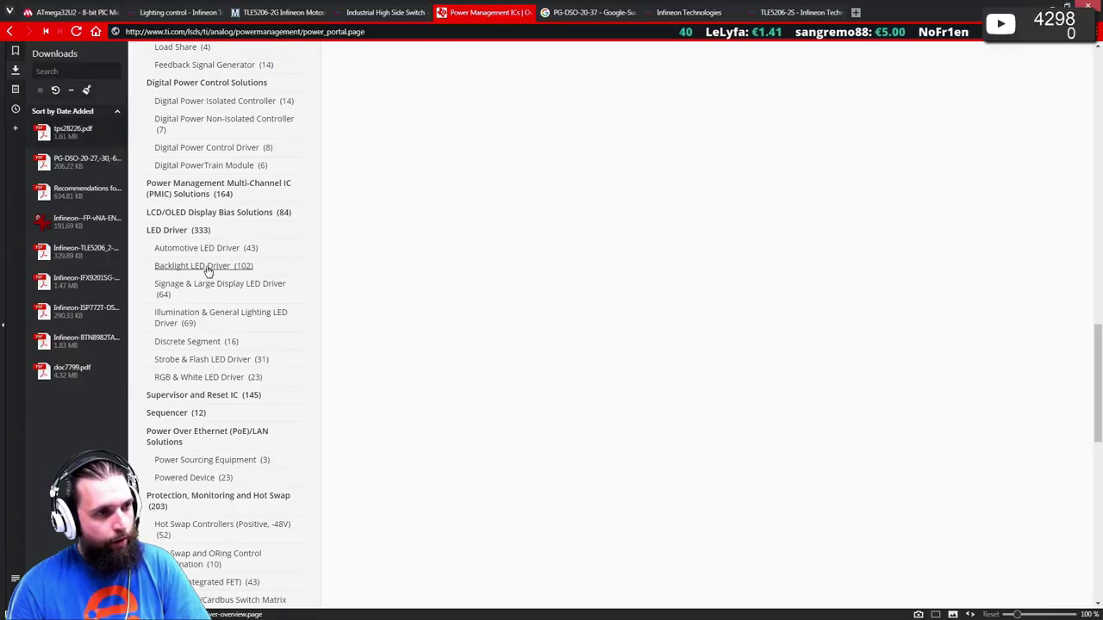
scroll(207, 271, "up", 2)
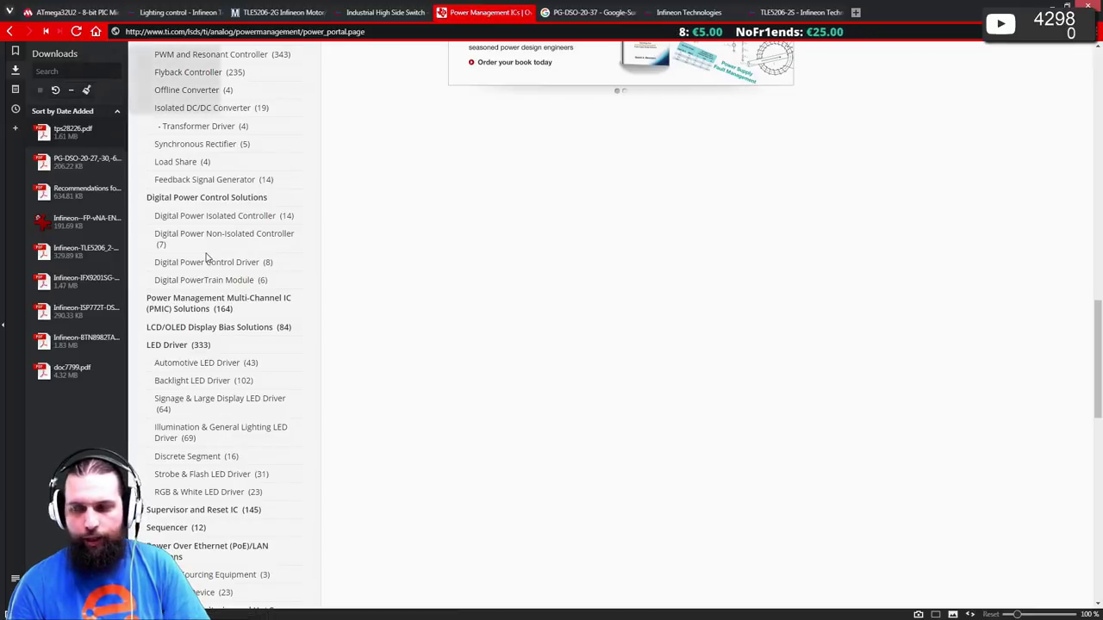
scroll(206, 256, "up", 1)
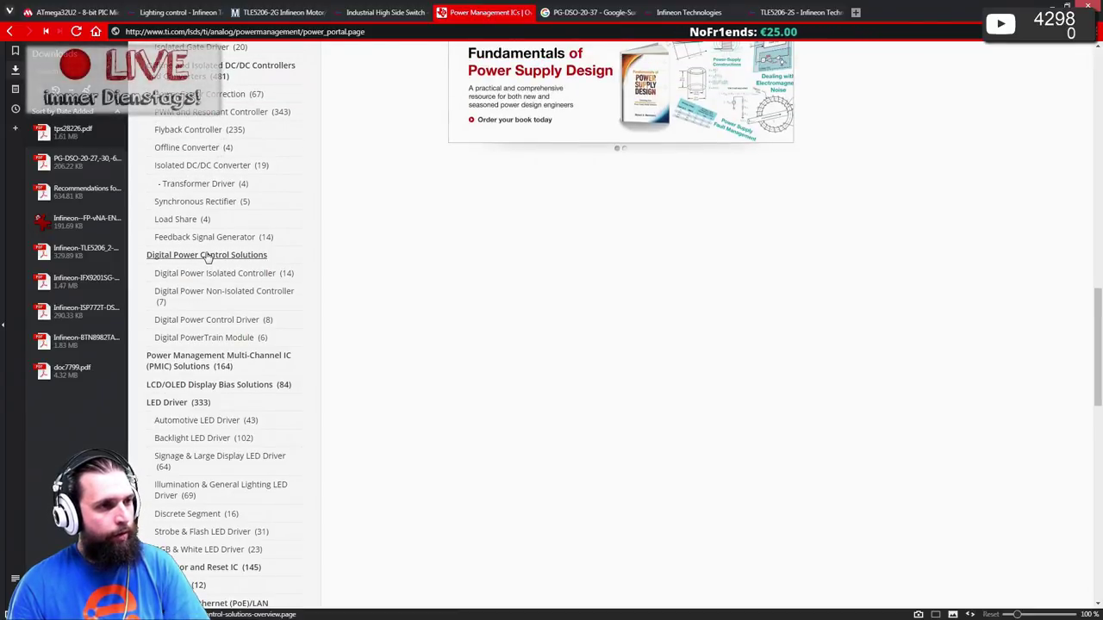
scroll(207, 259, "up", 2)
scroll(207, 257, "up", 3)
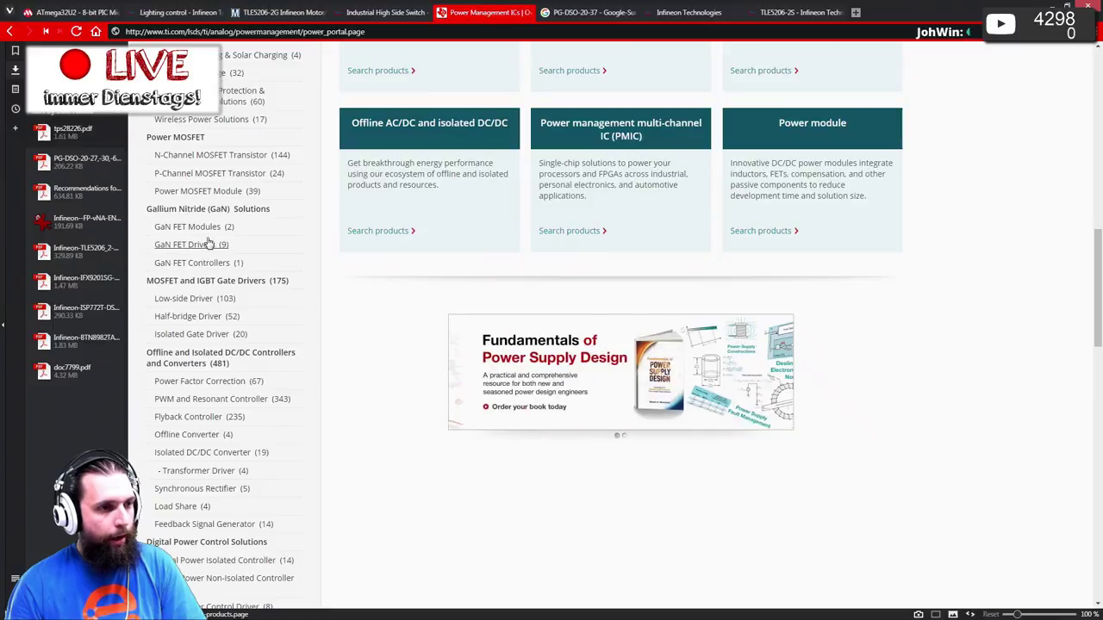
scroll(207, 237, "up", 2)
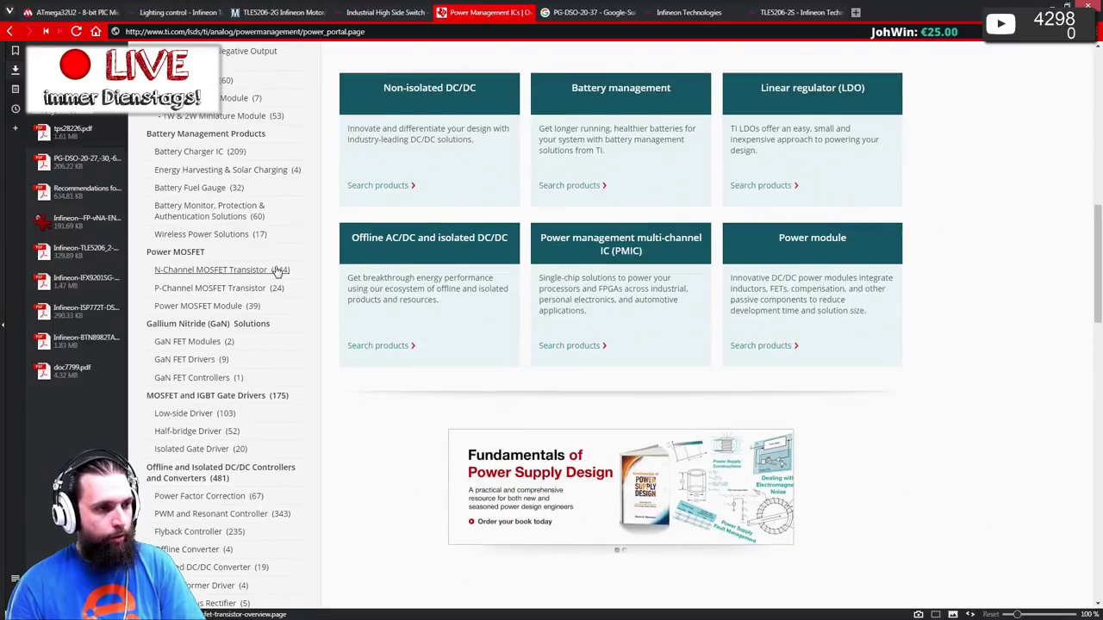
- Open Power MOSFET Module, then the Power Stage MOSFET family page with its device table
left_click(239, 308)
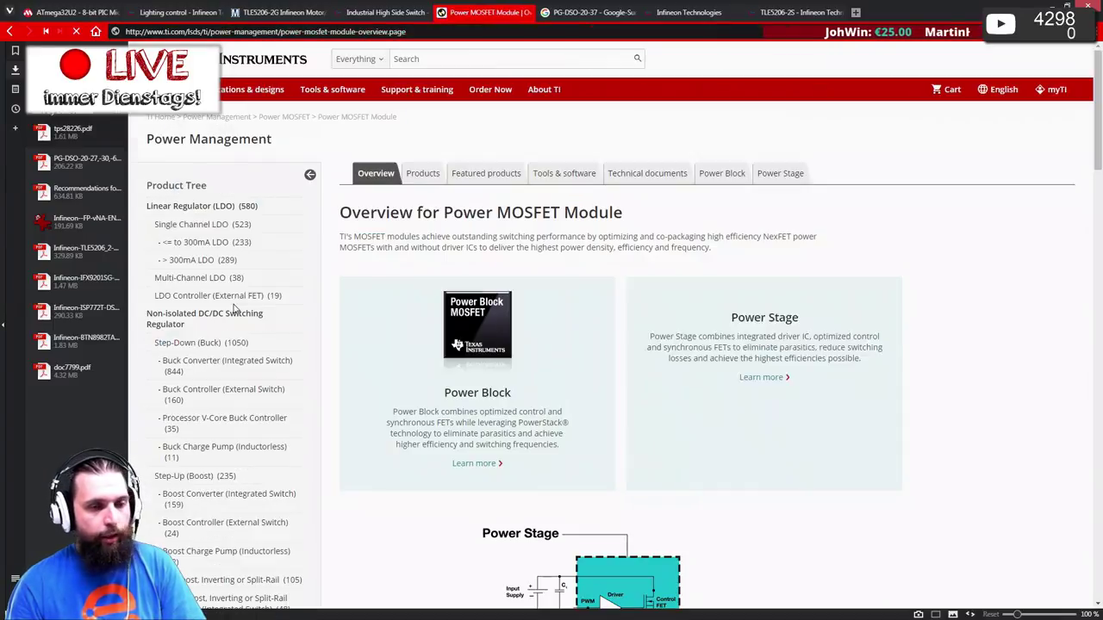
scroll(517, 302, "down", 4)
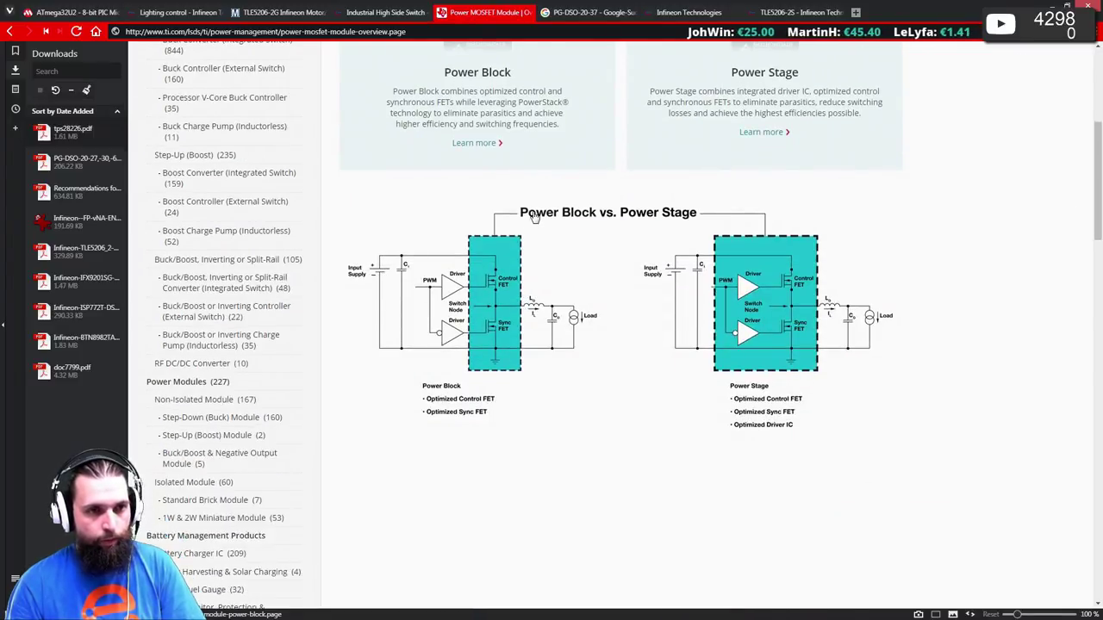
scroll(759, 239, "up", 2)
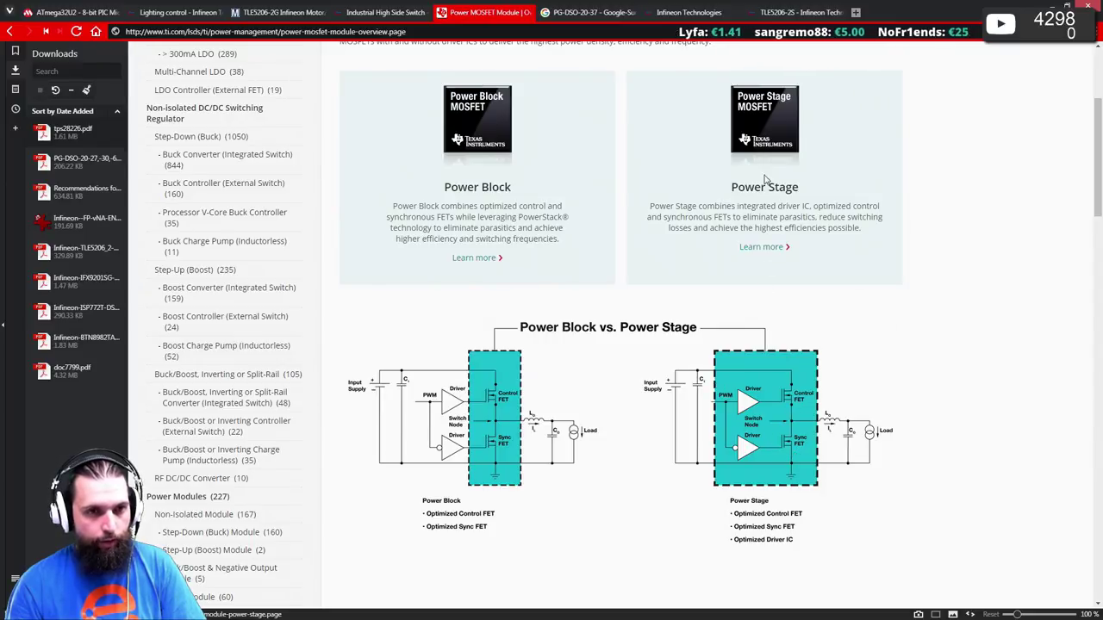
left_click(763, 115)
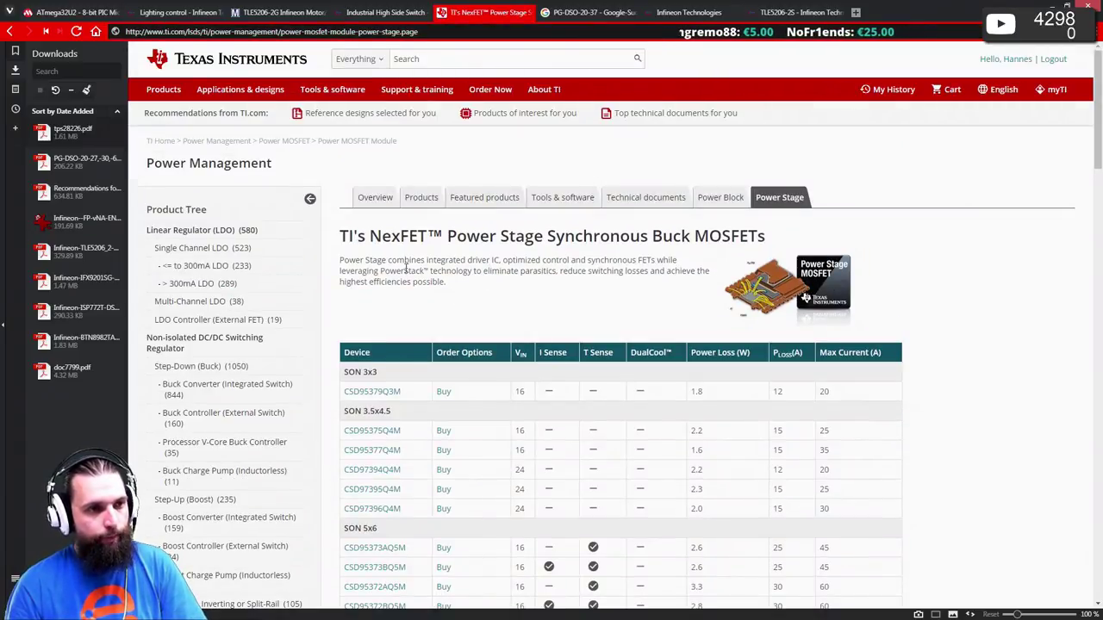
scroll(435, 246, "down", 2)
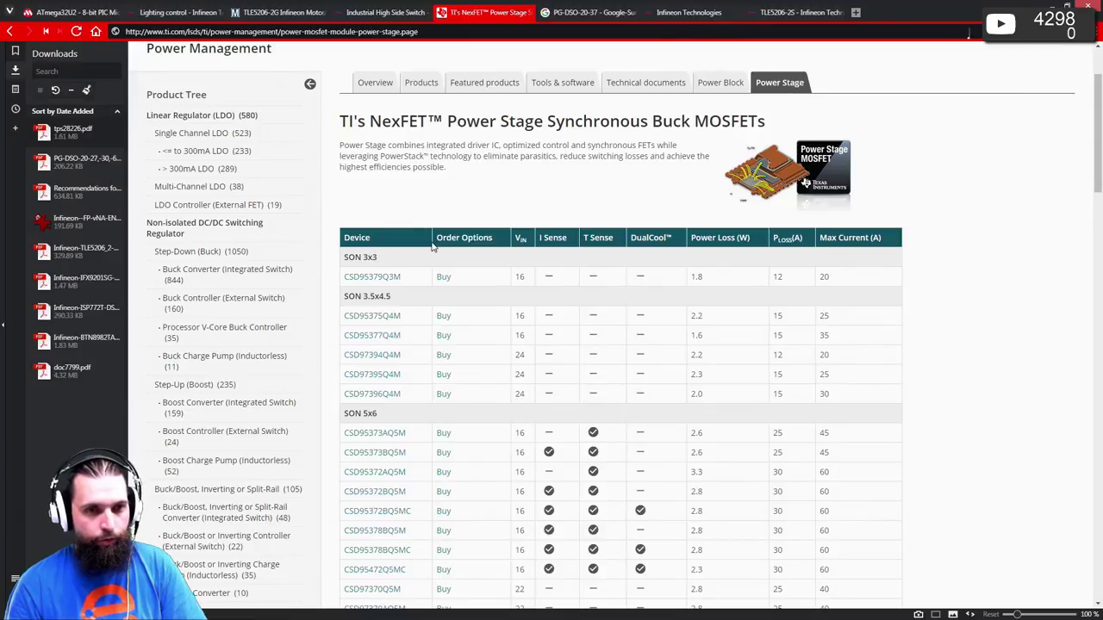
scroll(433, 247, "down", 3)
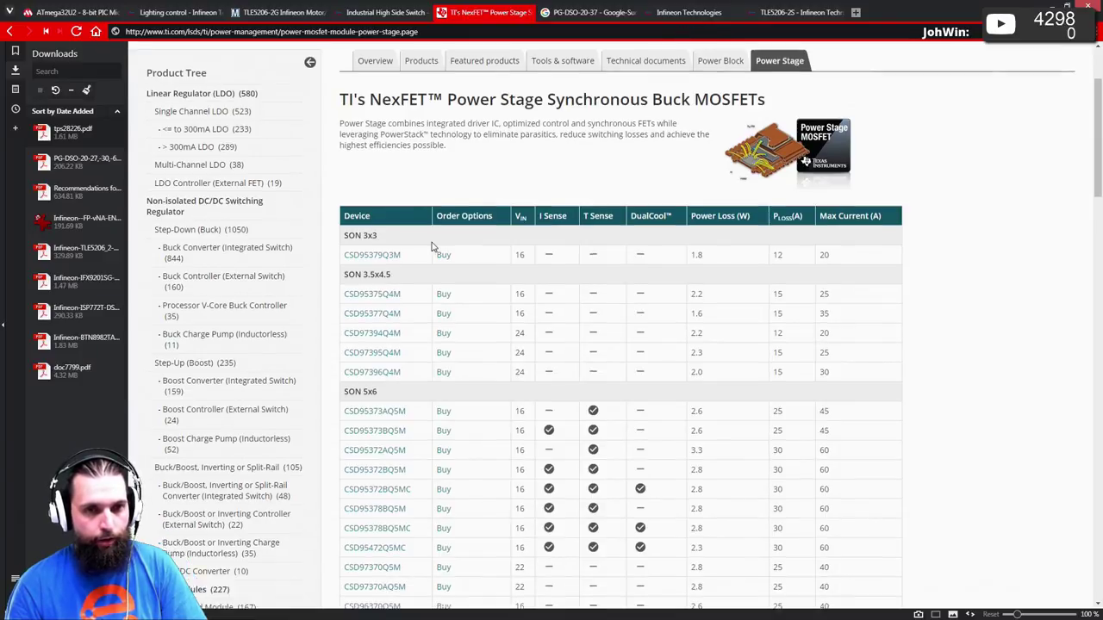
scroll(434, 247, "up", 3)
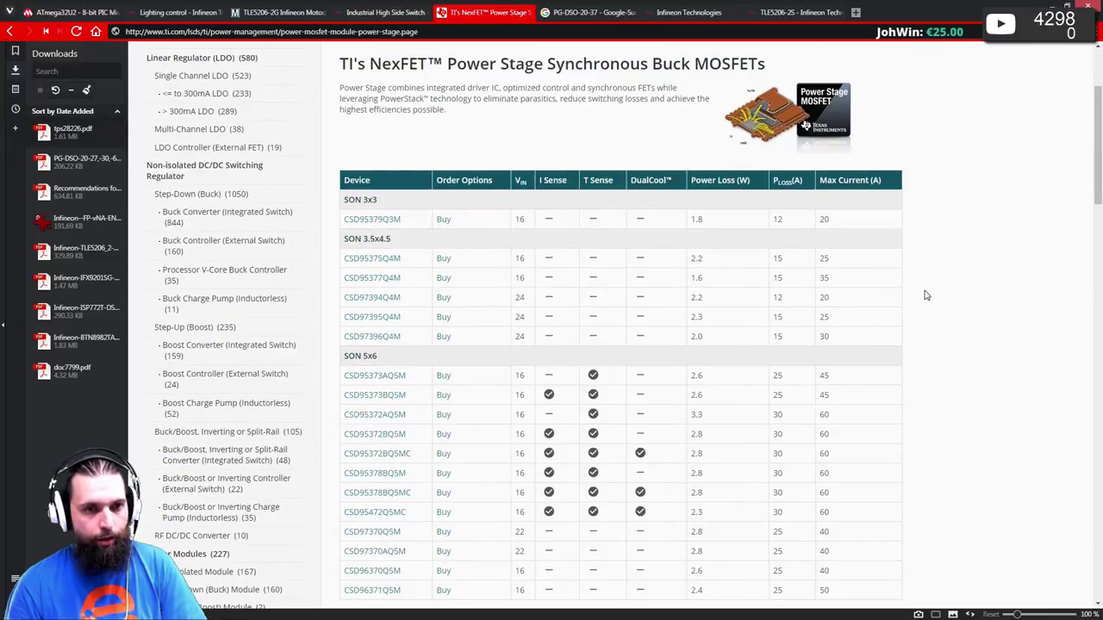
- Download the CSD97394Q4M datasheet, close the browser About tab, and open csd97394q4m.pdf
left_click(359, 303)
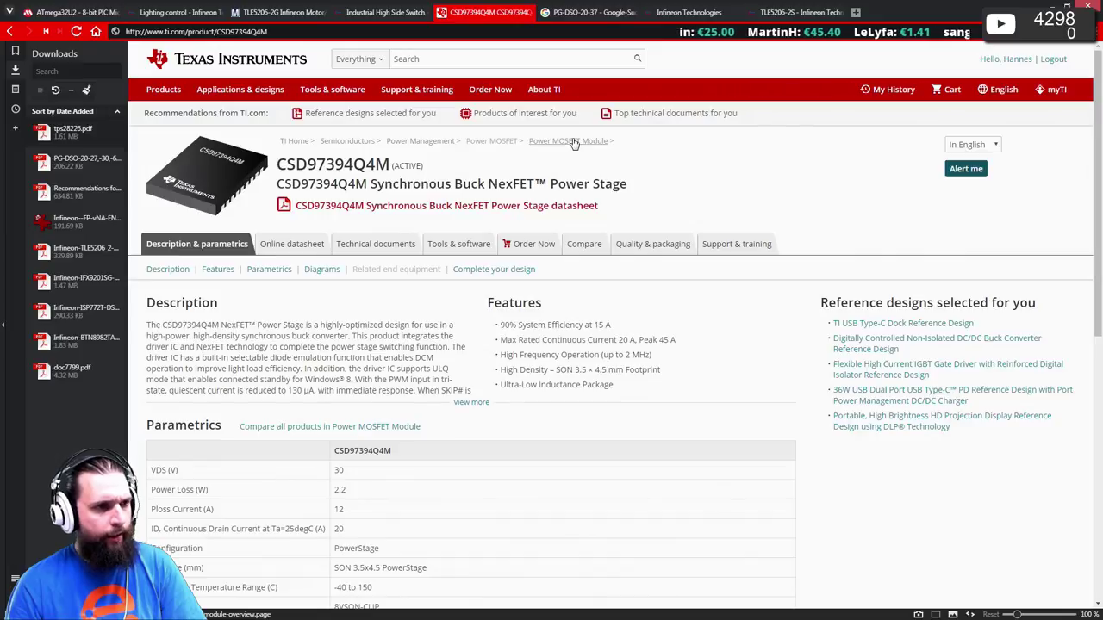
left_click(413, 206)
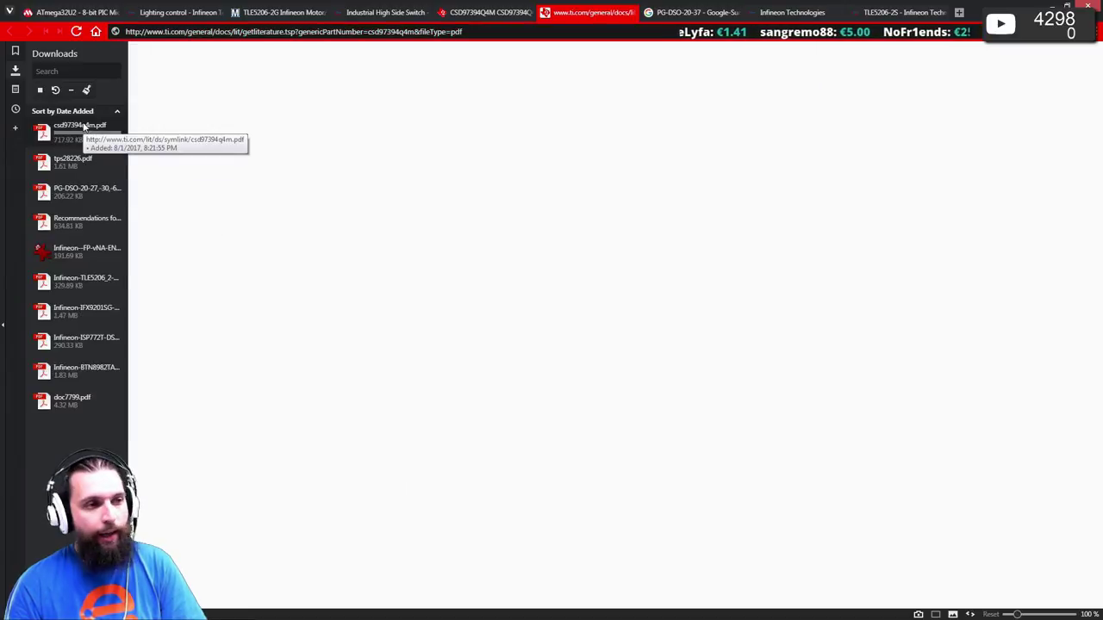
left_click(9, 11)
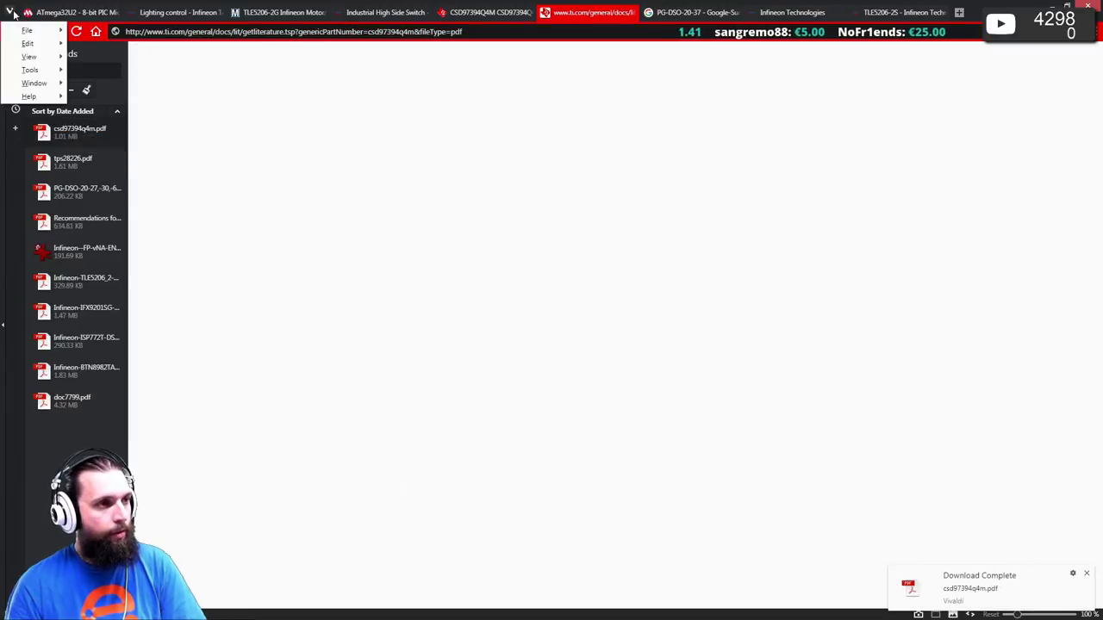
mouse_move(28, 95)
left_click(142, 177)
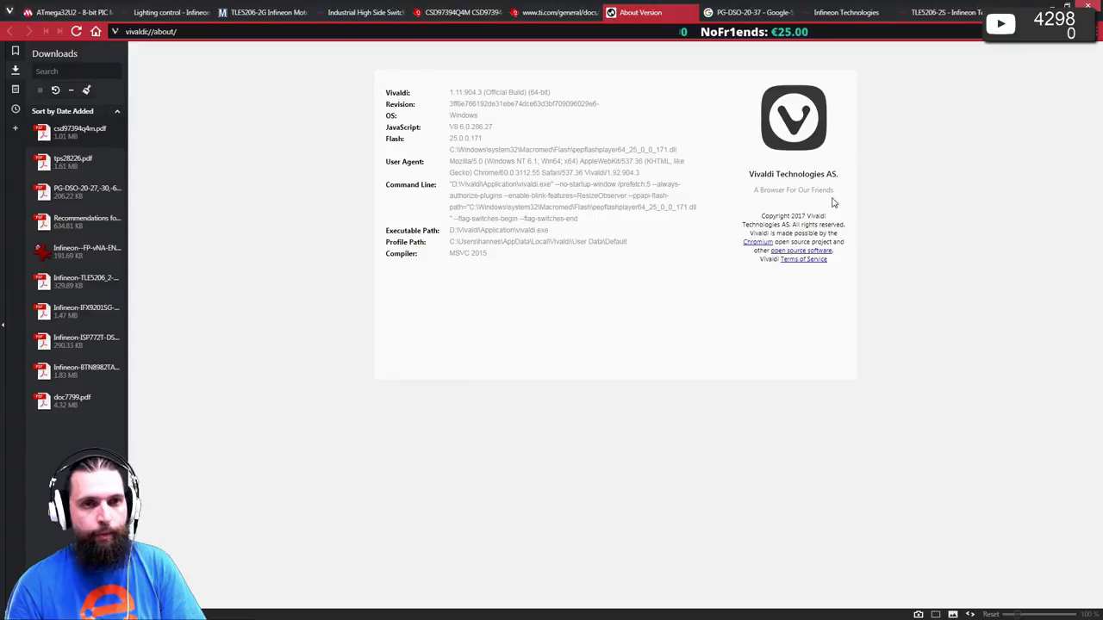
middle_click(624, 13)
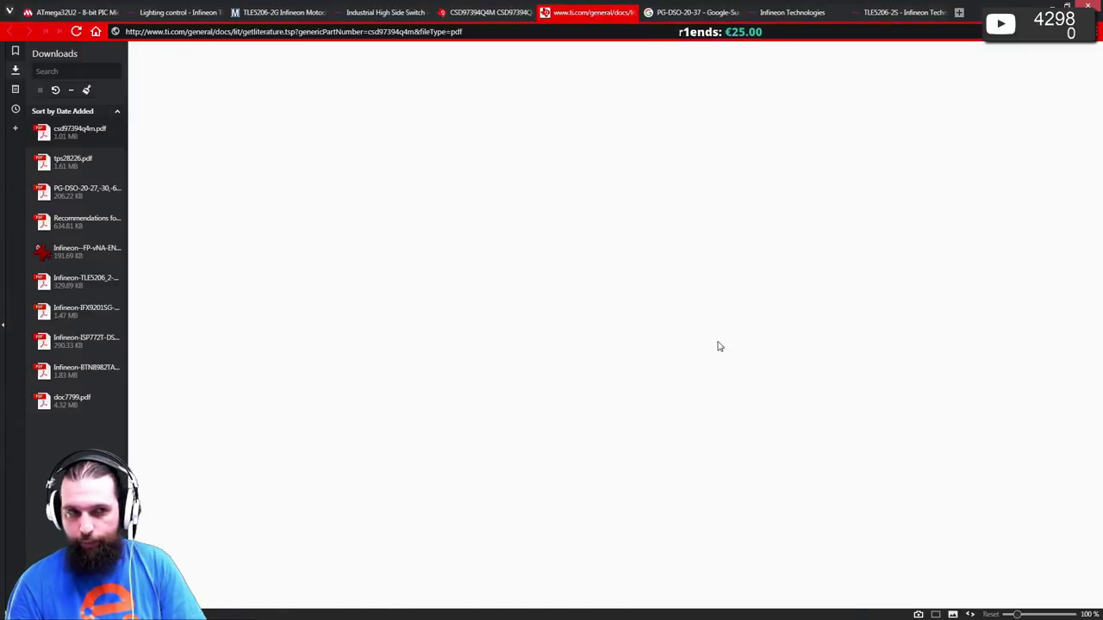
left_click(56, 135)
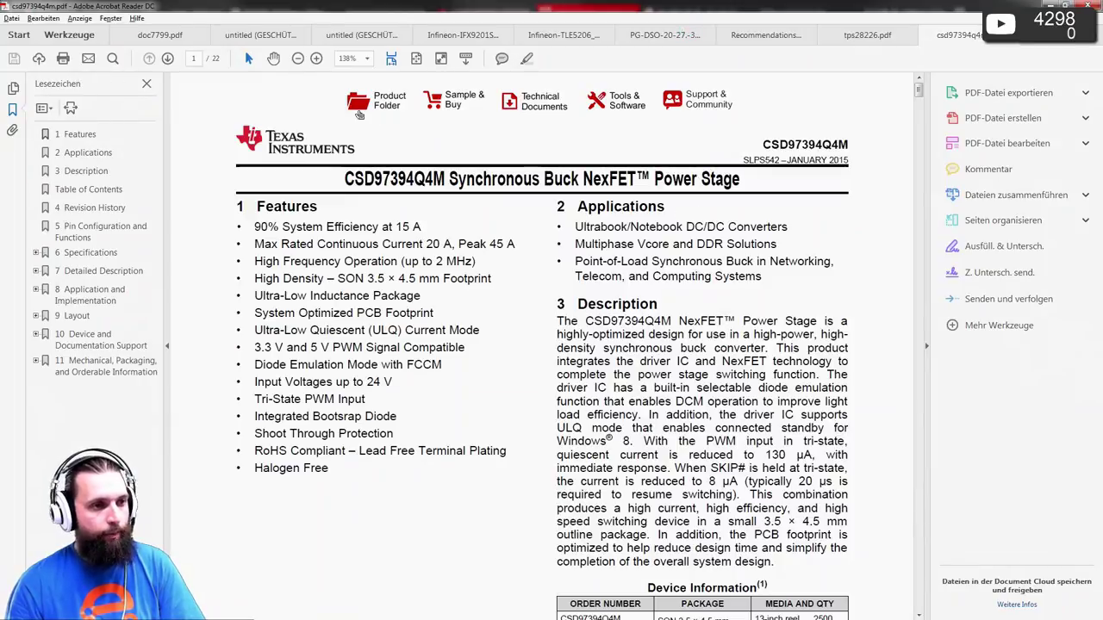
- Scroll the CSD97394Q4M datasheet to page 9, Application and Implementation, at whole-page zoom (Ctrl+0)
scroll(382, 238, "down", 5)
scroll(405, 291, "down", 15)
scroll(404, 293, "up", 10)
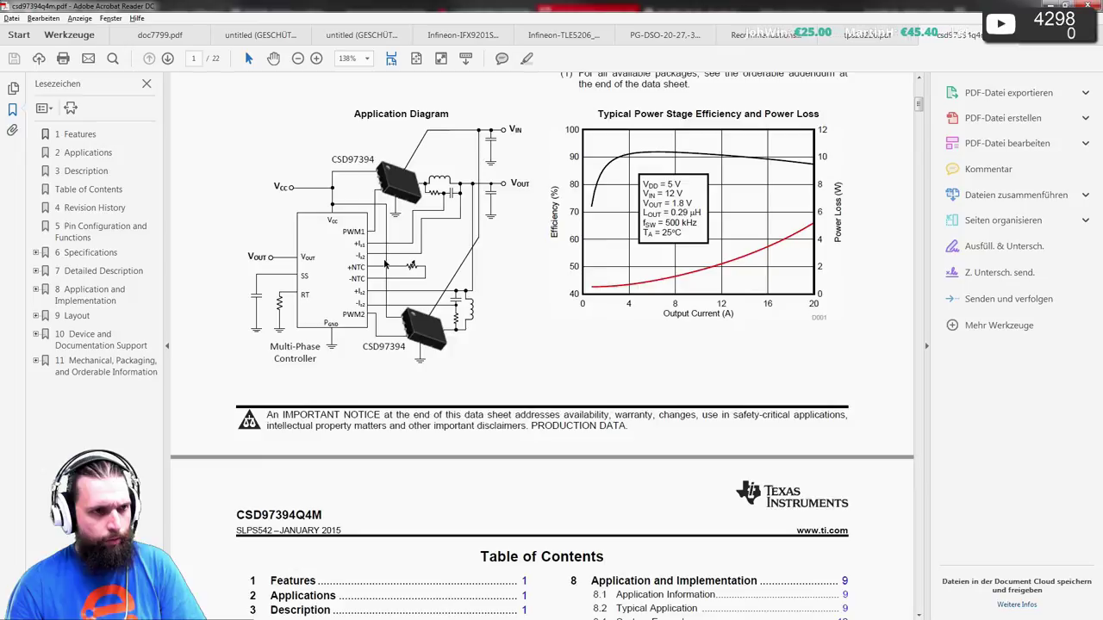
scroll(381, 260, "down", 20)
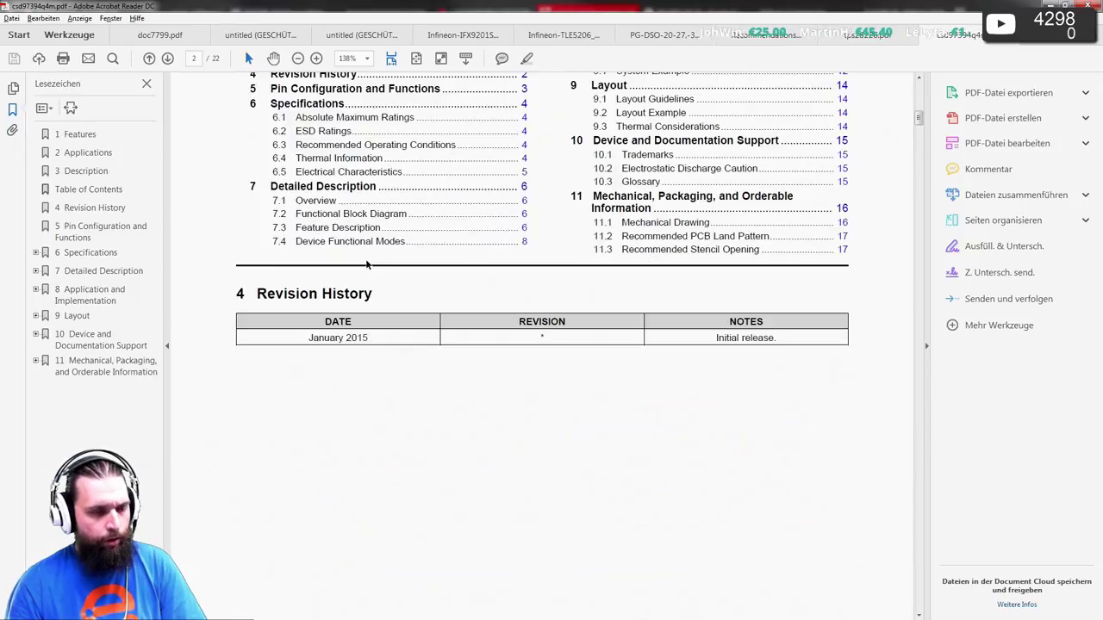
scroll(382, 254, "down", 14)
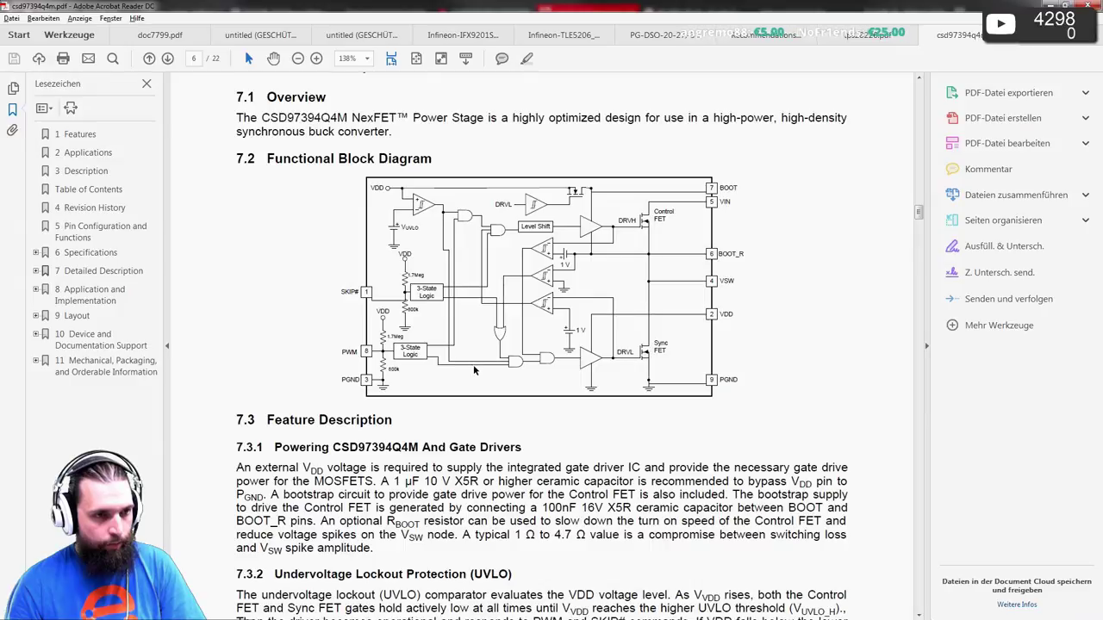
scroll(616, 376, "down", 1)
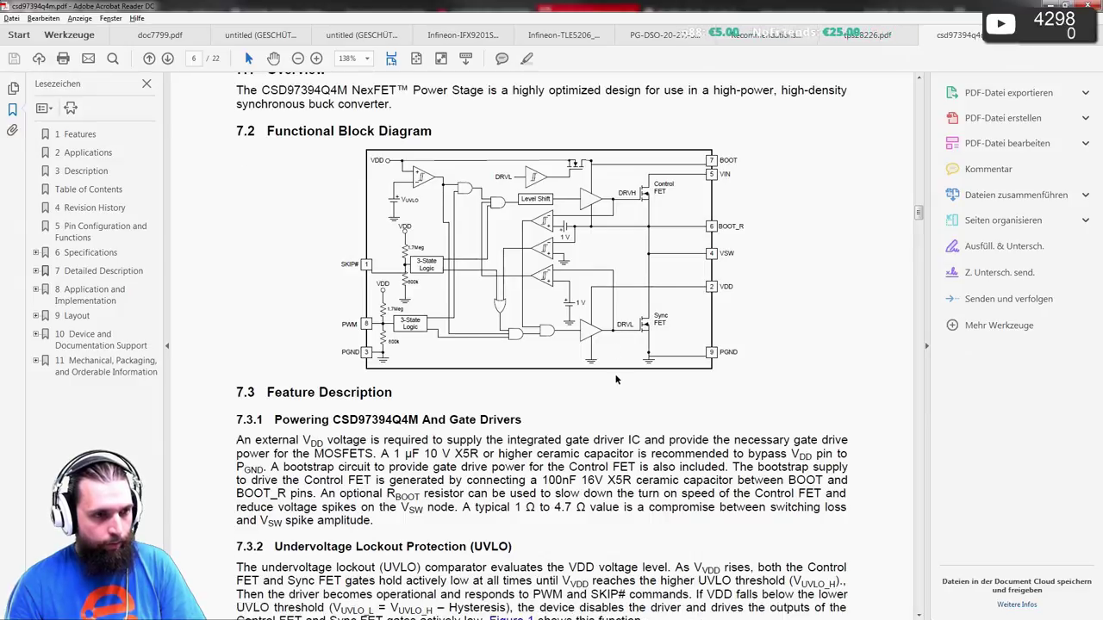
scroll(615, 377, "down", 3)
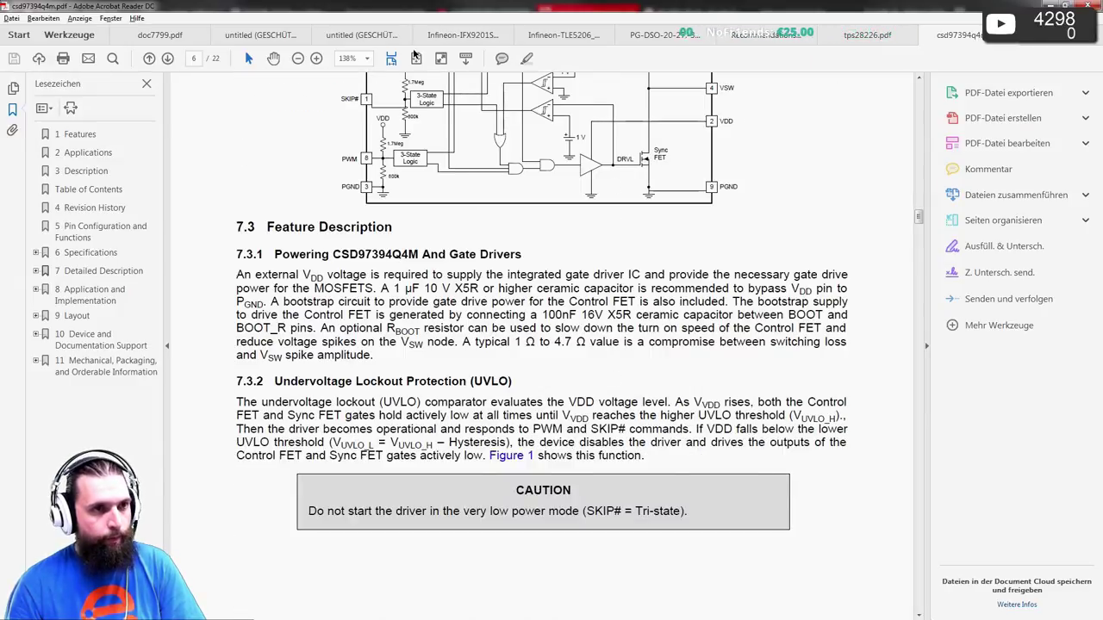
key("ctrl+0")
scroll(439, 160, "down", 2)
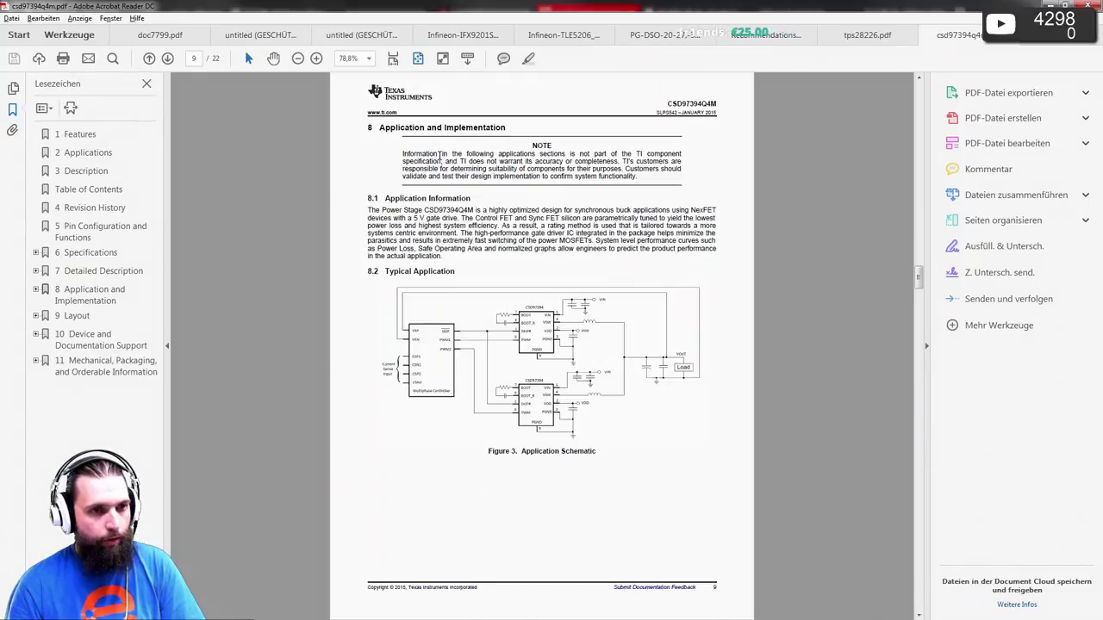
- Page through the datasheet to the Layout section on page 14, then back to page 4
scroll(440, 157, "up", 3)
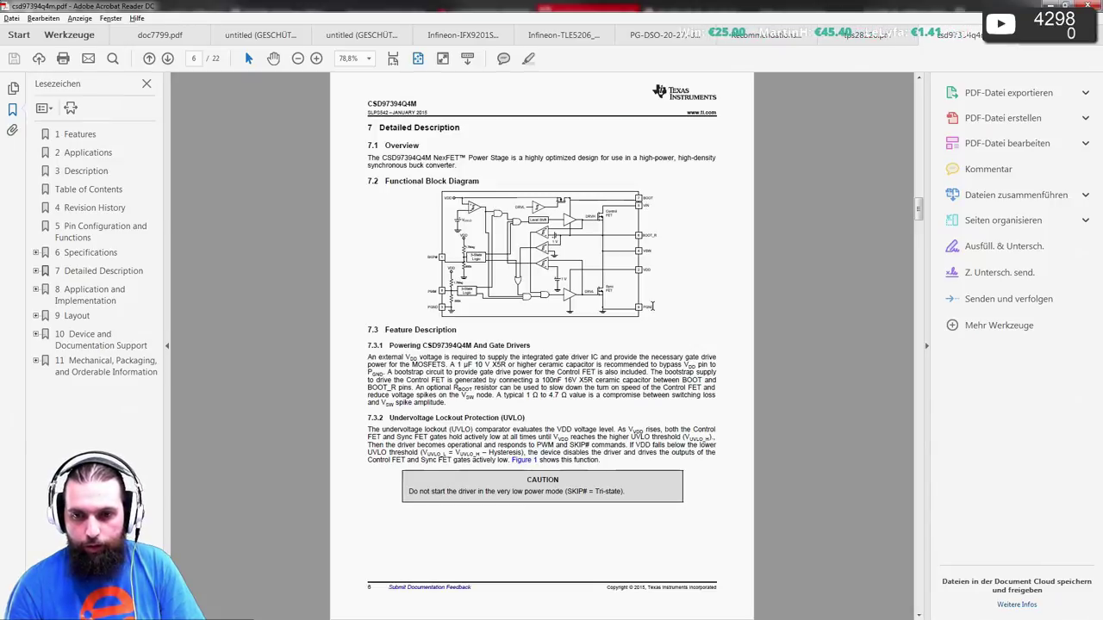
scroll(652, 306, "down", 1)
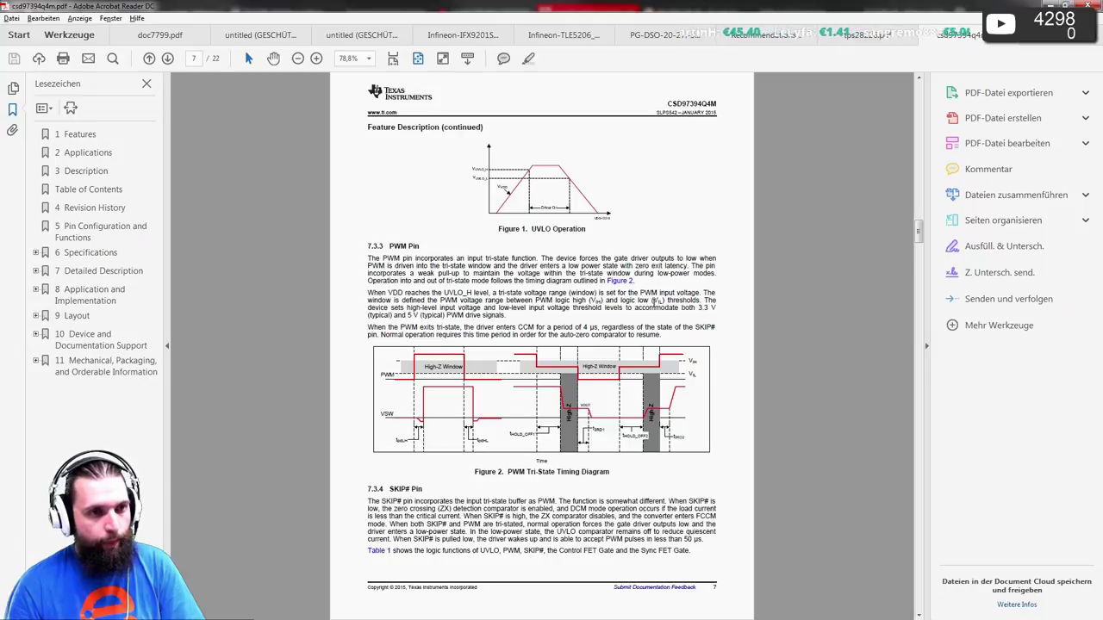
scroll(654, 300, "down", 1)
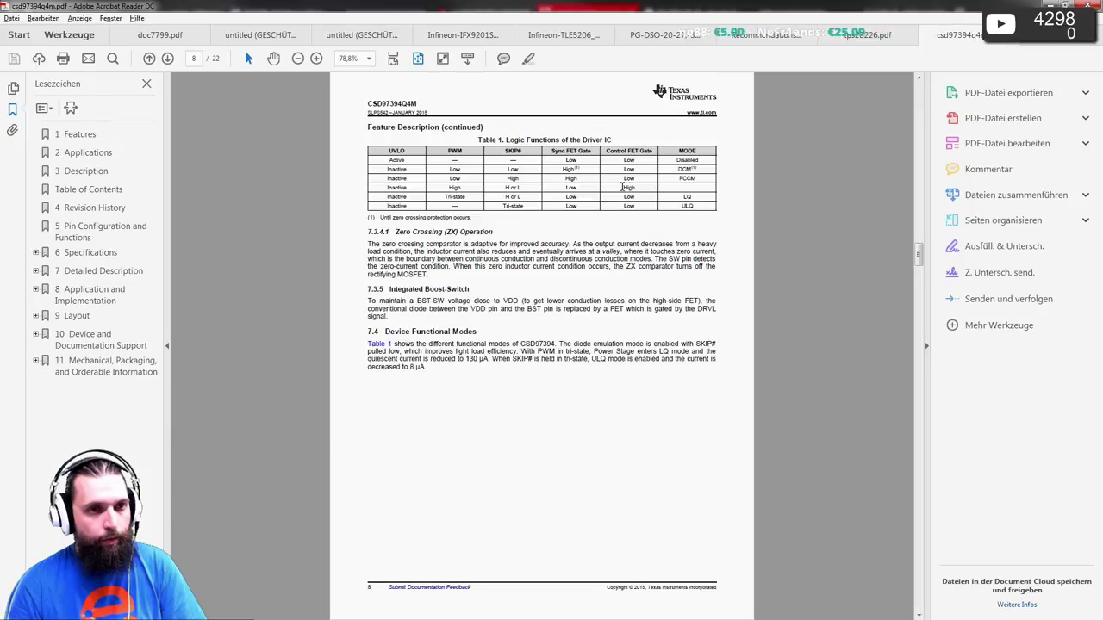
scroll(622, 187, "down", 1)
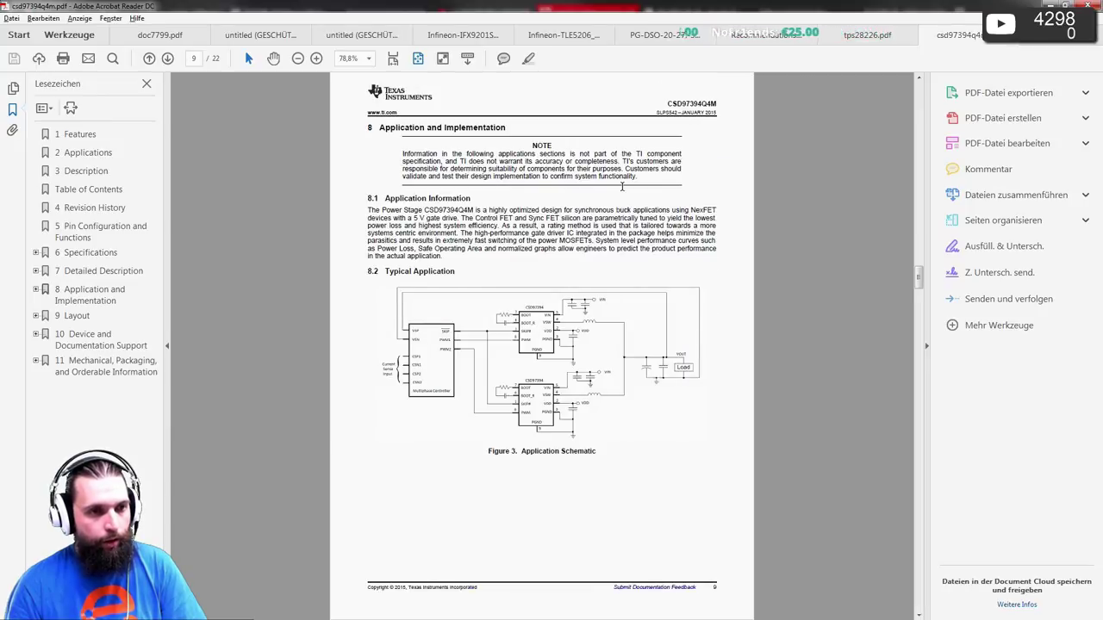
scroll(622, 187, "down", 1)
scroll(626, 189, "down", 1)
scroll(626, 190, "down", 1)
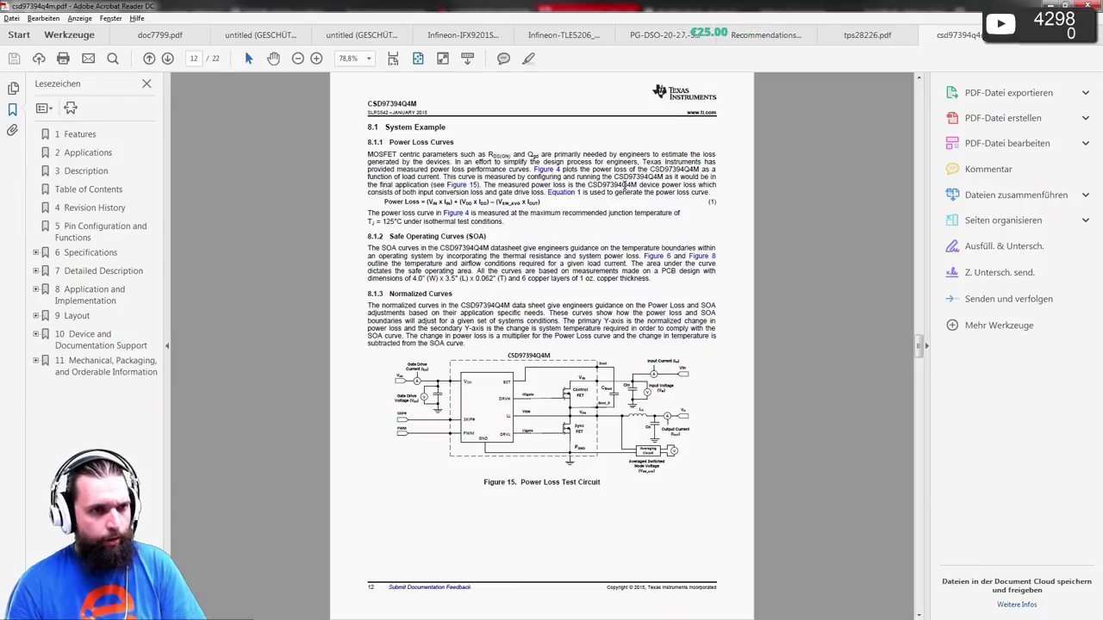
scroll(624, 185, "down", 2)
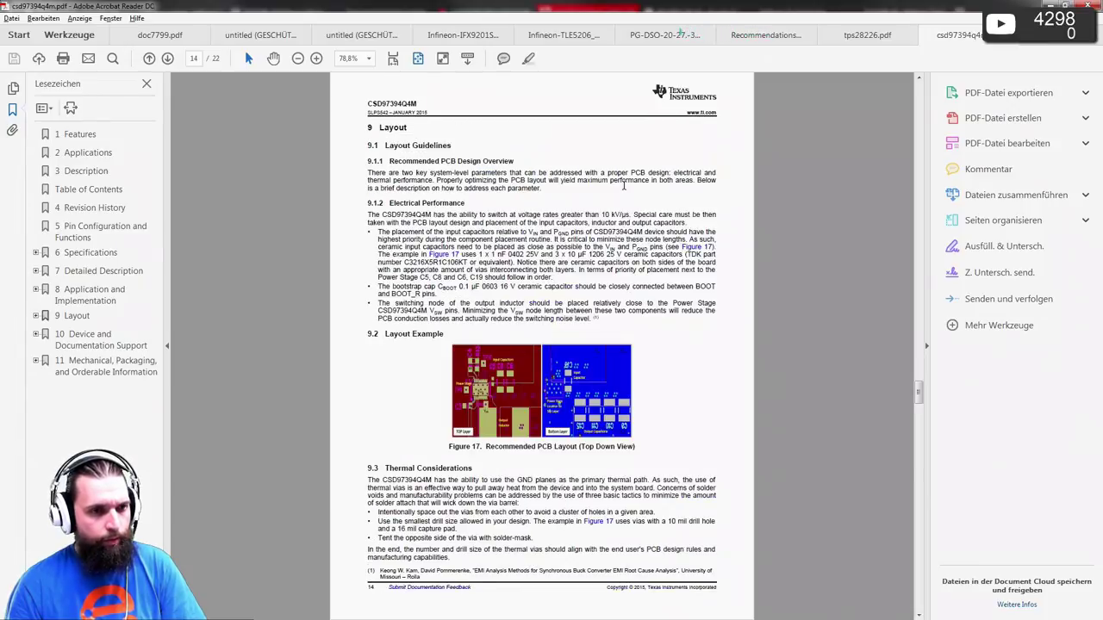
scroll(622, 185, "down", 2)
scroll(623, 186, "up", 15)
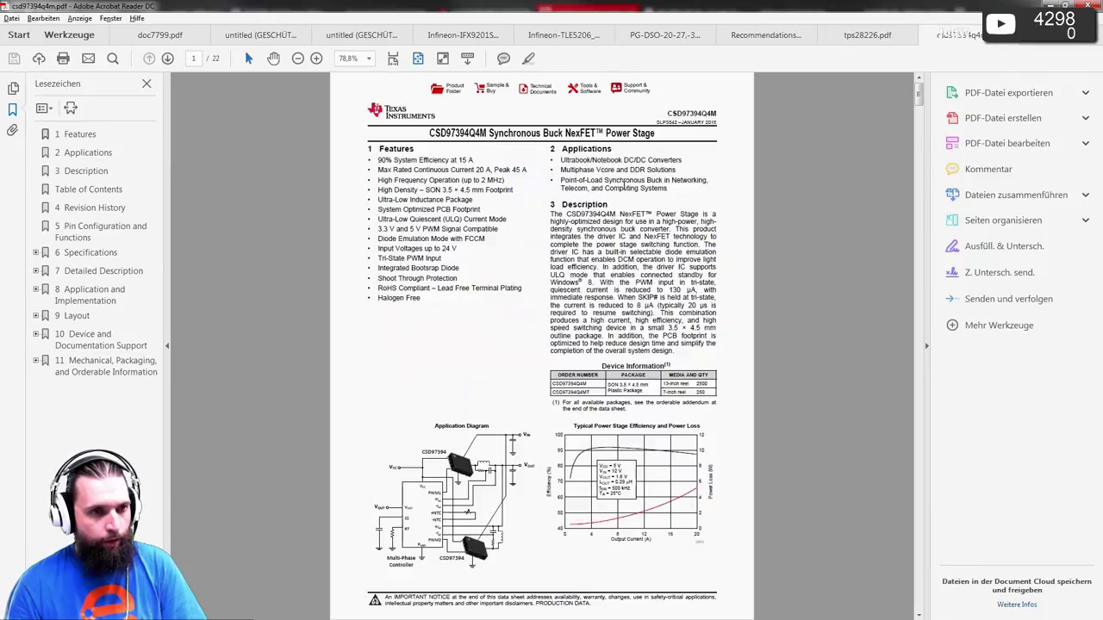
scroll(624, 186, "down", 3)
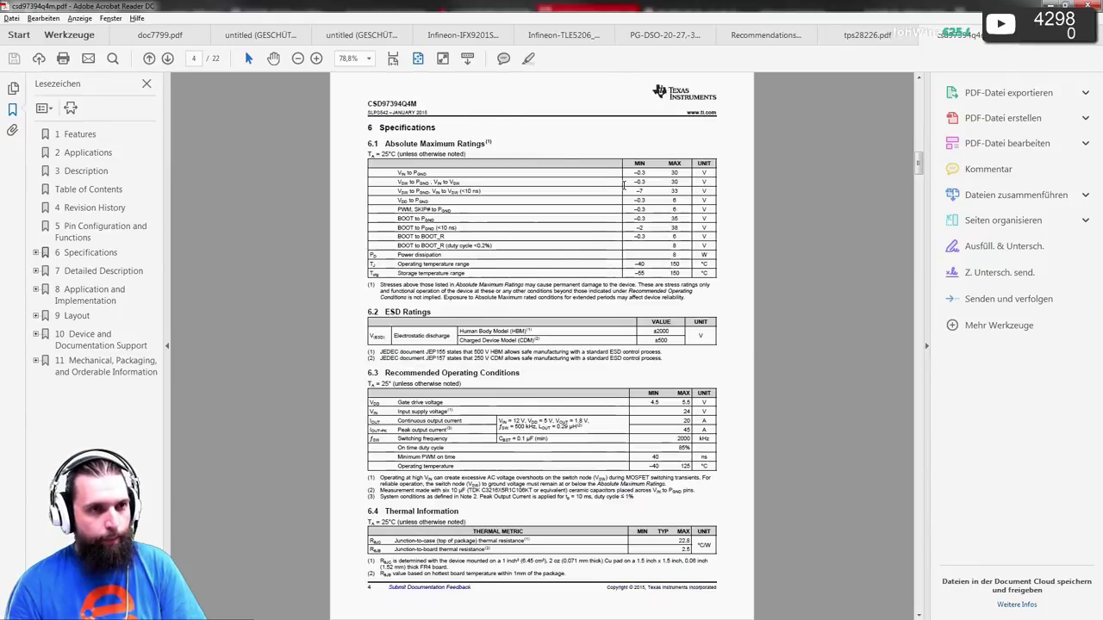
- Read the page 4 maximum ratings and operating conditions at page width, then return to Vivaldi
left_click(393, 57)
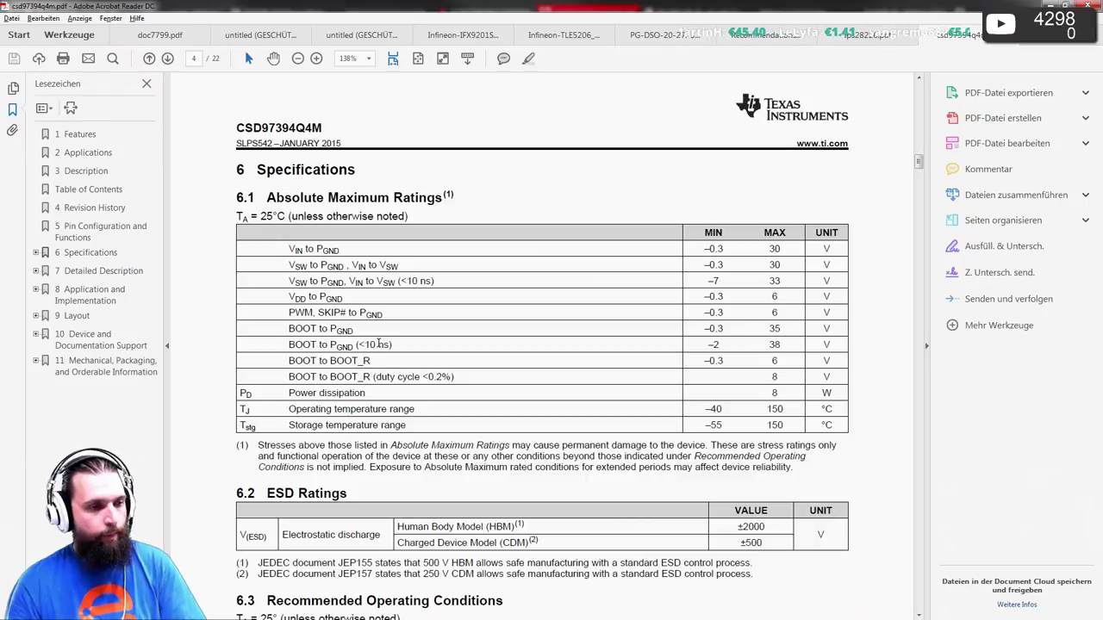
scroll(379, 343, "down", 4)
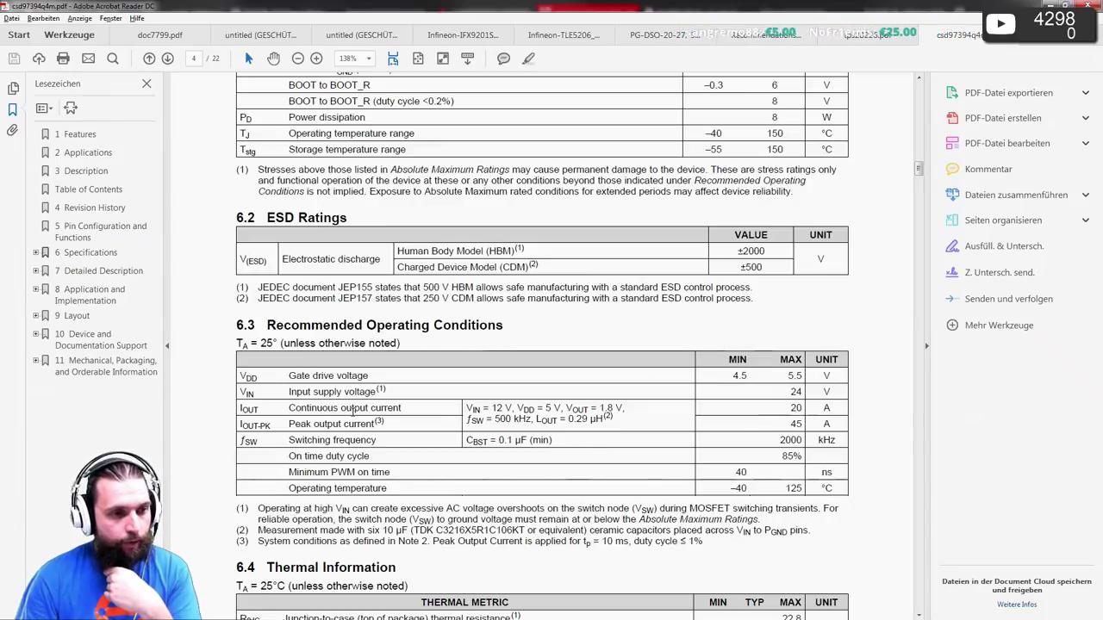
scroll(353, 411, "down", 1)
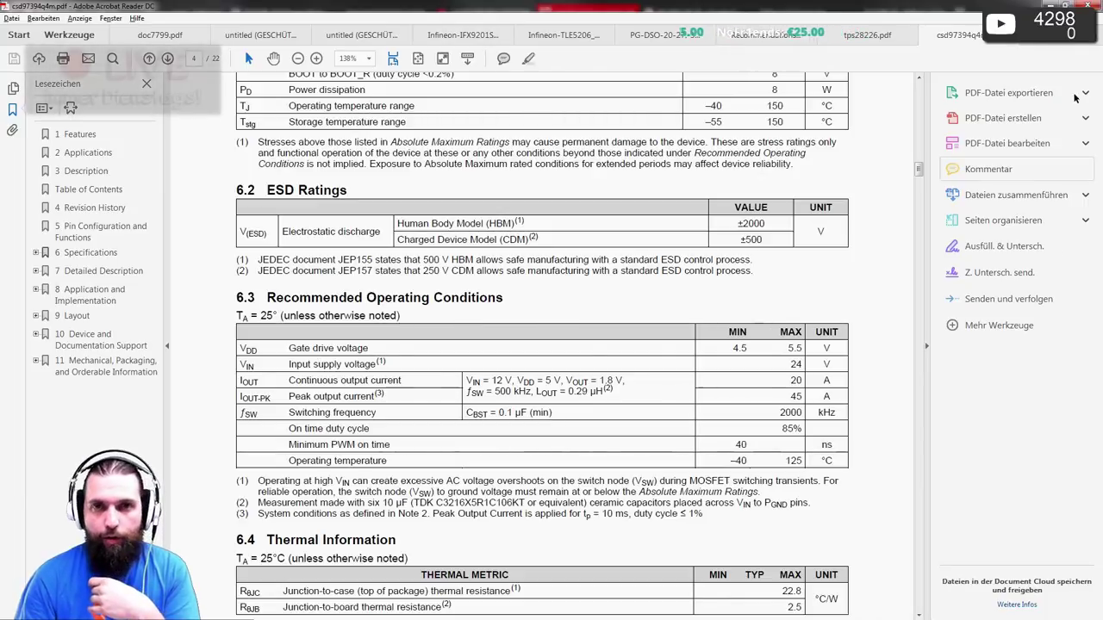
key("alt+Tab")
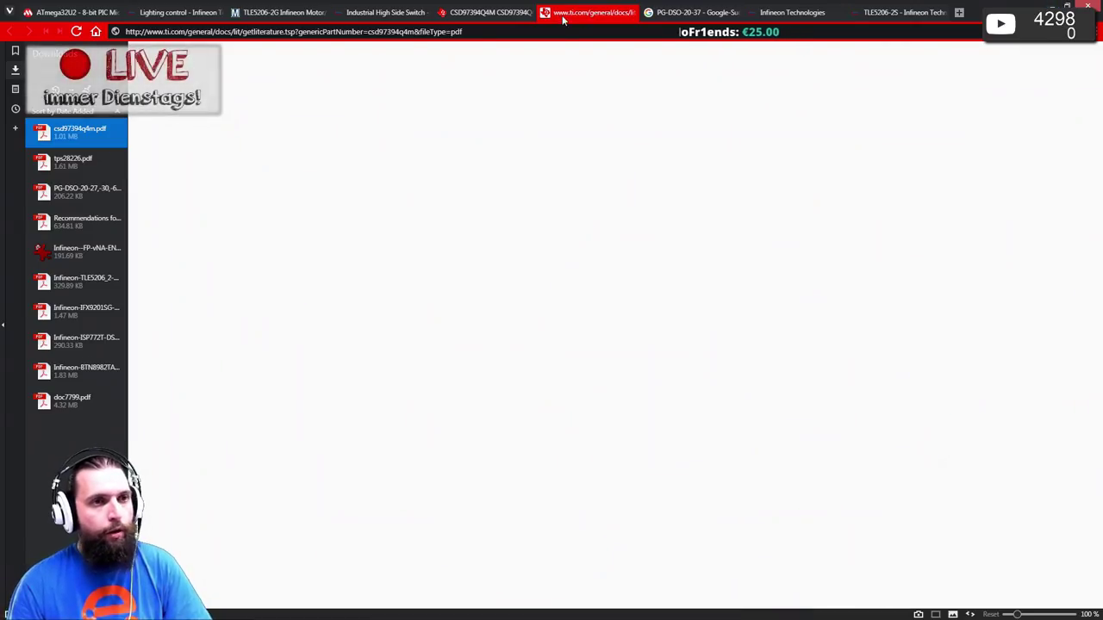
- Search Mouser for CSD97394Q4M, copied from the TI product page
double_click(345, 164)
key("ctrl+c")
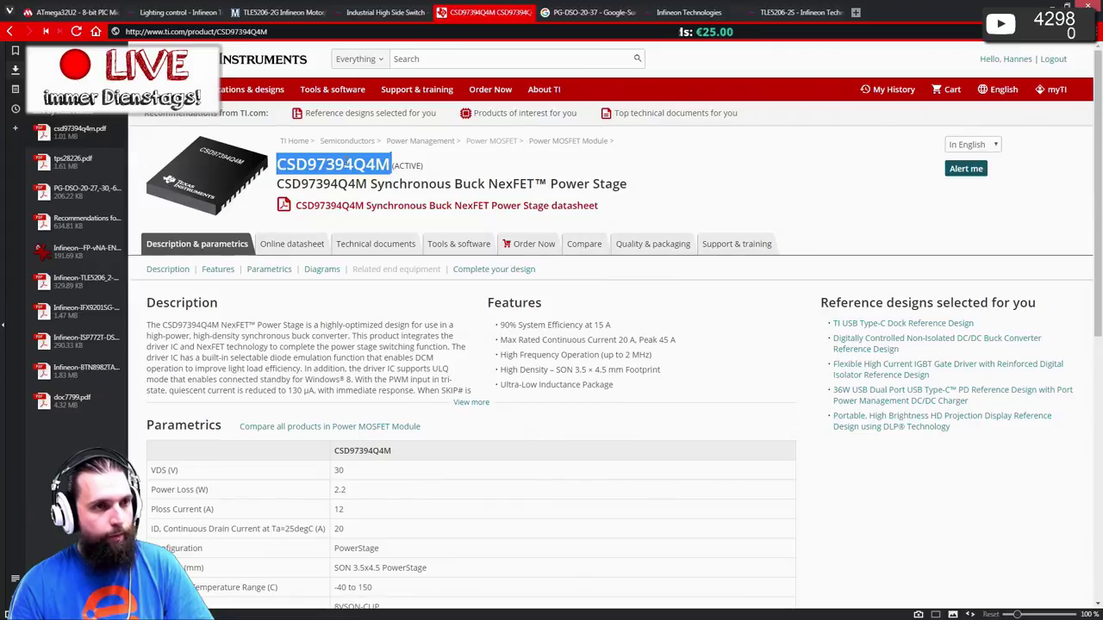
left_click(281, 14)
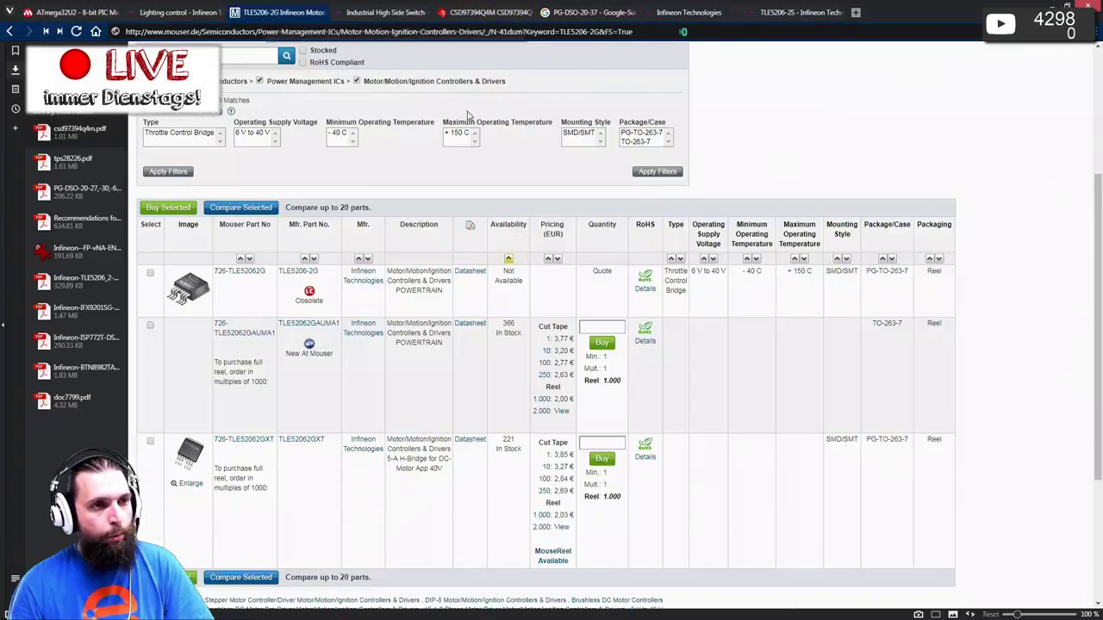
scroll(468, 114, "up", 3)
left_click(641, 81)
key("ctrl+v")
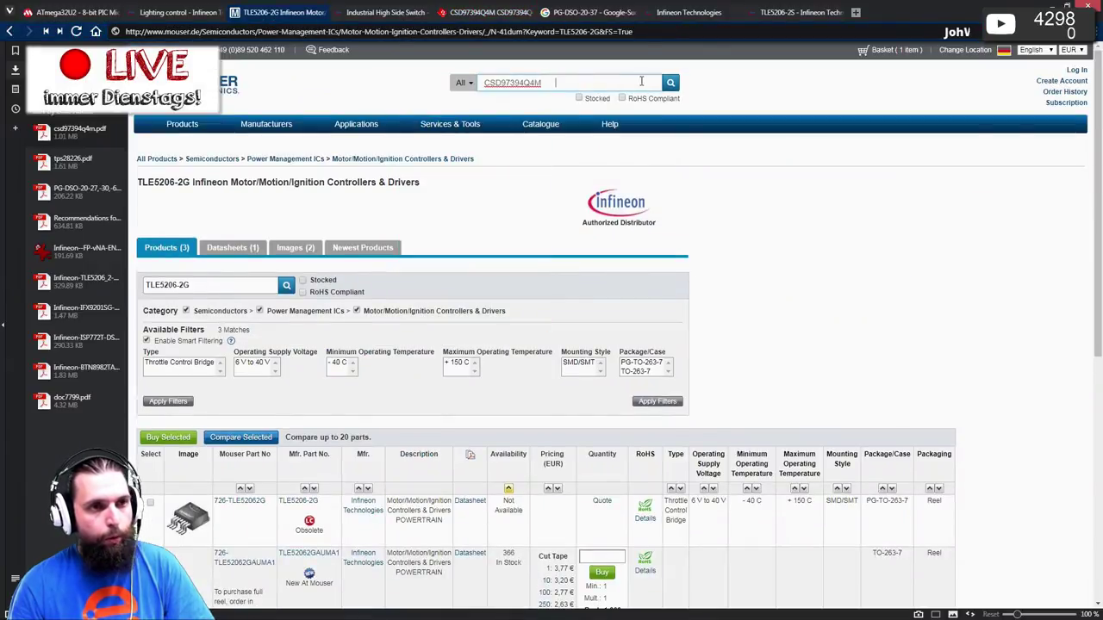
left_click(671, 82)
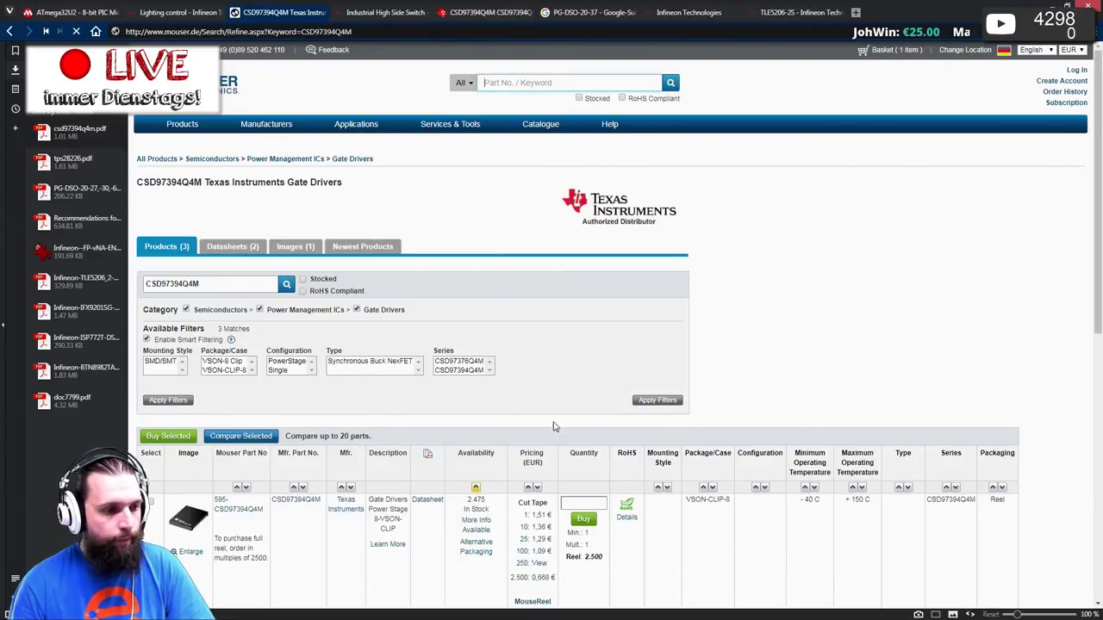
- Review the Mouser listing (1,51 €, 2,475 in stock) and return to the TI product page
scroll(568, 344, "down", 3)
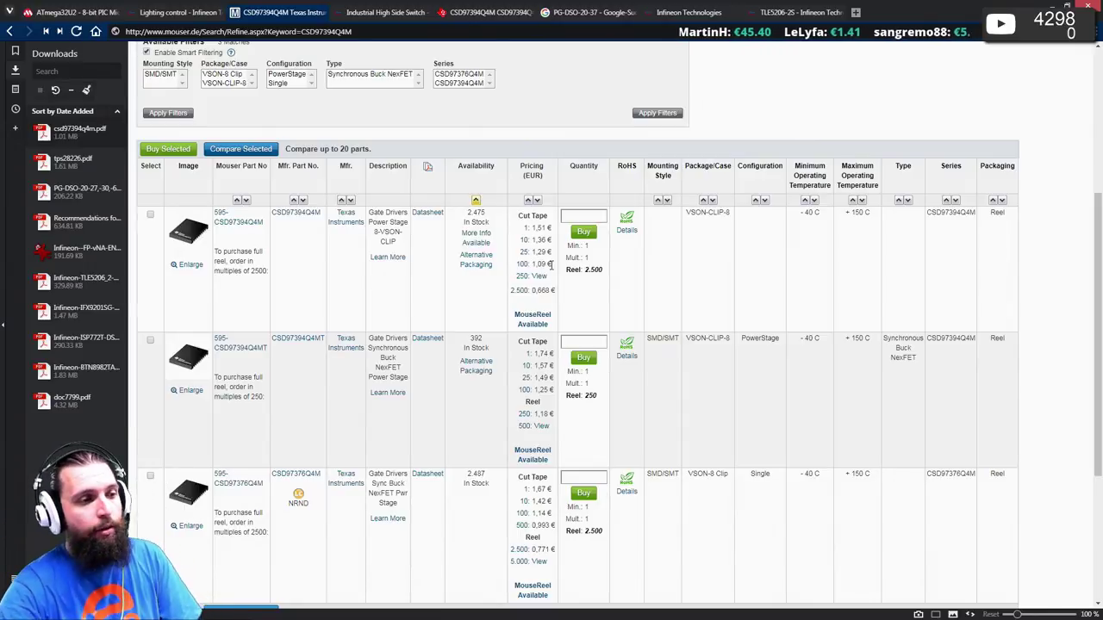
left_click(461, 13)
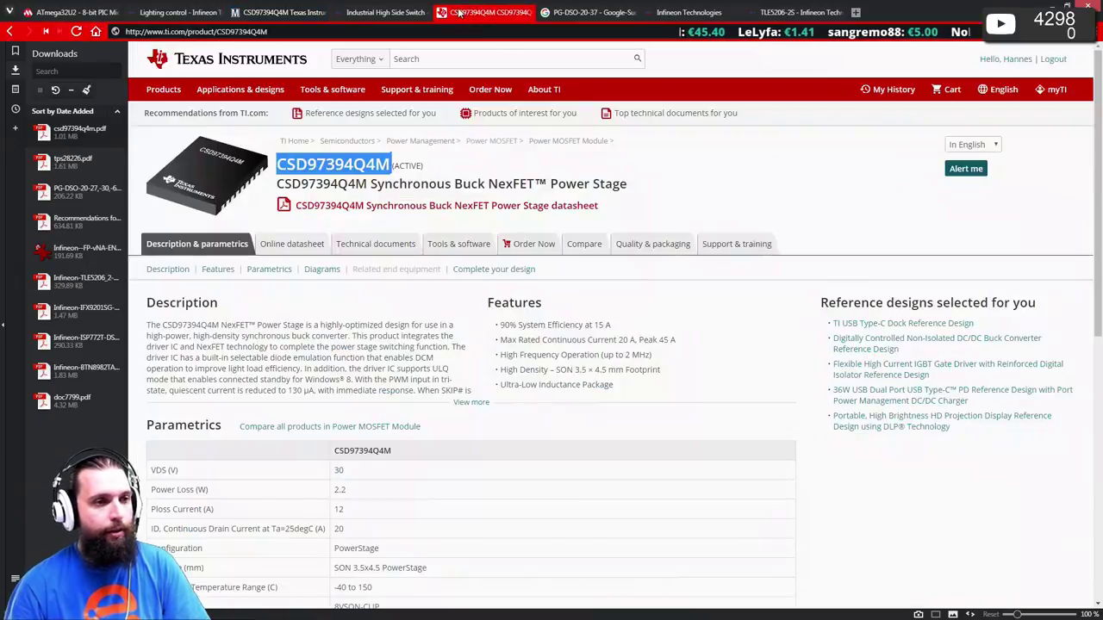
left_click(270, 362)
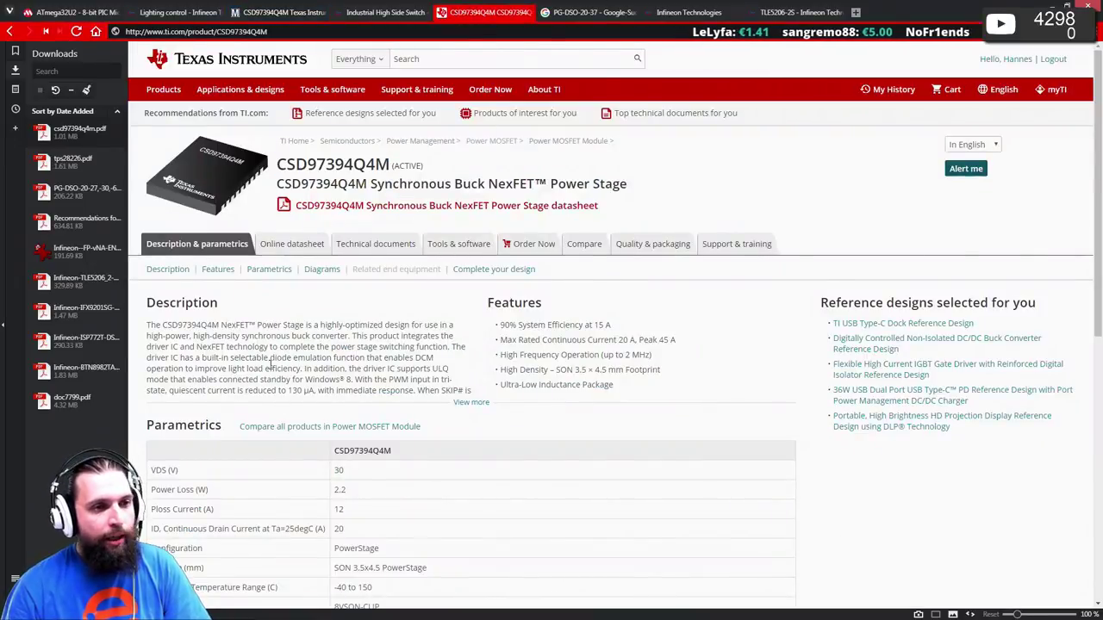
- Go through the Power MOSFET Module overview to the NexFET Power Stage device table
left_click(554, 141)
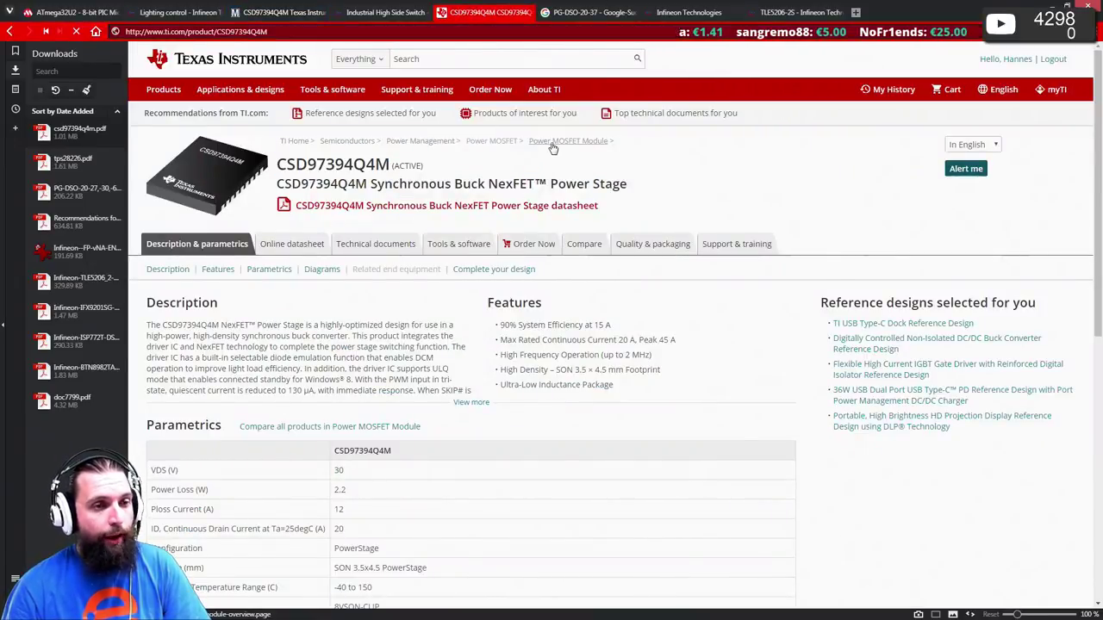
scroll(600, 339, "down", 10)
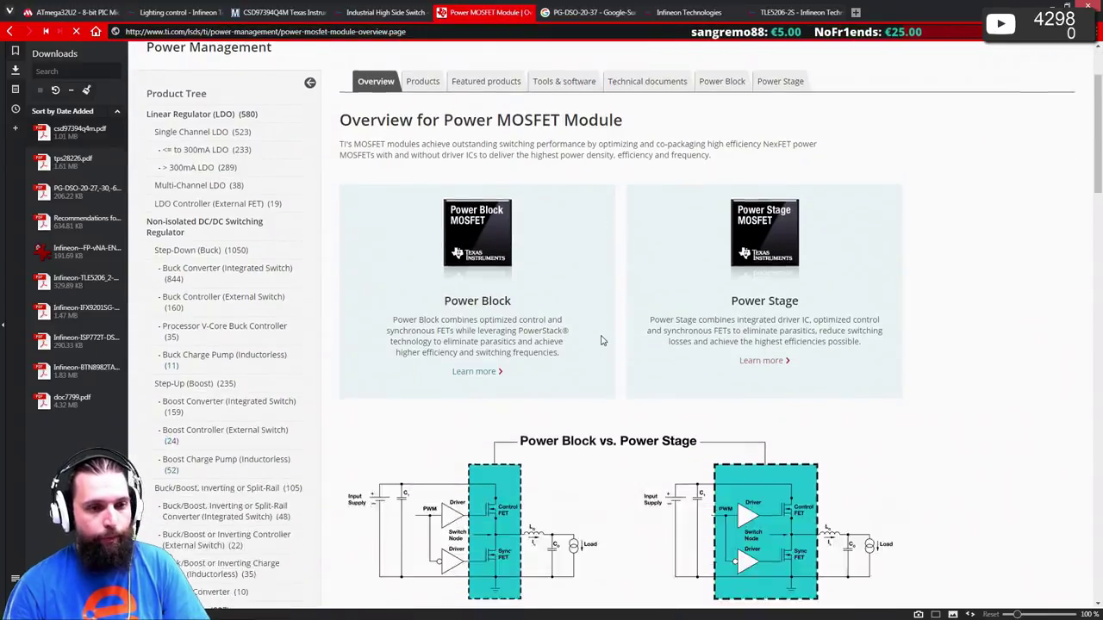
scroll(601, 342, "up", 4)
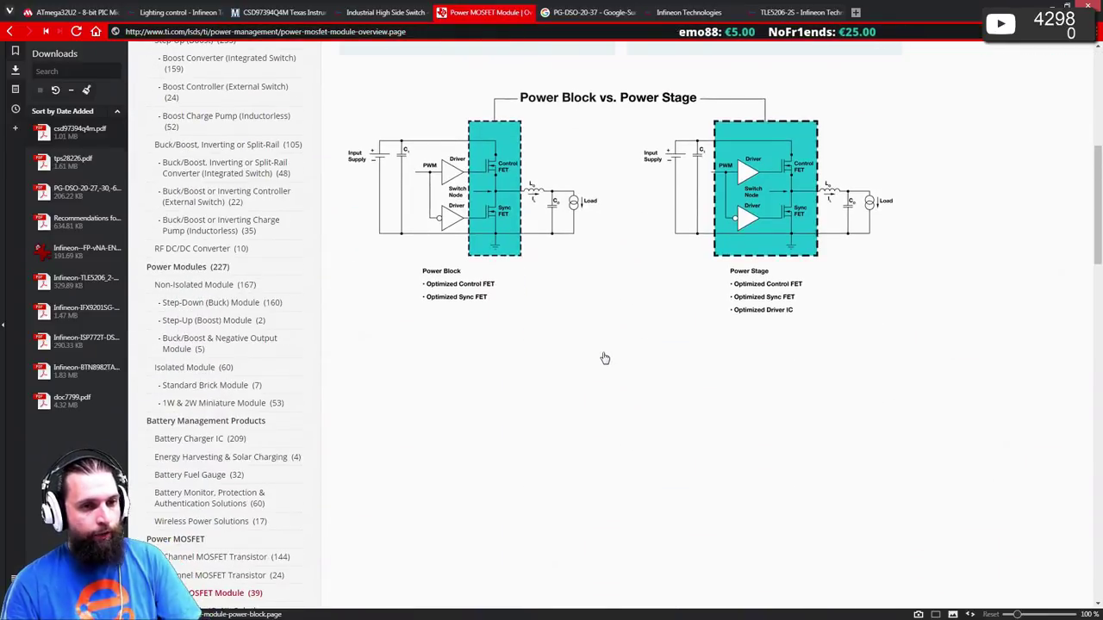
scroll(603, 351, "down", 2)
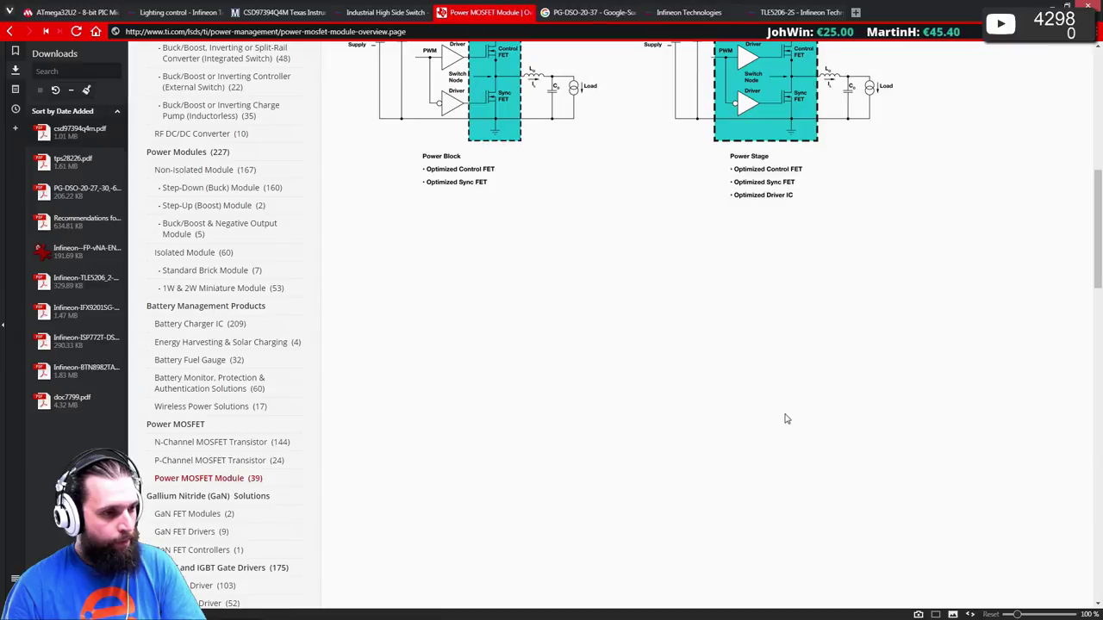
scroll(777, 396, "up", 3)
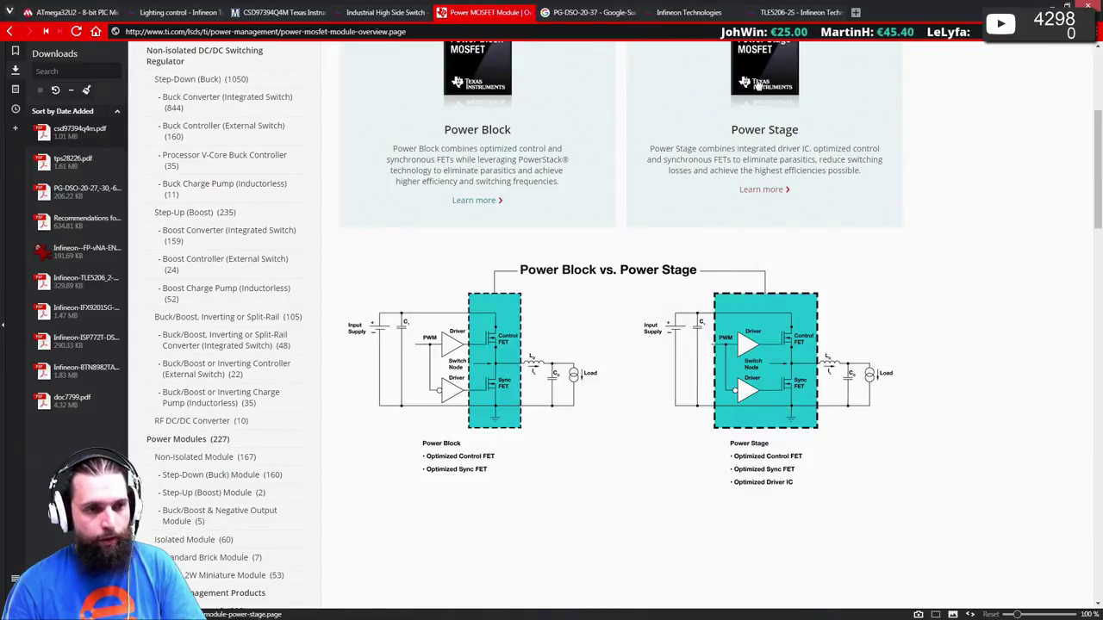
left_click(756, 83)
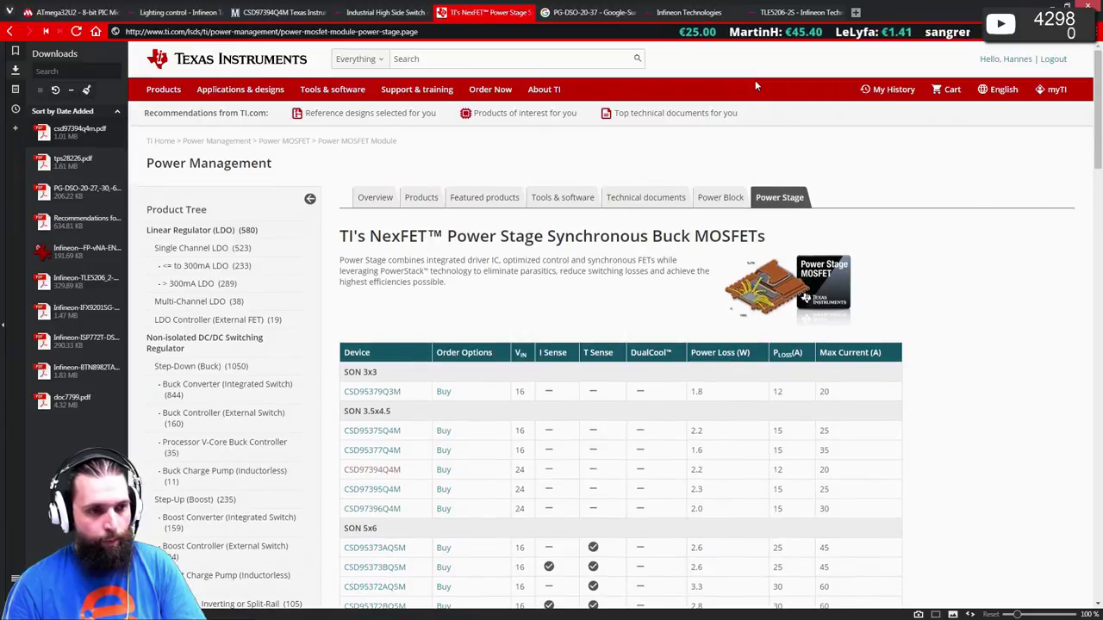
- Copy CSD95372BQ5MC from the SON 5x6 rows of the power stage table for Mouser
scroll(755, 85, "down", 1)
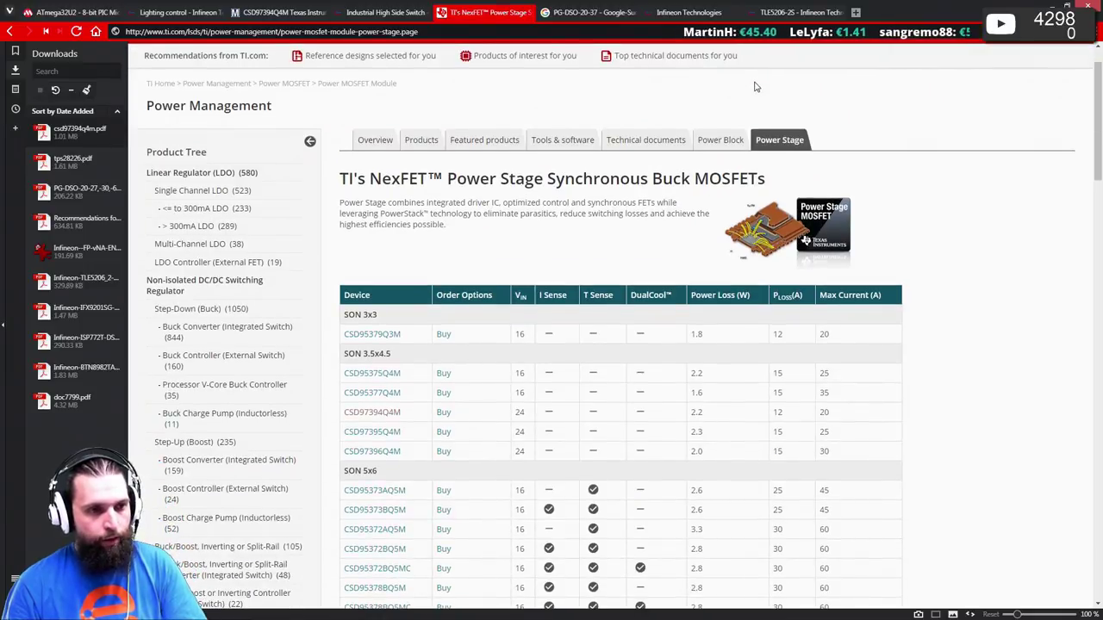
scroll(755, 87, "down", 3)
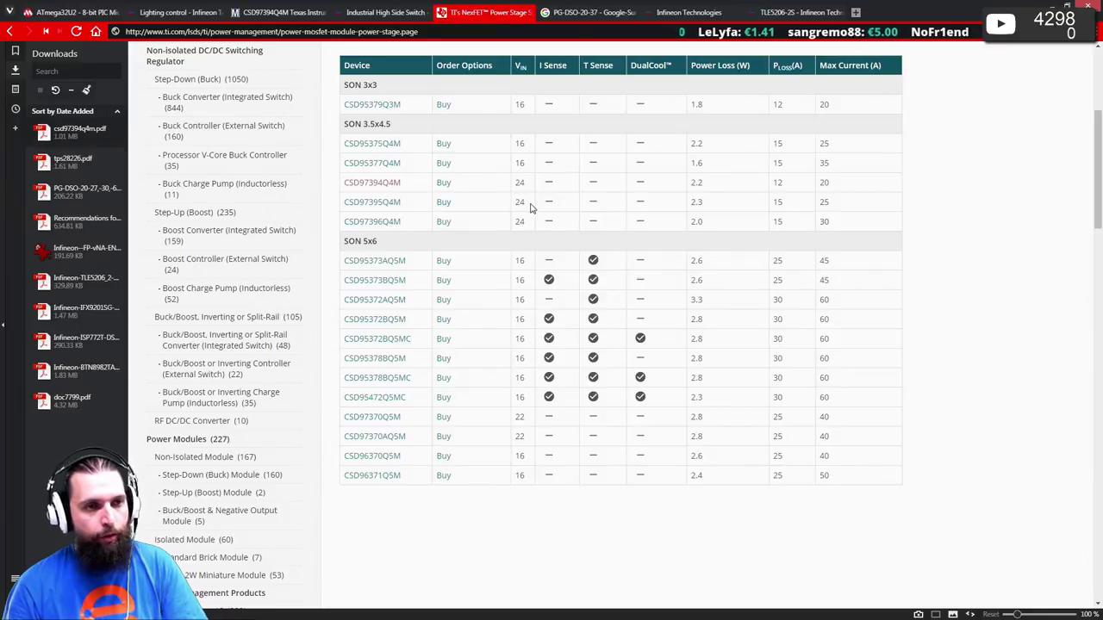
scroll(530, 285, "up", 1)
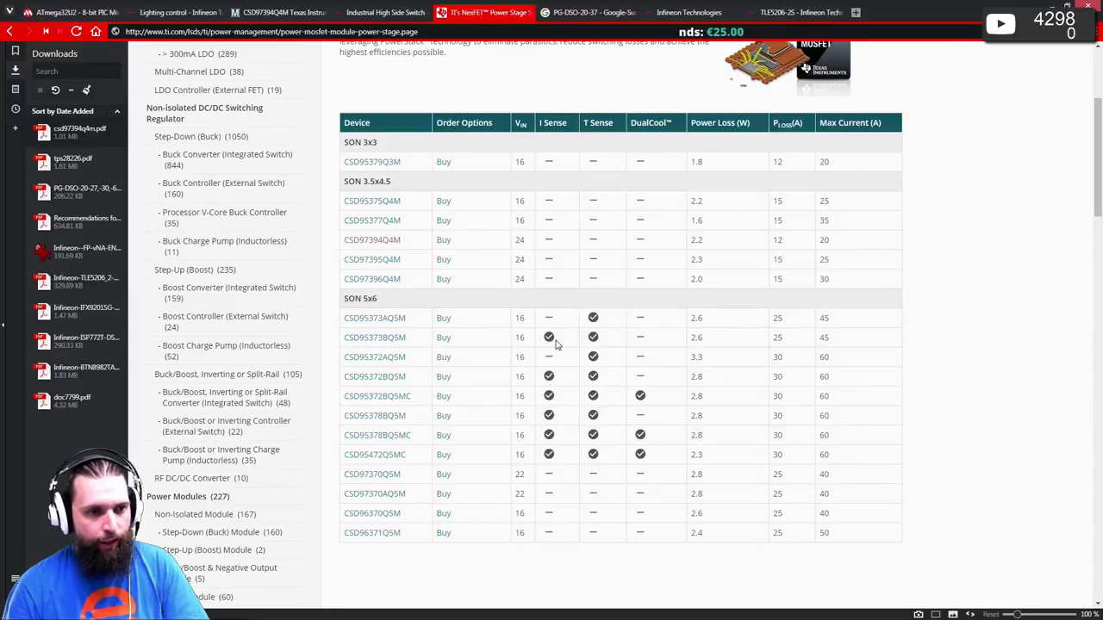
left_click_drag(414, 396, 342, 408)
key("ctrl+c")
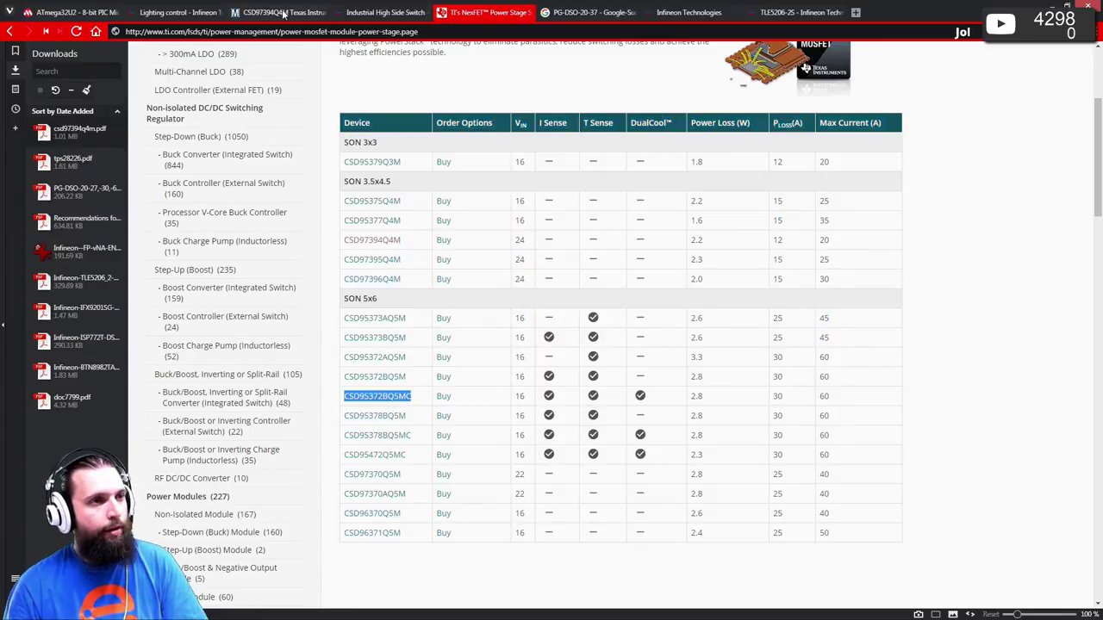
left_click(283, 13)
scroll(463, 91, "up", 5)
- Search Mouser for CSD95372BQ5MC and open its downloaded datasheet, csd95372bq5mc.pdf
left_click(653, 82)
key("ctrl+v")
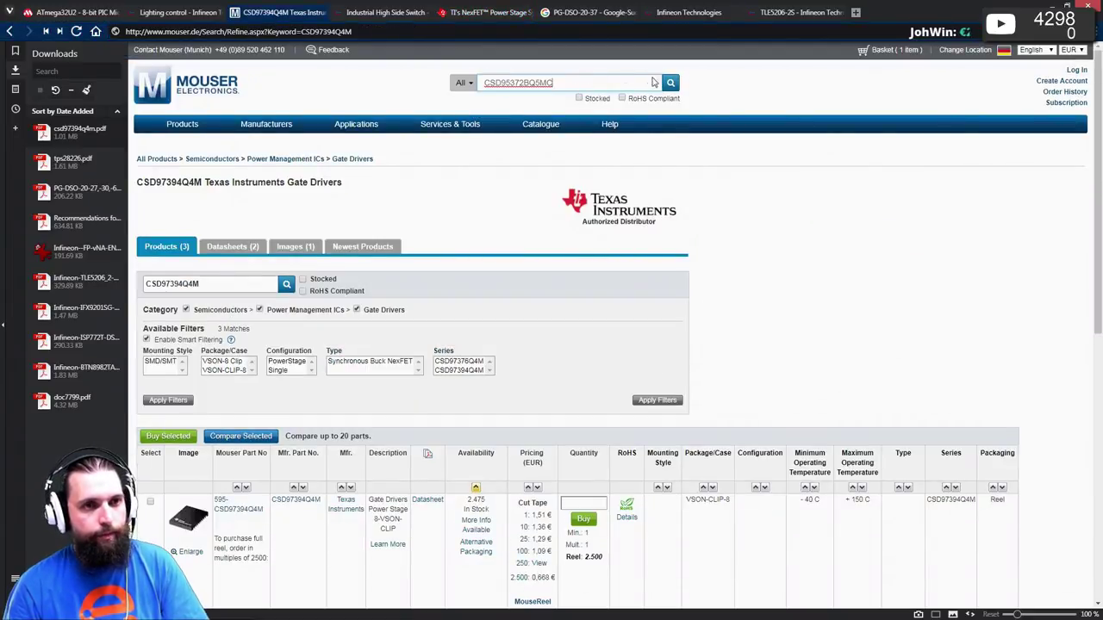
left_click(670, 83)
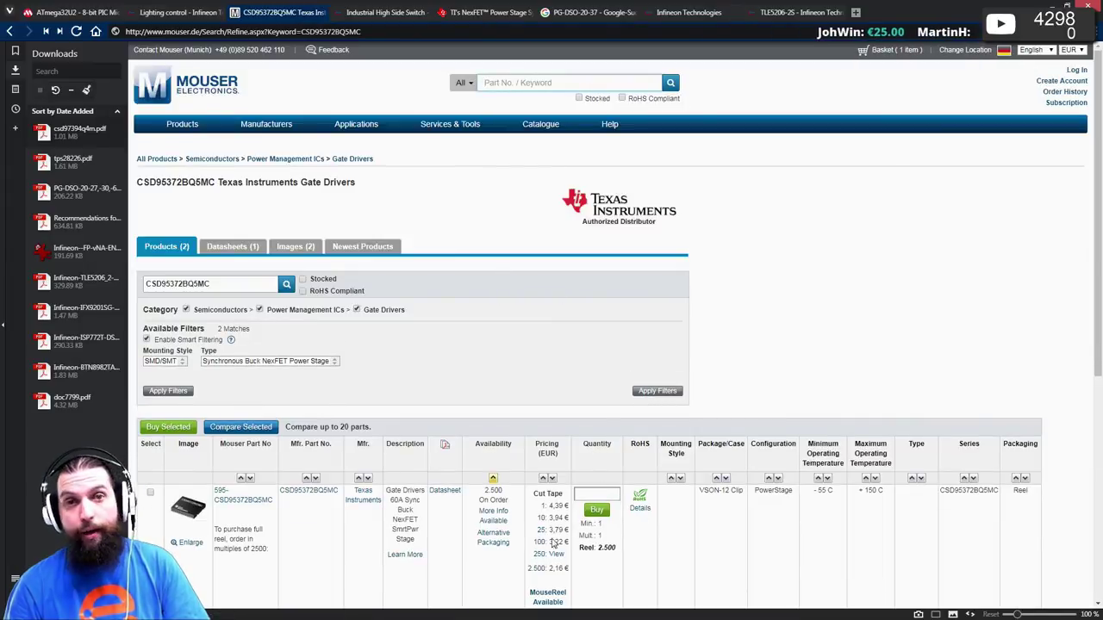
left_click(445, 491)
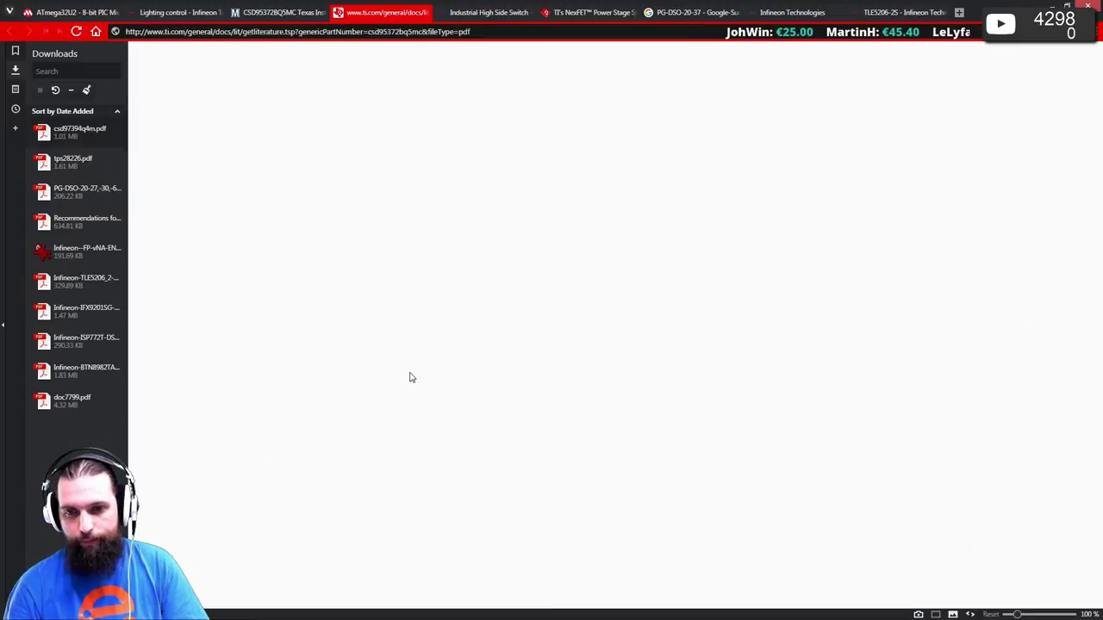
left_click(108, 131)
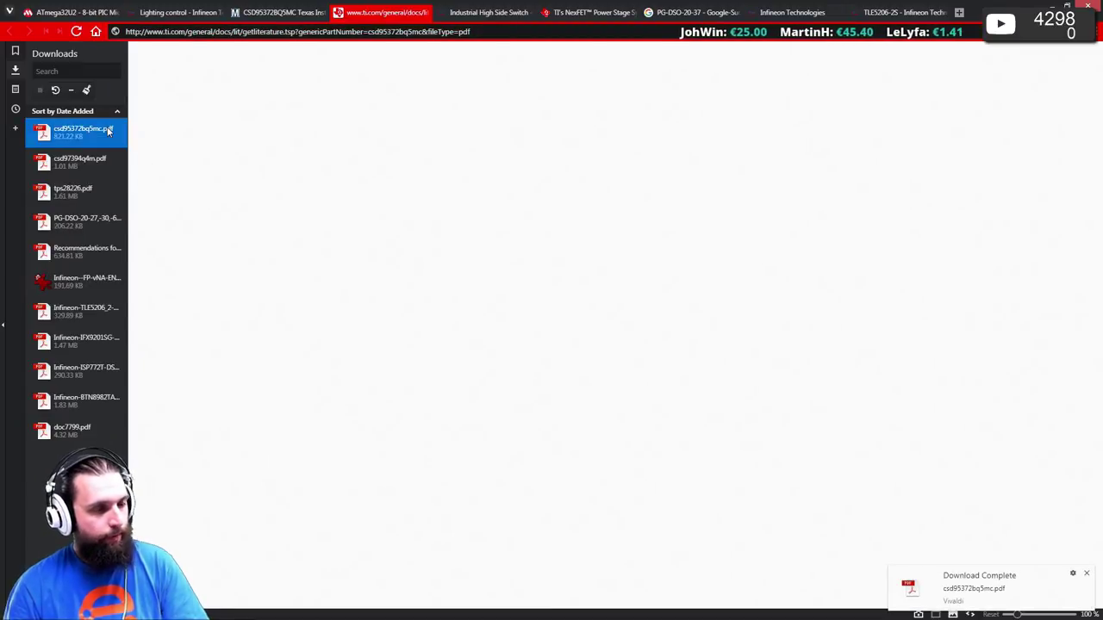
scroll(483, 336, "down", 5)
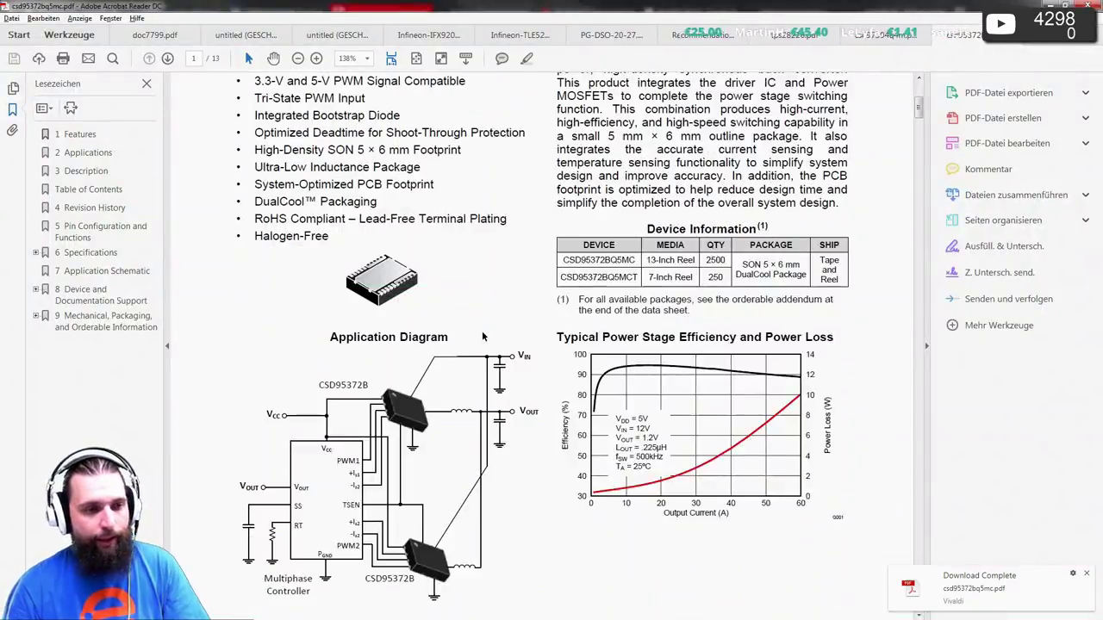
- Check the CSD95372BQ5MC pinout, then show the CSD97394Q4M datasheet's page 17 in full-page view
scroll(483, 336, "down", 15)
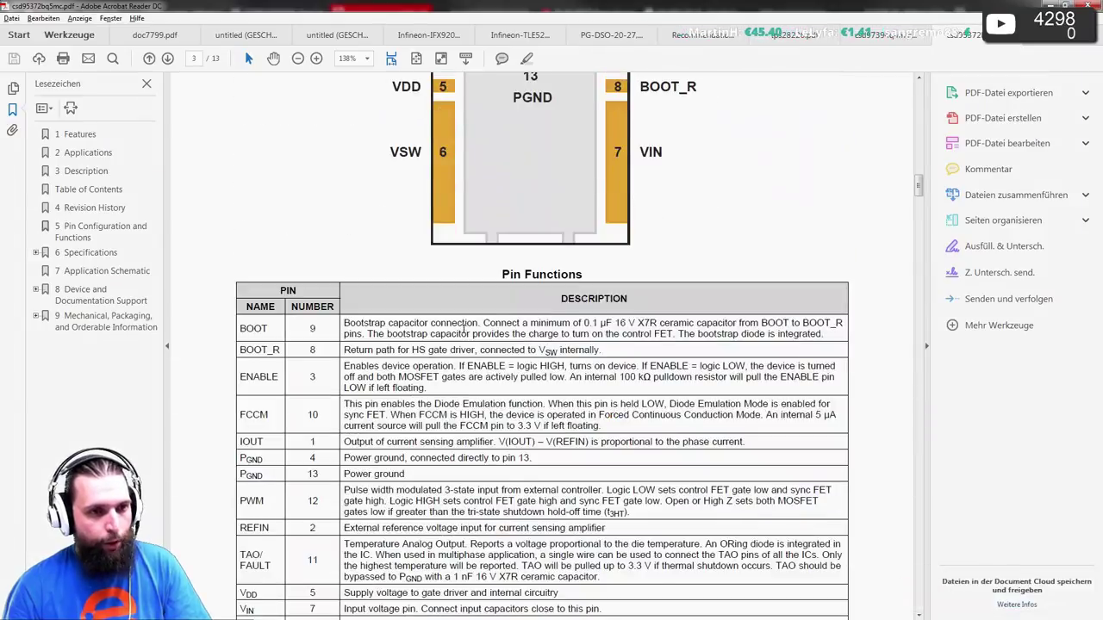
scroll(463, 327, "up", 3)
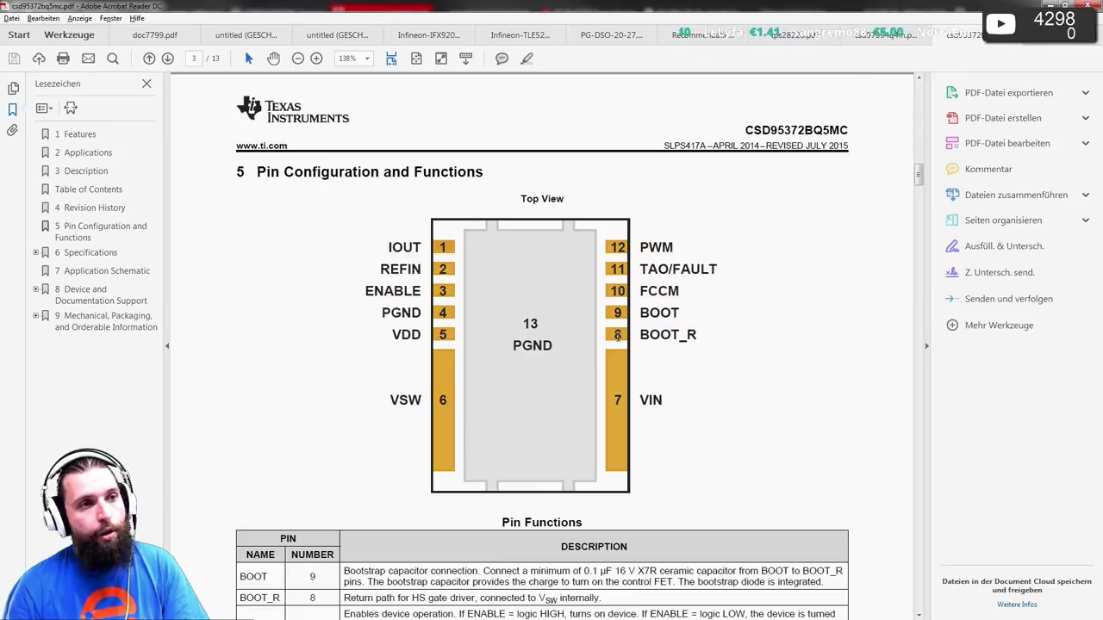
left_click(861, 37)
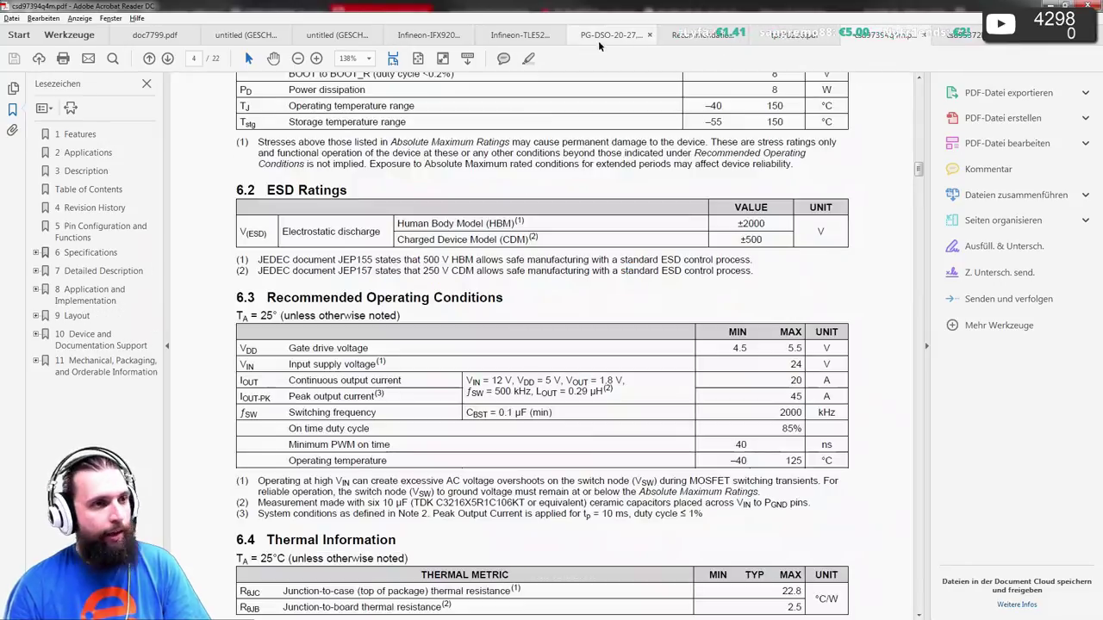
left_click(418, 57)
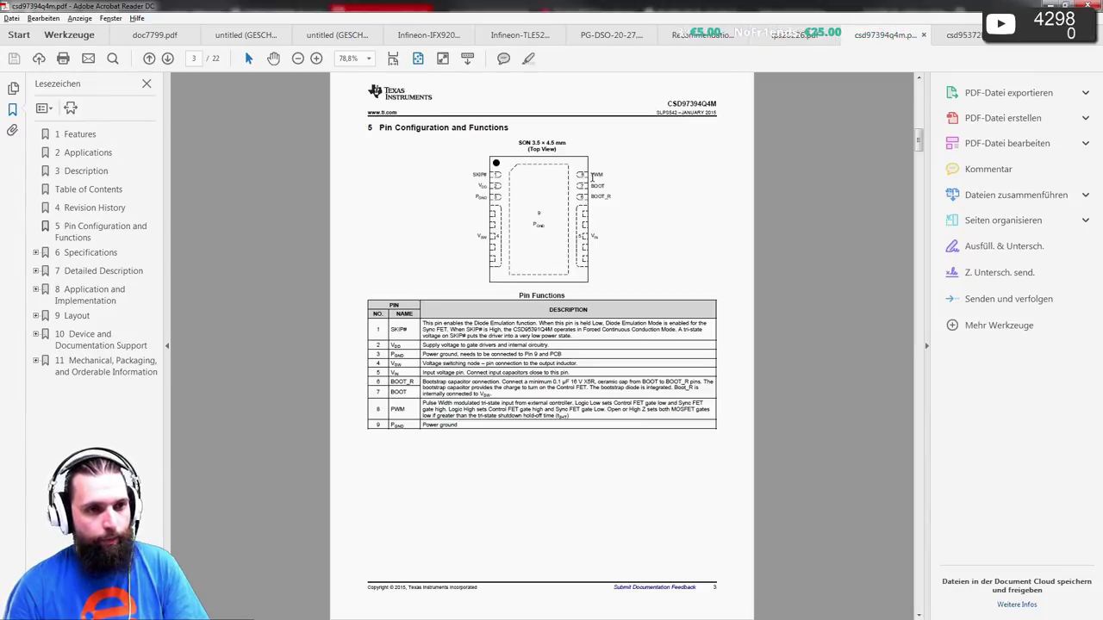
scroll(468, 310, "down", 20)
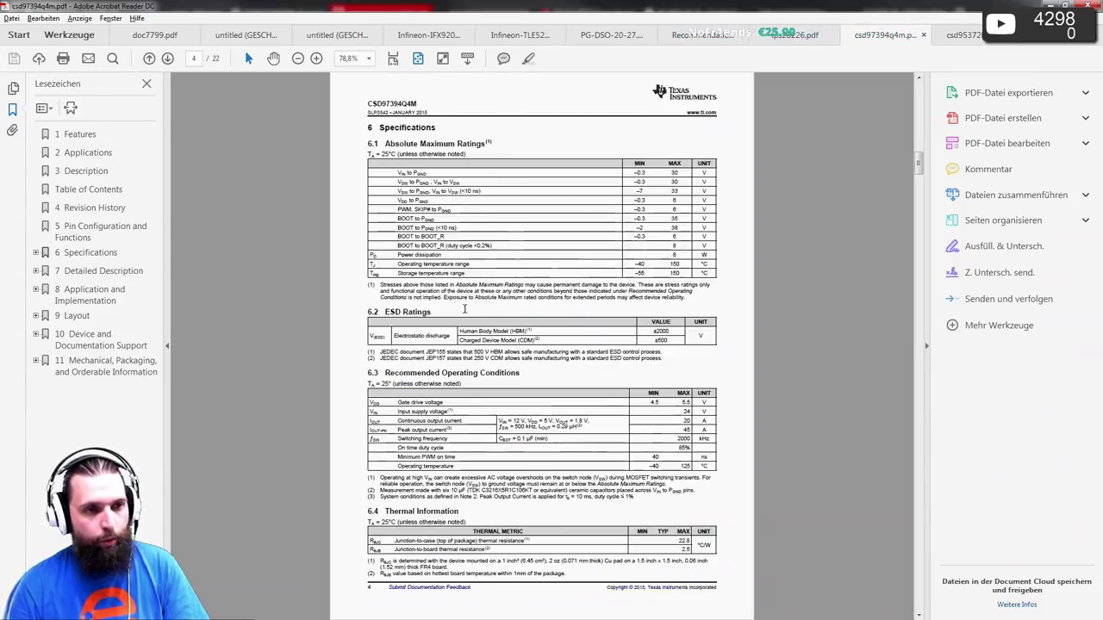
scroll(465, 309, "down", 15)
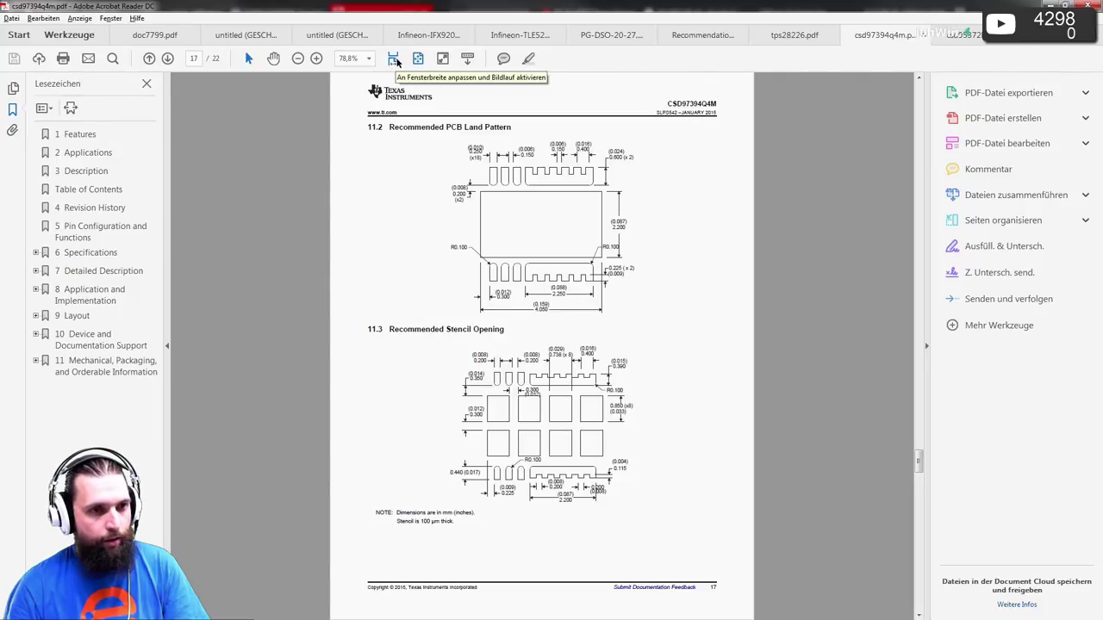
- Study section 11.2 Recommended PCB Land Pattern at full width, then minimize Acrobat Reader
left_click(393, 59)
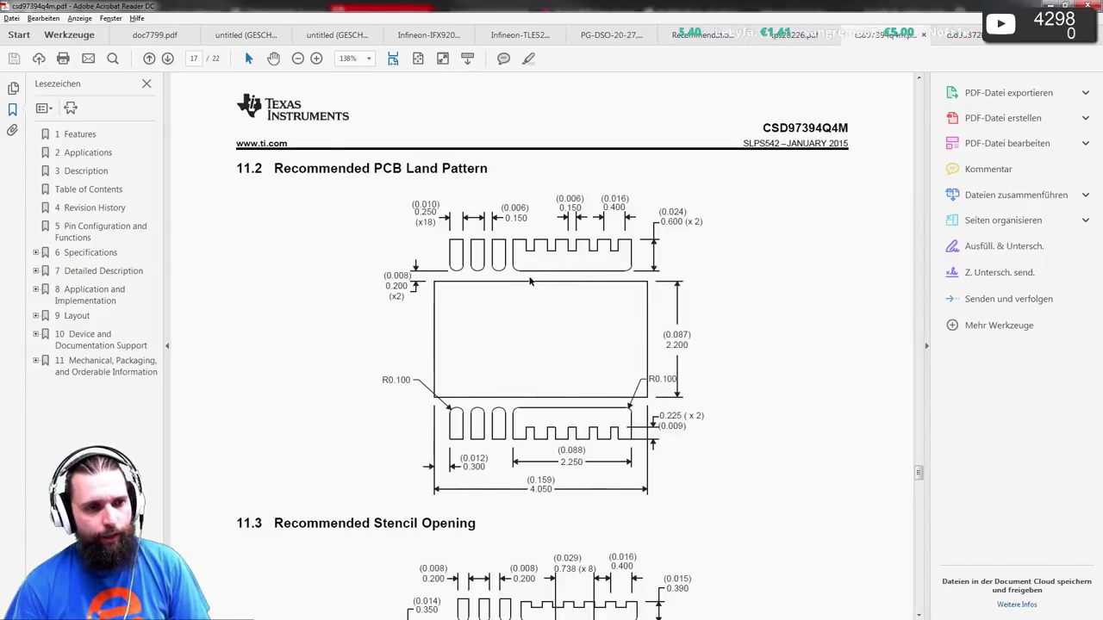
scroll(620, 247, "down", 4)
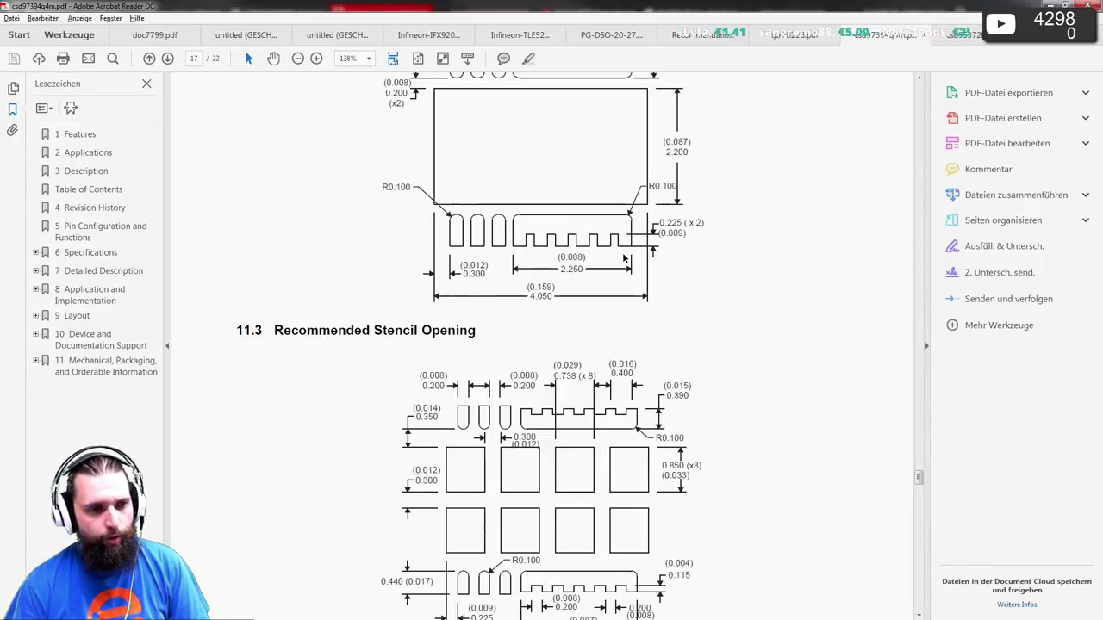
scroll(624, 259, "down", 2)
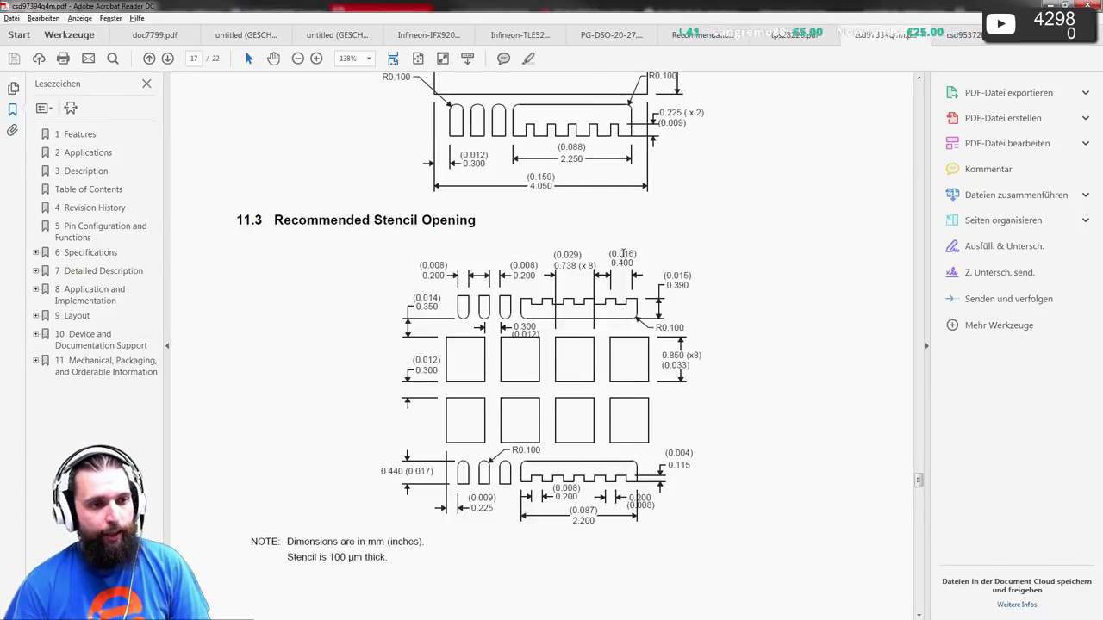
scroll(622, 252, "down", 2, "ctrl")
scroll(621, 258, "down", 10)
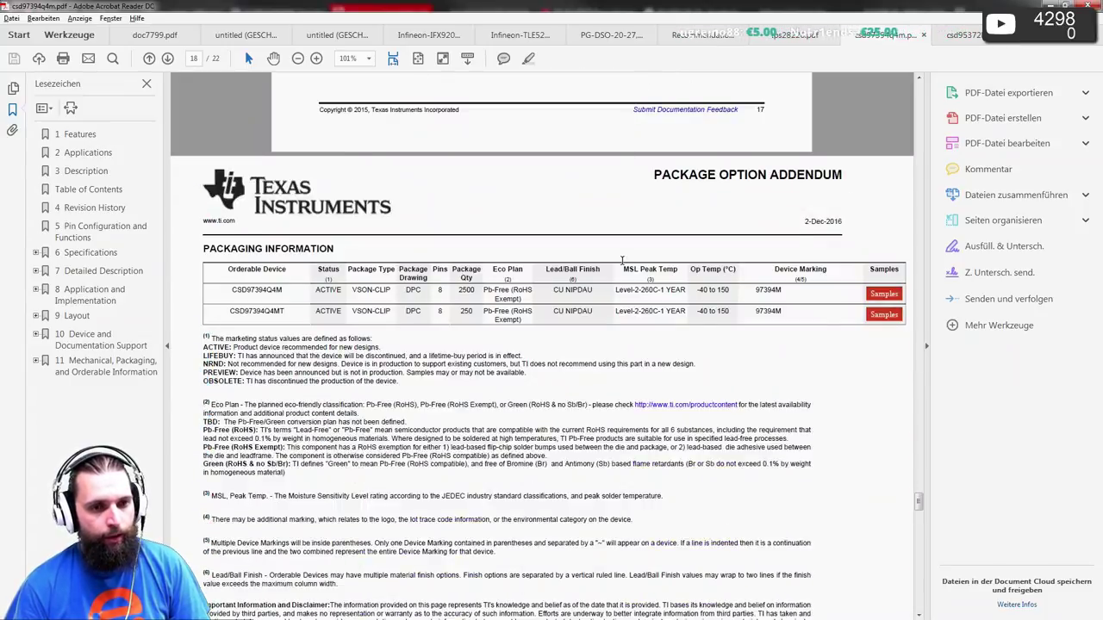
scroll(619, 264, "up", 8)
scroll(620, 263, "up", 15)
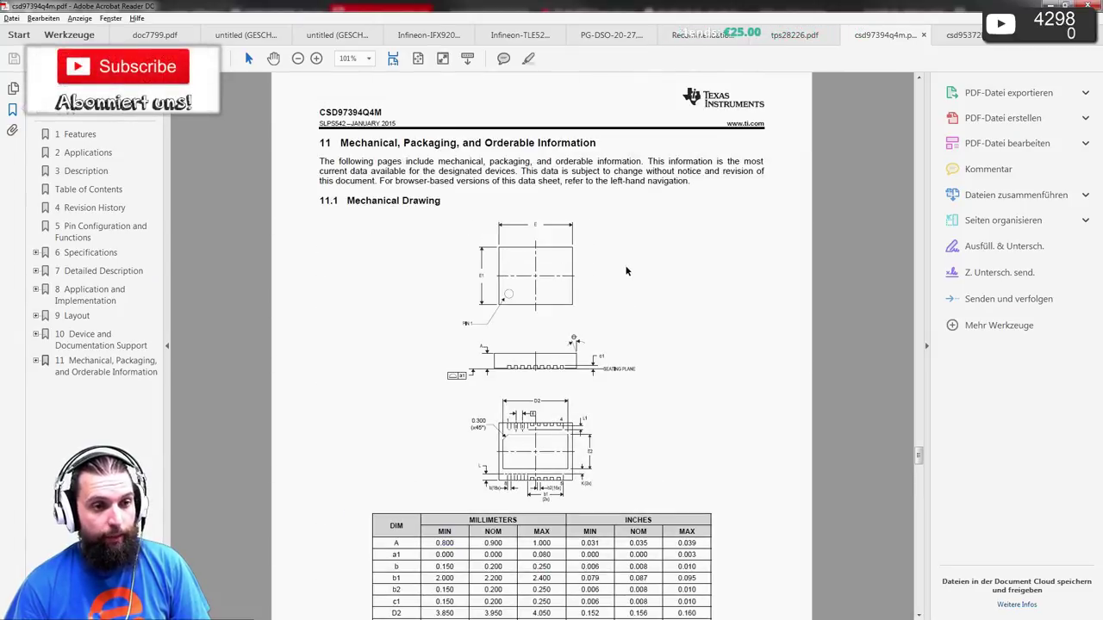
scroll(624, 272, "down", 15)
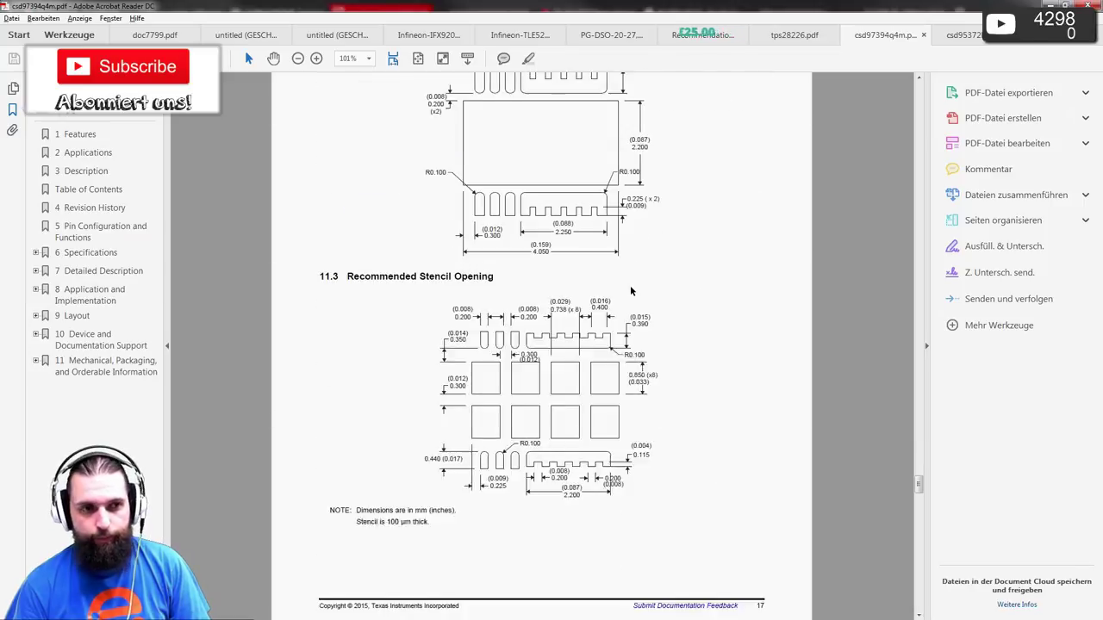
scroll(630, 290, "up", 2)
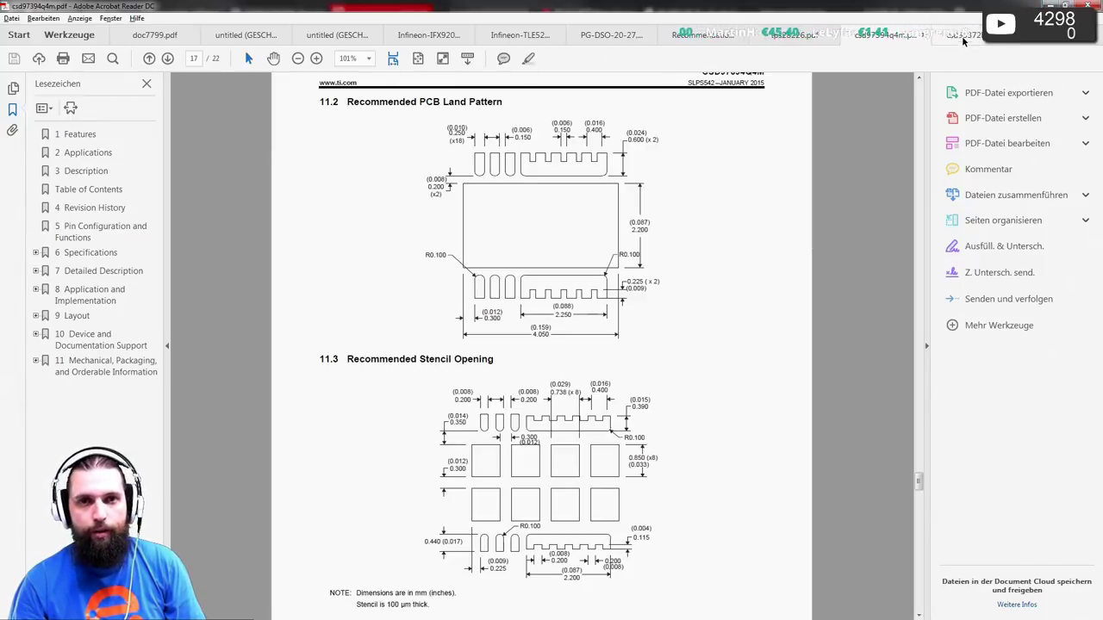
left_click(1049, 4)
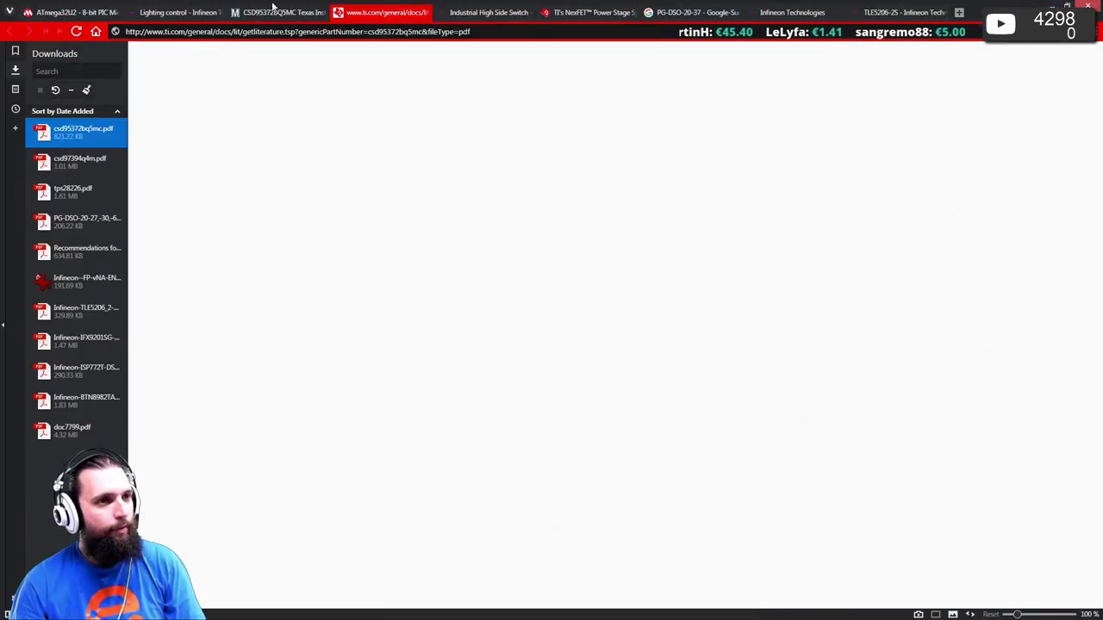
- Close the datasheet download tab and create Footprint1 from the PCB Footprints library in Pulsonix
middle_click(347, 9)
key("alt+Tab")
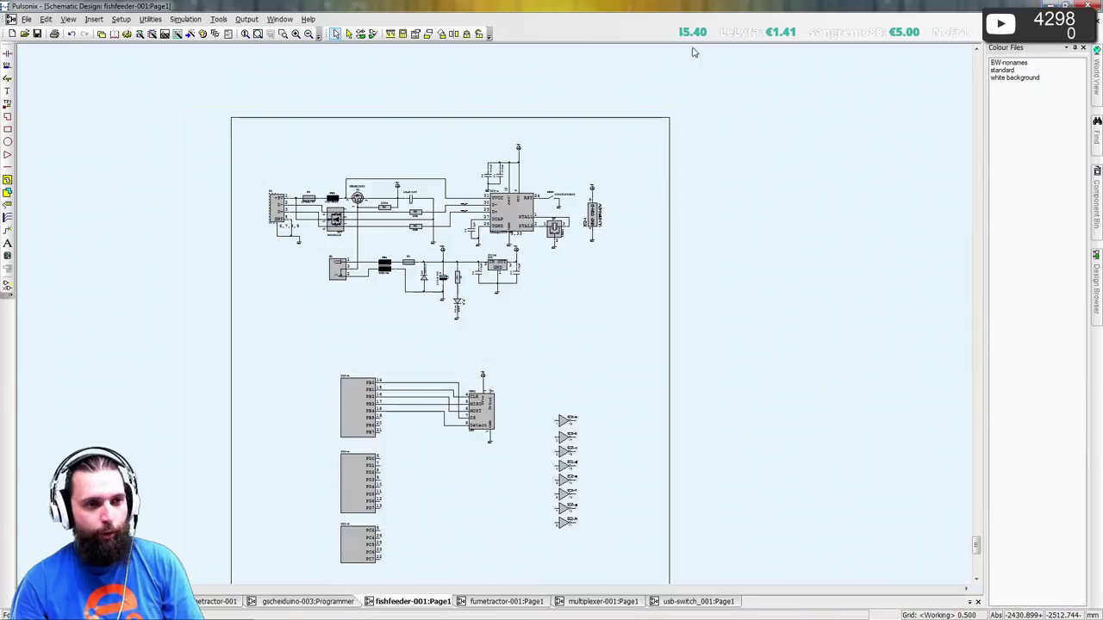
left_click(115, 35)
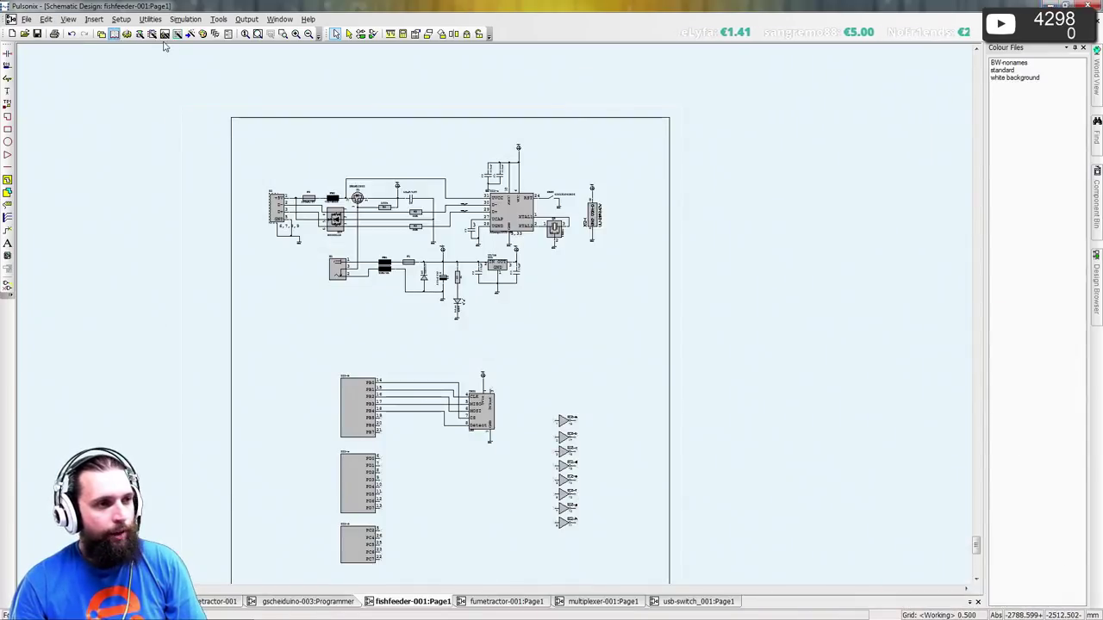
left_click(534, 121)
left_click(513, 120)
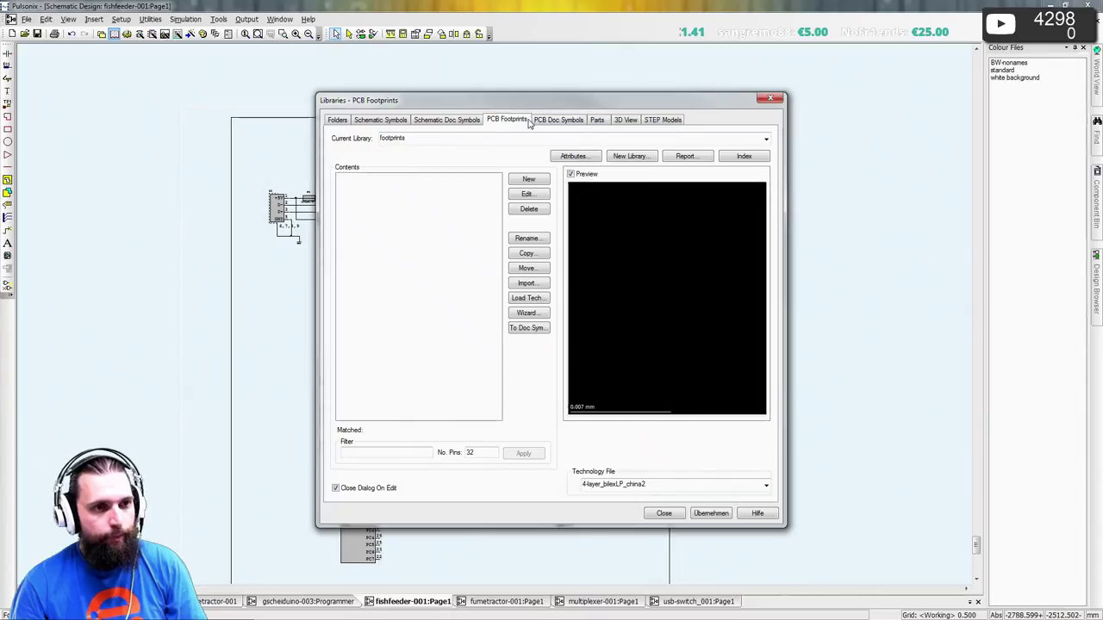
left_click(526, 179)
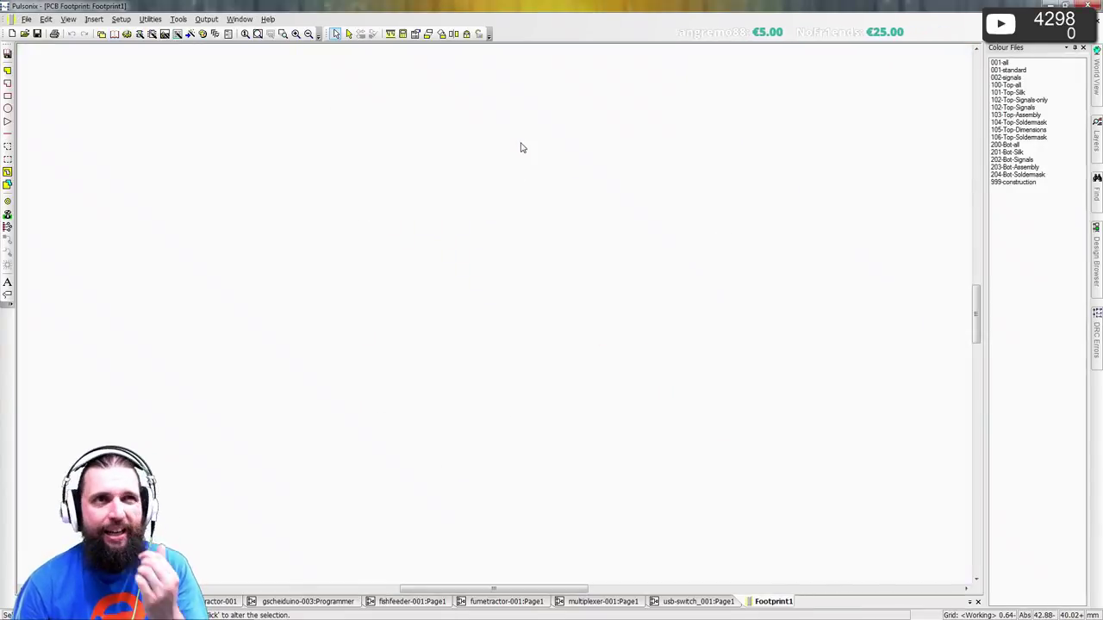
scroll(495, 320, "up", 5)
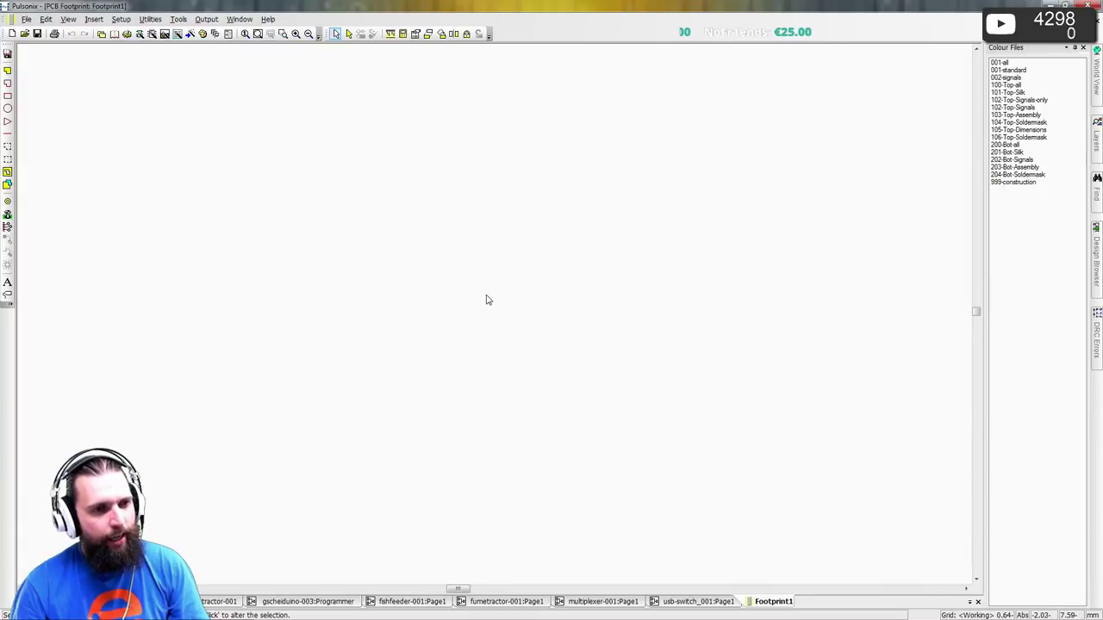
key("alt+Tab")
key("alt+Tab")
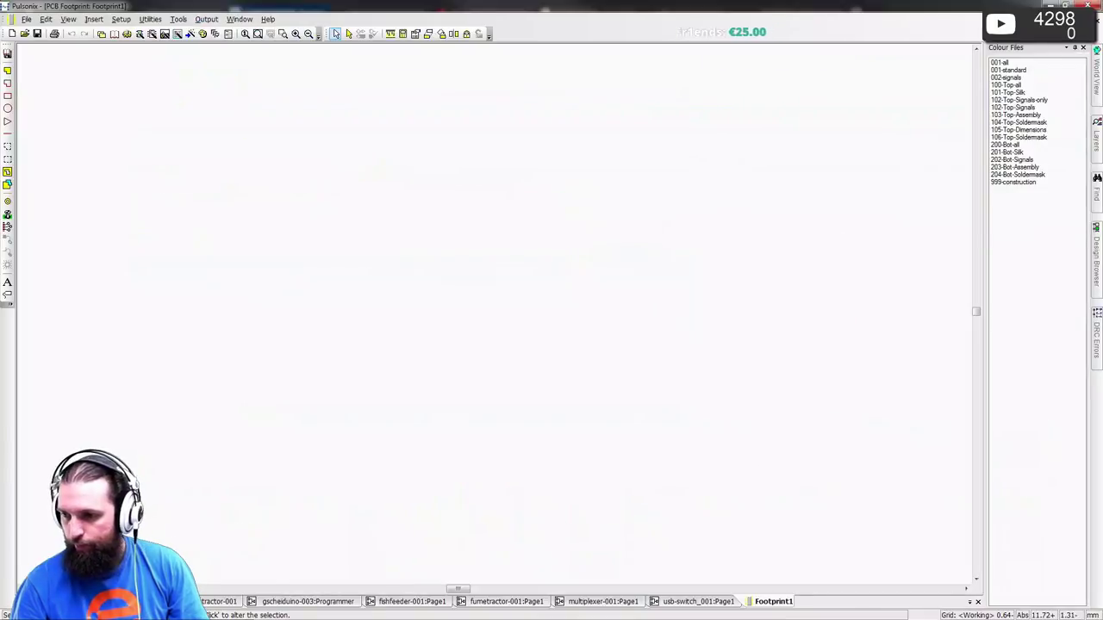
key("alt+Tab")
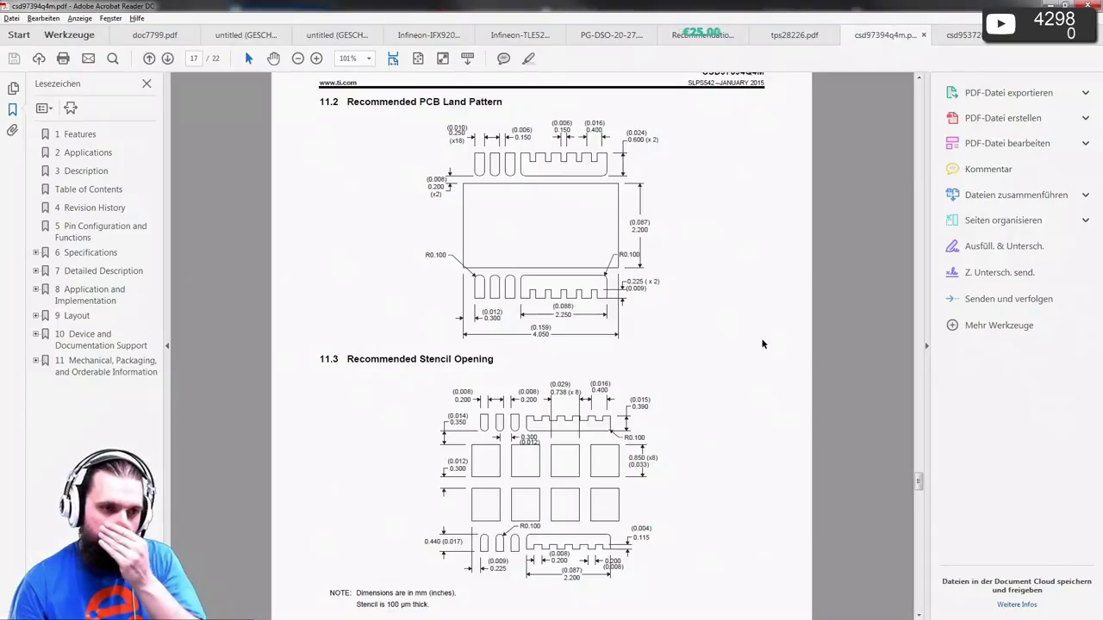
- Zoom the land pattern drawing to 150% and return to Pulsonix
scroll(615, 303, "up", 2)
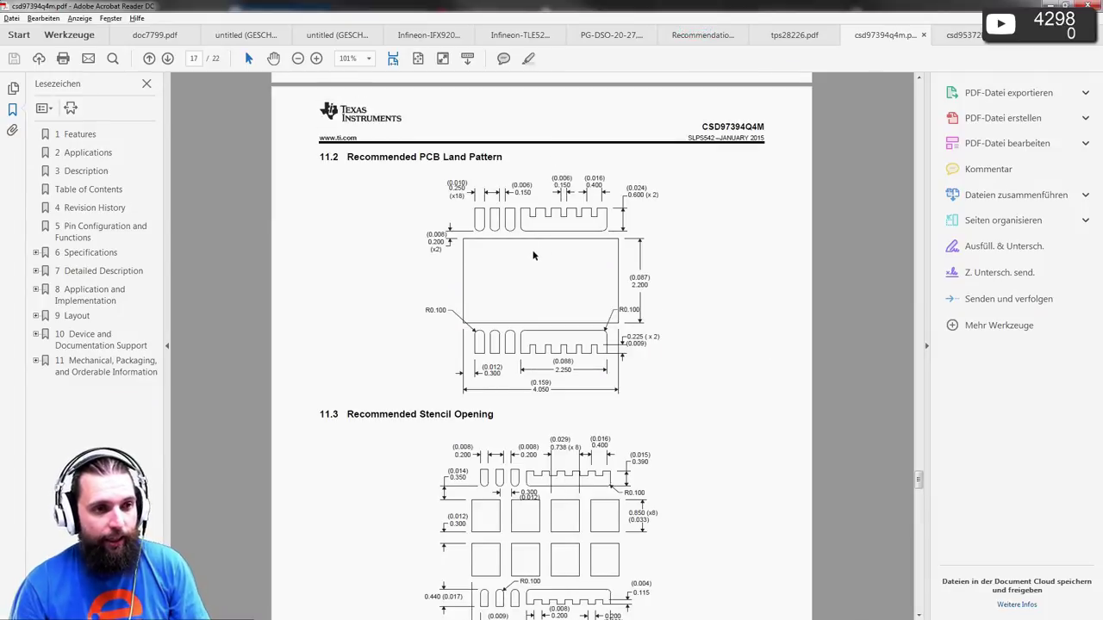
scroll(614, 303, "up", 2, "ctrl")
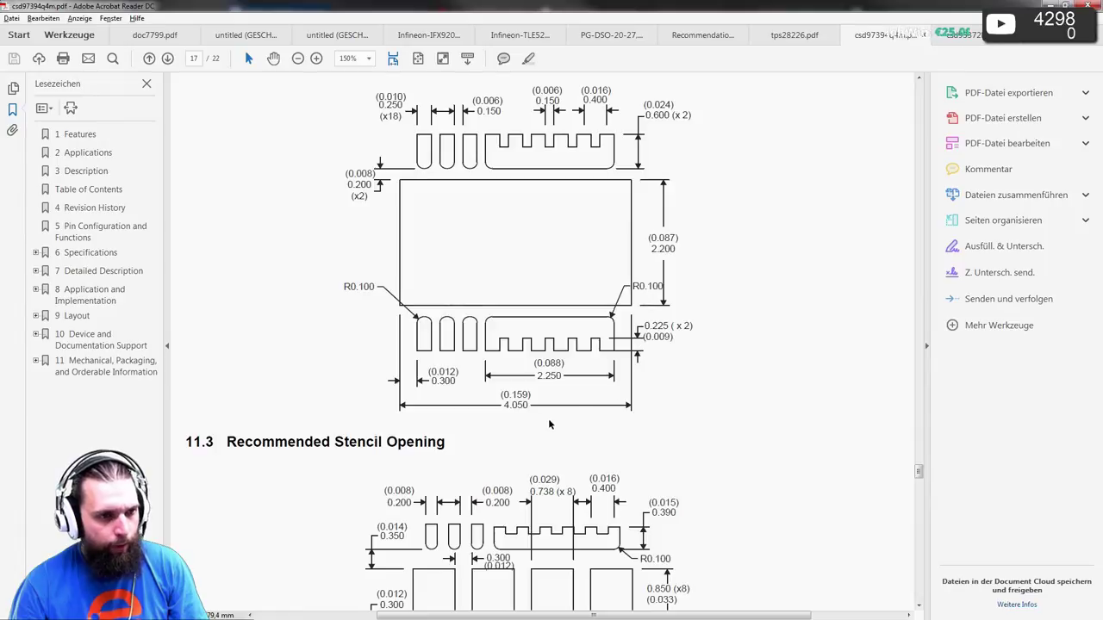
key("alt+Tab")
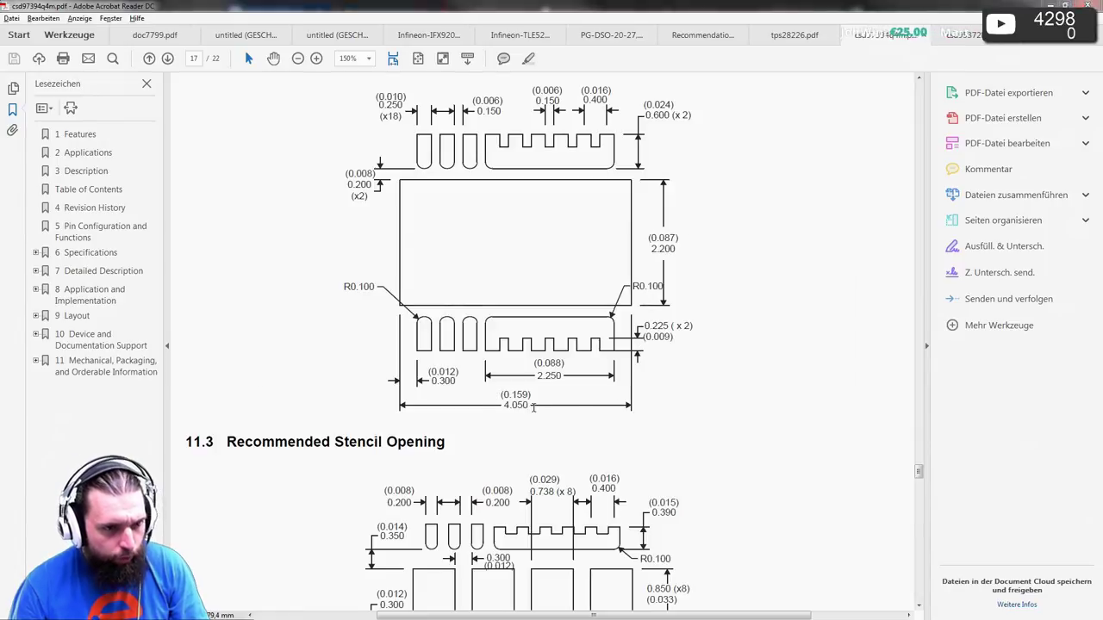
- Start pad 1 and pick the Rect (2.2x2.7) pad style as the base
key("p")
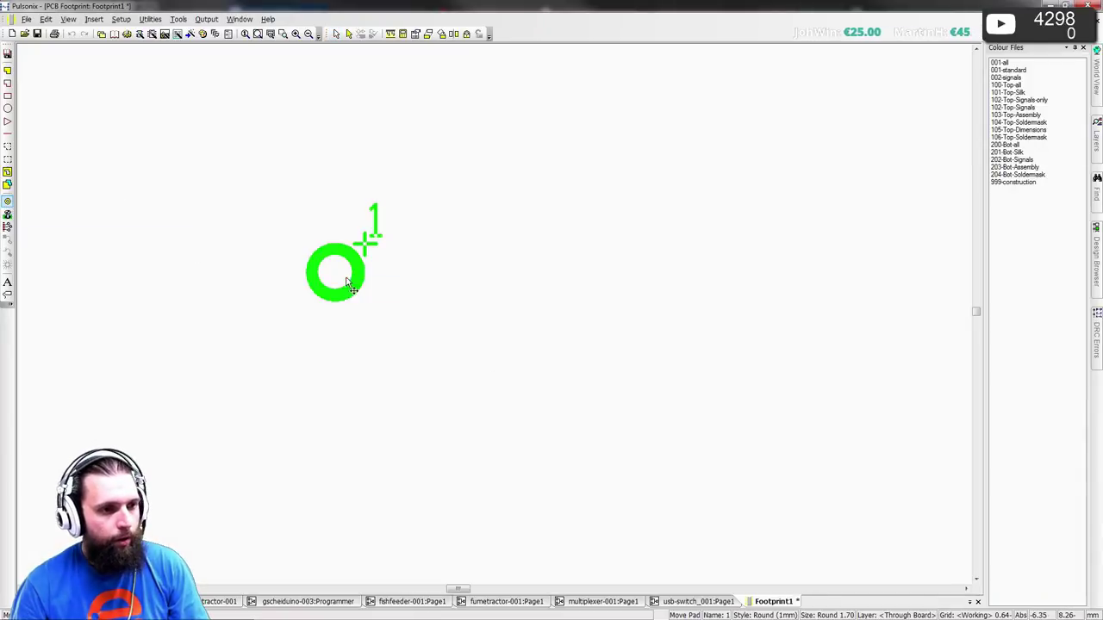
key("s")
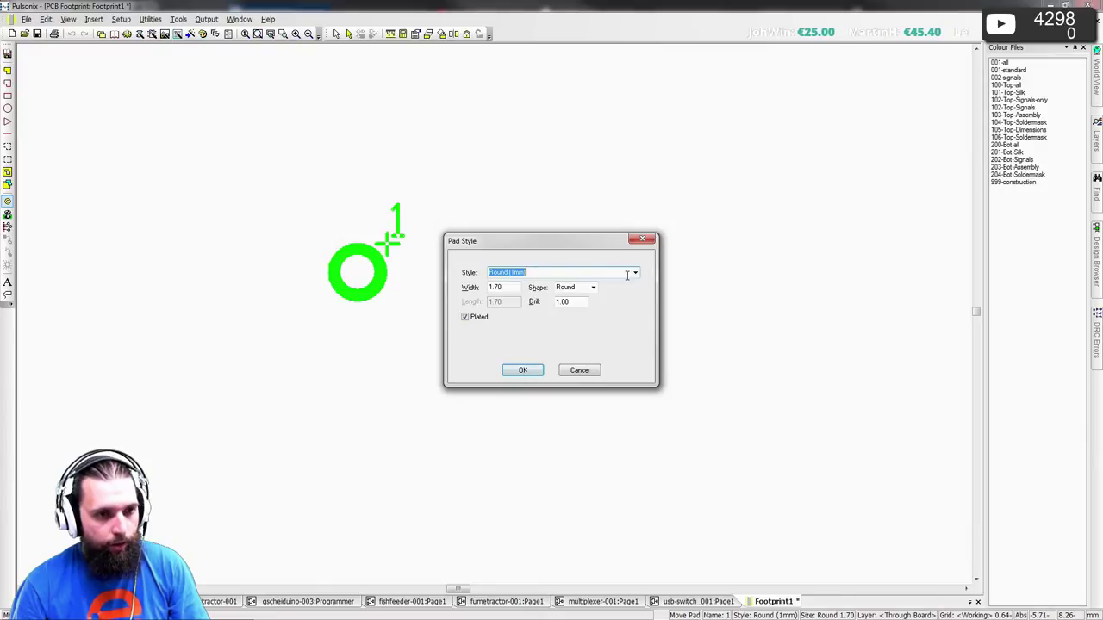
left_click(631, 274)
scroll(594, 317, "up", 10)
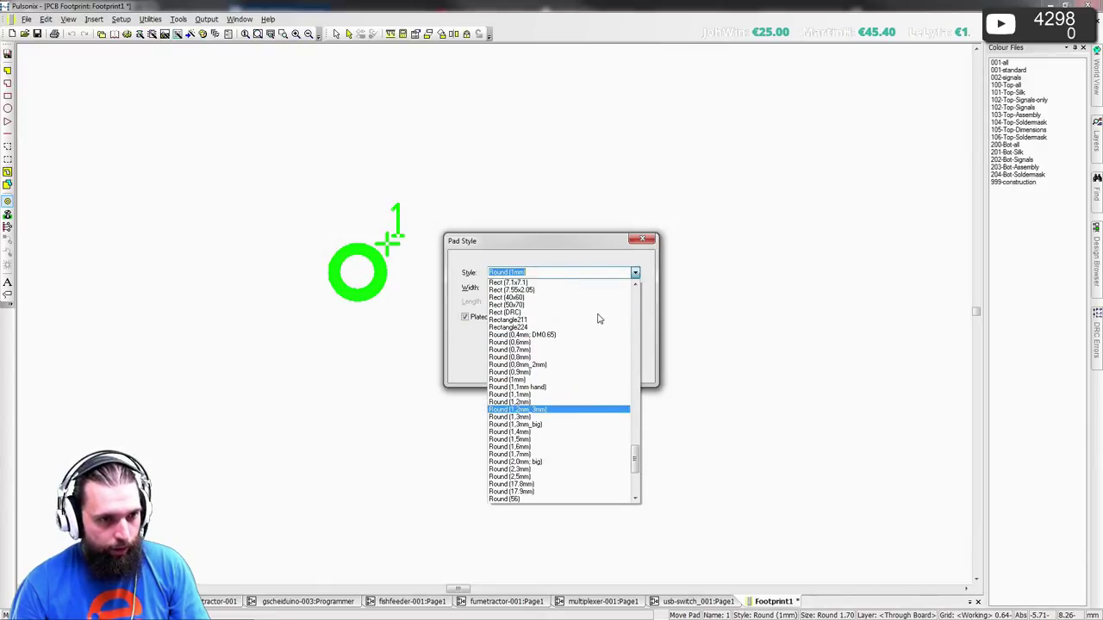
scroll(585, 317, "up", 6)
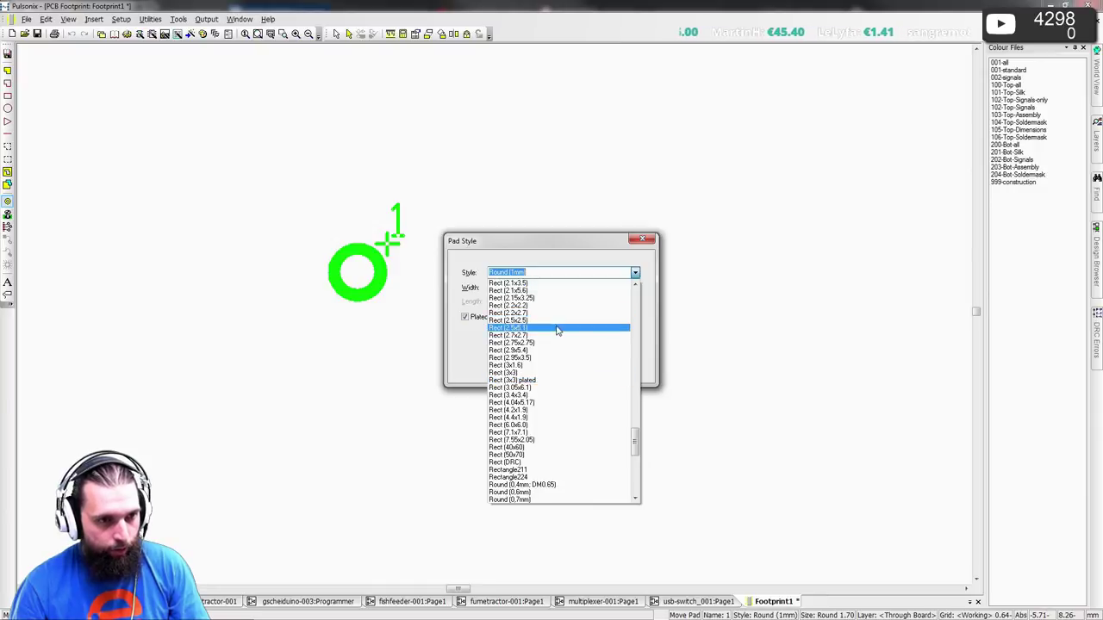
left_click(553, 314)
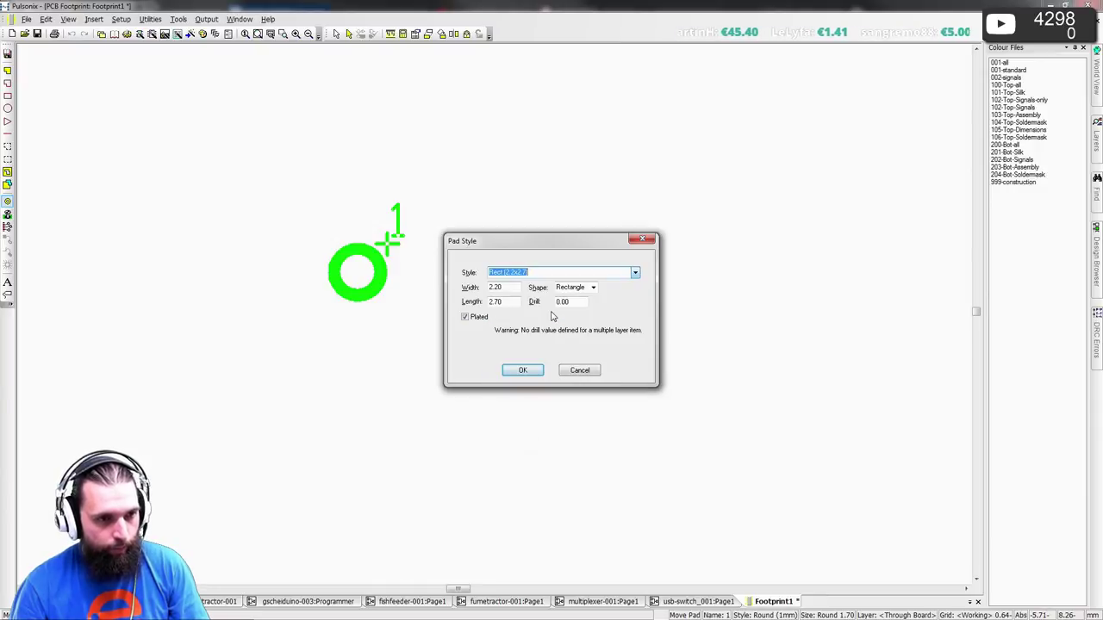
- Set length 4.05, make it unplated, and add the new Rect (2.2x4.05) style
key("Tab")
key("Tab")
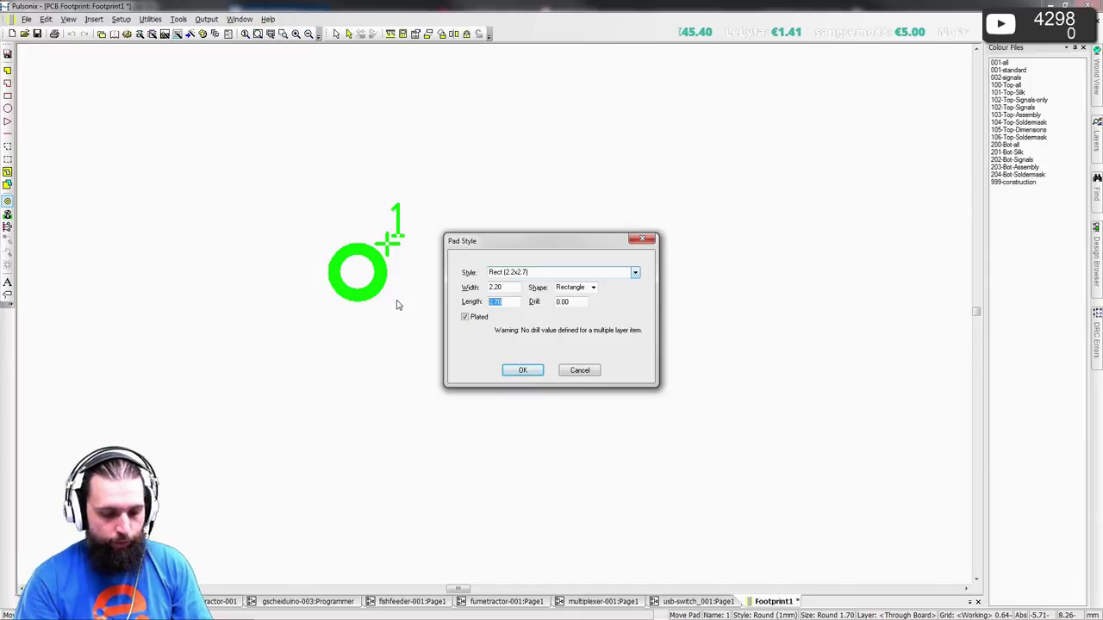
type("4.0")
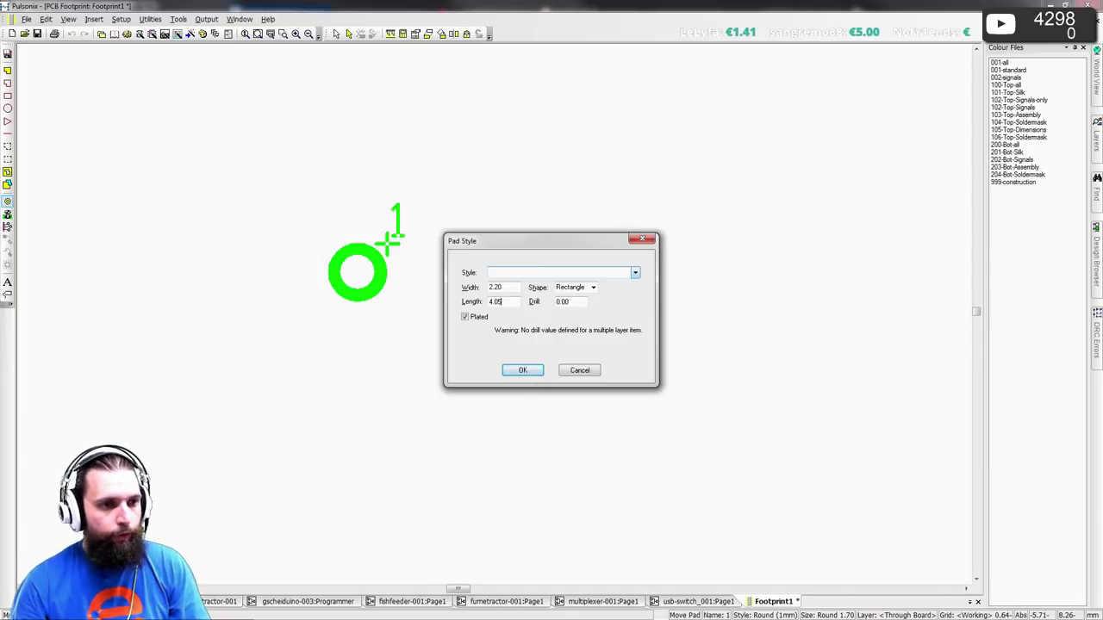
type("R")
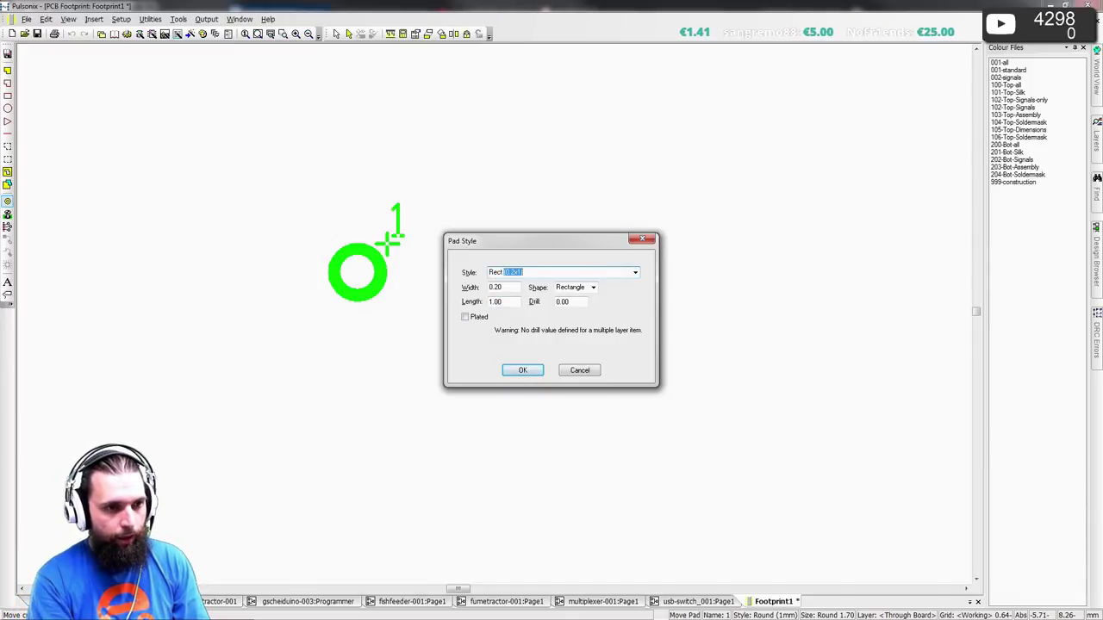
type("ect (2.2x")
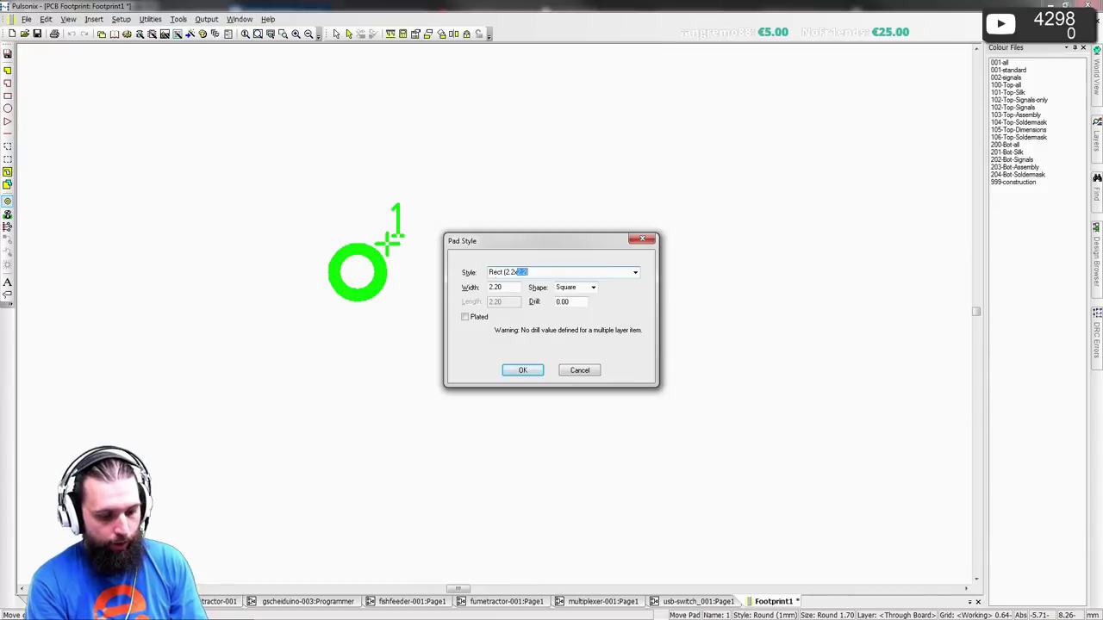
type("4.05")
key("alt+Tab")
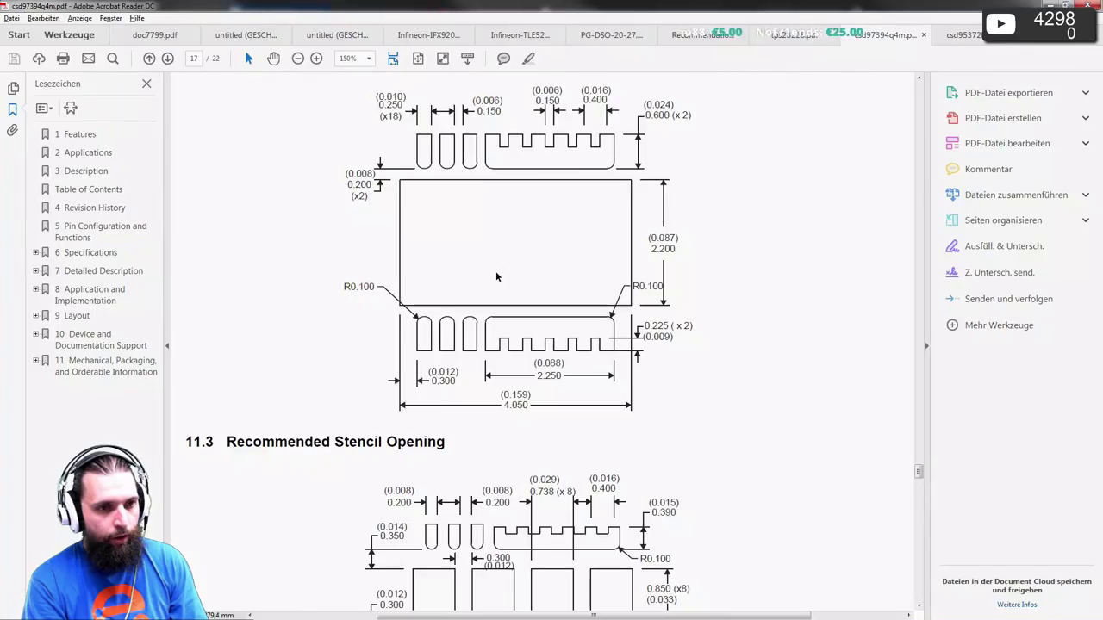
key("alt+Tab")
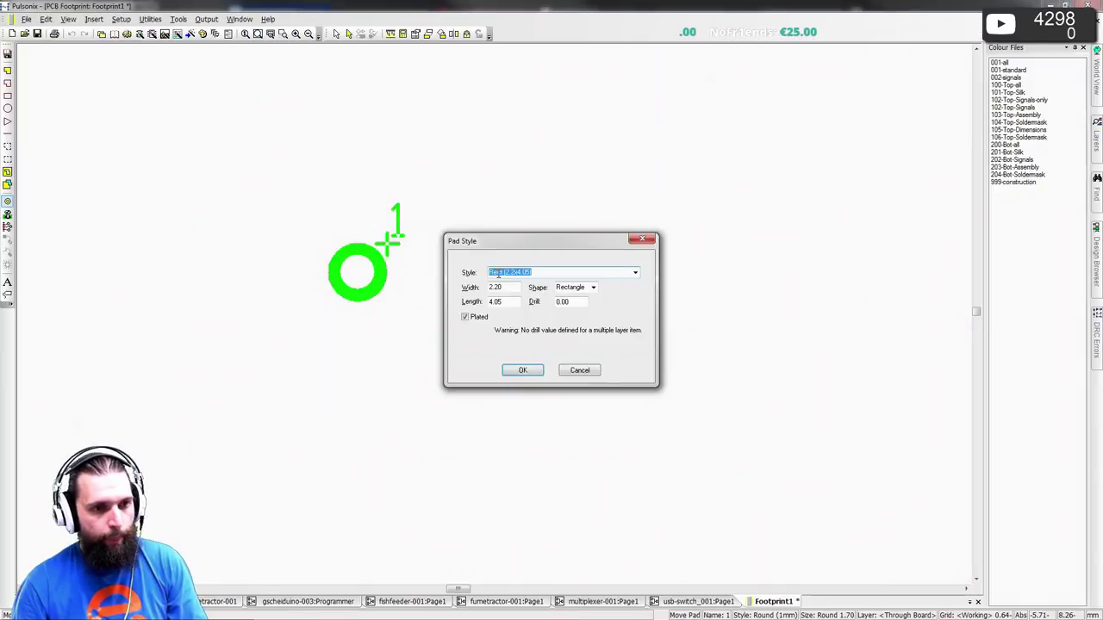
left_click(465, 317)
left_click(529, 376)
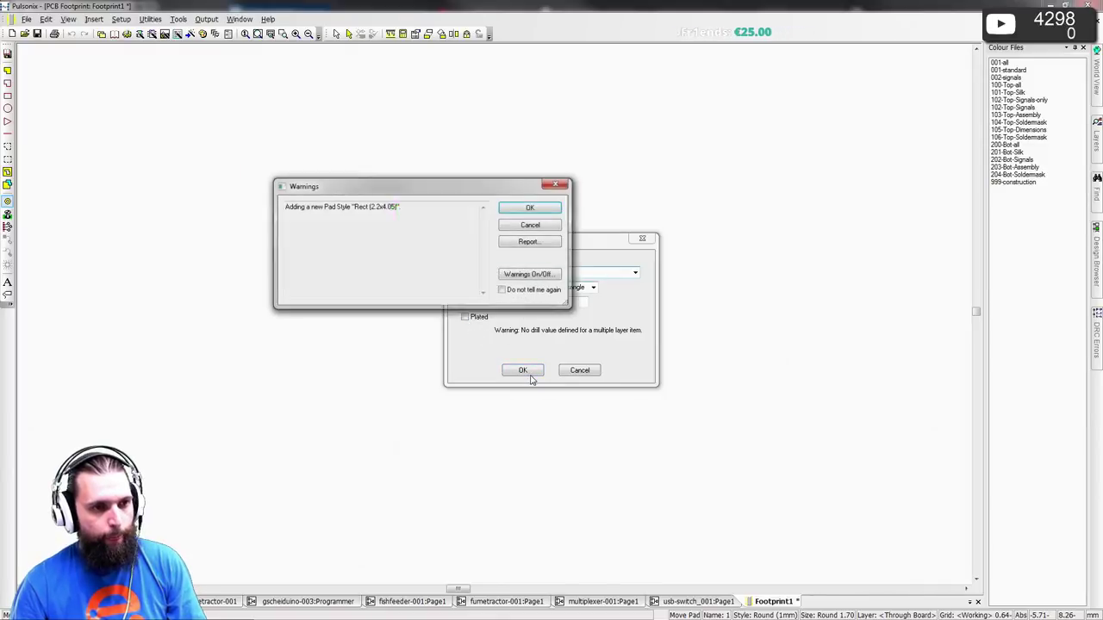
left_click(519, 207)
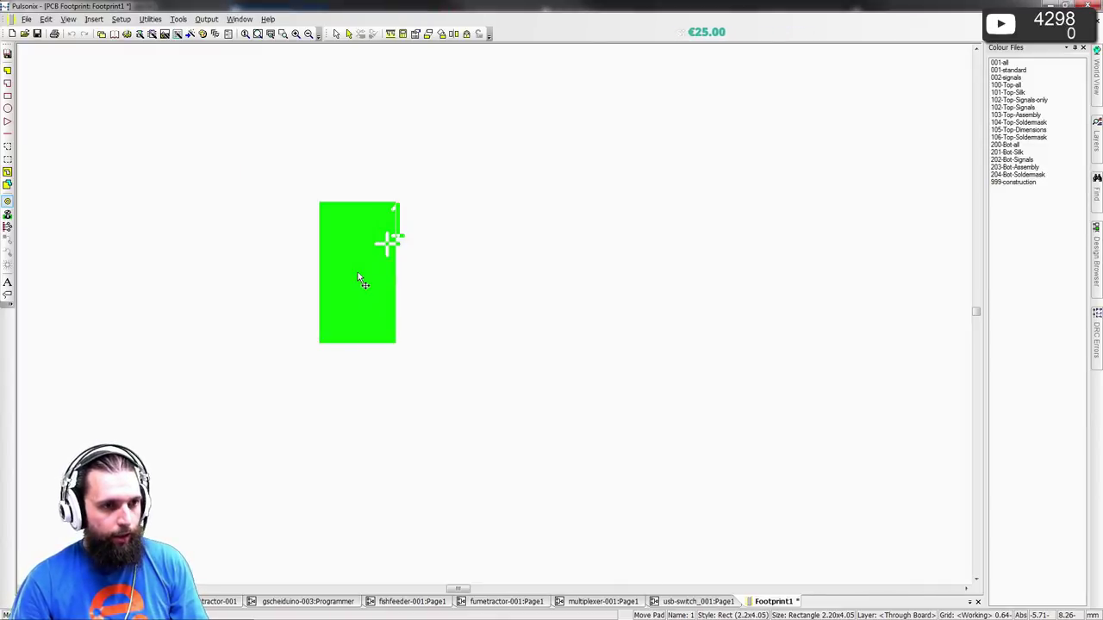
key("l")
key("Return")
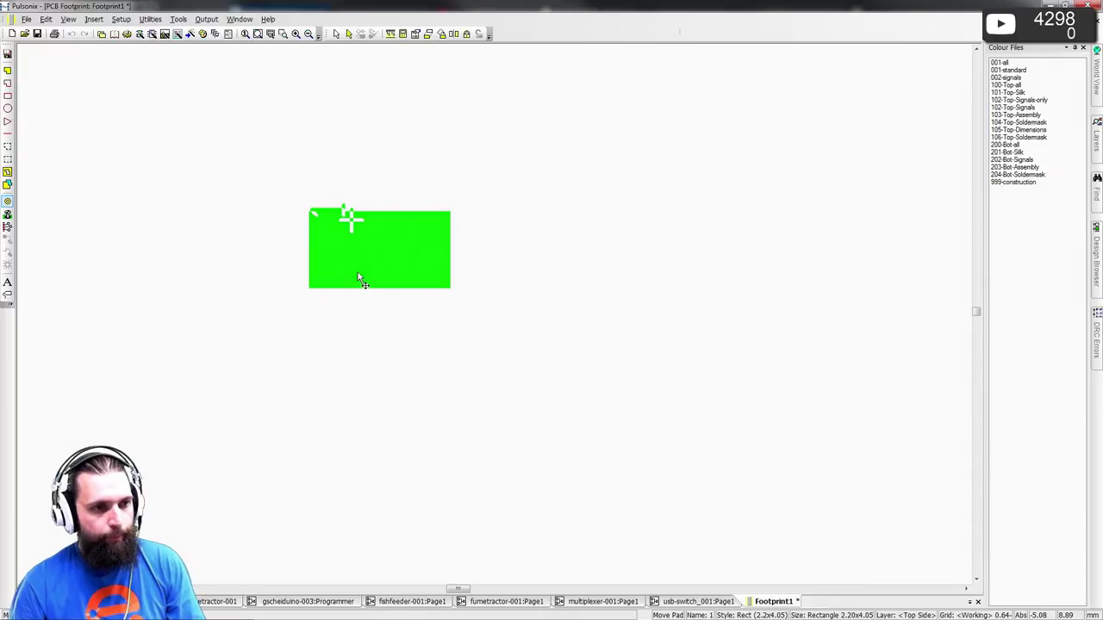
left_click(358, 274)
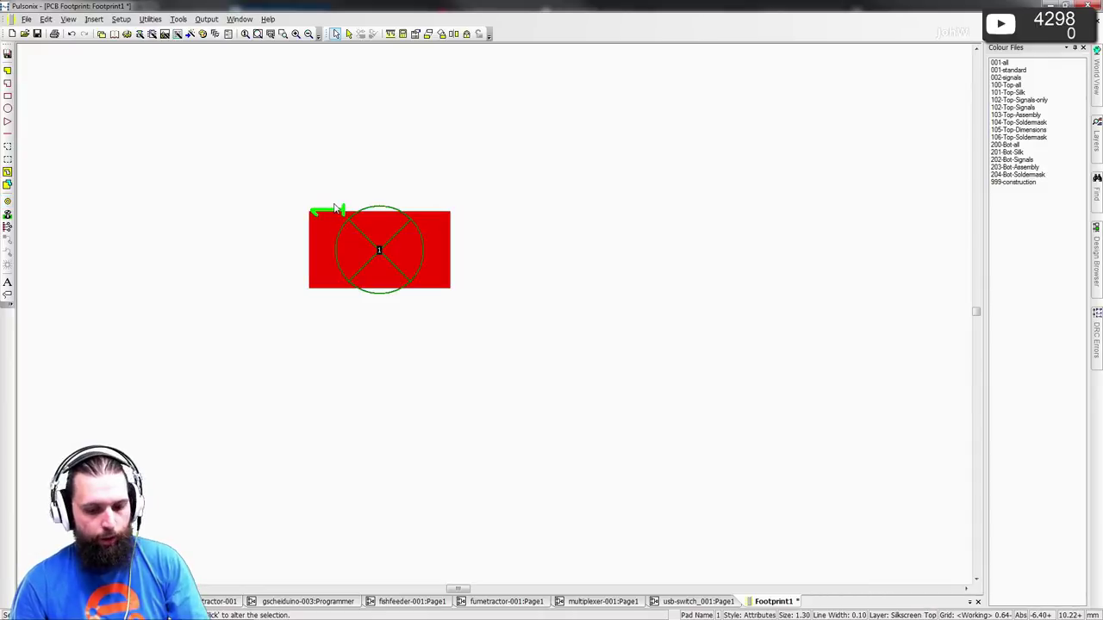
key("Escape")
right_click(361, 211)
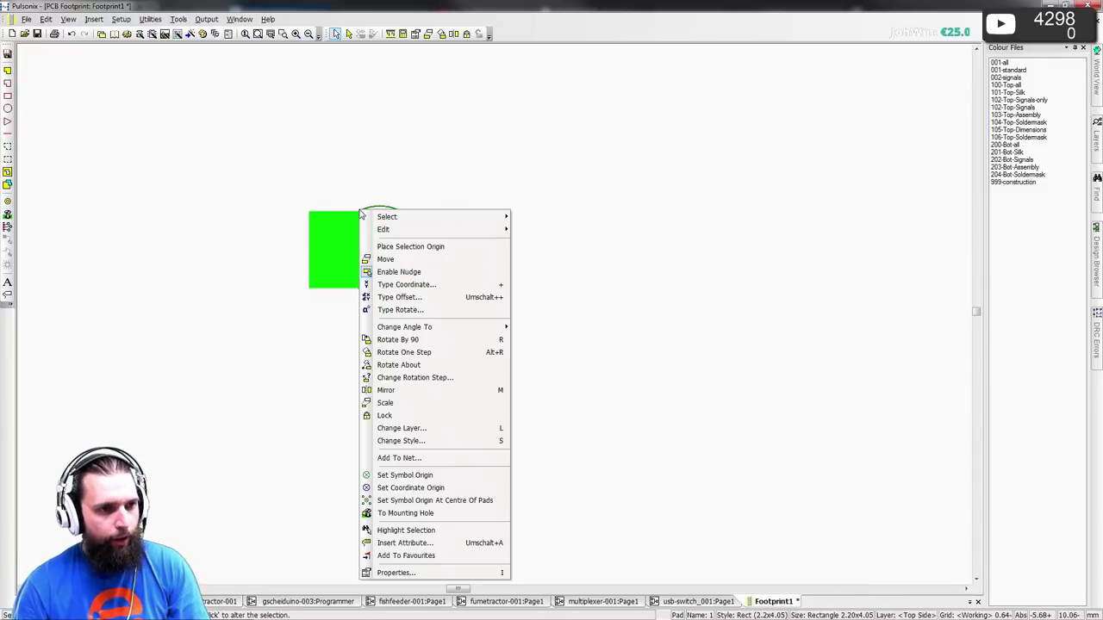
right_click(379, 211)
right_click(379, 210)
key("Escape")
key("Escape")
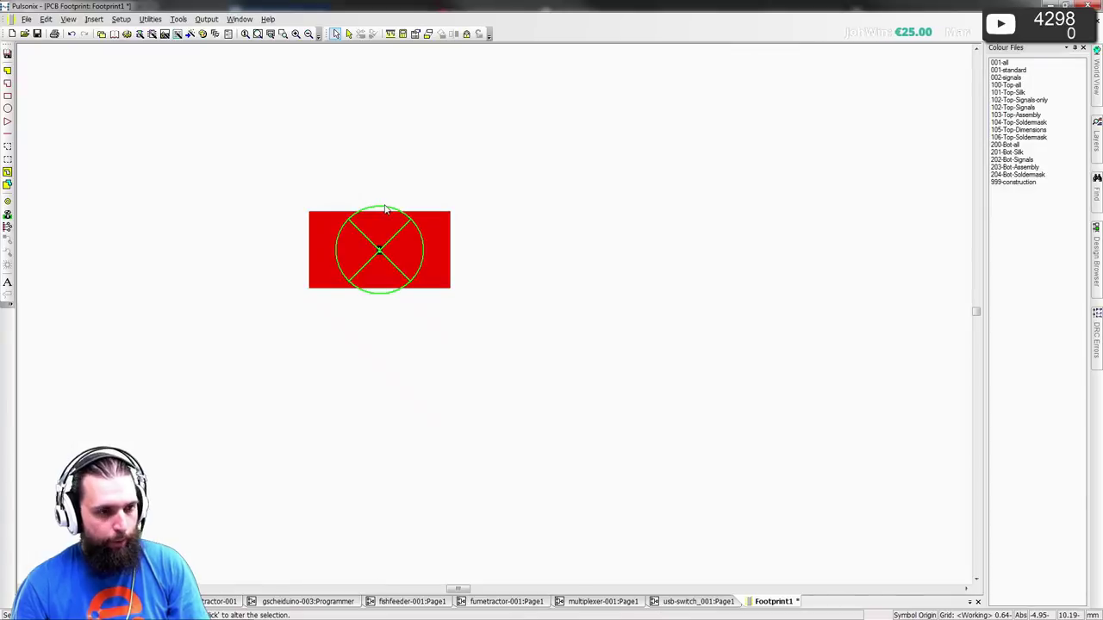
right_click(385, 207)
left_click(438, 323)
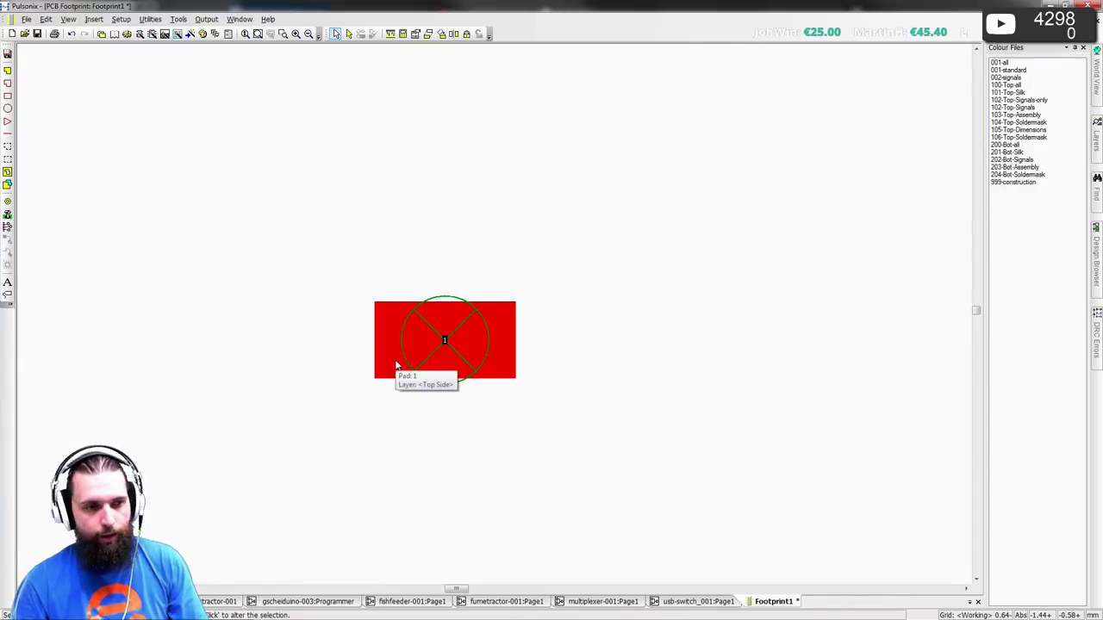
scroll(383, 358, "up", 2)
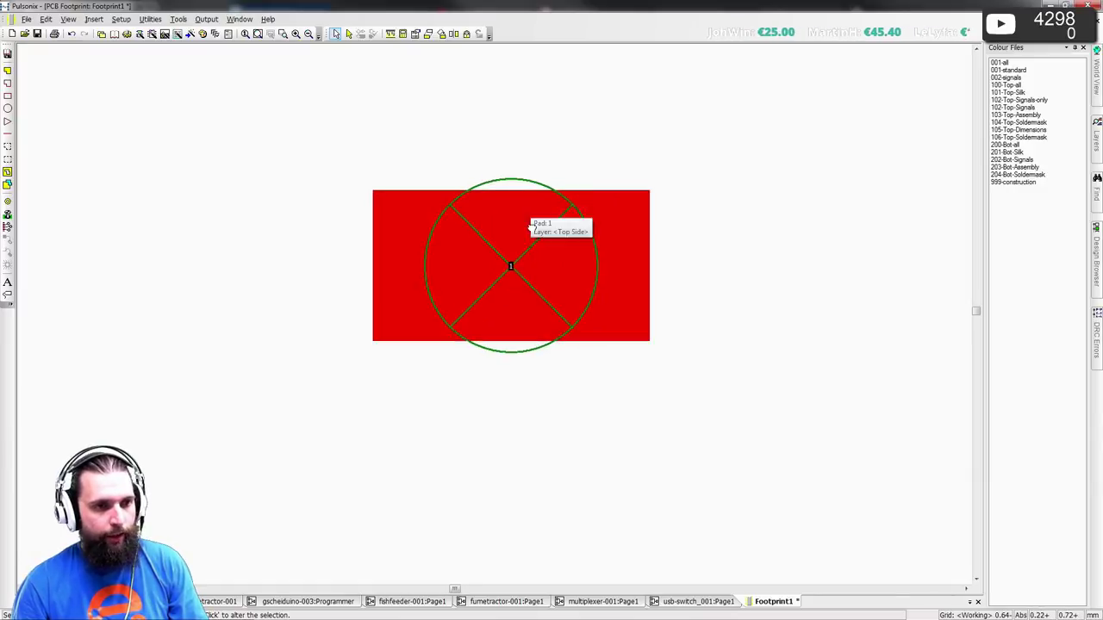
key("alt+Tab")
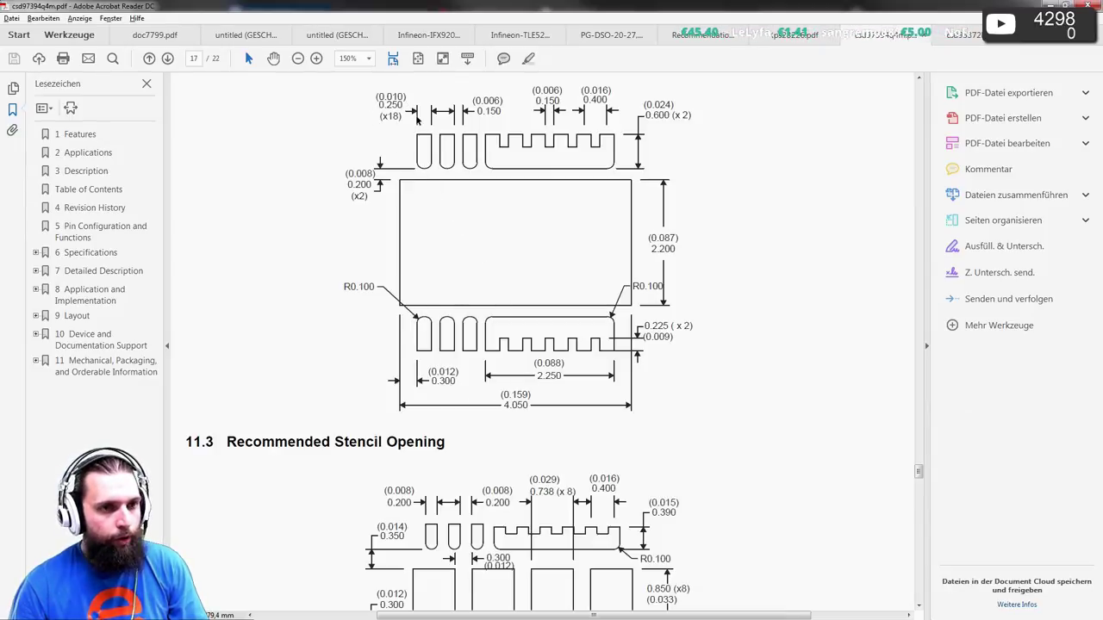
key("alt+Tab")
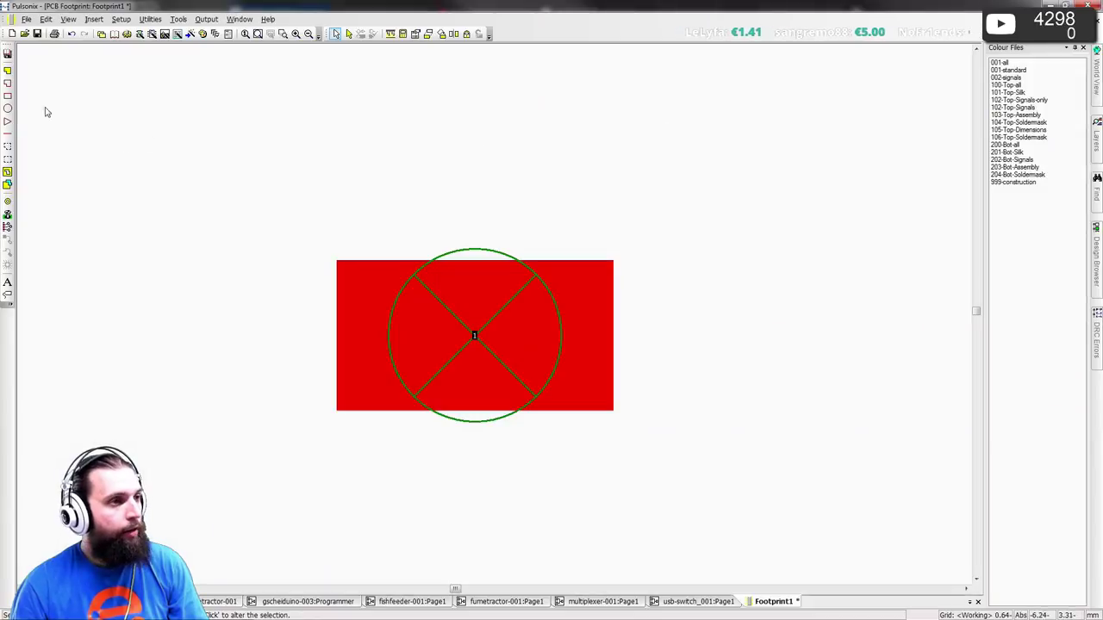
- Start pad 2 and choose the Bullet (0.2x0.85) pad style as the base
left_click(7, 203)
key("s")
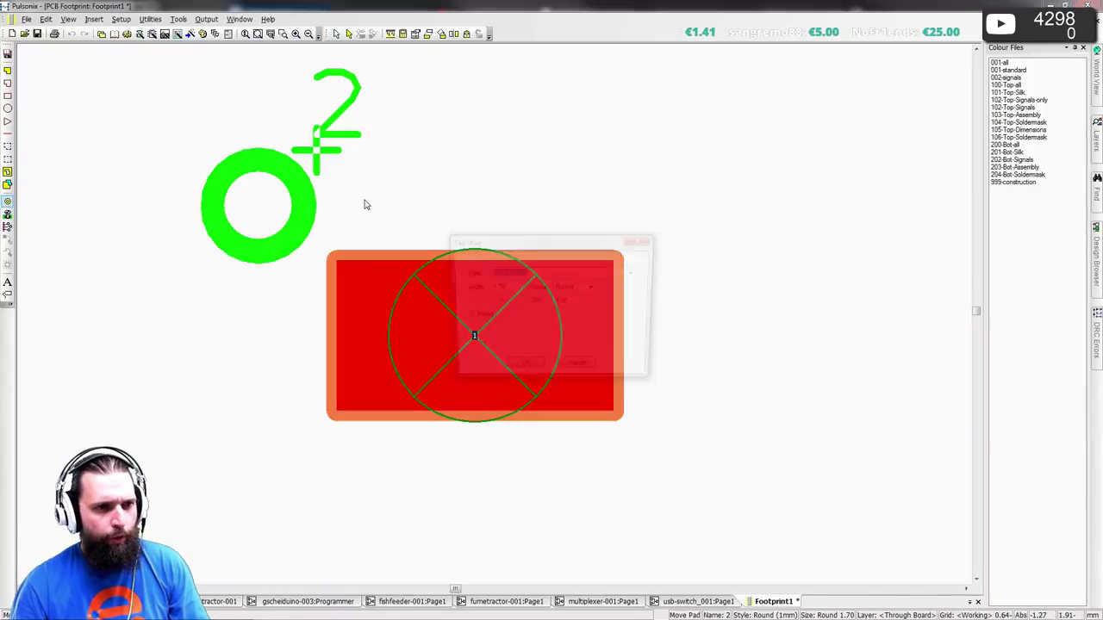
left_click(634, 272)
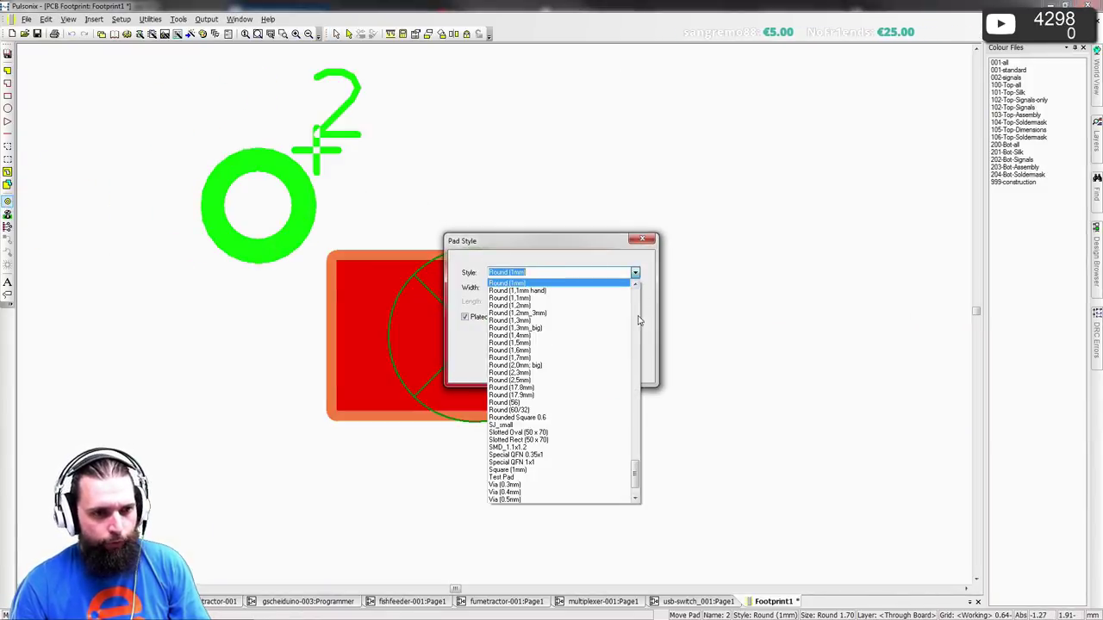
left_click(641, 472)
left_click(635, 273)
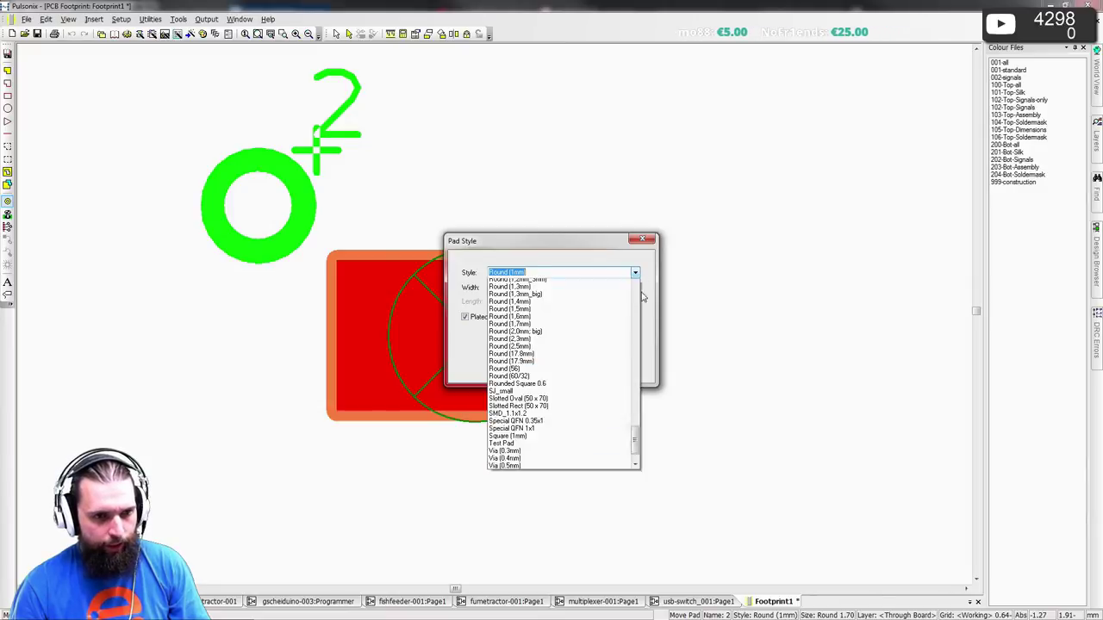
left_click_drag(634, 472, 645, 308)
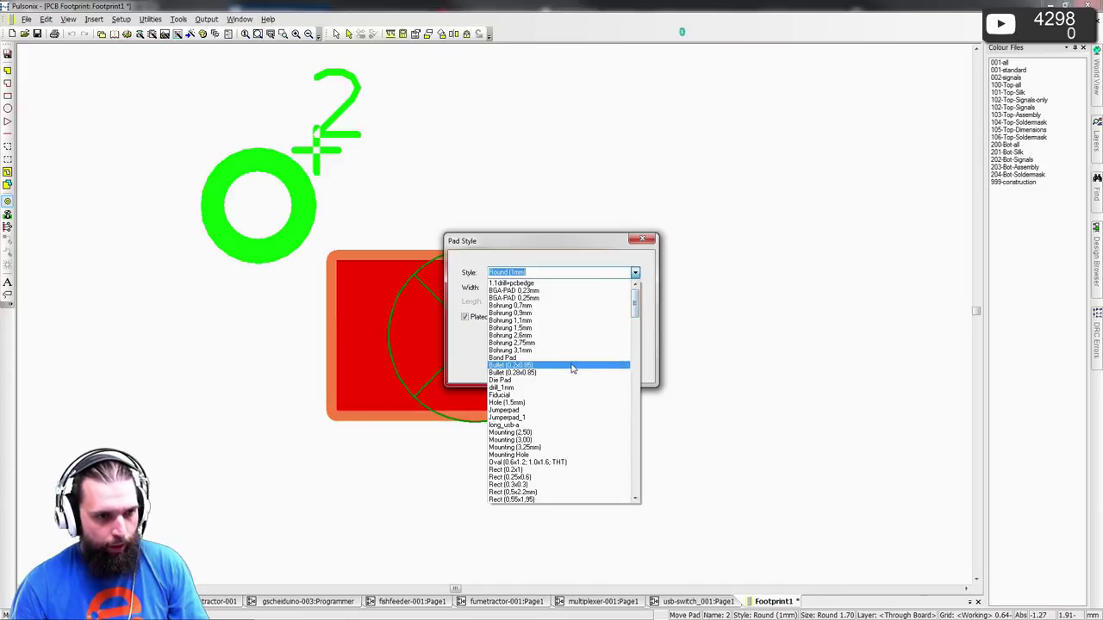
key("alt+Tab")
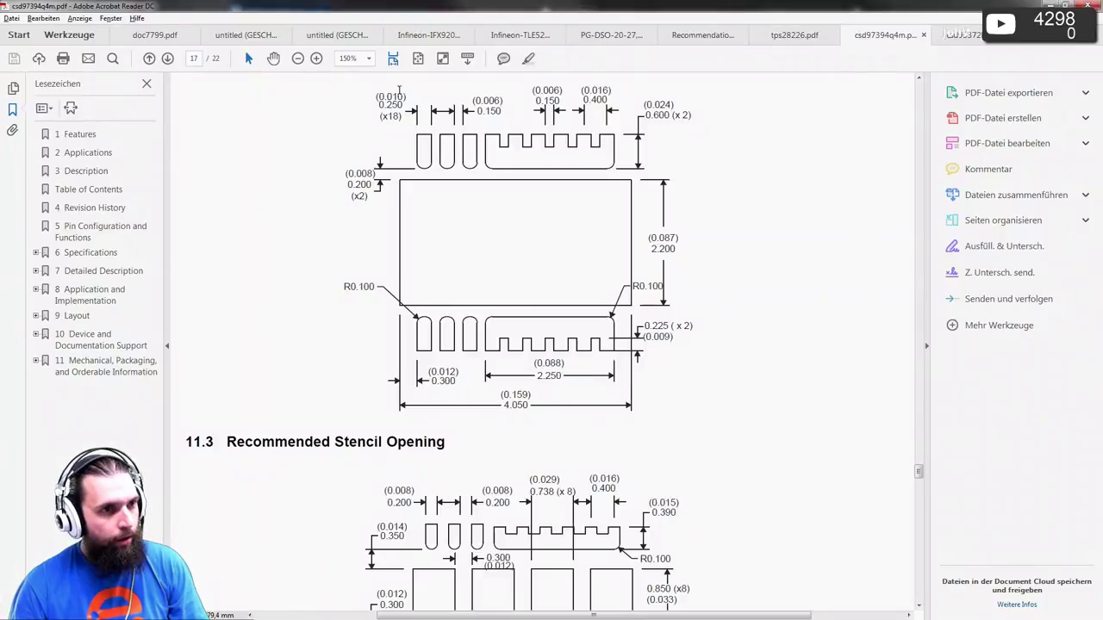
key("alt+Tab")
left_click(635, 272)
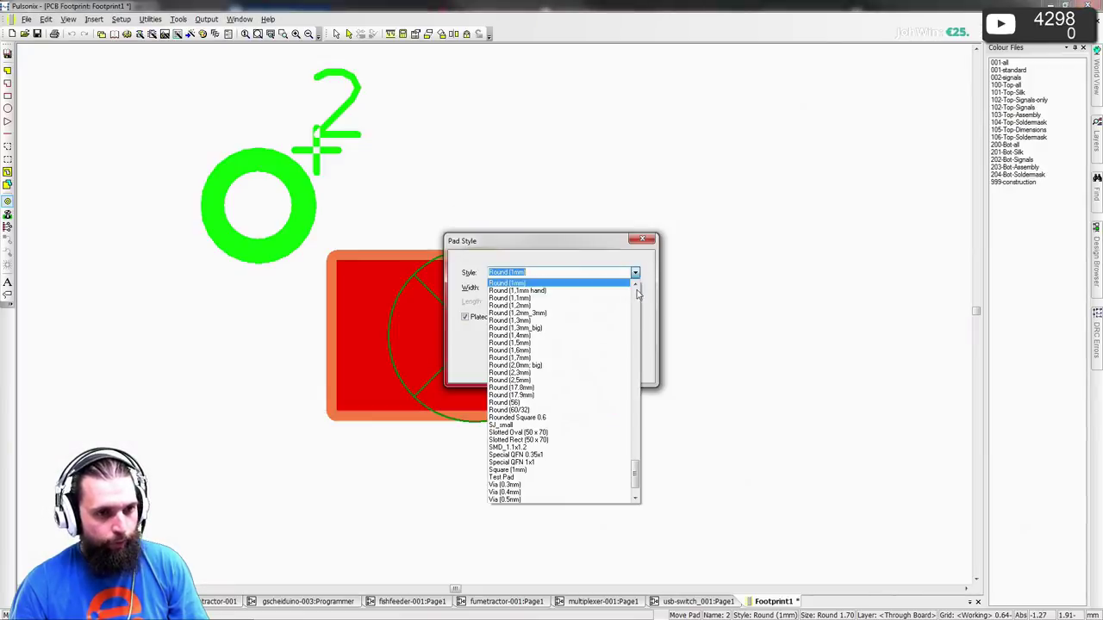
left_click_drag(635, 472, 635, 293)
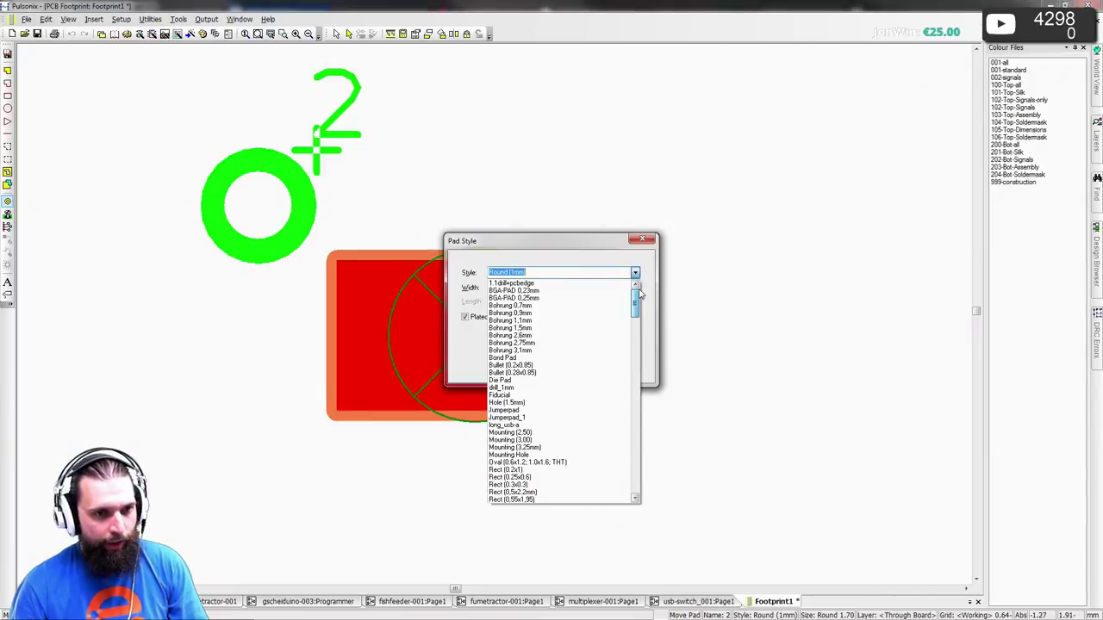
left_click(539, 365)
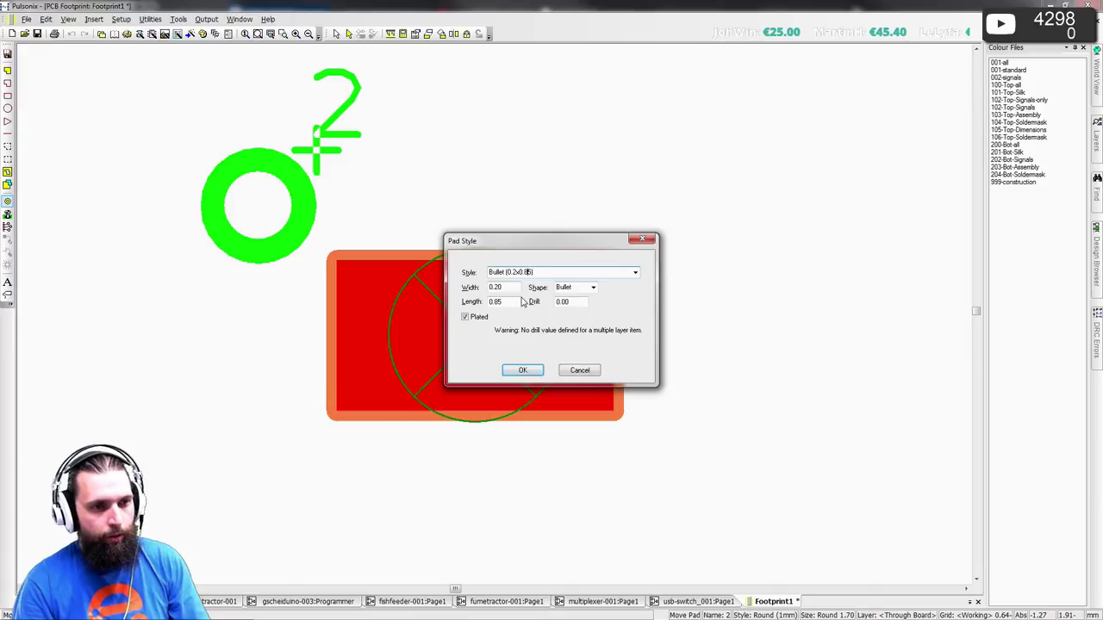
key("alt+Tab")
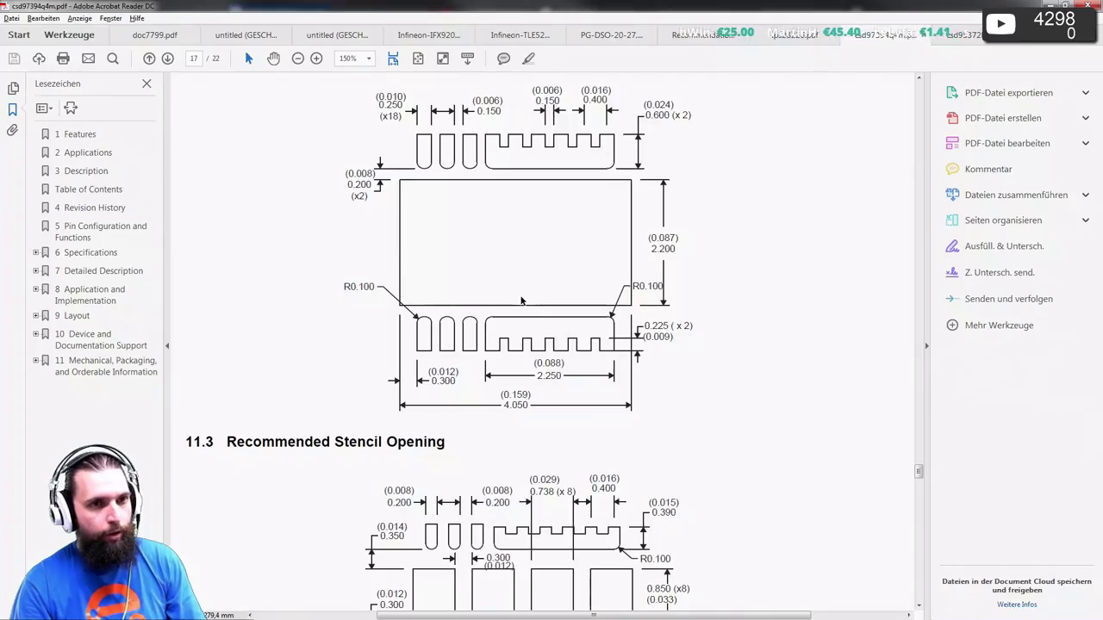
key("alt+Tab")
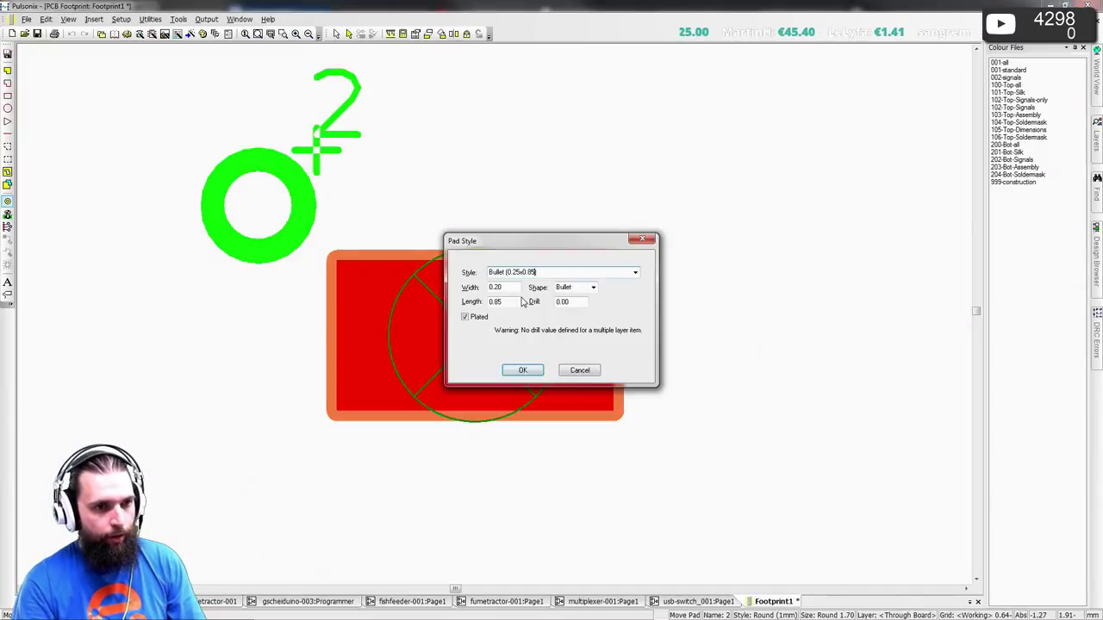
- Set width 0.25 and length 0.6, unplated, adding the Bullet (0.25x0.6) style
type(".6")
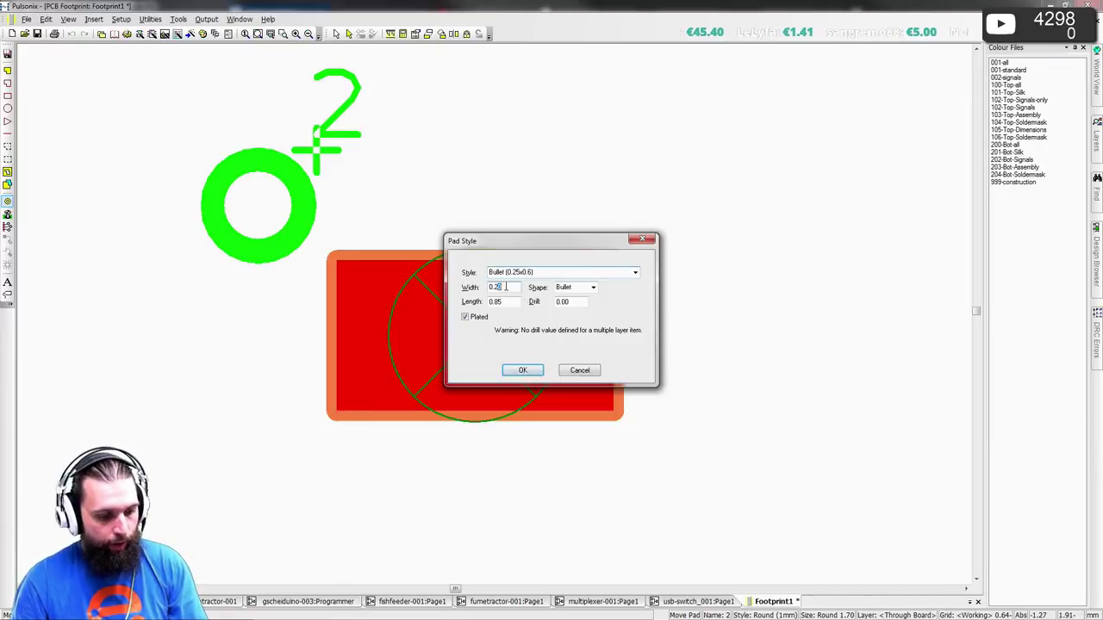
double_click(513, 302)
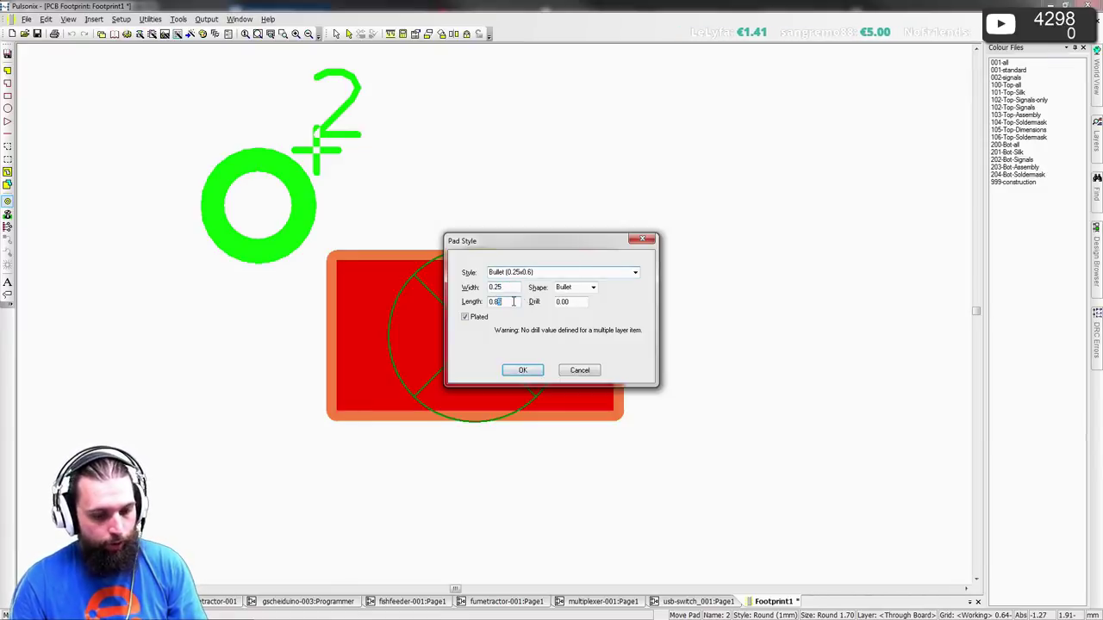
type("0.6")
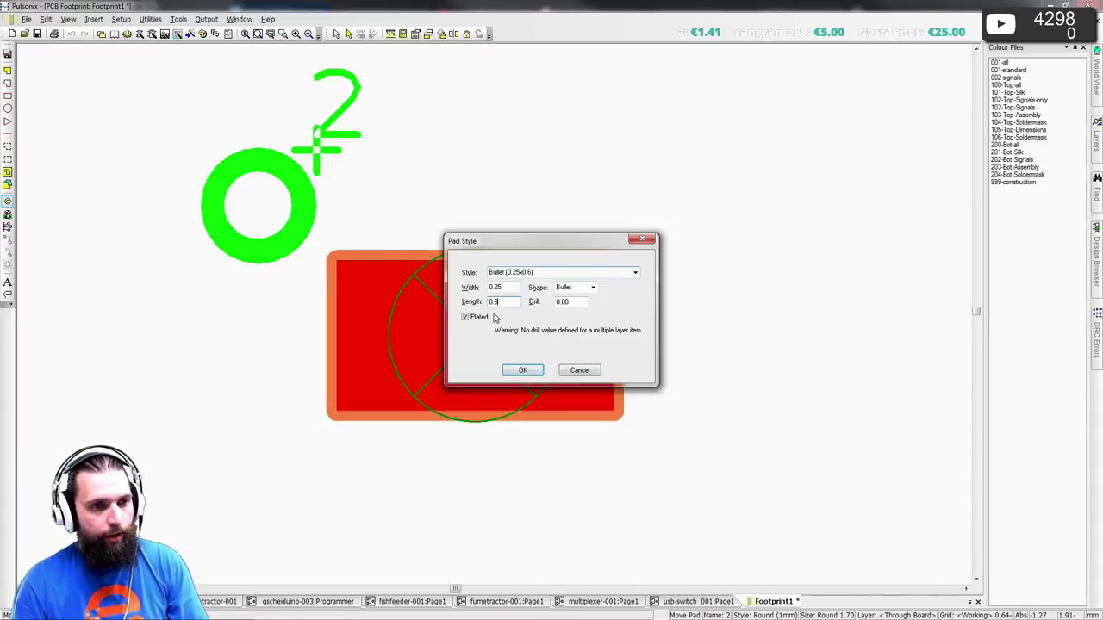
left_click(493, 318)
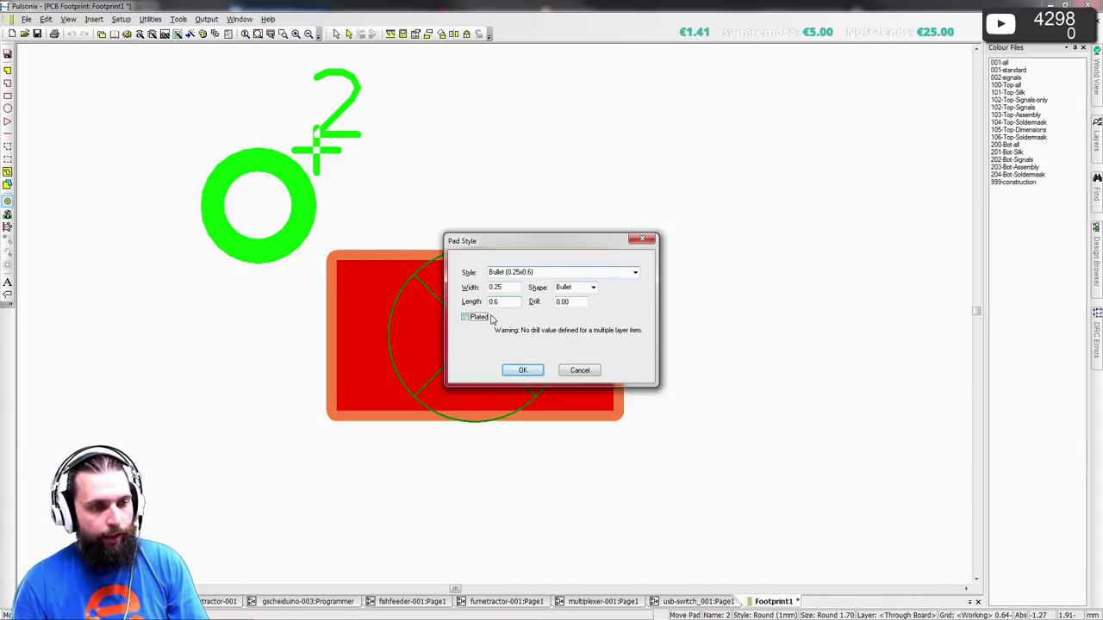
left_click(523, 371)
left_click(530, 208)
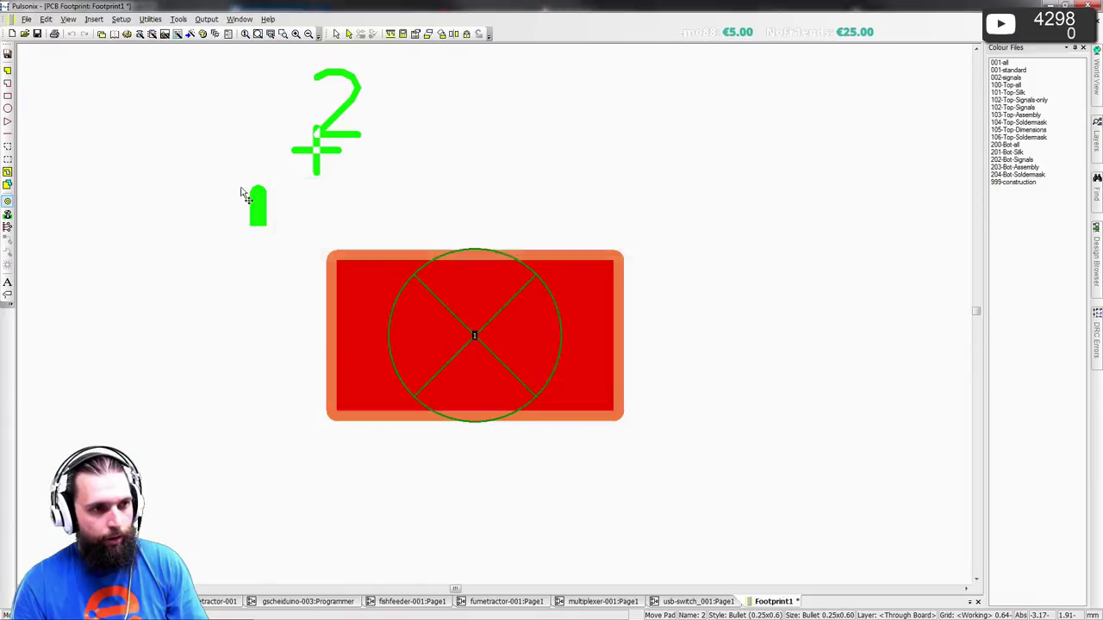
- Rotate pad 2 by 180 degrees, place it above the thermal pad, and delete the stray label
key("r")
key("r")
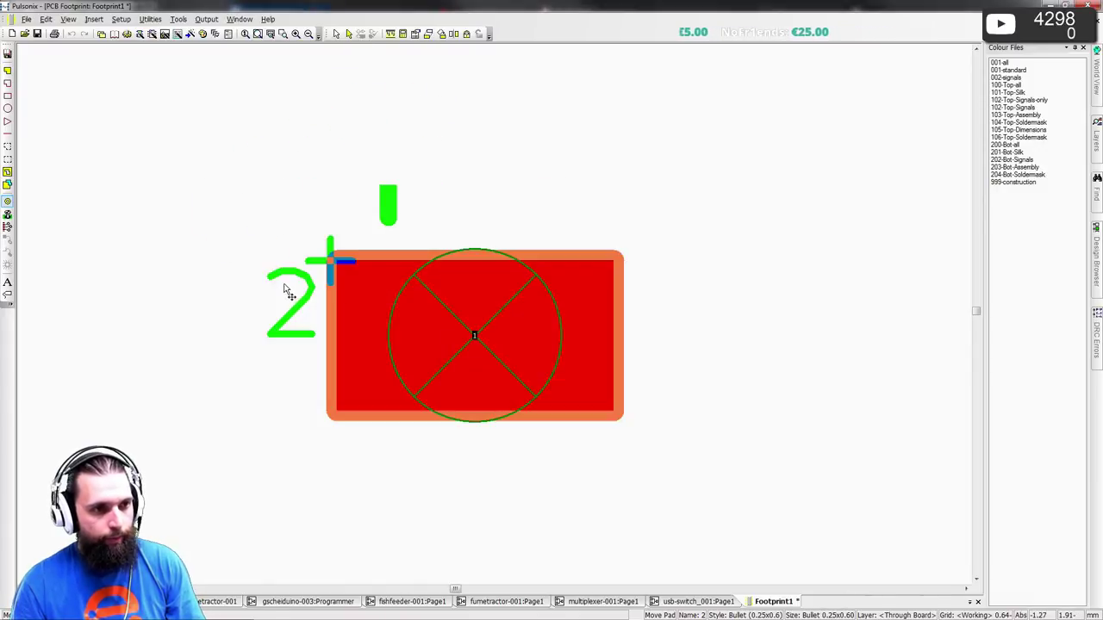
left_click(264, 308)
key("Escape")
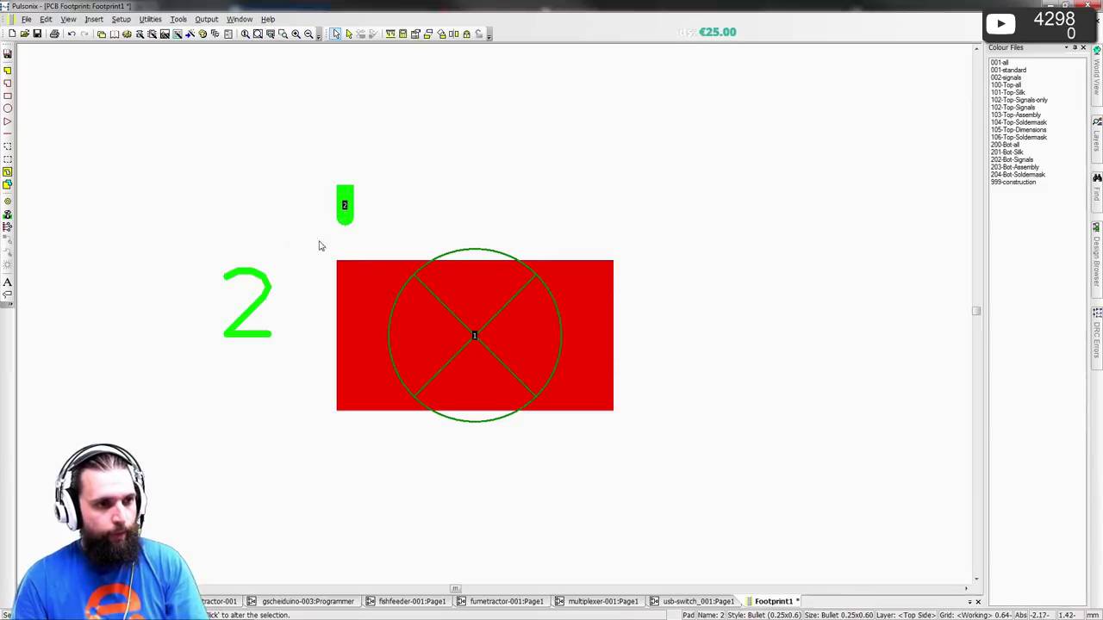
key("Delete")
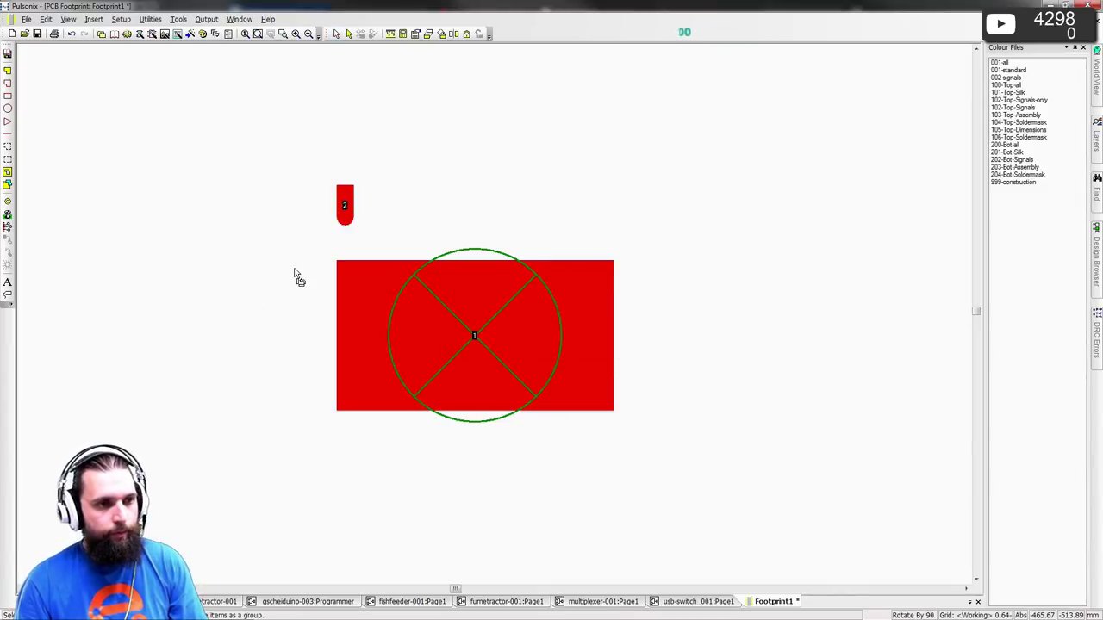
- Return to the datasheet PDF and center page 17's section 11.2 land pattern drawing
key("alt+Tab")
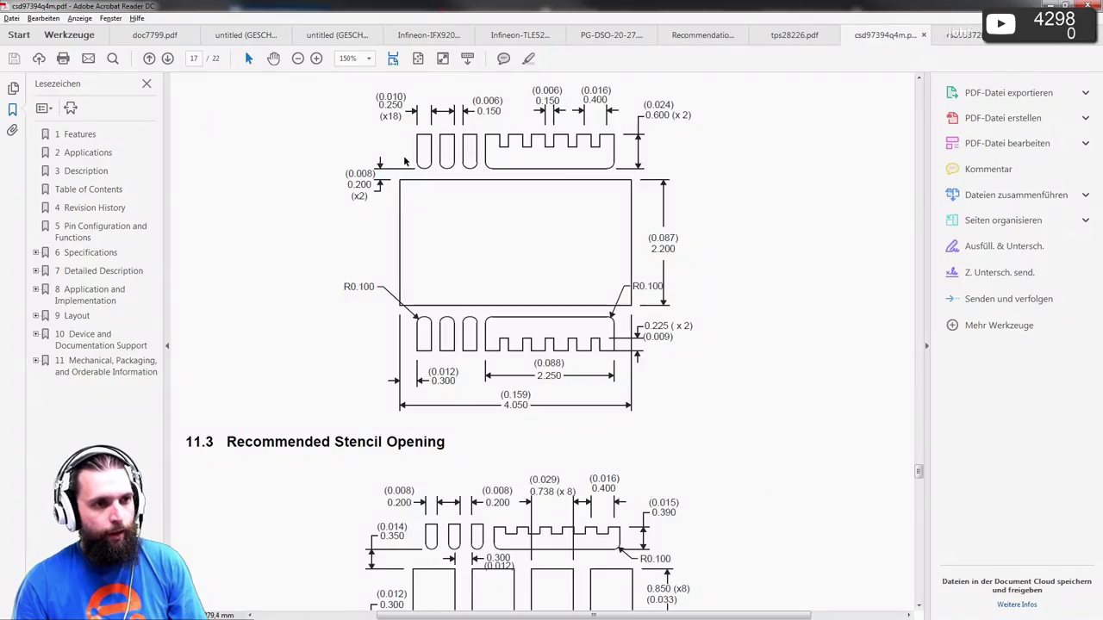
scroll(405, 161, "down", 10)
scroll(486, 264, "up", 5)
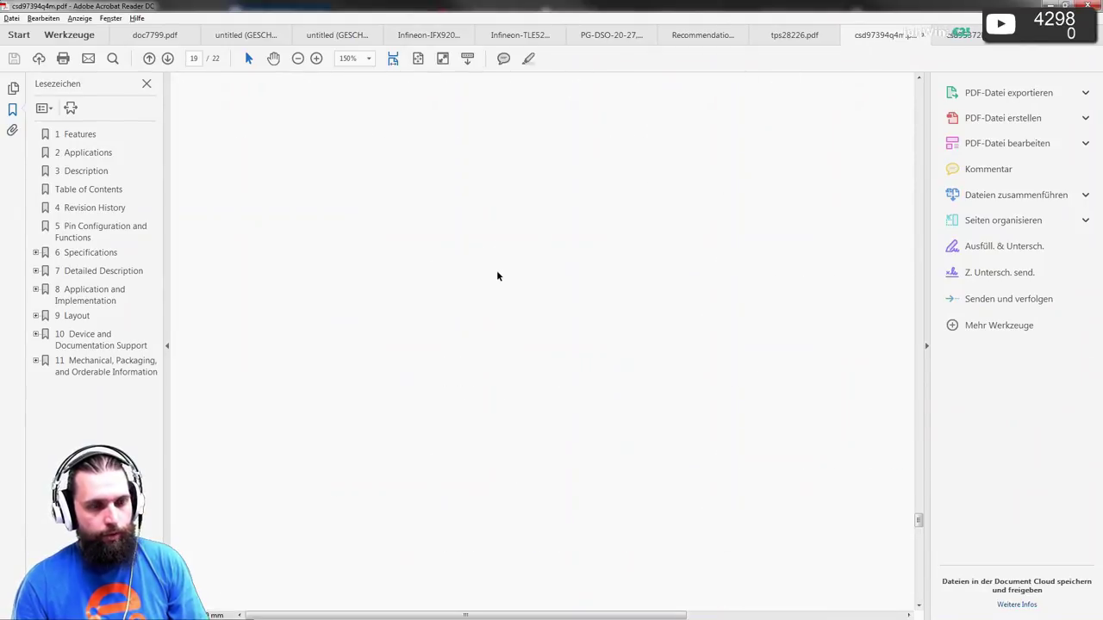
scroll(497, 275, "up", 10)
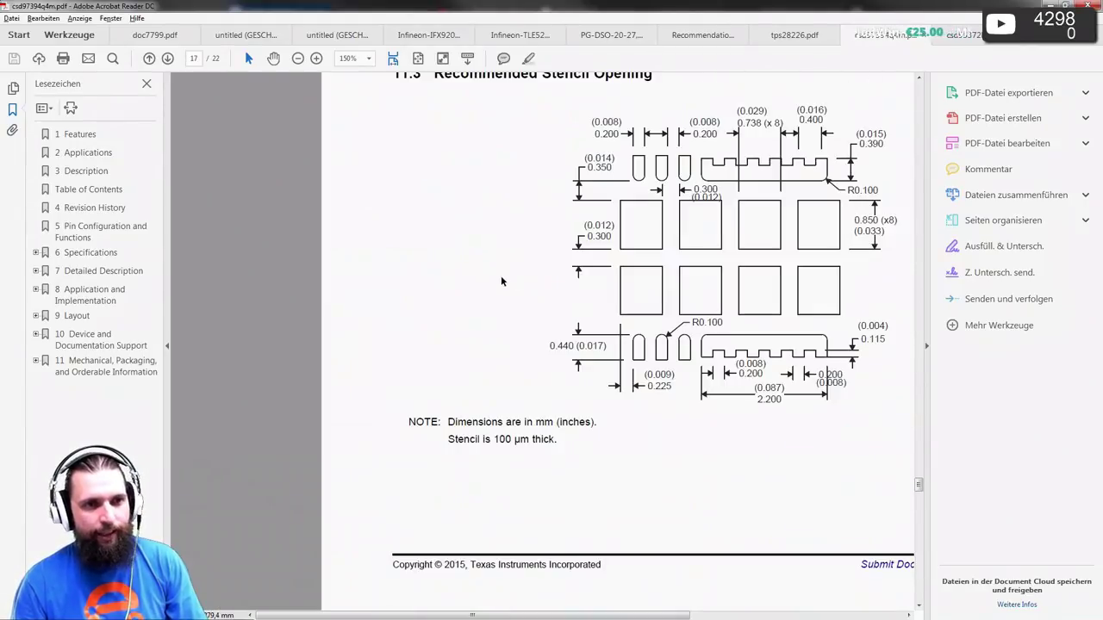
scroll(499, 275, "up", 5)
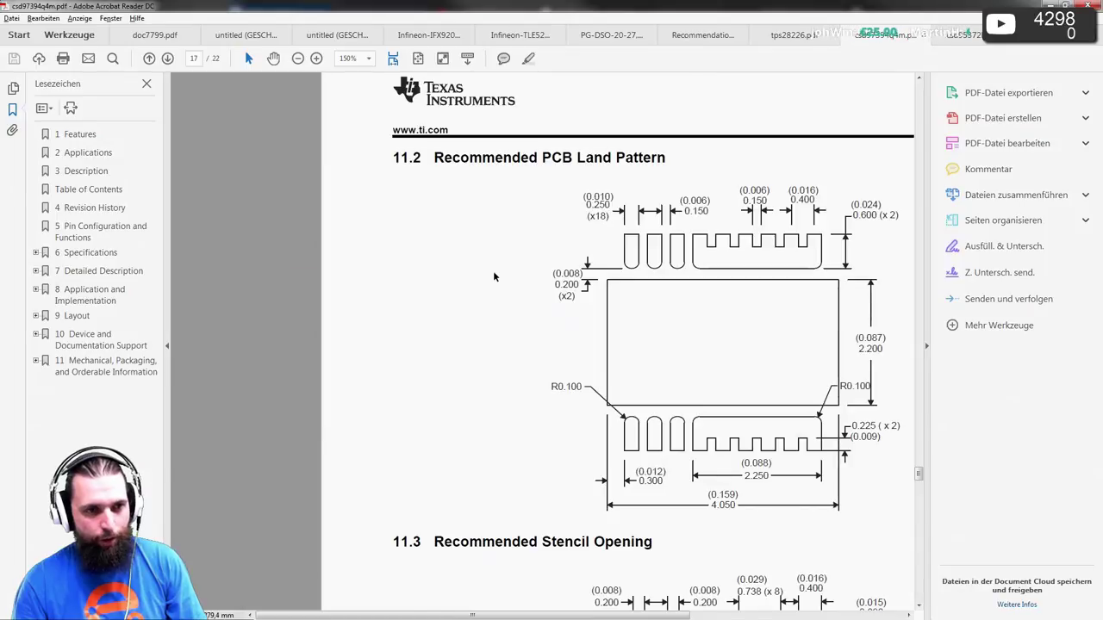
scroll(494, 276, "right", 5)
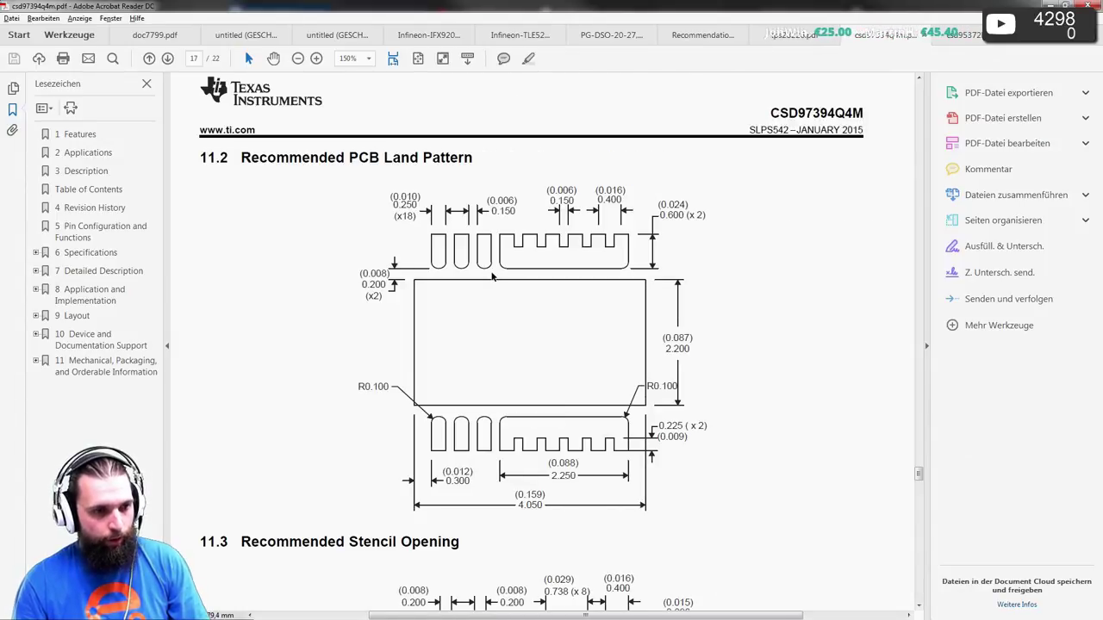
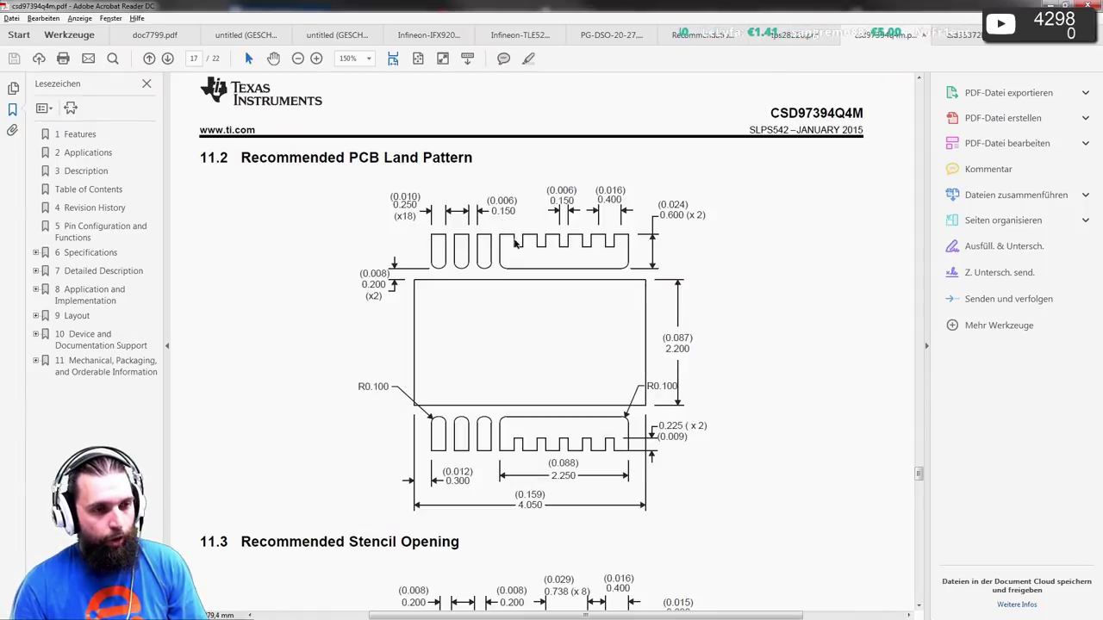
- Return from the CSD97394Q4M land-pattern PDF to the Pulsonix footprint editor
key("alt+Tab")
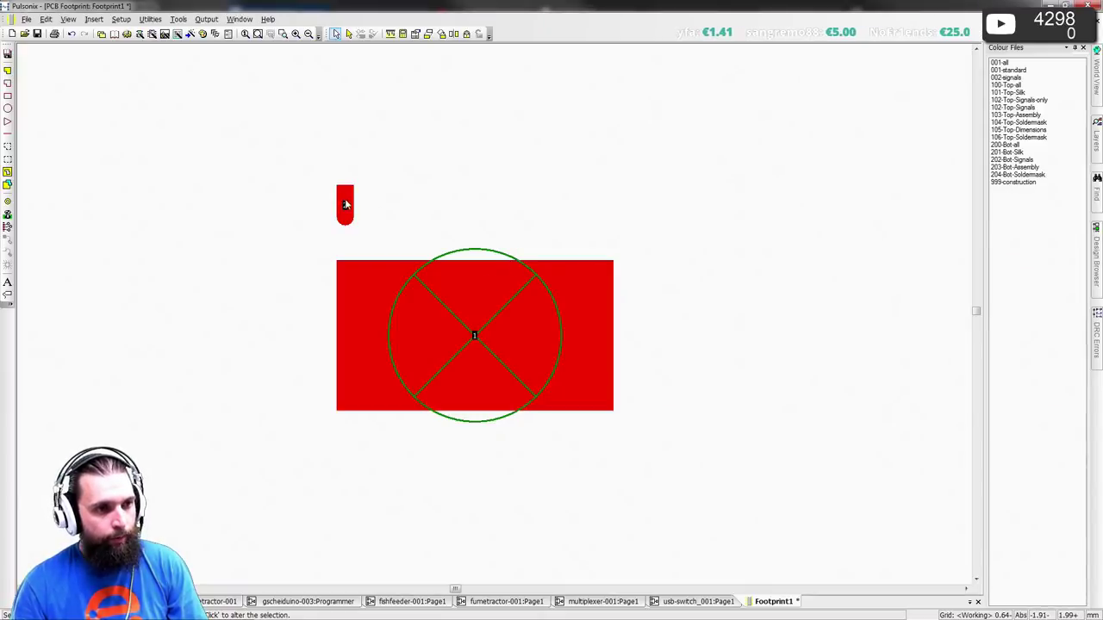
- Paste a copy of pad 2 at offset 0, delete it, and place pad 3 from a dragged copy
key("ctrl+v")
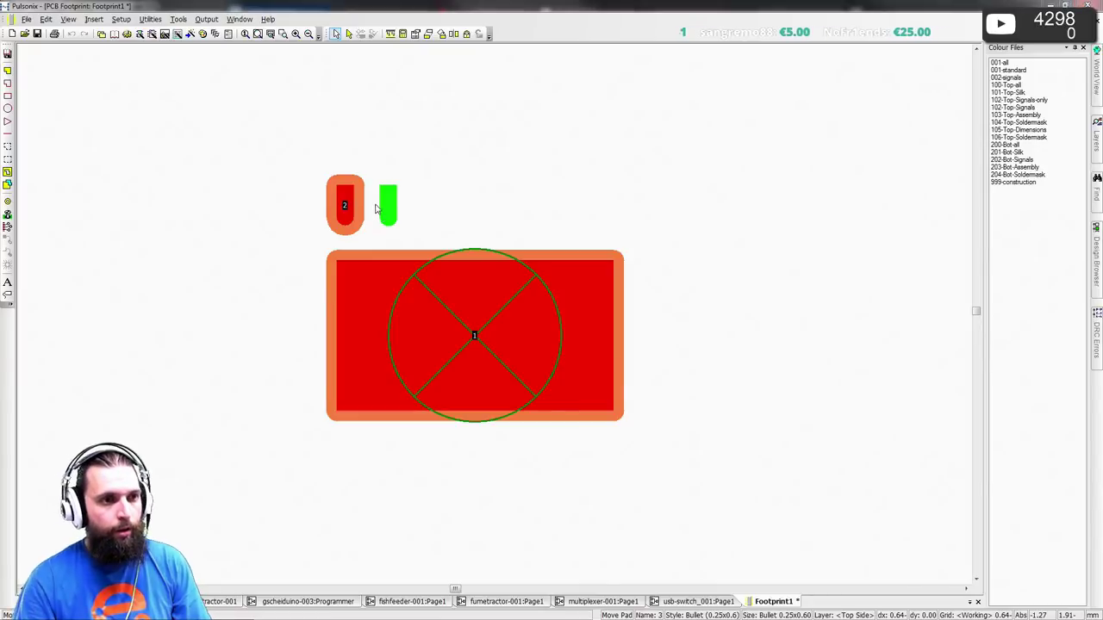
type("o0")
key("Return")
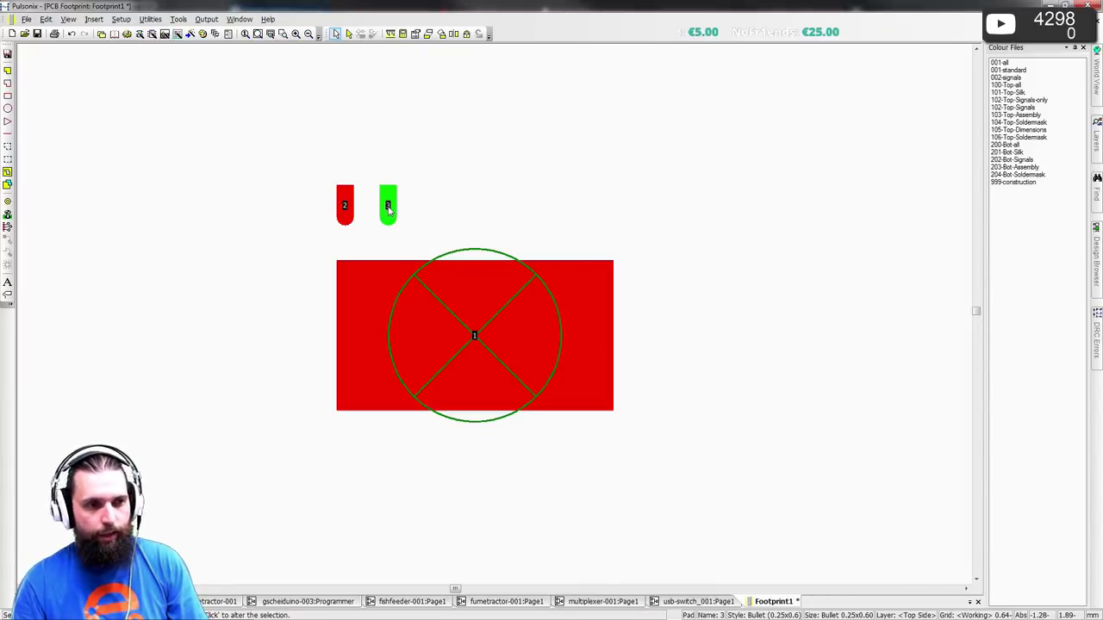
key("Delete")
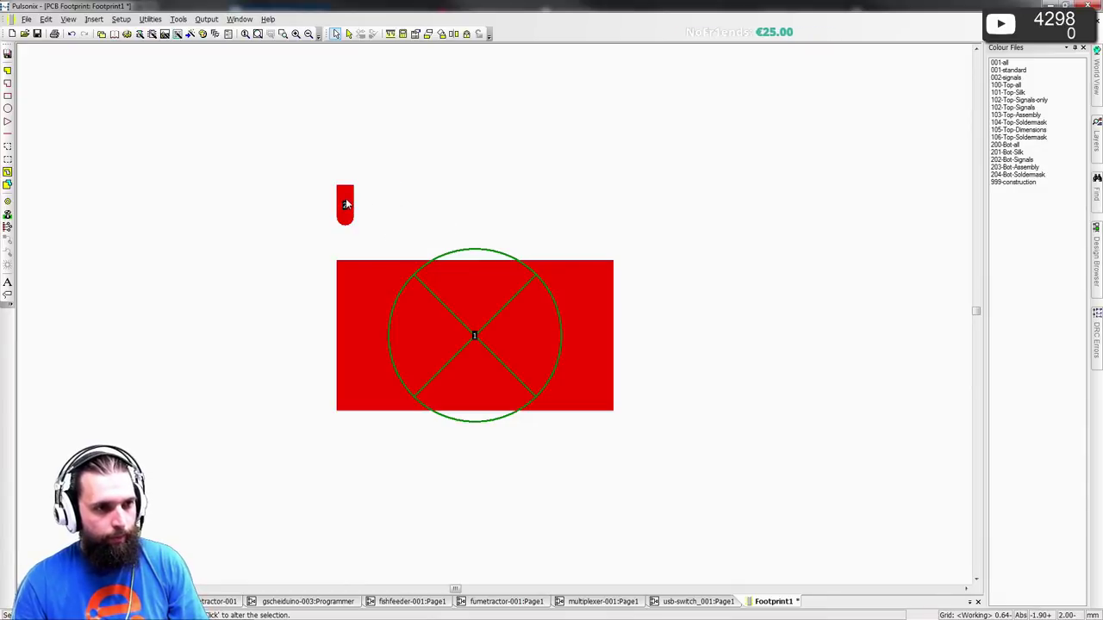
left_click_drag(345, 204, 384, 216, "ctrl")
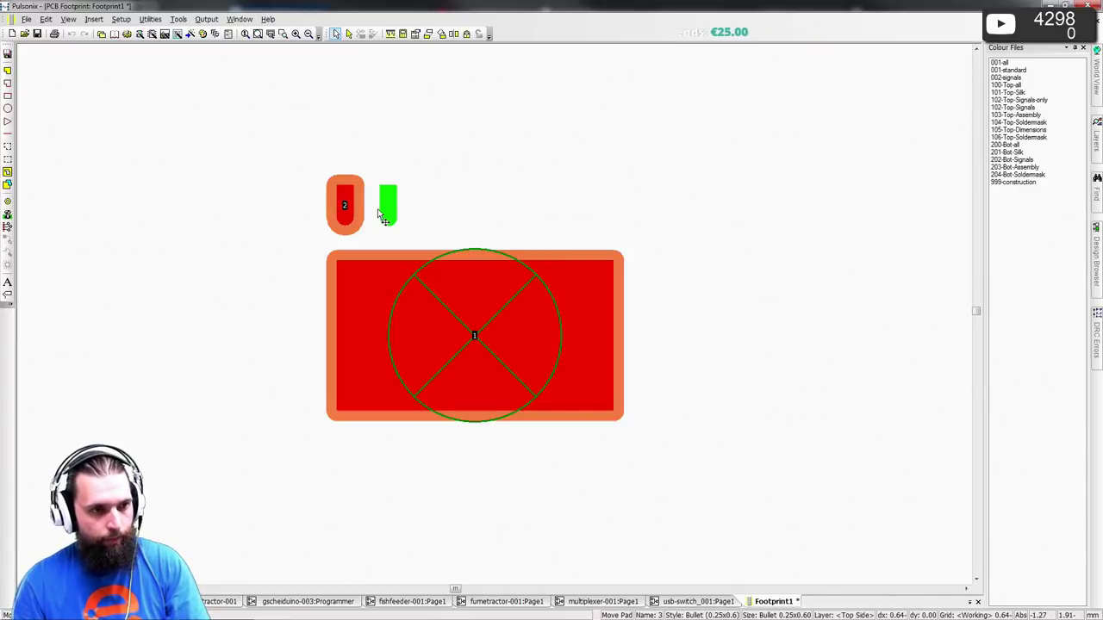
key("o")
key("Return")
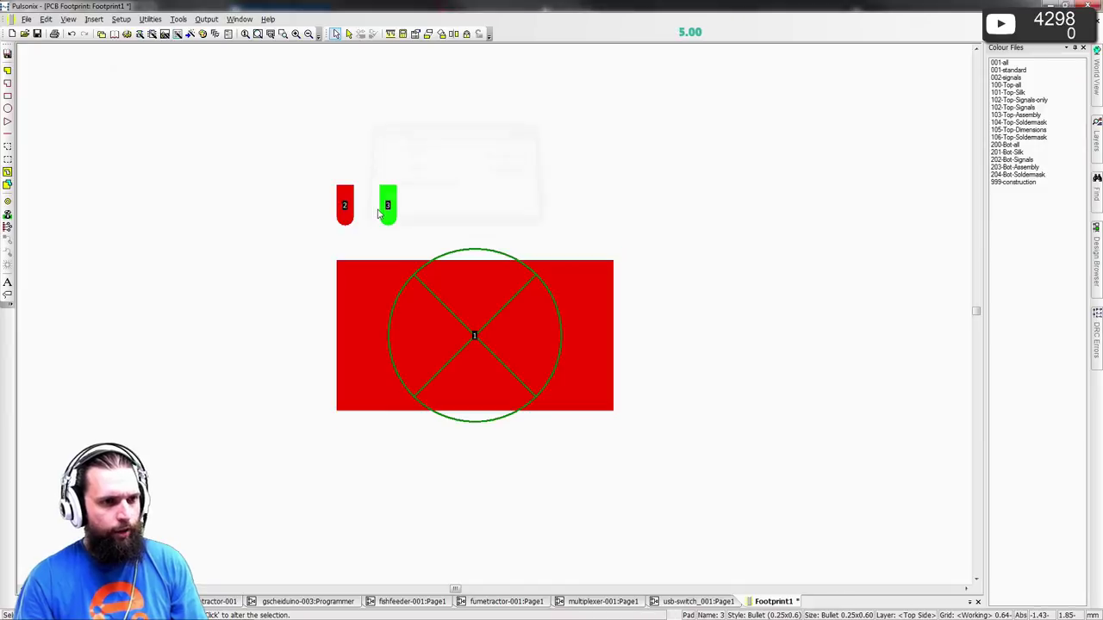
- Copy pad 3 as pad 4 at offset -0.2, then delete both pads 3 and 4
left_click_drag(379, 214, 424, 207, "ctrl")
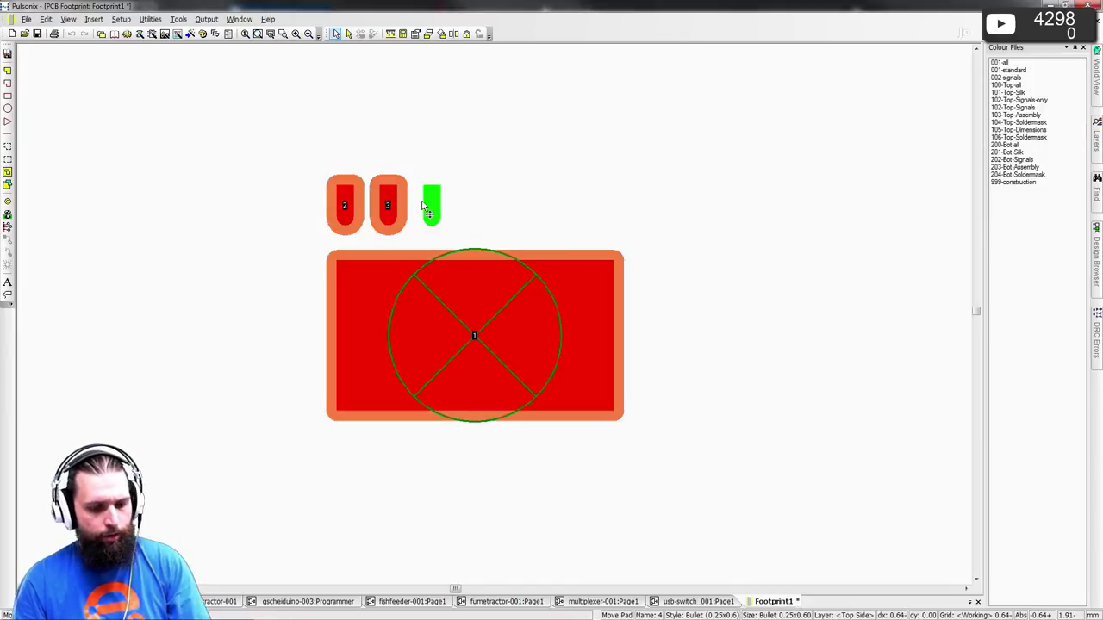
type("o-0.2")
key("Return")
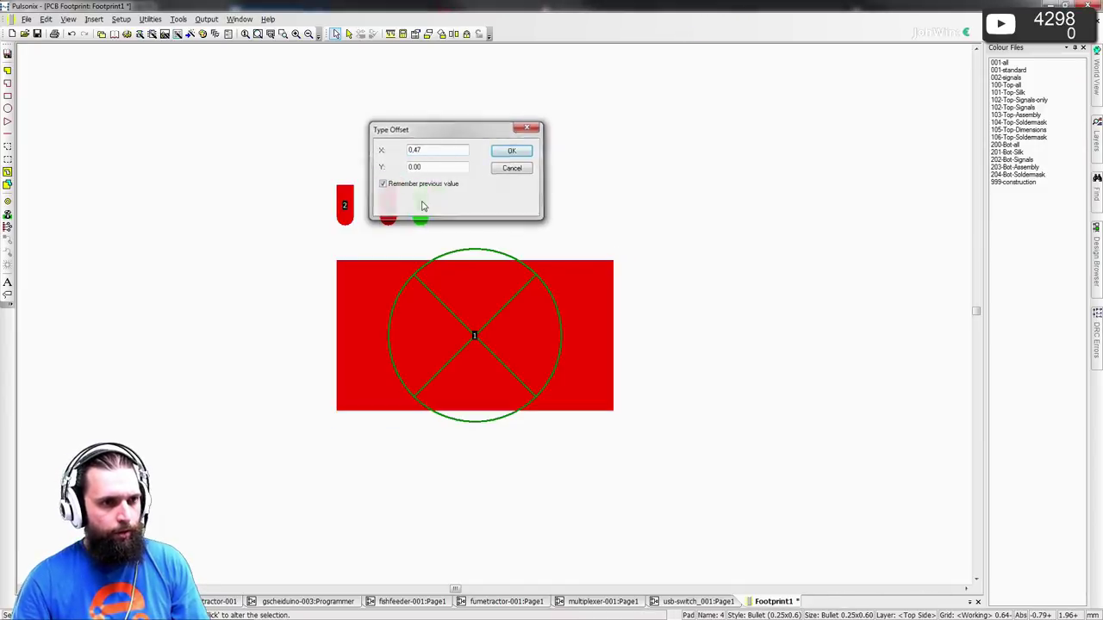
left_click(523, 174)
scroll(492, 320, "up", 2)
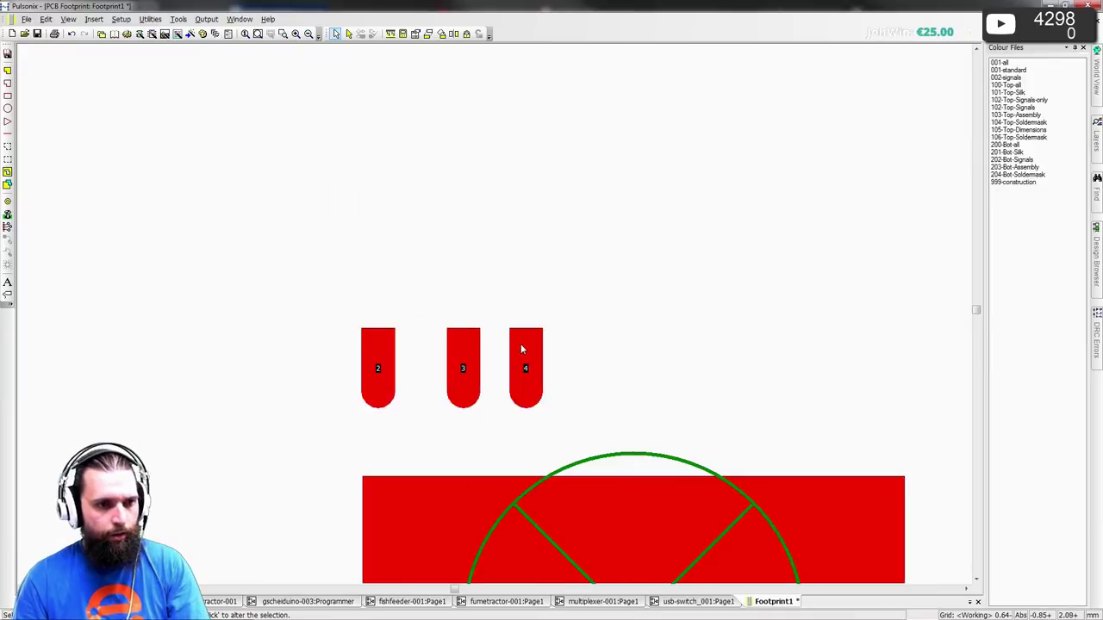
left_click(523, 358)
key("Delete")
left_click(444, 344)
key("Delete")
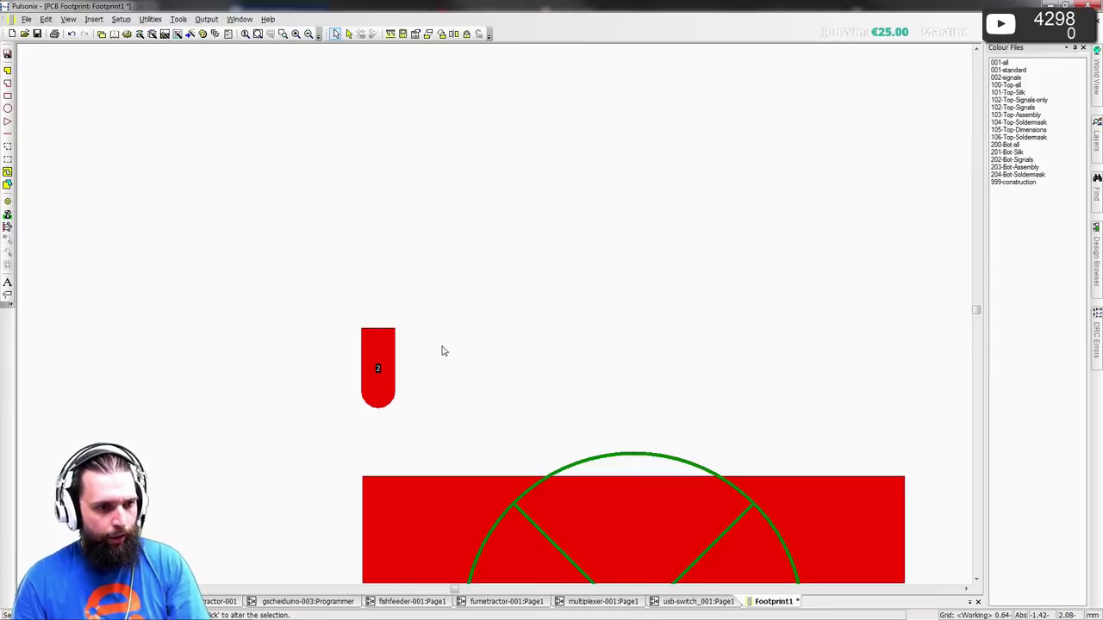
- Reposition pad 2, then place duplicate pad 3 directly above it at offset 0
left_click_drag(384, 362, 390, 360)
left_click(391, 360)
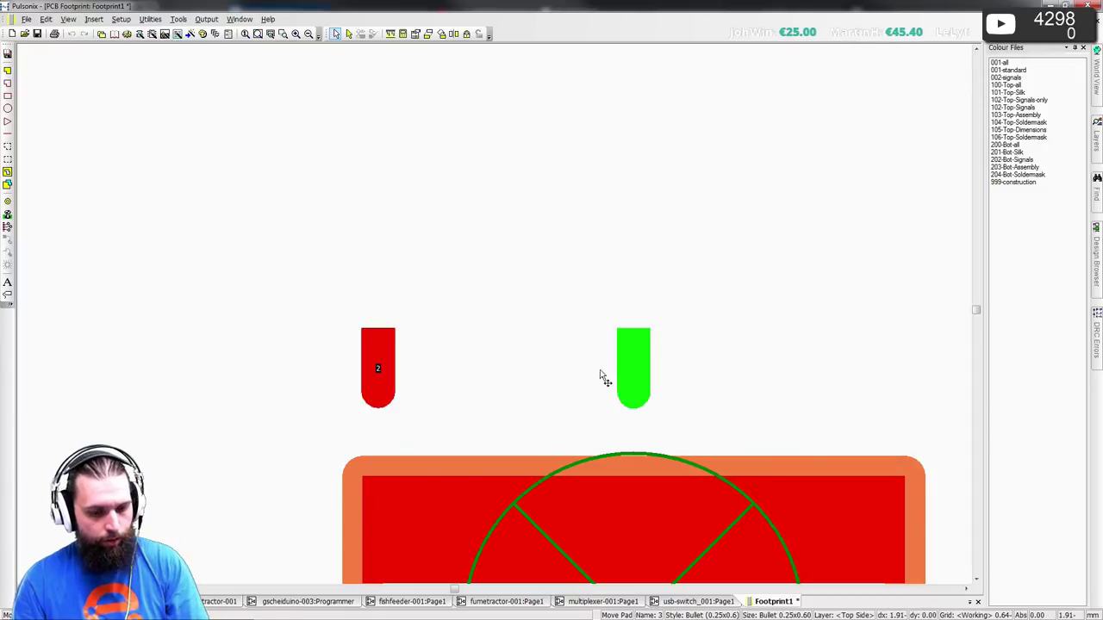
type("o1.9")
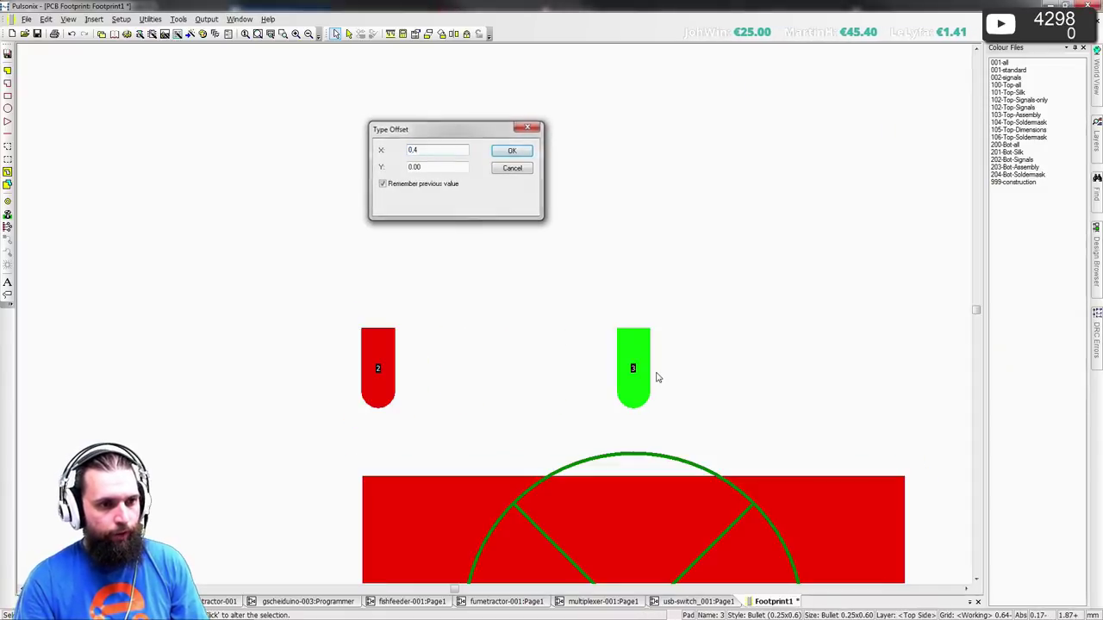
key("Return")
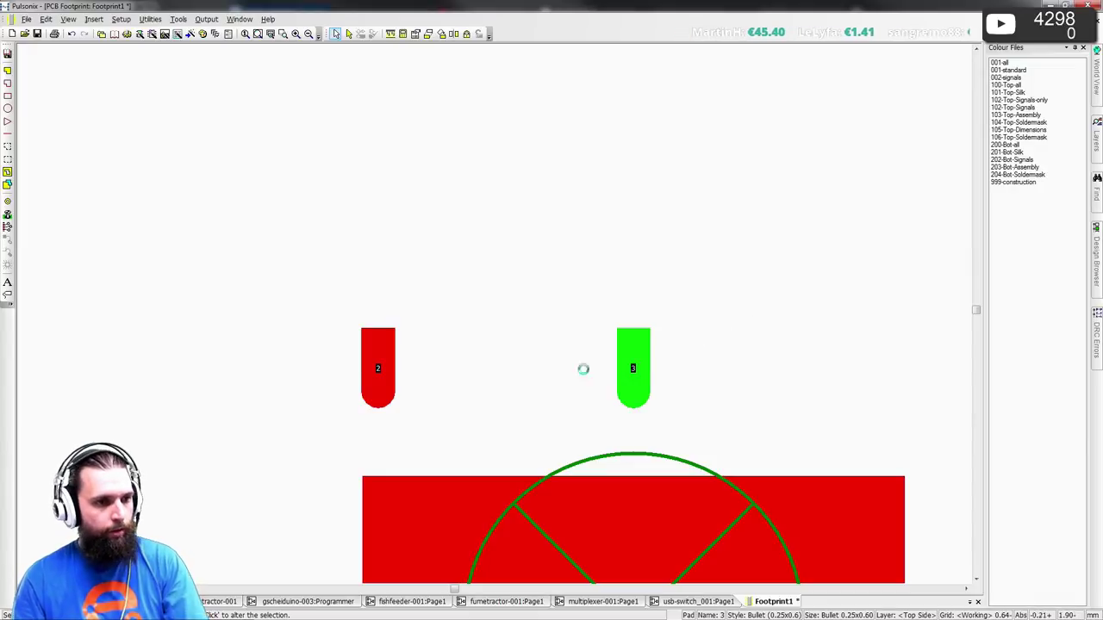
key("Delete")
key("ctrl+v")
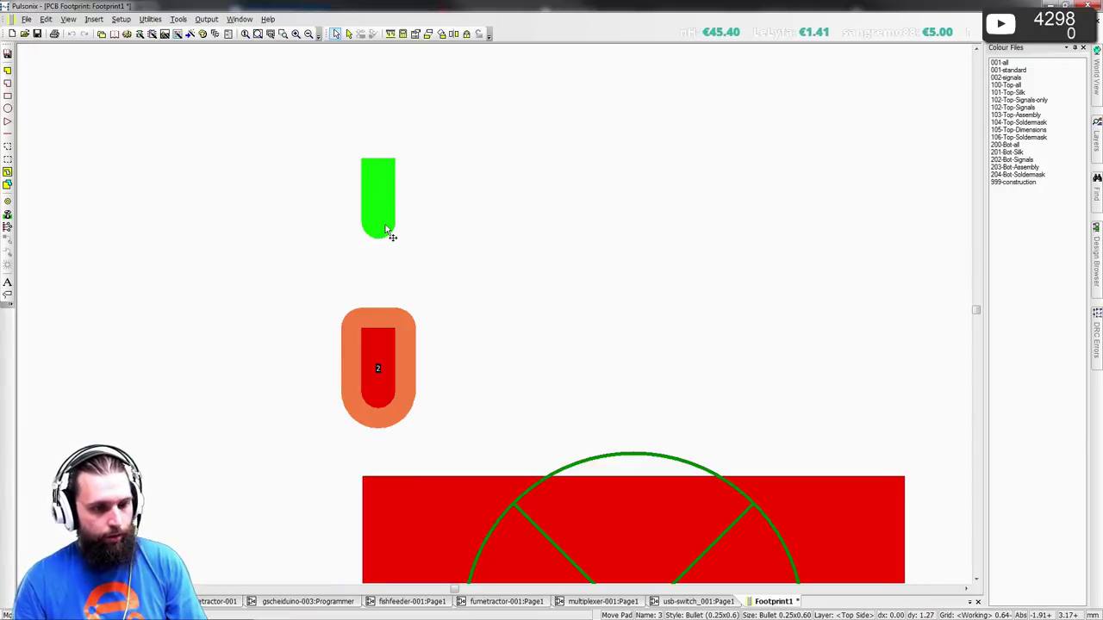
type("o")
type("0.4")
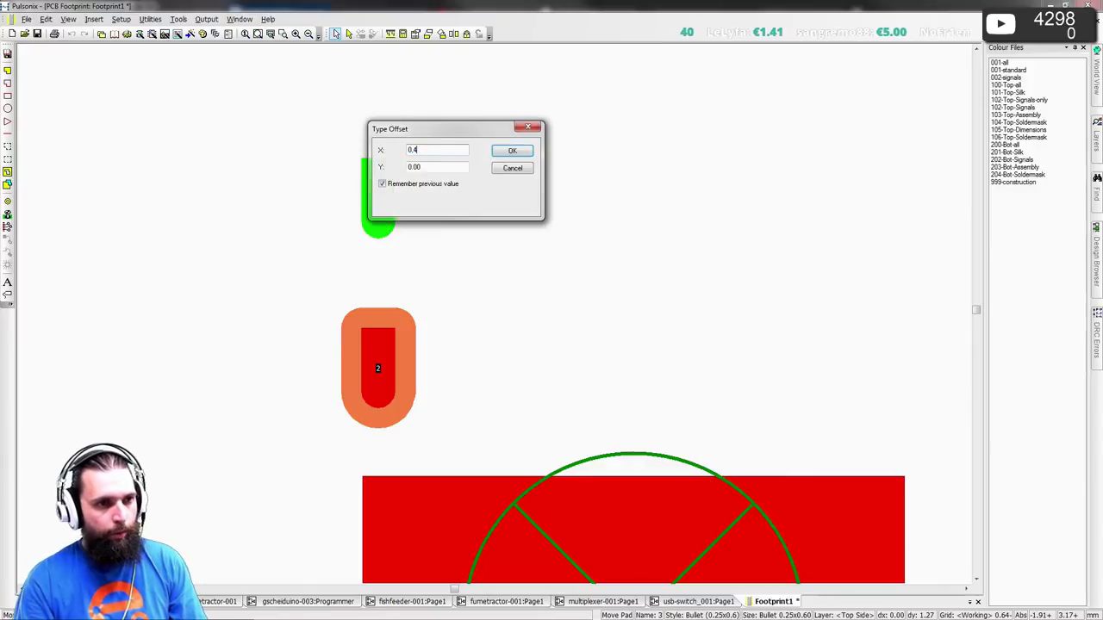
key("Return")
scroll(494, 335, "down", 3)
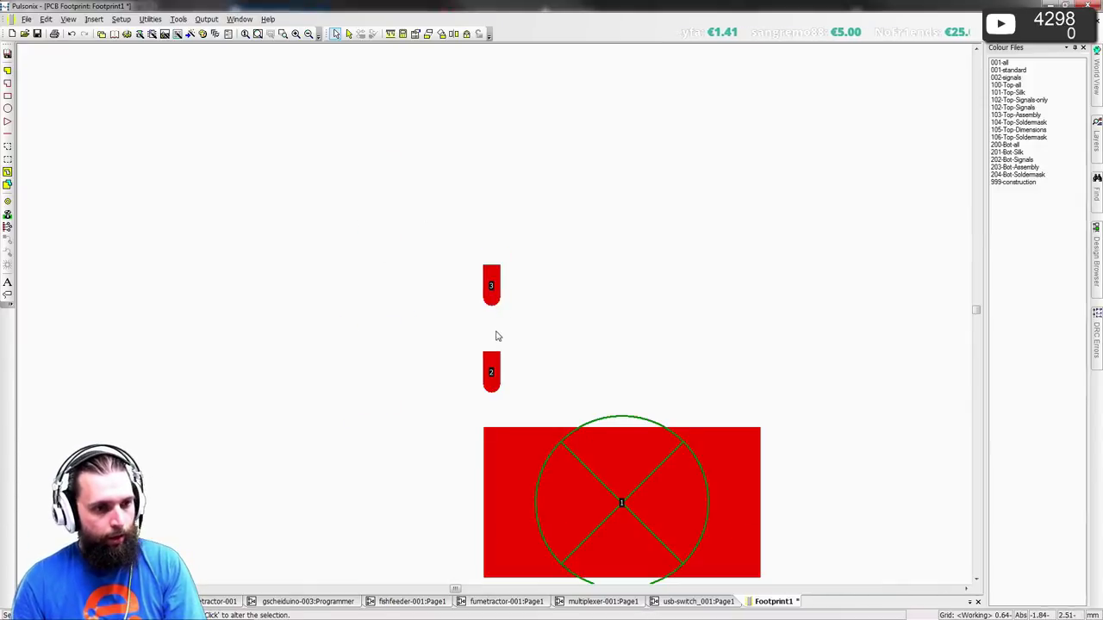
- Paste a copy of pad 2 with a cleared offset, then delete the misplaced pad 3
scroll(495, 301, "up", 2)
key("ctrl+z")
key("ctrl+v")
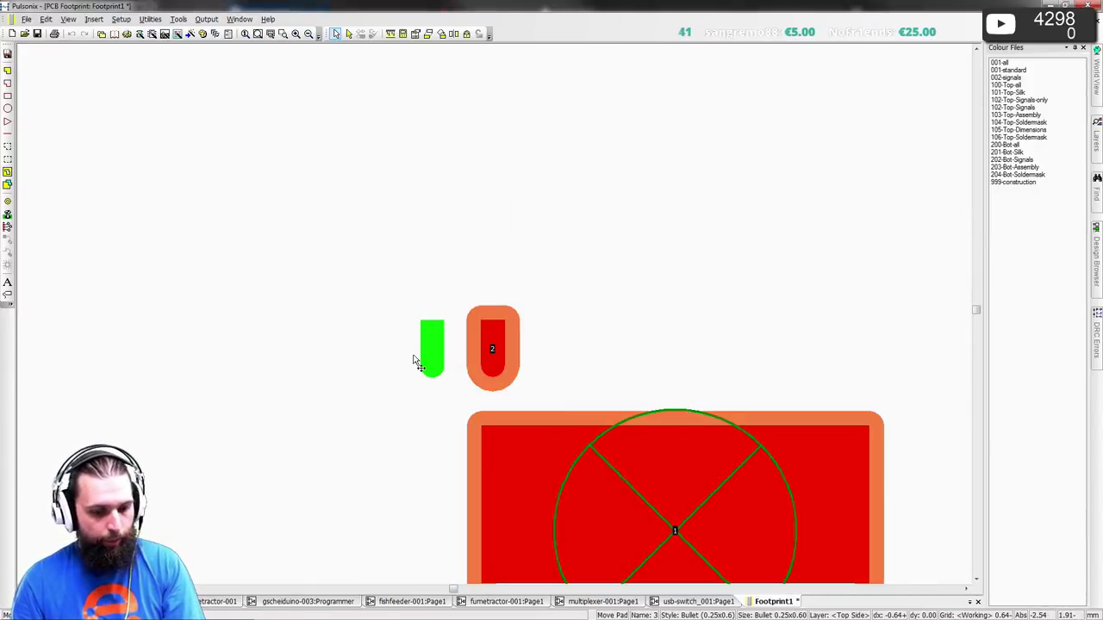
key("o")
key("BackSpace")
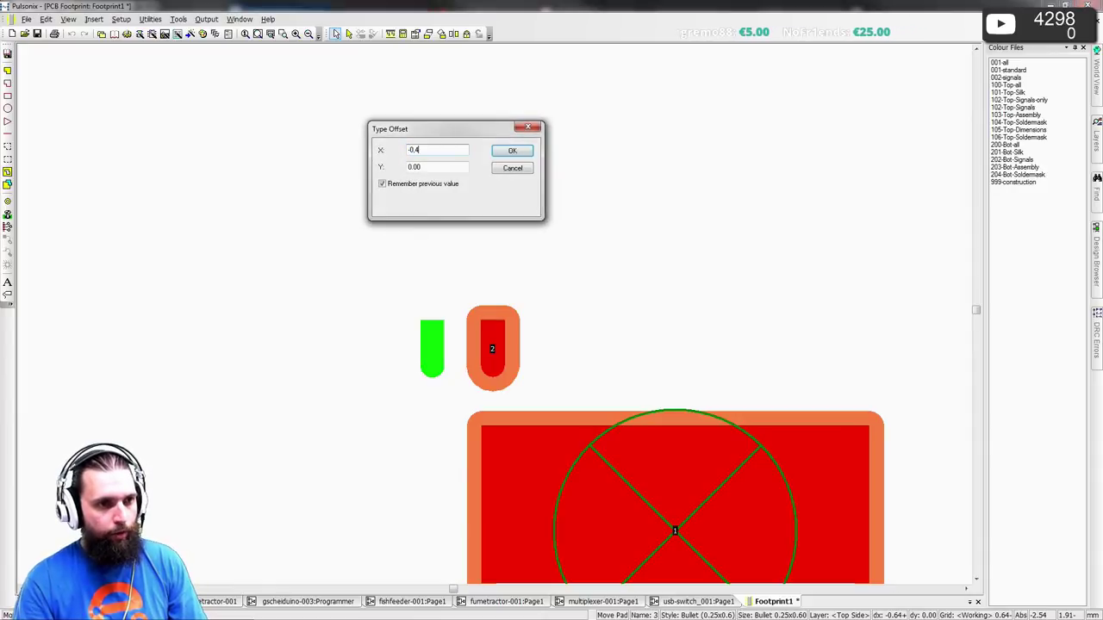
key("Return")
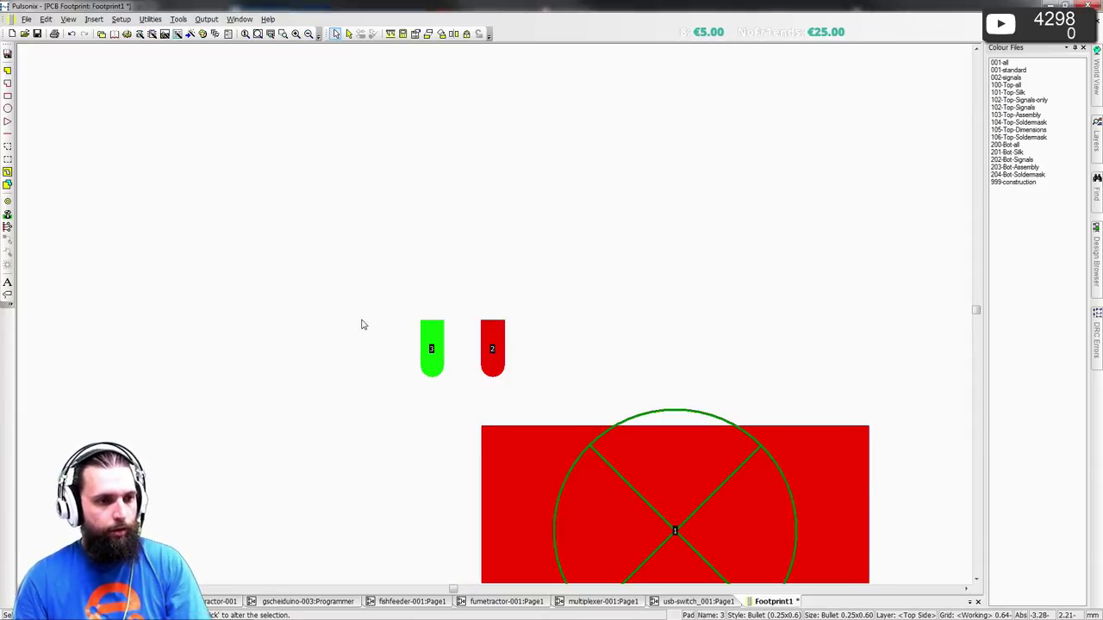
key("Delete")
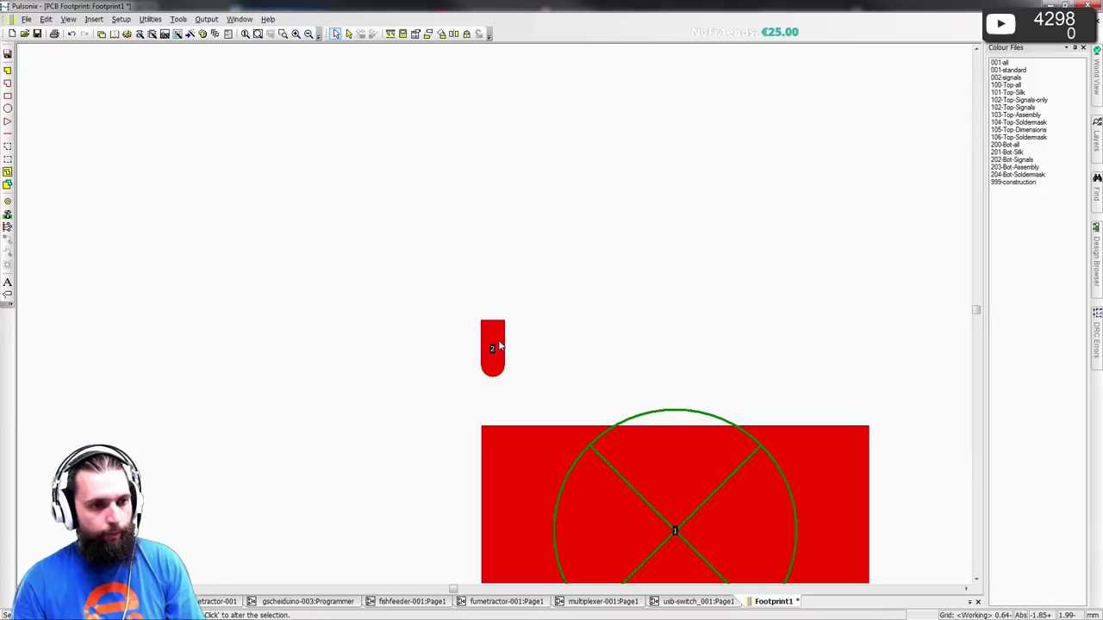
- Copy pad 2 to a new pad 3 at a 0.4064 offset, then delete it
left_click(500, 346)
key("a")
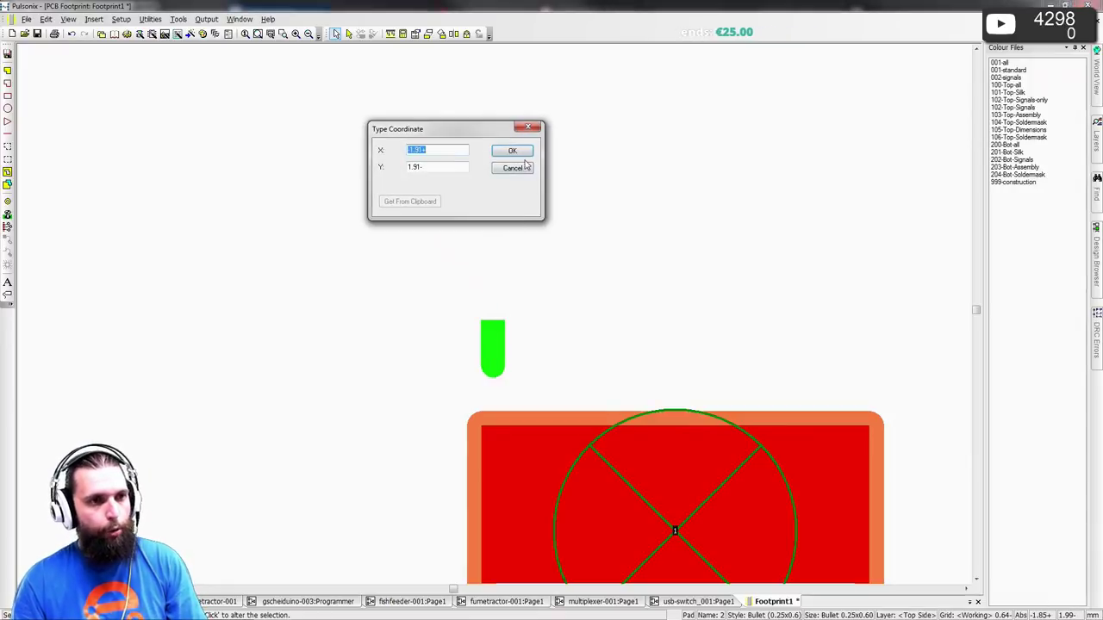
key("Escape")
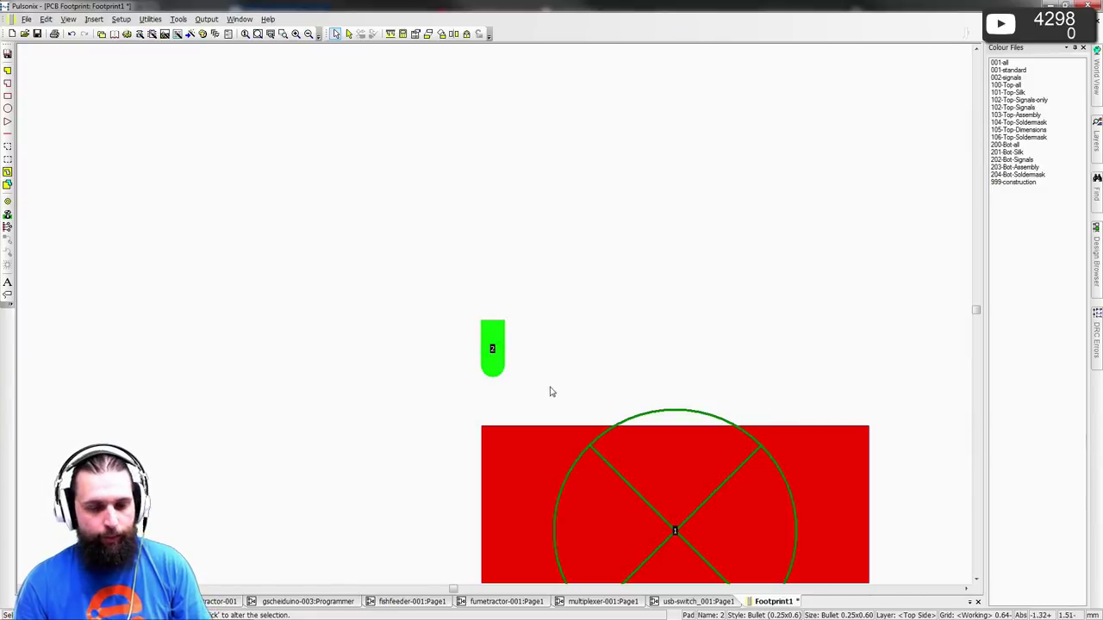
left_click(634, 385)
scroll(522, 394, "up", 2)
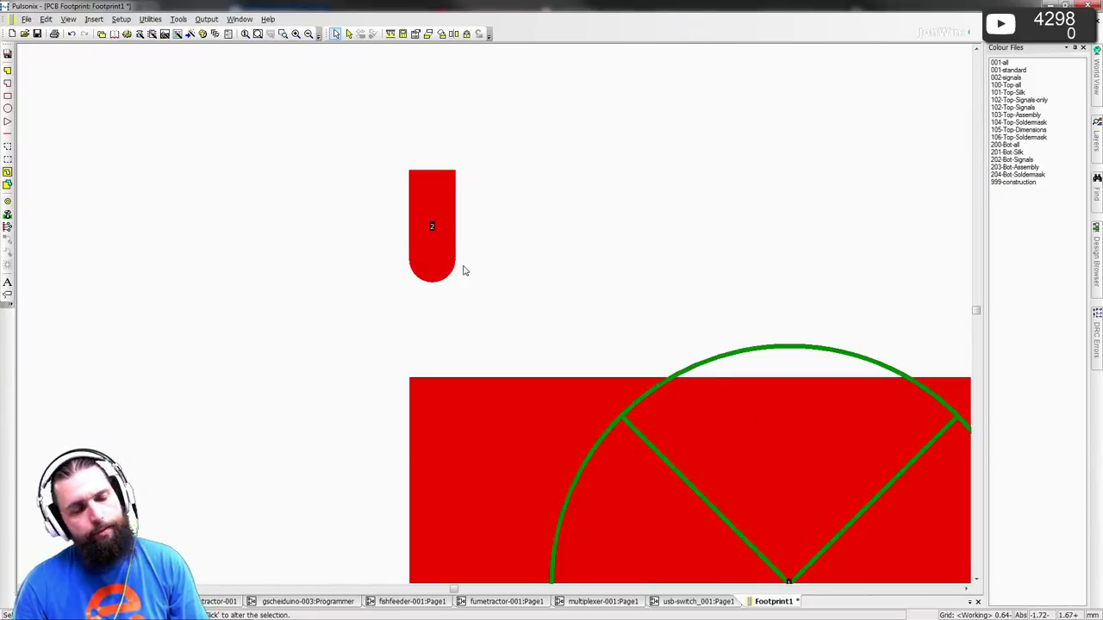
left_click(433, 247)
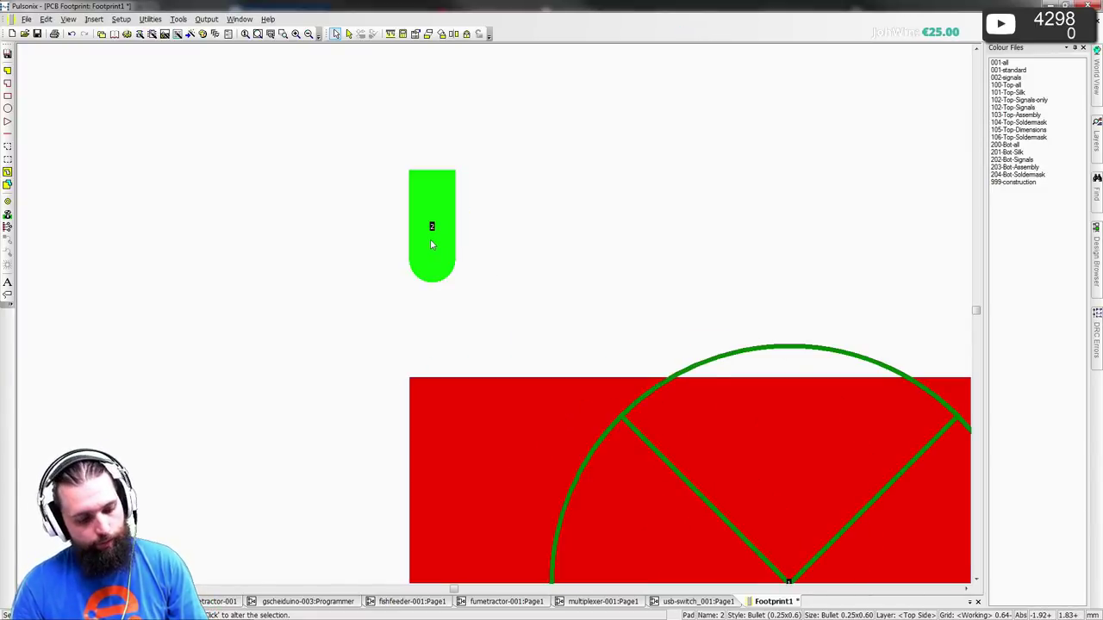
key("ctrl+c")
key("ctrl+v")
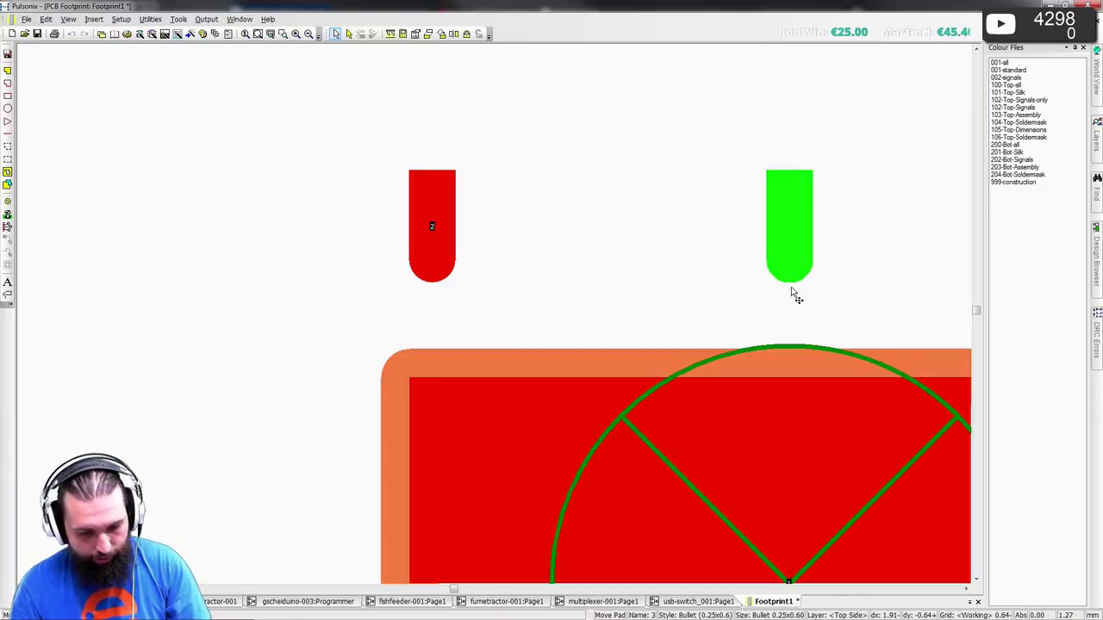
key("o")
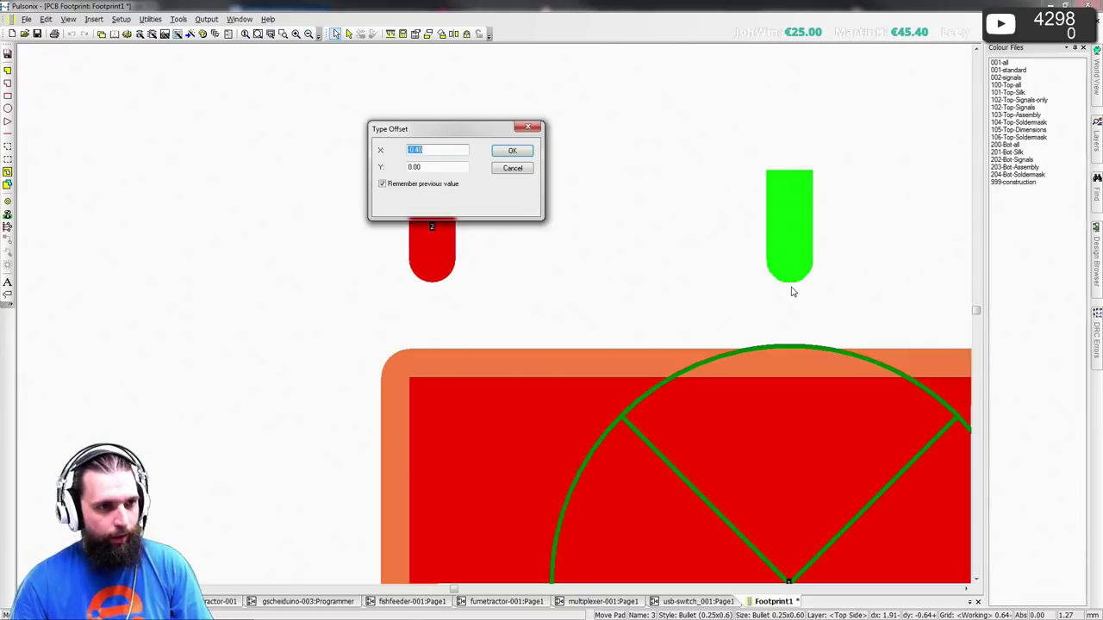
type("0")
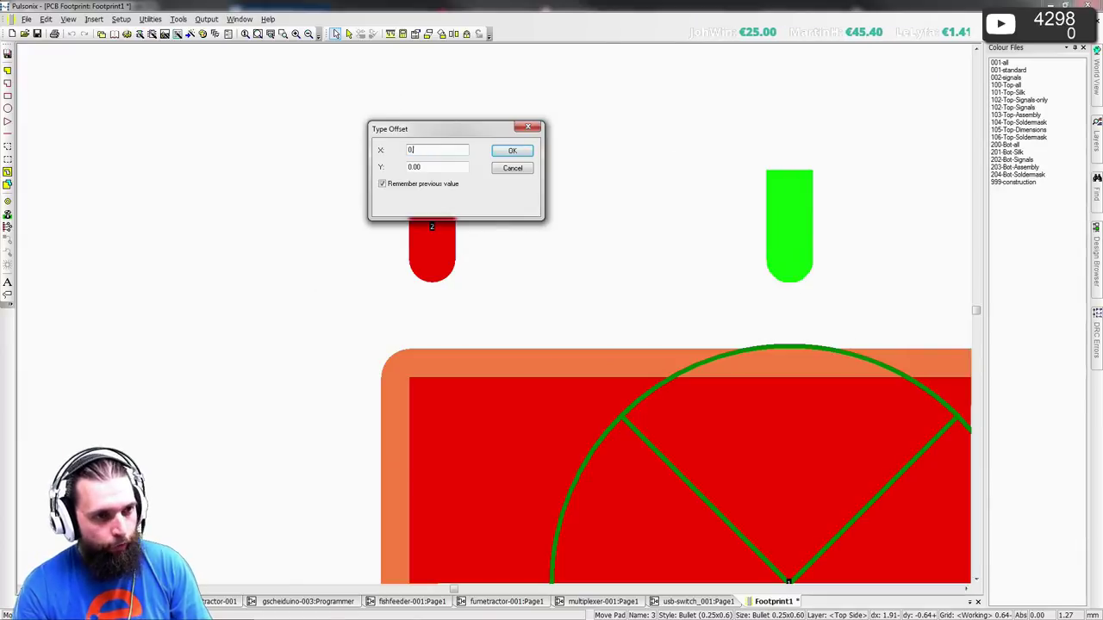
type(".4")
type("064")
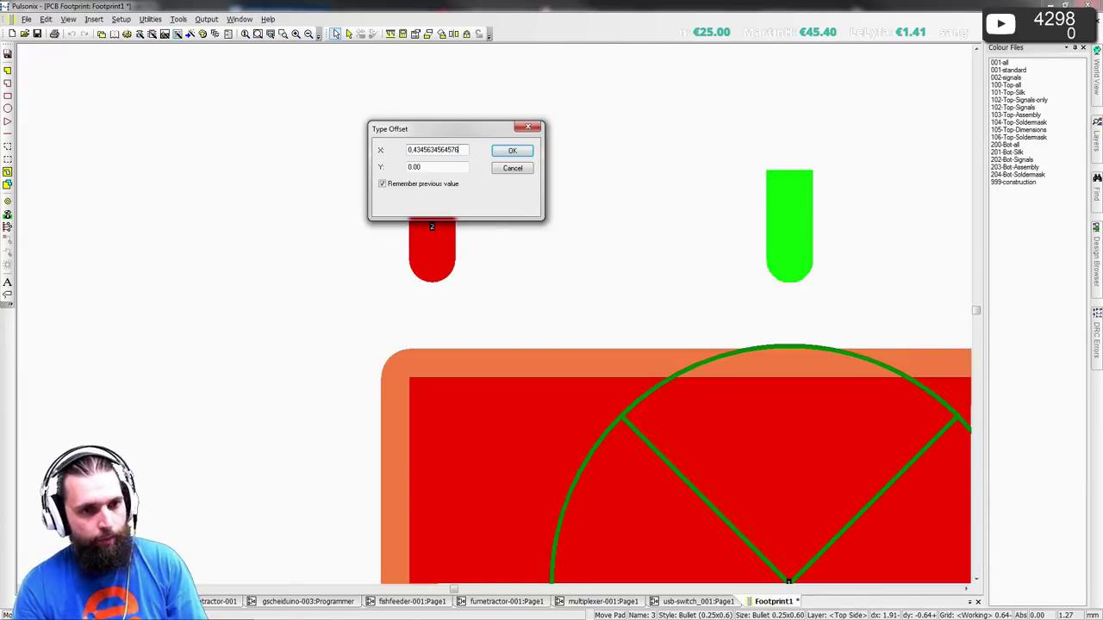
key("Return")
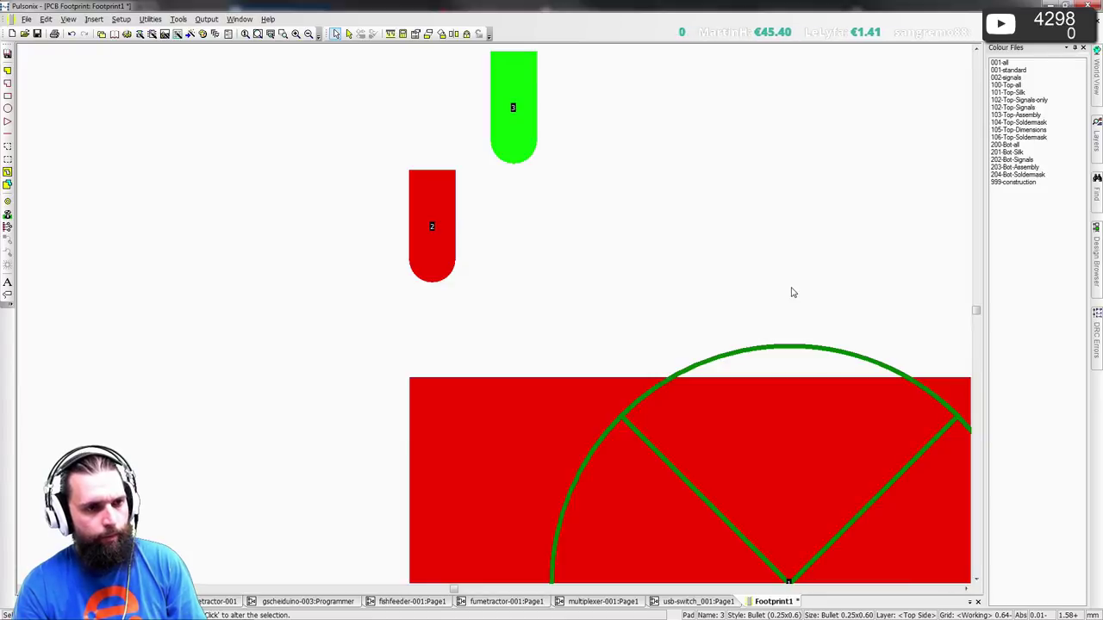
key("Delete")
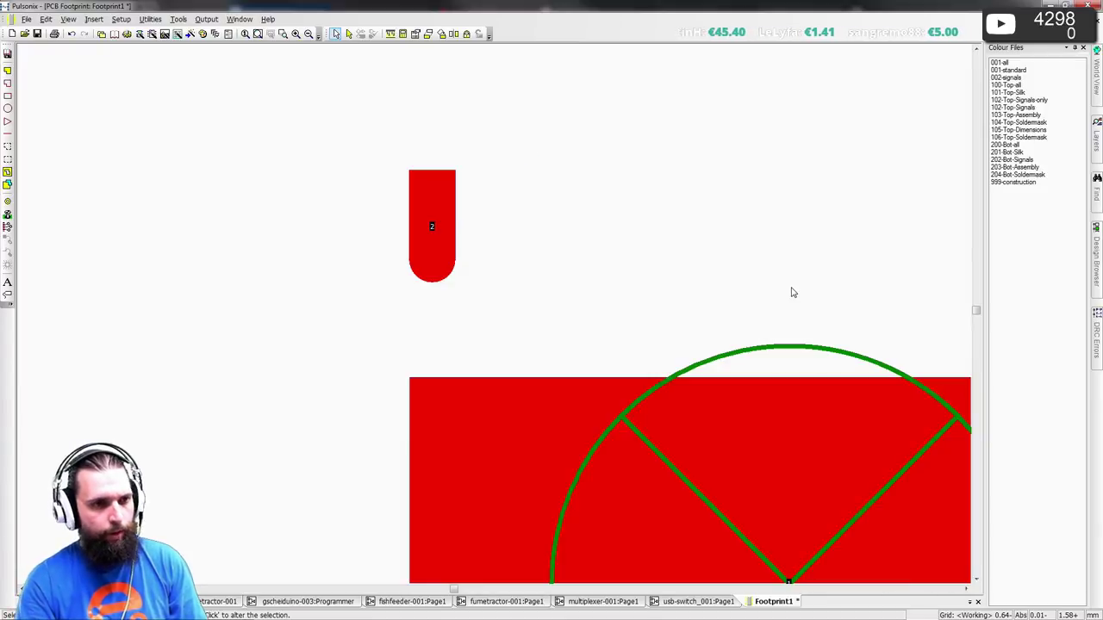
- Place a copy of pad 2 0.4 mm to its right, then delete it again
left_click(436, 227)
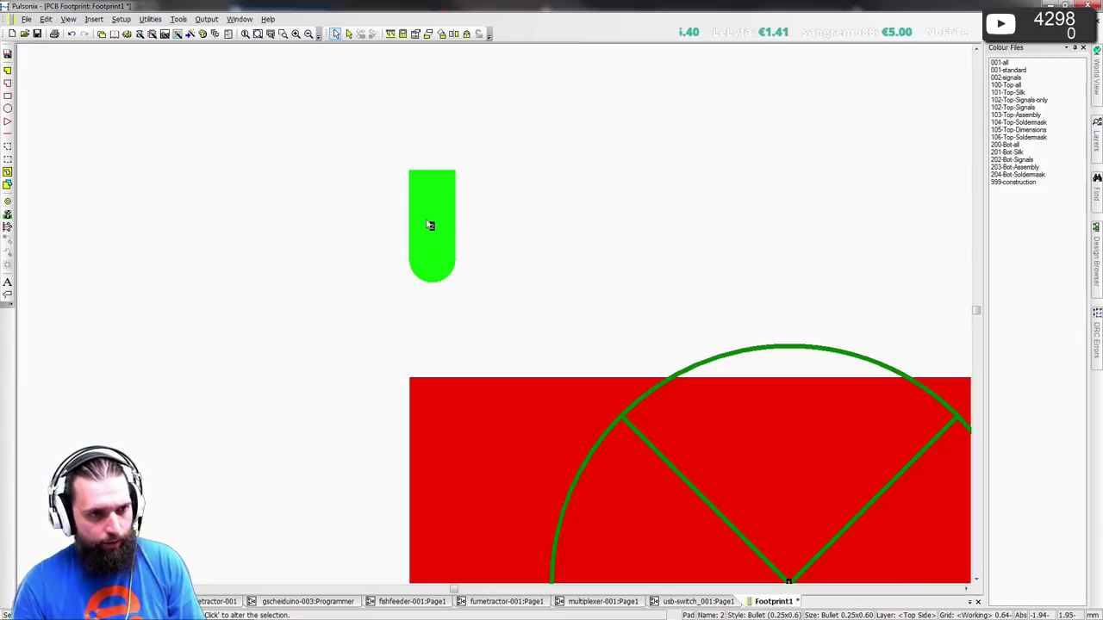
left_click_drag(436, 226, 517, 239, "ctrl")
type("o")
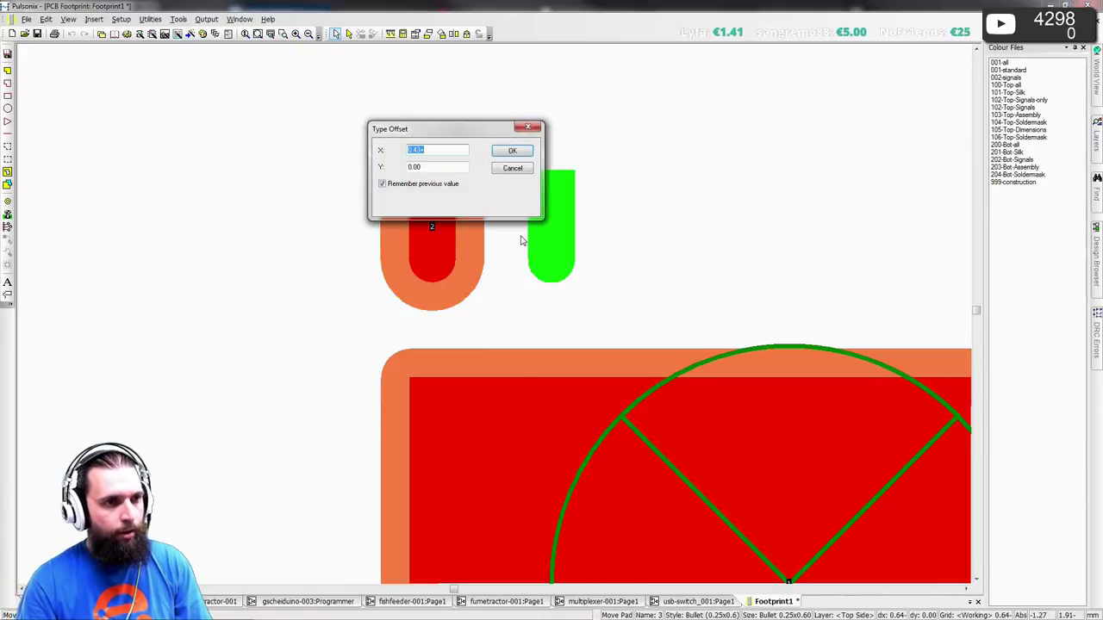
type("0.4")
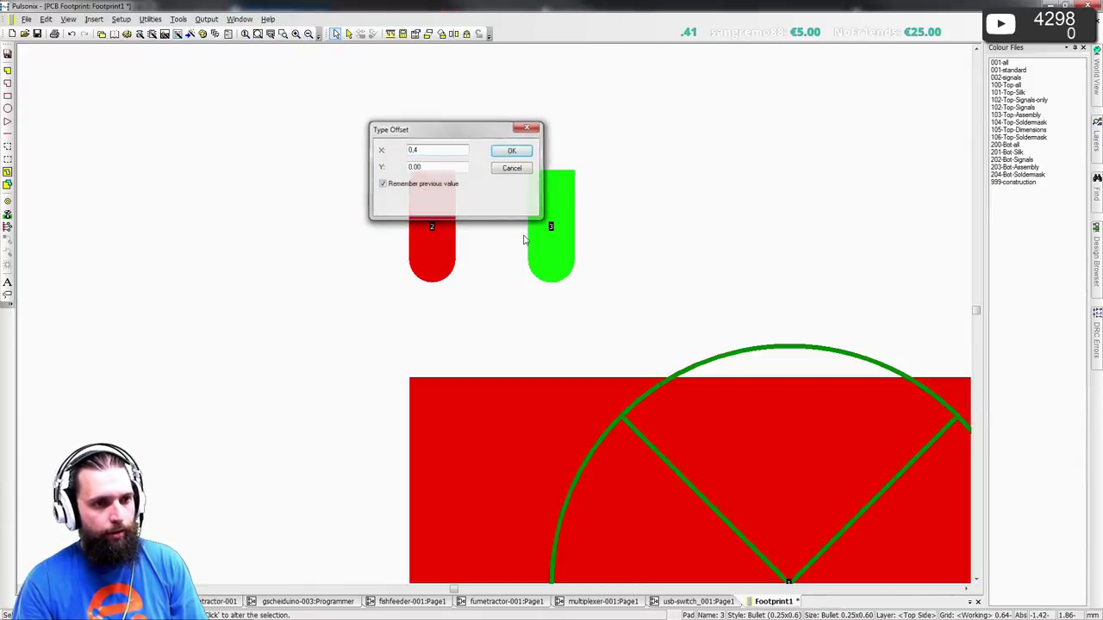
key("Return")
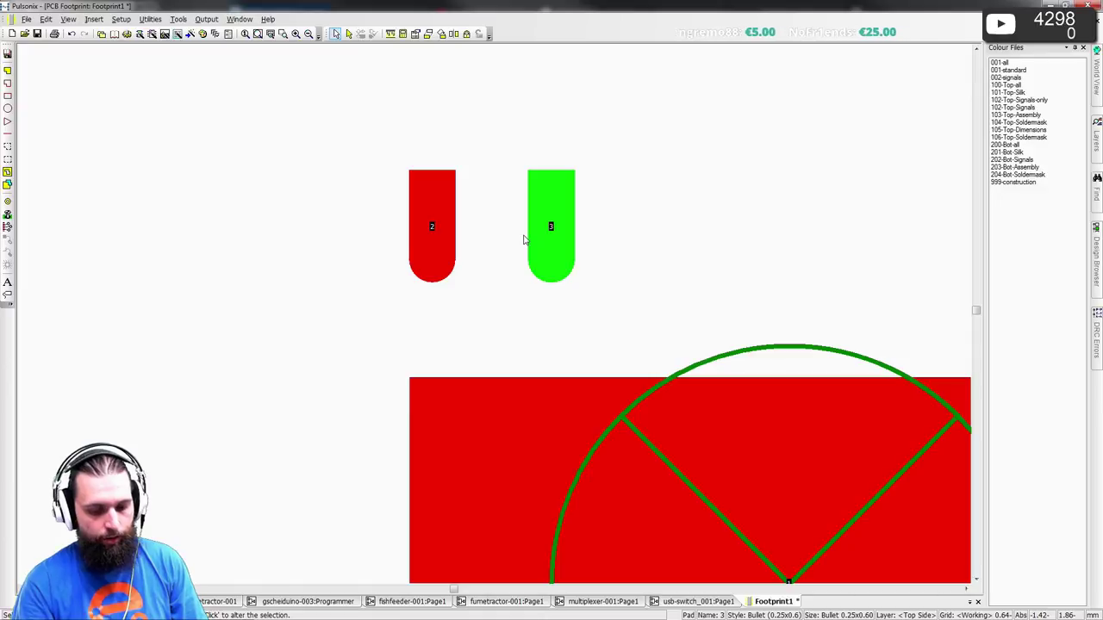
key("Delete")
scroll(523, 239, "down", 5)
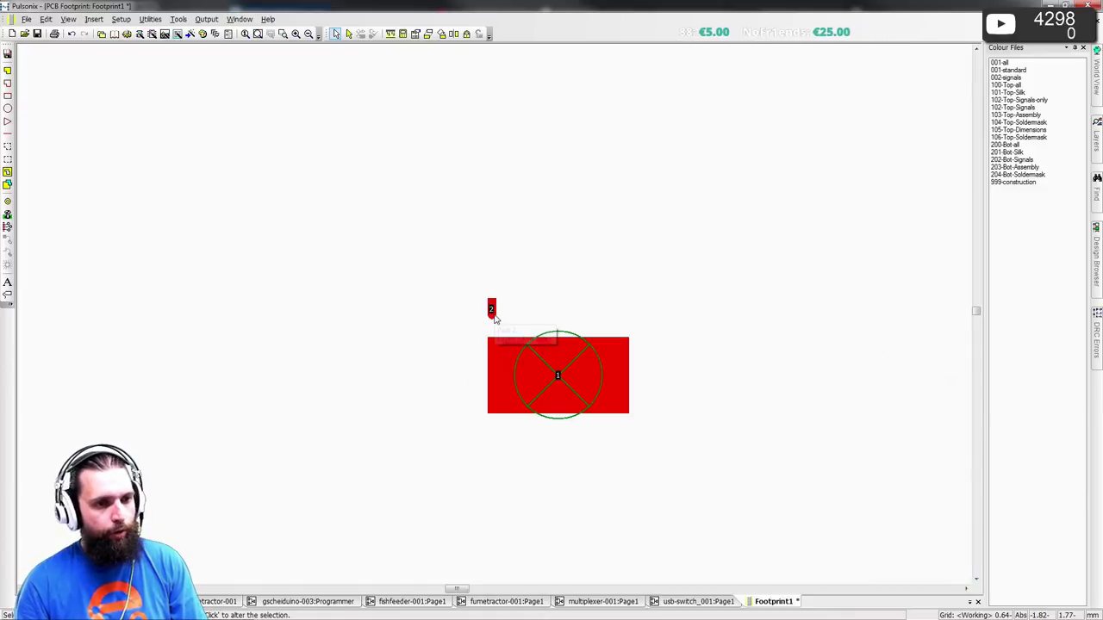
scroll(591, 401, "up", 2)
scroll(494, 317, "down", 1)
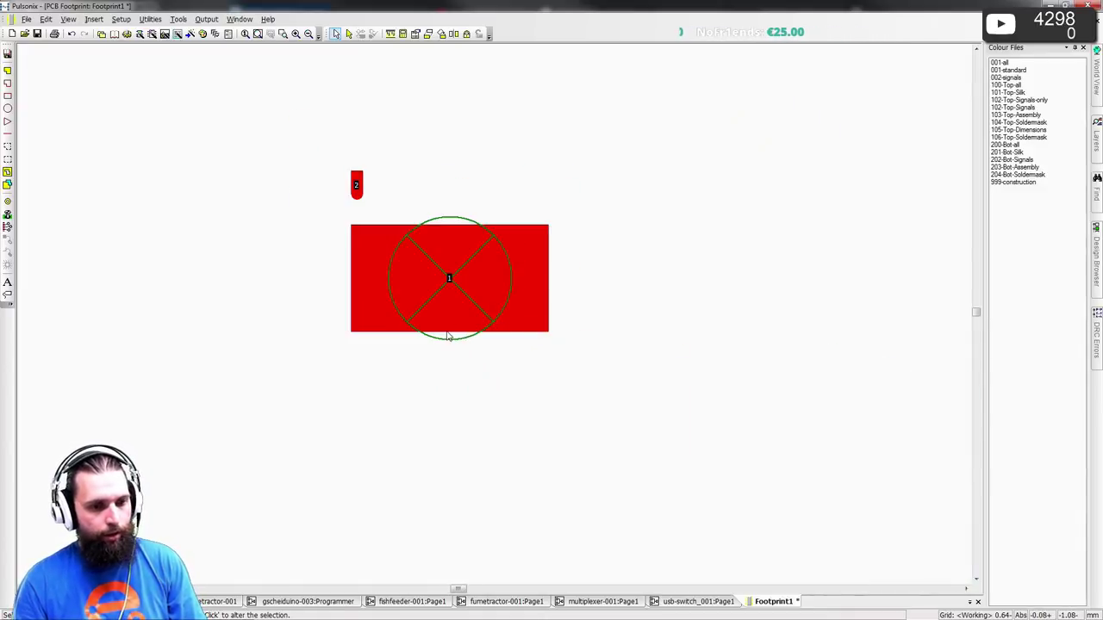
key("alt+Tab")
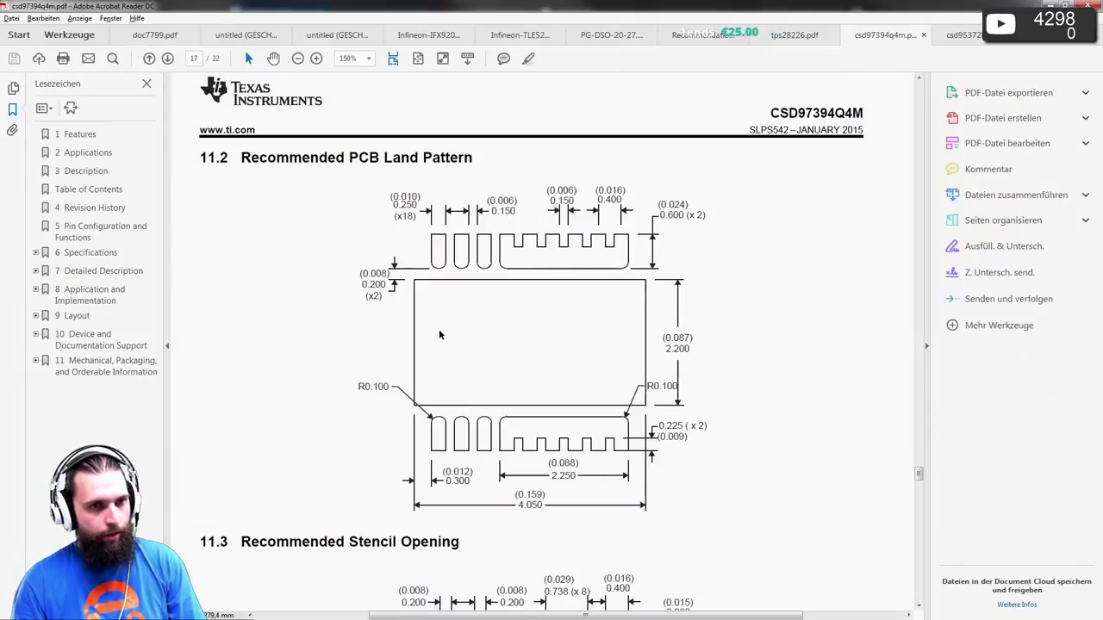
- Scroll through the datasheet pages and select package drawing code DPC in the package option table
scroll(440, 334, "down", 5)
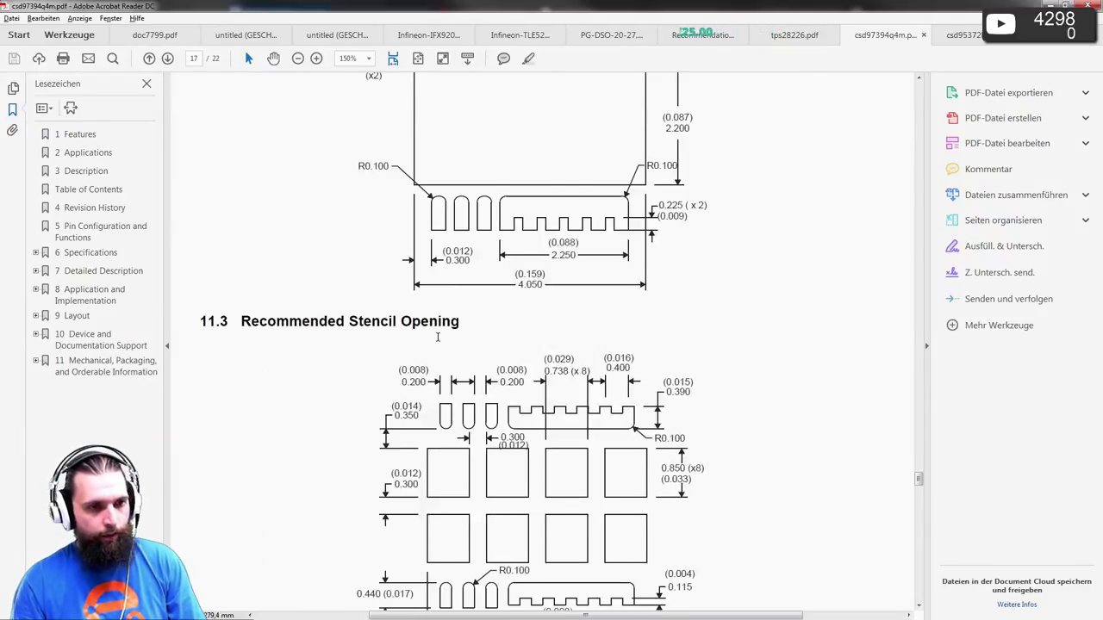
scroll(437, 337, "up", 15)
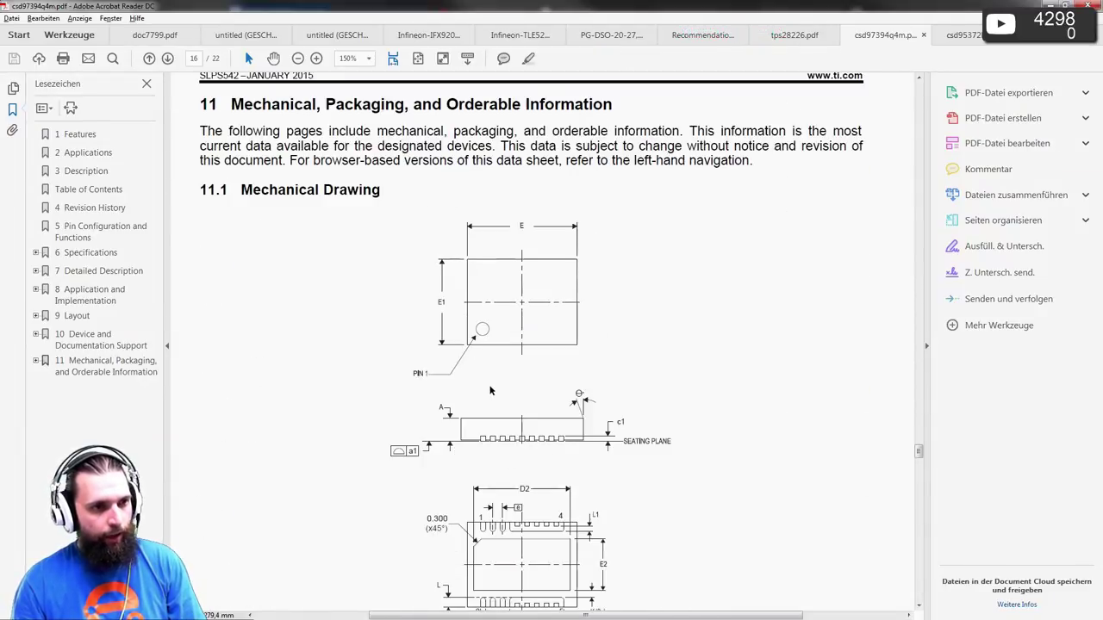
scroll(489, 390, "up", 5)
scroll(484, 389, "down", 11)
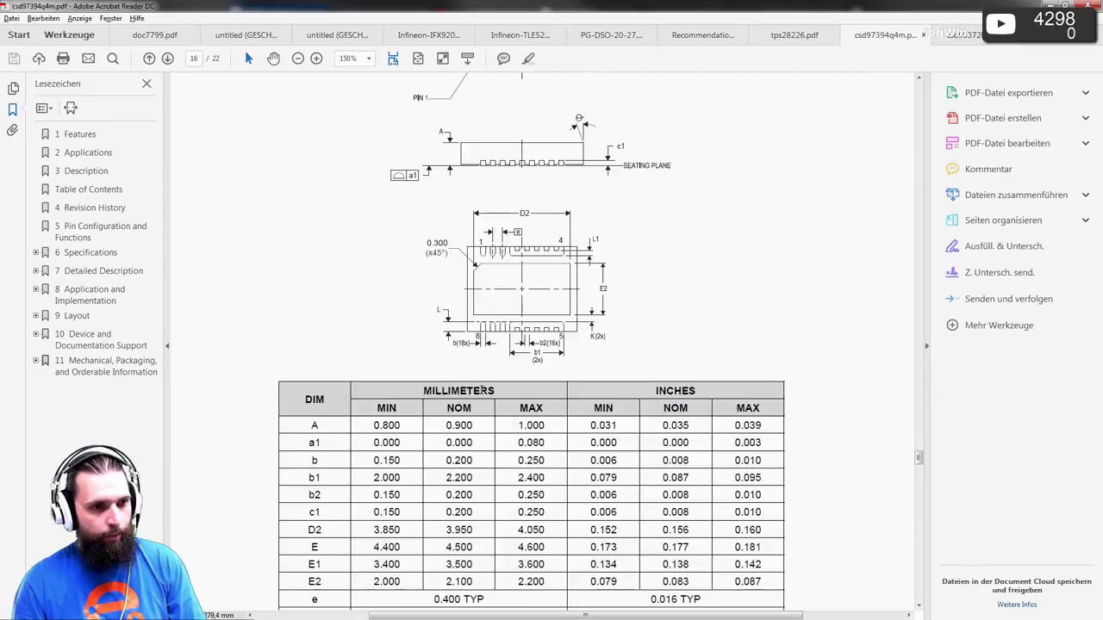
scroll(479, 390, "down", 9)
scroll(480, 390, "down", 20)
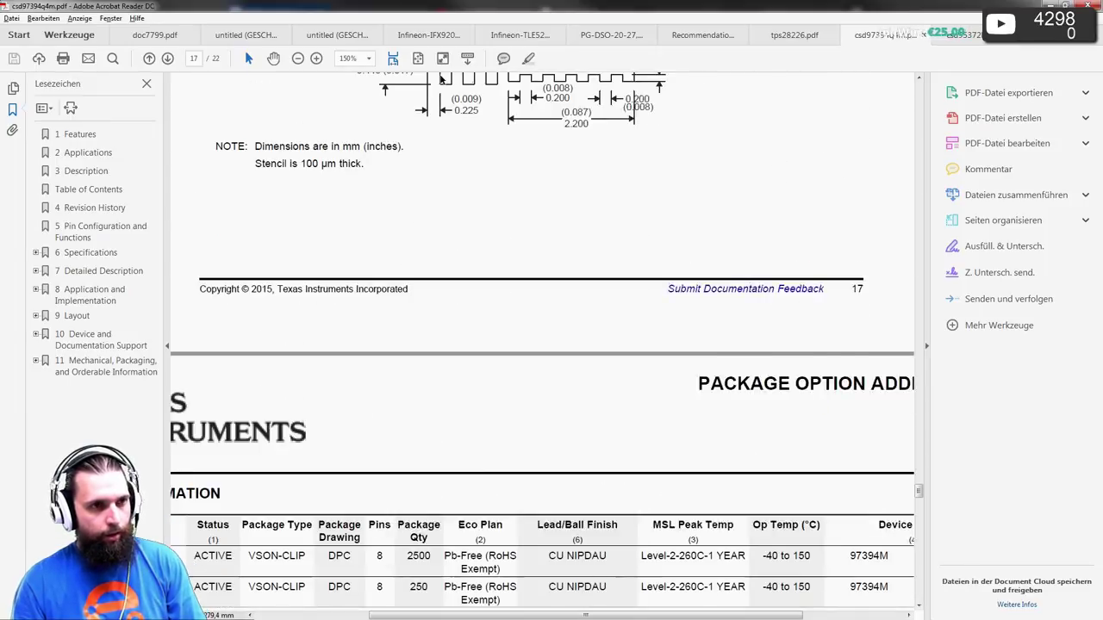
scroll(423, 259, "down", 4)
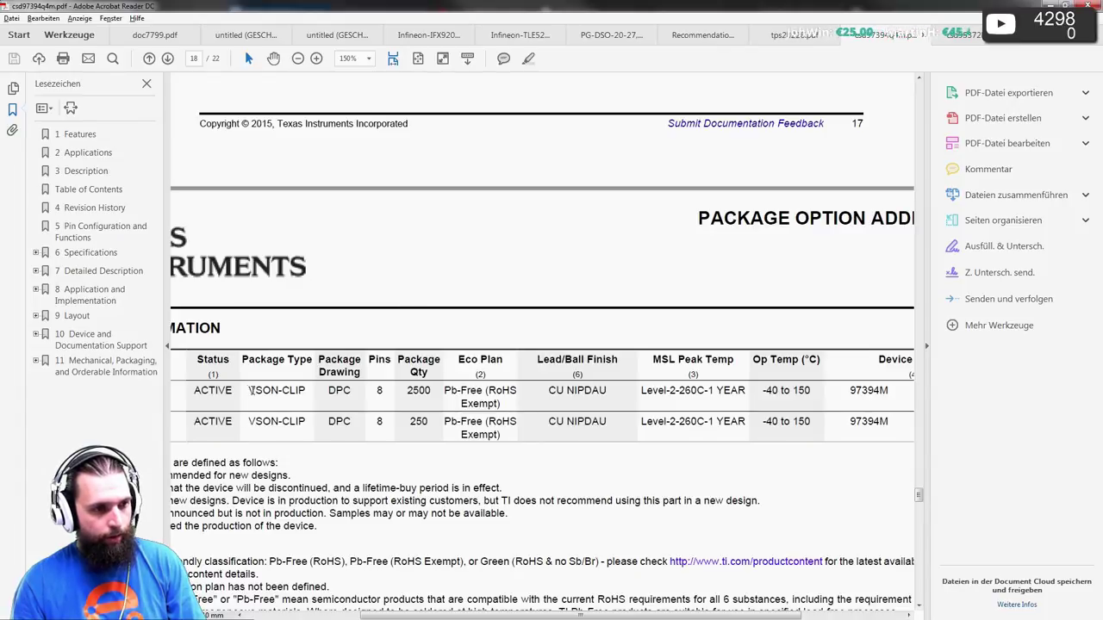
double_click(342, 391)
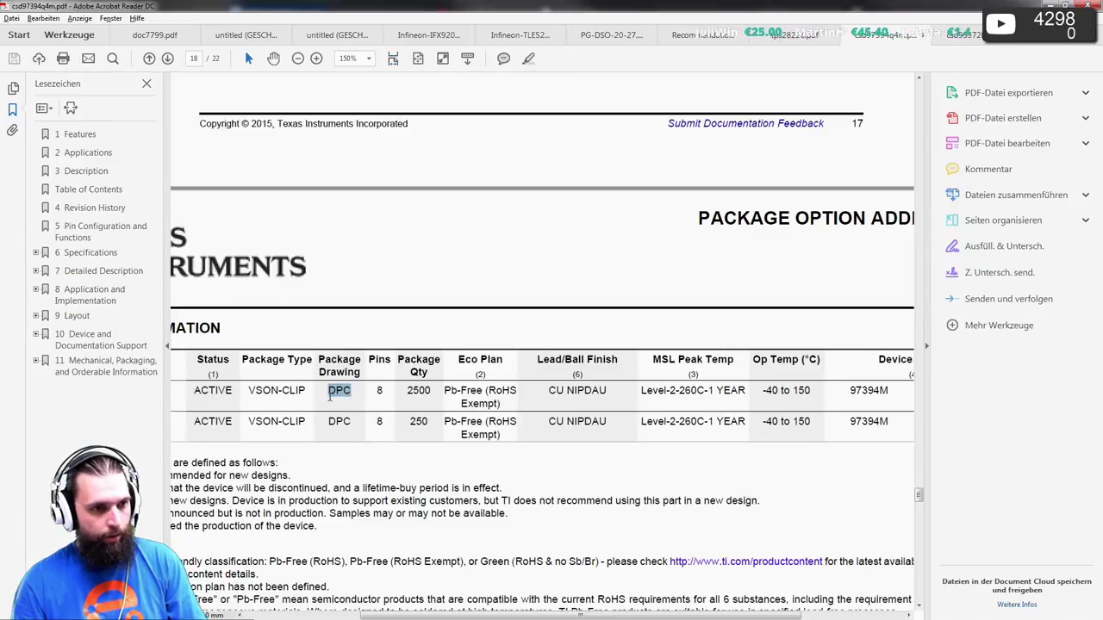
key("alt+Tab")
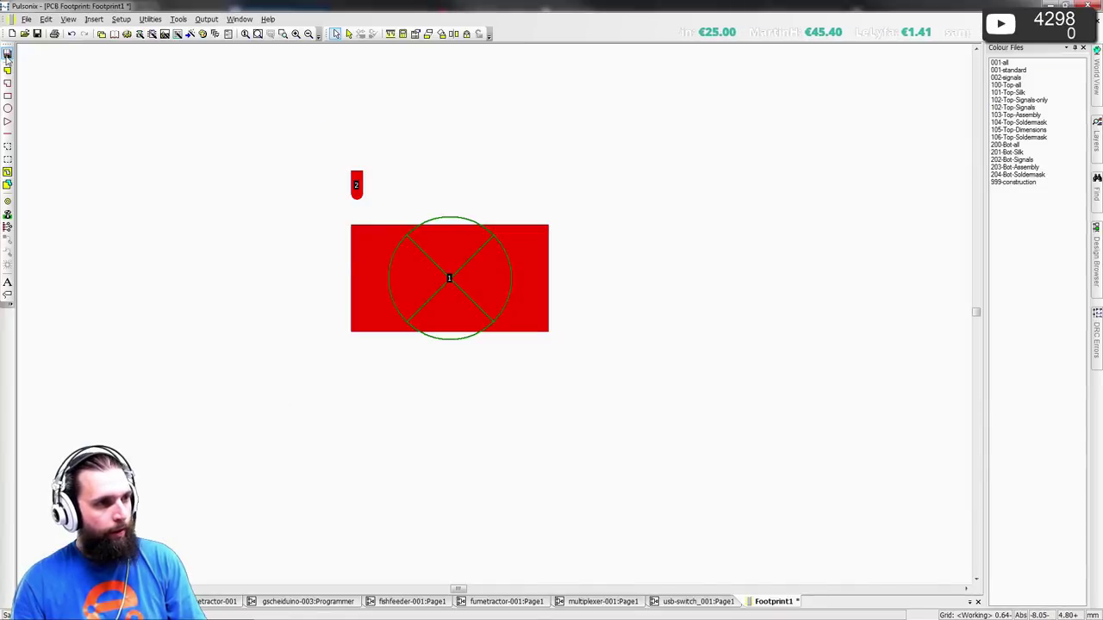
- Save the footprint to the library as TI-DPC, confirming both prompts, and close it
key("ctrl+s")
key("Tab")
type("TI")
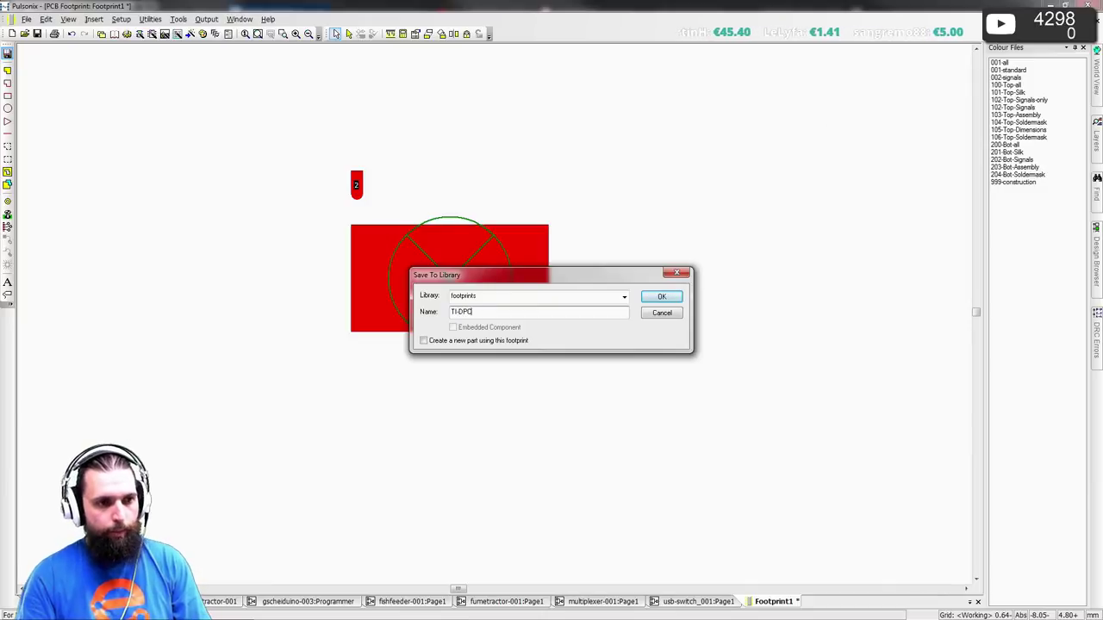
key("Return")
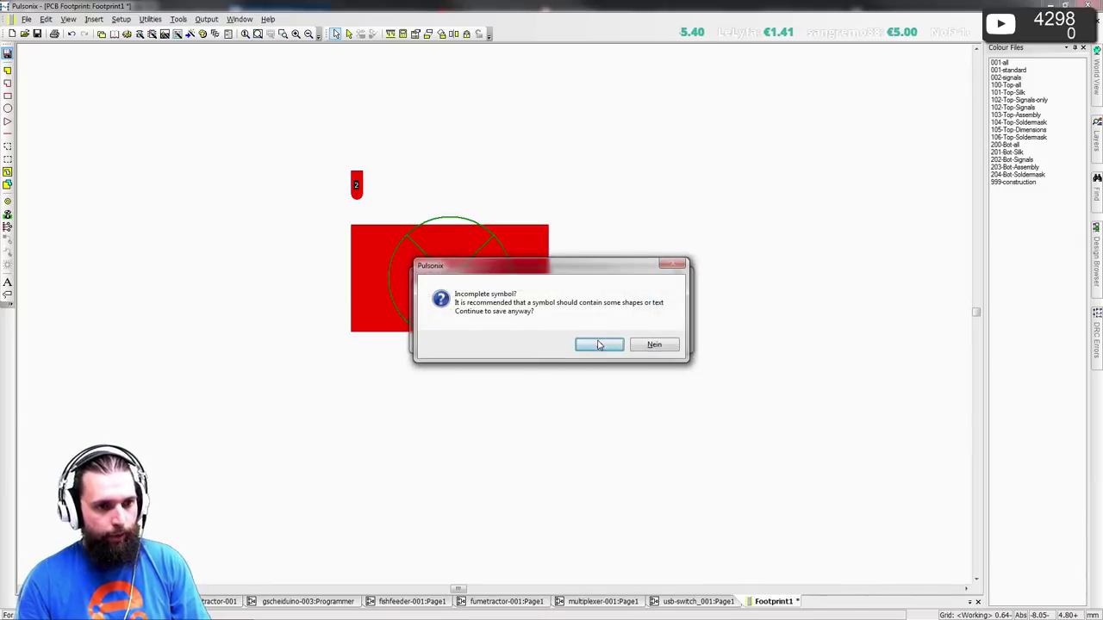
left_click(600, 344)
left_click(525, 210)
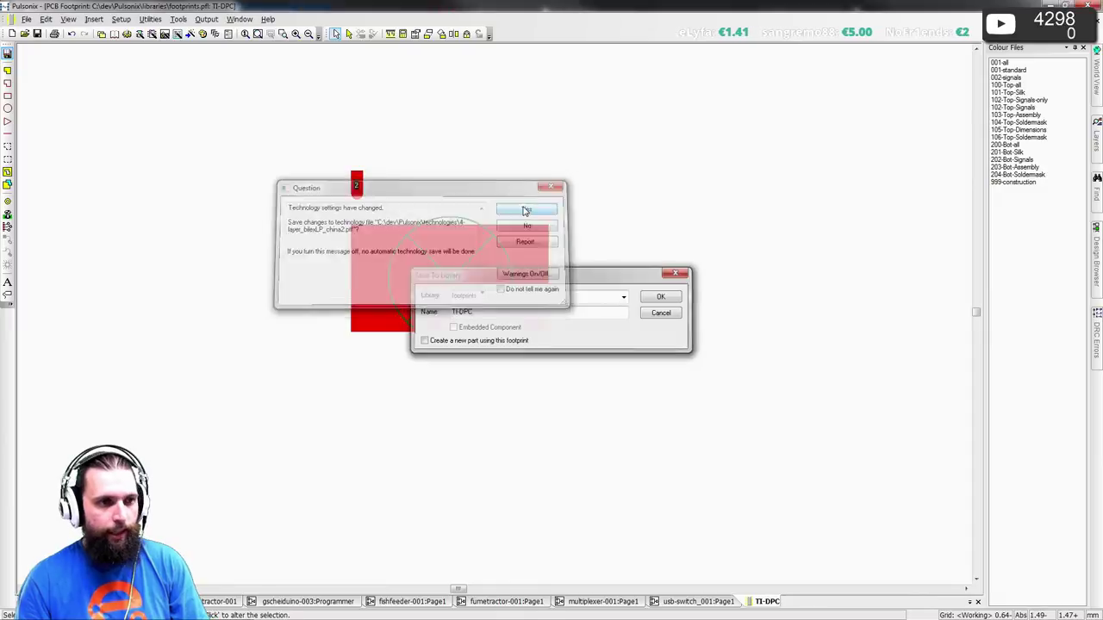
left_click(1095, 7)
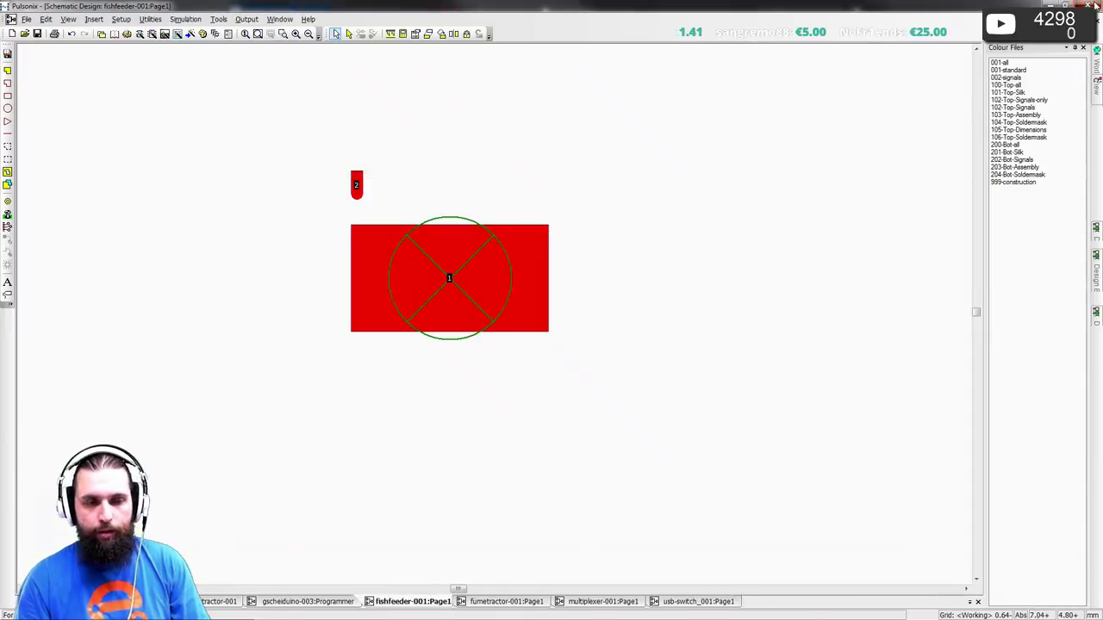
left_click(1095, 6)
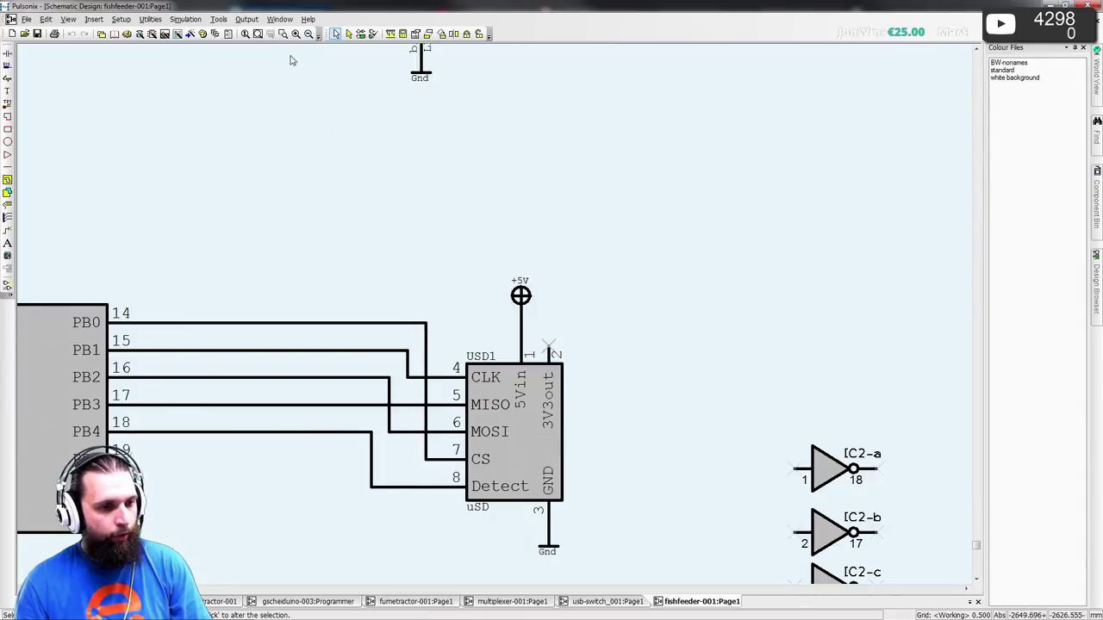
- Filter the PCB Footprints library to 2-pin footprints and reopen TI-DPC for editing
left_click(119, 34)
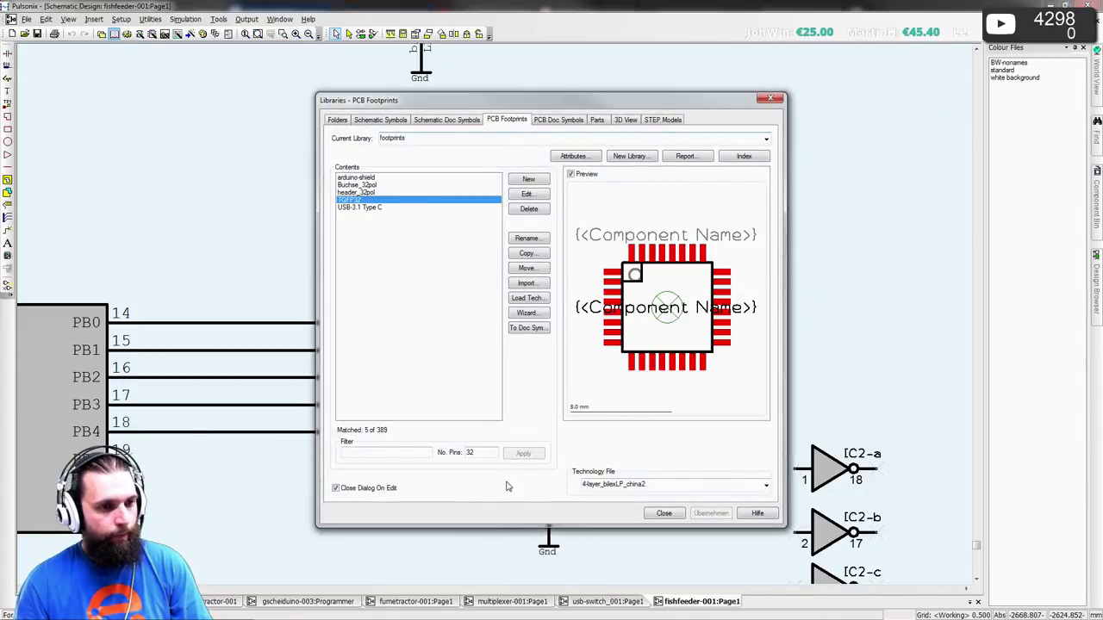
type("2")
left_click(522, 453)
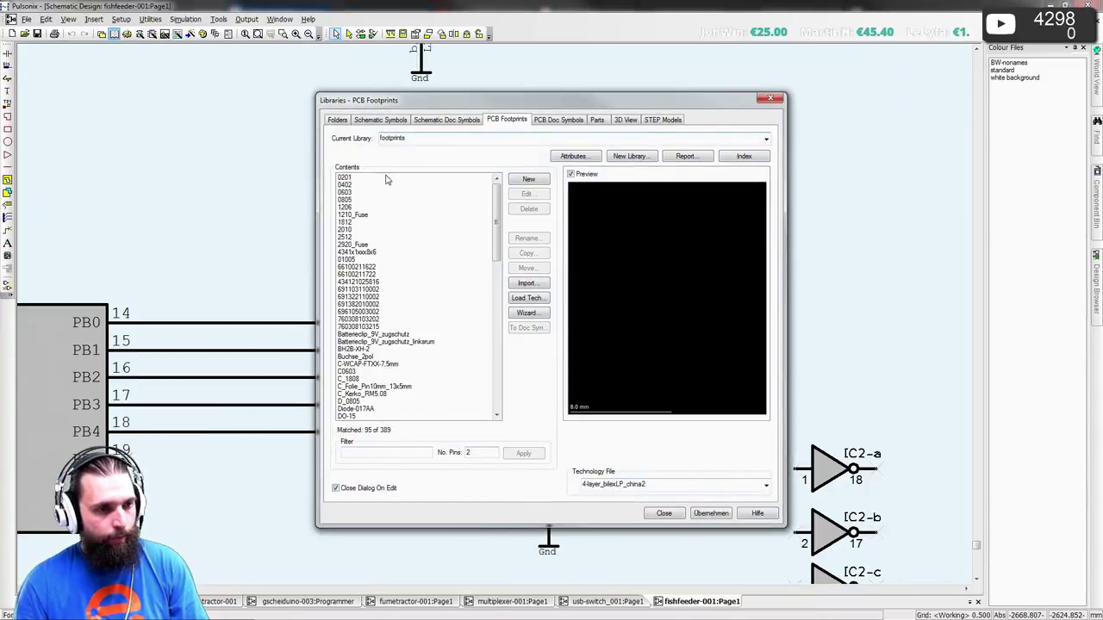
scroll(482, 361, "down", 20)
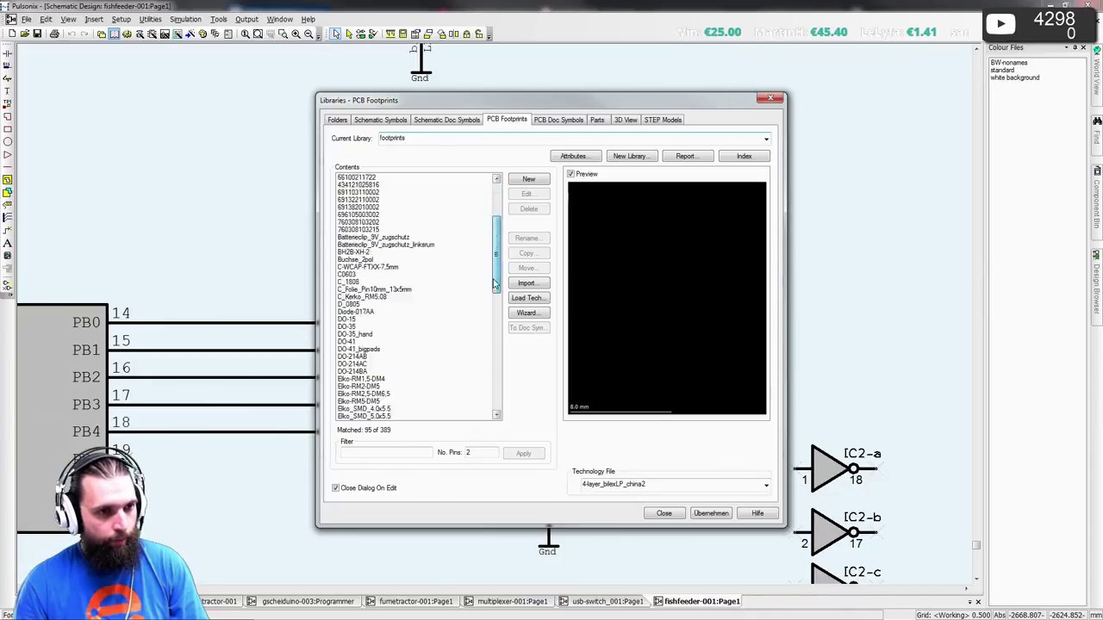
double_click(411, 401)
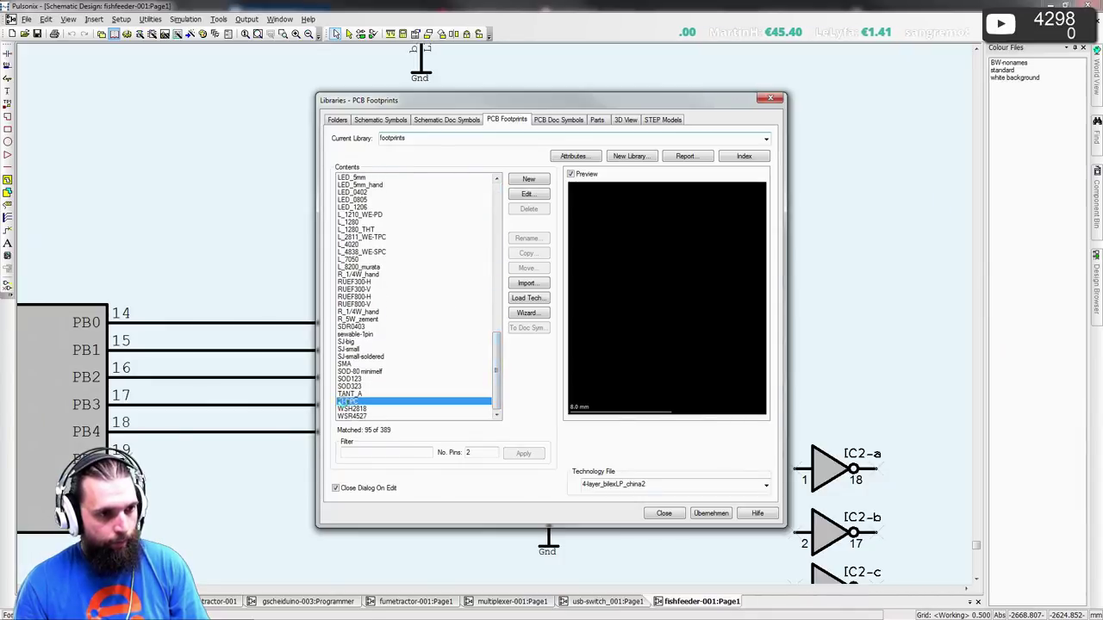
- Place a copy of pad 2 at a 0.40 offset, then delete it
left_click(231, 125)
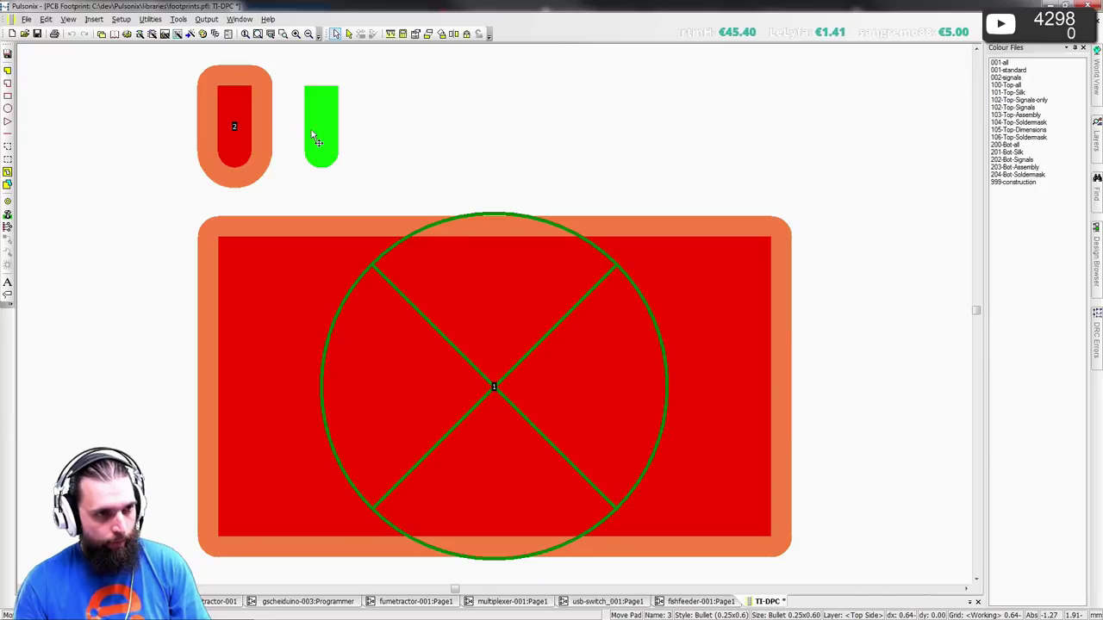
key("o")
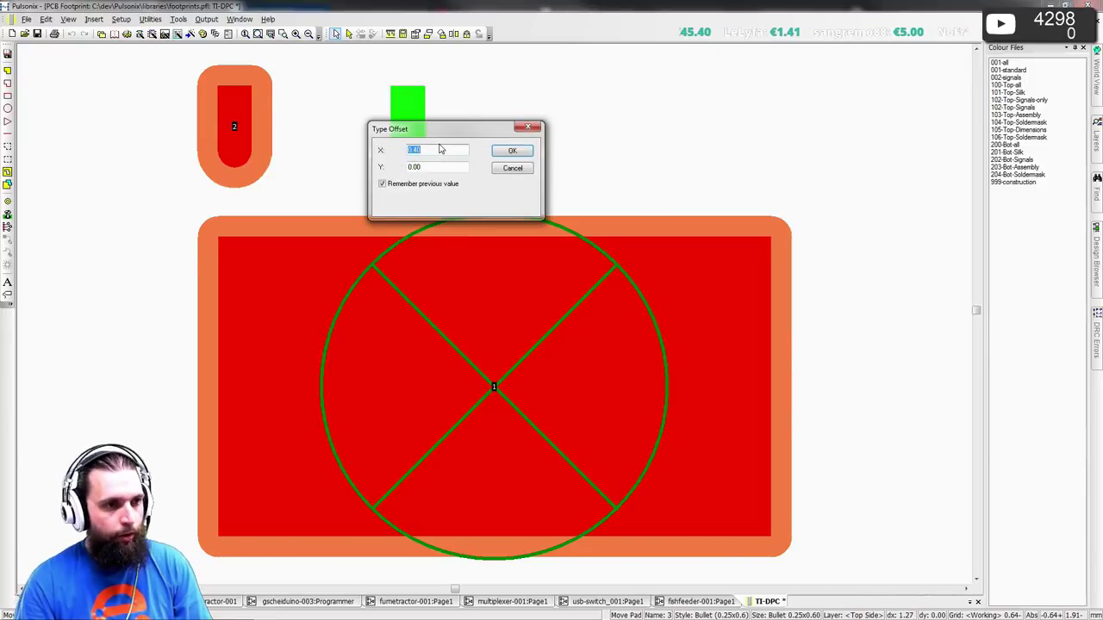
key("Return")
scroll(493, 357, "down", 3)
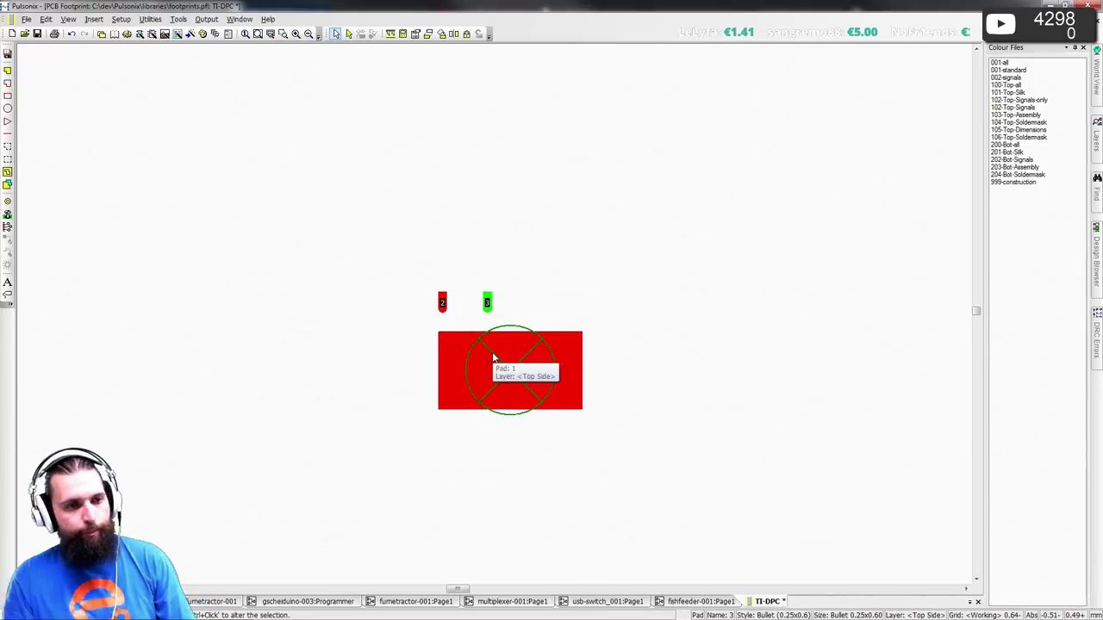
scroll(493, 358, "up", 3)
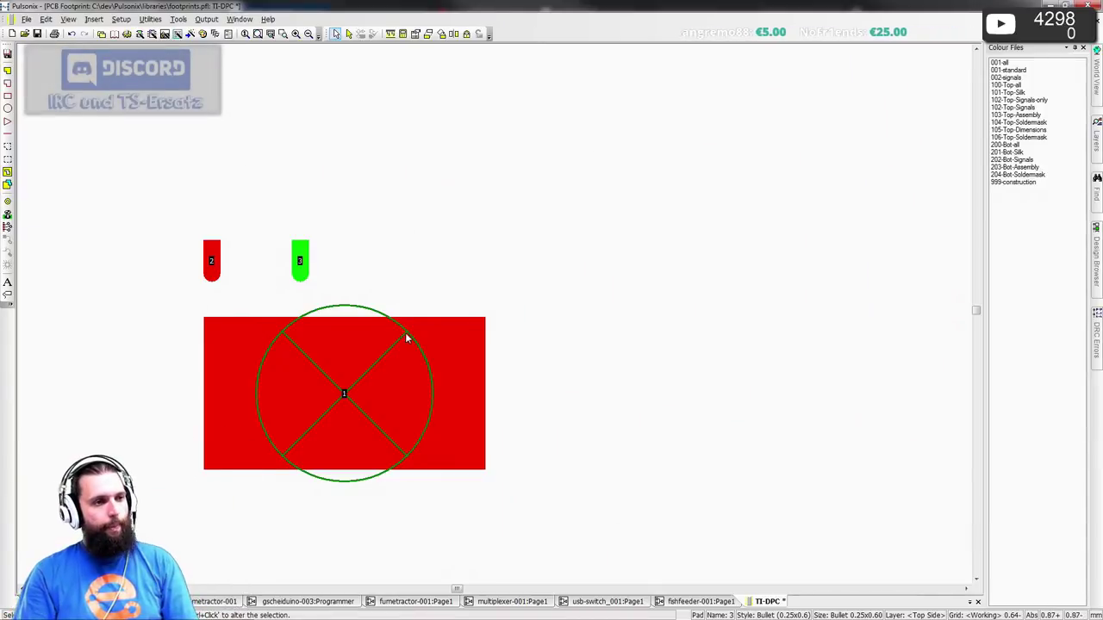
key("Delete")
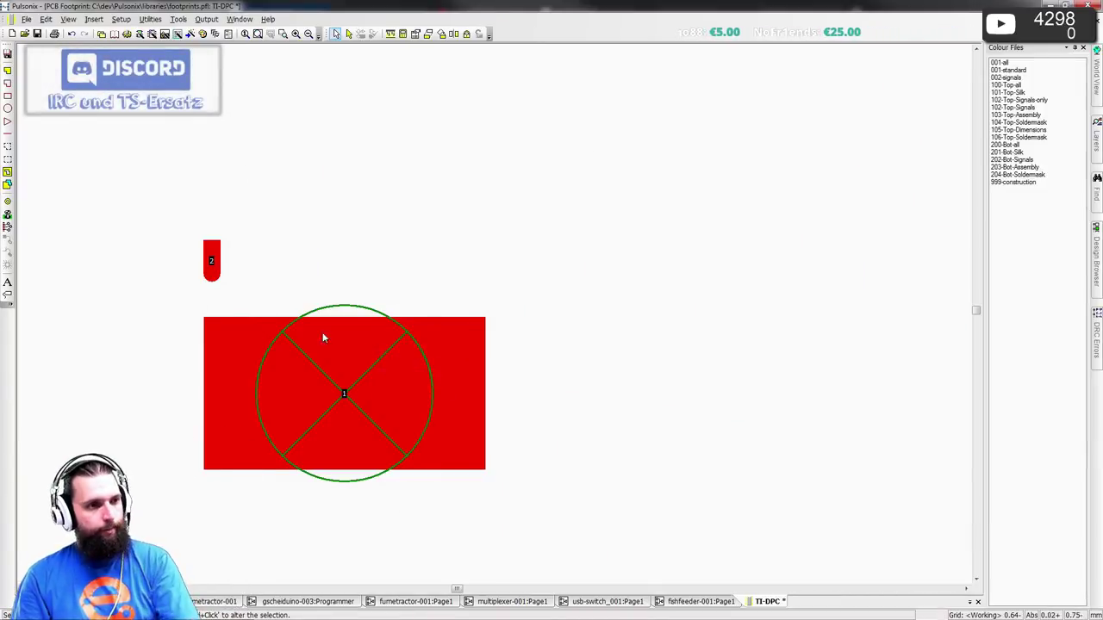
- Replicate pad 2 into a row of three pads at 0.4 X step, accepting the clearance warning
left_click(207, 260)
left_click(45, 19)
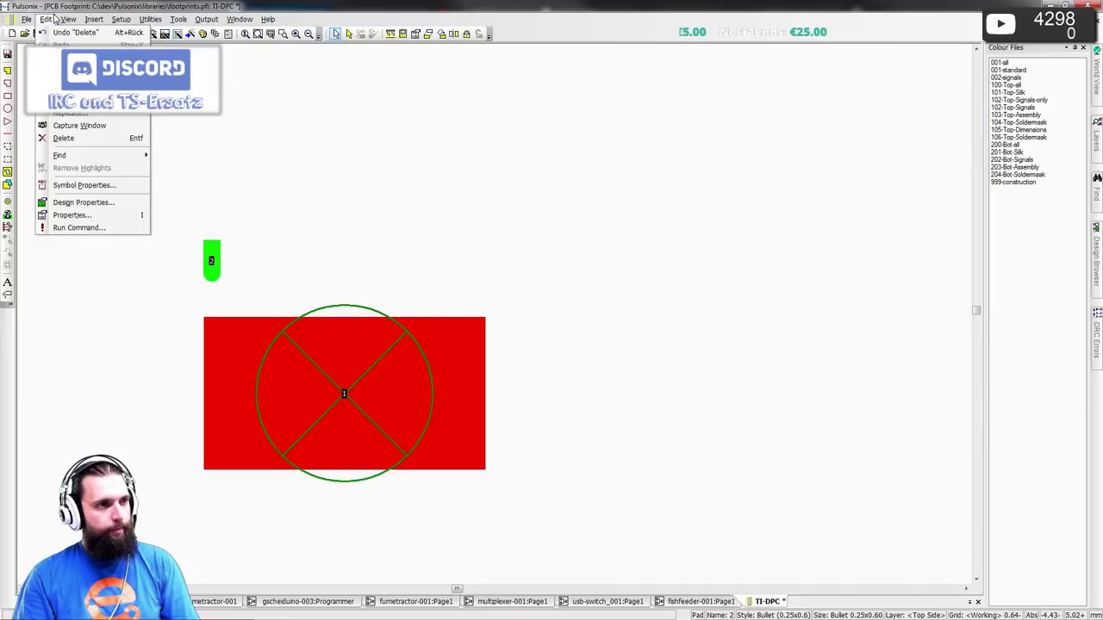
left_click(63, 117)
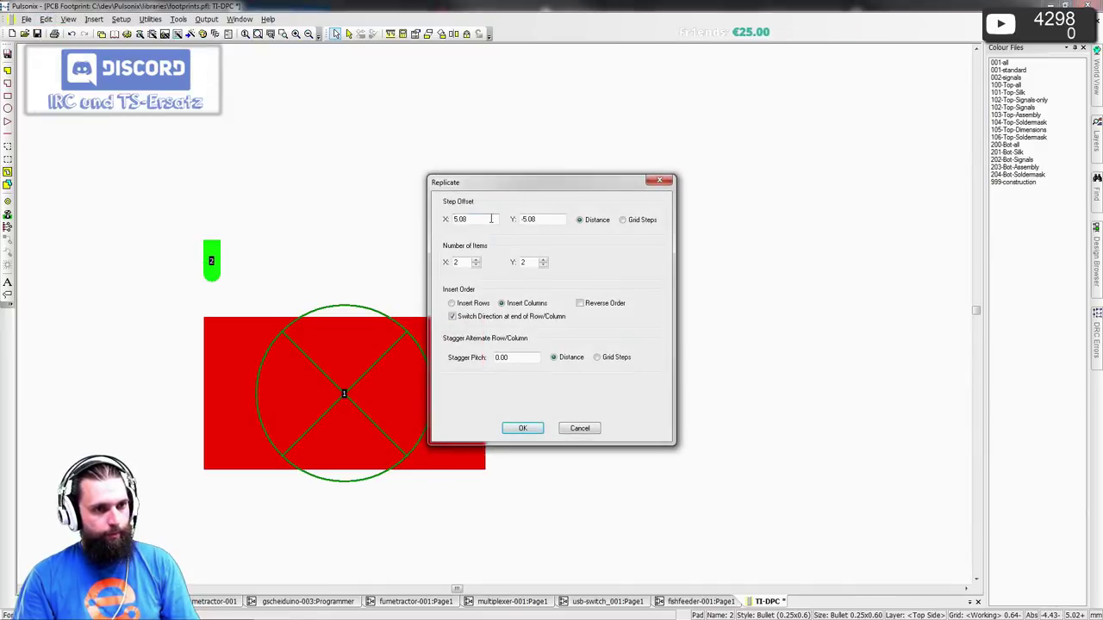
left_click_drag(491, 218, 358, 213)
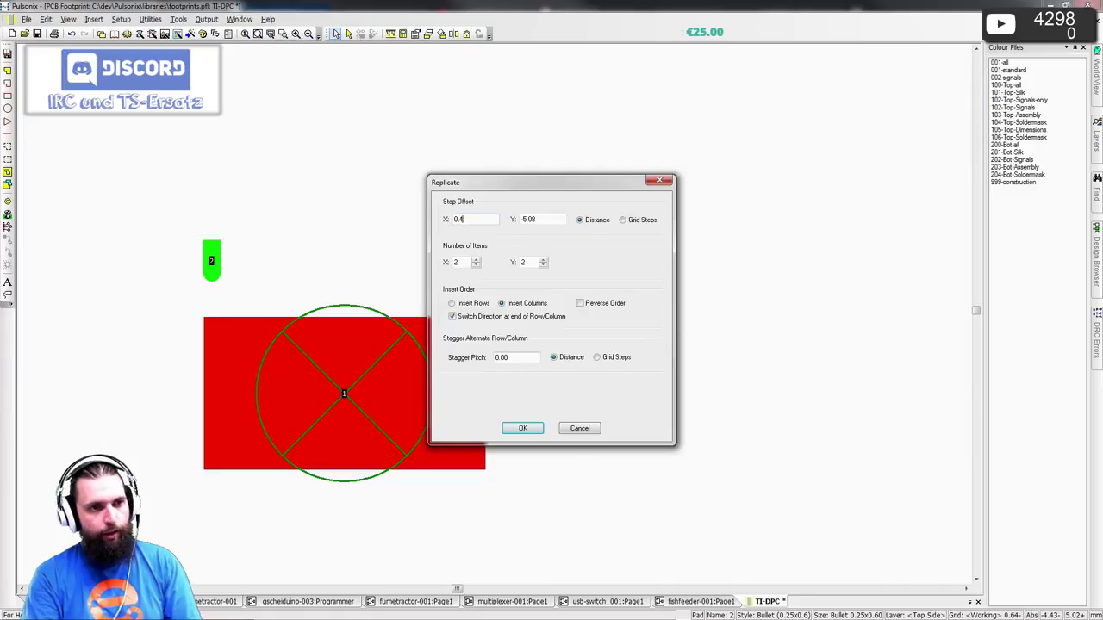
key("Tab")
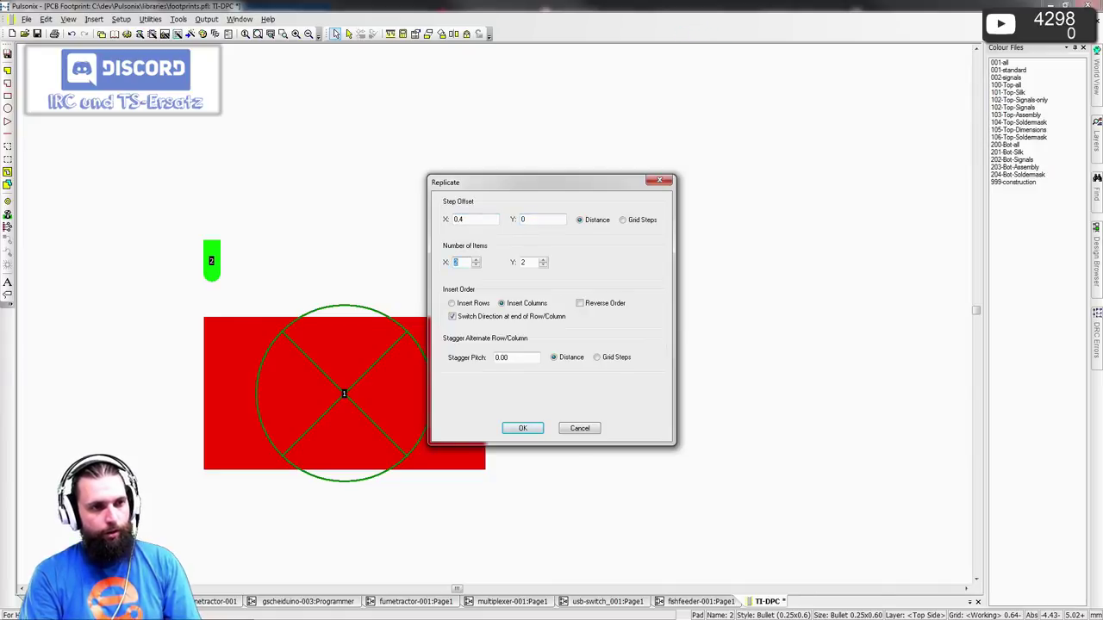
key("alt+Tab")
scroll(355, 207, "up", 5)
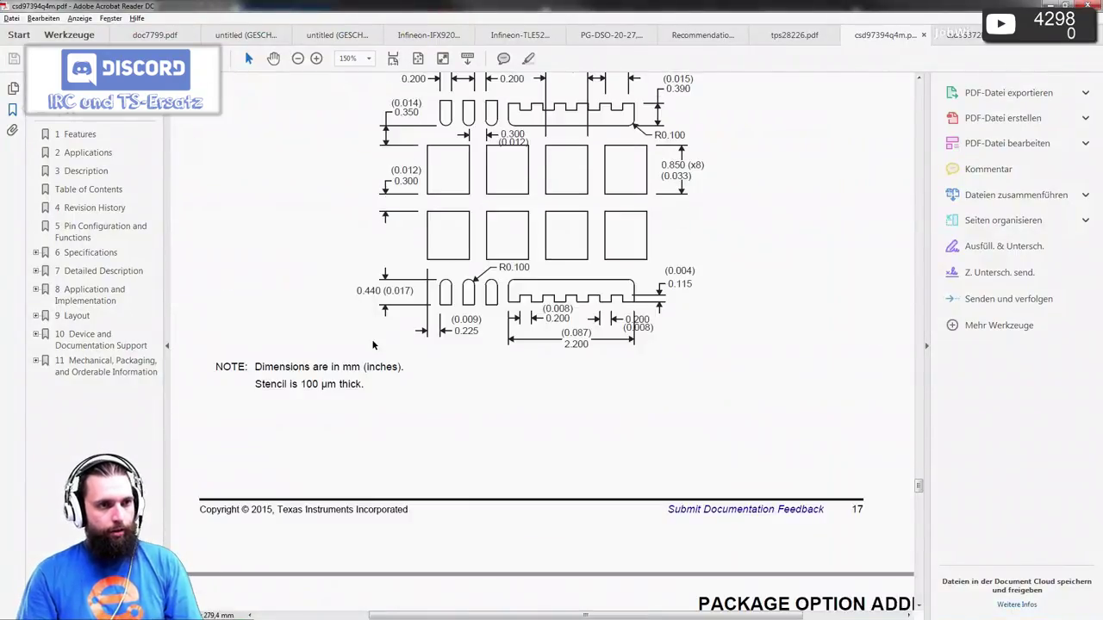
scroll(373, 345, "up", 8)
key("alt+Tab")
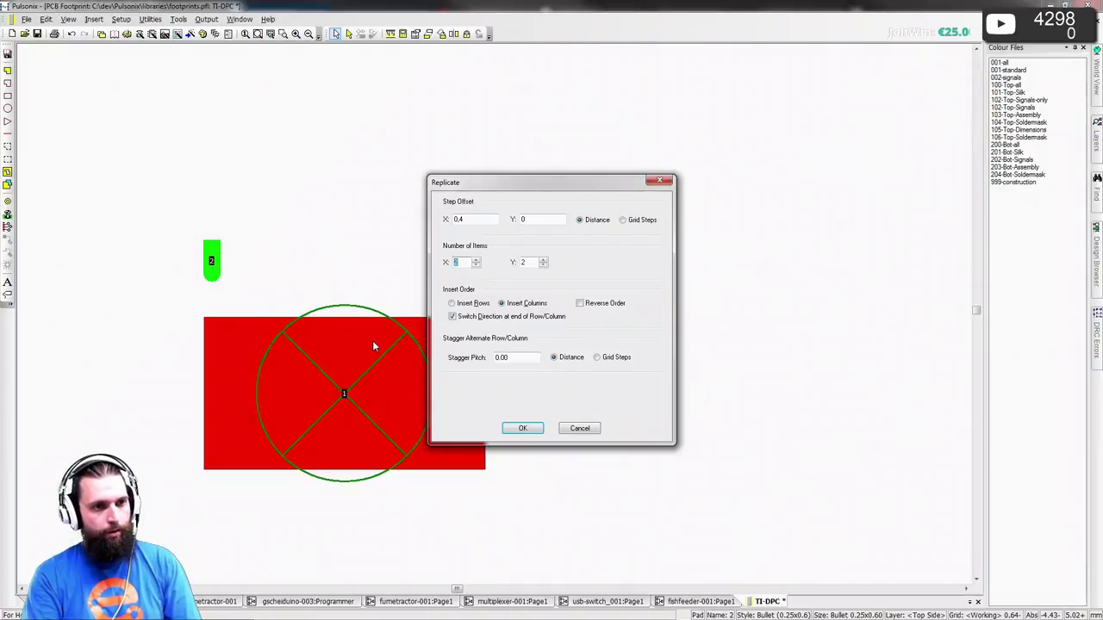
type("1")
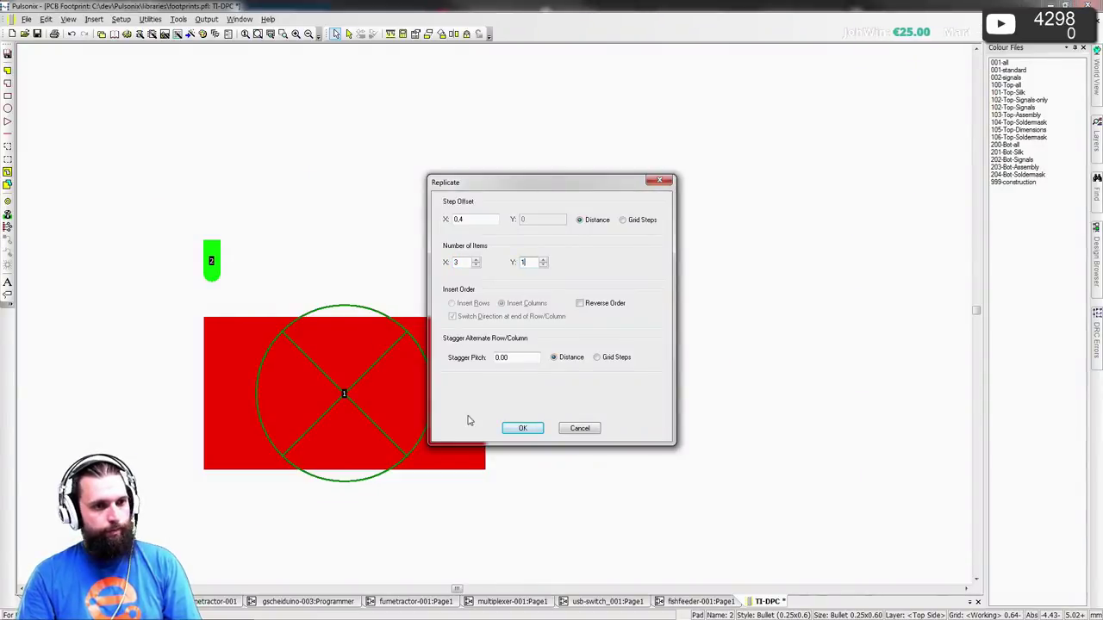
left_click(517, 429)
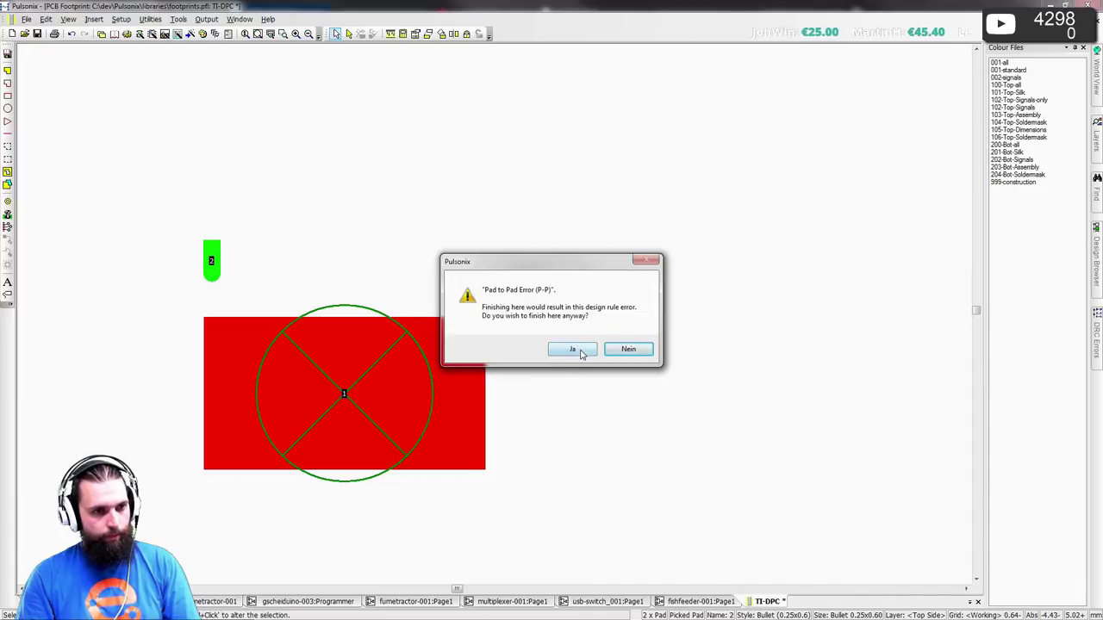
left_click(572, 349)
- Frame-select the new pads 3 and 4 and delete them
scroll(288, 381, "up", 1)
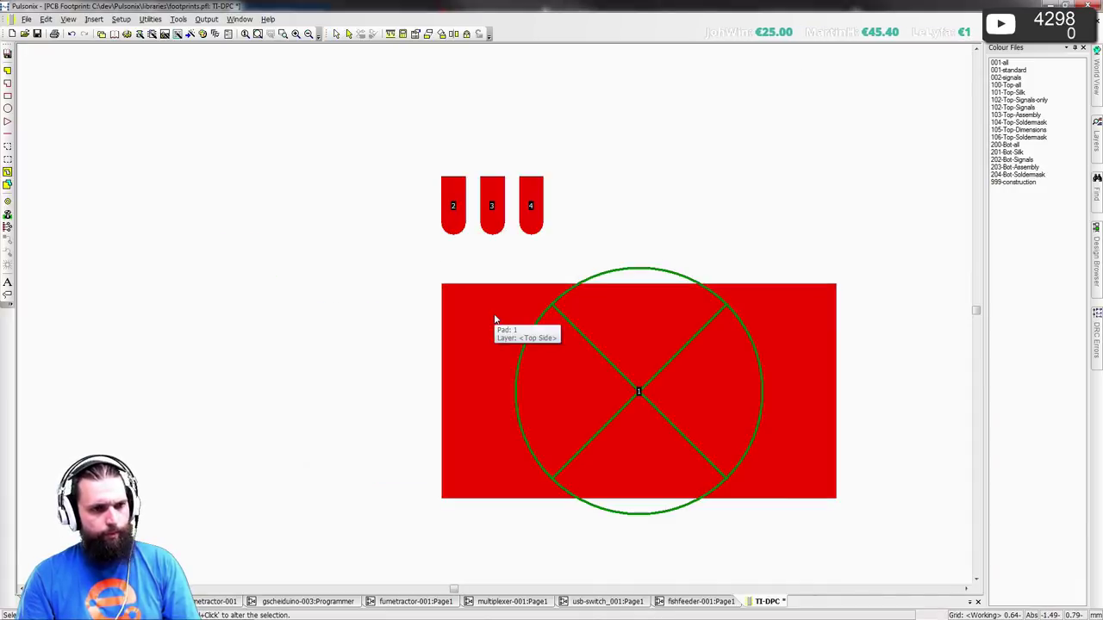
scroll(493, 319, "up", 1)
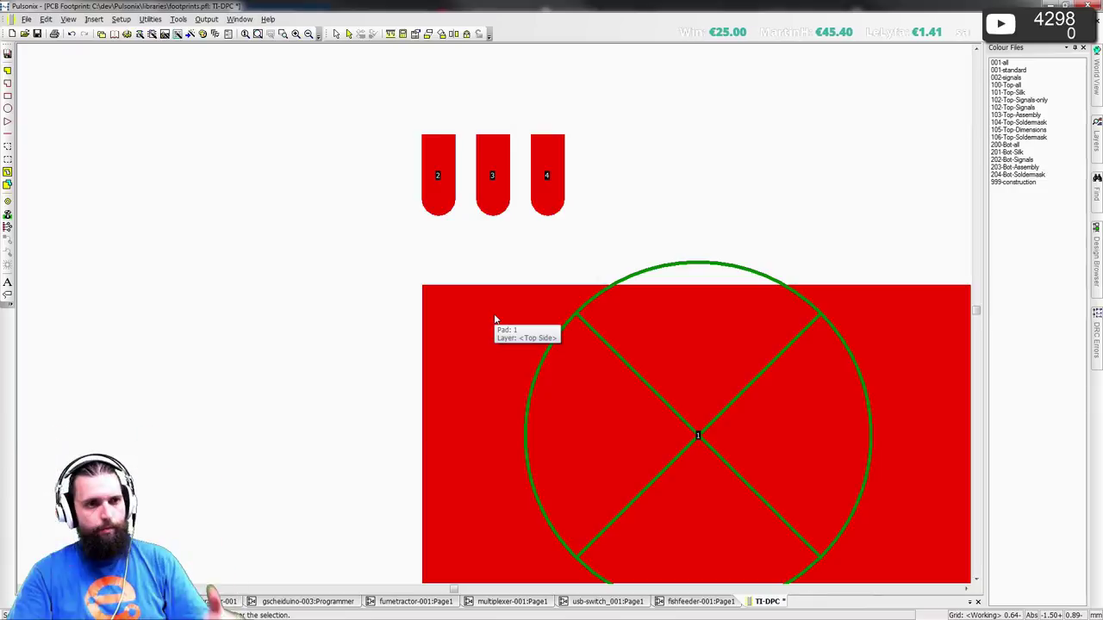
middle_click(578, 273)
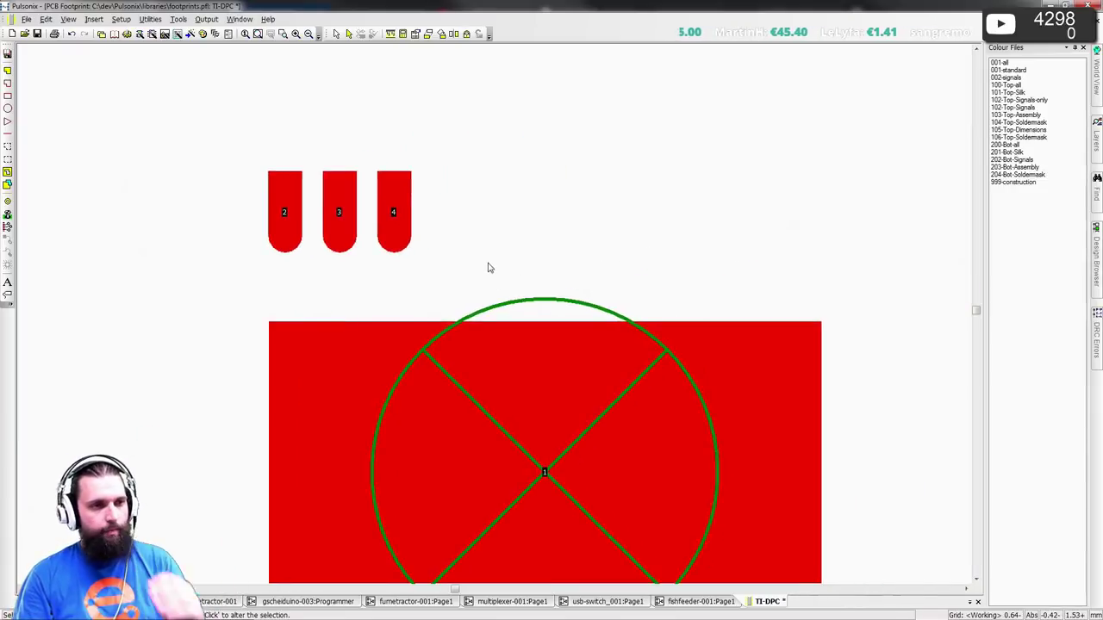
left_click_drag(330, 143, 482, 273)
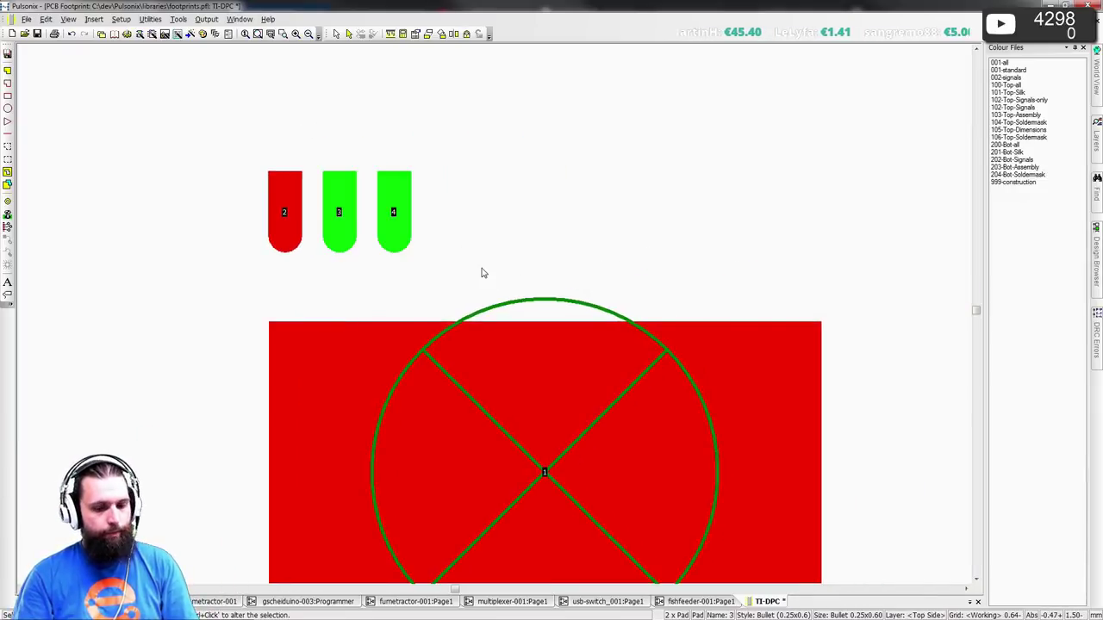
key("Delete")
key("alt+Tab")
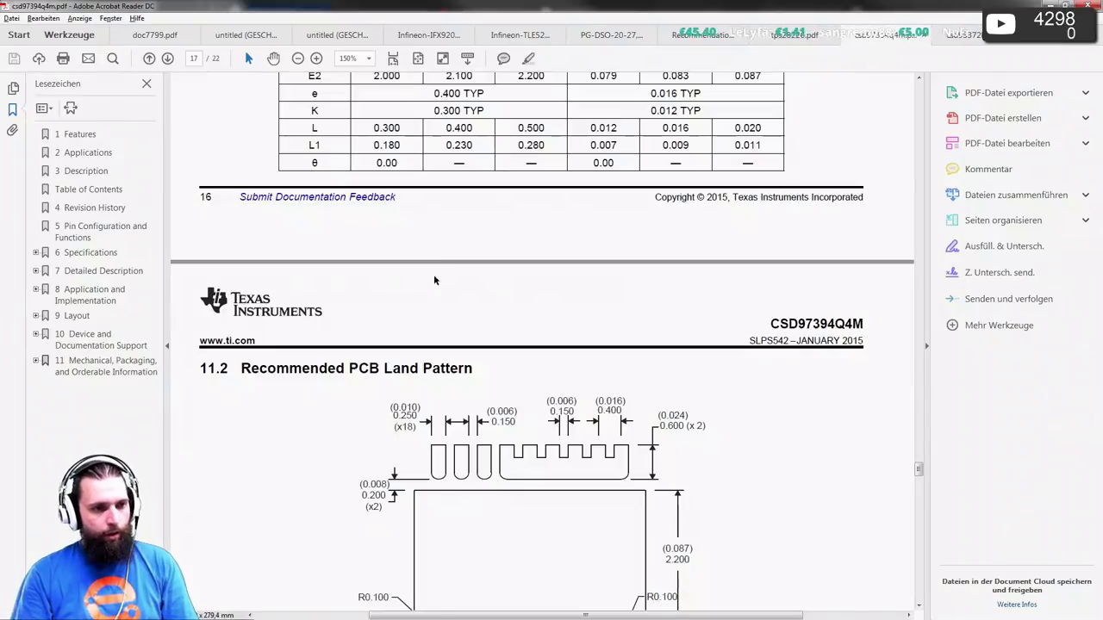
- Scroll the datasheet to the section 11.2 Recommended PCB Land Pattern drawing
scroll(433, 274, "down", 5)
scroll(483, 487, "up", 2)
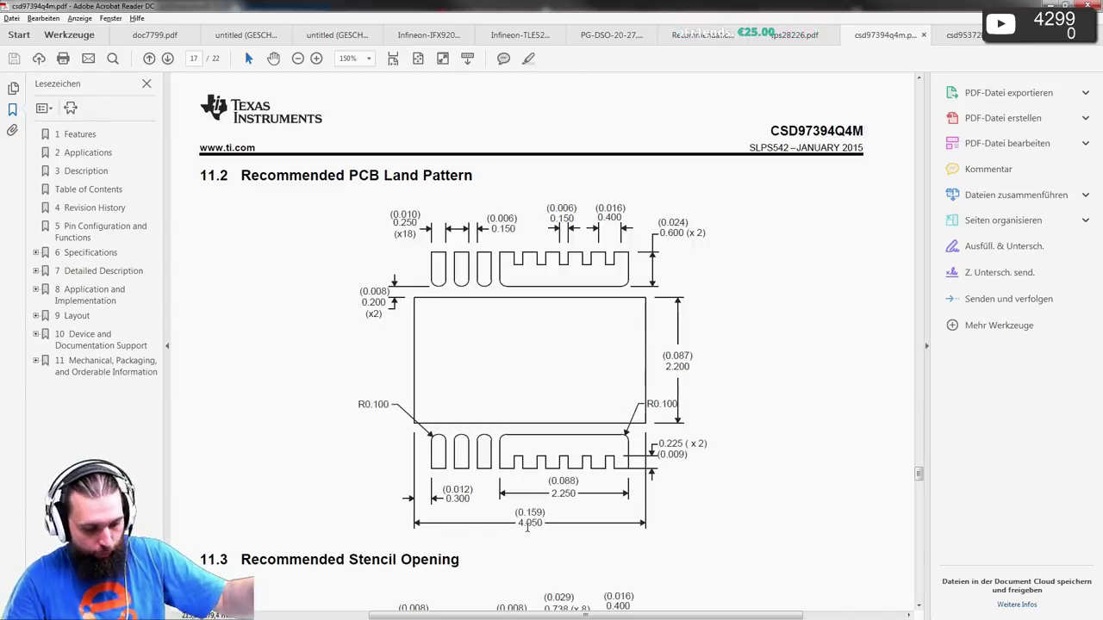
key("alt+Tab")
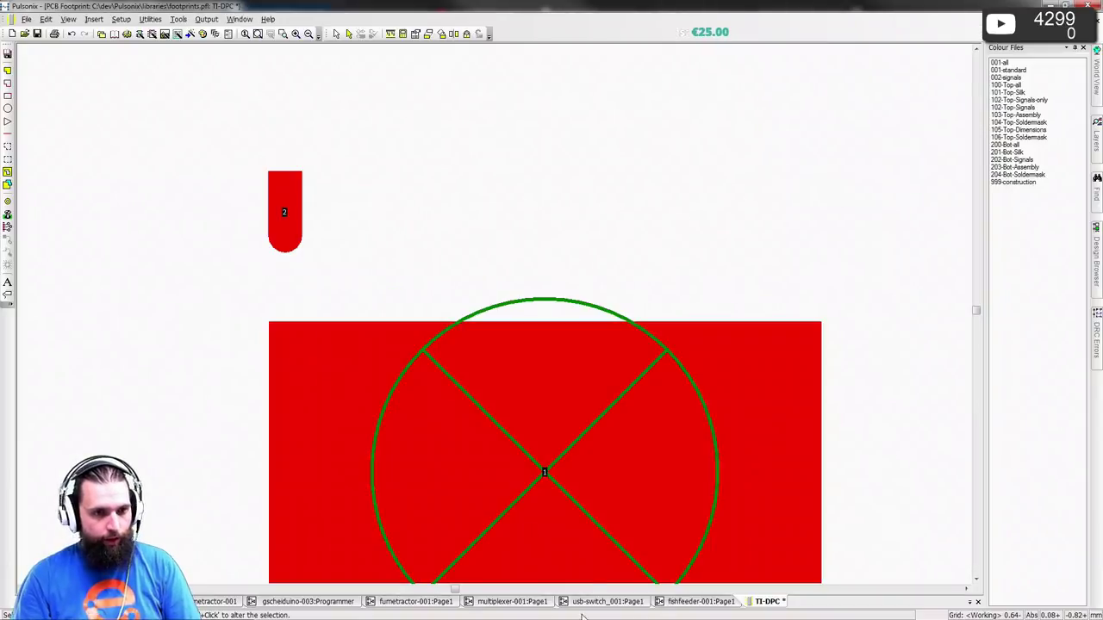
- Move pad 2 by entering coordinate 1.6 in the Type Coordinate entry
left_click(778, 477)
key("t")
key("Return")
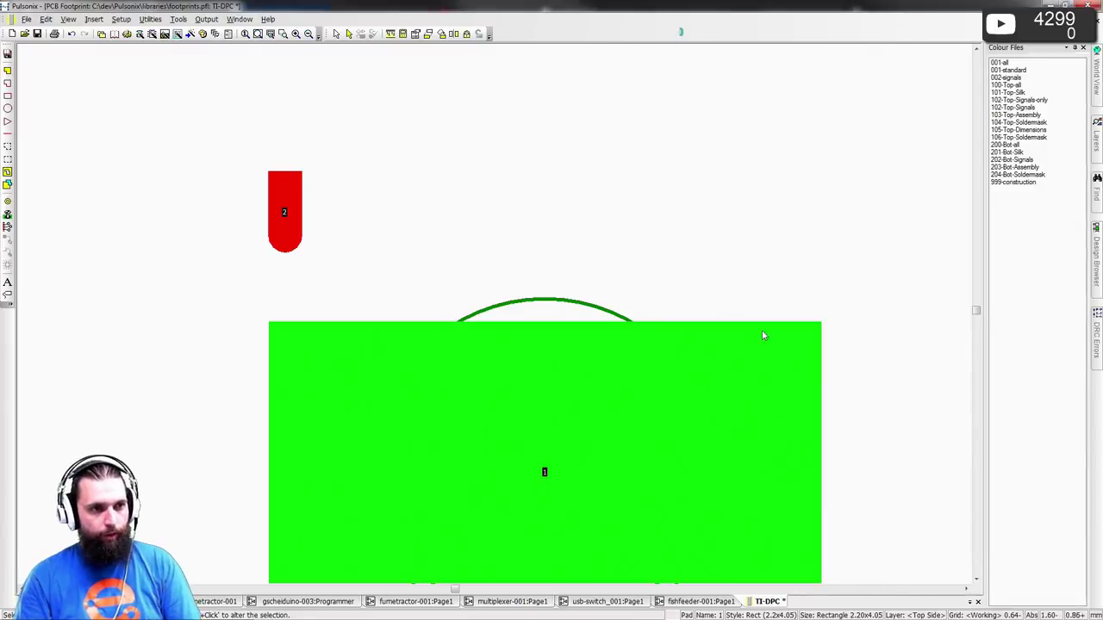
left_click(758, 231)
key("alt+Tab")
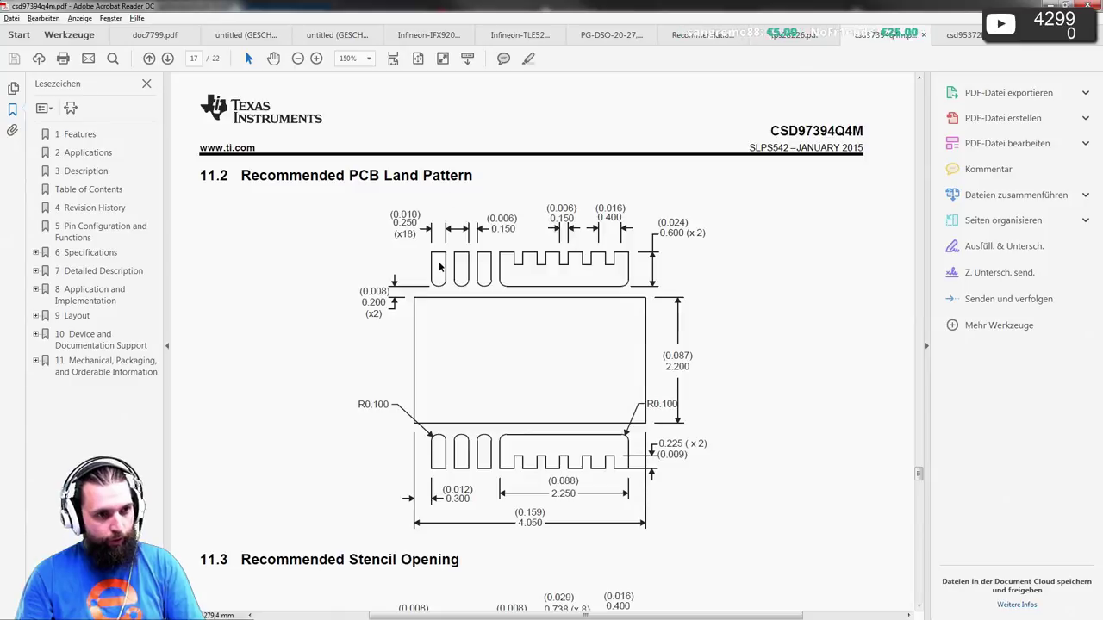
key("alt+Tab")
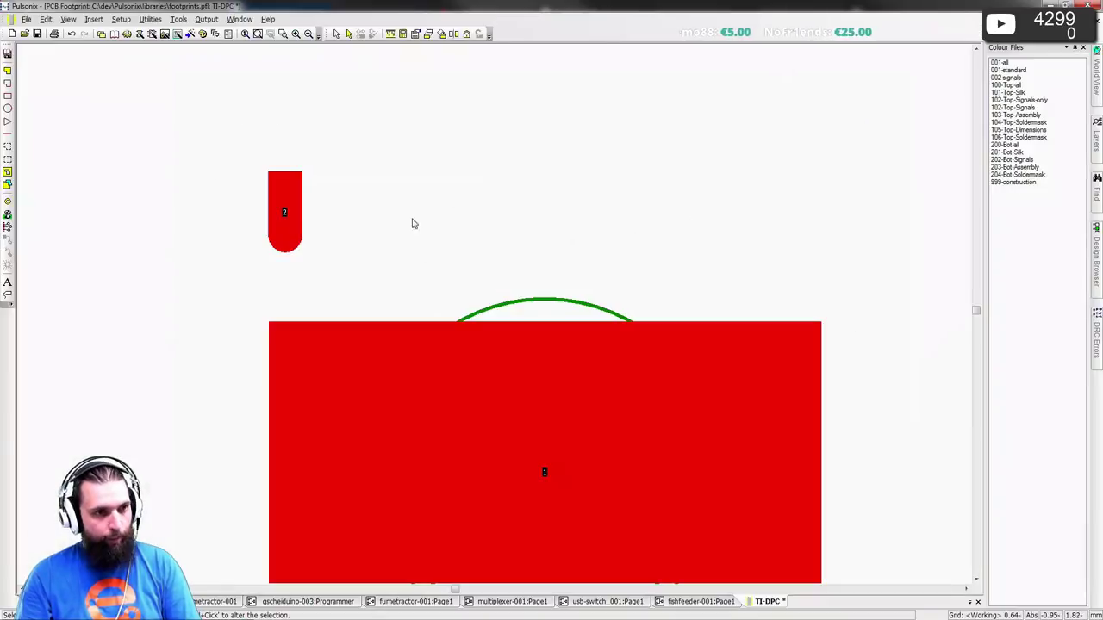
left_click(283, 216)
type("t1.6")
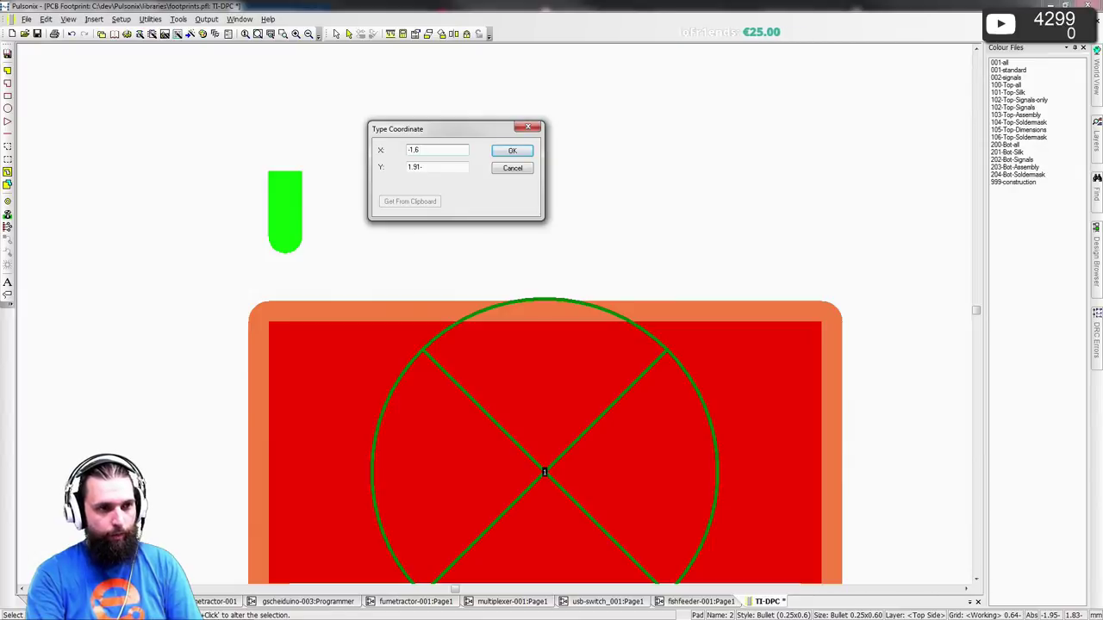
key("Return")
- After checking the datasheet, set pad 2's Y coordinate to 1.6
key("alt+Tab")
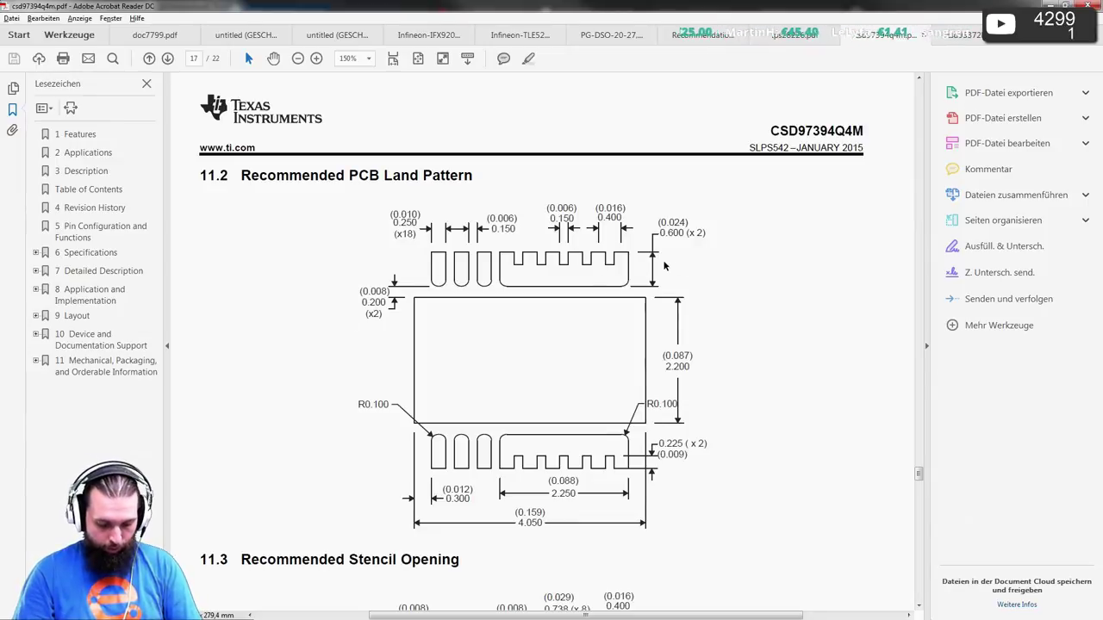
key("alt+Tab")
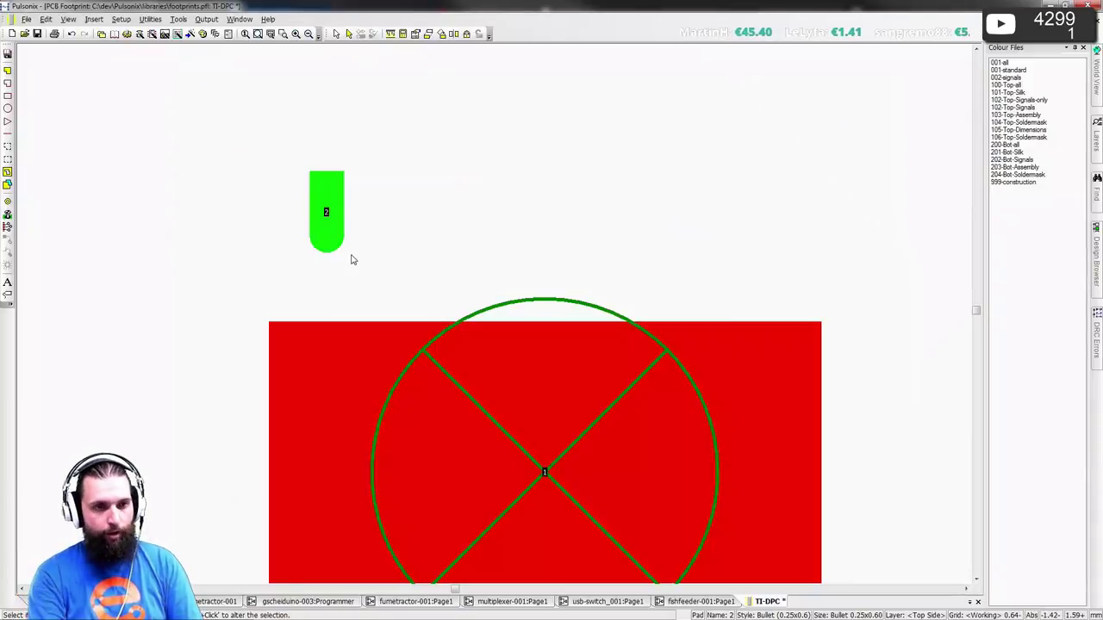
key("t")
key("Tab")
type("1.6")
key("Return")
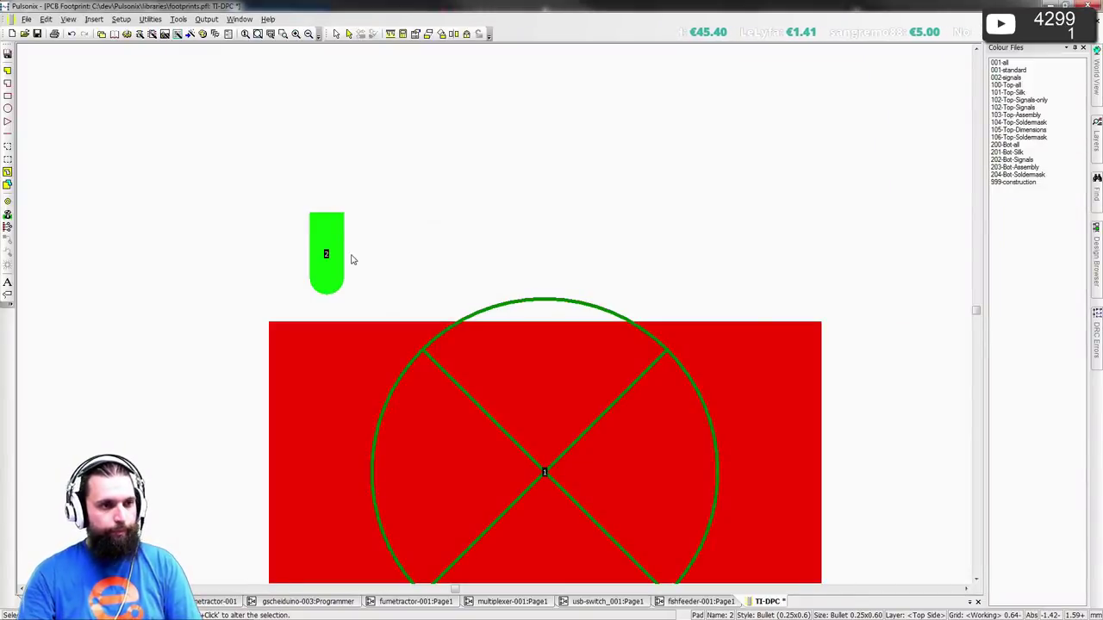
- Replicate pad 2 into pads 2–4 at 0.64 pitch, accepting the clearance warnings
left_click(46, 19)
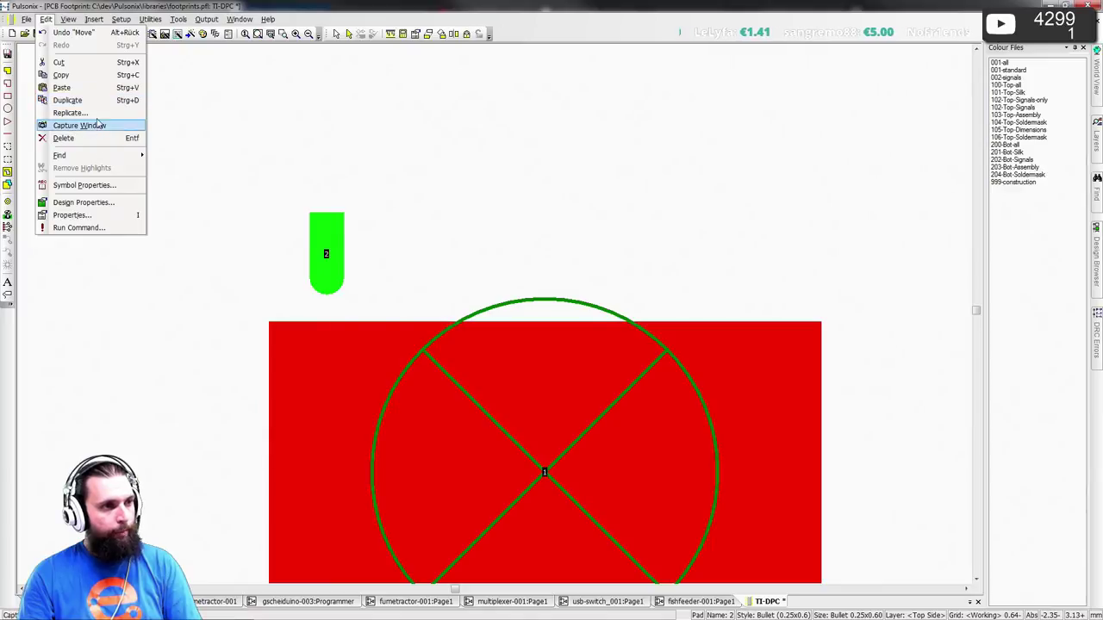
left_click(82, 113)
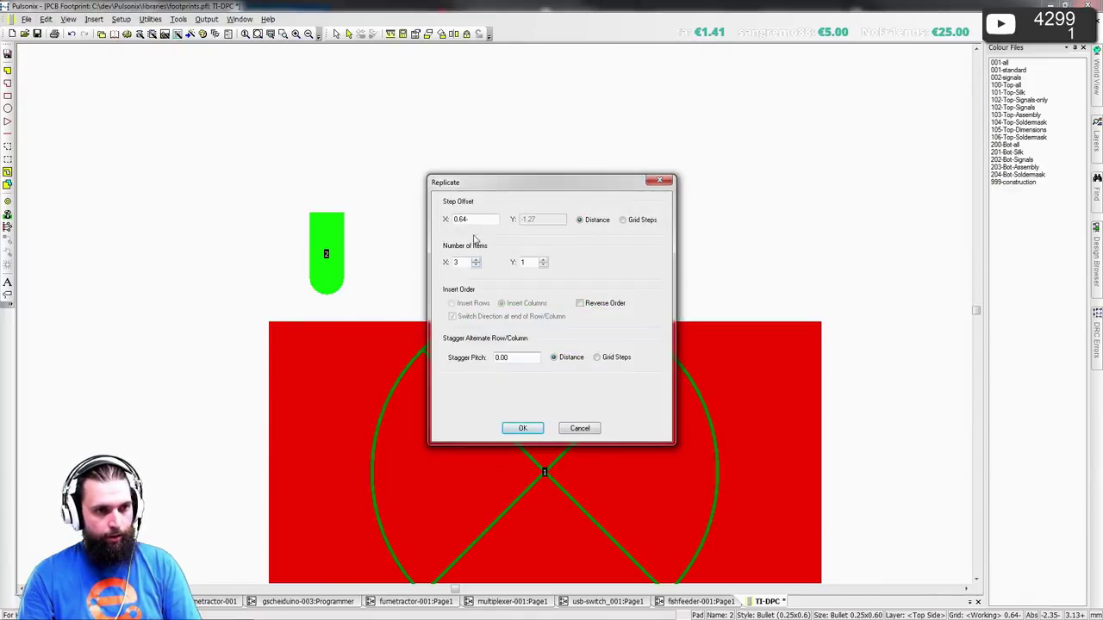
key("alt+Tab")
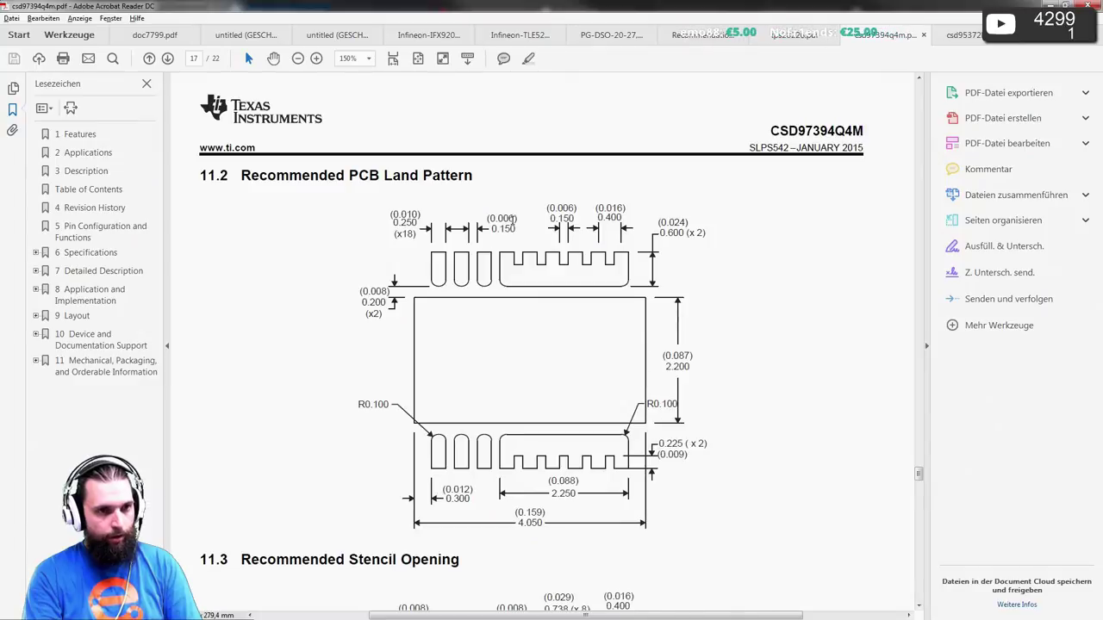
key("alt+Tab")
key("Return")
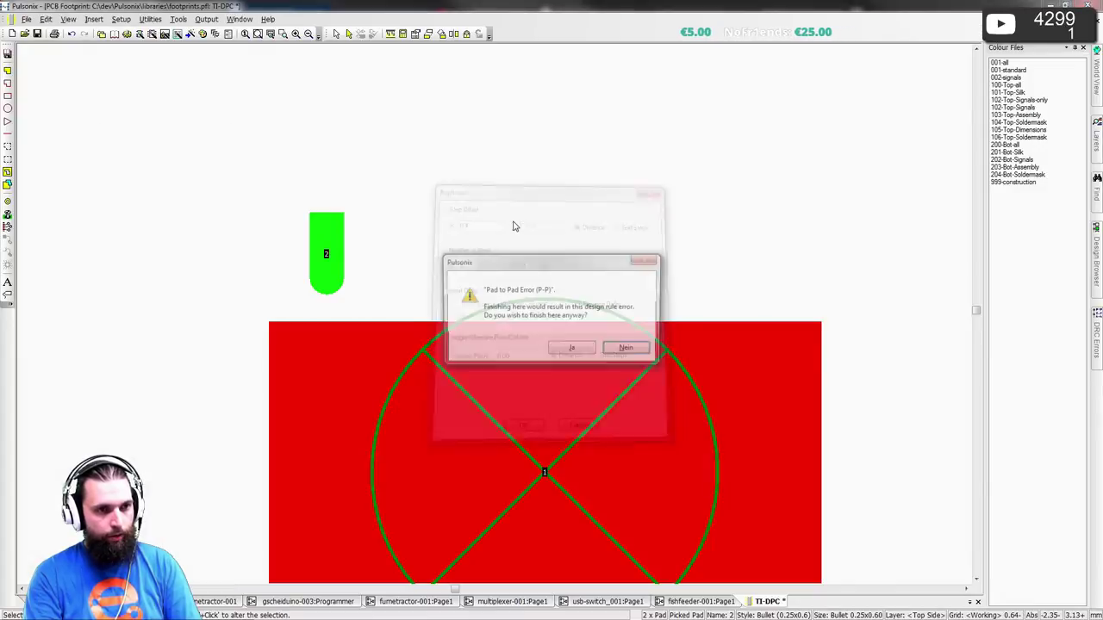
key("j")
key("j")
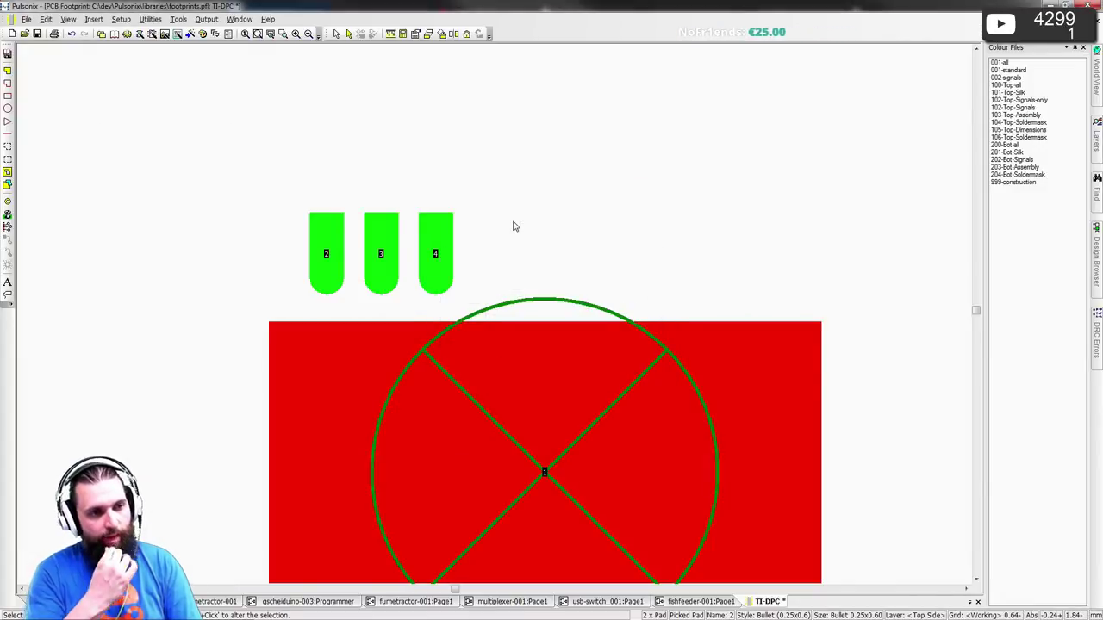
key("Escape")
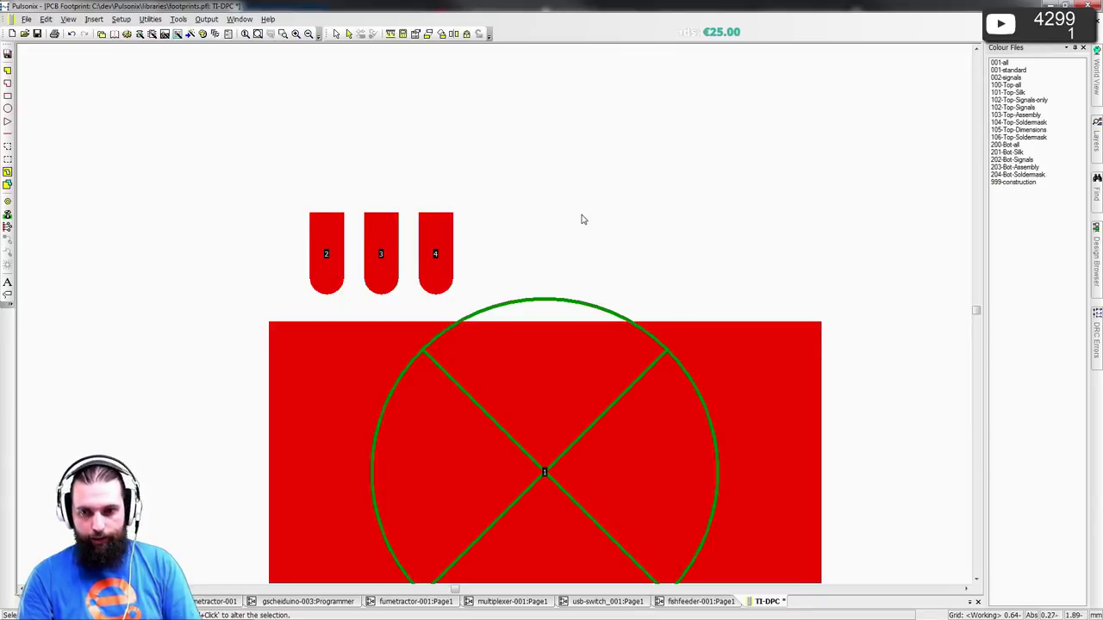
- Copy pads 2–4 rotated and drop them below the large pad as pads 5–7
middle_click_drag(581, 219, 557, 154)
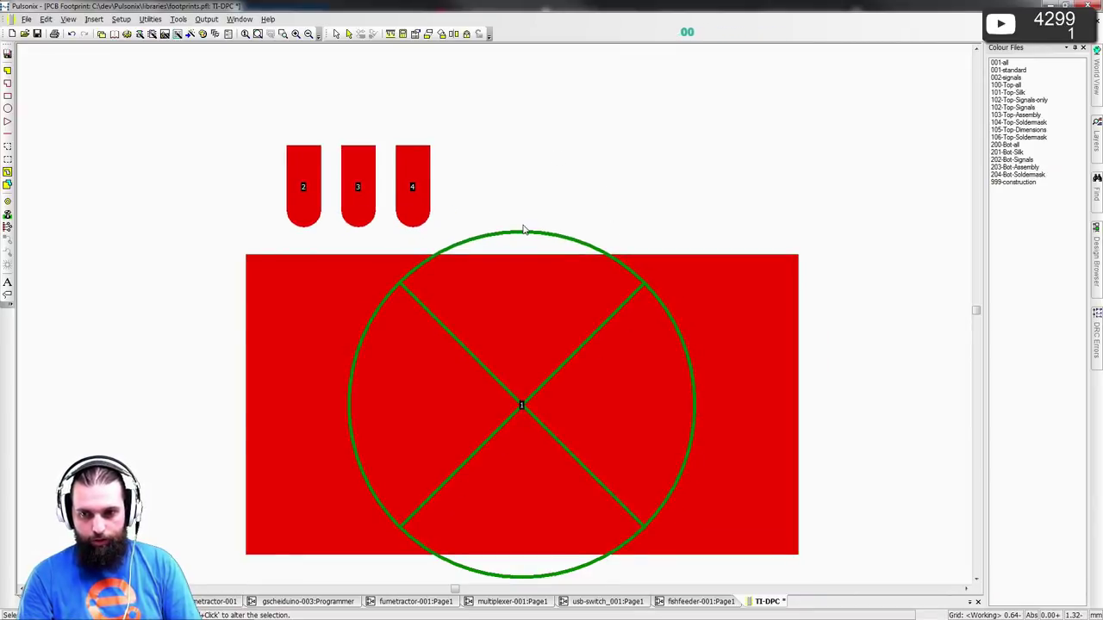
scroll(483, 364, "down", 2)
middle_click_drag(483, 364, 434, 249)
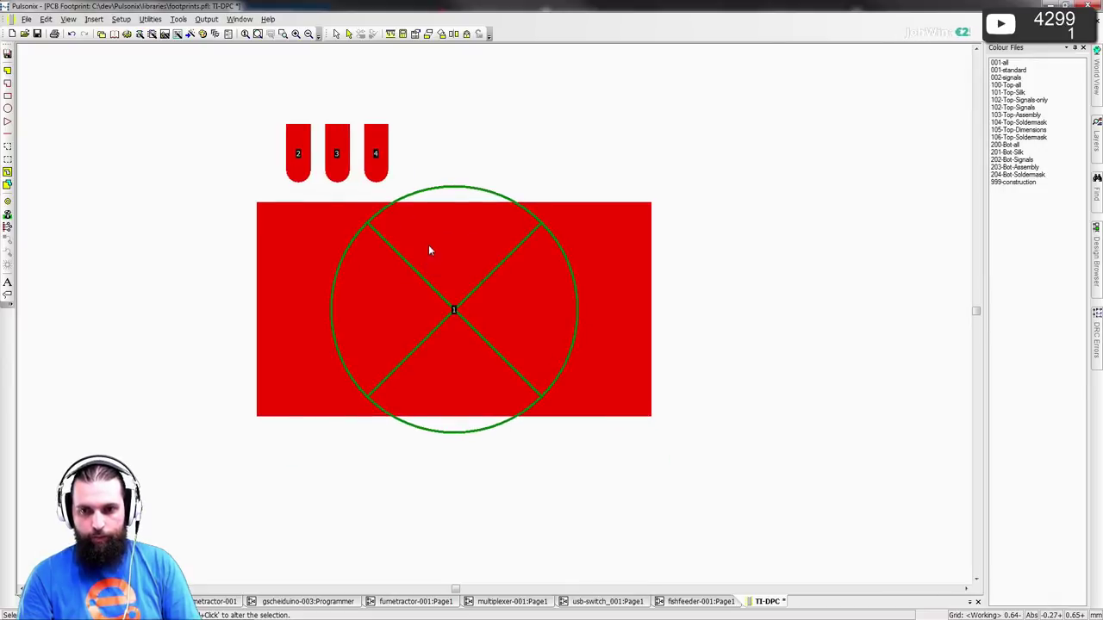
left_click_drag(254, 87, 408, 485)
key("r")
key("Escape")
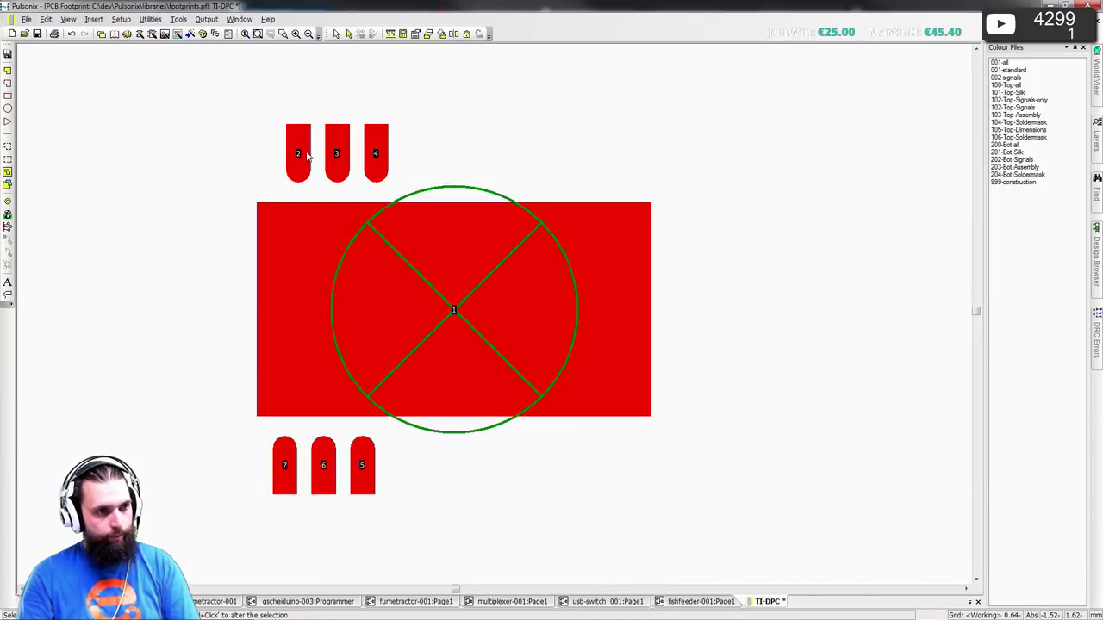
- Delete pads 5 and 6 from the bottom row and move pad 7 to X -1.6
left_click(306, 155)
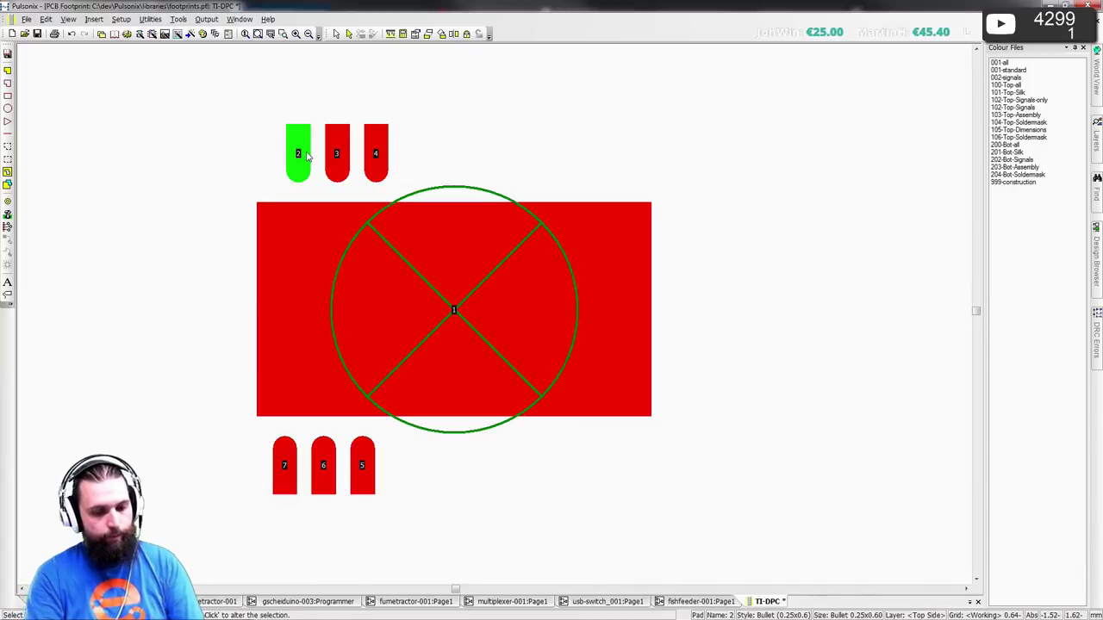
left_click(295, 482)
left_click_drag(242, 519, 432, 496)
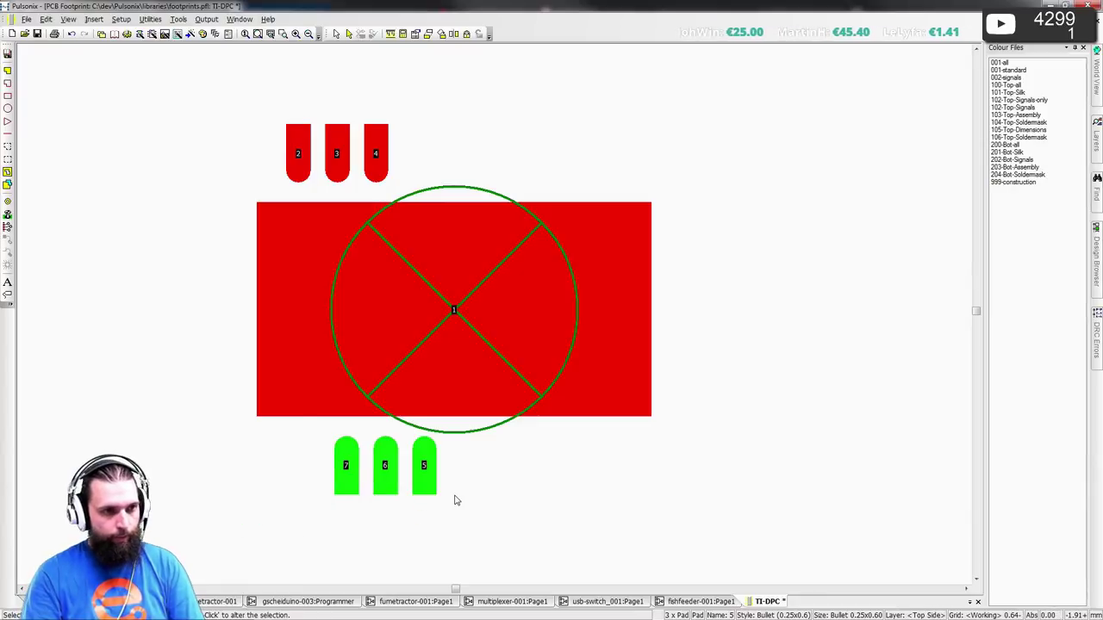
left_click_drag(491, 515, 386, 446)
key("Delete")
left_click(345, 465)
key("t")
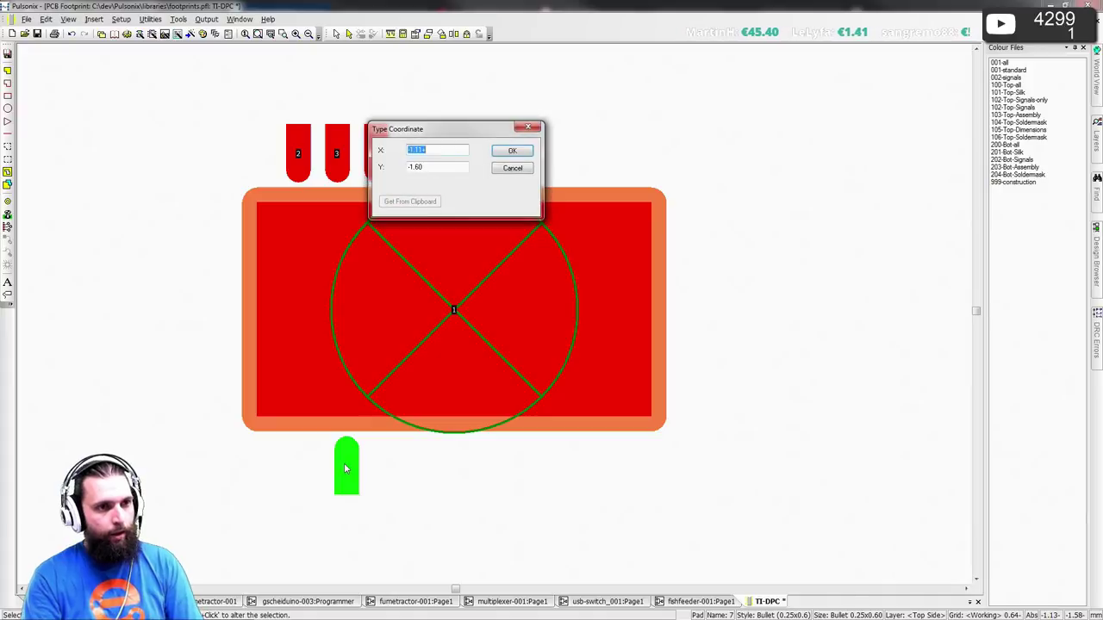
type("-1")
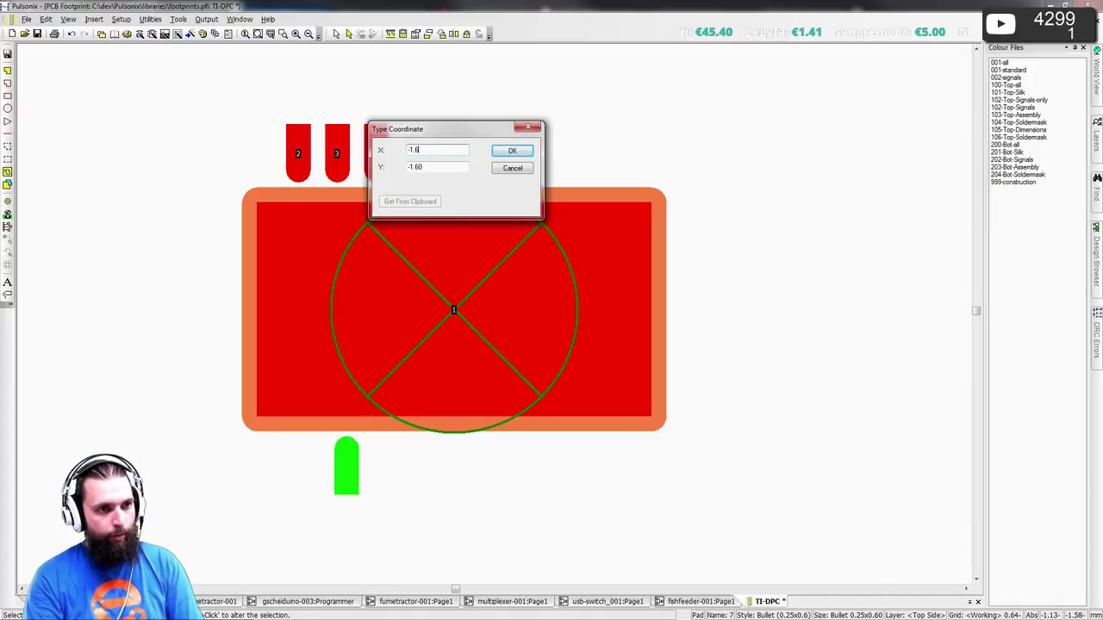
type(".6")
key("Return")
- Replicate pad 7 into three pads at 0.4 X spacing, recreating pads 5 and 6
left_click(46, 18)
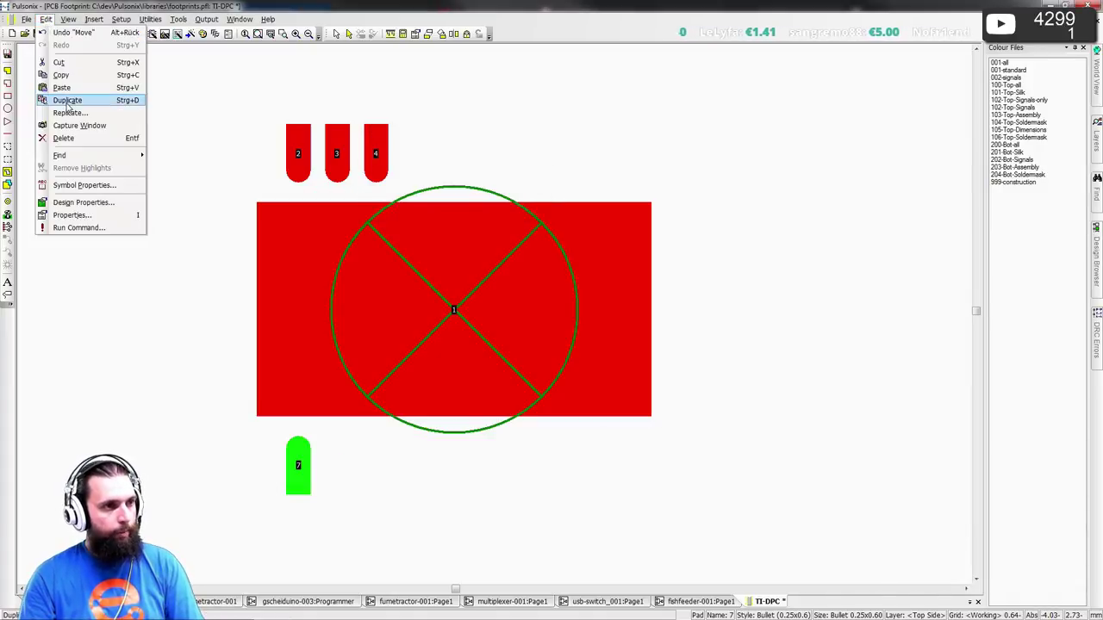
left_click(67, 101)
key("Escape")
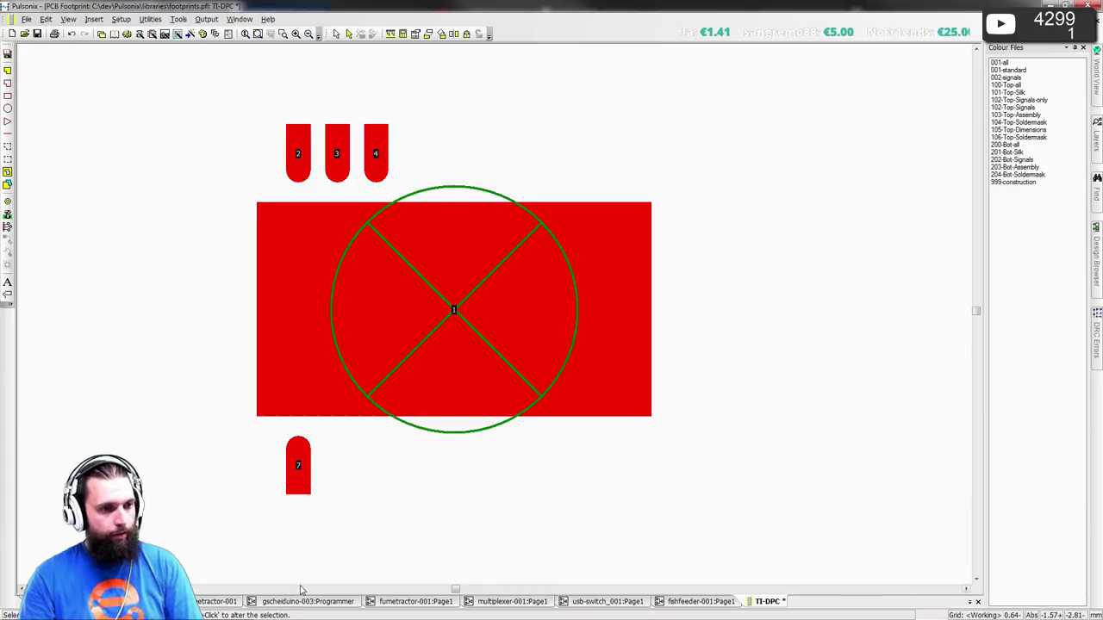
scroll(249, 471, "down", 5)
scroll(603, 315, "up", 4)
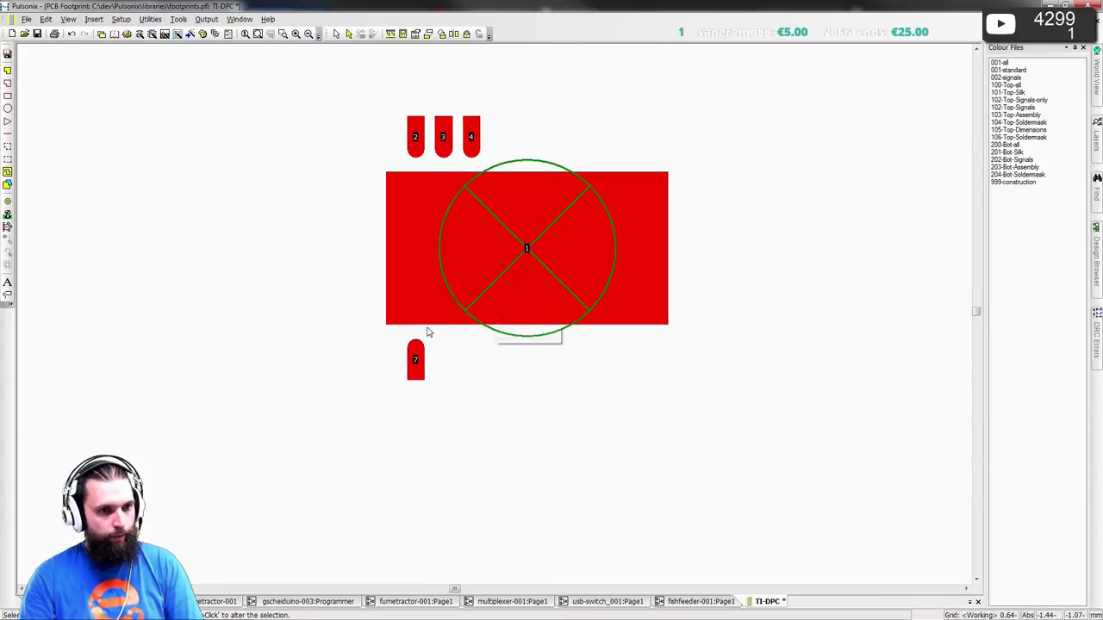
left_click(415, 358)
left_click(68, 19)
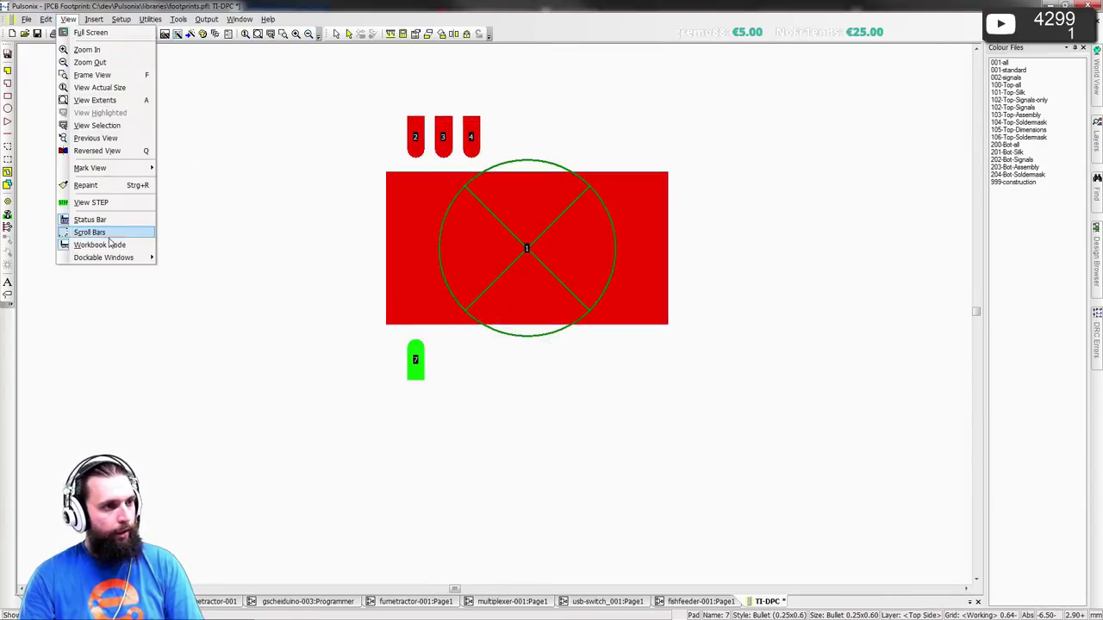
mouse_move(46, 19)
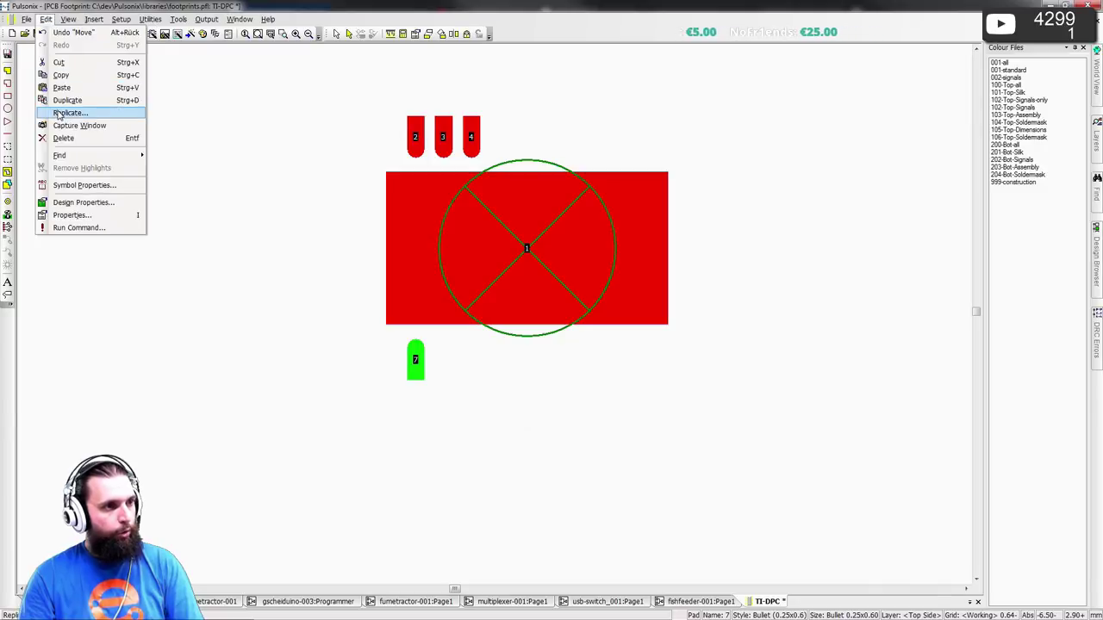
left_click(57, 115)
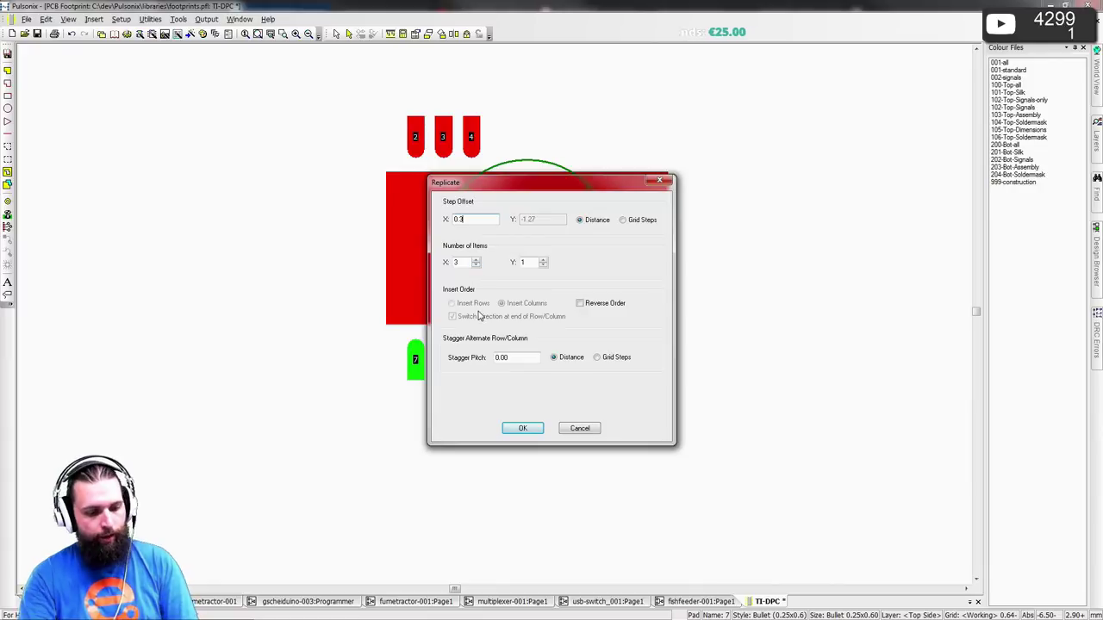
key("BackSpace")
type("4")
left_click(522, 429)
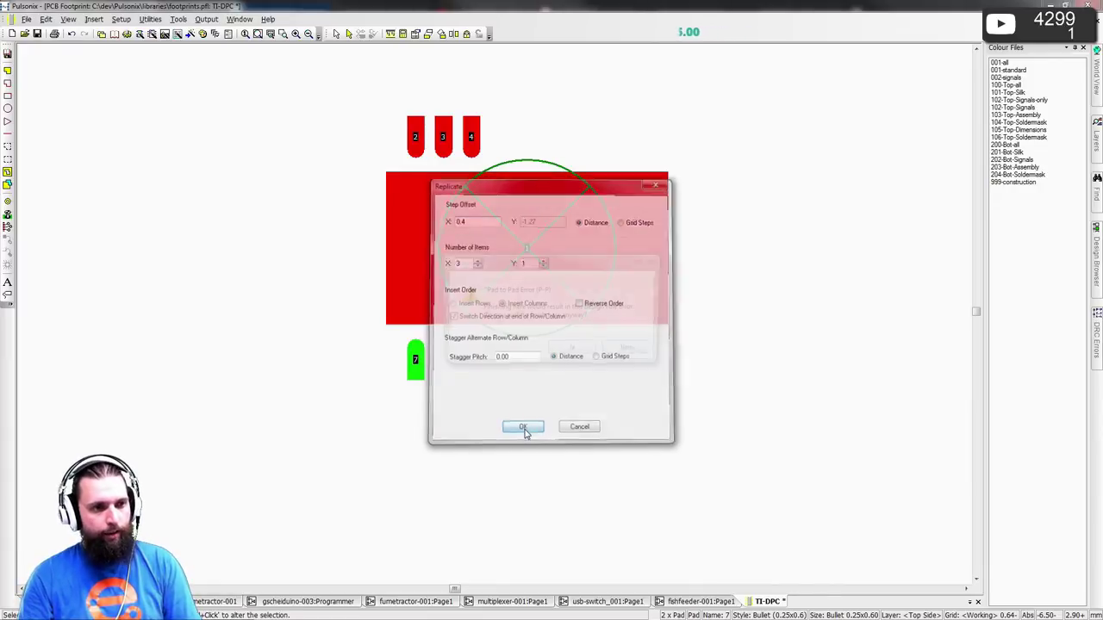
left_click(573, 353)
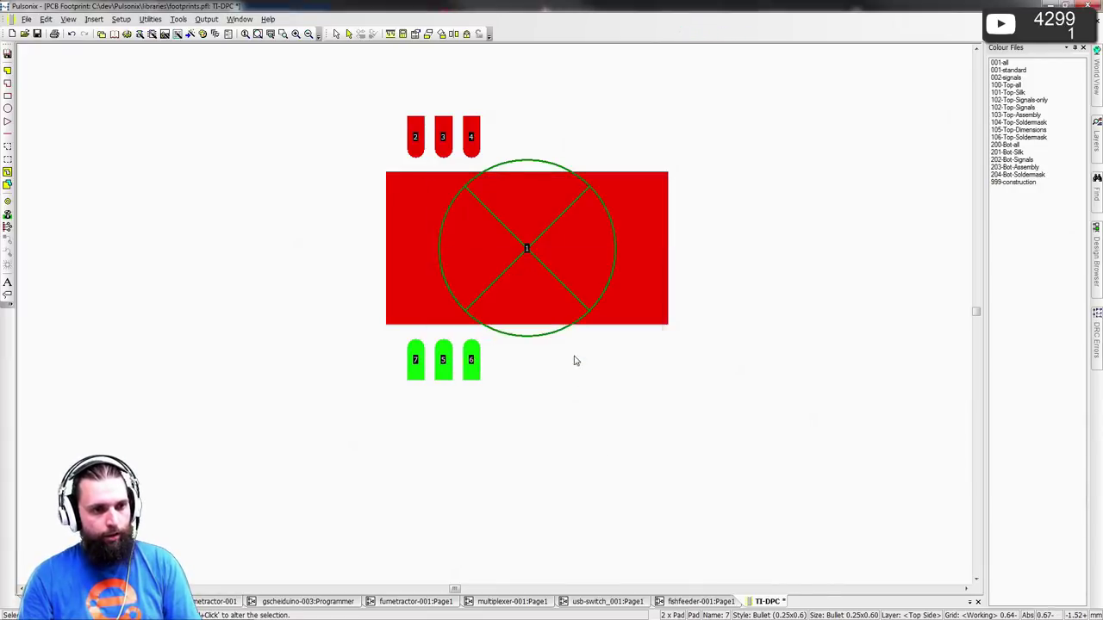
- Run Check For Updates Now and confirm no Pulsonix updates are available
left_click(267, 19)
left_click(300, 102)
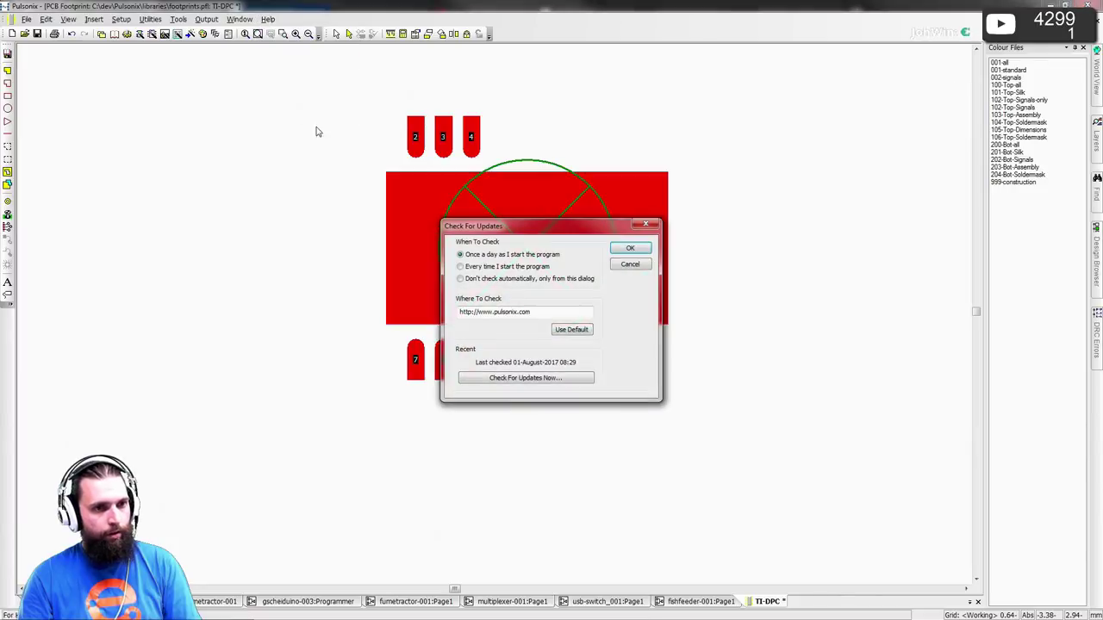
left_click(535, 379)
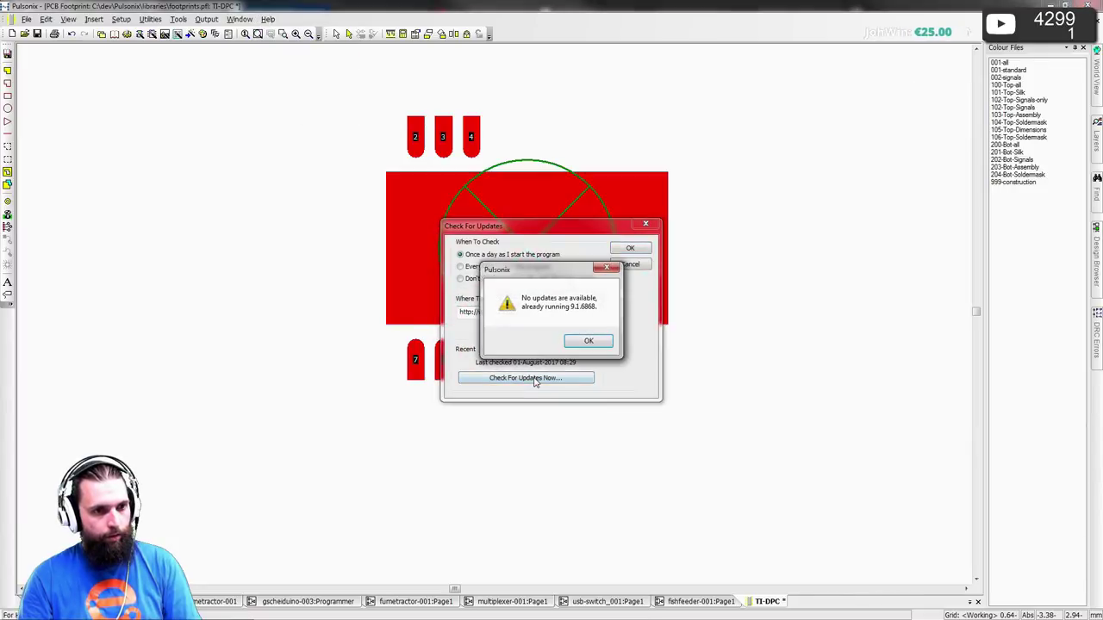
left_click(579, 341)
left_click(633, 250)
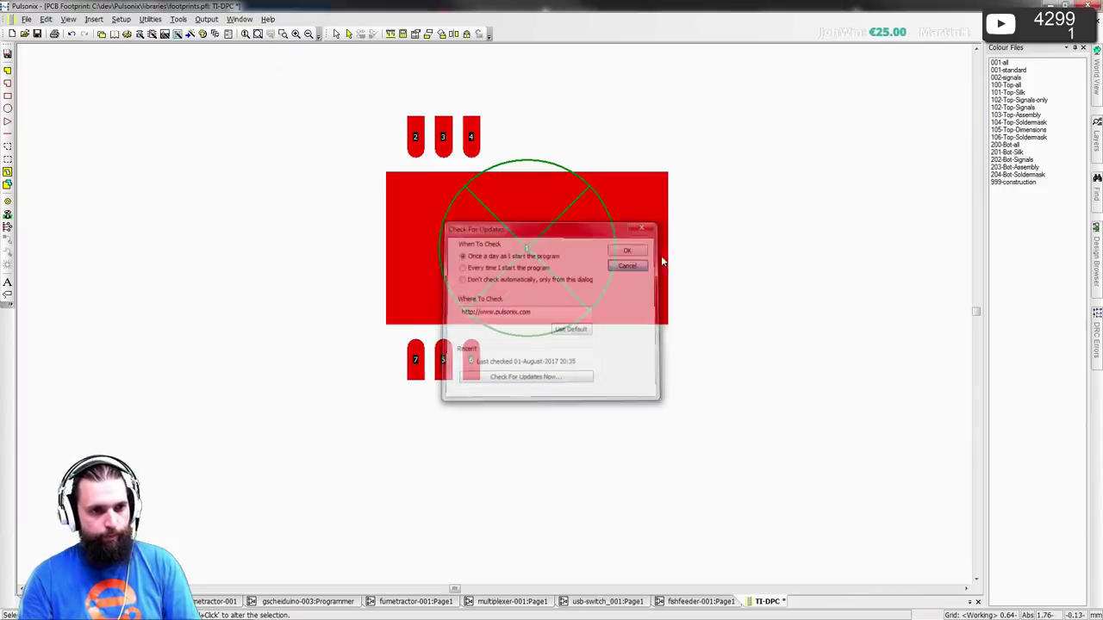
- Pan the footprint view and switch to the CSD97394Q4M datasheet in Acrobat Reader
middle_click_drag(696, 257, 591, 350)
scroll(591, 349, "up", 2)
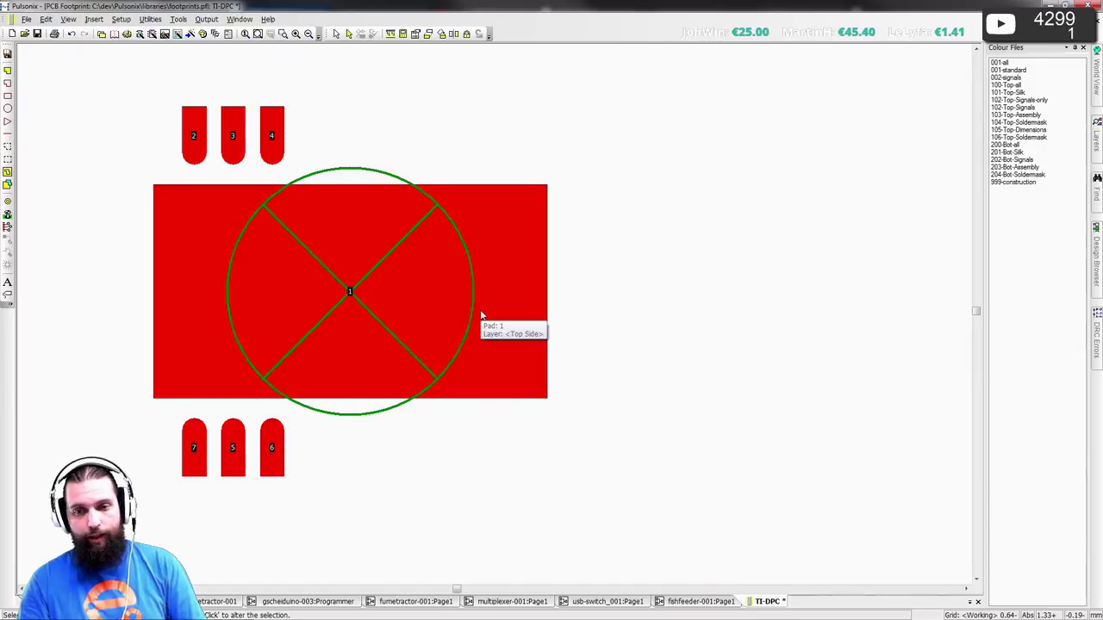
key("alt+Tab")
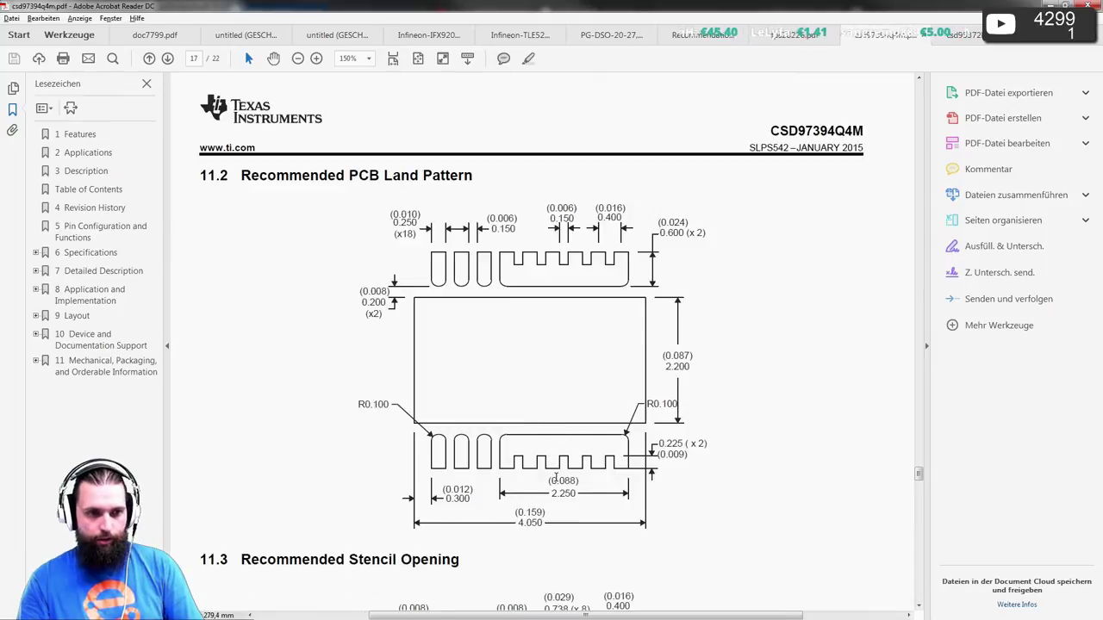
- Zoom the land-pattern drawing to 300% and back to 200%, then return to Pulsonix
scroll(556, 476, "up", 2, "ctrl")
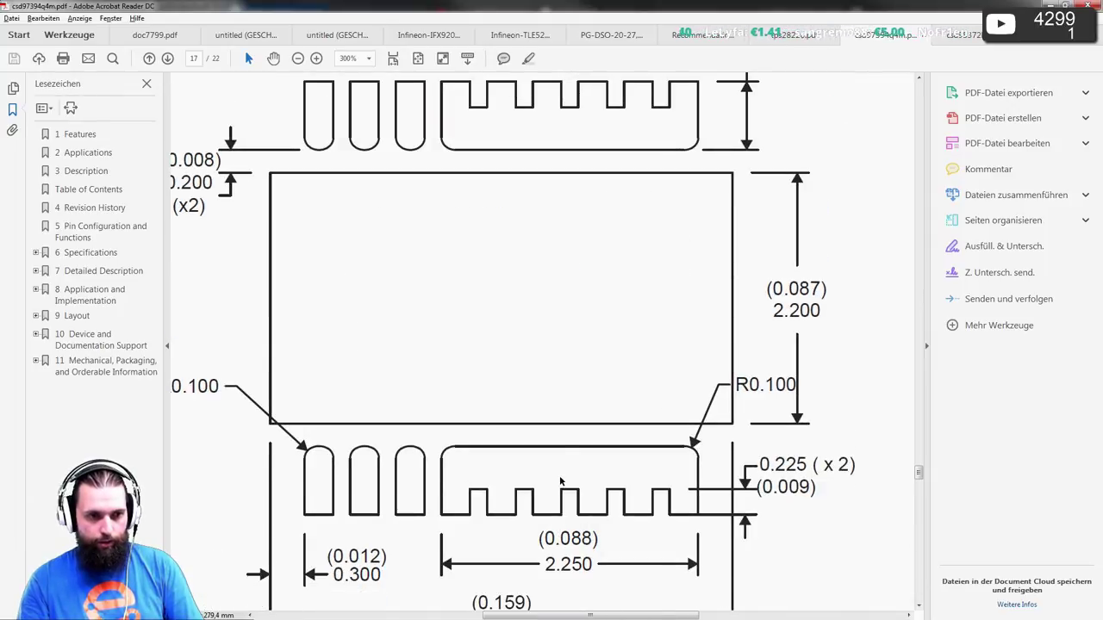
scroll(560, 478, "up", 1)
scroll(560, 478, "down", 1, "ctrl")
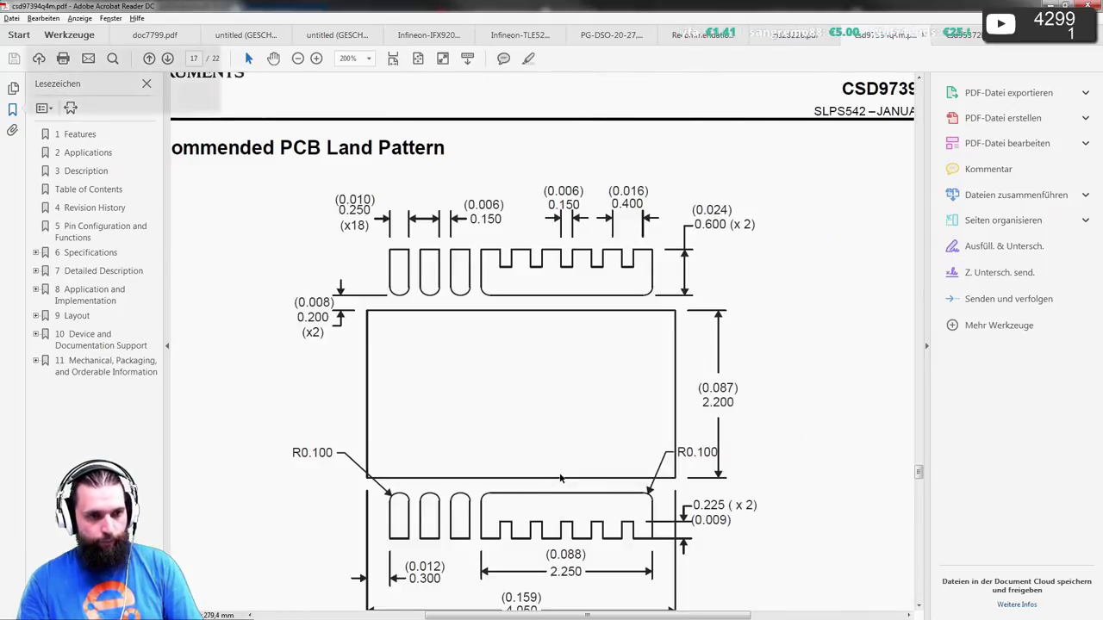
key("alt+Tab")
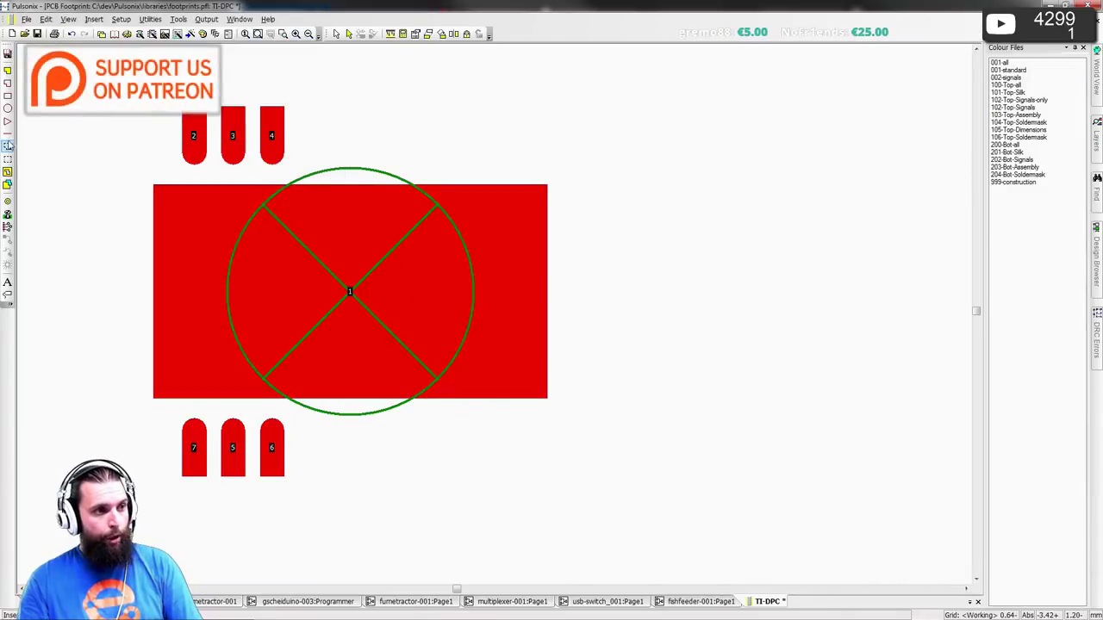
- Start inserting a new pad and pick a rectangular pad style as its base
left_click(8, 212)
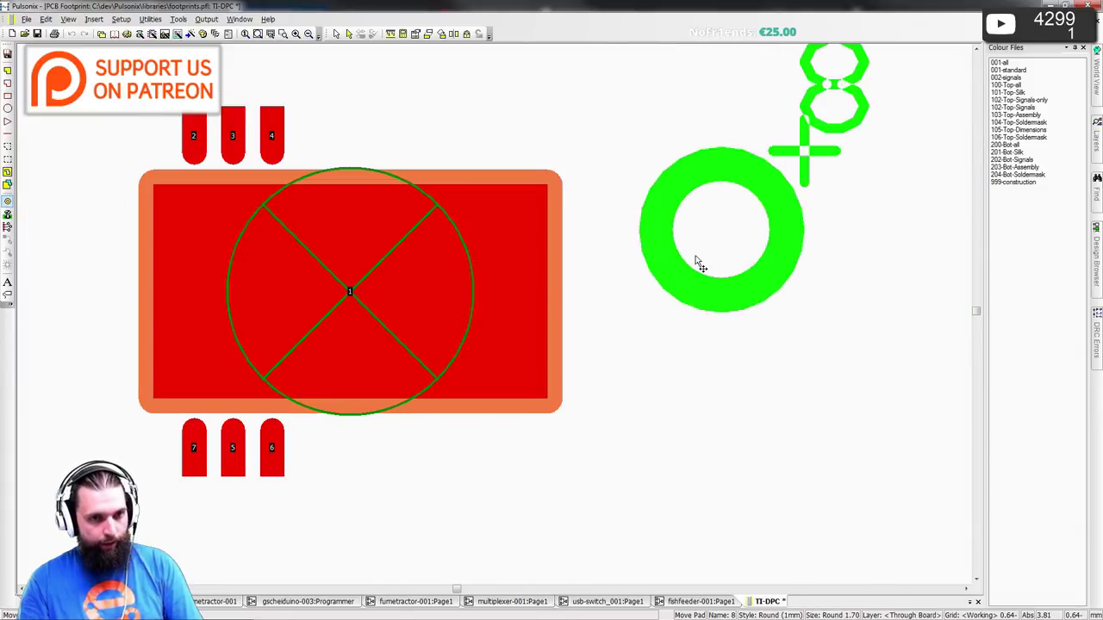
left_click(696, 257)
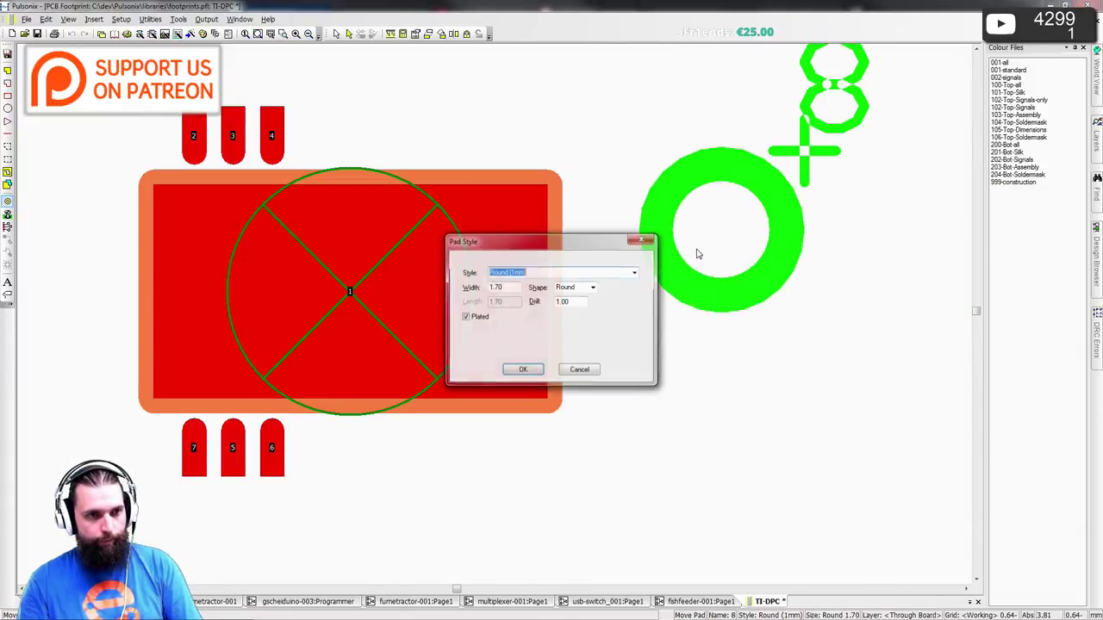
left_click(632, 273)
scroll(635, 468, "down", 5)
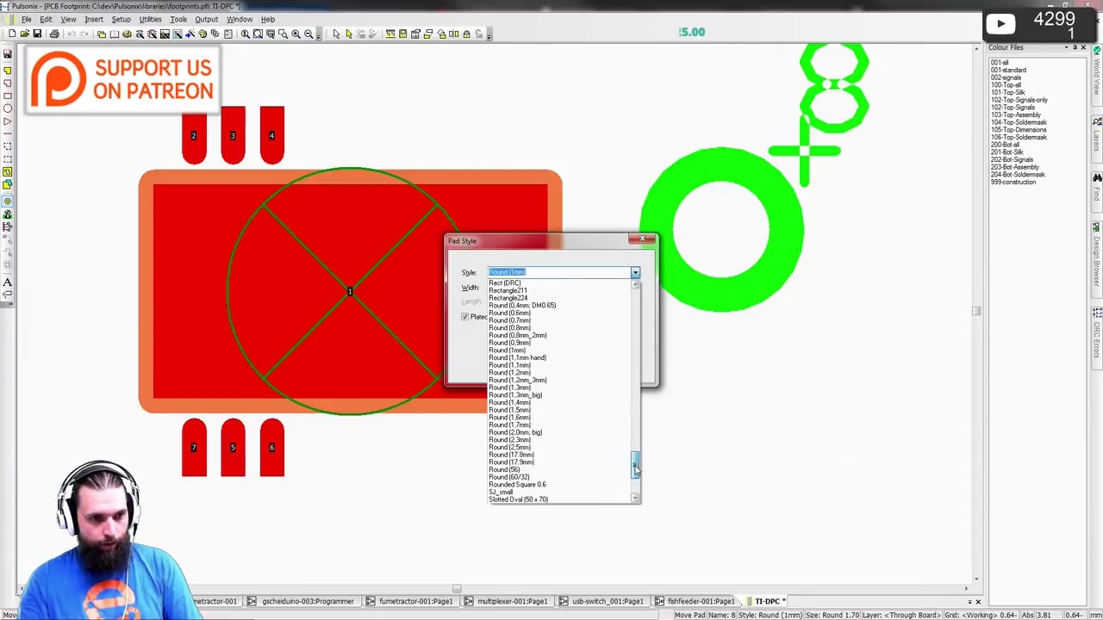
left_click_drag(635, 468, 636, 419)
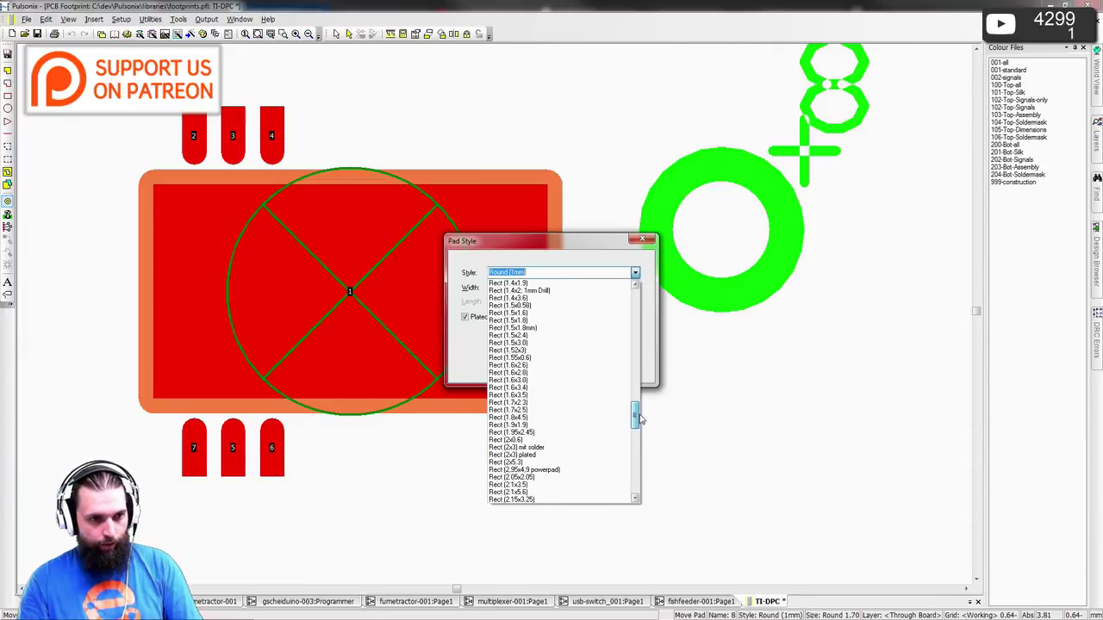
left_click(562, 374)
key("alt+Tab")
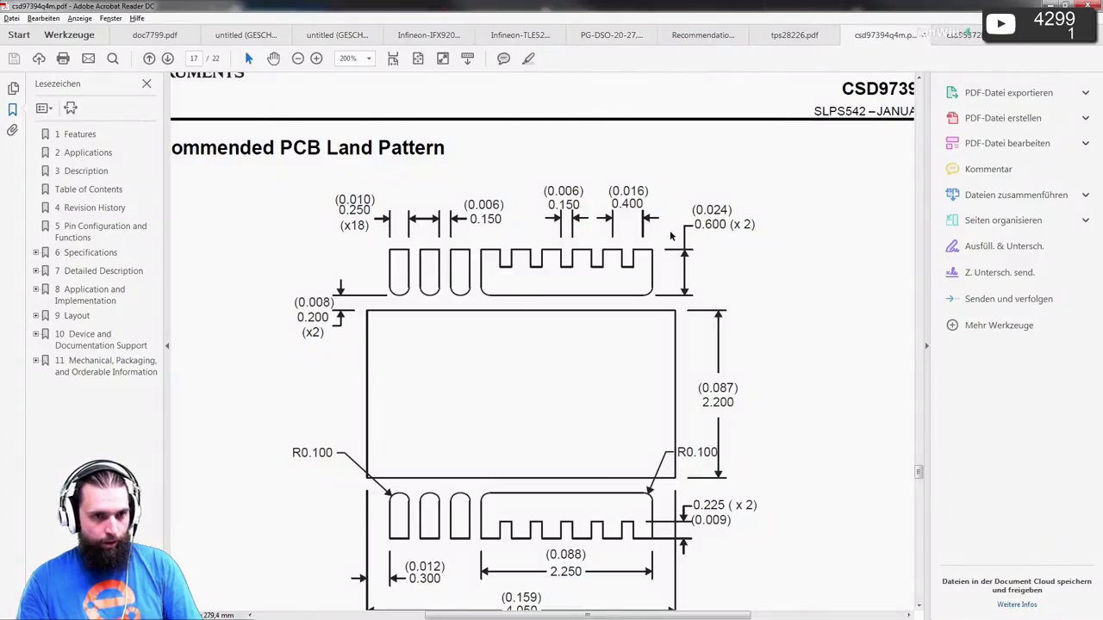
key("alt+Tab")
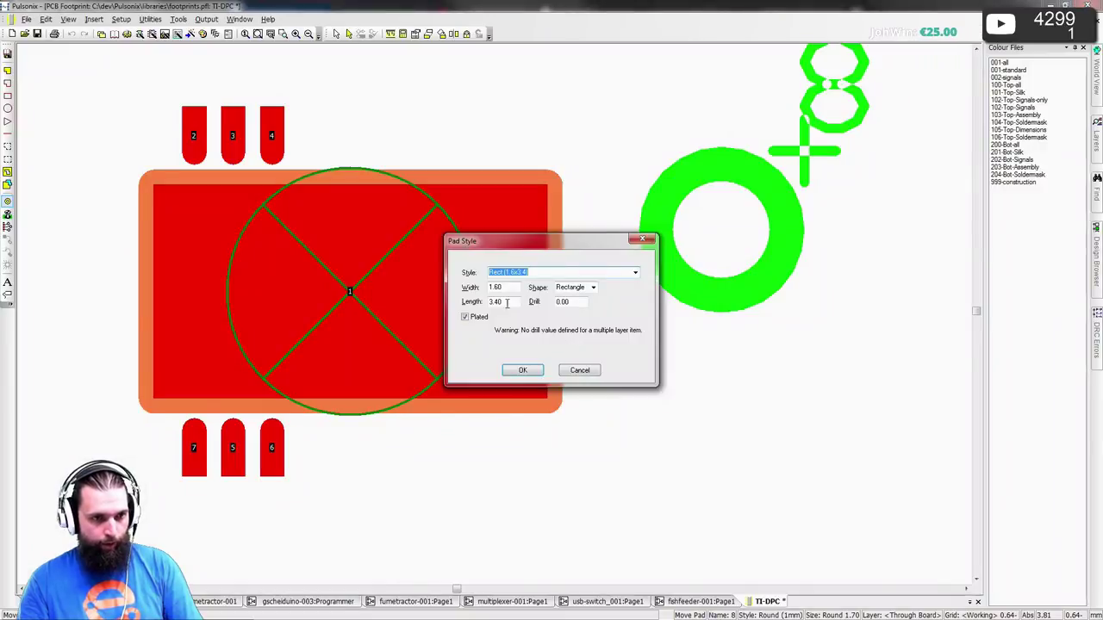
- Create the Kamm pad style with width 0.6 and length 2.25
left_click(492, 288)
type("0.6")
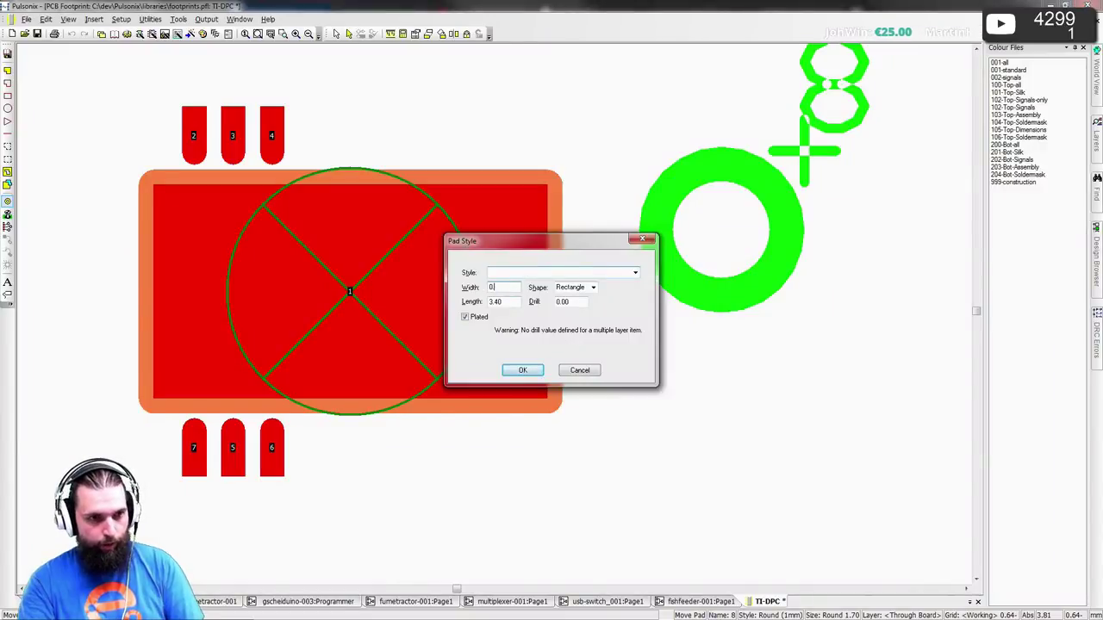
key("Tab")
key("Tab")
type("2.25")
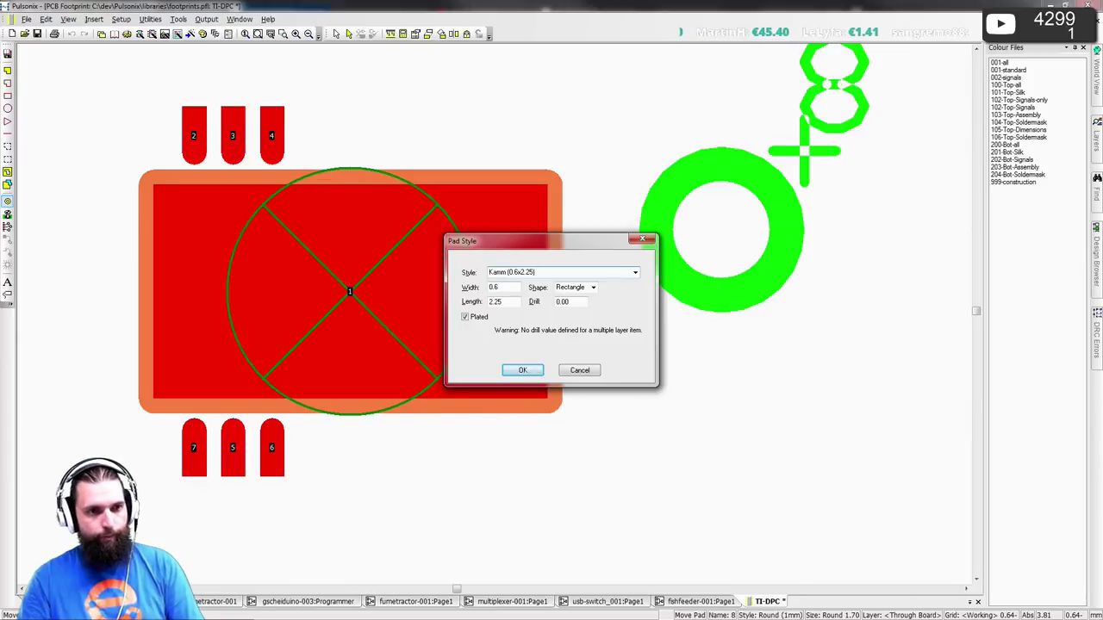
left_click(522, 369)
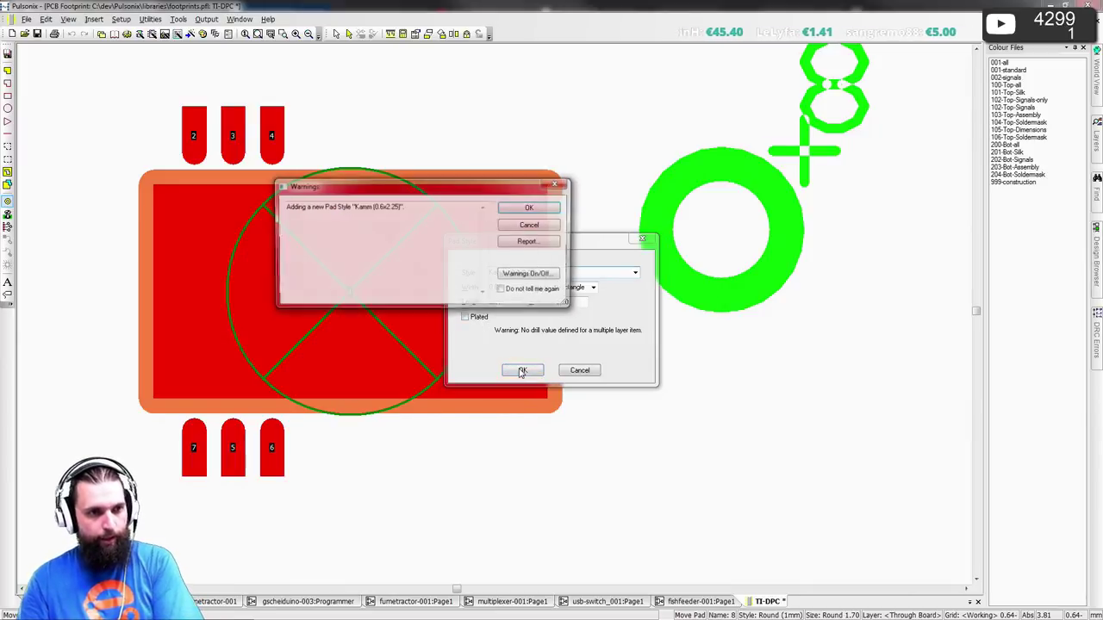
left_click(531, 207)
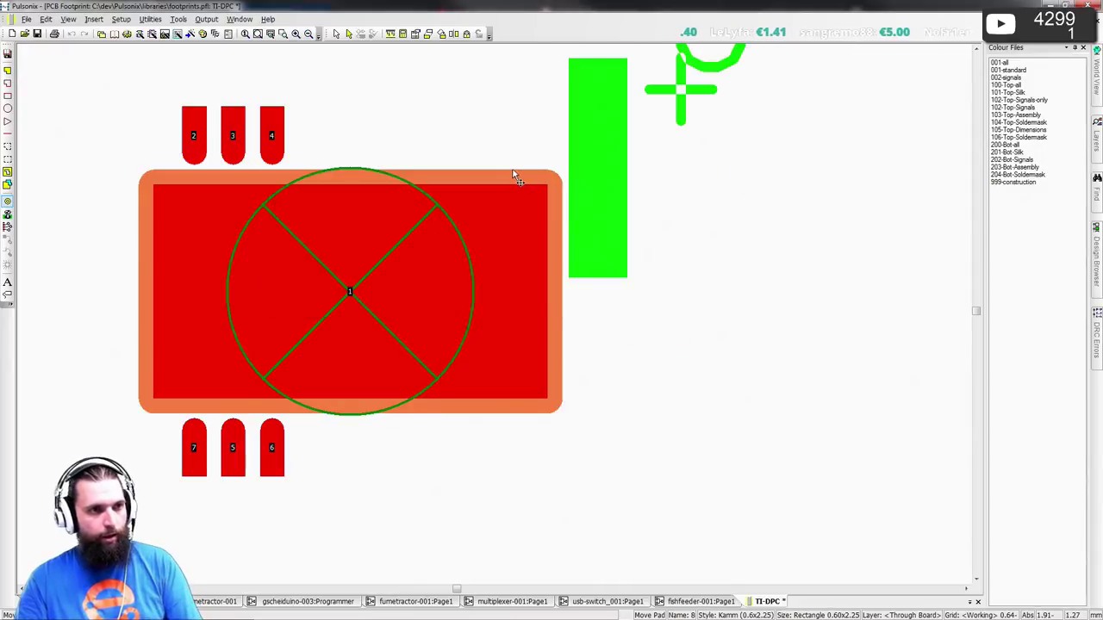
- Rotate the new pad horizontal and place pad 8 above the footprint's top right
key("r")
left_click(331, 134)
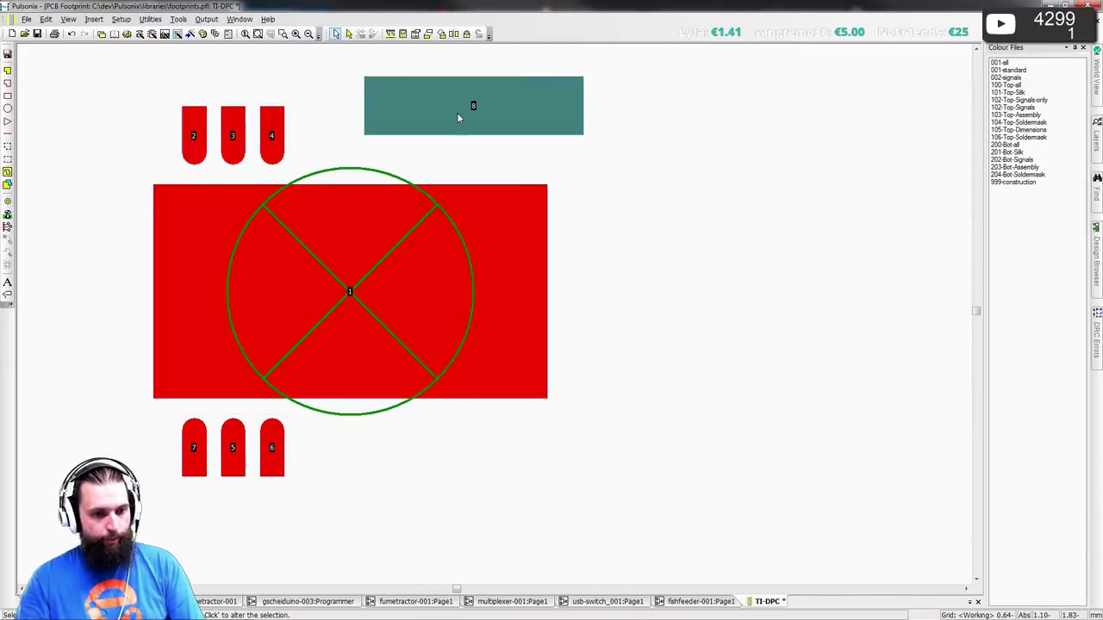
key("alt+Tab")
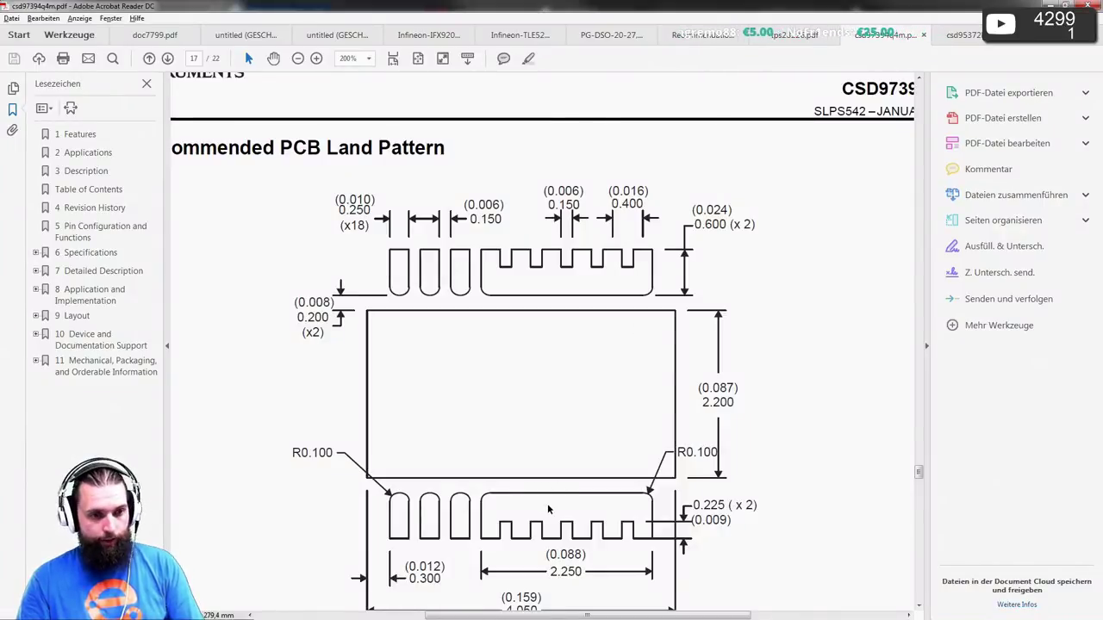
- Recheck the land pattern, then open exact coordinate entry for pad 6 in Pulsonix
scroll(594, 520, "down", 2)
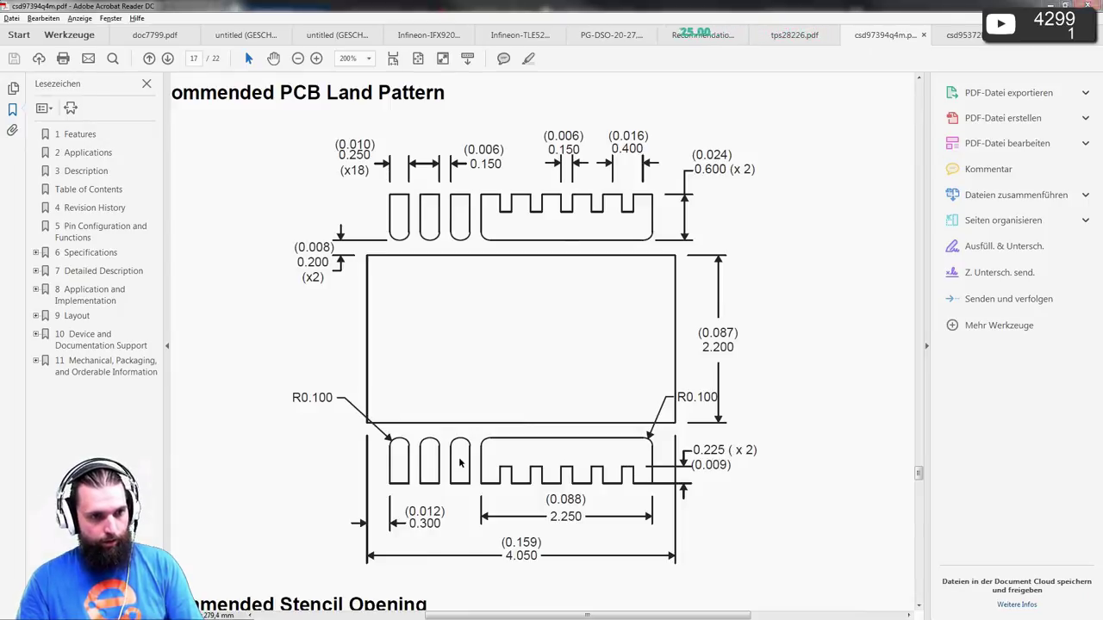
key("alt+Tab")
left_click(272, 450)
double_click(277, 457)
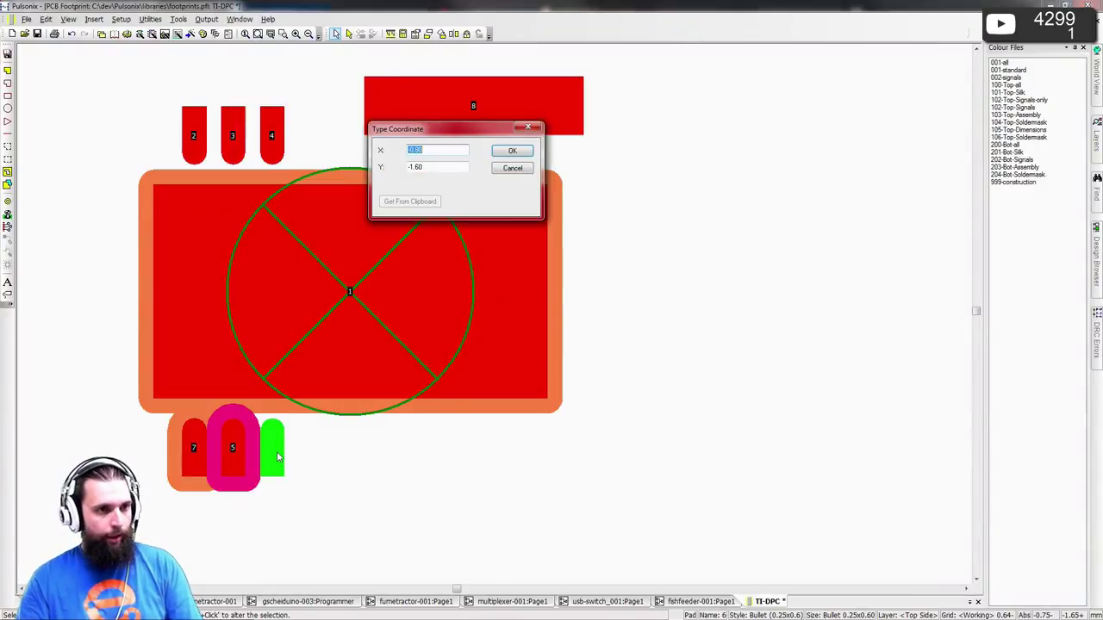
- Move pad 8 to X 0.6, Y 1.6 beside pad 4, accepting the pad-to-pad warning
key("Escape")
key("alt+Tab")
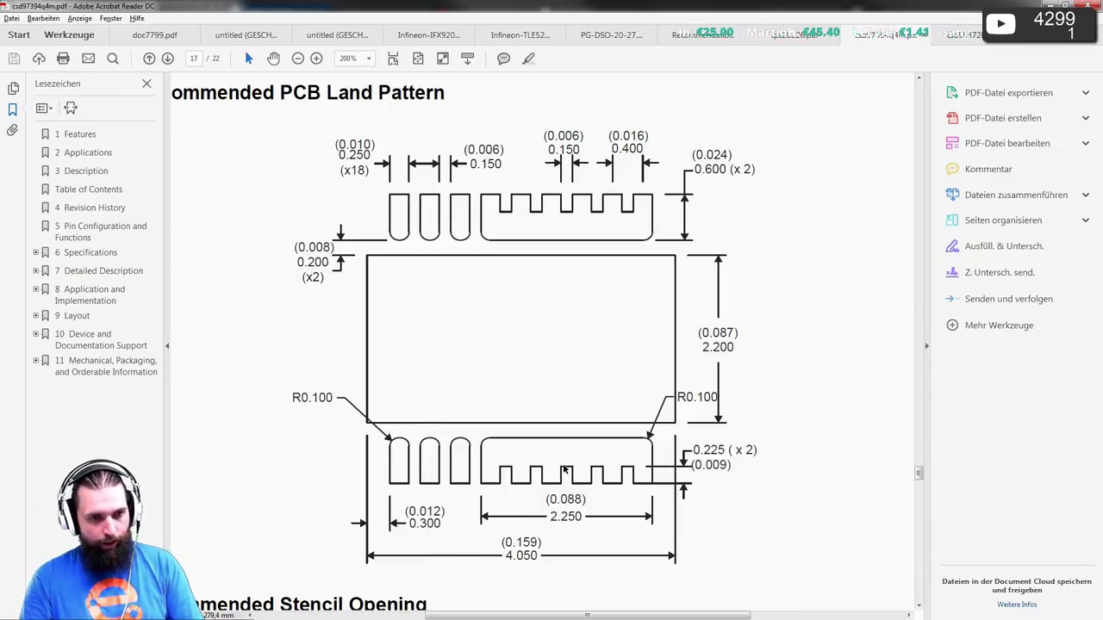
key("alt+Tab")
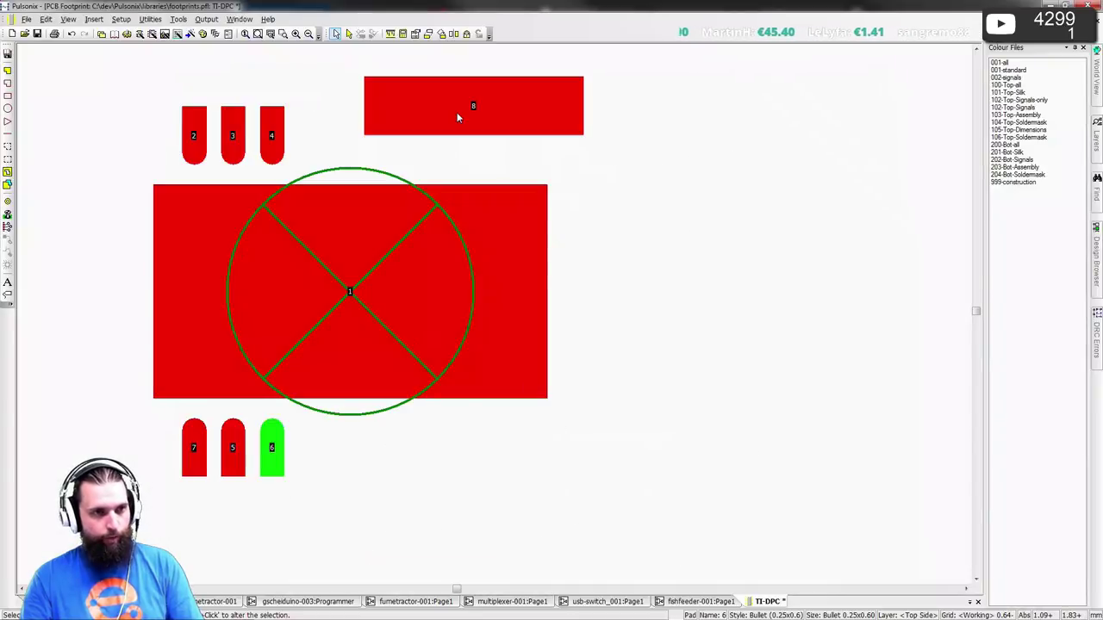
left_click(456, 112)
key("ctrl+t")
type("0.6")
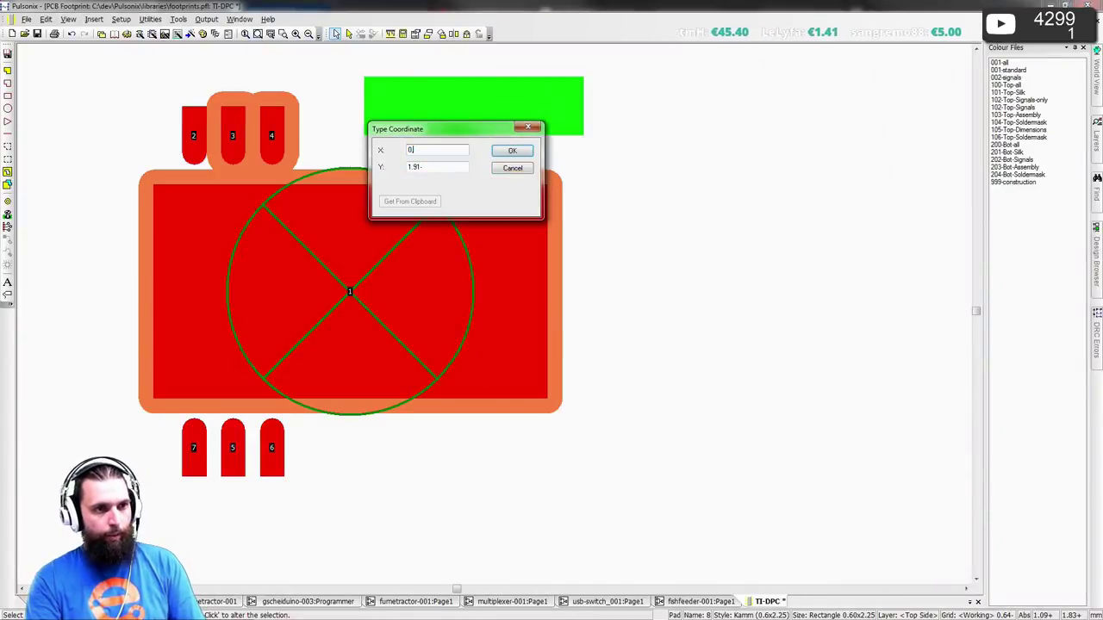
key("Tab")
type("1.6")
key("Return")
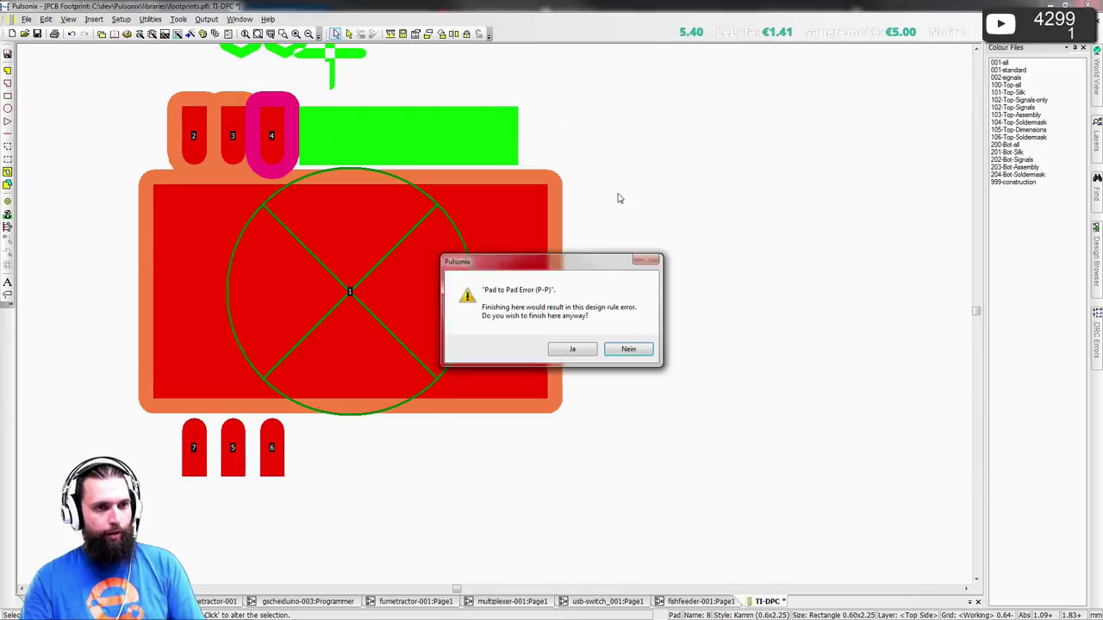
key("Return")
left_click(665, 322)
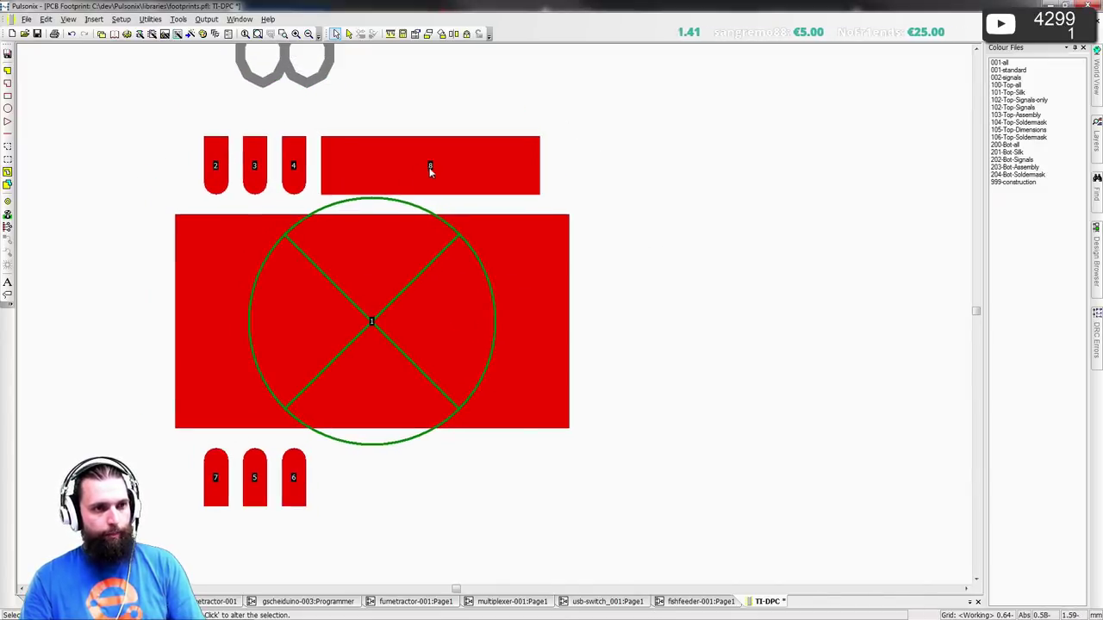
- Move pad 9 toward the bottom row with a typed offset of -3 and 0
left_click_drag(434, 168, 439, 317)
key("o")
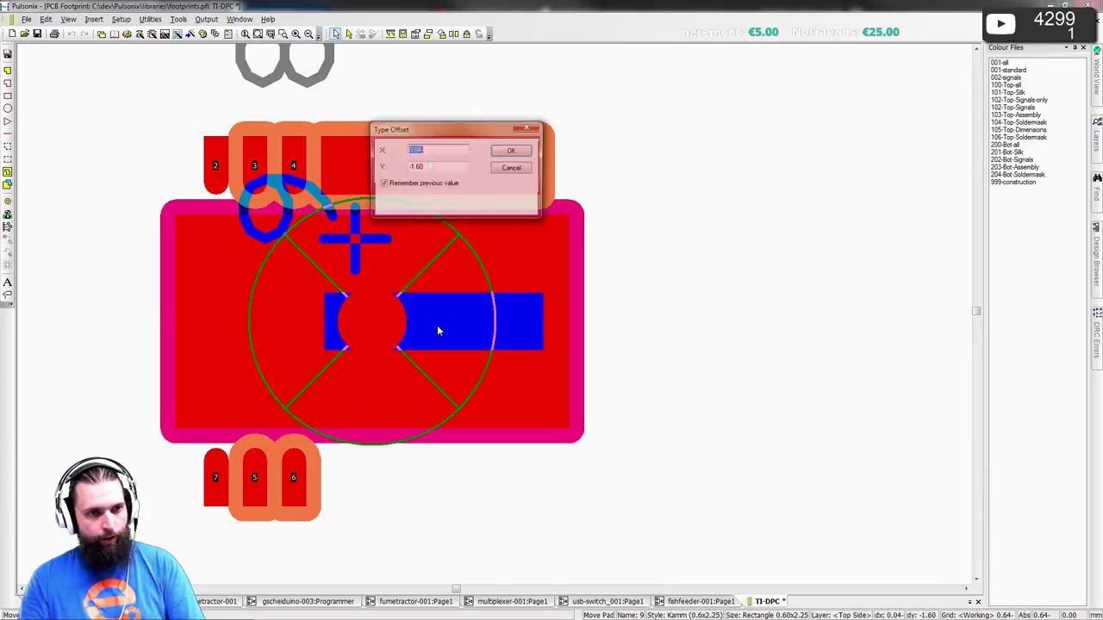
key("alt+Tab")
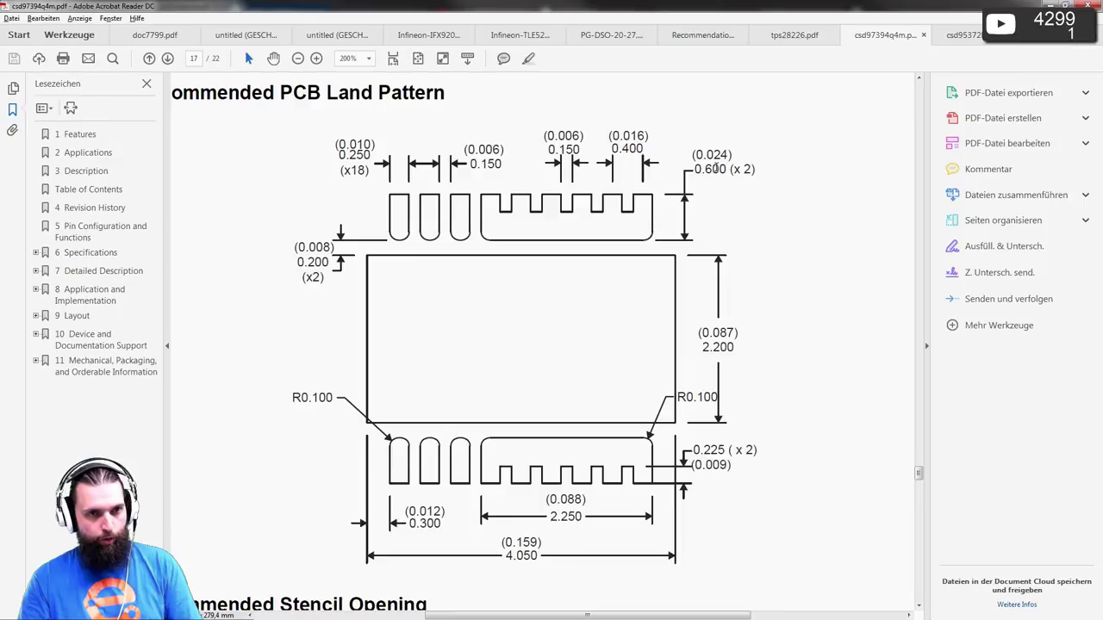
key("alt+Tab")
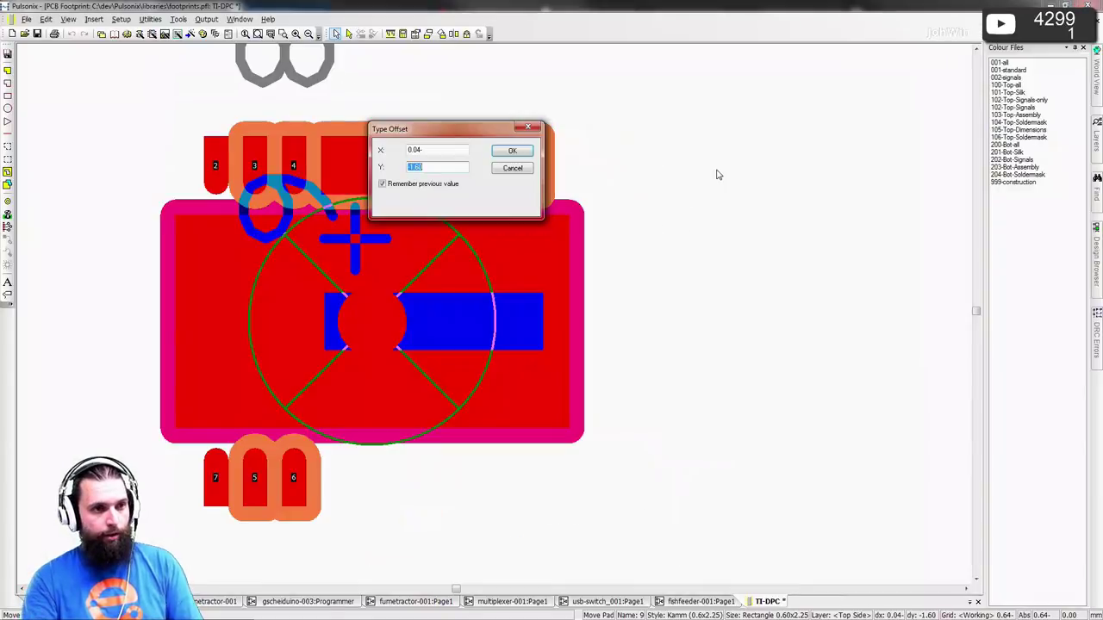
type("-3")
key("Tab")
key("Tab")
key("Tab")
key("Tab")
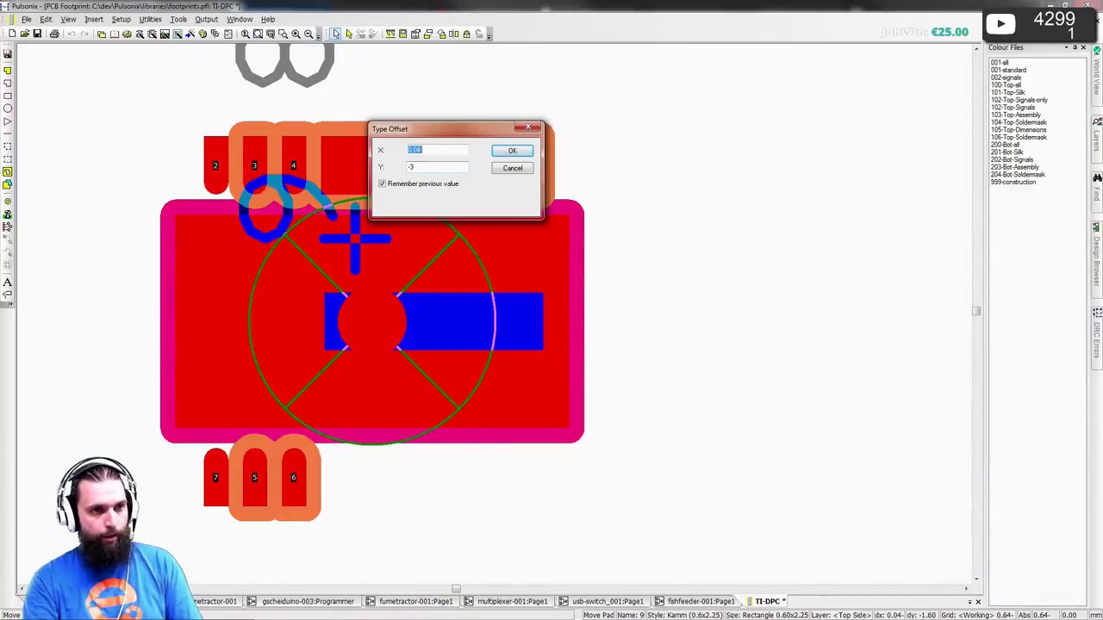
type("0")
key("Return")
left_click(573, 349)
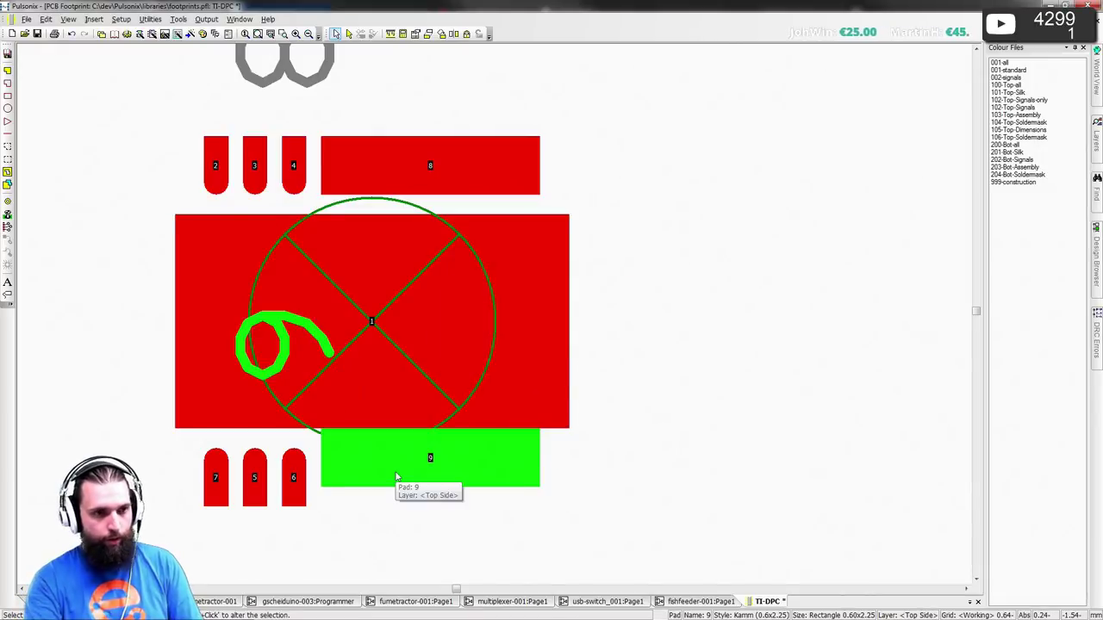
- Set pad 9's exact coordinates with X 0.60 beside pad 6, accepting the rule warning
key("ctrl+t")
type("0.60")
key("Tab")
key("BackSpace")
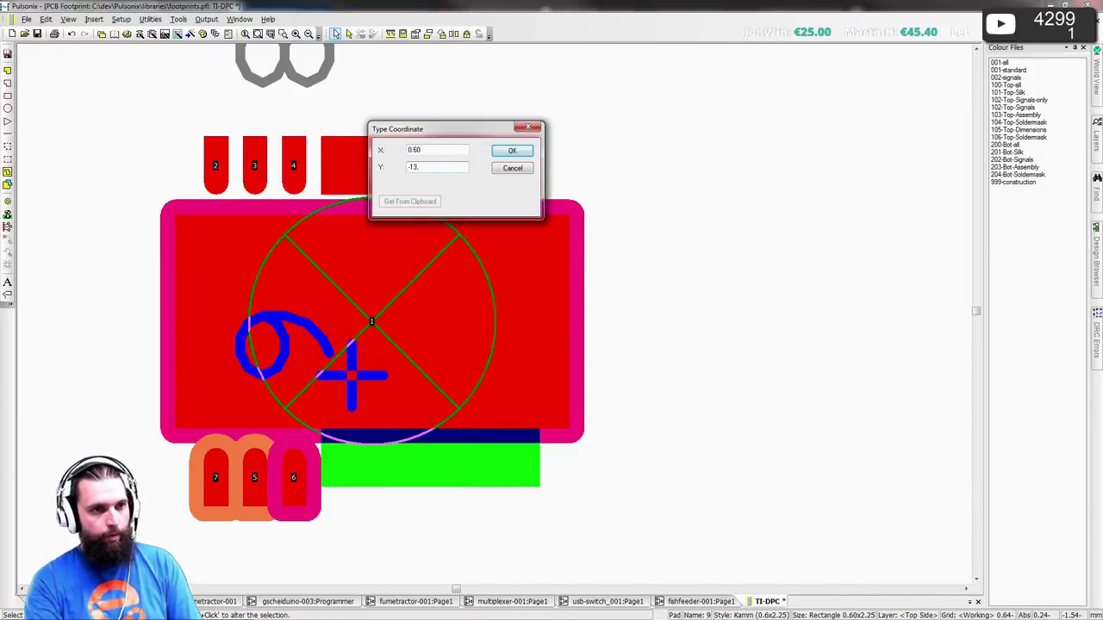
type("-13.")
key("Return")
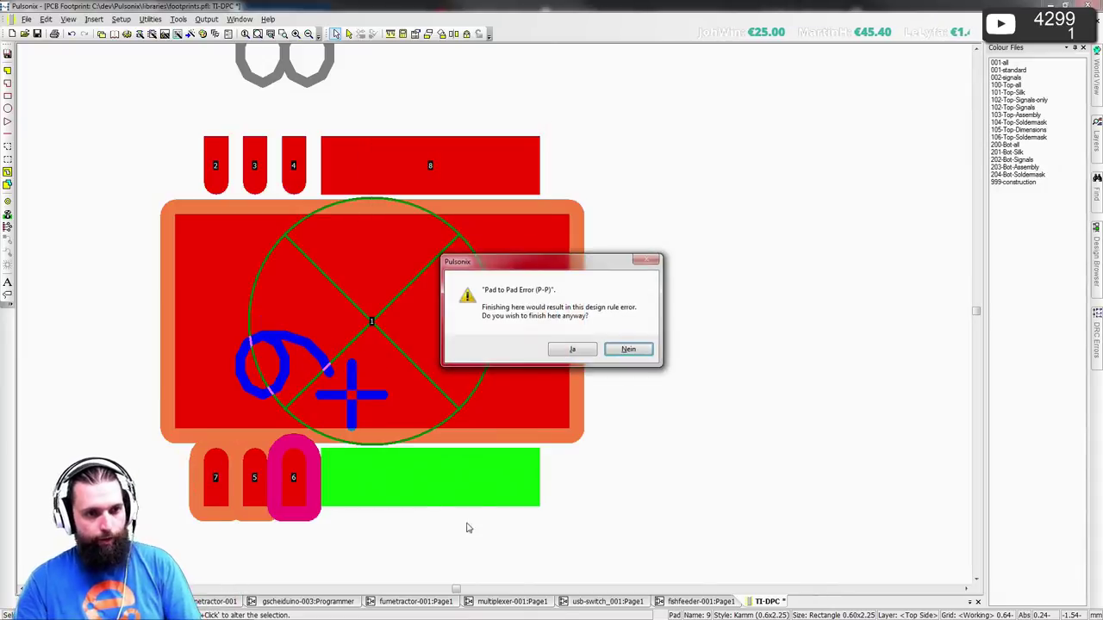
left_click(572, 349)
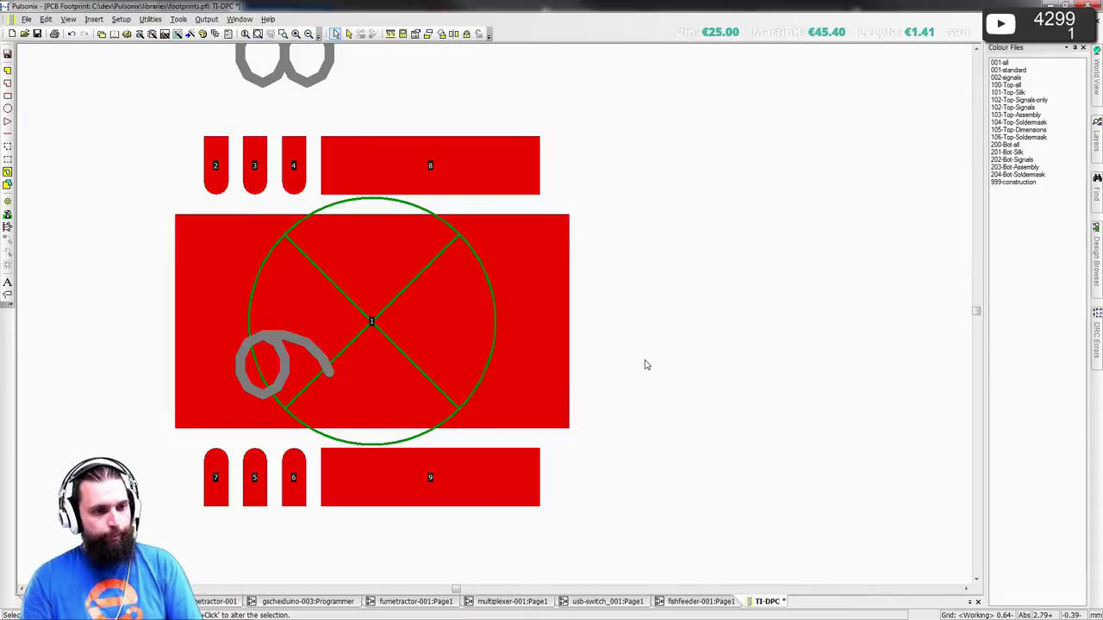
- Rotate pad 9 by 90 degrees and back to horizontal, accepting the warnings
left_click(485, 469)
key("r")
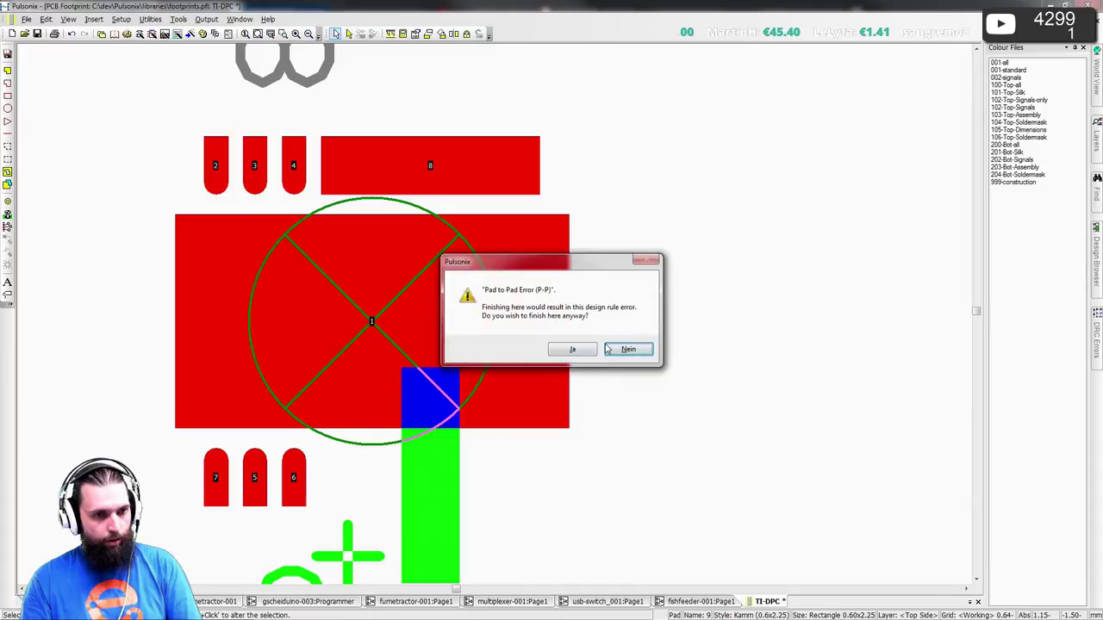
left_click(582, 353)
key("r")
left_click(567, 348)
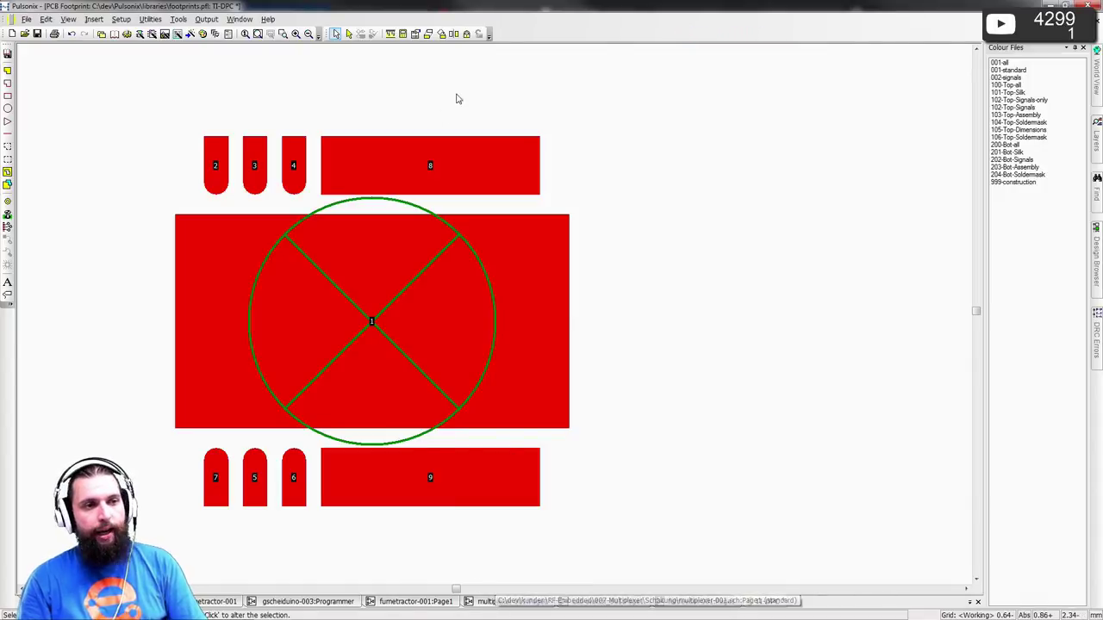
key("alt+Tab")
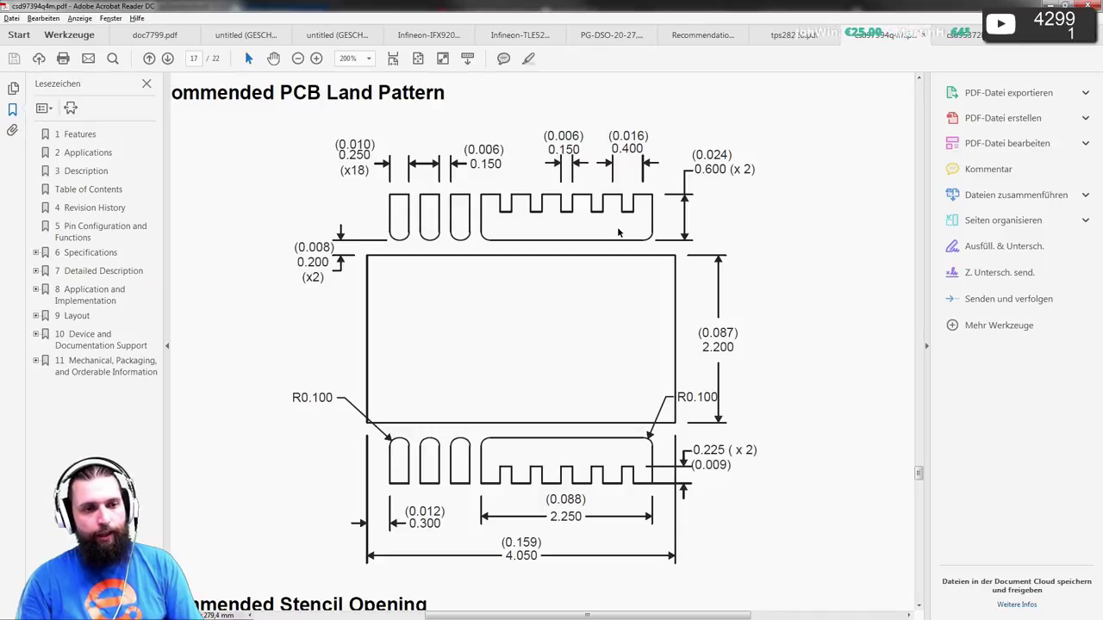
key("alt+Tab")
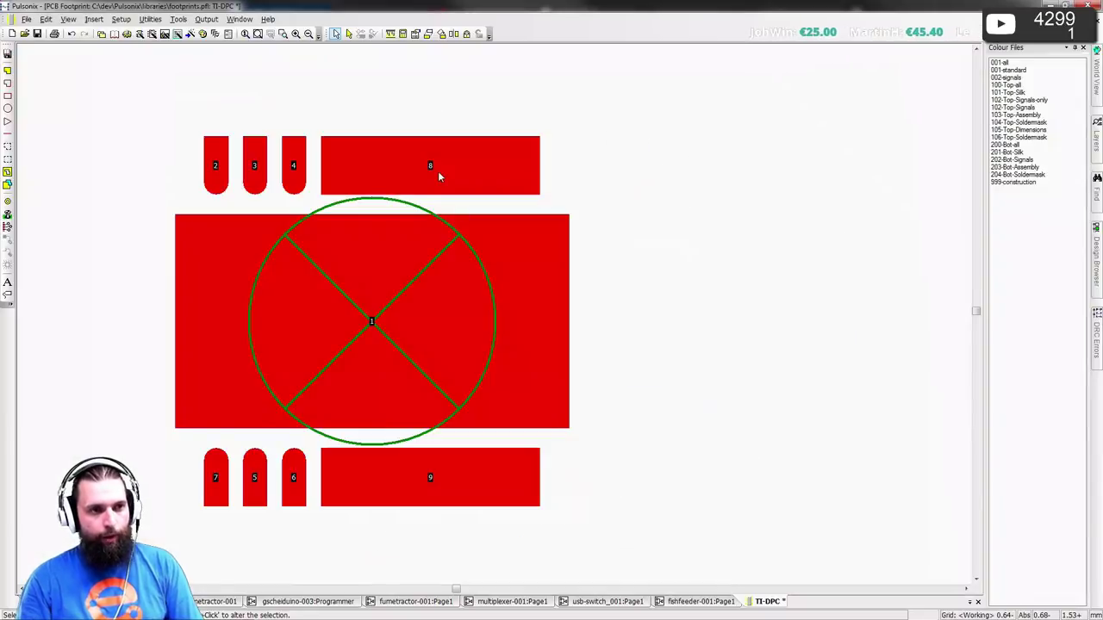
- Set the coordinate origin at pad 8 and open the Kamm pad shape for editing
left_click(431, 167)
right_click(437, 173)
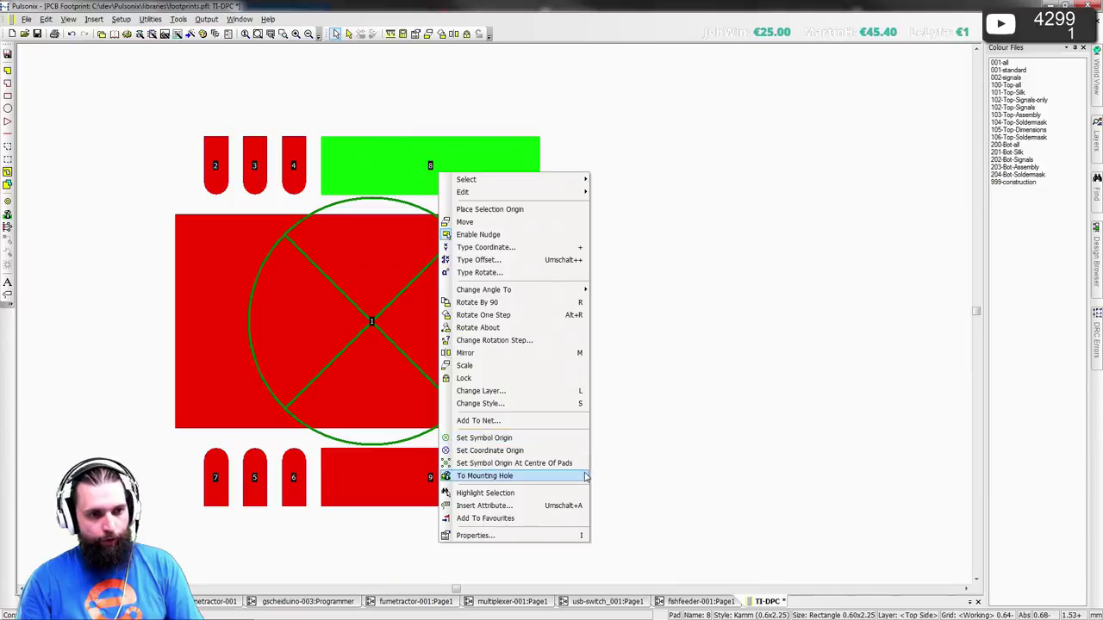
key("Return")
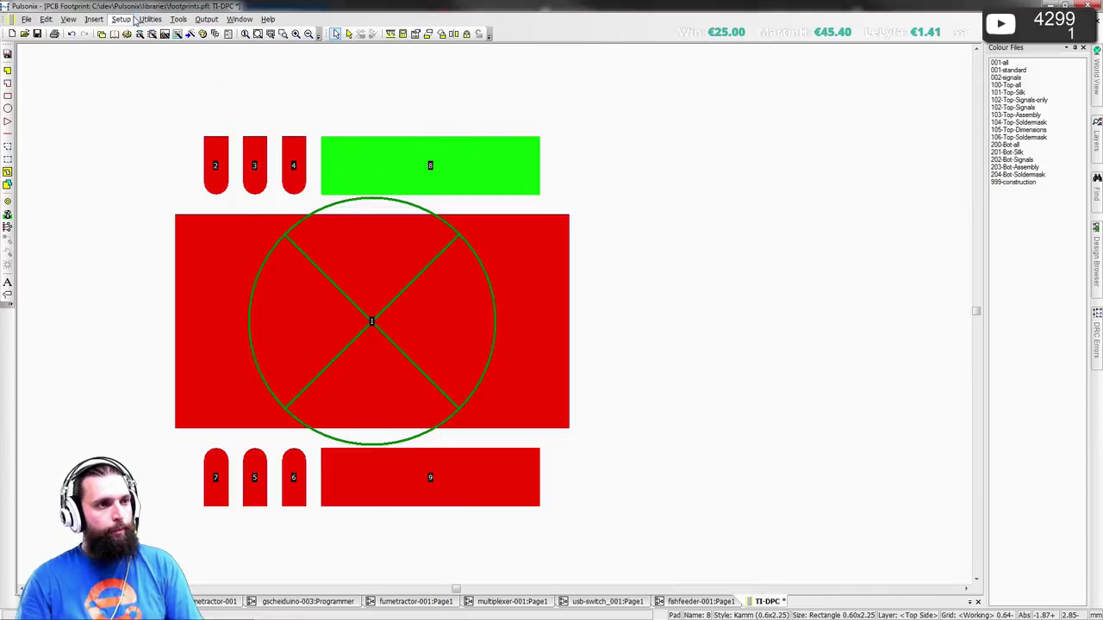
left_click(120, 19)
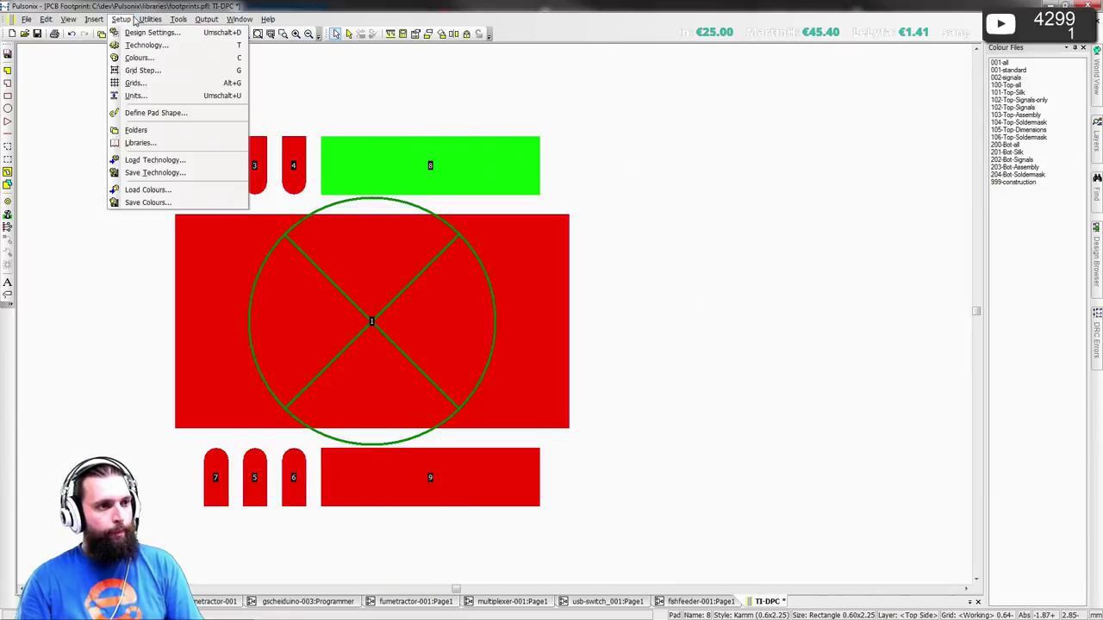
left_click(155, 112)
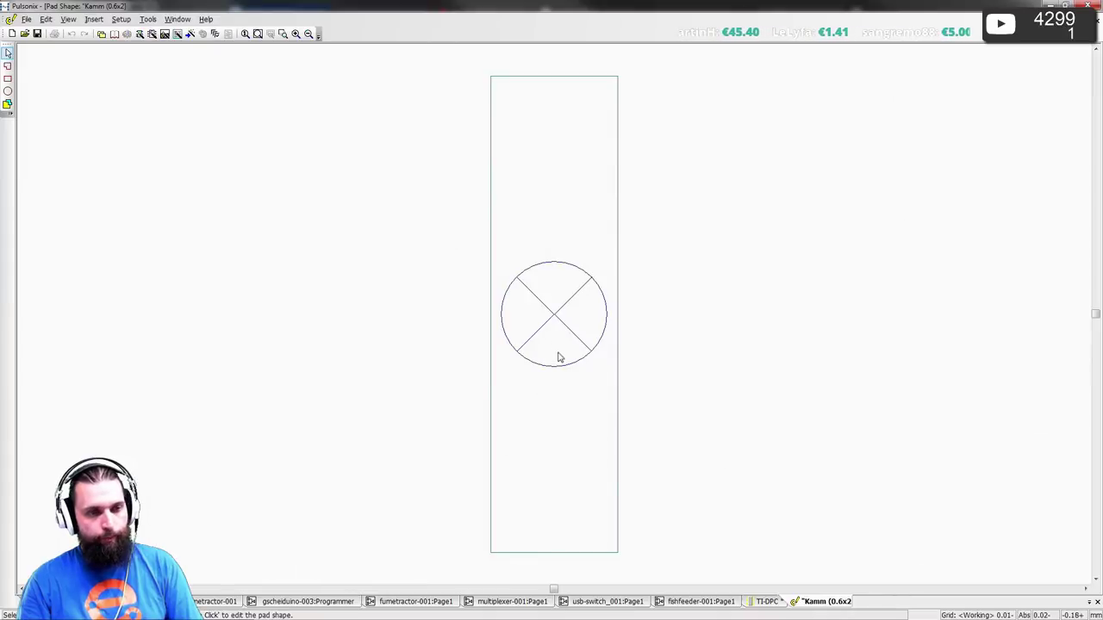
key("alt+Tab")
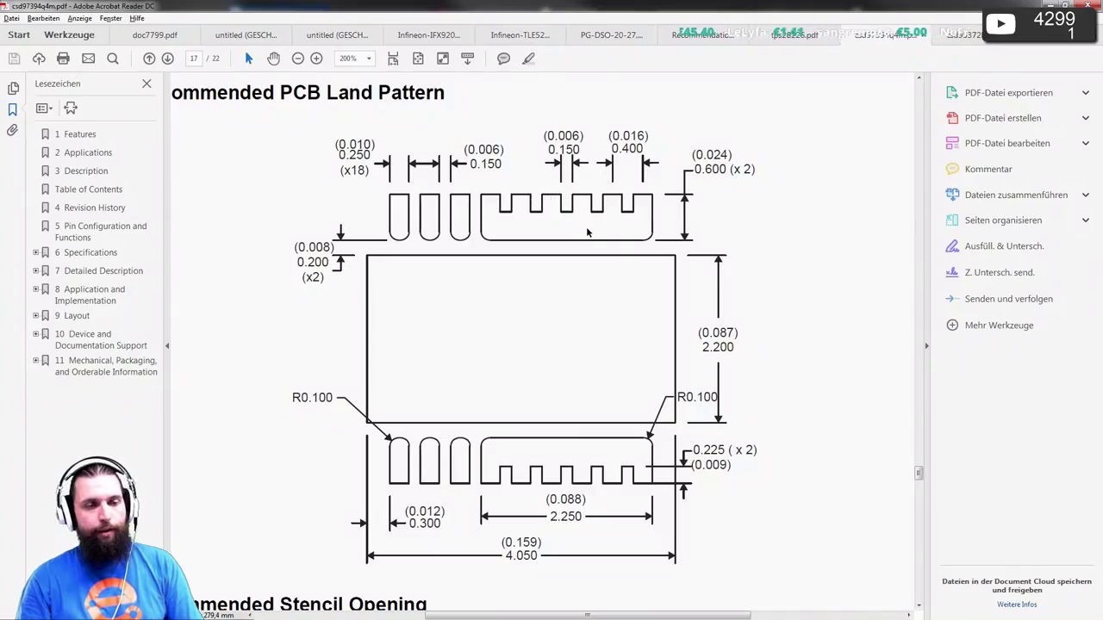
key("alt+Tab")
- Fillet the top-left and bottom-left pad corners with a 0.1 radius
left_click_drag(492, 78, 492, 79)
key("m")
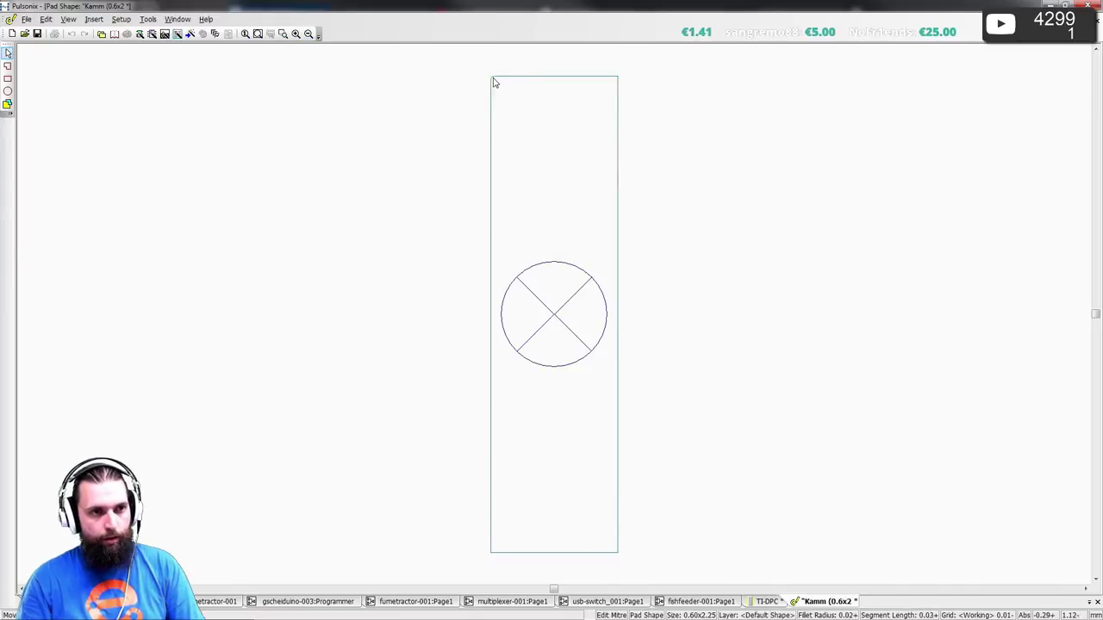
left_click(500, 92)
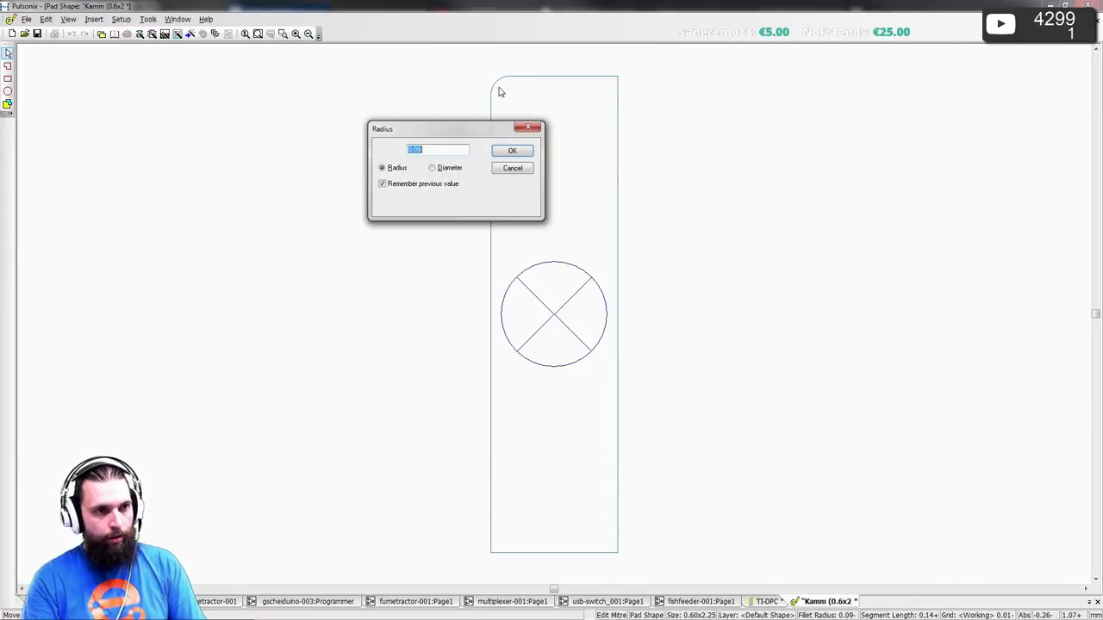
type("0.1")
key("alt+Tab")
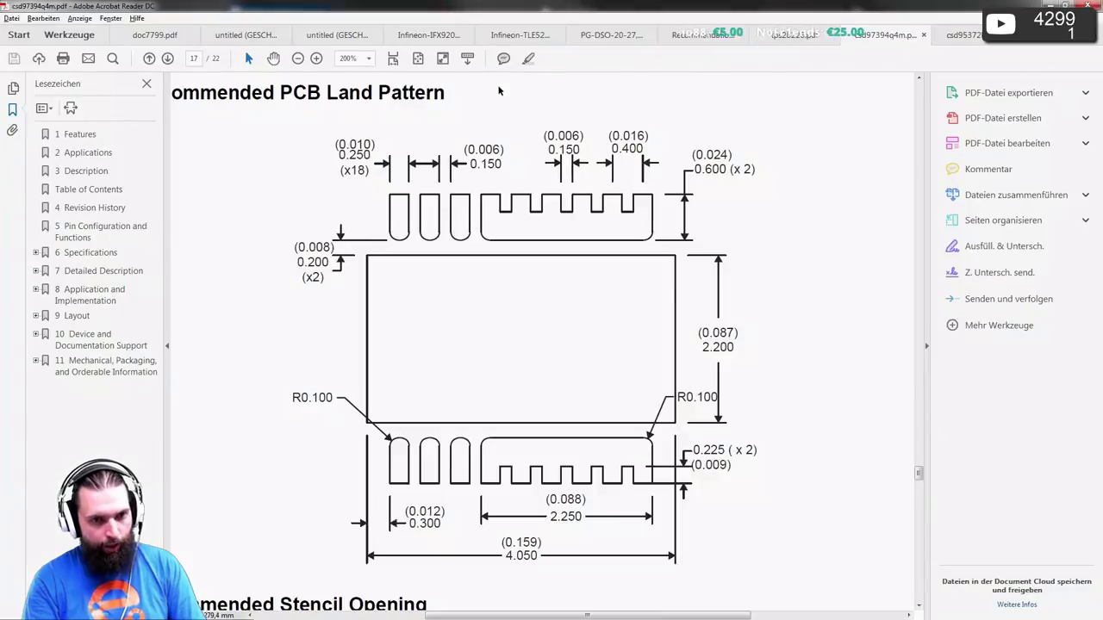
key("alt+Tab")
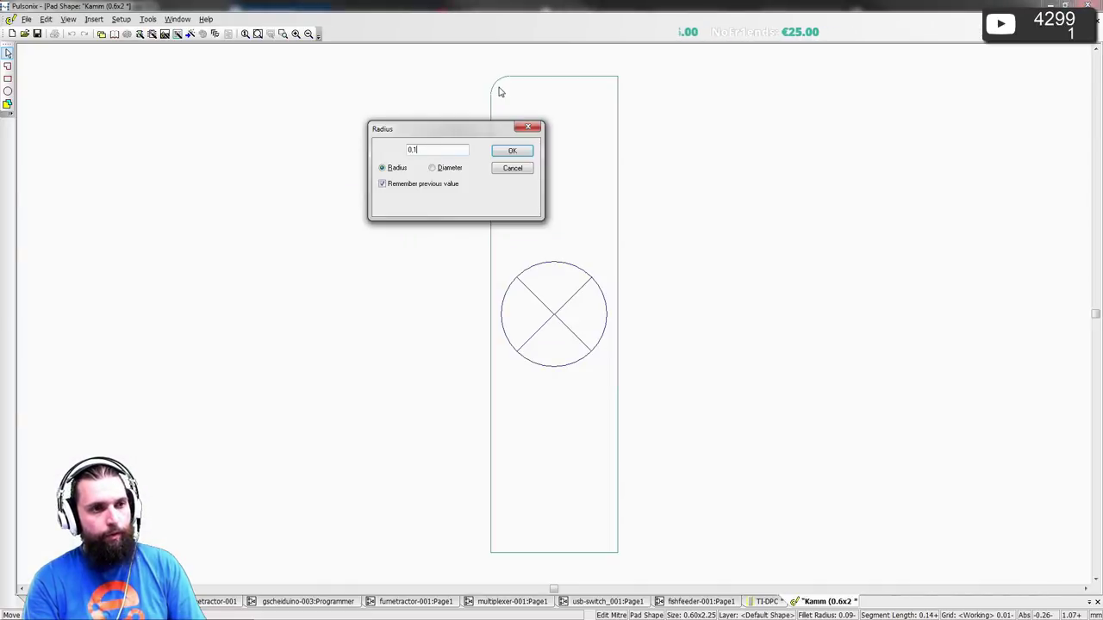
key("Return")
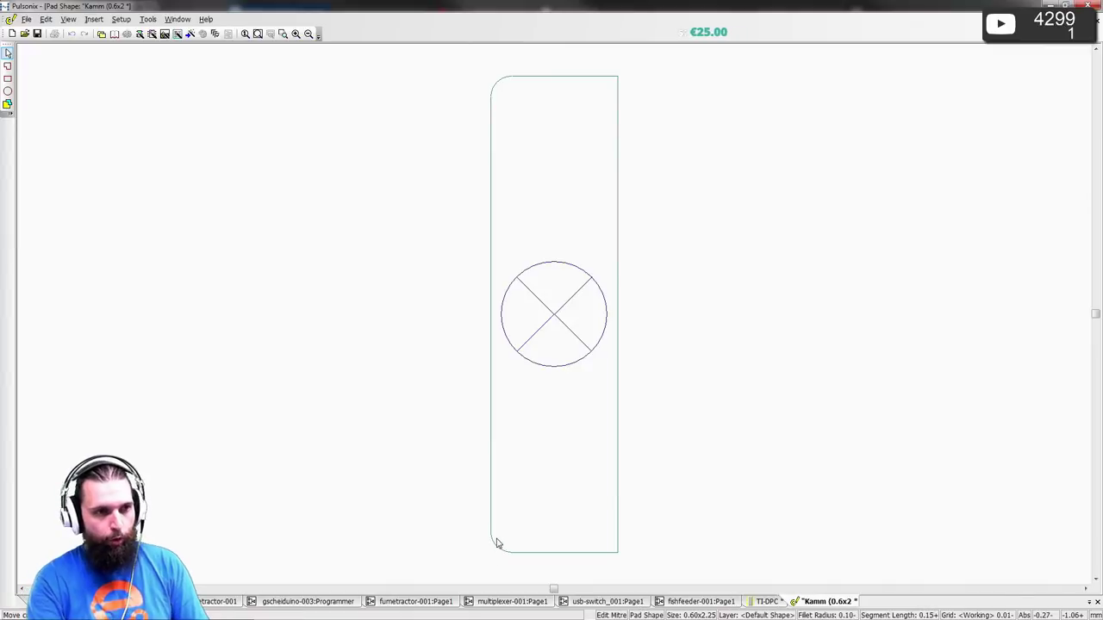
left_click(497, 543)
key("Return")
key("alt+Tab")
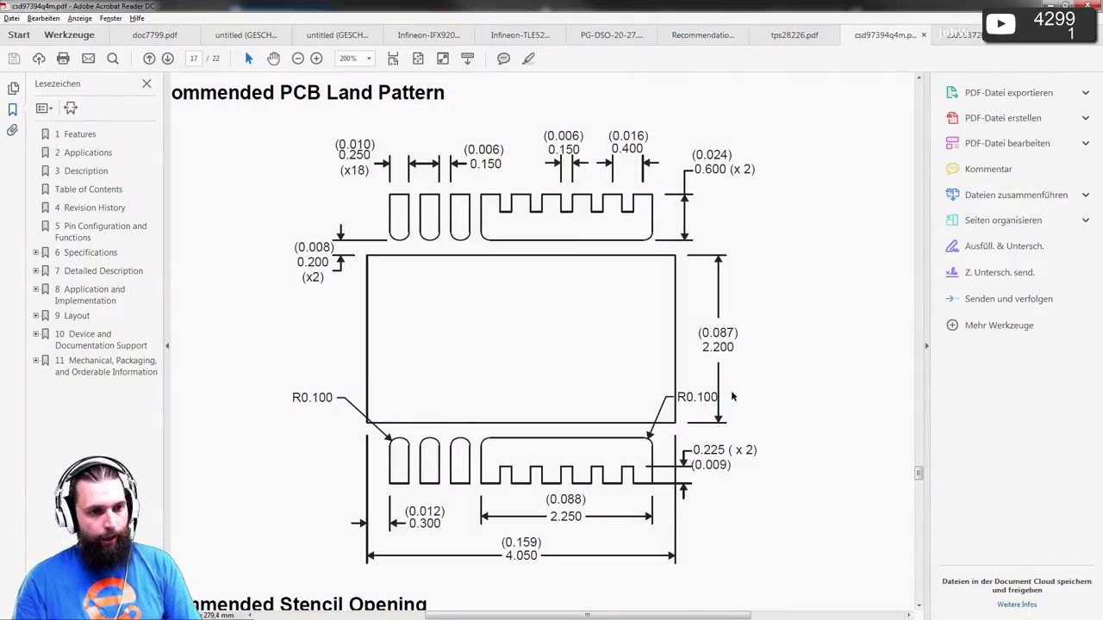
key("alt+Tab")
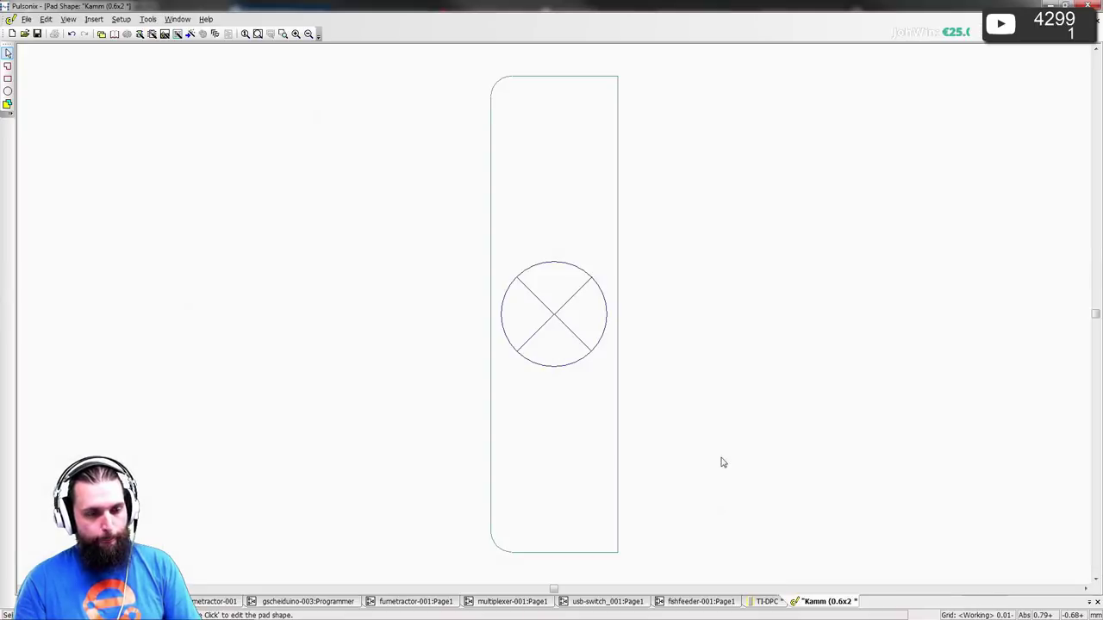
- Place a vertical construction line just left of the Kamm pad's centre
key("alt+Tab")
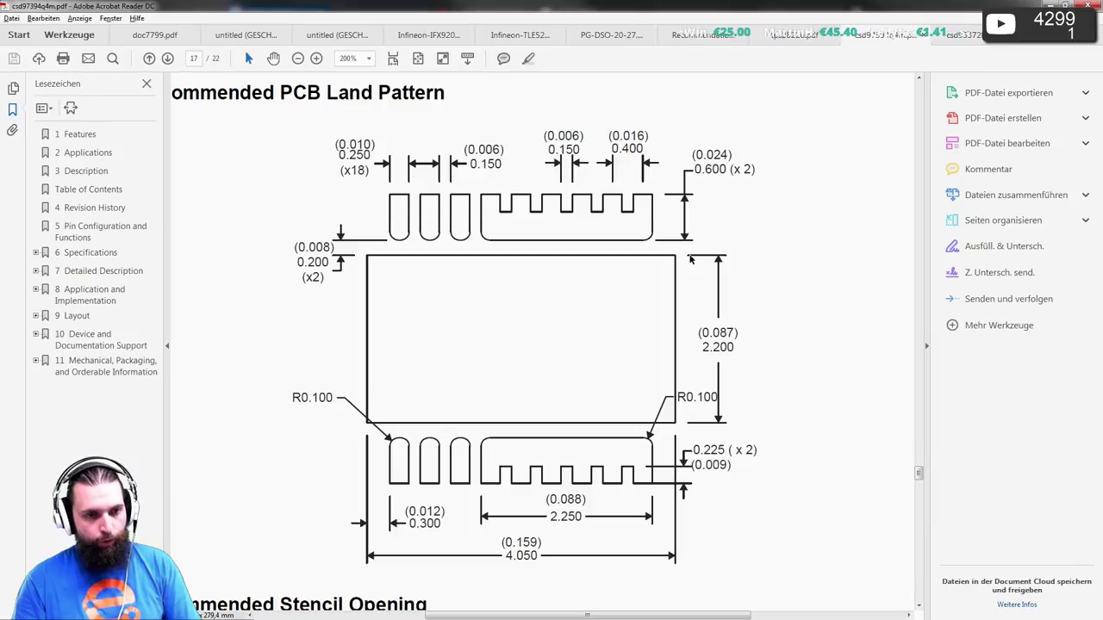
key("alt+Tab")
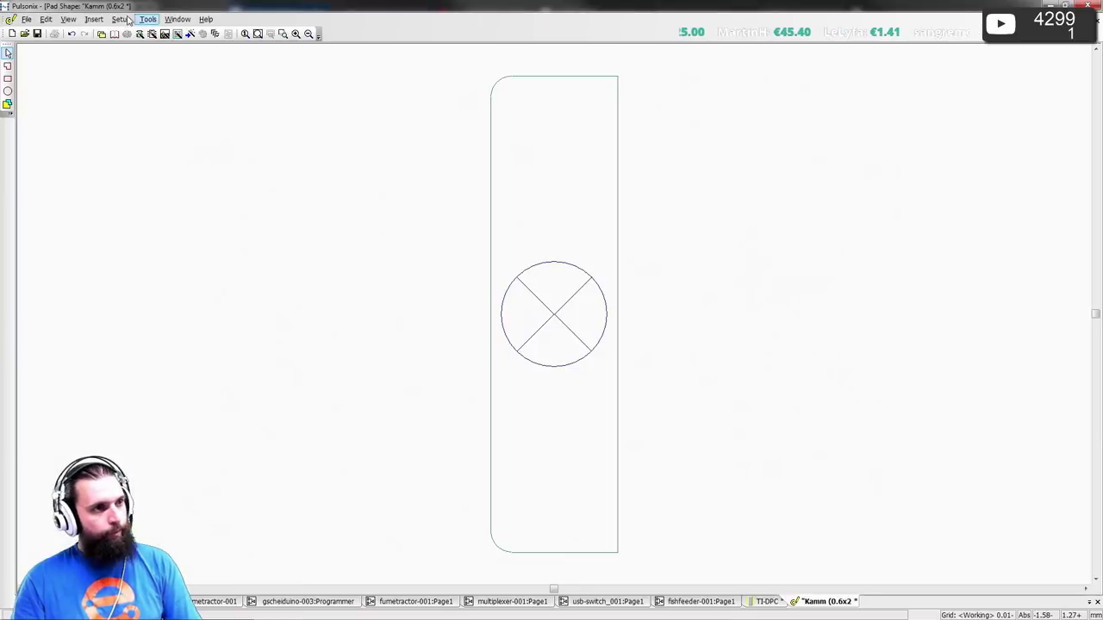
left_click(67, 19)
mouse_move(93, 18)
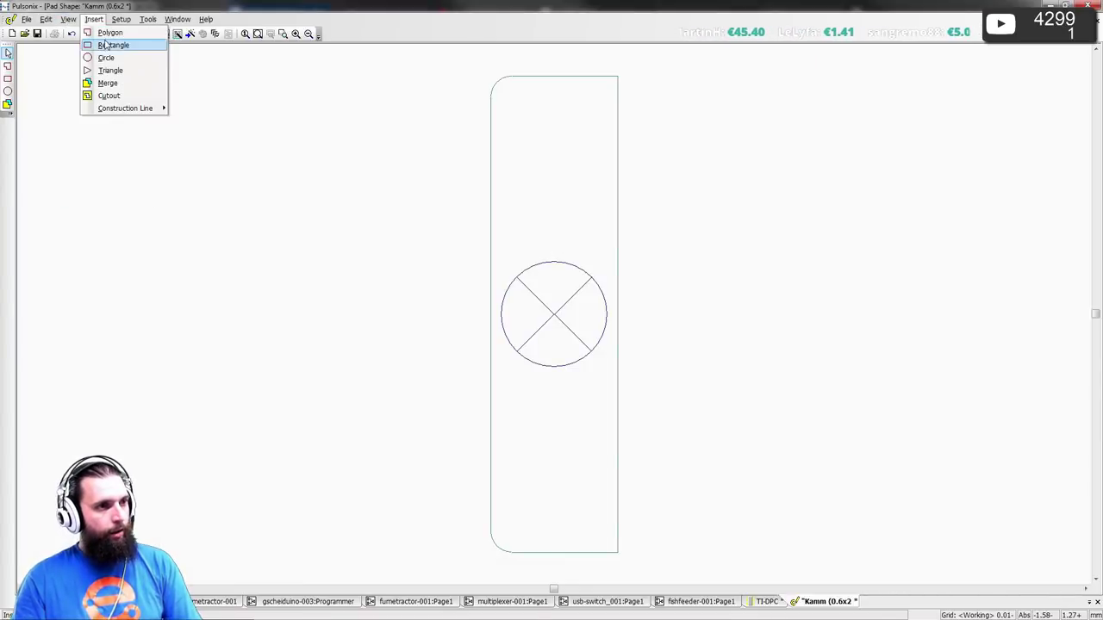
mouse_move(138, 109)
left_click(191, 109)
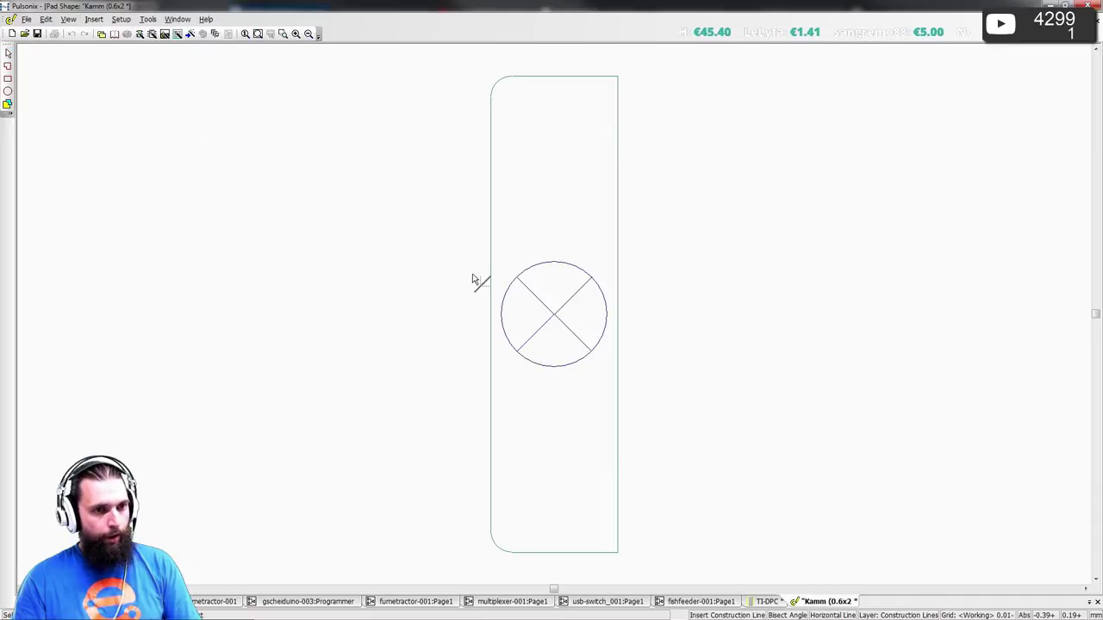
right_click(374, 229)
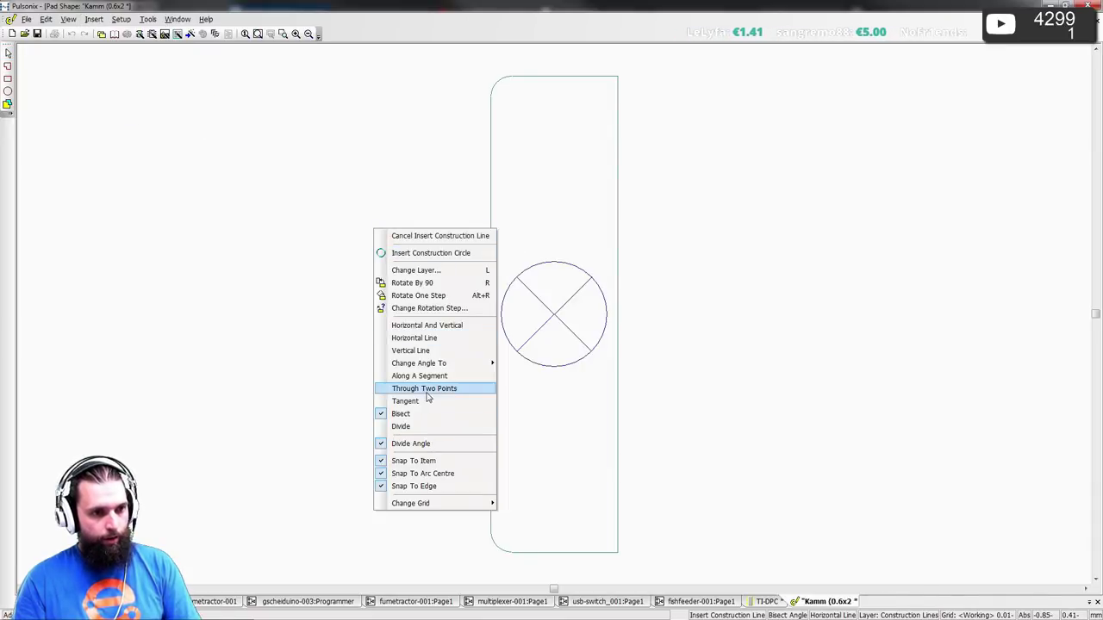
left_click(410, 350)
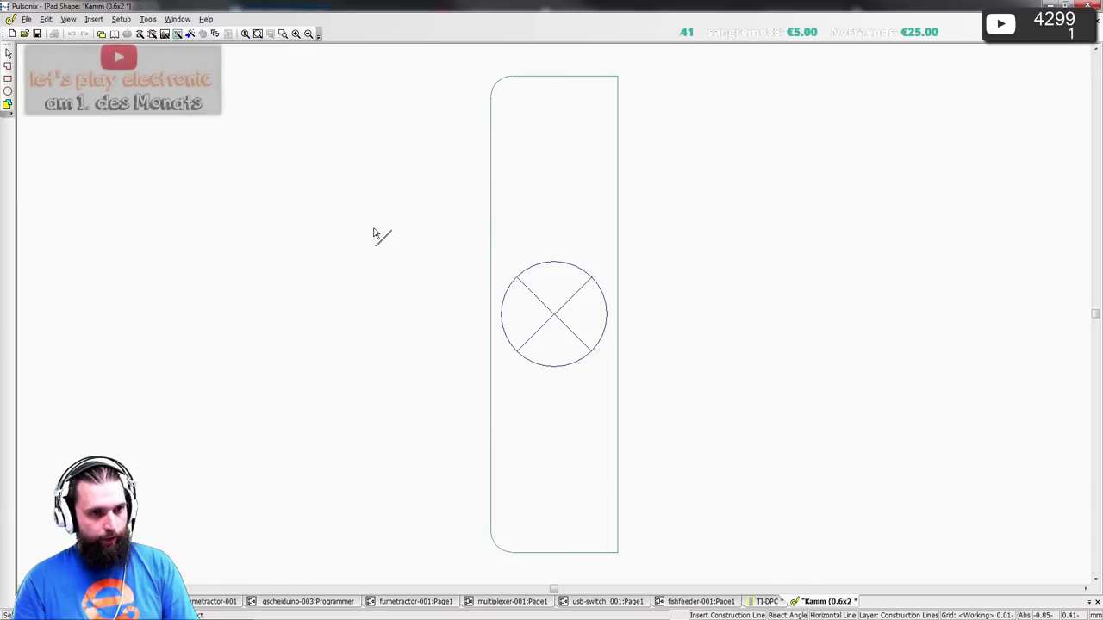
left_click(528, 239)
key("alt+Tab")
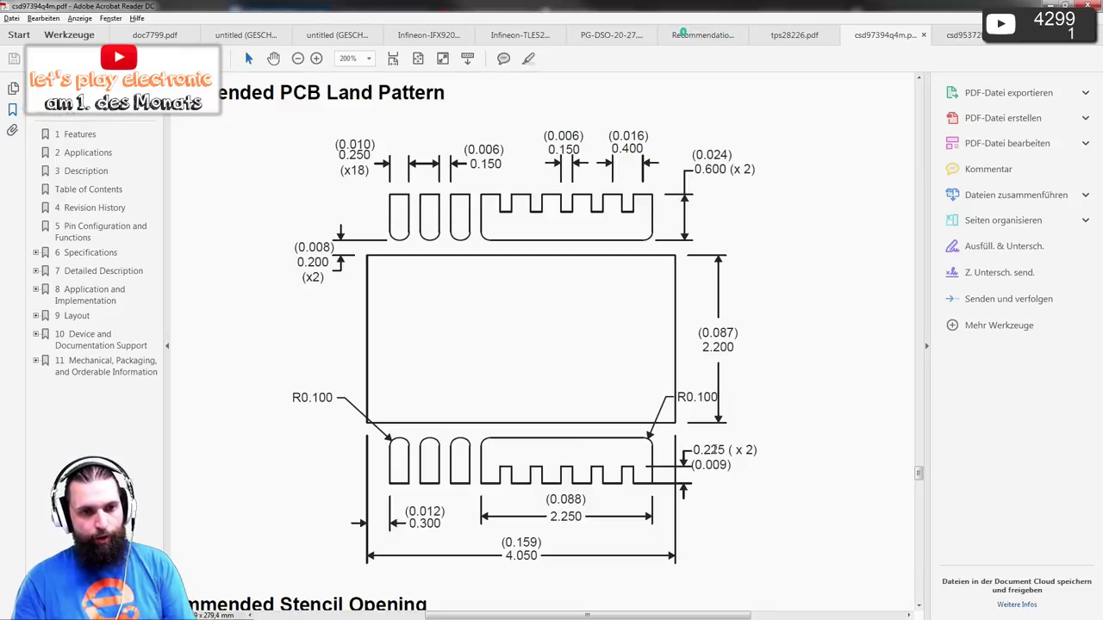
key("alt+Tab")
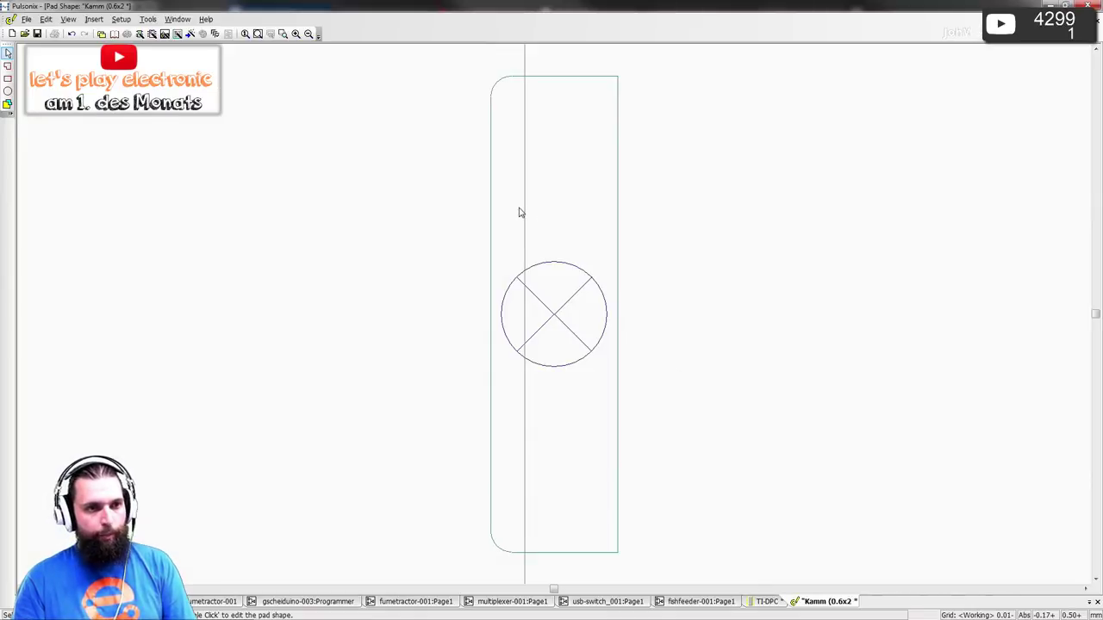
- Set the vertical construction line to X -0.075, checking the datasheet dimensions
left_click(527, 214)
type("t")
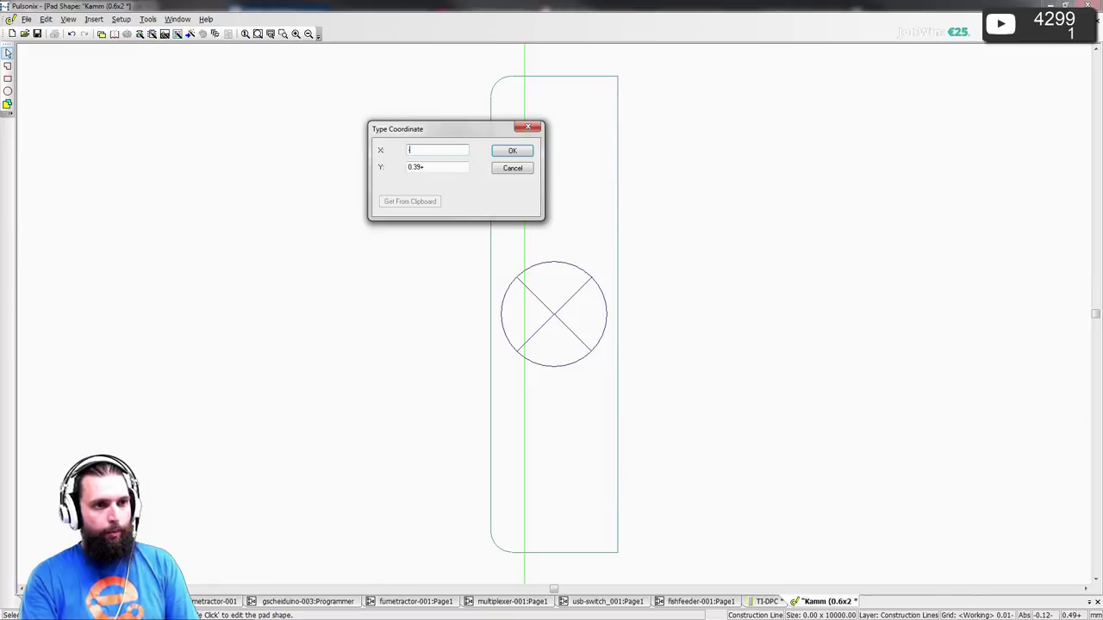
type("-0.075")
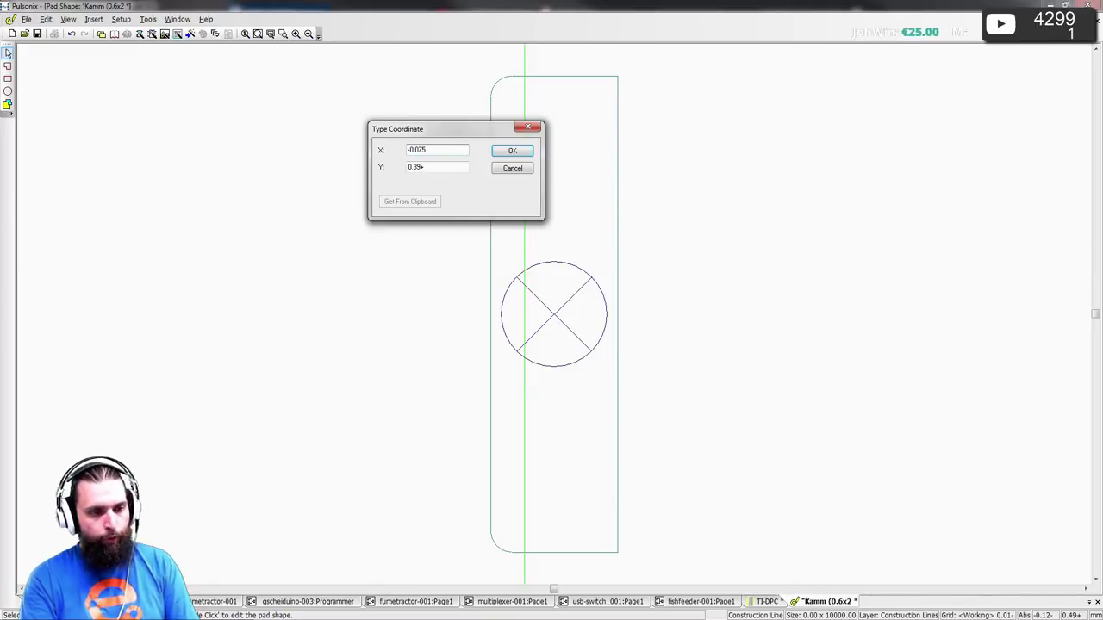
key("Return")
key("alt+Tab")
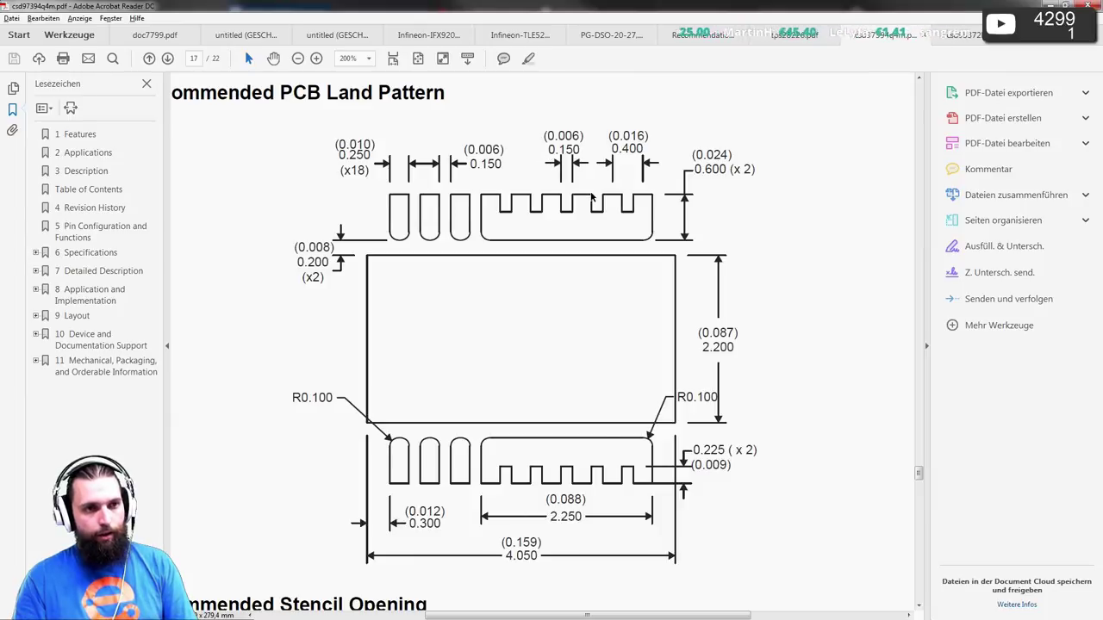
key("alt+Tab")
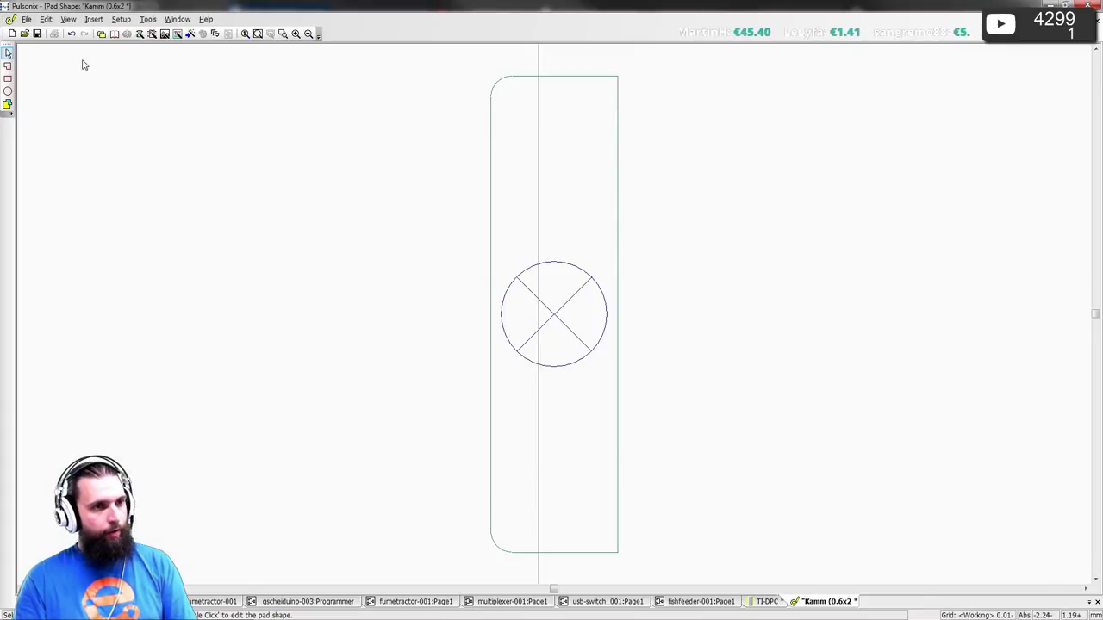
- Insert a horizontal construction line at Y 0.075, then offset it by -0.075 to the pad centre
left_click(68, 19)
mouse_move(126, 111)
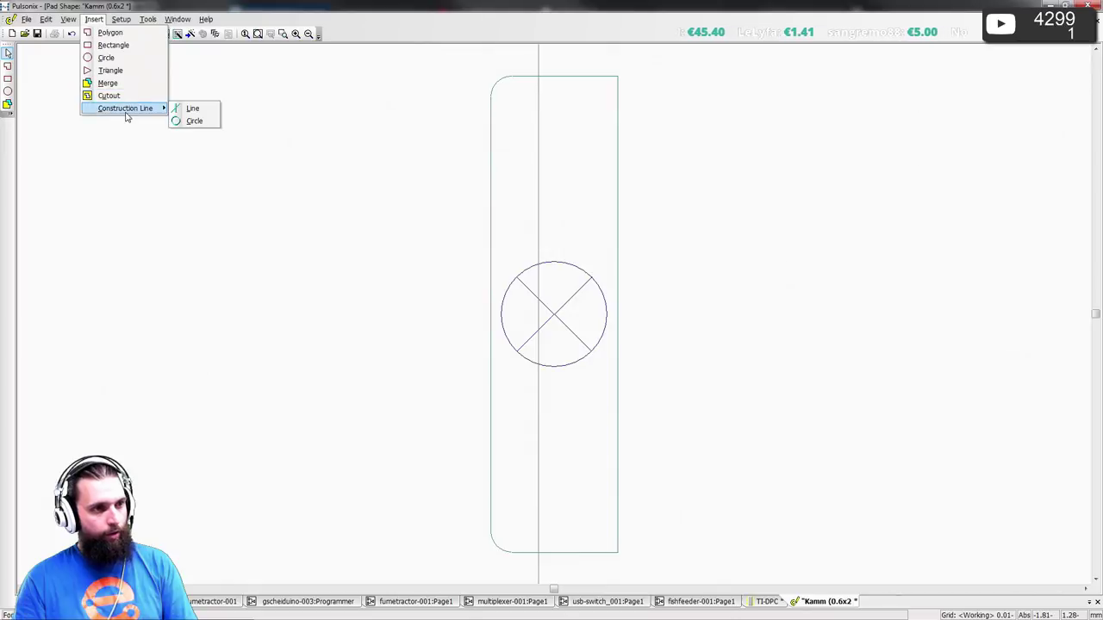
left_click(192, 108)
right_click(302, 224)
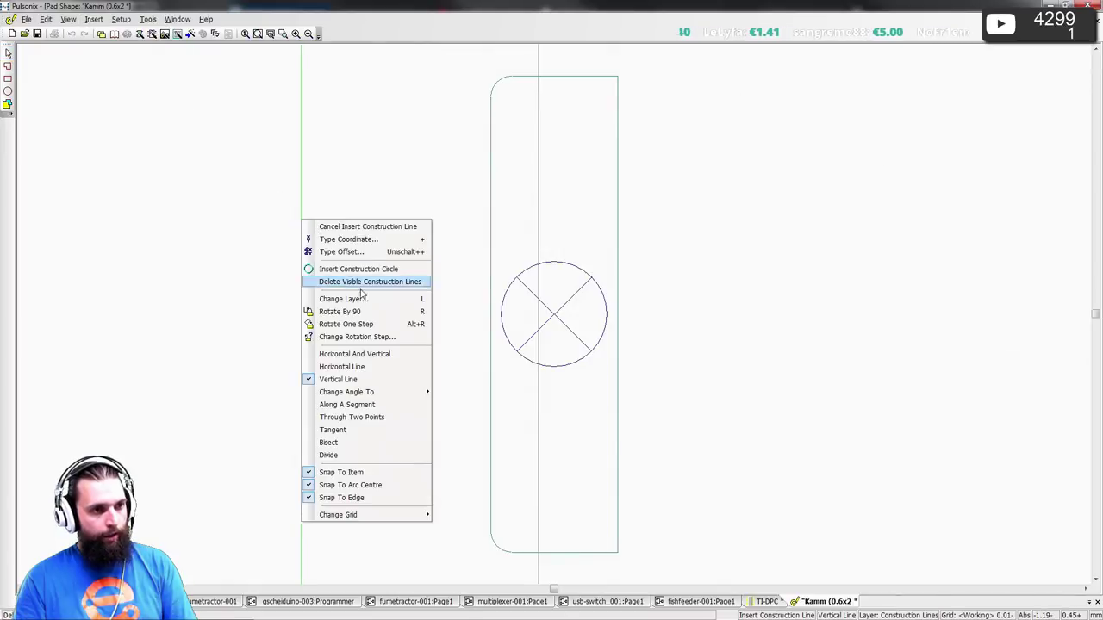
left_click(341, 366)
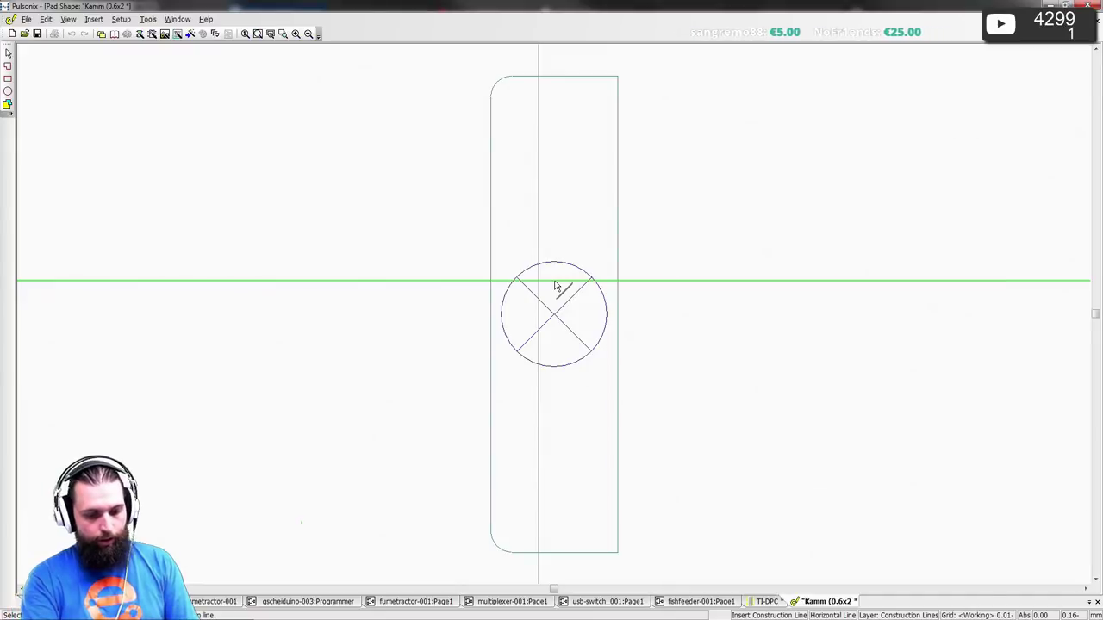
key("y")
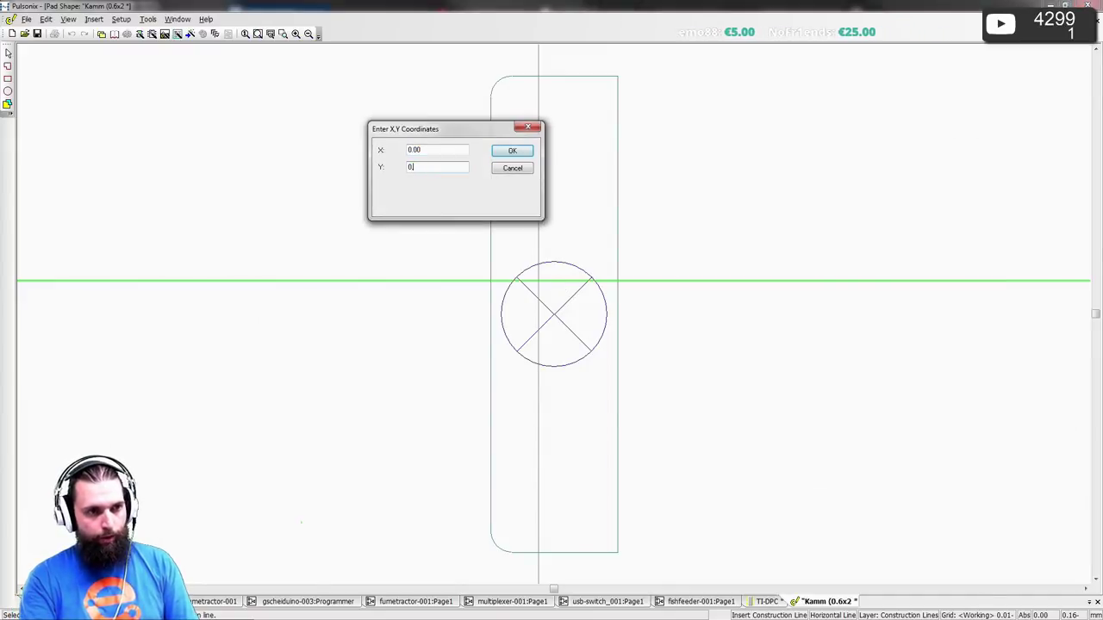
type("0.075")
key("Return")
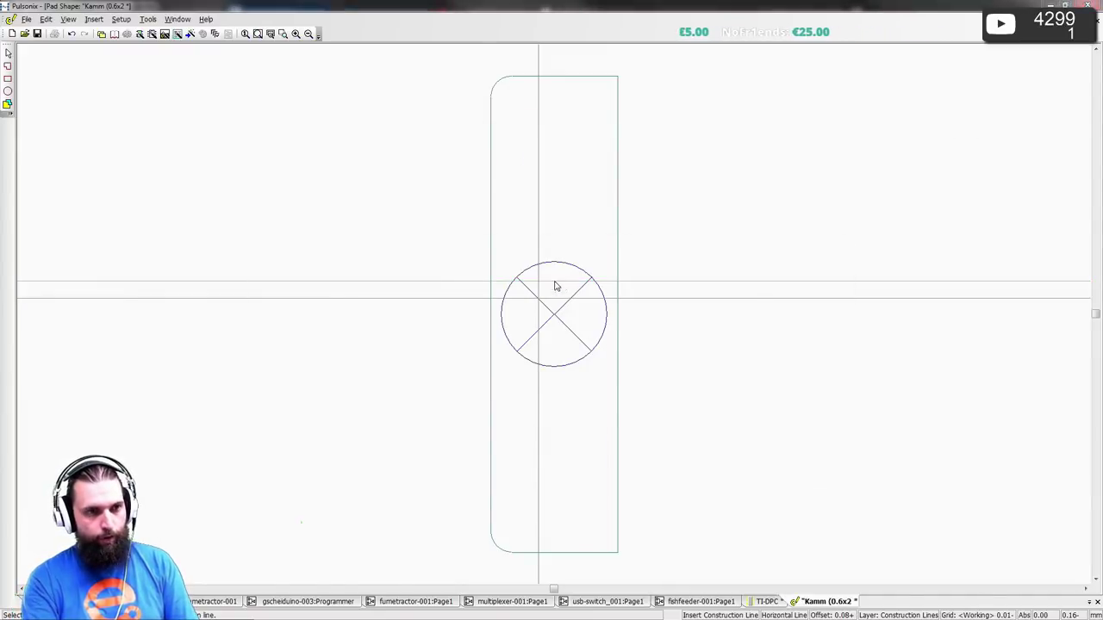
key("alt+Tab")
key("alt+Tab")
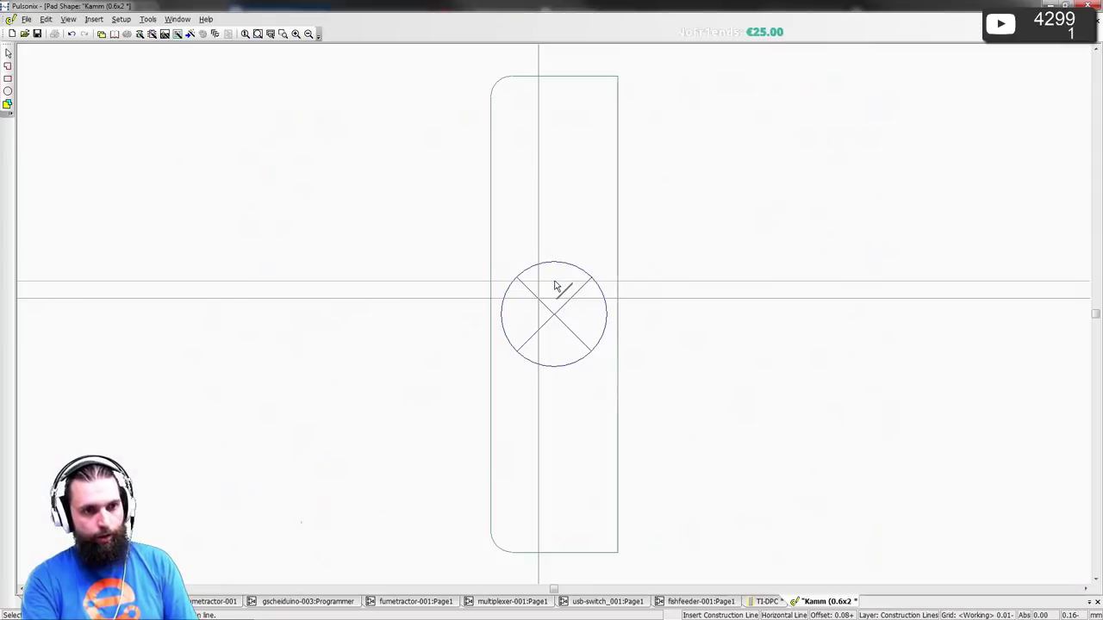
key("o")
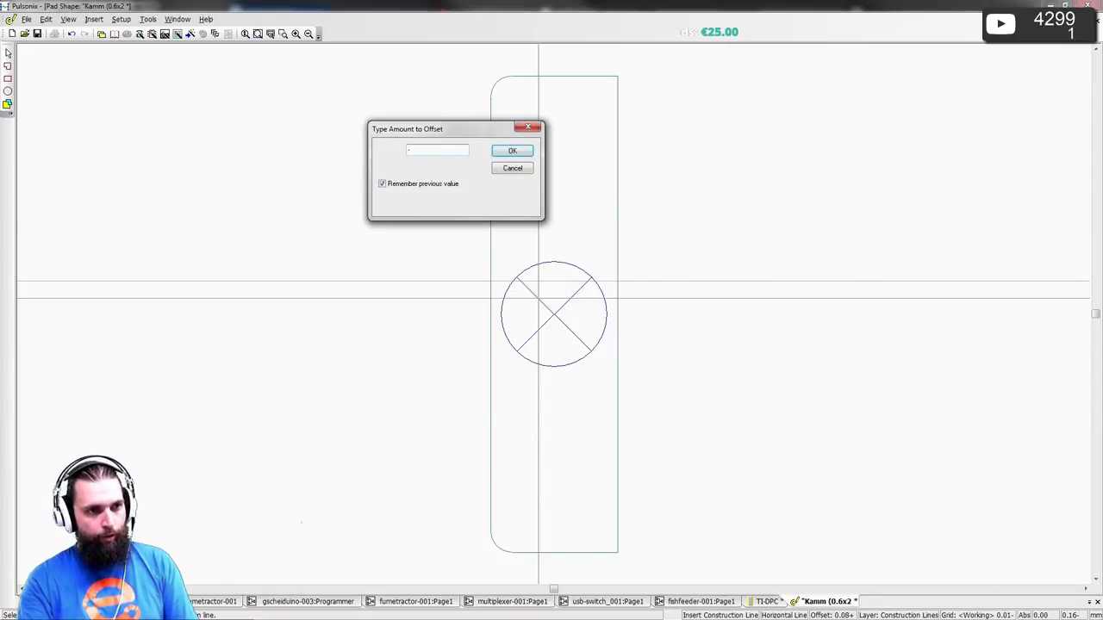
type("-0.075")
key("Return")
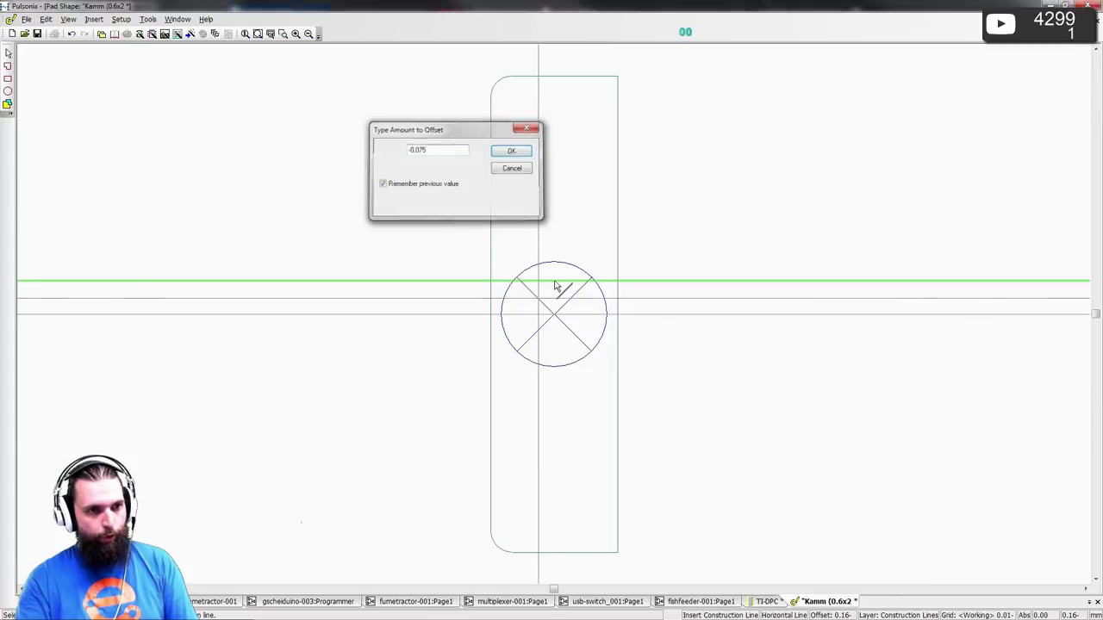
- Add another horizontal construction line offset by -0.15, then delete it as misplaced
key("h")
left_click(685, 322)
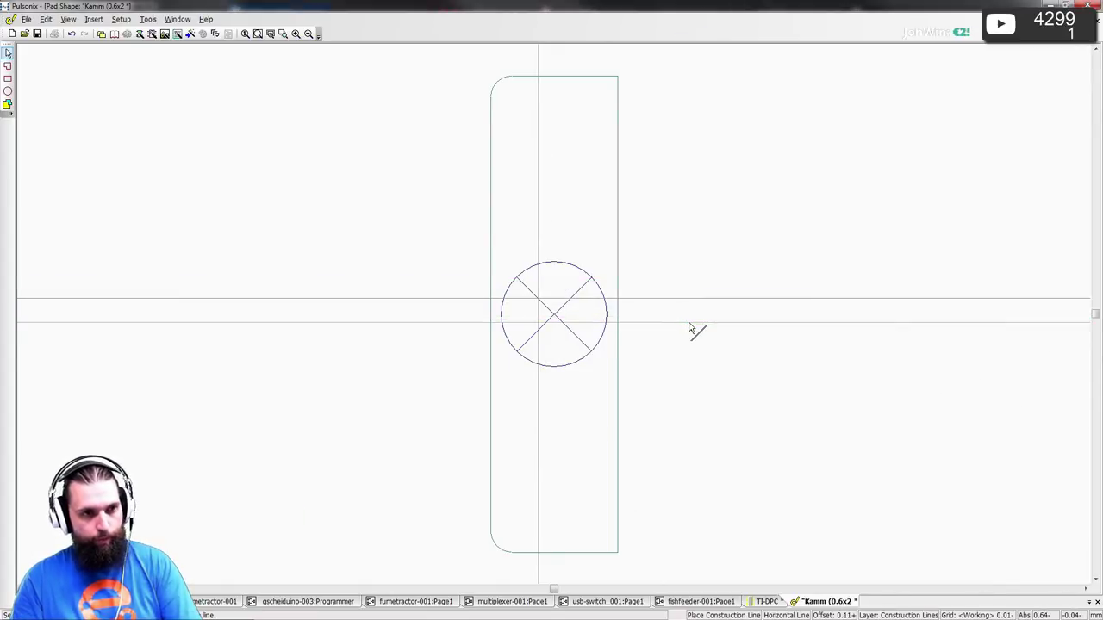
key("o")
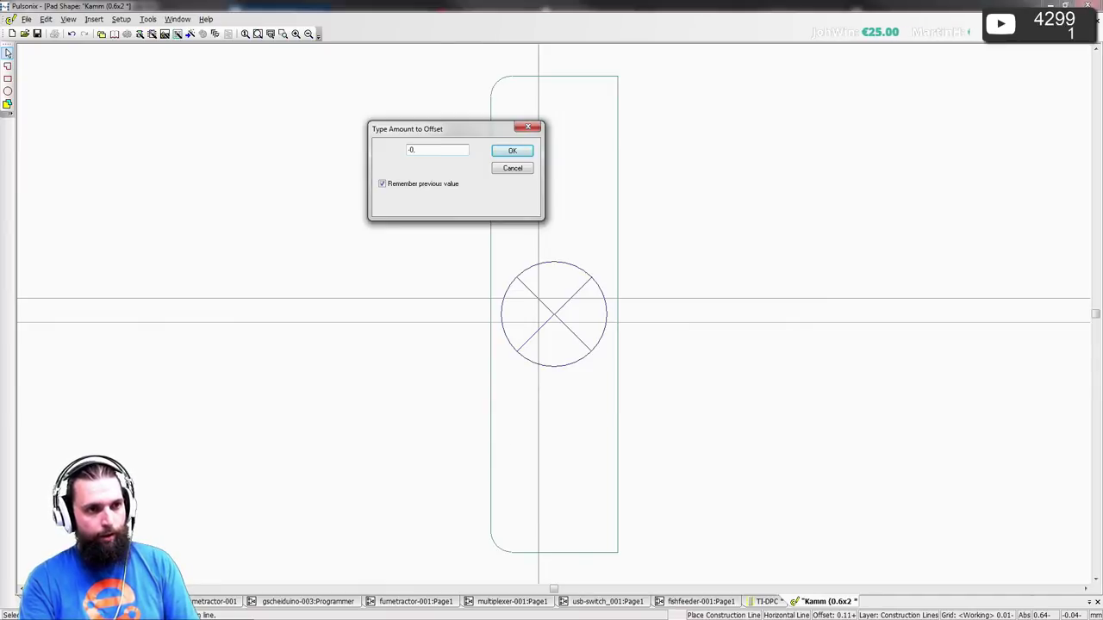
key("alt+Tab")
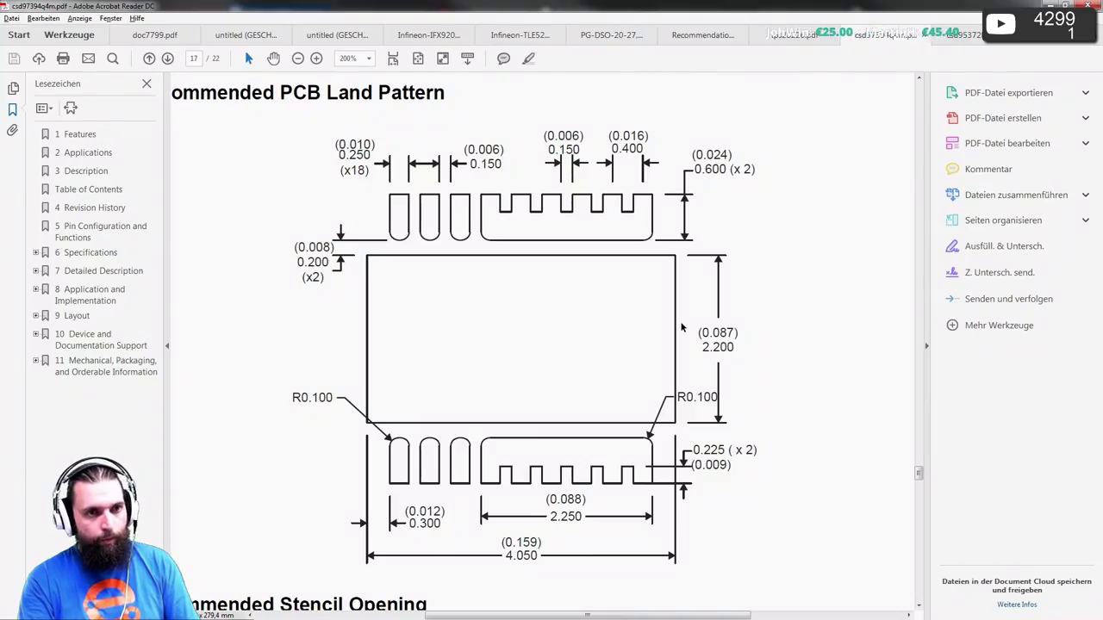
key("alt+Tab")
type("-0.15")
key("Return")
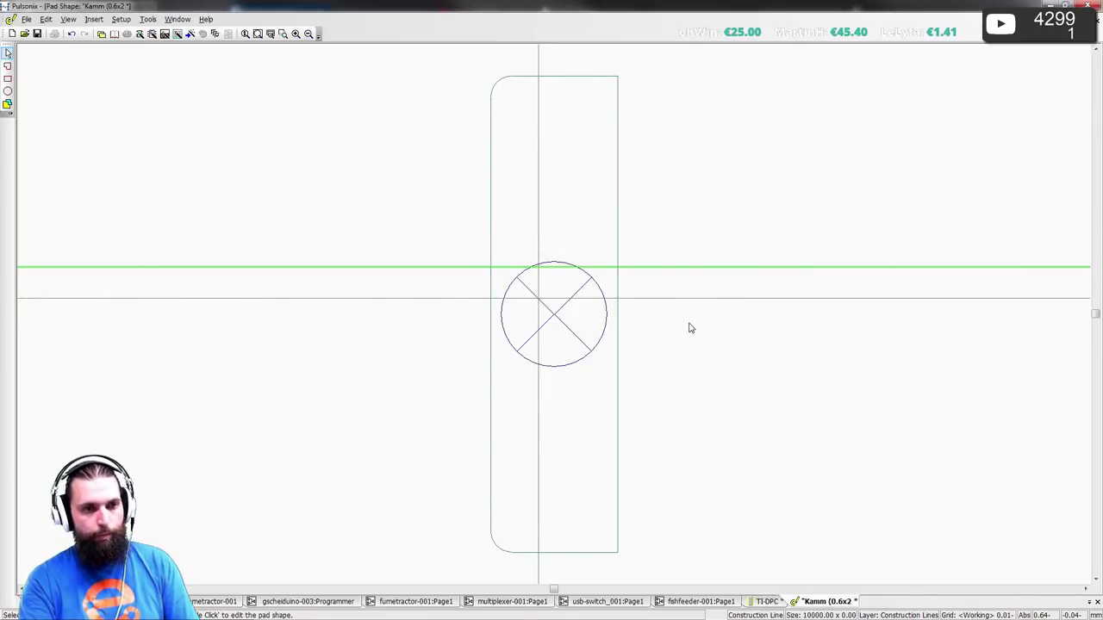
key("Delete")
- Add a horizontal construction line offset 0.1 from the pad centre
key("h")
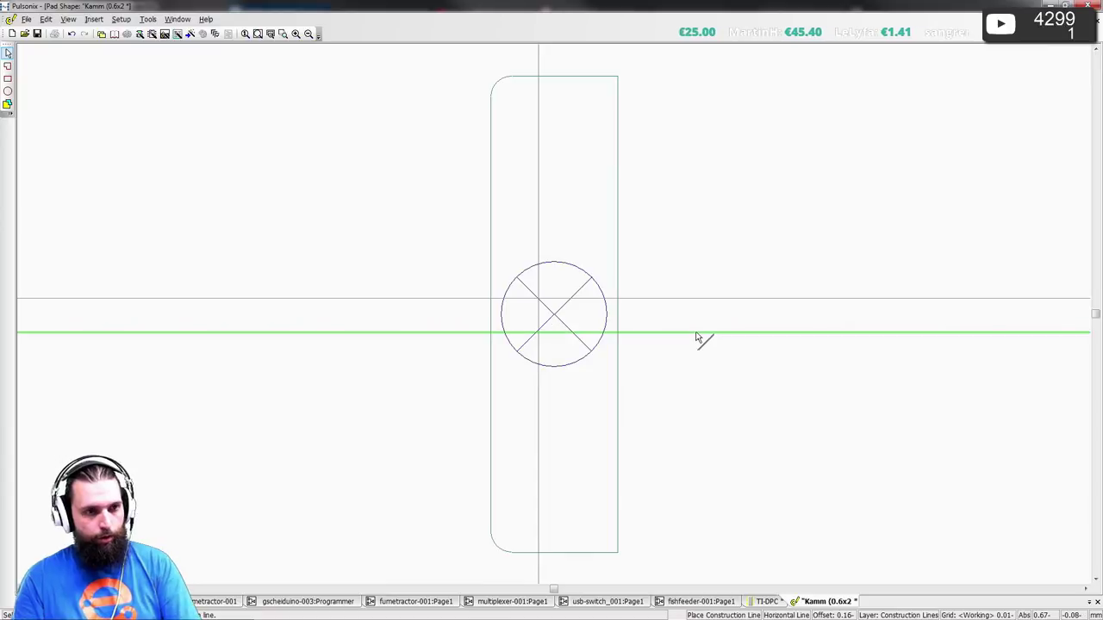
key("o")
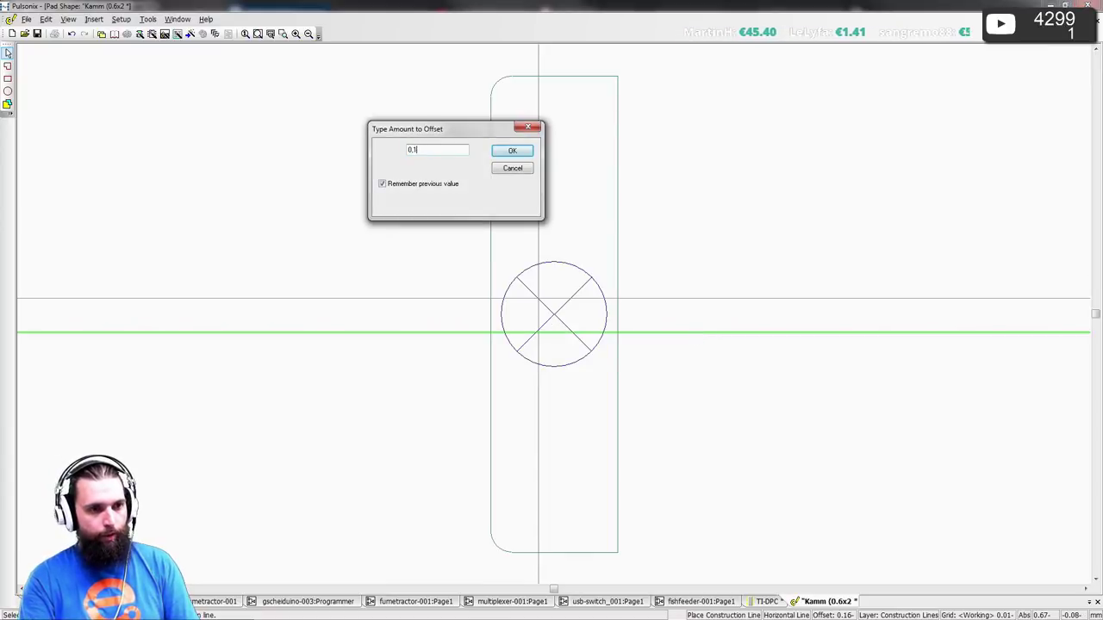
type("0.1")
key("Return")
left_click(736, 369)
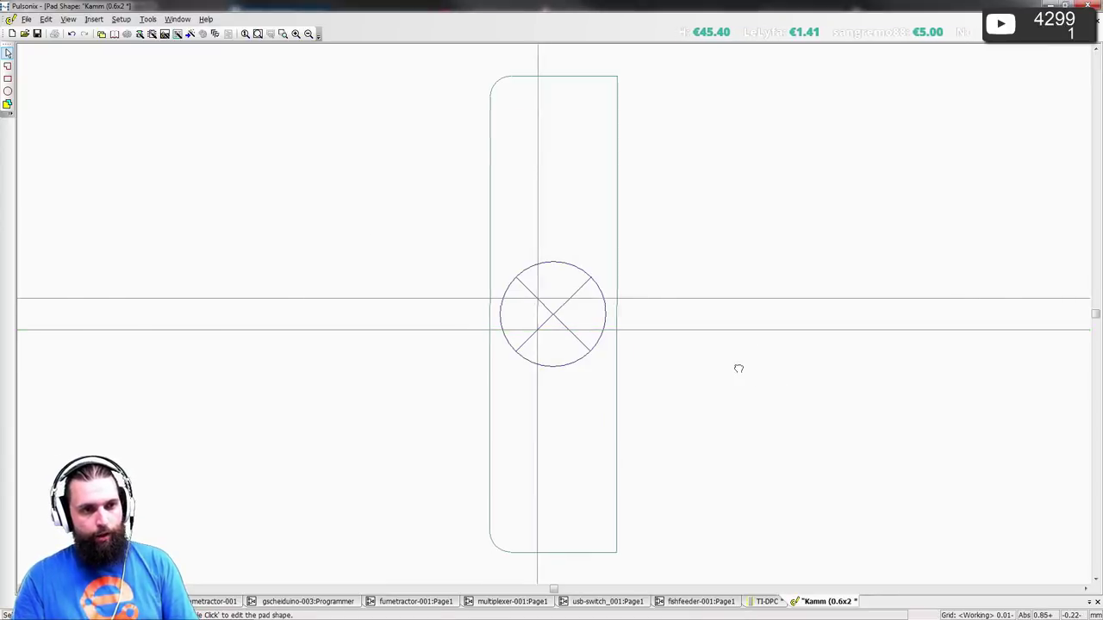
- Compare the pad against the datasheet's recommended land pattern and select a horizontal construction line
middle_click_drag(735, 368, 566, 357)
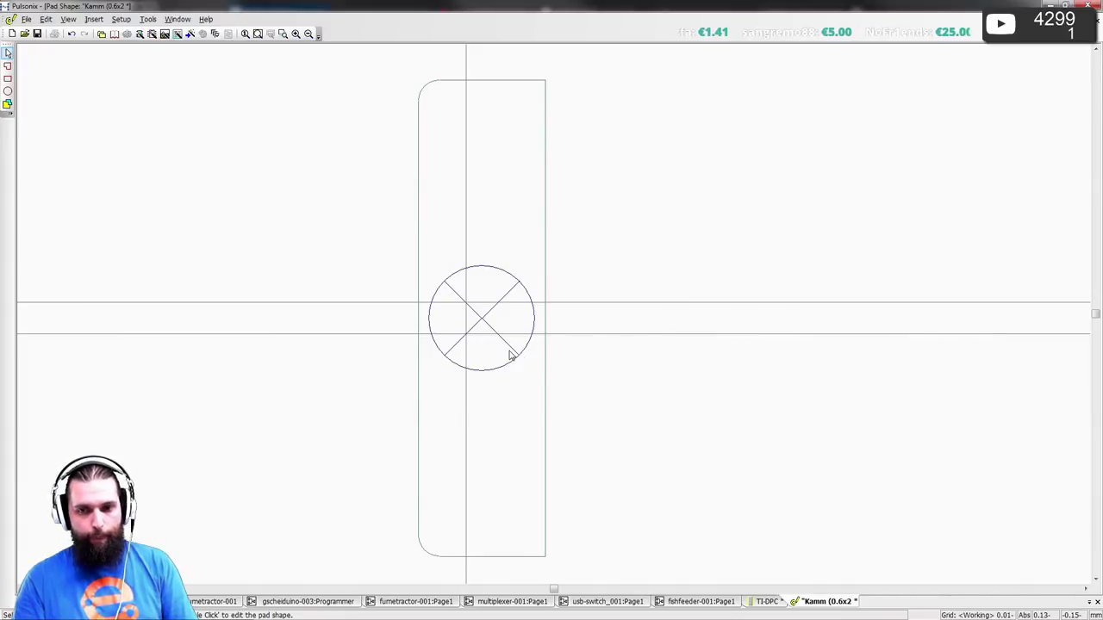
key("alt+Tab")
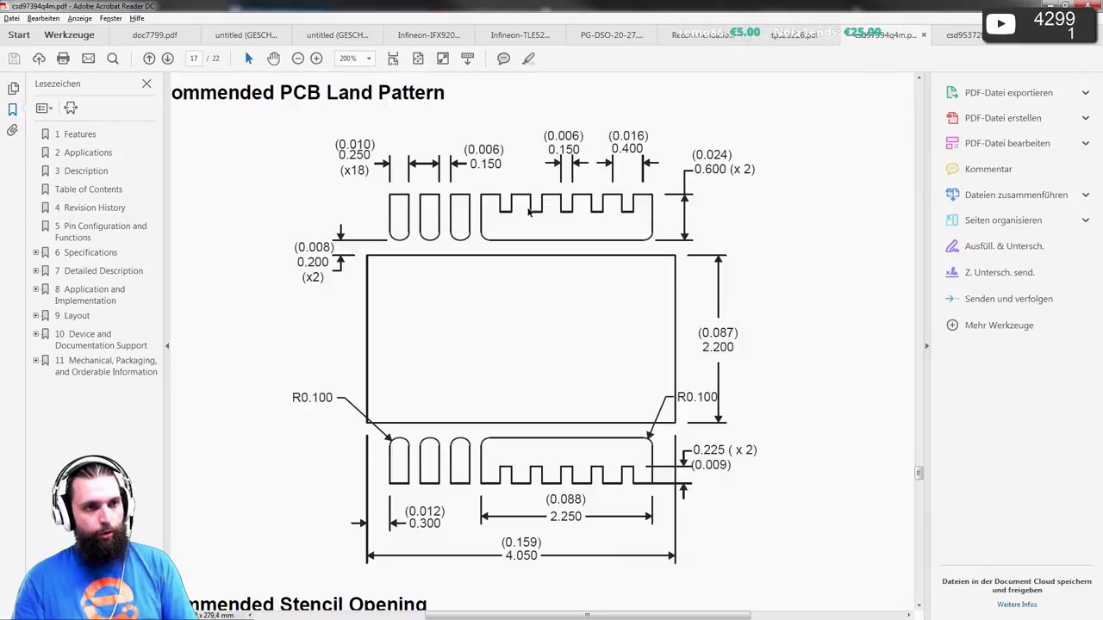
key("alt+Tab")
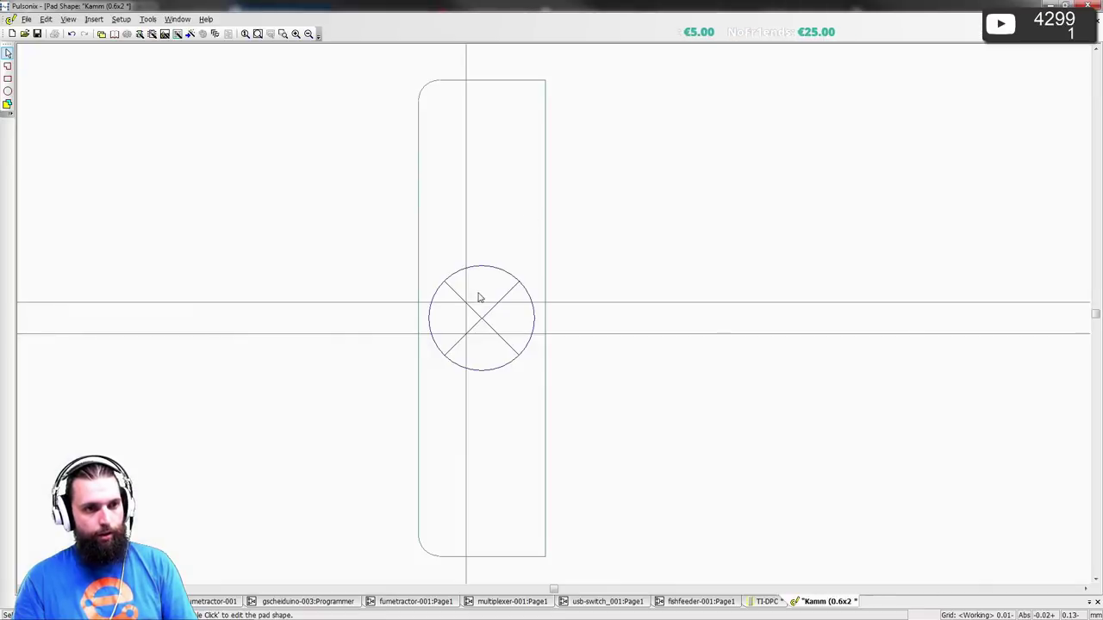
key("alt+Tab")
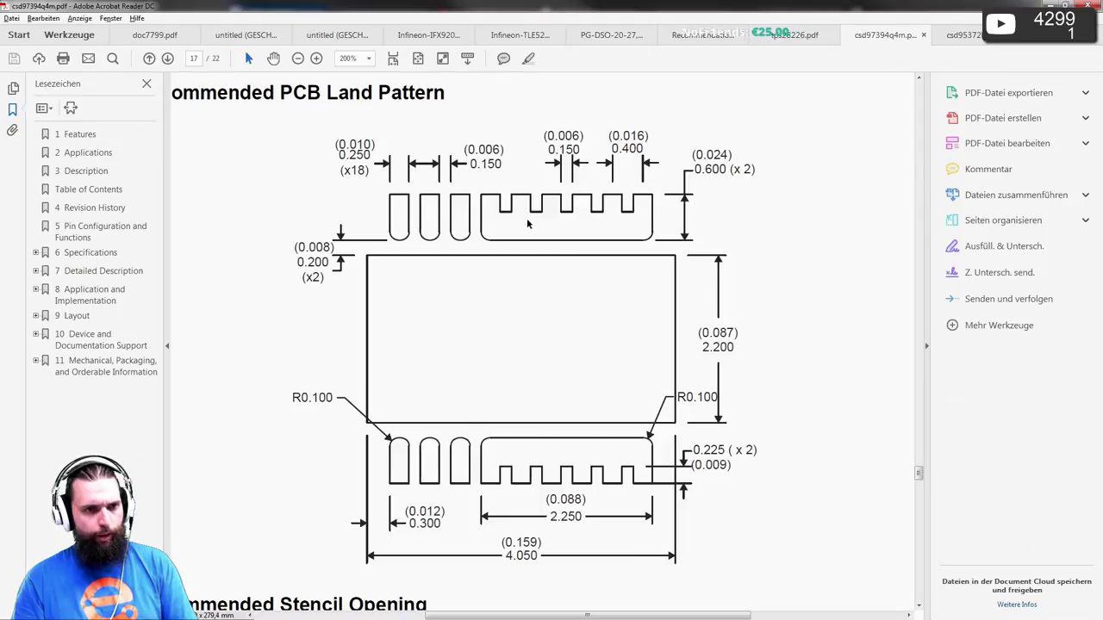
key("alt+Tab")
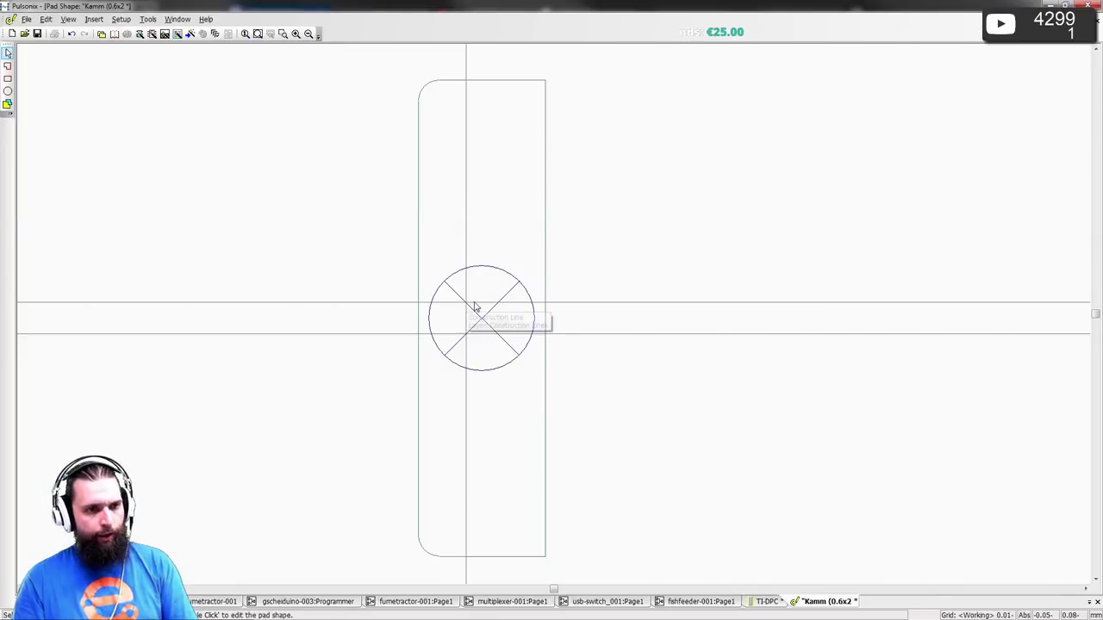
key("alt+Tab")
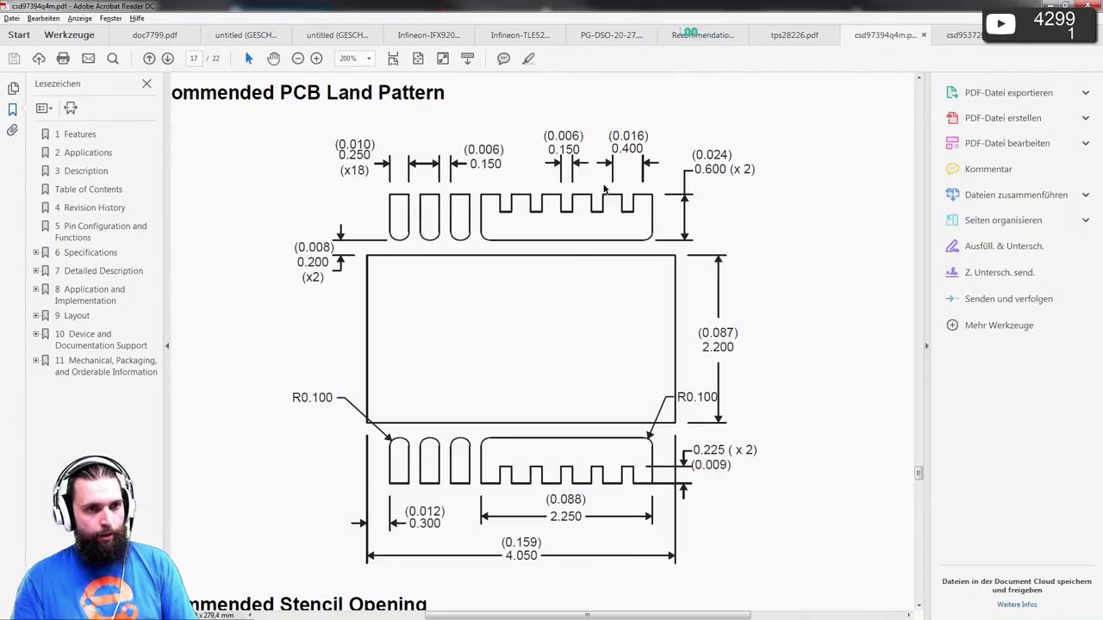
key("alt+Tab")
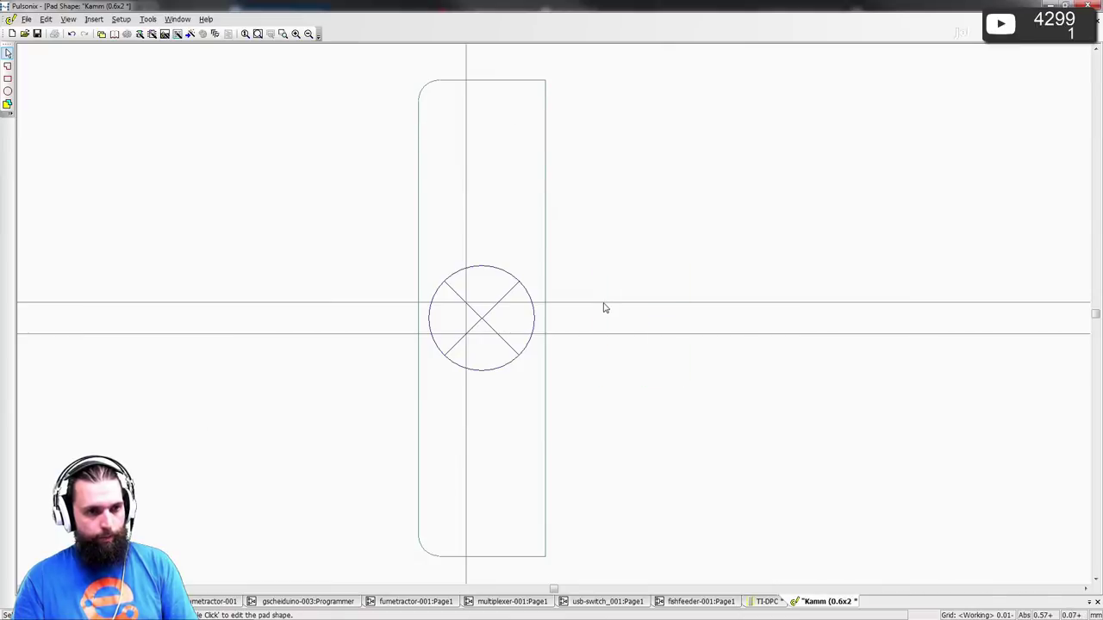
left_click(604, 304)
key("alt+Tab")
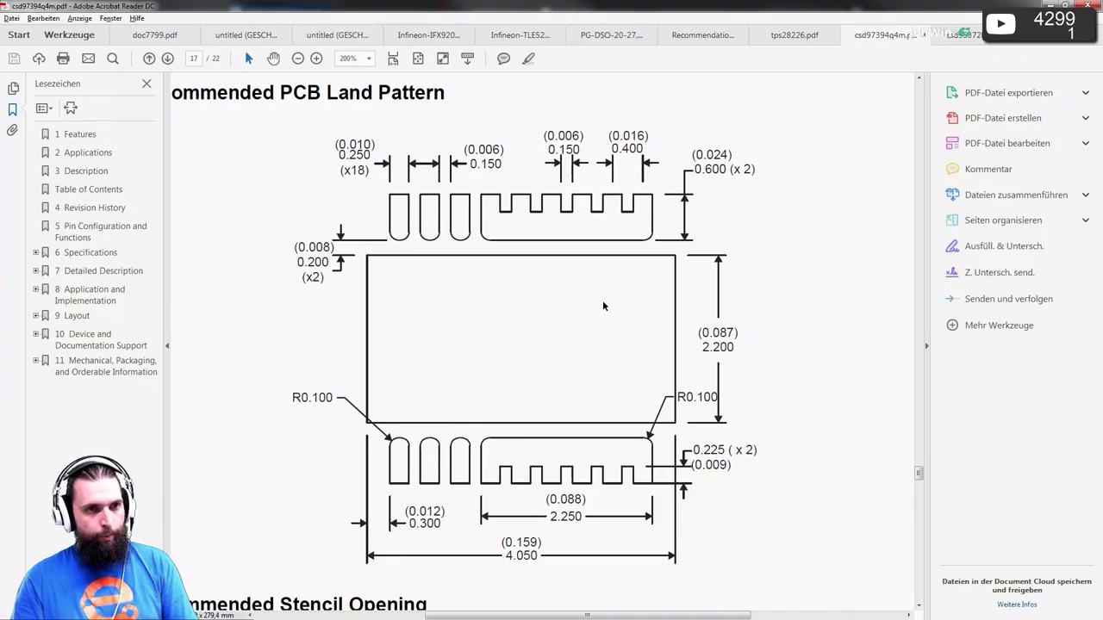
key("alt+Tab")
- Shift horizontal construction lines upward in steps of Y offset 0.4
left_click_drag(603, 305, 480, 252)
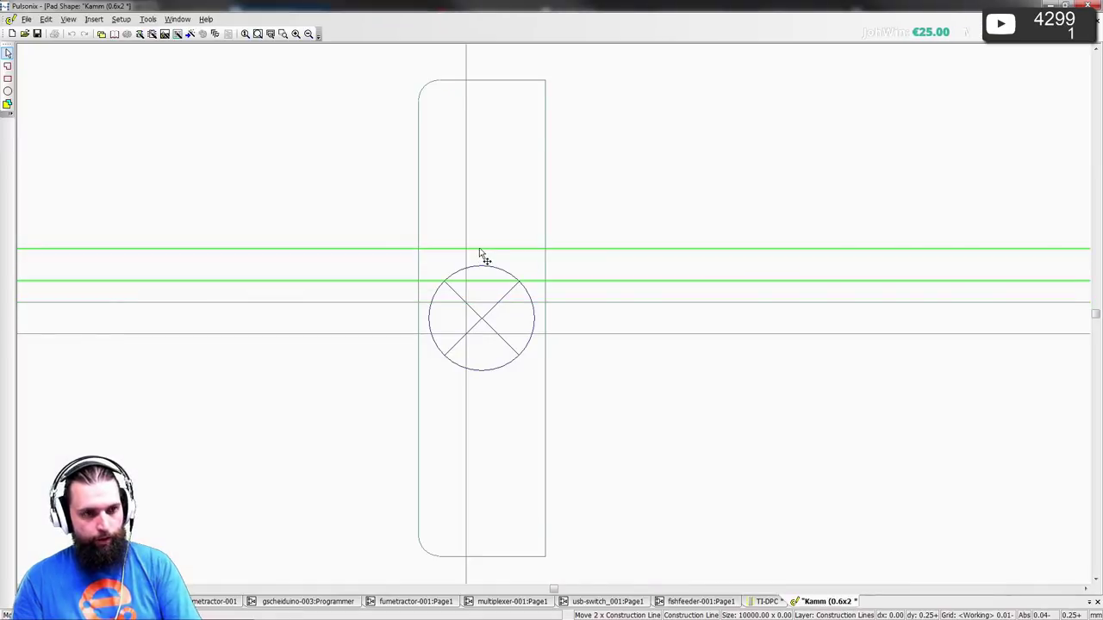
key("o")
key("Tab")
type("0,4")
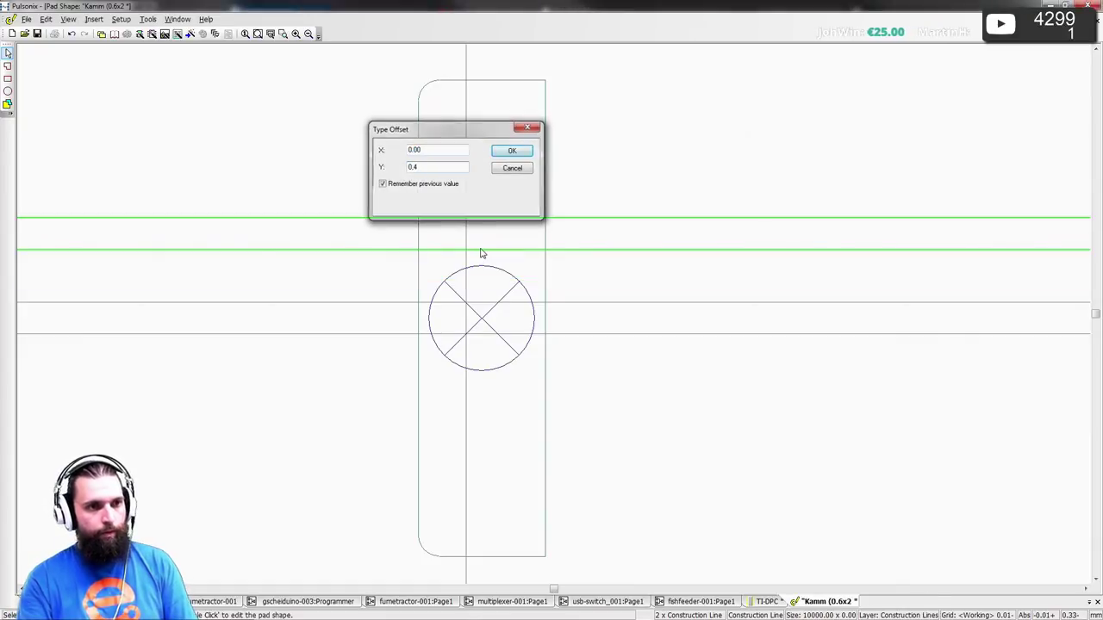
key("Return")
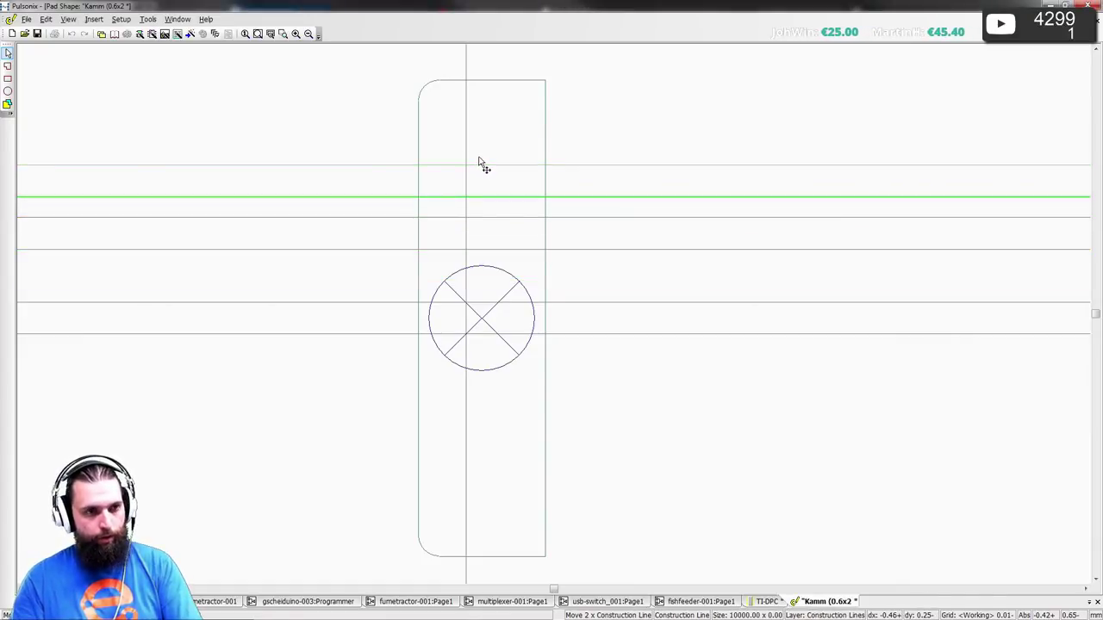
key("o")
key("Tab")
key("Return")
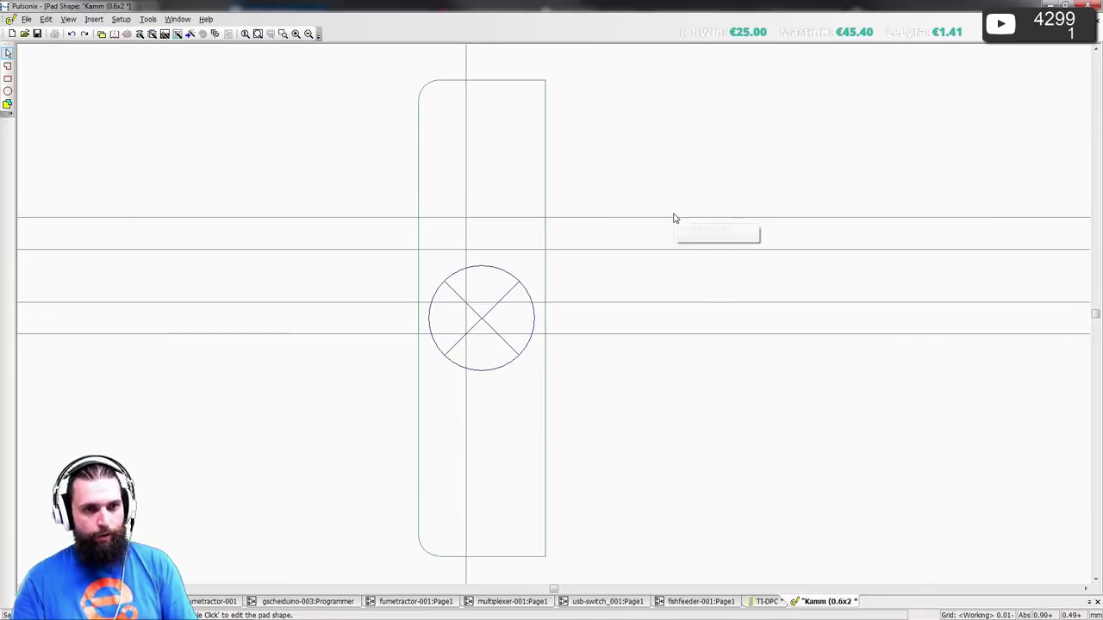
left_click(674, 249)
left_click_drag(671, 223, 477, 158)
key("o")
key("Return")
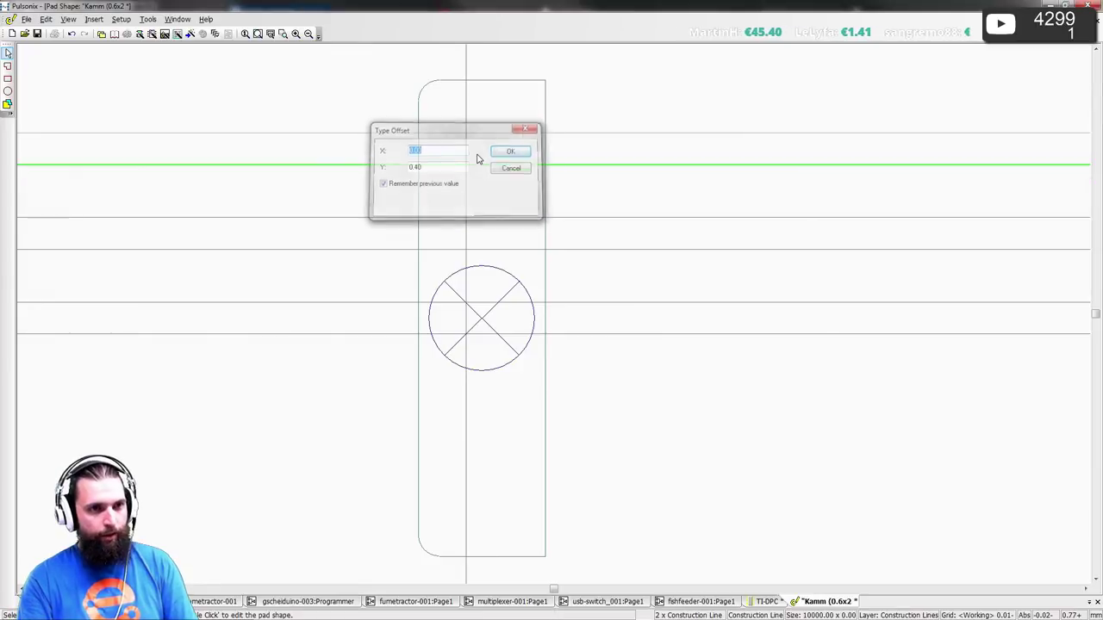
- Shift the lines below the pad centre downward in steps of Y offset -0.4
left_click(601, 302)
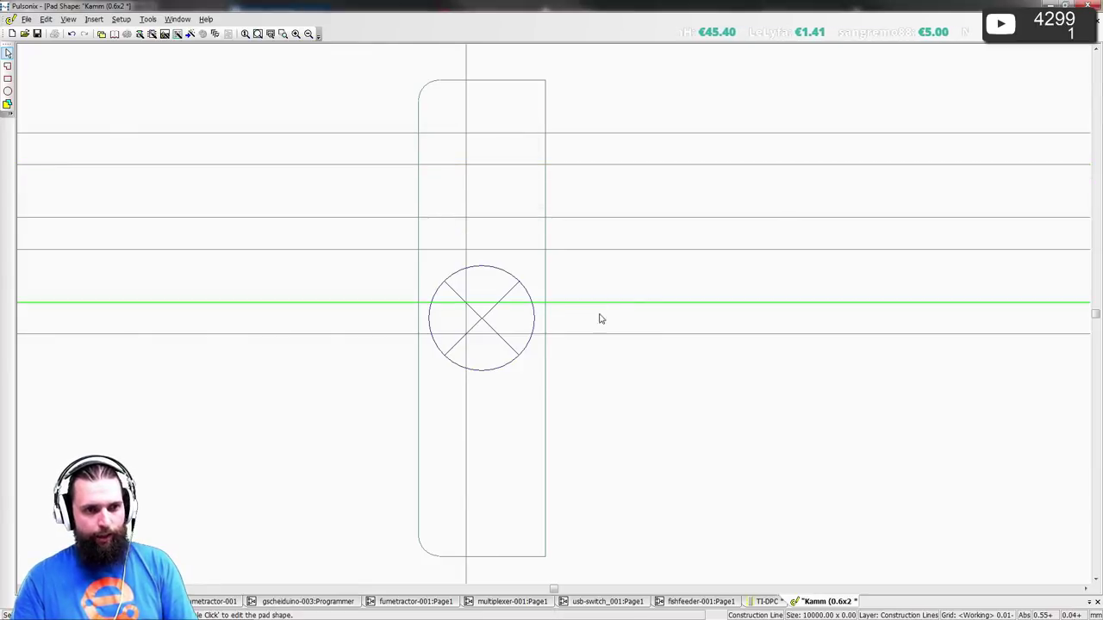
left_click_drag(594, 340, 494, 450)
key("o")
key("Tab")
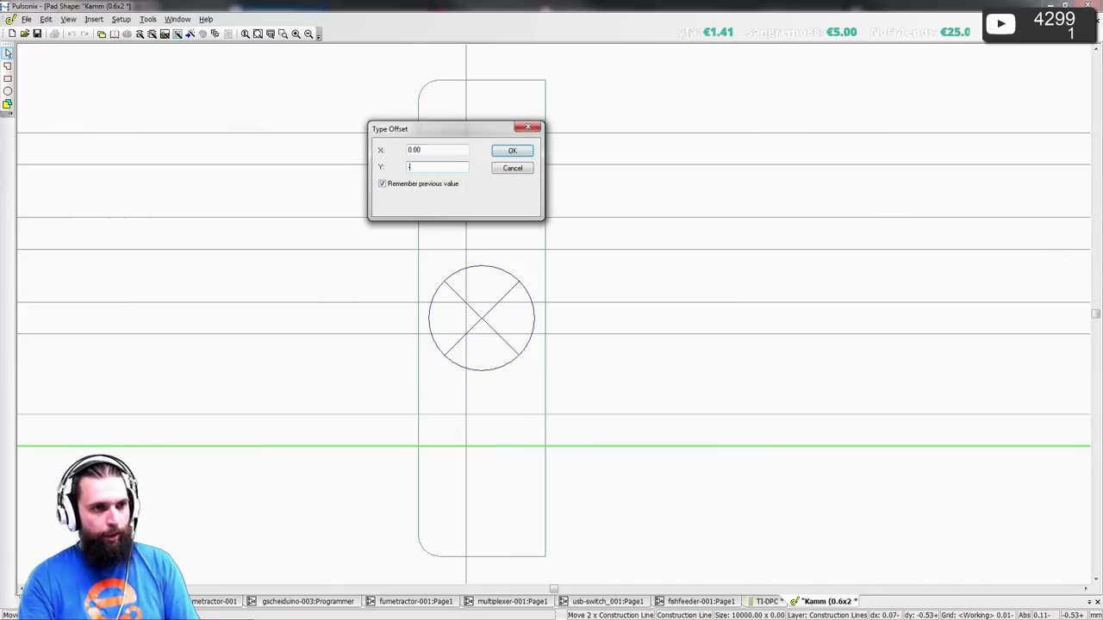
type("-0.4")
key("Return")
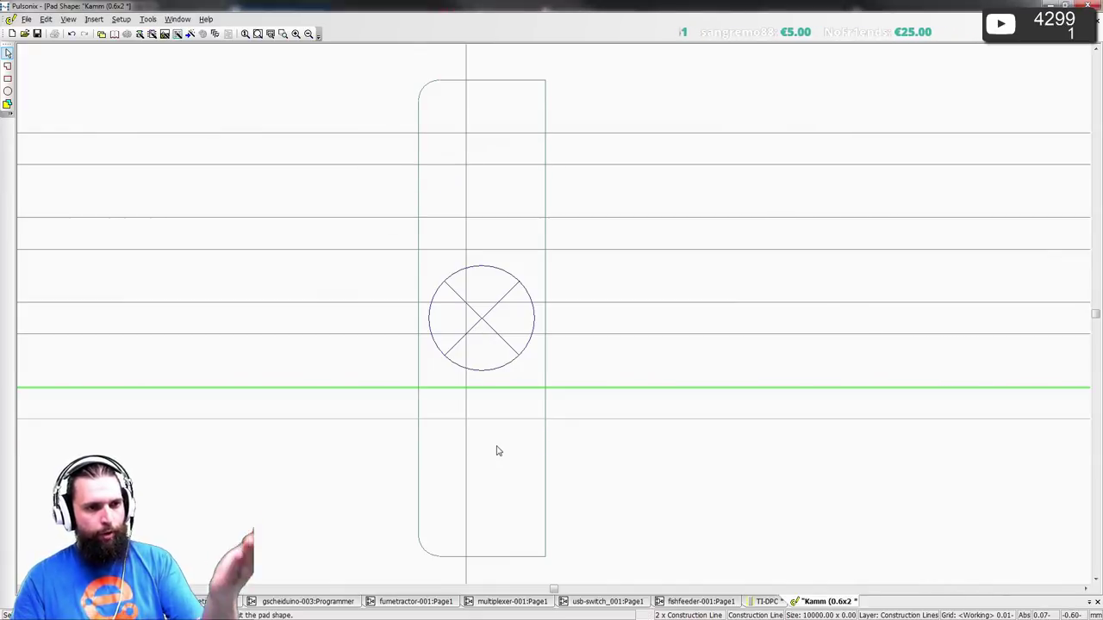
left_click_drag(564, 423, 494, 502)
key("o")
left_click(511, 152)
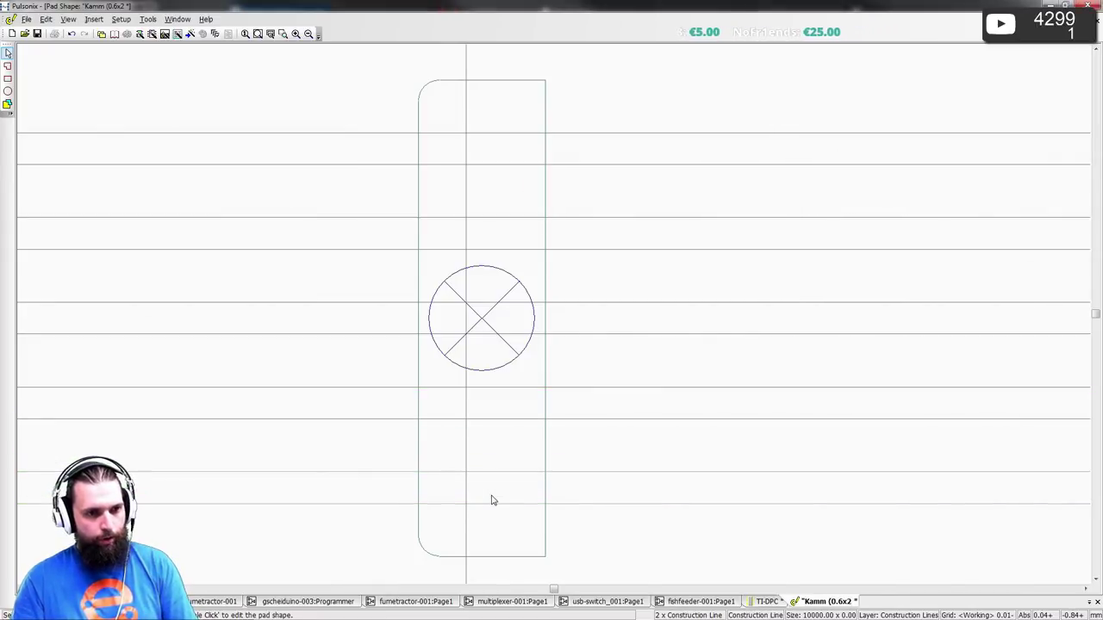
left_click(647, 583)
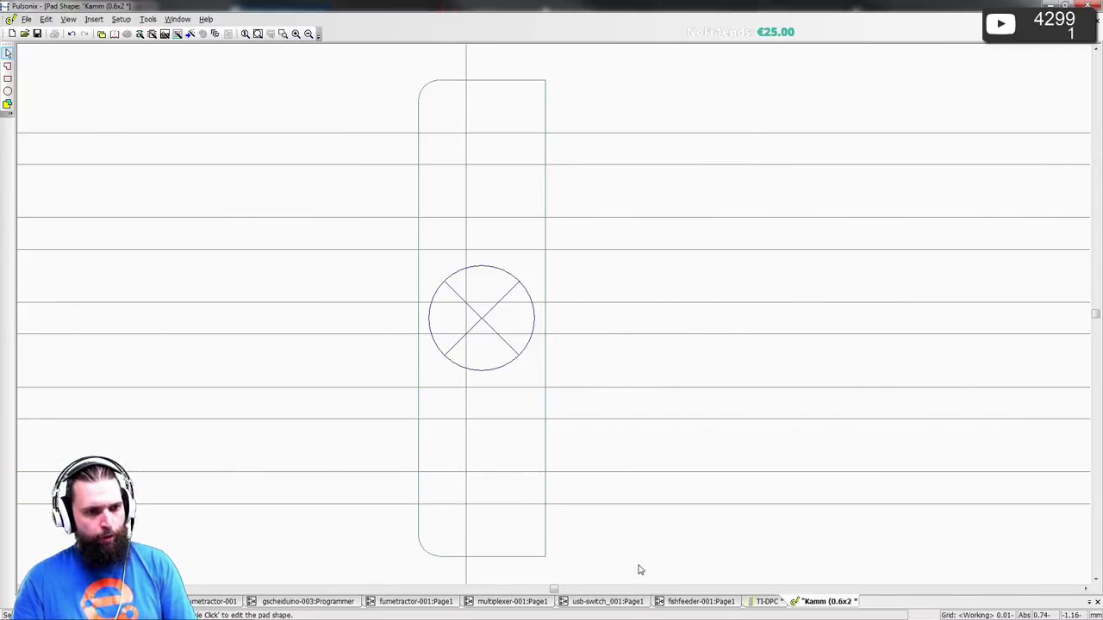
- Move the vertical construction line to X 0.075
left_click(466, 378)
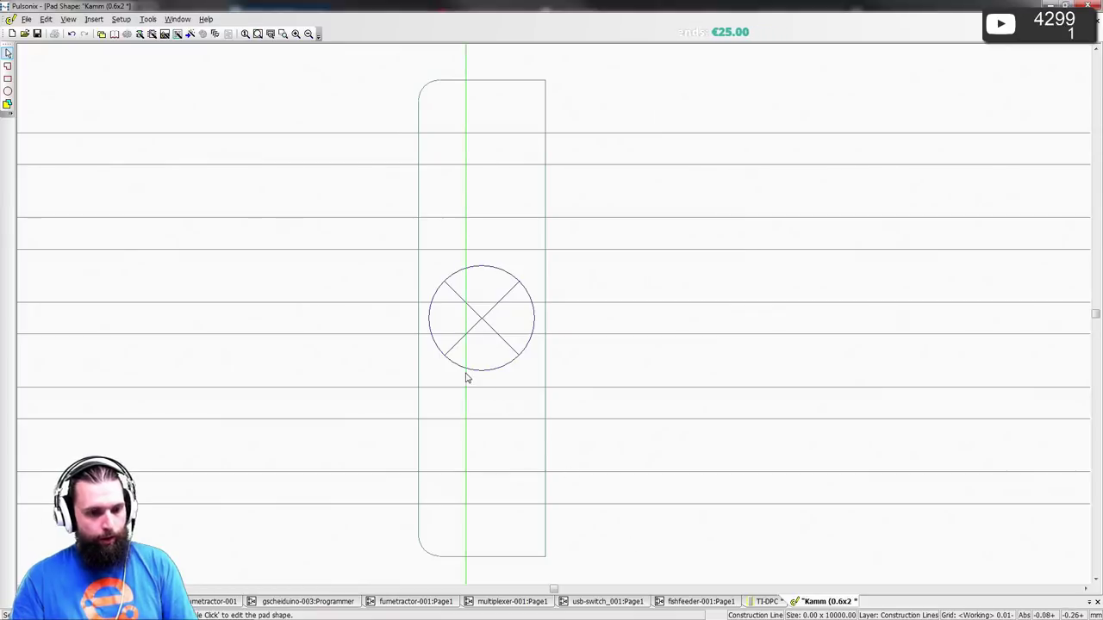
key("a")
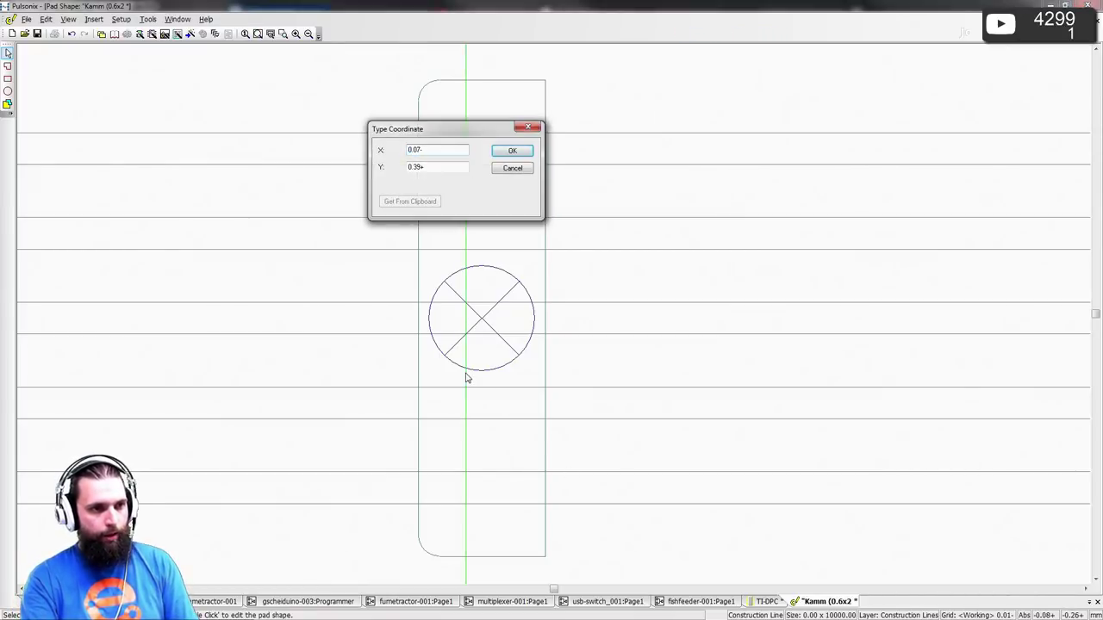
type("5")
key("Return")
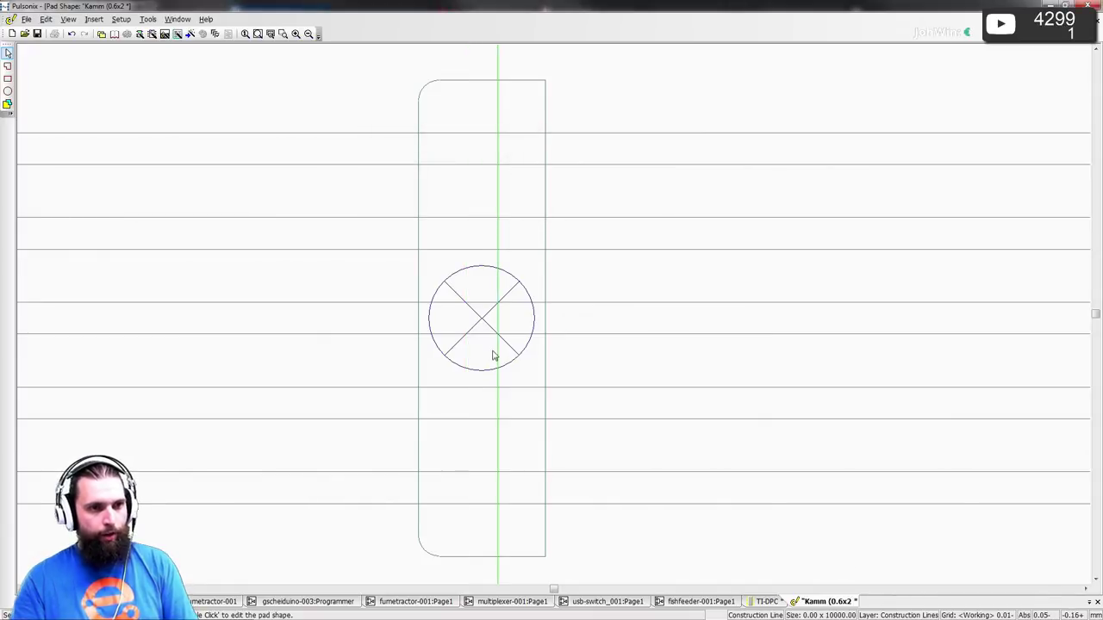
left_click(614, 101)
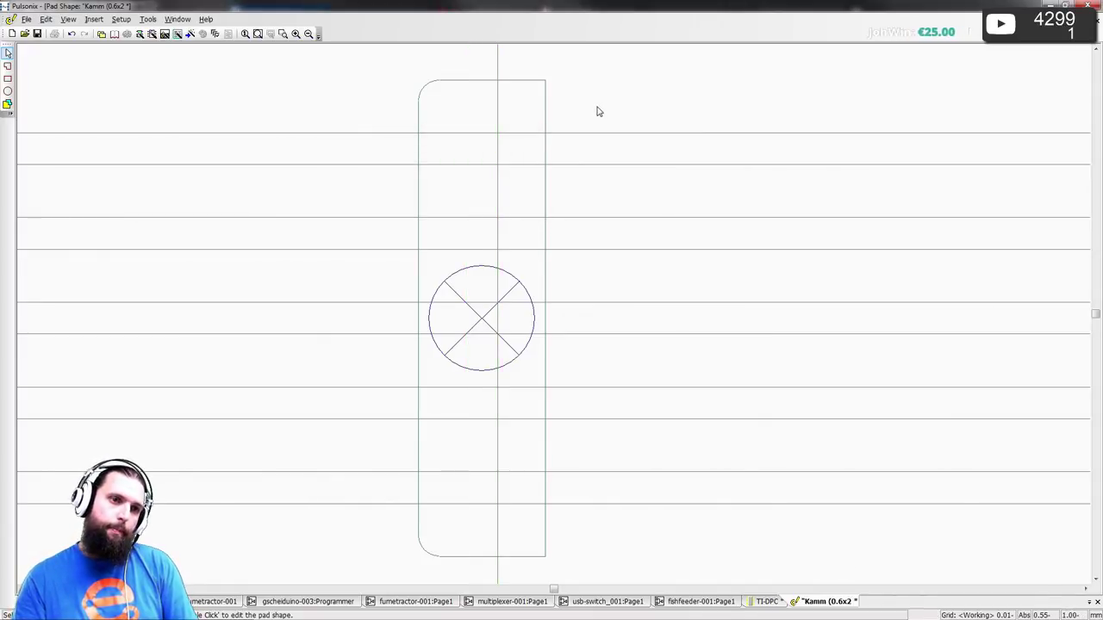
scroll(554, 315, "up", 2)
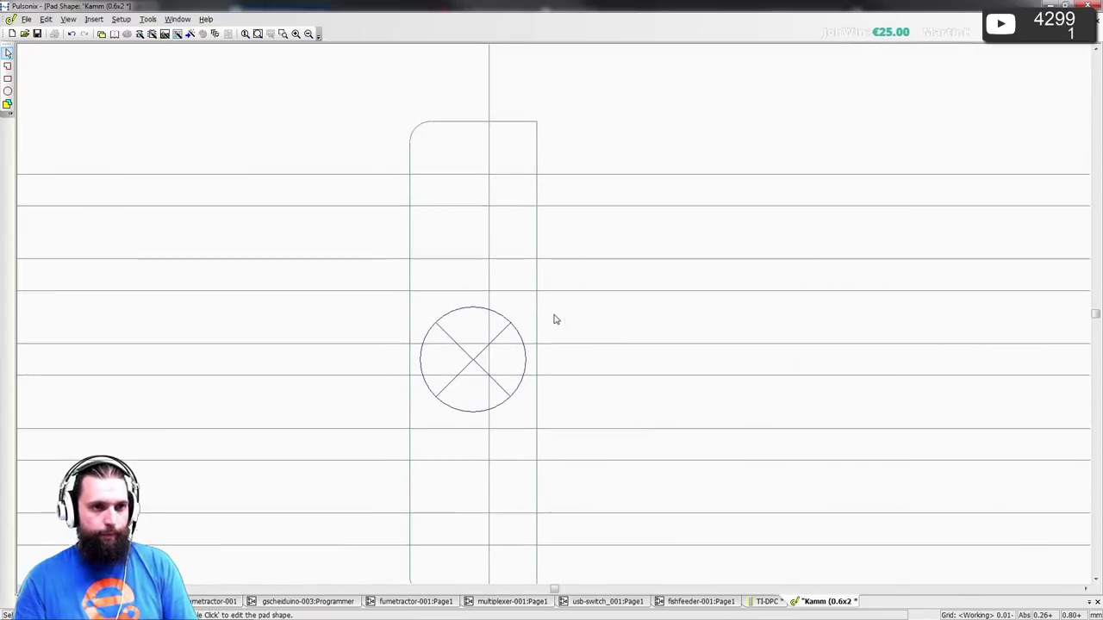
- Edit the pad polygon with Snap To Item on, adding notch vertices along the outline
double_click(579, 304)
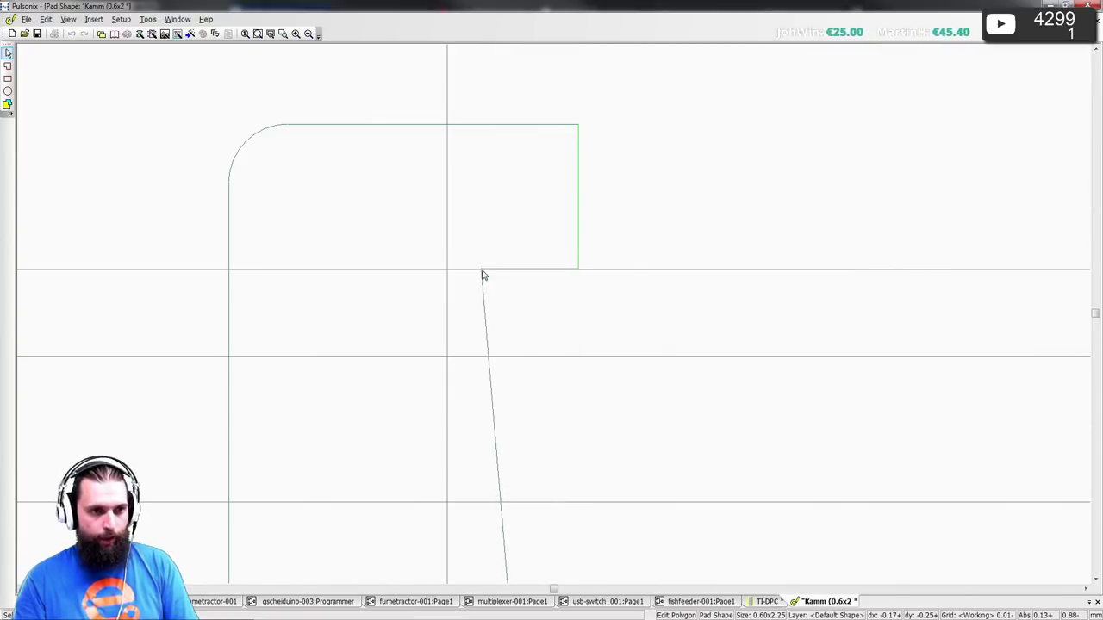
right_click(447, 277)
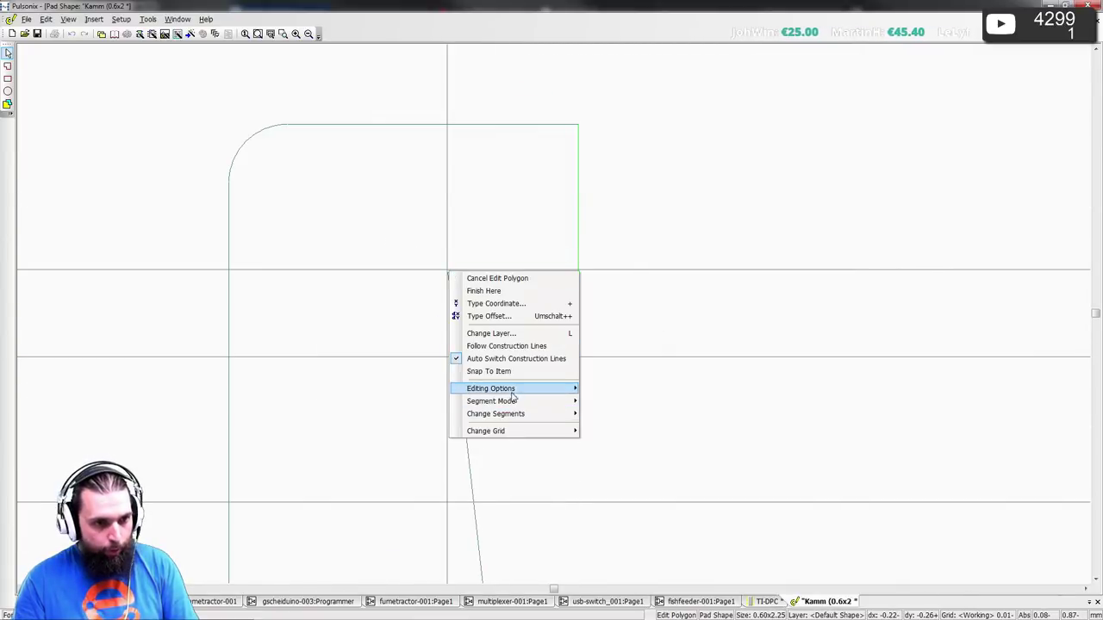
left_click(488, 371)
left_click(447, 271)
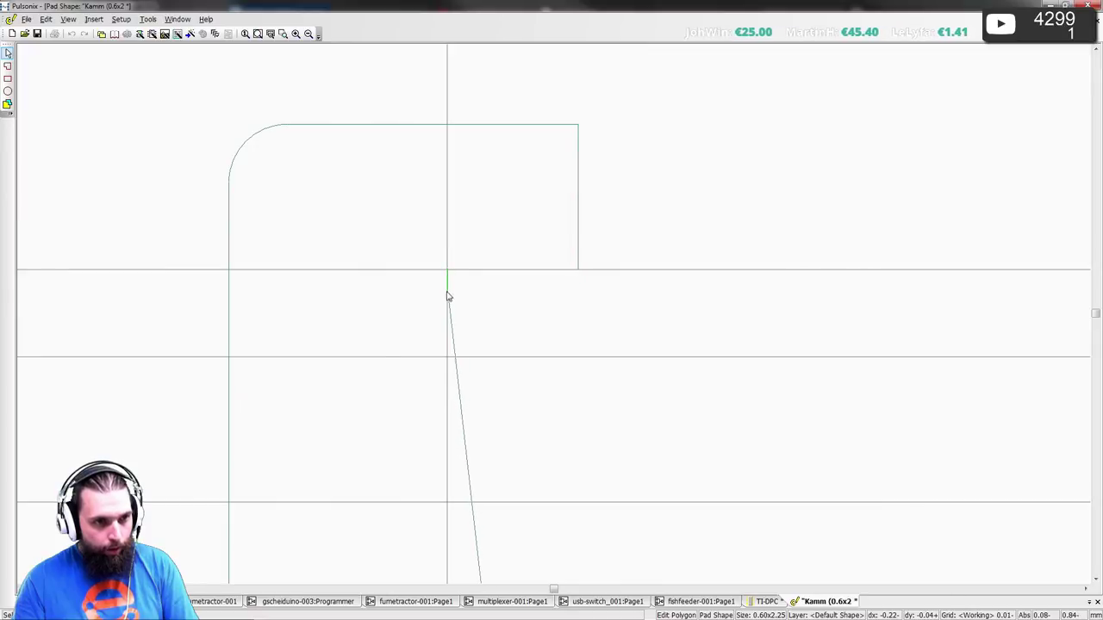
left_click(445, 357)
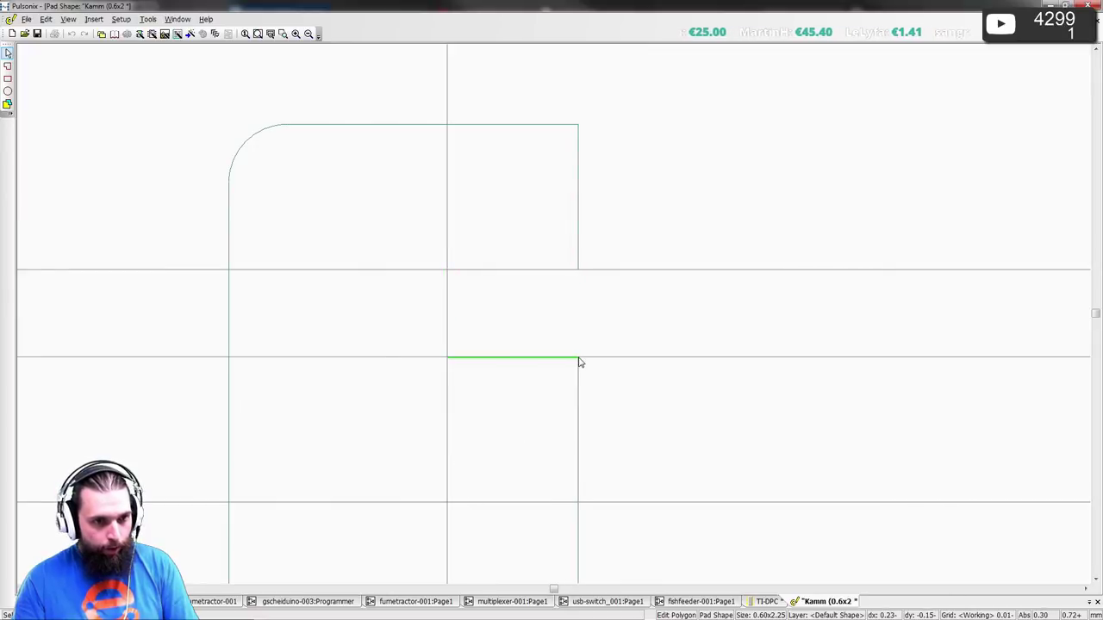
left_click(579, 357)
double_click(576, 398)
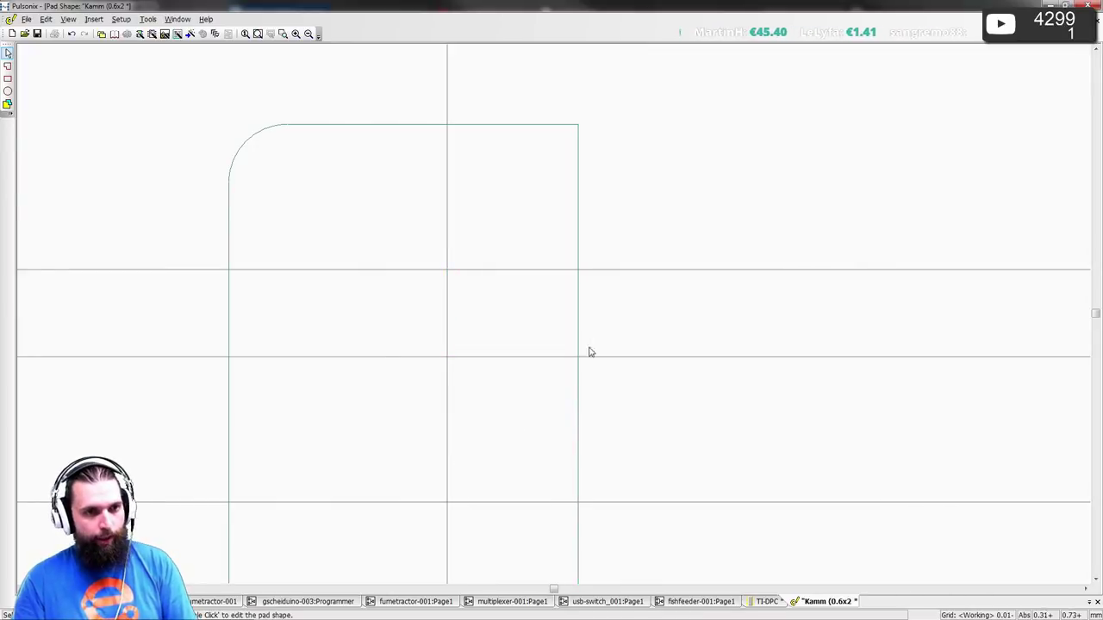
- Zoom out and place a vertical construction line beside the pad's right edge
middle_click_drag(616, 319, 519, 317)
scroll(366, 126, "down", 1)
scroll(554, 320, "down", 1)
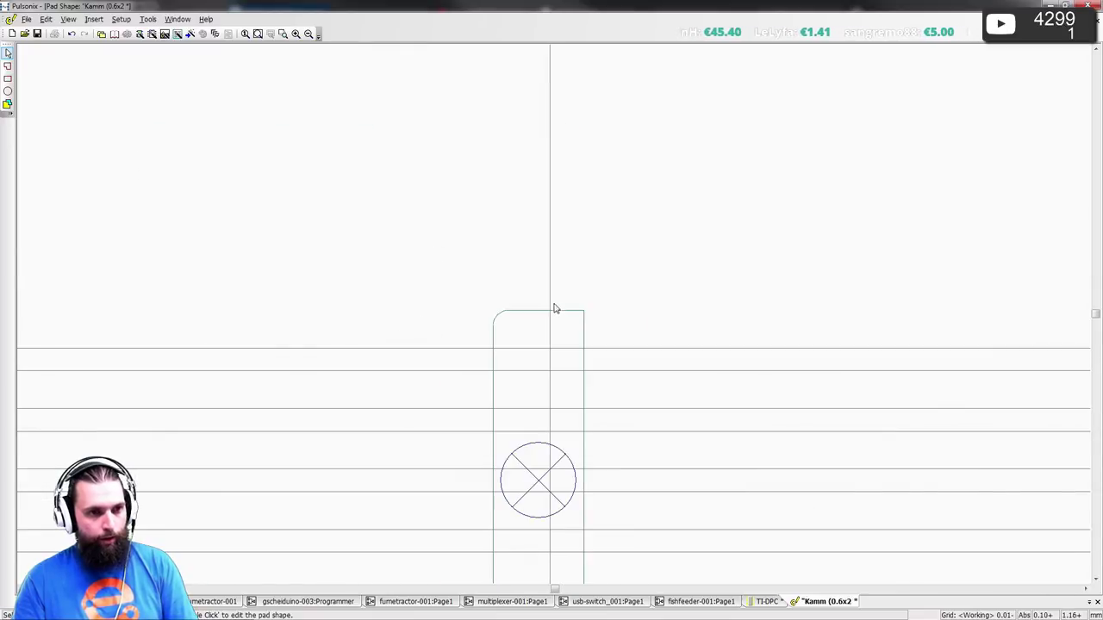
key("v")
left_click(590, 305)
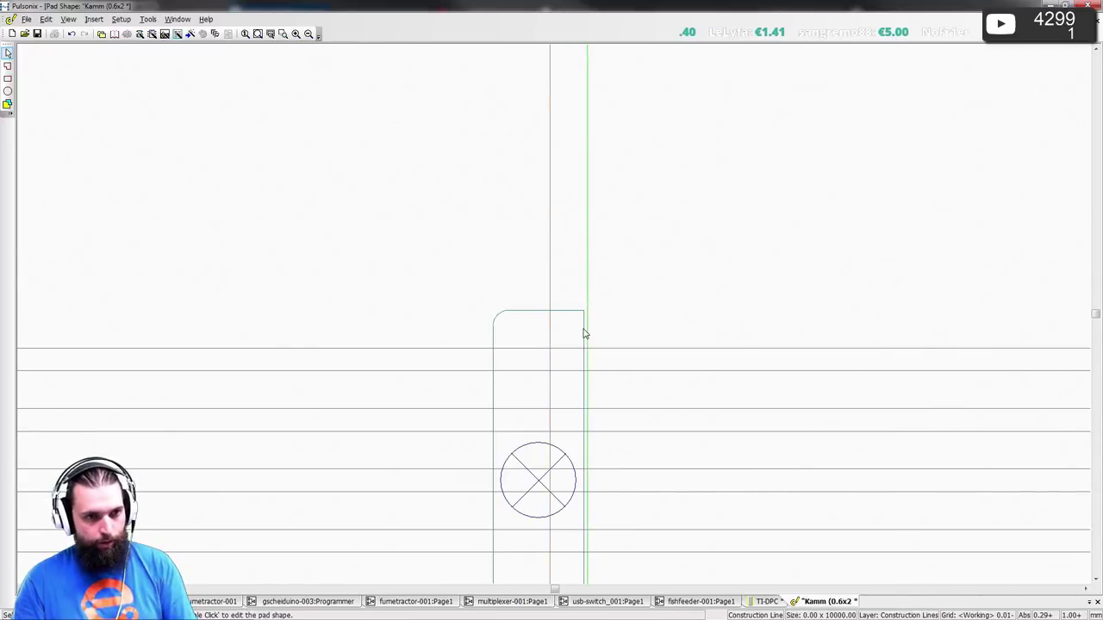
left_click(583, 334)
- Set the new vertical construction line to X 0.3 on the pad's right edge
key("t")
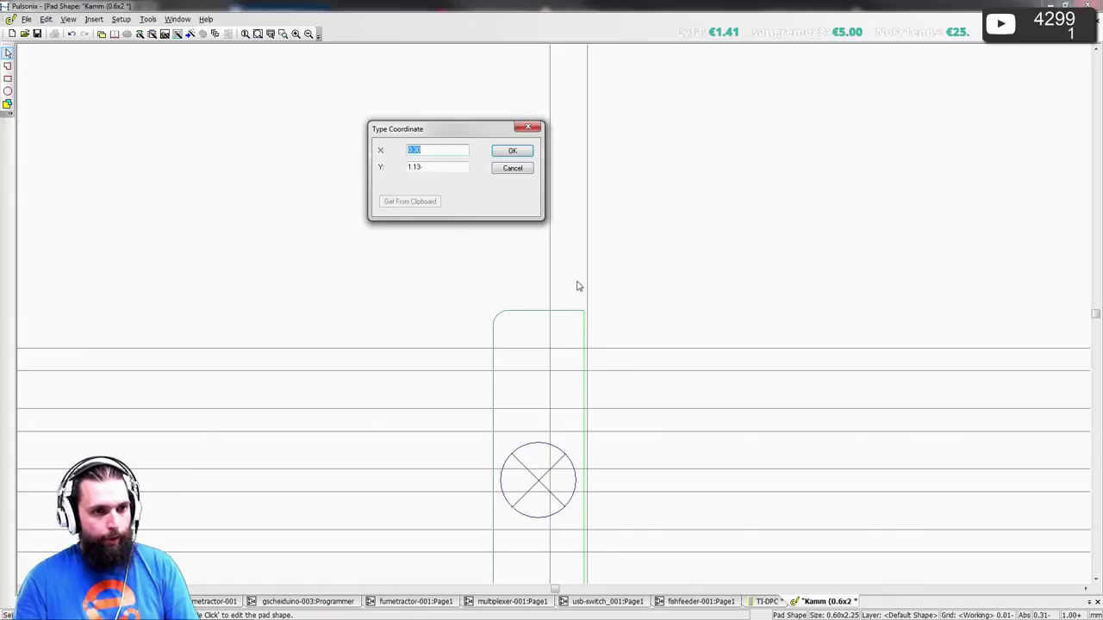
key("Escape")
key("Escape")
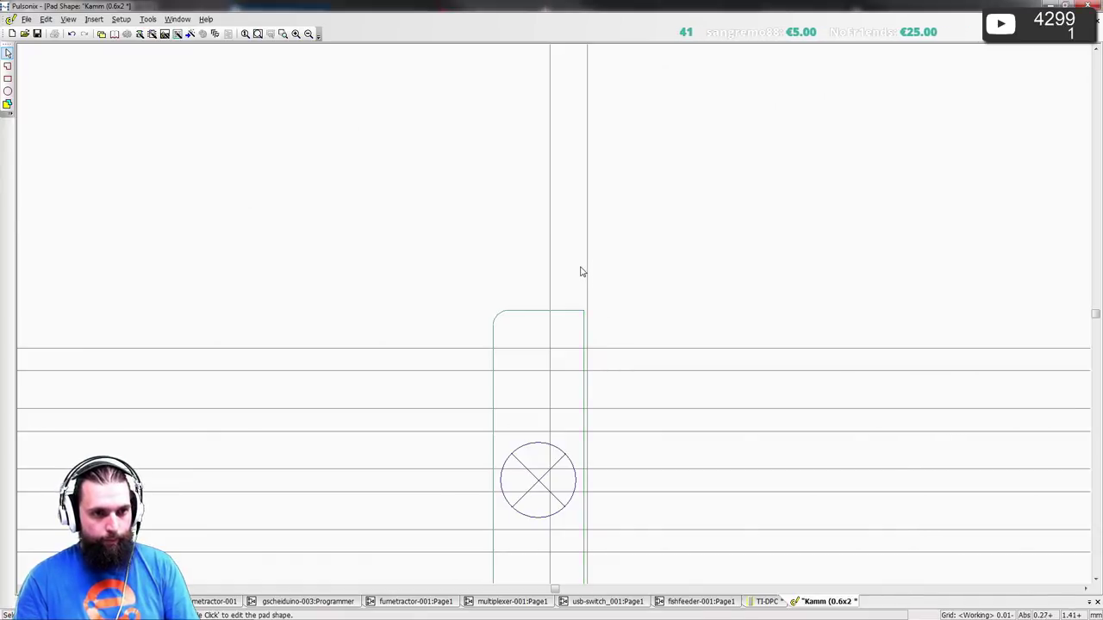
left_click(593, 273)
type("t")
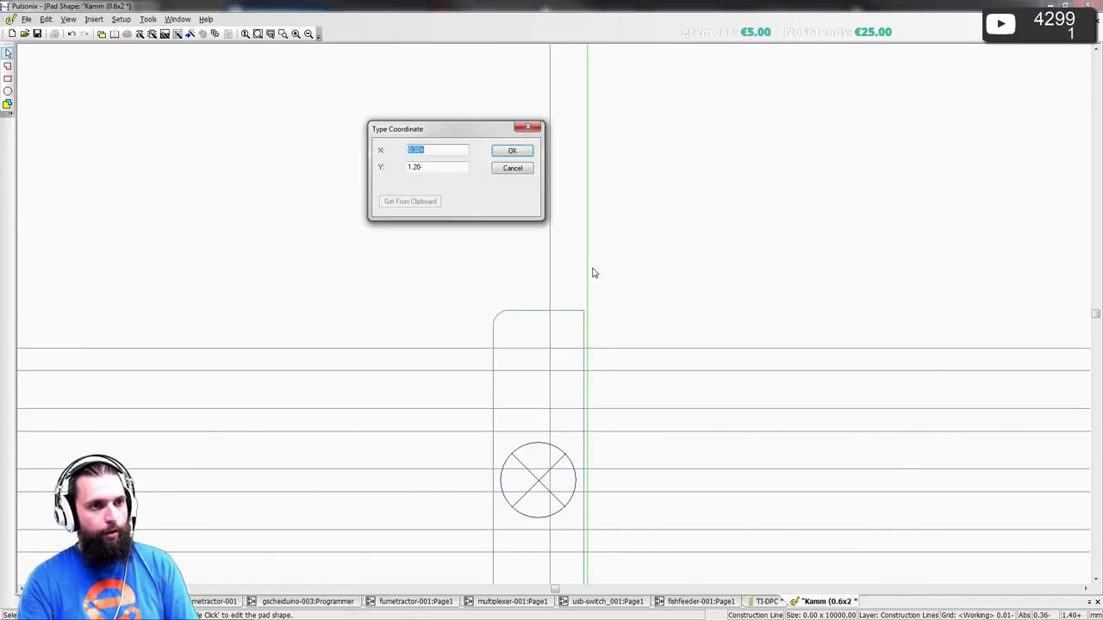
type("0.3")
key("Return")
scroll(555, 320, "up", 2)
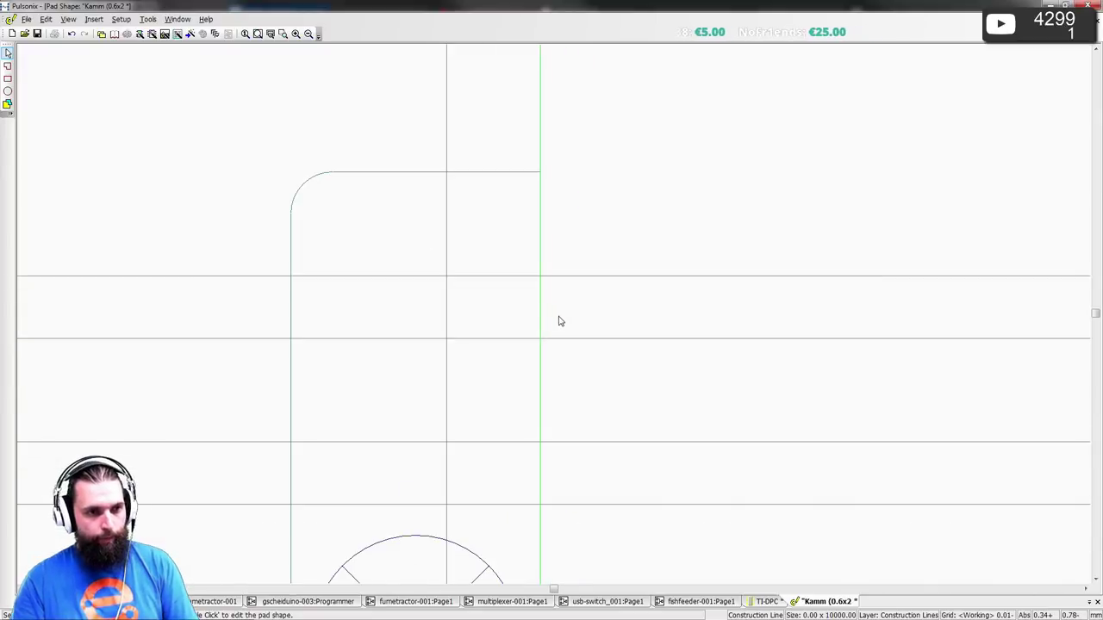
key("Escape")
- Check the vertical line's properties, then start a new vertex on the pad's right edge
double_click(541, 293)
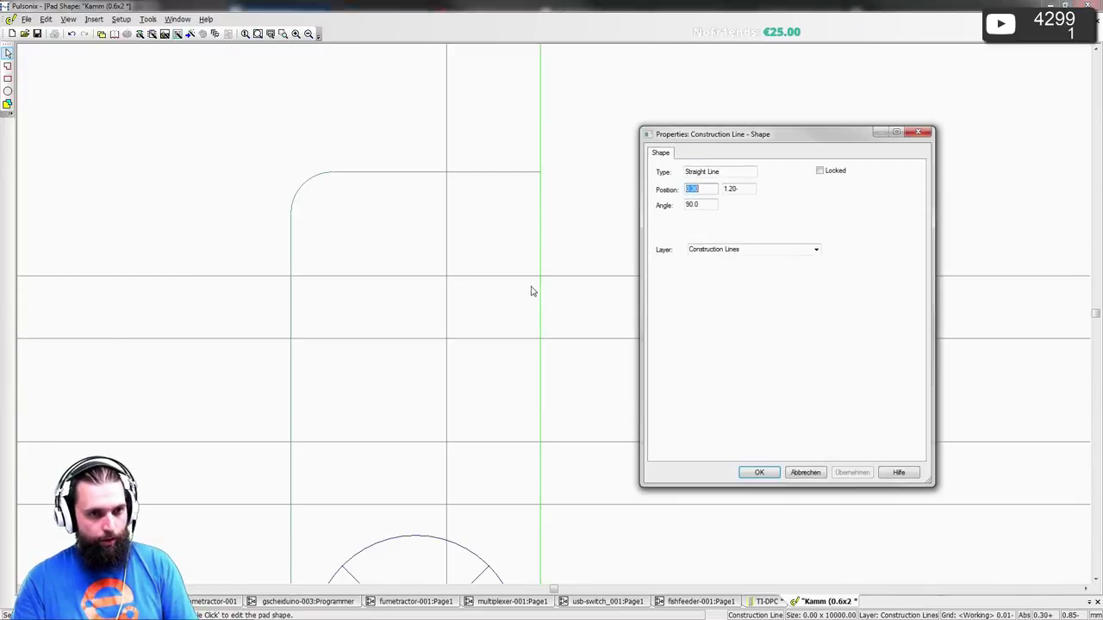
key("Escape")
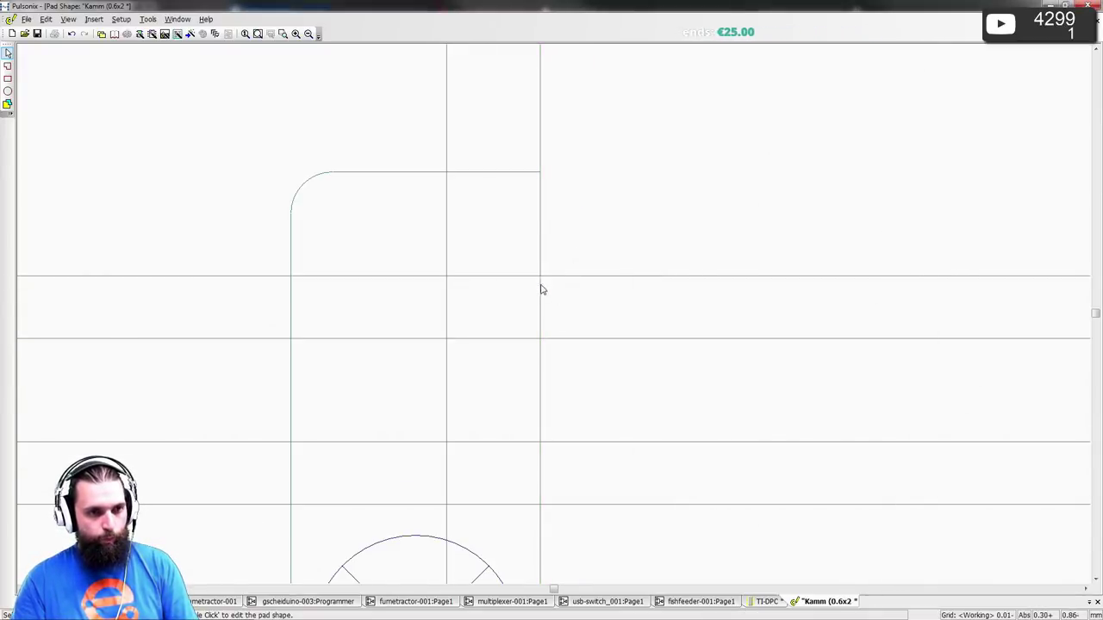
double_click(540, 292)
key("Escape")
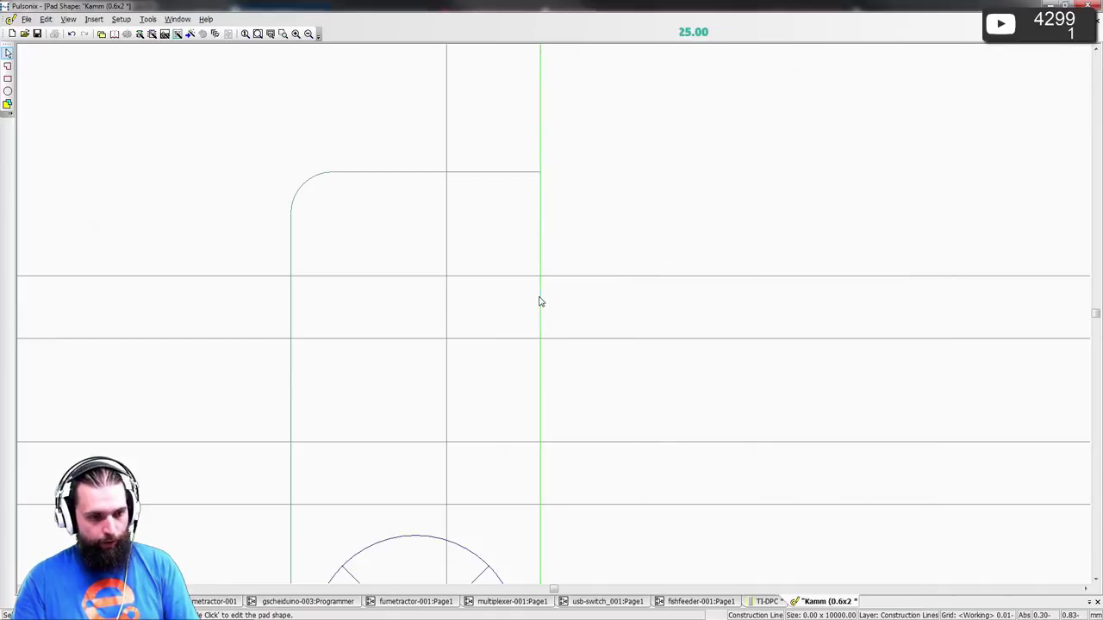
left_click_drag(534, 302, 448, 291)
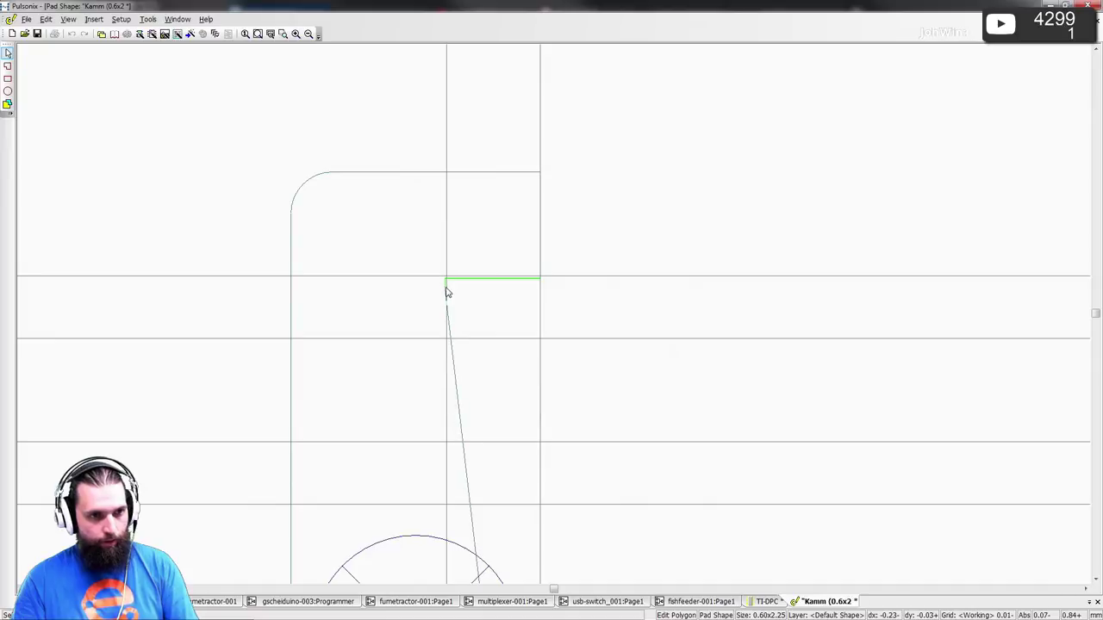
- Restart the right-edge outline edit with Snap To Item on and finish at the lower corner
key("Escape")
left_click(540, 293)
right_click(511, 291)
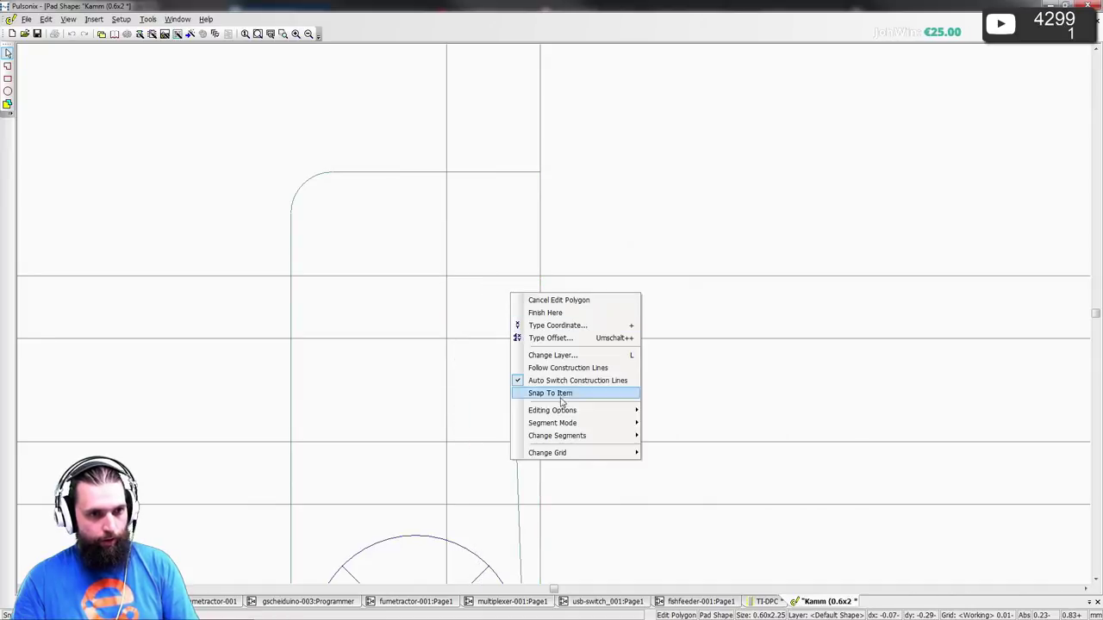
left_click(560, 392)
right_click(451, 282)
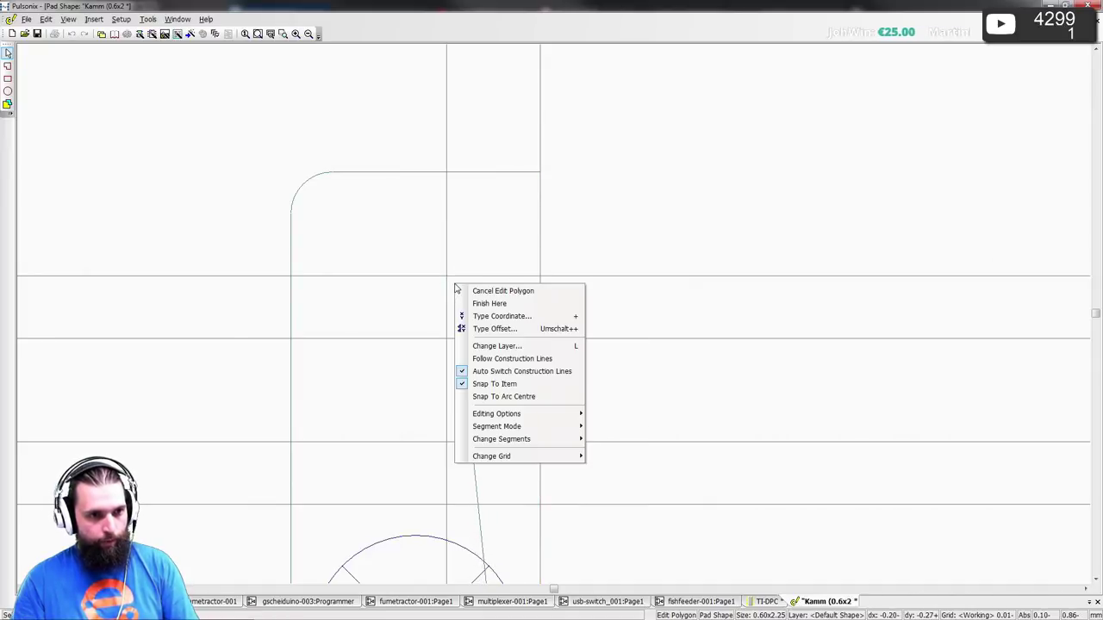
left_click(510, 360)
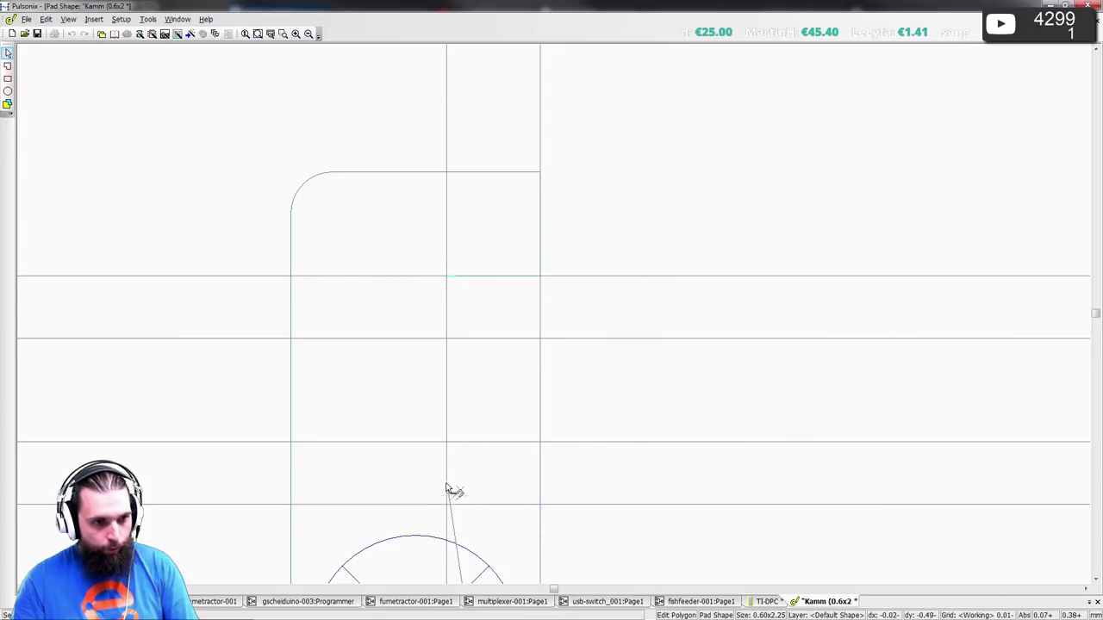
middle_click_drag(547, 509, 542, 204)
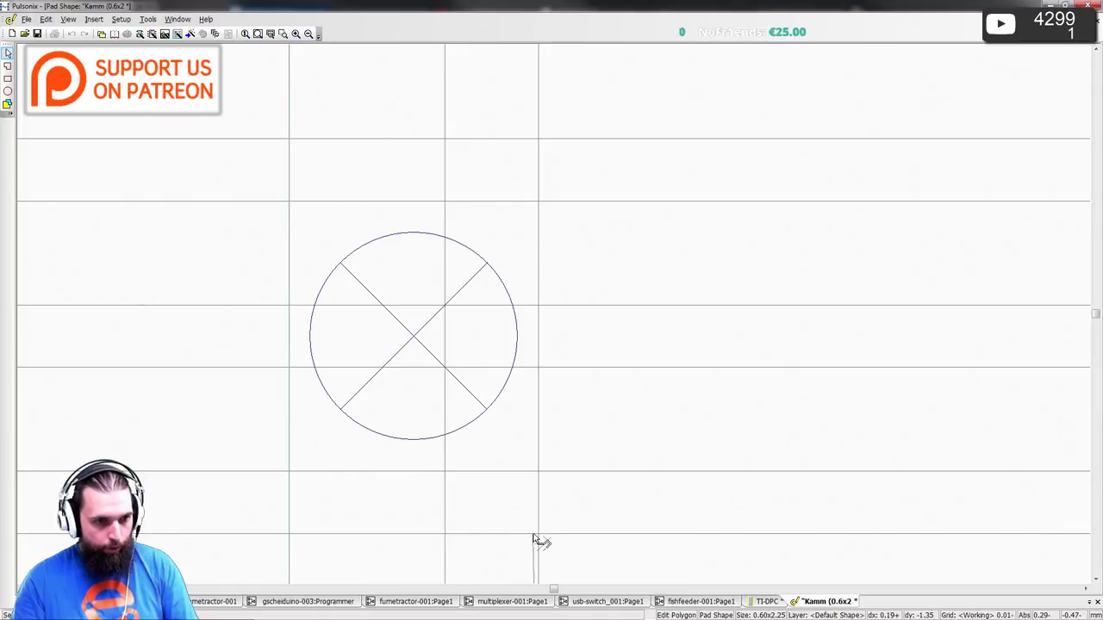
middle_click_drag(544, 540, 561, 241)
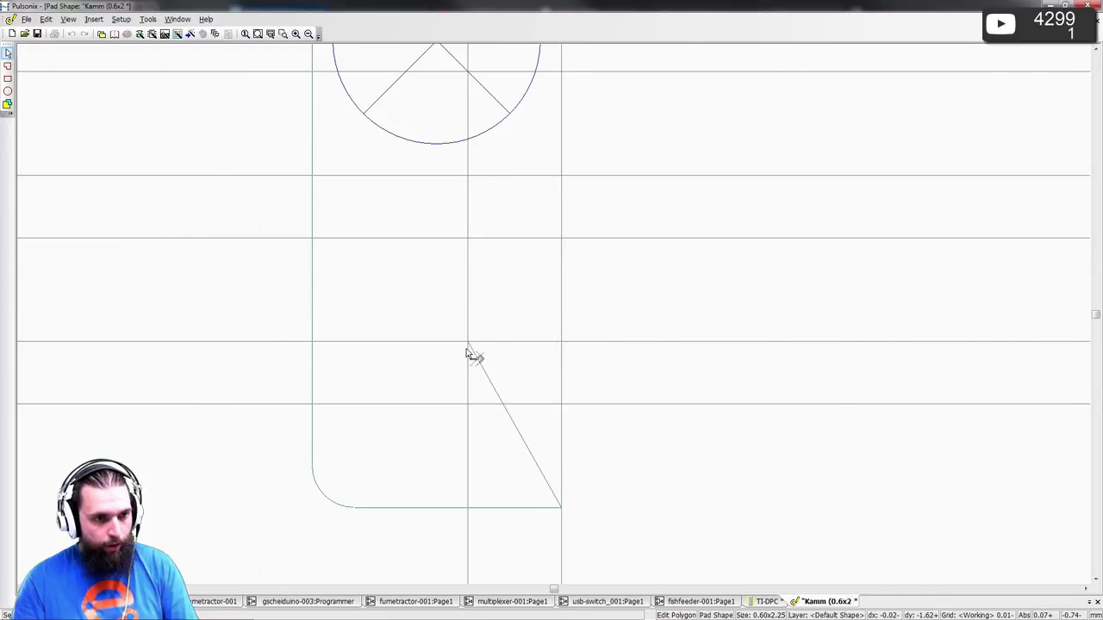
double_click(564, 411)
scroll(557, 319, "down", 5)
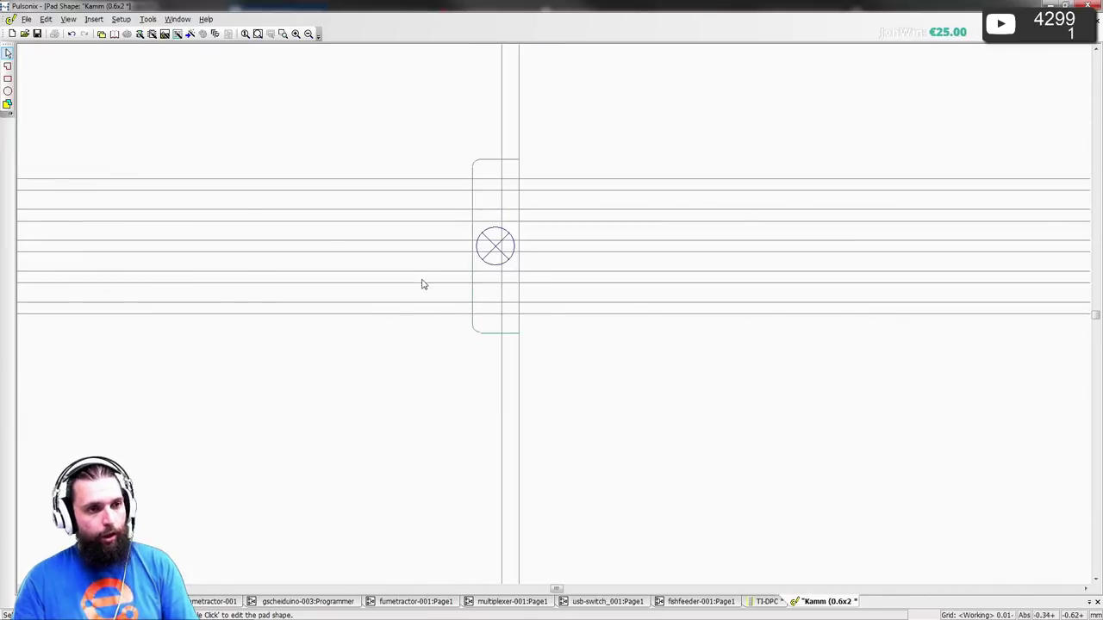
- Save and close the Kamm pad shape, then compare notched pads 8 and 9 with the datasheet
left_click(37, 34)
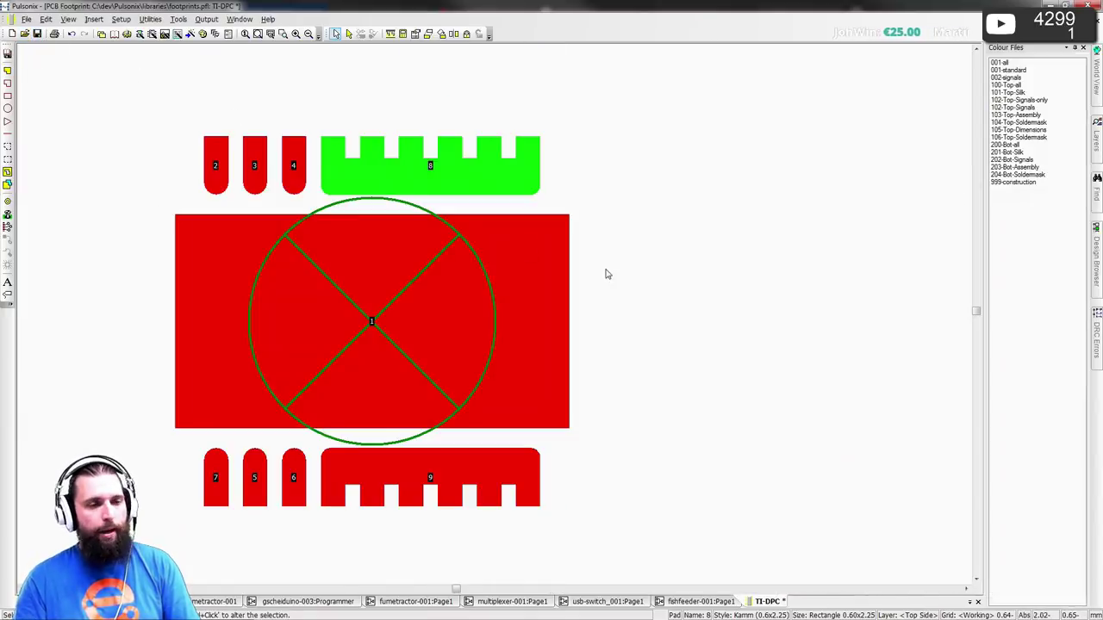
left_click(716, 262)
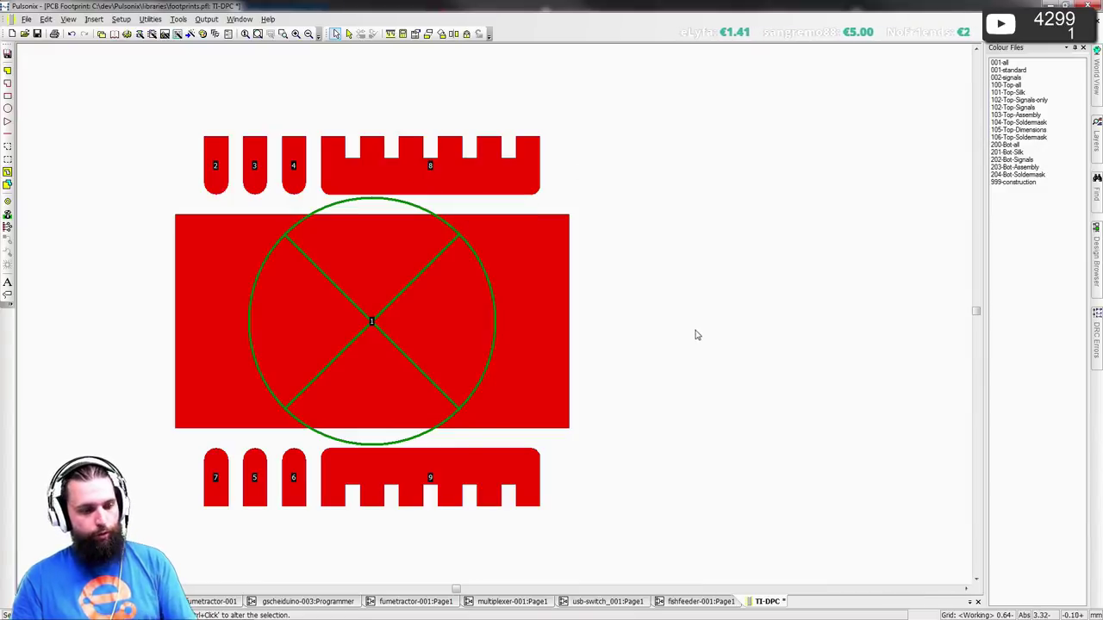
key("alt+Tab")
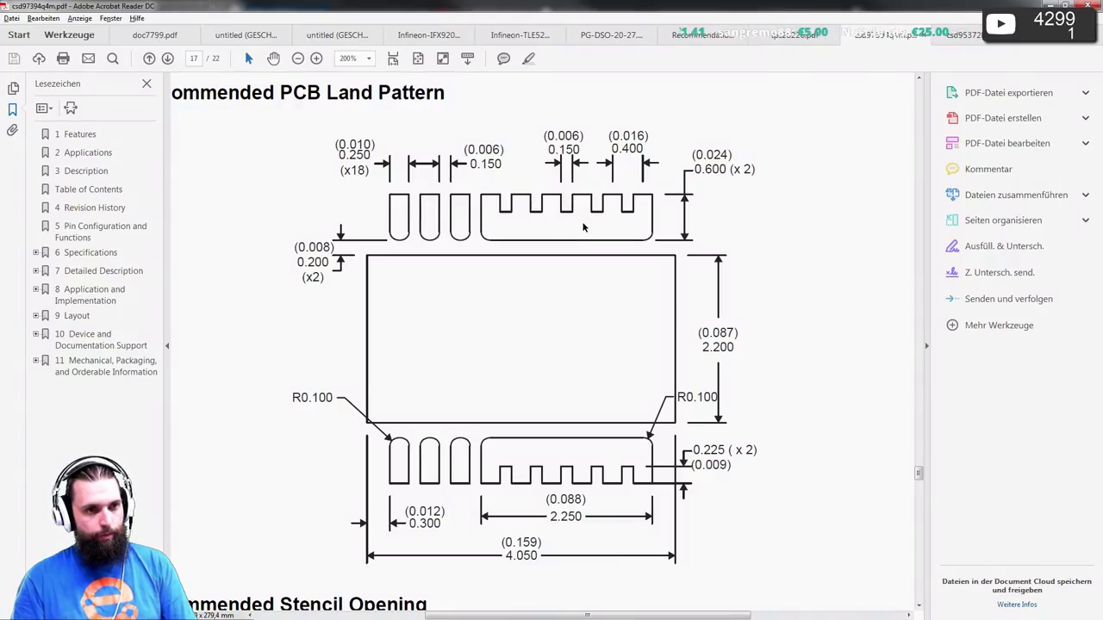
key("alt+Tab")
key("alt+Tab")
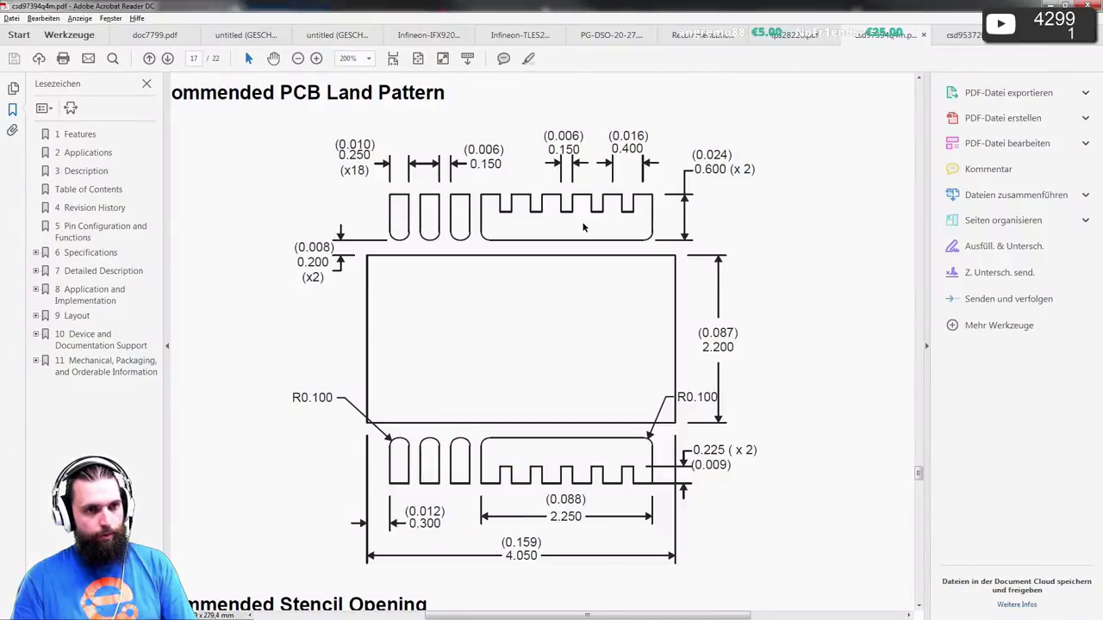
key("alt+Tab")
key("alt+Tab")
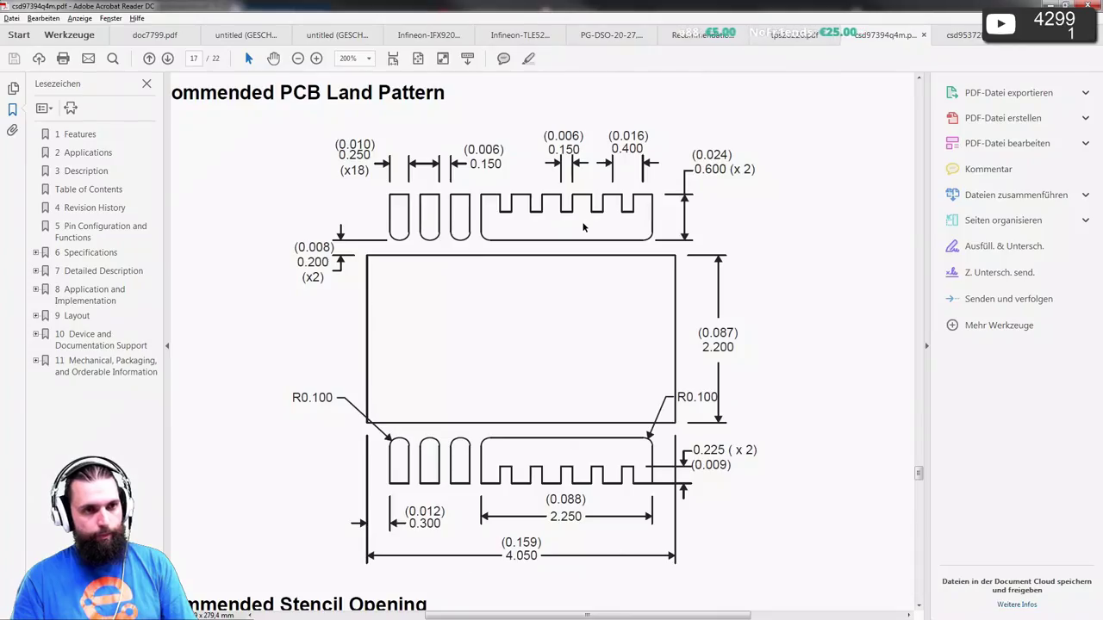
key("alt+Tab")
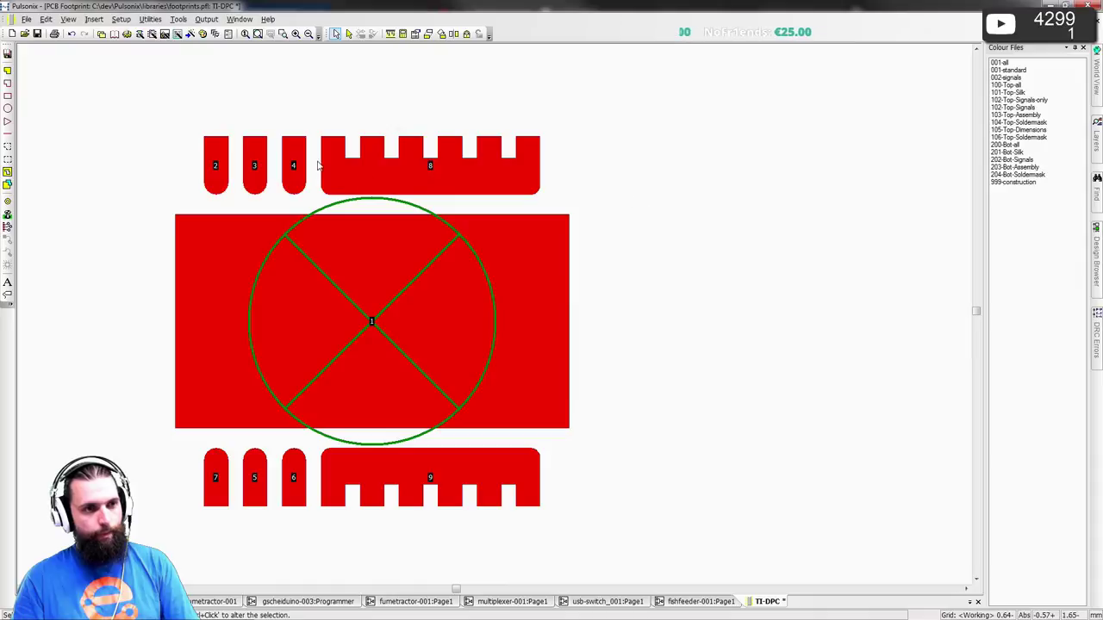
- Zoom in on notched pad 8, refit the footprint, and switch to the datasheet land pattern
scroll(495, 320, "up", 2)
scroll(494, 320, "up", 1)
scroll(520, 301, "down", 1)
middle_click_drag(519, 300, 392, 324)
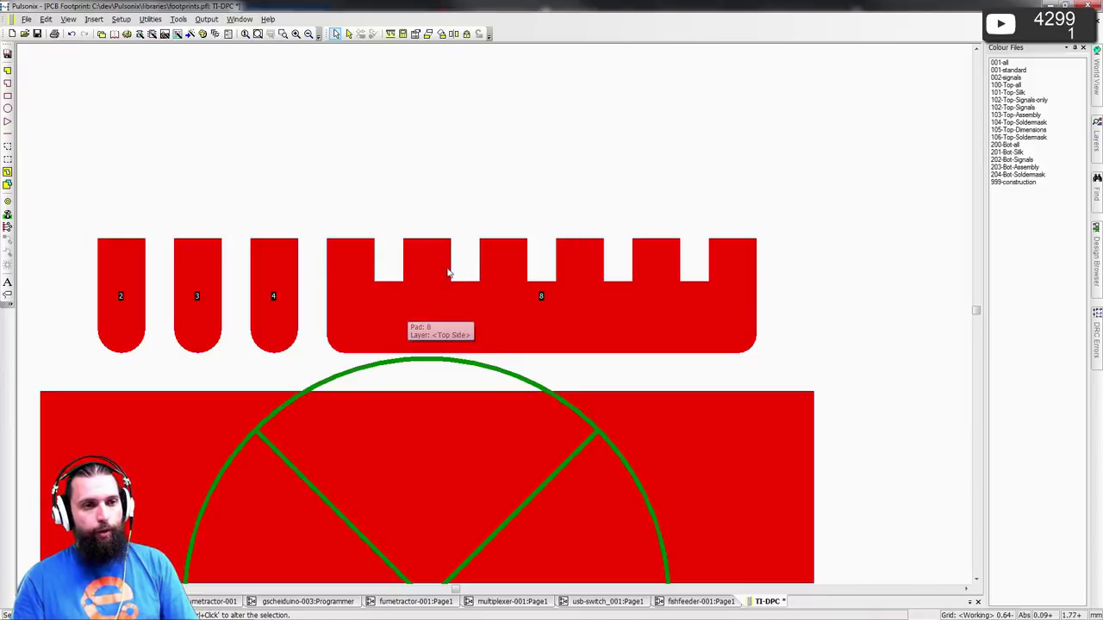
scroll(374, 333, "down", 3)
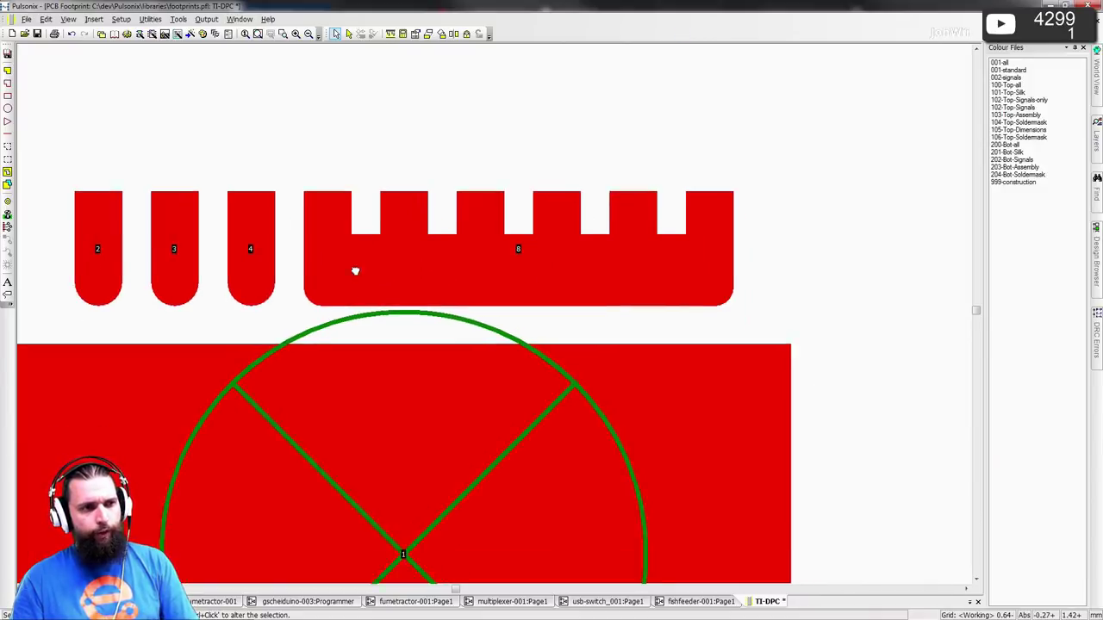
middle_click_drag(492, 320, 398, 249)
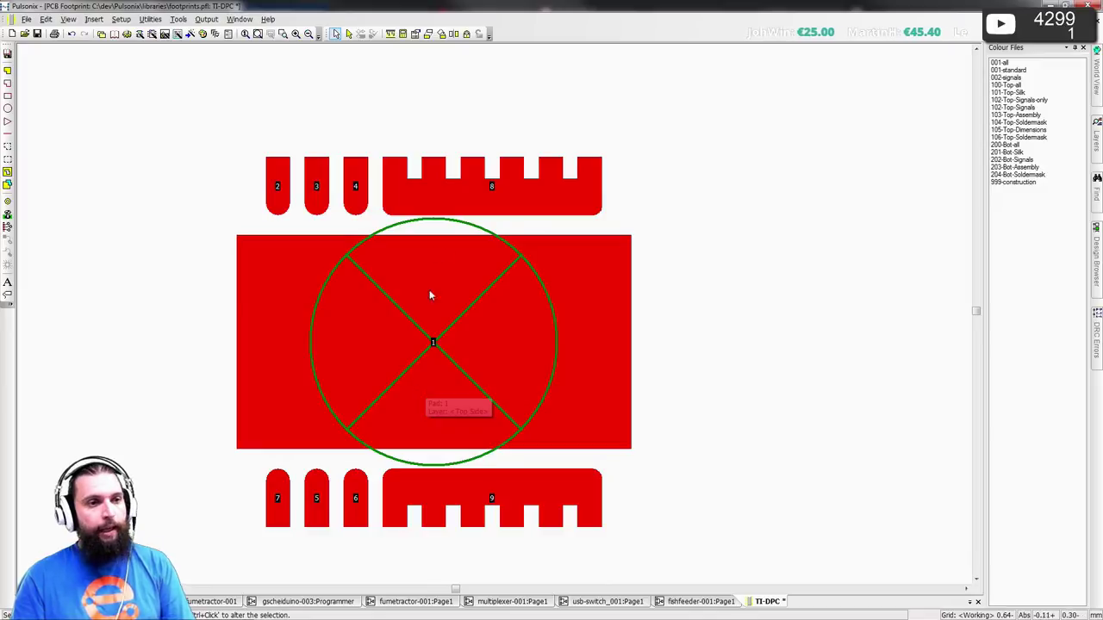
scroll(481, 189, "up", 4)
key("alt+Tab")
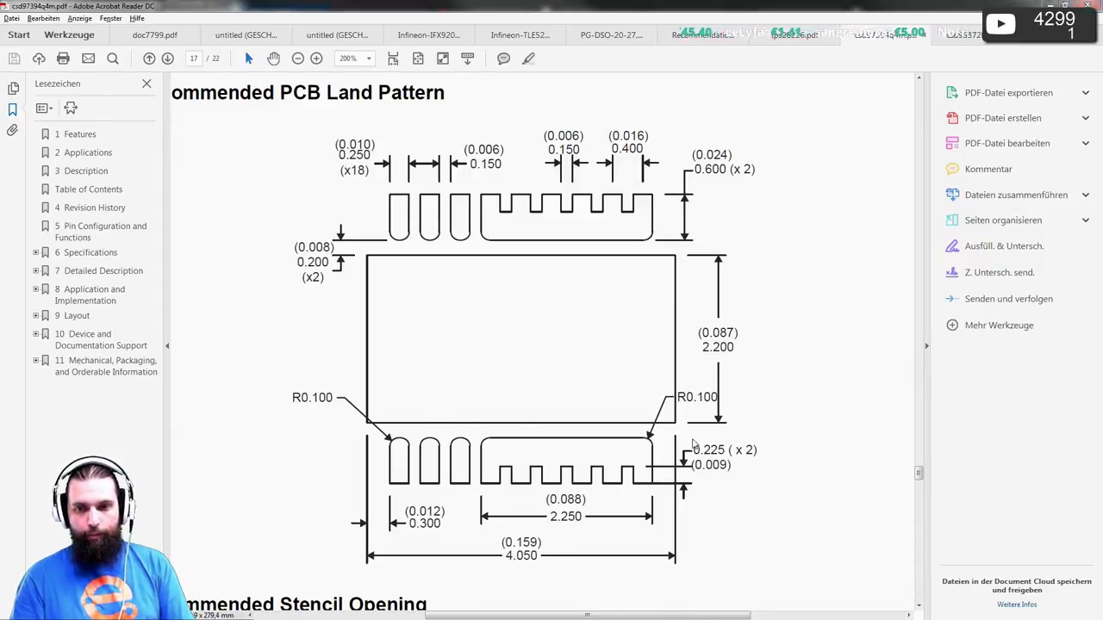
- Switch back to the Pulsonix TI-DPC footprint and zoom out slightly
key("alt+Tab")
scroll(519, 237, "down", 3)
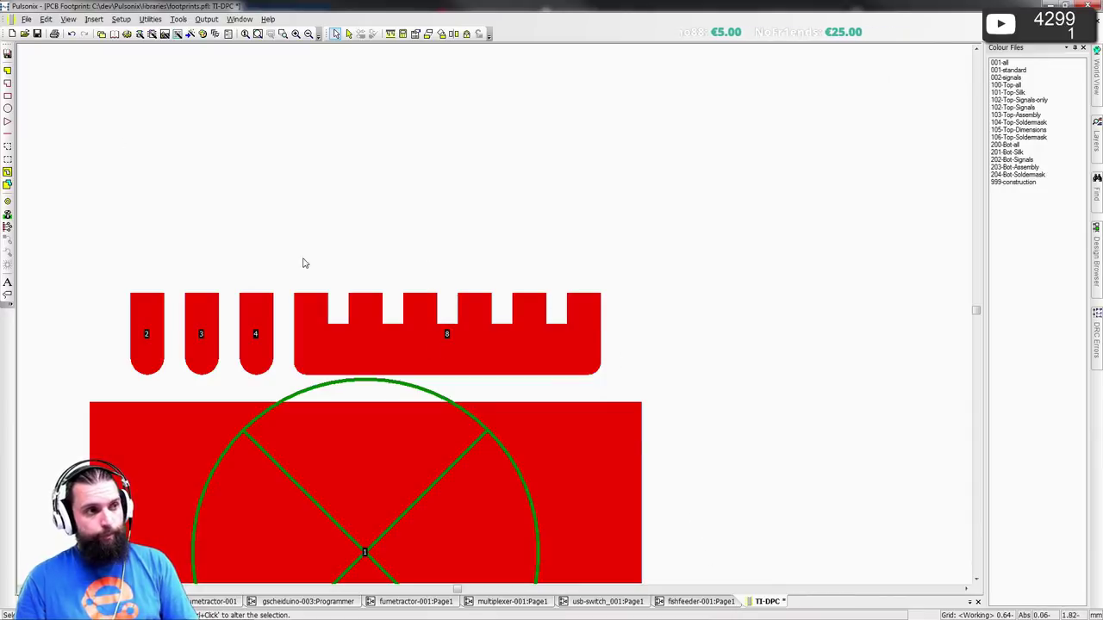
- Save the TI-DPC footprint with its technology settings, then select pad 8 and seek Define Pad Shapes
left_click(37, 32)
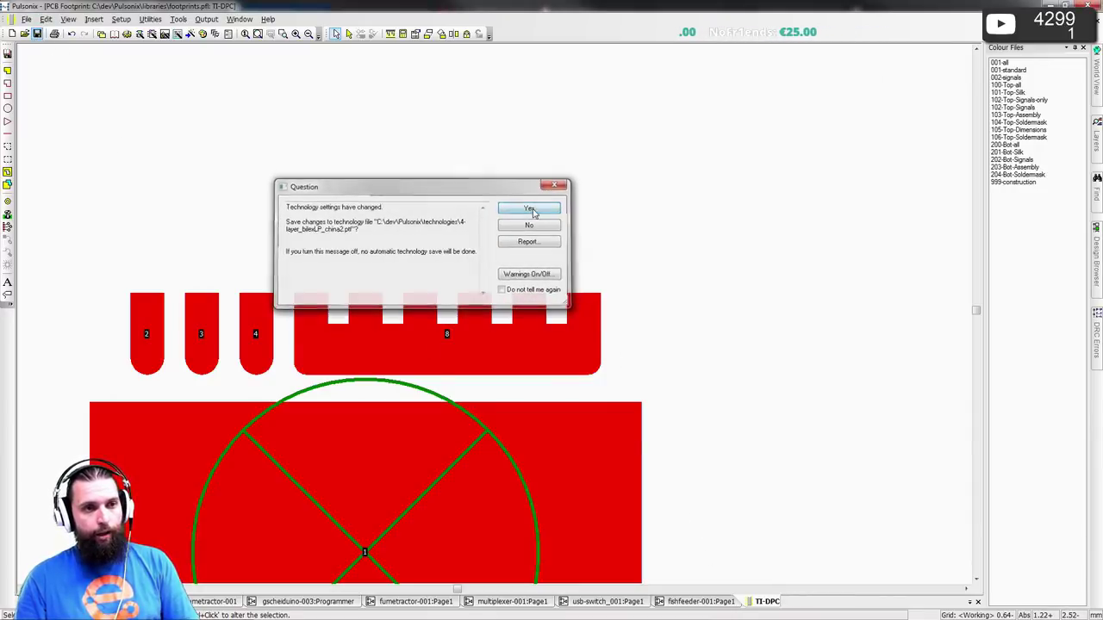
left_click(529, 209)
left_click(507, 336)
left_click(150, 19)
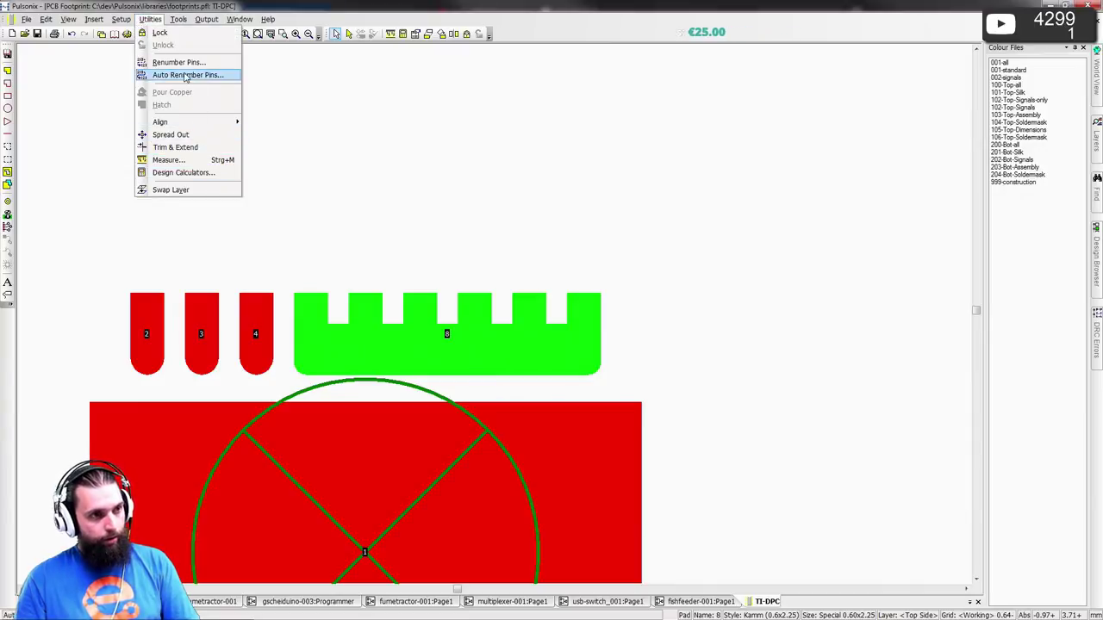
left_click(183, 19)
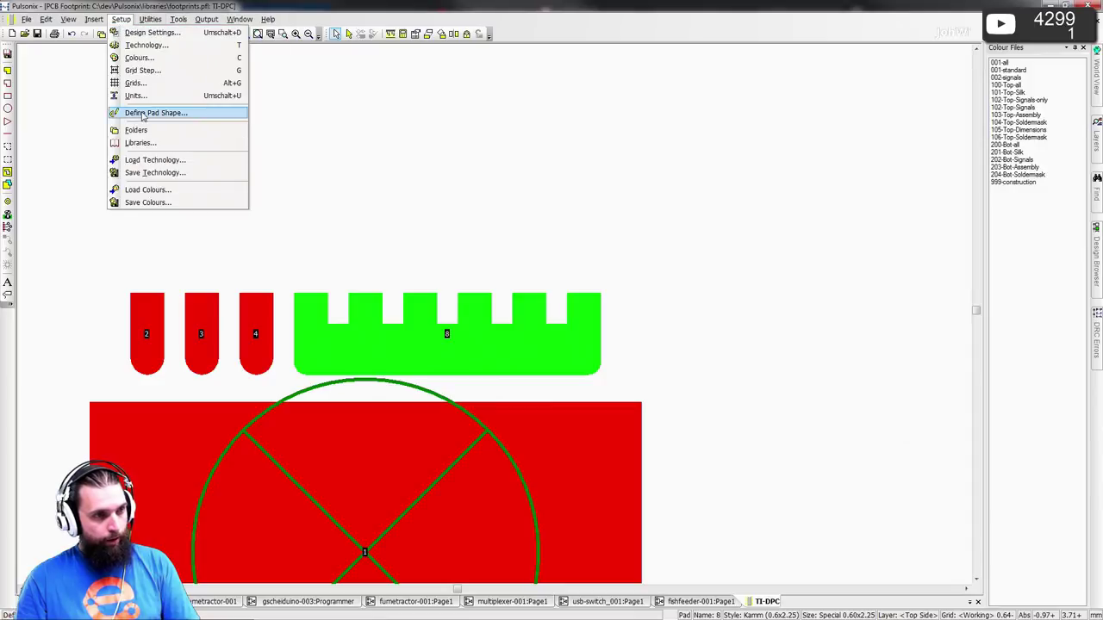
left_click(145, 116)
scroll(554, 315, "down", 3)
scroll(554, 318, "up", 3)
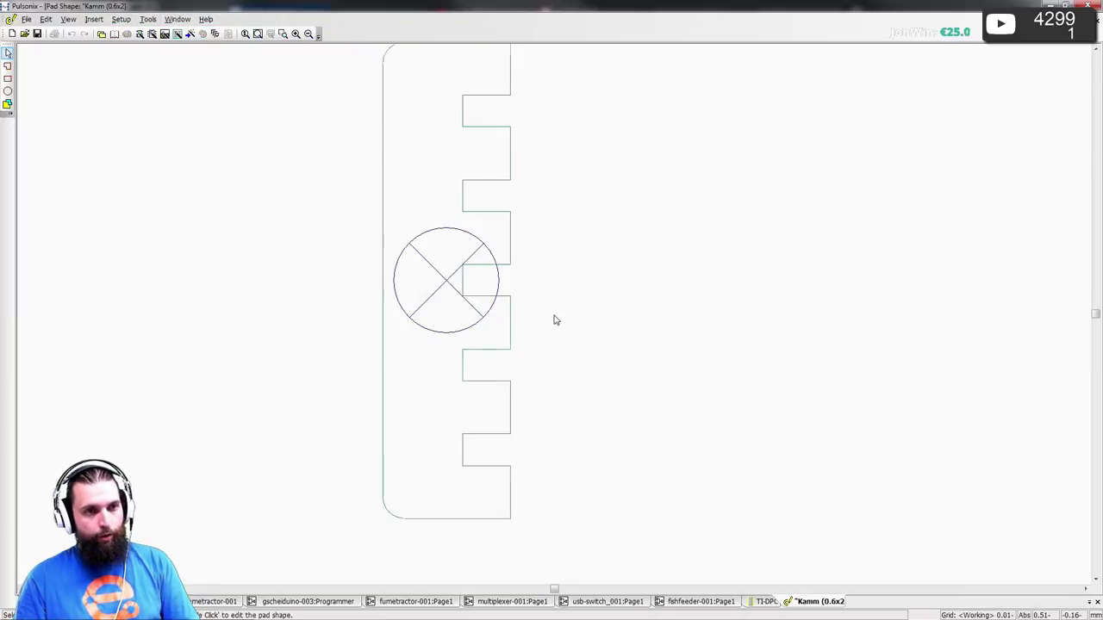
middle_click_drag(544, 317, 540, 372)
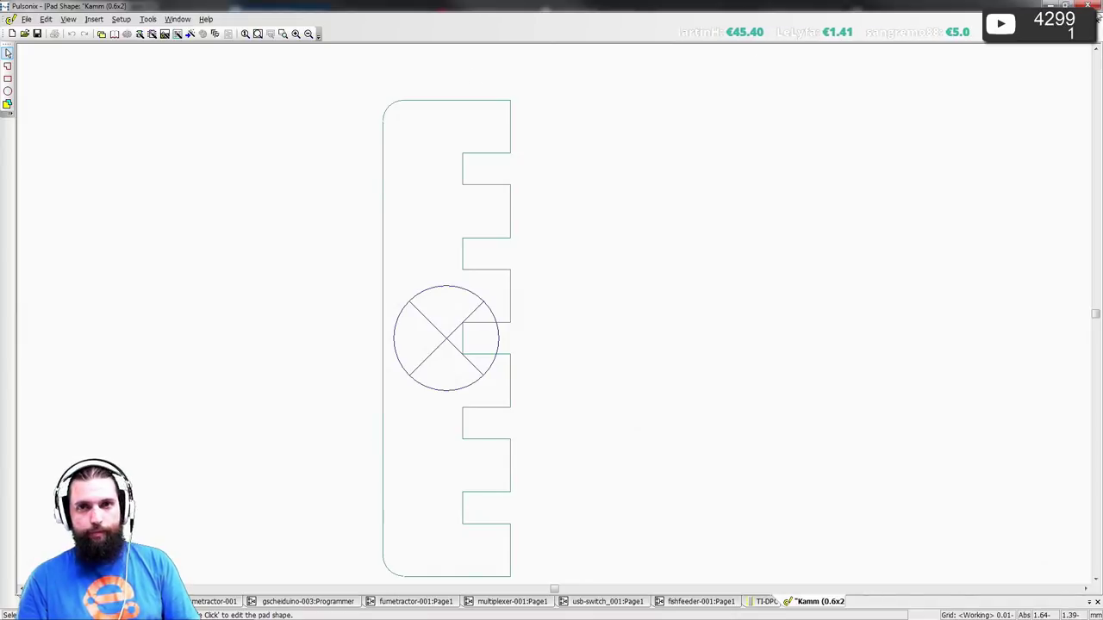
key("ctrl+F4")
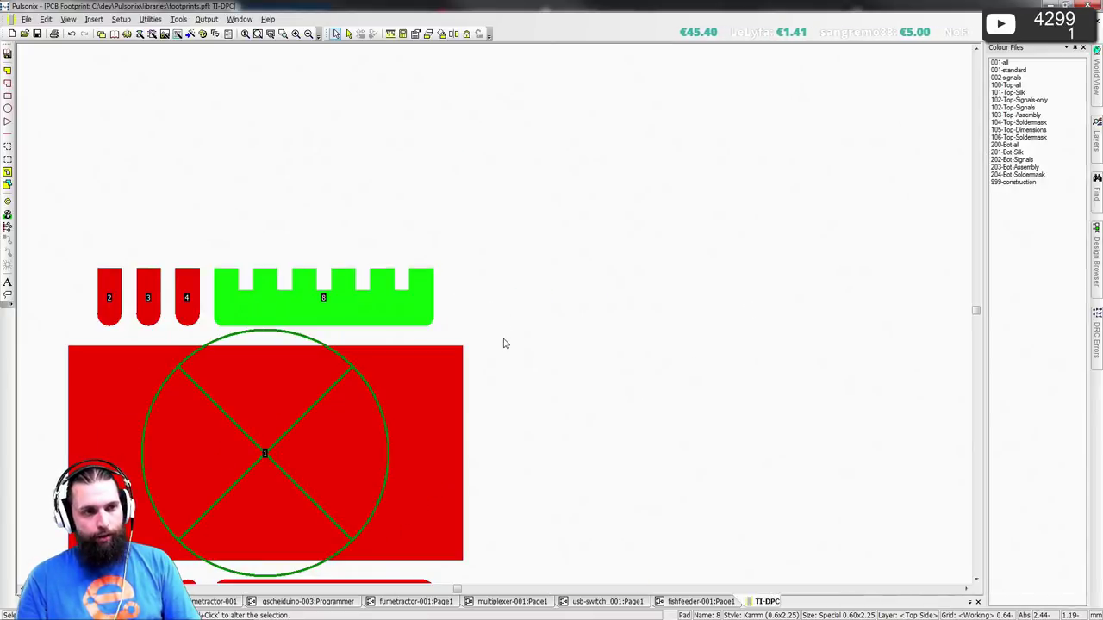
- Deselect the pad, nudge the footprint view, and return to the datasheet's recommended land pattern
left_click(505, 342)
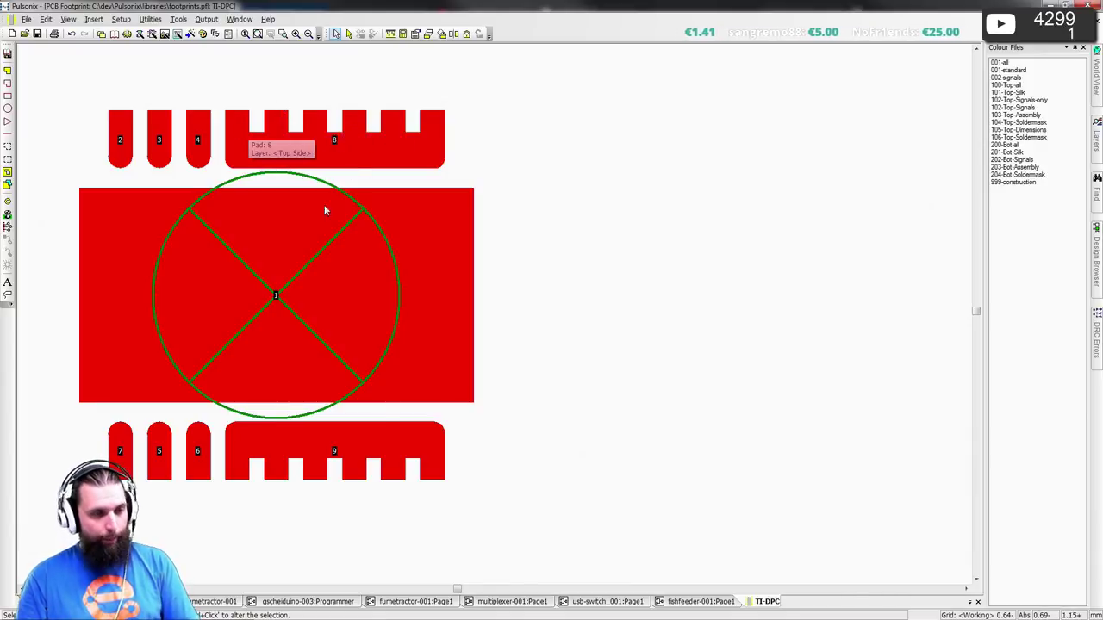
key("Left")
key("Up")
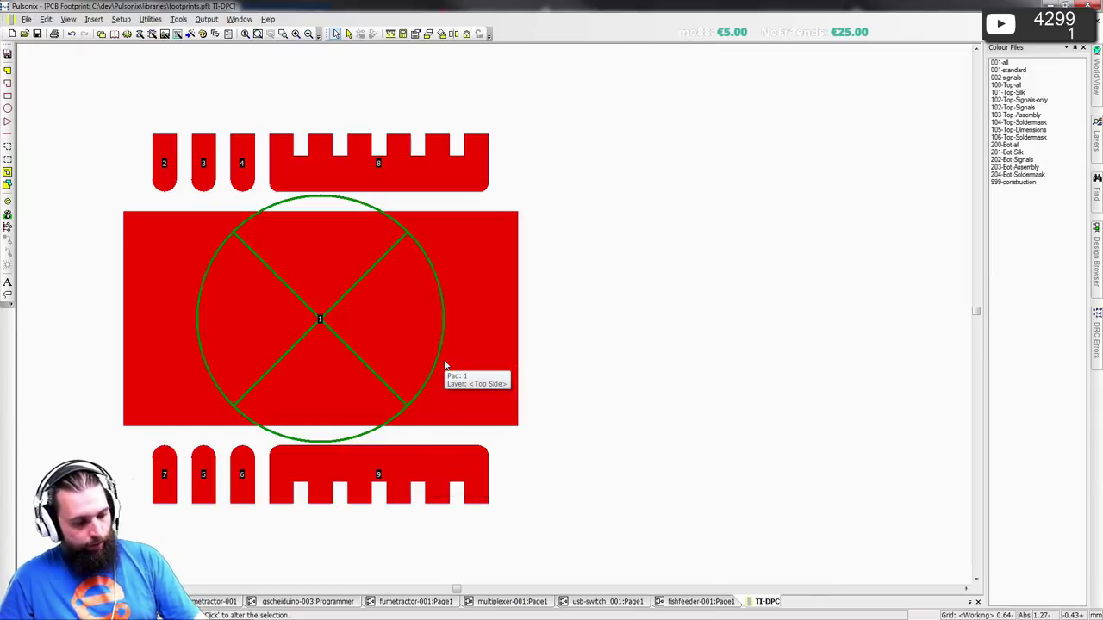
key("alt+Tab")
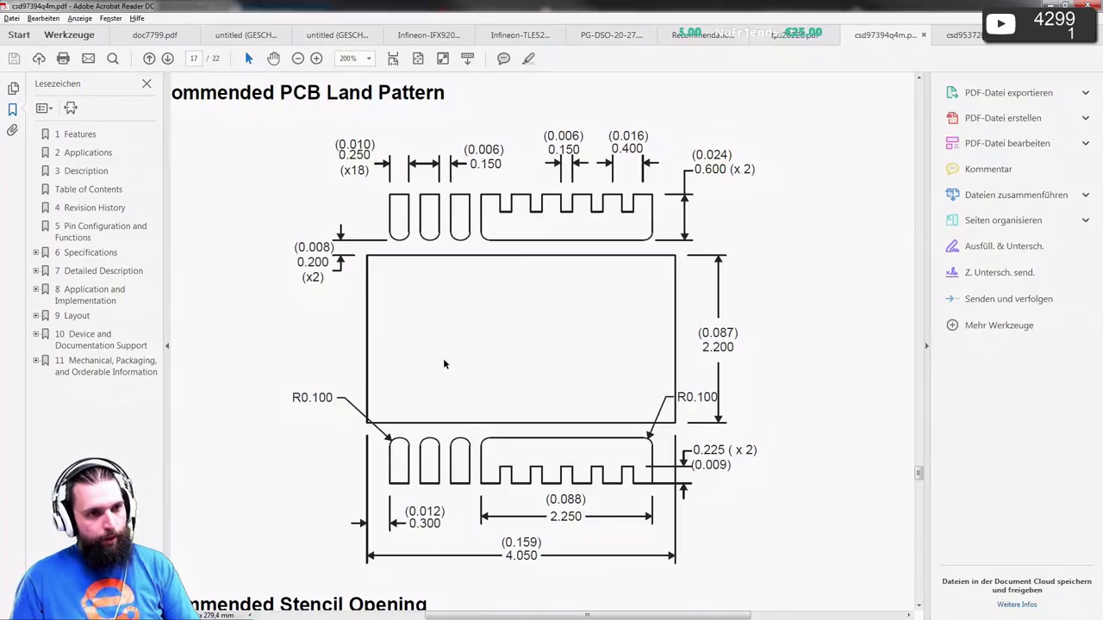
- Fit the datasheet page and scroll pages 14–17 to the Recommended Stencil Opening drawing
left_click(417, 58)
scroll(491, 238, "up", 10)
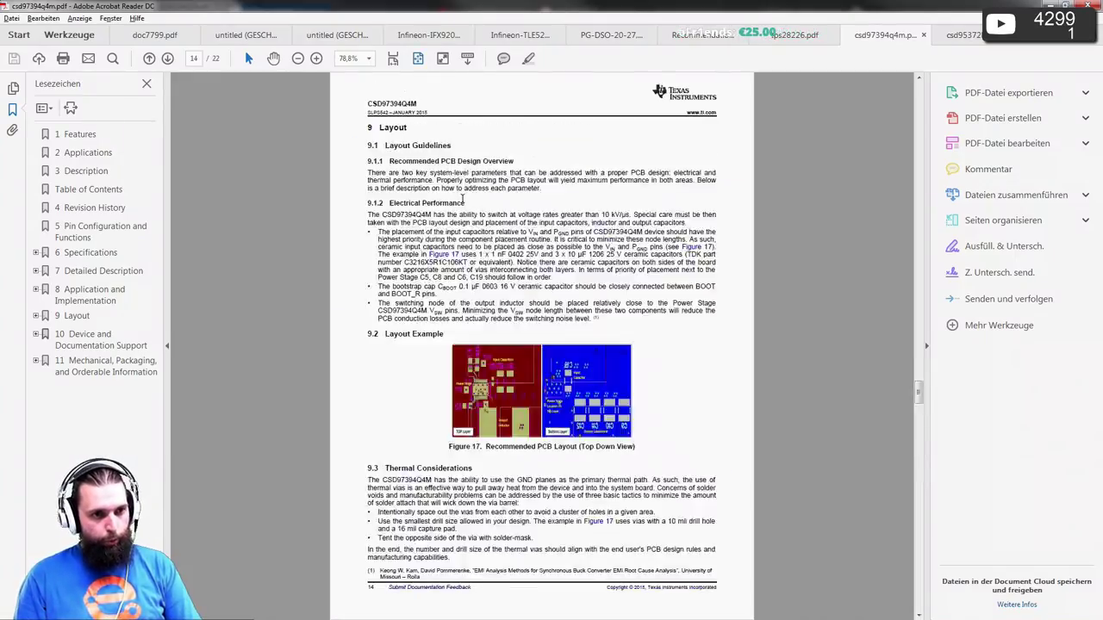
scroll(492, 238, "up", 1)
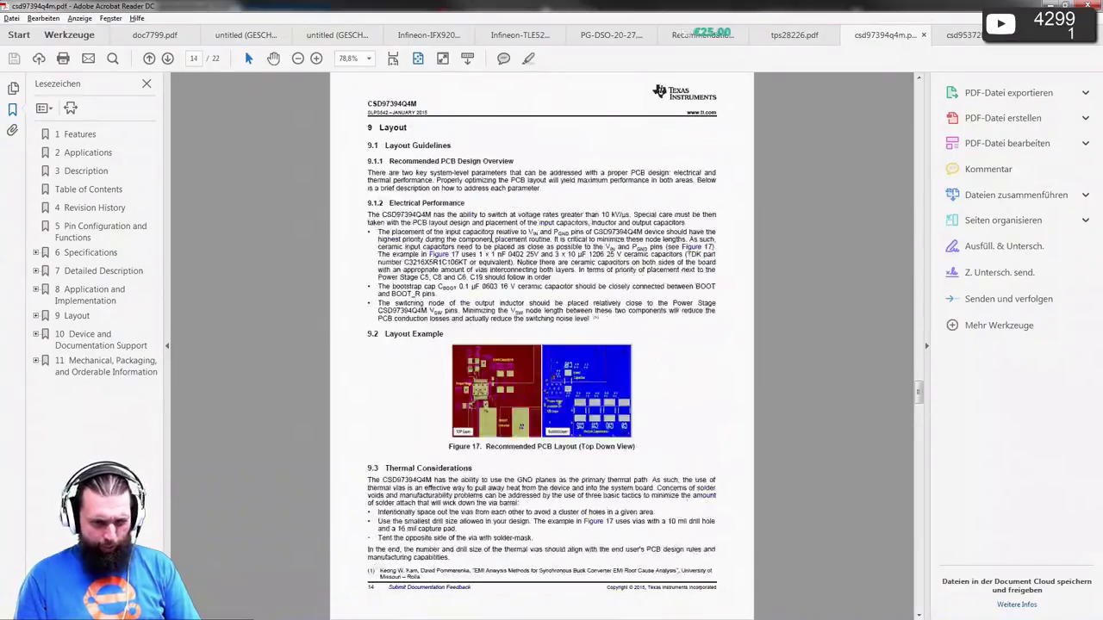
scroll(491, 239, "down", 3)
scroll(581, 390, "up", 1, "ctrl")
scroll(581, 390, "up", 3, "ctrl")
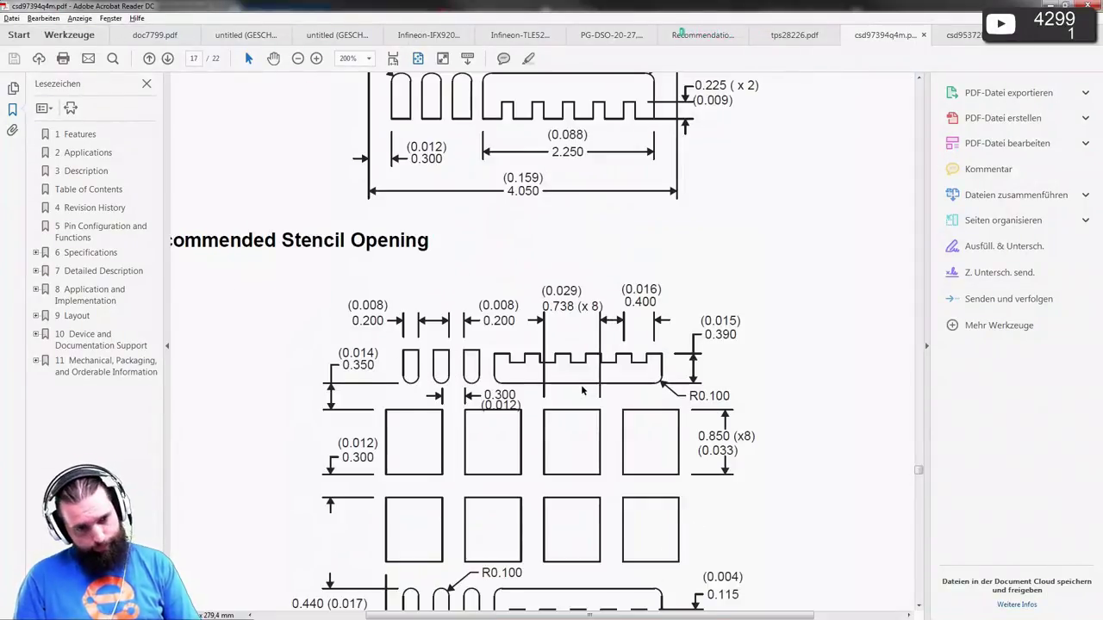
scroll(583, 384, "down", 2)
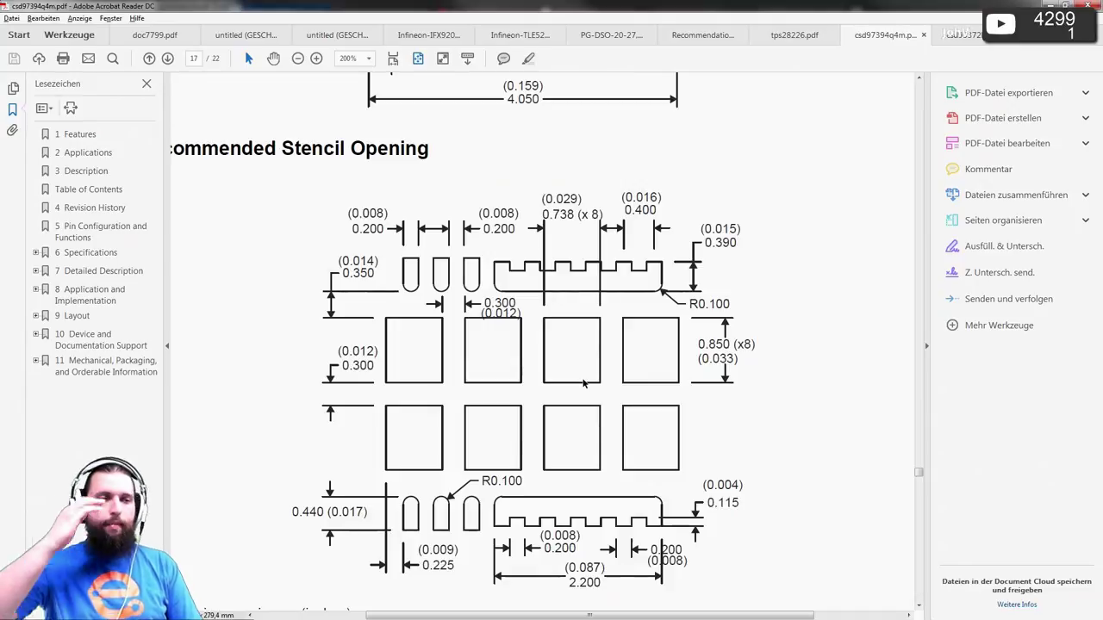
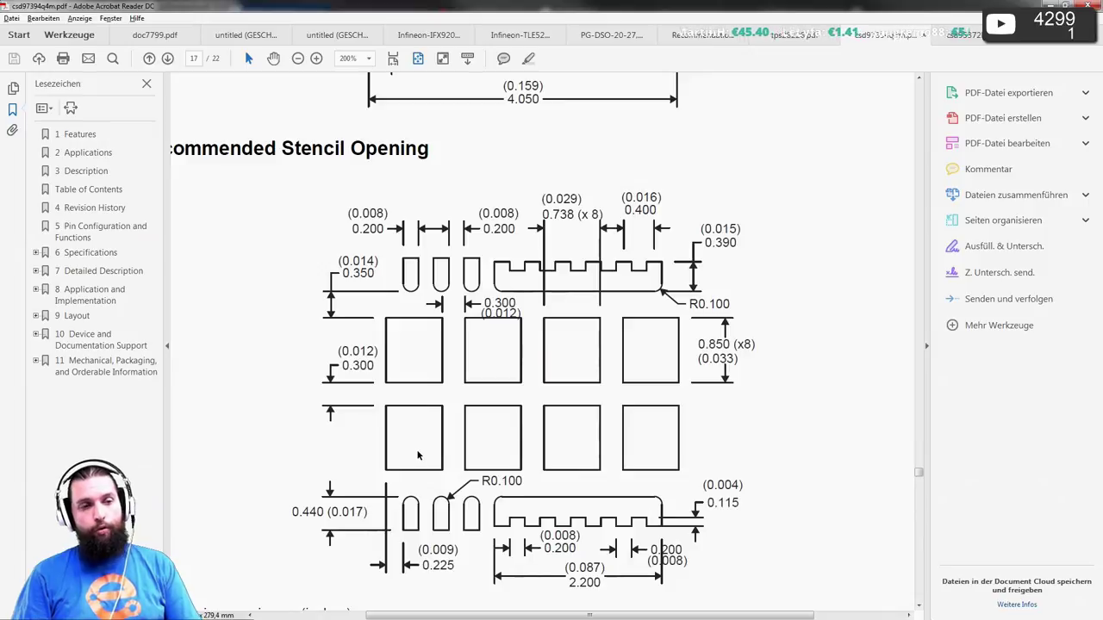
- Open the pad shape editor for the large centre pad 1
key("alt+Tab")
right_click(444, 366)
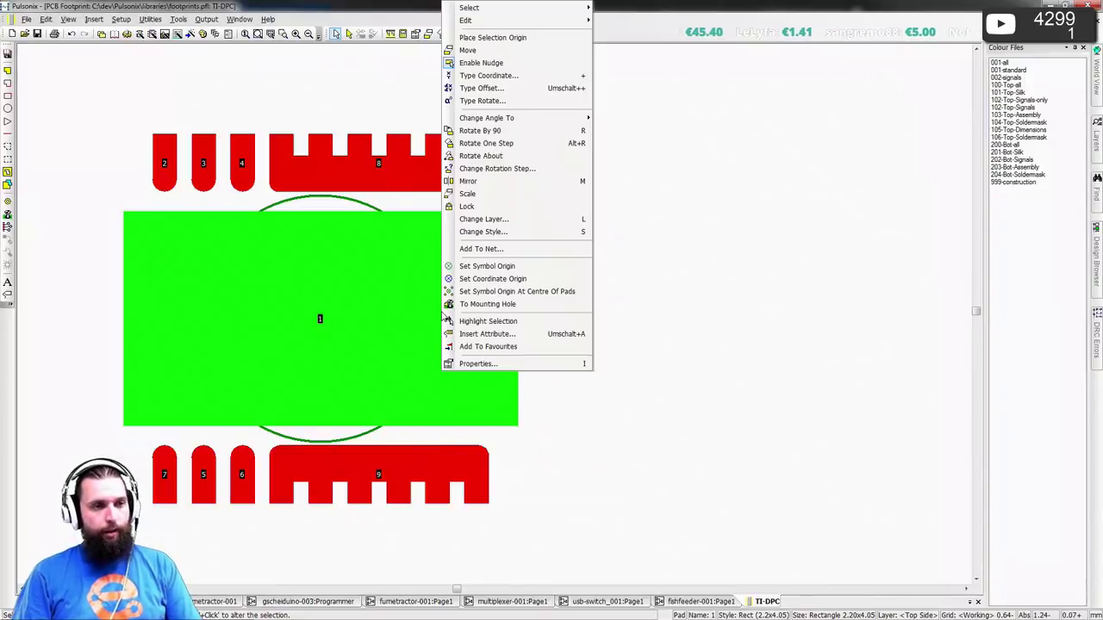
left_click(491, 278)
left_click(152, 19)
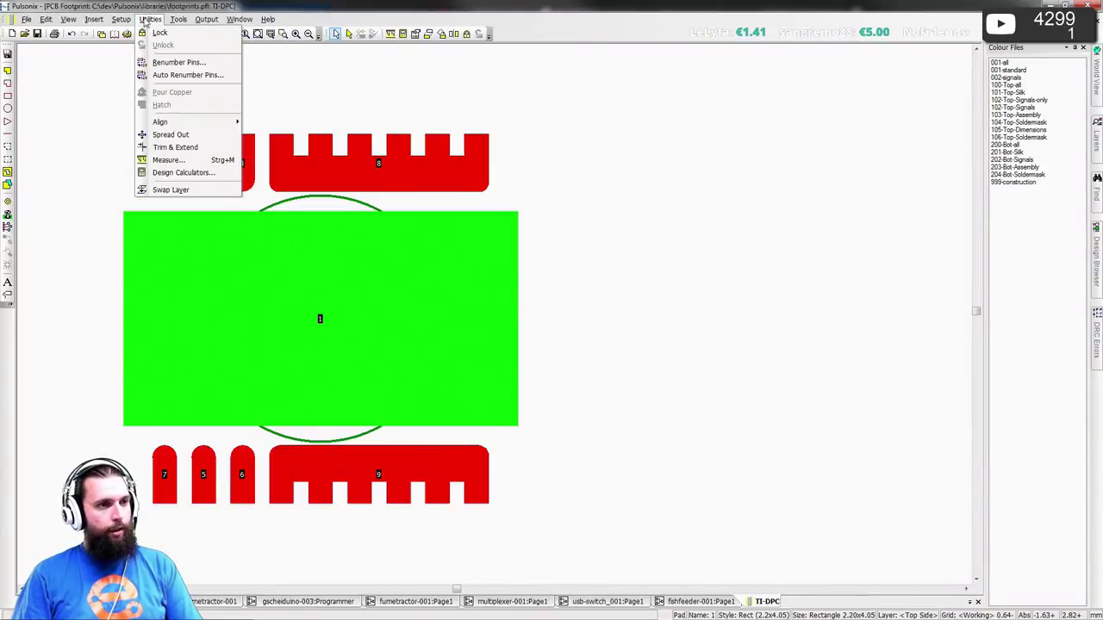
left_click(170, 93)
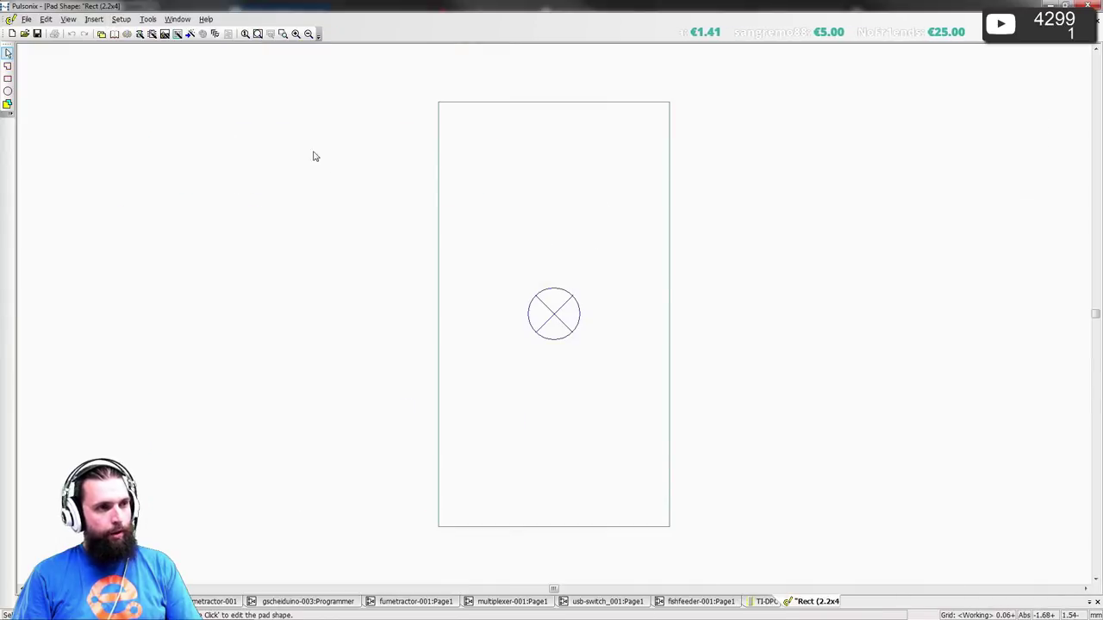
- Set up rectangle drawing on the Paste Mask Top layer
left_click(8, 78)
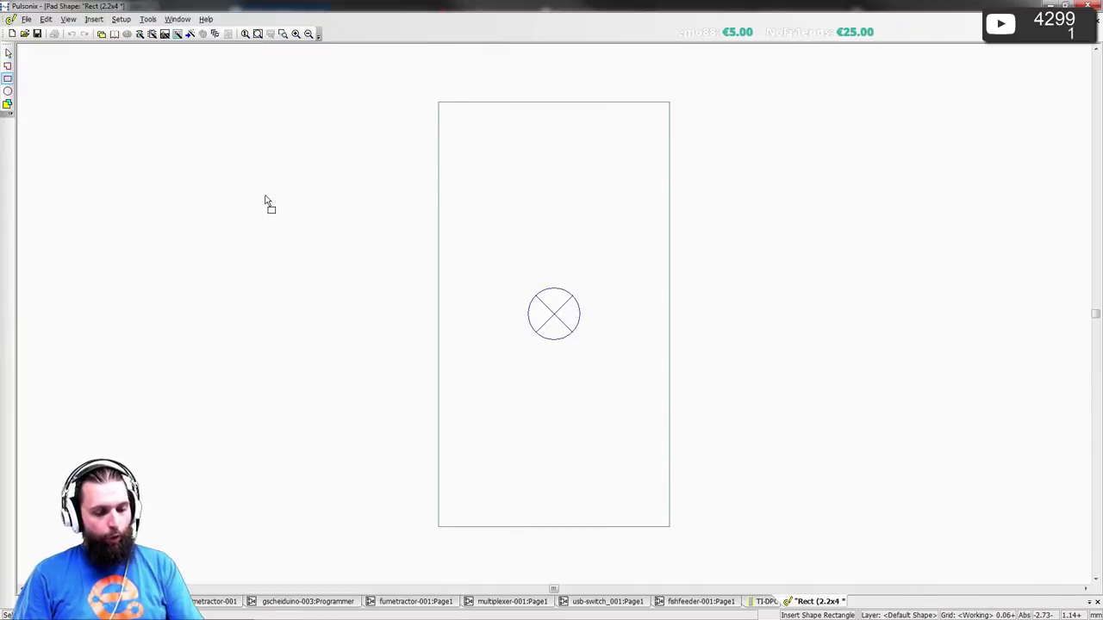
key("l")
left_click(637, 315)
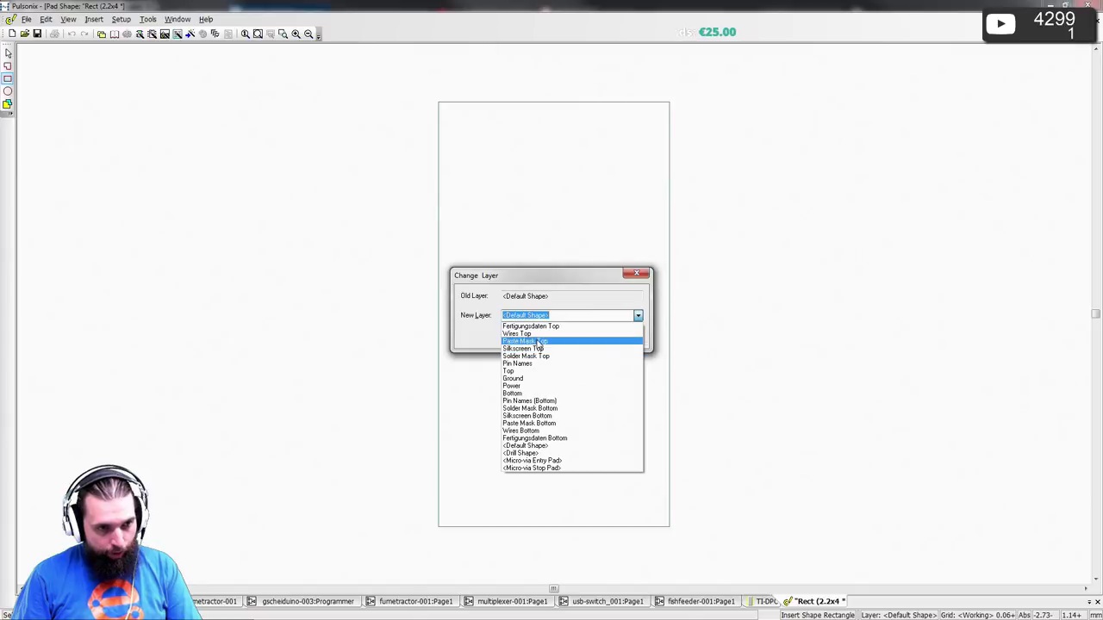
left_click(539, 342)
left_click(519, 337)
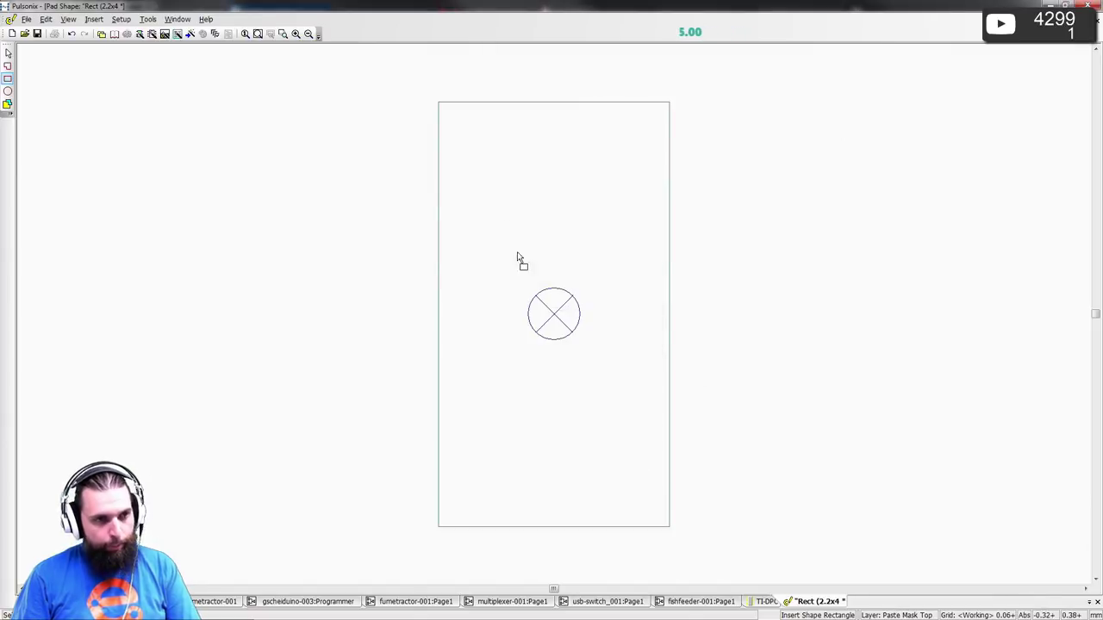
- Draw a paste-mask rectangle in the pad, deleting the duplicate copy after the save error
left_click(461, 134)
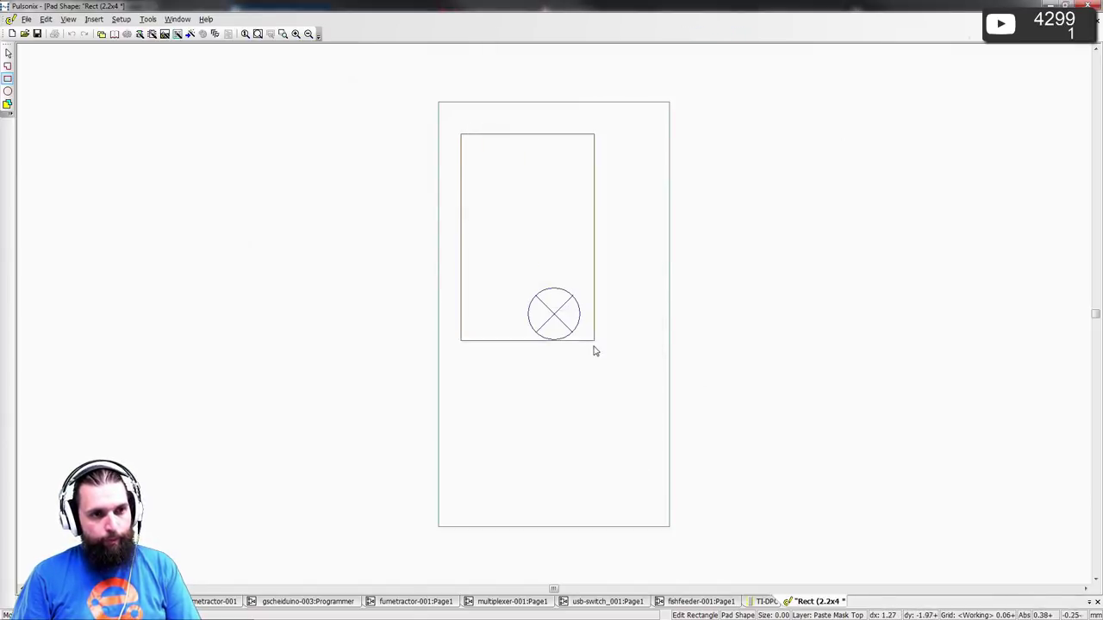
left_click(528, 201)
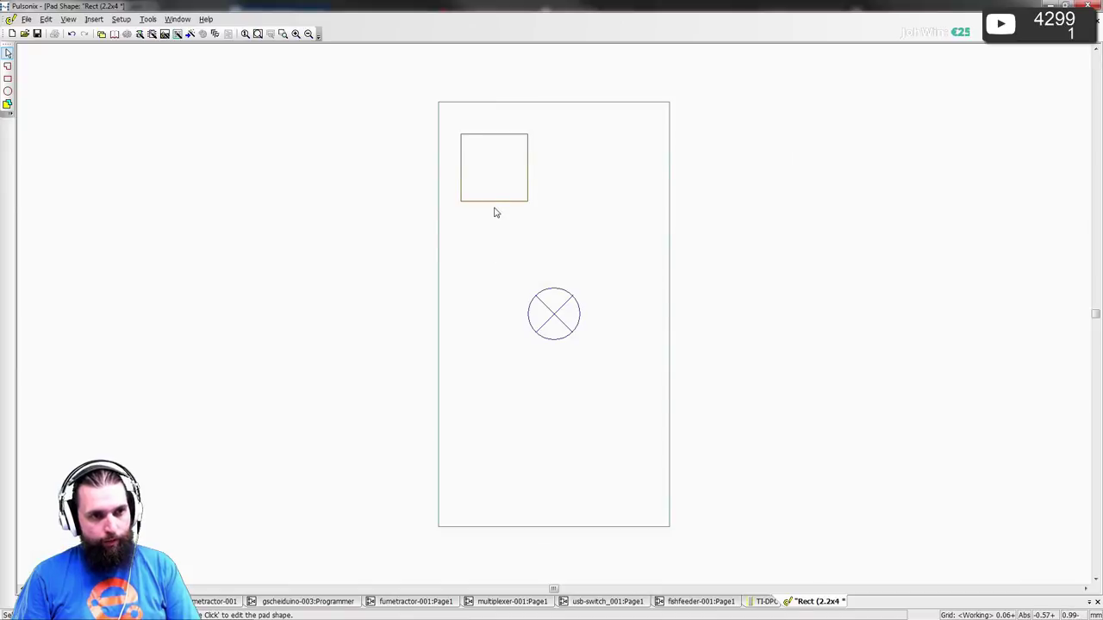
left_click_drag(497, 203, 525, 301)
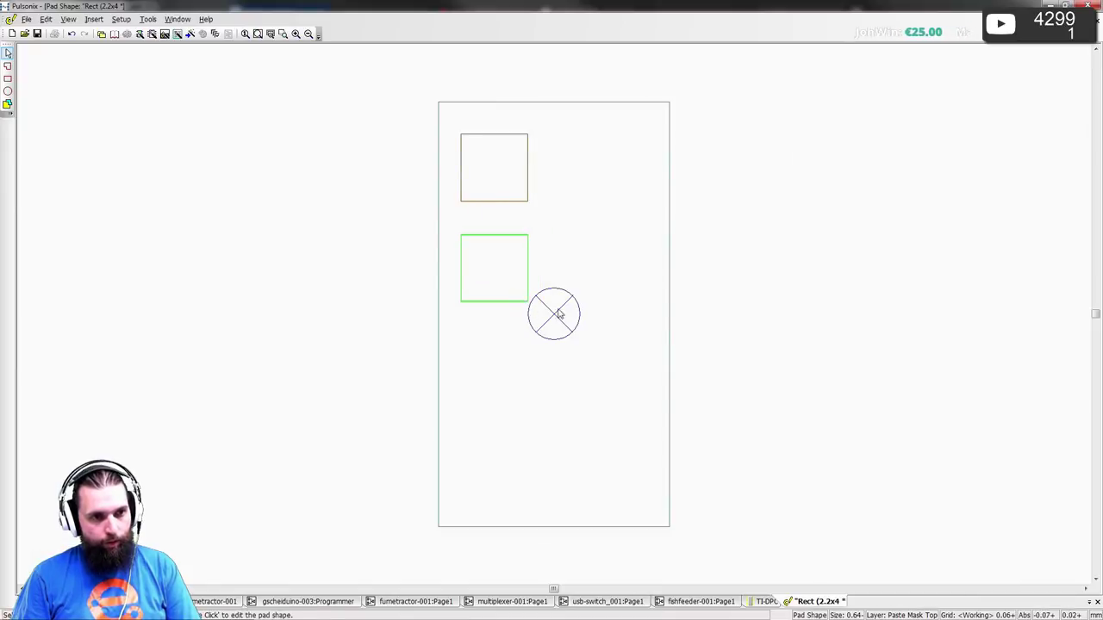
key("ctrl+s")
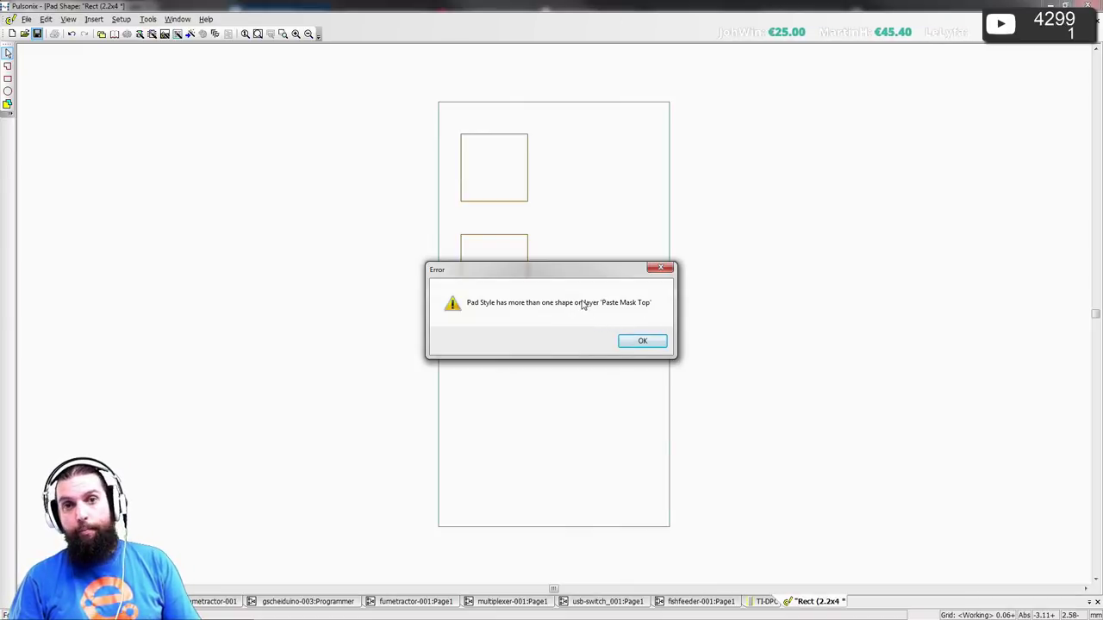
left_click(642, 341)
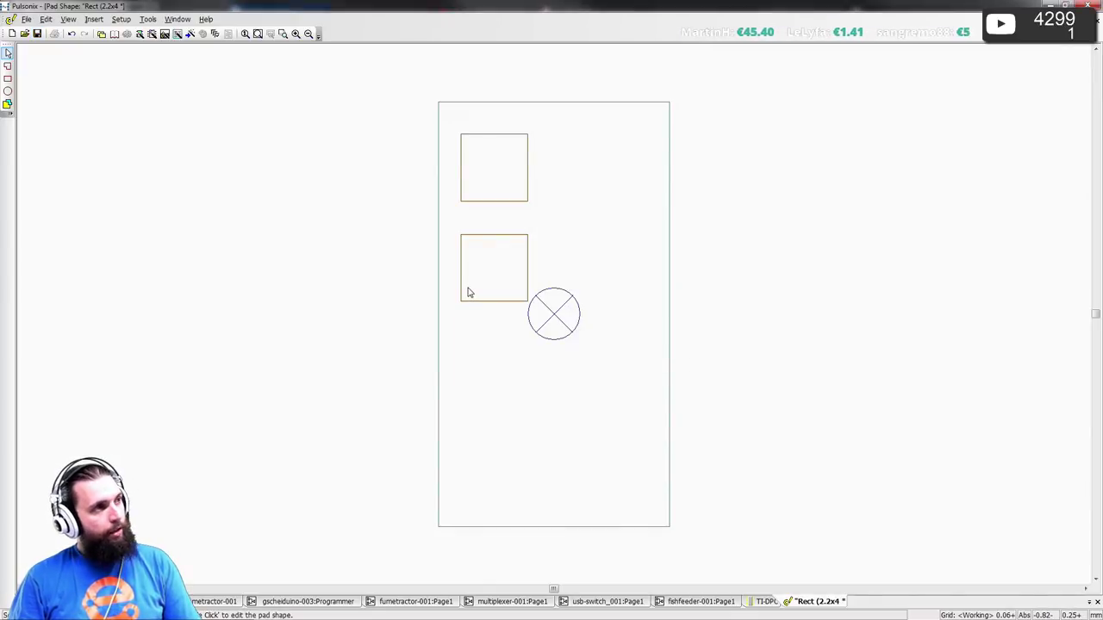
left_click(487, 214)
key("Delete")
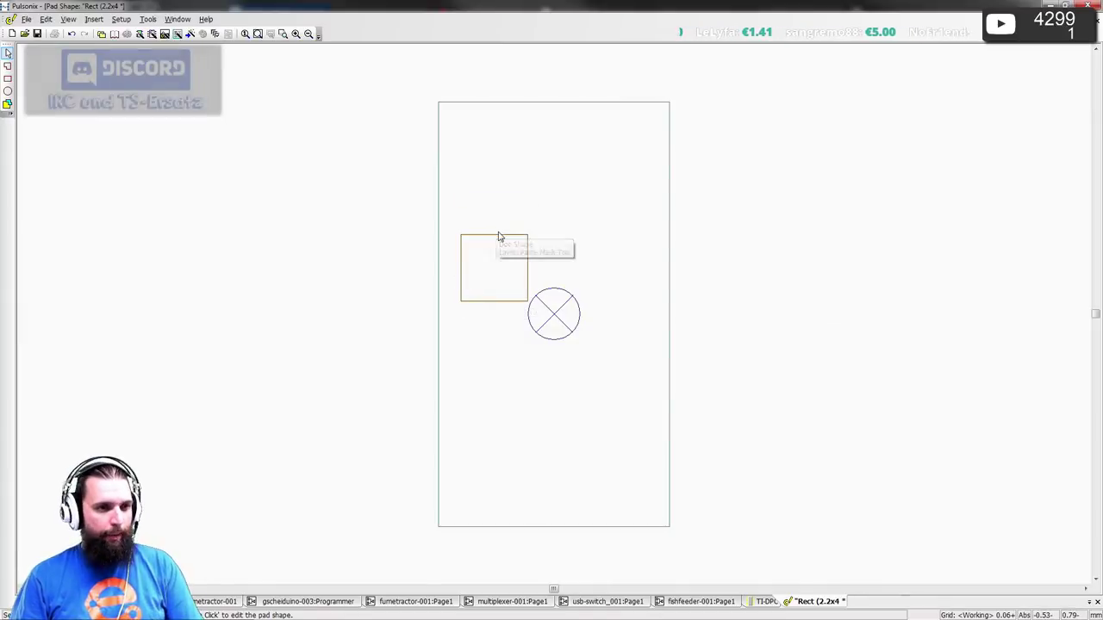
- Move the rectangle's top edge to Y 1.7, after first trying 1.5
left_click_drag(498, 235, 498, 209)
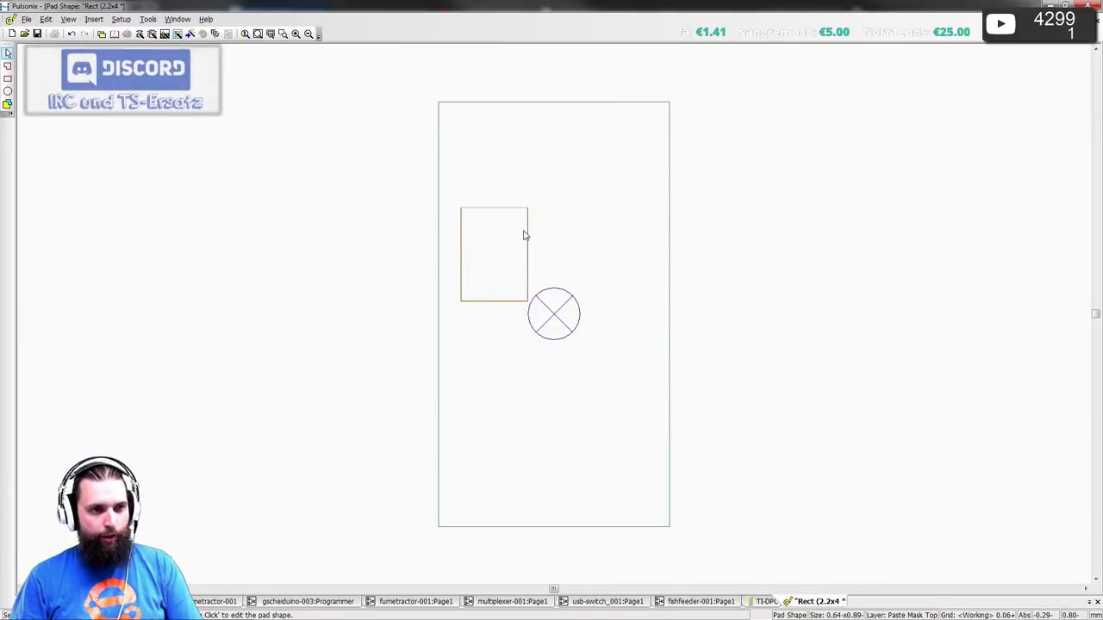
key("t")
key("Tab")
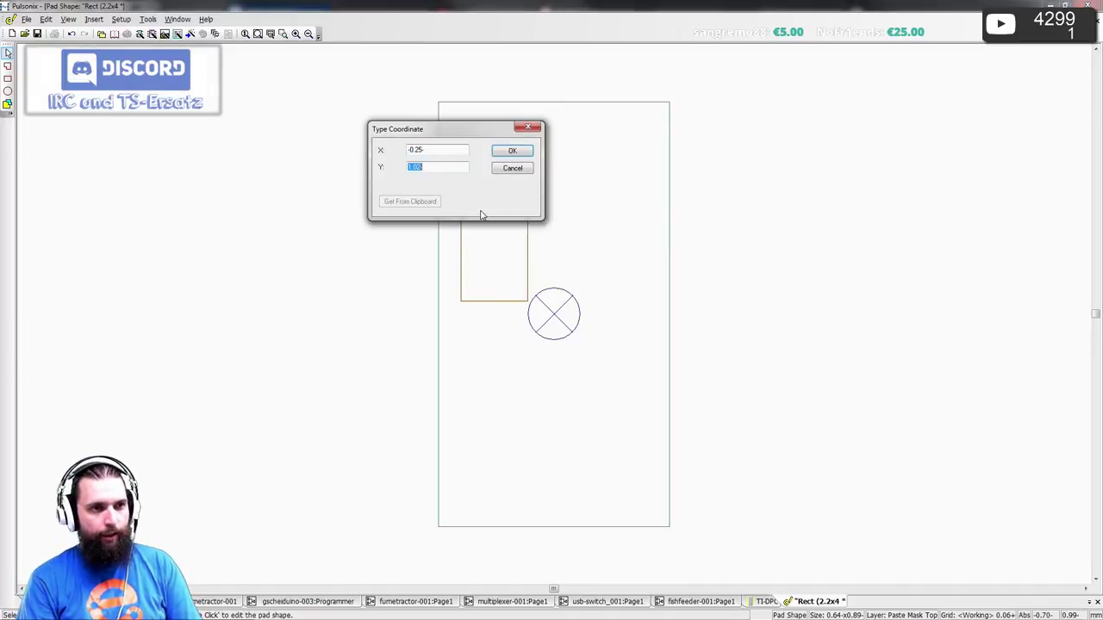
type("1.5")
key("Return")
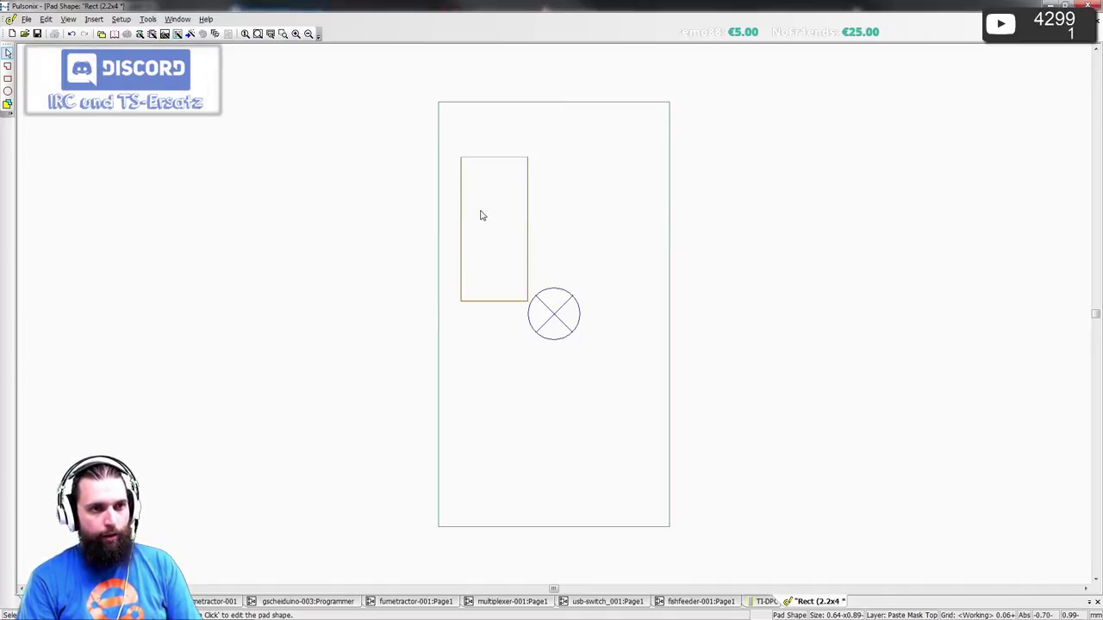
key("t")
key("Tab")
type("1.7")
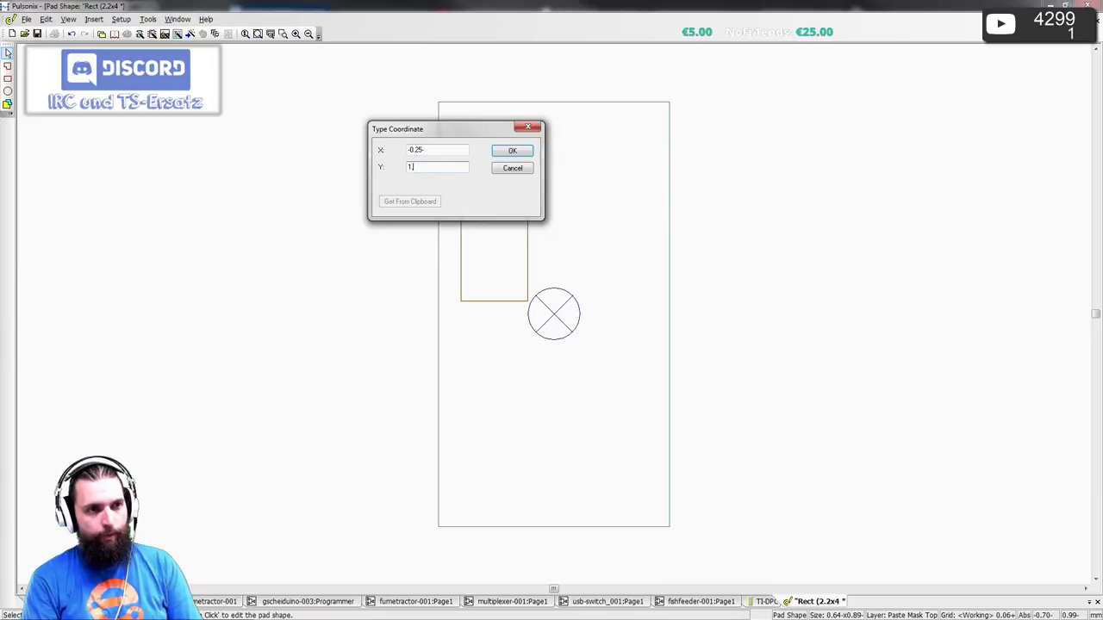
key("Return")
- Move the rectangle's bottom edge to Y -1.7
left_click(500, 300)
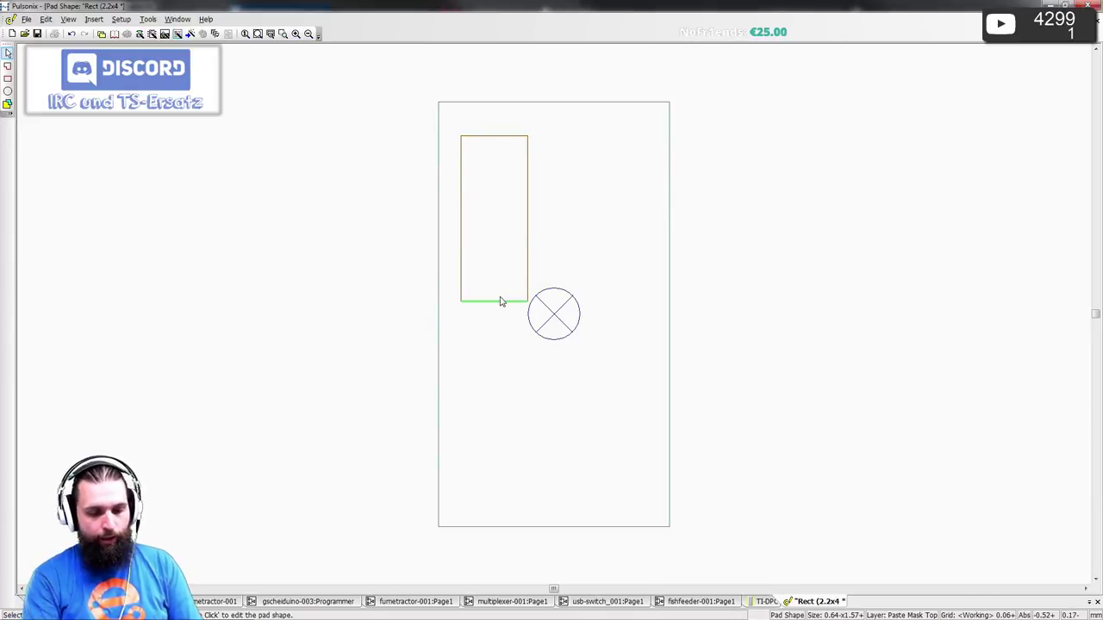
key("t")
key("Tab")
type("-1.7")
key("Return")
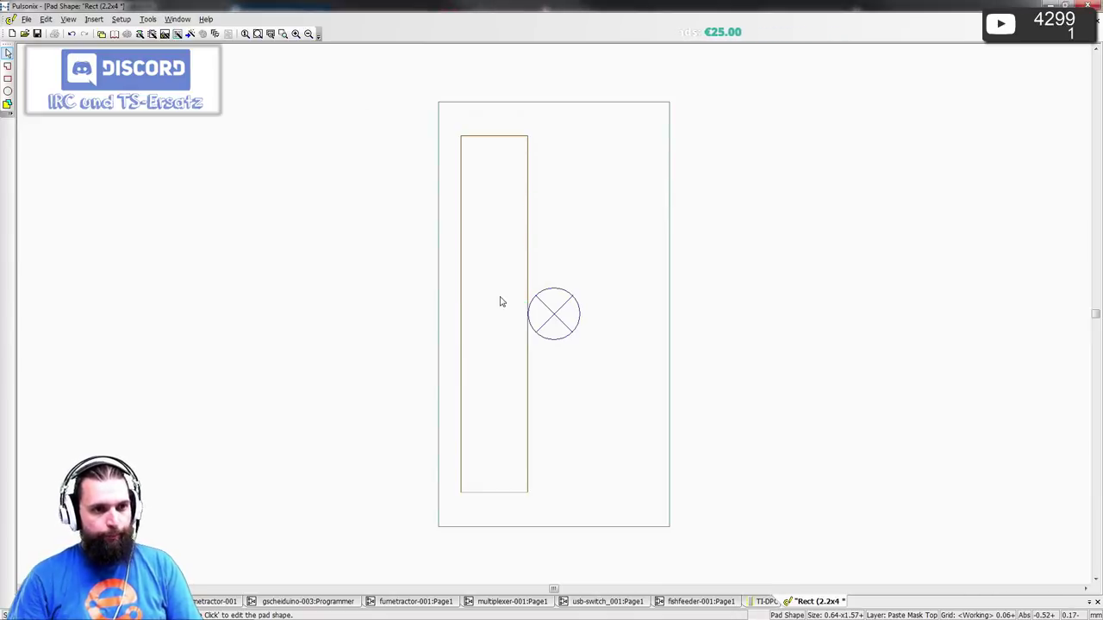
- Set the rectangle's right edge to X 0.65 and left edge to X -0.65
left_click(528, 267)
type("t")
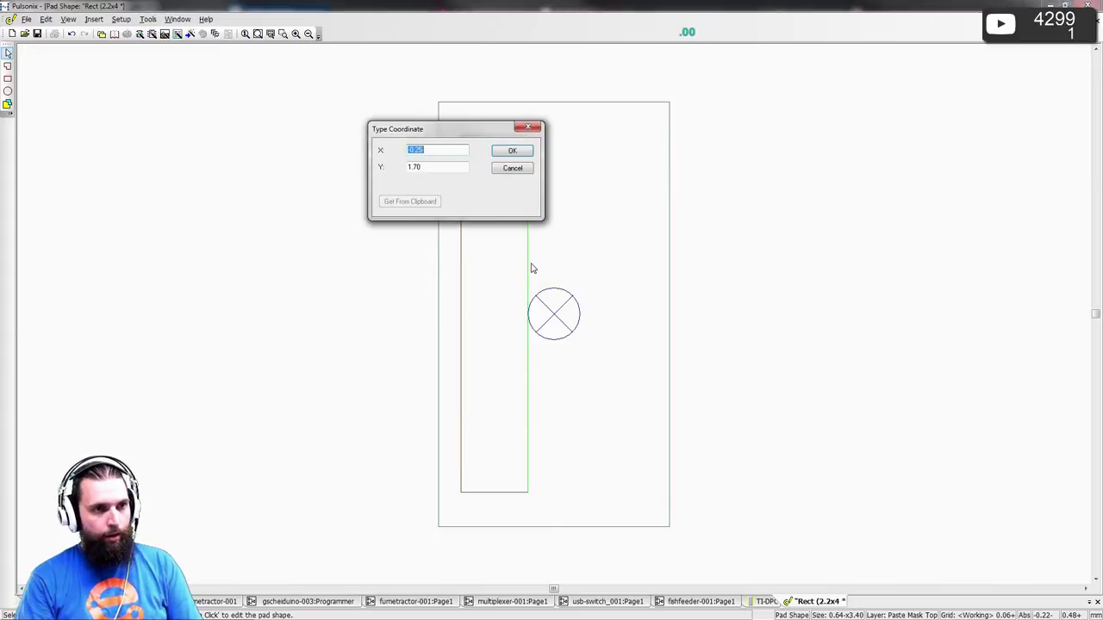
type("0")
key("Return")
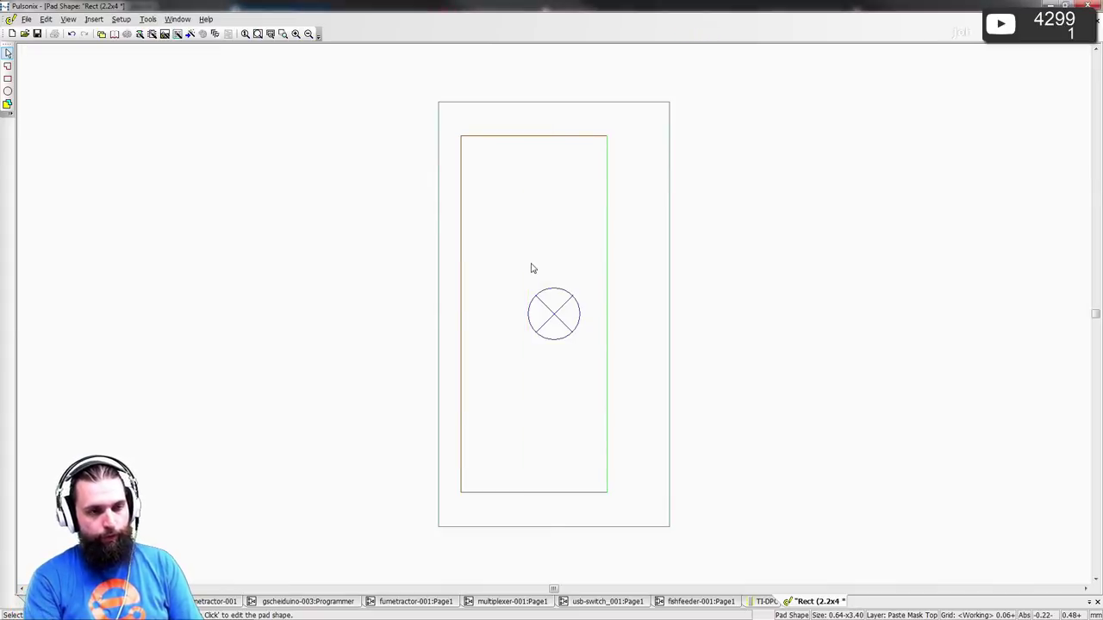
type("t0")
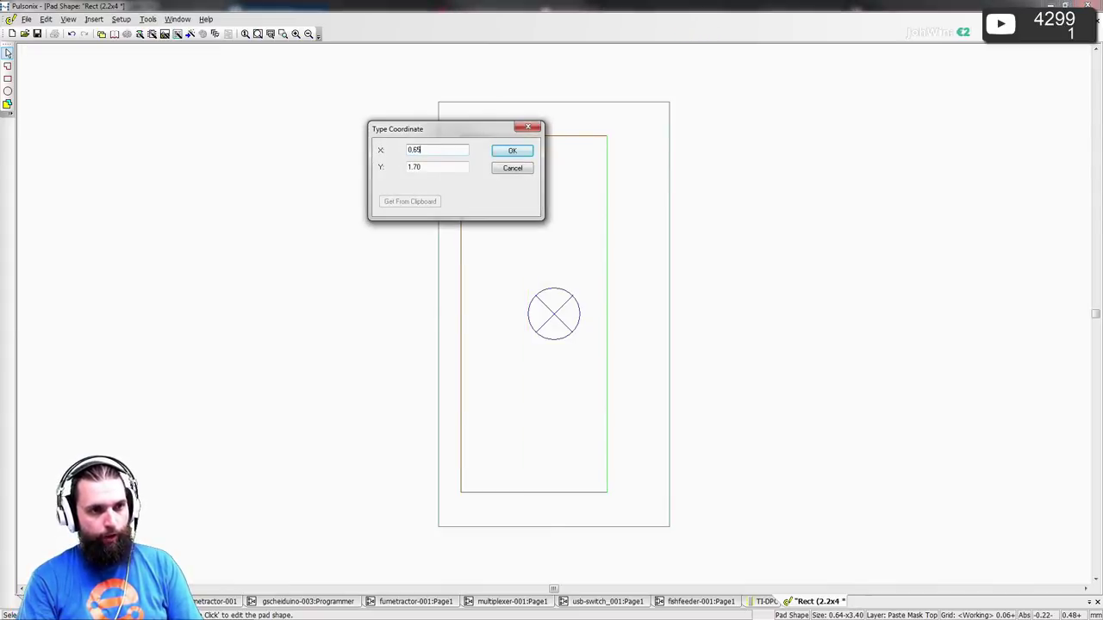
type(".65")
key("Return")
left_click(462, 251)
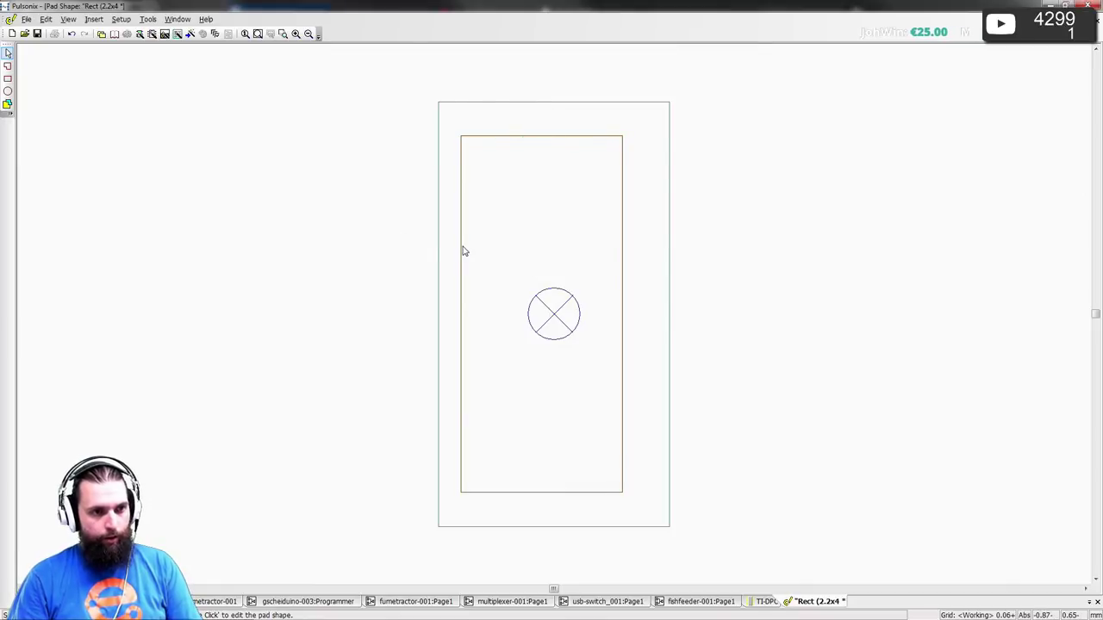
left_click(463, 251)
type("t")
type("-0")
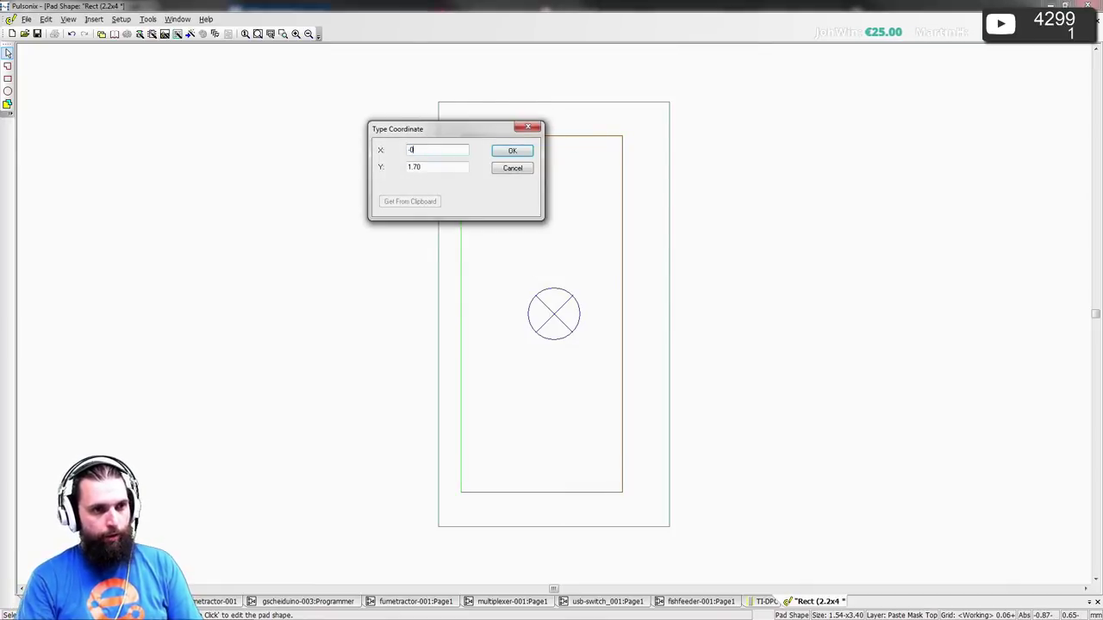
type(".65")
key("Return")
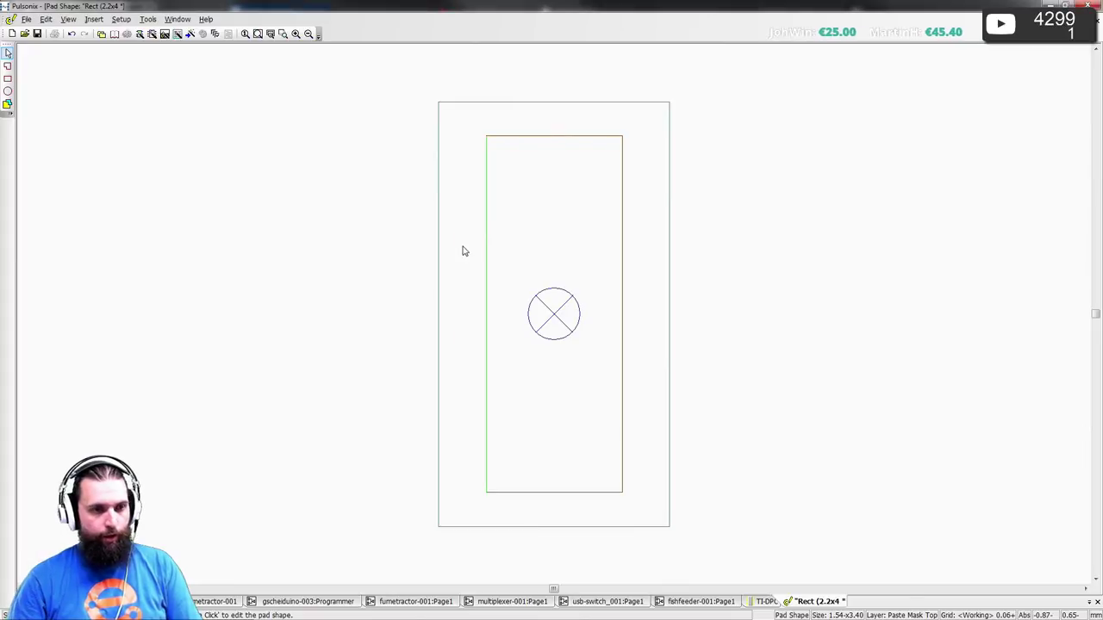
left_click(611, 311)
- Re-enter the right and left edge X values for a width of about 1.25, then close the shape editor
left_click(624, 303)
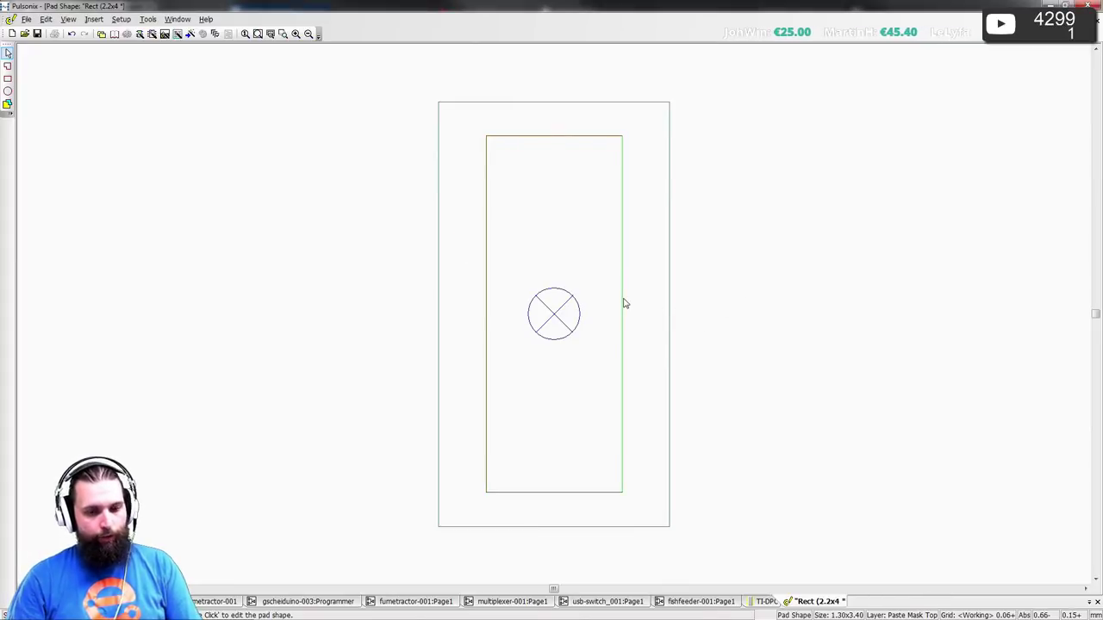
key("ctrl+t")
type("0.65")
key("Return")
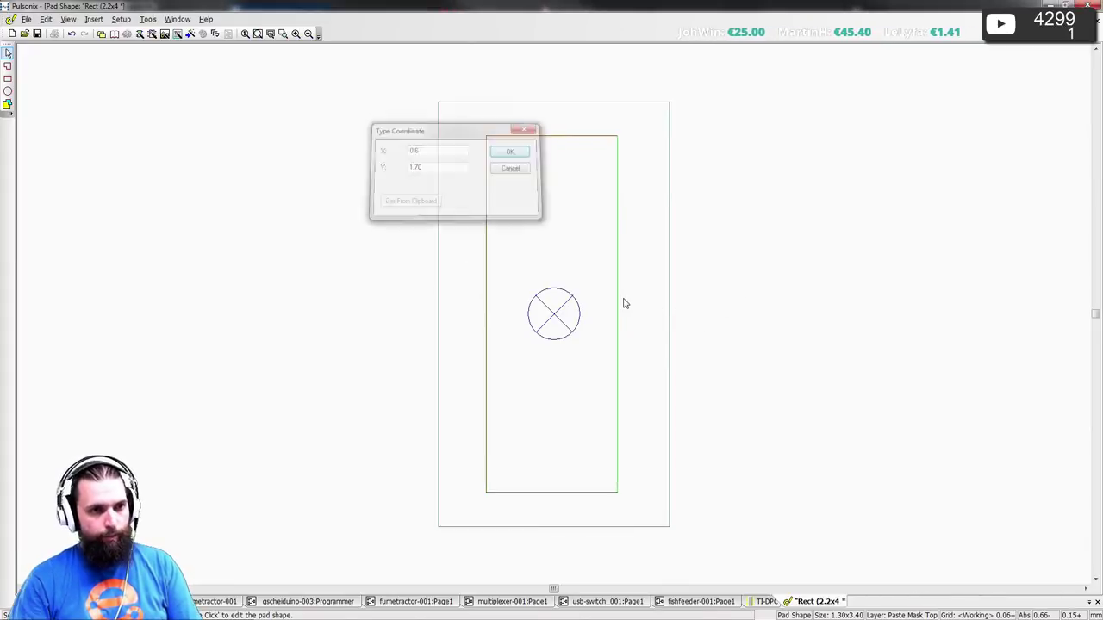
left_click(485, 275)
key("ctrl+t")
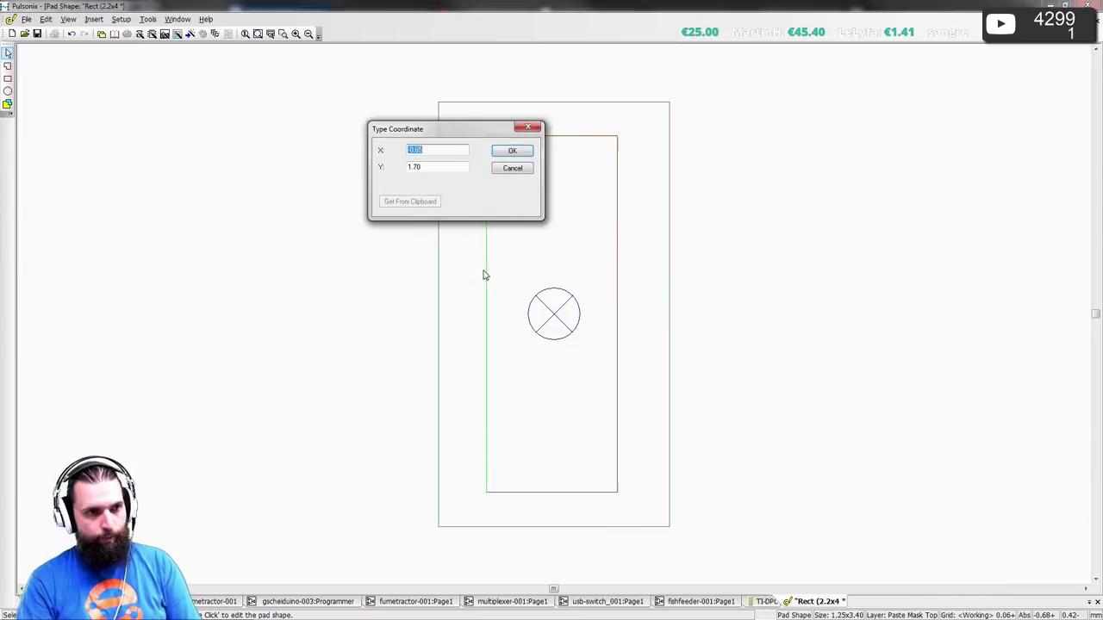
key("BackSpace")
key("Return")
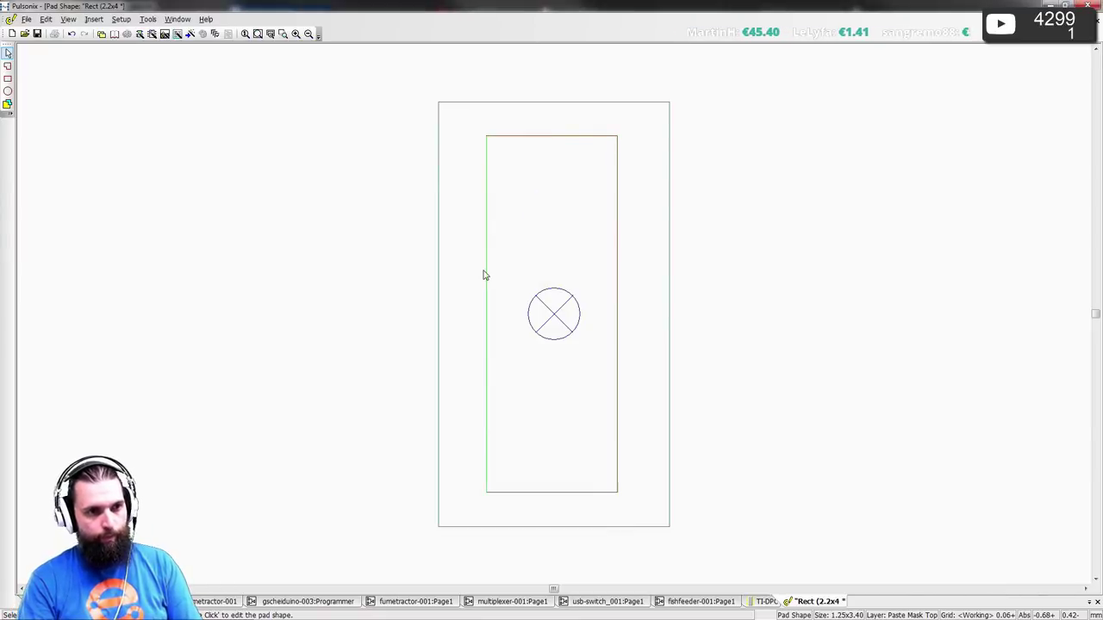
left_click(762, 265)
key("ctrl+F4")
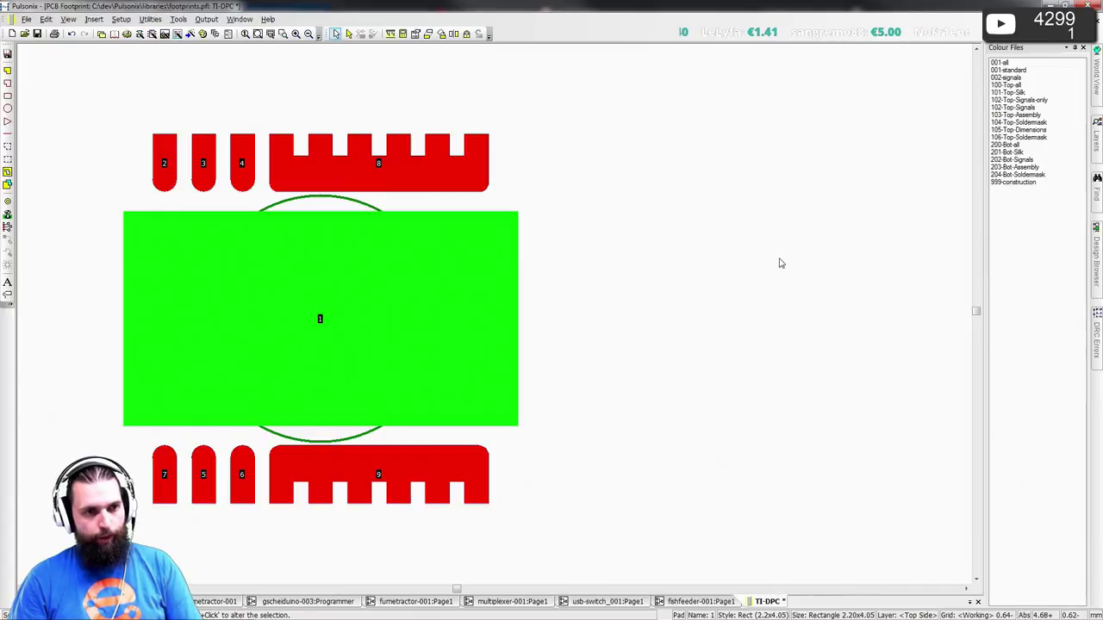
- Apply the show-all and top soldermask colour schemes and centre the footprint
left_click(781, 261)
left_click(1005, 62)
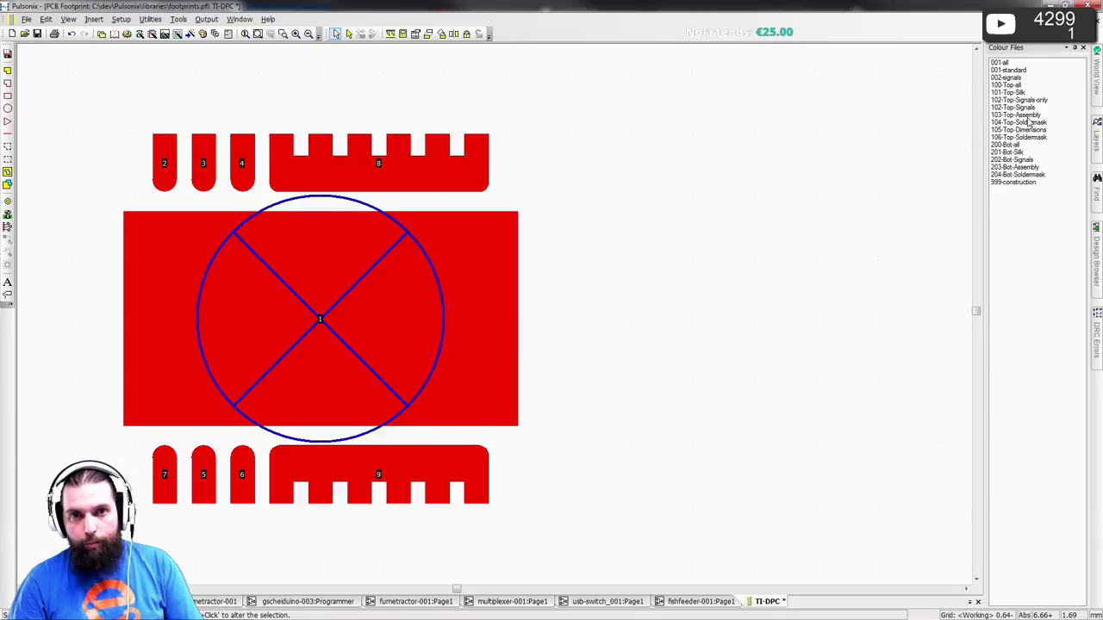
left_click(1034, 137)
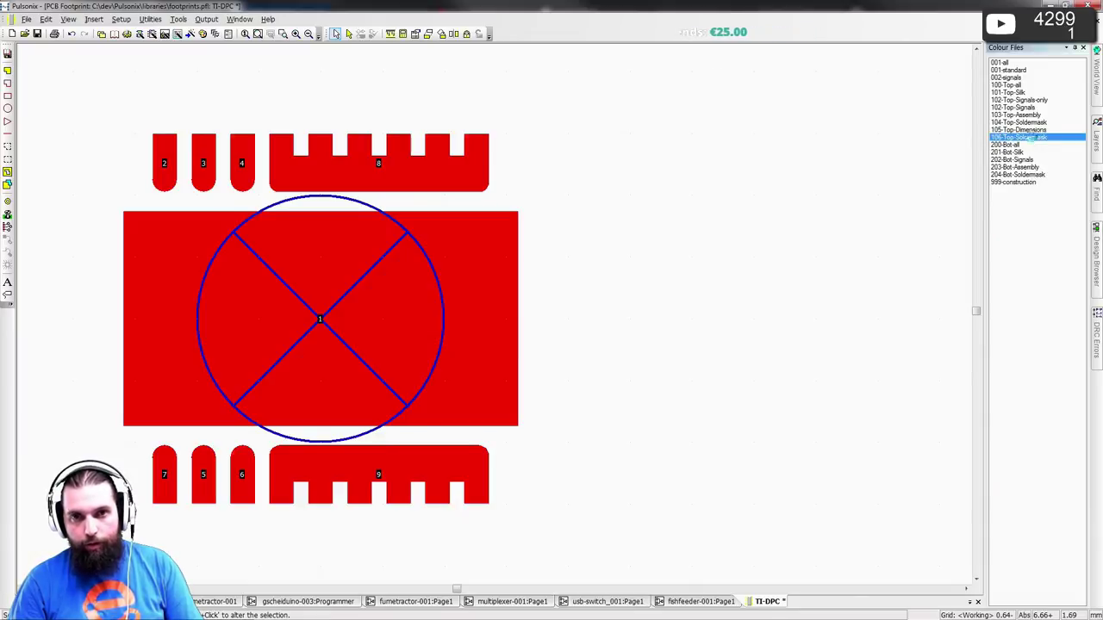
key("Home")
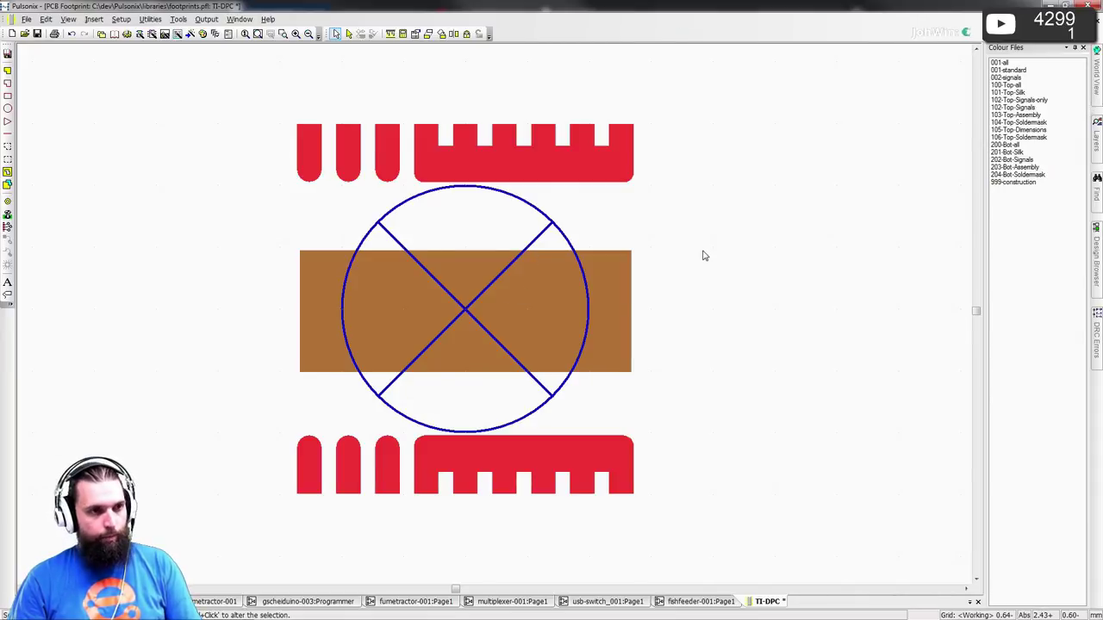
- Review the layer colours in the Colours dialog and close it with OK
key("ctrl+l")
left_click(244, 161)
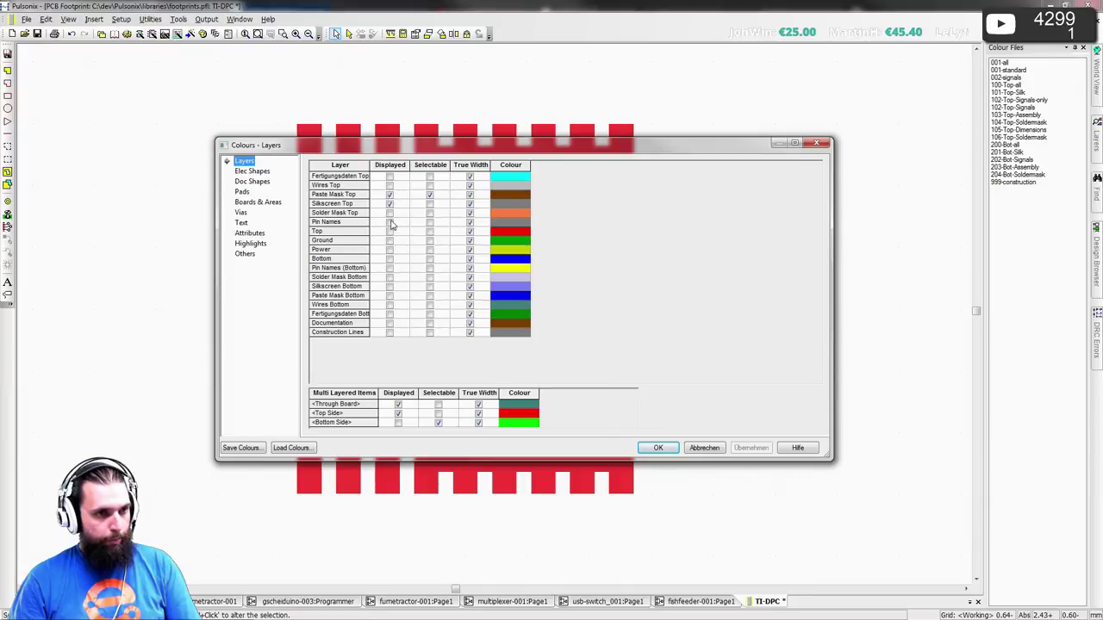
left_click(653, 448)
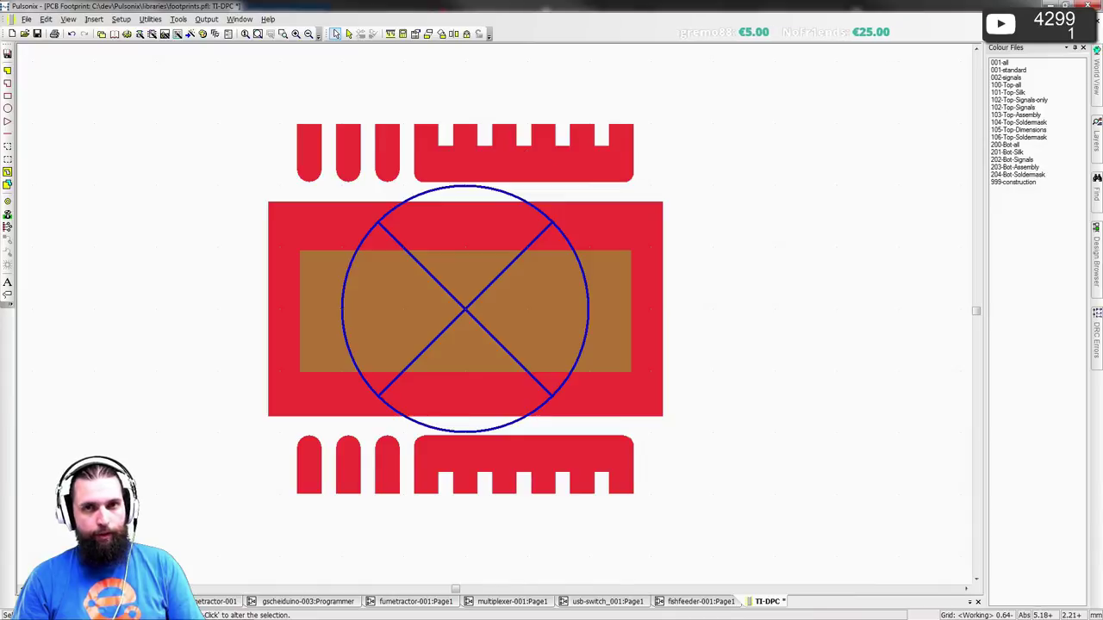
- Apply the 001 colour file that shows pad numbers and zoom in on the pads
left_click(998, 70)
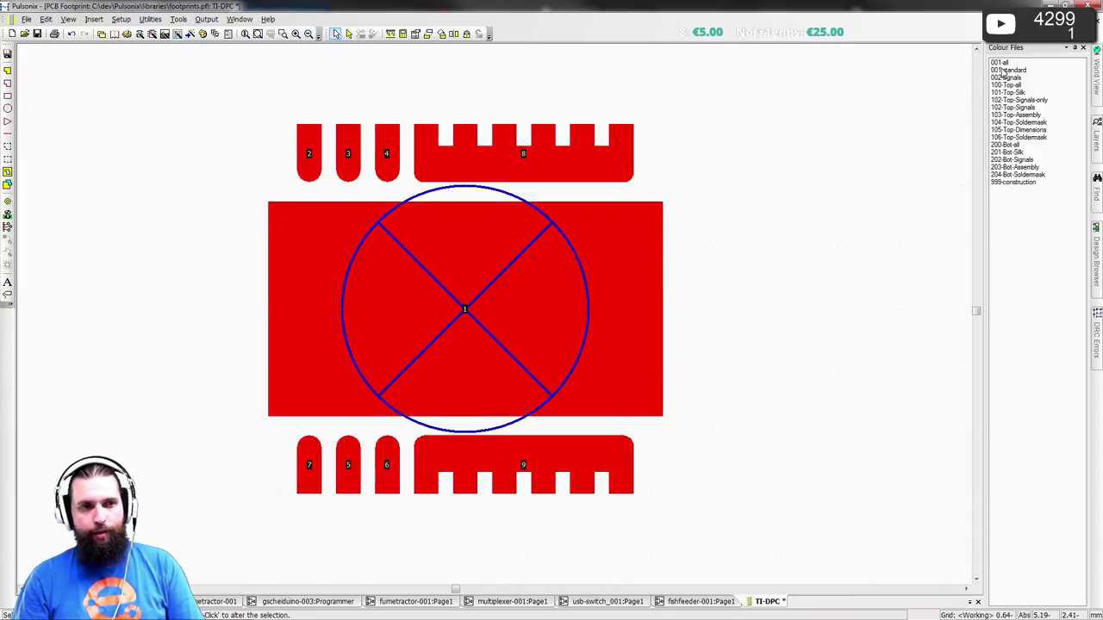
scroll(526, 290, "up", 1)
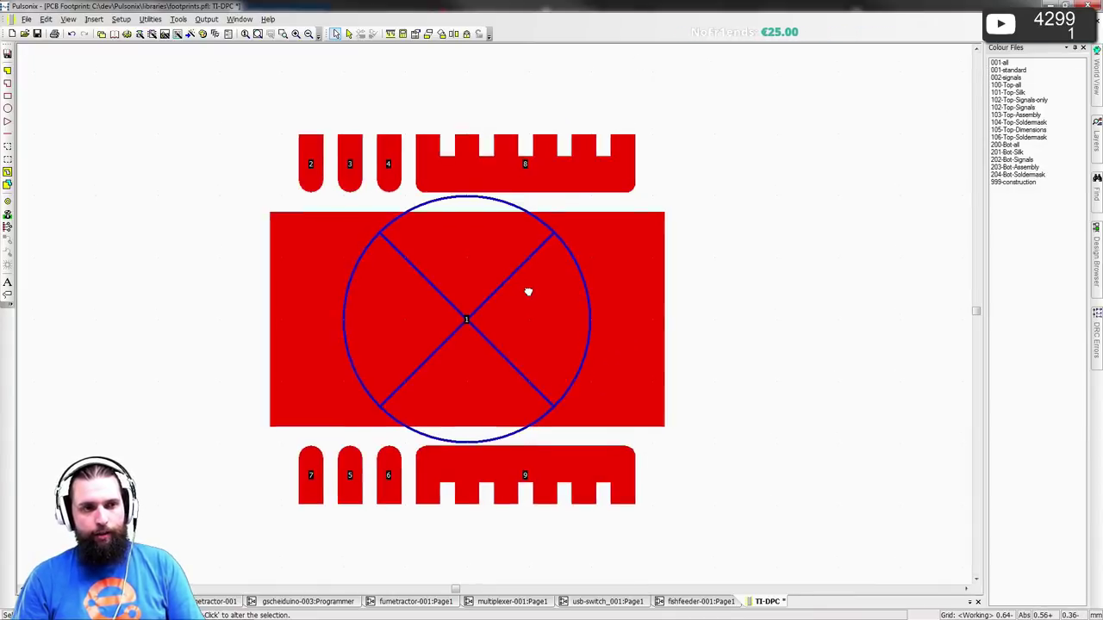
scroll(525, 317, "up", 1)
middle_click_drag(492, 320, 571, 298)
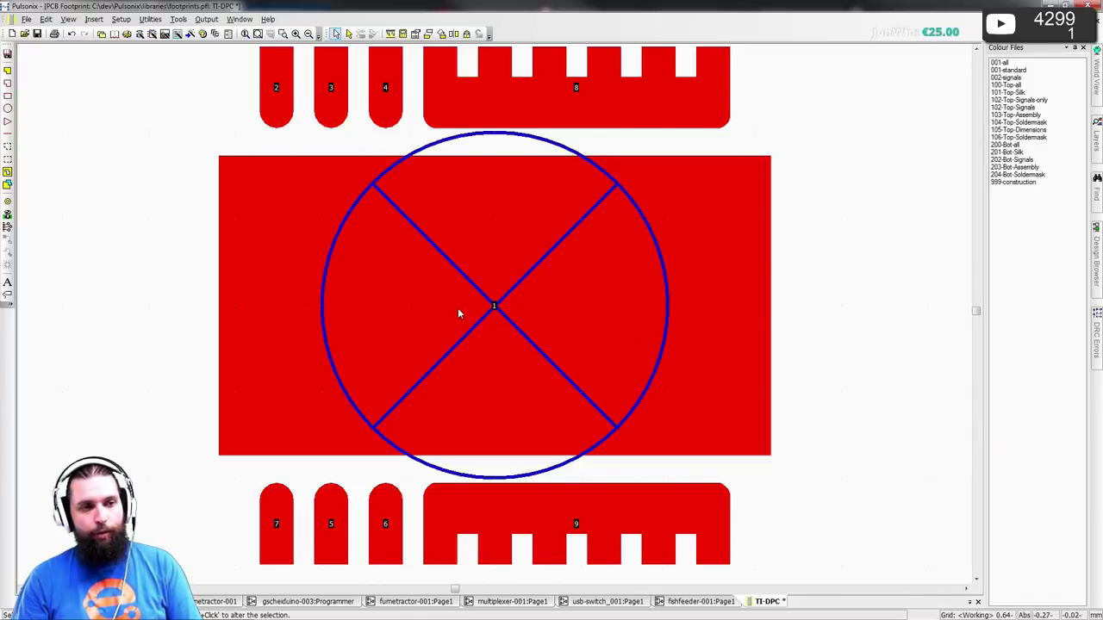
key("alt+Tab")
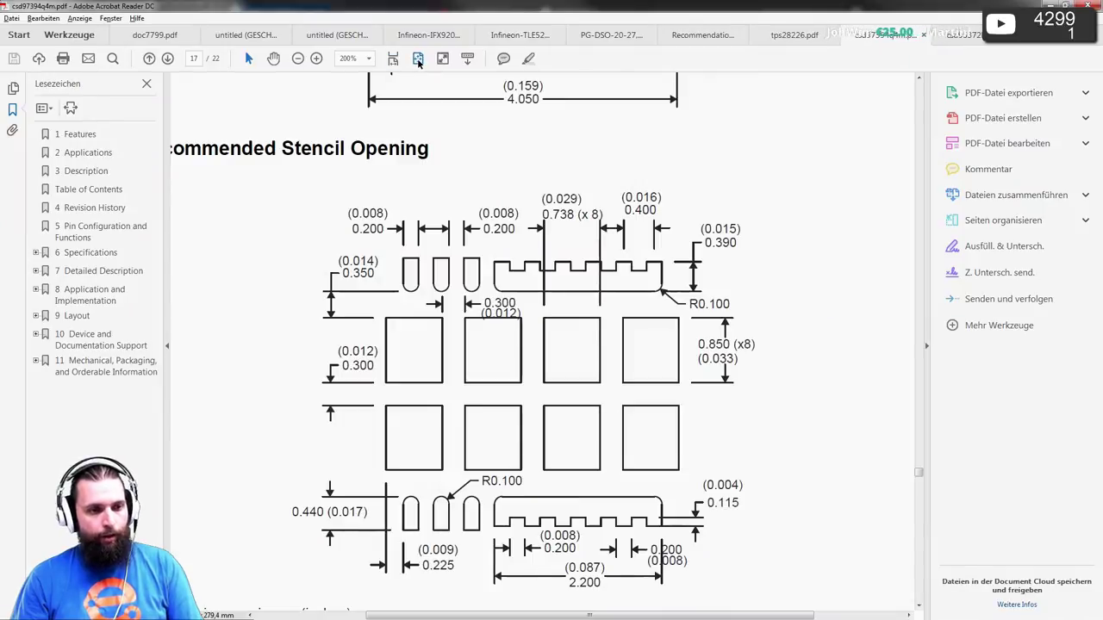
- Fit the datasheet page and scroll to the page 3 pin diagram and pin table
left_click(418, 58)
scroll(572, 234, "up", 15)
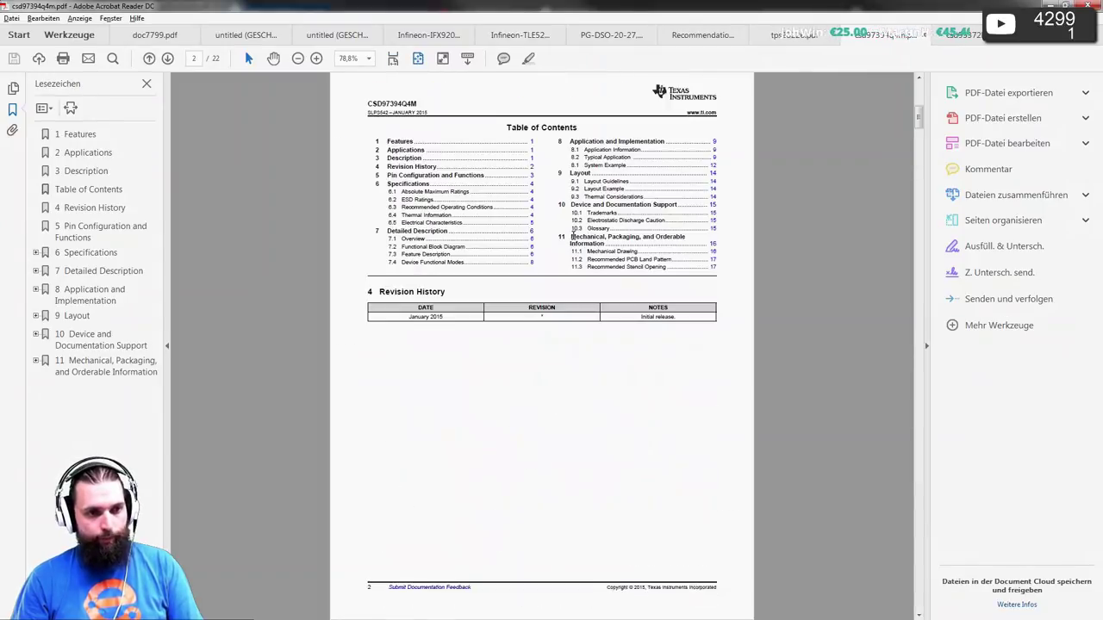
scroll(572, 234, "down", 1)
scroll(573, 235, "up", 3, "ctrl")
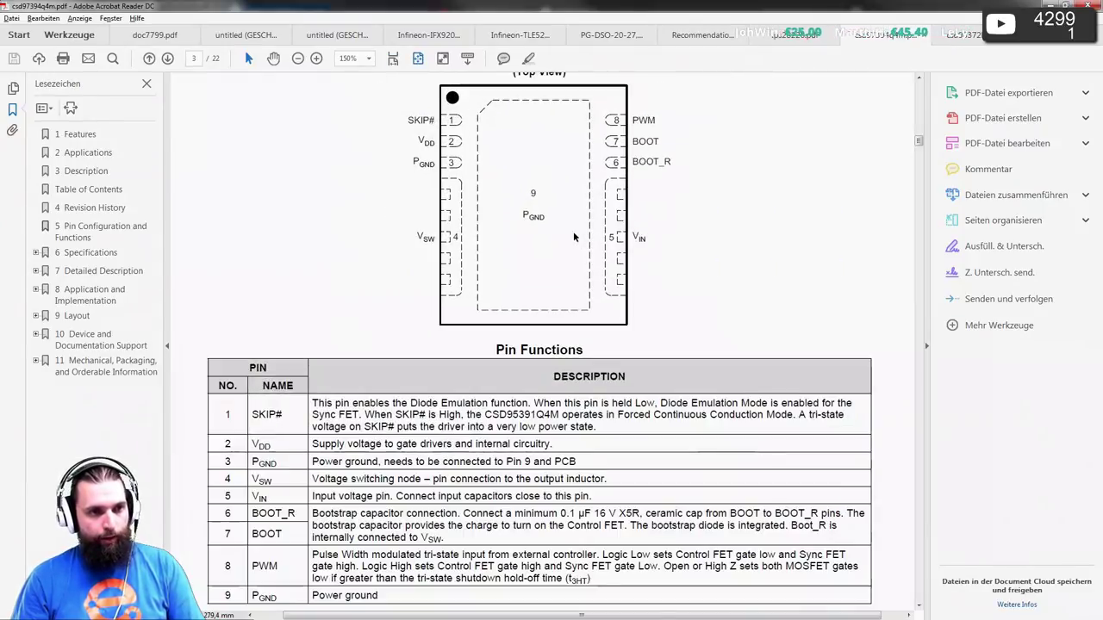
scroll(517, 220, "up", 2)
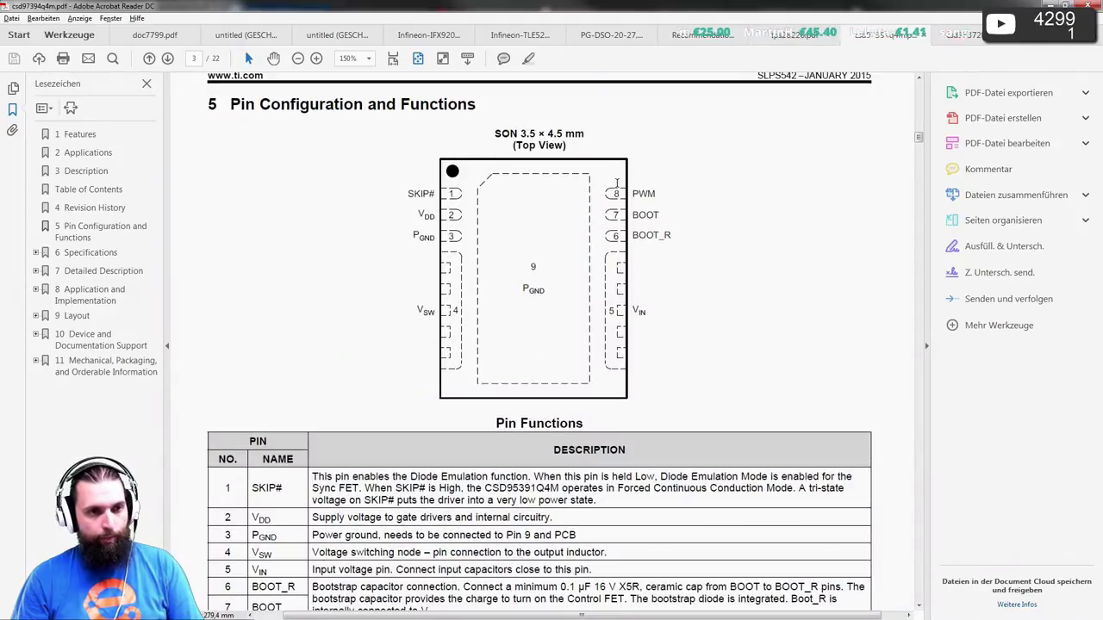
key("alt+Tab")
scroll(503, 319, "down", 2)
key("alt+Tab")
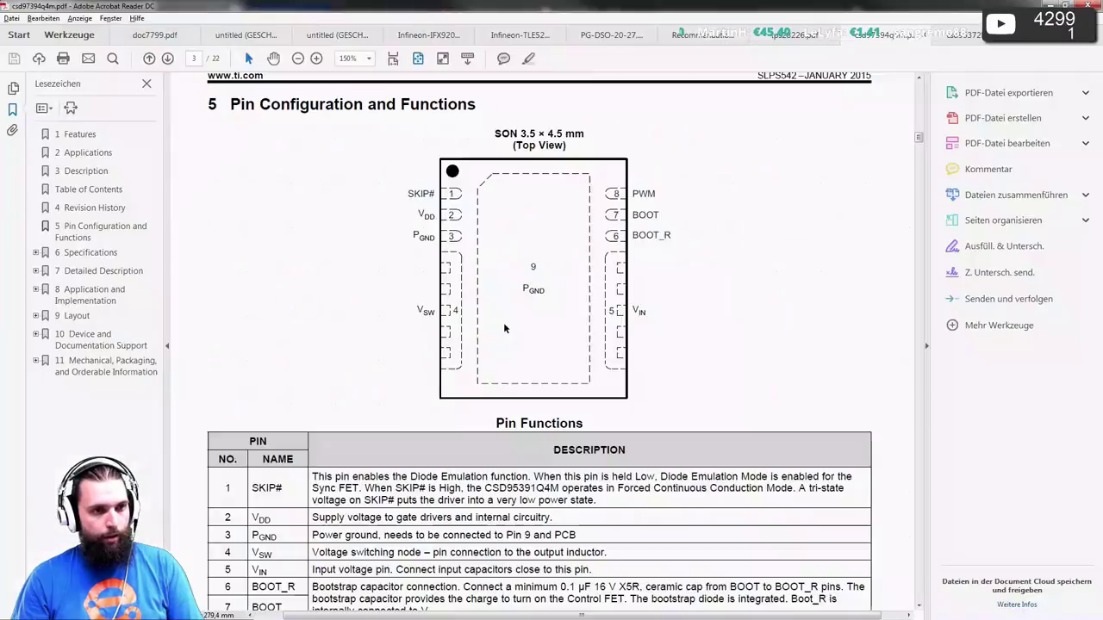
key("alt+Tab")
left_click(125, 20)
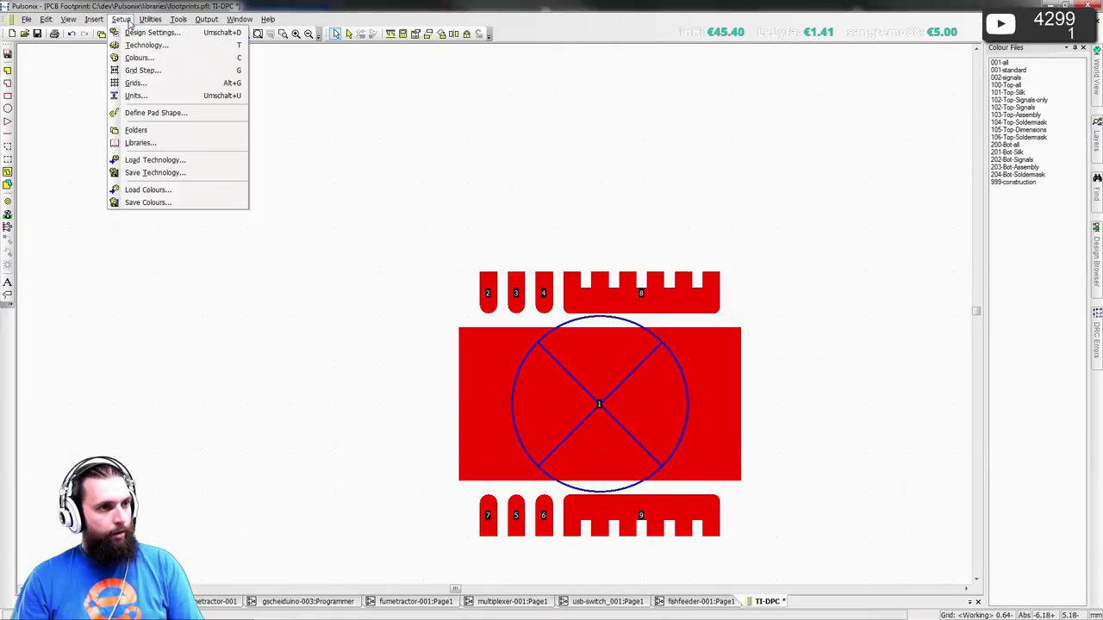
- Start Renumber Pins from 1 and number the bottom-row pads 1–4 left to right
mouse_move(150, 19)
left_click(168, 66)
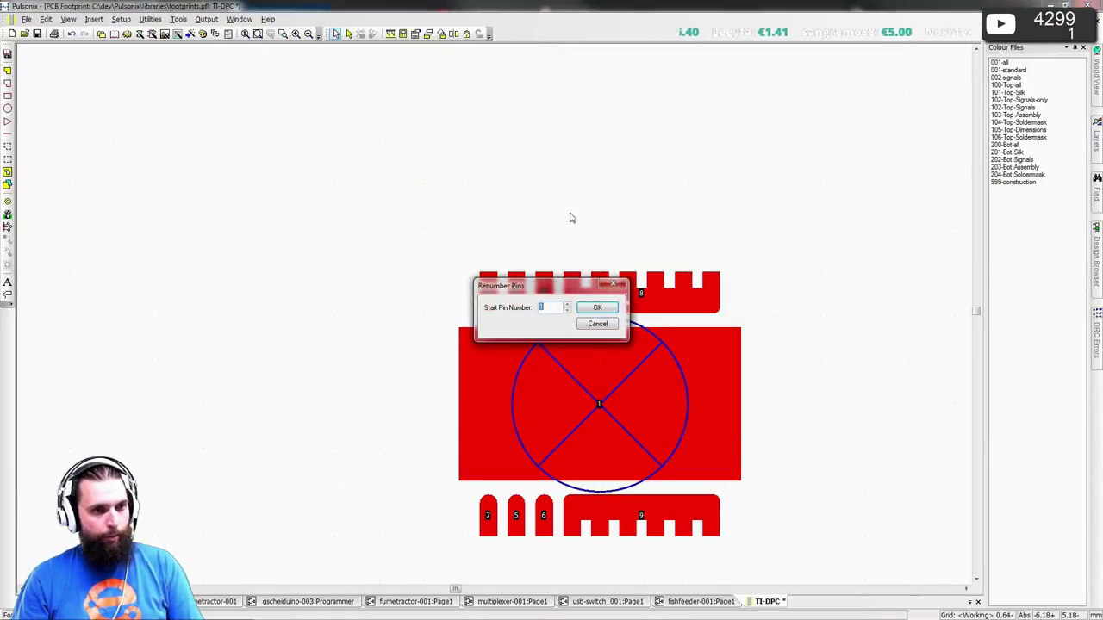
left_click(597, 308)
left_click(488, 516)
left_click(516, 516)
left_click(543, 515)
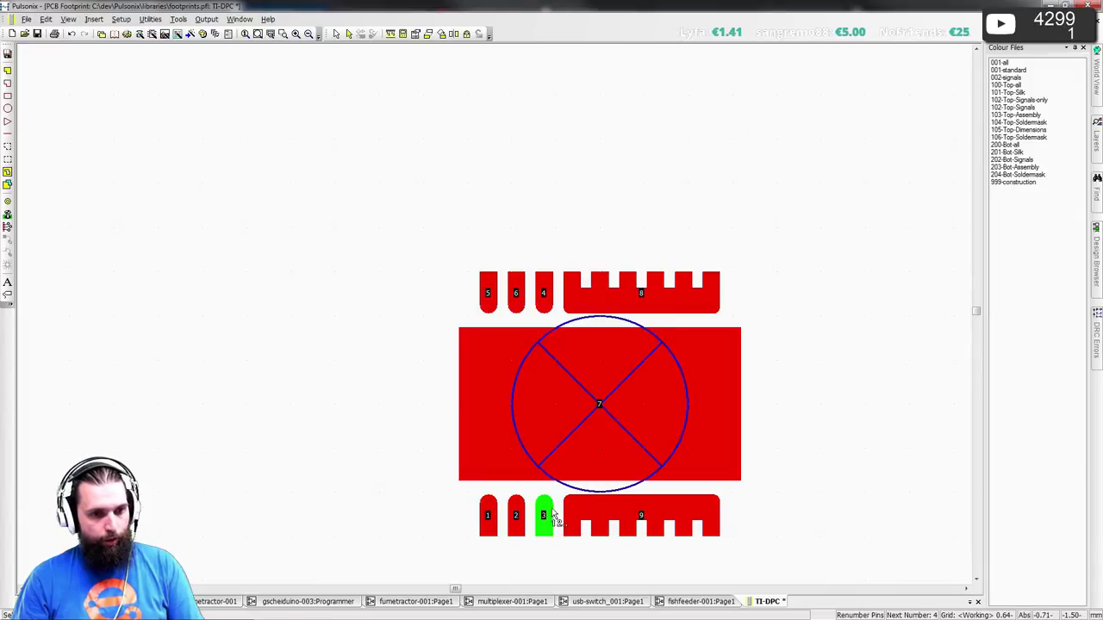
left_click(641, 515)
- Number the top row 5–8 right to left and the centre pad 9, then save
left_click(641, 293)
left_click(542, 293)
left_click(515, 293)
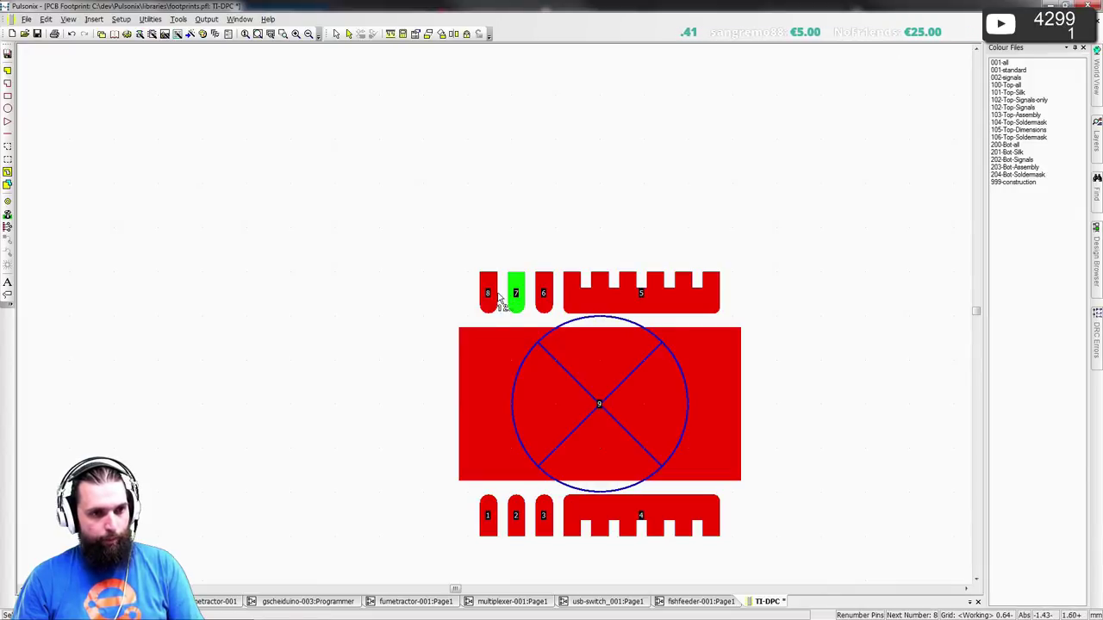
left_click(488, 293)
left_click(510, 376)
middle_click_drag(472, 377, 377, 308)
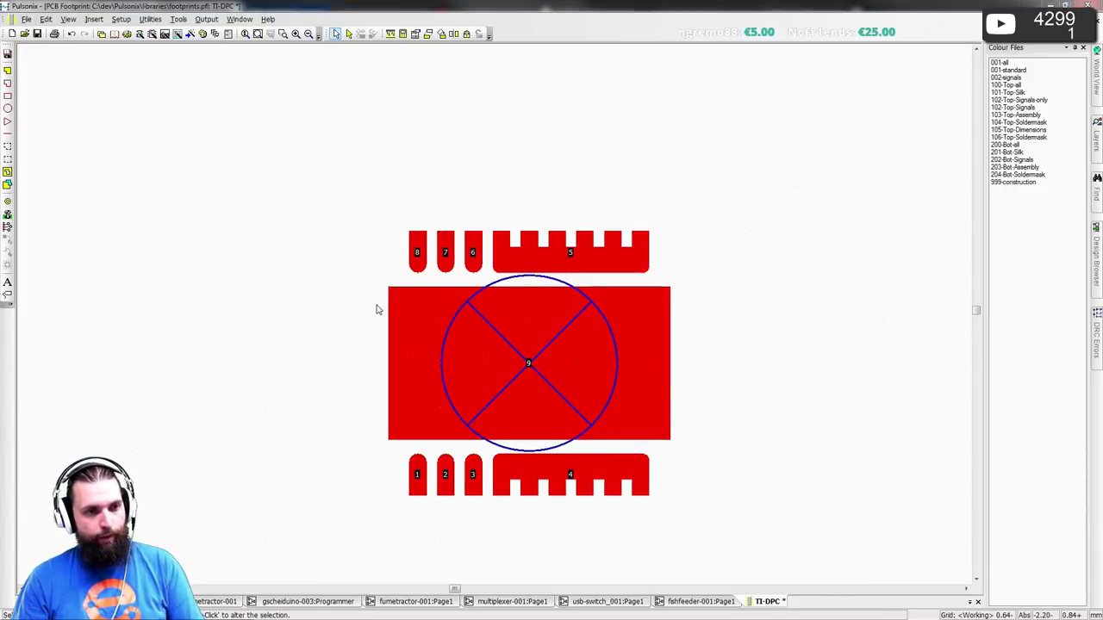
key("ctrl+s")
key("Return")
- Scroll the datasheet to the page 16 mechanical drawing and its millimetre dimension table
scroll(492, 315, "up", 2)
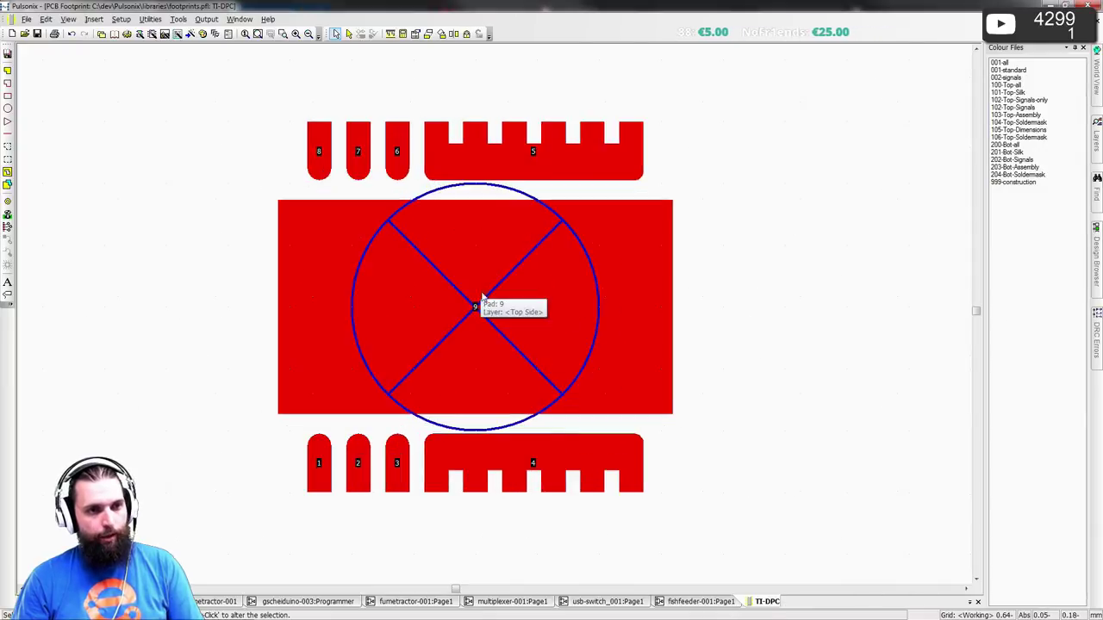
key("alt+Tab")
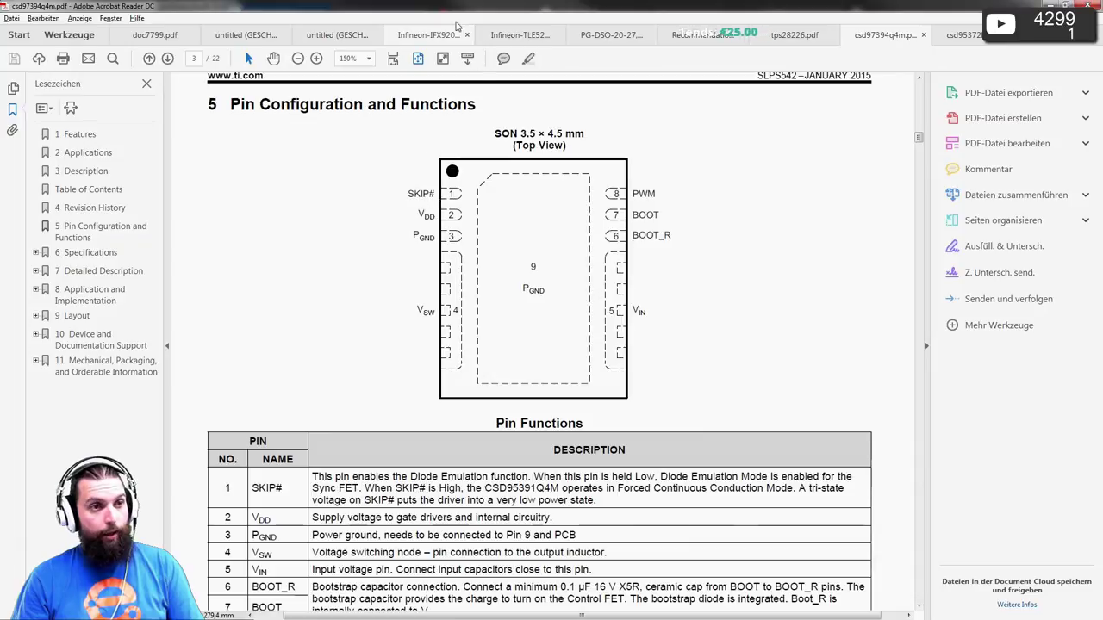
key("ctrl+0")
scroll(566, 288, "down", 10)
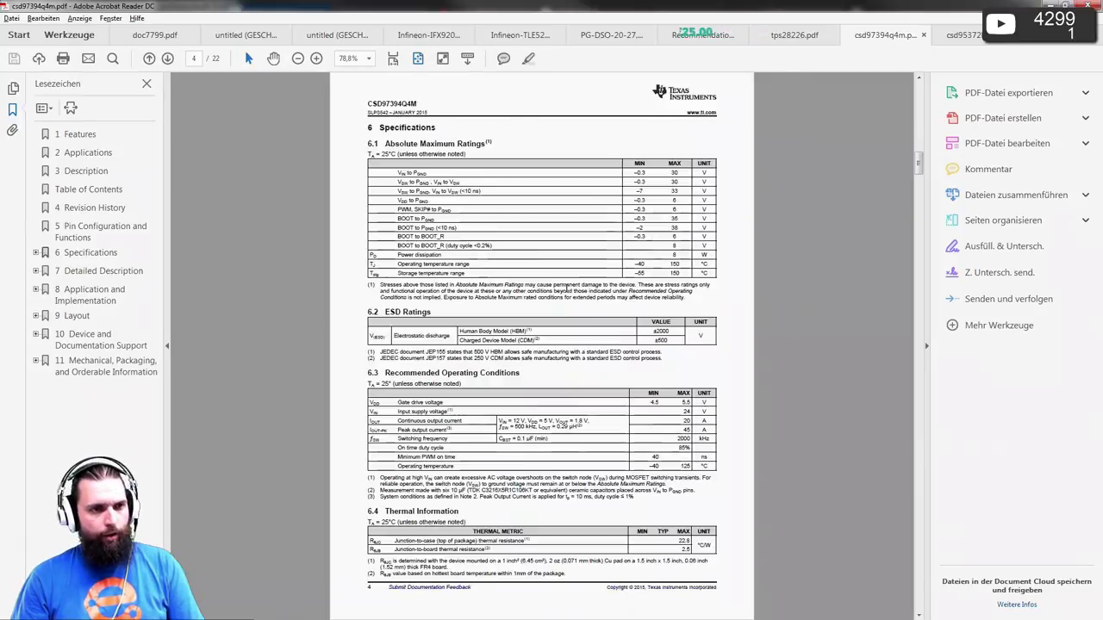
scroll(566, 288, "down", 5)
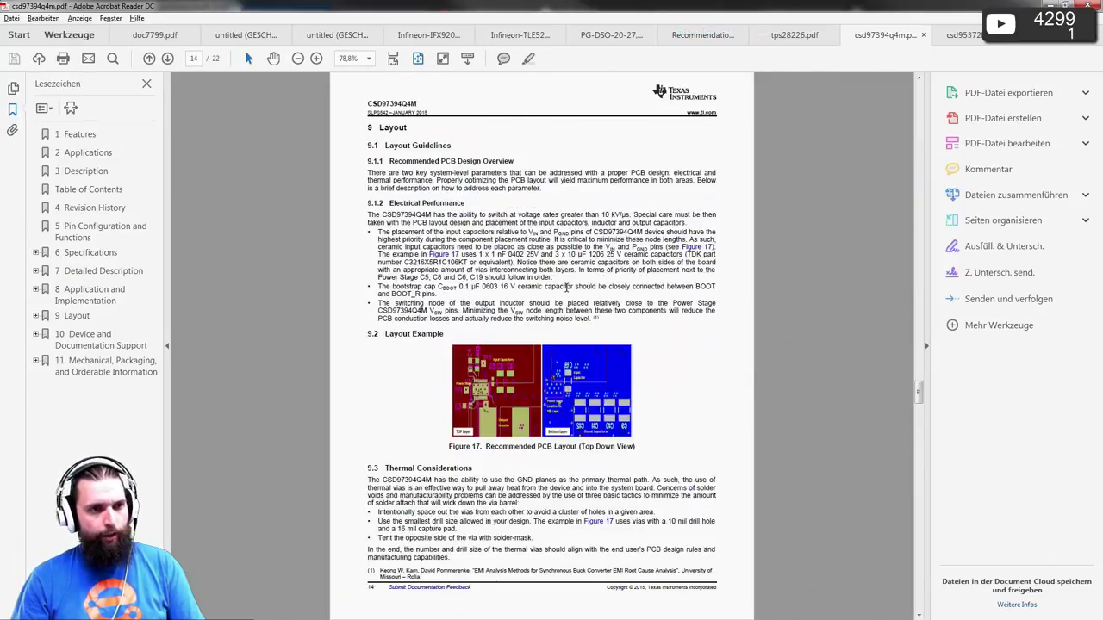
scroll(580, 317, "up", 4, "ctrl")
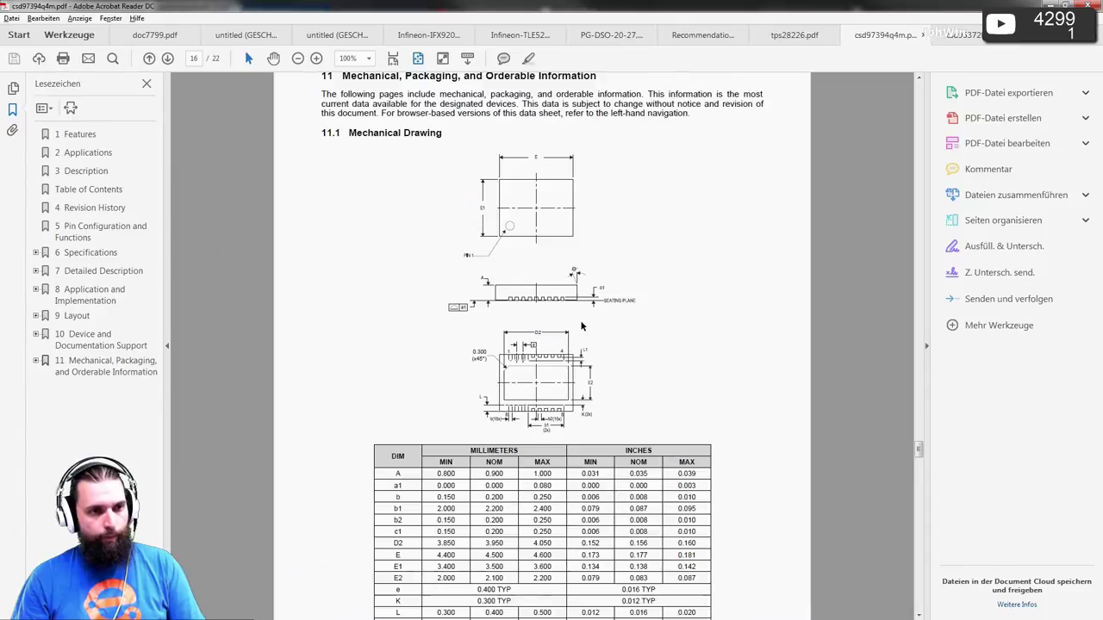
scroll(572, 313, "down", 1)
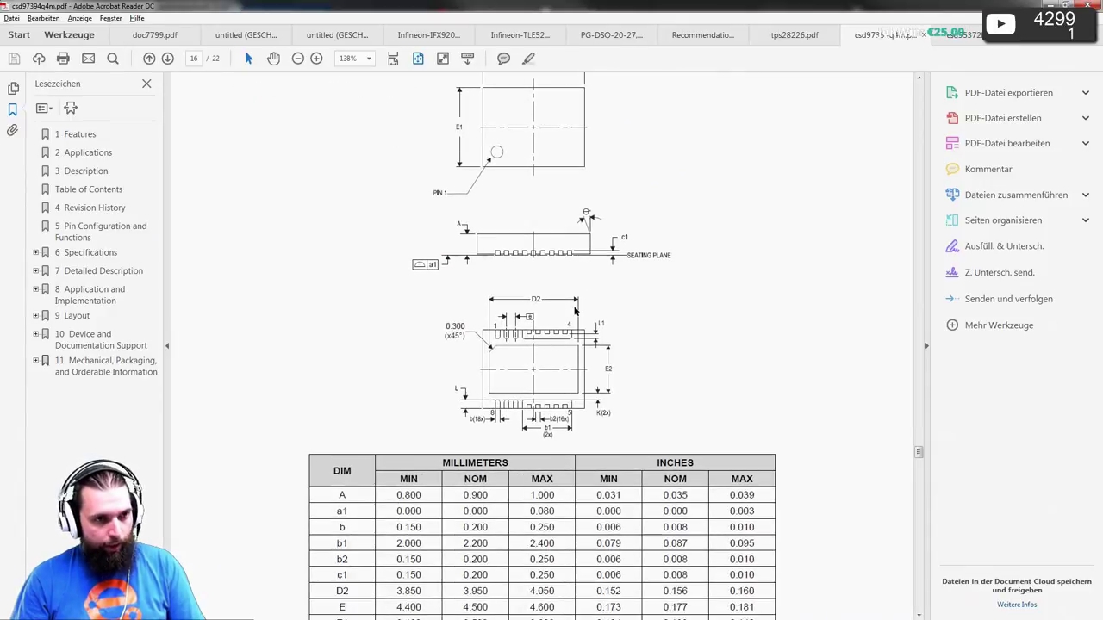
scroll(575, 310, "down", 8)
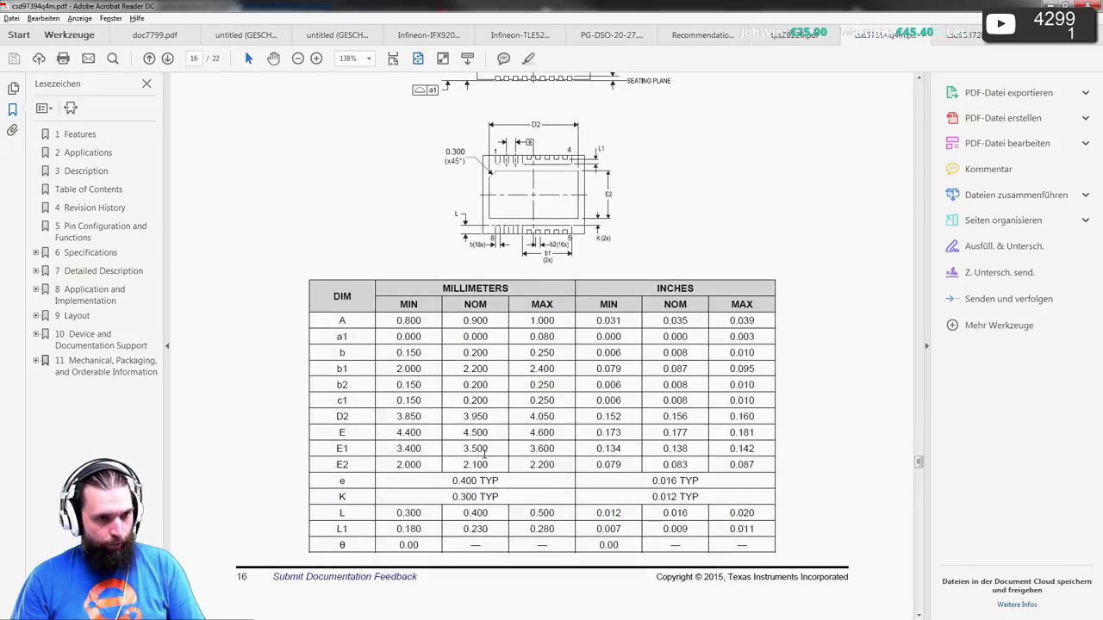
key("alt+Tab")
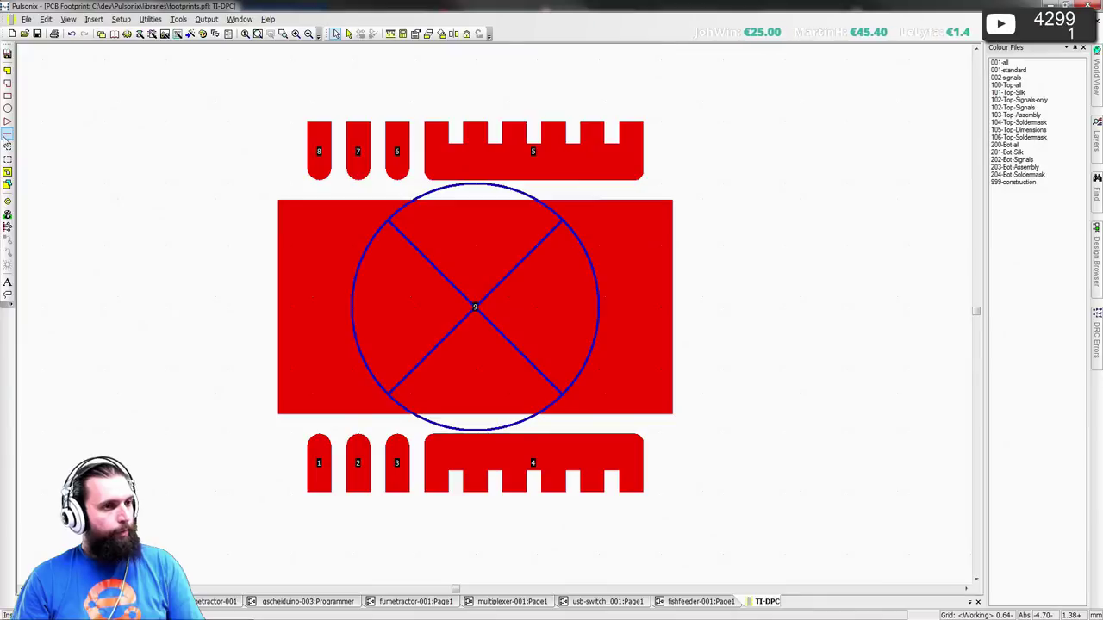
- Start a new outline line using exact start and end coordinates
left_click(7, 135)
key("space")
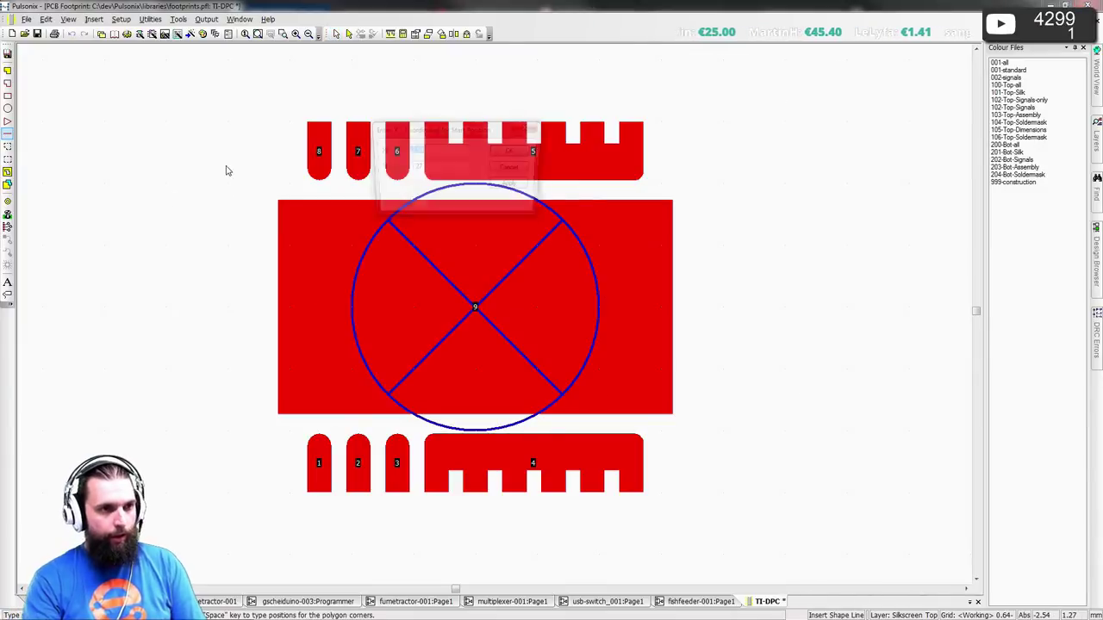
key("BackSpace")
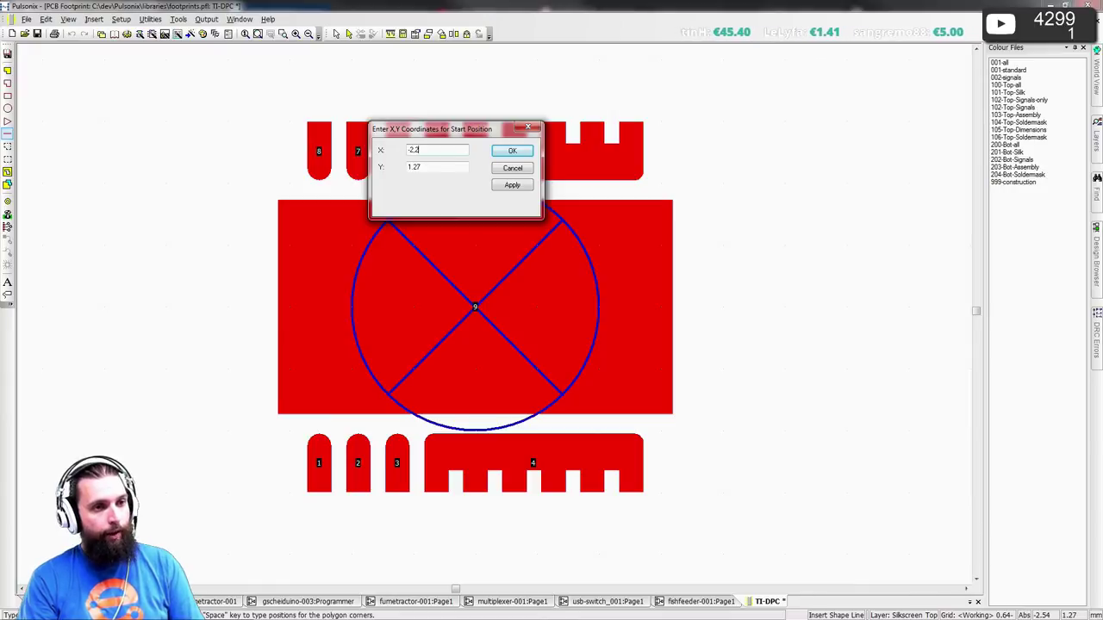
key("Tab")
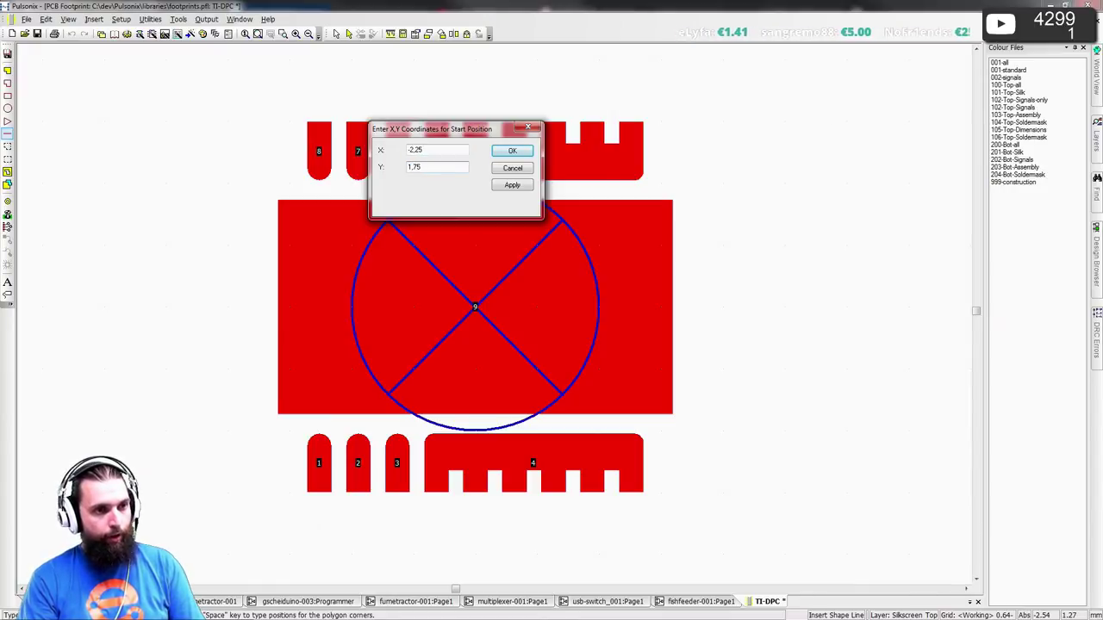
key("Return")
key("l")
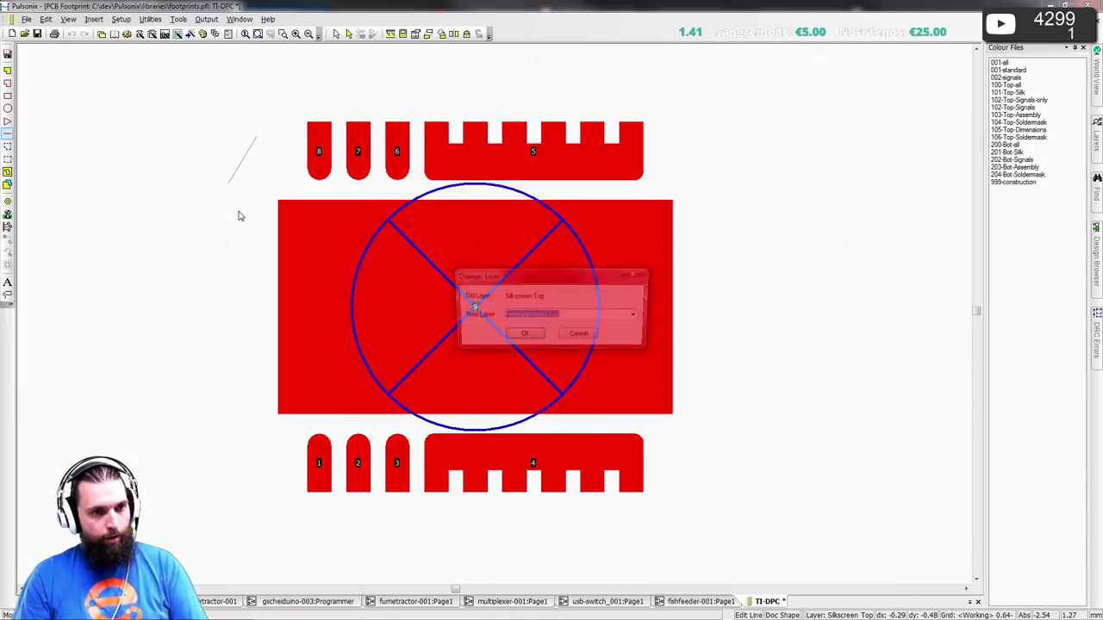
key("Return")
- Give the line the Component Outlines style and a vertical length of -3.5
key("w")
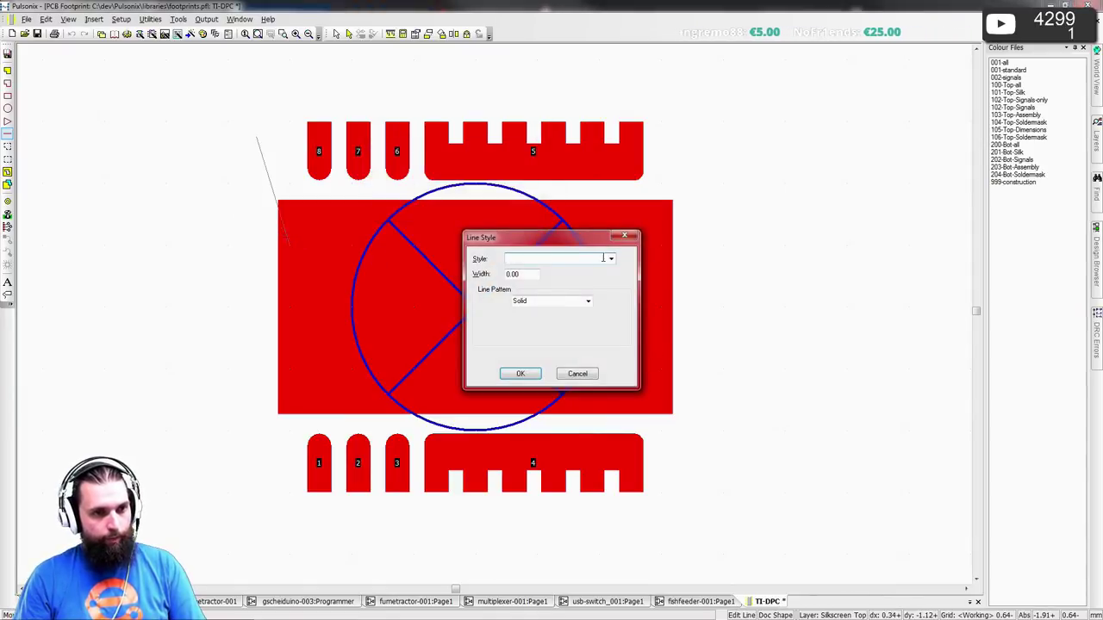
left_click(604, 259)
left_click(564, 313)
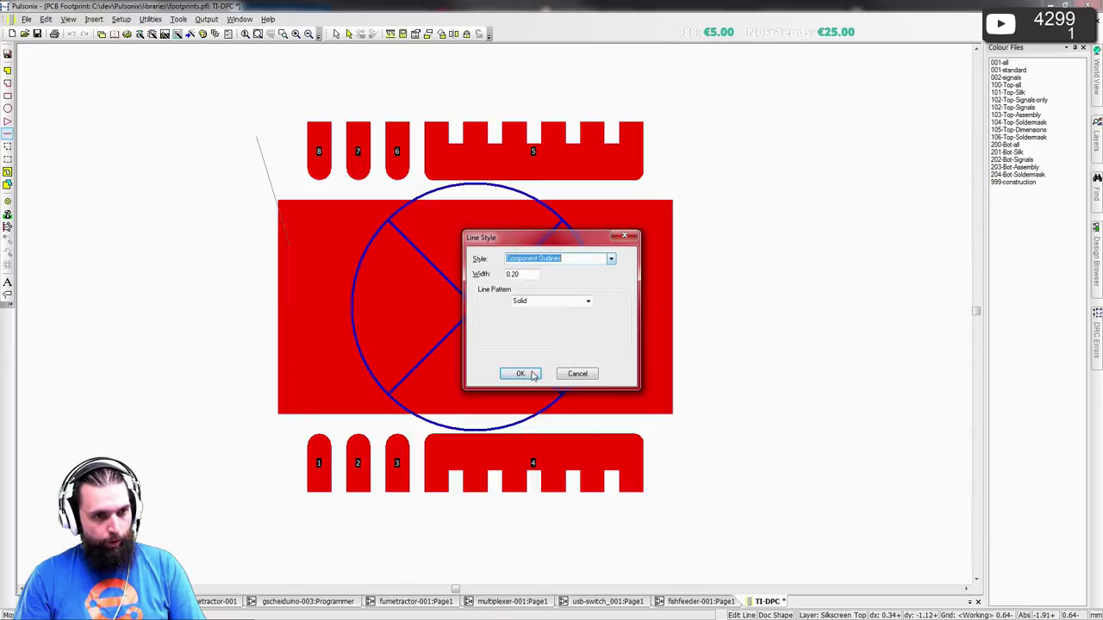
left_click(521, 374)
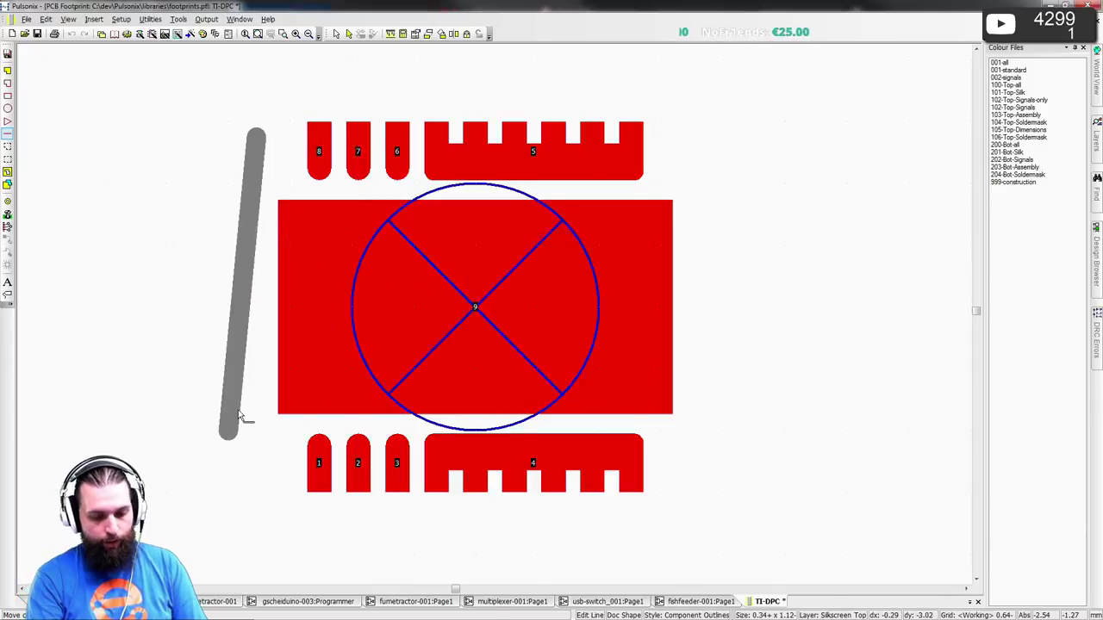
key("r")
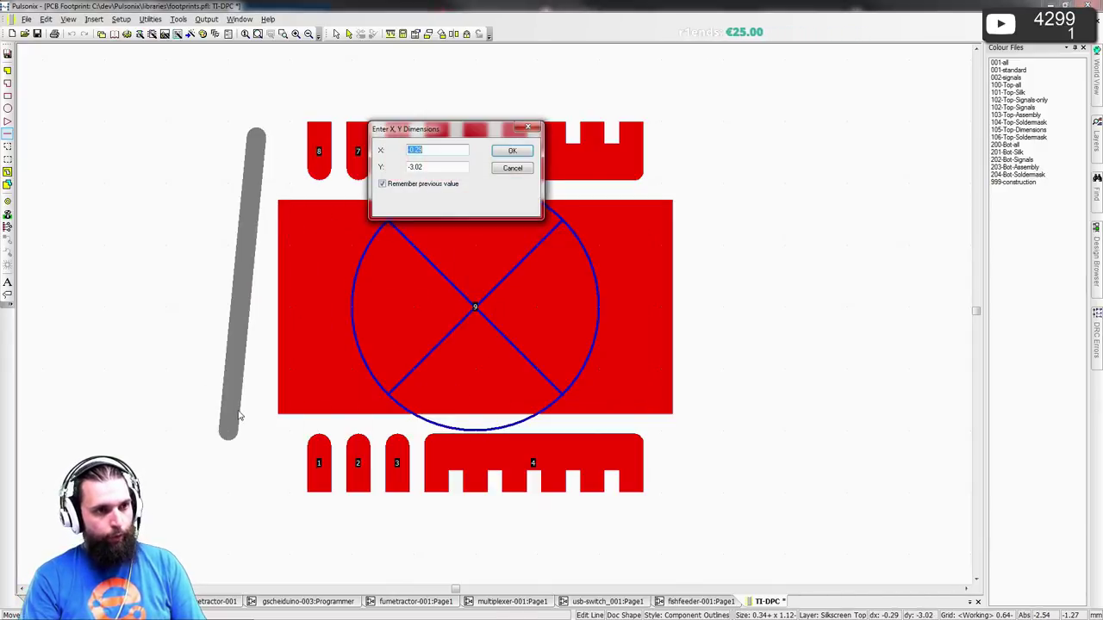
key("BackSpace")
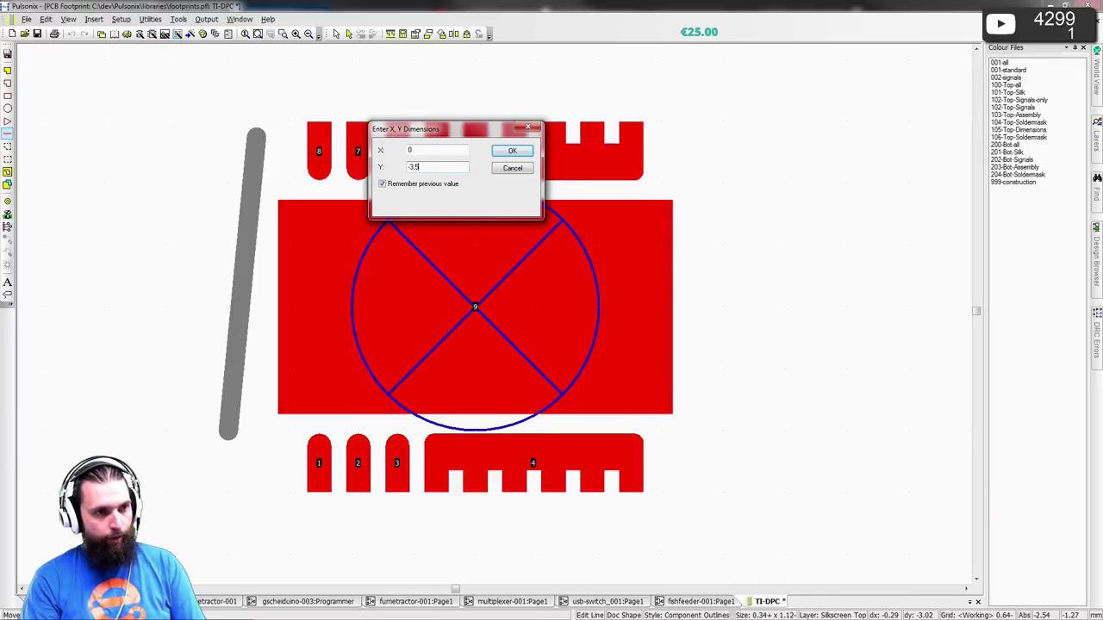
type("-3.5")
key("Return")
- Copy the vertical line to the right side with an offset of X 4.5, Y 0
left_click_drag(266, 484, 405, 499)
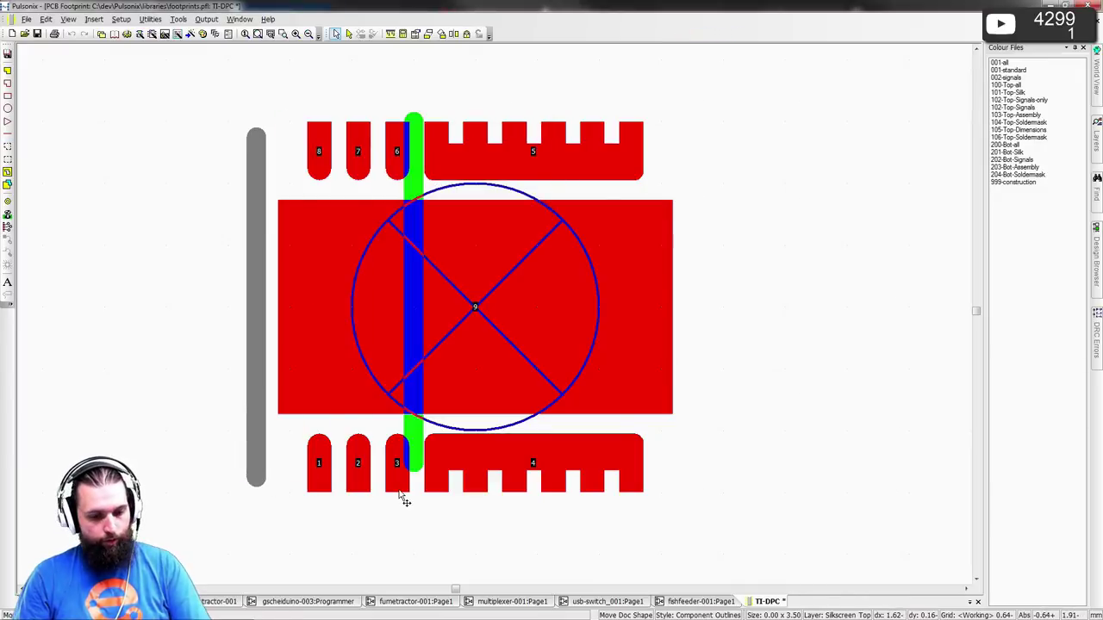
type("r4.5")
key("Tab")
type("0")
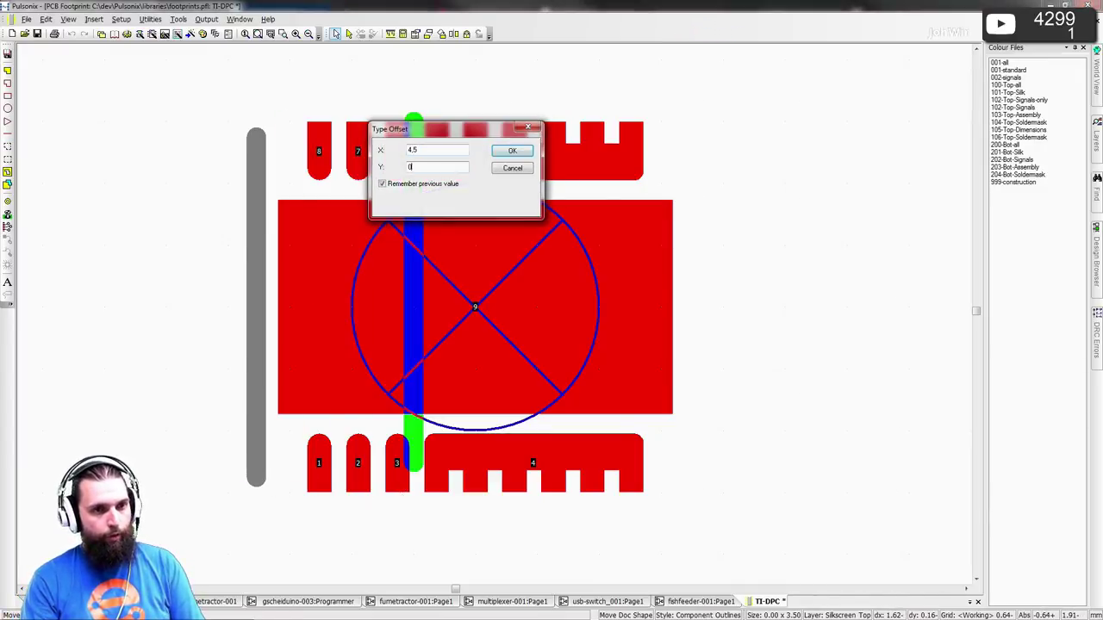
key("Return")
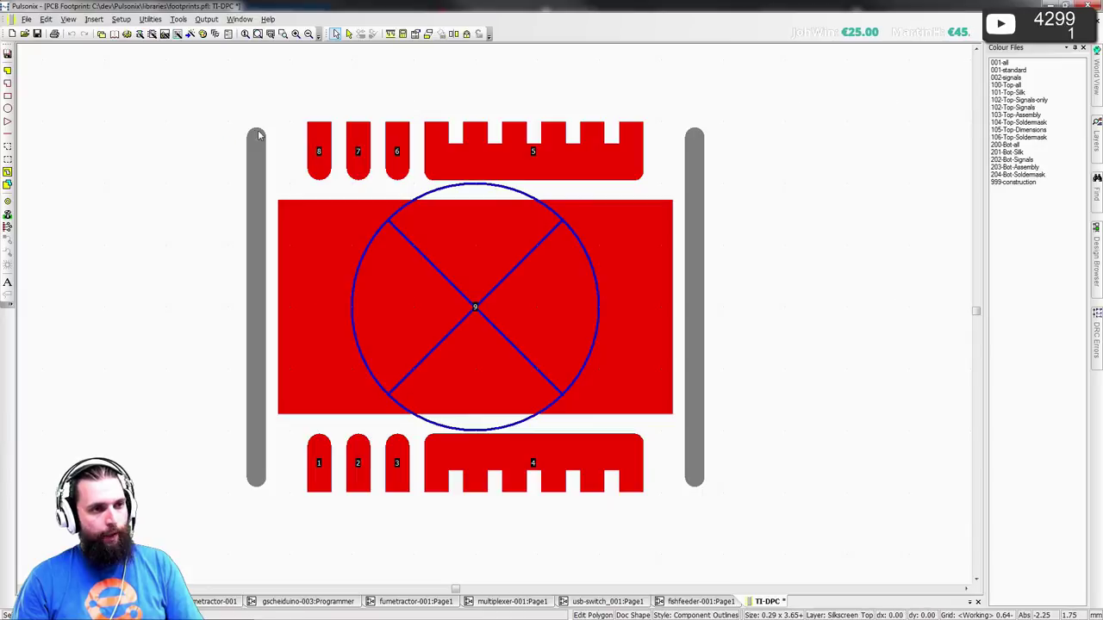
- Add four short horizontal segments turning both side lines inward at top and bottom
left_click_drag(255, 135, 298, 136)
left_click_drag(694, 135, 654, 136)
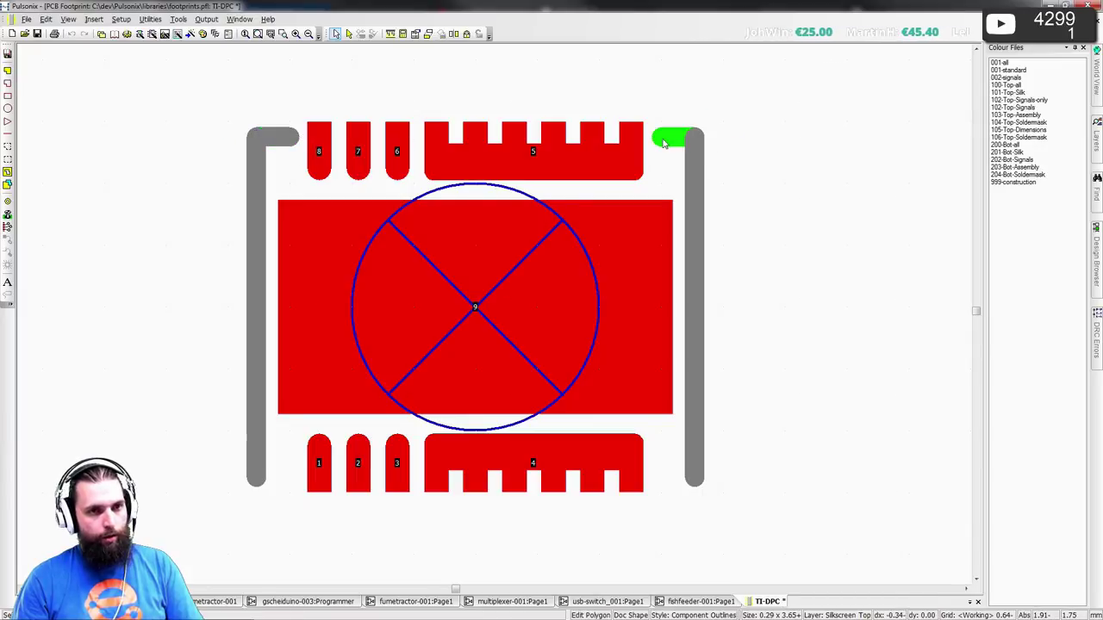
left_click_drag(694, 480, 655, 481)
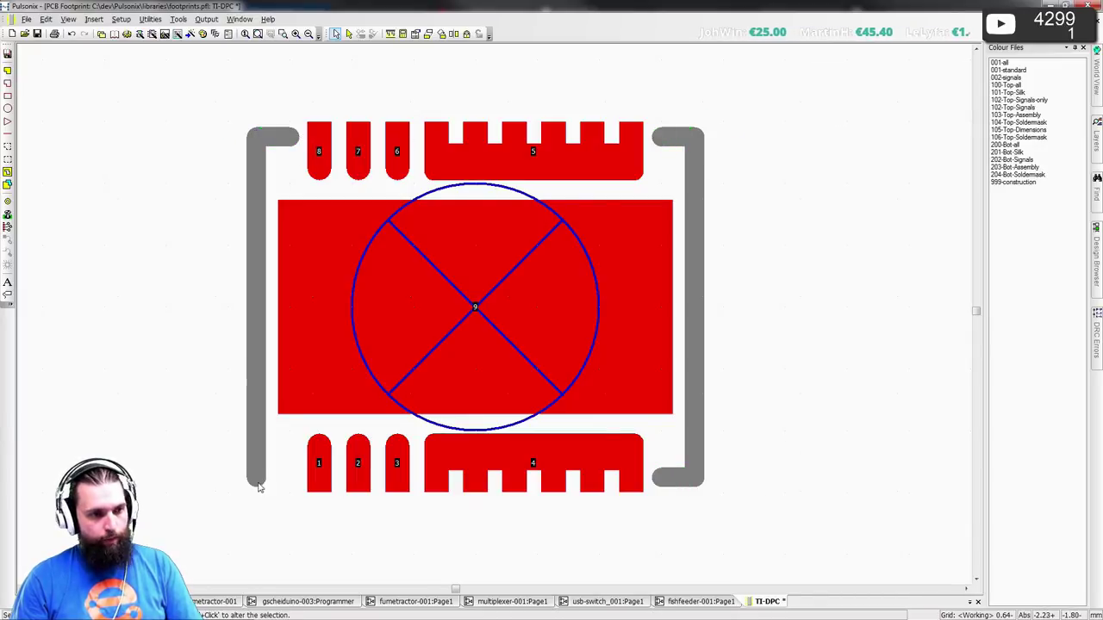
mouse_move(255, 480)
left_mouse_down()
mouse_move(298, 480)
mouse_move(244, 495)
mouse_move(287, 481)
left_mouse_up()
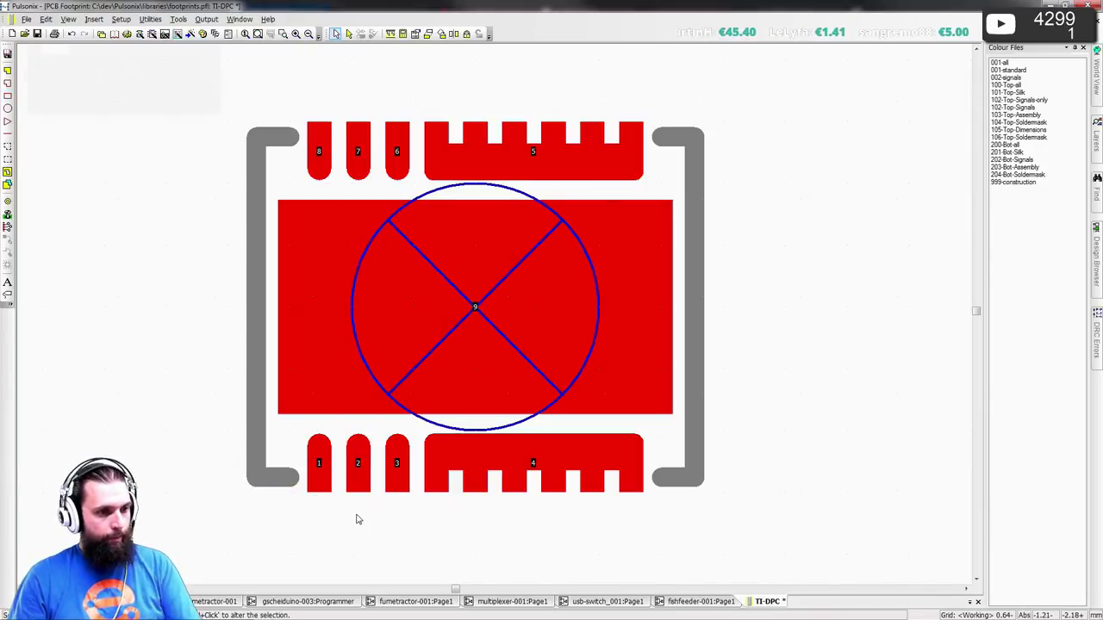
- Draw a small Component Outlines rectangle at the lower-left bracket corner beside pad 1
left_click(297, 479)
key("Delete")
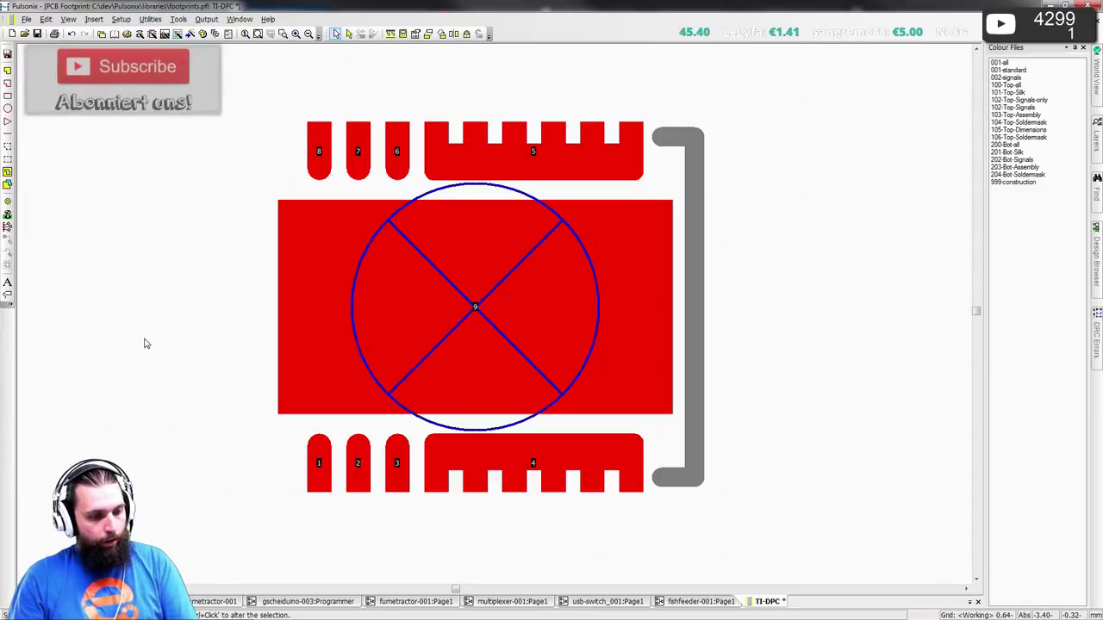
key("ctrl+z")
left_click(7, 95)
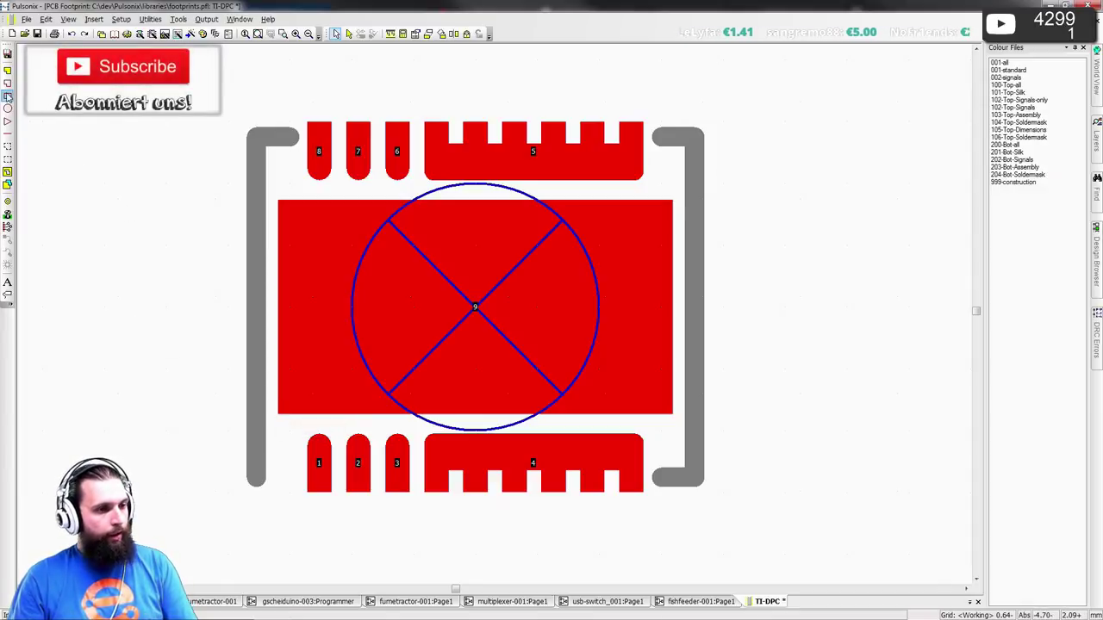
left_click(258, 478)
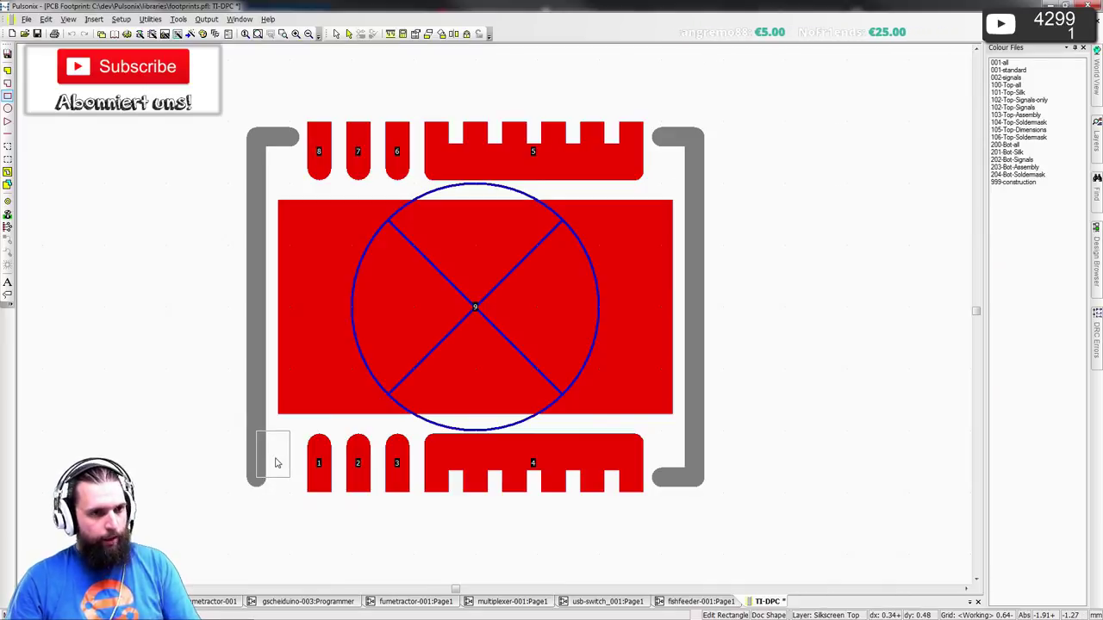
key("l")
left_click(611, 258)
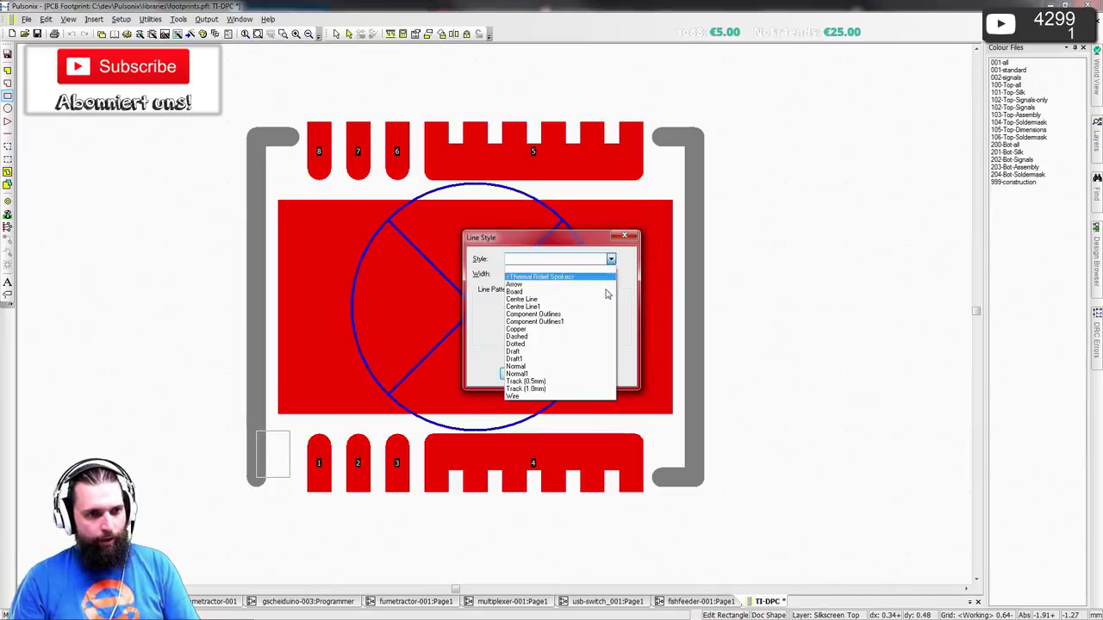
left_click(533, 314)
left_click(521, 374)
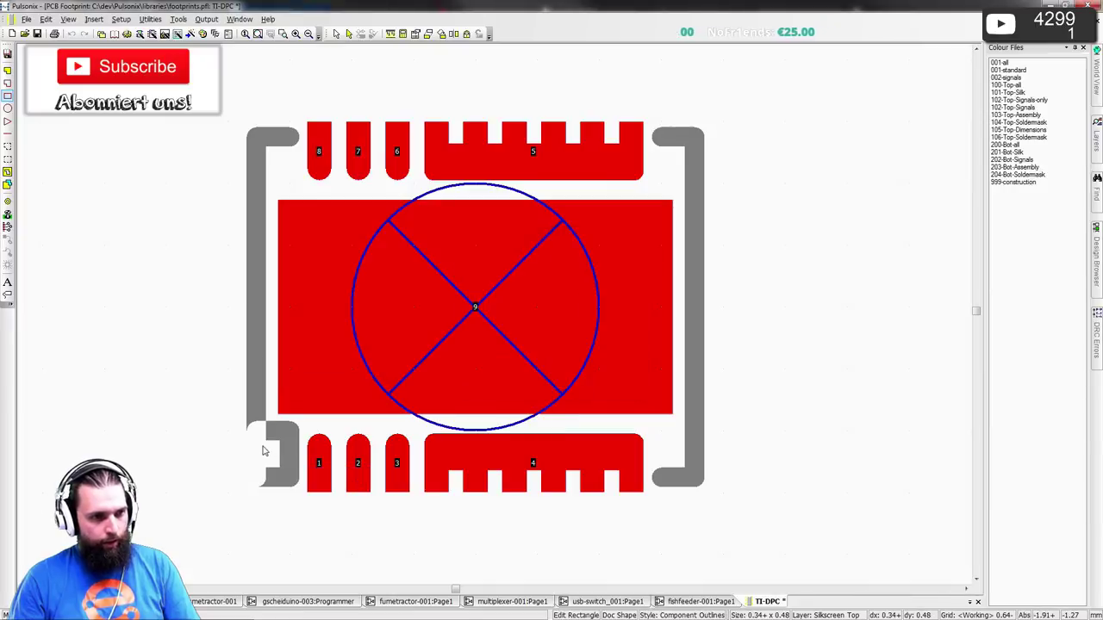
left_click(293, 436)
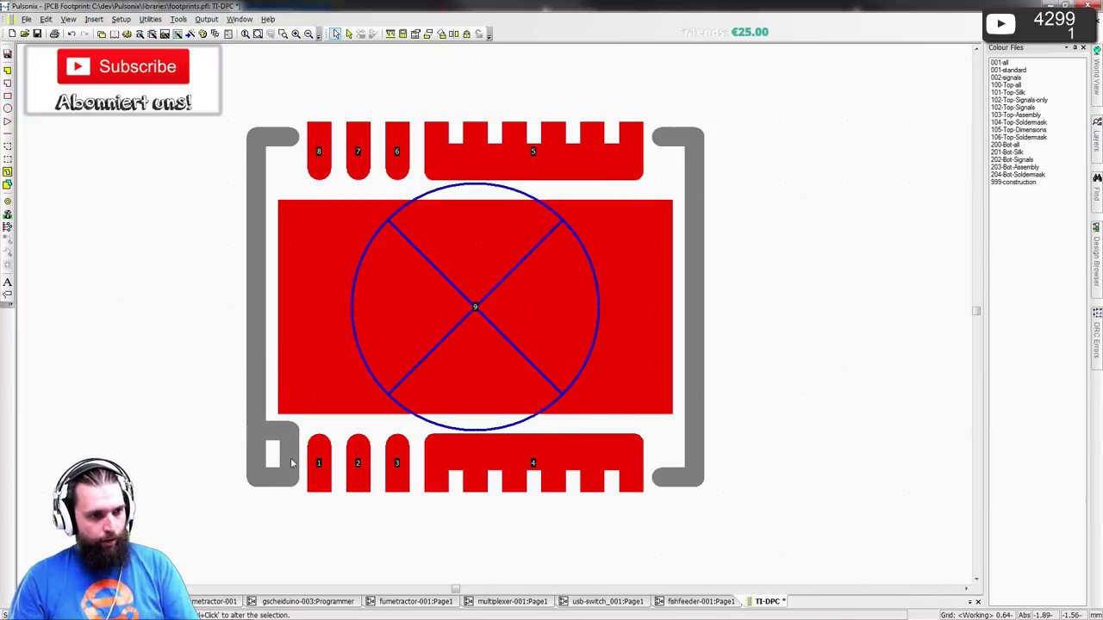
left_click(292, 463)
- Make the pin-1 rectangle filled through its shape properties
double_click(292, 463)
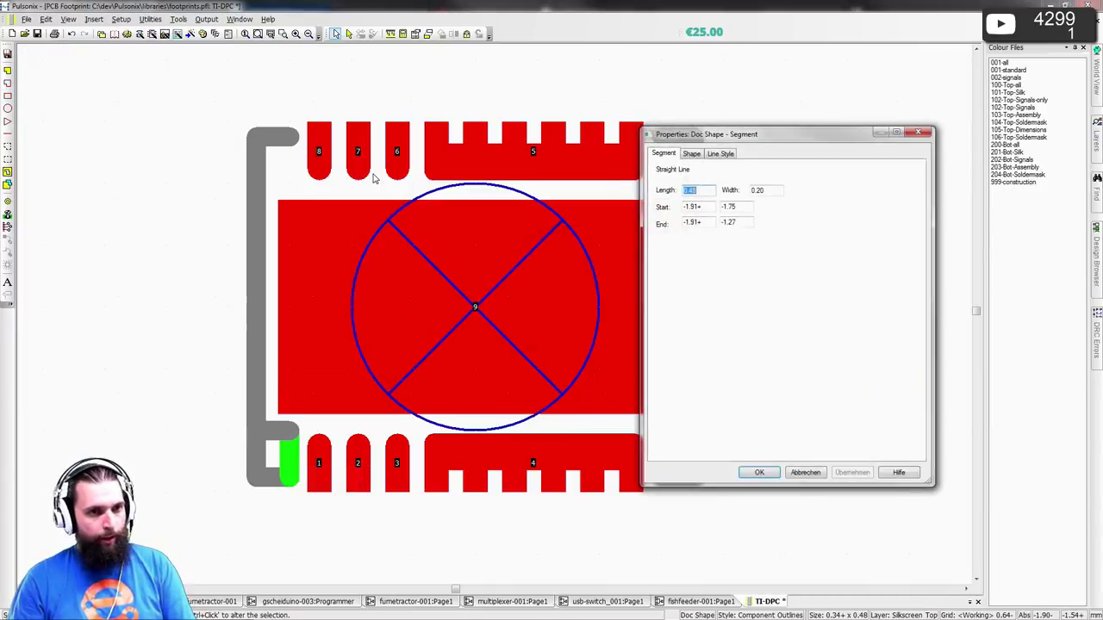
left_click(699, 154)
left_click(696, 186)
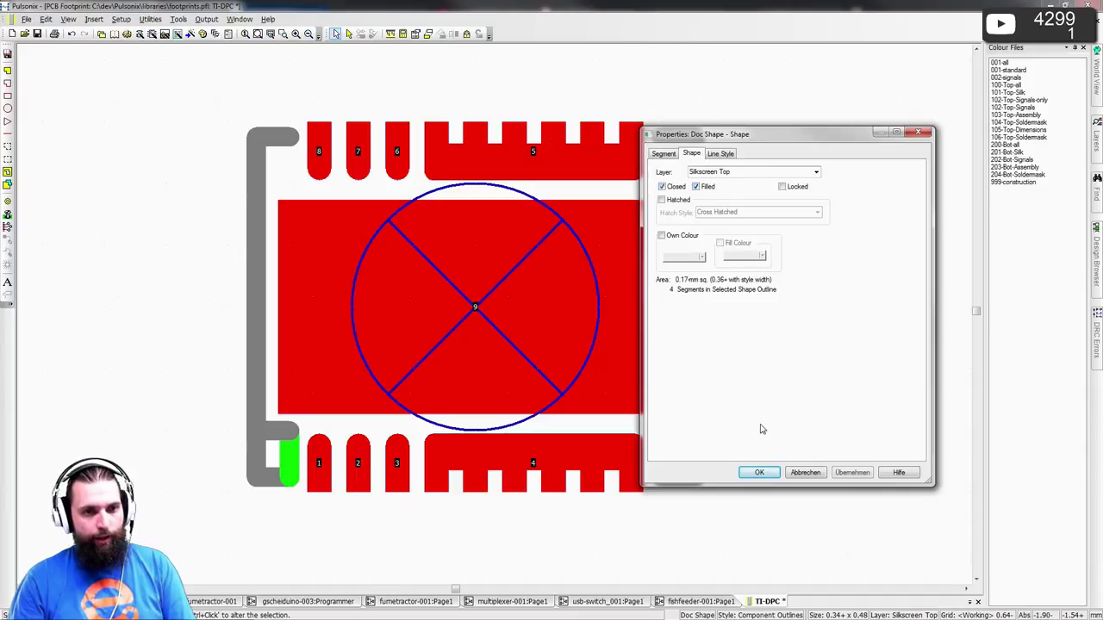
left_click(759, 472)
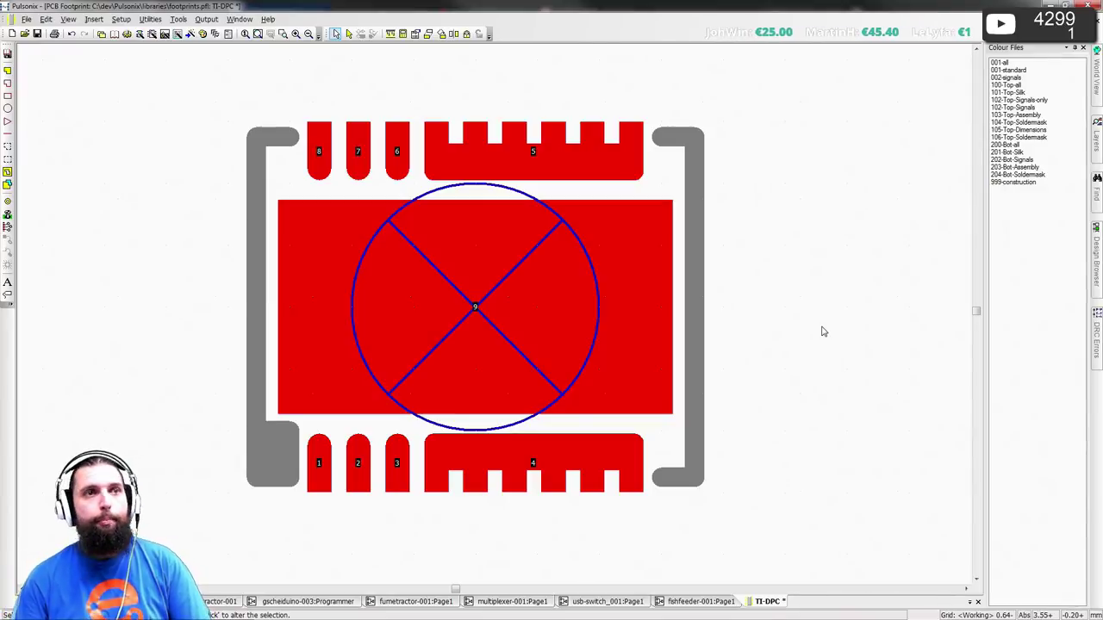
- Draw a rectangle around the footprint on the Fertigungsdaten Top layer in Component Outlines style
left_click(6, 95)
type("lkscreen Bottom")
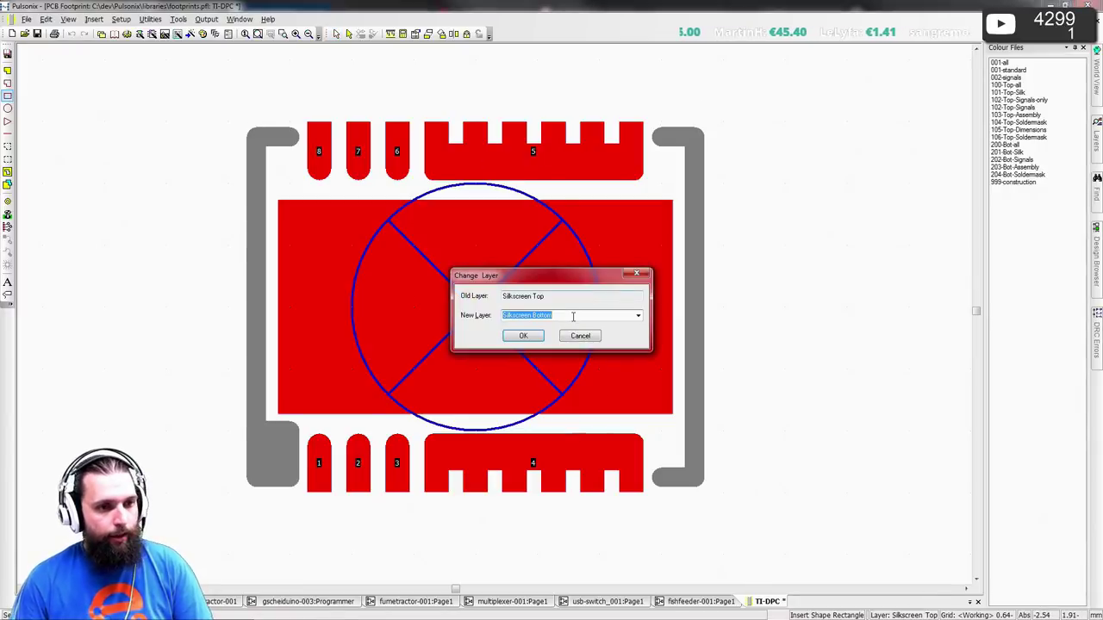
type("Fertigungsdaten Top")
left_click(523, 335)
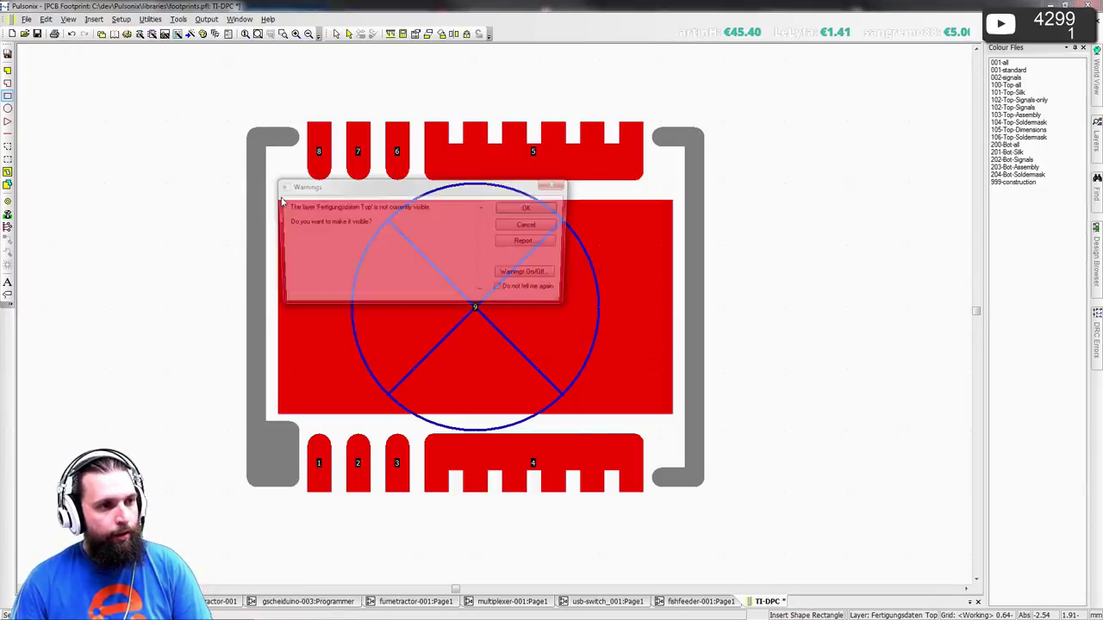
left_click(525, 207)
left_click(554, 266)
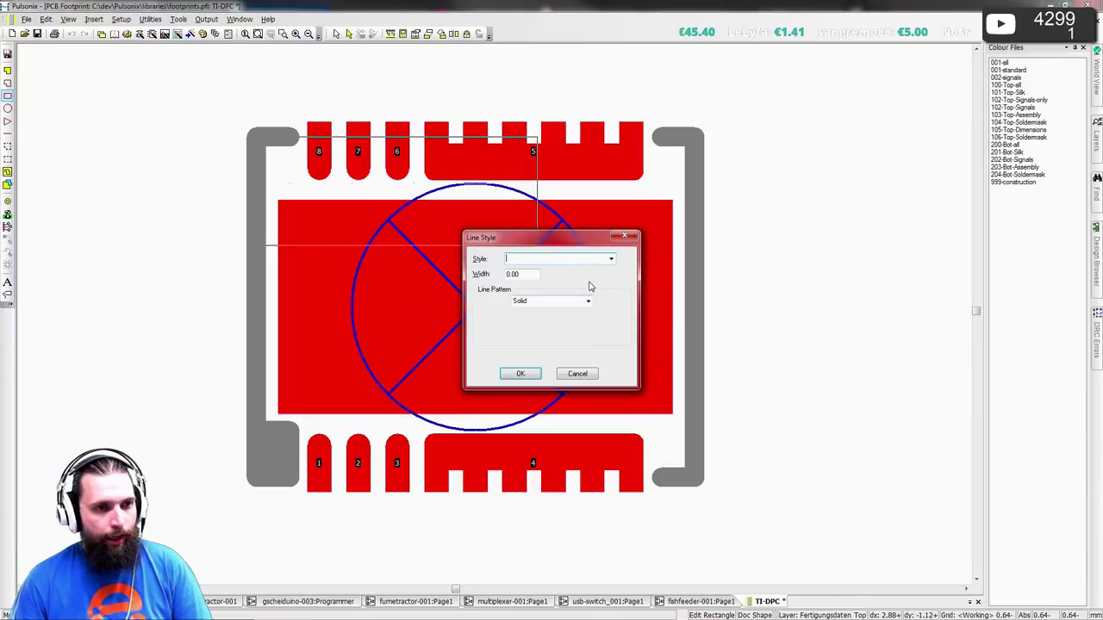
left_click(611, 258)
left_click(539, 315)
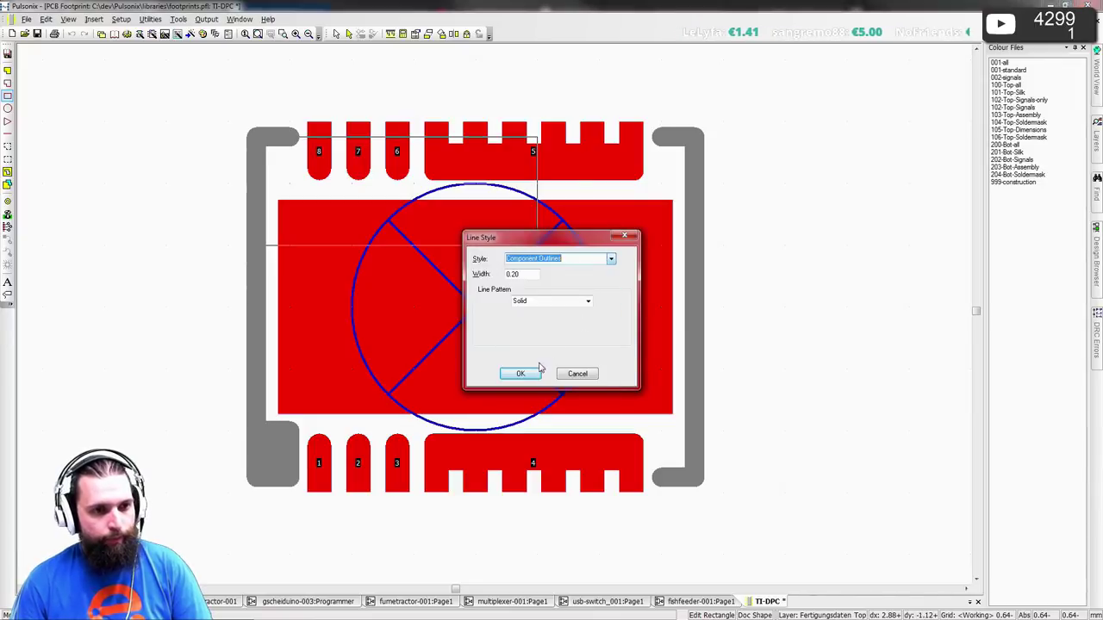
left_click(537, 372)
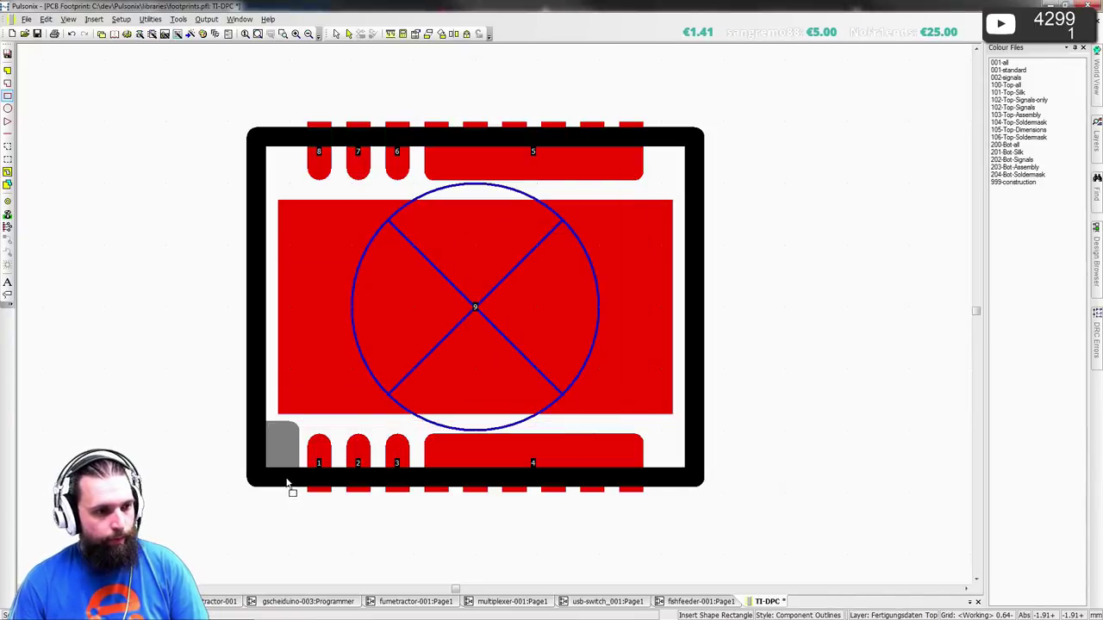
- Reshape the outline's bottom-left corner into a notch extending toward pad 2
left_click_drag(288, 483, 274, 454)
left_click_drag(302, 418, 475, 307)
key("Escape")
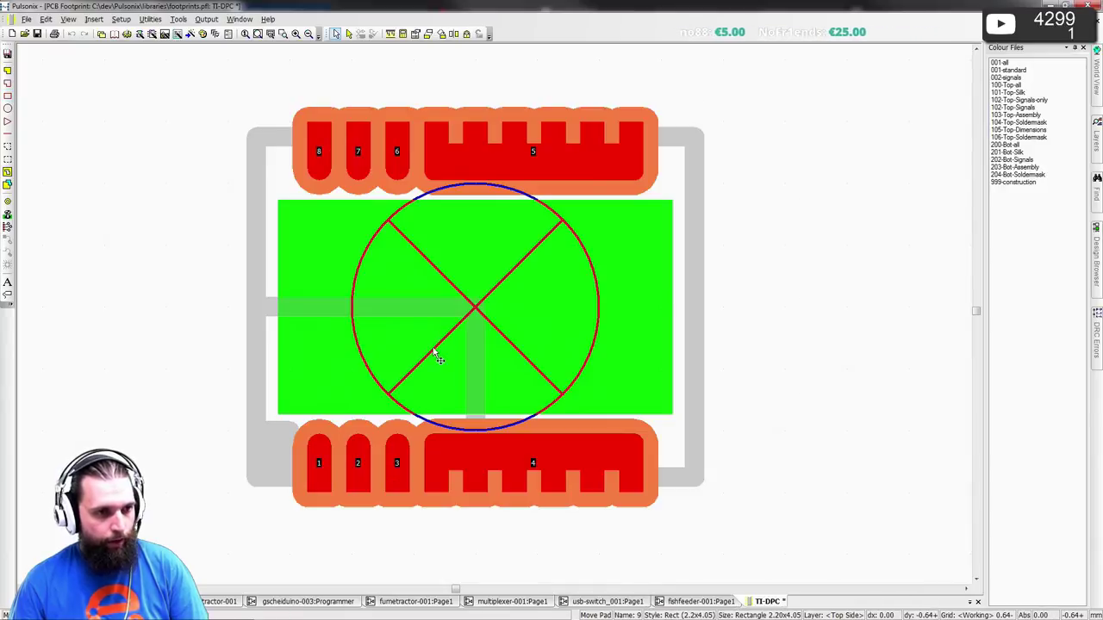
left_click(368, 319)
left_click(368, 319)
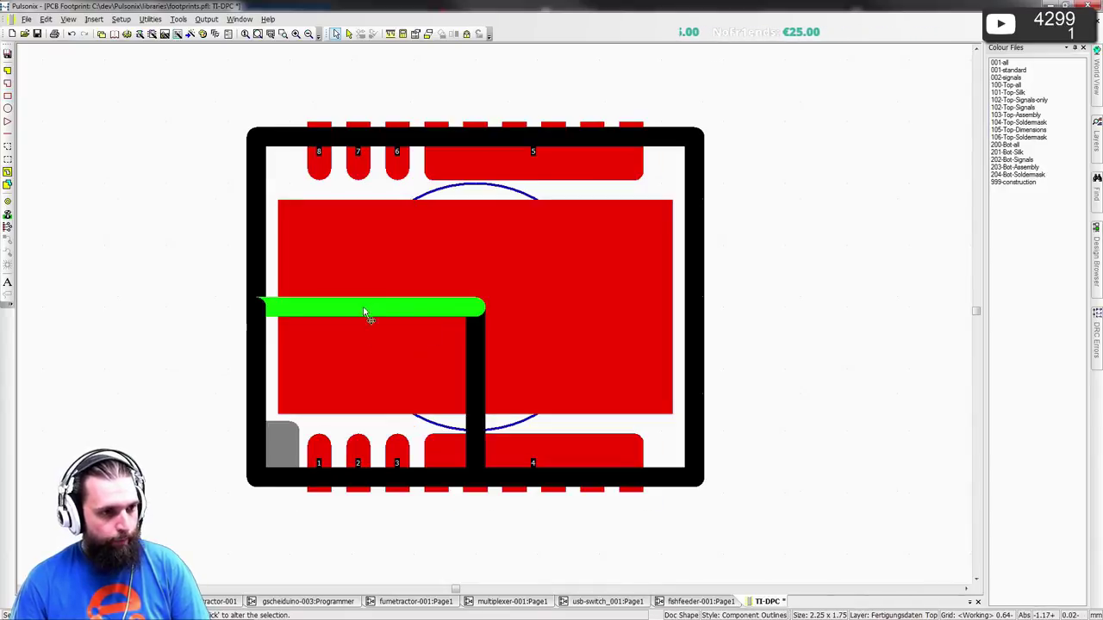
left_click_drag(369, 315, 369, 377)
left_click(477, 420)
left_click(477, 420)
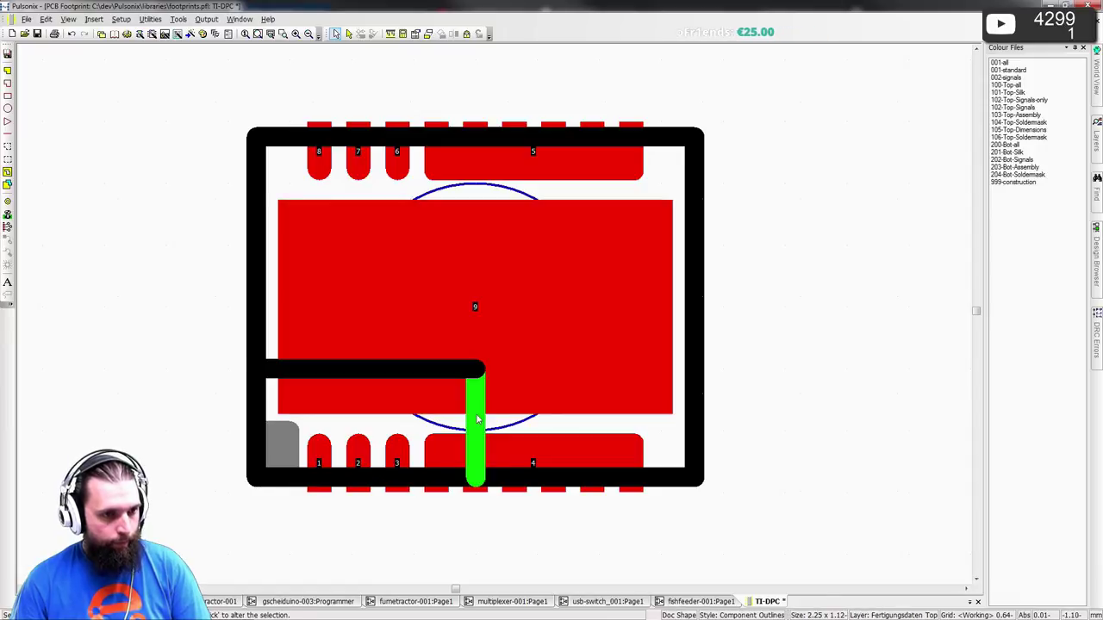
left_click_drag(477, 419, 352, 414)
- Make the notch shape Filled and lower its top edge so the block covers pads 1 and 2
double_click(324, 382)
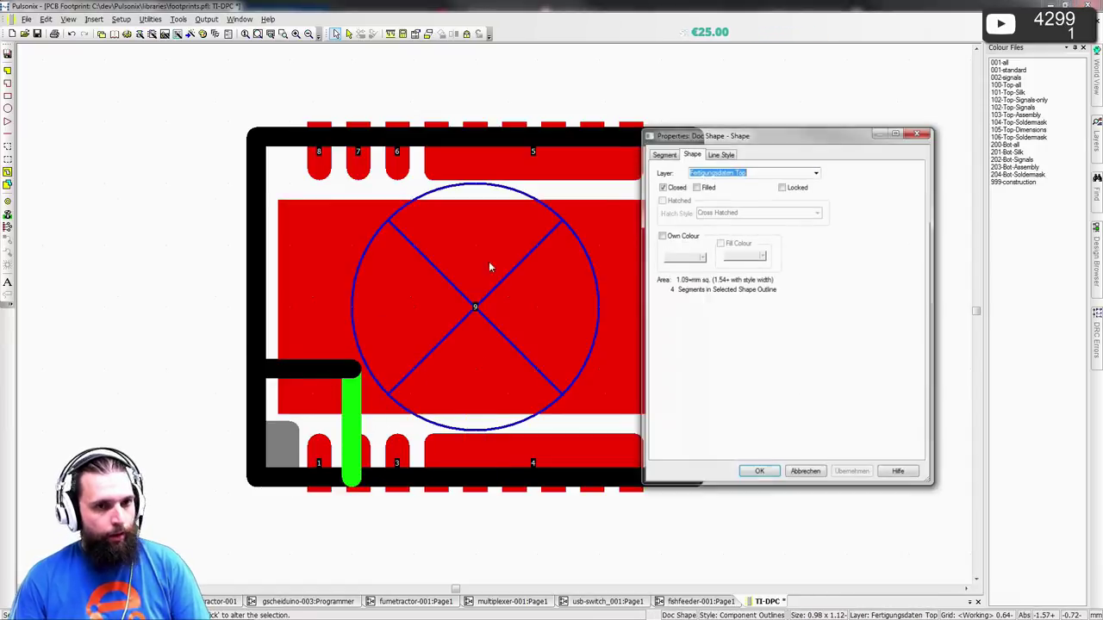
left_click(721, 189)
left_click(758, 472)
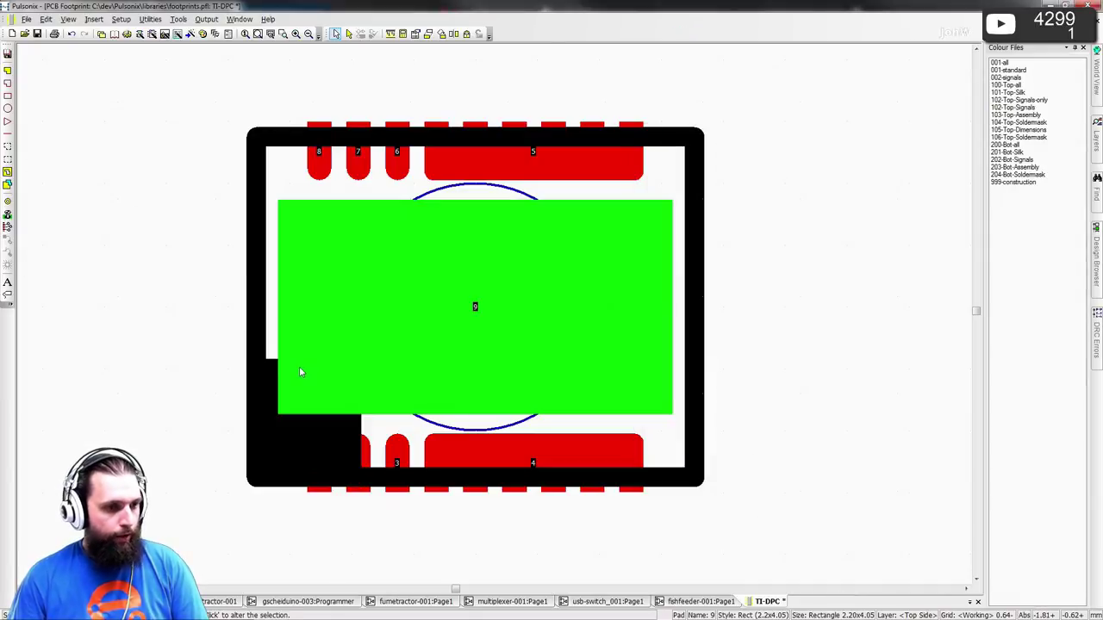
left_click(299, 367)
left_click(309, 427)
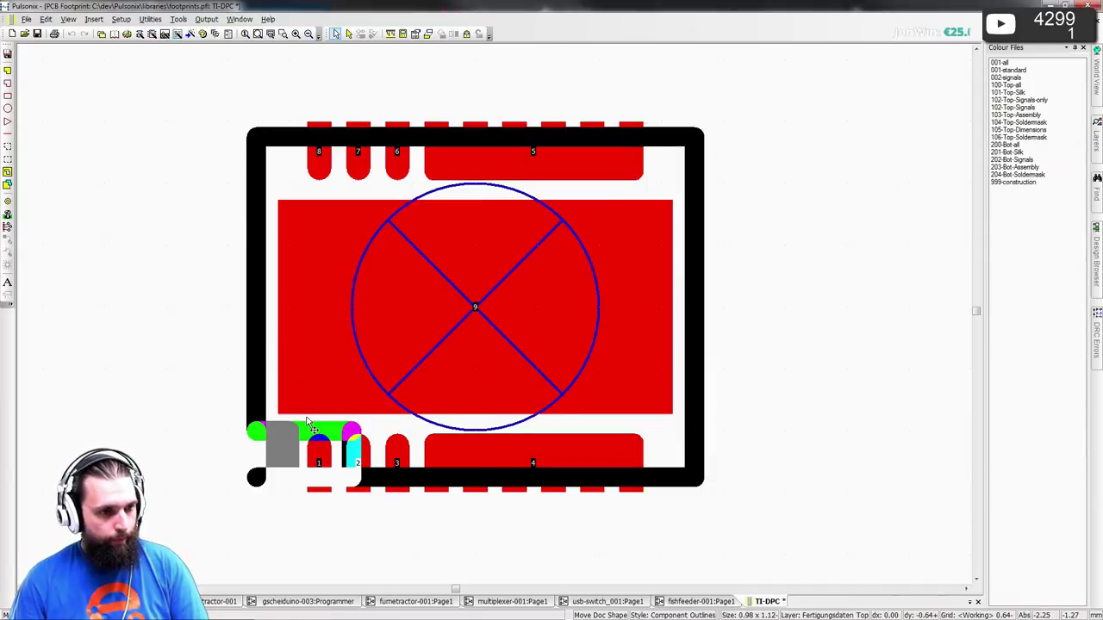
left_click(181, 362)
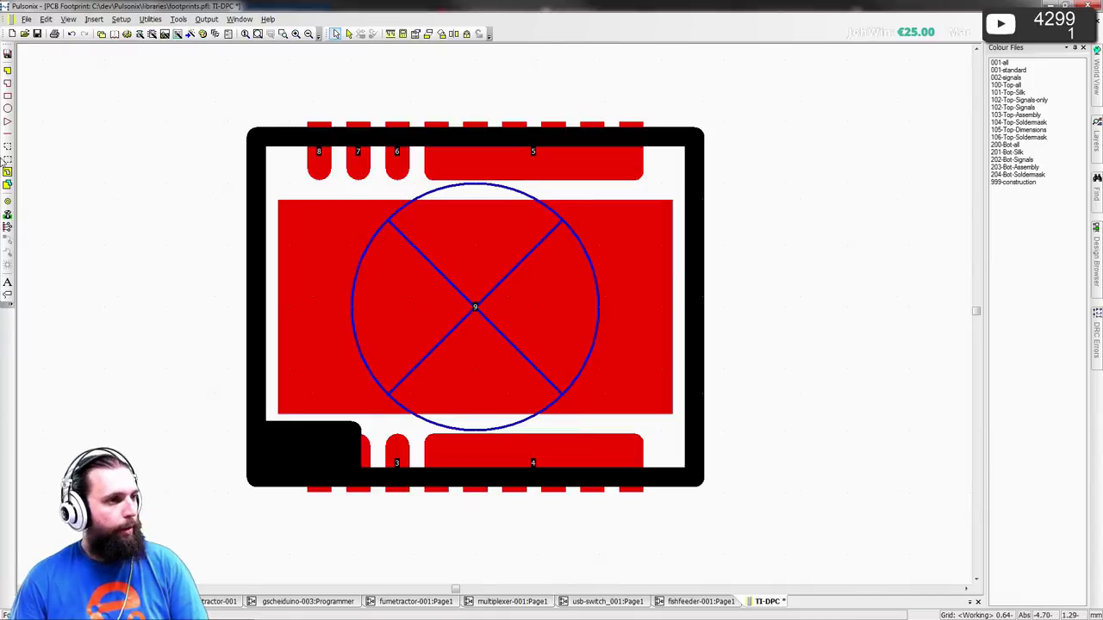
left_click(7, 294)
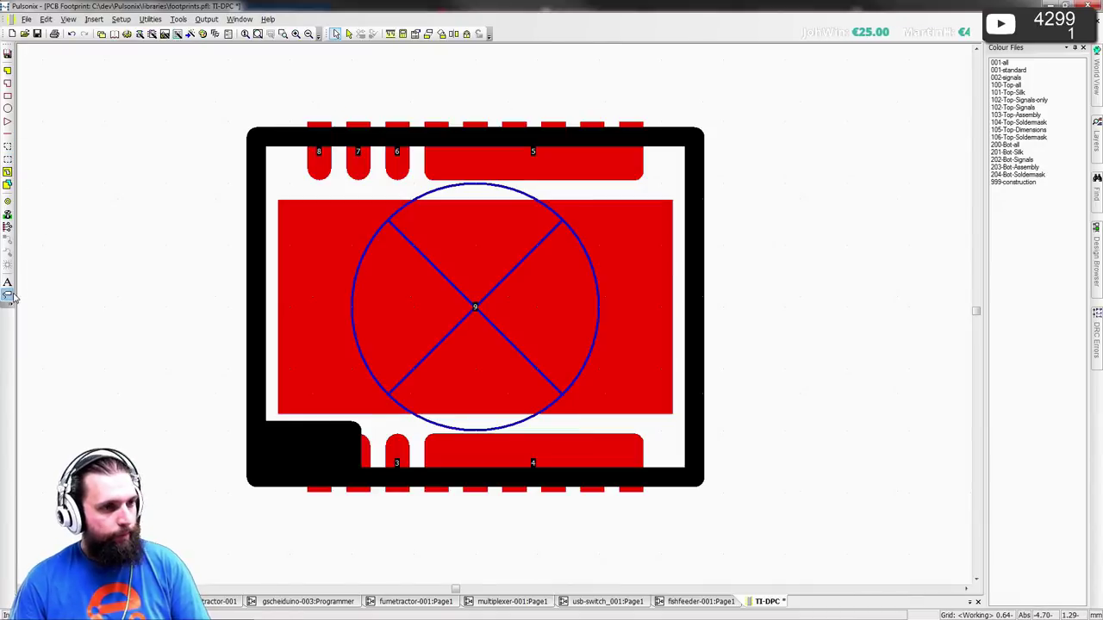
- Place a vertical, bottom-centre Component Name attribute in Component Names style at X -2.8
left_click(612, 304)
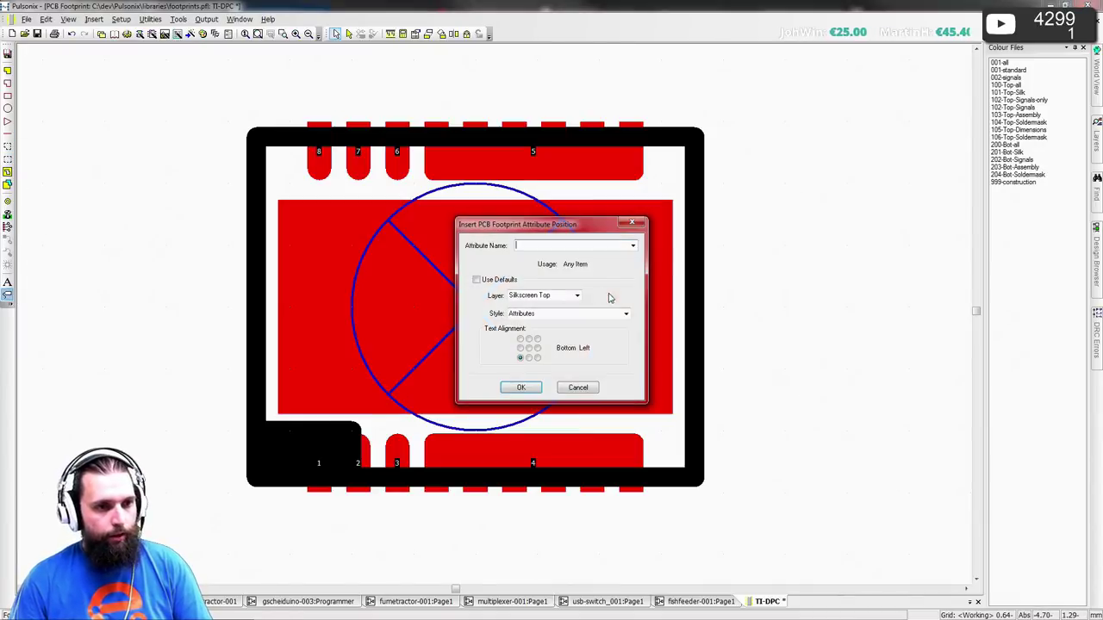
left_click(633, 246)
left_click(544, 259)
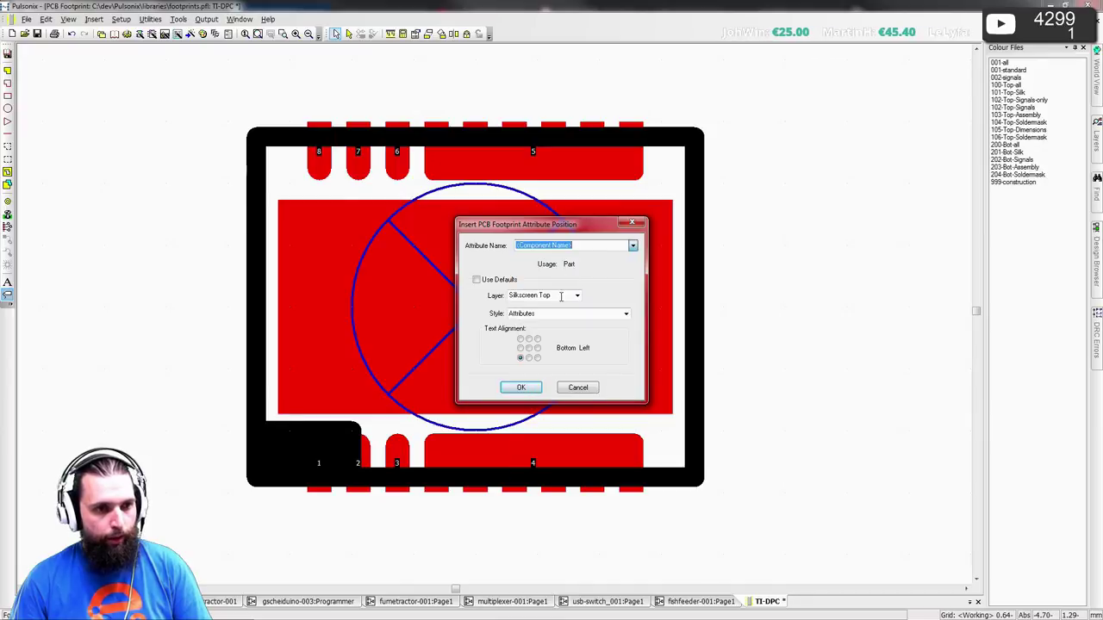
left_click(528, 358)
left_click(626, 314)
left_click(568, 356)
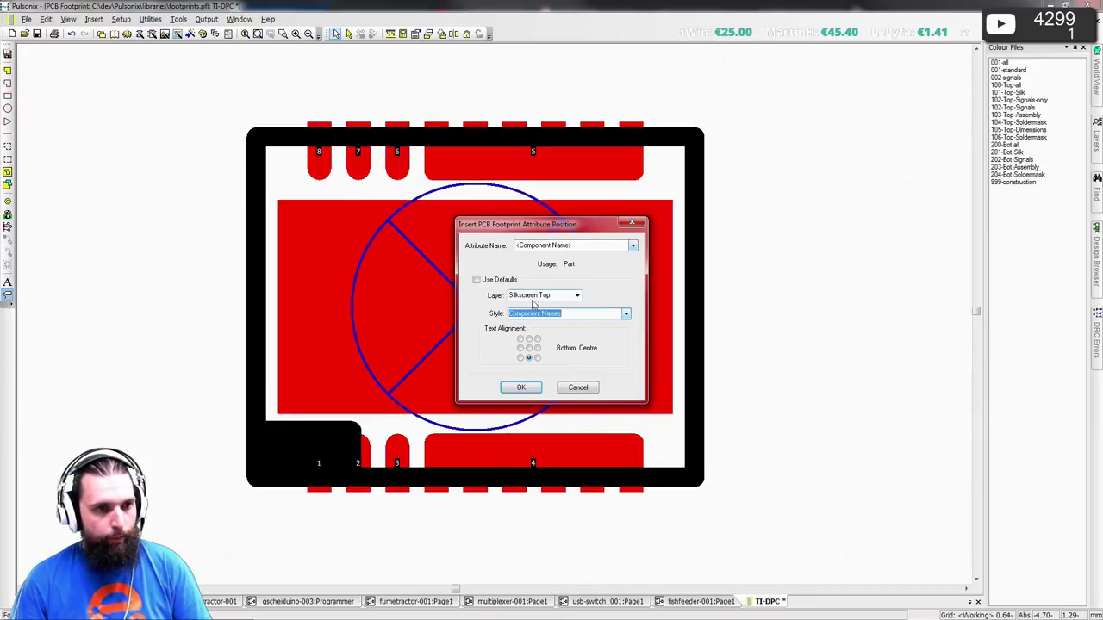
key("r")
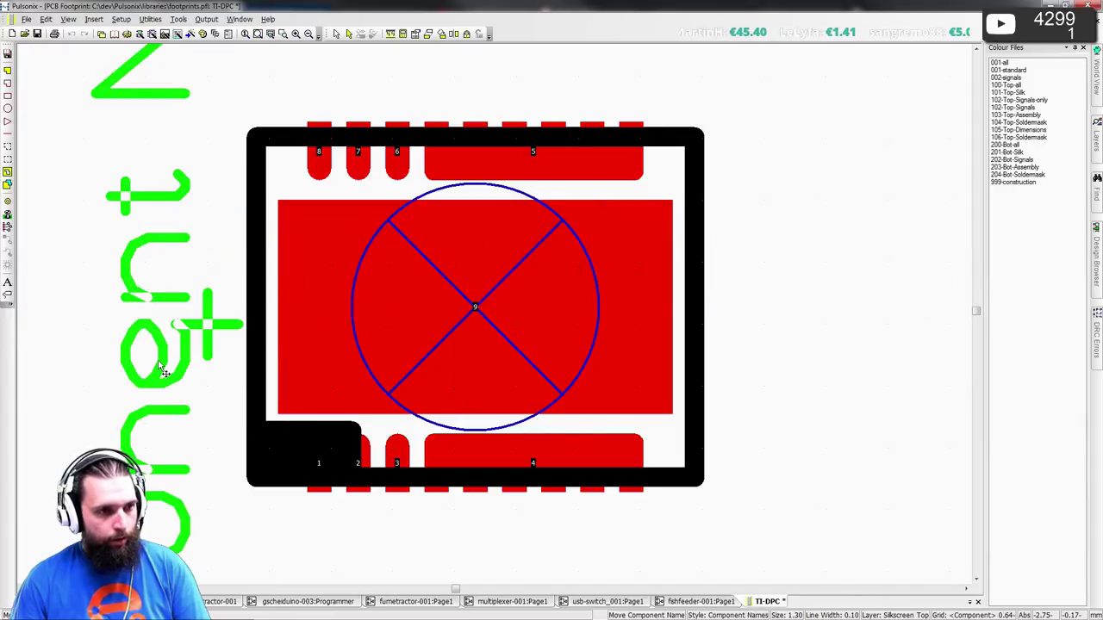
key("t")
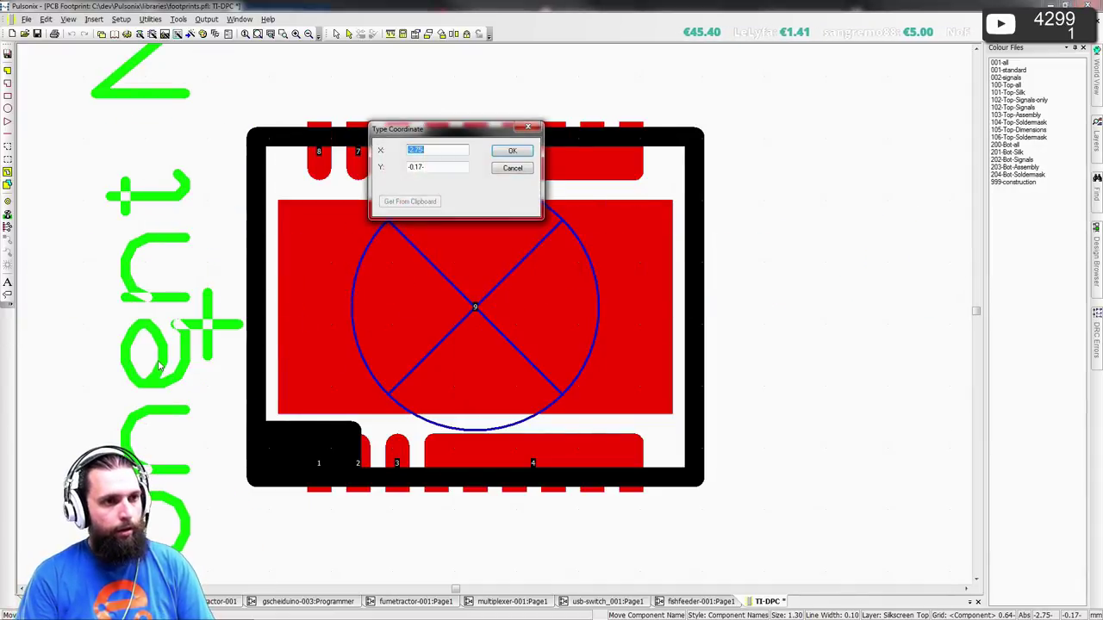
type("-2.8")
key("Tab")
key("Return")
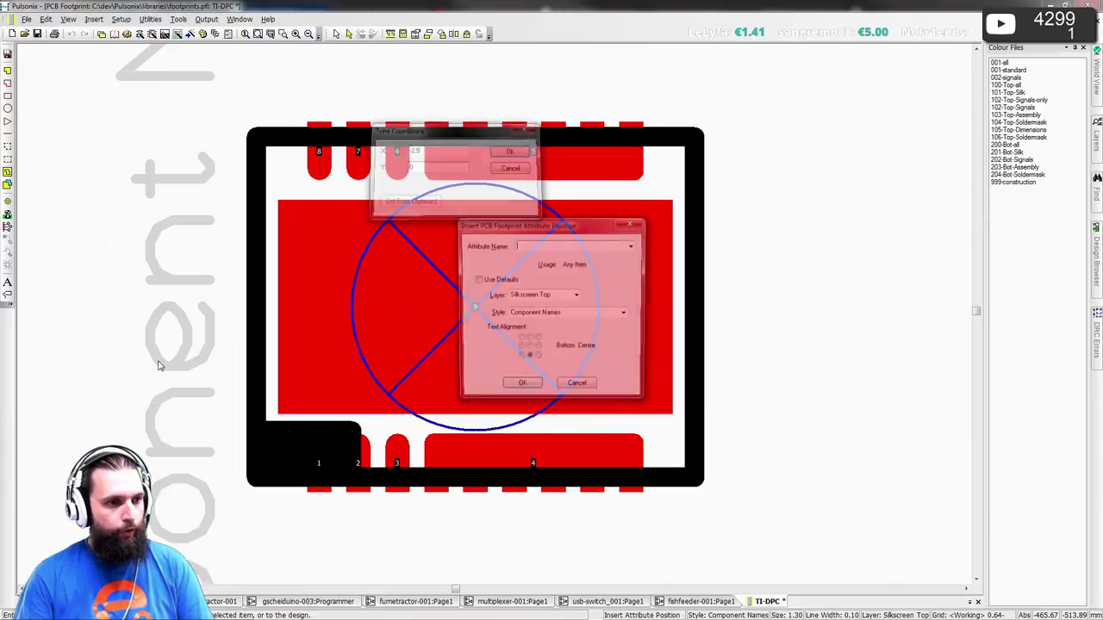
- Place the Component Name label on Fertigungsdaten Top in Assembly medium style at 0,0
left_click(632, 246)
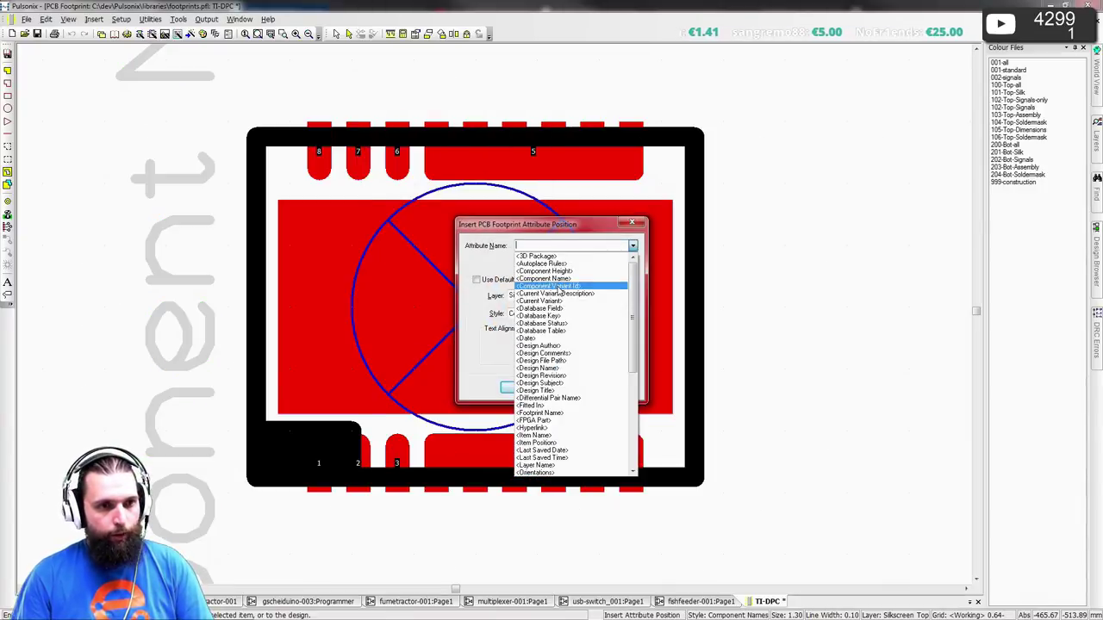
left_click(565, 280)
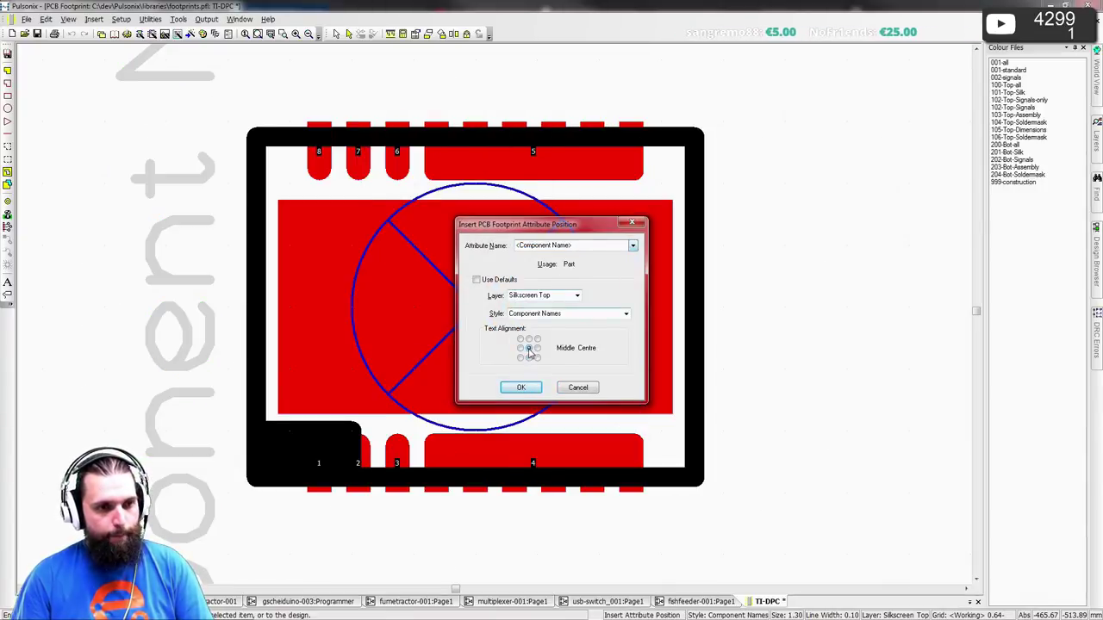
left_click(570, 295)
left_click(576, 305)
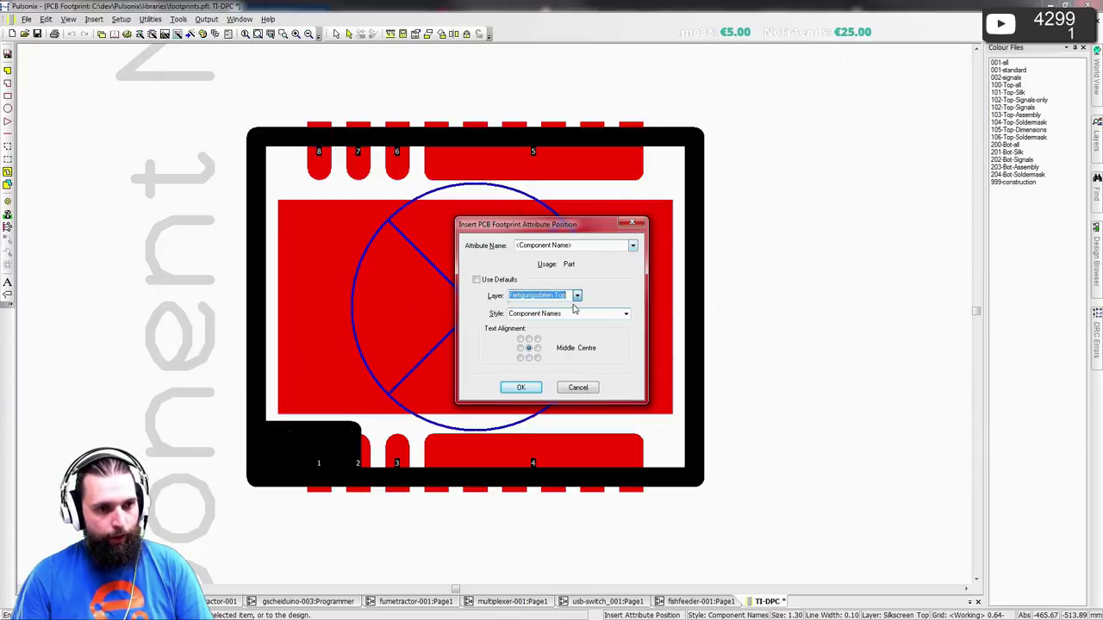
left_click(625, 317)
left_click(599, 331)
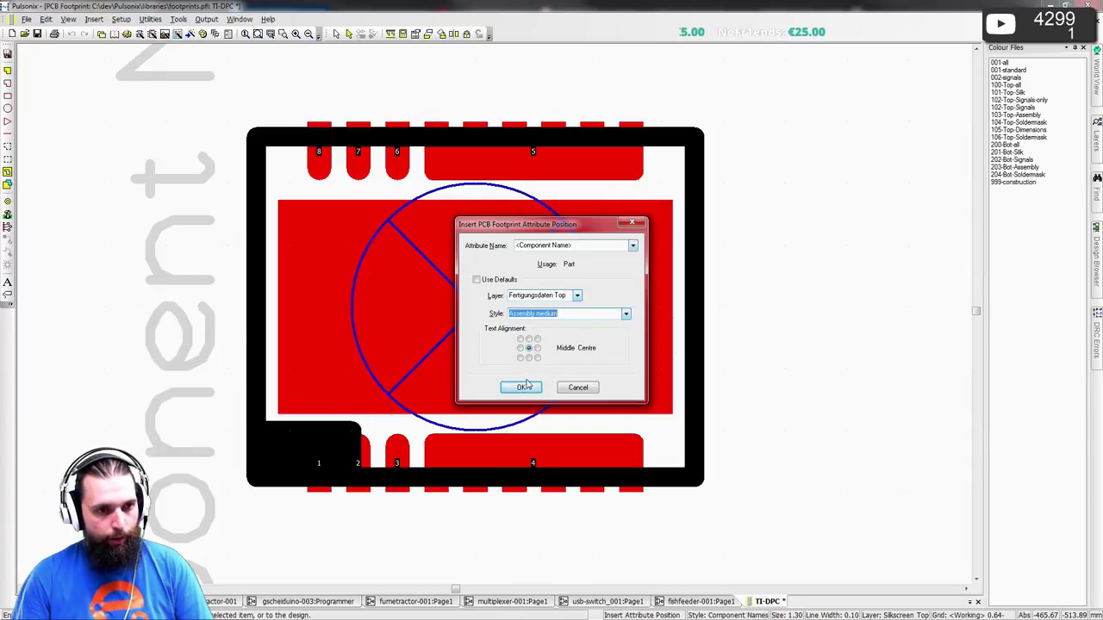
left_click(523, 387)
key("Return")
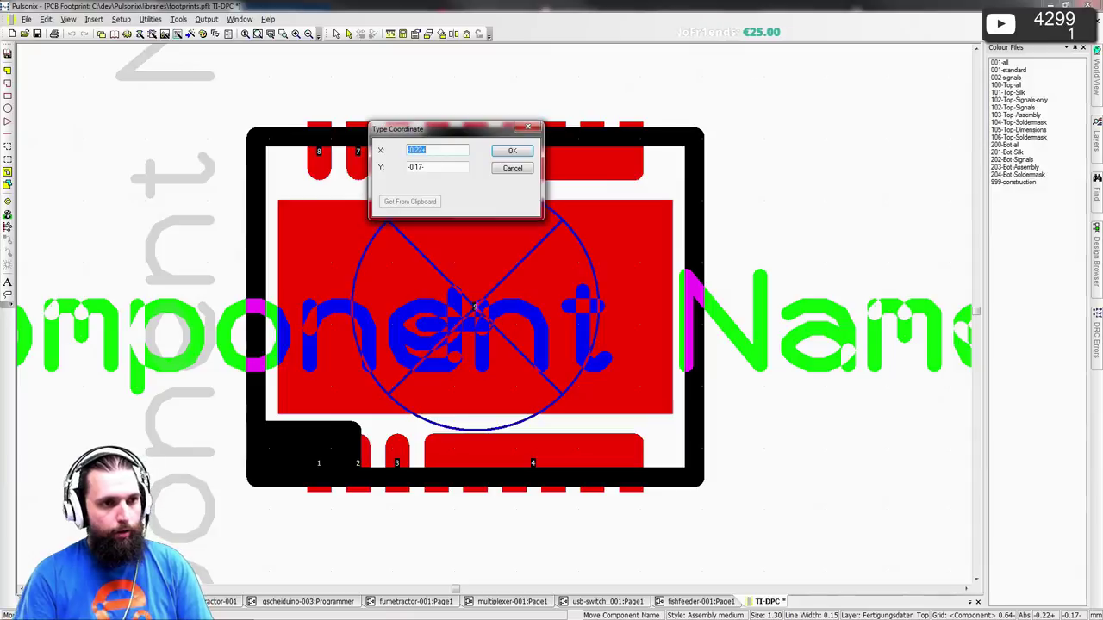
type("0")
key("Tab")
type("0")
key("Return")
key("Escape")
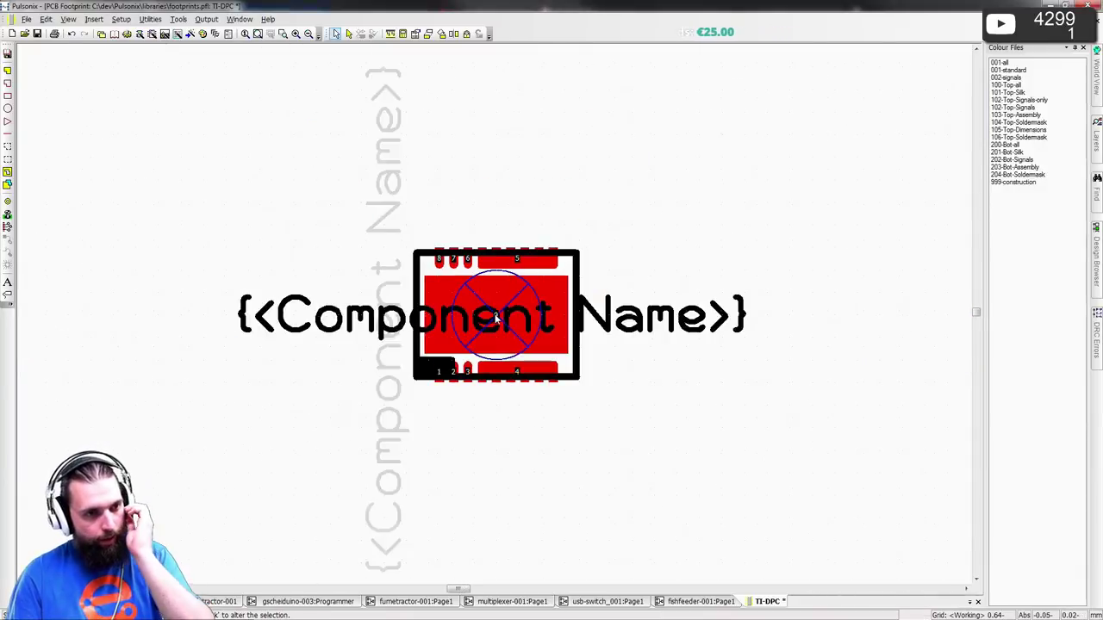
- Save the TI-DPC footprint with its label to the footprints.pfl library
scroll(511, 315, "down", 3)
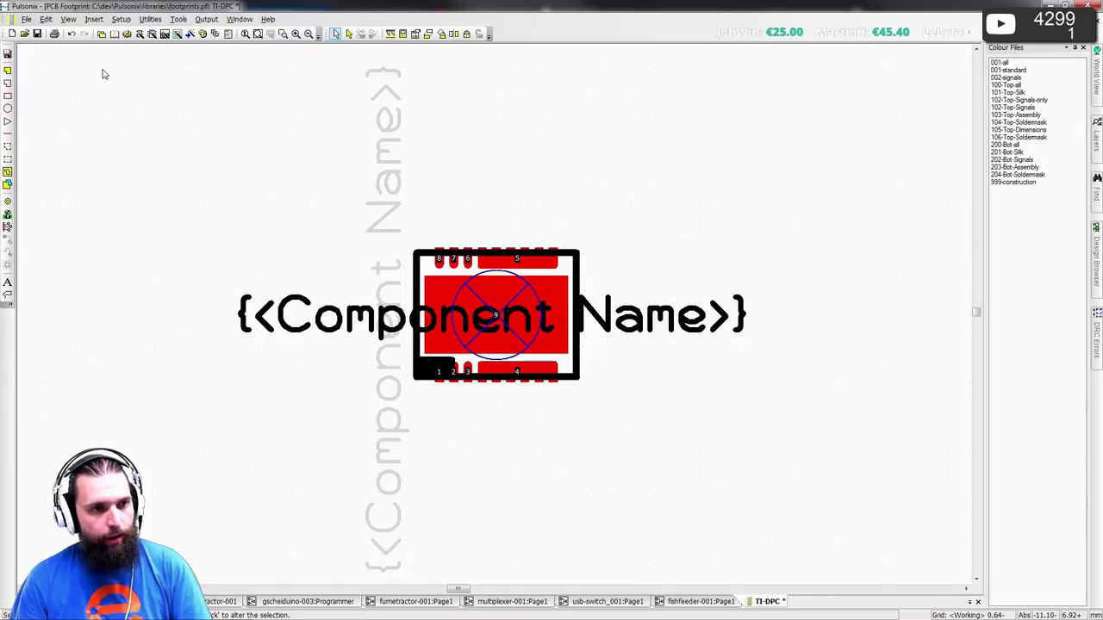
key("Escape")
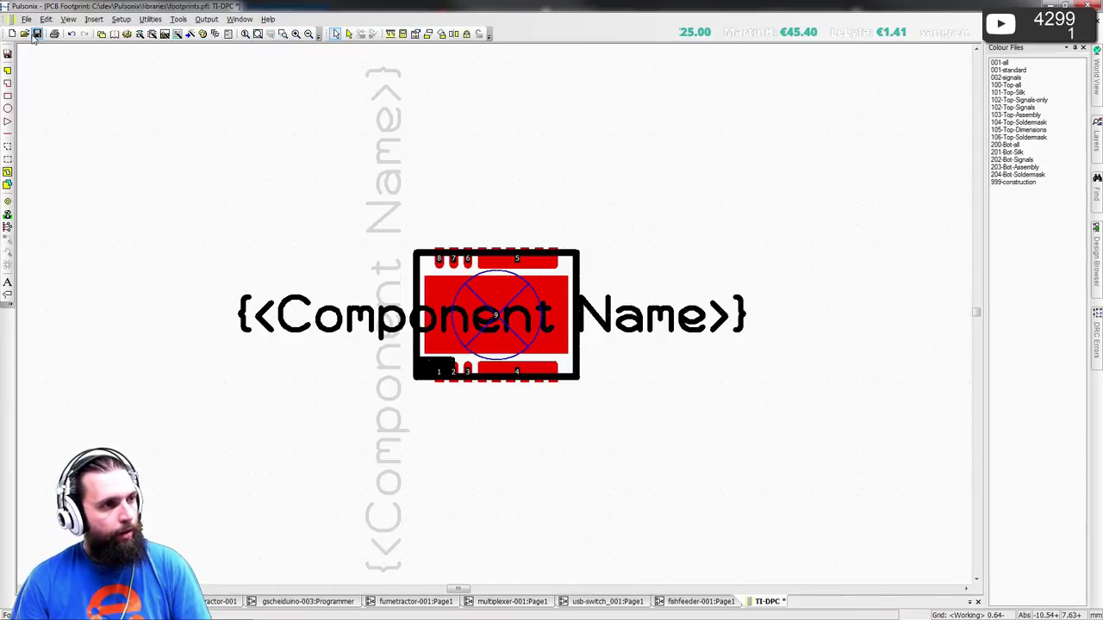
left_click(37, 34)
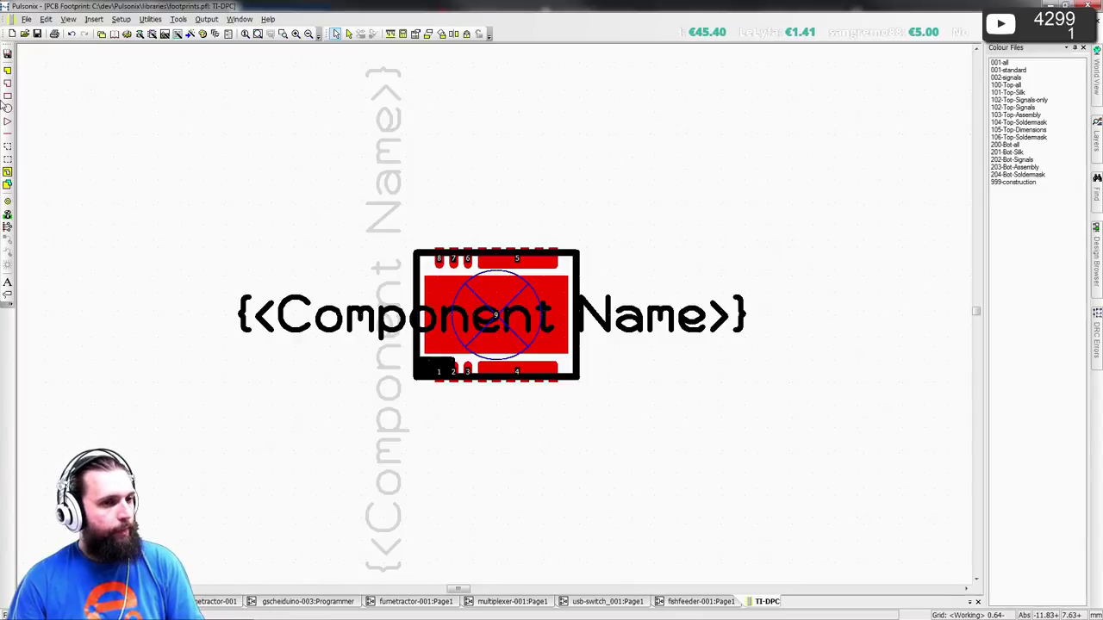
scroll(497, 321, "up", 3)
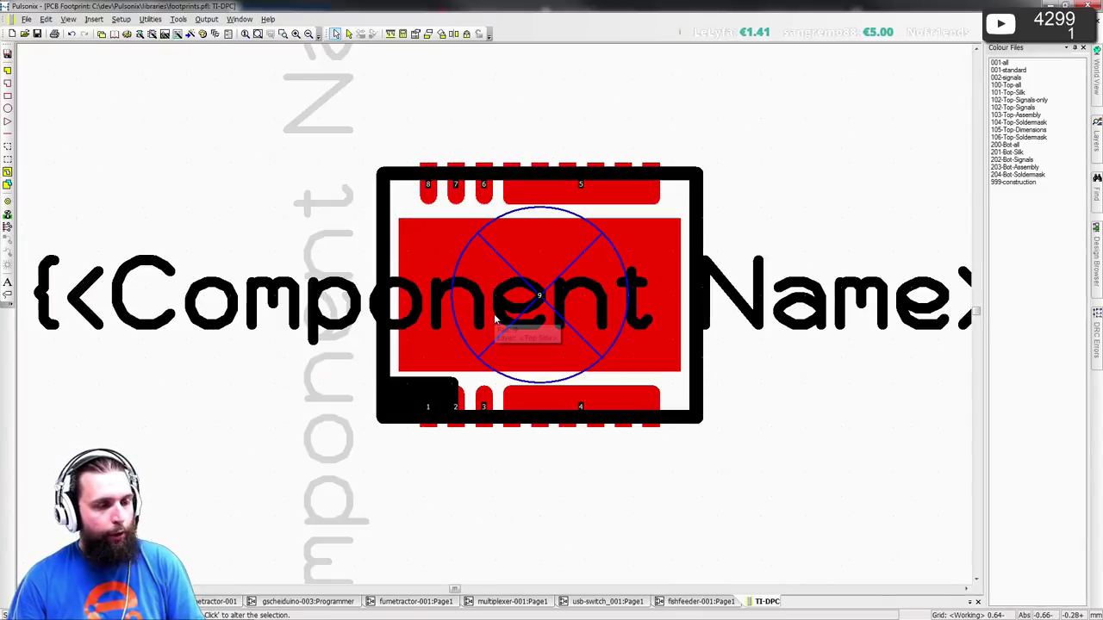
- Draw a Top Side area rectangle over the whole footprint and open its properties
left_click(8, 160)
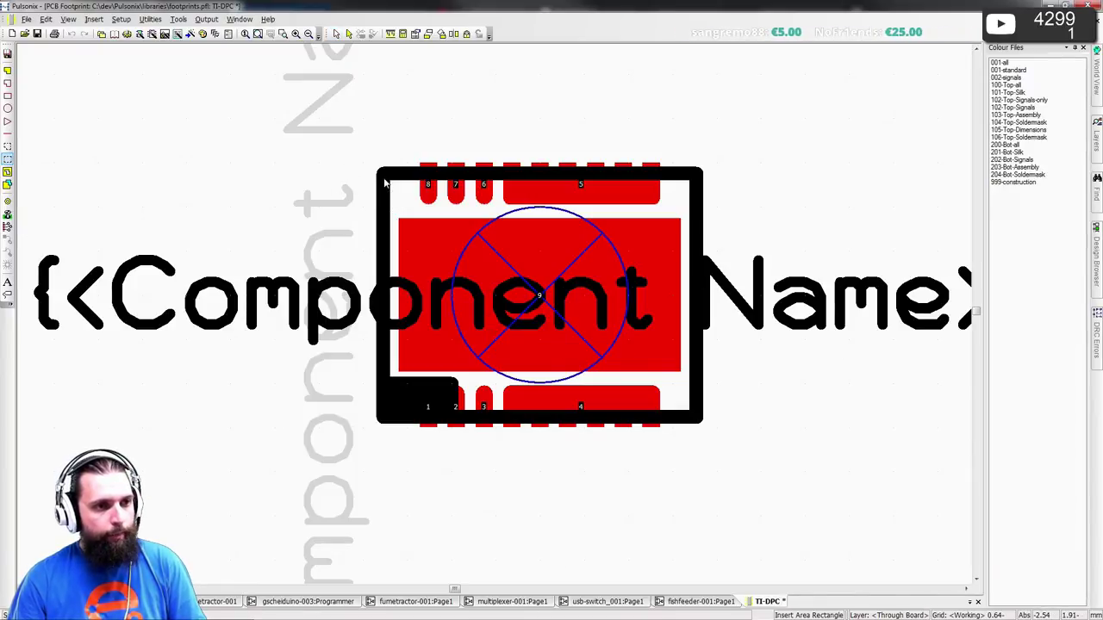
left_click_drag(384, 181, 715, 427)
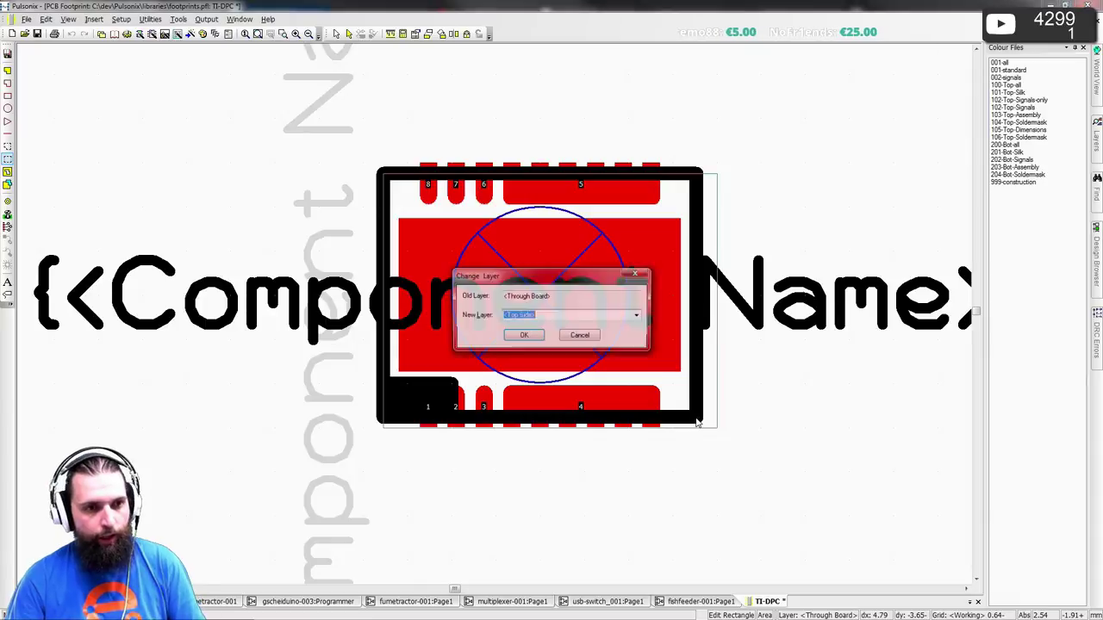
key("Return")
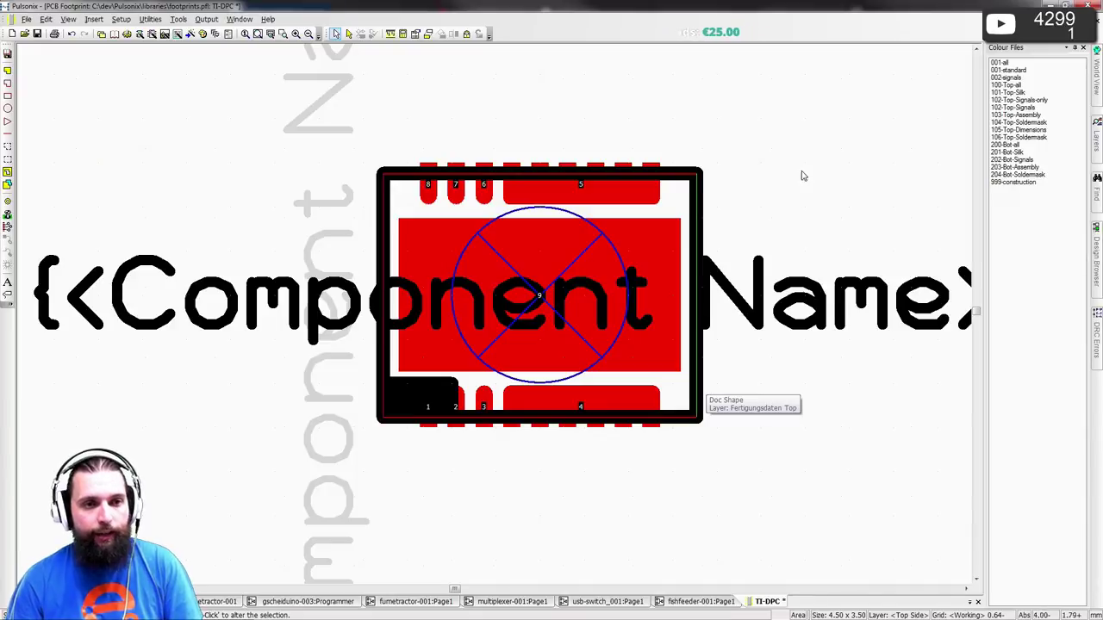
left_click(710, 212)
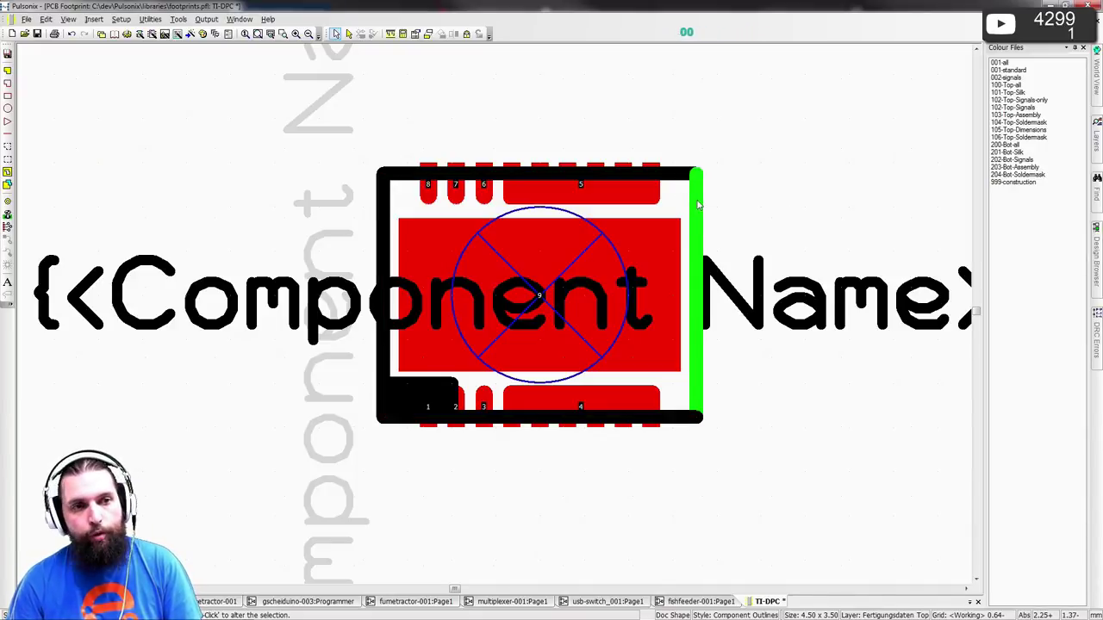
left_click(698, 205)
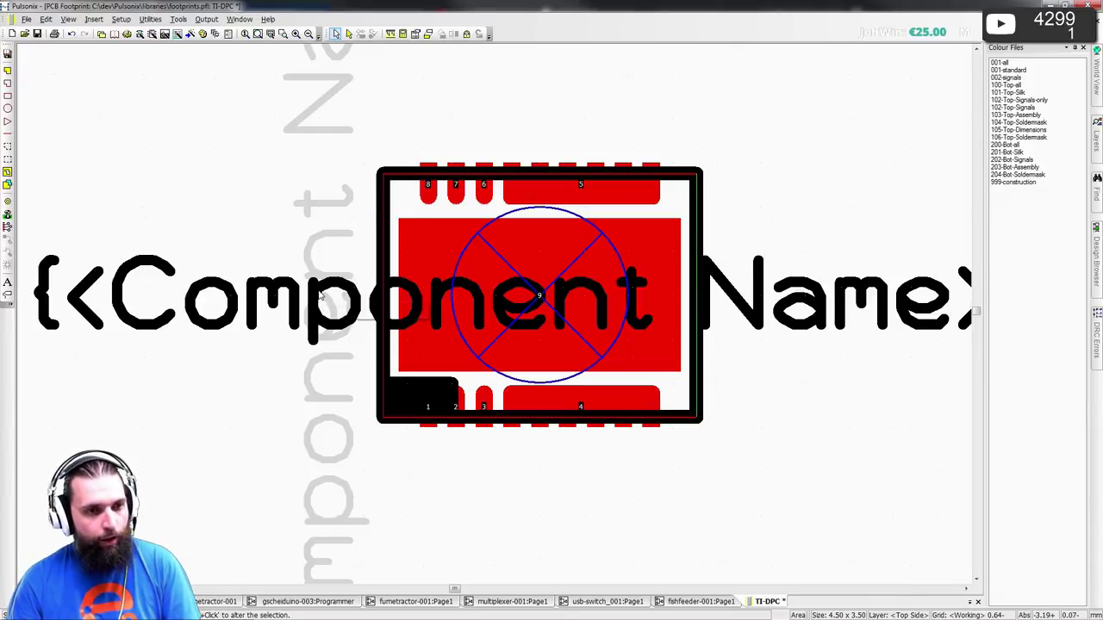
double_click(366, 418)
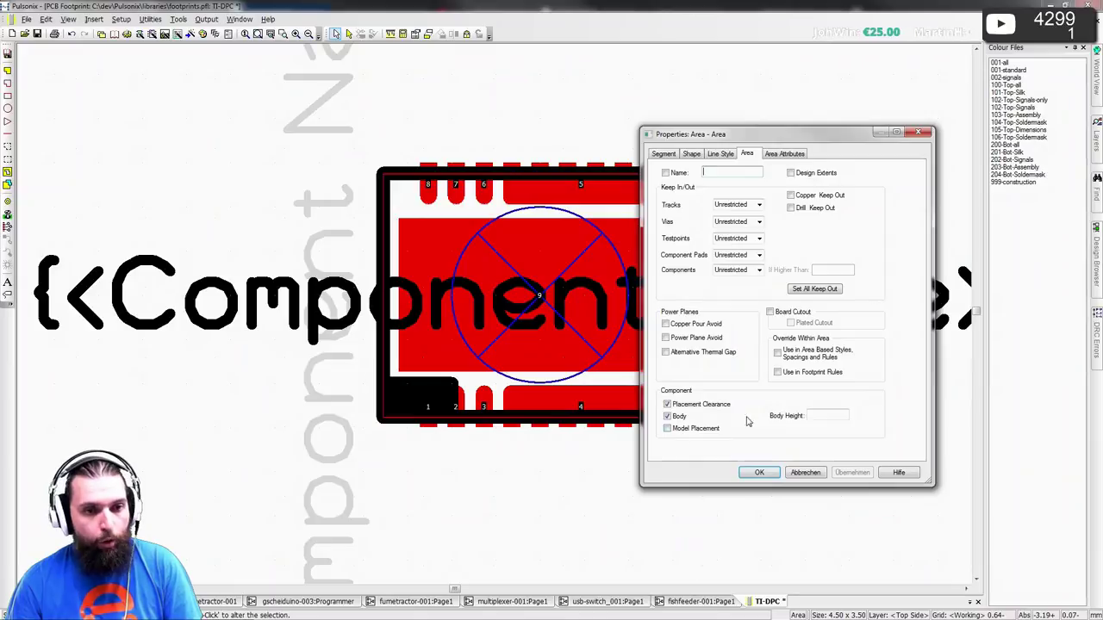
- Look up the package height A (0.800–1.000 mm) in the datasheet's page 16 dimension table
left_click(816, 415)
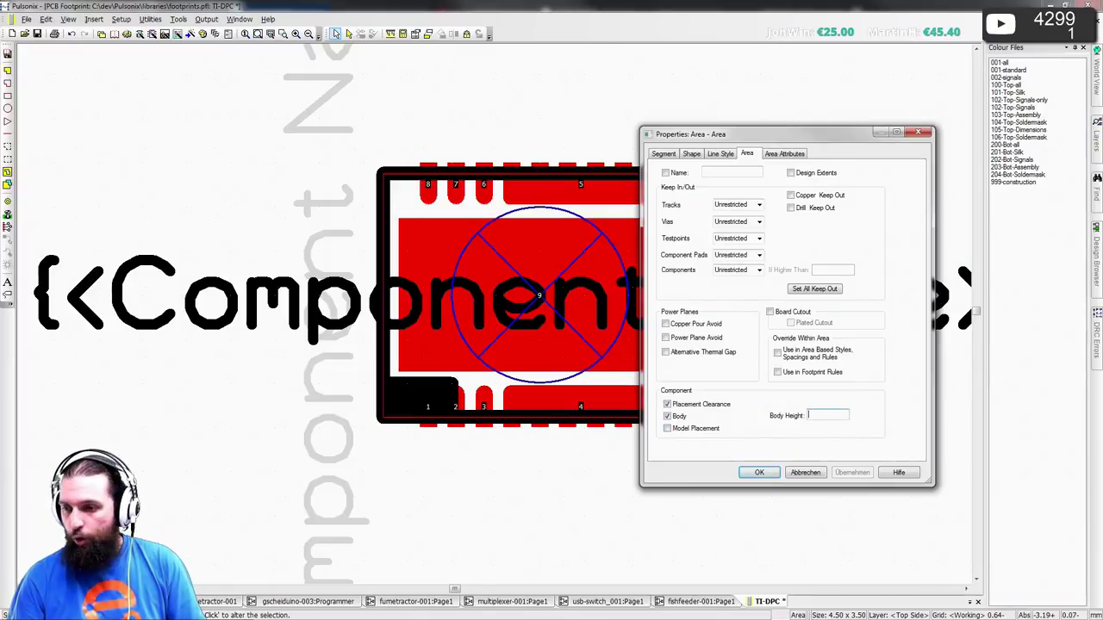
key("alt+Tab")
scroll(482, 302, "up", 3)
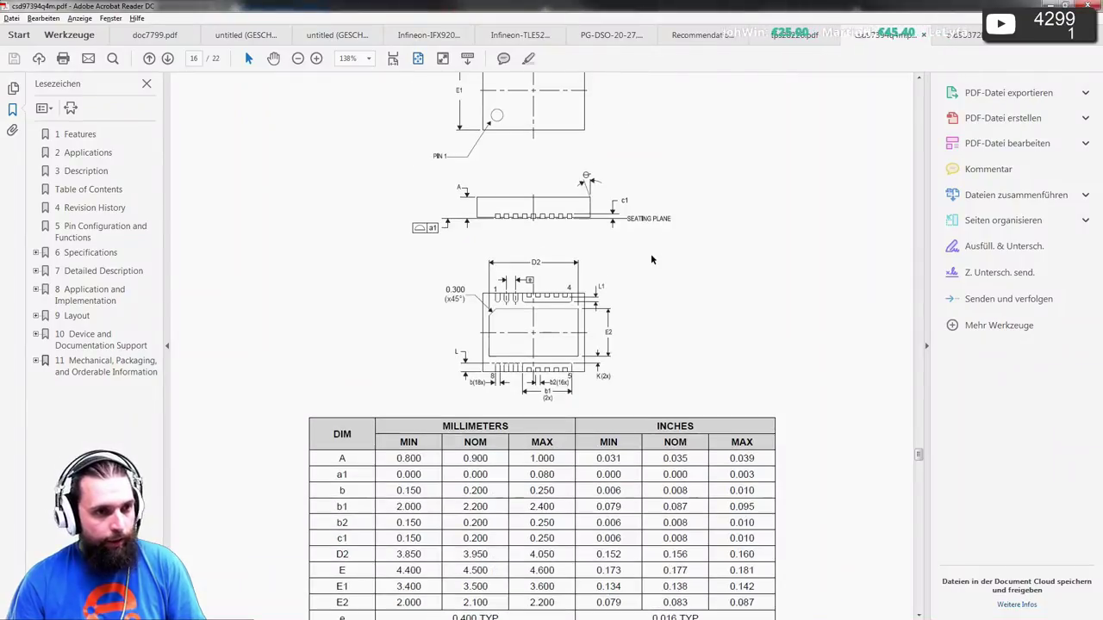
scroll(655, 267, "up", 3)
scroll(659, 275, "down", 10)
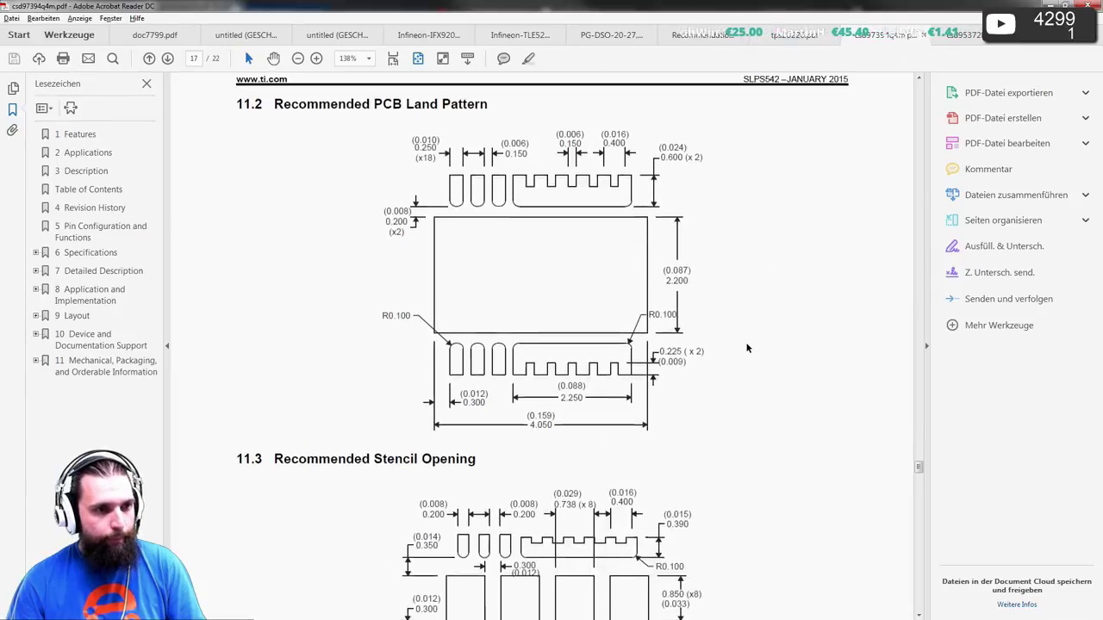
scroll(747, 348, "up", 6)
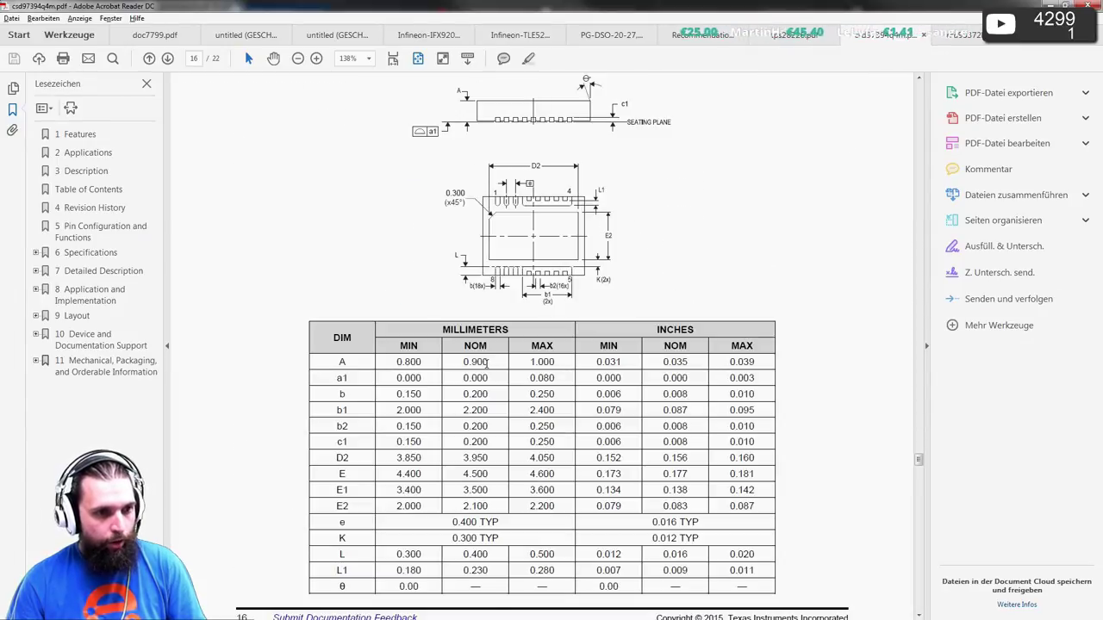
key("alt+Tab")
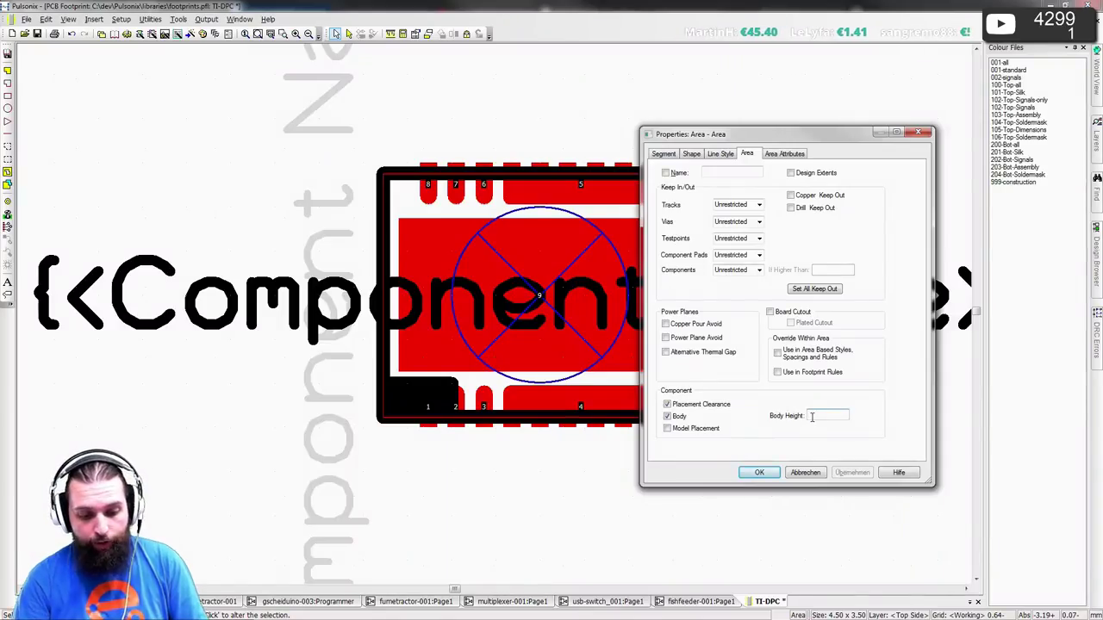
- Set the area's Body Height to 1mm, save the TI-DPC footprint and close it
left_click(812, 417)
type("1mm")
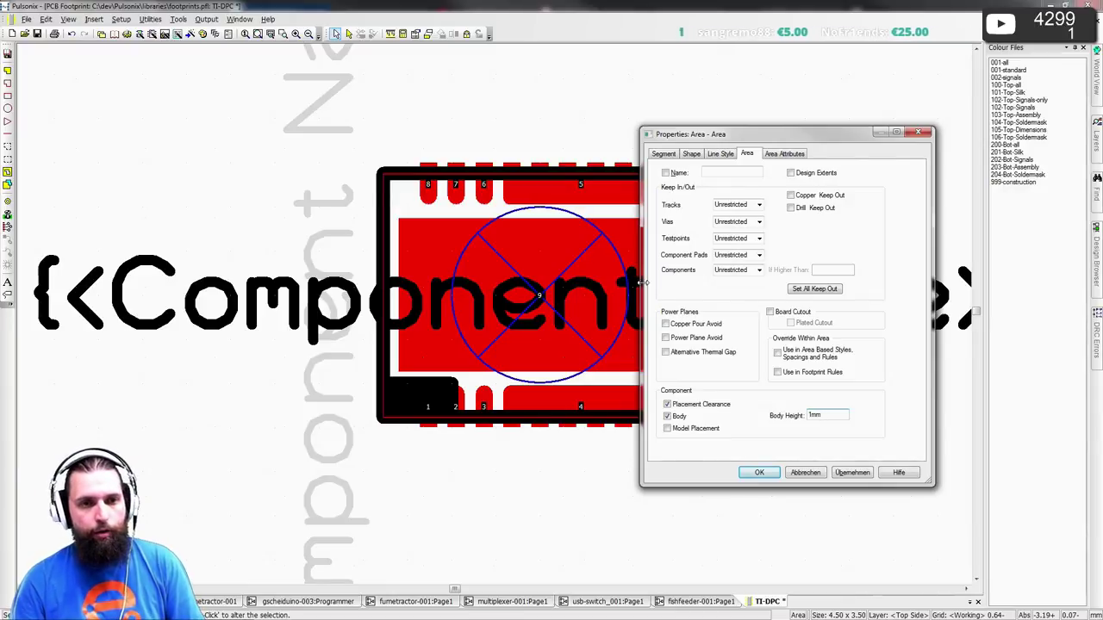
left_click(771, 474)
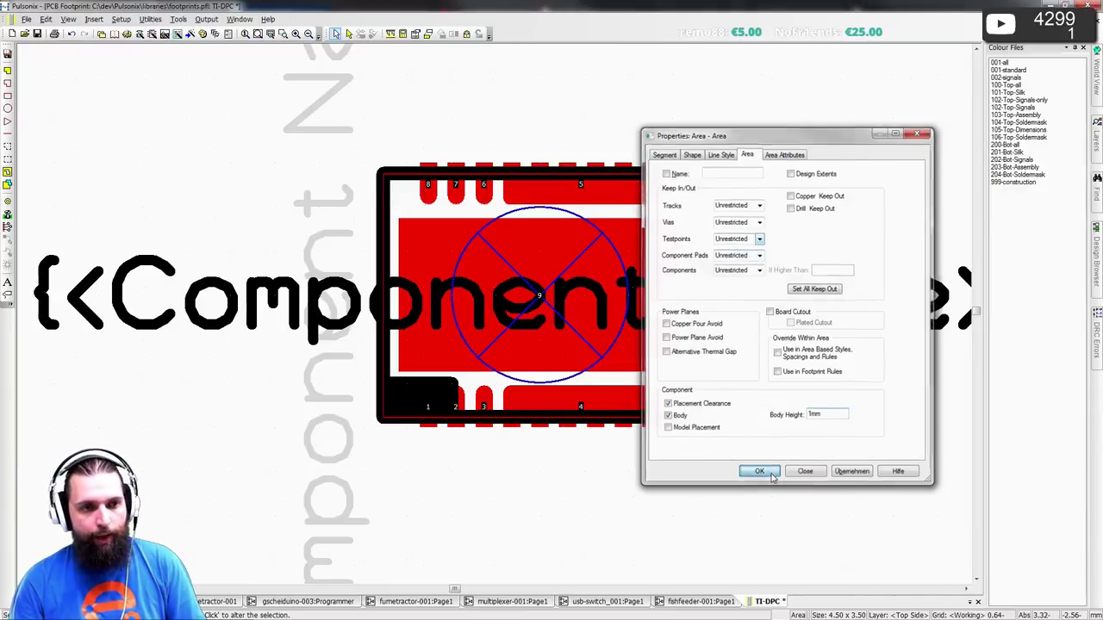
left_click(37, 34)
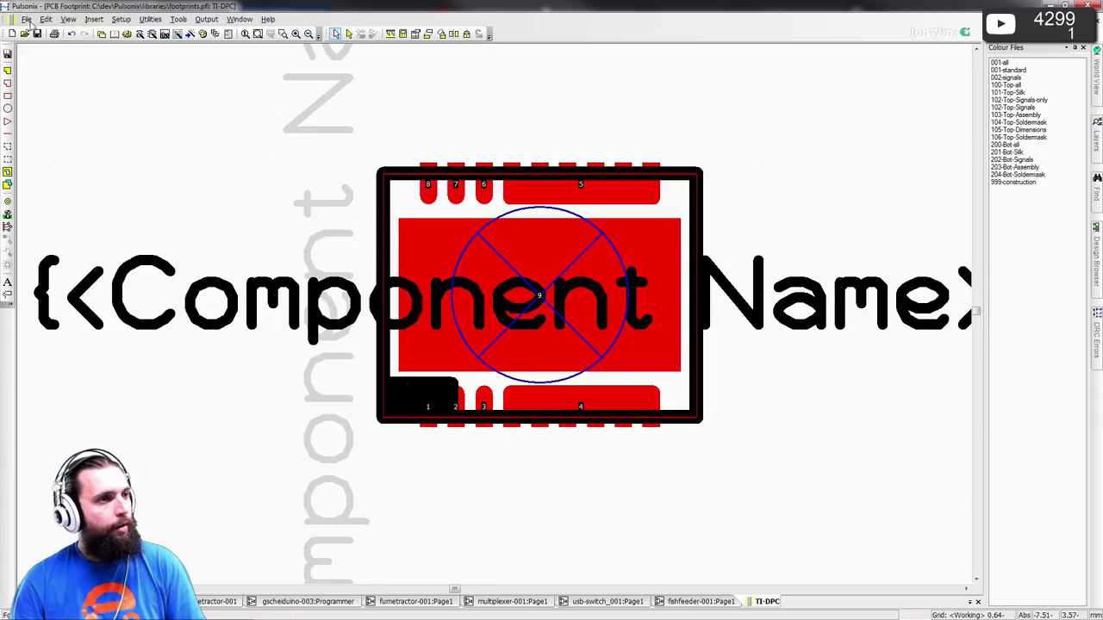
key("ctrl+F4")
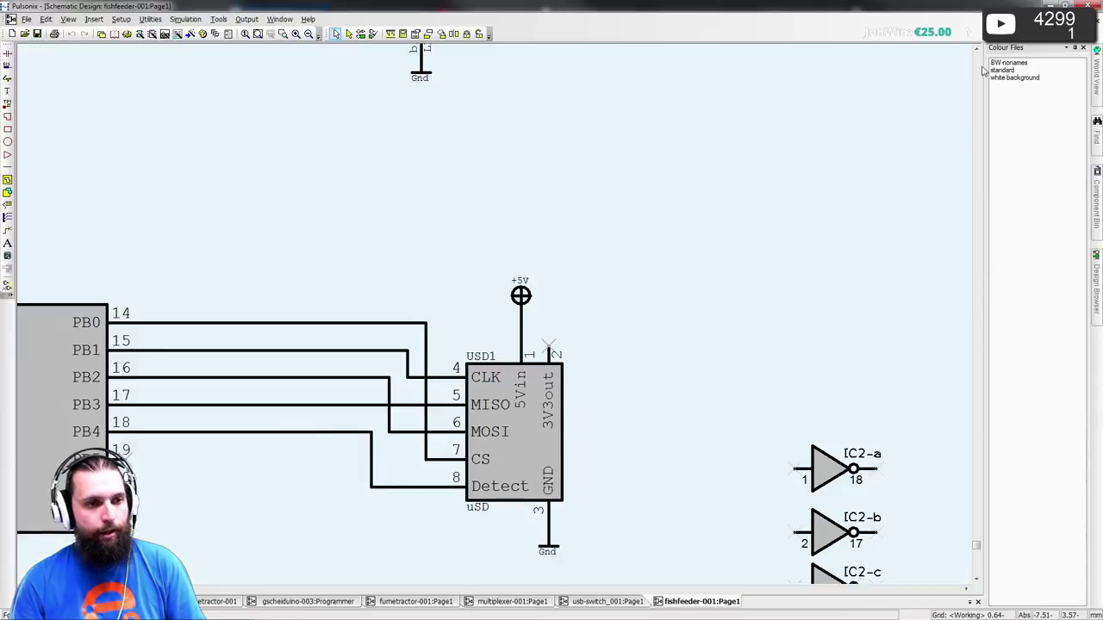
- Zoom out and pan the fishfeeder-001 schematic, then switch to the Acrobat Reader datasheet
scroll(505, 341, "down", 5)
middle_click_drag(507, 339, 551, 462)
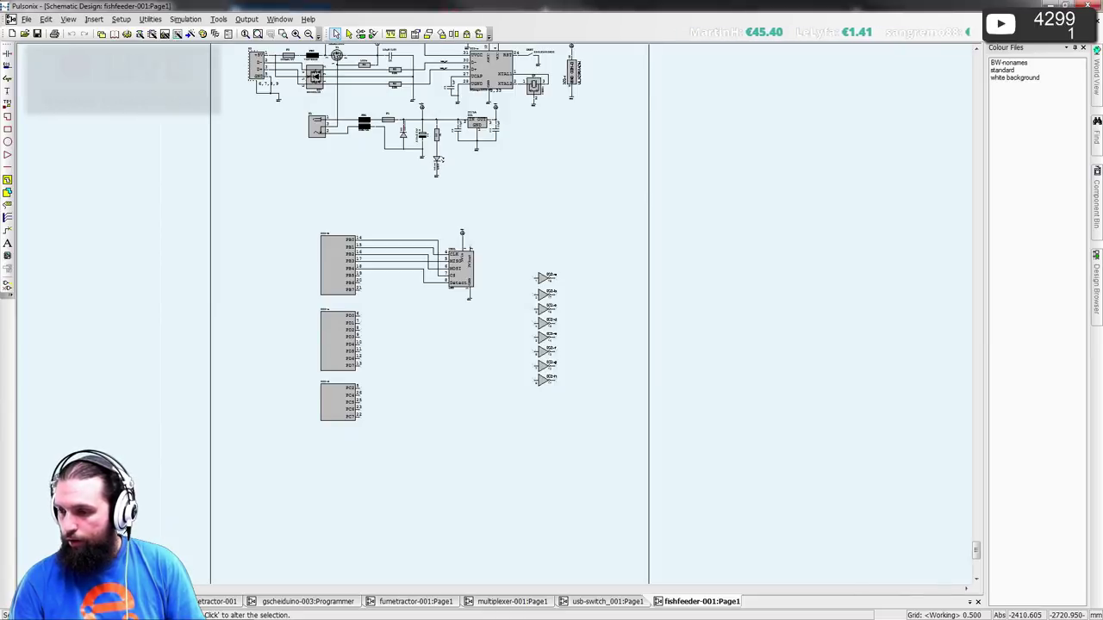
key("alt+Tab")
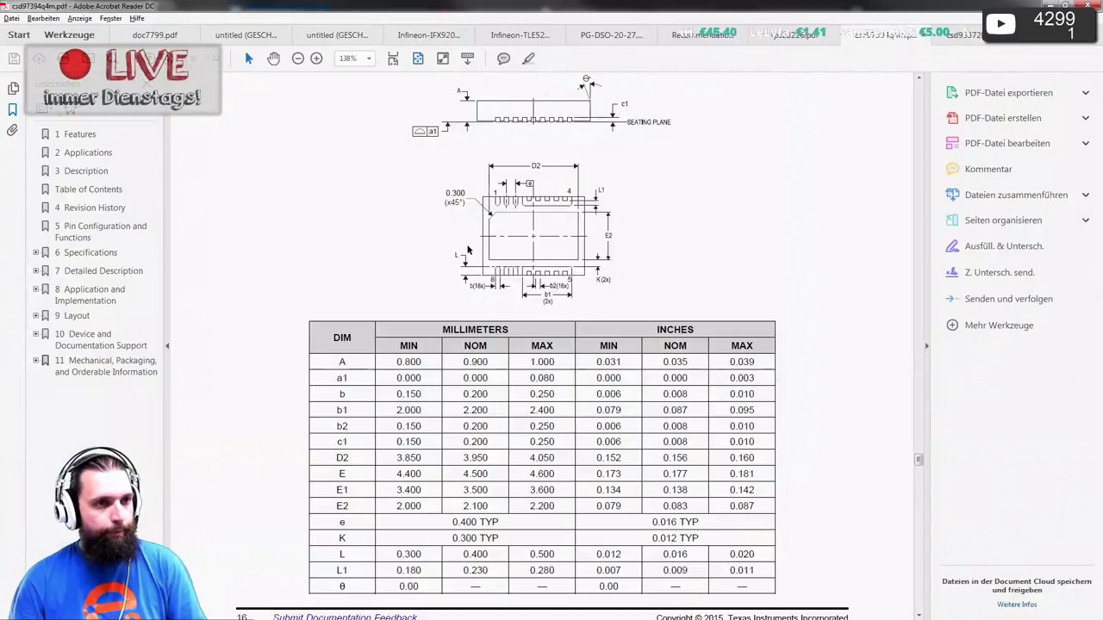
- Browse the datasheet at whole-page zoom to the page 9 Figure 3 application schematic, then return to Pulsonix
key("ctrl+0")
scroll(500, 200, "up", 15)
scroll(499, 199, "up", 20)
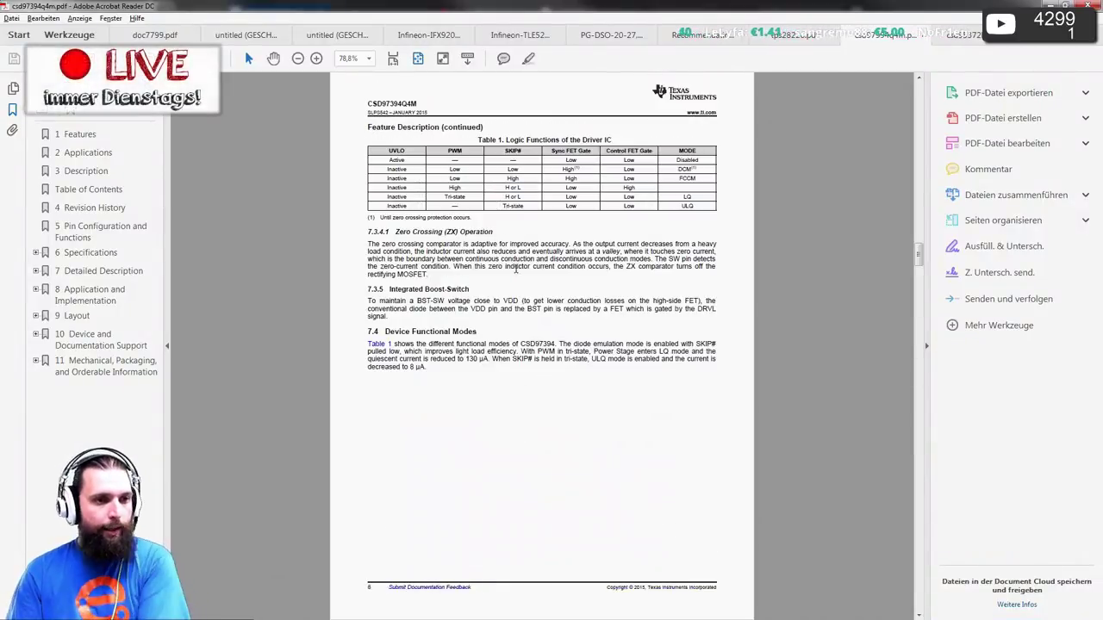
scroll(659, 235, "down", 15)
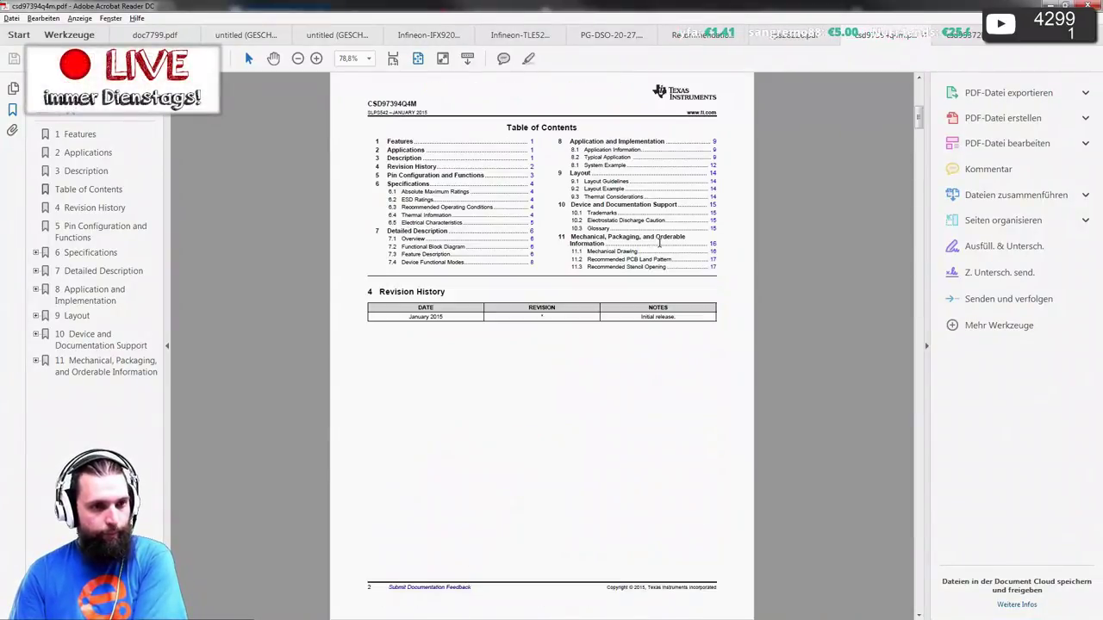
scroll(681, 246, "down", 3)
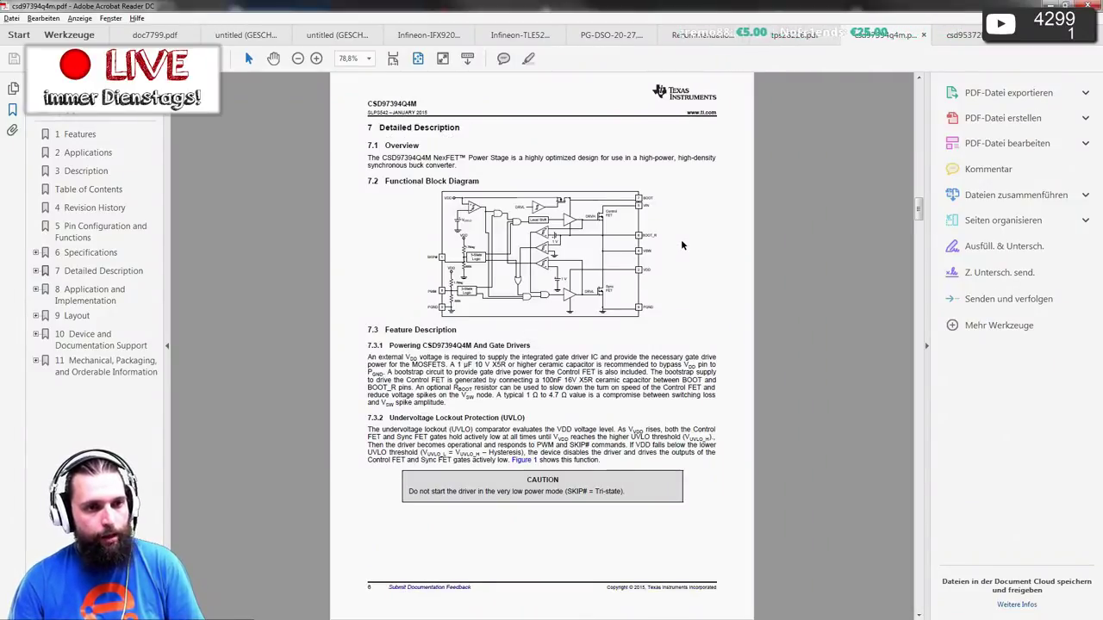
scroll(558, 266, "up", 3, "ctrl")
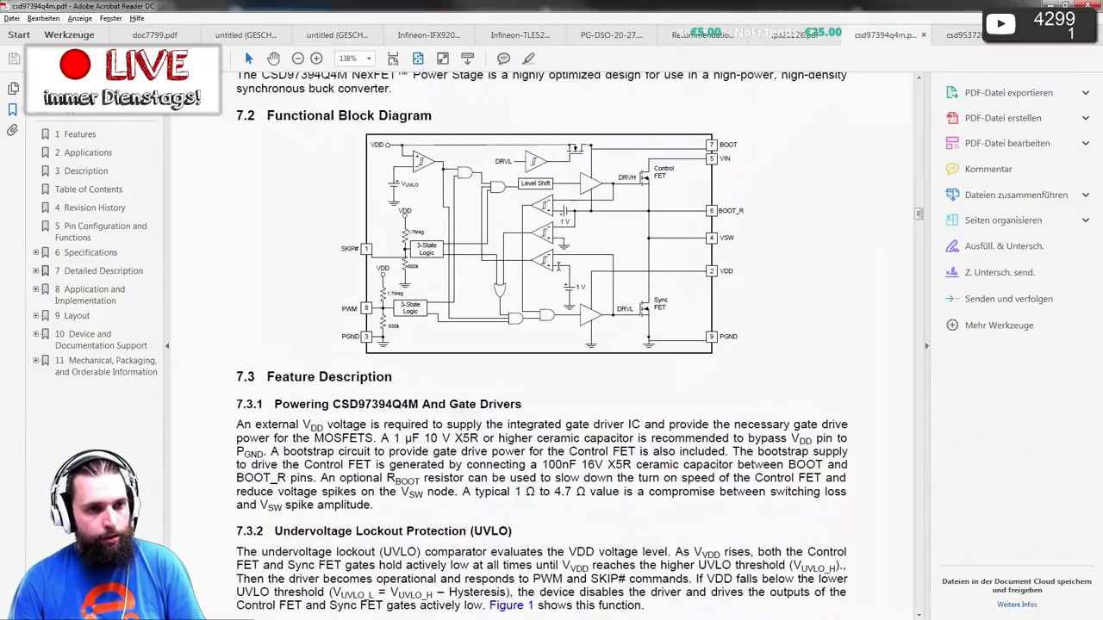
scroll(559, 266, "up", 1)
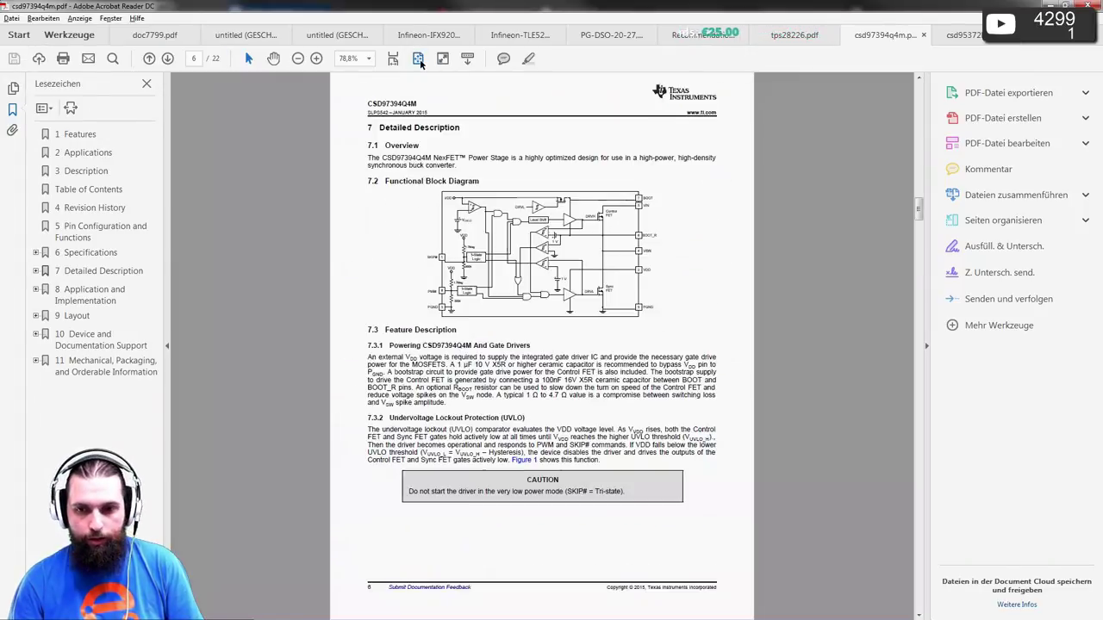
left_click(419, 58)
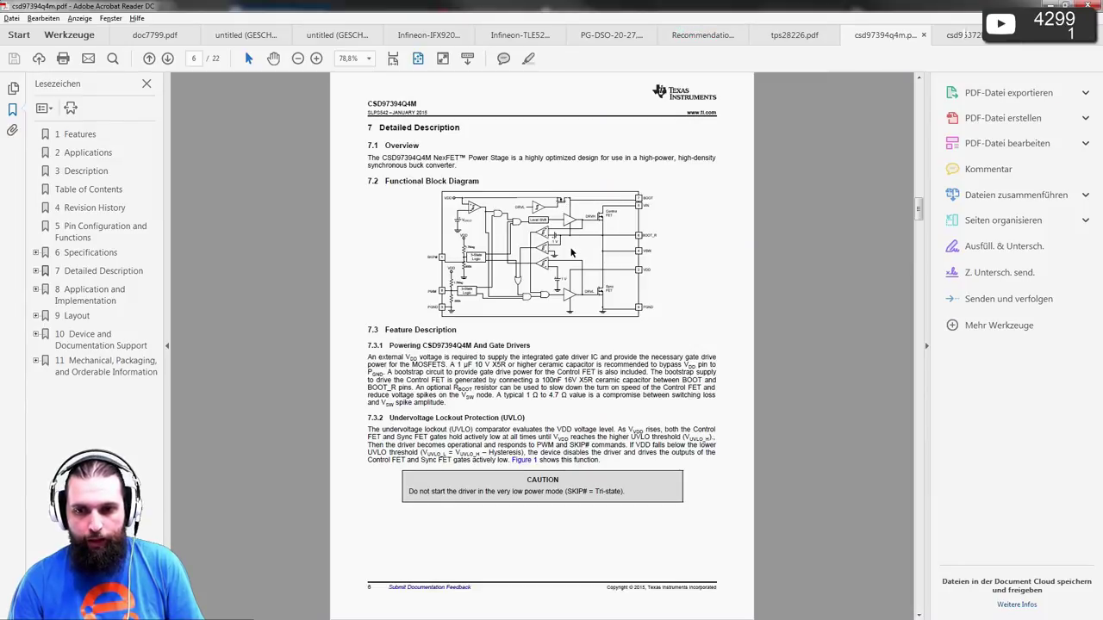
scroll(571, 250, "down", 3)
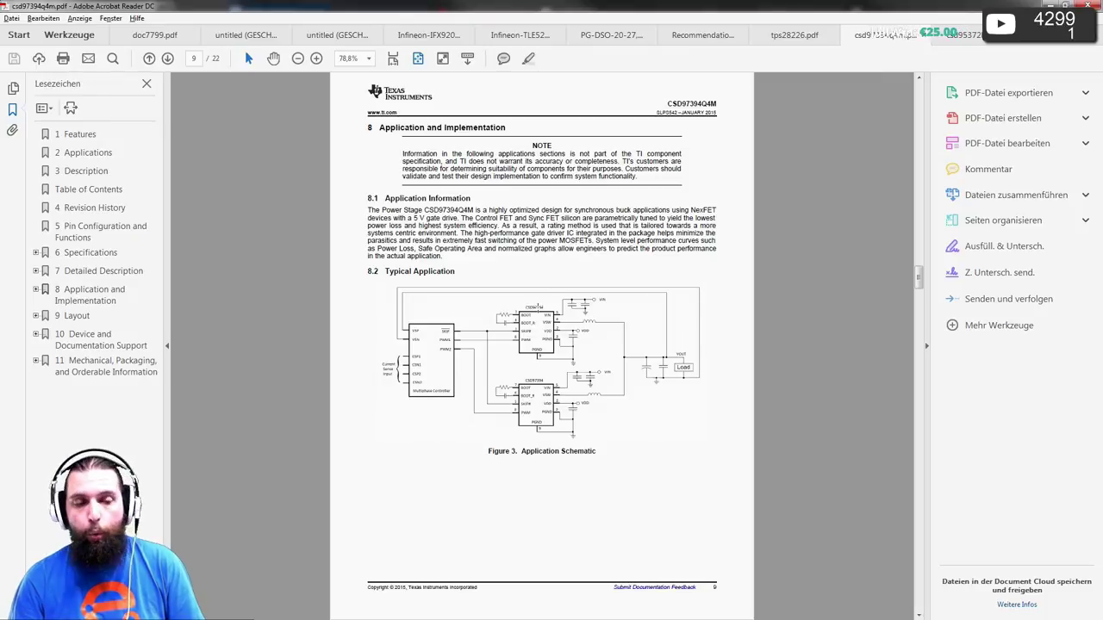
scroll(542, 345, "up", 5, "ctrl")
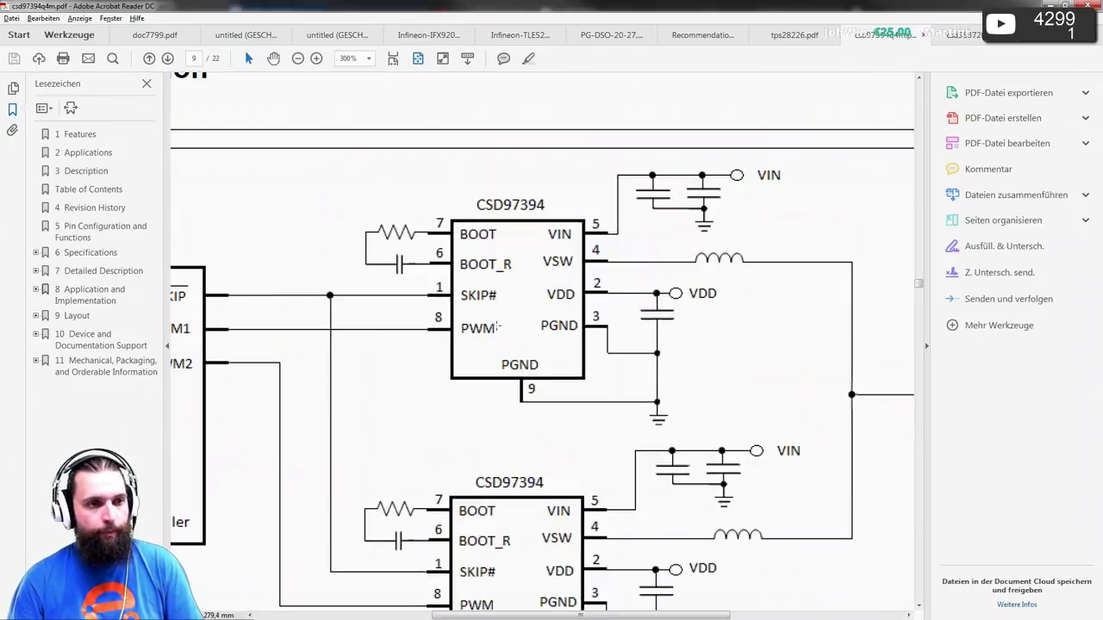
scroll(466, 312, "down", 1, "ctrl")
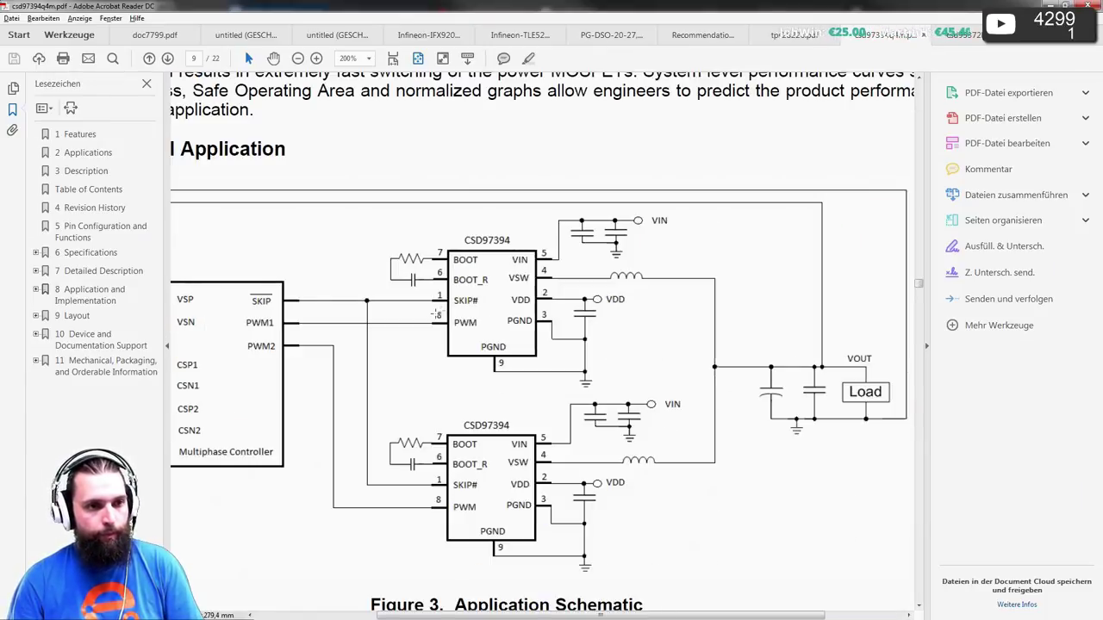
scroll(433, 316, "up", 1)
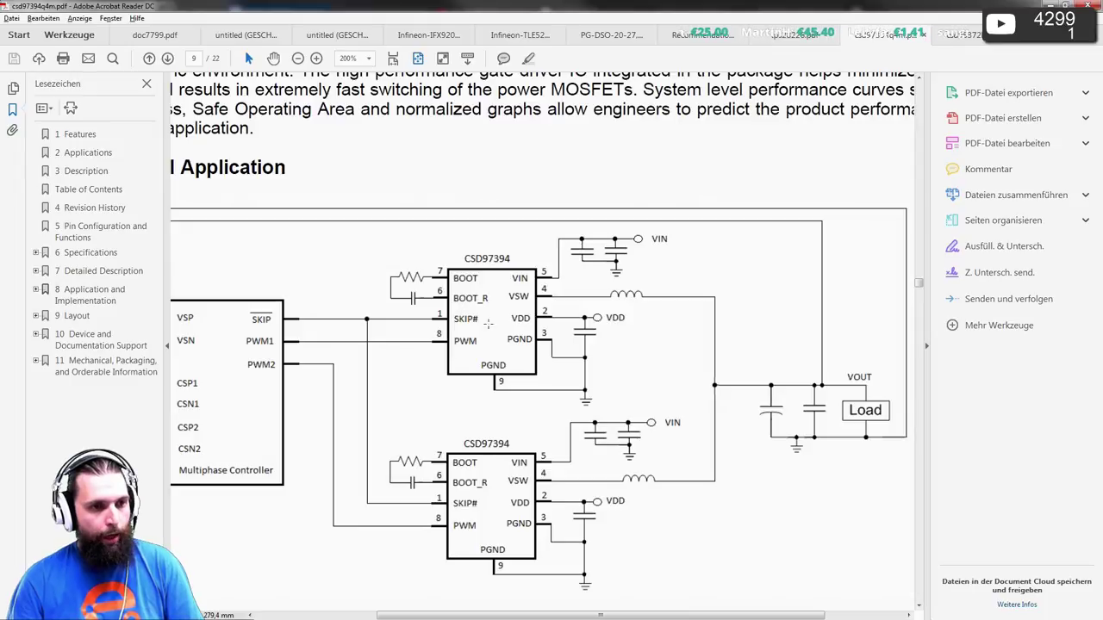
scroll(363, 321, "up", 1, "ctrl")
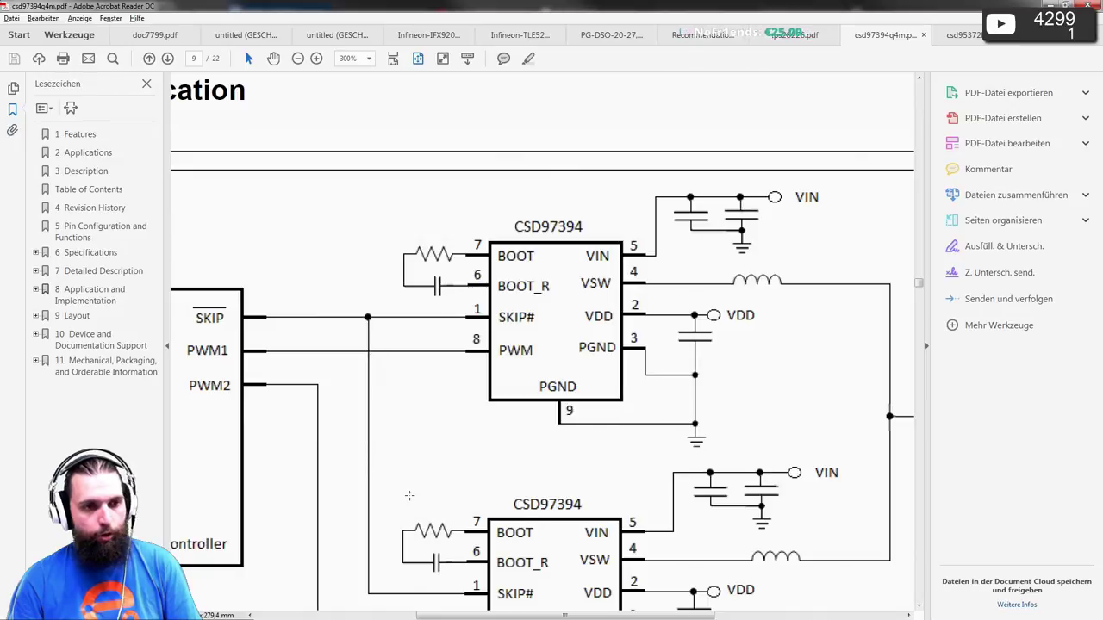
key("alt+Tab")
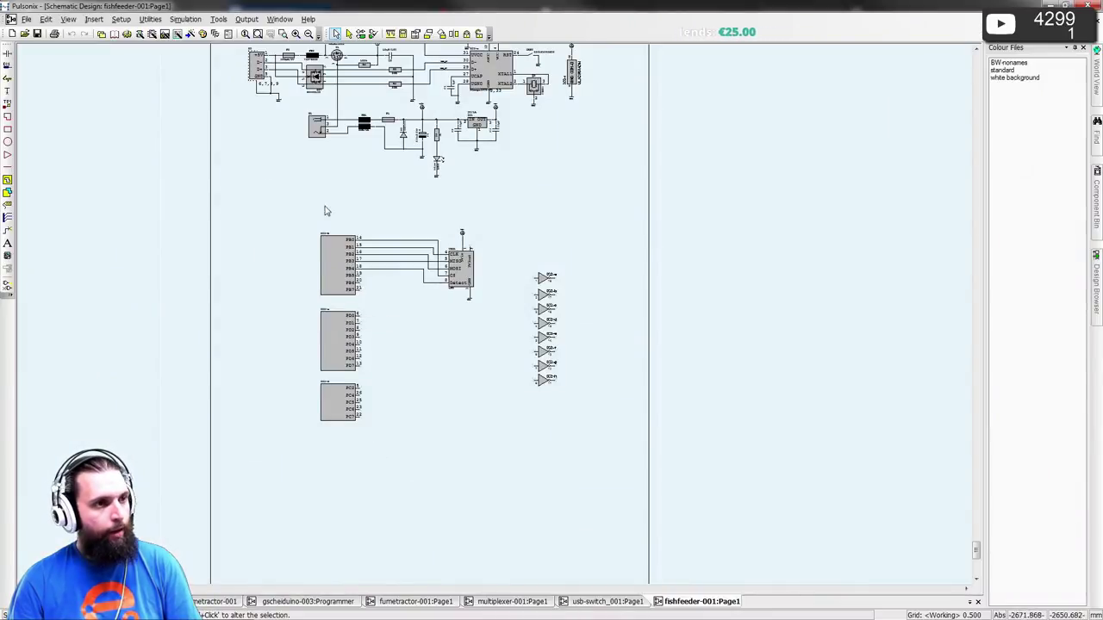
- List the aktiv library's Schematic Symbols filtered to 8 pins
left_click(113, 34)
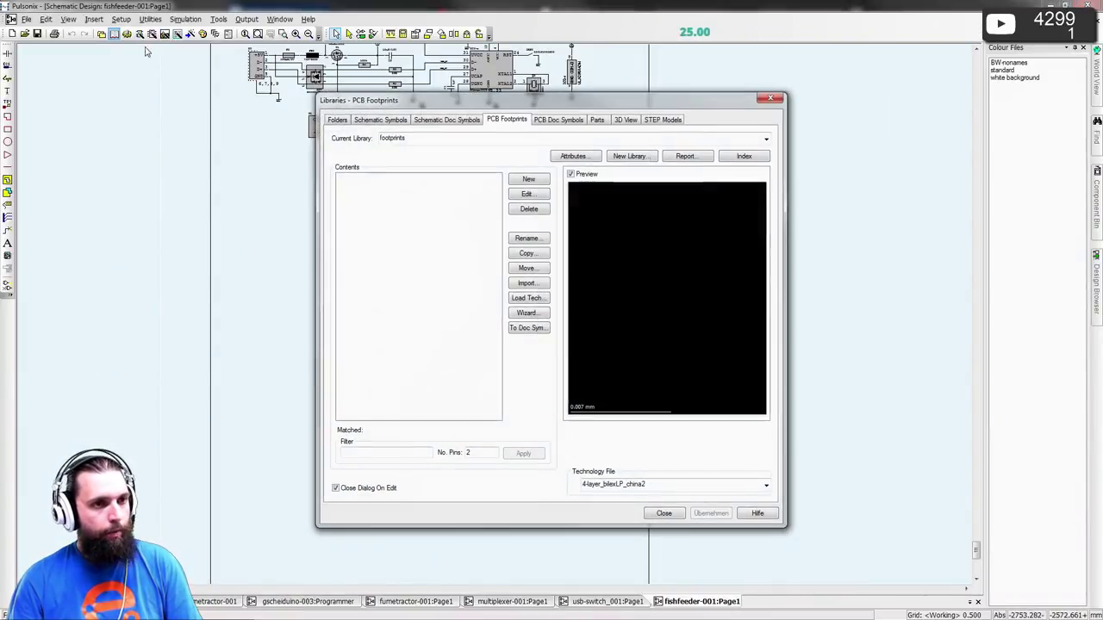
left_click(379, 123)
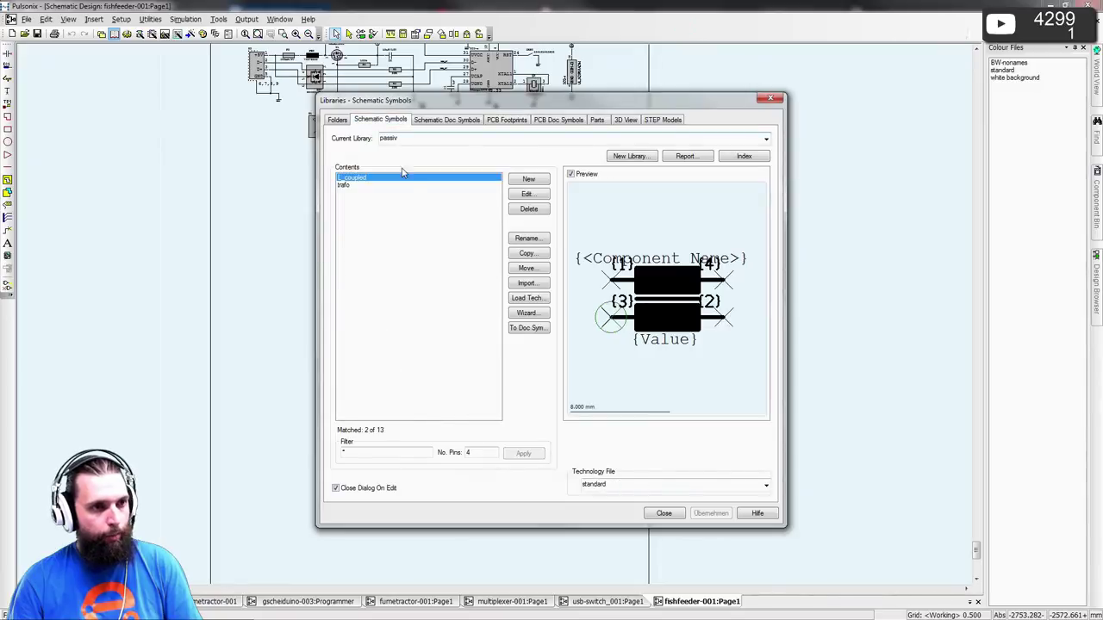
left_click(403, 138)
left_click(766, 139)
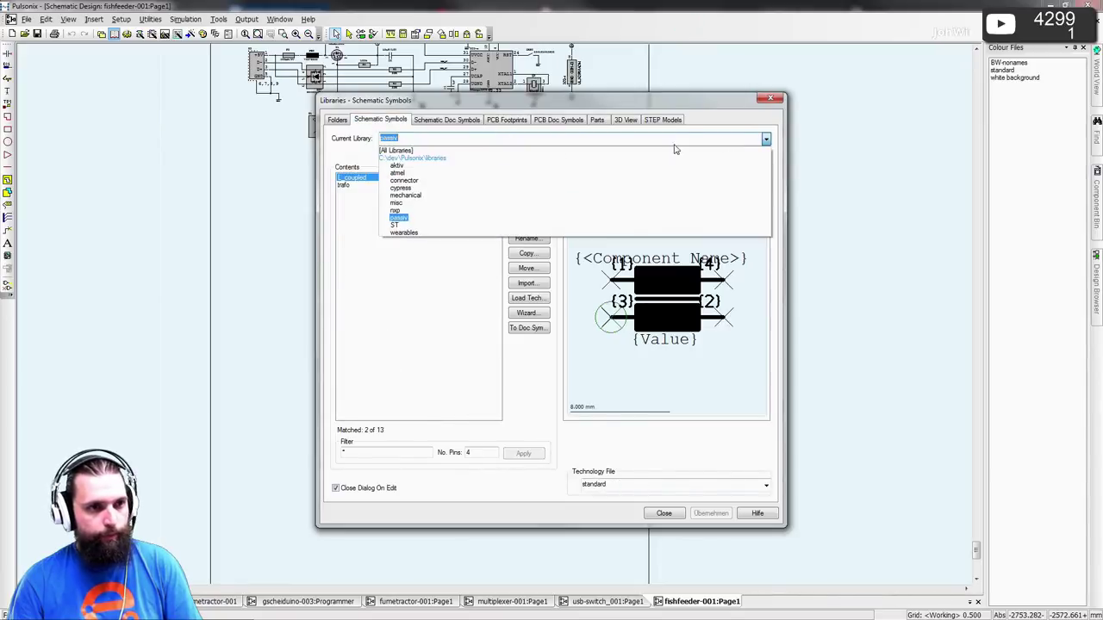
left_click(457, 169)
left_click(378, 443)
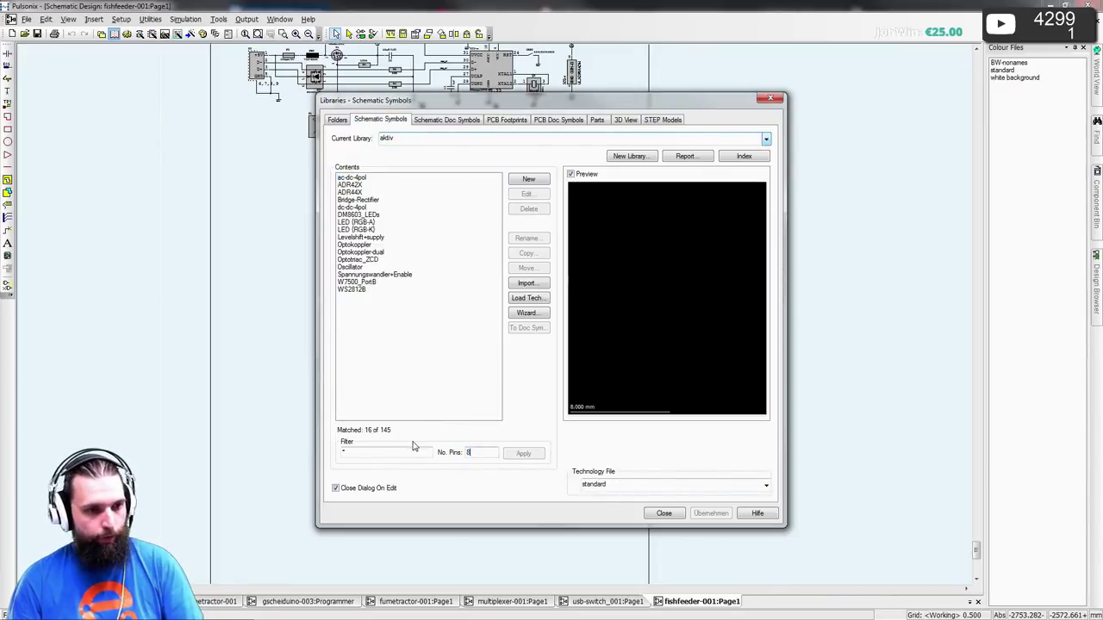
key("Tab")
type("8")
left_click(520, 453)
- Preview the 8-pin symbols and start copying ISO1050 as a new symbol
left_click(364, 199)
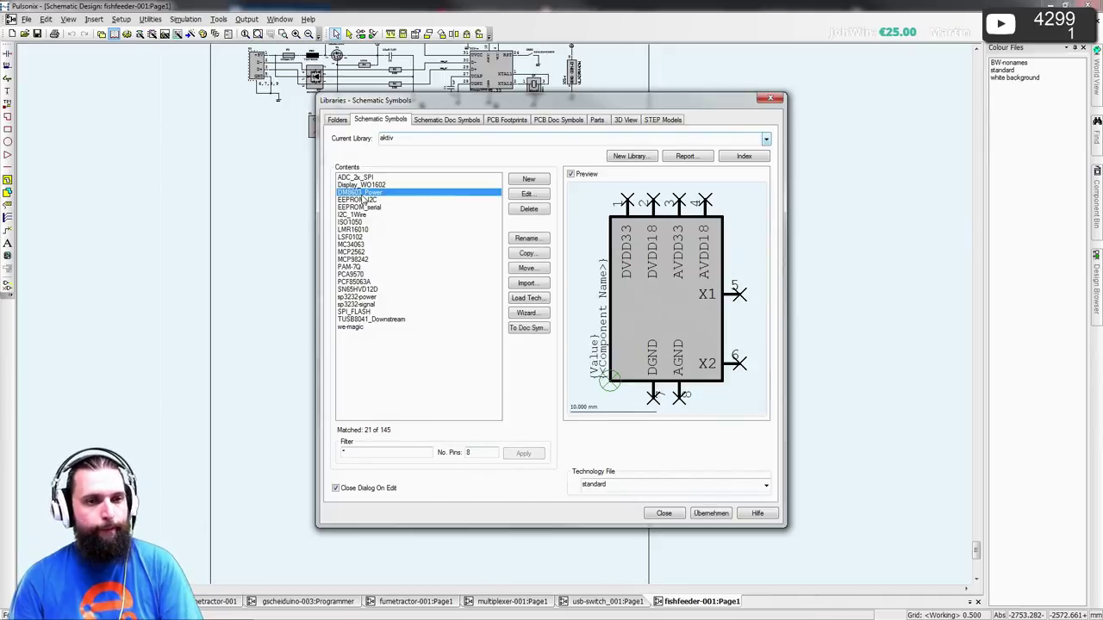
left_click(361, 207)
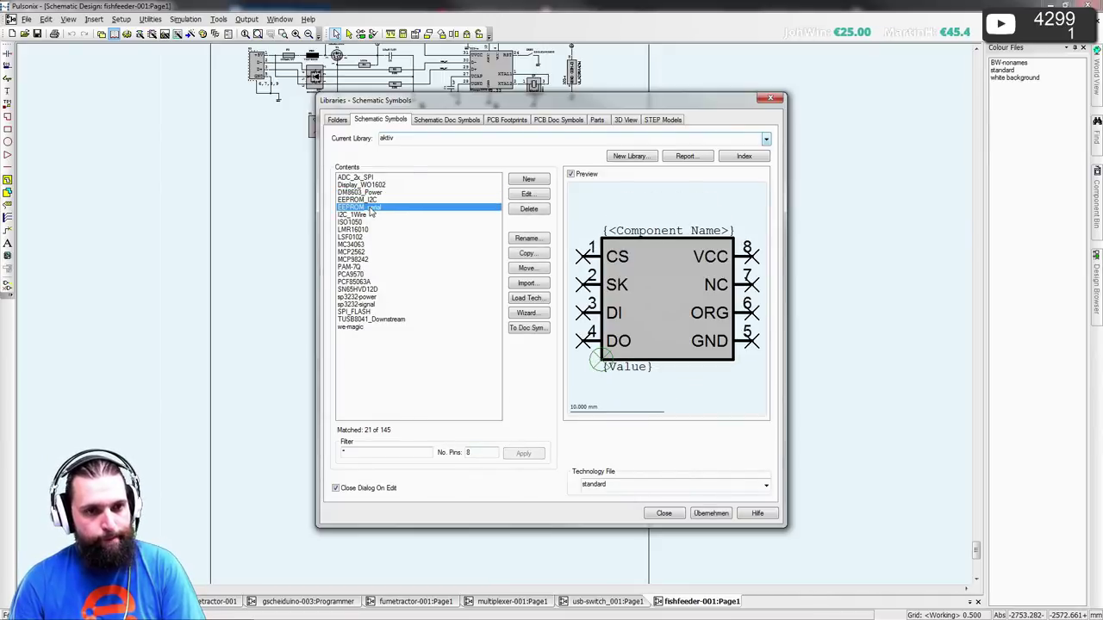
left_click(370, 214)
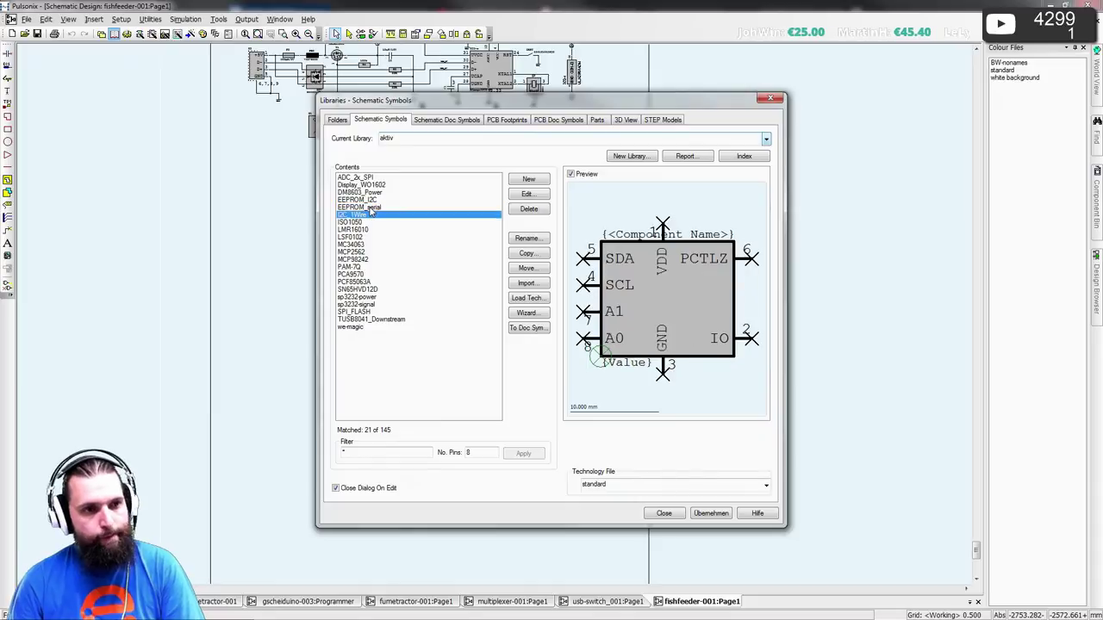
key("Down")
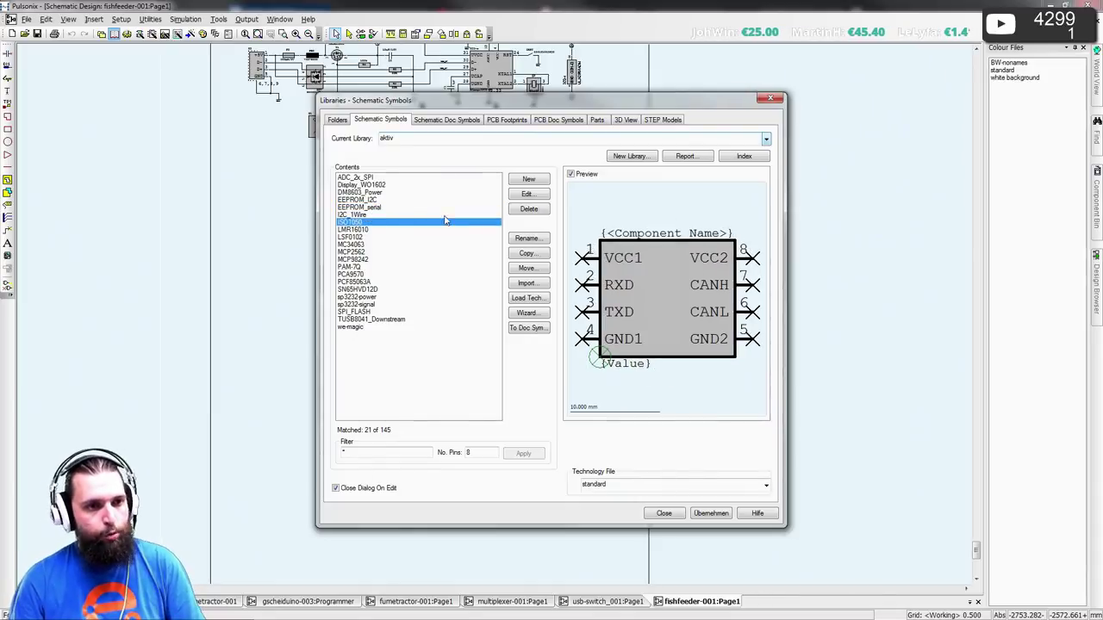
left_click(525, 255)
key("alt+Tab")
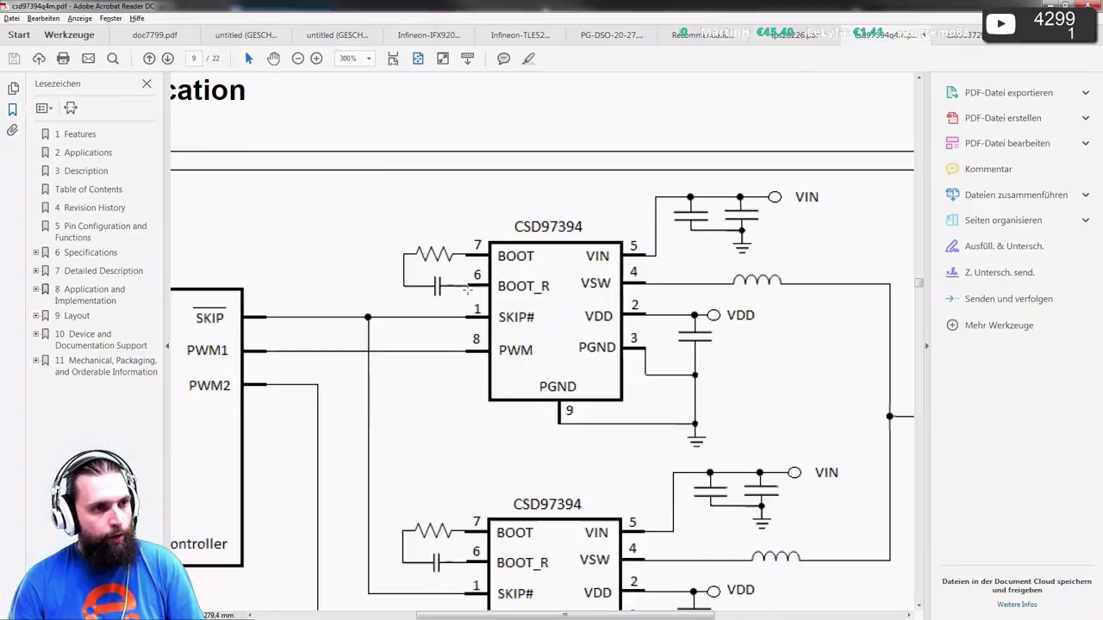
- Select the CSD97394Q4M part name in the page 9 header, then clear the selection
scroll(412, 198, "down", 2, "ctrl")
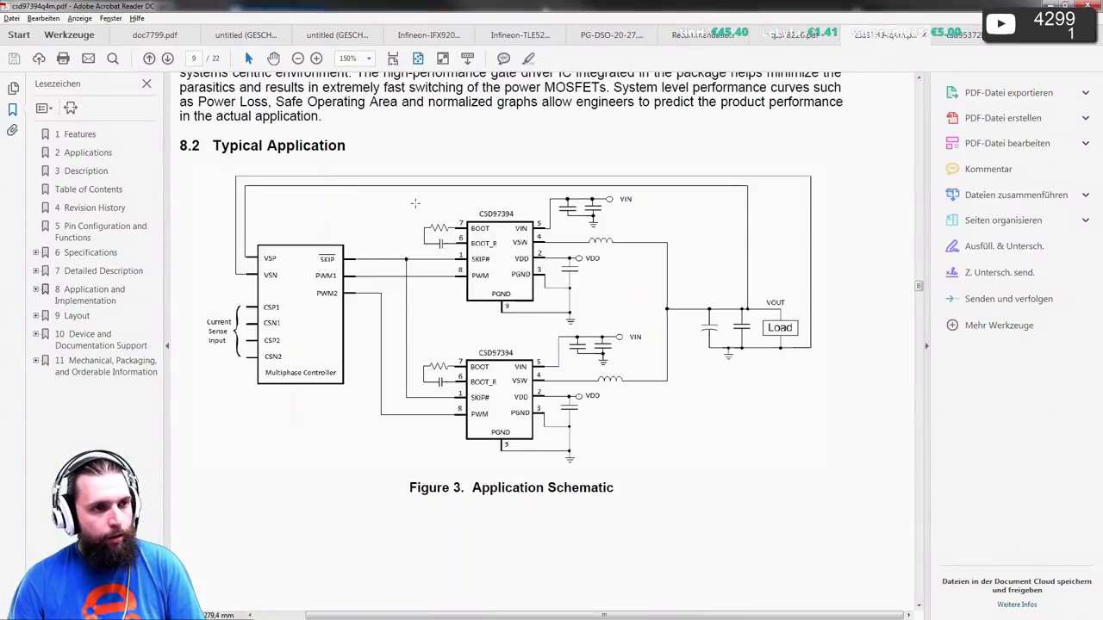
scroll(421, 208, "up", 2)
scroll(421, 208, "up", 4)
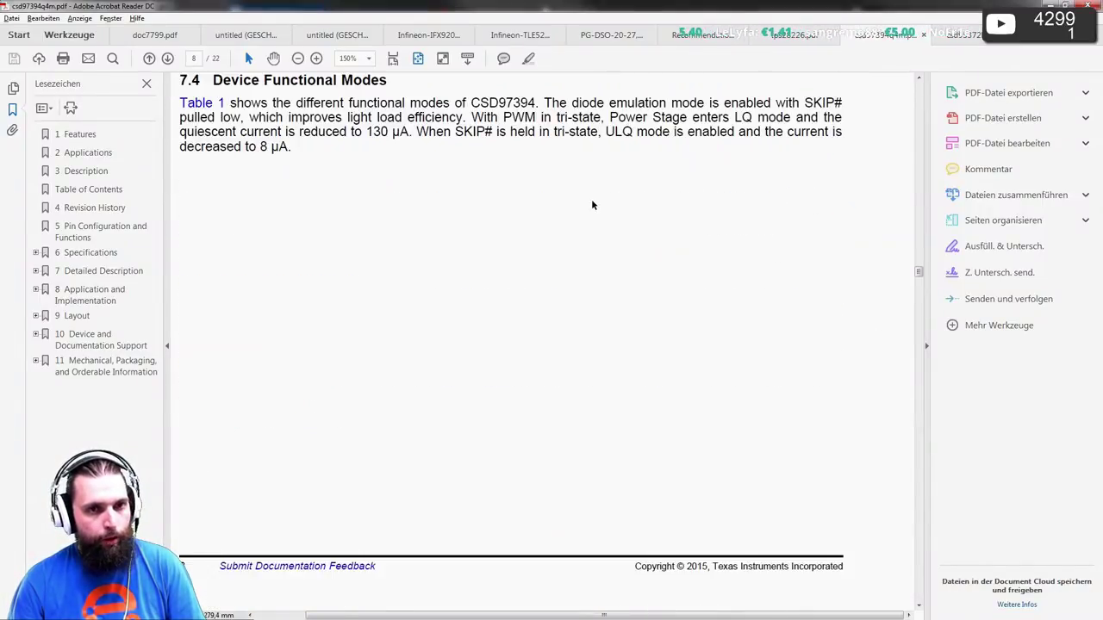
scroll(591, 199, "down", 1)
left_click_drag(844, 123, 734, 127)
left_click(734, 126)
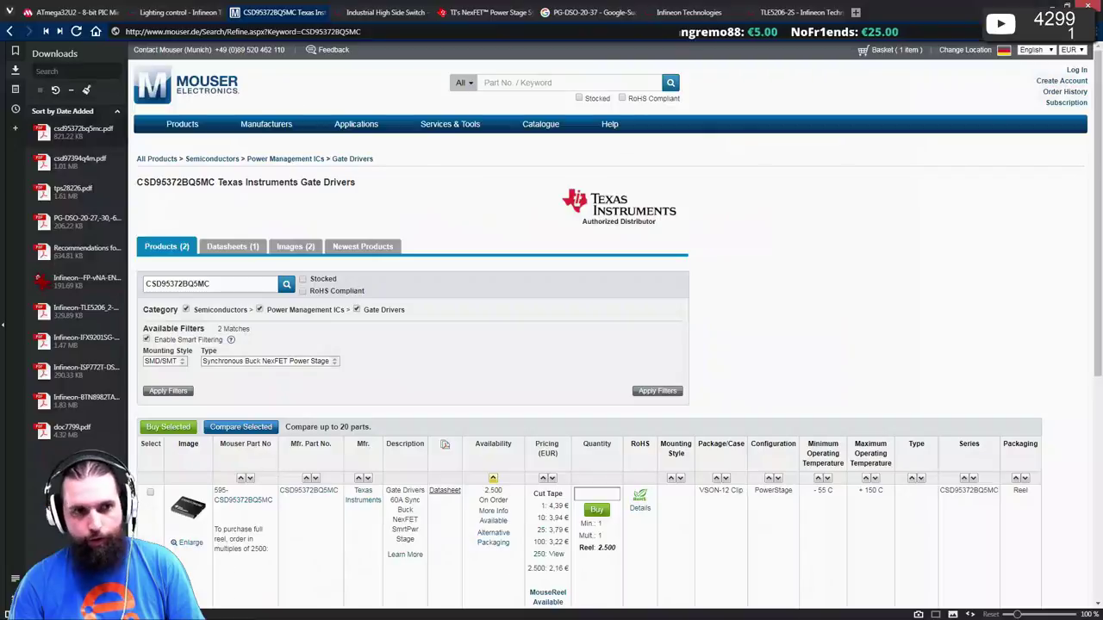
- Show TI's NexFET power stage table and select CSD97394 in its Device column
key("alt+Tab")
left_click(487, 14)
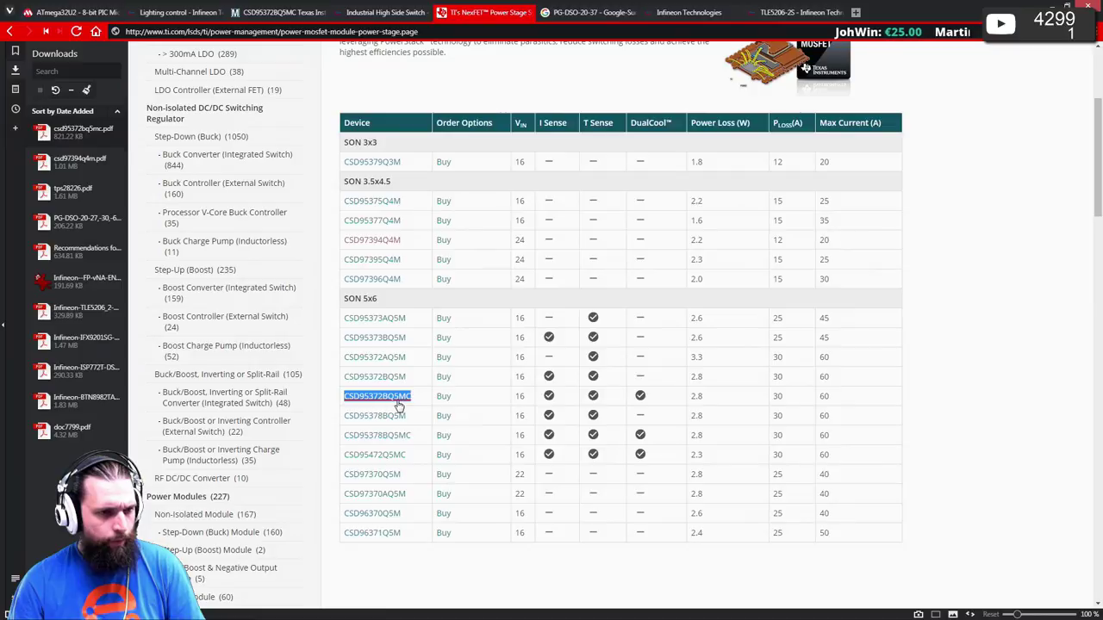
key("alt+Tab")
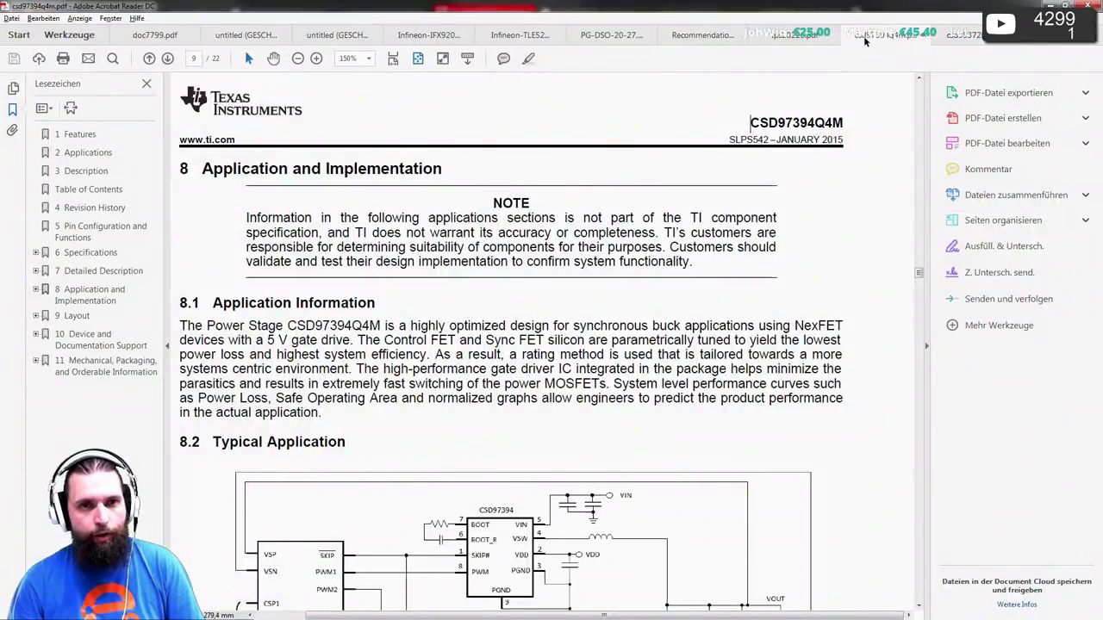
key("alt+Tab")
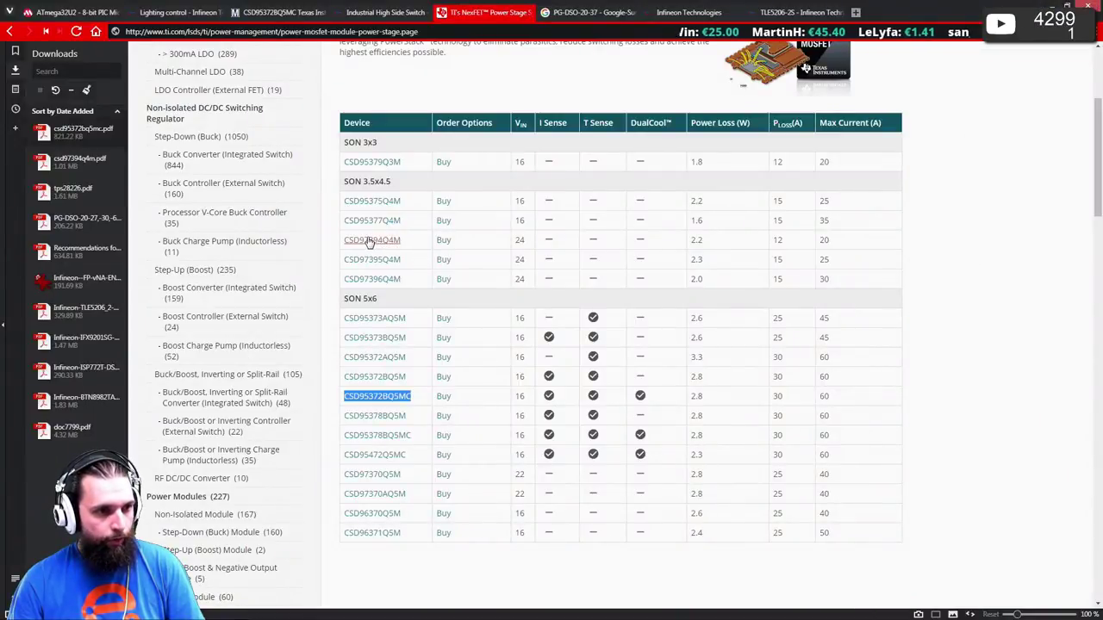
left_click_drag(343, 244, 392, 244)
- Name the copied ISO1050 symbol CSD97394 and open it in the symbol editor
key("alt+Tab")
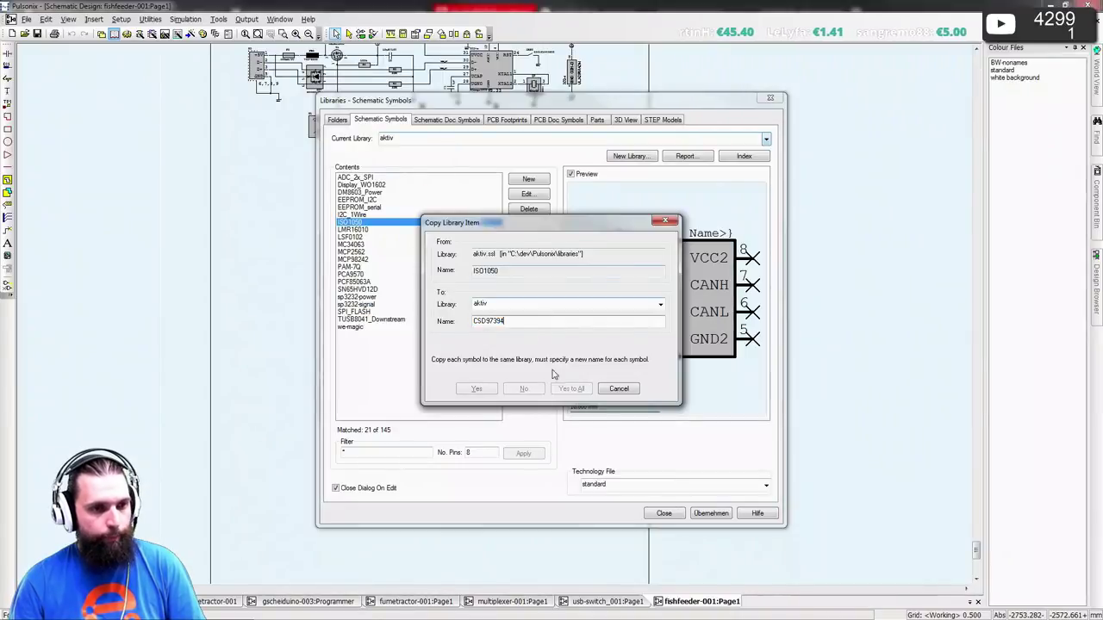
type("CSD97394")
left_click(479, 388)
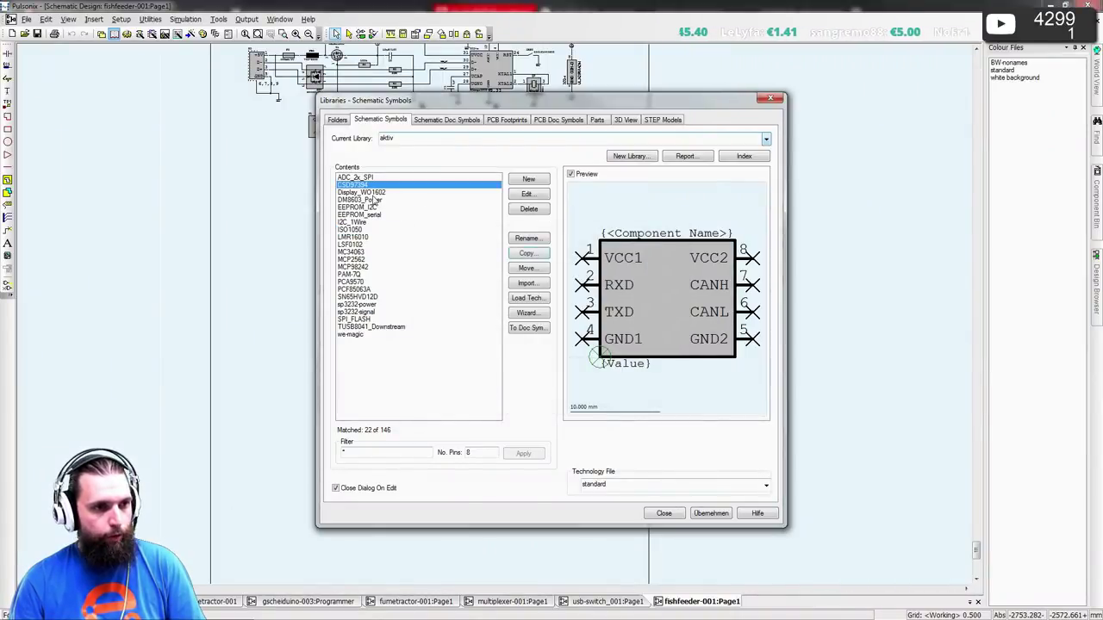
double_click(349, 184)
key("alt+Tab")
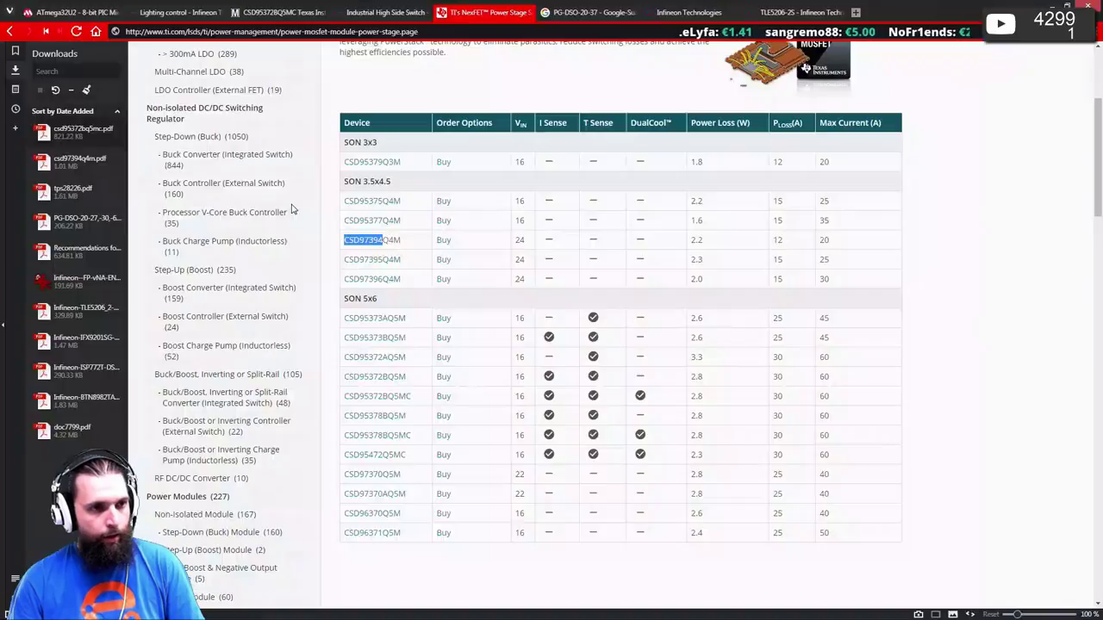
key("alt+Tab")
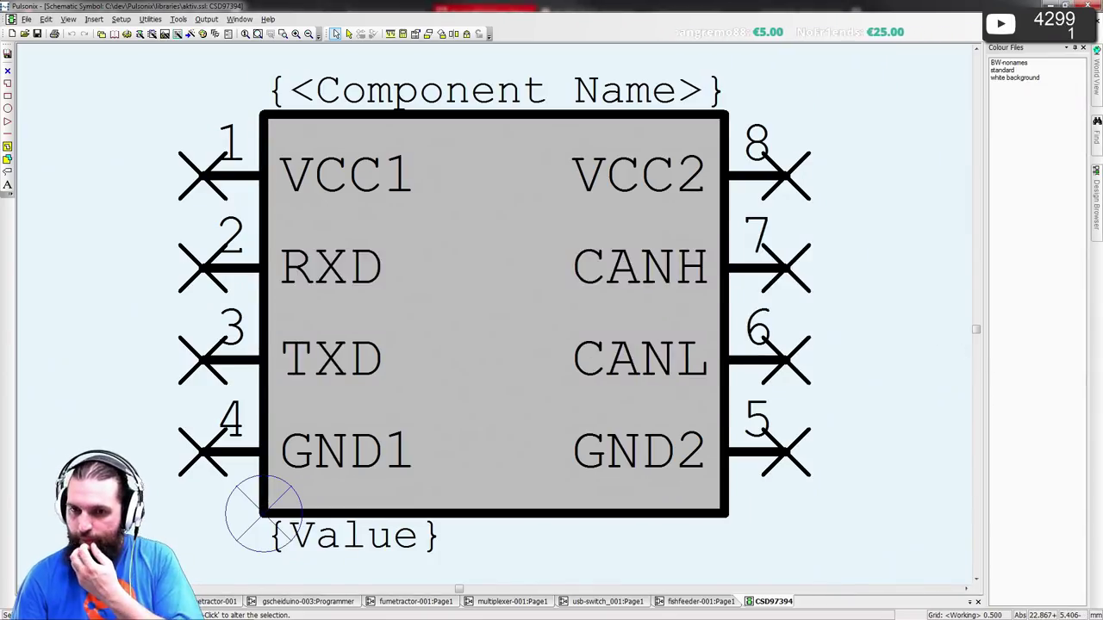
- Rename pins 1 and 2 to BOOT and BOOT_R using the datasheet pinout
key("alt+Tab")
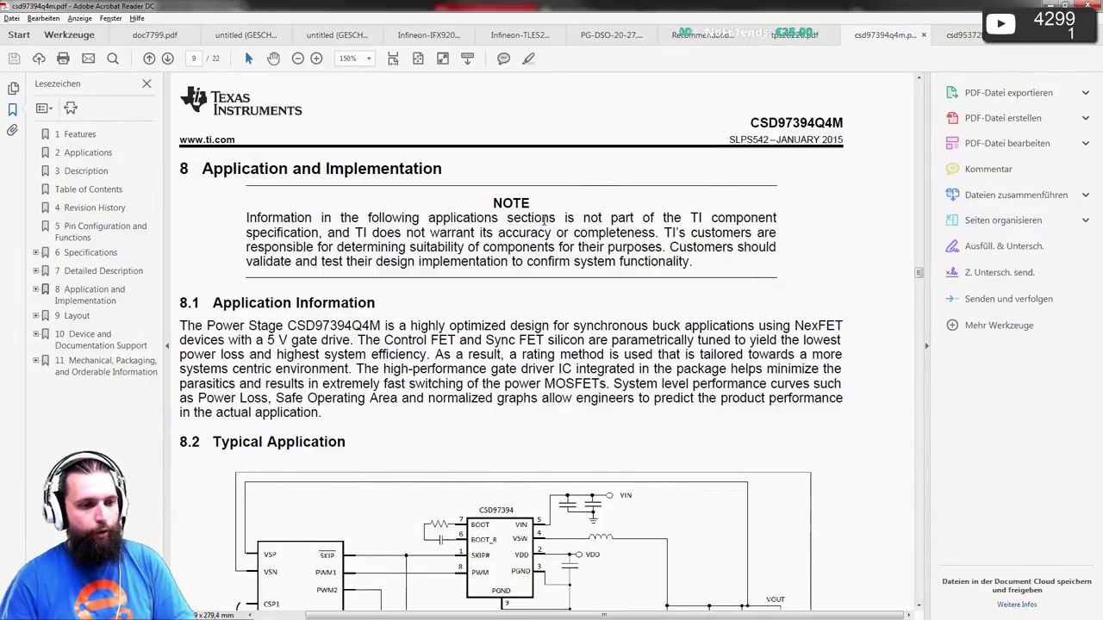
scroll(500, 179, "down", 1)
key("alt+Tab")
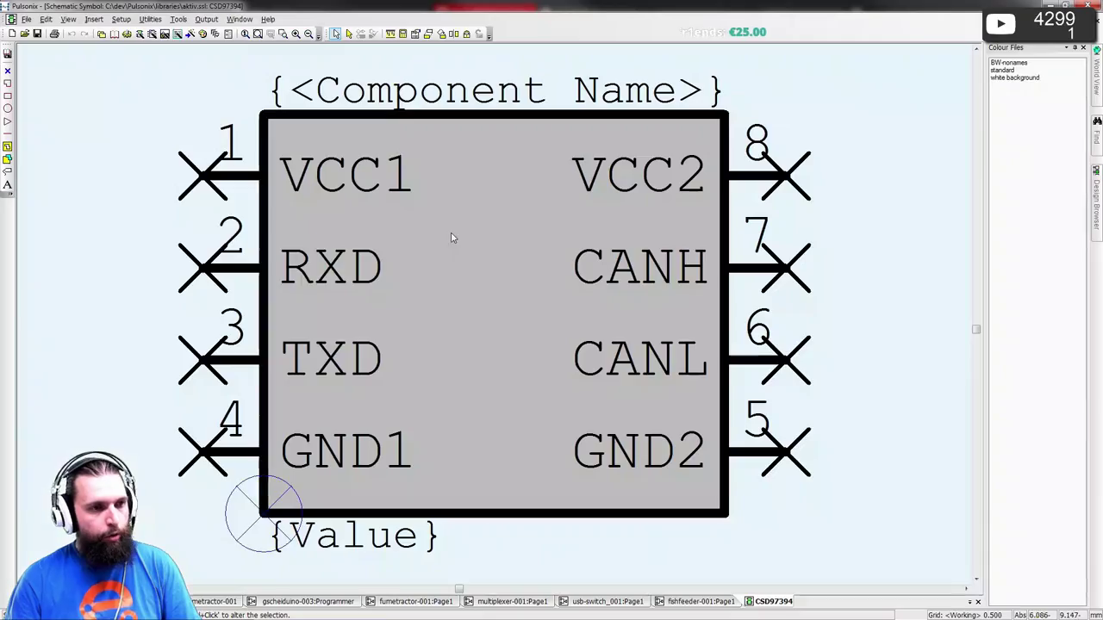
double_click(331, 199)
key("Escape")
double_click(201, 165)
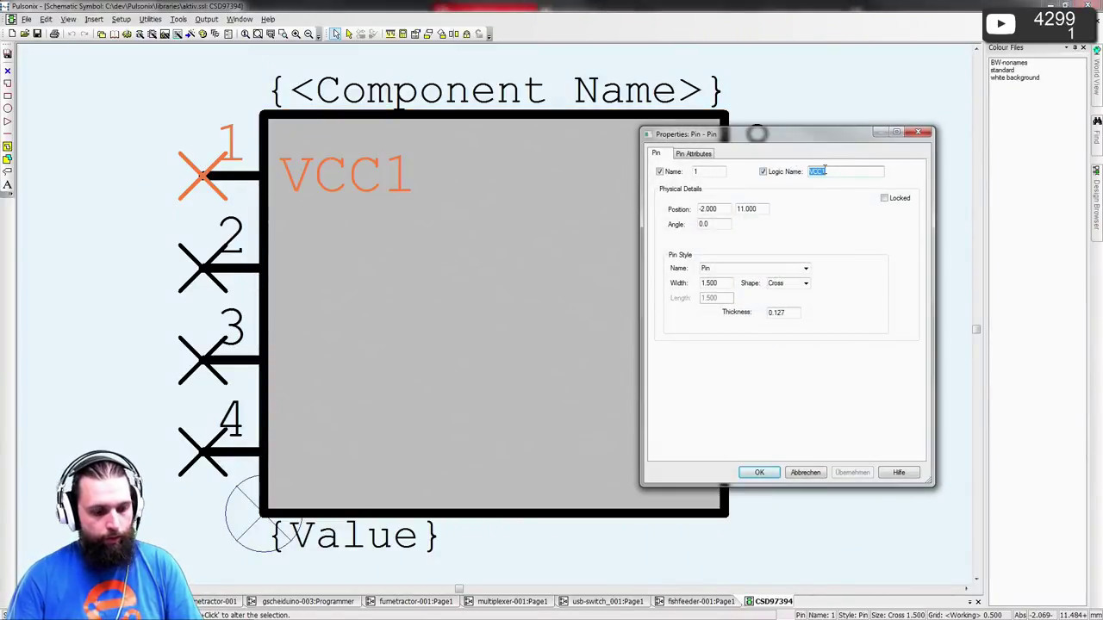
key("Return")
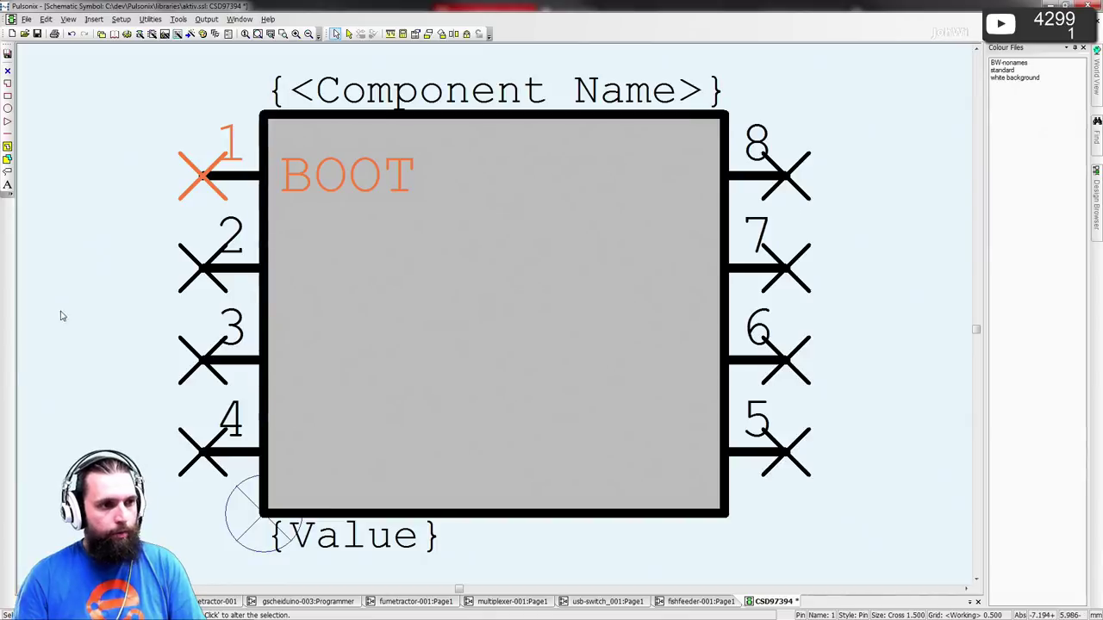
double_click(200, 258)
type("RXD")
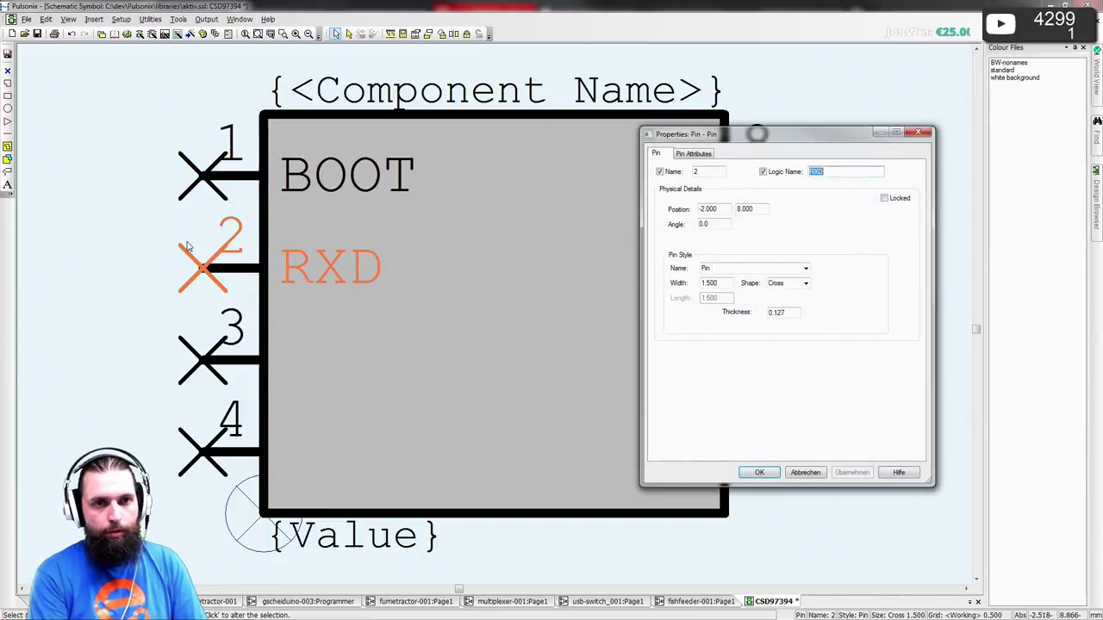
type("BOOT_R")
key("Return")
- Rename pin 3 to SKIP, trying the ~~, %% and \\ overline prefixes
key("alt+Tab")
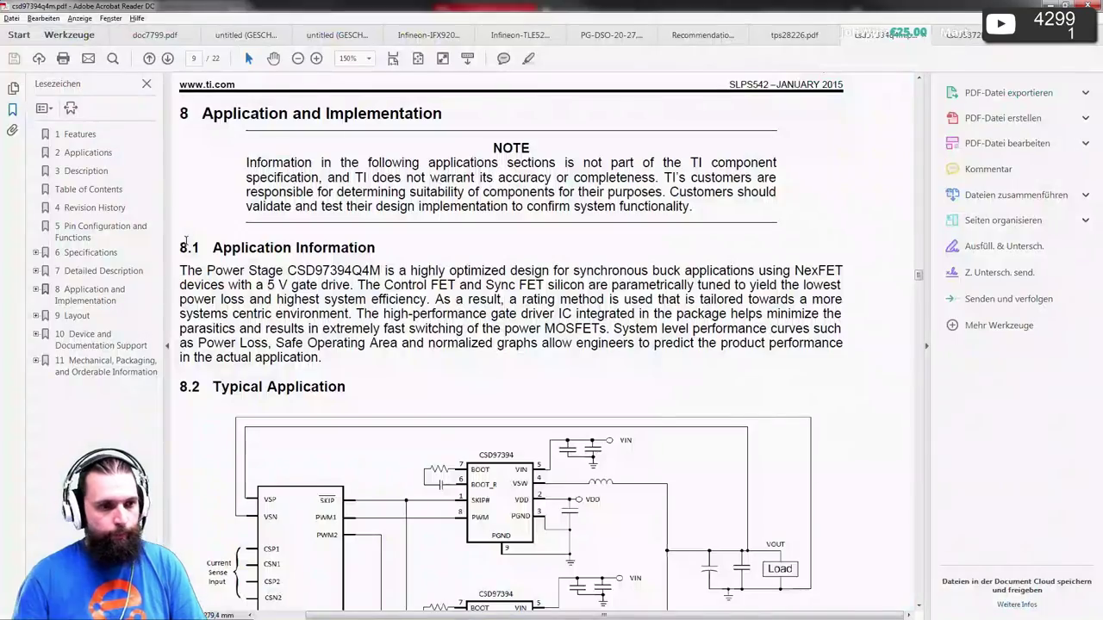
key("alt+Tab")
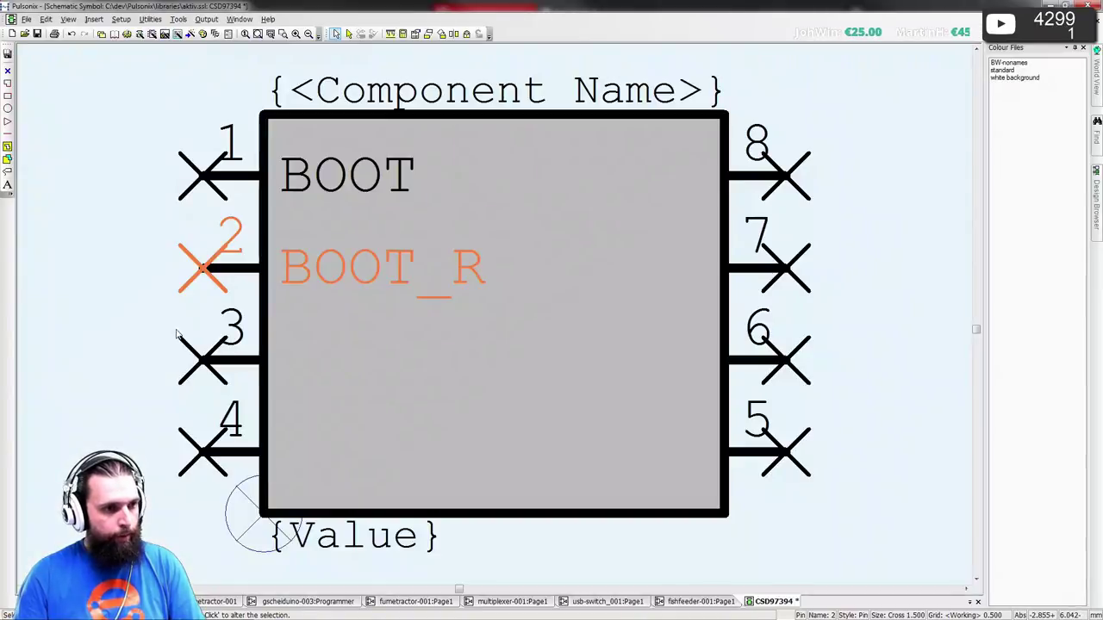
double_click(177, 345)
key("Tab")
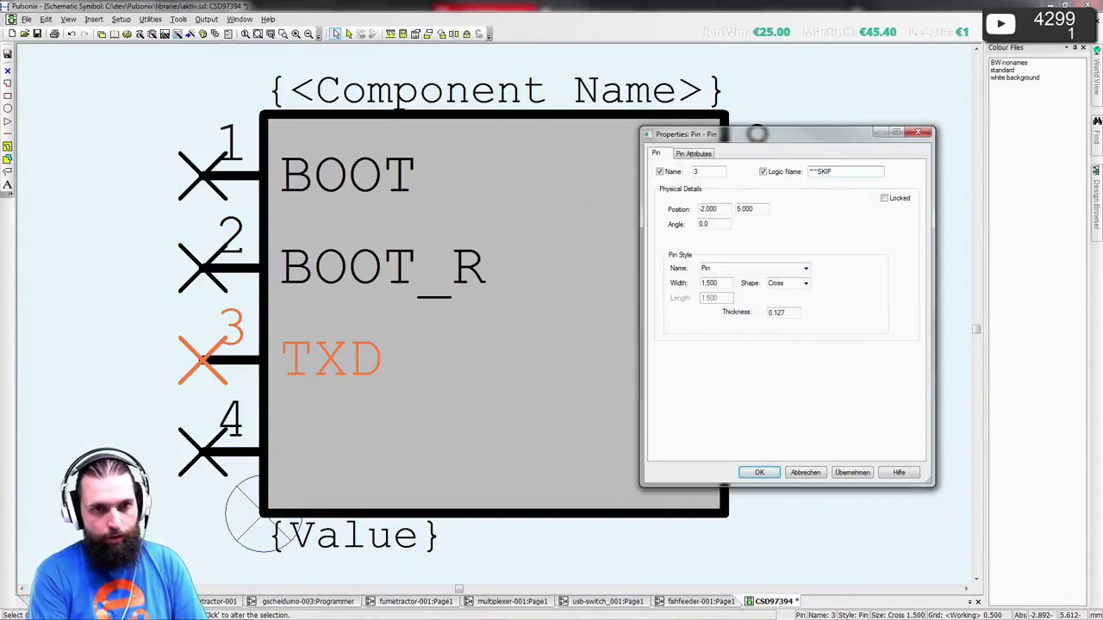
type("~~SKIP")
key("Return")
double_click(177, 345)
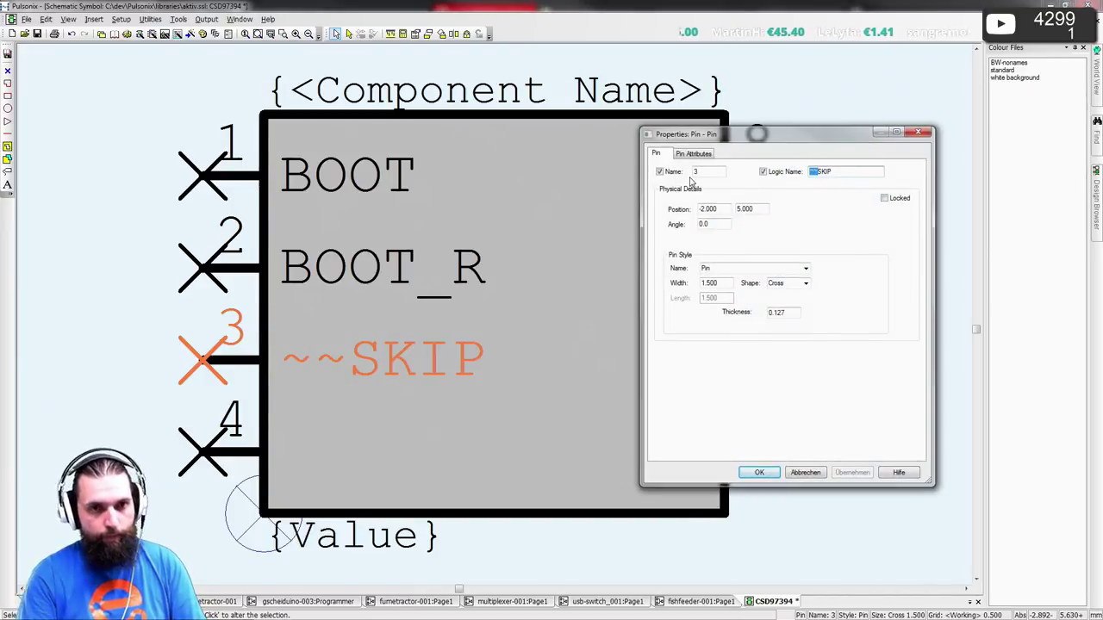
type("%%")
key("Return")
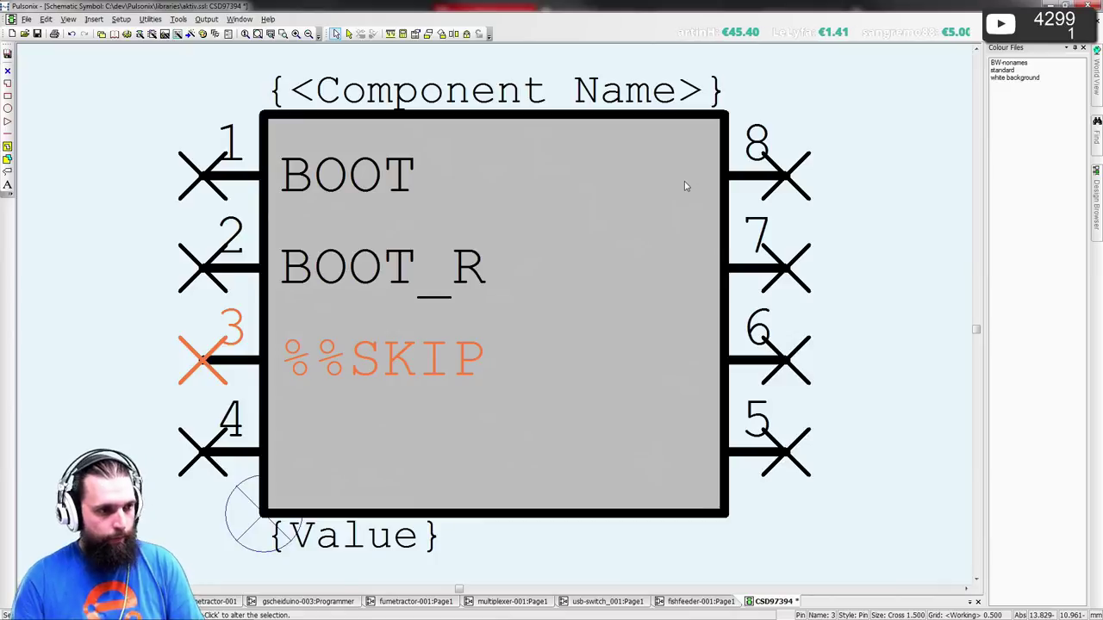
double_click(192, 338)
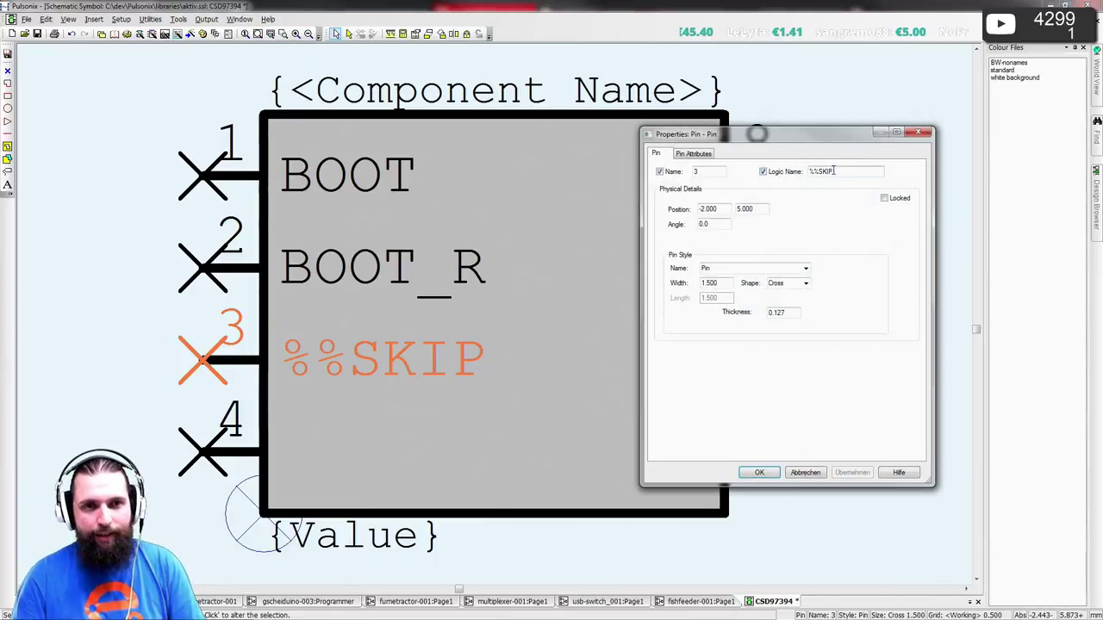
left_click_drag(820, 172, 759, 176)
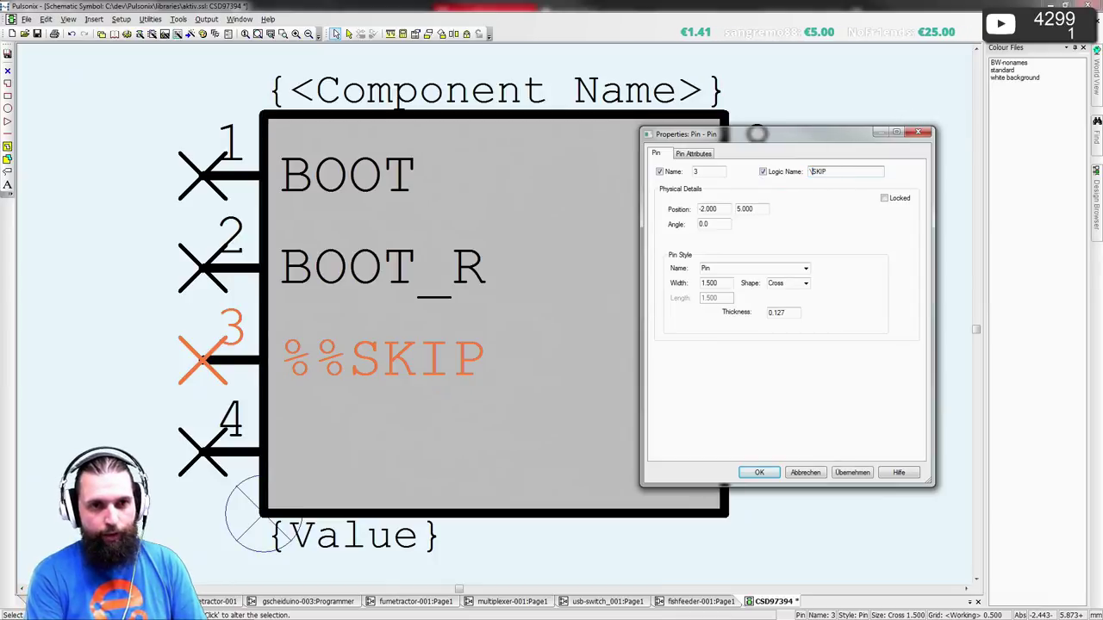
type("\\\\")
key("Return")
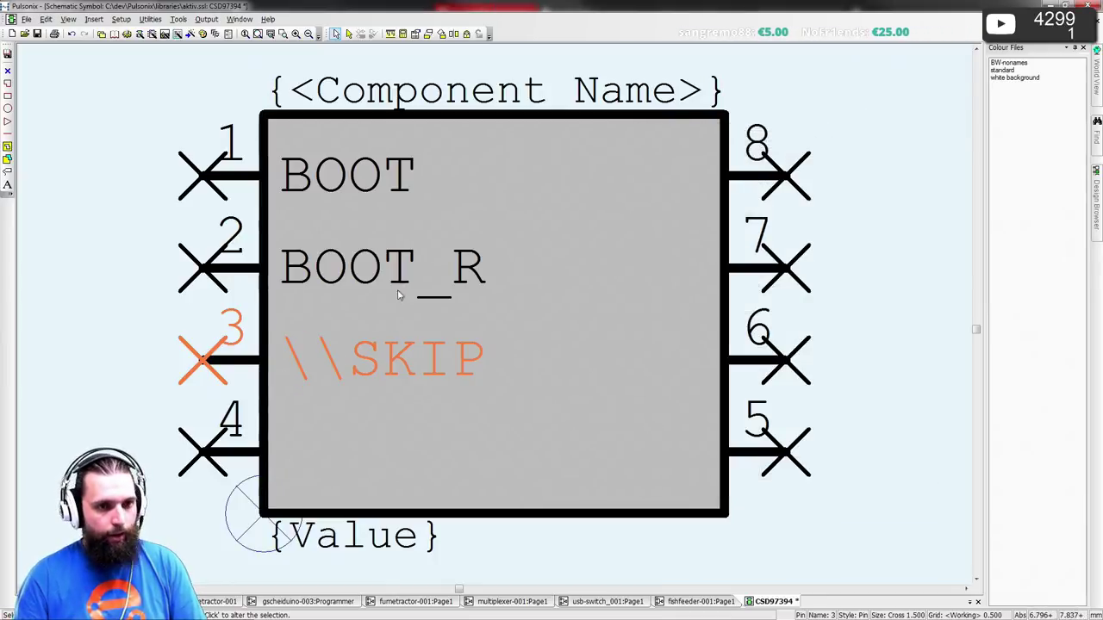
- Set pin 3's name to $$SKIP and bring up the program Options dialog
left_click(92, 327)
scroll(476, 319, "down", 3)
scroll(476, 320, "up", 4)
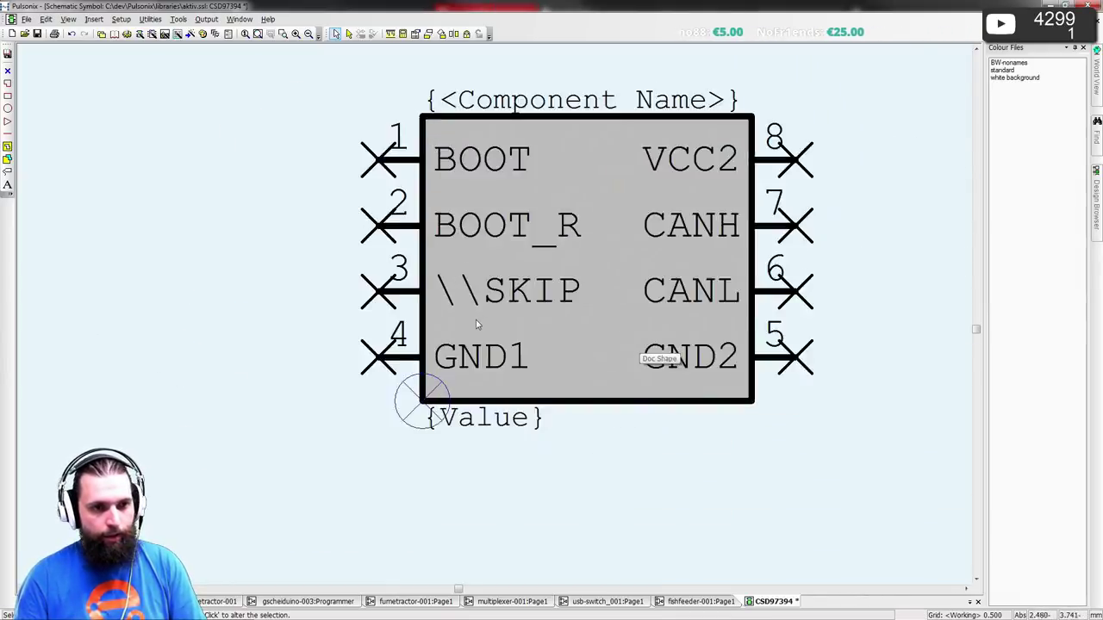
double_click(361, 268)
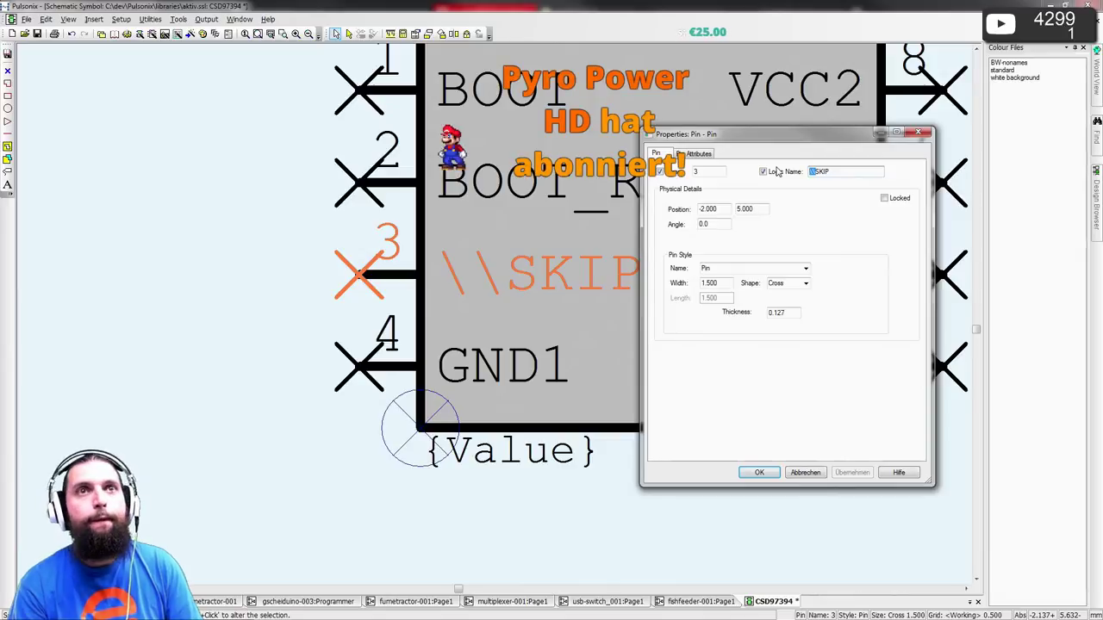
type("$$")
key("Return")
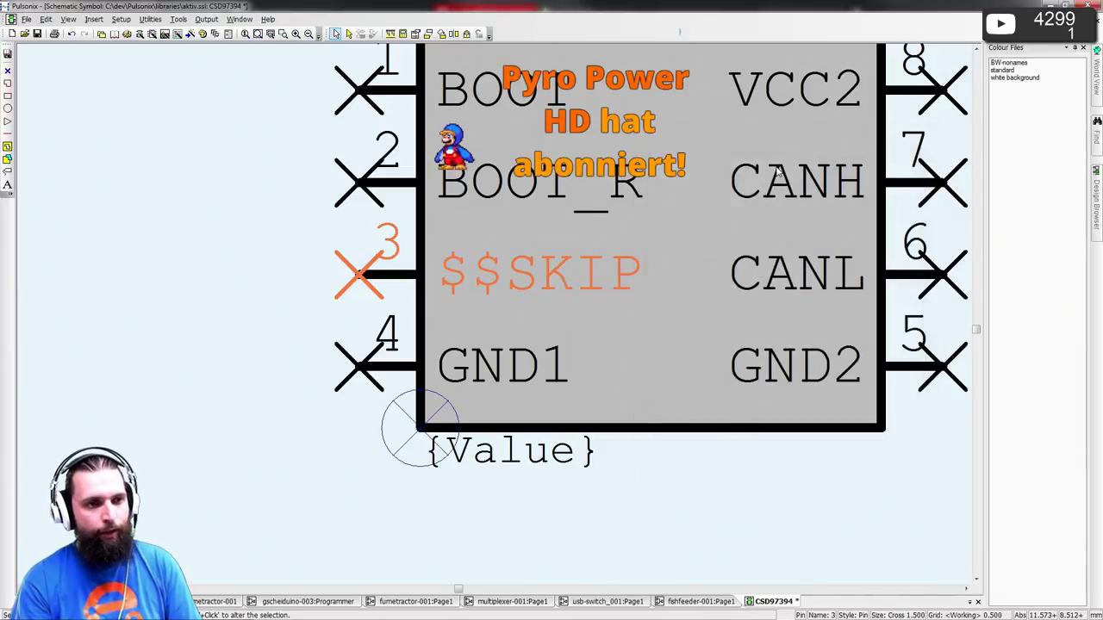
double_click(259, 236)
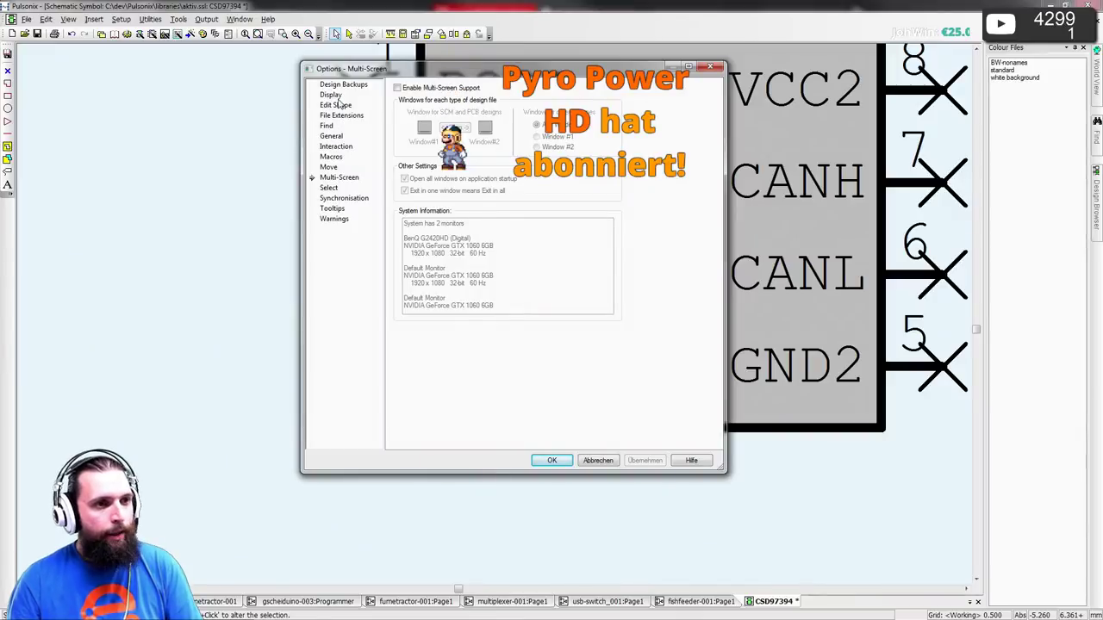
- Browse the Options pages (Synchronisation, Tooltips, Macros, Display and others), then close the dialog
left_click(343, 198)
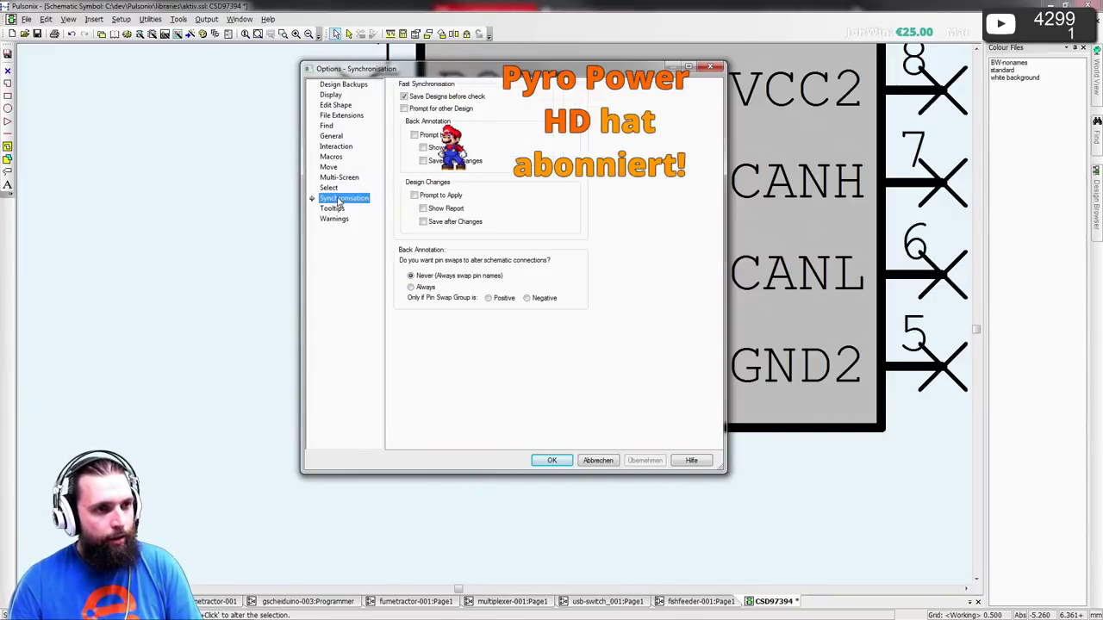
left_click(332, 208)
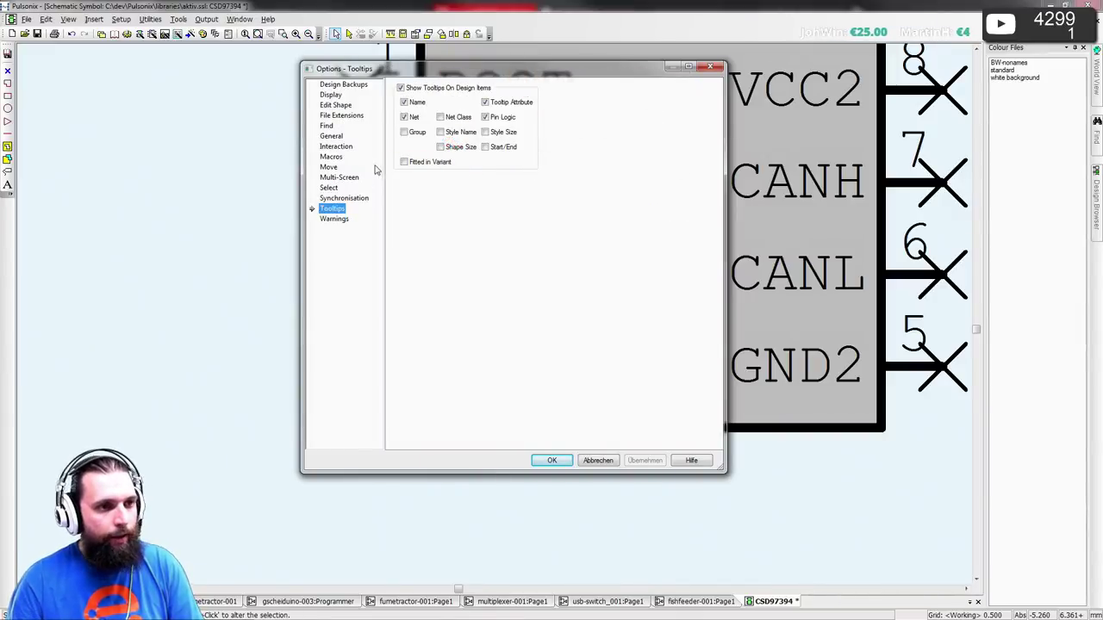
left_click(327, 156)
left_click(332, 146)
left_click(332, 136)
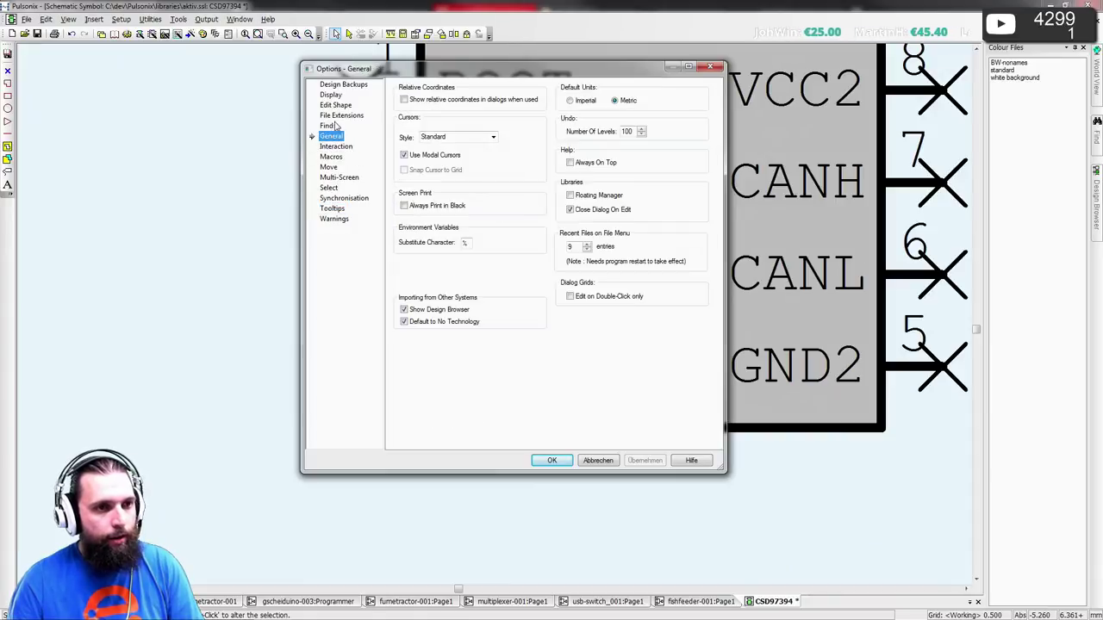
left_click(336, 117)
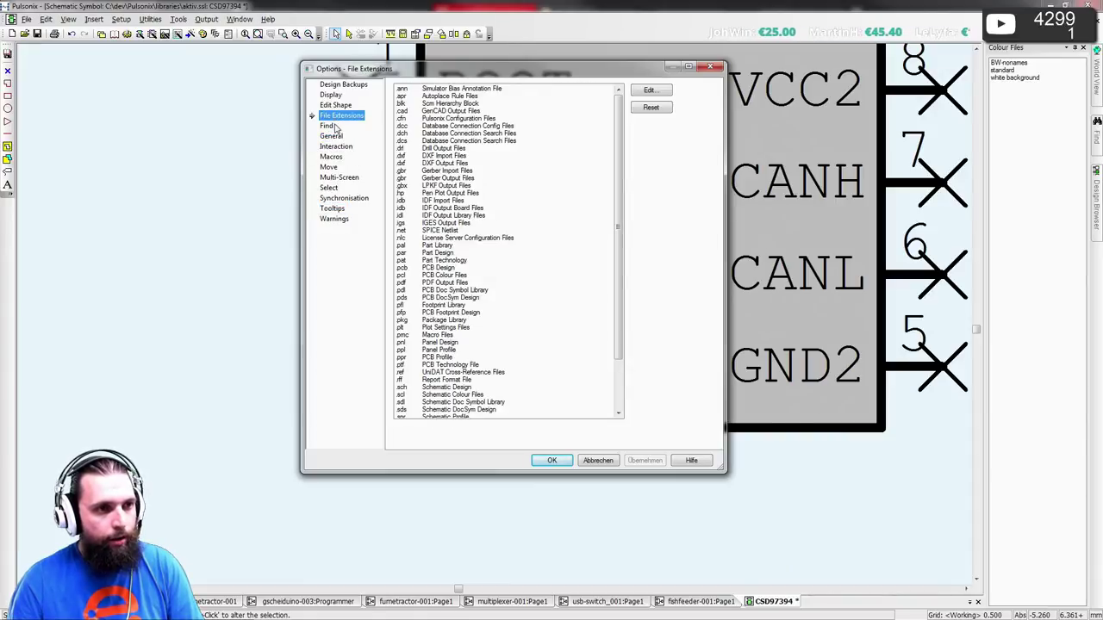
left_click(334, 127)
left_click(335, 105)
left_click(330, 94)
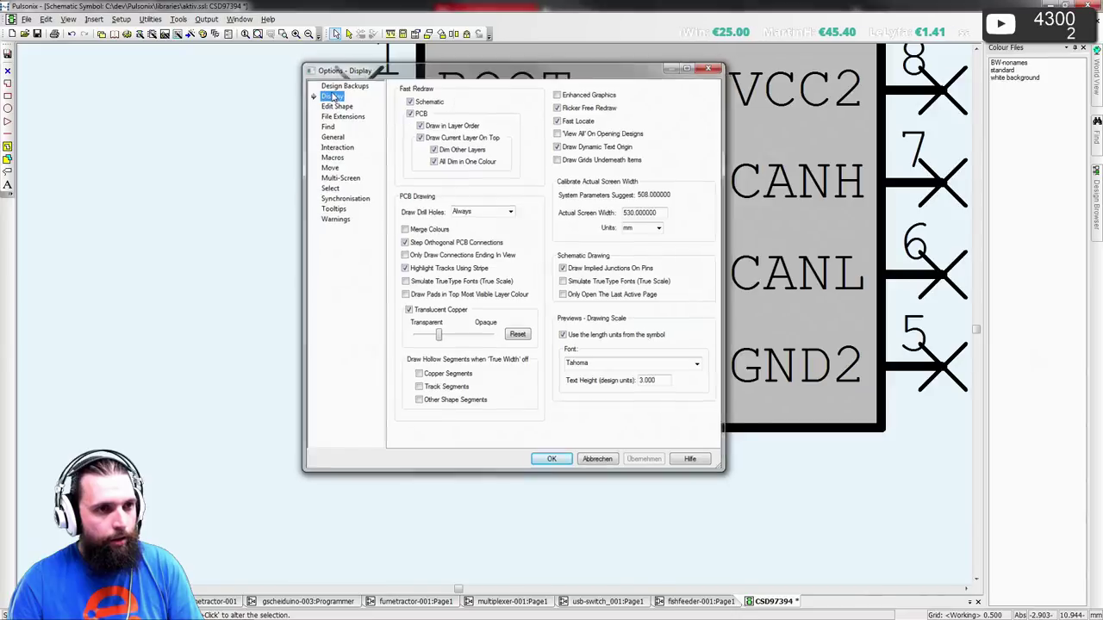
key("Escape")
- Check the Barring Character on the Design Settings General page, then close it
key("ctrl+d")
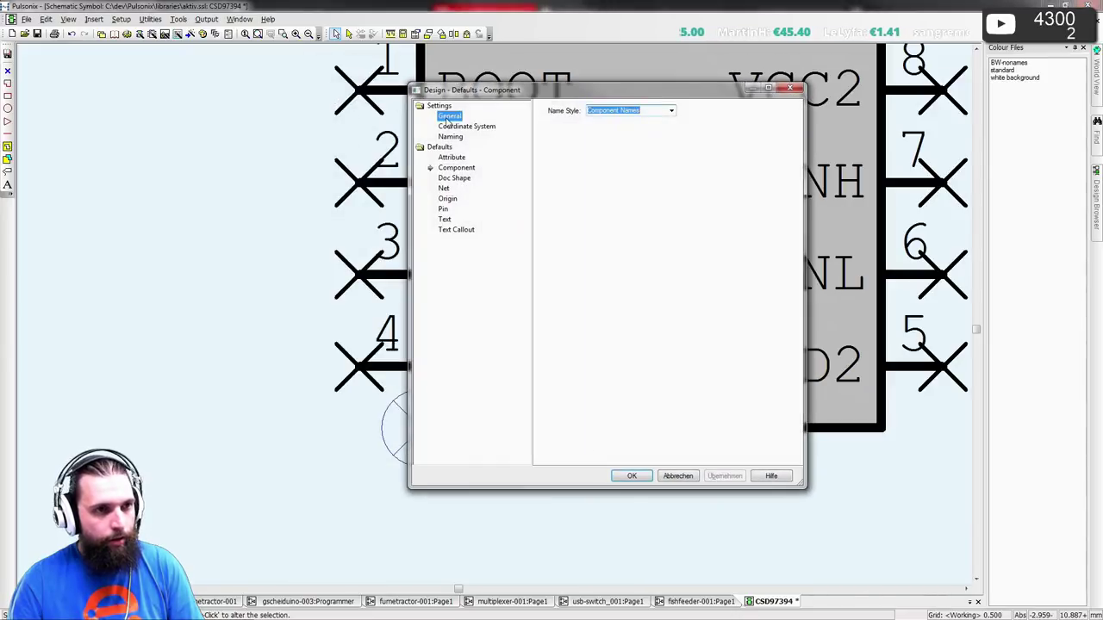
left_click(447, 117)
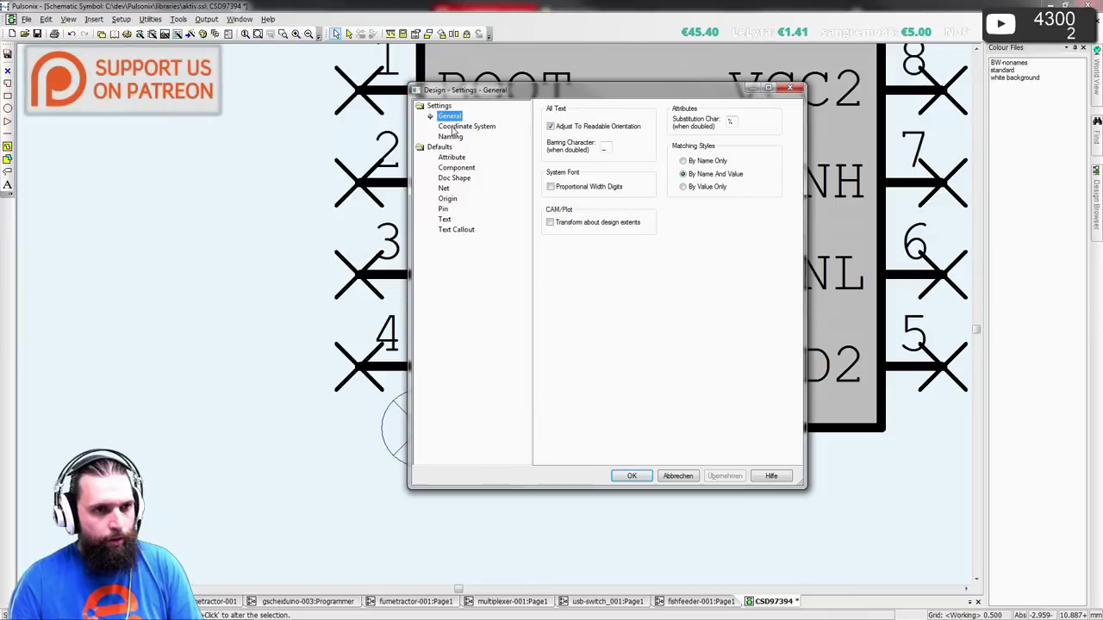
key("Escape")
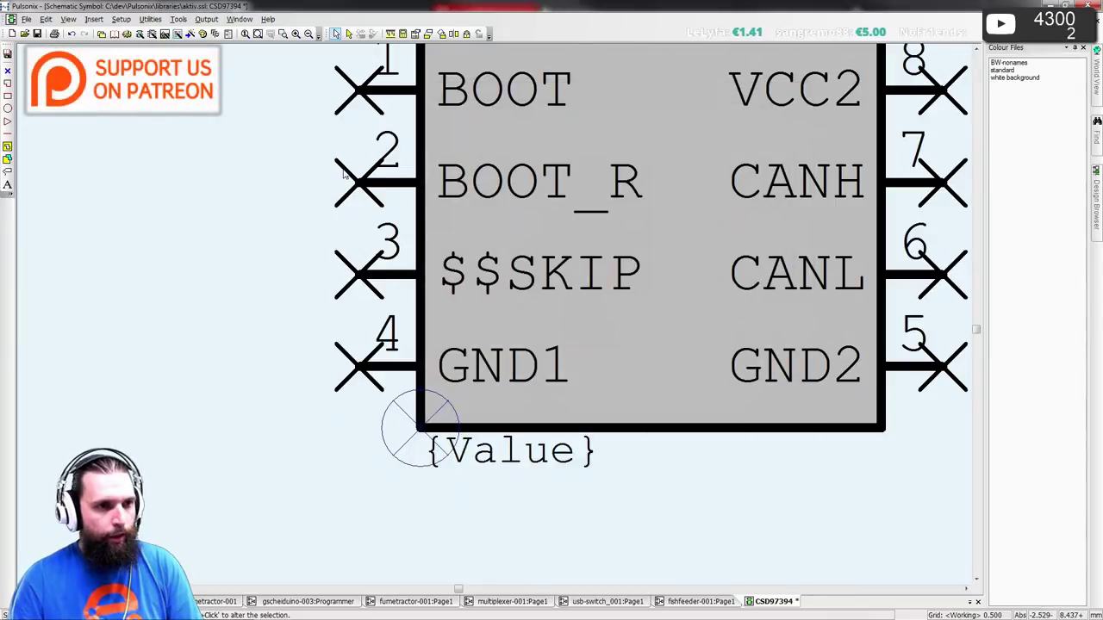
- Change pin 3 to an overlined SKIP by removing one leading $
double_click(355, 271)
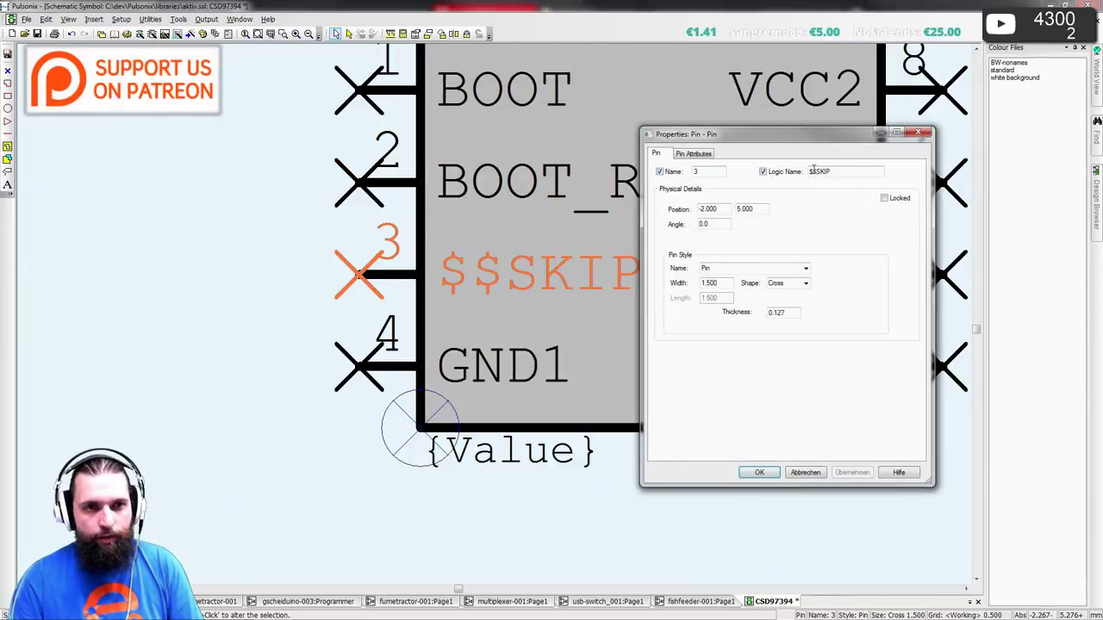
key("Delete")
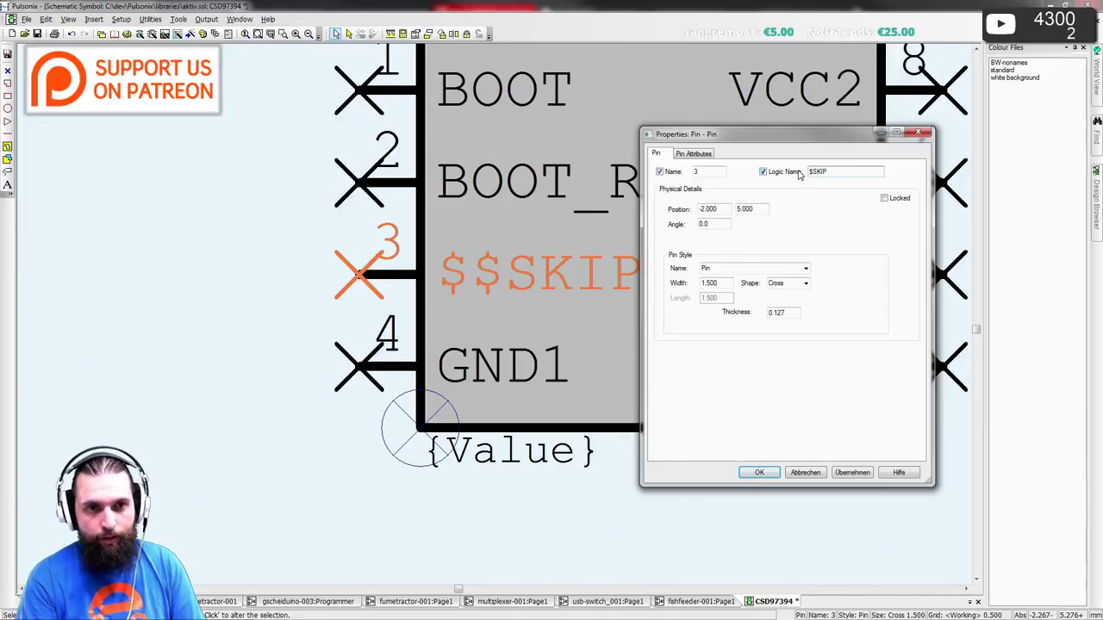
key("Return")
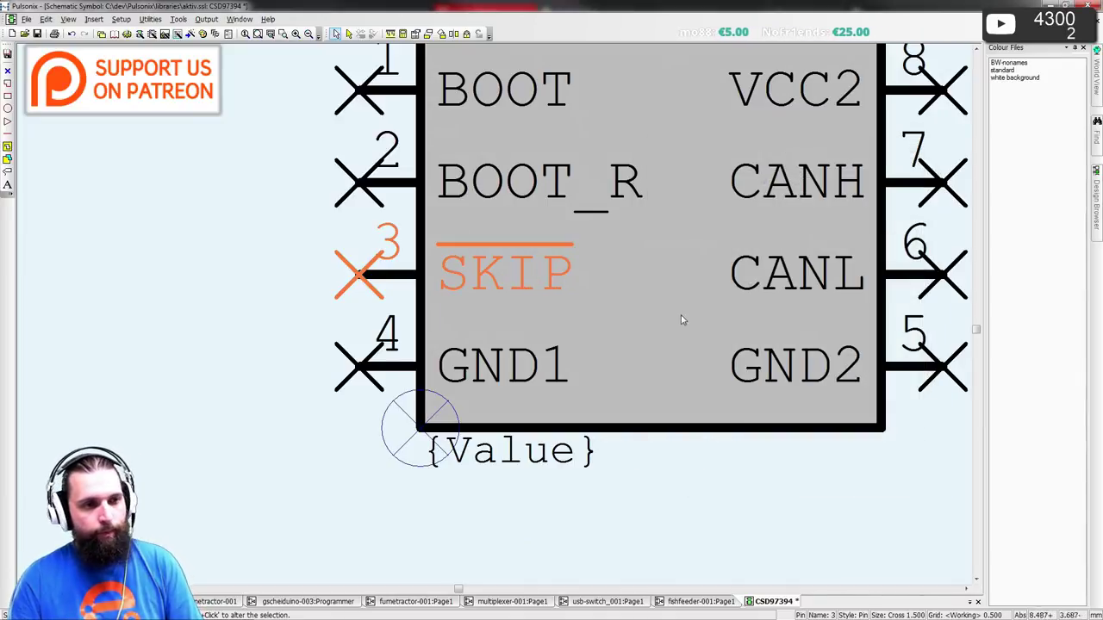
left_click(179, 361)
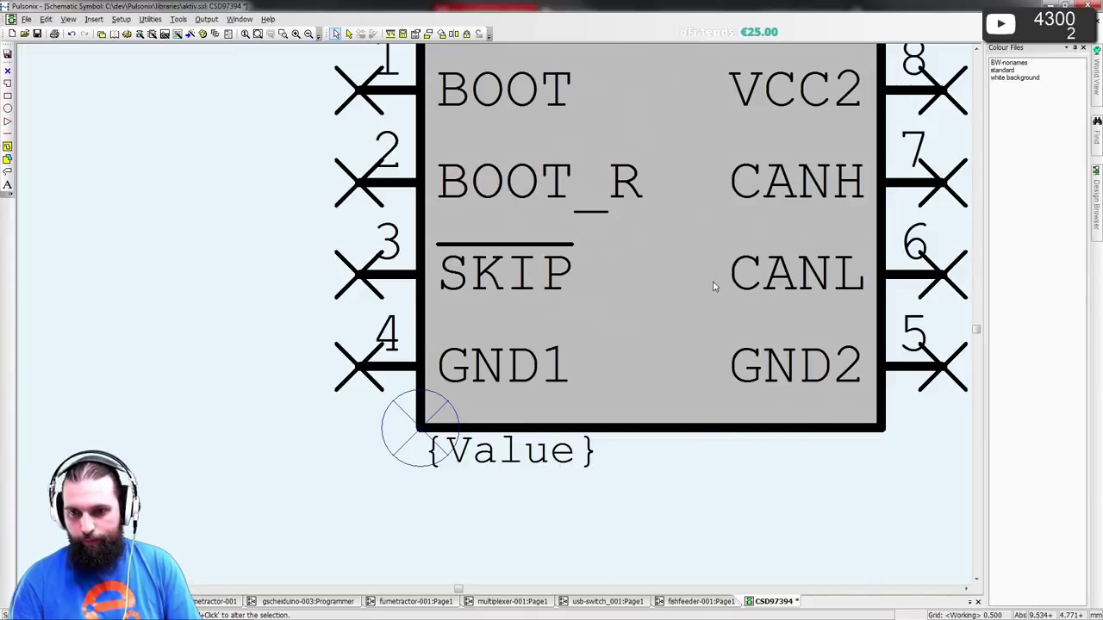
- Rename pin 4 to PWM and pin 5 to PGND per the datasheet
scroll(664, 276, "down", 1)
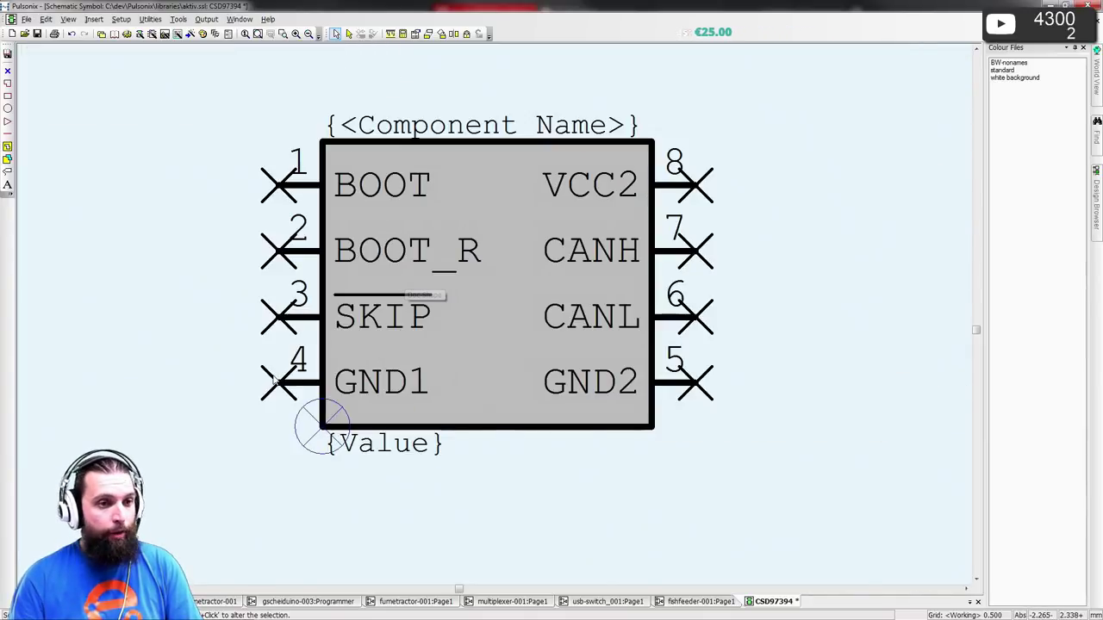
key("alt+Tab")
scroll(424, 414, "down", 1)
key("alt+Tab")
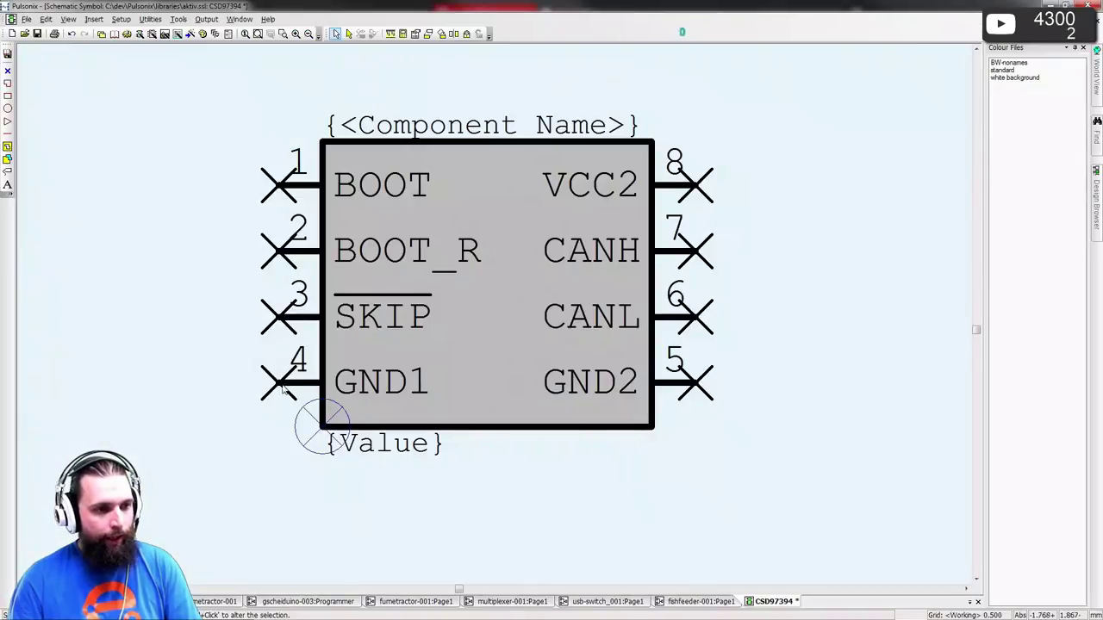
double_click(284, 388)
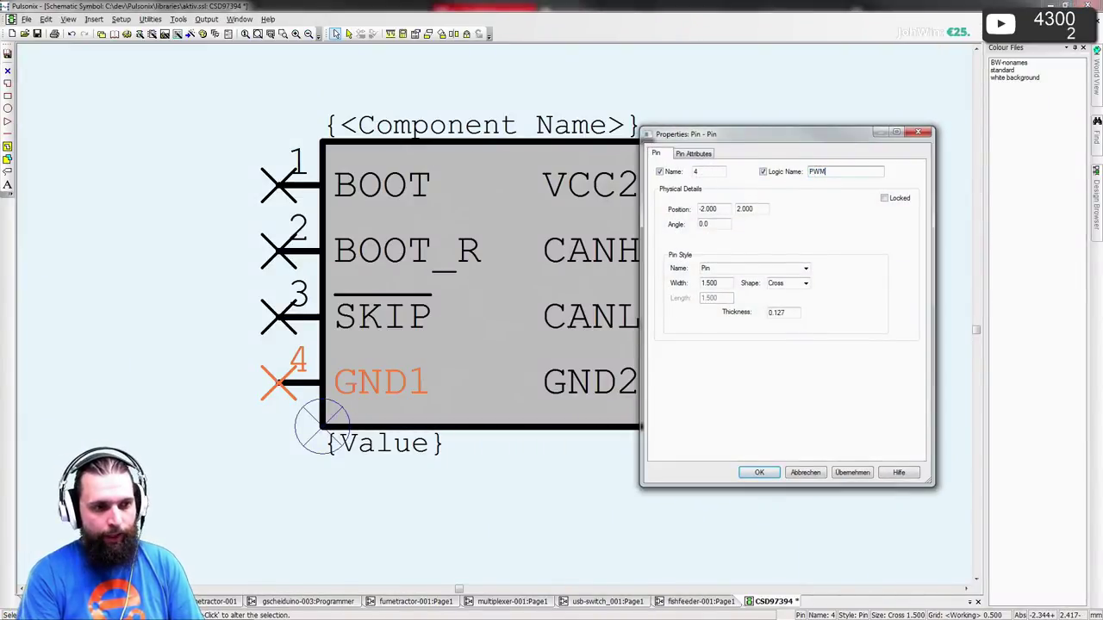
key("Return")
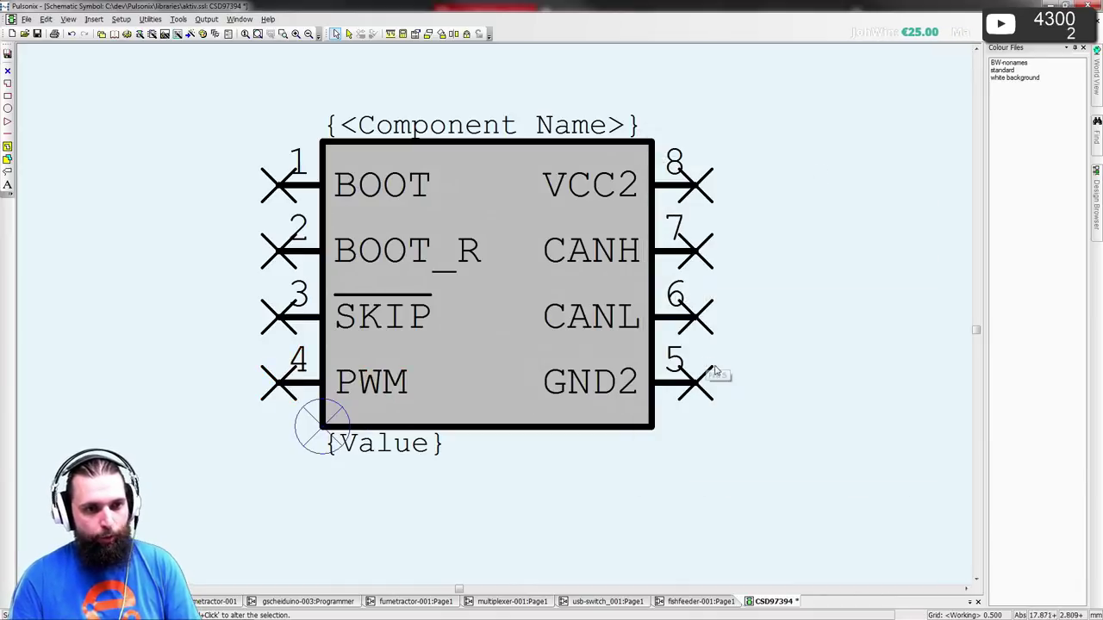
double_click(710, 376)
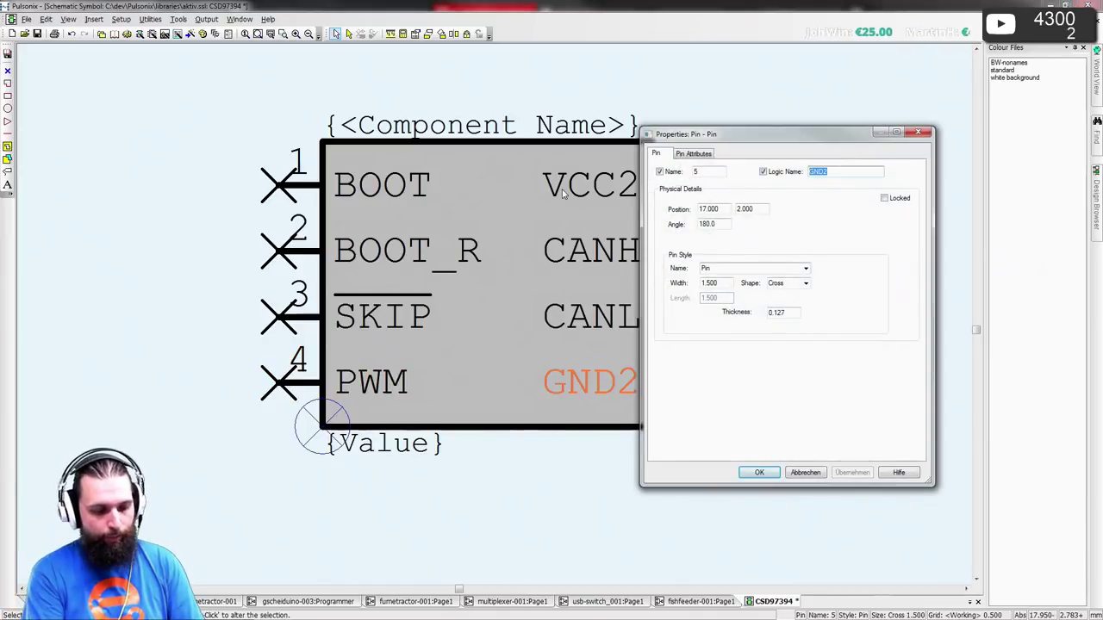
type("pgn")
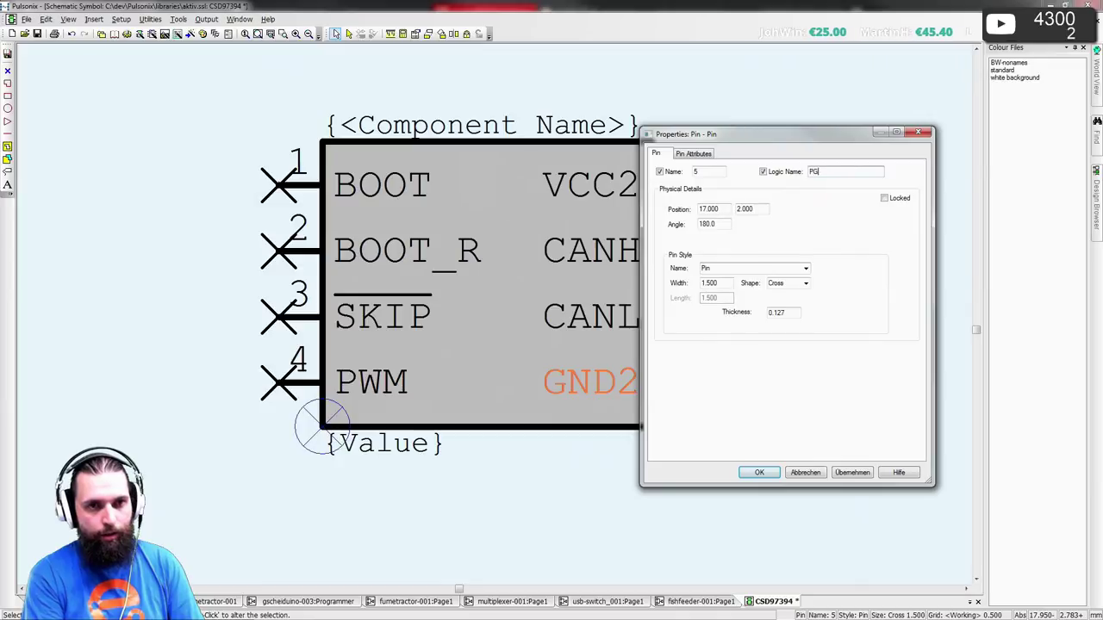
type("d")
key("alt+Tab")
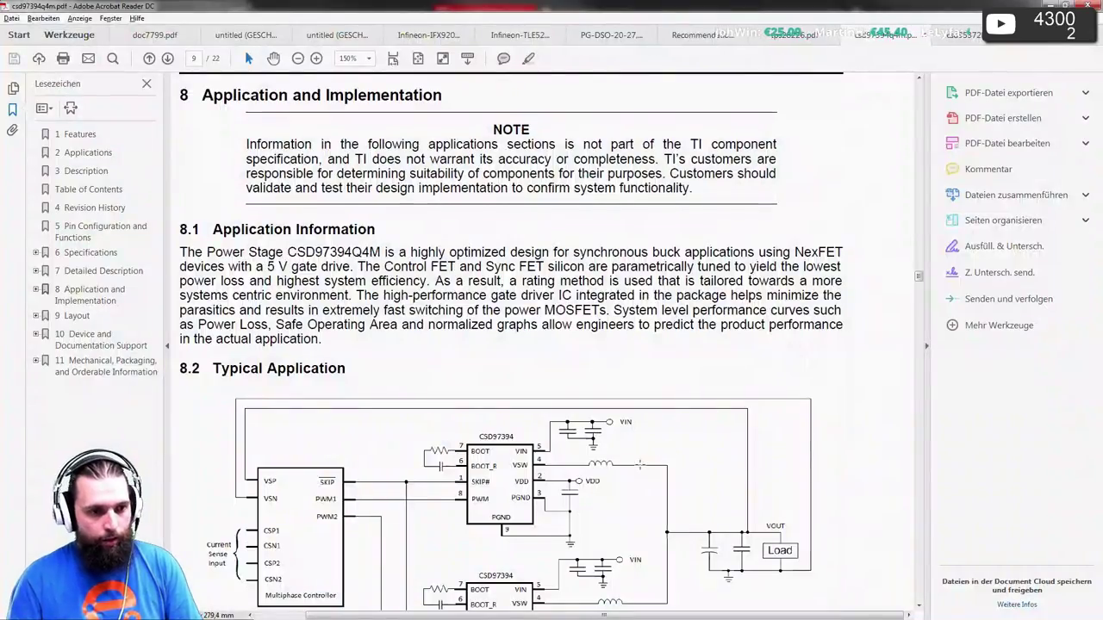
key("alt+Tab")
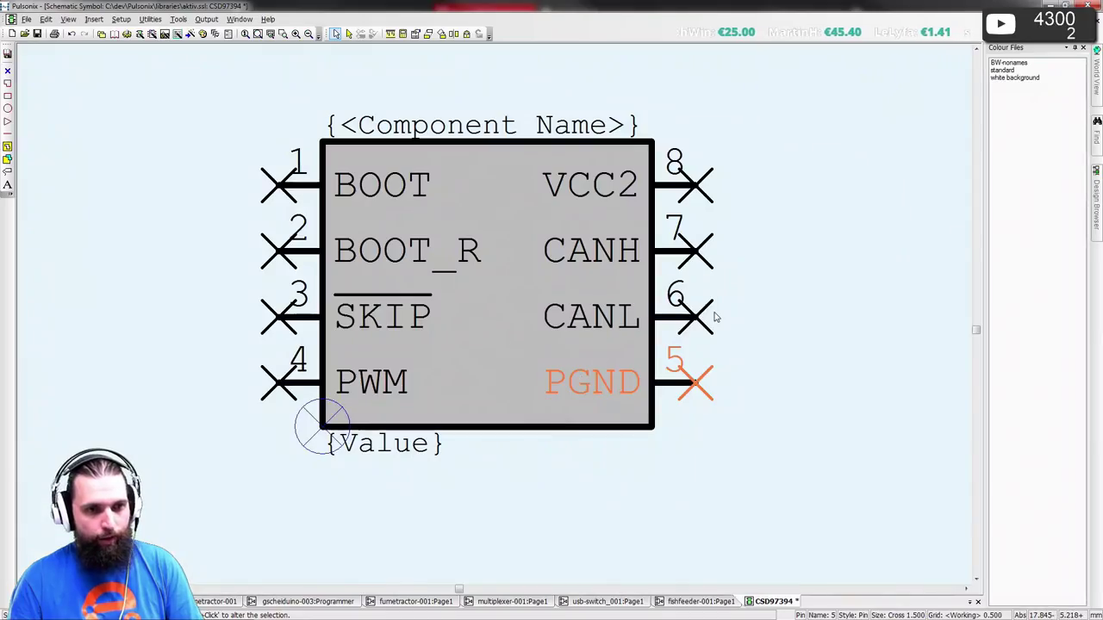
- Rename pins 6, 7 and 8 to VDD, VSW and VIN
double_click(714, 318)
type("VDD")
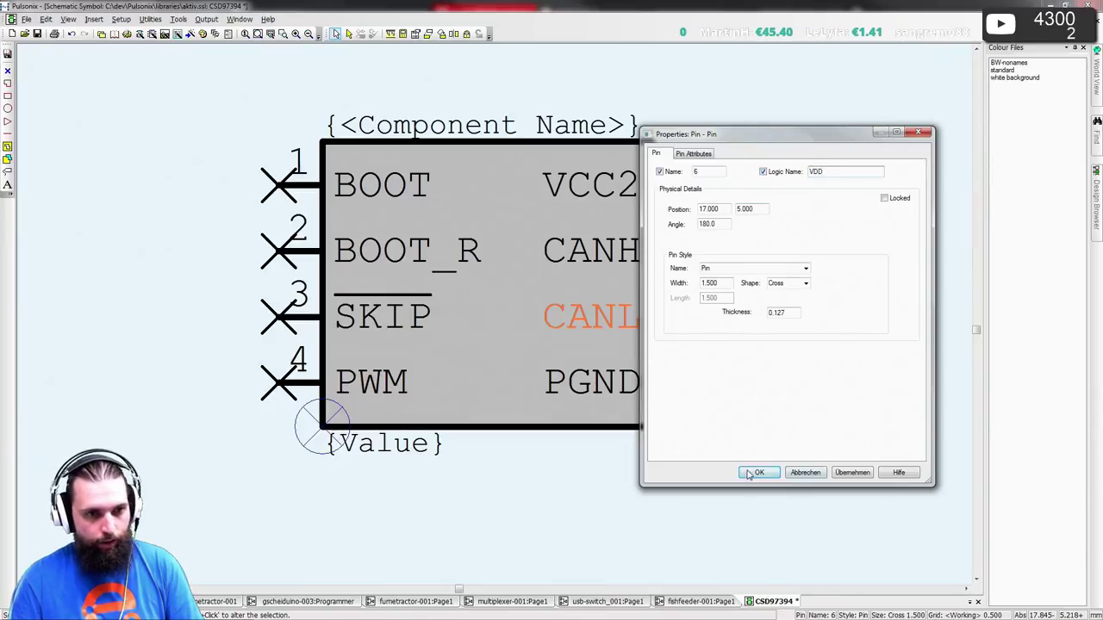
left_click(748, 472)
double_click(714, 251)
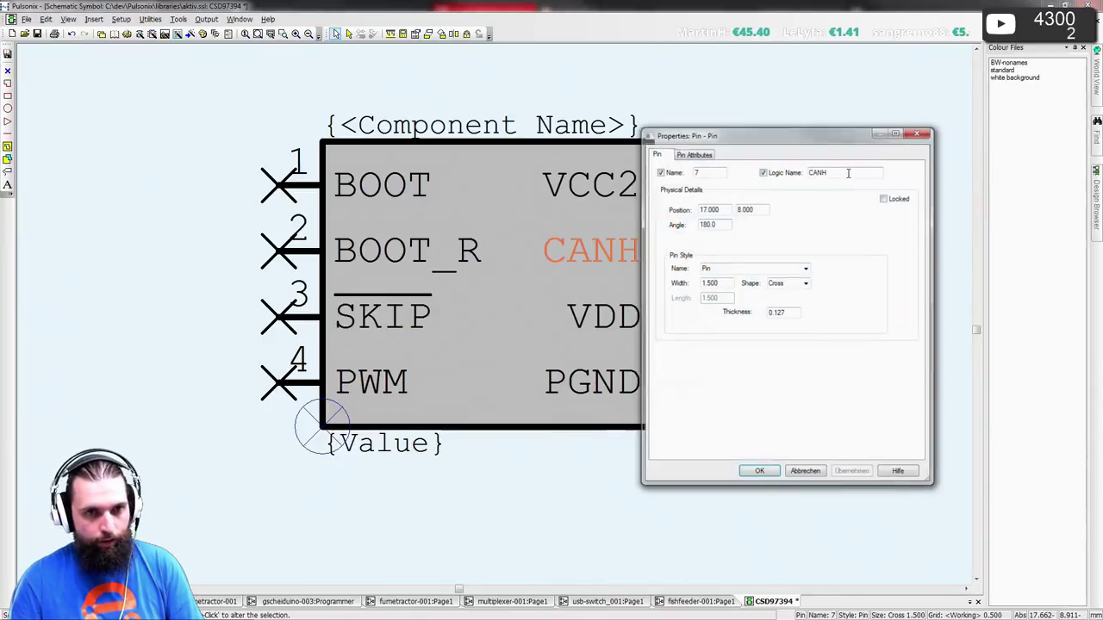
type("VSW")
left_click(759, 473)
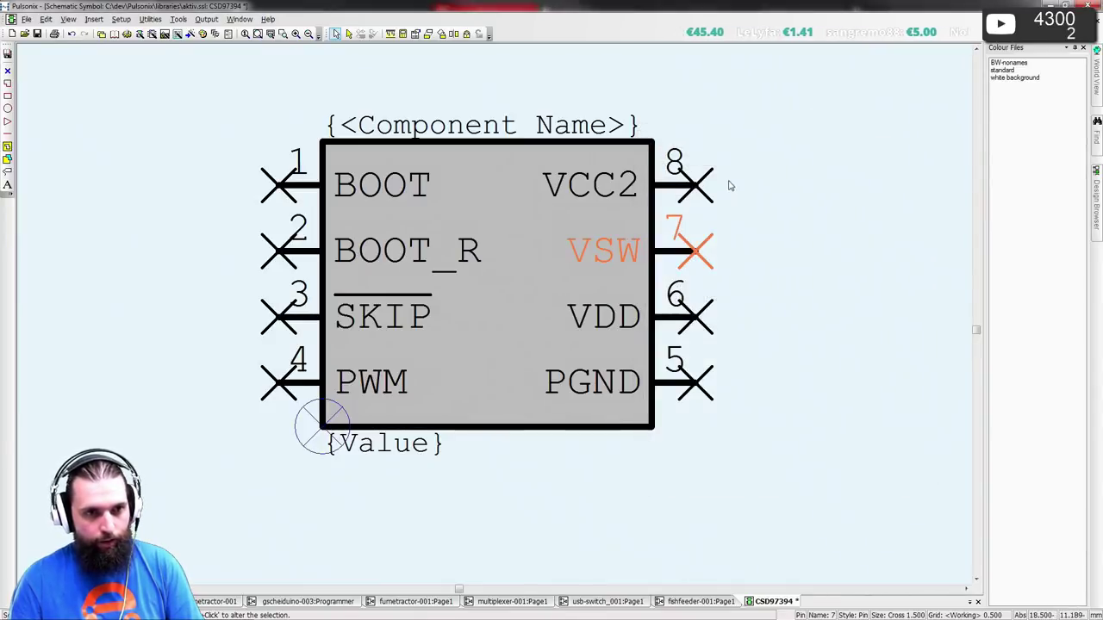
left_click(728, 181)
double_click(723, 180)
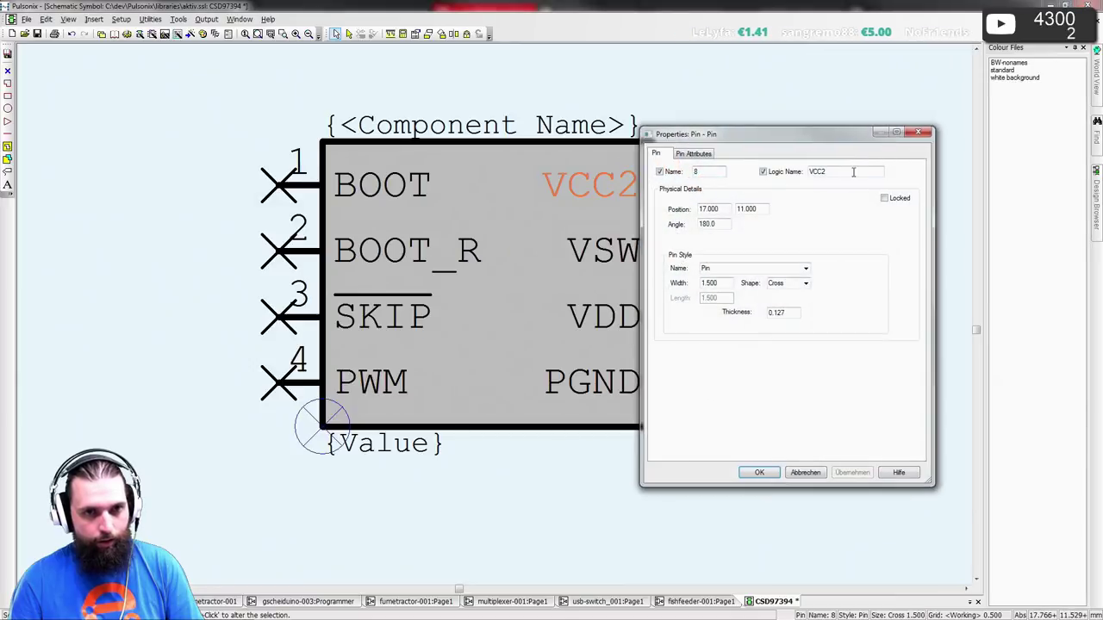
type("VIN")
key("Return")
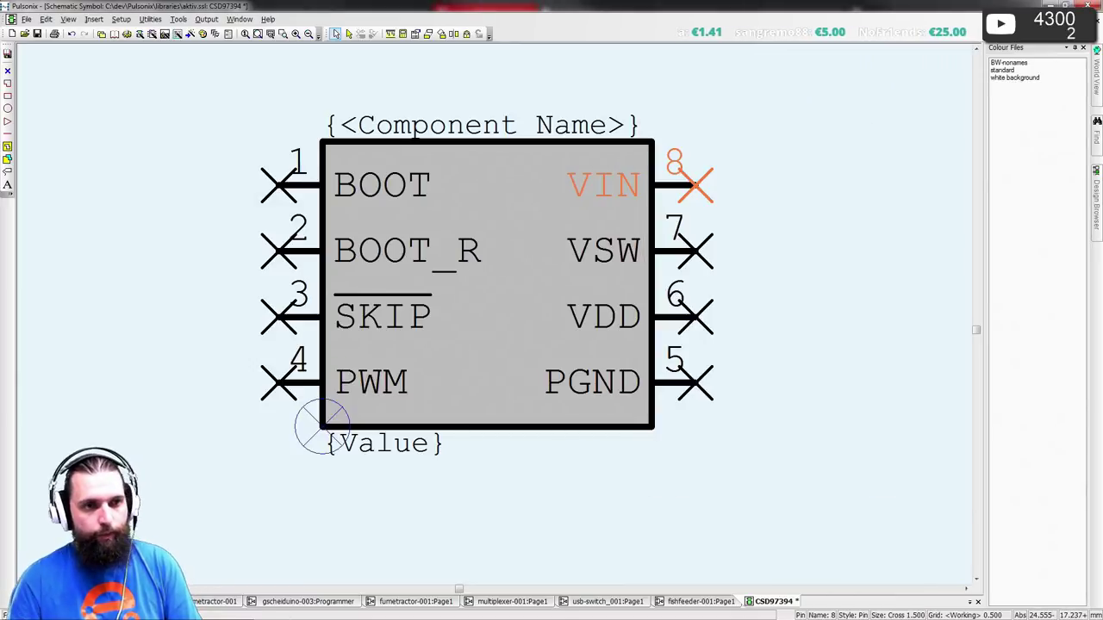
left_click(810, 187)
key("alt+Tab")
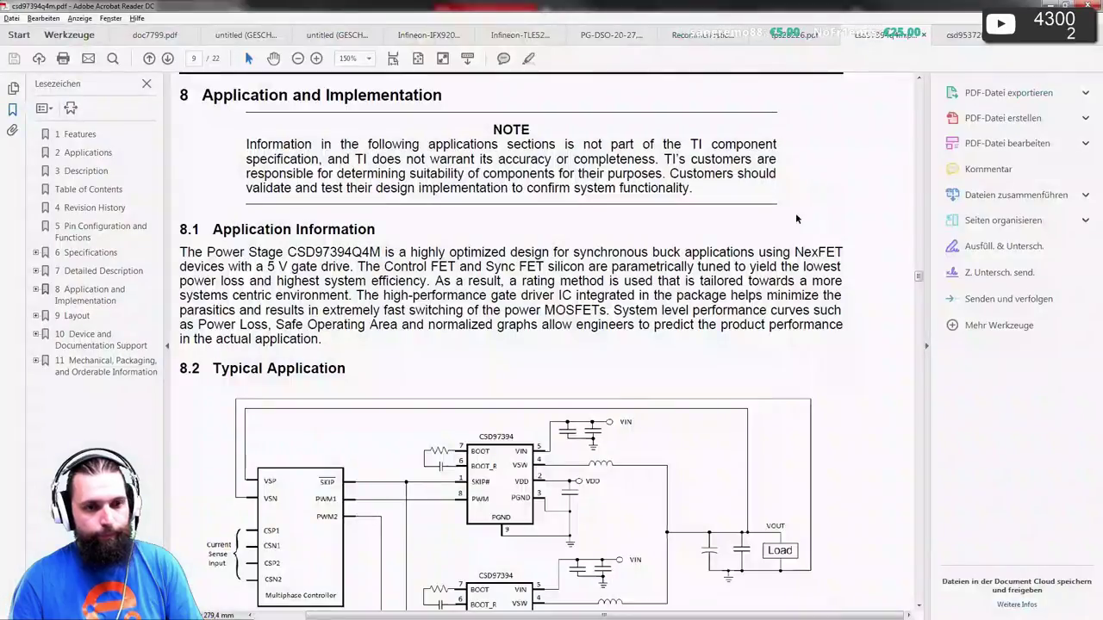
- Start Renumber Pins from 1 after checking the datasheet pinout
scroll(795, 212, "down", 1)
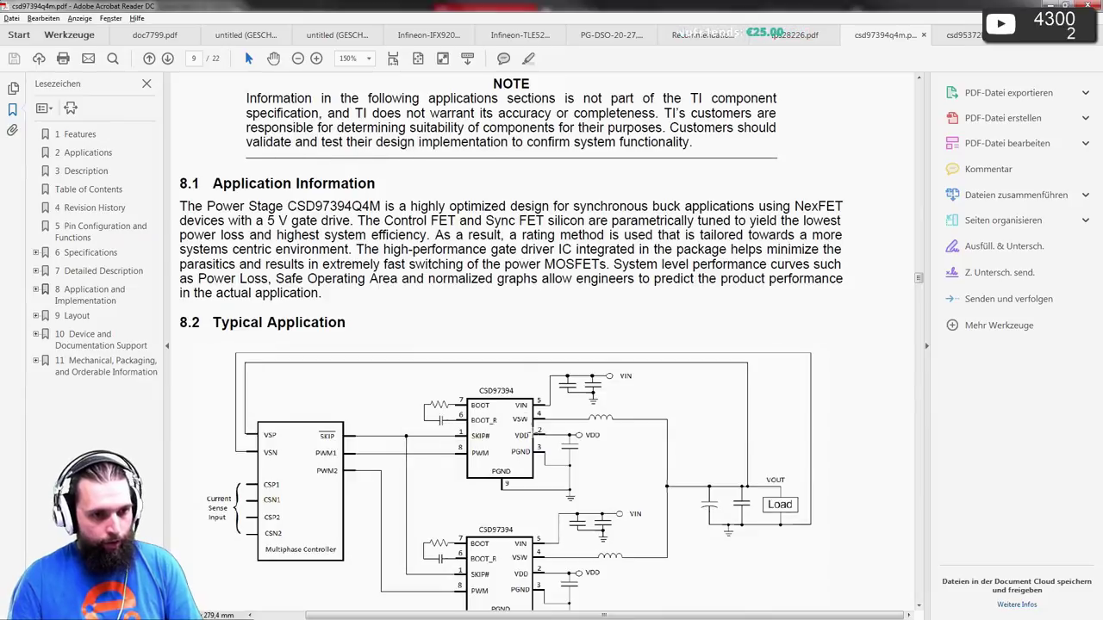
key("alt+Tab")
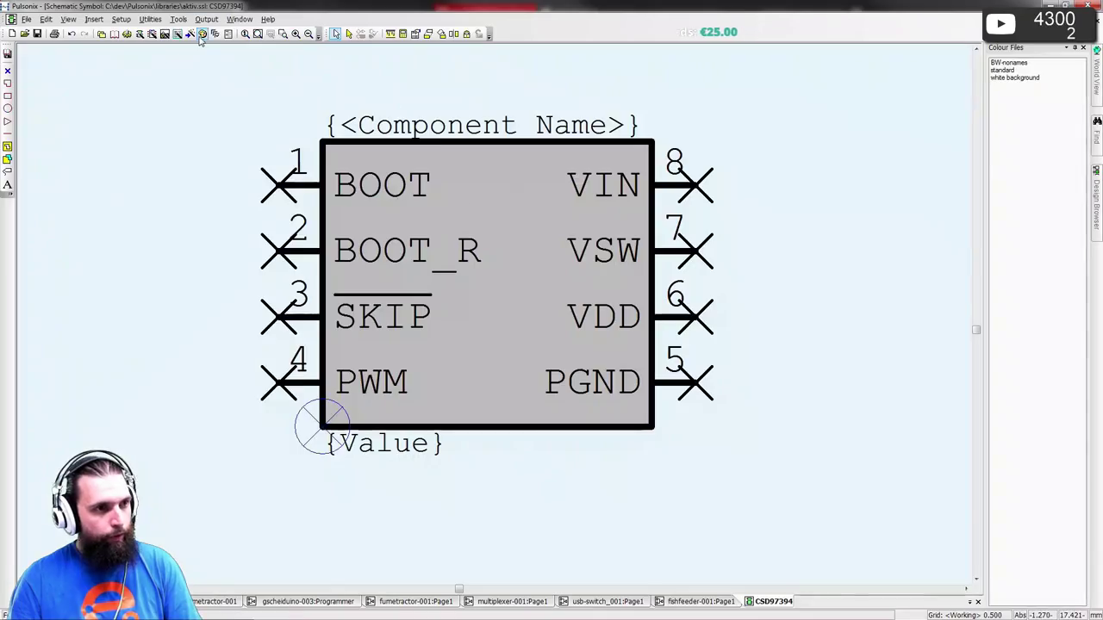
left_click(150, 19)
left_click(159, 63)
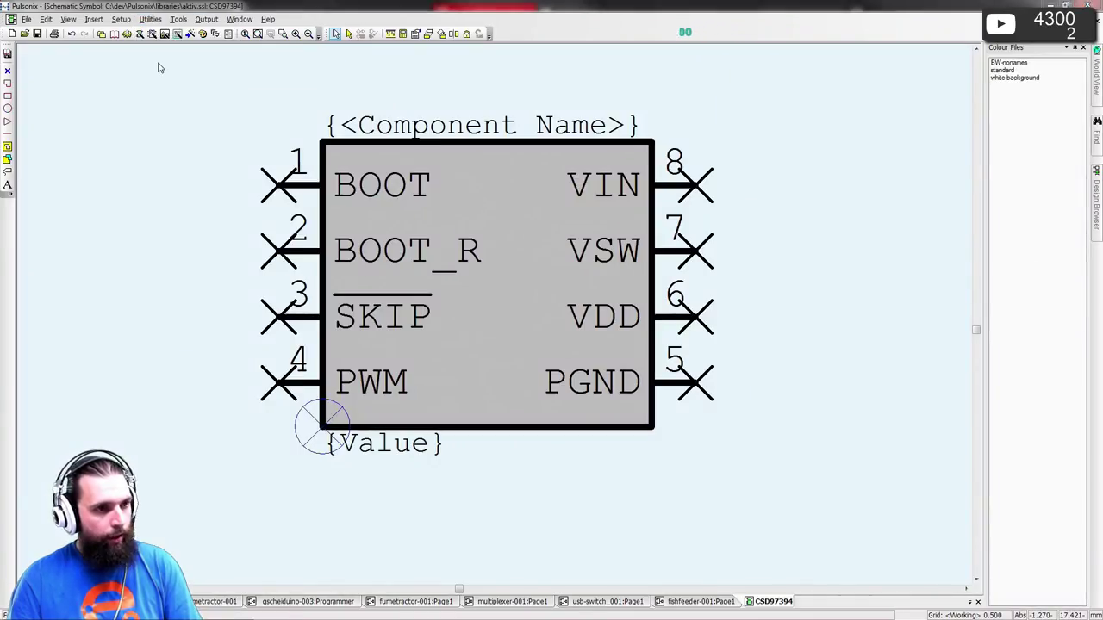
key("alt+Tab")
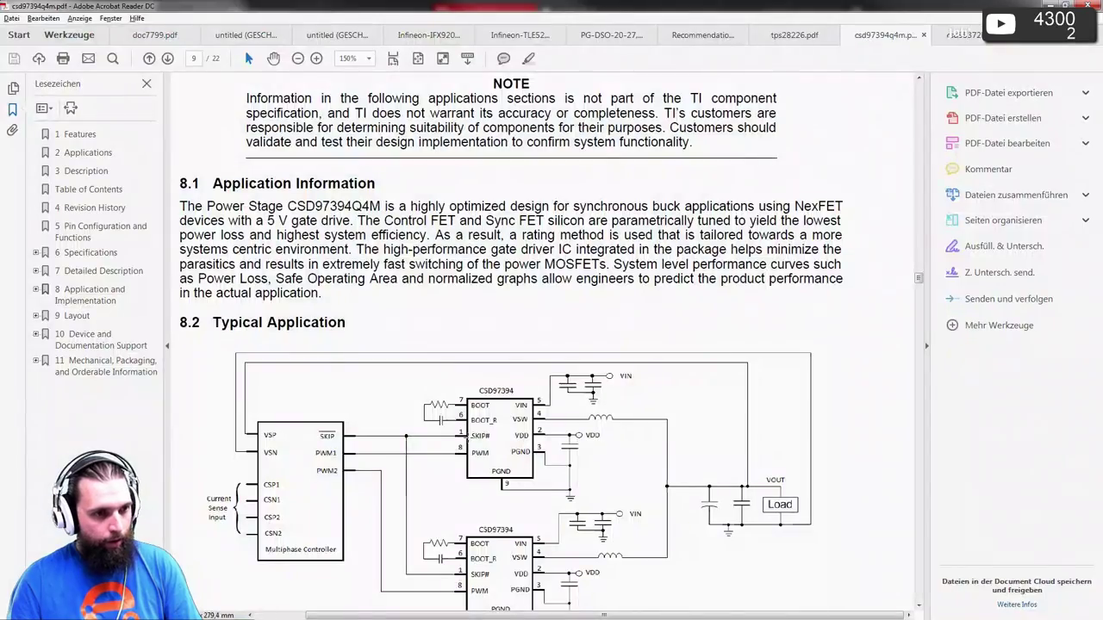
key("alt+Tab")
key("alt+Tab")
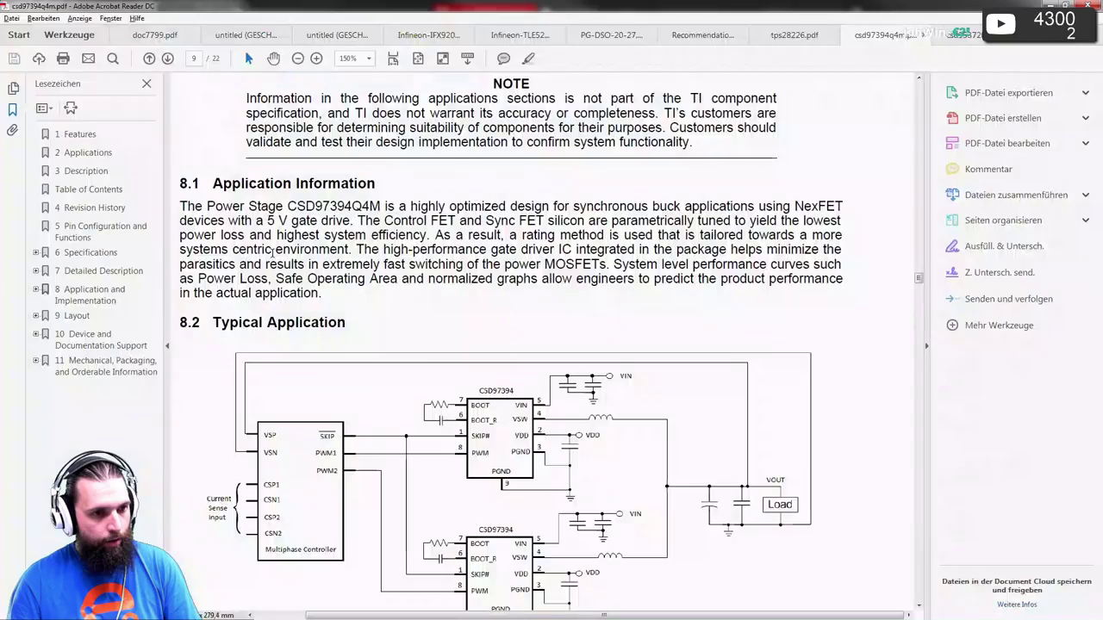
key("alt+Tab")
- Renumber pins SKIP 1, VDD 2, PGND 3, VSW 4, VIN 5, BOOT_R 6, BOOT 7, then close the symbol
left_click(277, 317)
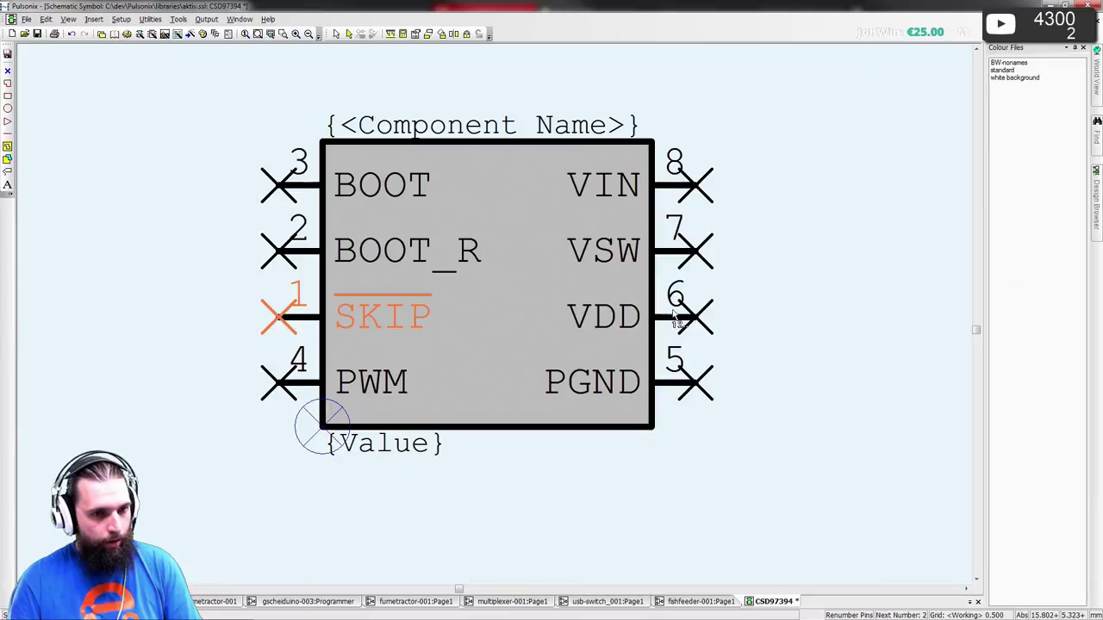
left_click(697, 317)
key("alt+Tab")
key("alt+Tab")
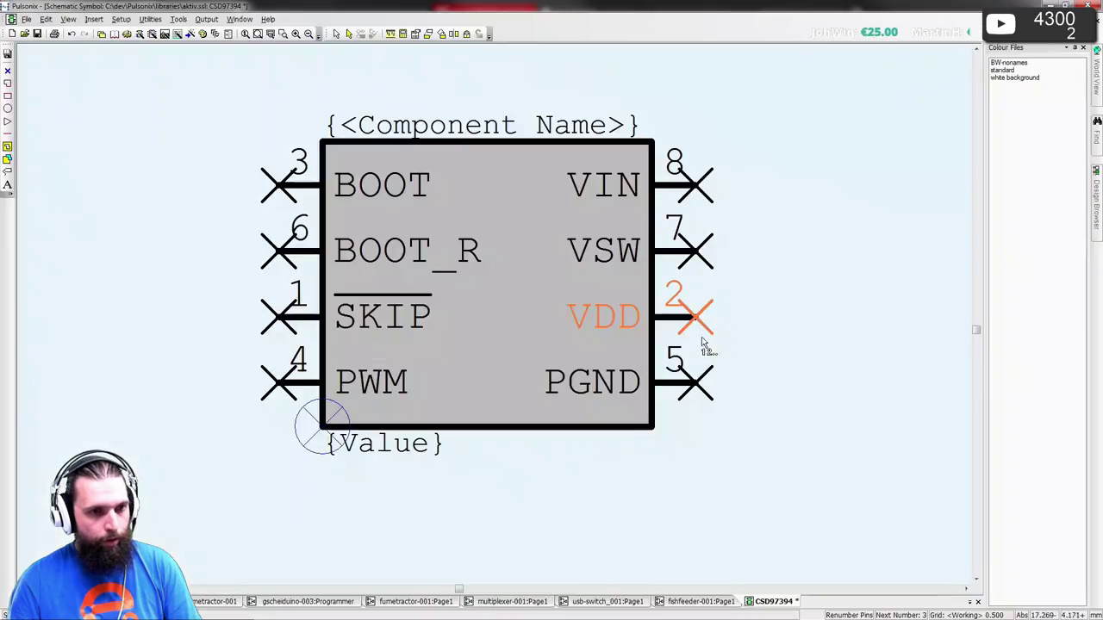
left_click(701, 384)
left_click(701, 250)
left_click(701, 184)
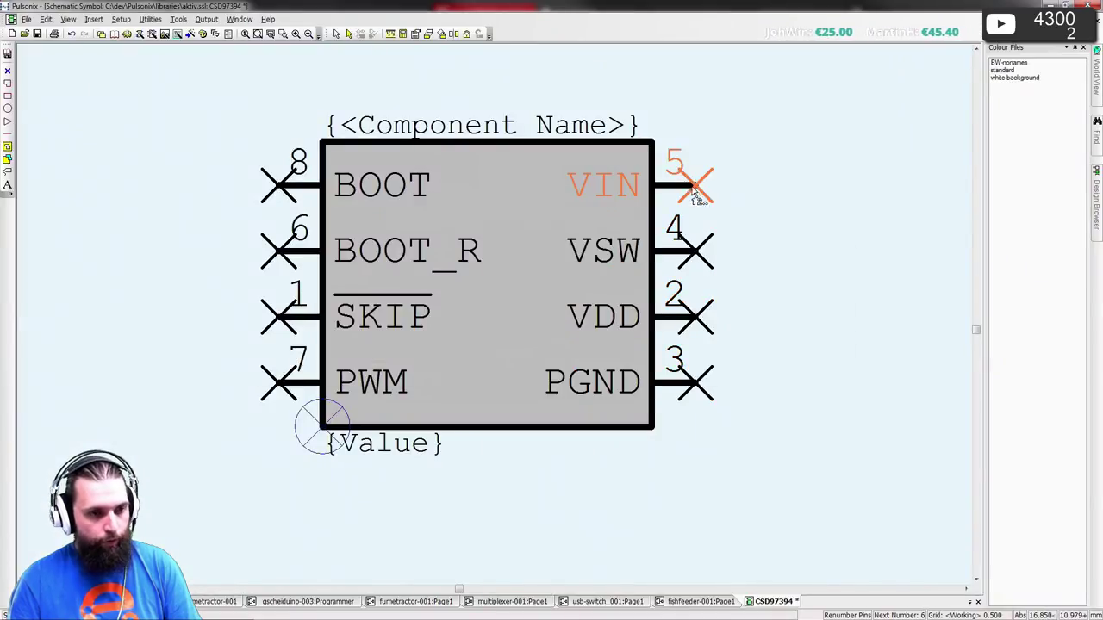
key("alt+Tab")
key("alt+Tab")
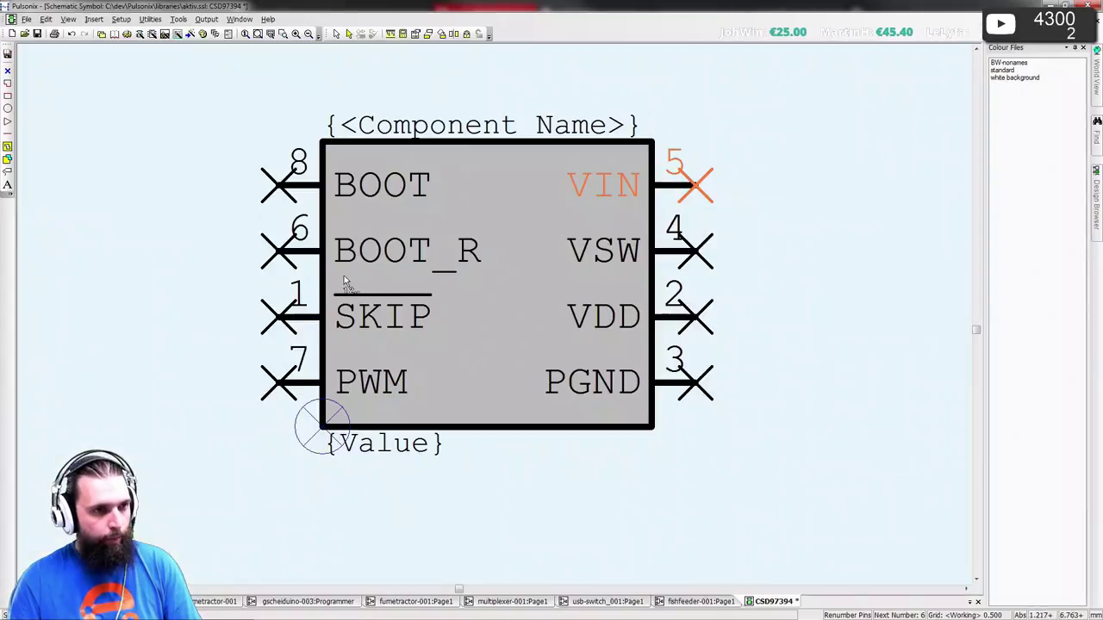
left_click(278, 252)
left_click(277, 185)
key("Escape")
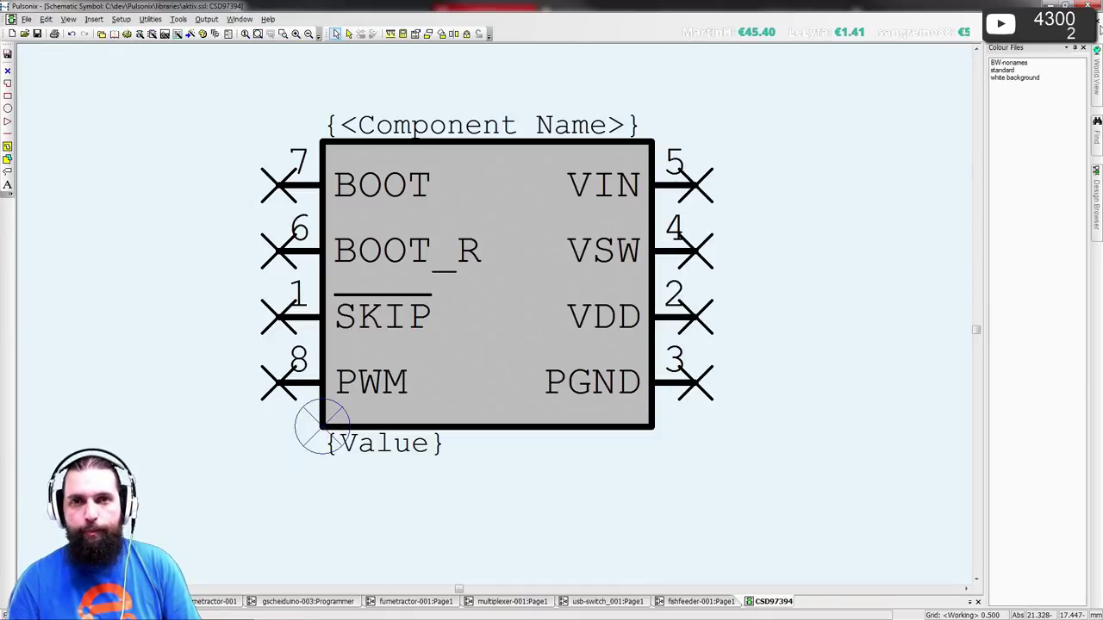
left_click(1097, 22)
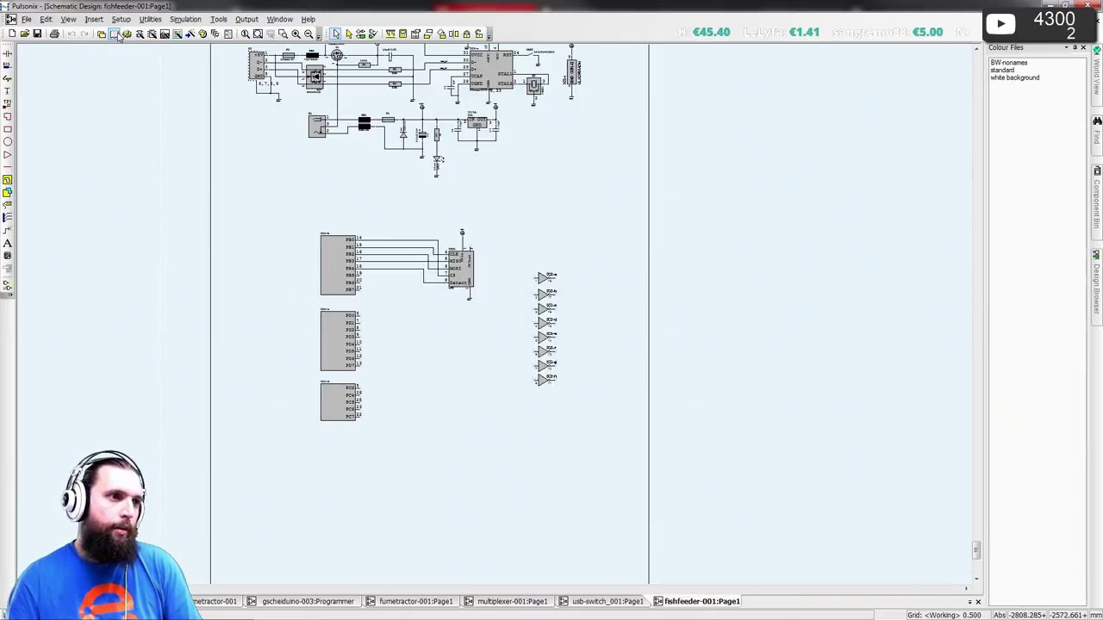
- Start a new Normal Part in the parts library wizard
left_click(115, 33)
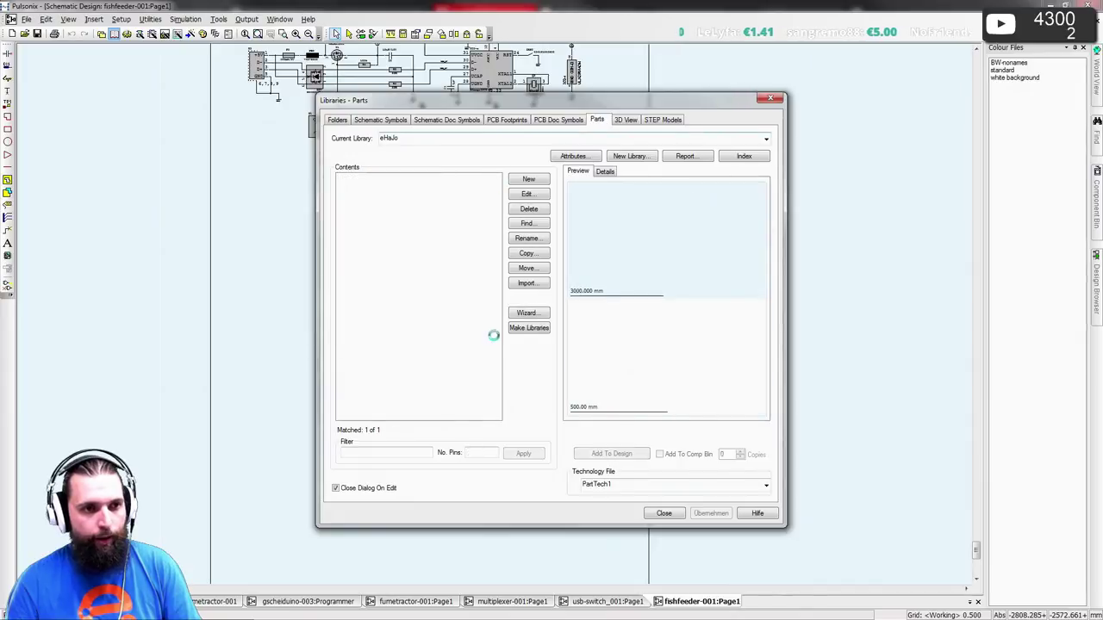
left_click(541, 179)
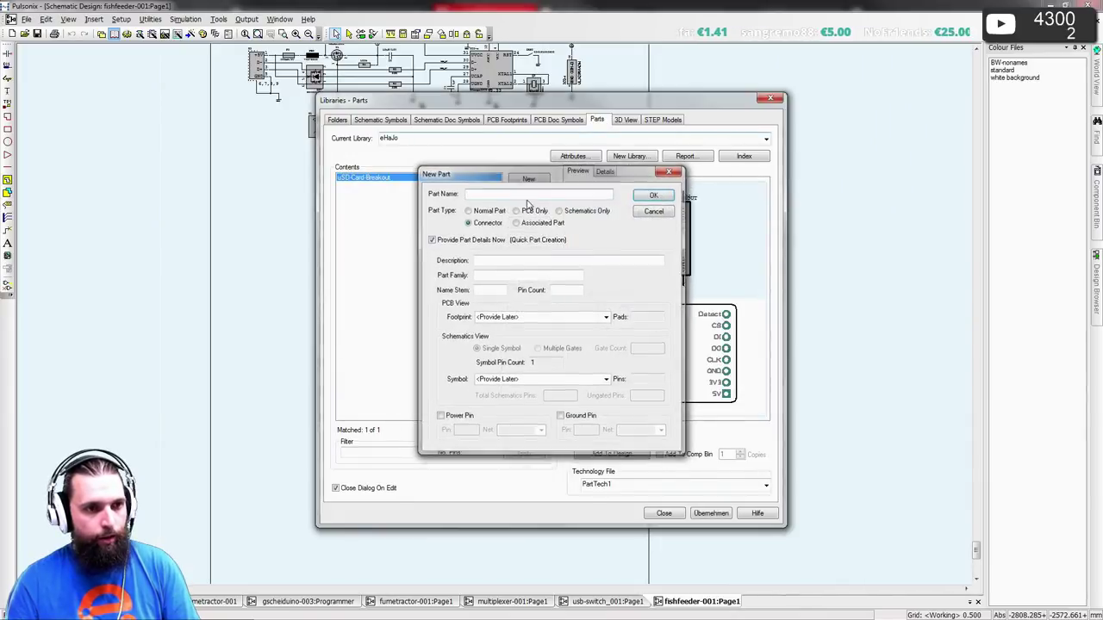
left_click(639, 404)
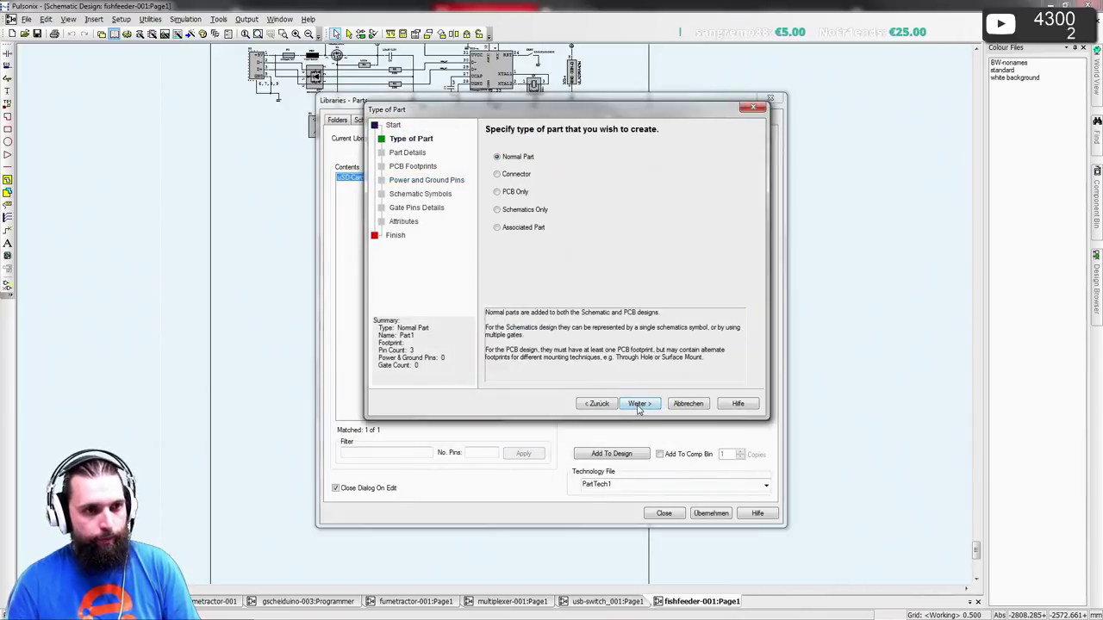
left_click(638, 405)
- Set the part name to CSD97394Q4M, copied from the datasheet
key("alt+Tab")
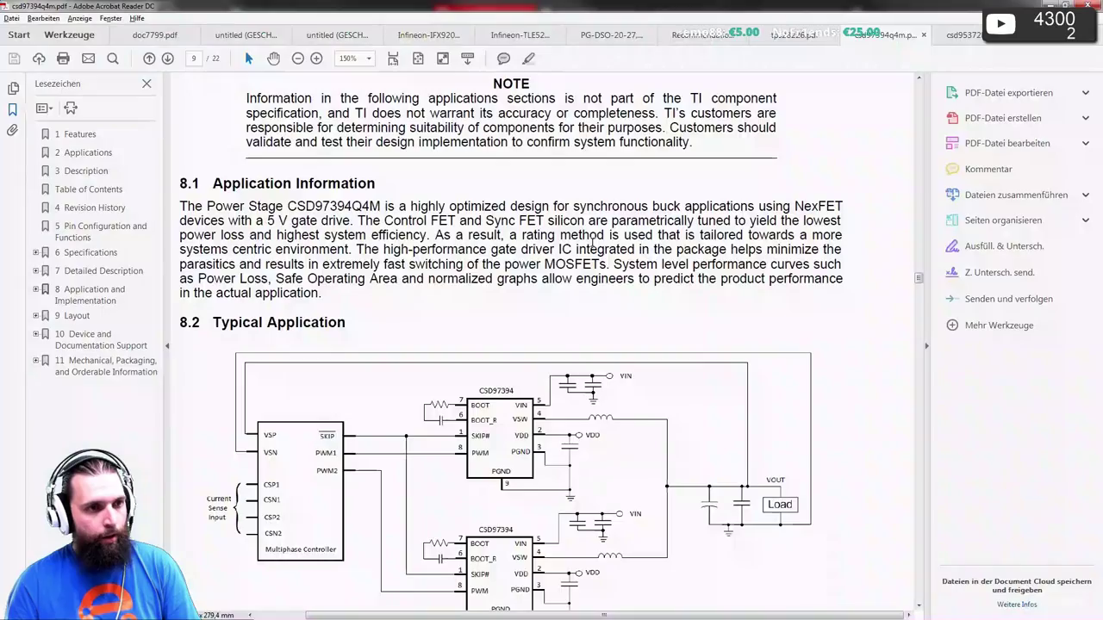
scroll(694, 210, "up", 2)
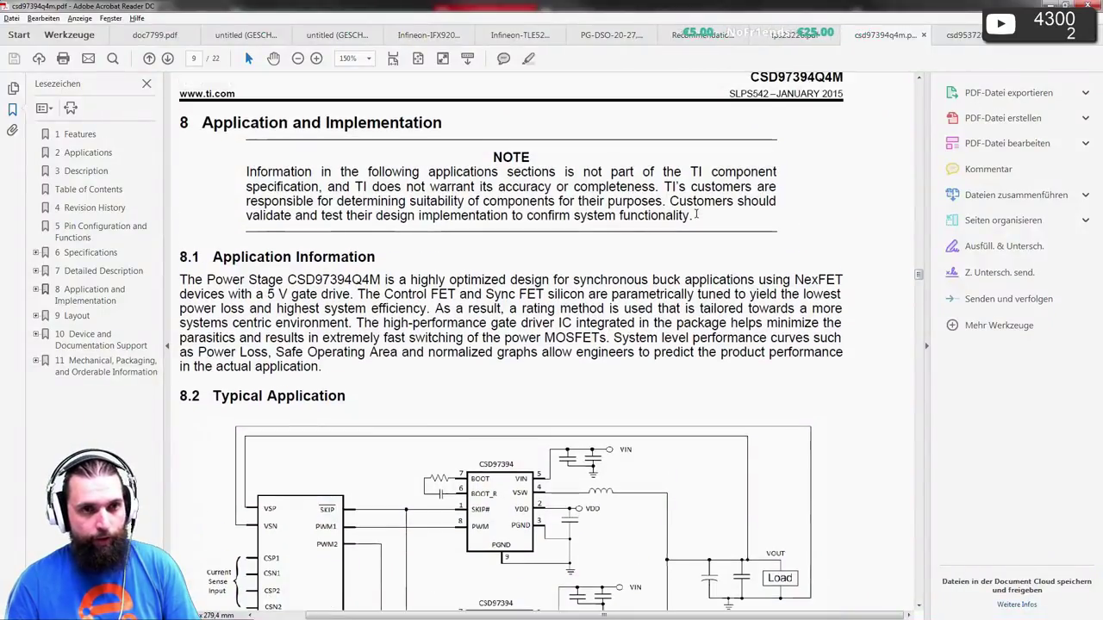
left_click_drag(749, 95, 843, 96)
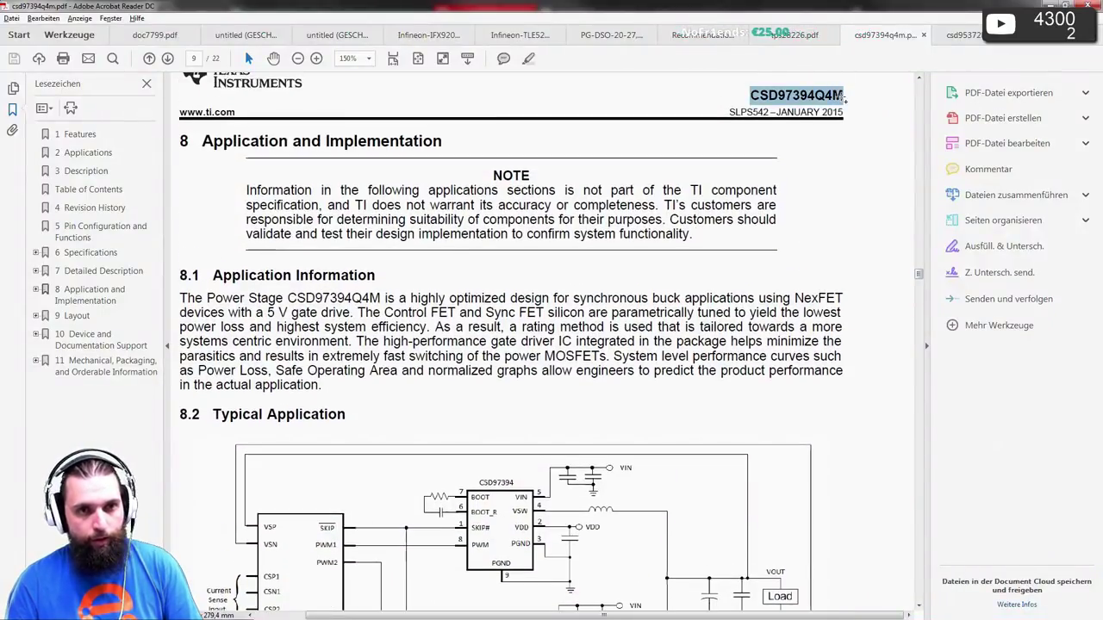
key("ctrl+c")
key("alt+Tab")
key("ctrl+v")
- Set the description to 'Synchronous Buck NexFET™ Power Stage' with part family and name stem FET
key("alt+Tab")
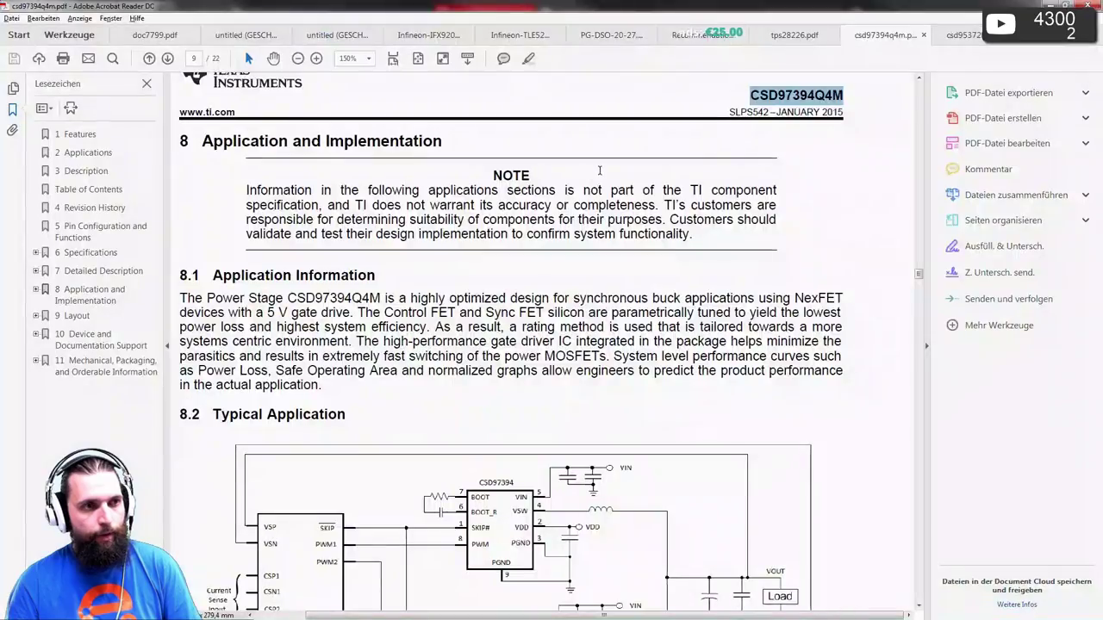
scroll(273, 125, "up", 10)
key("Home")
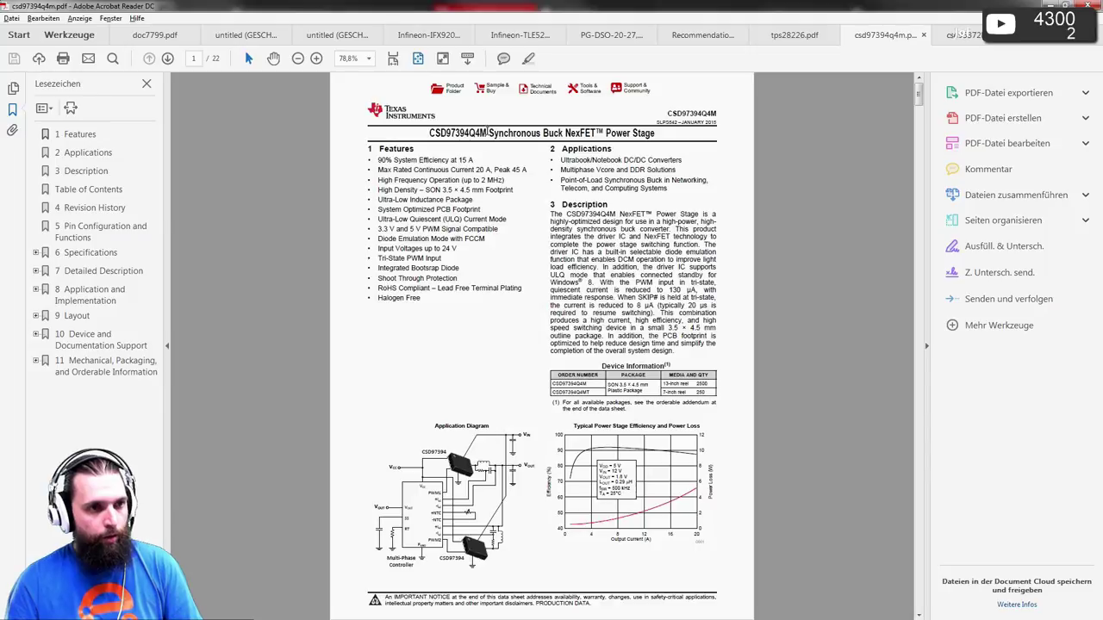
left_click_drag(489, 133, 608, 134)
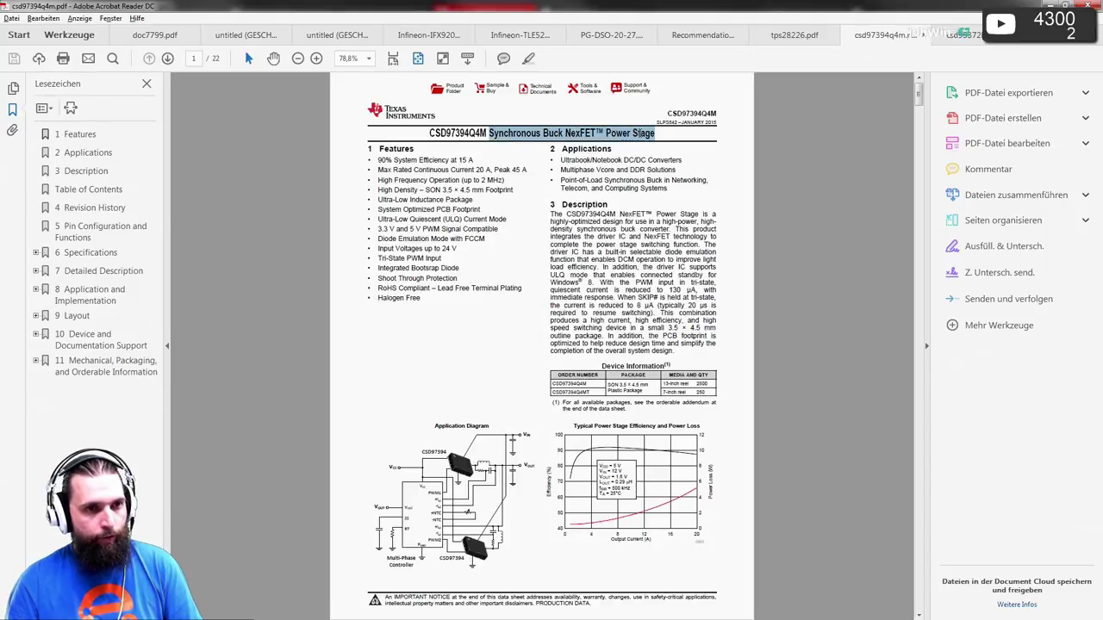
key("alt+Tab")
left_click(622, 168)
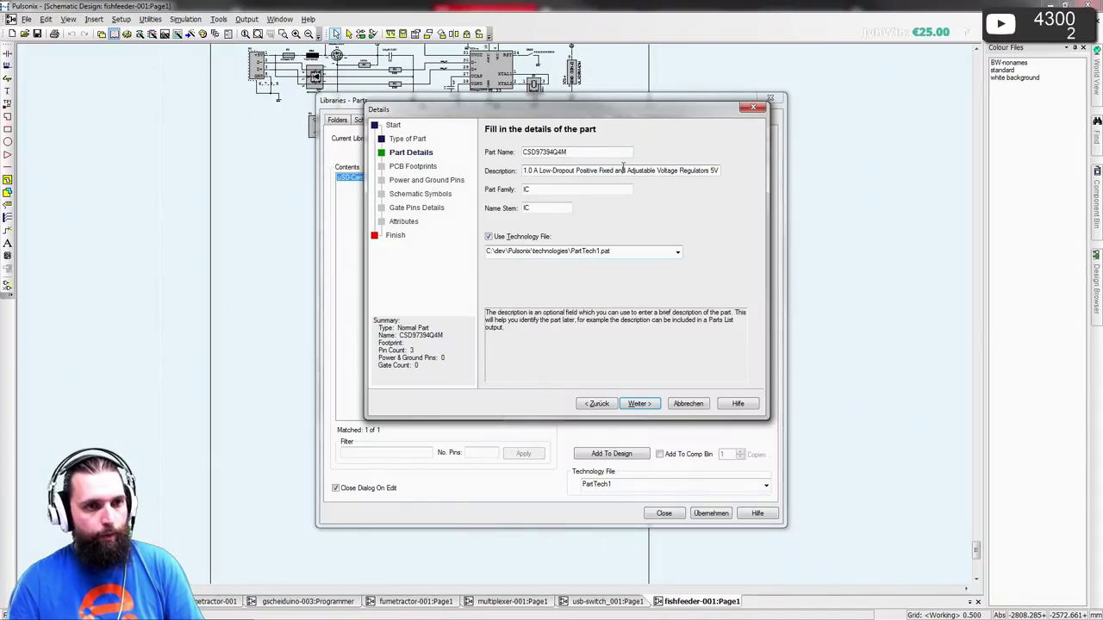
key("ctrl+a")
key("ctrl+v")
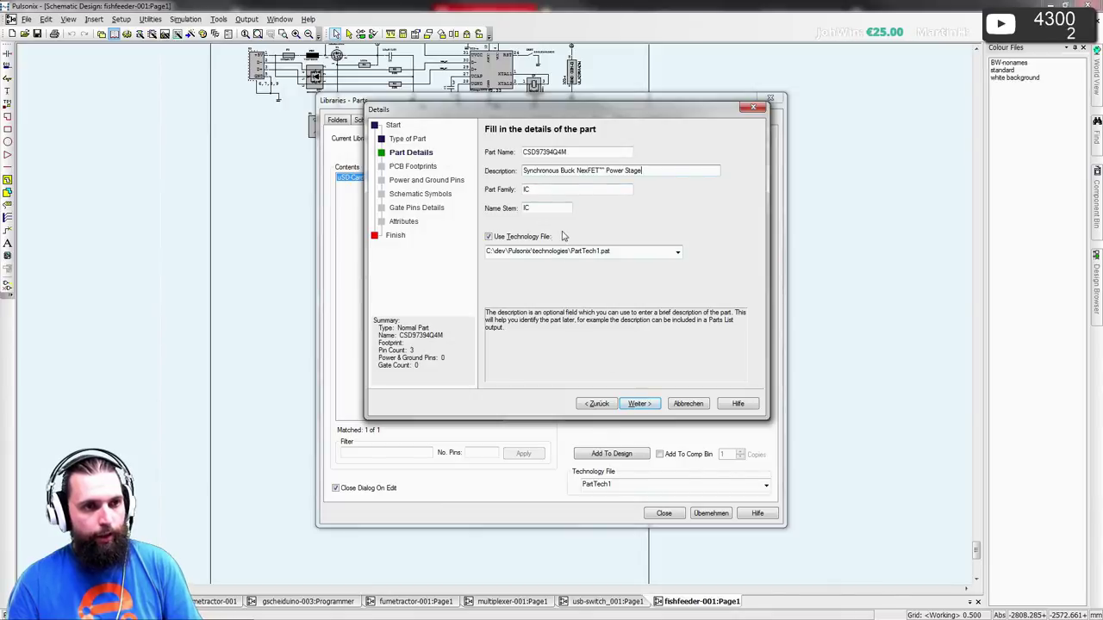
key("Tab")
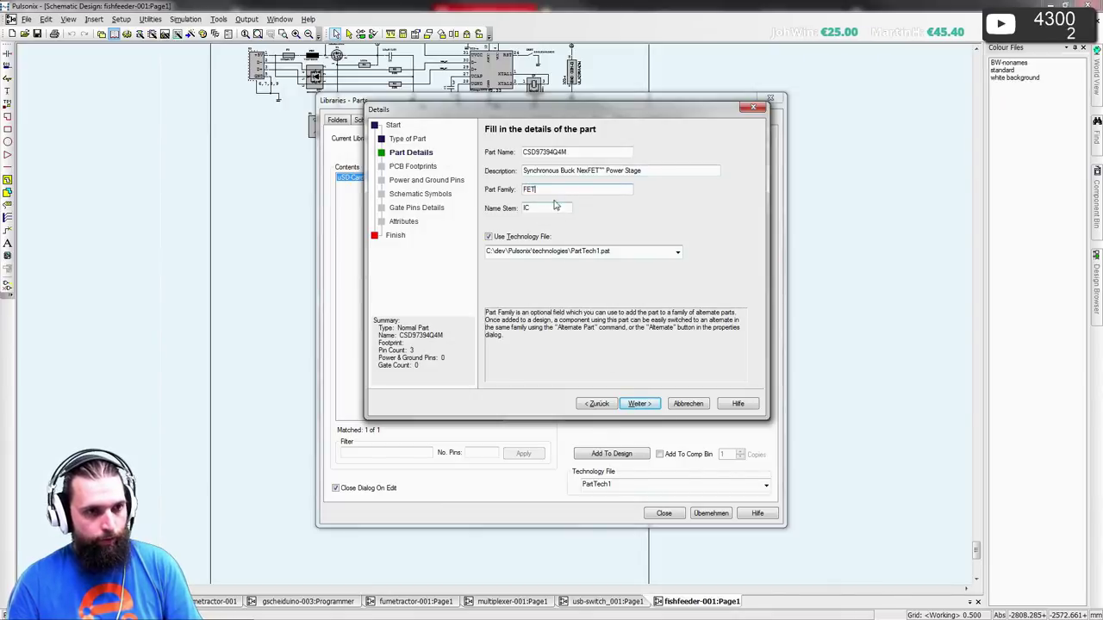
key("Tab")
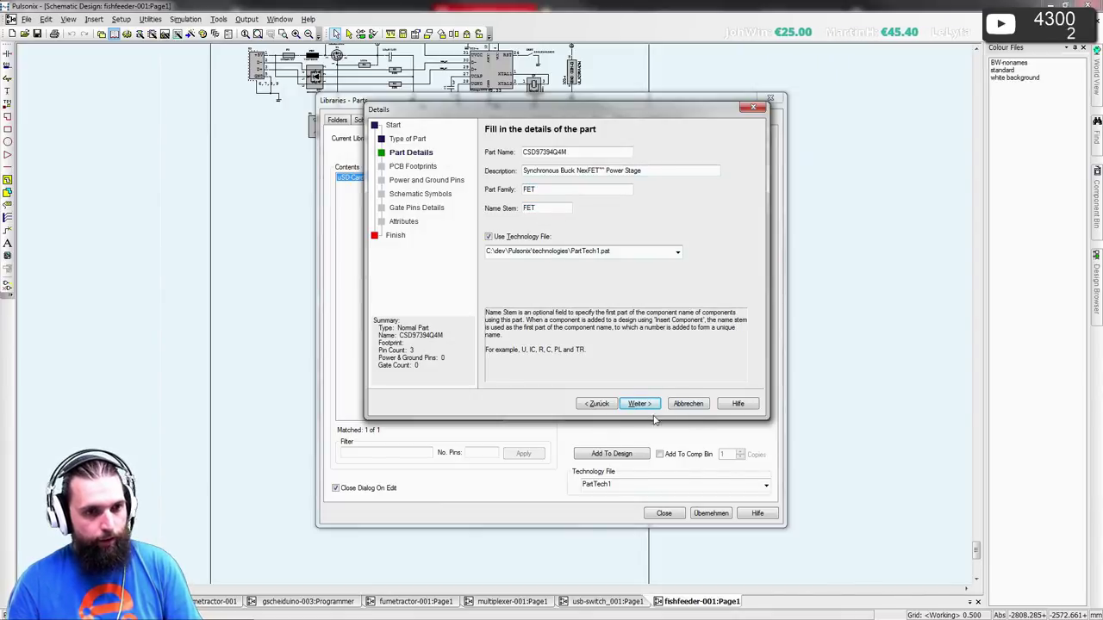
left_click(639, 403)
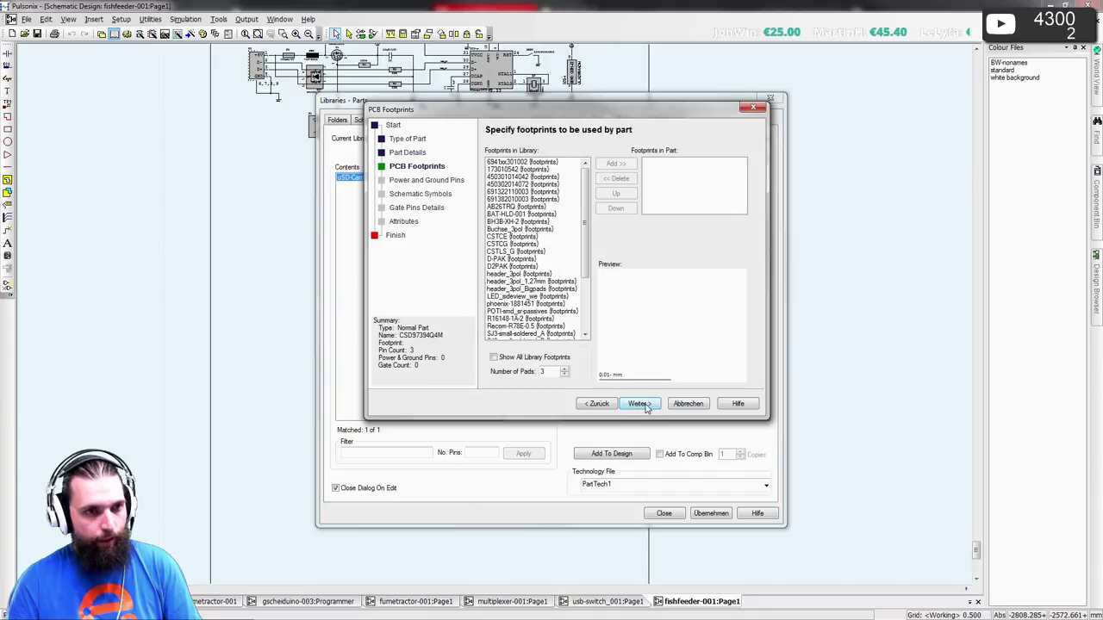
- Give the part 9 pads and the TI-DPC footprint
double_click(553, 371)
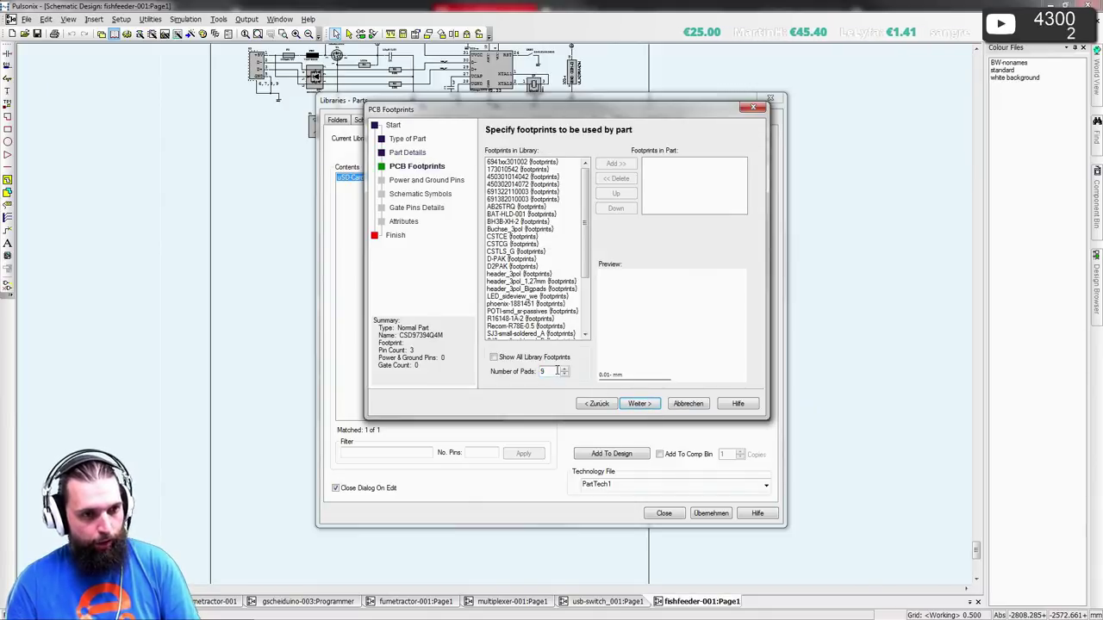
type("9")
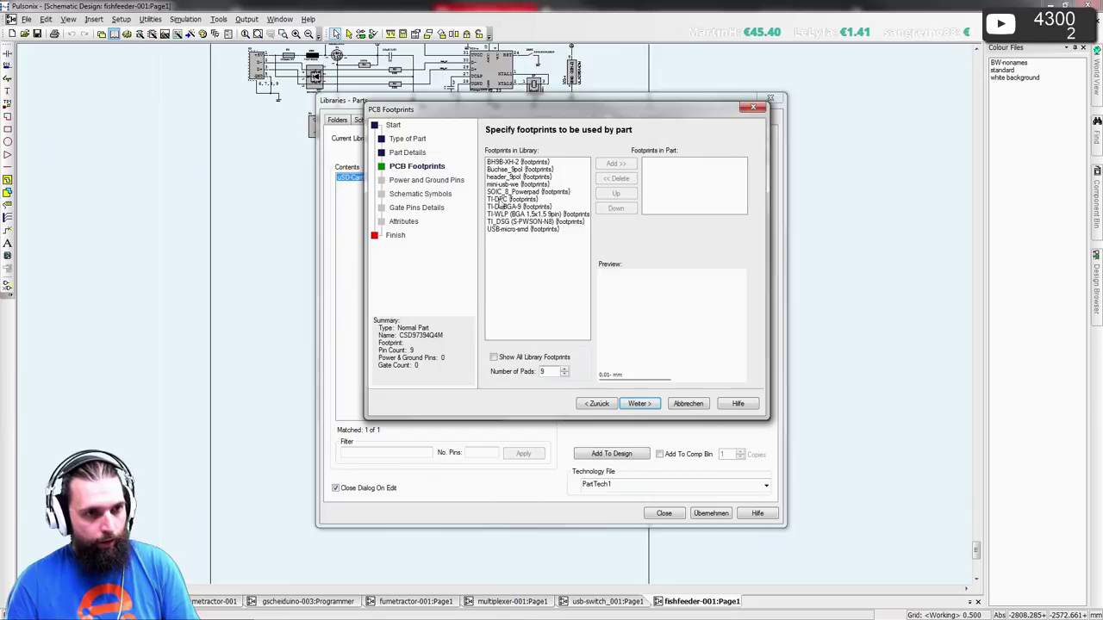
left_click(498, 199)
left_click(616, 164)
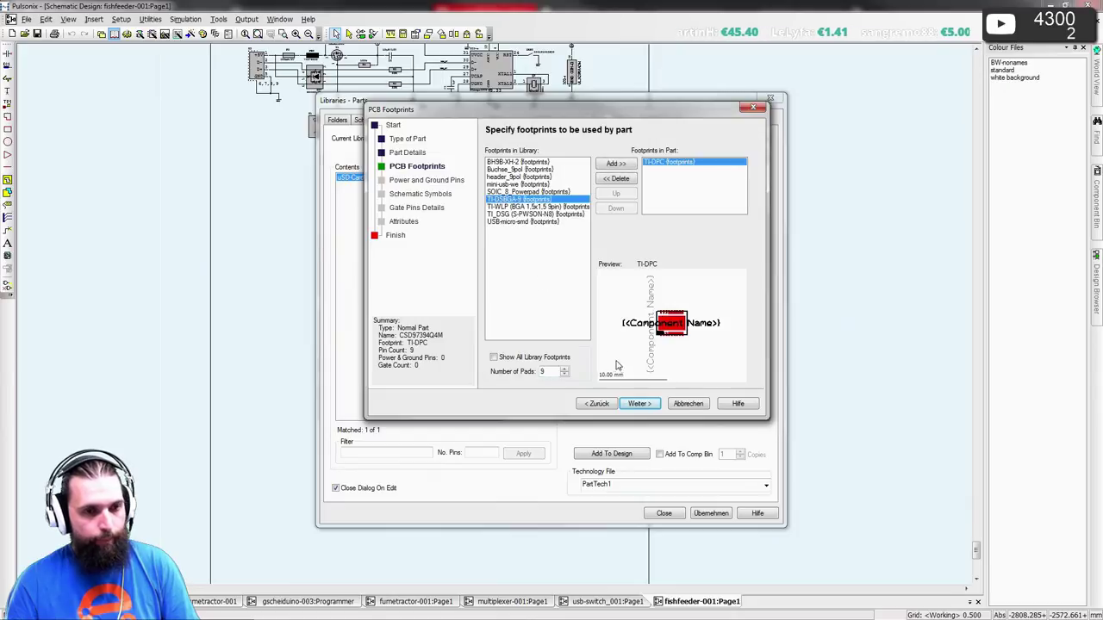
left_click(638, 404)
left_click(638, 404)
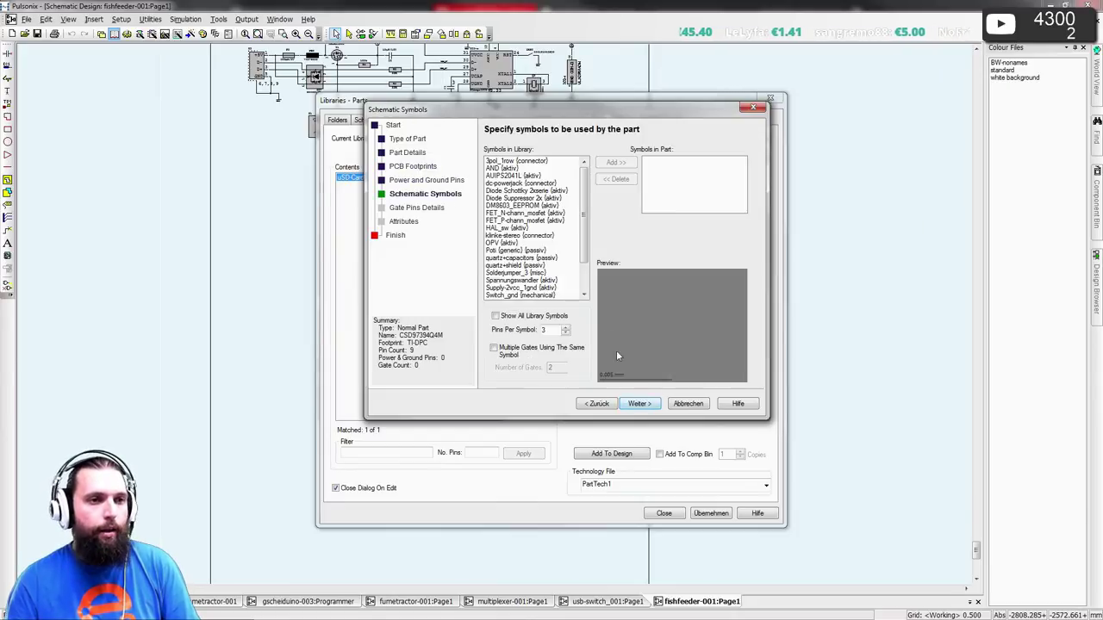
- Add the CSD97394 symbol as the part's single gate and reach the Attributes step
left_click(566, 331)
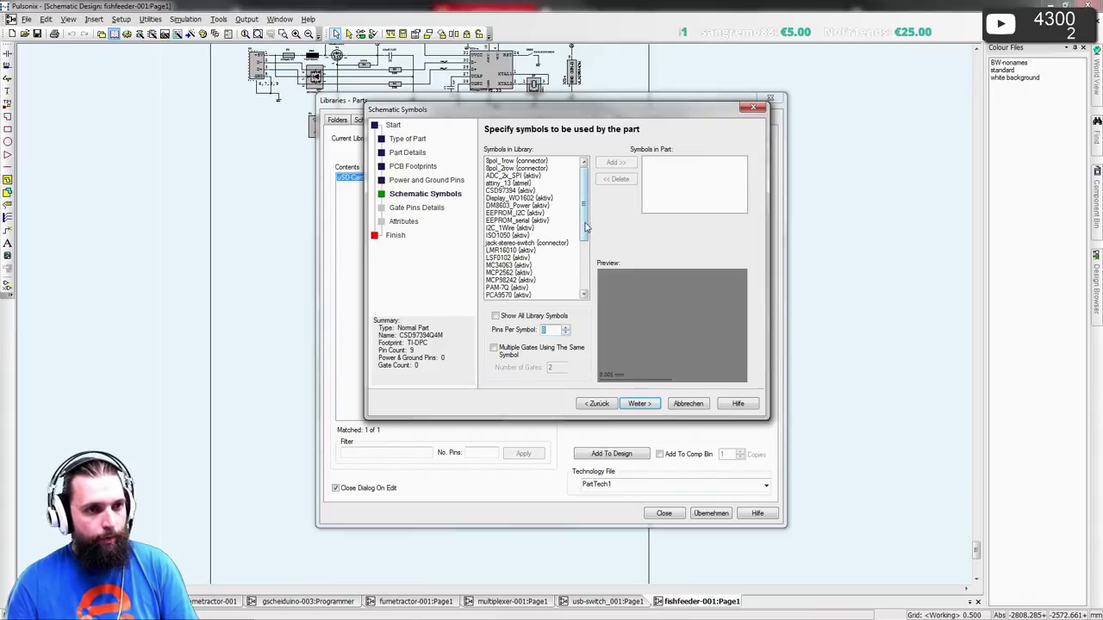
left_click_drag(585, 227, 592, 274)
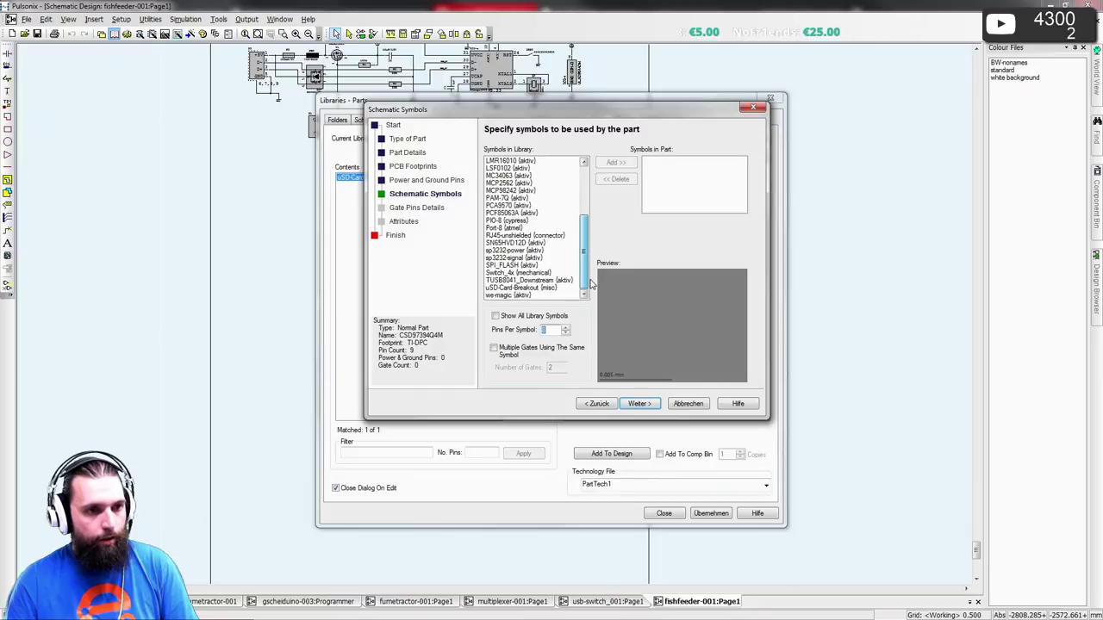
key("alt+Tab")
key("alt+Tab")
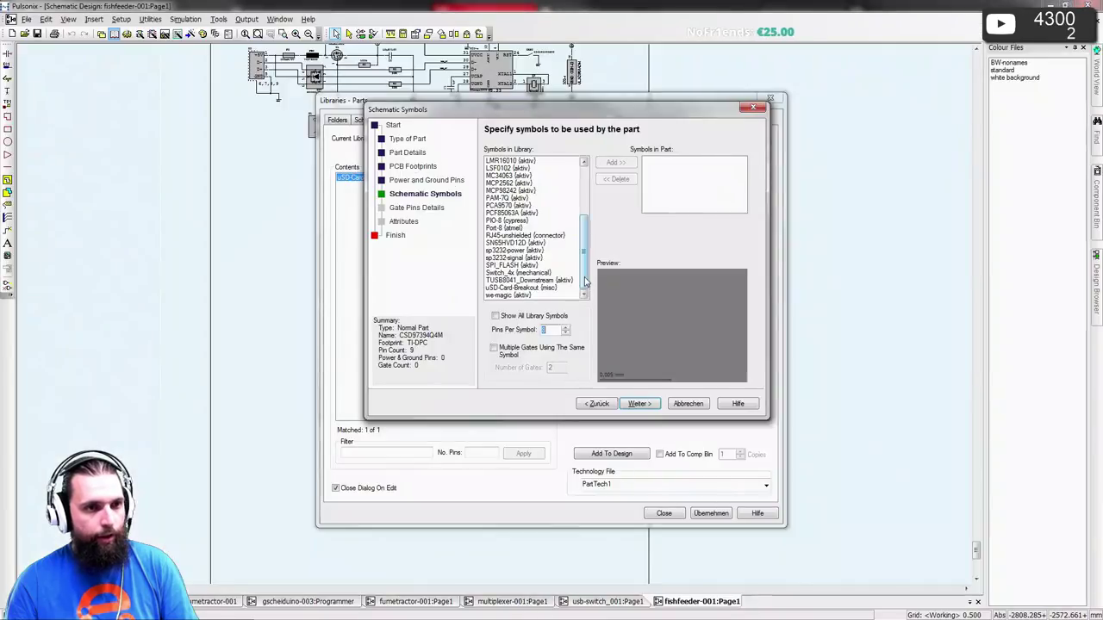
scroll(526, 229, "up", 5)
left_click(497, 191)
double_click(497, 191)
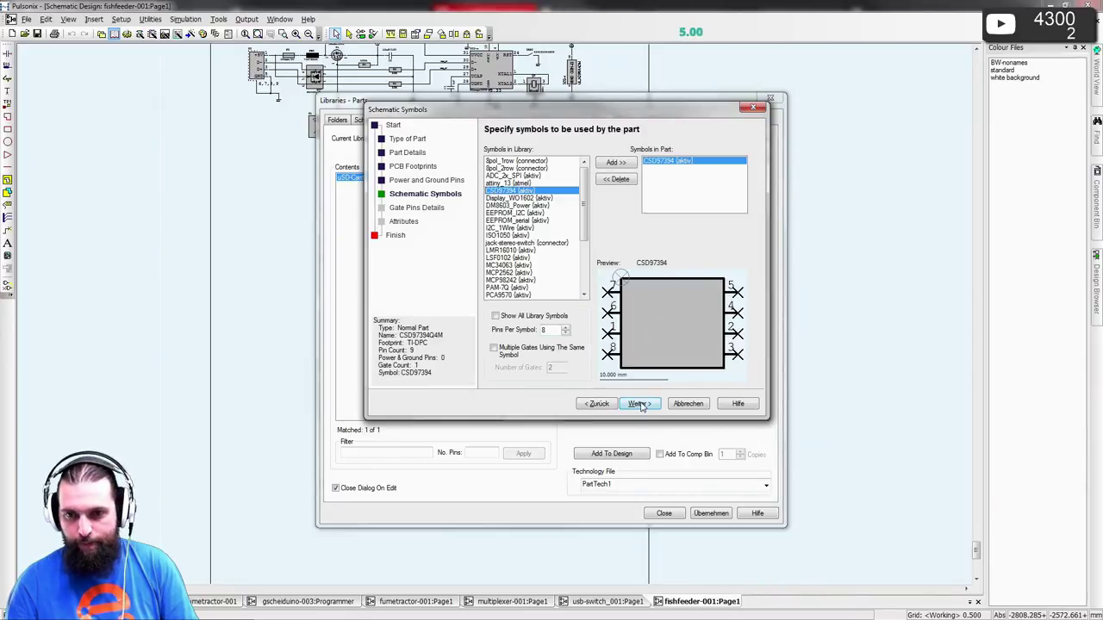
left_click(639, 404)
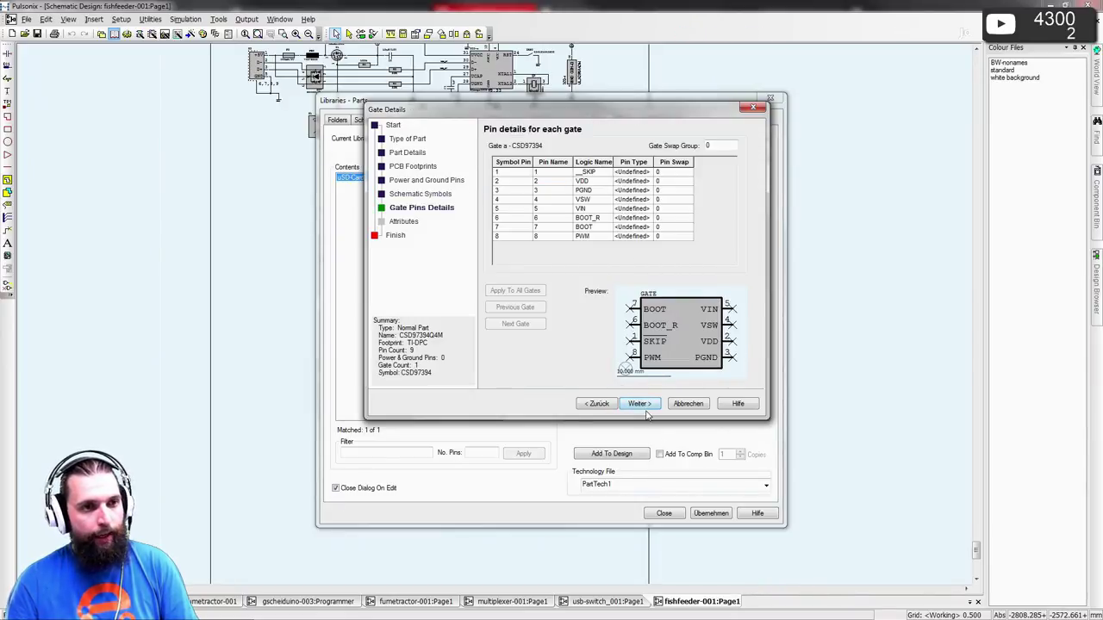
left_click(640, 404)
left_click(723, 163)
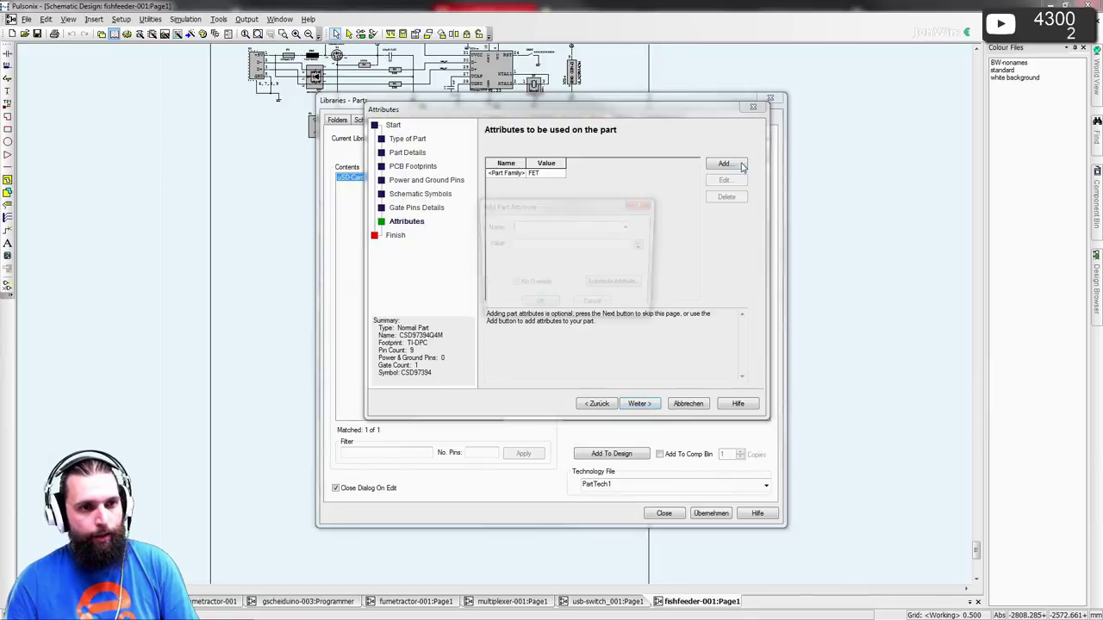
- Add a Value attribute to the part, pasting CSD97394 copied from the datasheet title
left_click(628, 226)
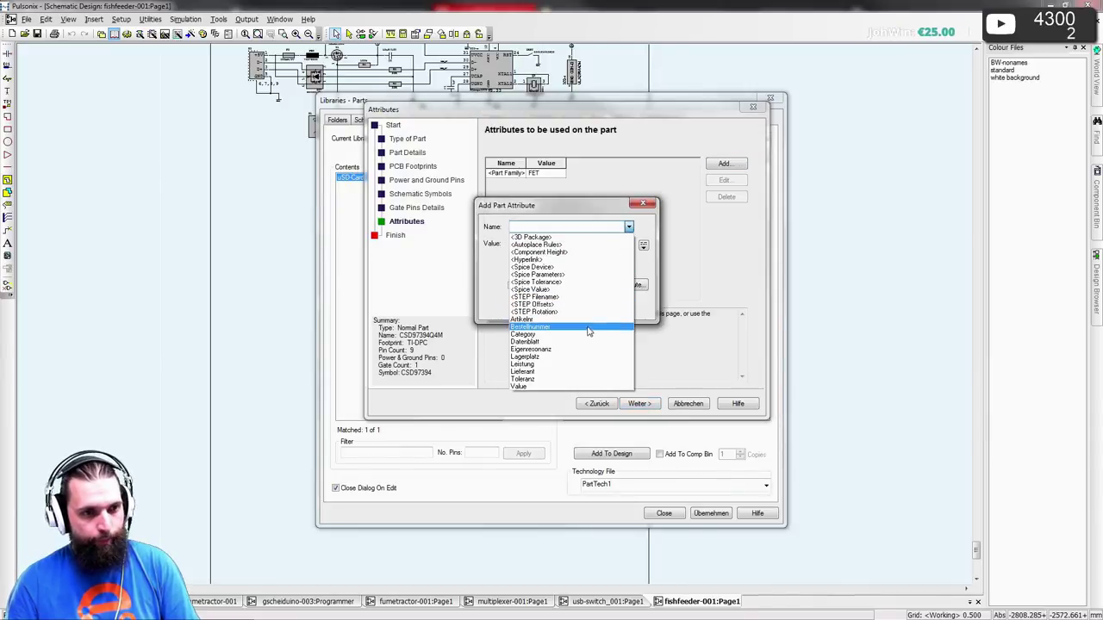
left_click(577, 386)
left_click(558, 246)
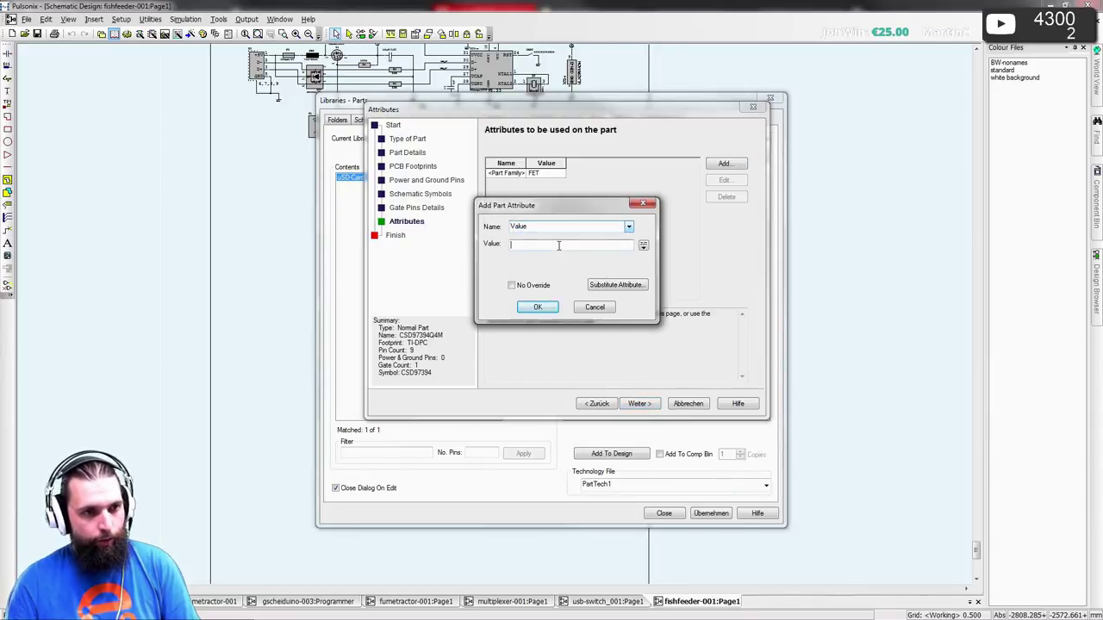
key("alt+Tab")
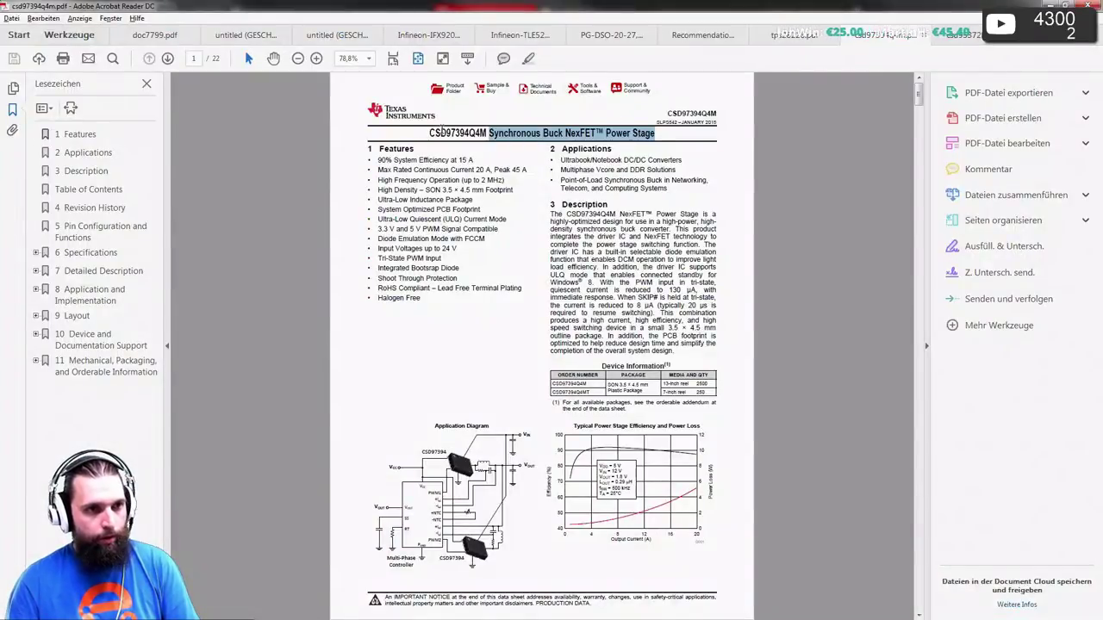
left_click_drag(440, 134, 421, 134)
key("alt+Tab")
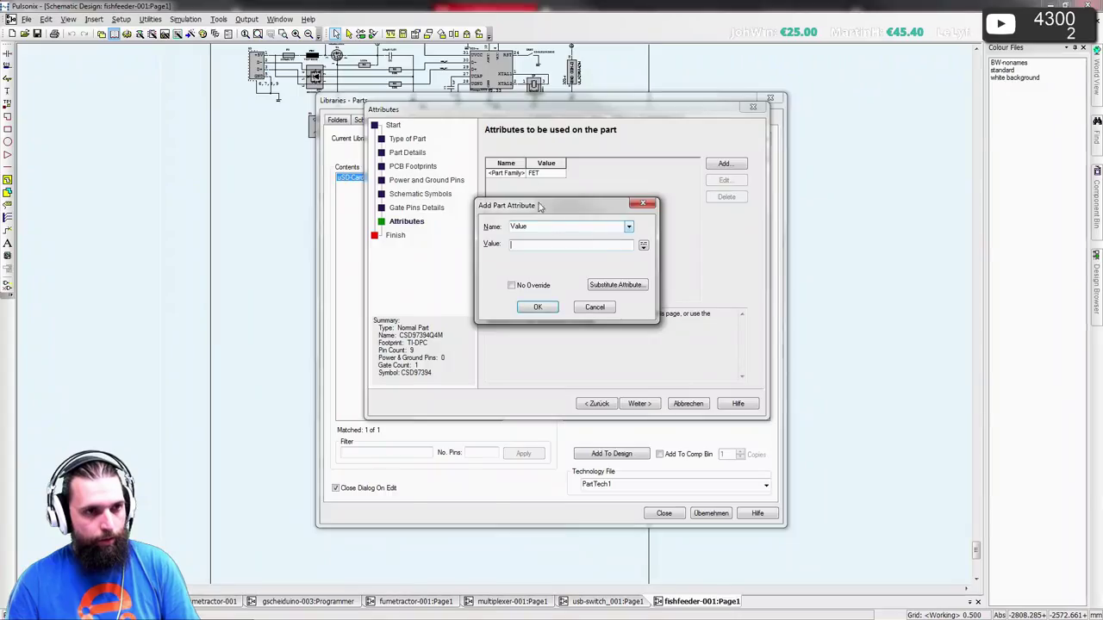
key("ctrl+v")
left_click(538, 306)
- Add a Lieferant attribute with supplier Mouser
left_click(724, 164)
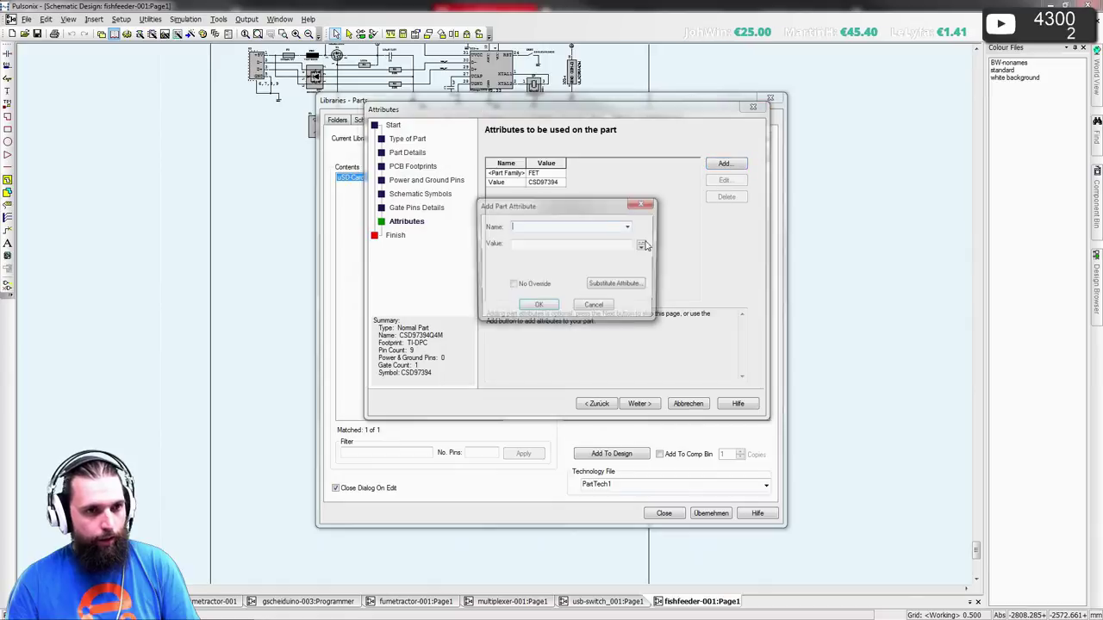
left_click(628, 226)
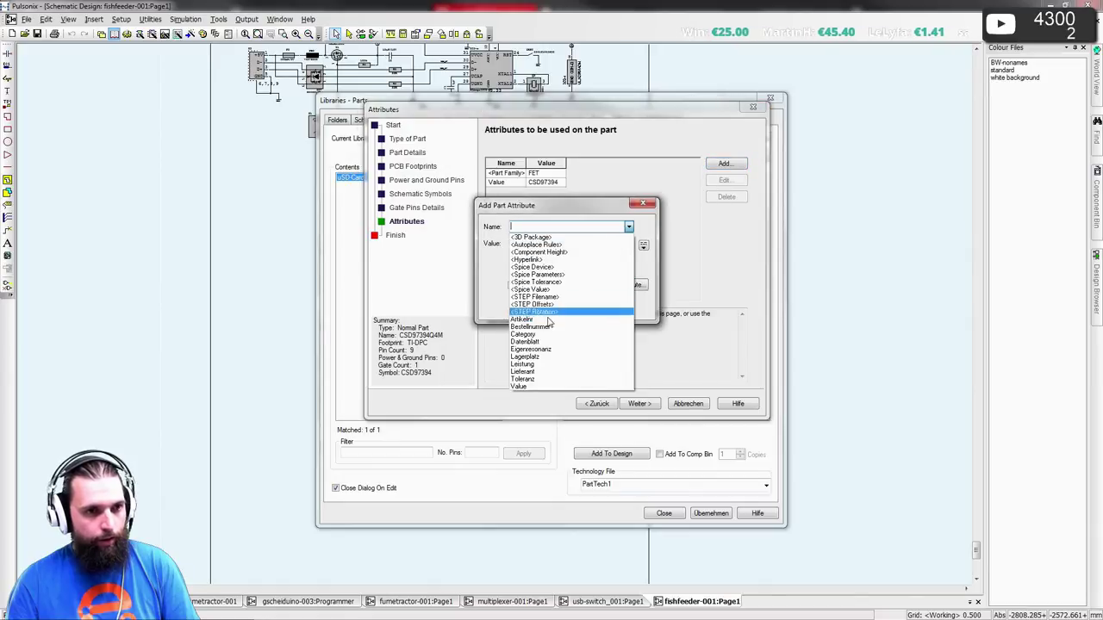
left_click(554, 372)
left_click(540, 245)
type("Mose")
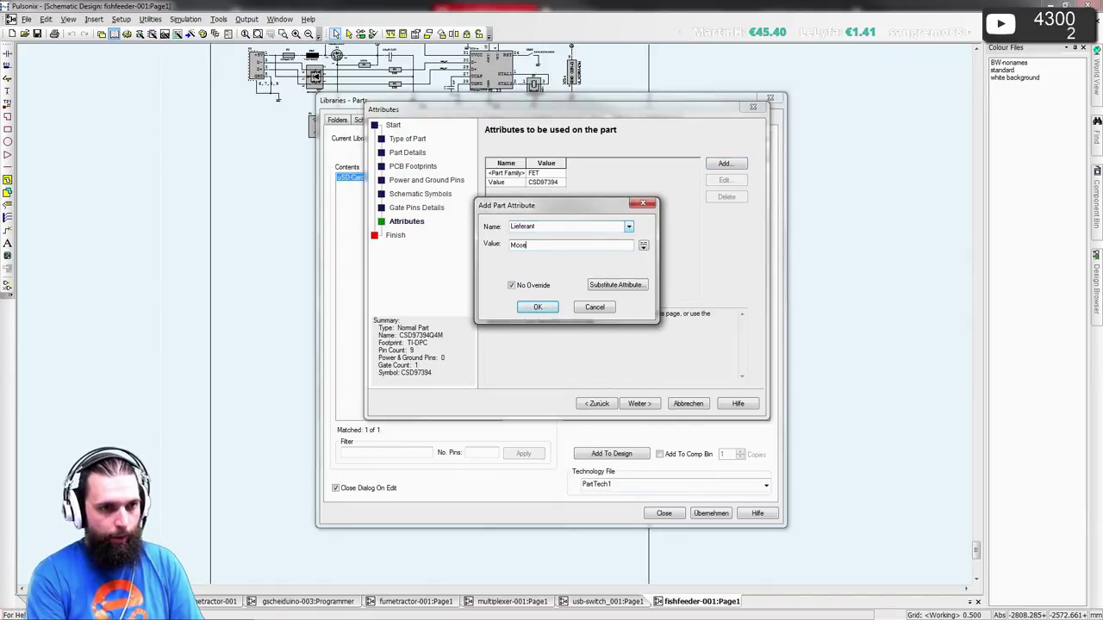
type("user")
key("alt+Tab")
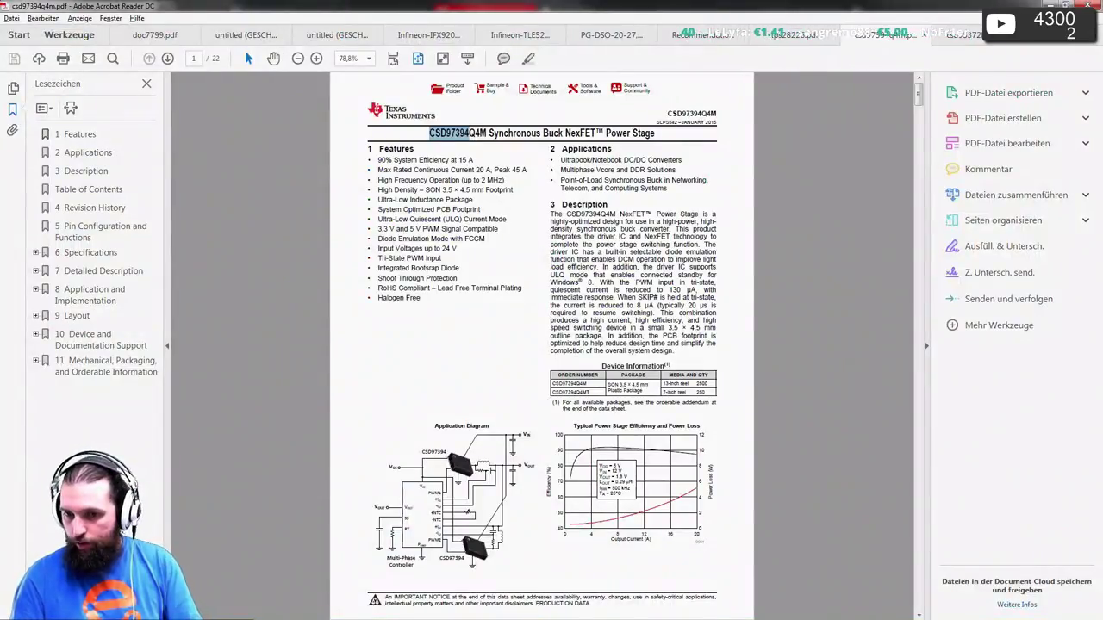
- Search Mouser for CSD97394Q4M and copy its order number 595-CSD97394Q4M
key("alt+Tab")
key("alt+Tab")
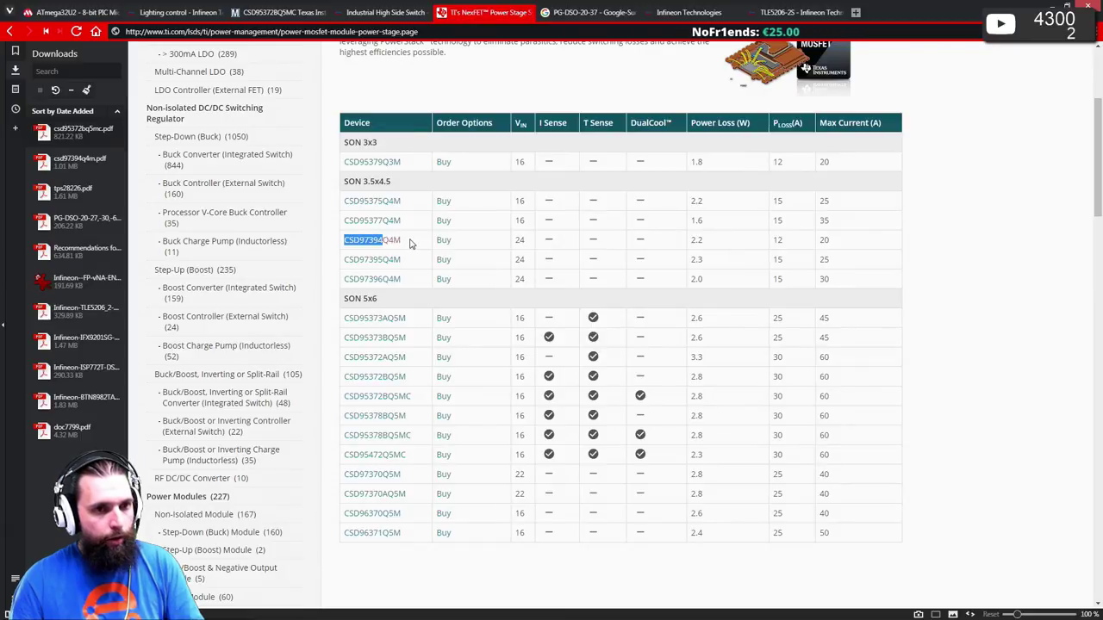
left_click(410, 244)
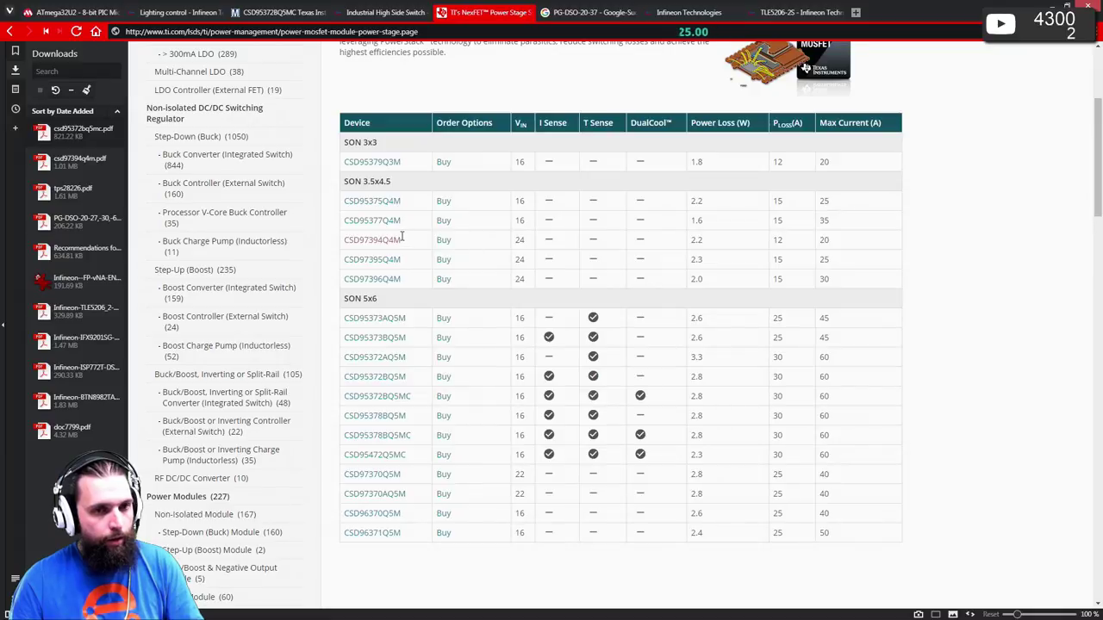
left_click_drag(401, 238, 342, 240)
key("ctrl+c")
left_click(277, 13)
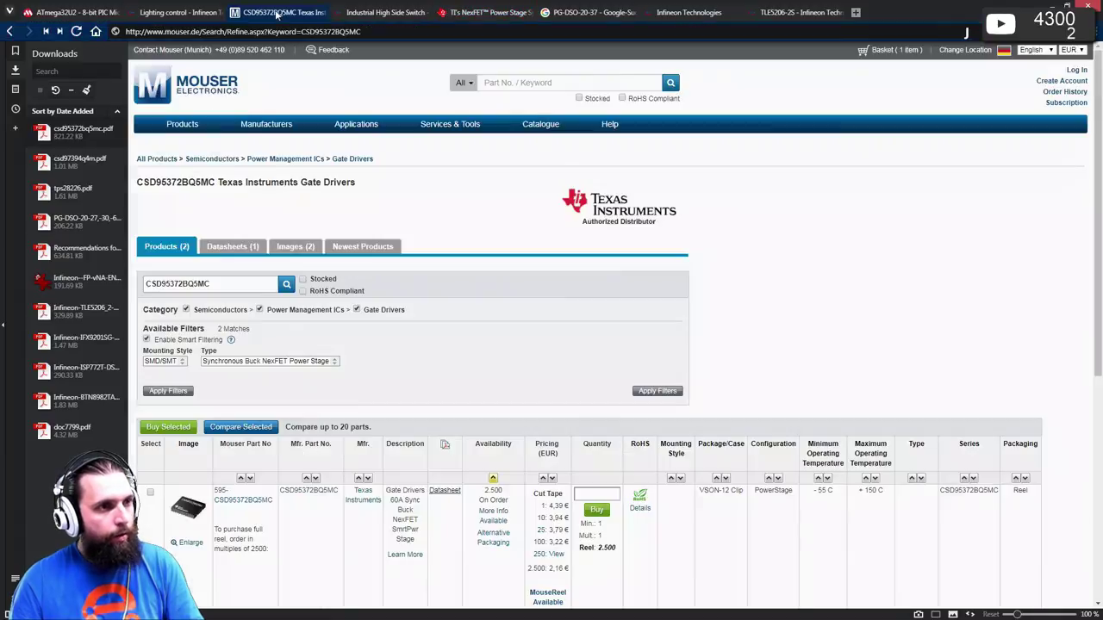
left_click(500, 84)
key("ctrl+v")
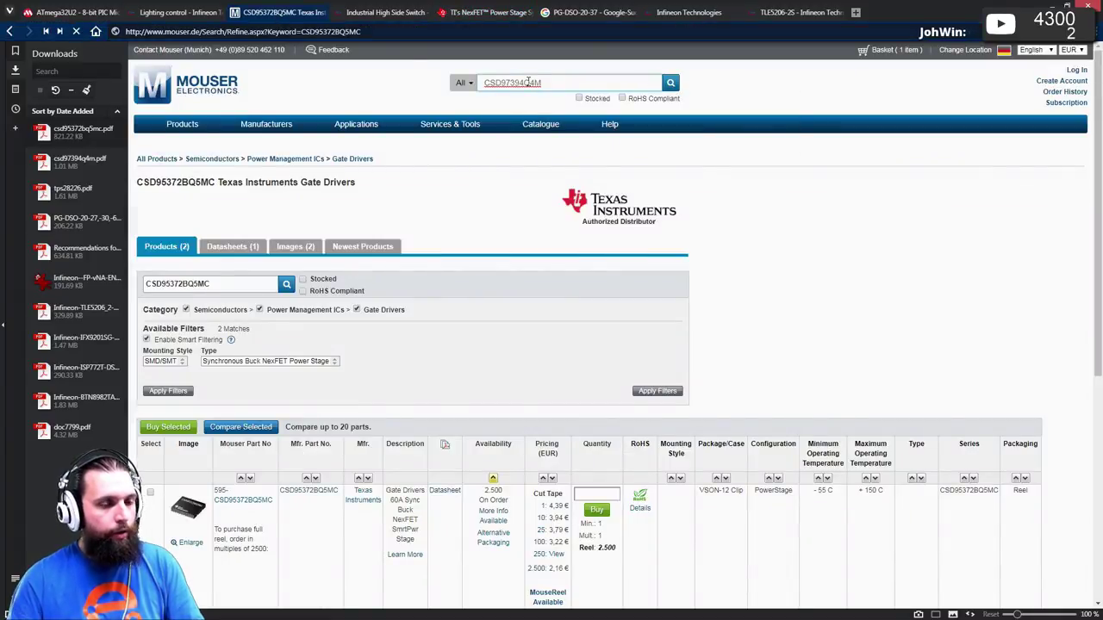
key("Return")
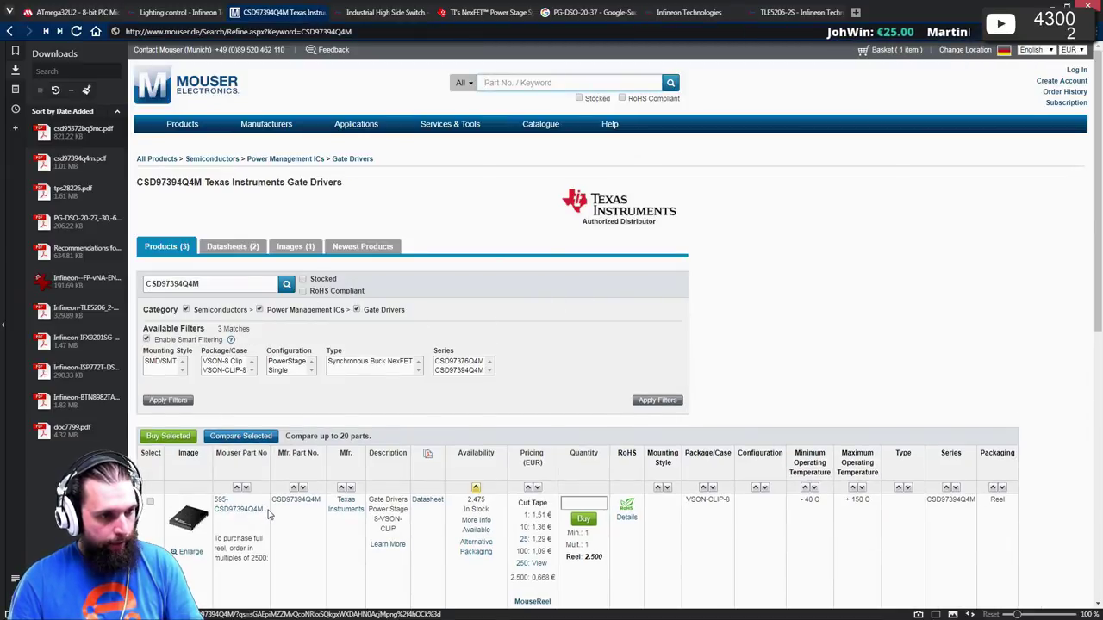
left_click_drag(264, 510, 214, 499)
key("ctrl+c")
key("alt+Tab")
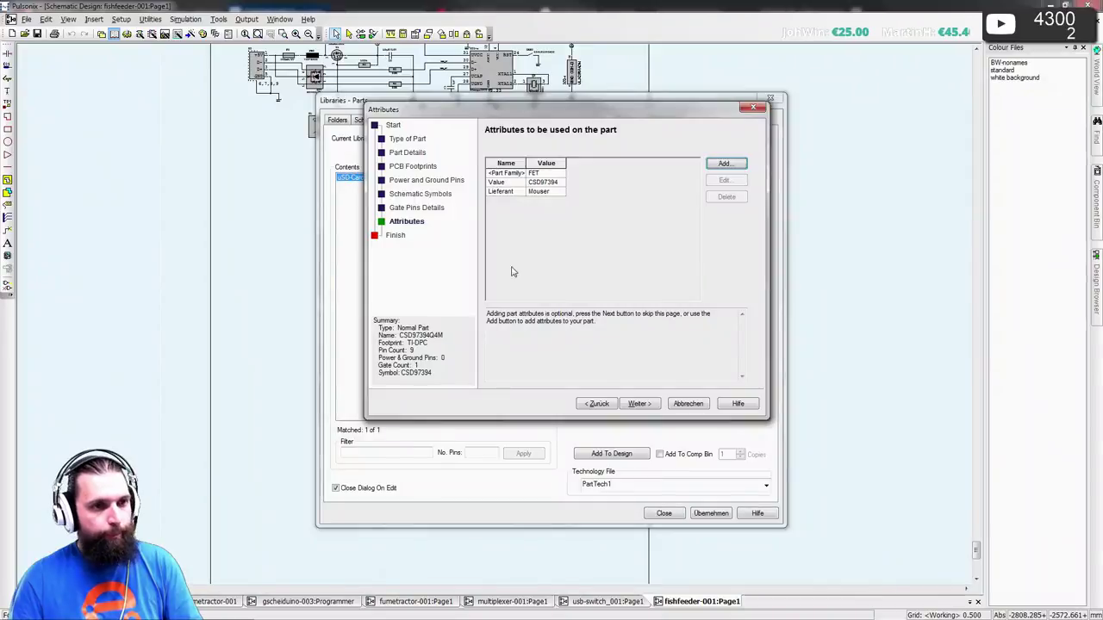
- Add a Bestellnummer attribute with value 595-CSD97394Q4M
left_click(724, 163)
left_click(628, 226)
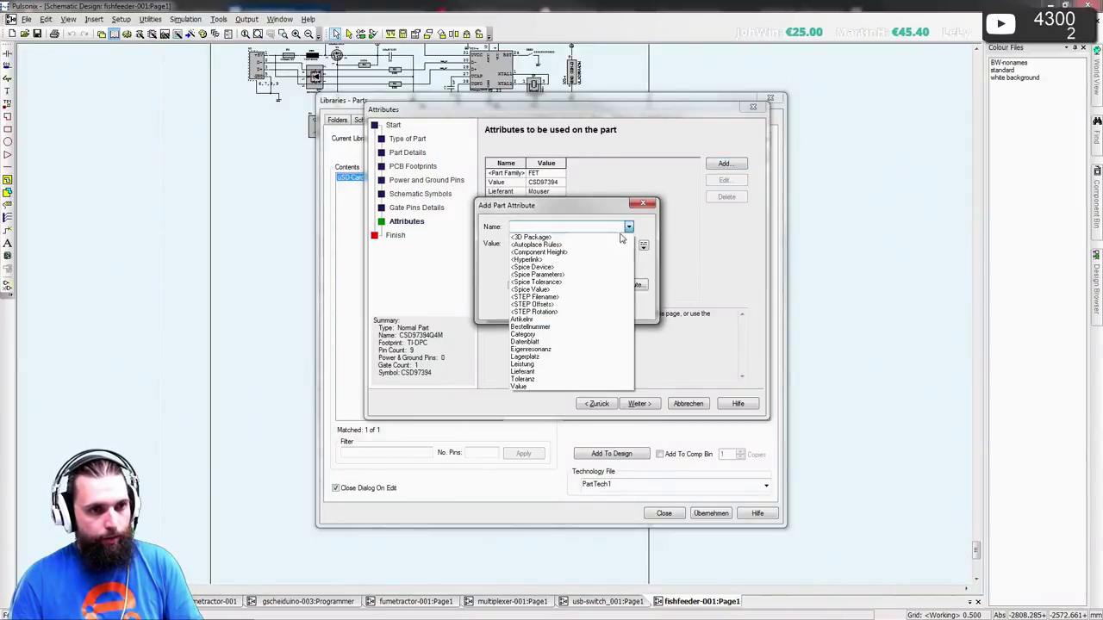
left_click(529, 328)
key("Tab")
key("ctrl+v")
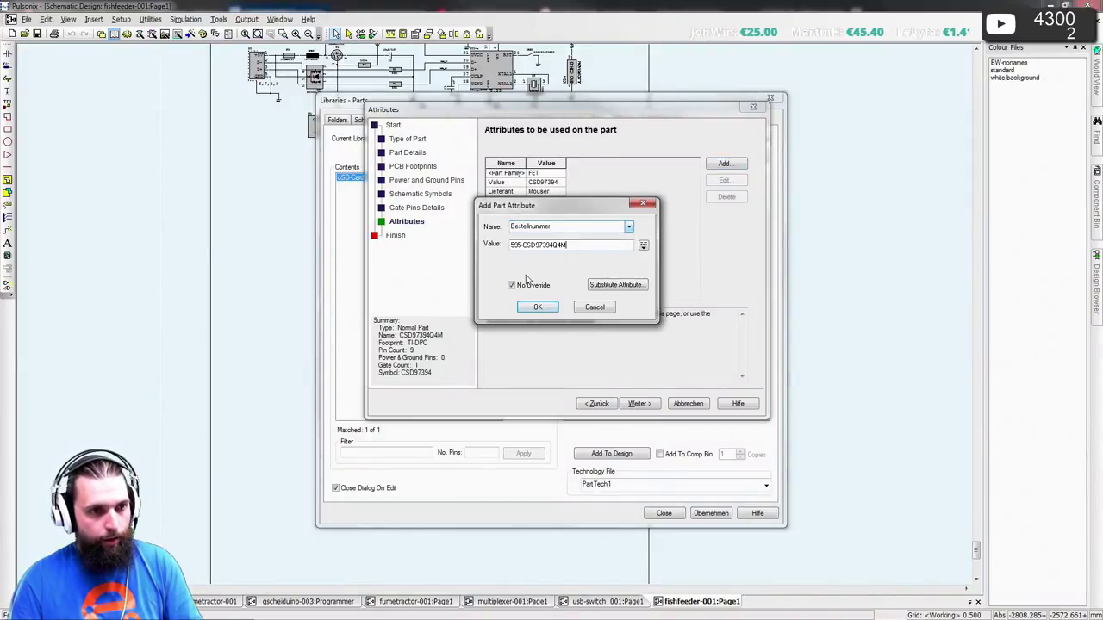
left_click(536, 308)
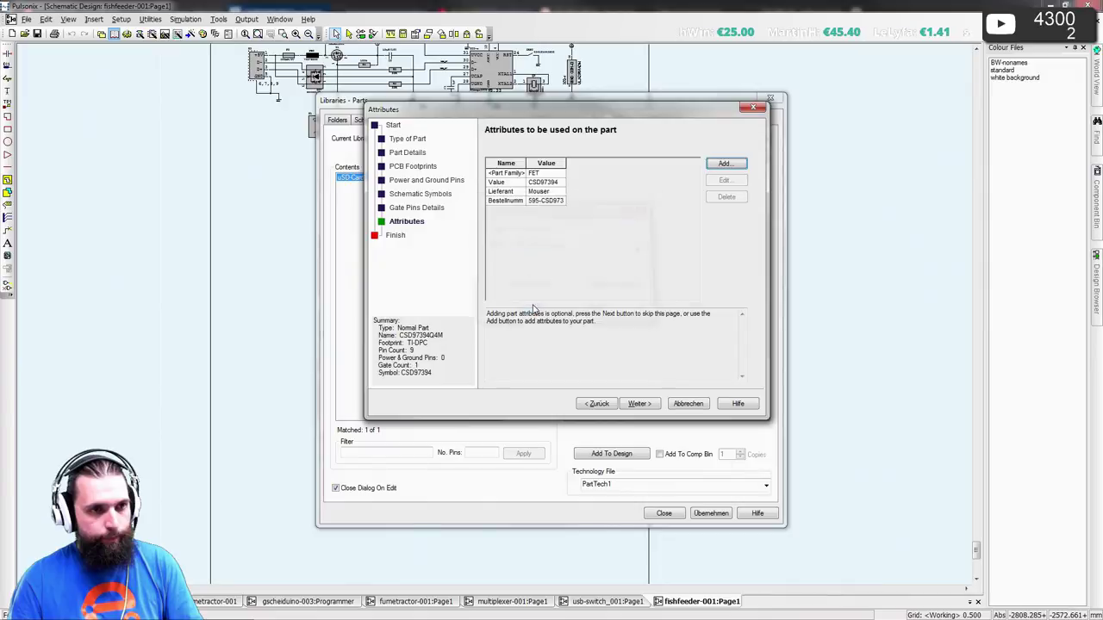
left_click(724, 163)
left_click(628, 225)
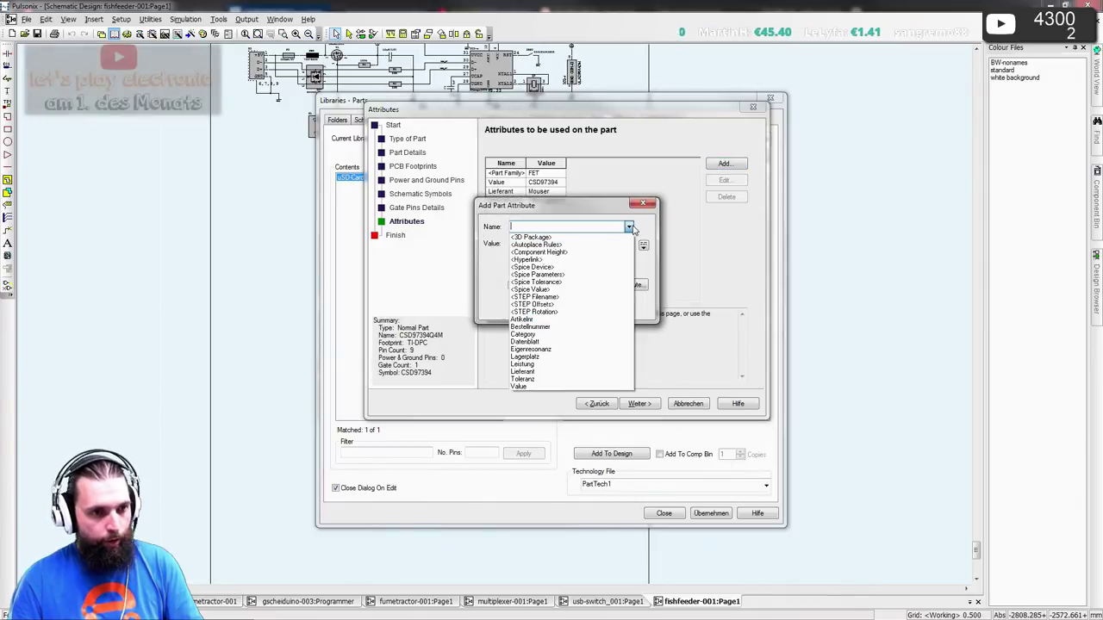
key("Escape")
key("Escape")
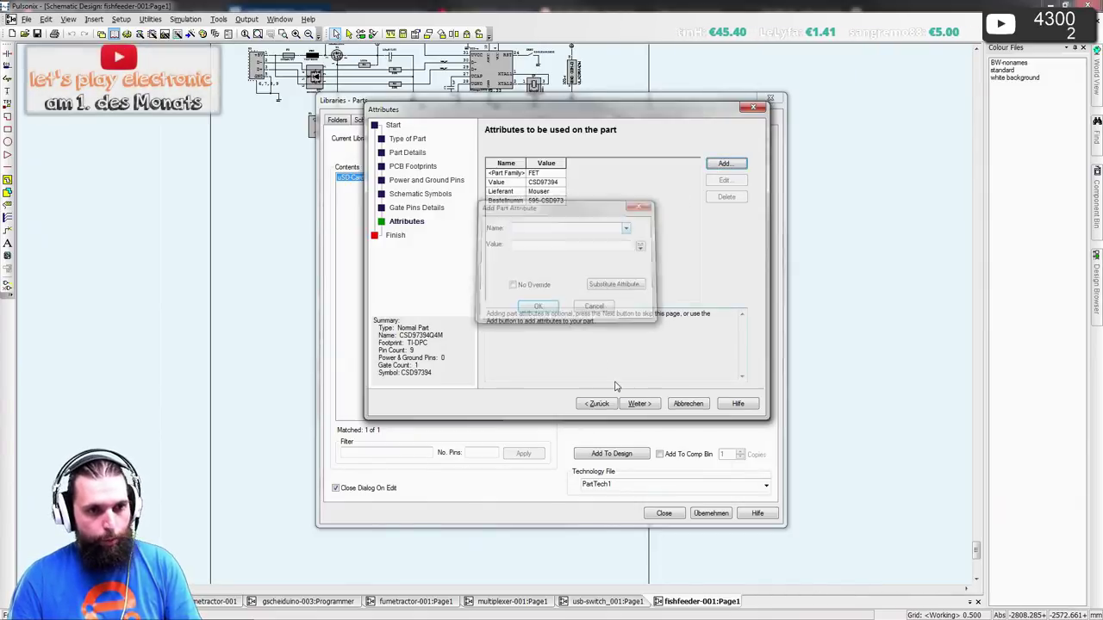
- Finish the part wizard, saving CSD97394Q4M into the aktiv library
left_click(638, 405)
left_click(679, 194)
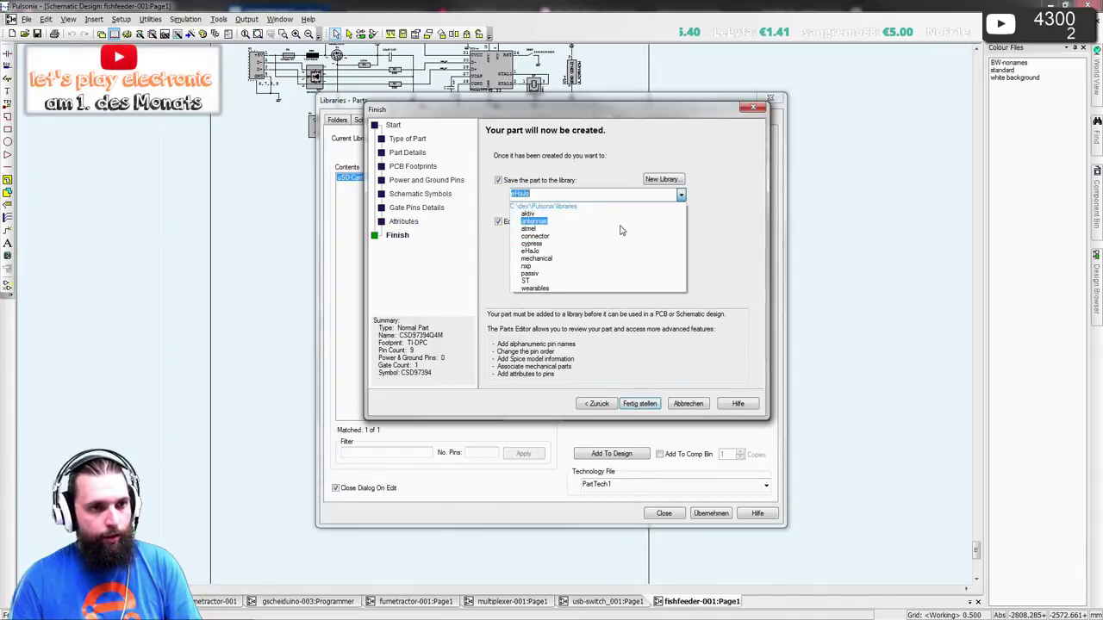
left_click(581, 252)
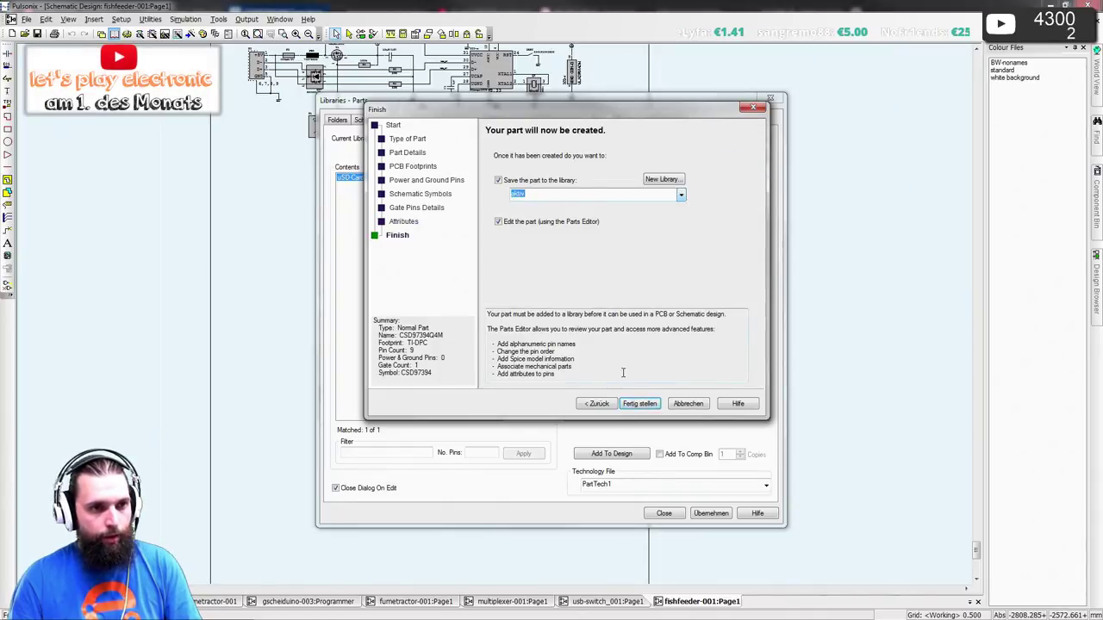
left_click(639, 403)
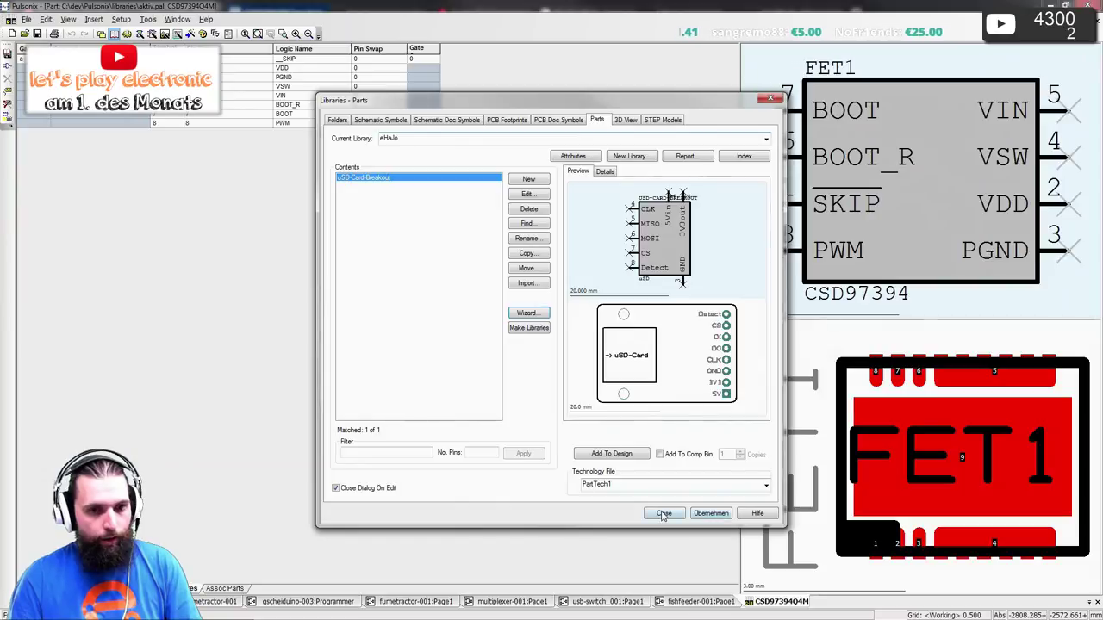
- Map pin 3 (PGND) to pads 3,9 with Map Multiple Pcb Pins
left_click(663, 512)
left_click(916, 431)
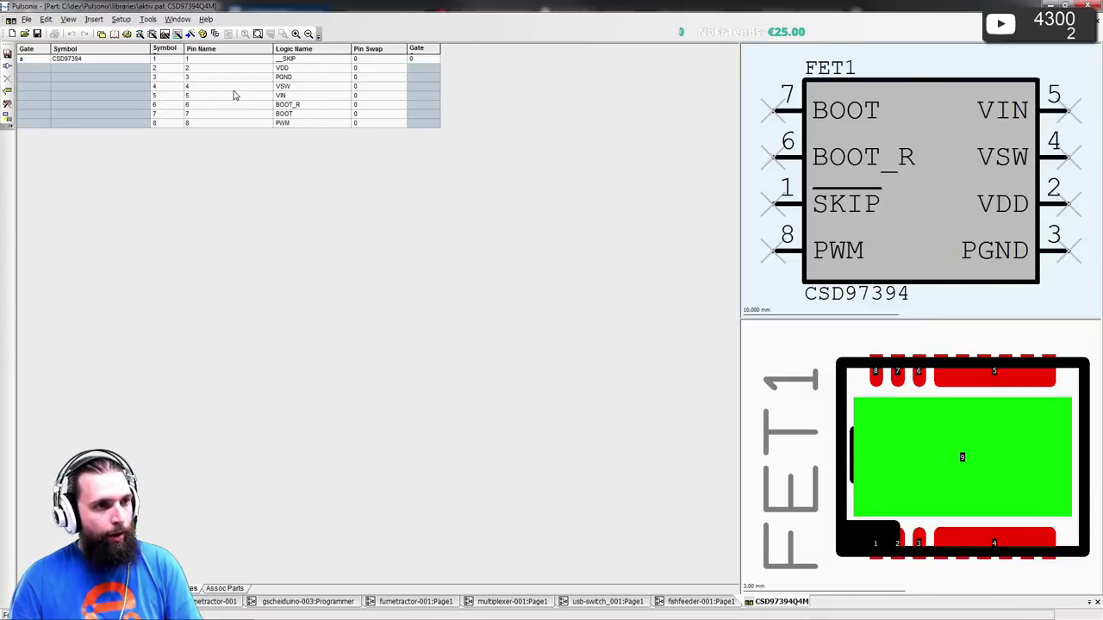
right_click(226, 79)
left_click(264, 124)
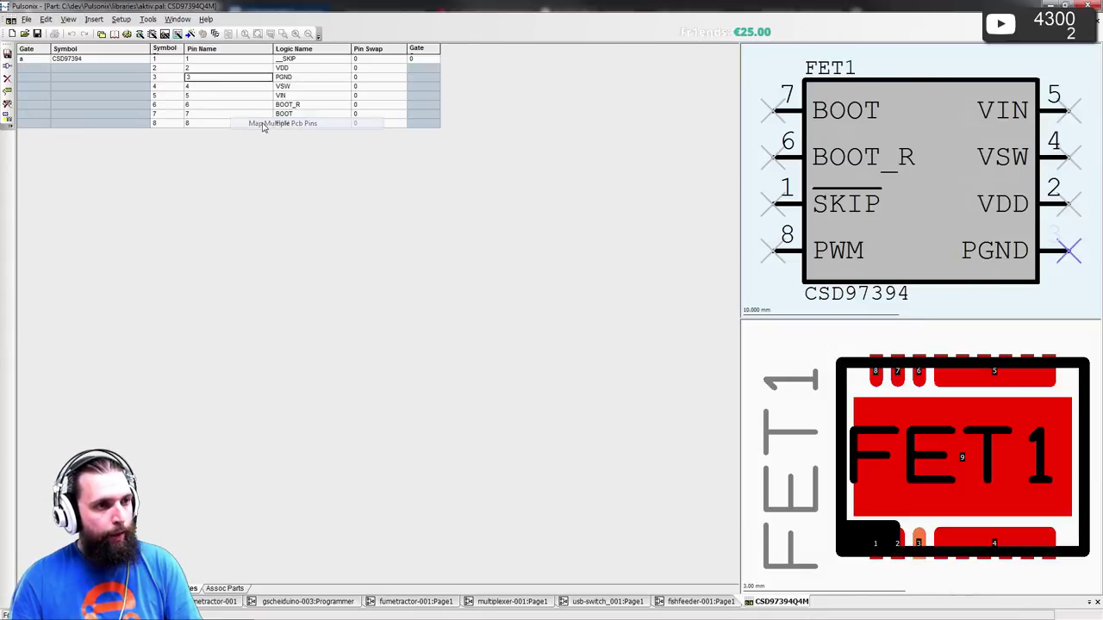
left_click(216, 77)
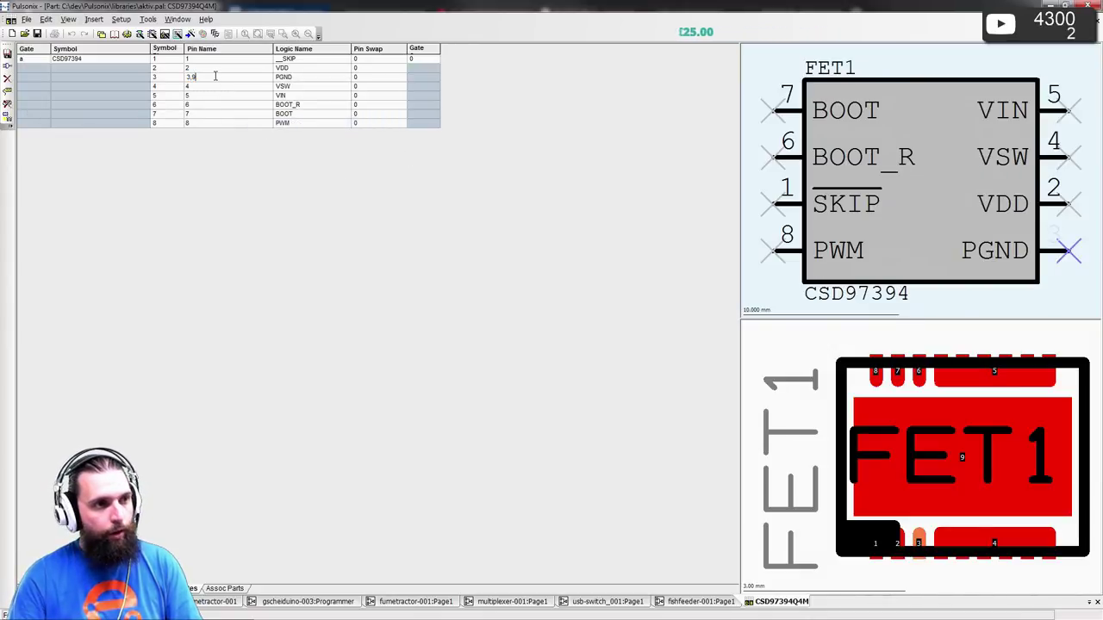
key("Return")
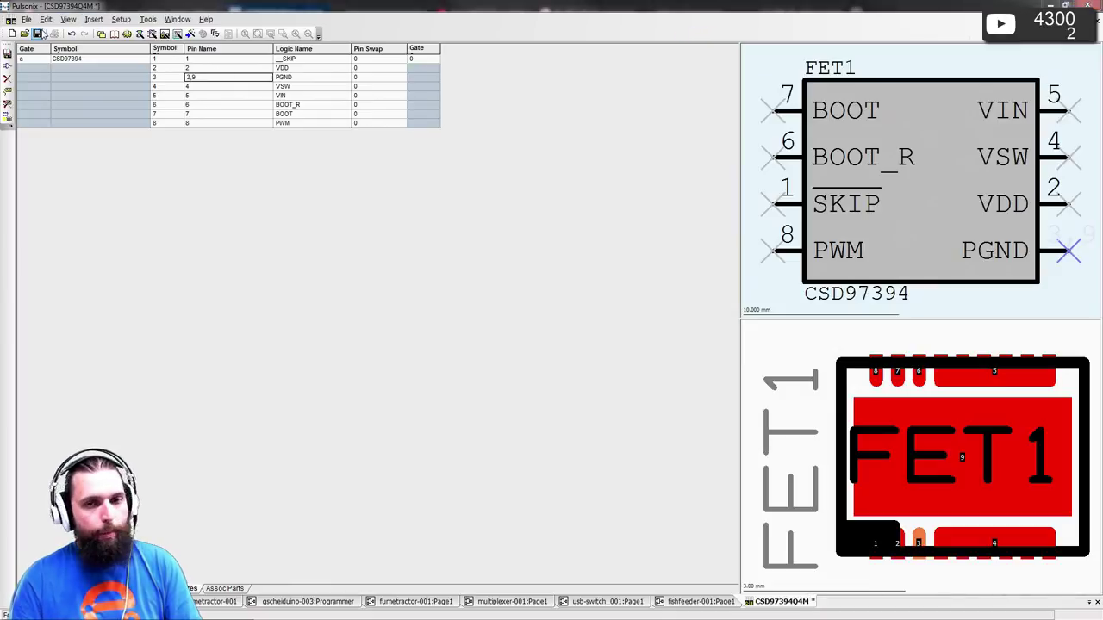
- Save the part, overwriting the library copy, and check the PGND pin's pads
left_click(37, 33)
left_click(583, 354)
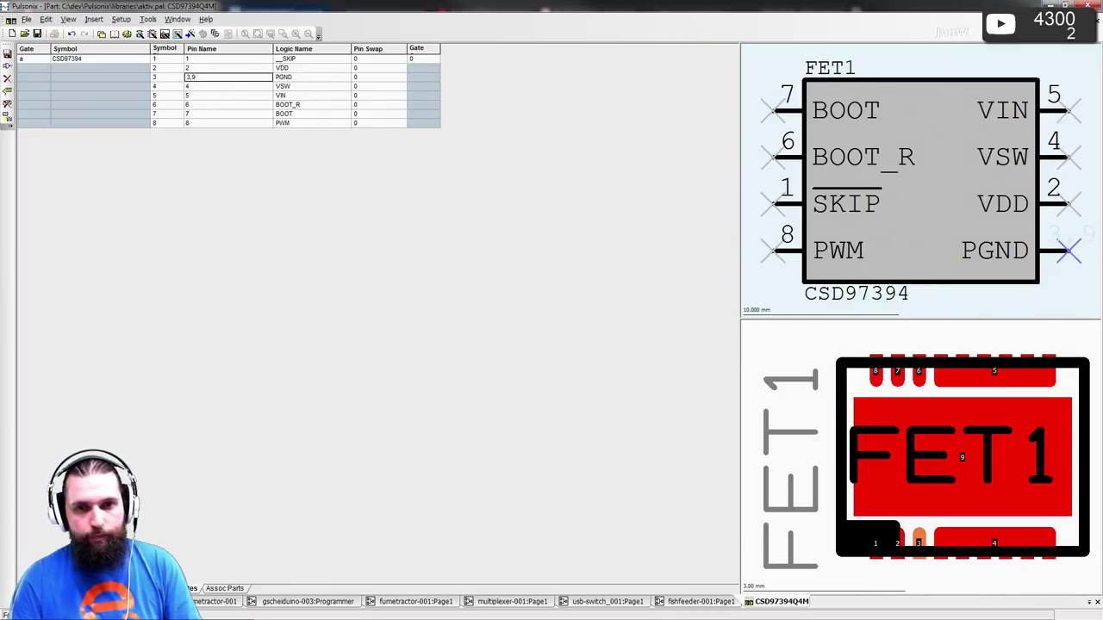
left_click(1043, 251)
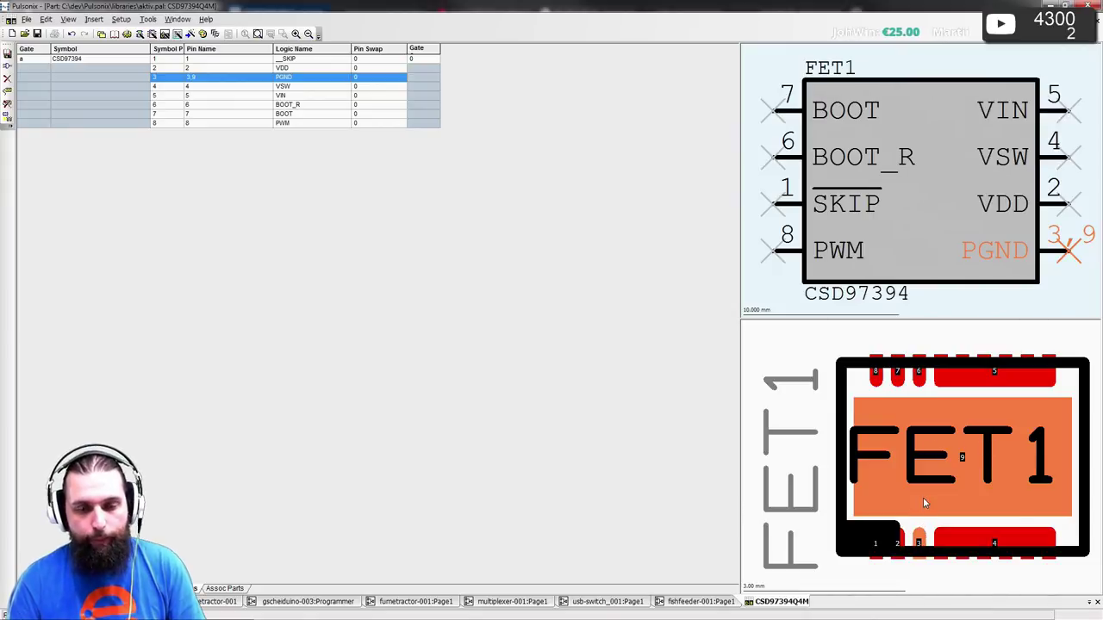
left_click(602, 363)
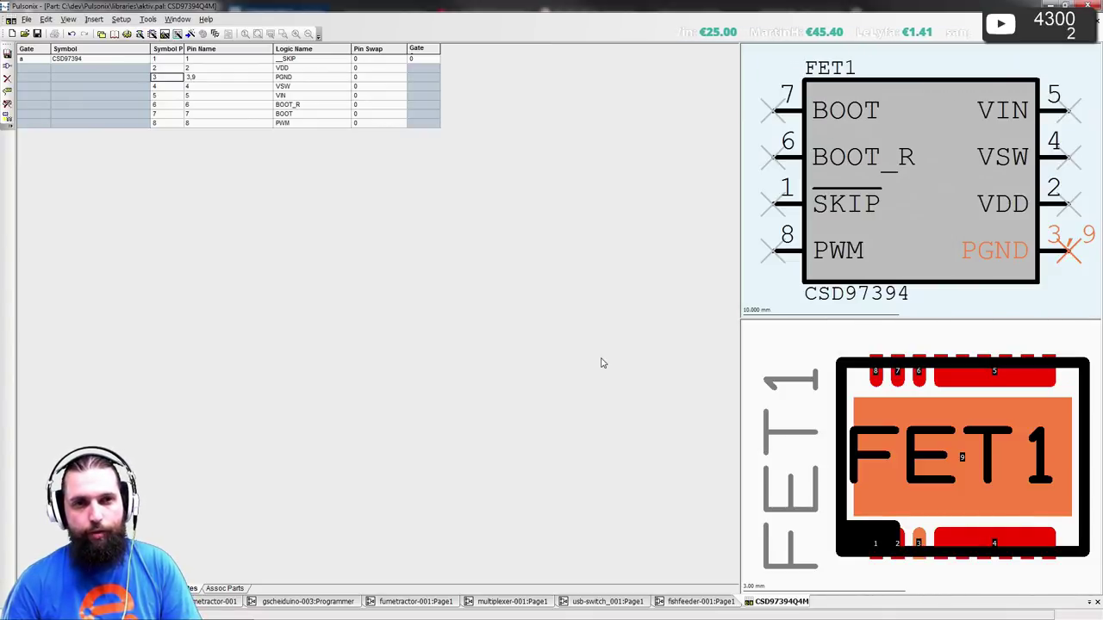
left_click(781, 67)
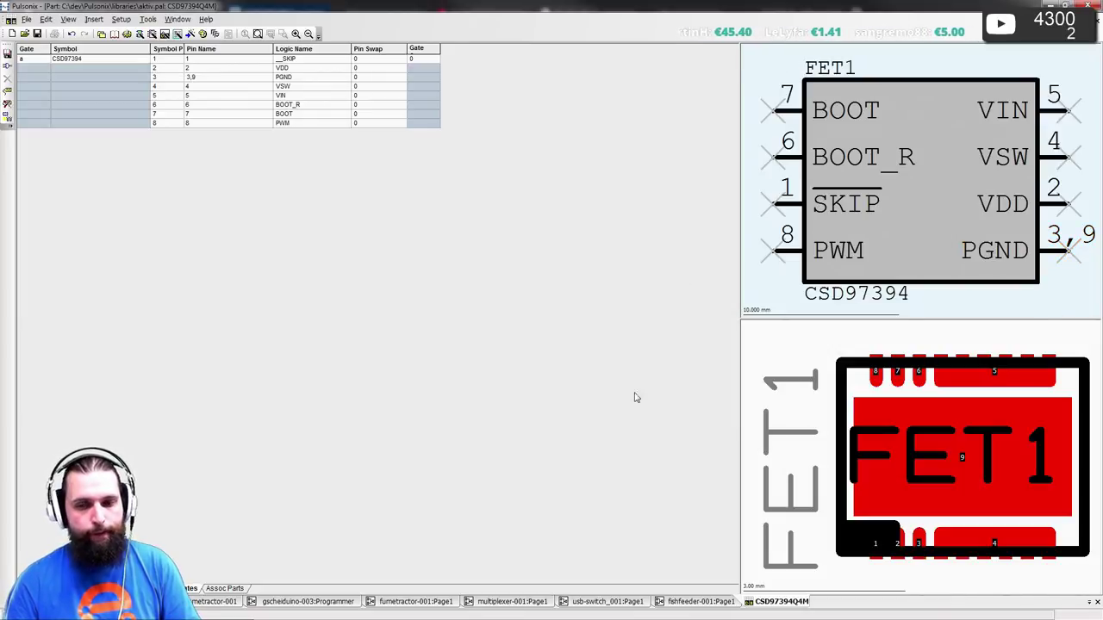
- Scroll the fitted CSD97394Q4M datasheet to the ESD ratings and recommended operating conditions
key("alt+Tab")
scroll(450, 281, "down", 15)
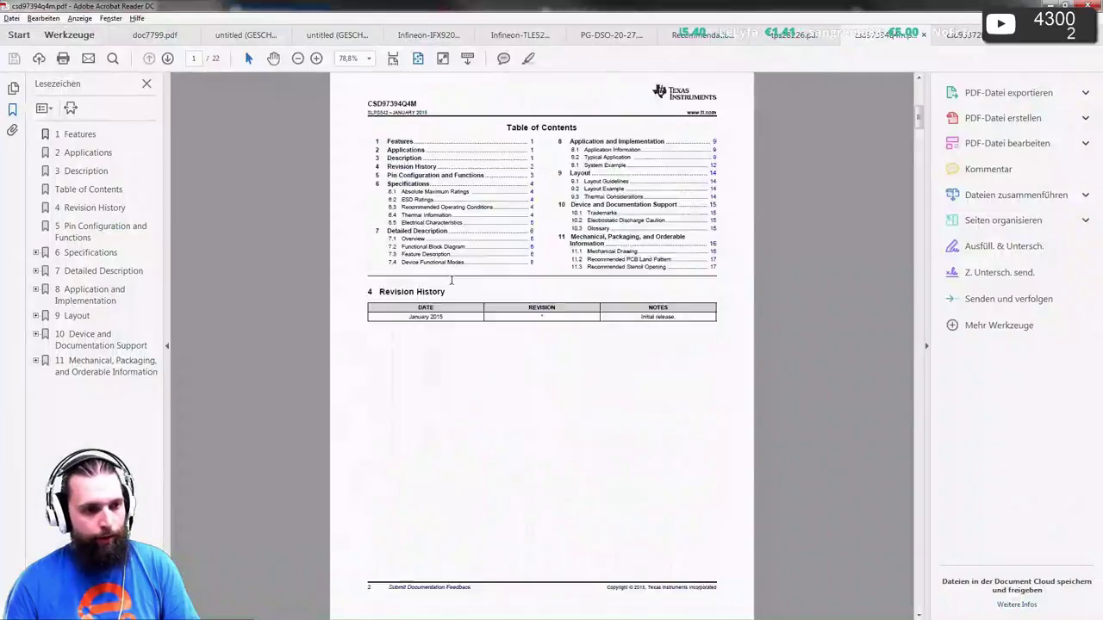
scroll(450, 281, "down", 20)
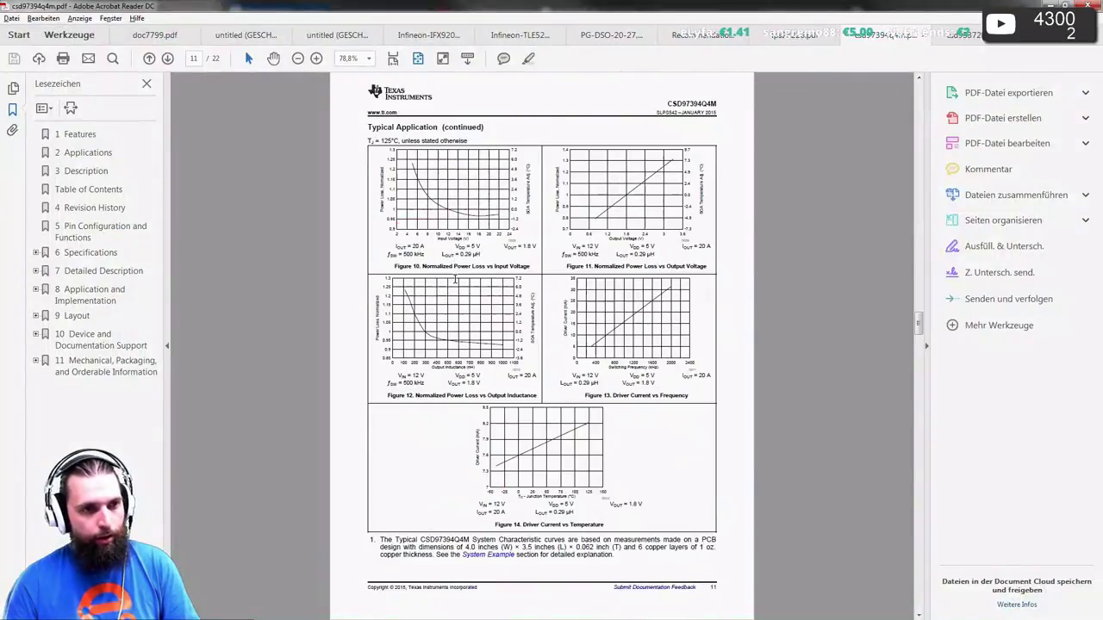
scroll(456, 278, "up", 6)
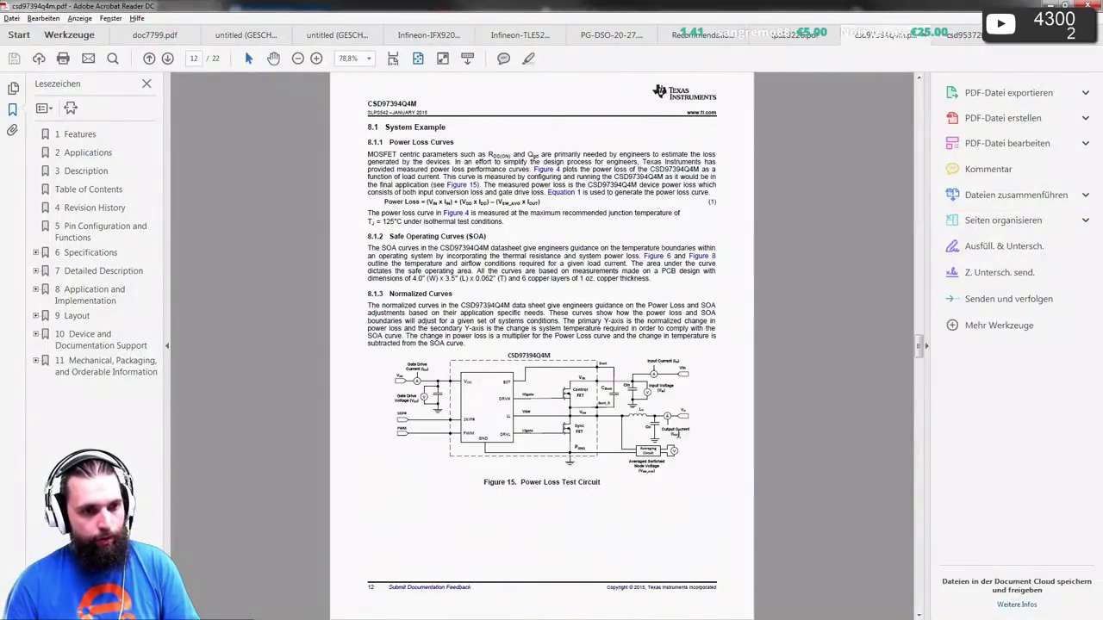
scroll(669, 408, "down", 20)
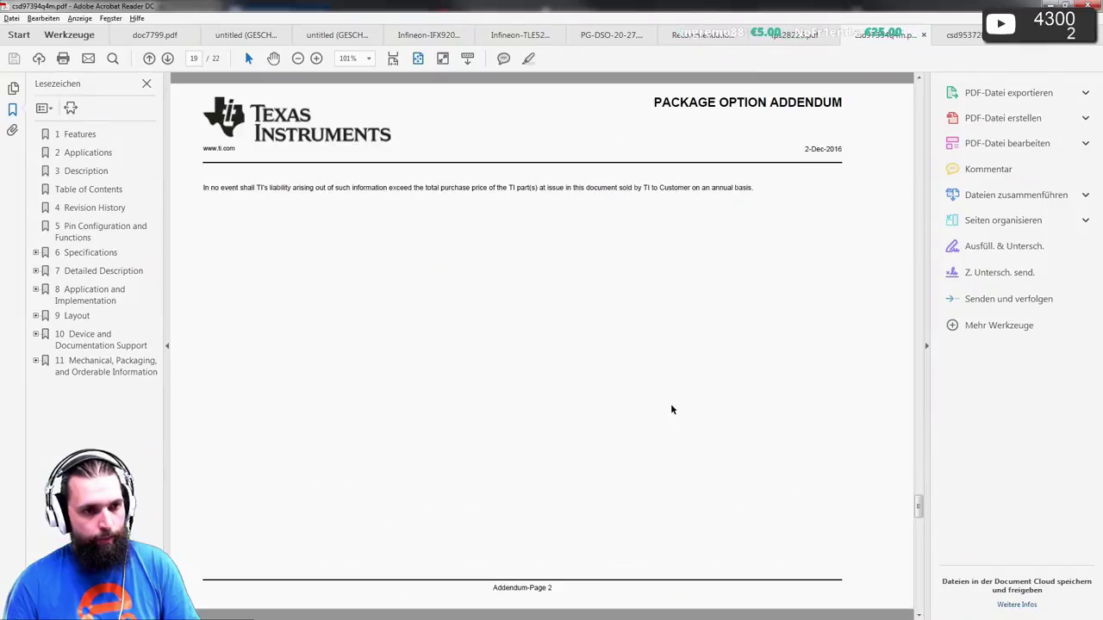
key("ctrl+0")
scroll(672, 405, "up", 15)
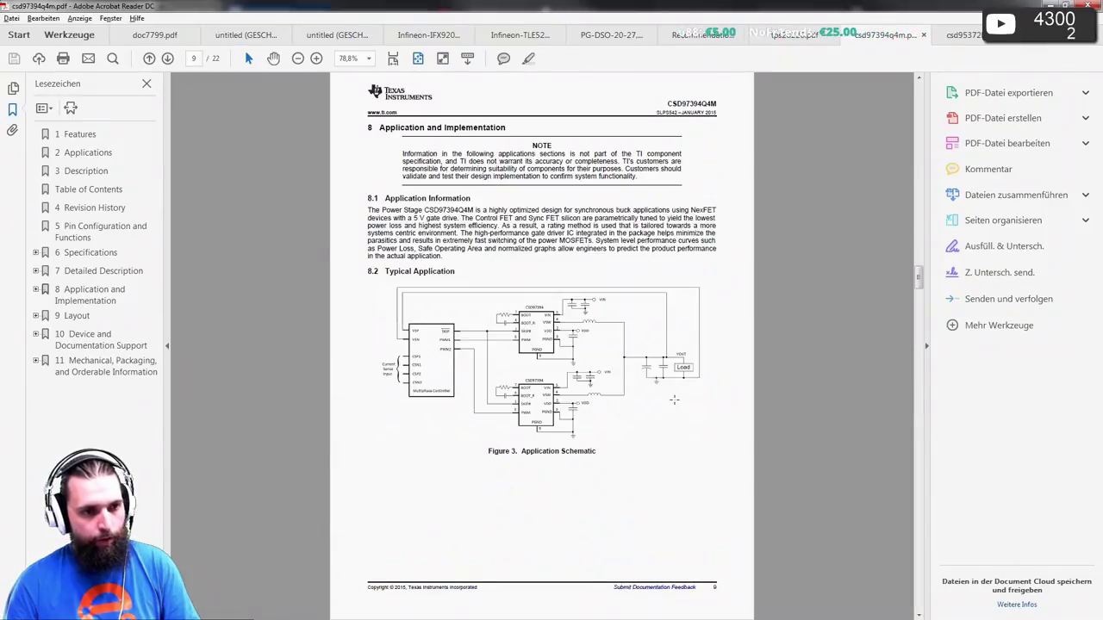
scroll(673, 400, "up", 4, "ctrl")
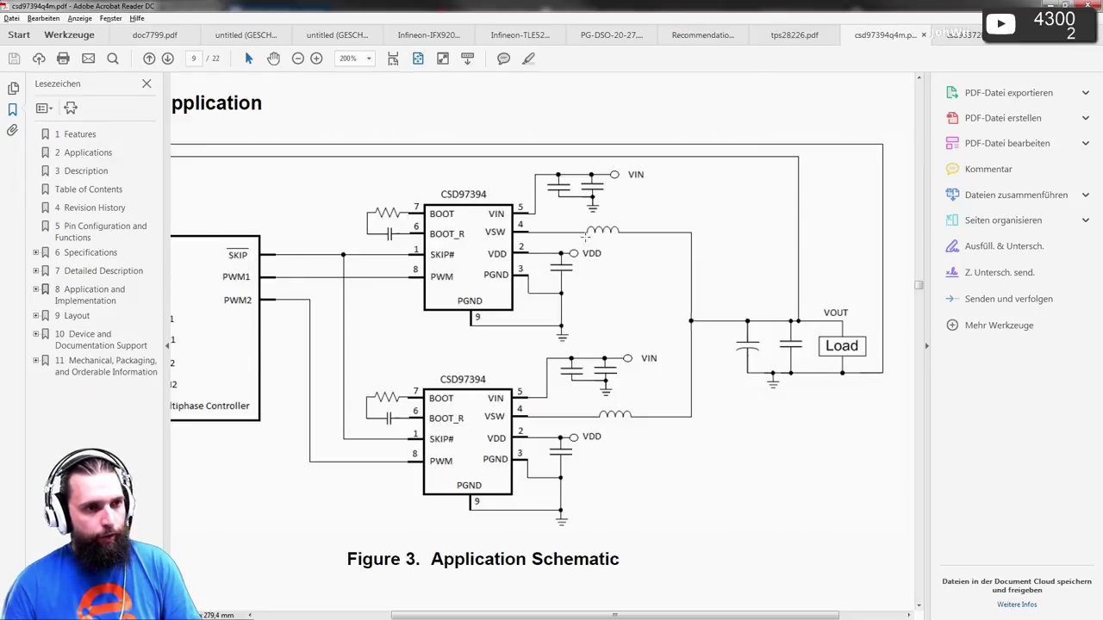
left_click(398, 61)
scroll(464, 214, "up", 4)
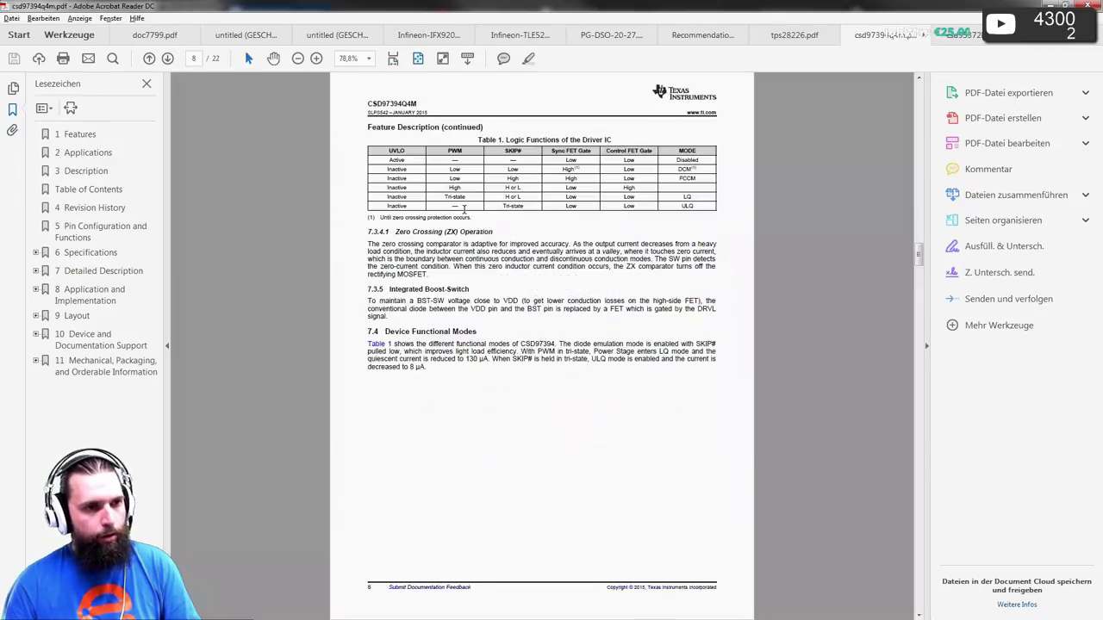
scroll(463, 211, "up", 1)
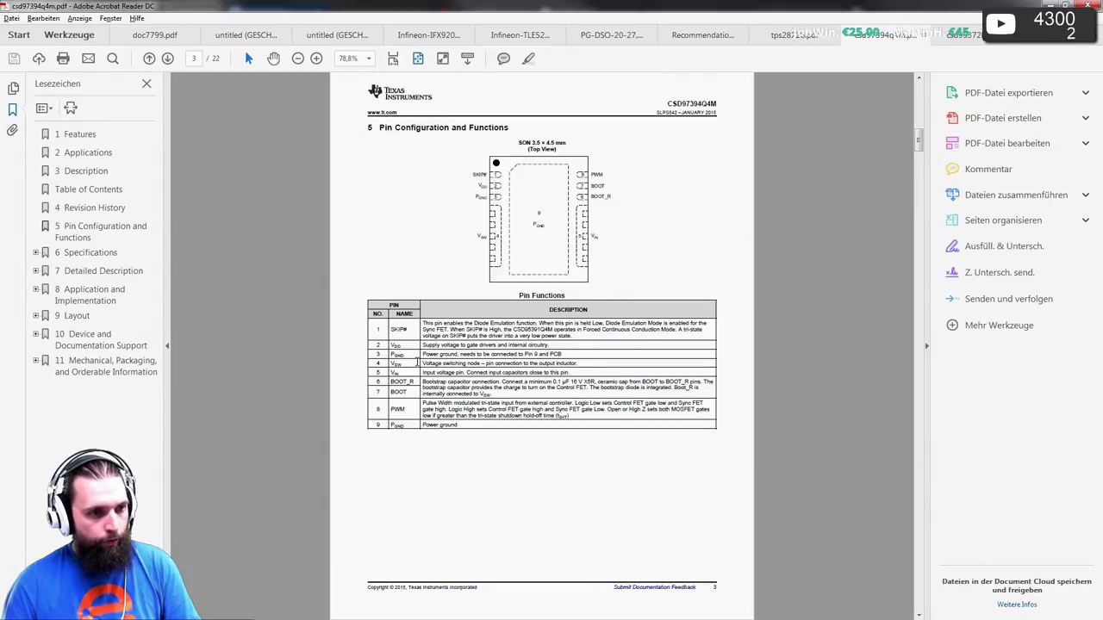
scroll(402, 354, "up", 3, "ctrl")
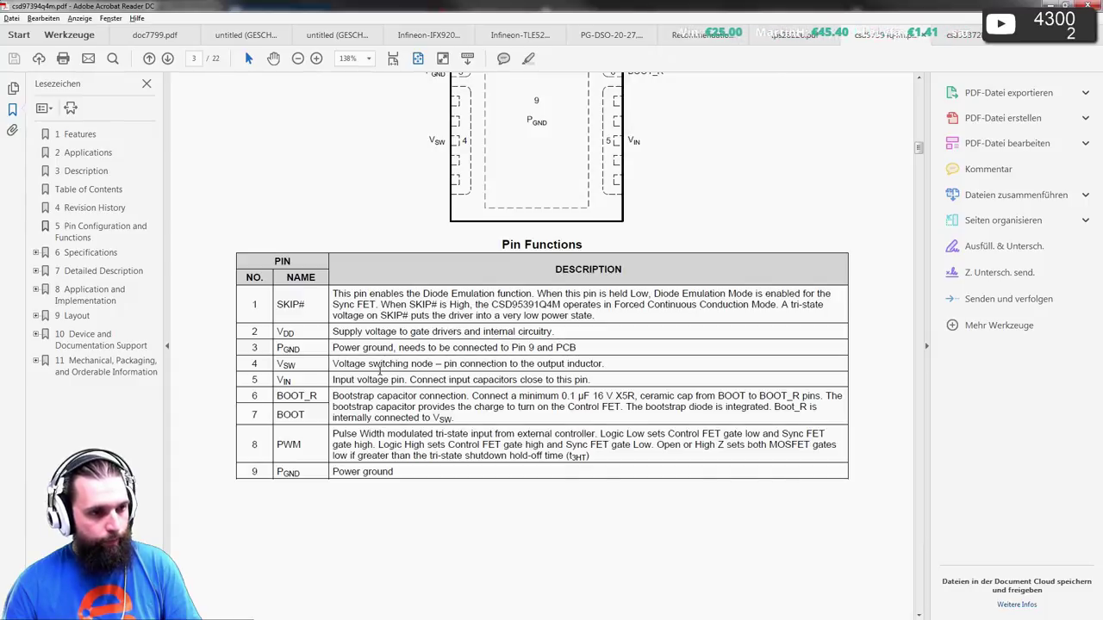
scroll(405, 379, "down", 3, "ctrl")
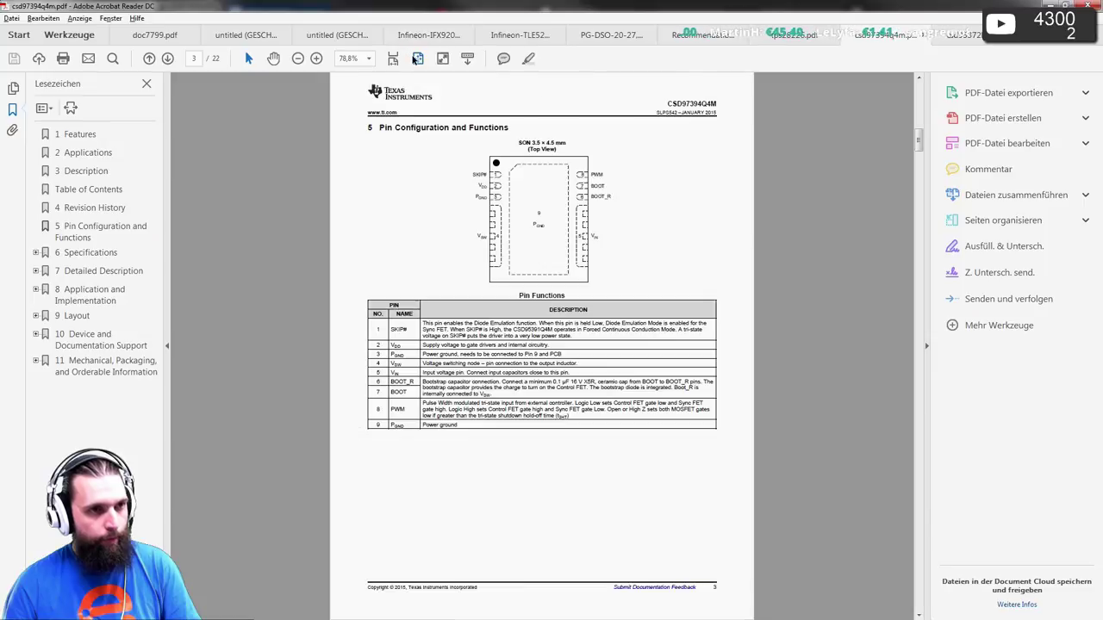
scroll(420, 104, "up", 10)
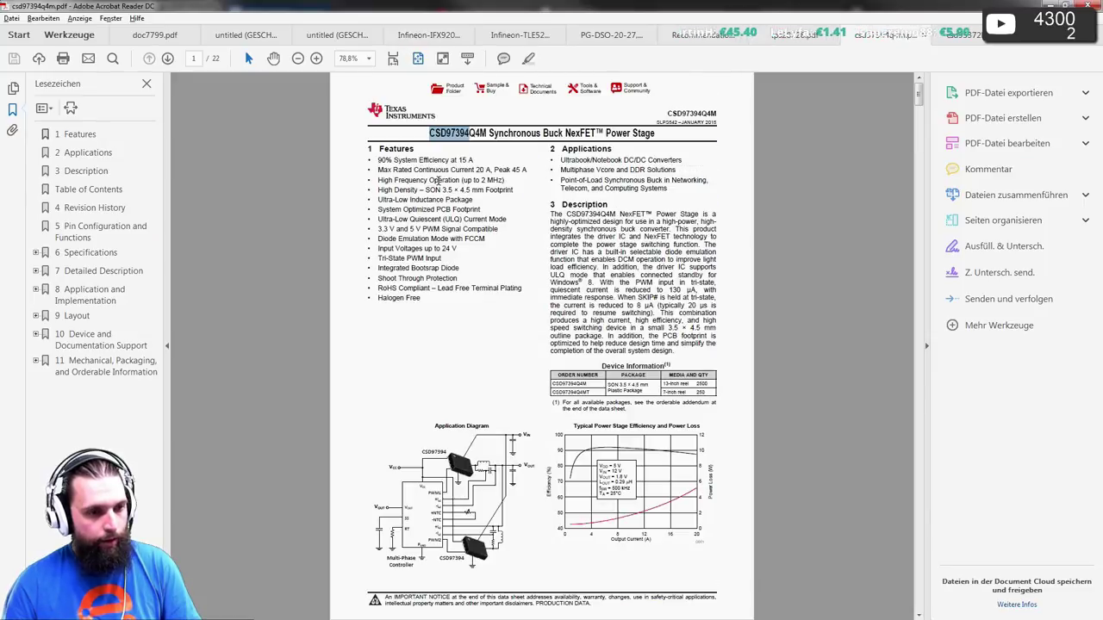
scroll(436, 180, "down", 20)
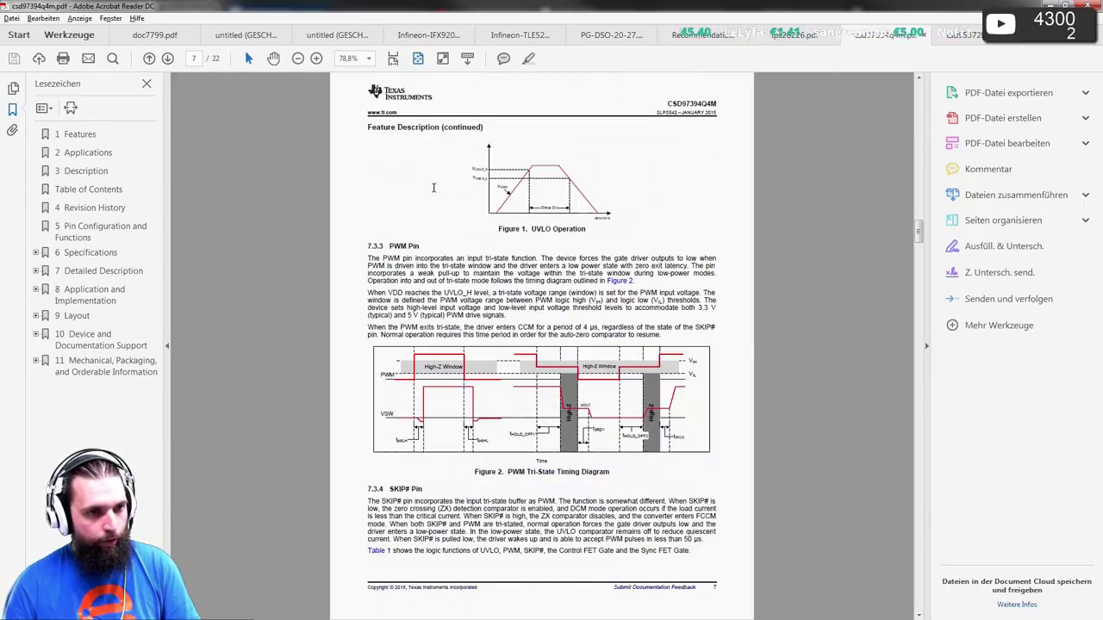
scroll(433, 187, "up", 5)
scroll(404, 172, "up", 3, "ctrl")
scroll(373, 156, "up", 1)
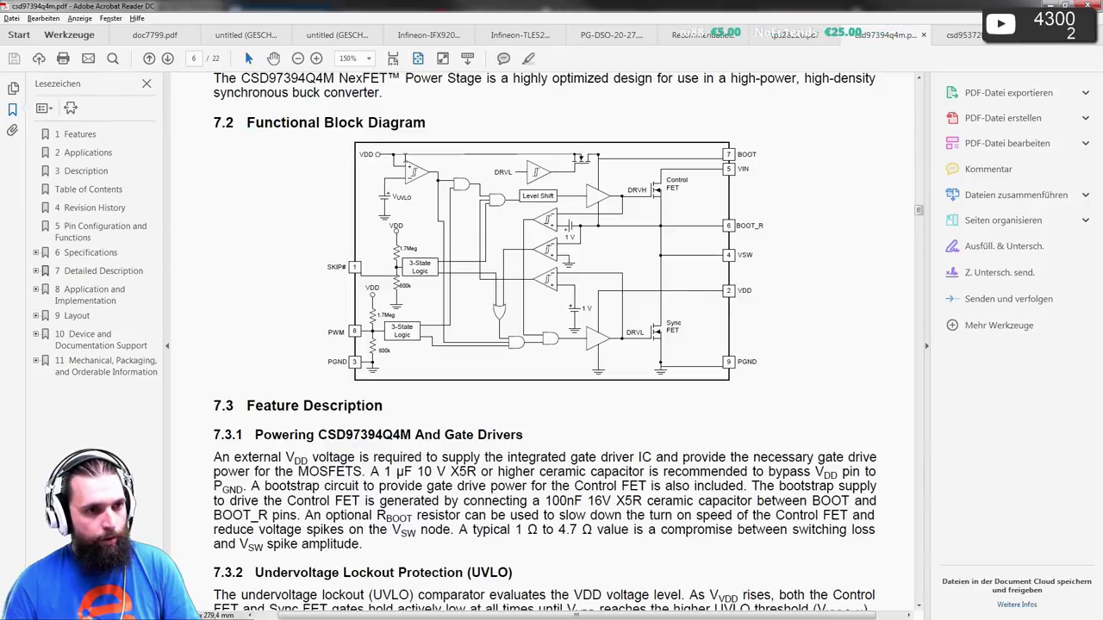
scroll(401, 163, "down", 3, "ctrl")
scroll(401, 168, "down", 15)
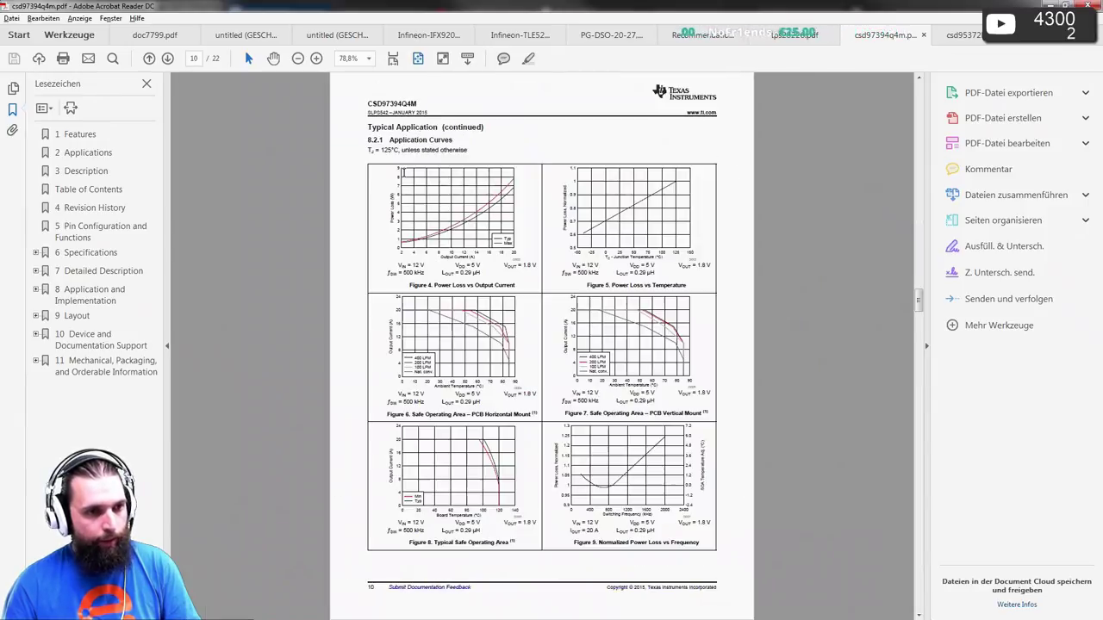
scroll(403, 171, "up", 15)
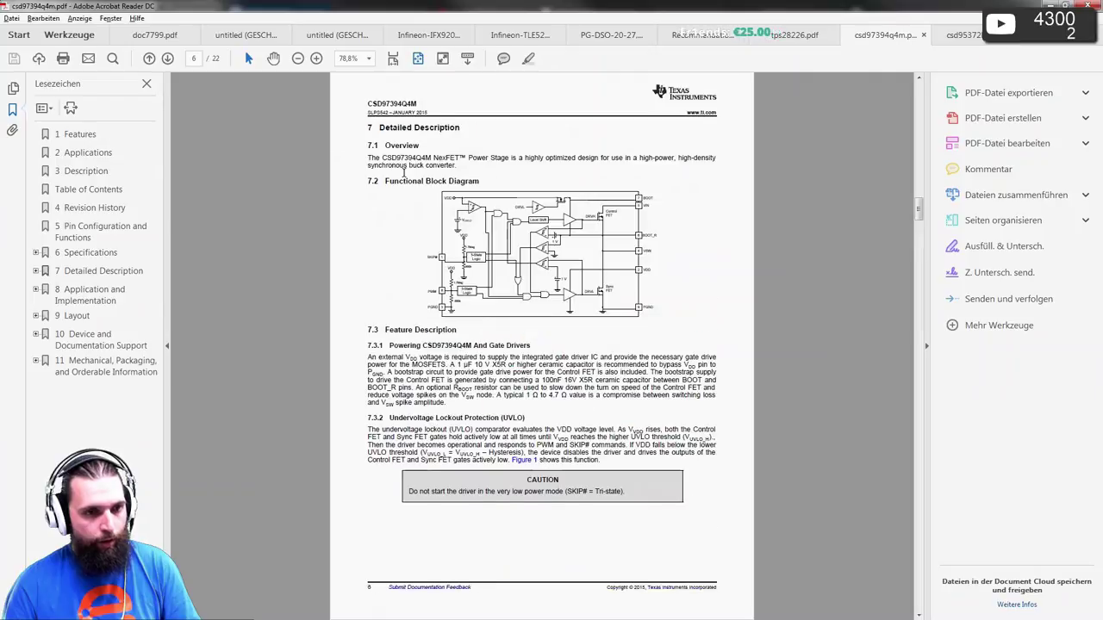
scroll(403, 172, "up", 5)
scroll(348, 240, "up", 3, "ctrl")
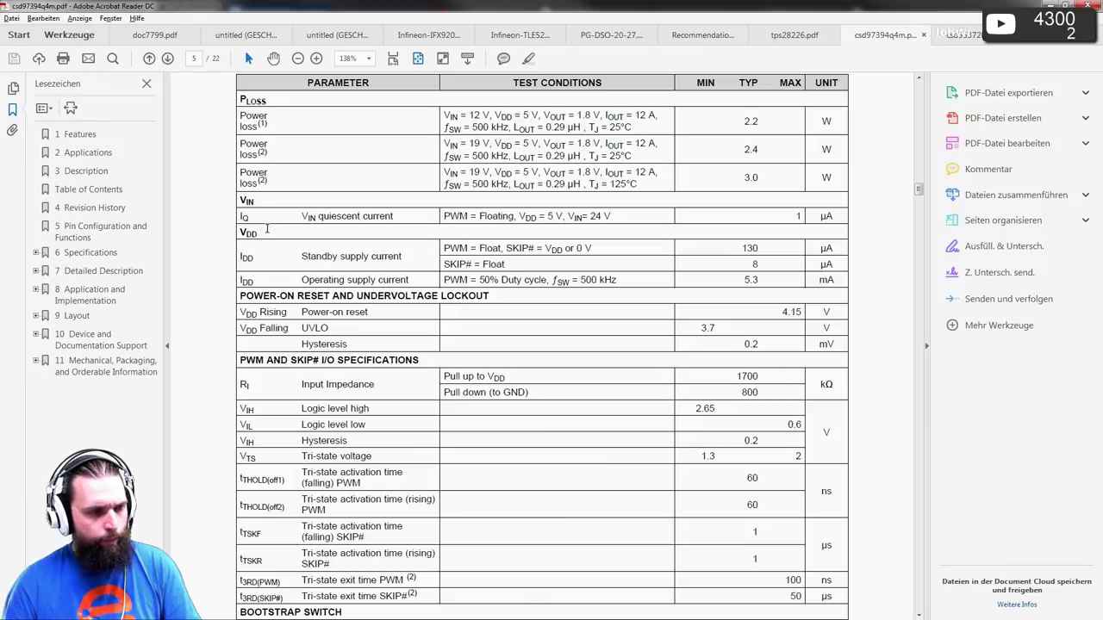
scroll(267, 228, "down", 1, "ctrl")
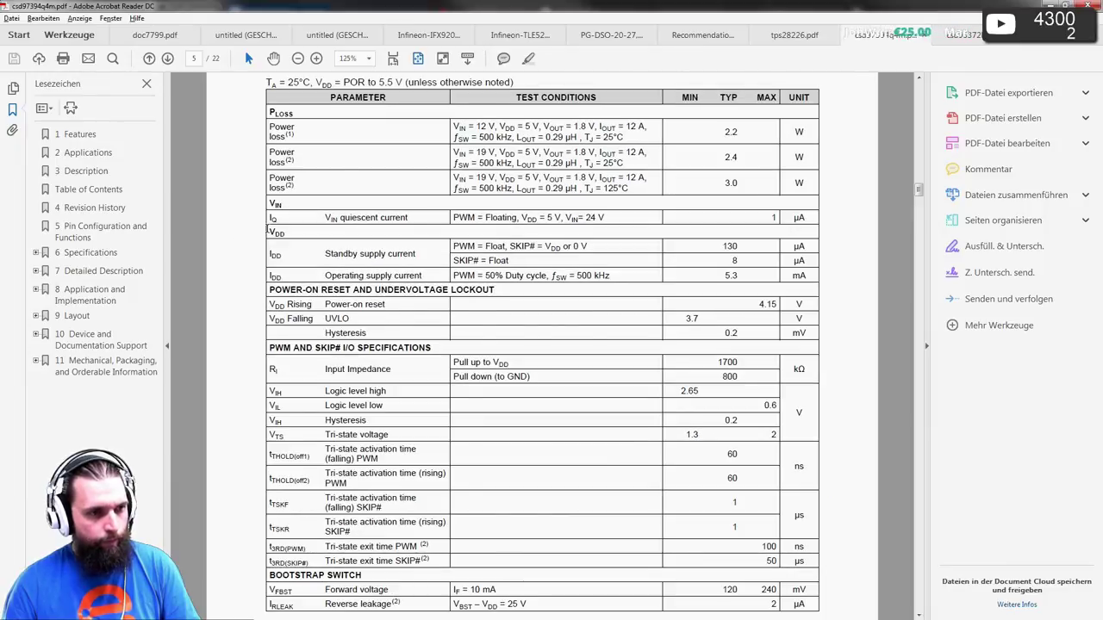
scroll(268, 231, "down", 2, "ctrl")
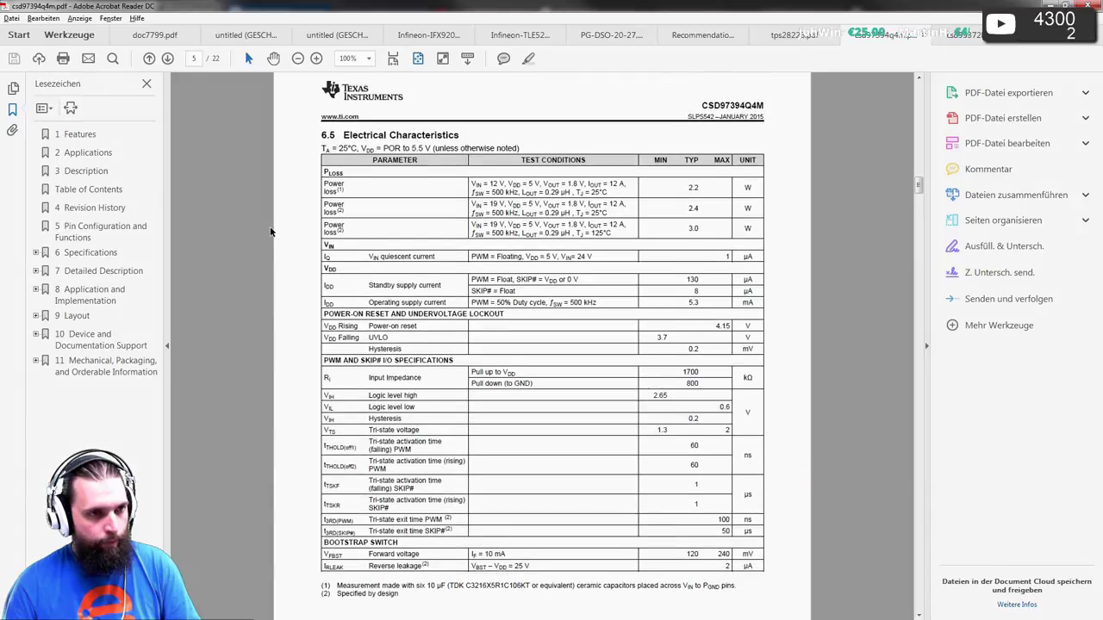
scroll(269, 231, "up", 6)
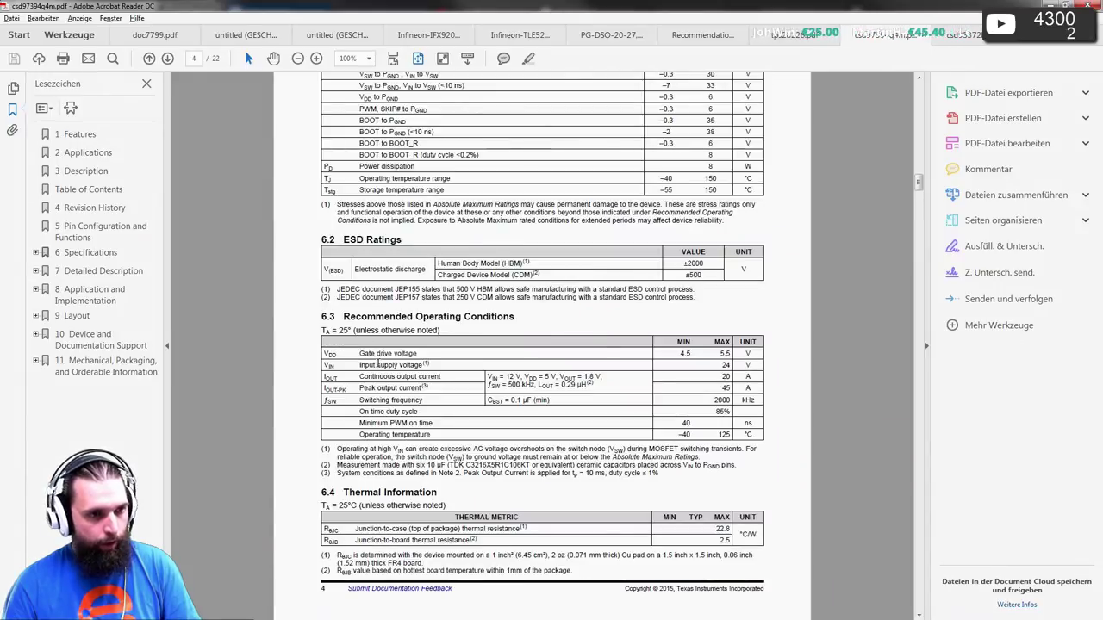
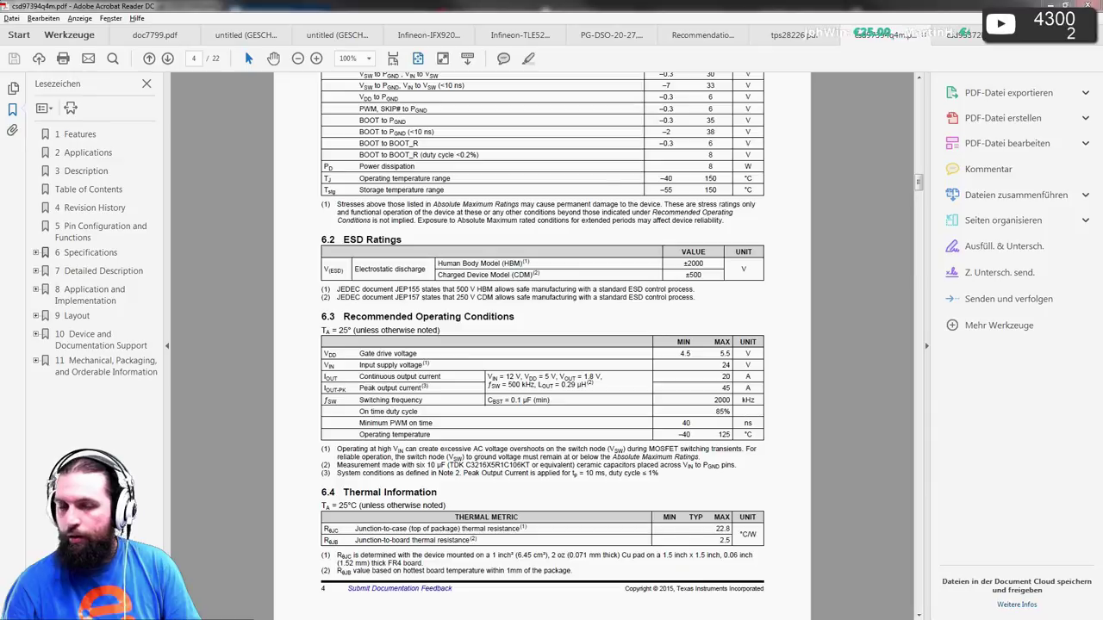
- Scroll to the page 5 Electrical Characteristics table, then return to the Pulsonix part editor
scroll(532, 301, "down", 3)
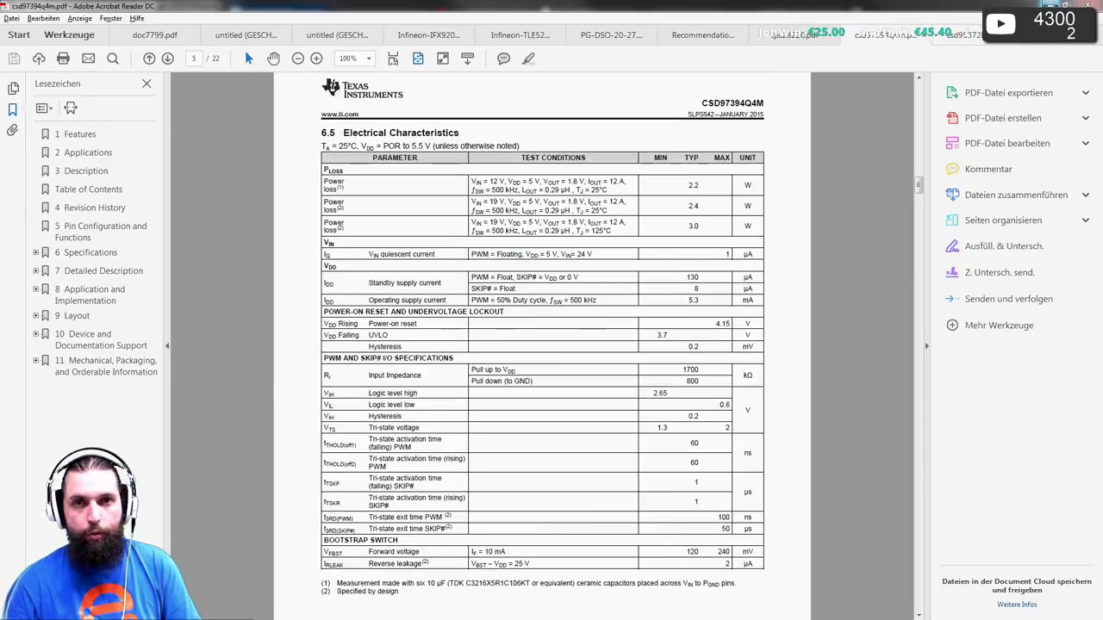
key("alt+Tab")
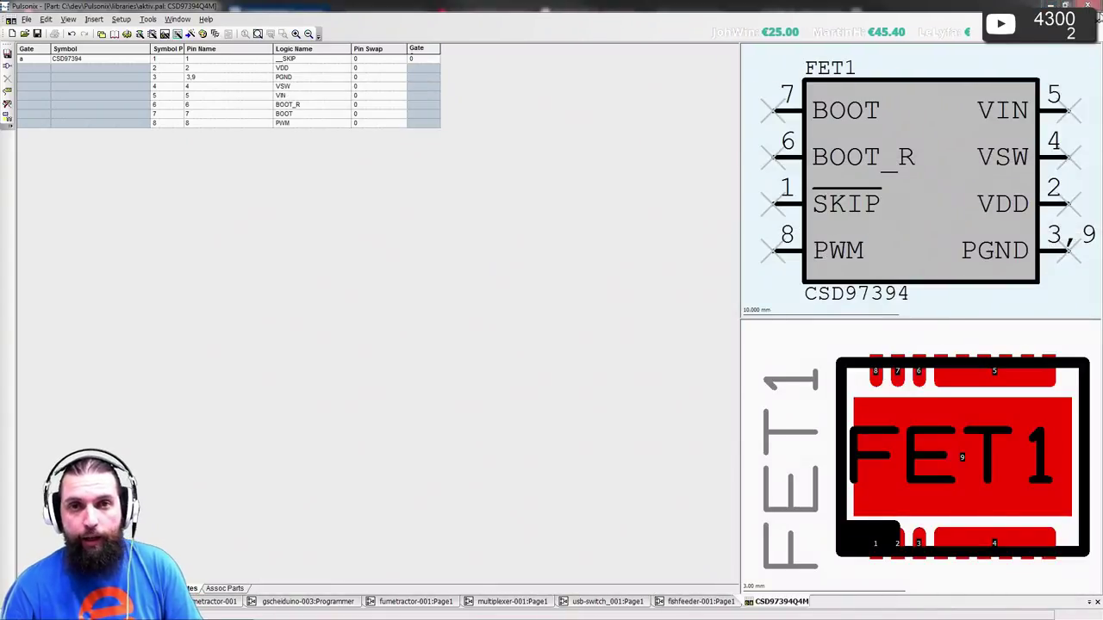
- Close the part editor and start Insert Component with the 6-pin filter cleared
left_click(1099, 24)
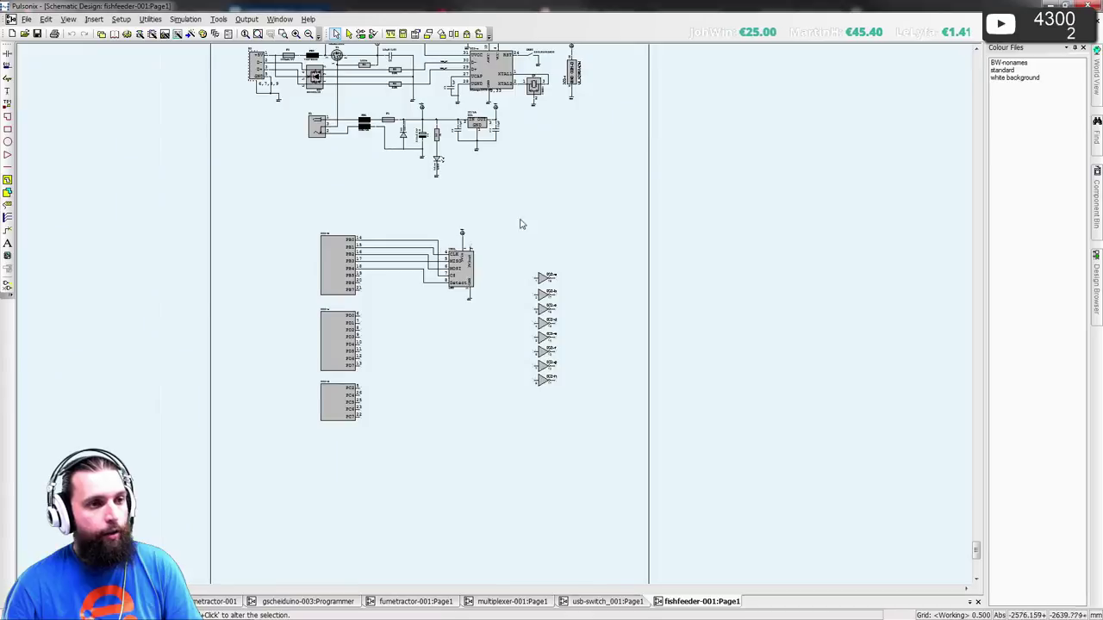
left_click(7, 54)
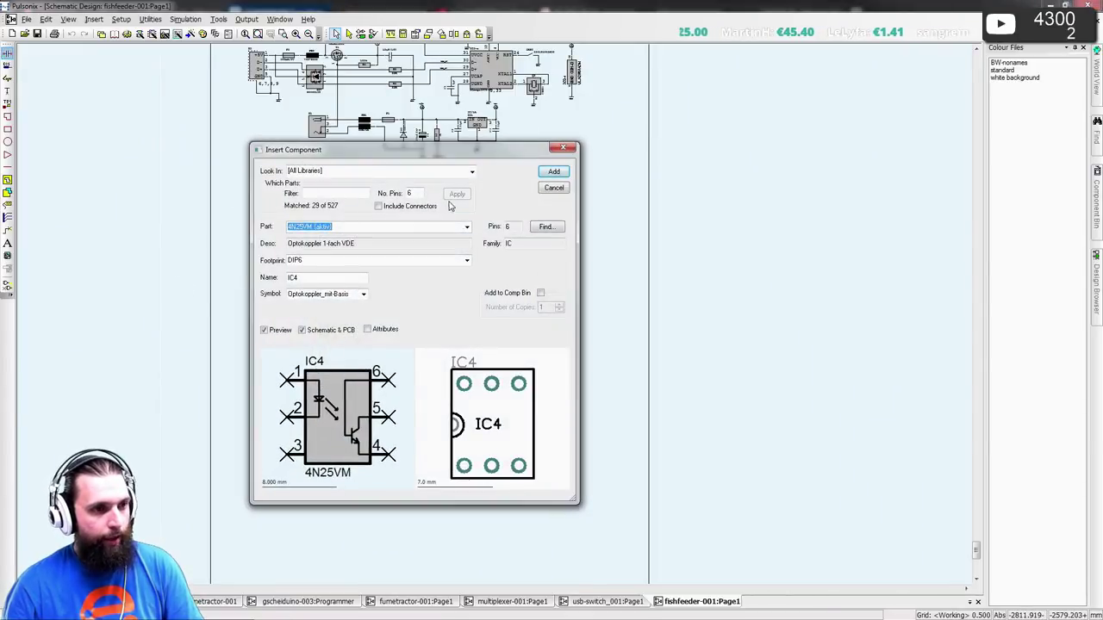
double_click(415, 193)
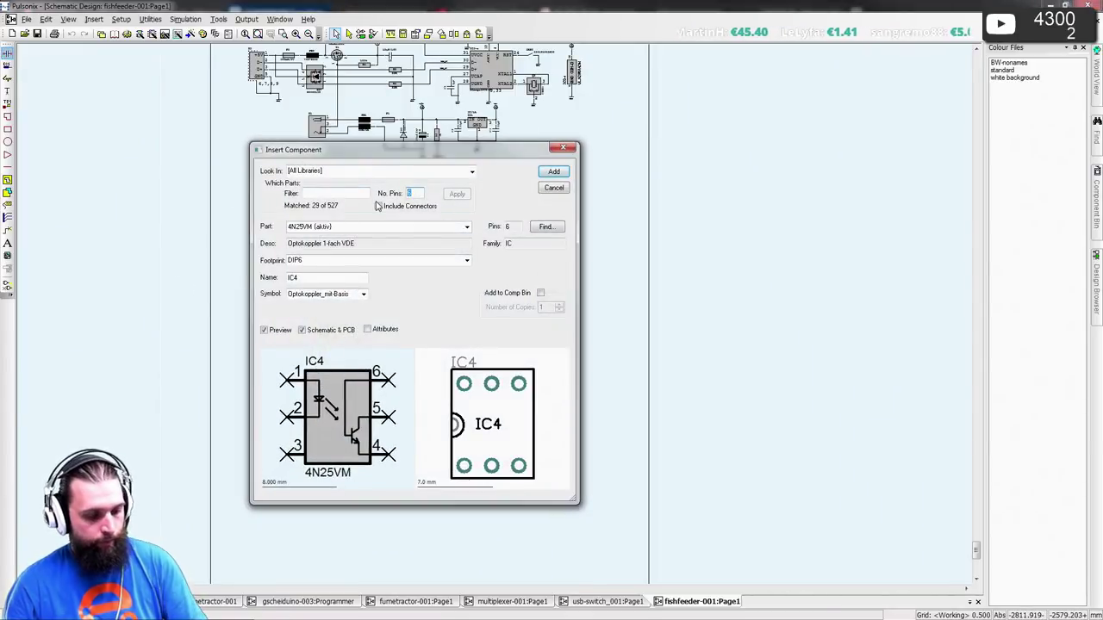
key("BackSpace")
left_click(457, 194)
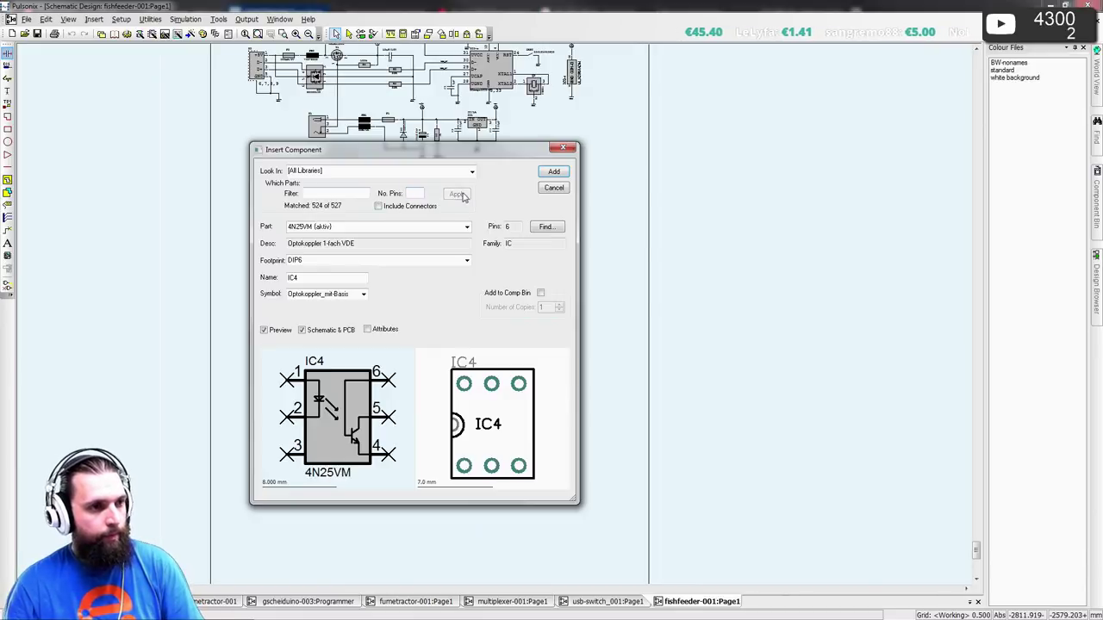
- Limit the search to the aktiv library and select part CSD97394Q4M
left_click(472, 173)
left_click(336, 208)
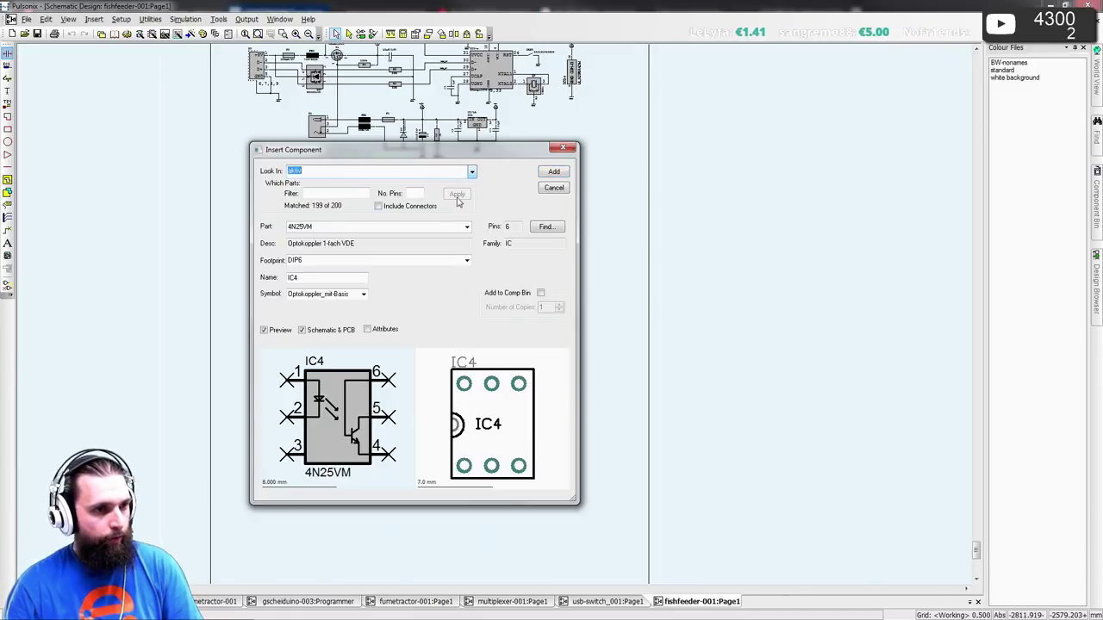
left_click(468, 227)
left_click_drag(468, 257, 469, 307)
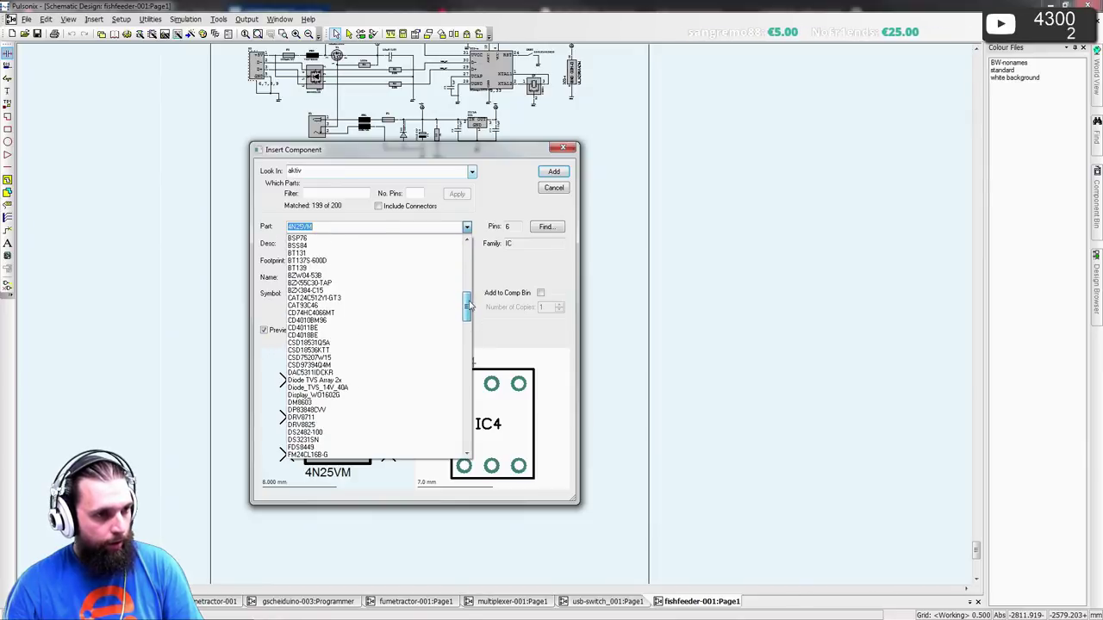
left_click(377, 357)
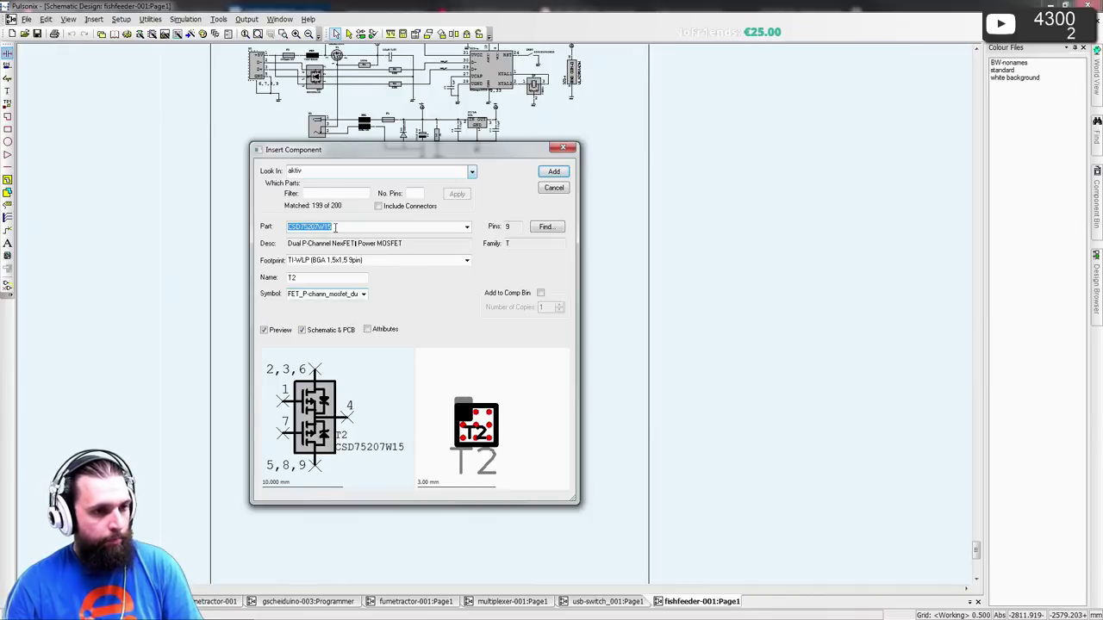
type("CSD97394Q4M")
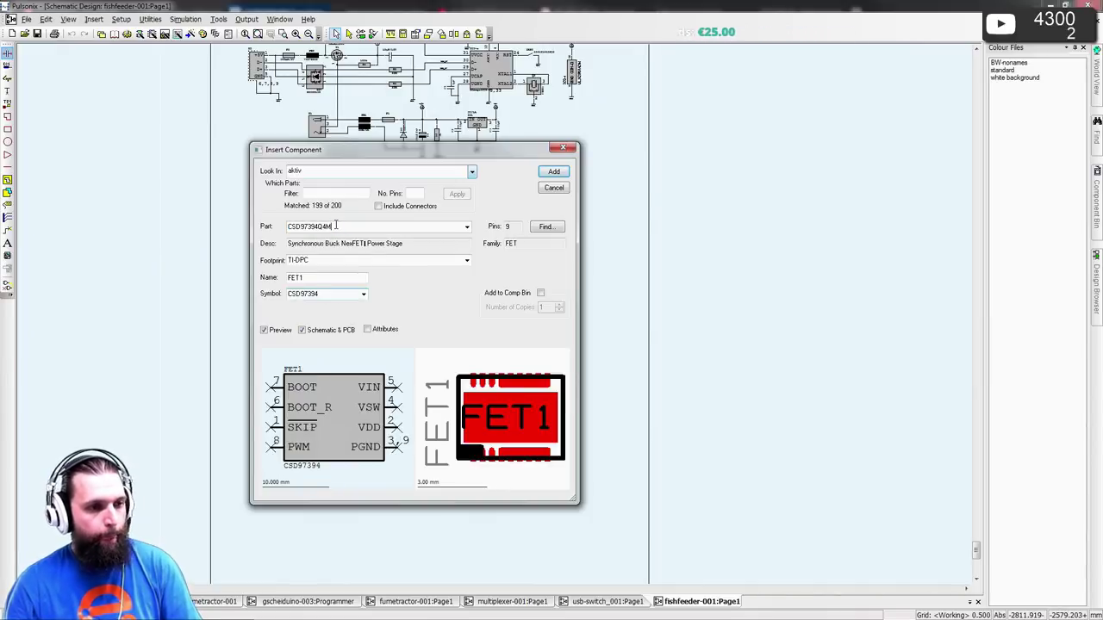
- Place FET1 (CSD97394Q4M) below the IC2 inverters, then switch back to the datasheet
left_click(554, 172)
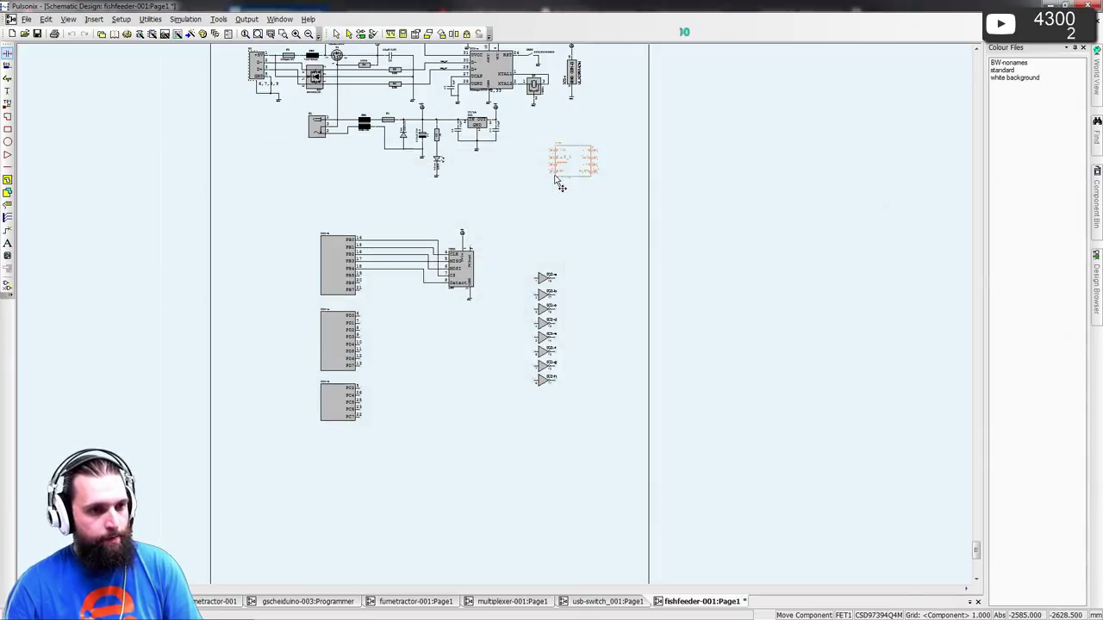
scroll(501, 319, "up", 3)
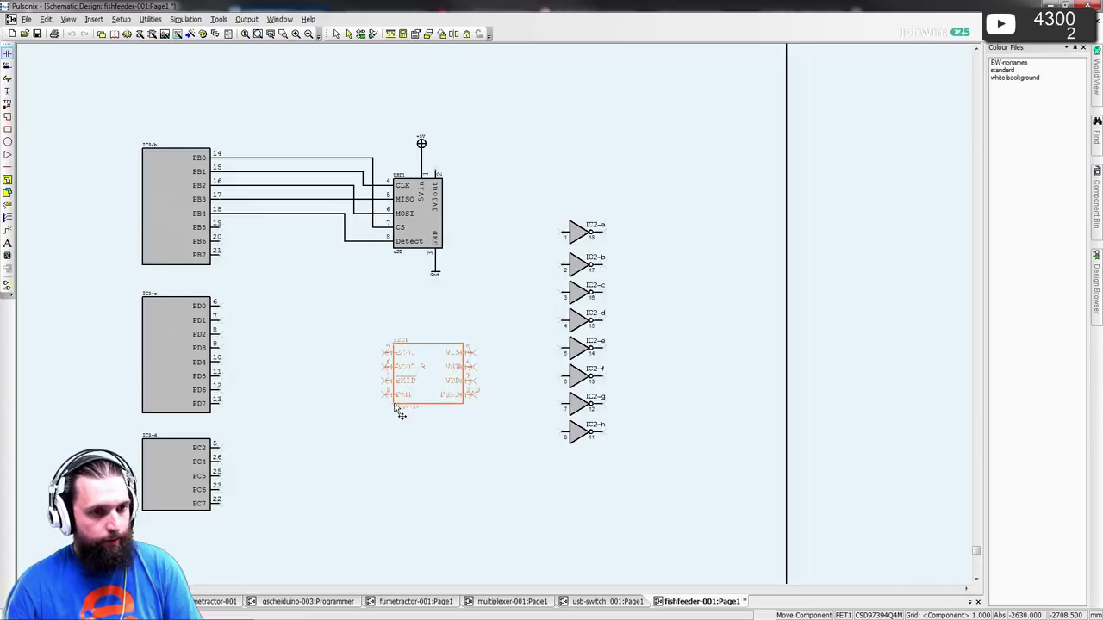
middle_click(396, 411)
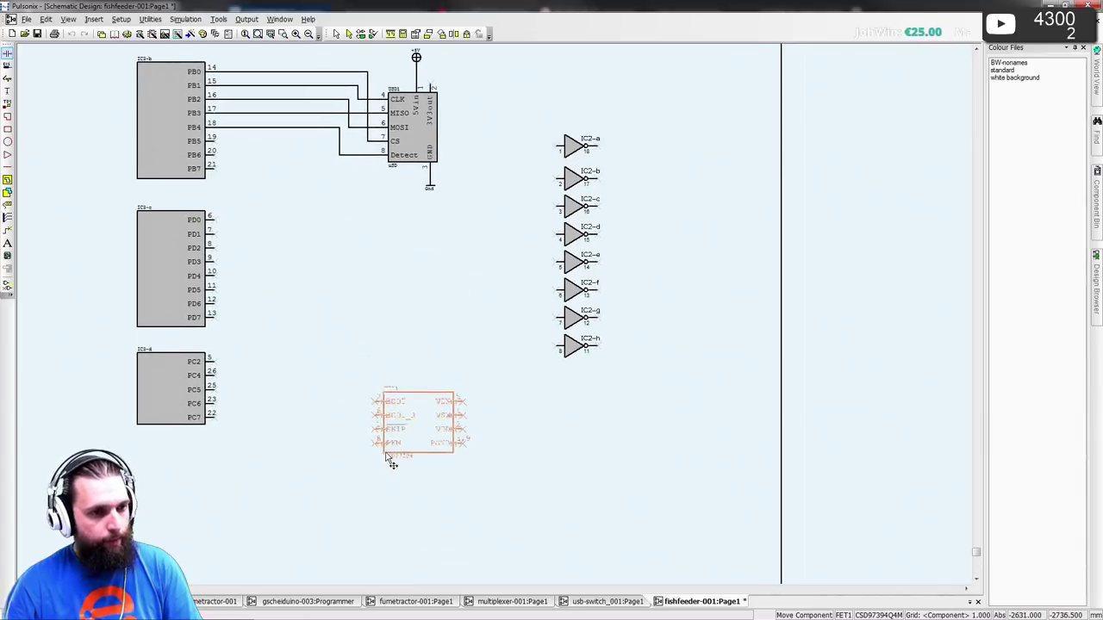
left_click(410, 482)
key("Escape")
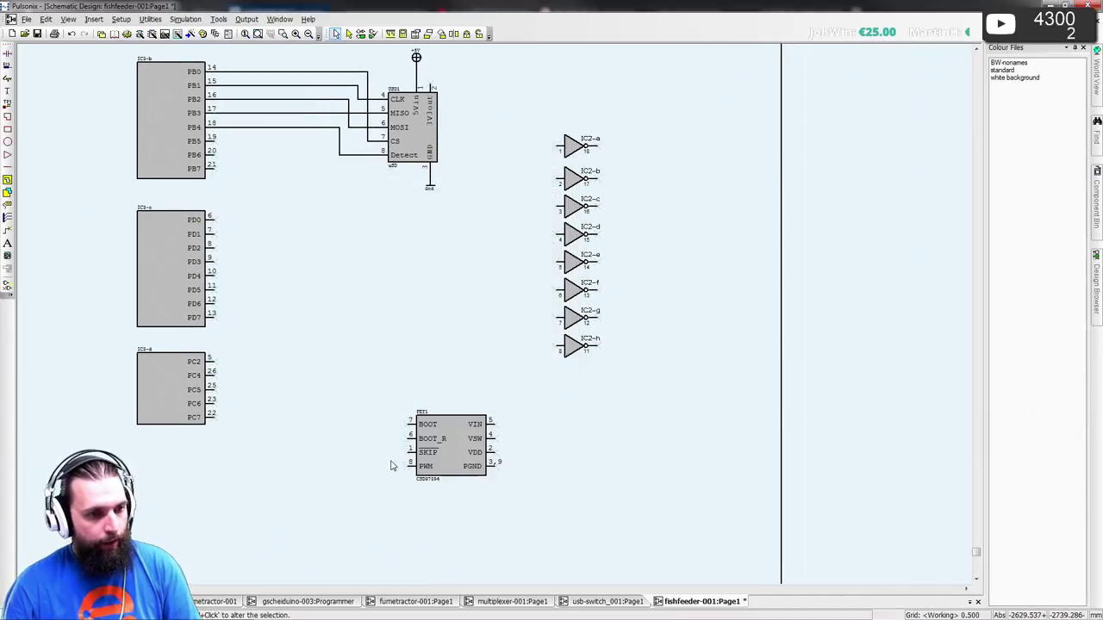
scroll(393, 460, "up", 3)
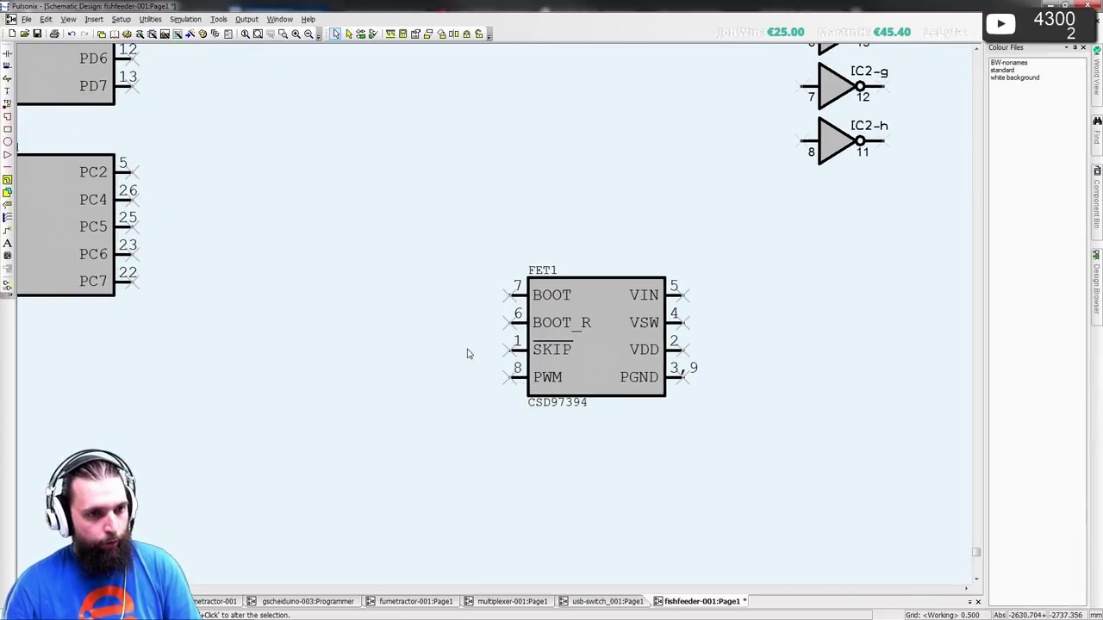
key("alt+Tab")
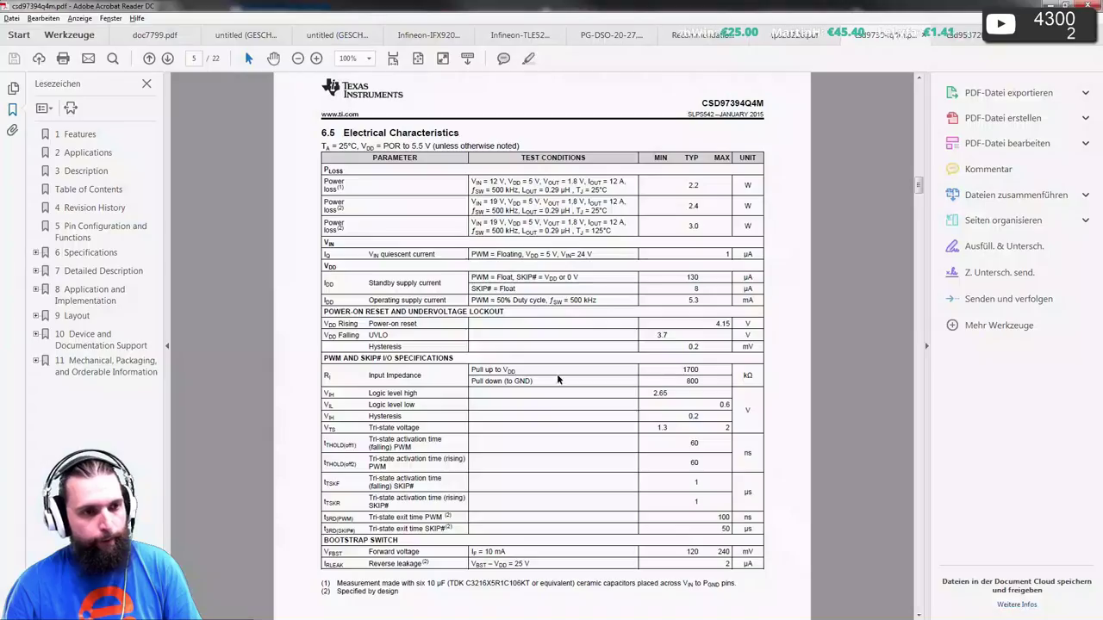
- Scroll to page 9 and enlarge the Typical Application Figure 3 circuit diagram
scroll(438, 328, "up", 5)
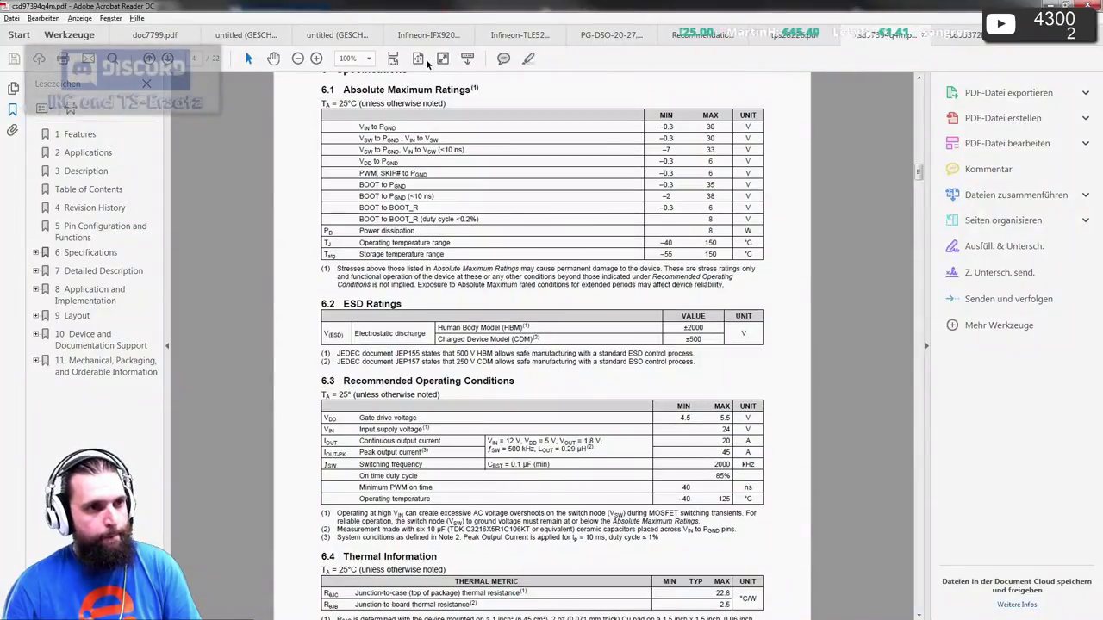
scroll(430, 140, "down", 2, "ctrl")
scroll(431, 140, "down", 10)
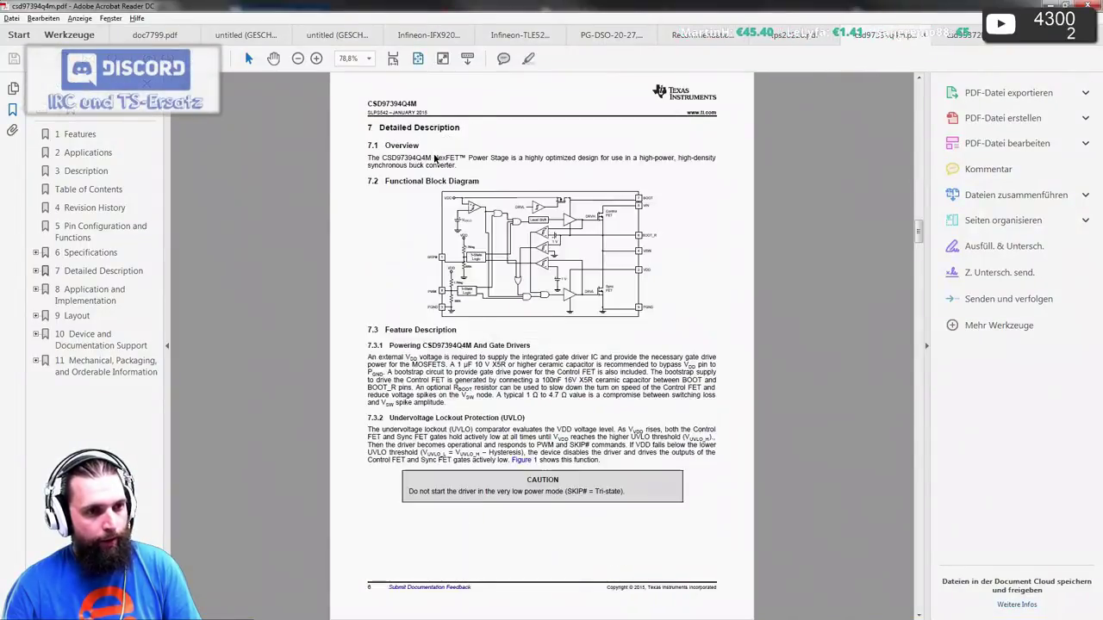
scroll(446, 154, "down", 1)
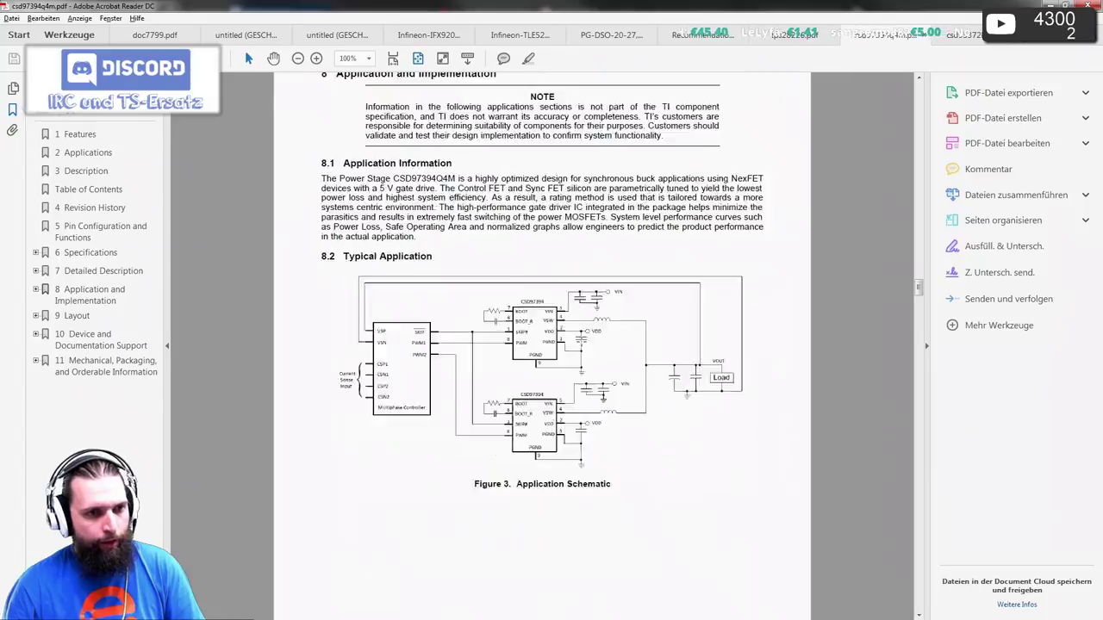
scroll(531, 323, "up", 4, "ctrl")
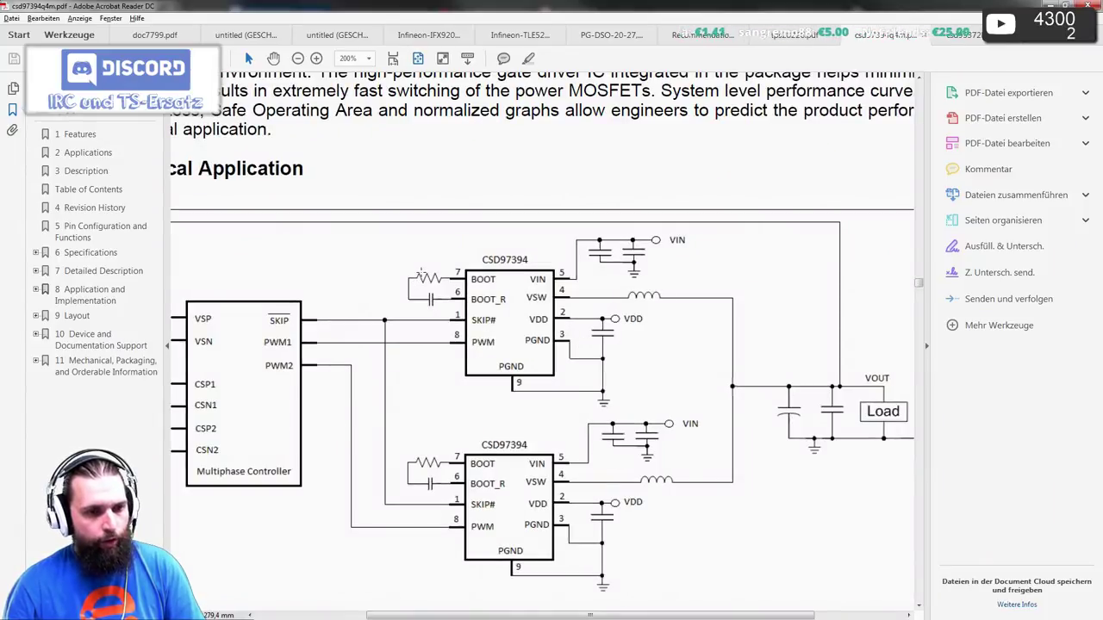
right_click(421, 270)
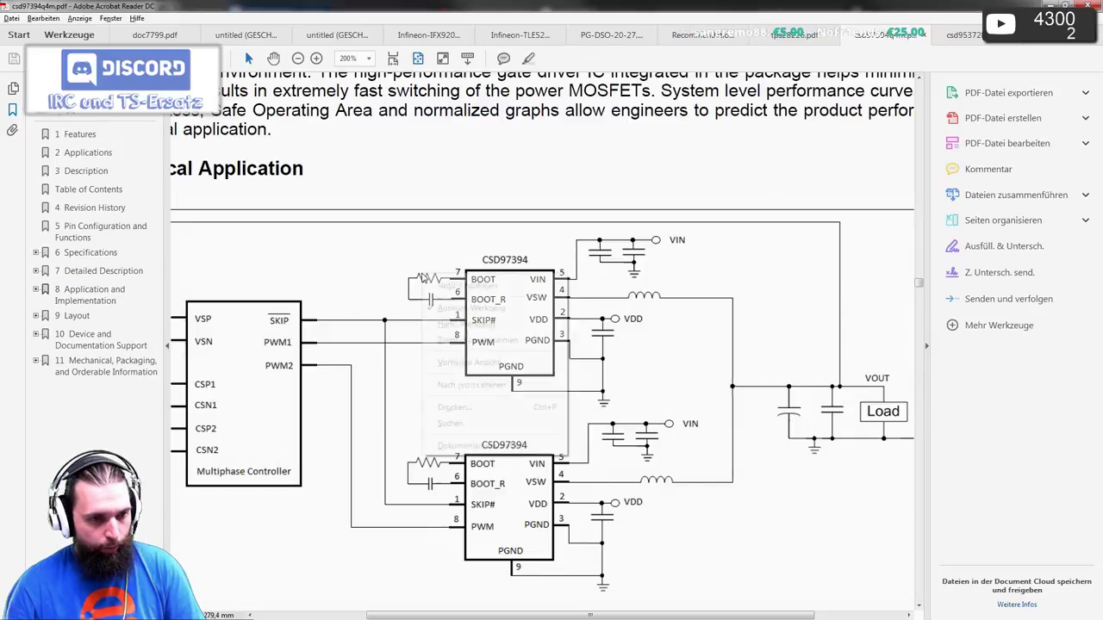
left_click(483, 323)
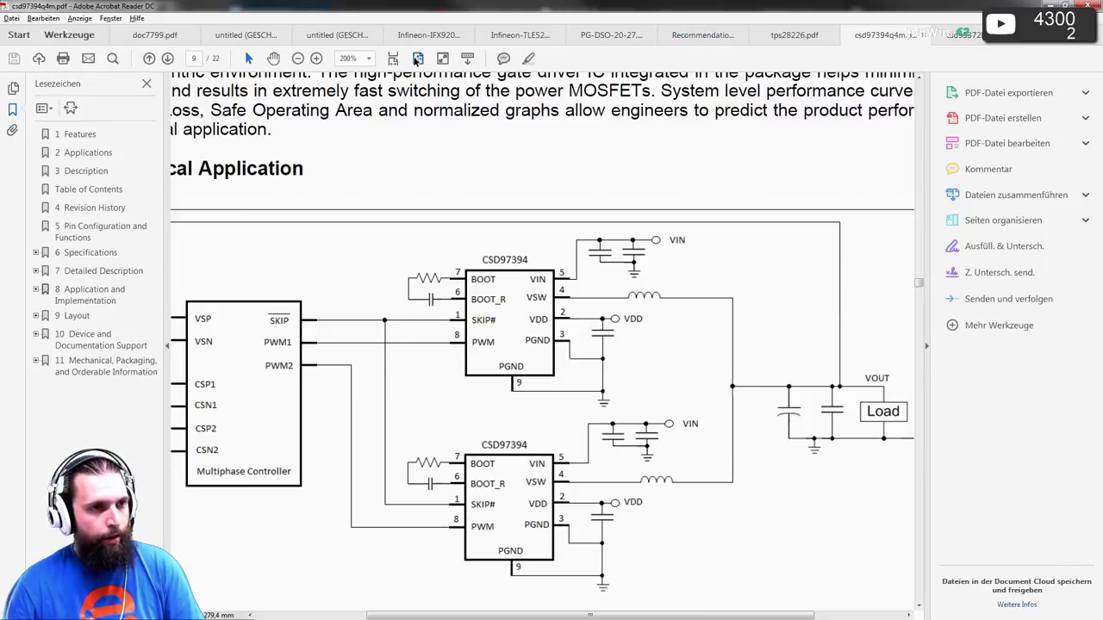
- Fit the page and scroll up to the Table 1 logic functions on page 8
key("ctrl+0")
scroll(433, 198, "up", 3)
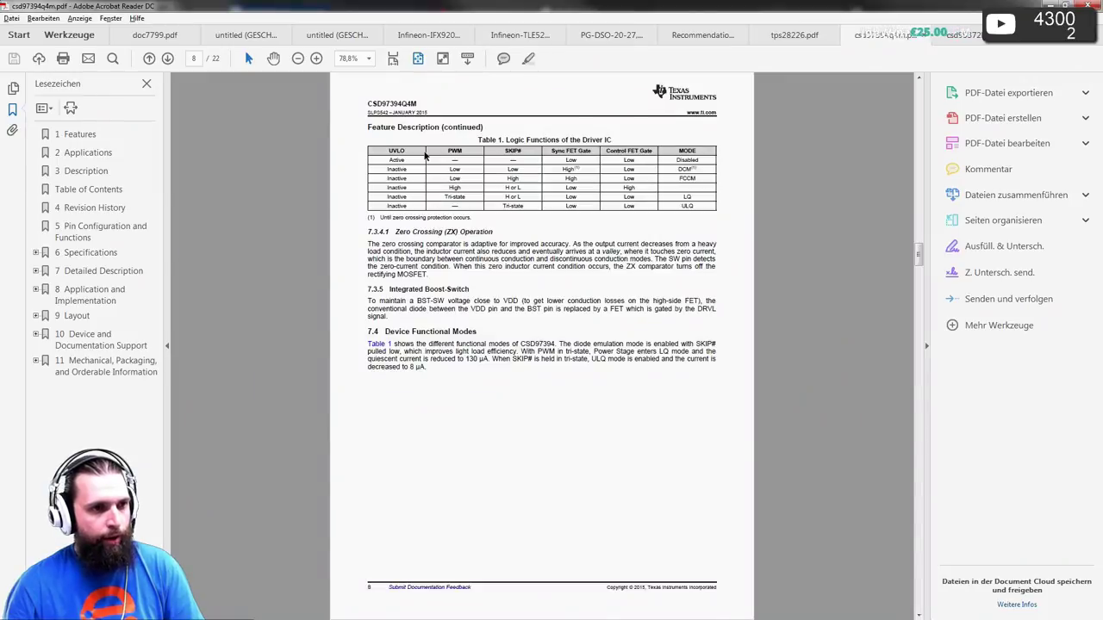
scroll(454, 159, "up", 3, "ctrl")
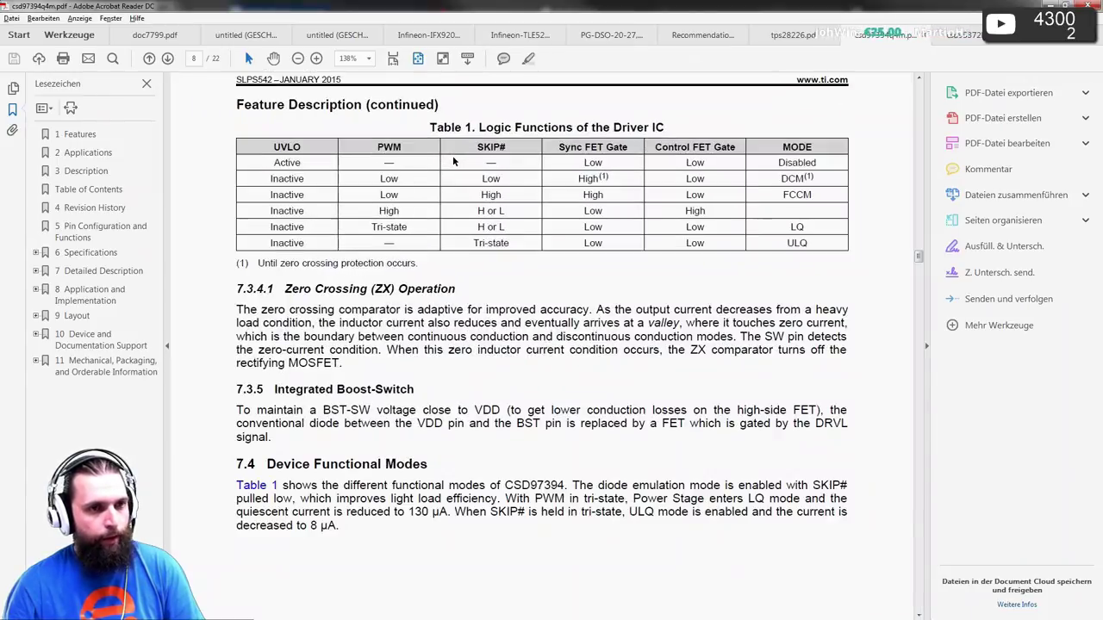
scroll(577, 194, "up", 1)
scroll(578, 194, "up", 1)
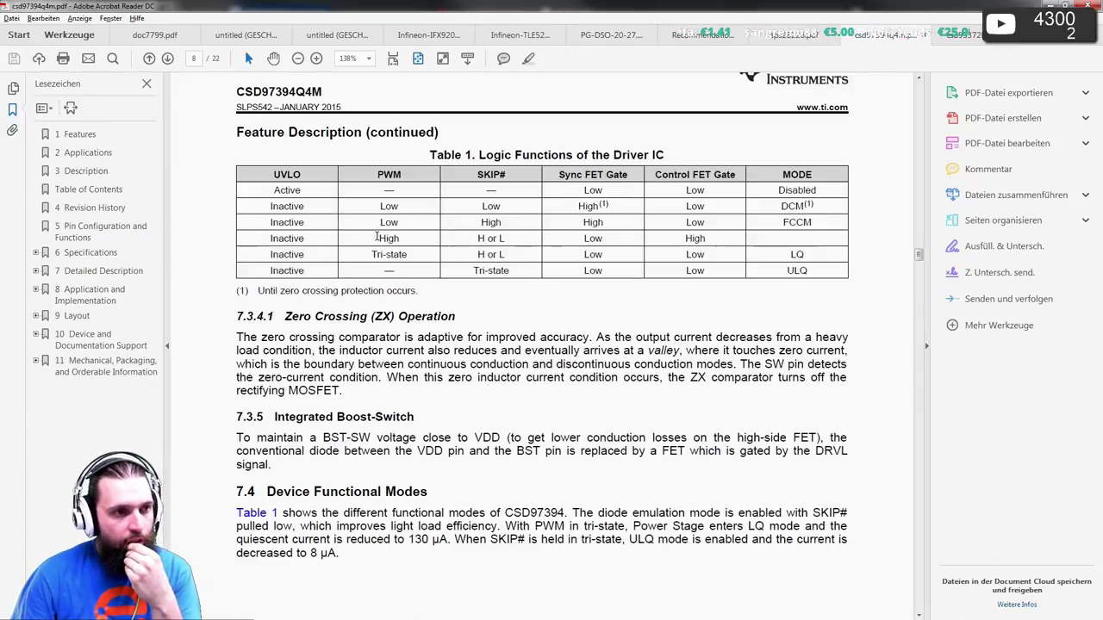
- Fit the page again and scroll up to the page 4 Absolute Maximum Ratings
left_click(418, 59)
scroll(446, 172, "up", 5)
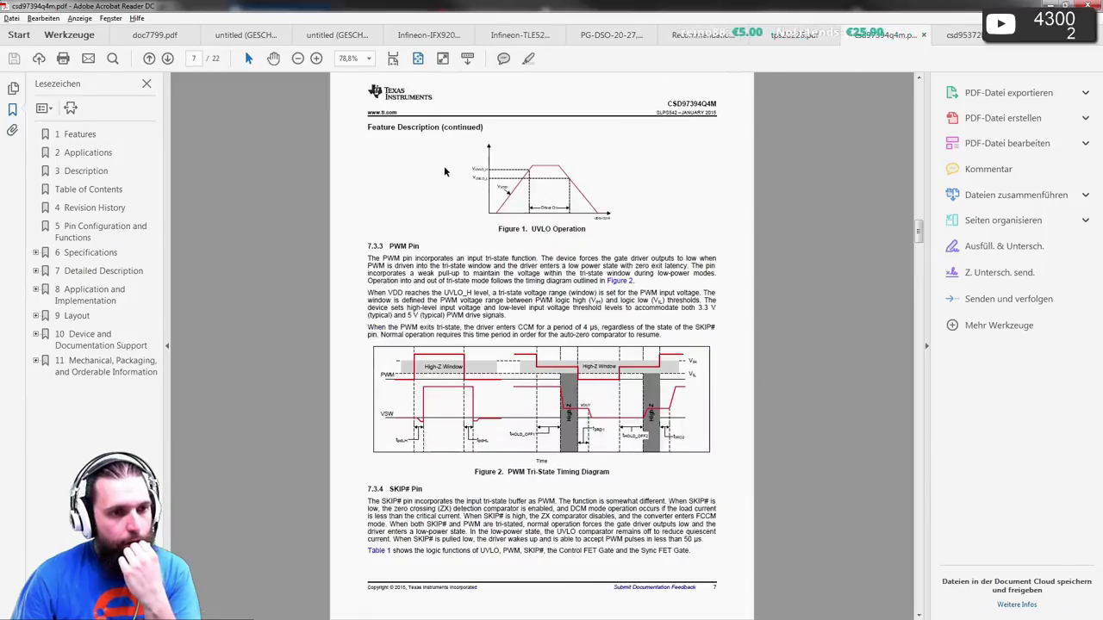
scroll(444, 170, "up", 3)
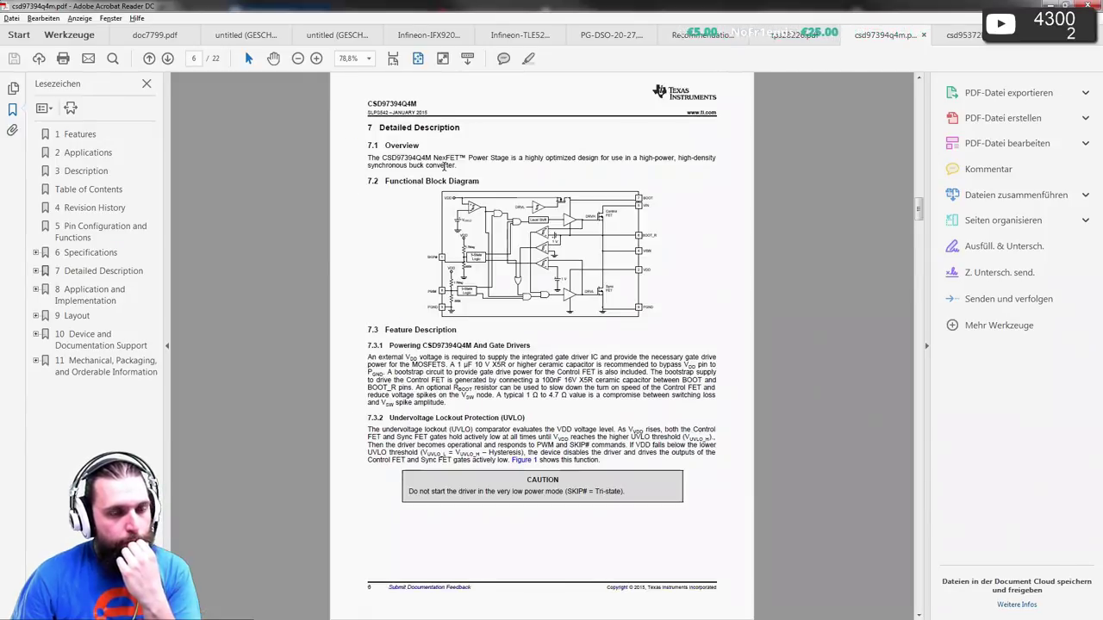
scroll(444, 171, "up", 3)
scroll(445, 170, "up", 6)
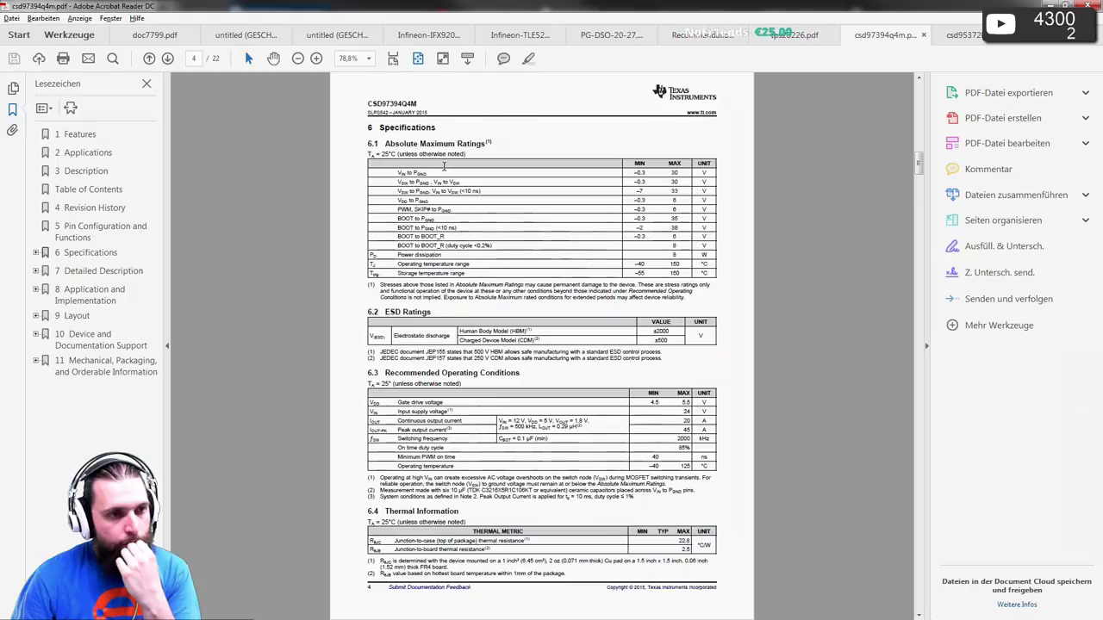
- Enlarge the pin-function table, then fit the page and scroll to page 6 Detailed Description
left_click(392, 60)
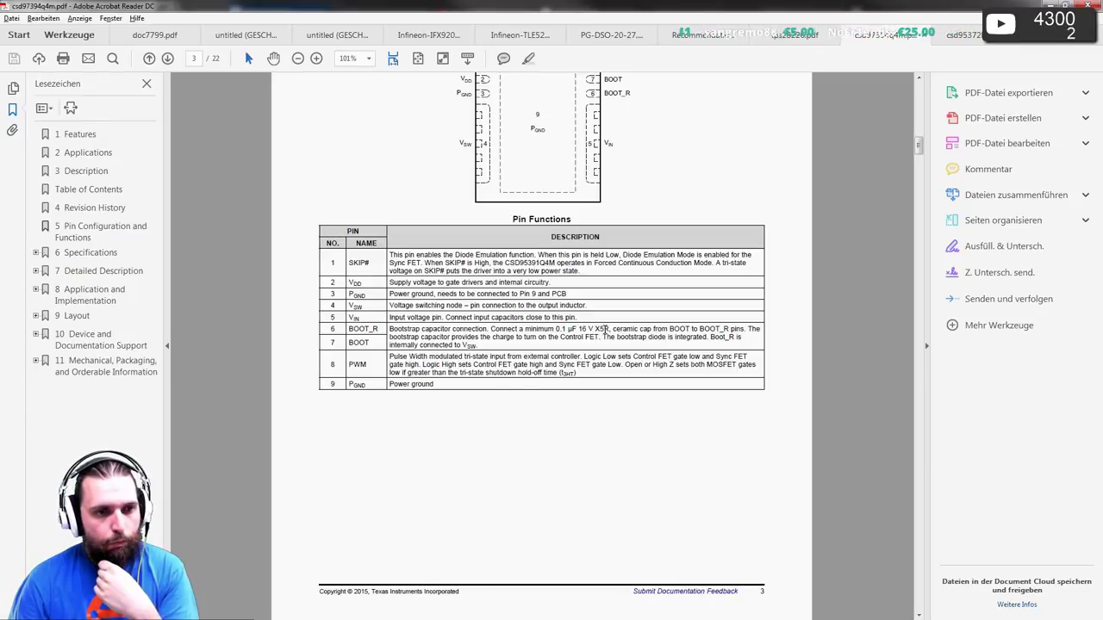
scroll(603, 329, "up", 1)
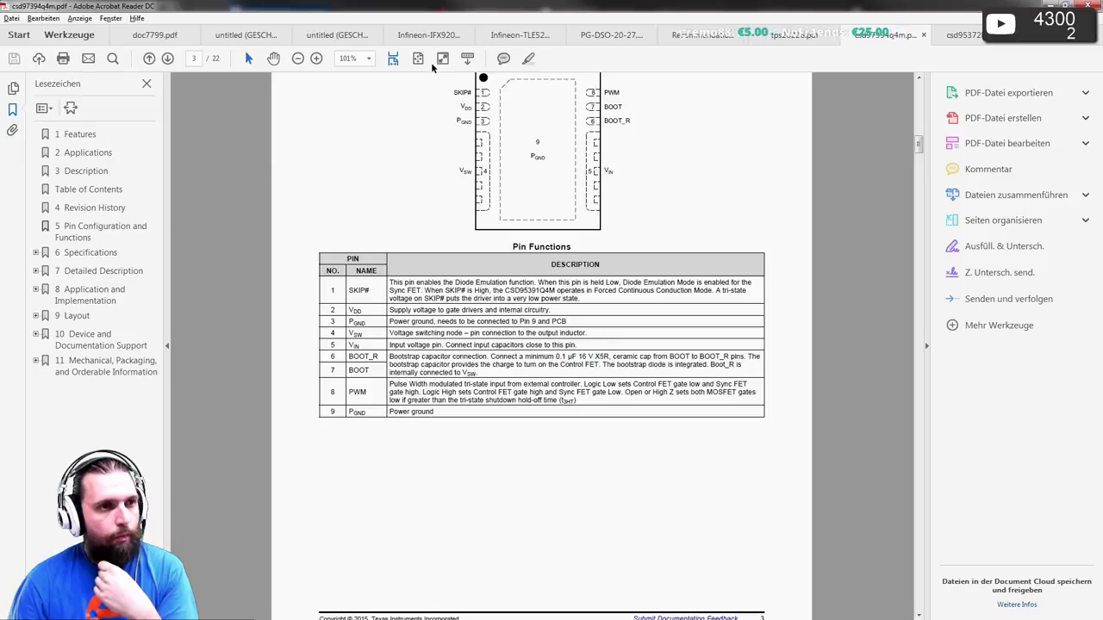
left_click(418, 57)
scroll(428, 134, "down", 1)
scroll(428, 134, "down", 2)
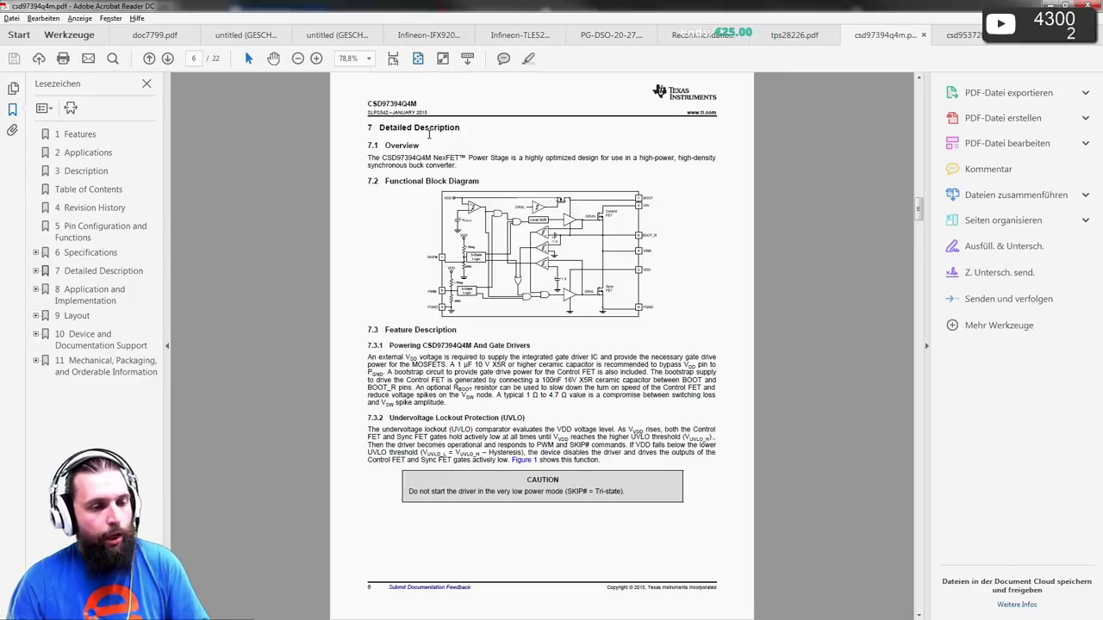
- Skim forward through the datasheet pages following the Detailed Description
scroll(428, 133, "down", 1)
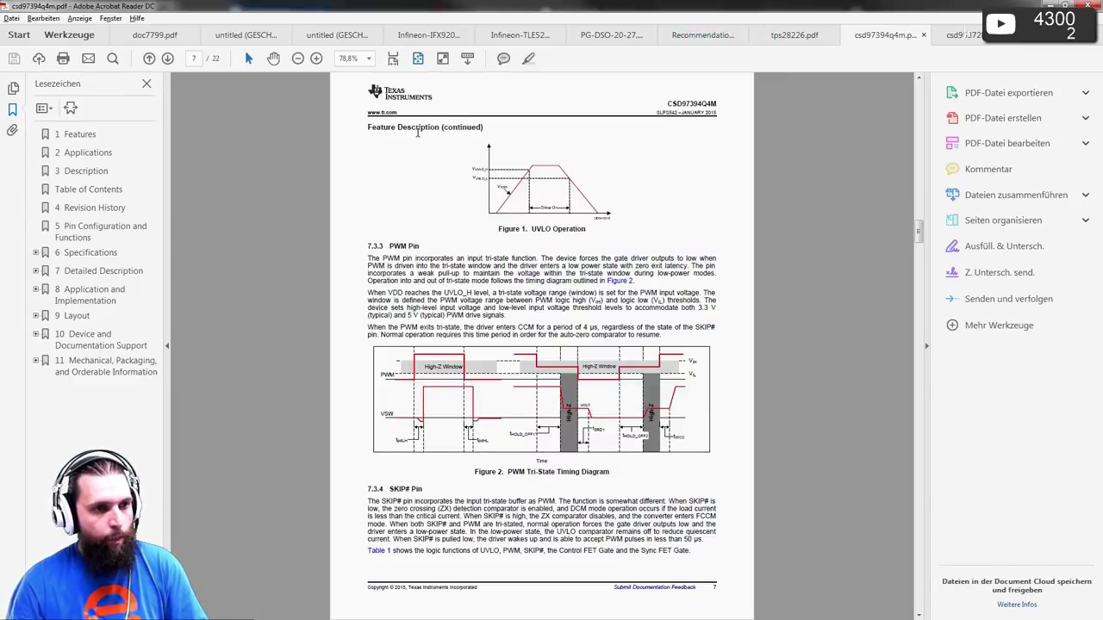
right_click(418, 131)
left_click(402, 136)
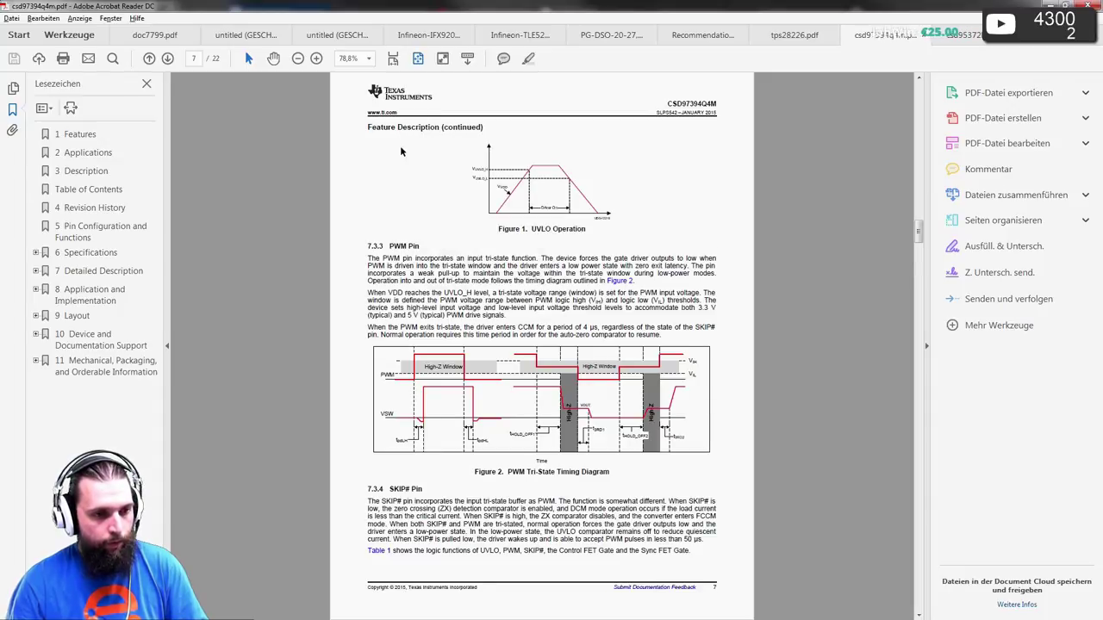
scroll(400, 146, "down", 3)
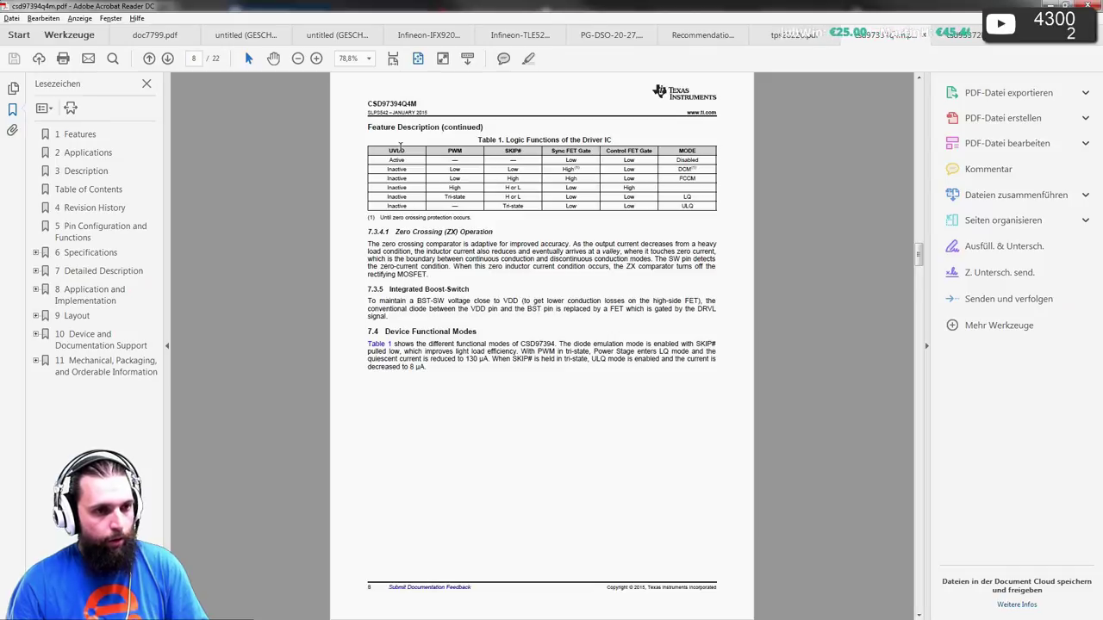
scroll(401, 146, "down", 3)
scroll(400, 146, "down", 9)
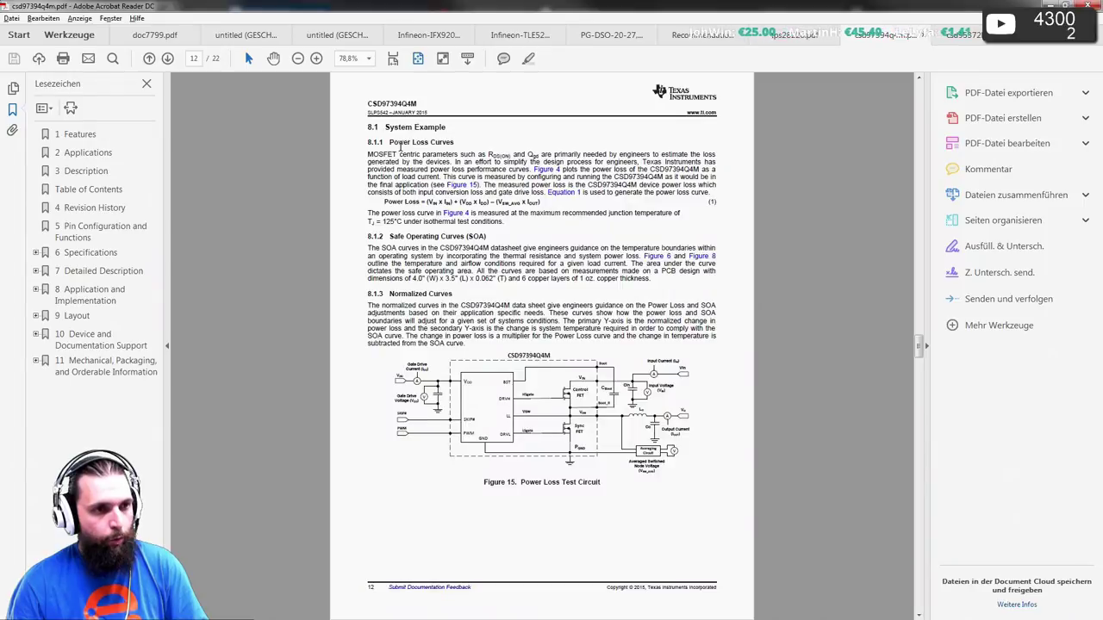
scroll(400, 147, "down", 3)
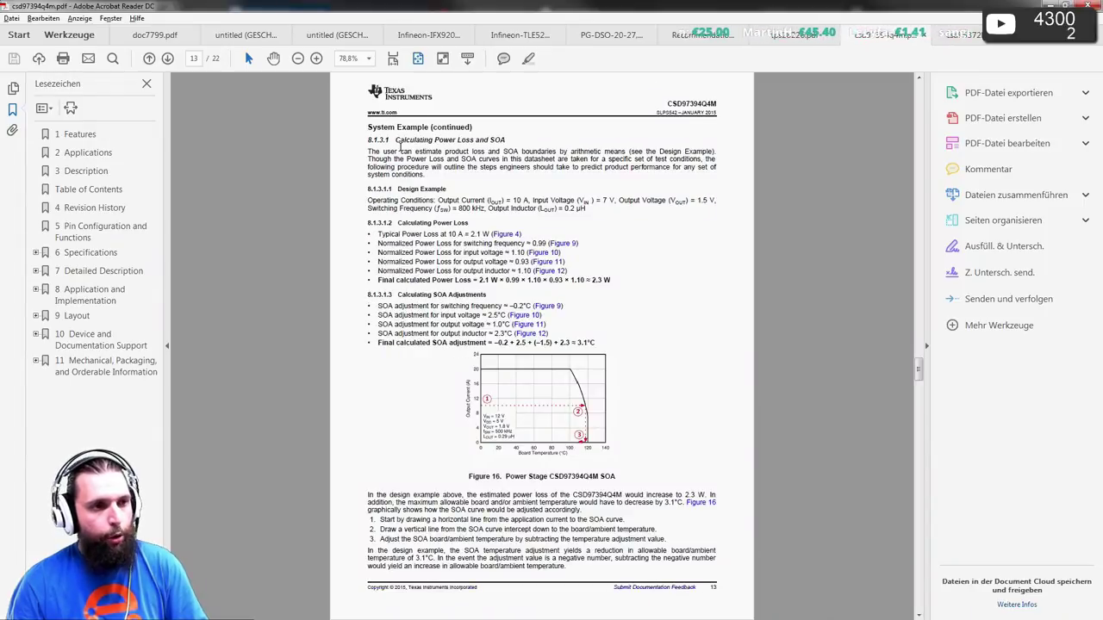
- Finish skimming to page 15, scroll back to page 6, and switch to Pulsonix
right_click(400, 146)
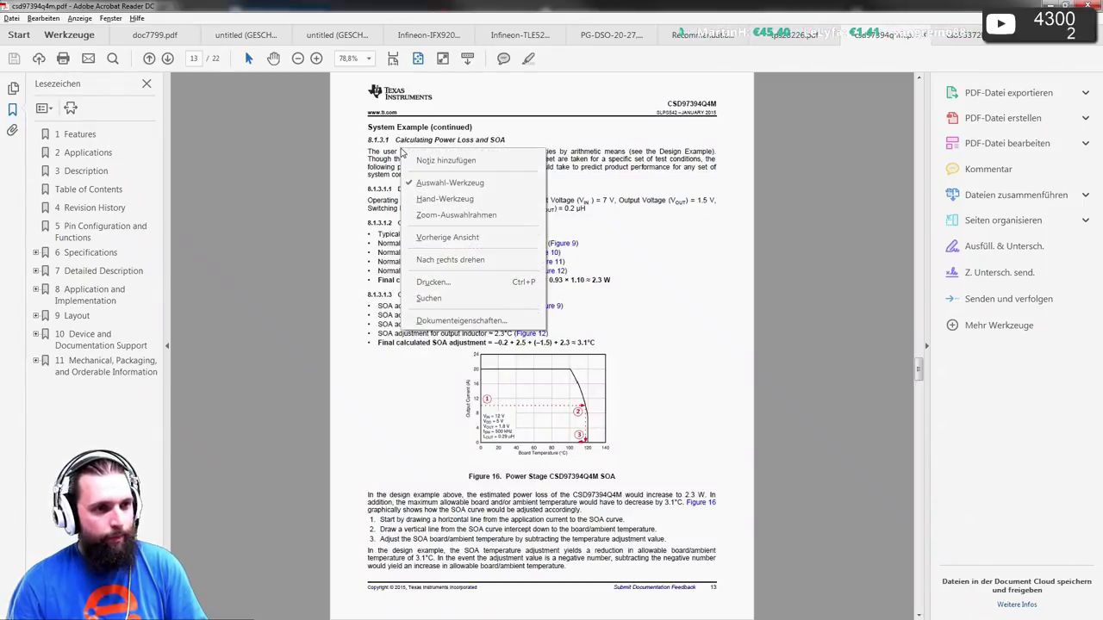
left_click(359, 153)
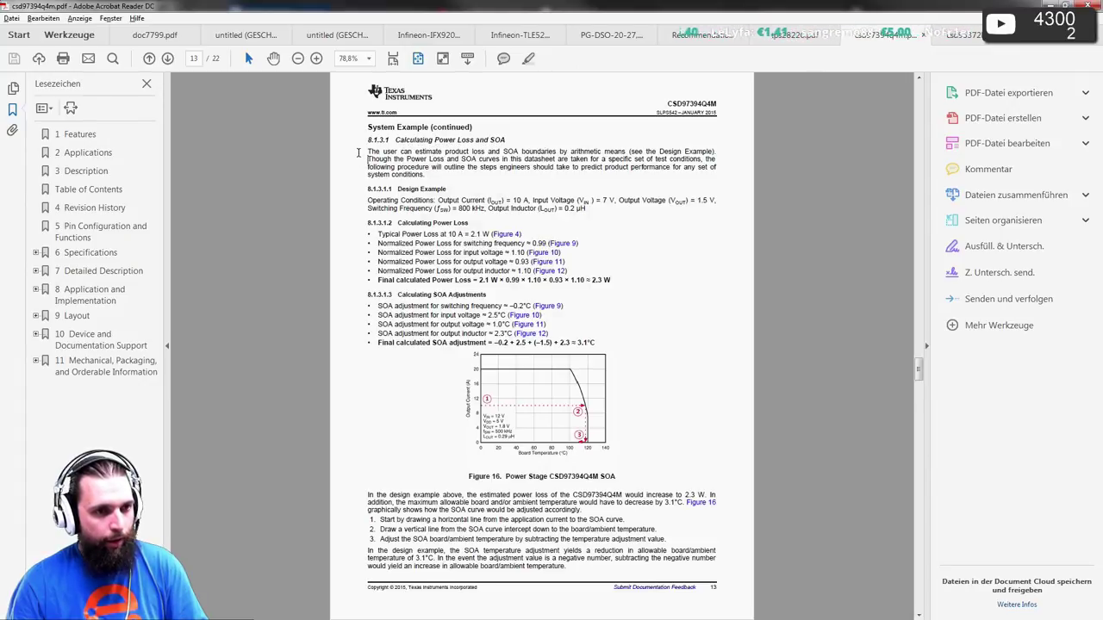
scroll(358, 152, "down", 3)
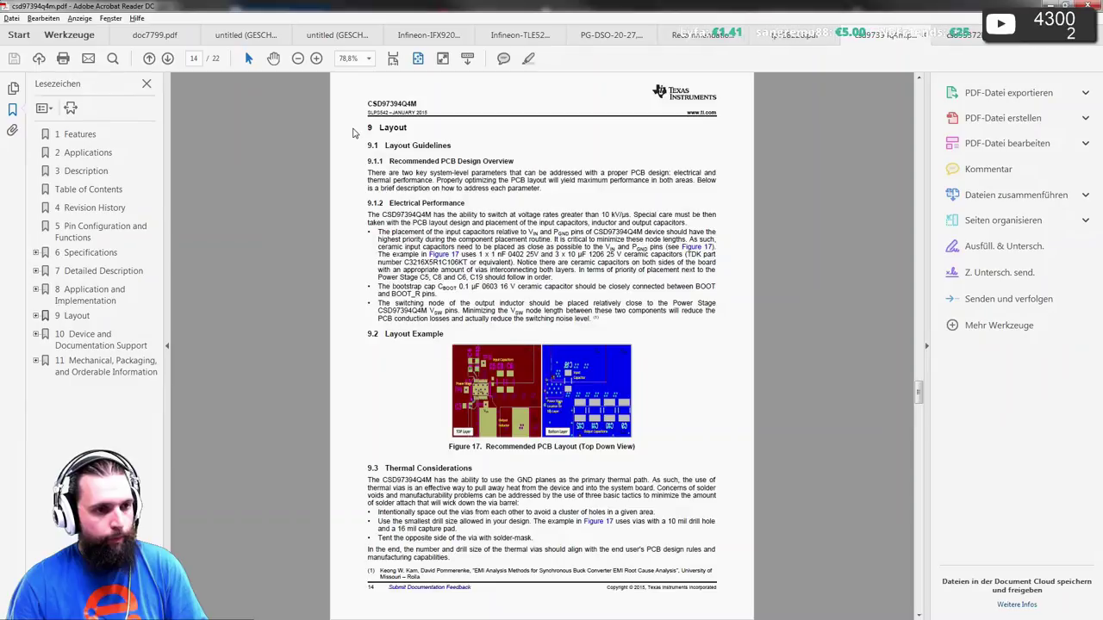
scroll(352, 131, "down", 3)
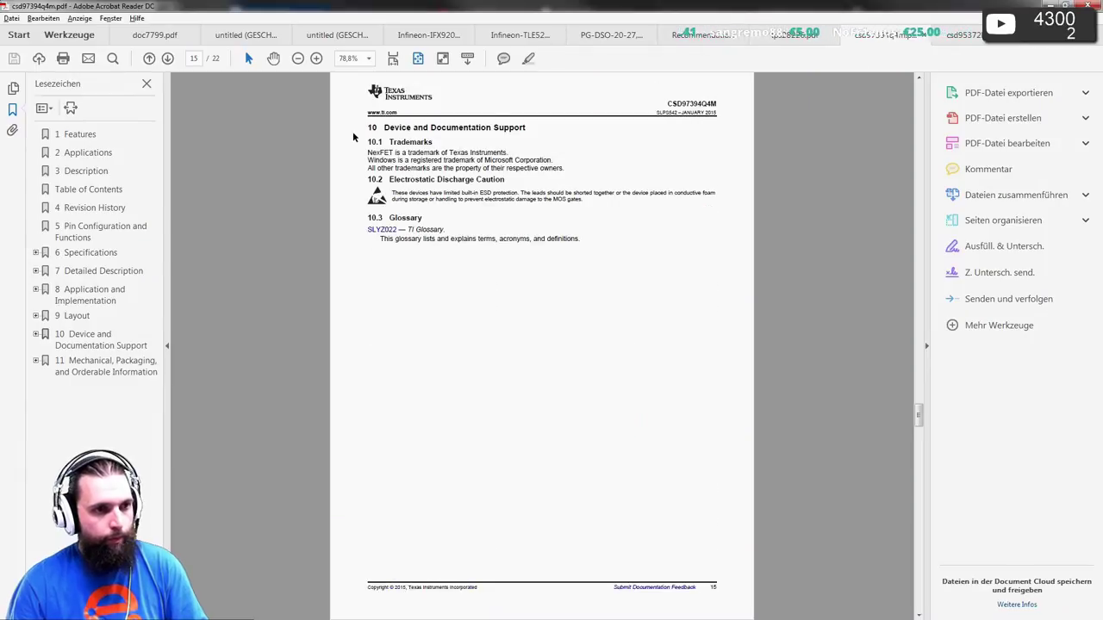
scroll(353, 131, "up", 12)
scroll(374, 165, "up", 12)
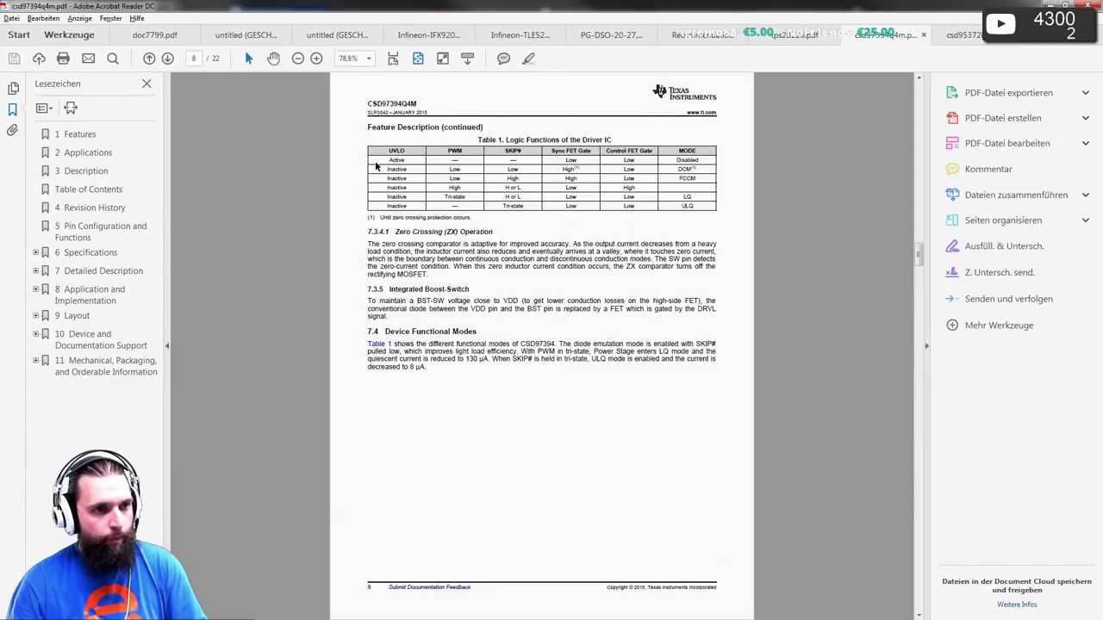
scroll(374, 160, "up", 3)
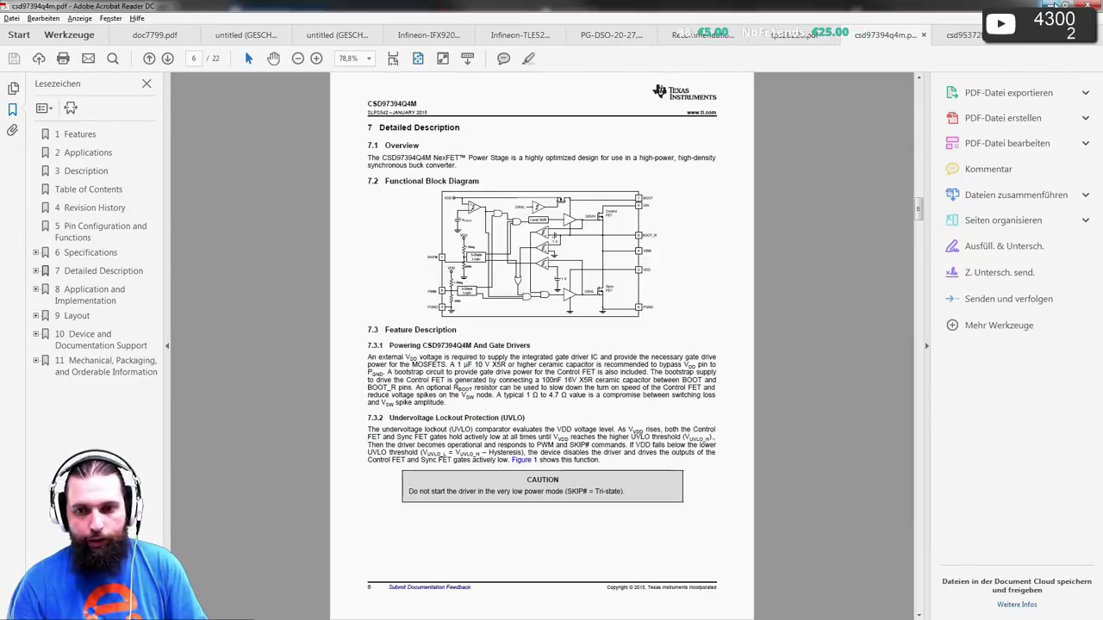
key("alt+Tab")
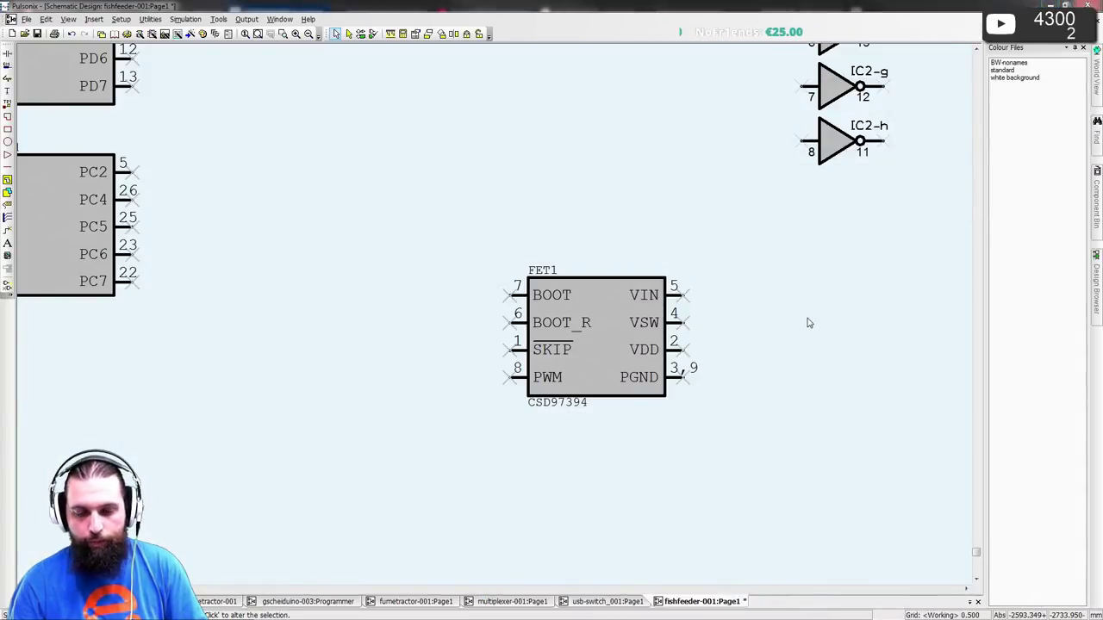
- Check Mouser's three TI CSD97394Q4M listings for stock and cut-tape prices, then return to Pulsonix
key("alt+Tab")
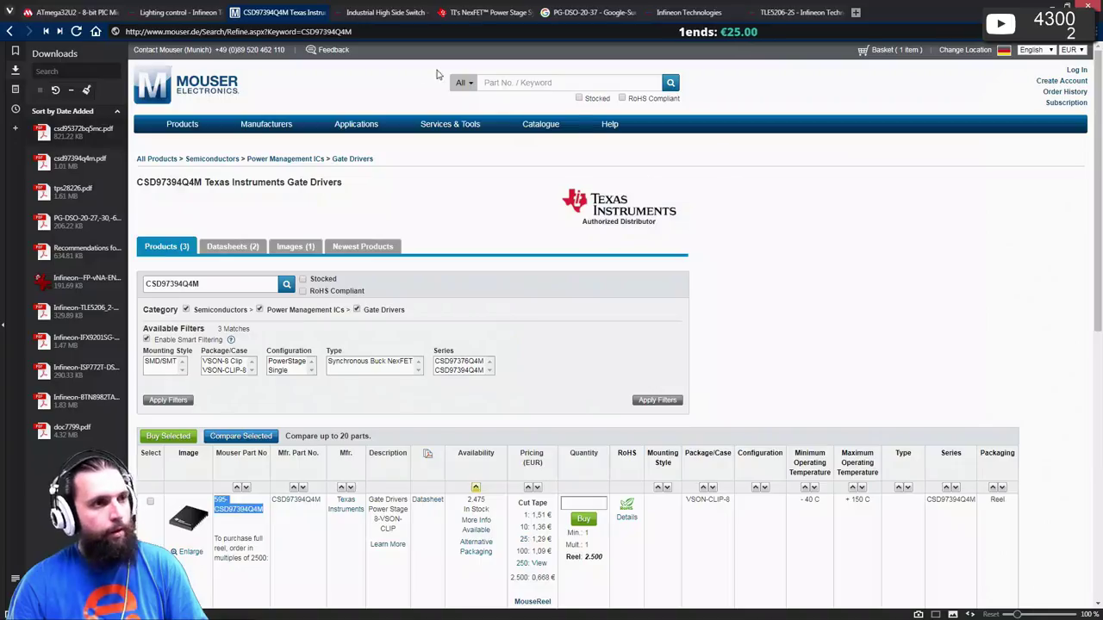
scroll(423, 357, "down", 2)
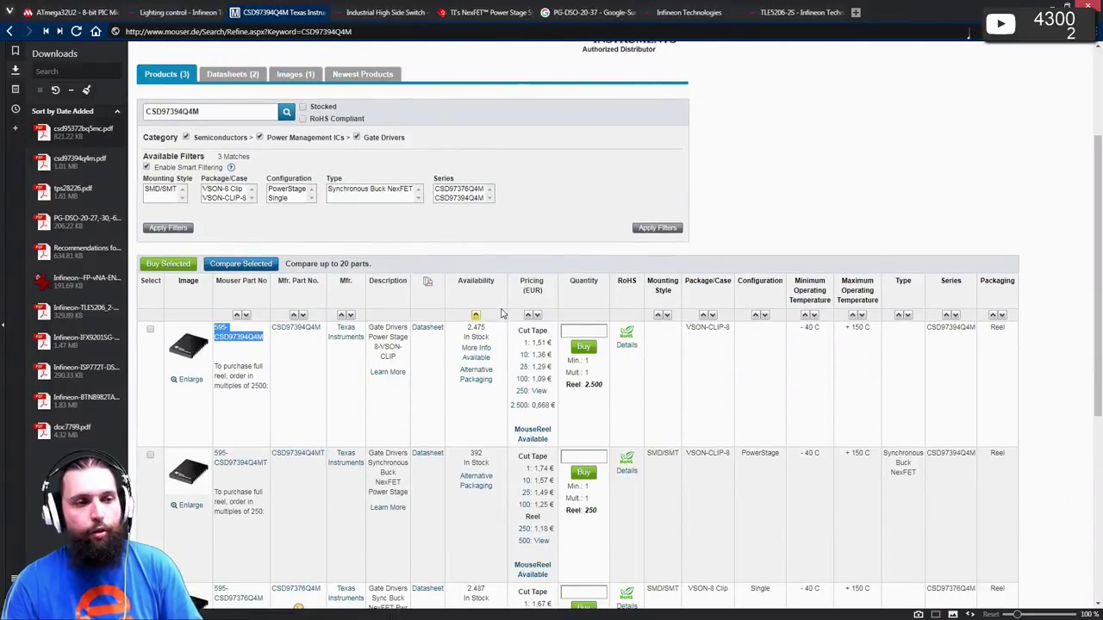
scroll(484, 315, "down", 1)
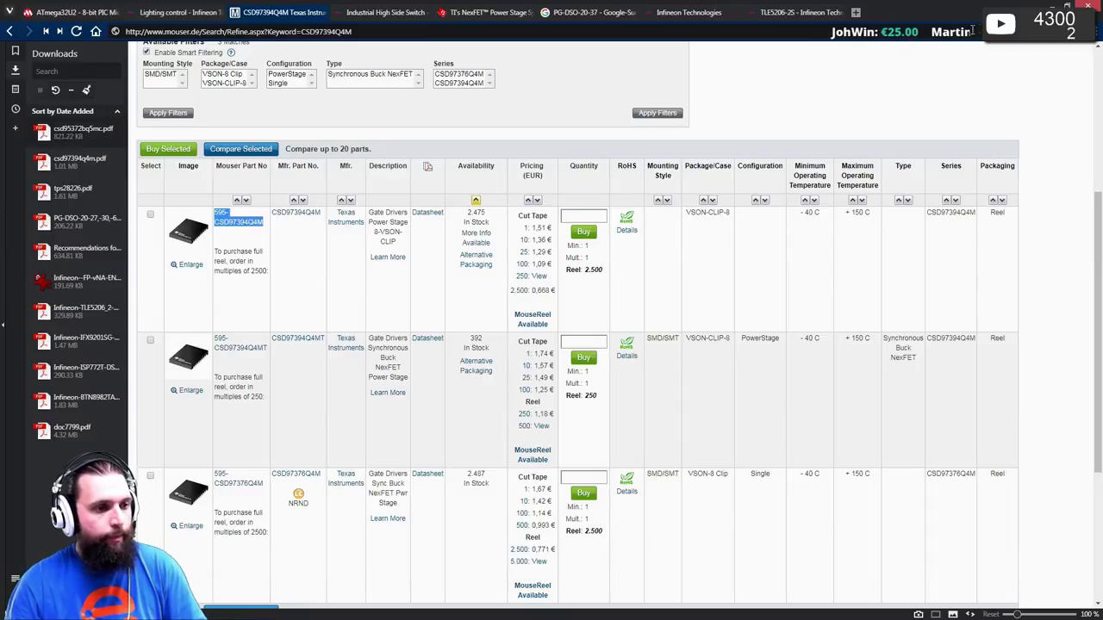
key("alt+Tab")
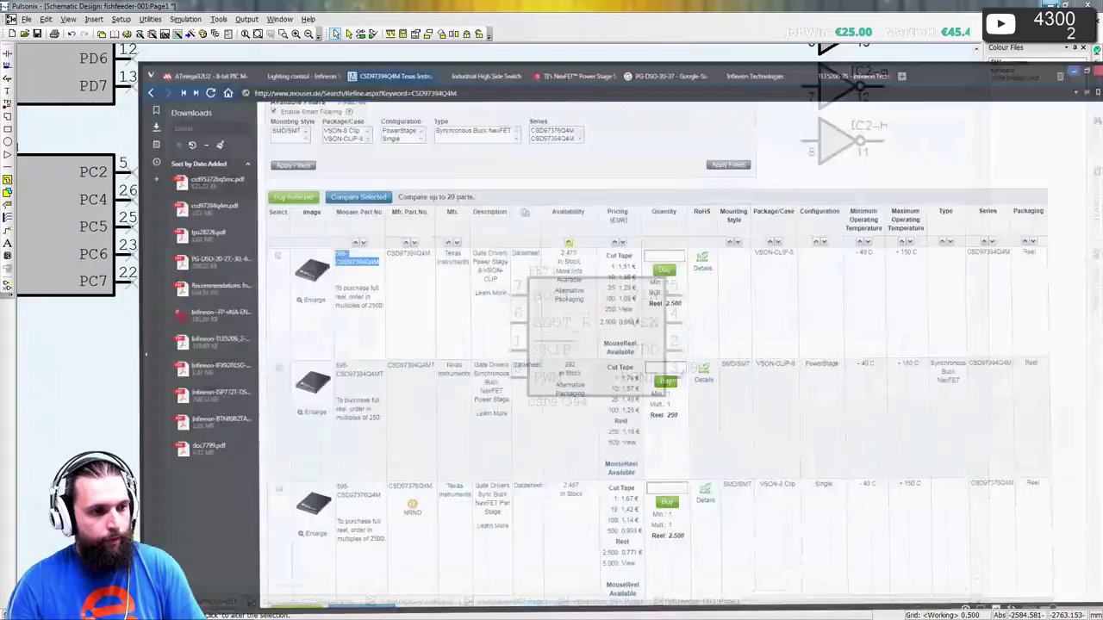
- Copy the 100nF capacitor and place the copy, C8, just left of FET1's BOOT pin
scroll(572, 310, "down", 4)
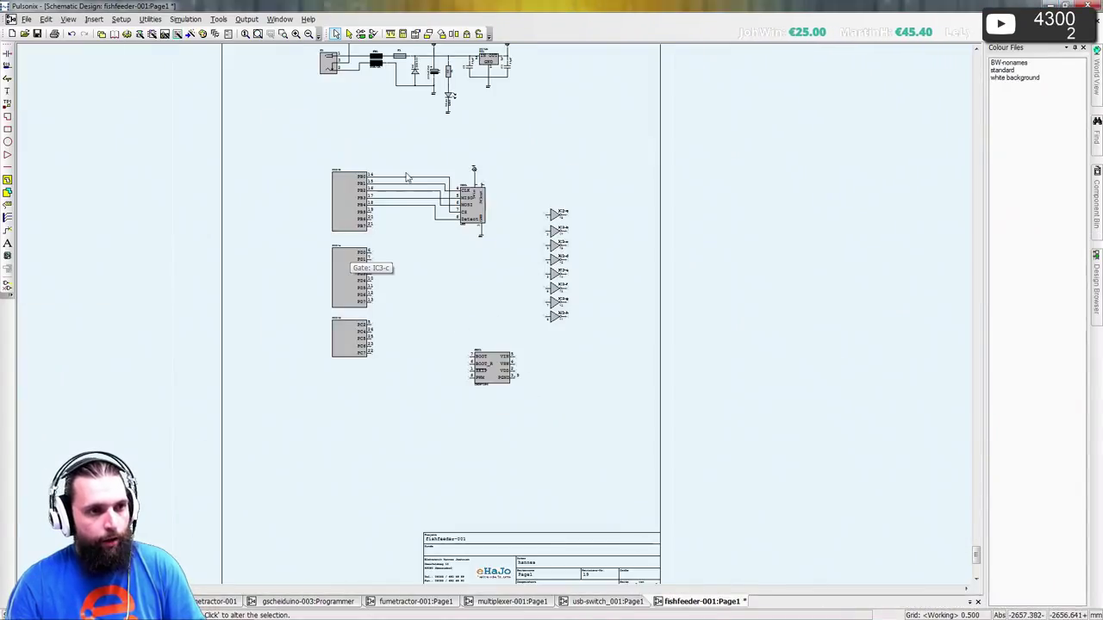
scroll(561, 241, "up", 5)
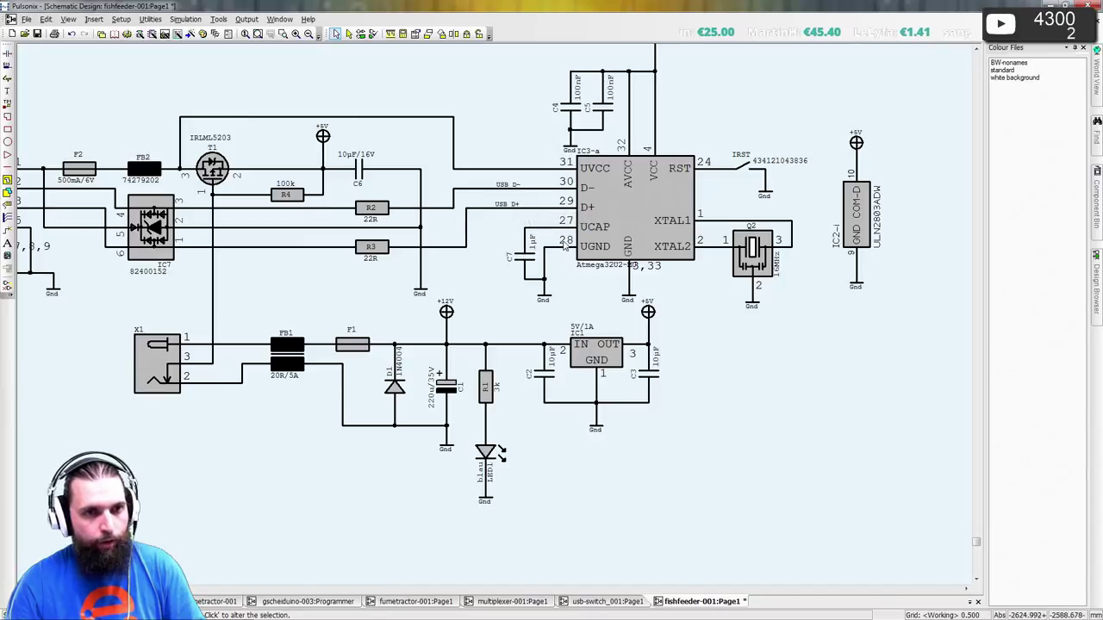
scroll(405, 431, "down", 1)
scroll(558, 154, "up", 1)
left_click(584, 147)
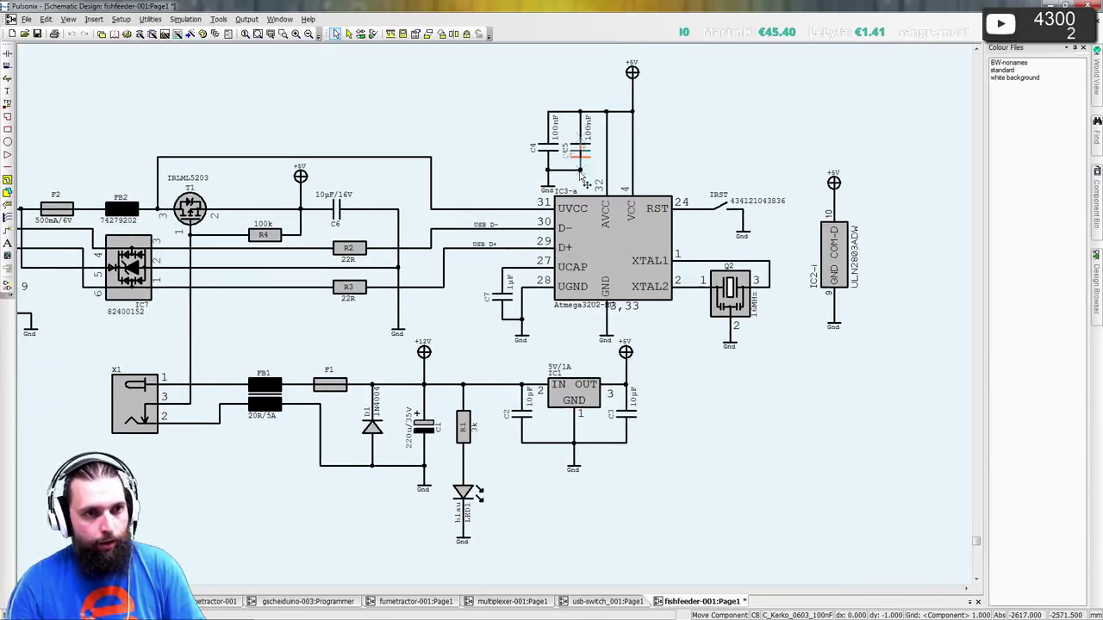
key("ctrl+c")
key("ctrl+v")
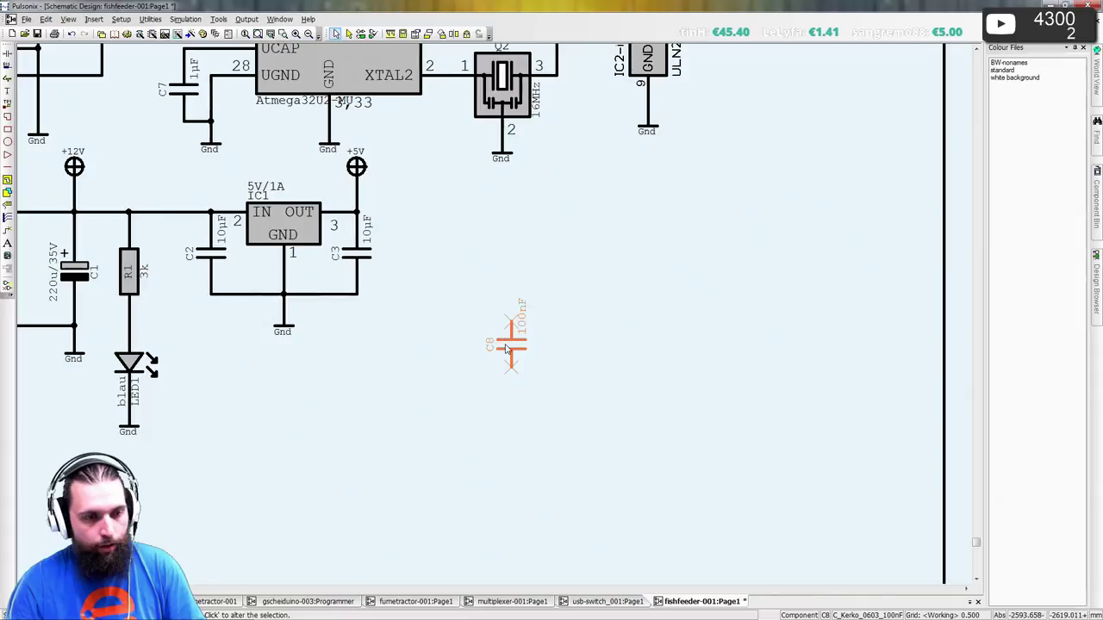
left_click_drag(508, 347, 498, 318)
scroll(494, 315, "down", 3)
scroll(450, 460, "down", 2)
scroll(498, 319, "up", 5)
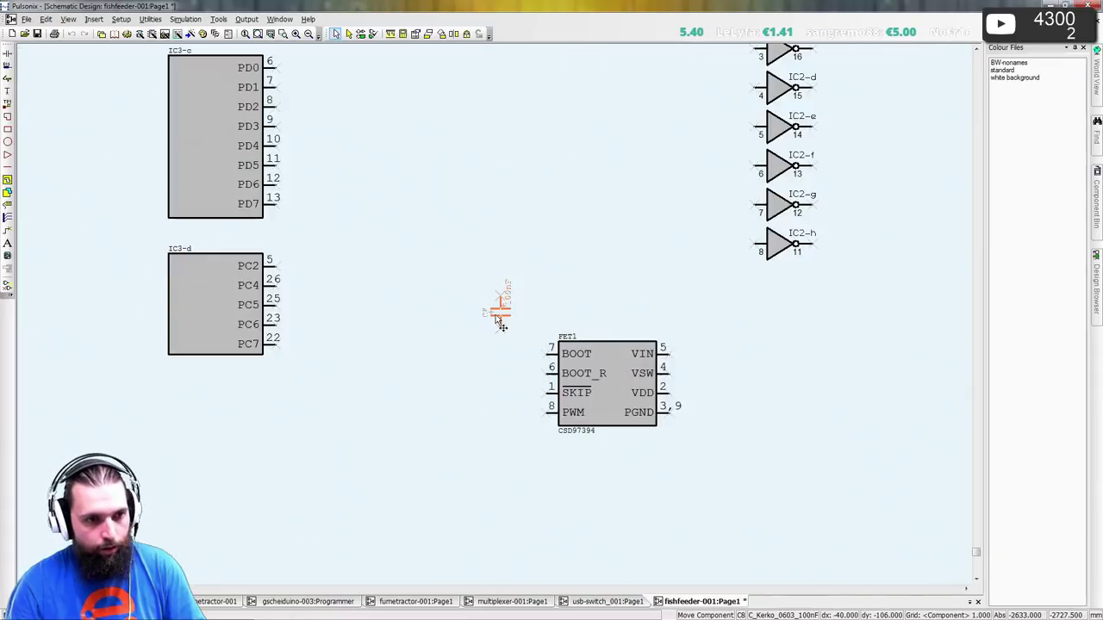
scroll(497, 320, "up", 2)
left_click_drag(401, 221, 807, 389)
- Add a second 100nF capacitor, C9, upright beside FET1's VDD and PGND pins
key("r")
key("r")
key("r")
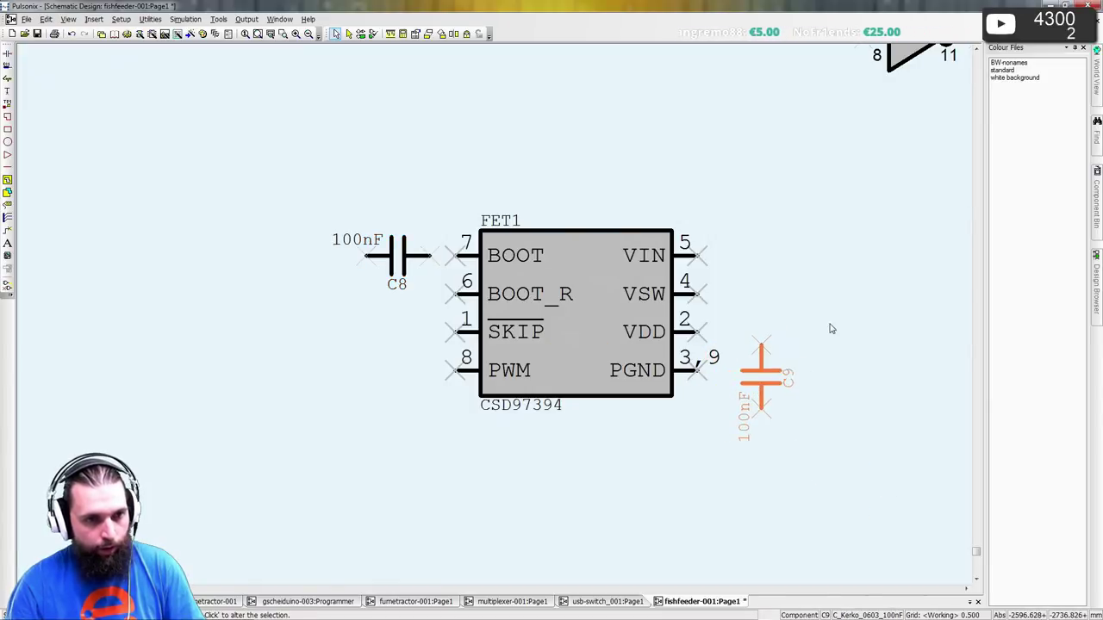
left_click(829, 328)
left_click(441, 261)
- Wire C8 across FET1's BOOT and BOOT_R pins
left_click(454, 256)
left_click(456, 293)
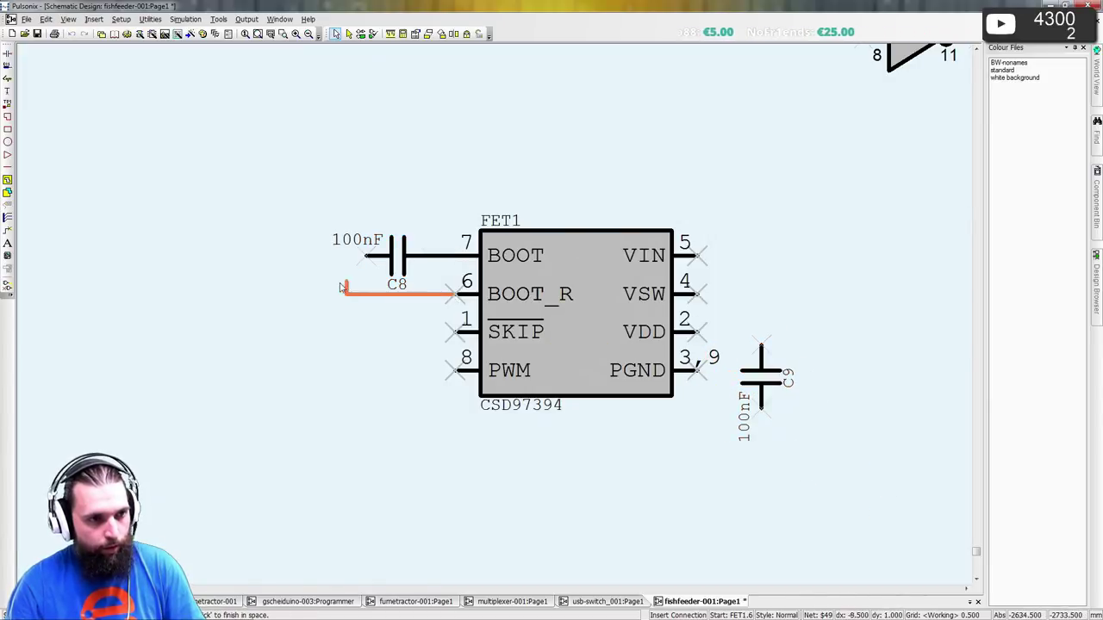
left_click(332, 294)
left_click(367, 257)
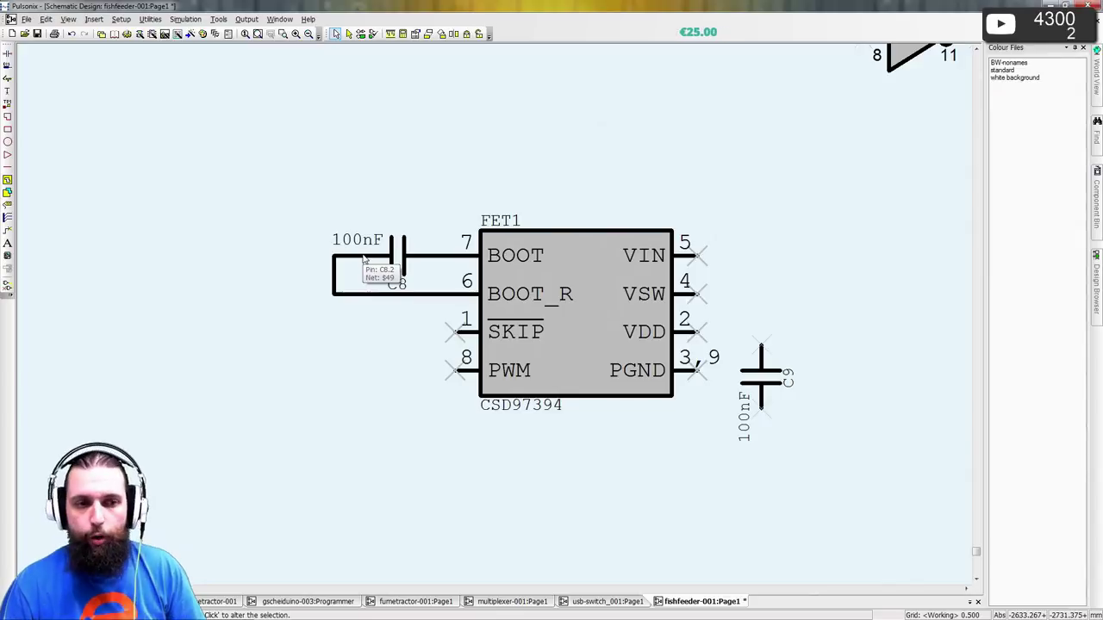
- Connect VDD to C9, place ground below C9, and tie C9 and PGND pins 3,9 to Gnd
left_click_drag(704, 342, 761, 345)
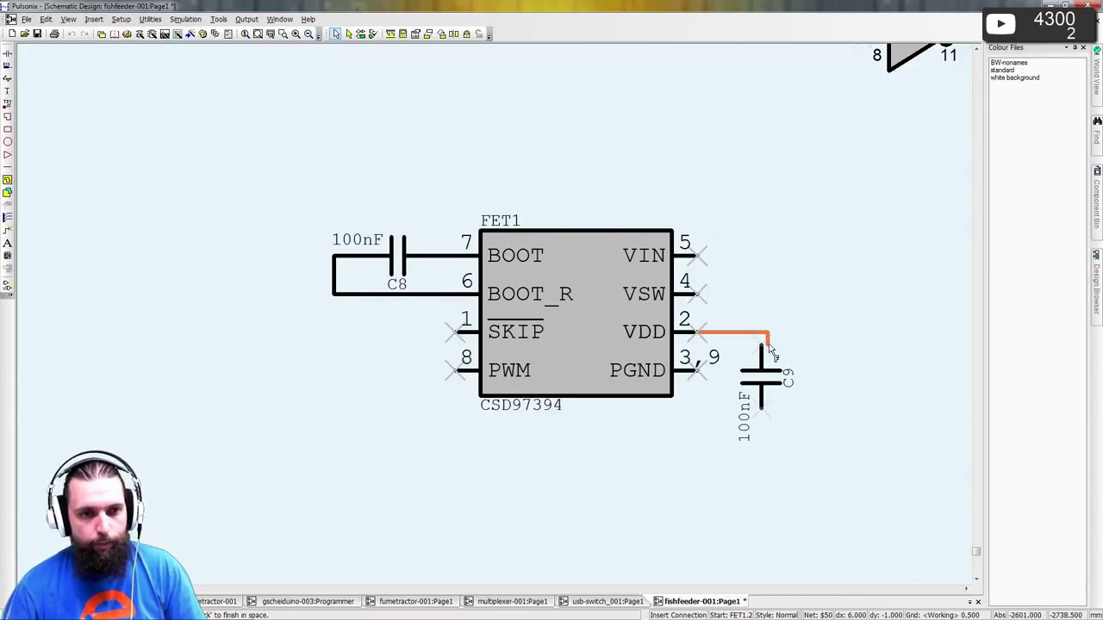
scroll(417, 268, "down", 3)
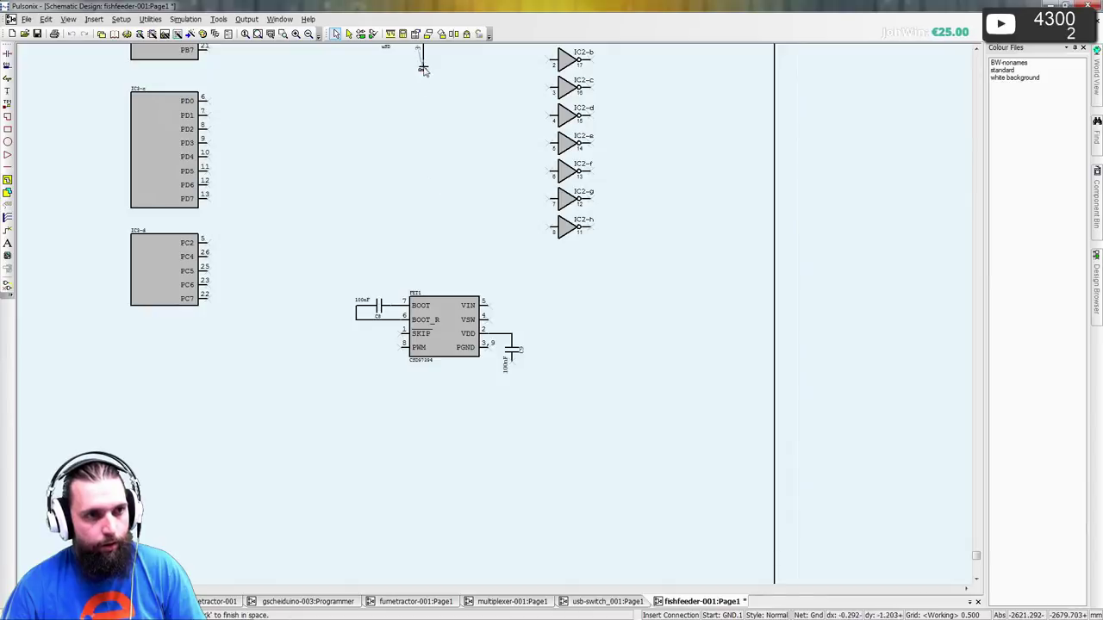
left_click_drag(422, 69, 402, 69)
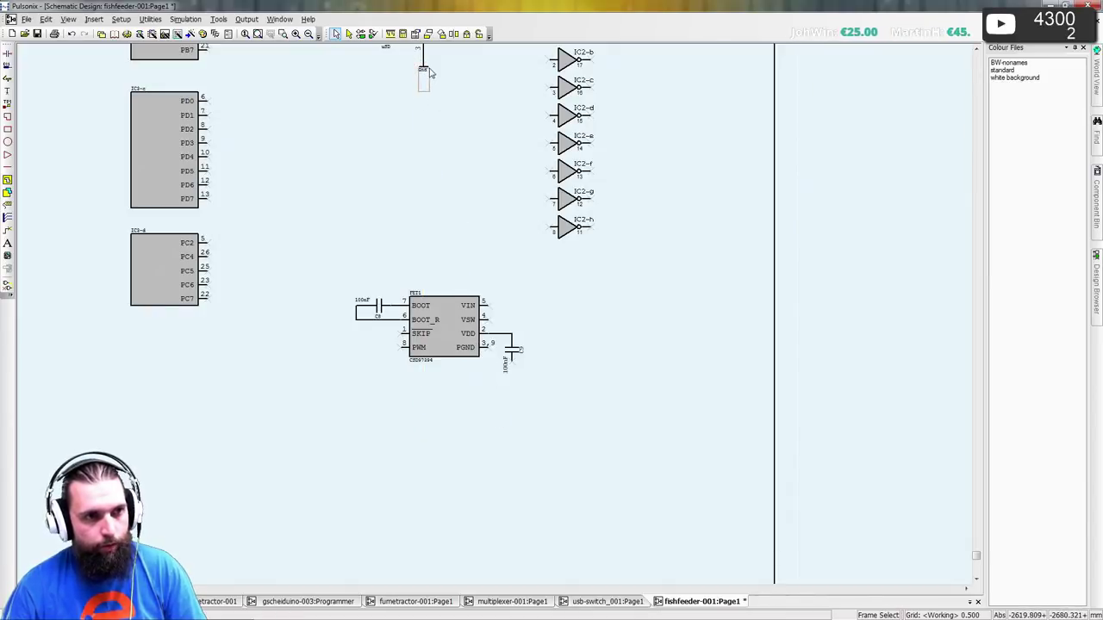
mouse_move(424, 71)
left_mouse_down()
mouse_move(512, 419)
mouse_move(511, 390)
left_mouse_up()
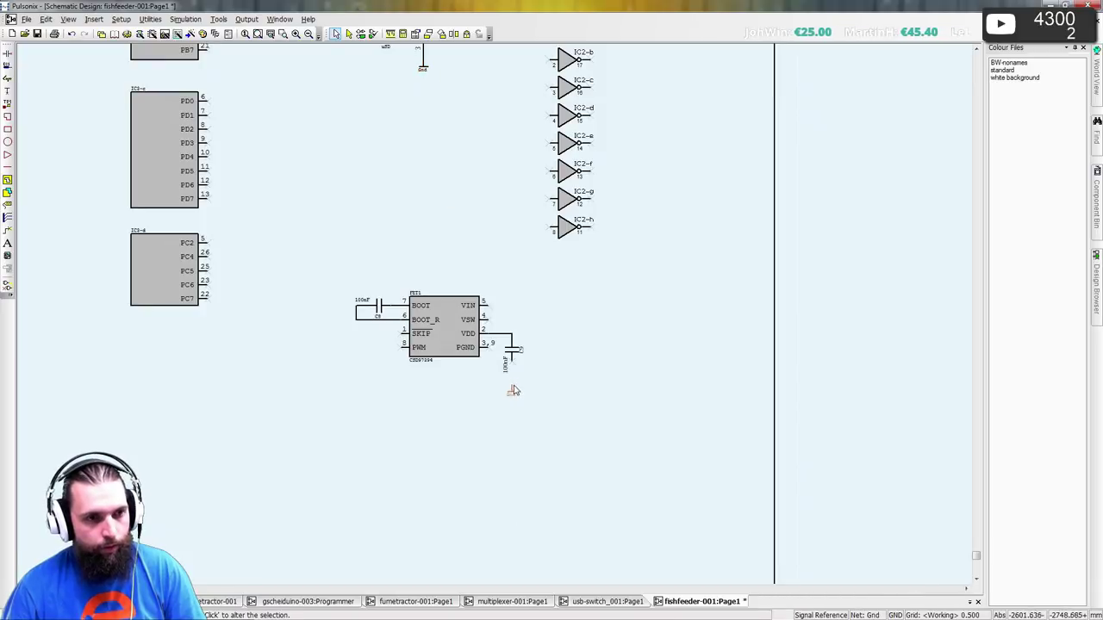
scroll(512, 390, "up", 5)
left_click_drag(492, 229, 492, 312)
key("Return")
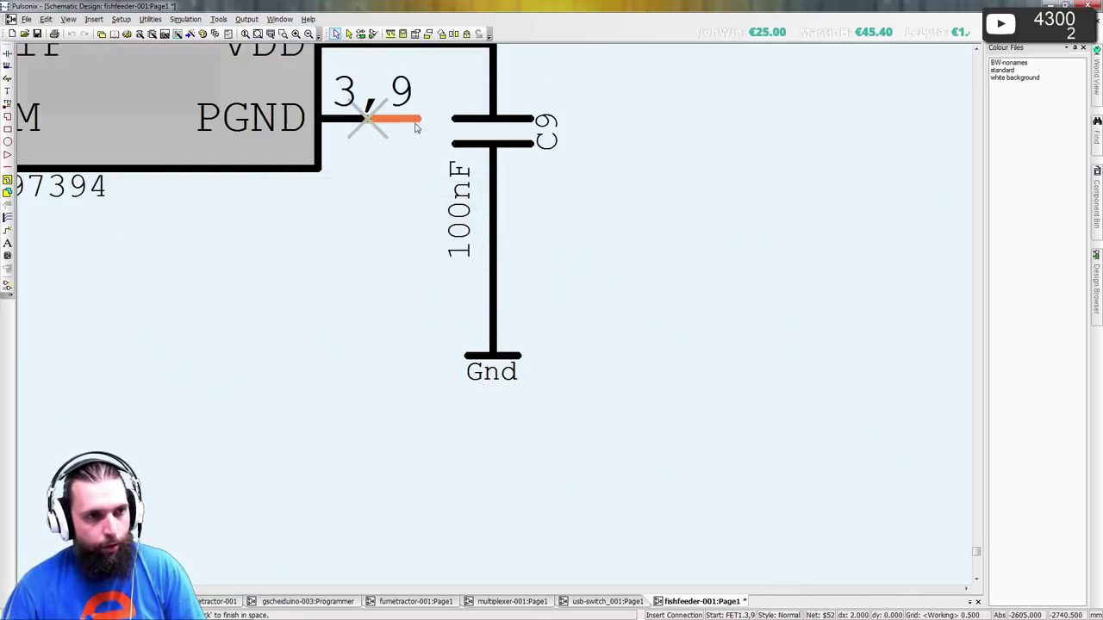
key("Escape")
left_click_drag(371, 125, 479, 291)
key("Return")
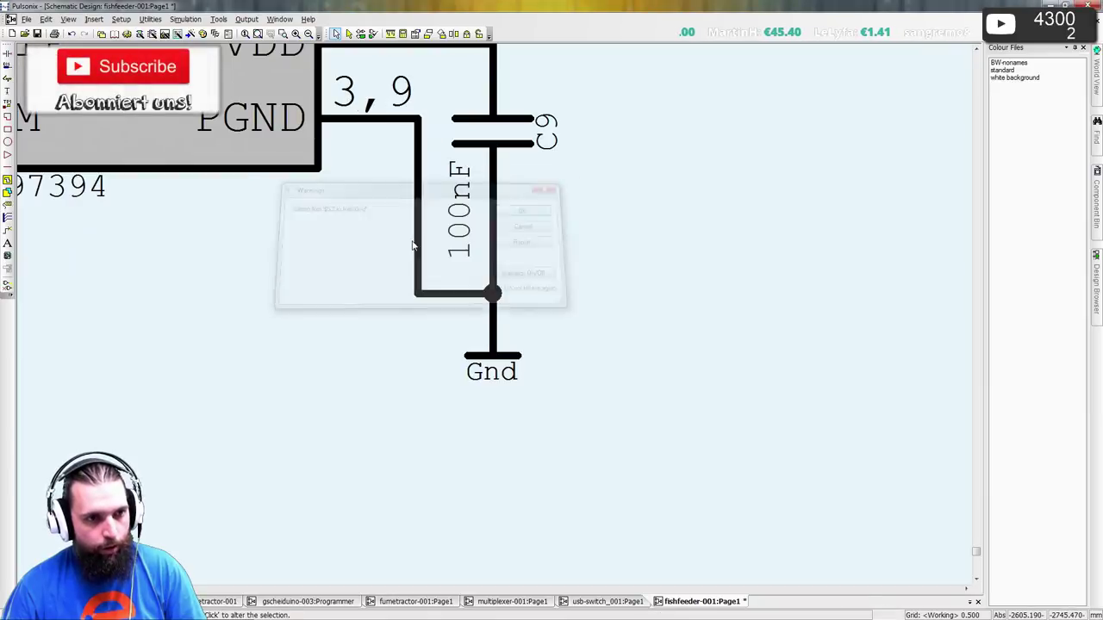
- Place a +5V supply symbol directly above FET1 and wire it to the VDD line
scroll(496, 288, "down", 4)
scroll(507, 259, "up", 5)
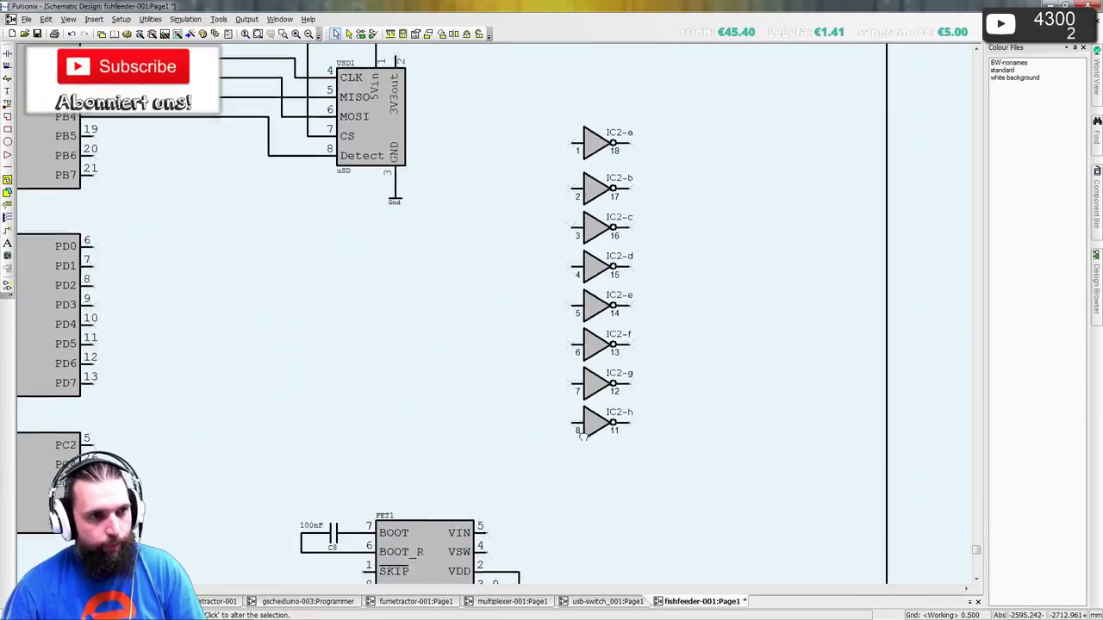
left_click_drag(401, 48, 521, 384)
scroll(575, 552, "down", 3)
scroll(564, 312, "up", 2)
left_click(519, 319)
left_click(514, 408)
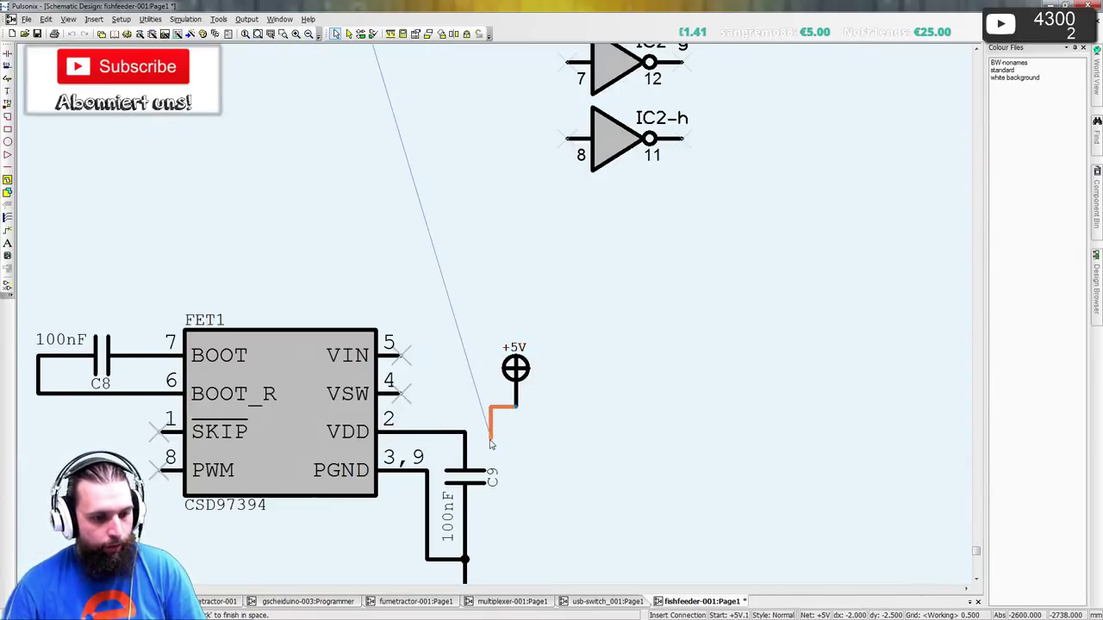
left_click(470, 431)
key("Return")
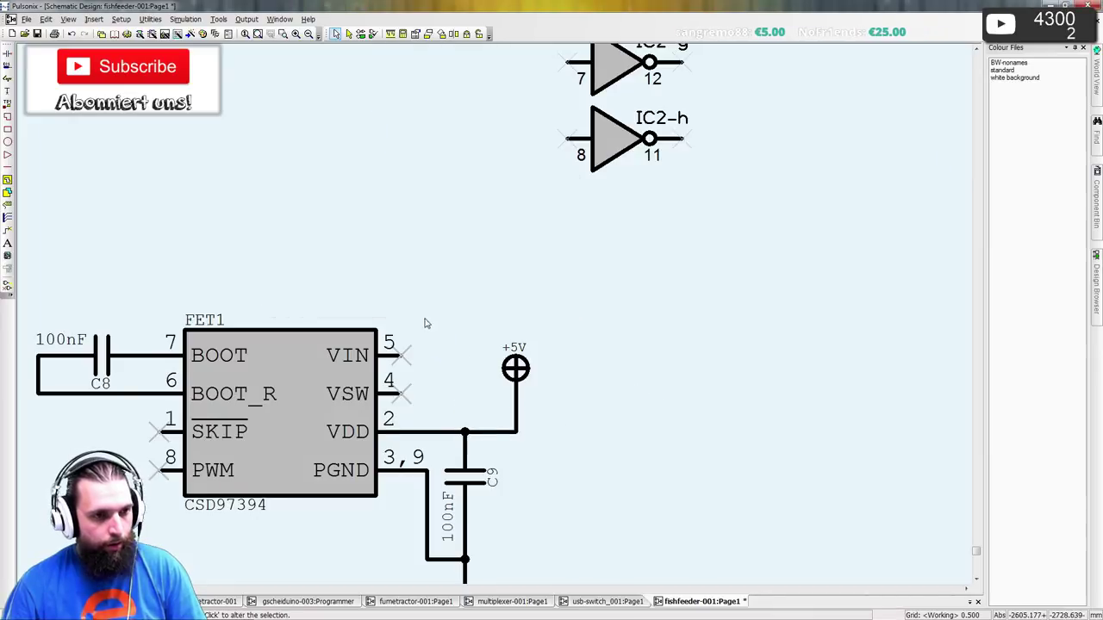
scroll(521, 320, "down", 3)
scroll(521, 326, "up", 3)
left_click_drag(518, 345, 483, 274)
- Line the +5V supply symbol up directly above VDD
left_click(437, 242)
scroll(436, 242, "down", 3)
middle_click_drag(437, 173, 454, 431)
scroll(495, 320, "up", 3)
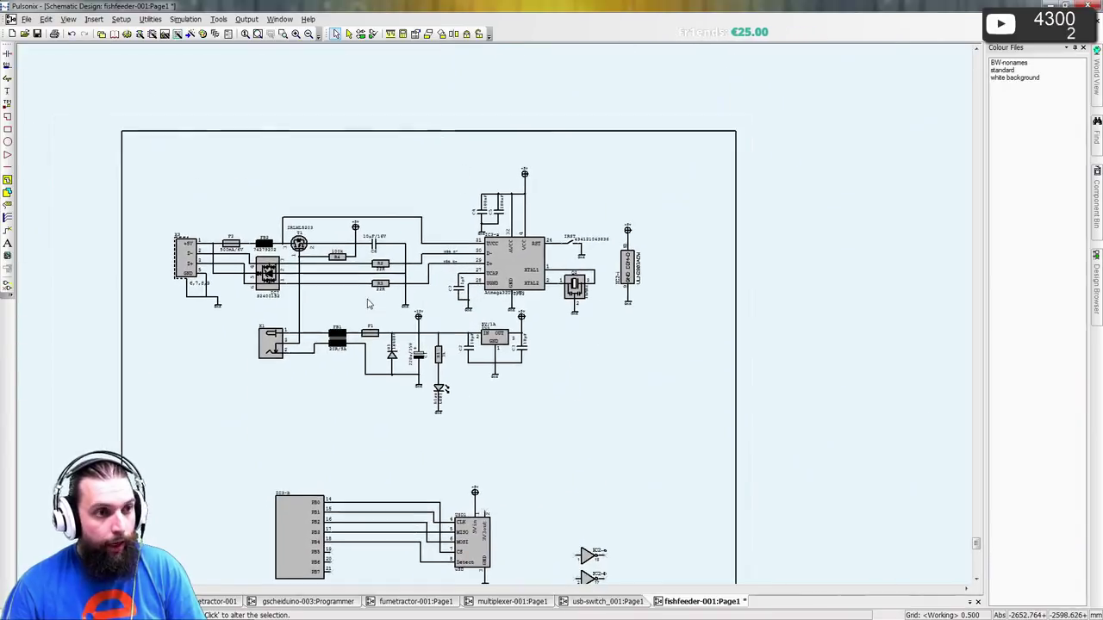
middle_click_drag(495, 320, 25, 319)
scroll(496, 278, "down", 4)
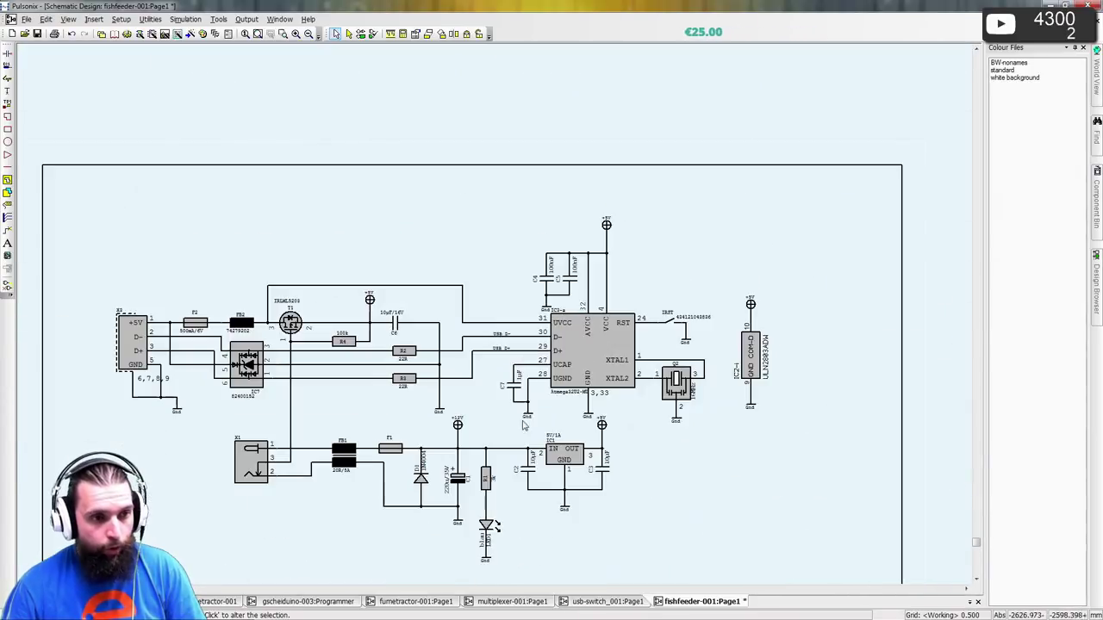
scroll(386, 315, "up", 2)
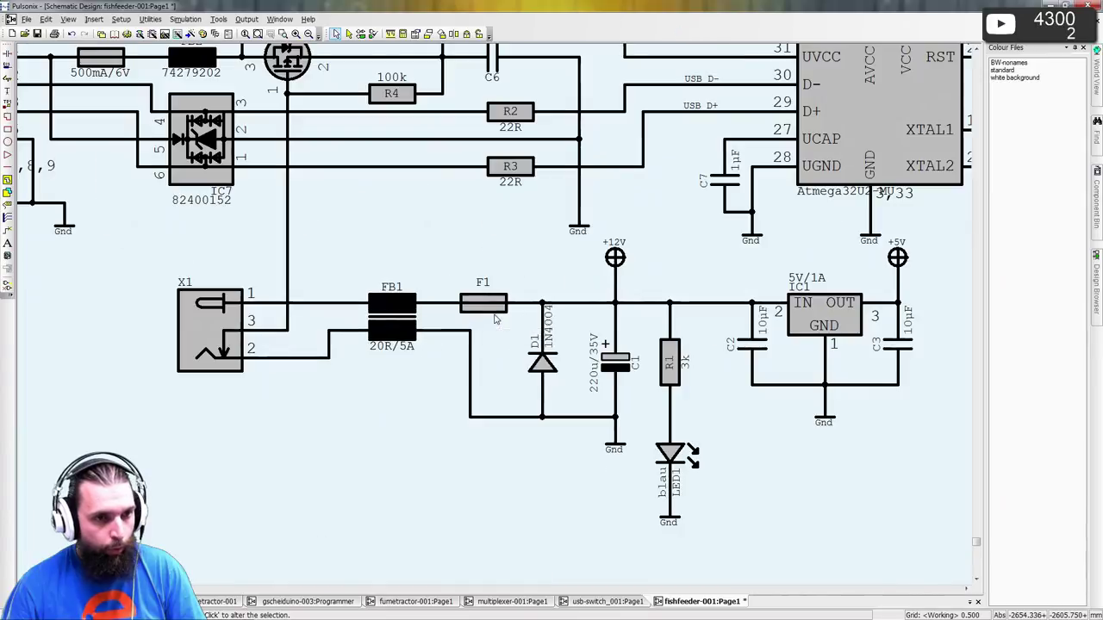
- Place a copy of the +12V supply symbol beside +5V and wire it to FET1's VIN pin 5
middle_click_drag(687, 369, 403, 248)
scroll(565, 363, "down", 3)
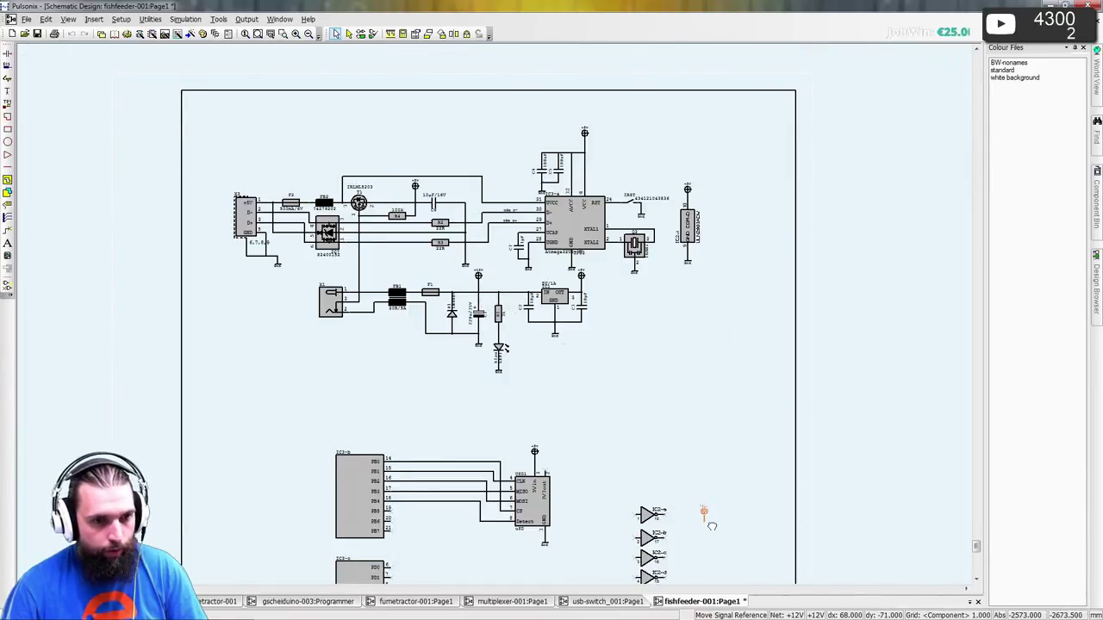
middle_click_drag(712, 525, 603, 370)
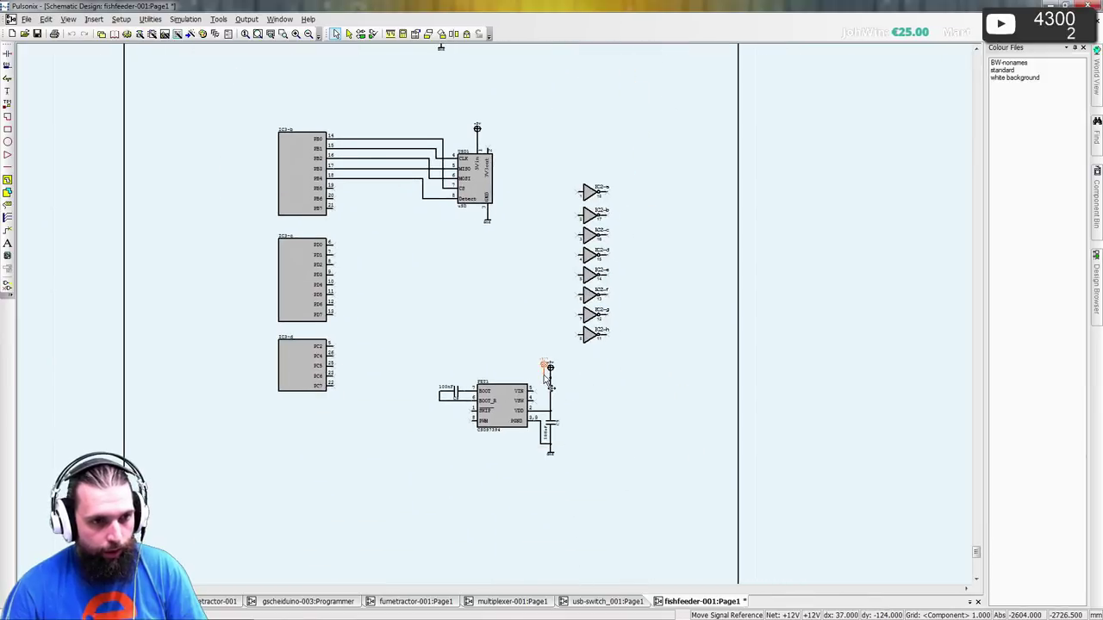
left_click(542, 380)
scroll(496, 320, "up", 4)
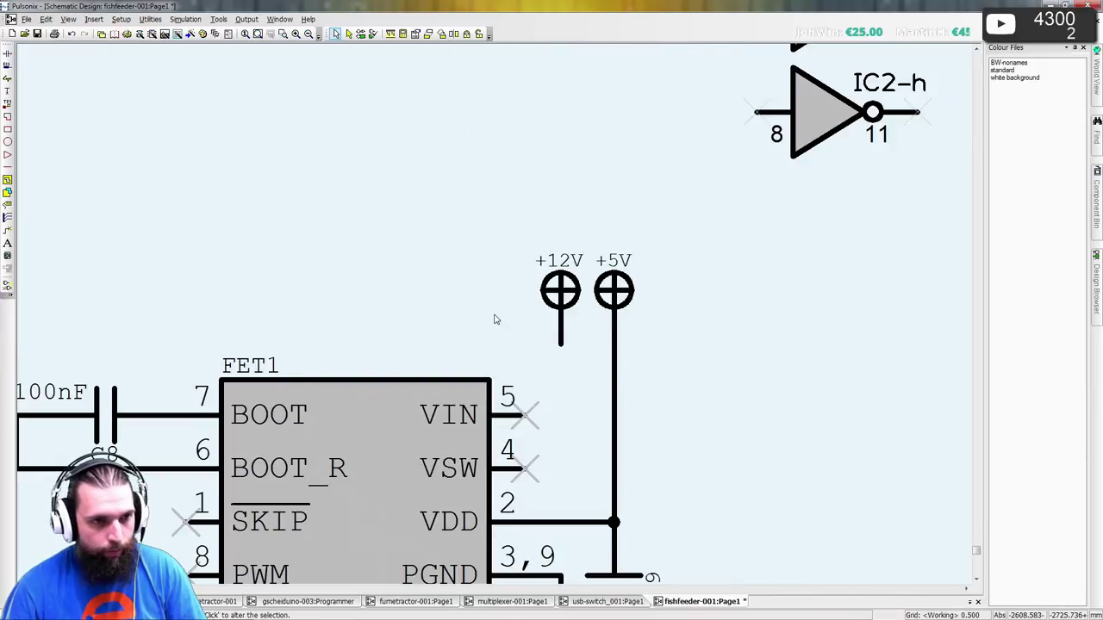
mouse_move(560, 344)
left_mouse_down()
mouse_move(559, 408)
mouse_move(522, 415)
left_mouse_up()
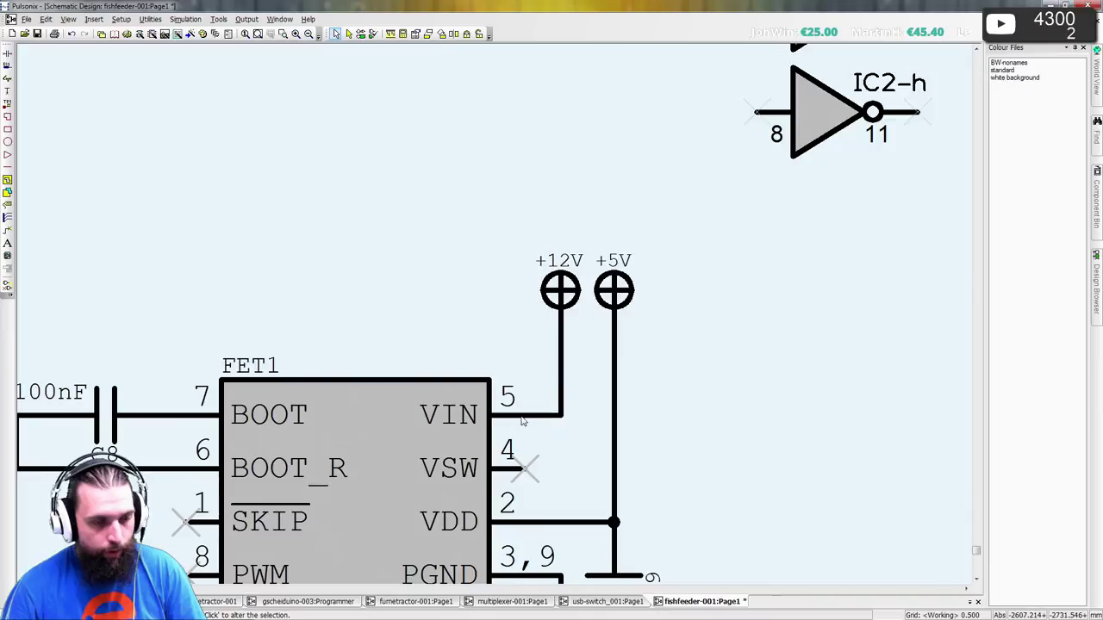
- Pick up a copy of the 220u capacitor C10 from the power and USB circuitry
scroll(523, 415, "down", 3)
scroll(495, 319, "down", 2)
middle_click_drag(512, 170, 443, 336)
left_click_drag(409, 239, 578, 426)
- Place C10 beside FET1 and connect its top pin to the +12V net
middle_click_drag(578, 425, 403, 96)
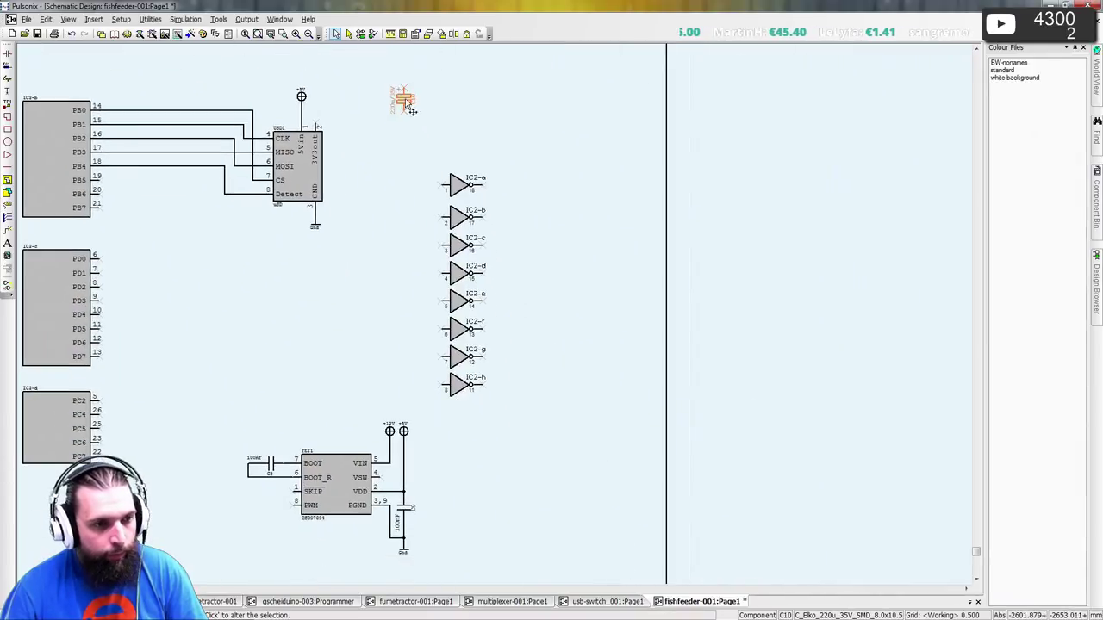
left_click_drag(402, 97, 445, 510)
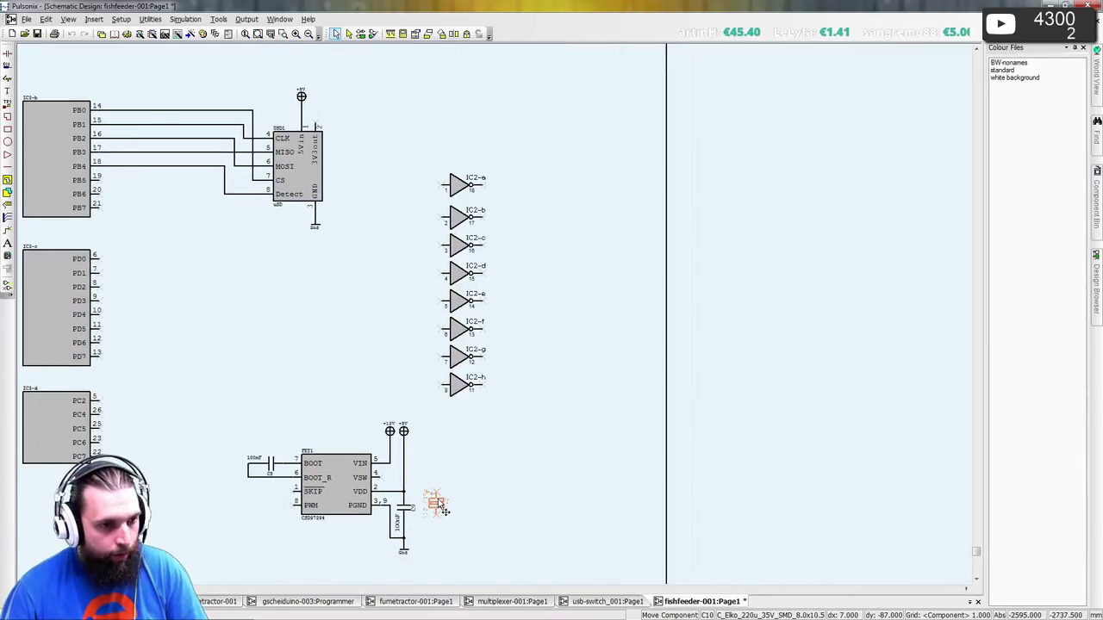
left_click(441, 512)
scroll(455, 517, "up", 3)
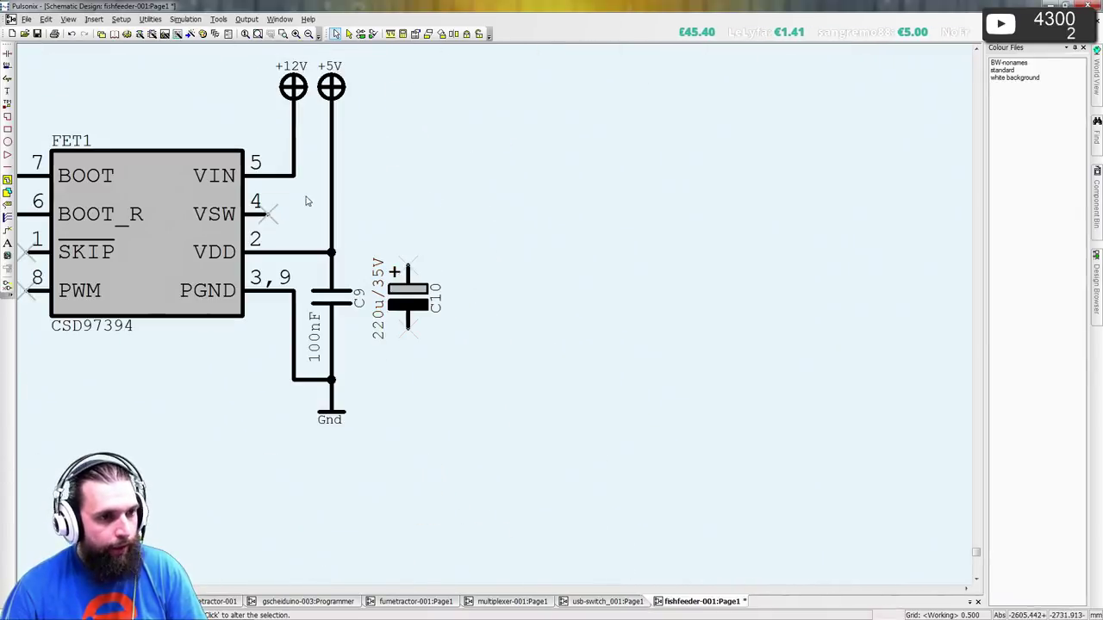
left_click(403, 249)
left_click(294, 176)
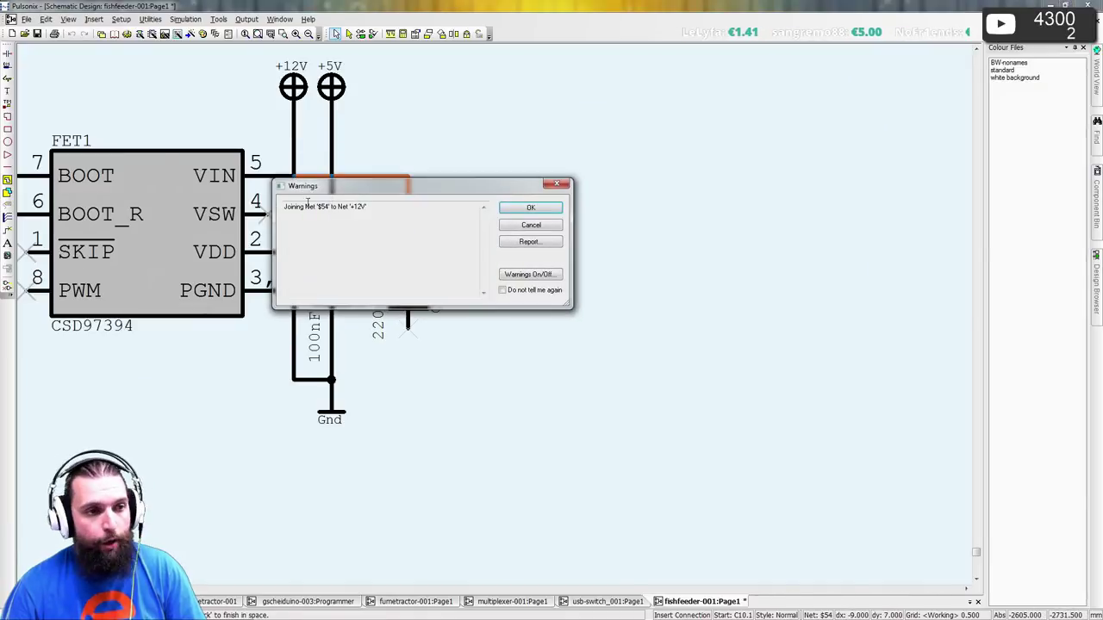
key("Return")
- Shift C10 right and duplicate C9 as a 100nF capacitor C11 between C9 and C10
left_click_drag(419, 319, 471, 319)
left_click_drag(340, 297, 395, 275, "ctrl")
left_click_drag(459, 297, 471, 298)
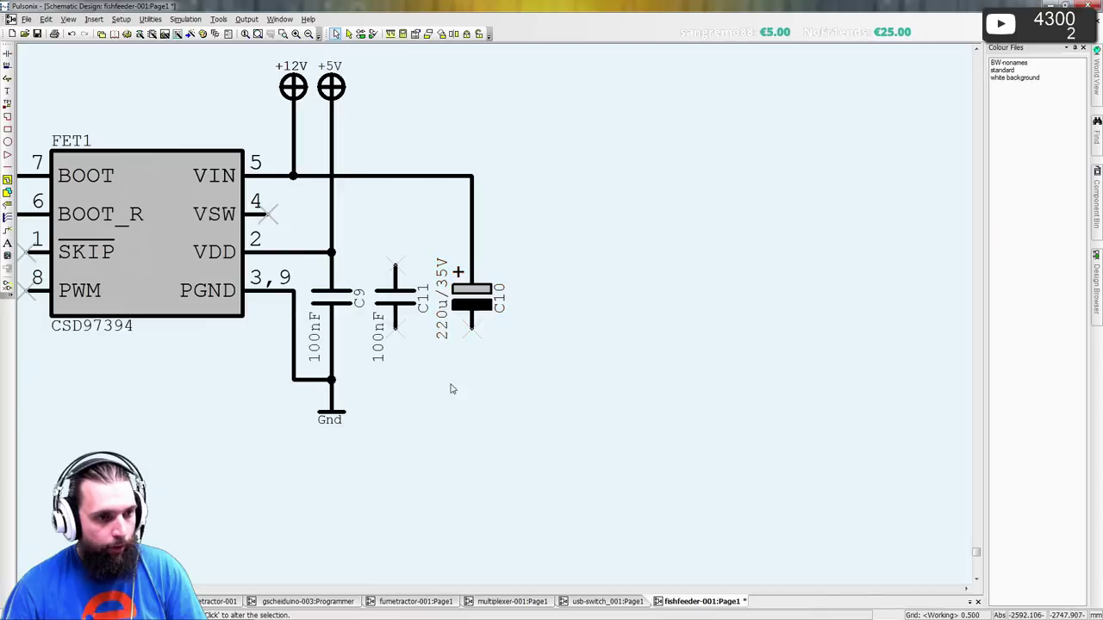
- Wire C11's and C10's bottom pins to Gnd and C11's top pin to +12V
left_click(395, 330)
left_click(331, 379)
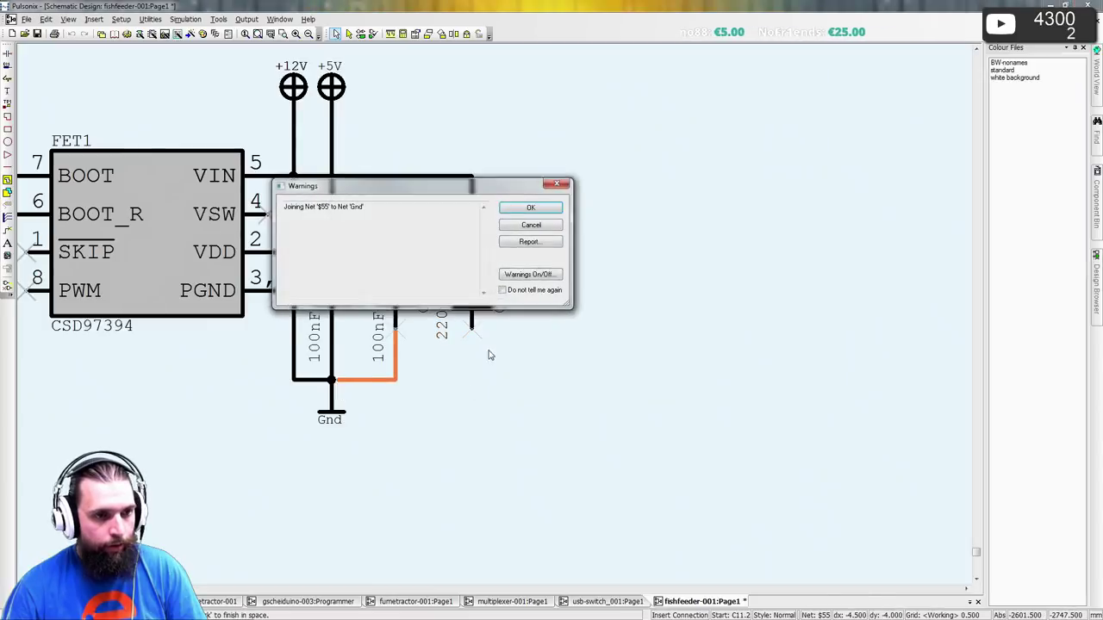
key("Return")
left_click(472, 329)
left_click(394, 379)
key("Return")
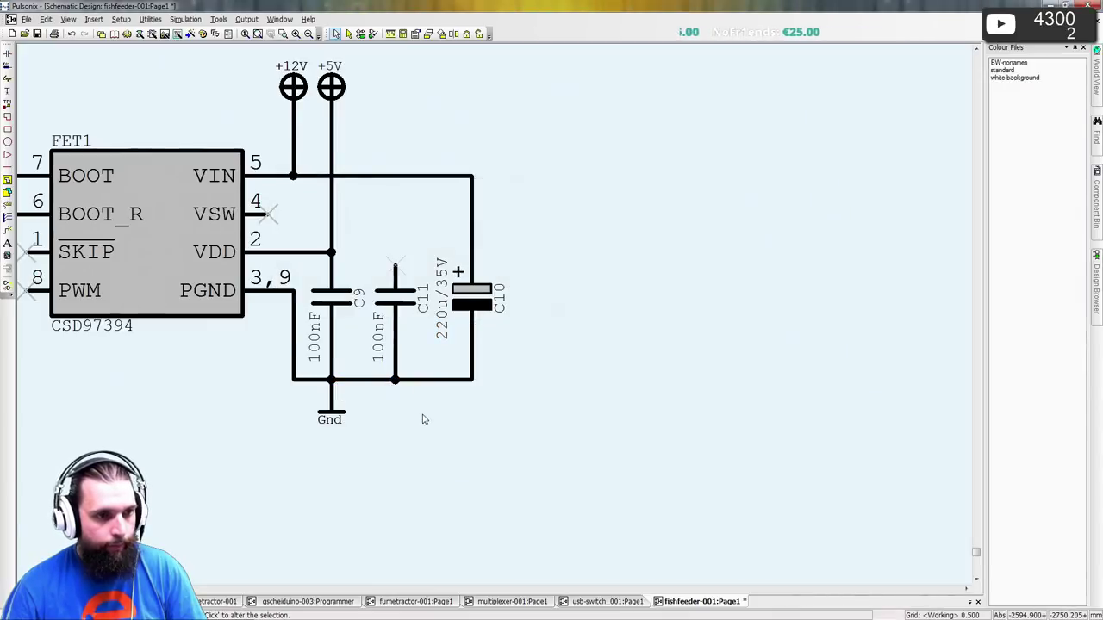
left_click(467, 361)
left_click(467, 269)
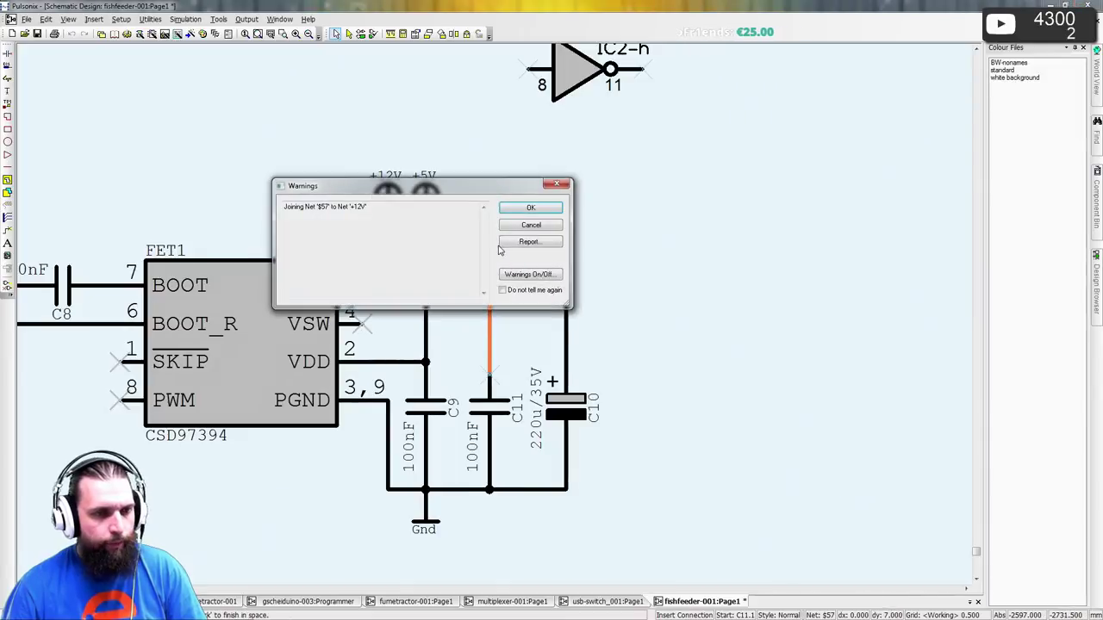
key("Return")
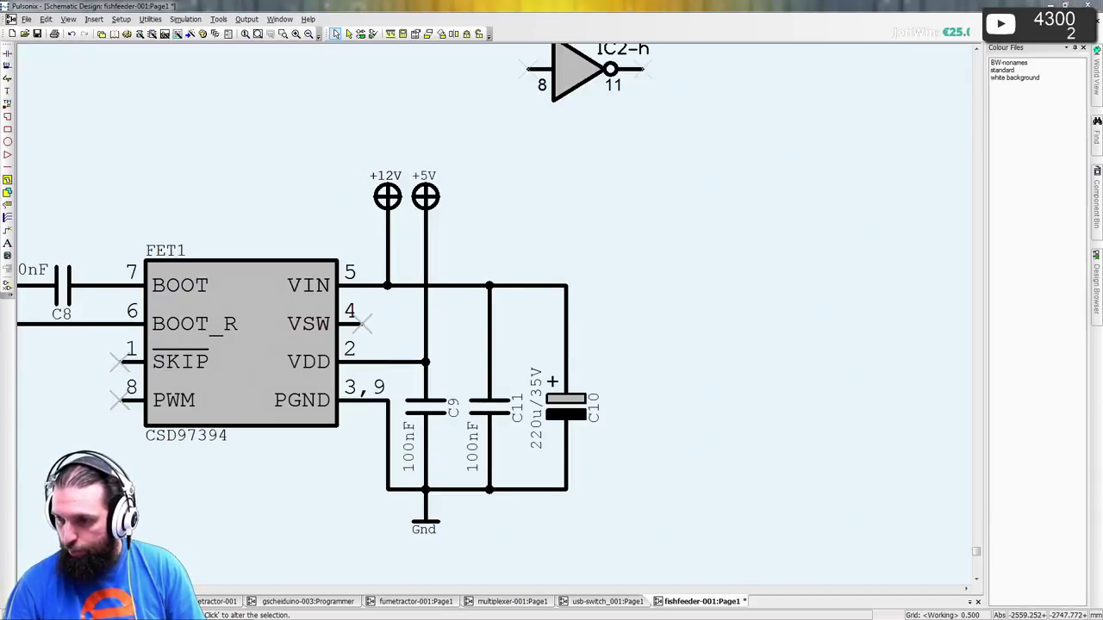
key("alt+Tab")
- Review the CSD97394Q4M datasheet, then close Acrobat Reader and go to the Mouser results
scroll(674, 246, "up", 3, "ctrl")
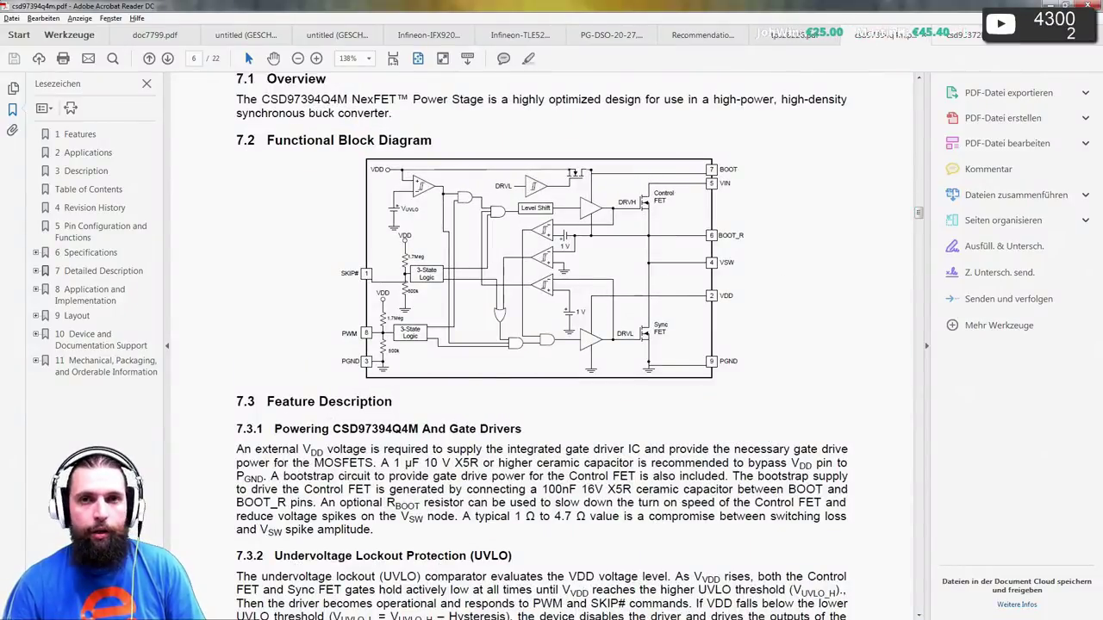
left_click(1047, 4)
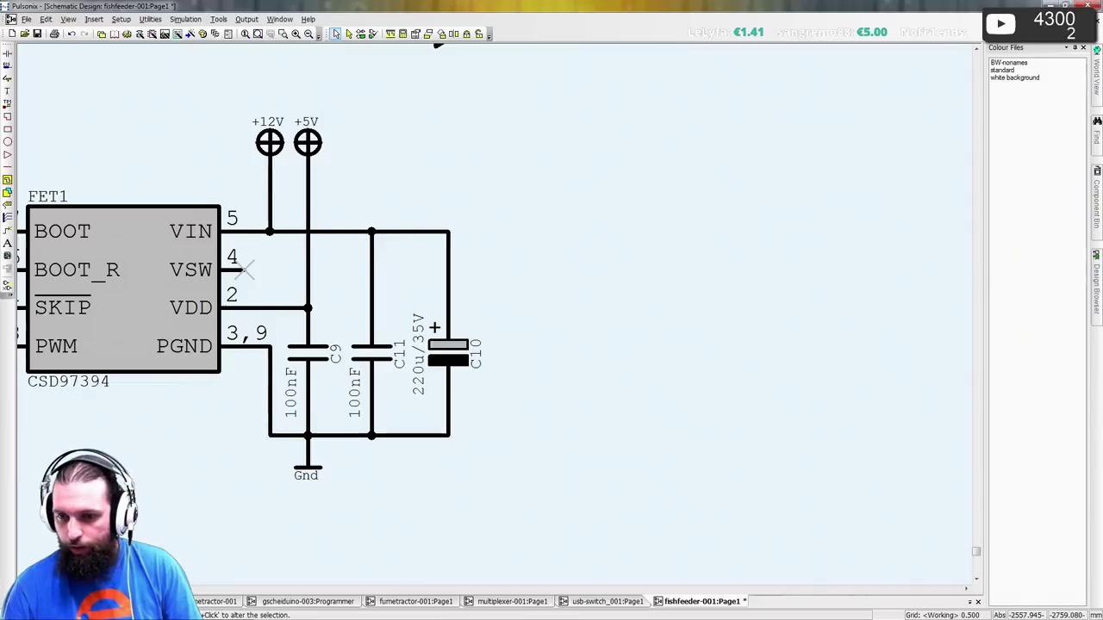
key("alt+Tab")
- Open we-online.de in a new browser tab
left_click(293, 31)
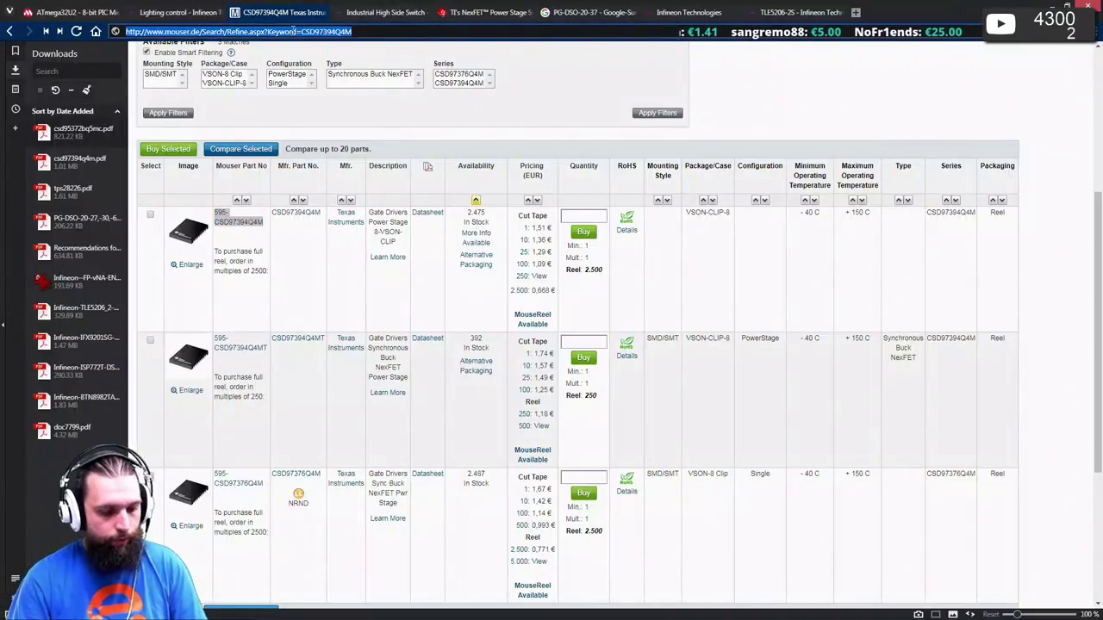
key("ctrl+t")
type("we-online.de")
key("Return")
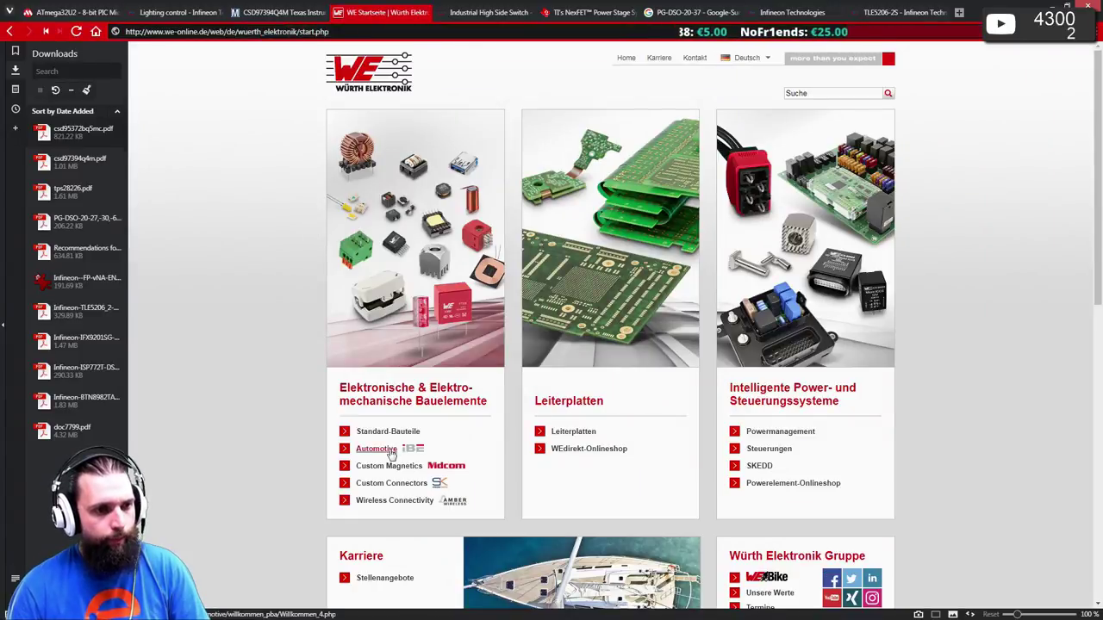
- Navigate the Würth catalog to Steckverbinder > Terminal Blocks, browsing by product family
left_click(390, 432)
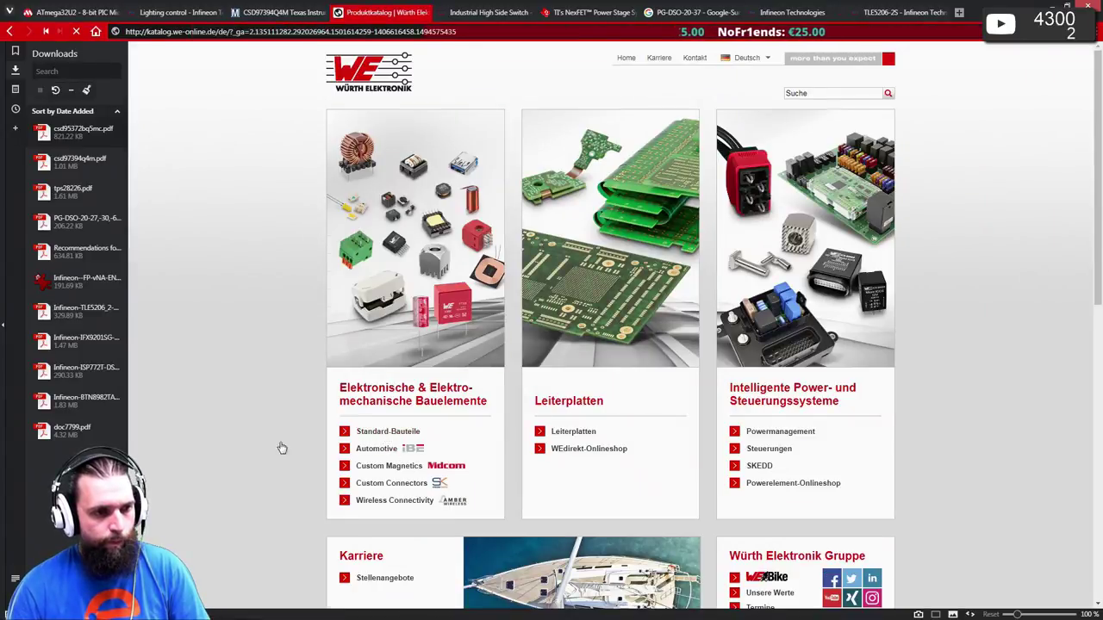
left_click(789, 218)
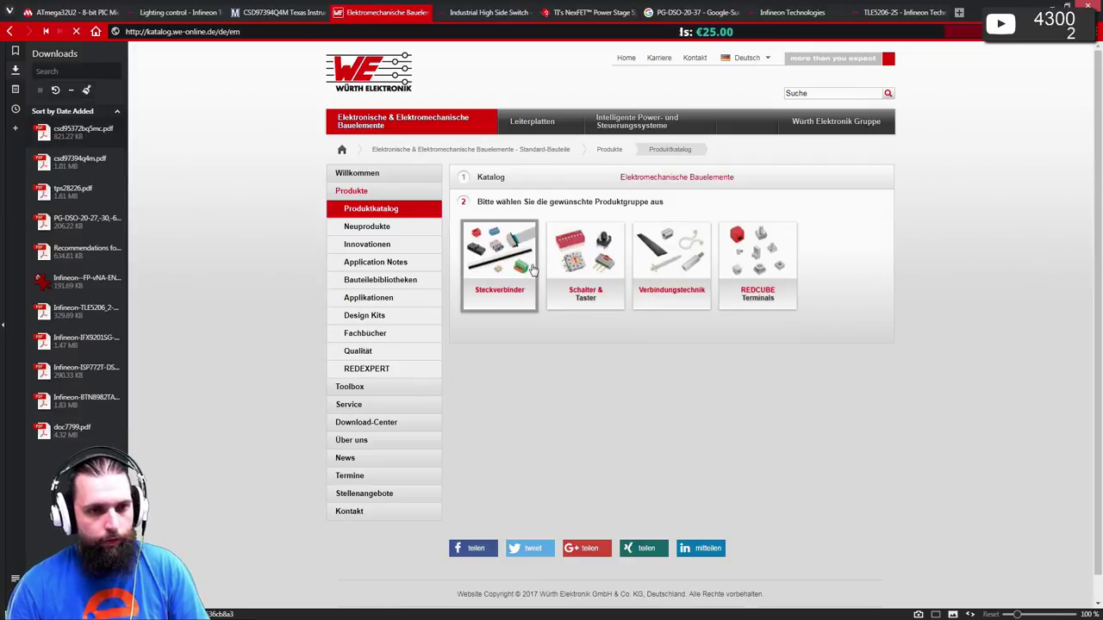
left_click(504, 263)
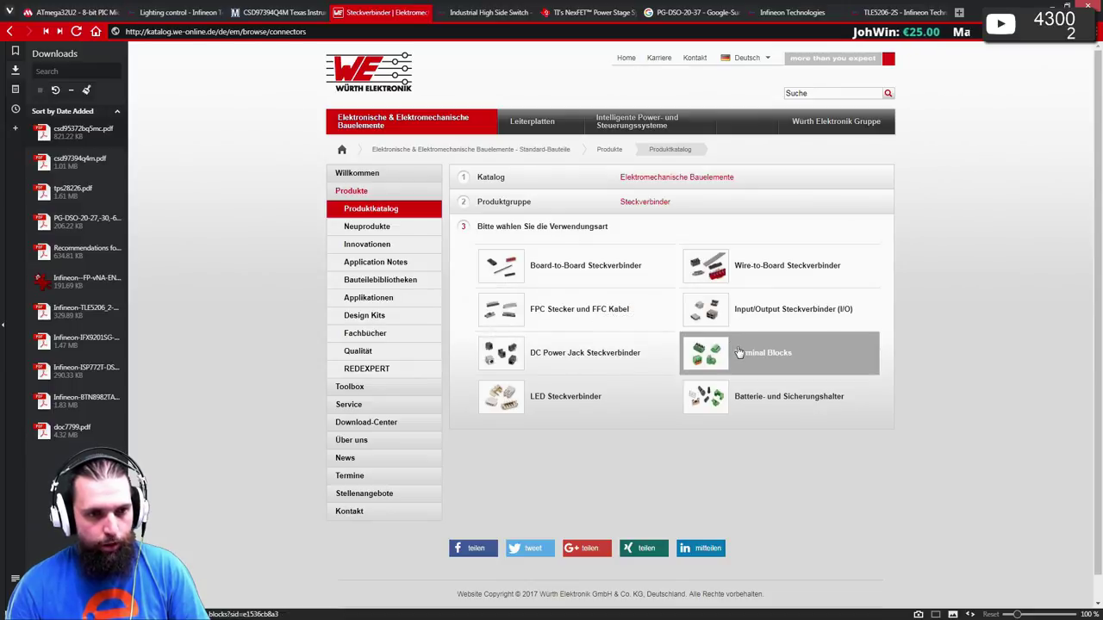
left_click(738, 352)
left_click(603, 345)
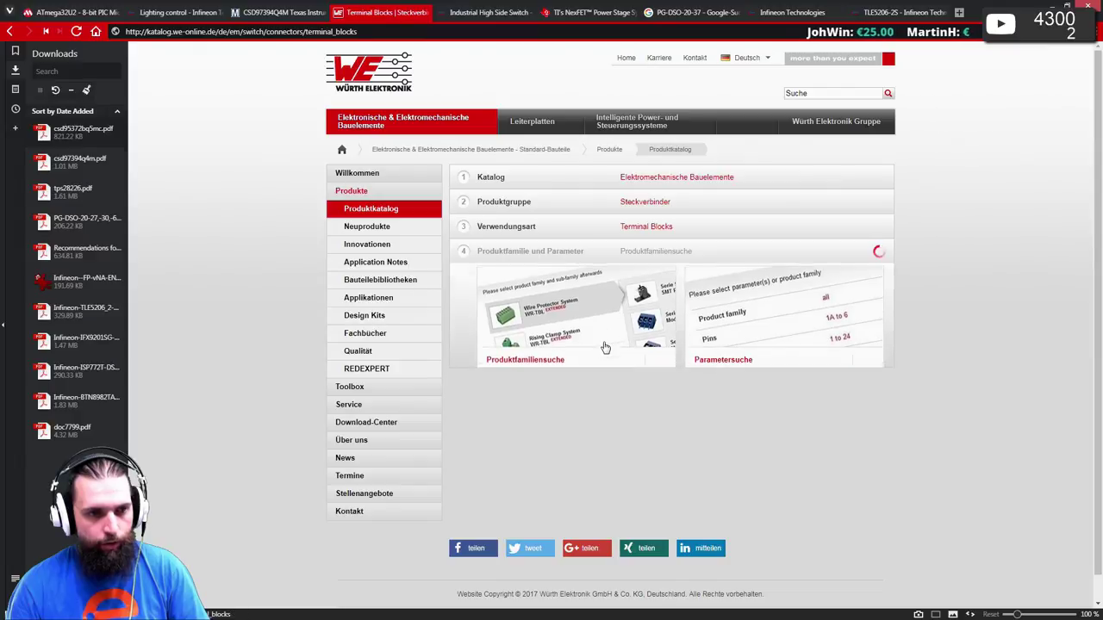
- Look through the terminal block families and open the Serie 3221 3.50mm angled header page
scroll(605, 348, "down", 1)
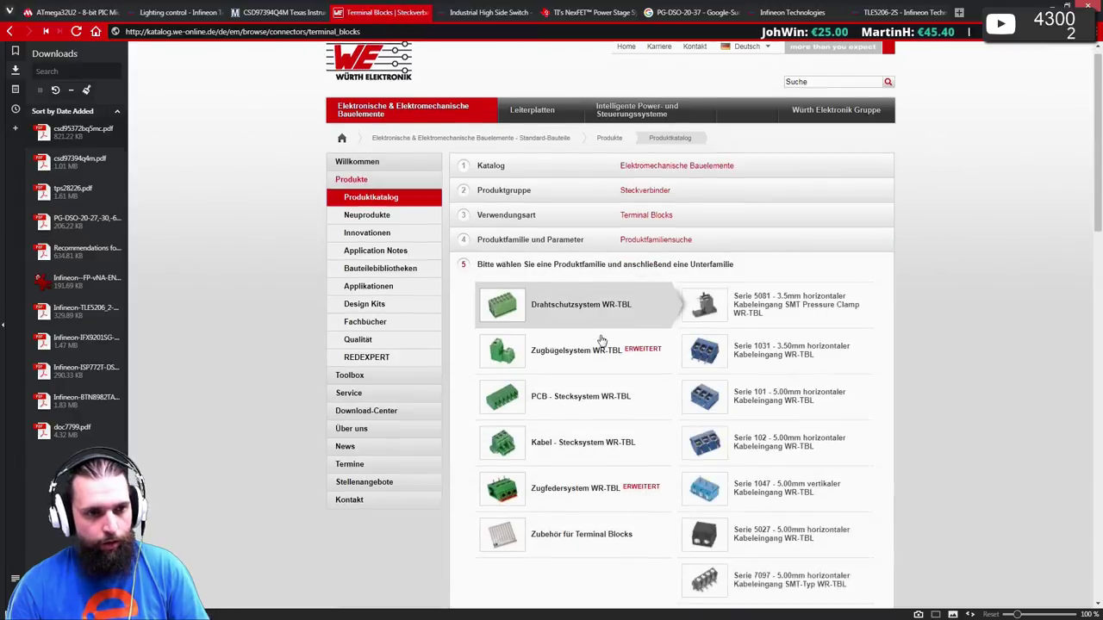
mouse_move(583, 272)
scroll(582, 271, "down", 2)
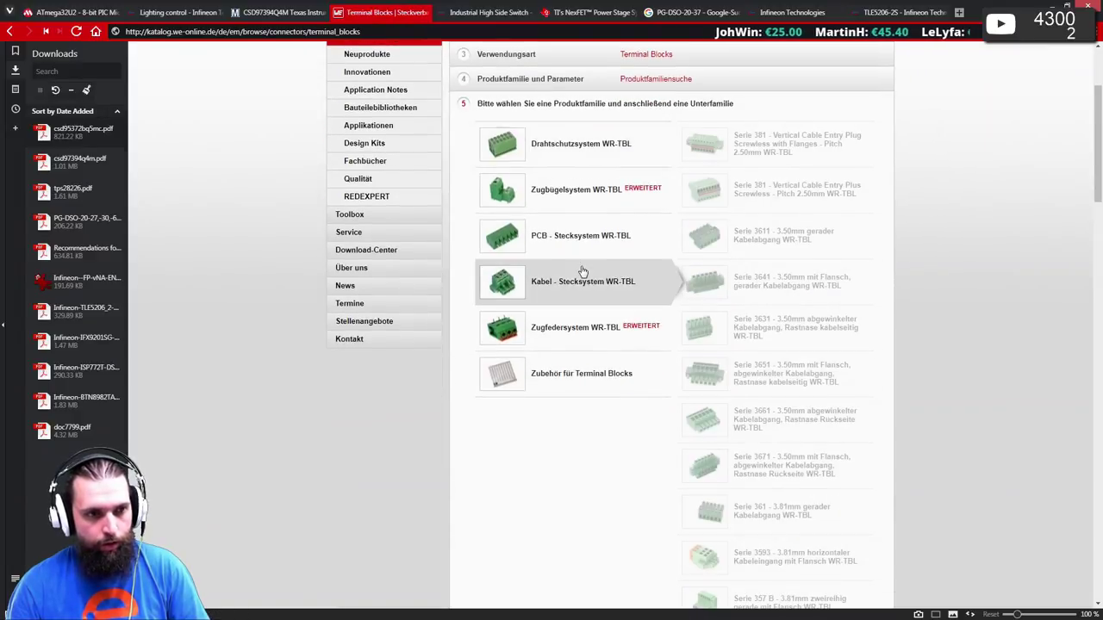
mouse_move(584, 250)
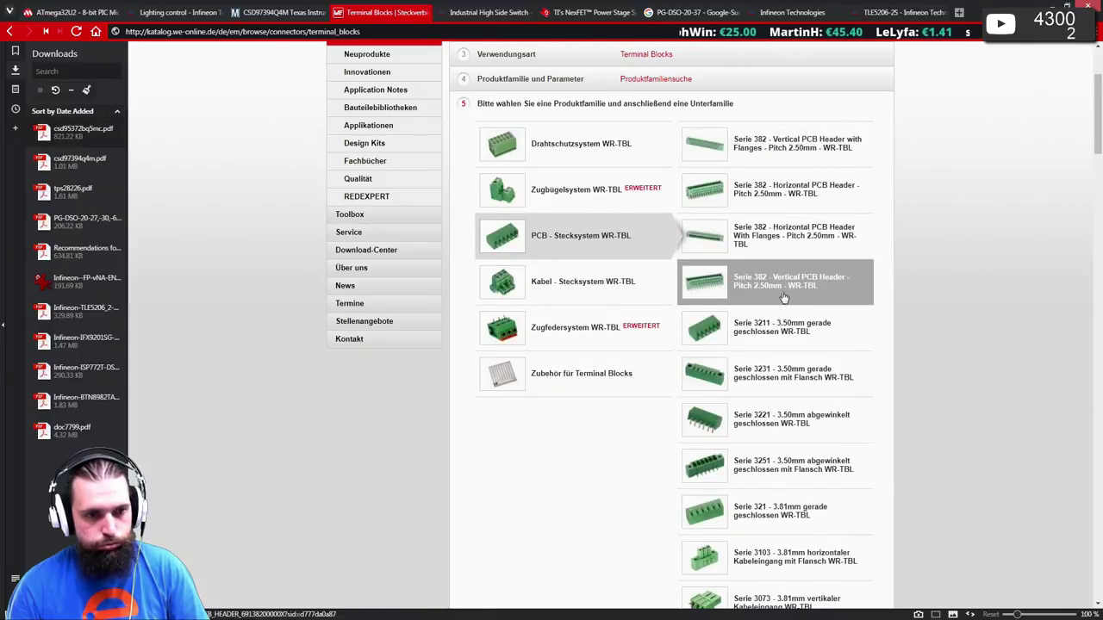
scroll(775, 284, "down", 4)
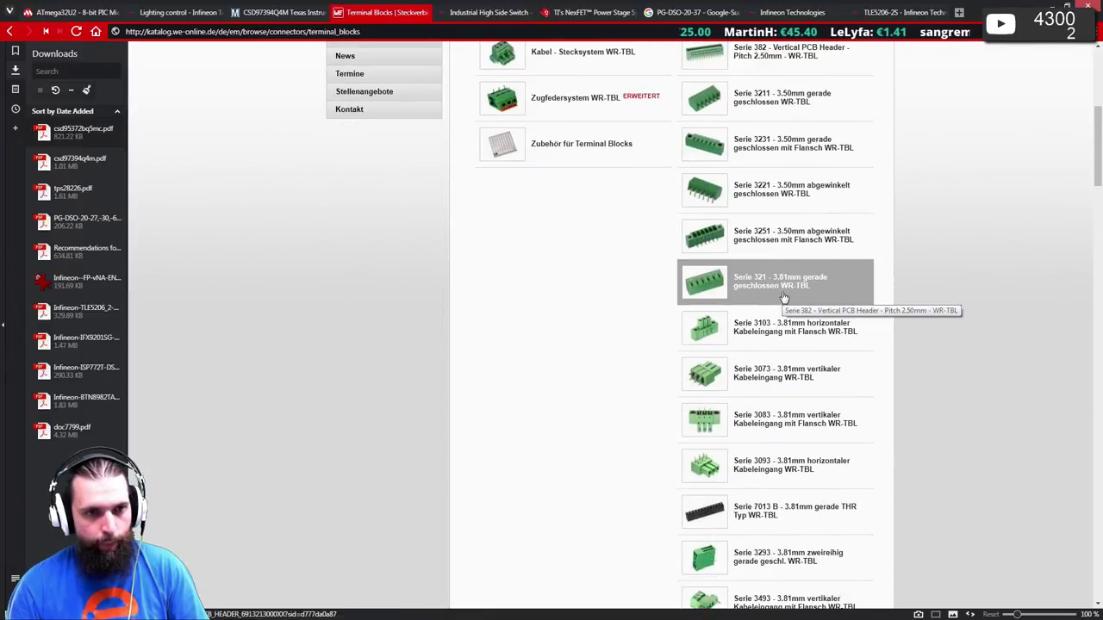
scroll(784, 298, "up", 1)
scroll(775, 289, "up", 3)
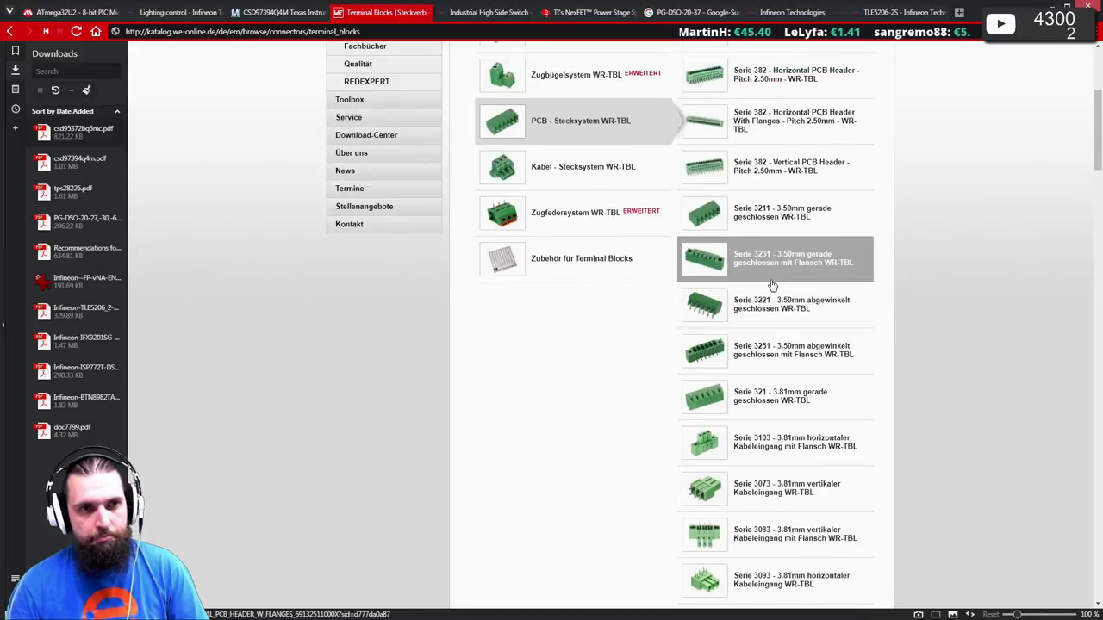
scroll(776, 287, "down", 2)
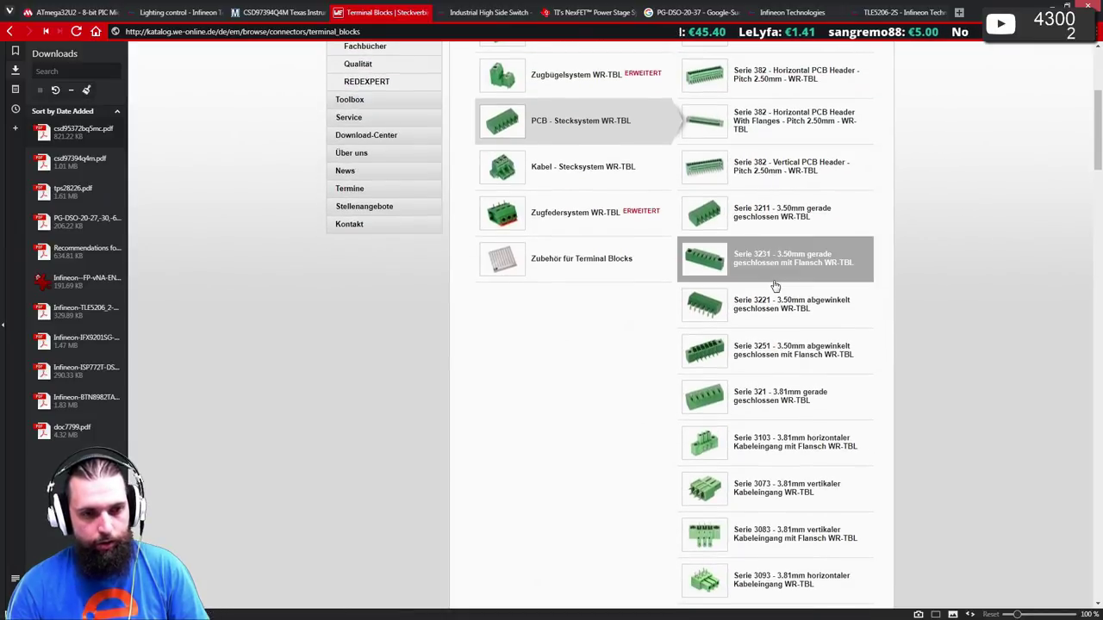
scroll(776, 287, "down", 4)
scroll(775, 287, "down", 5)
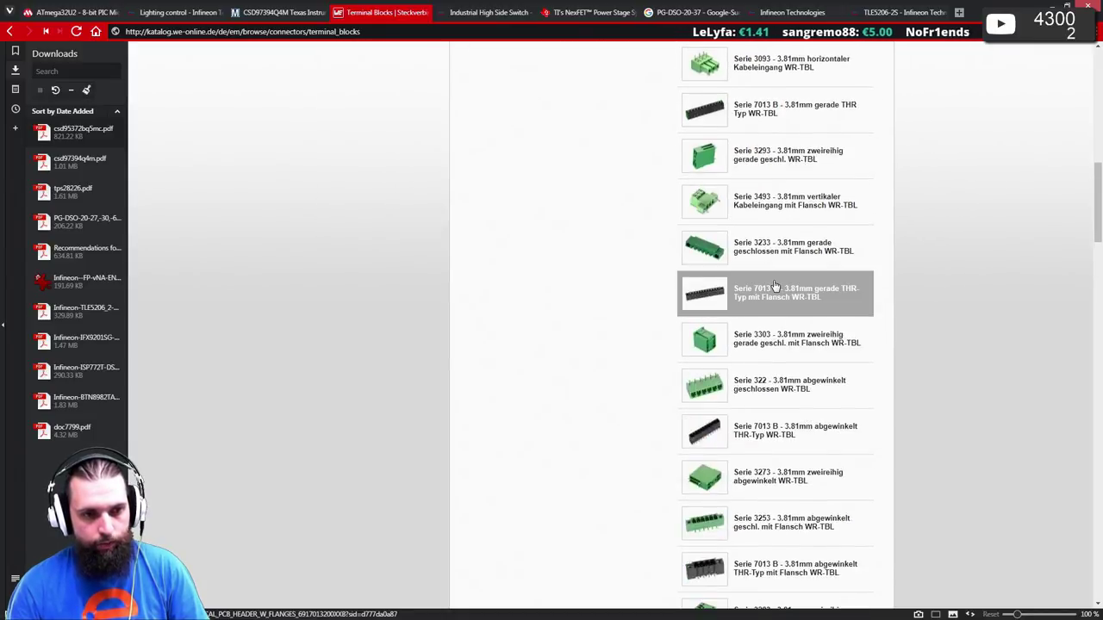
scroll(776, 287, "down", 5)
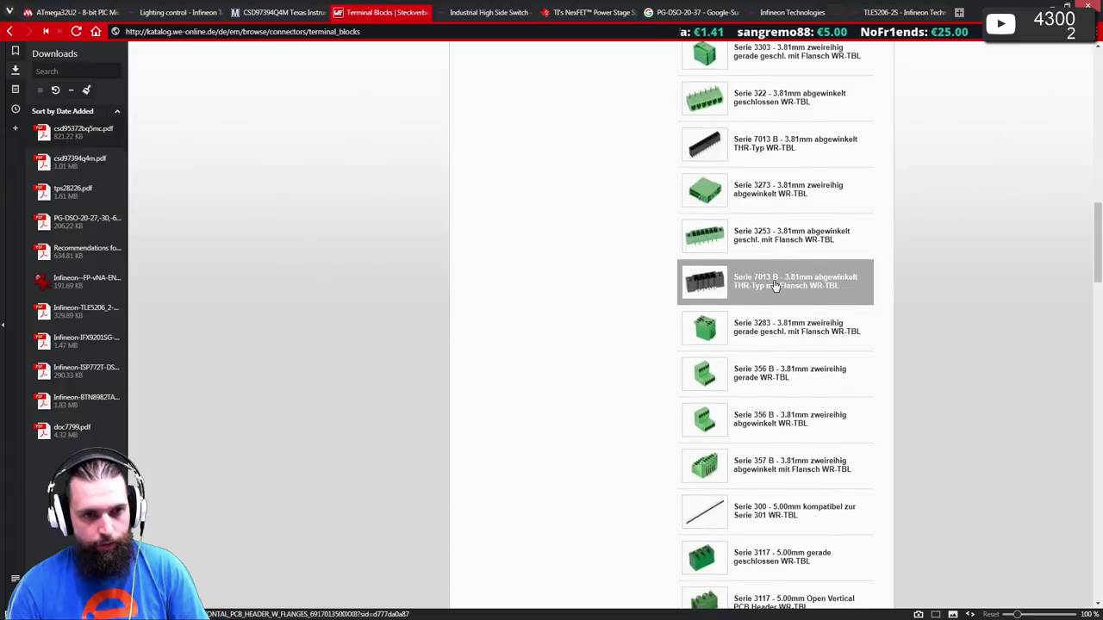
scroll(776, 287, "up", 15)
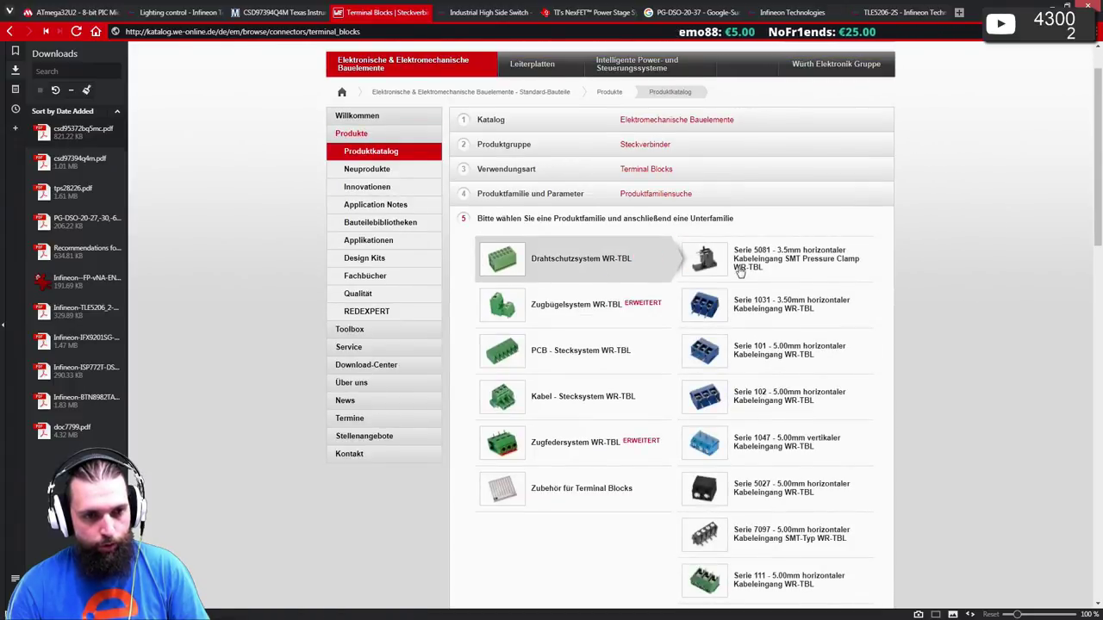
scroll(739, 272, "down", 5)
scroll(836, 319, "up", 5)
mouse_move(527, 407)
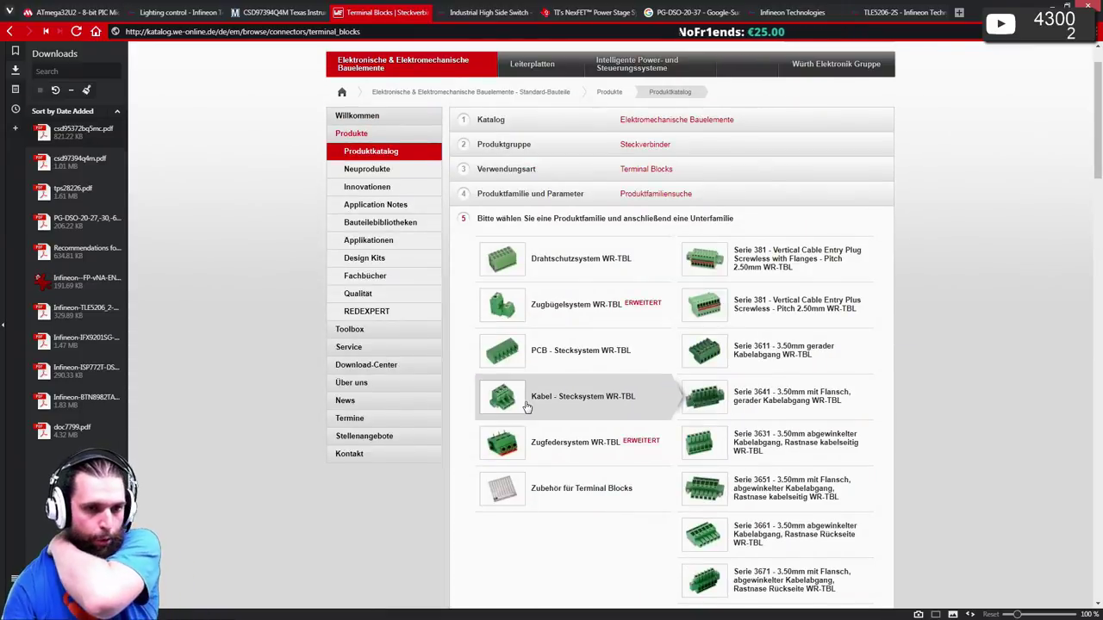
scroll(756, 395, "down", 4)
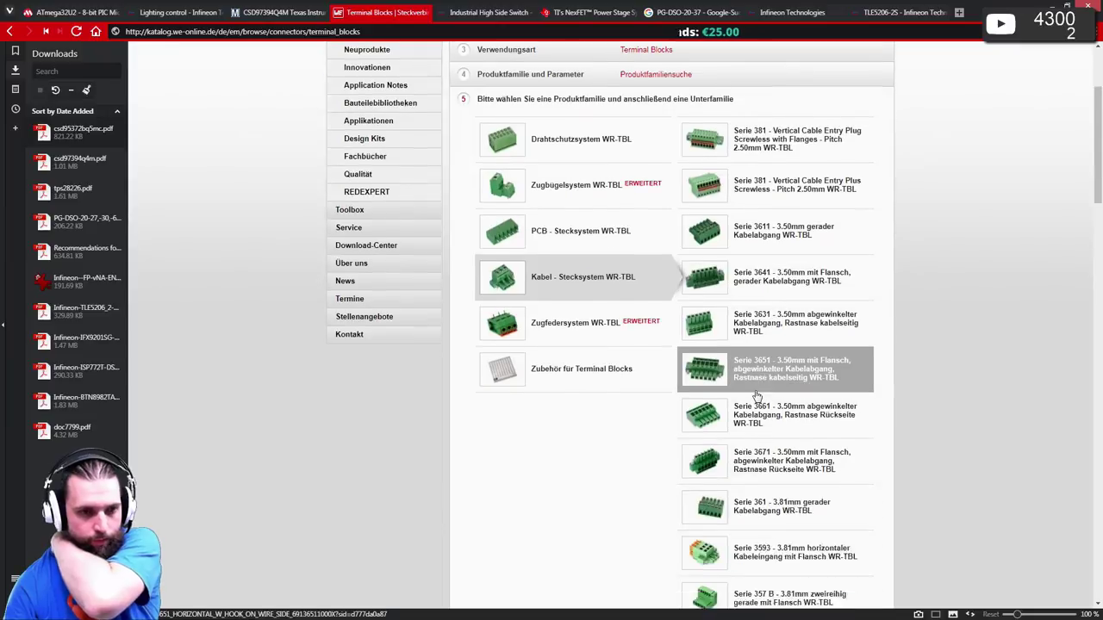
scroll(757, 395, "down", 5)
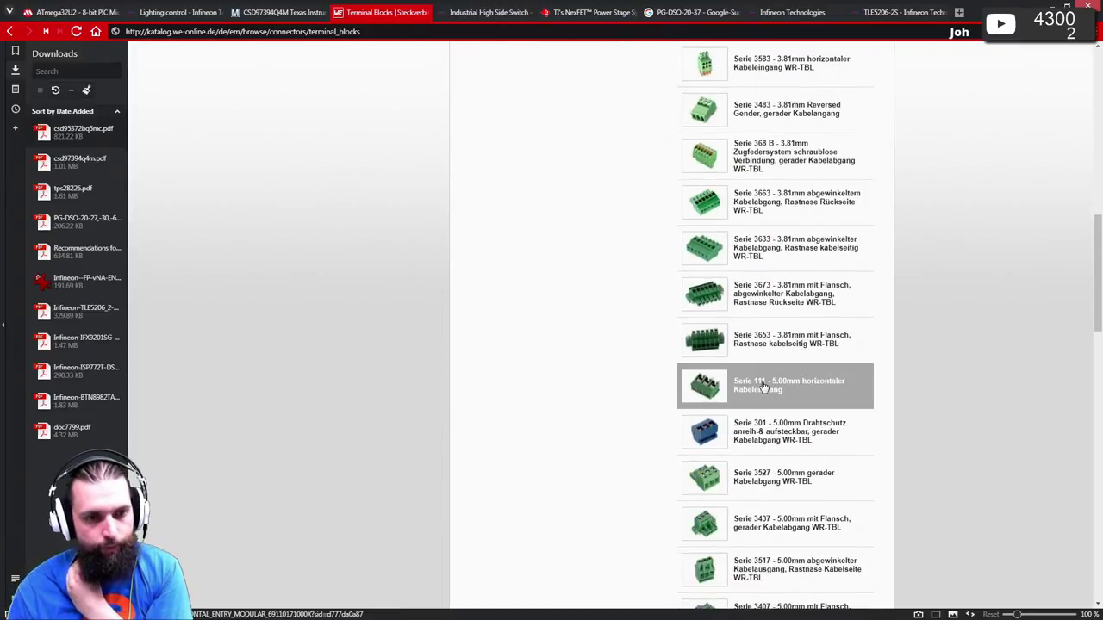
scroll(762, 388, "up", 10)
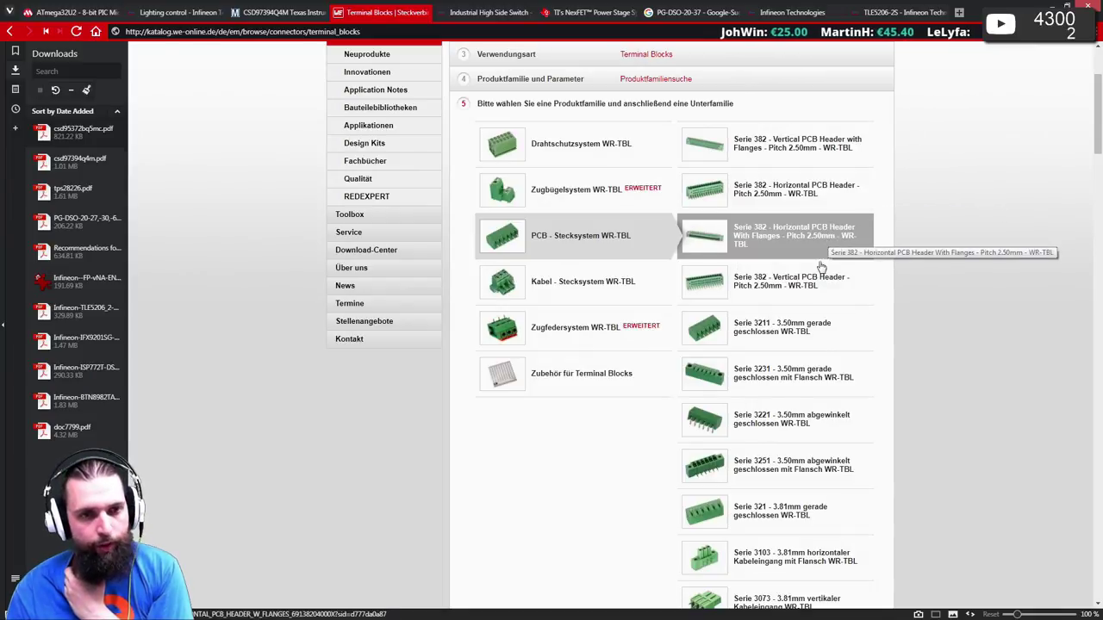
scroll(818, 290, "down", 1)
scroll(819, 290, "down", 1)
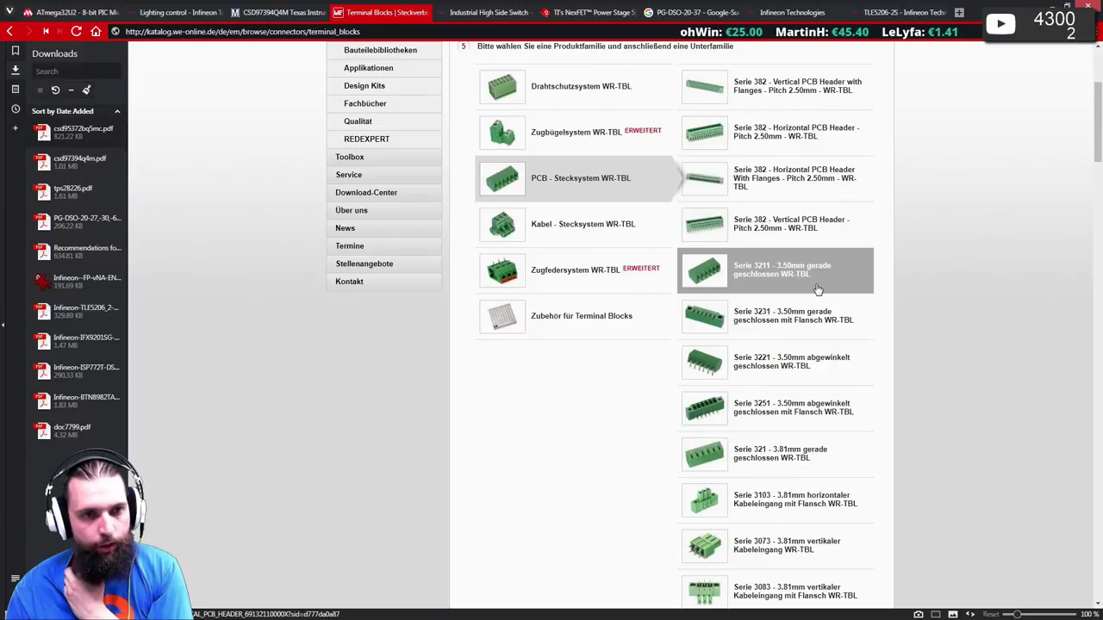
left_click(779, 373)
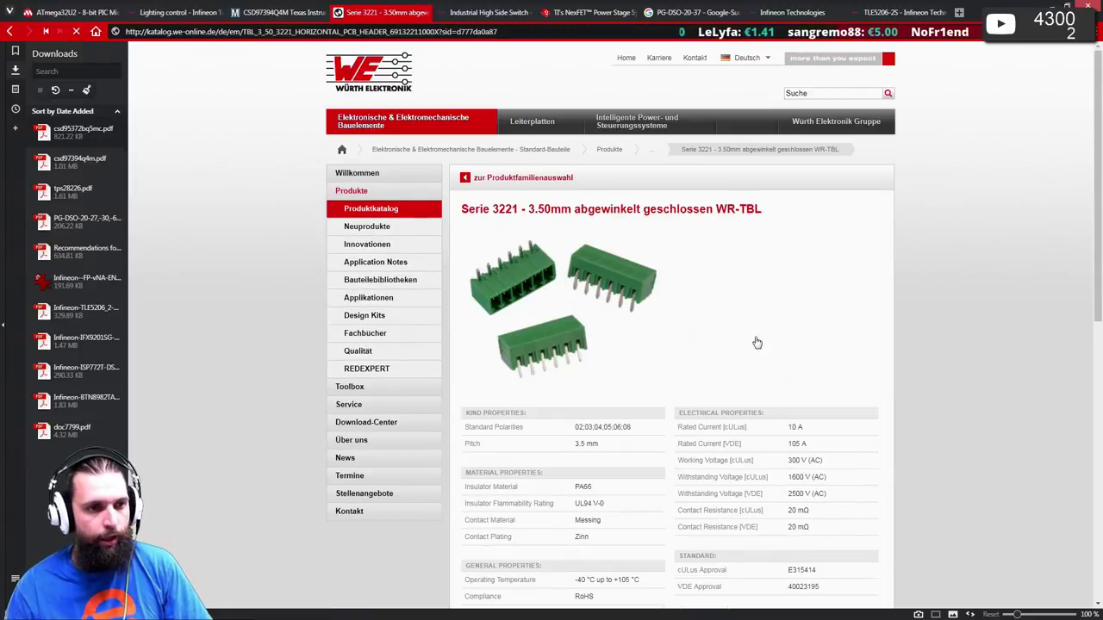
scroll(594, 280, "down", 6)
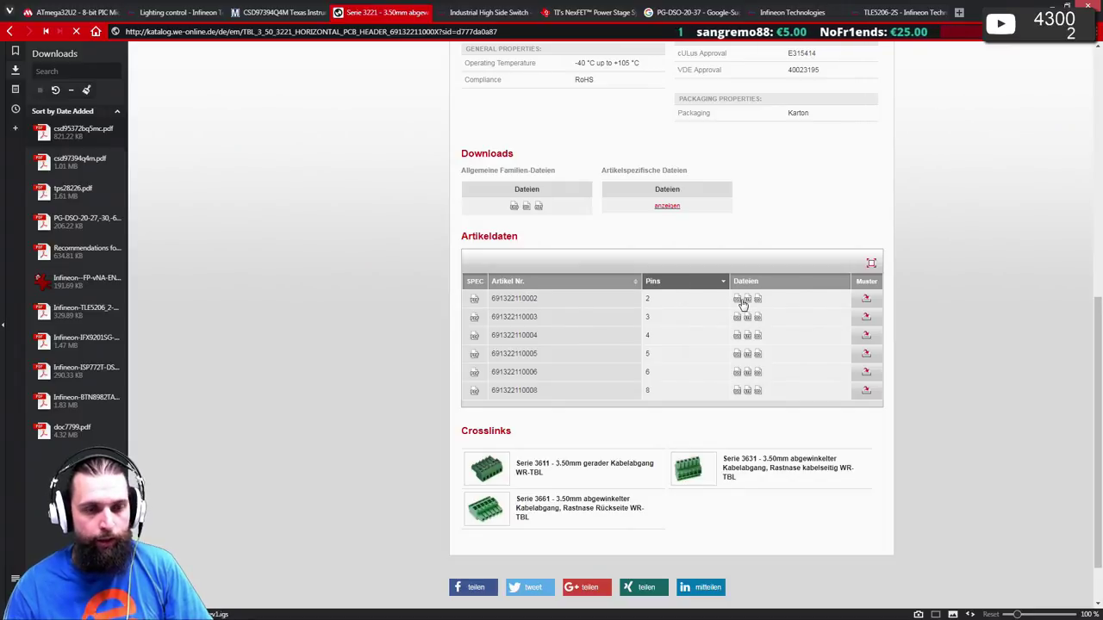
double_click(534, 298)
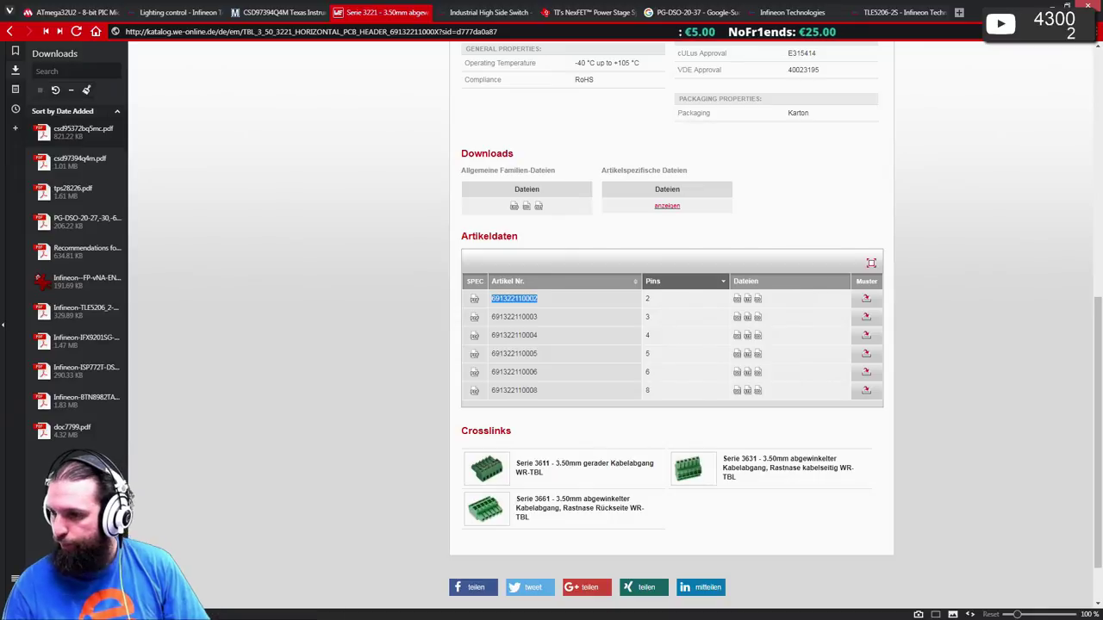
key("alt+Tab")
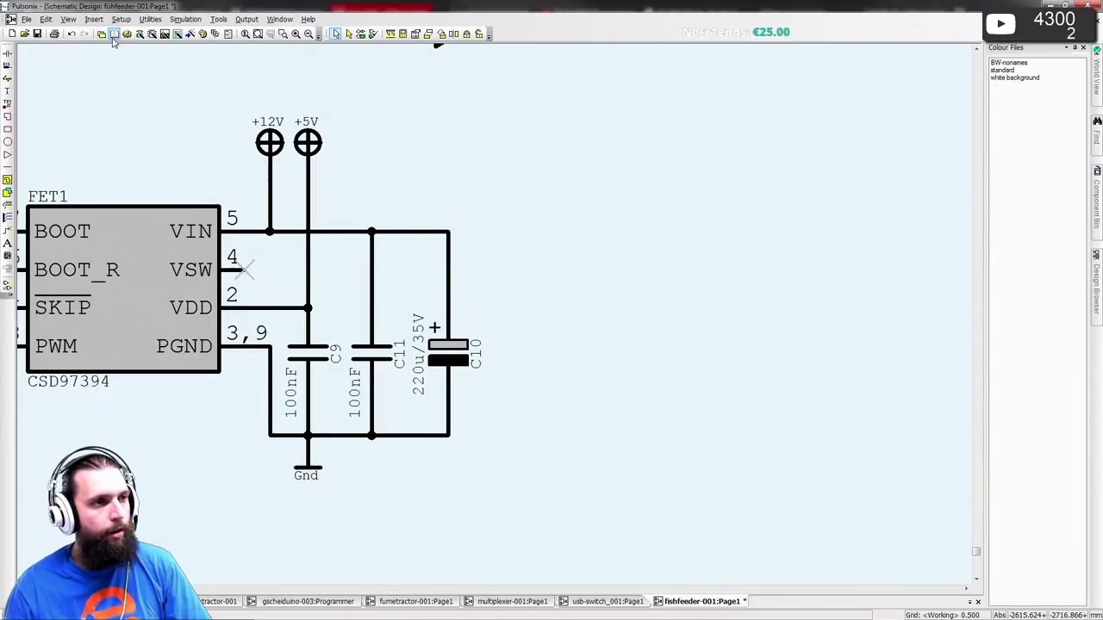
left_click(115, 38)
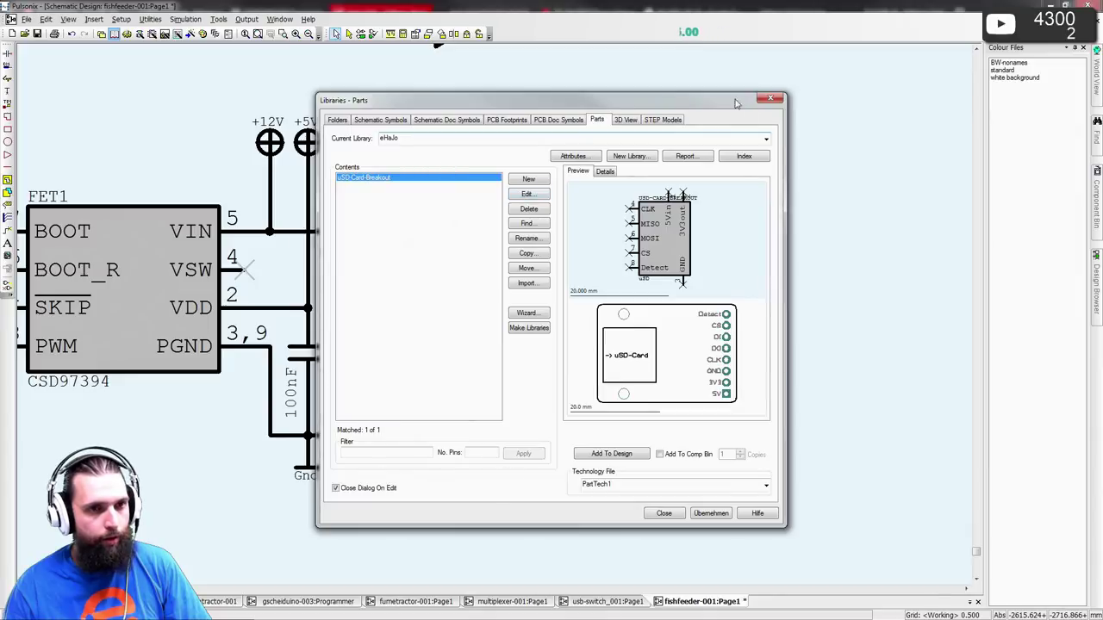
left_click(392, 139)
left_click(400, 149)
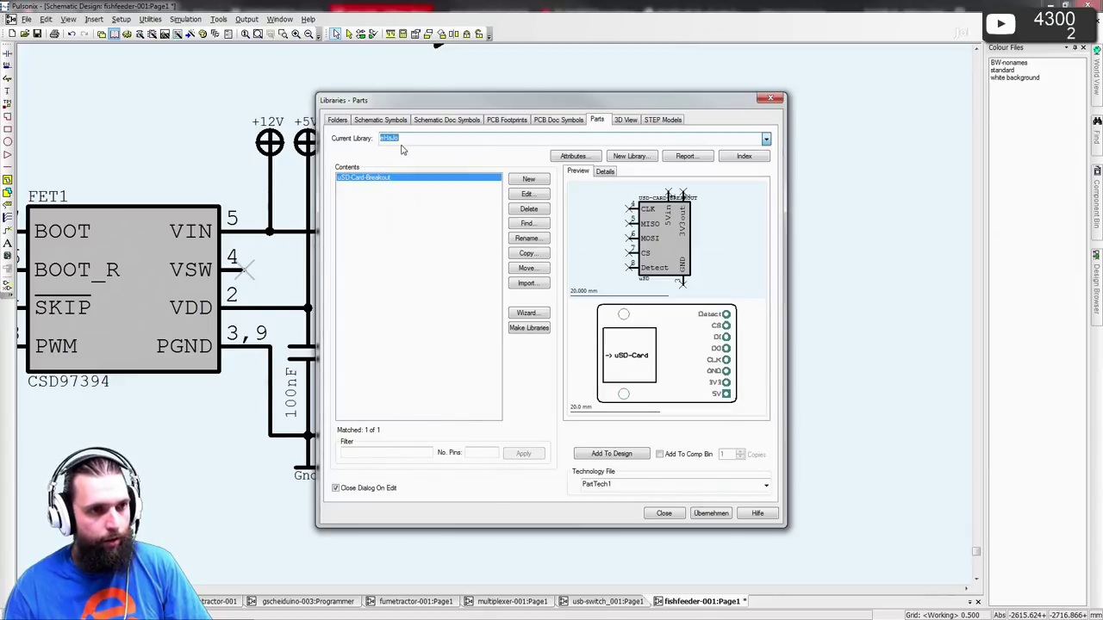
scroll(401, 137, "up", 1)
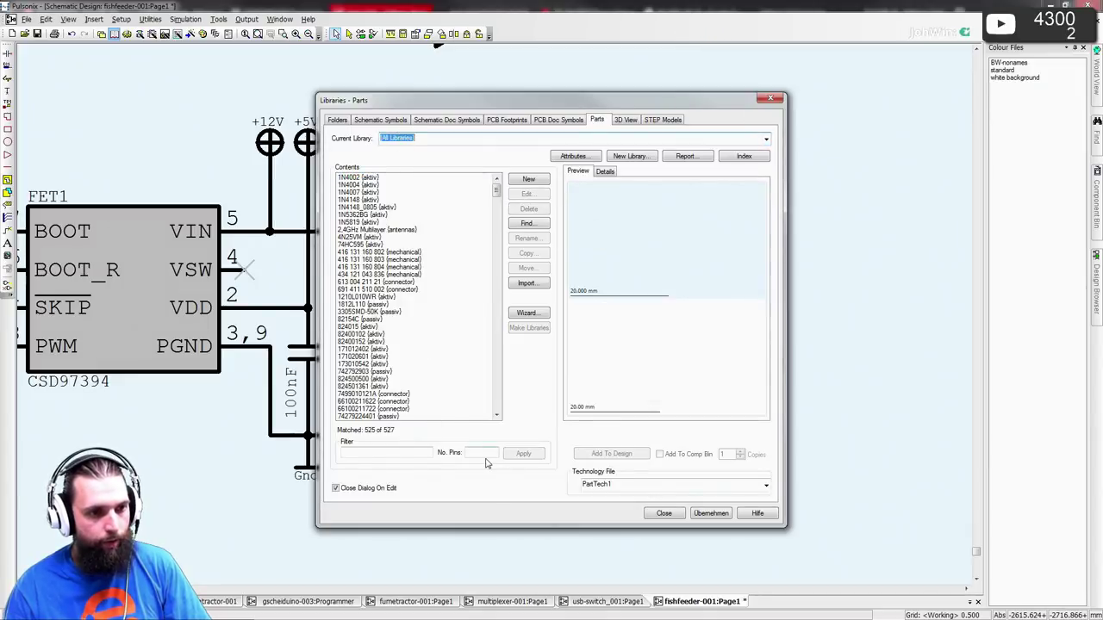
left_click(522, 453)
key("alt+Tab")
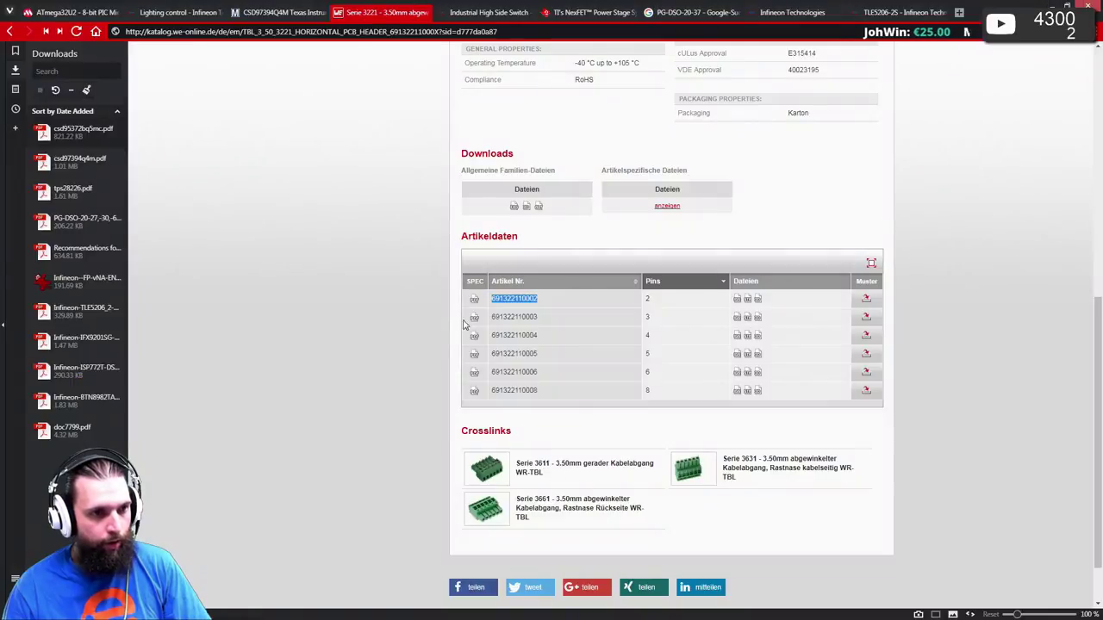
key("alt+Tab")
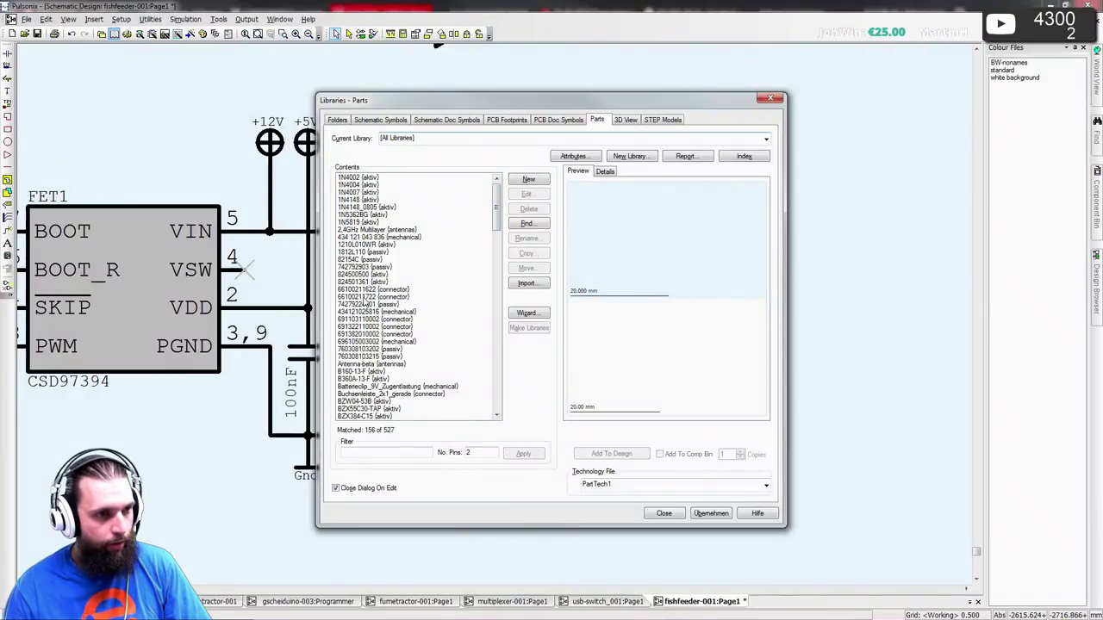
key("alt+Tab")
key("alt+Tab")
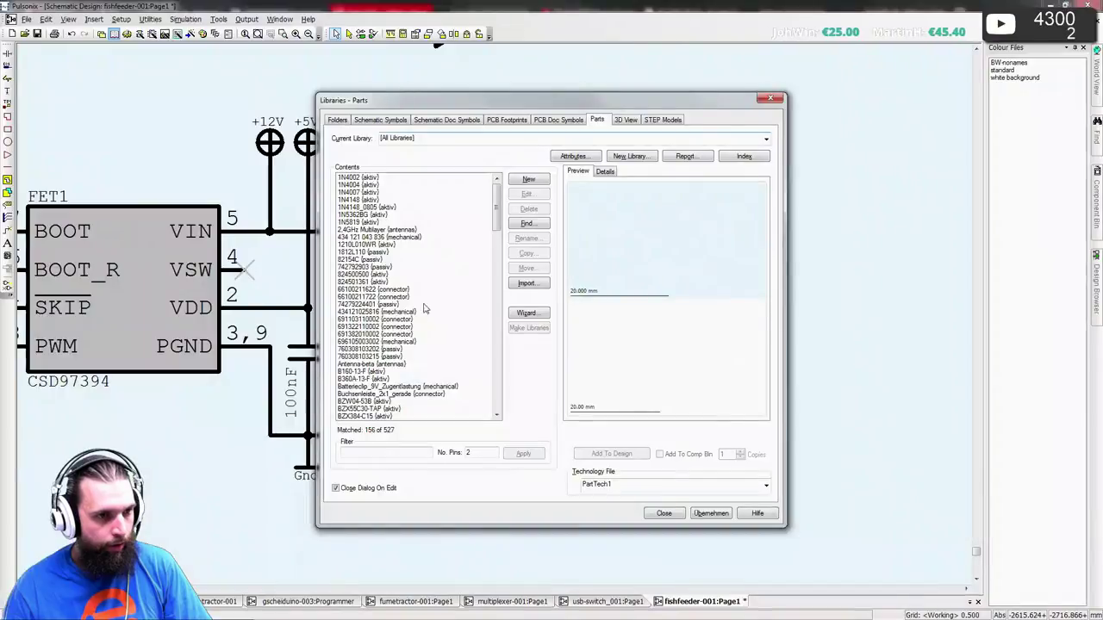
left_click(365, 328)
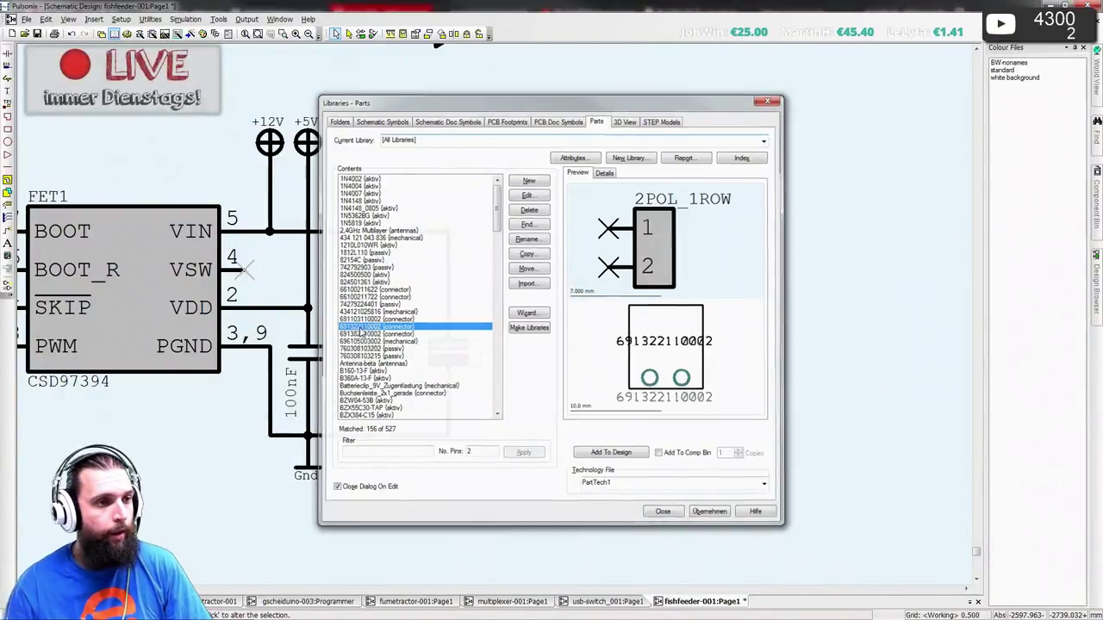
key("Escape")
key("ctrl+i")
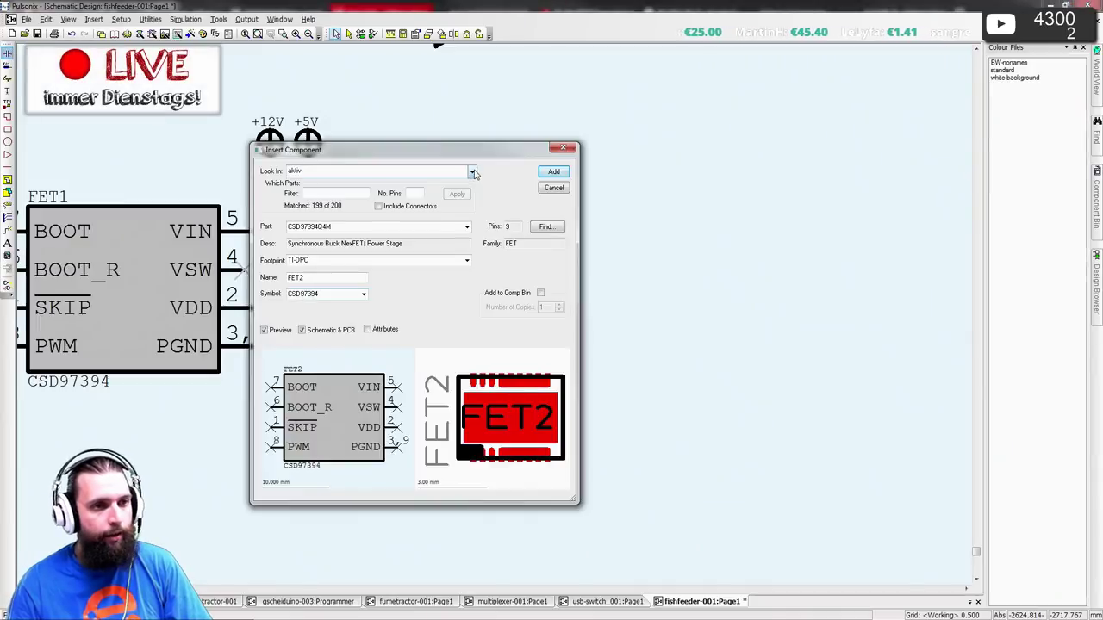
left_click(472, 171)
left_click(402, 227)
left_click(415, 193)
type("2")
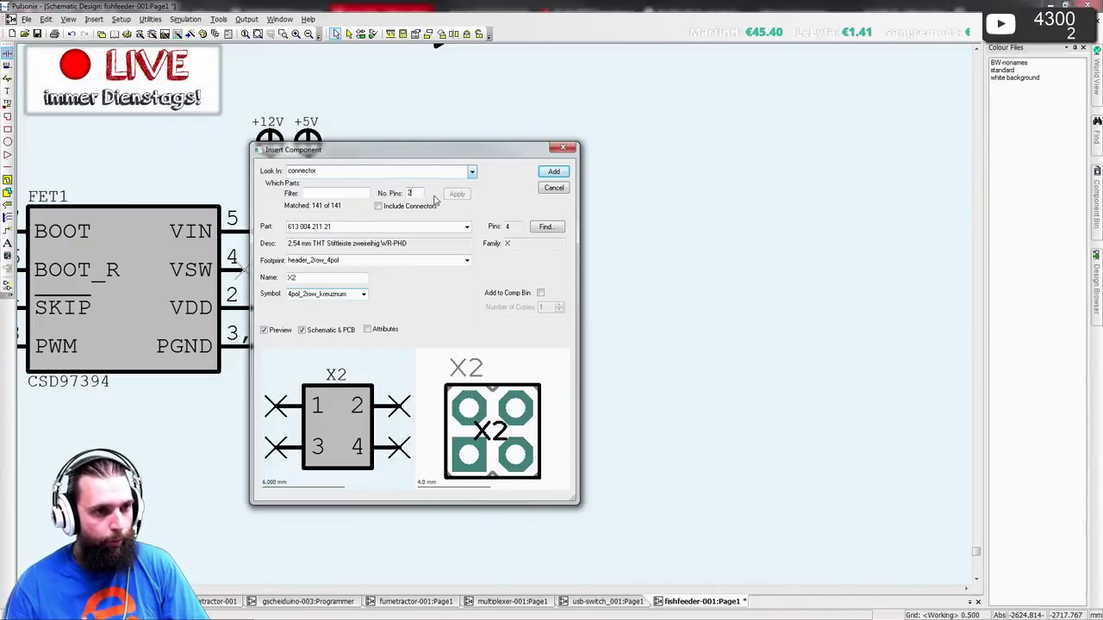
left_click(457, 194)
left_click(401, 224)
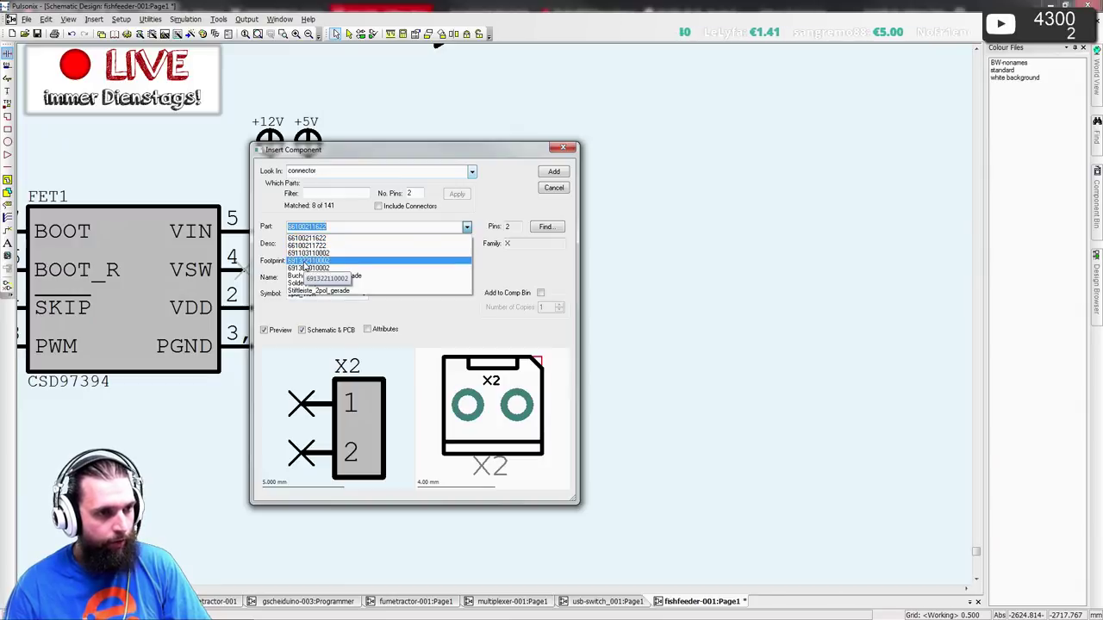
left_click(305, 261)
key("alt+Tab")
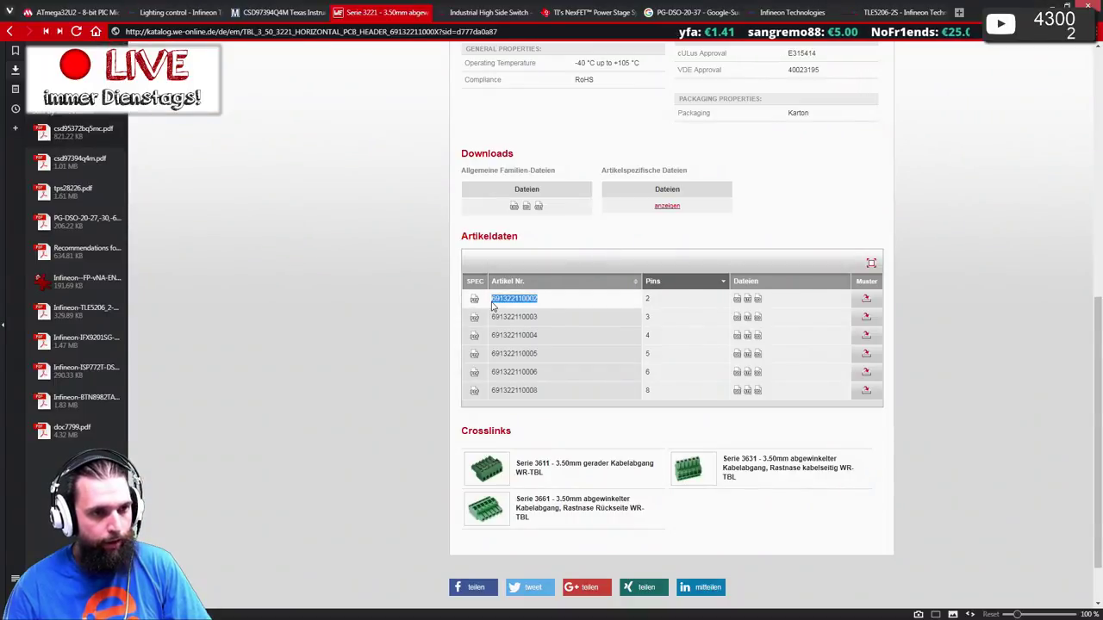
key("alt+Tab")
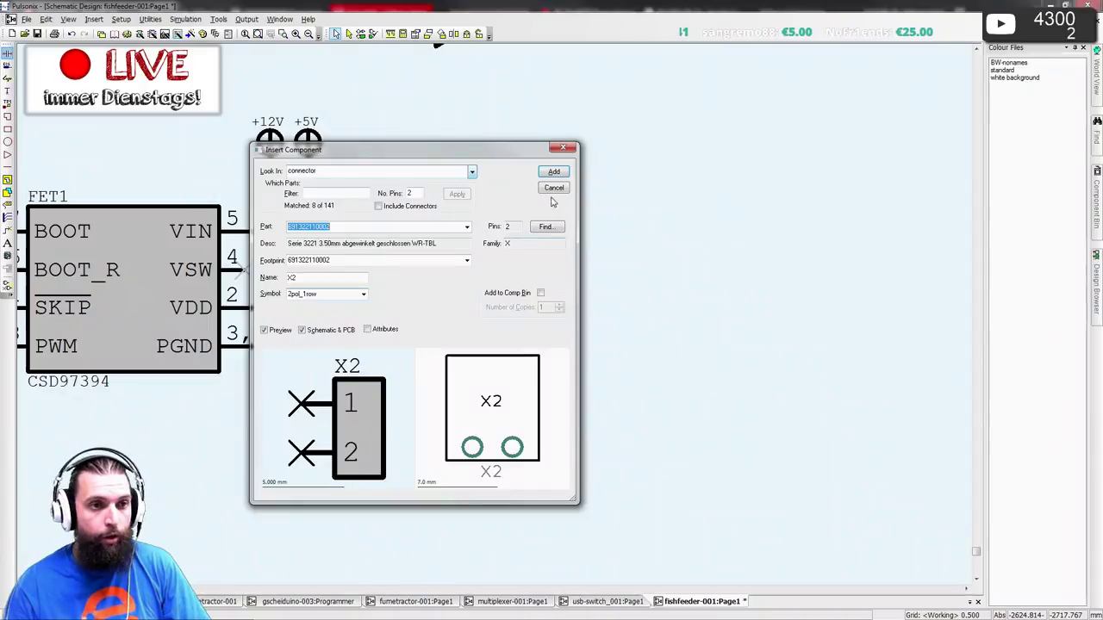
left_click(556, 174)
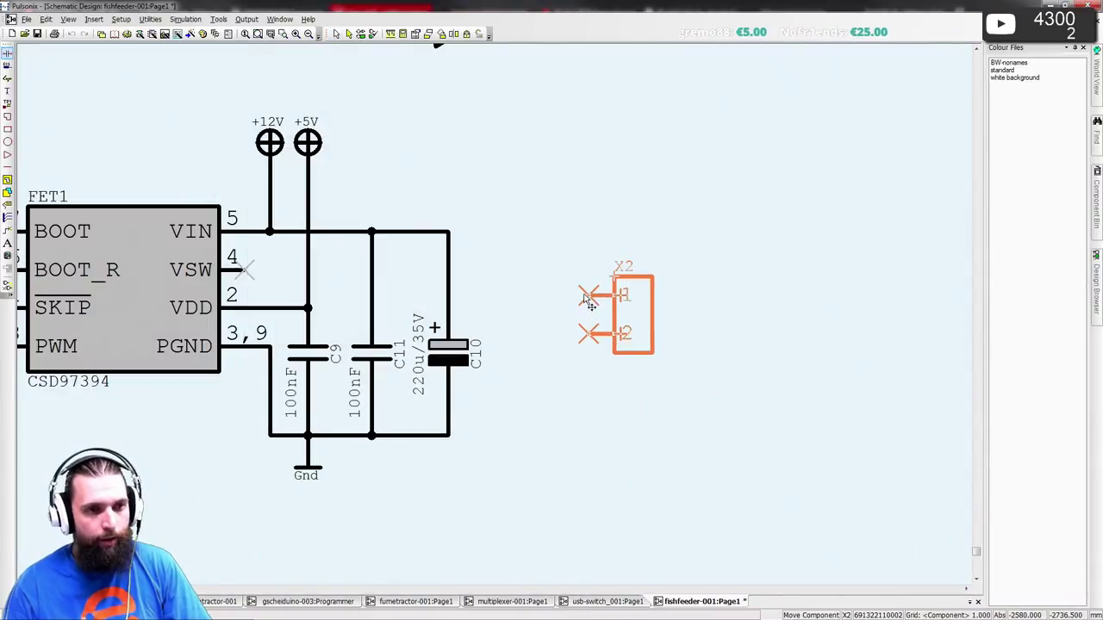
- Place X2 right of C10, wiring FET1's VSW to pin 1 and pin 2 to Gnd
left_click(581, 295)
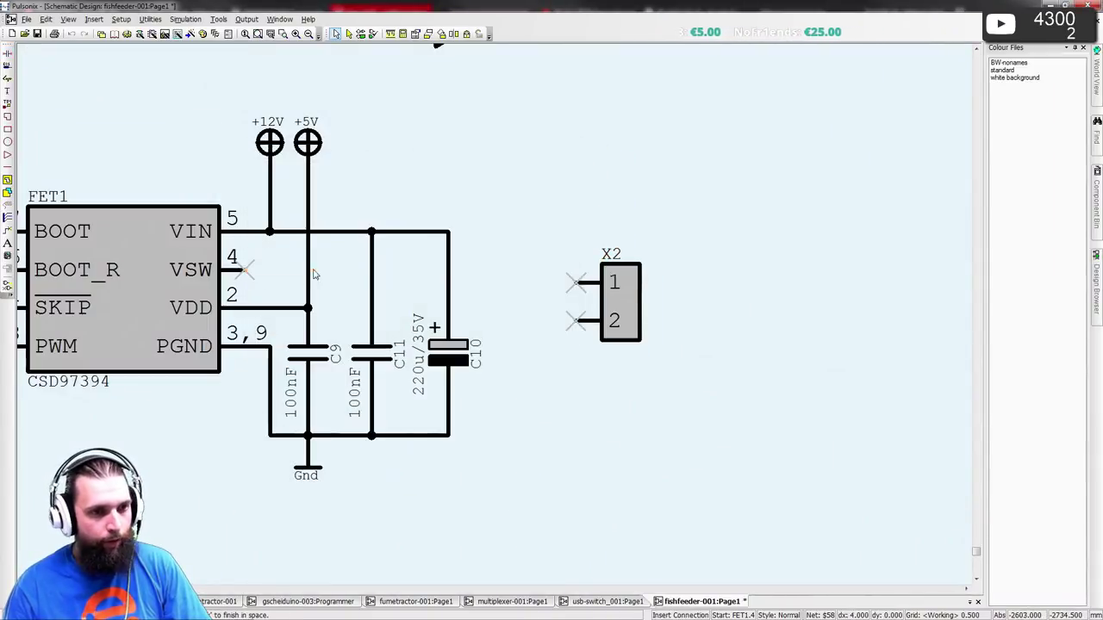
mouse_move(245, 270)
left_mouse_down()
mouse_move(587, 285)
mouse_move(597, 298)
mouse_move(648, 282)
left_mouse_up()
left_click(635, 295)
left_click(496, 360)
left_click_drag(586, 308, 448, 435)
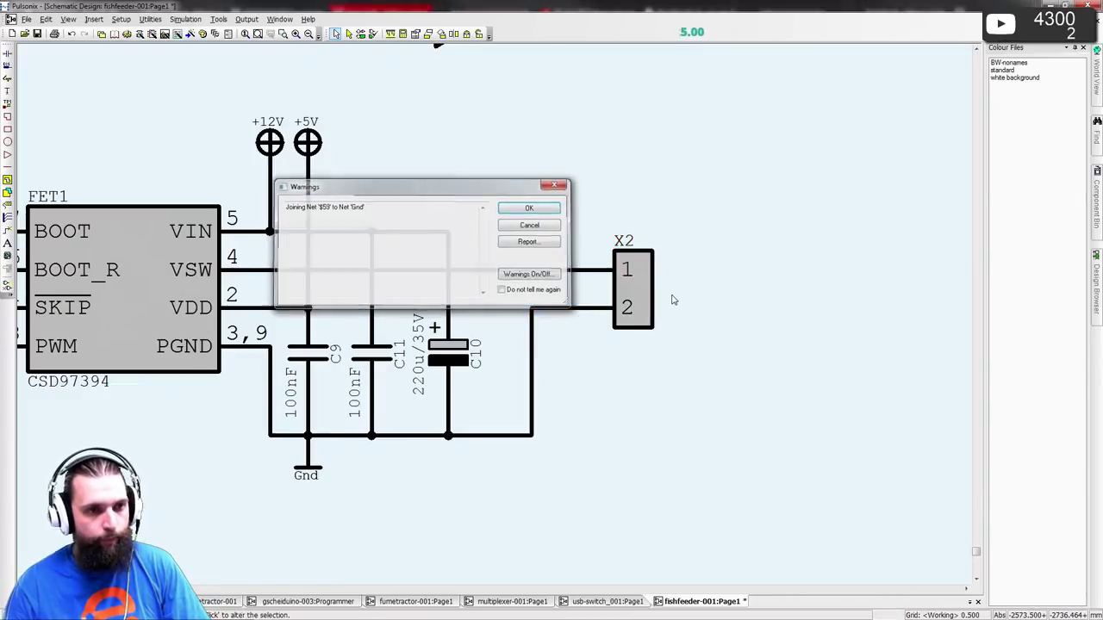
key("Return")
- Rename connector X2 to LED in its properties
double_click(620, 238)
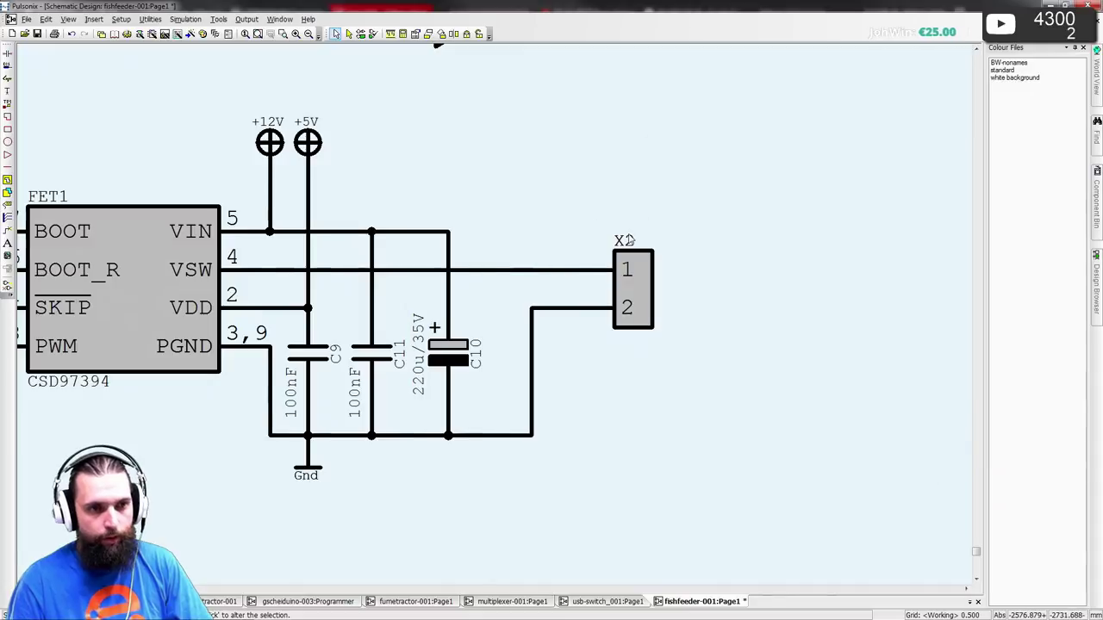
left_click(731, 155)
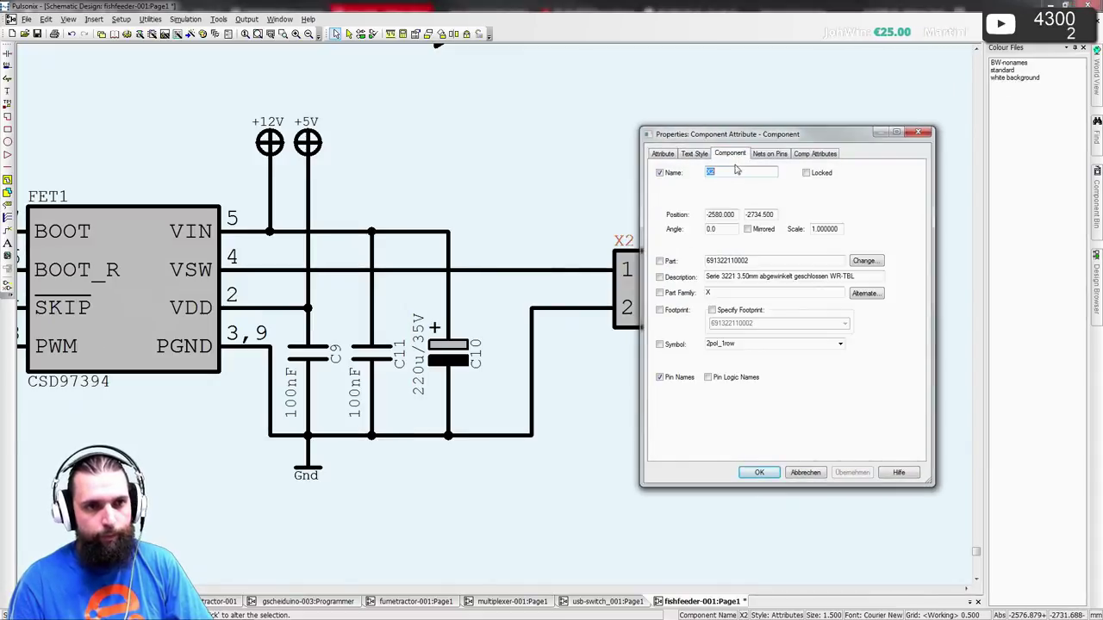
type("LE")
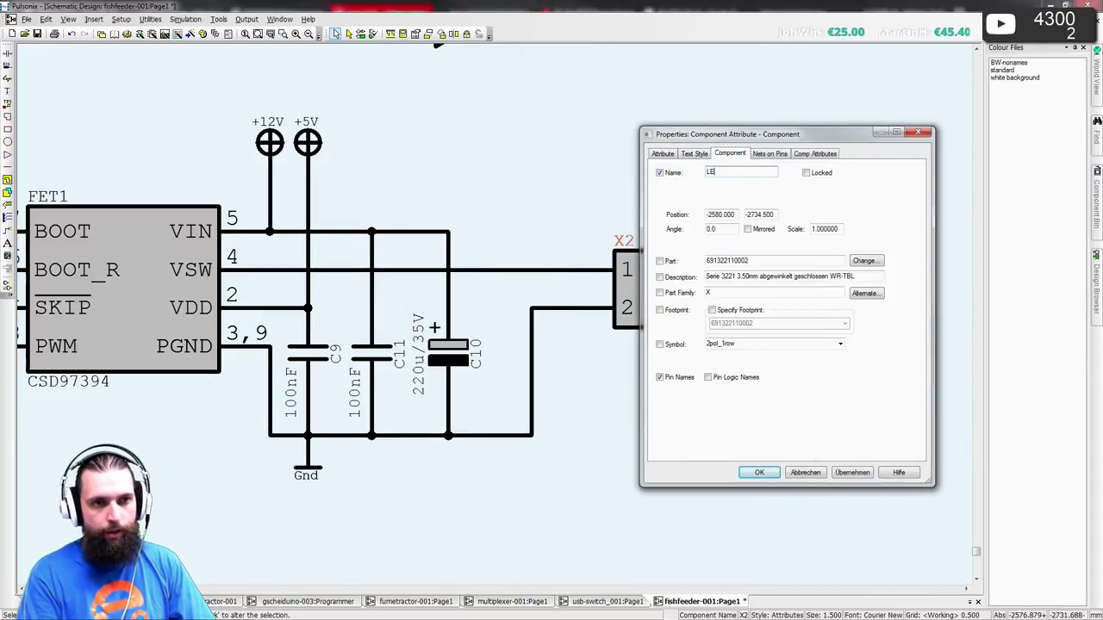
type("D")
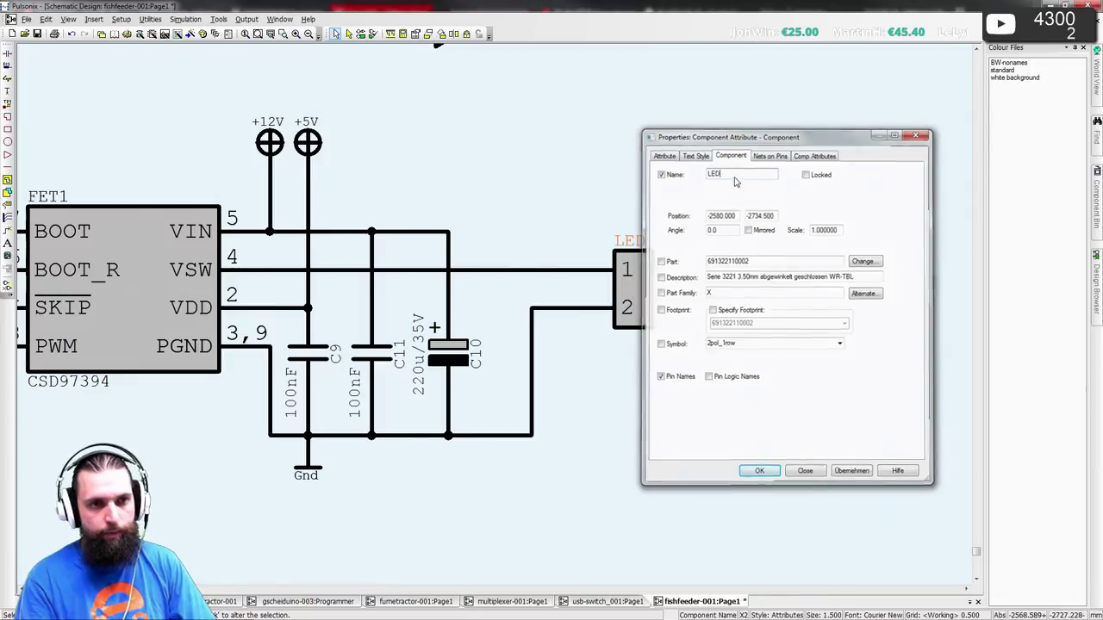
key("Return")
- Pan the schematic toward the inverter gates
scroll(491, 320, "down", 2)
scroll(491, 319, "down", 2)
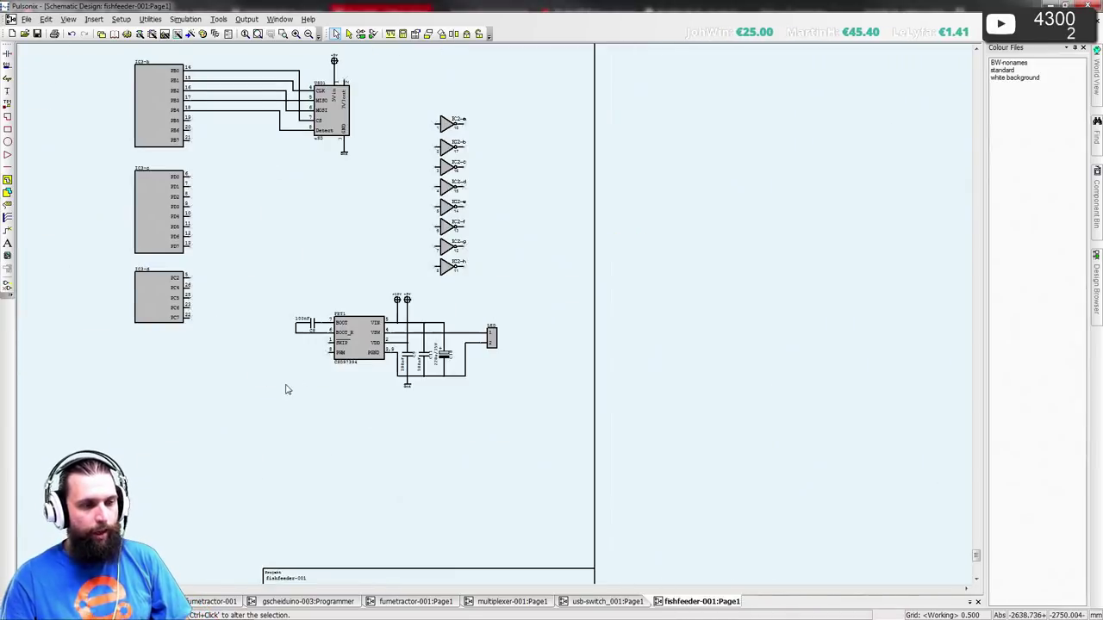
middle_click_drag(285, 388, 330, 411)
scroll(320, 404, "up", 2)
middle_click(577, 229)
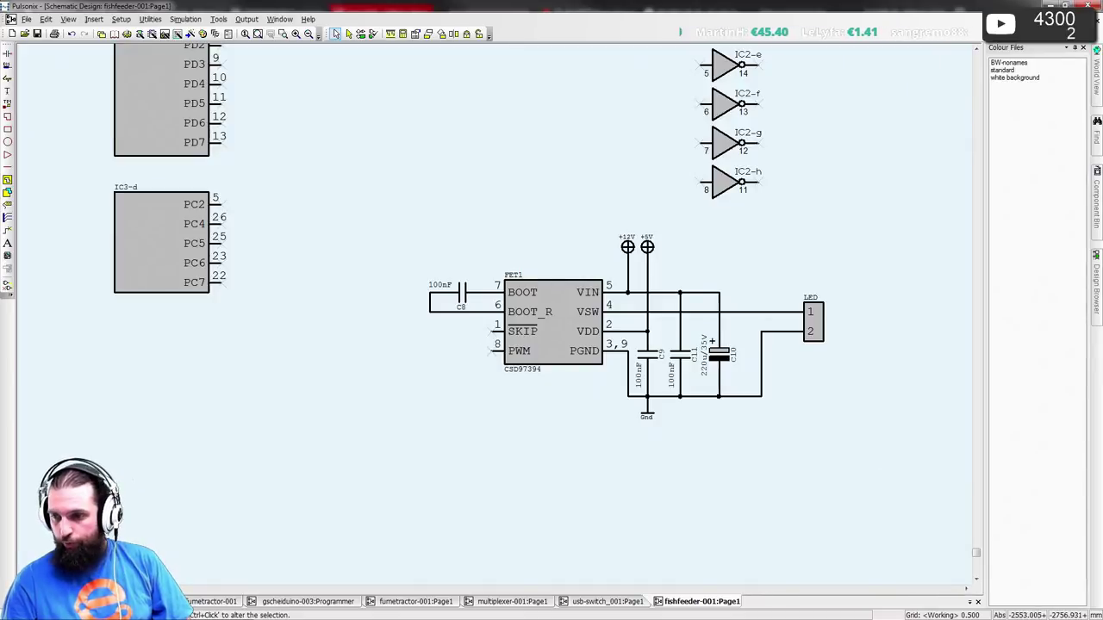
key("alt+Tab")
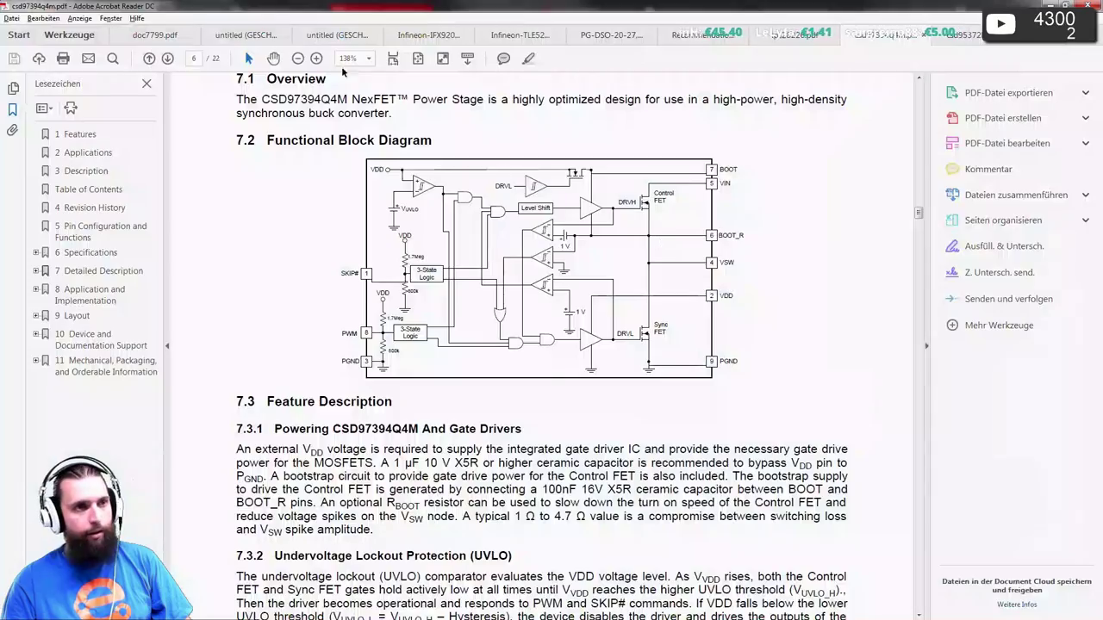
- Close every open datasheet except doc7799.pdf
left_click(284, 35)
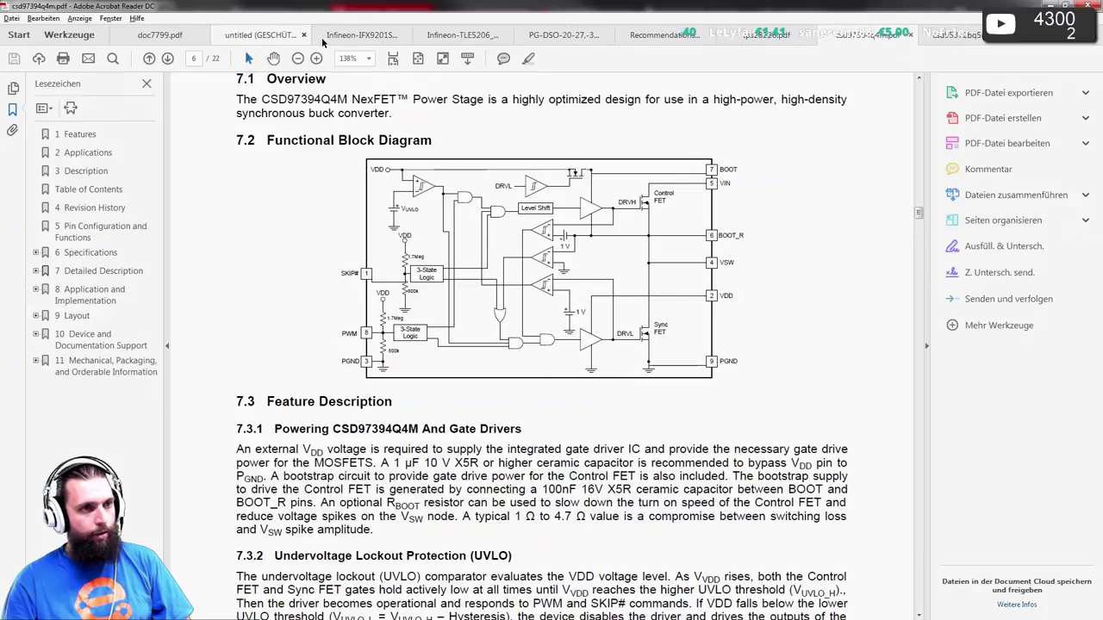
left_click(367, 37)
left_click(367, 38)
left_click(369, 39)
left_click(370, 39)
left_click(319, 35)
left_click(317, 35)
left_click(312, 36)
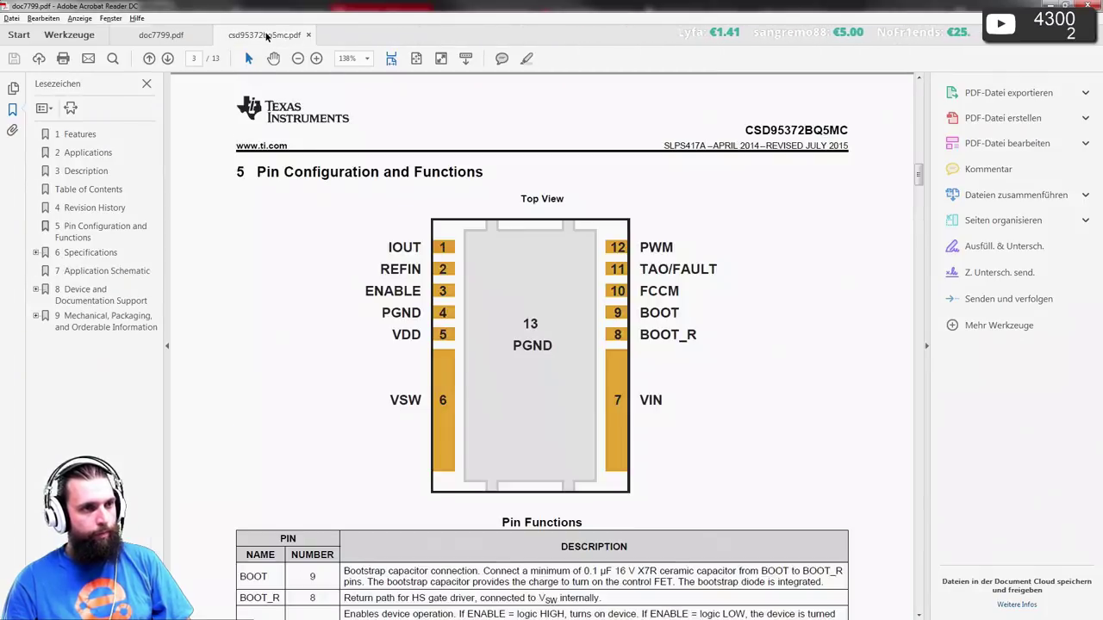
left_click(312, 36)
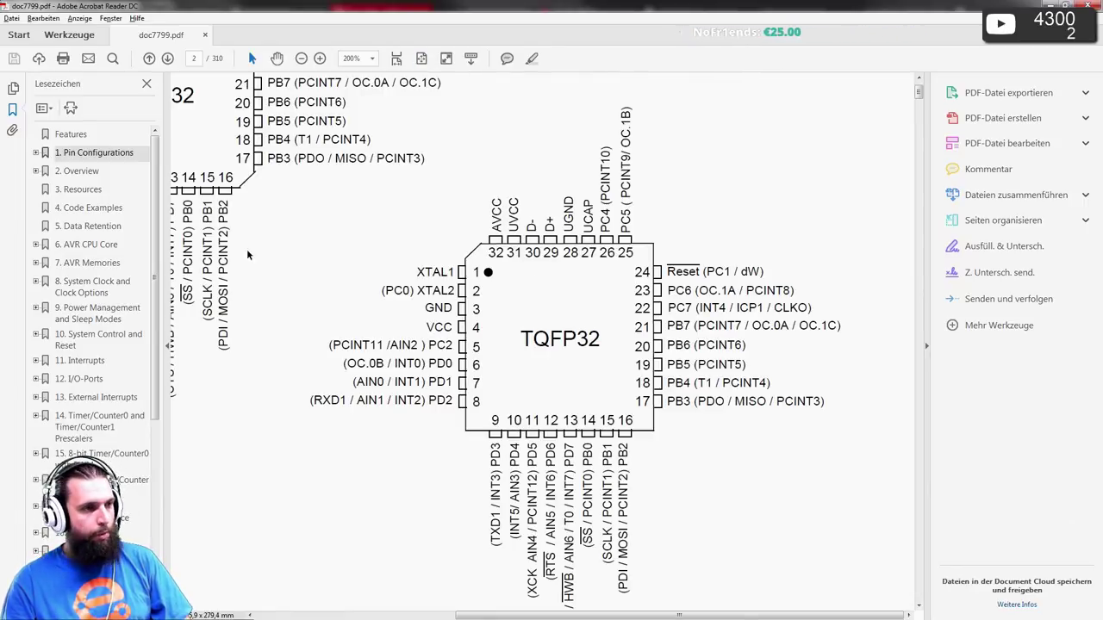
- Review the Timer/Counter0 and Pin Configurations sections, then close Acrobat Reader
scroll(63, 358, "down", 2)
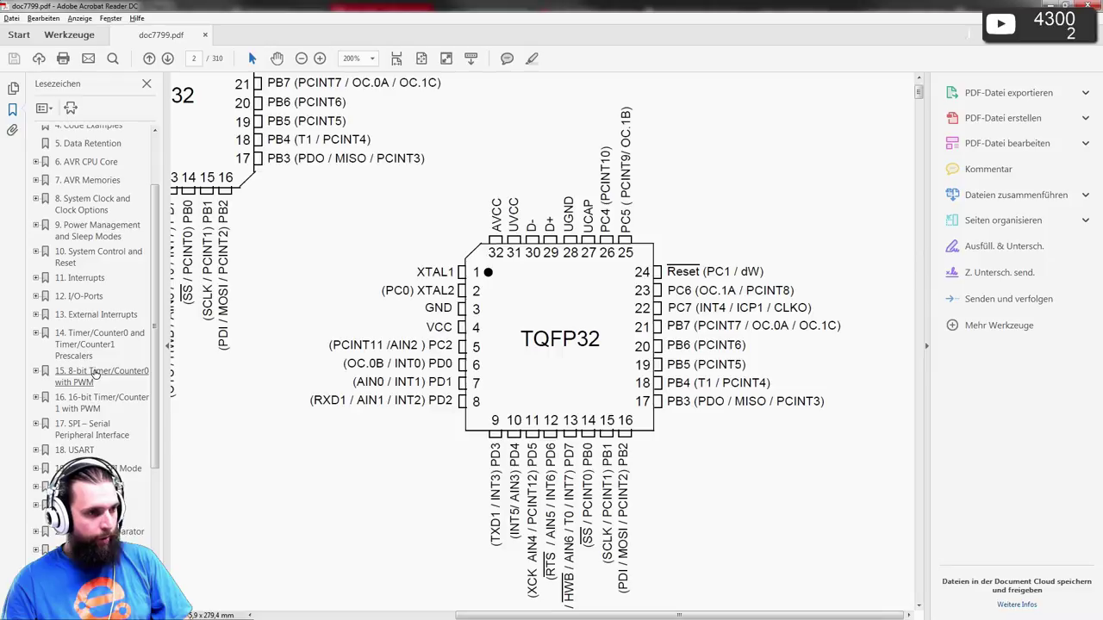
left_click(96, 373)
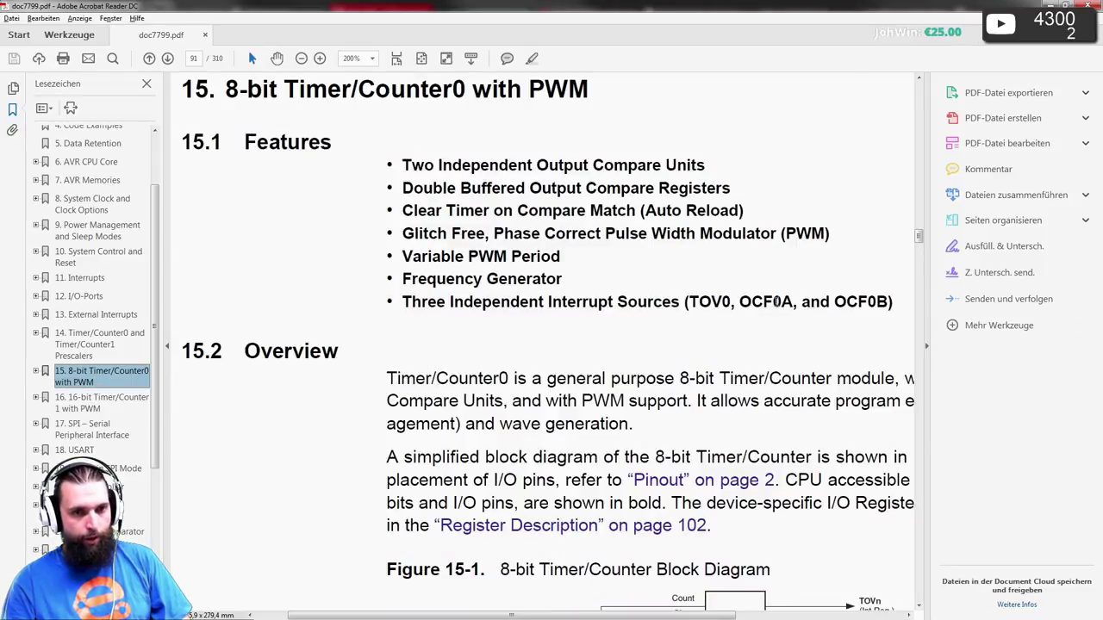
scroll(86, 220, "up", 3)
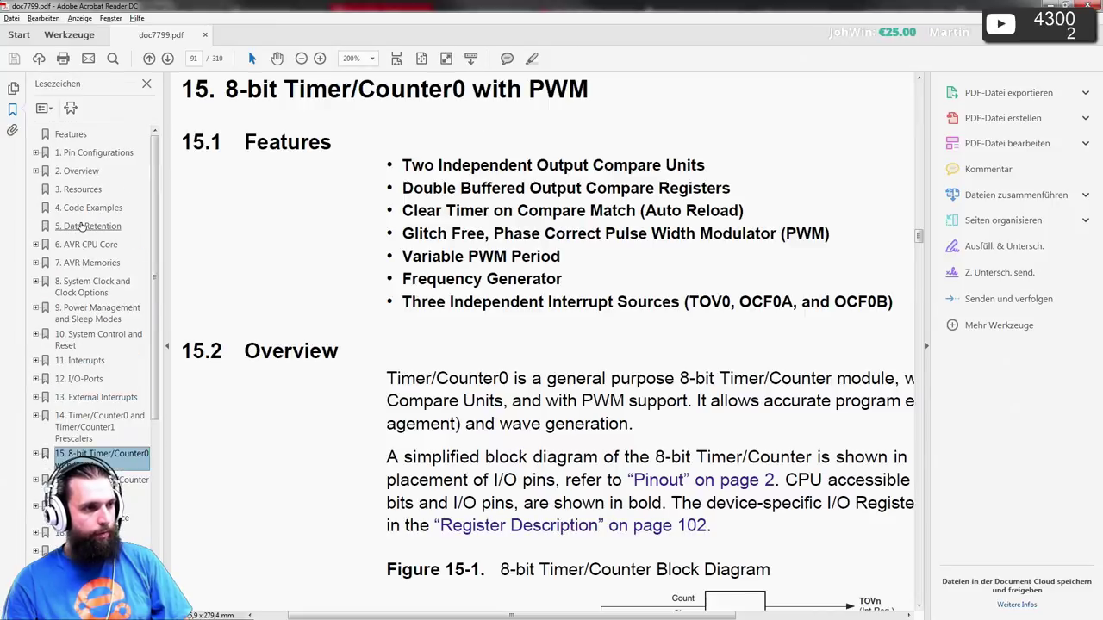
left_click(91, 153)
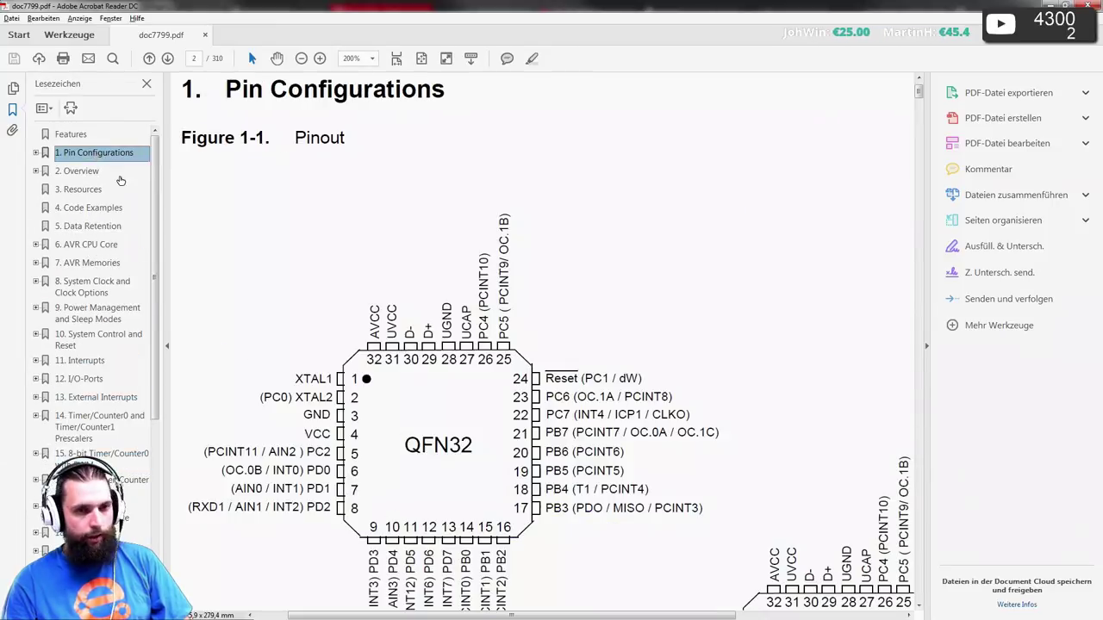
scroll(490, 444, "down", 1)
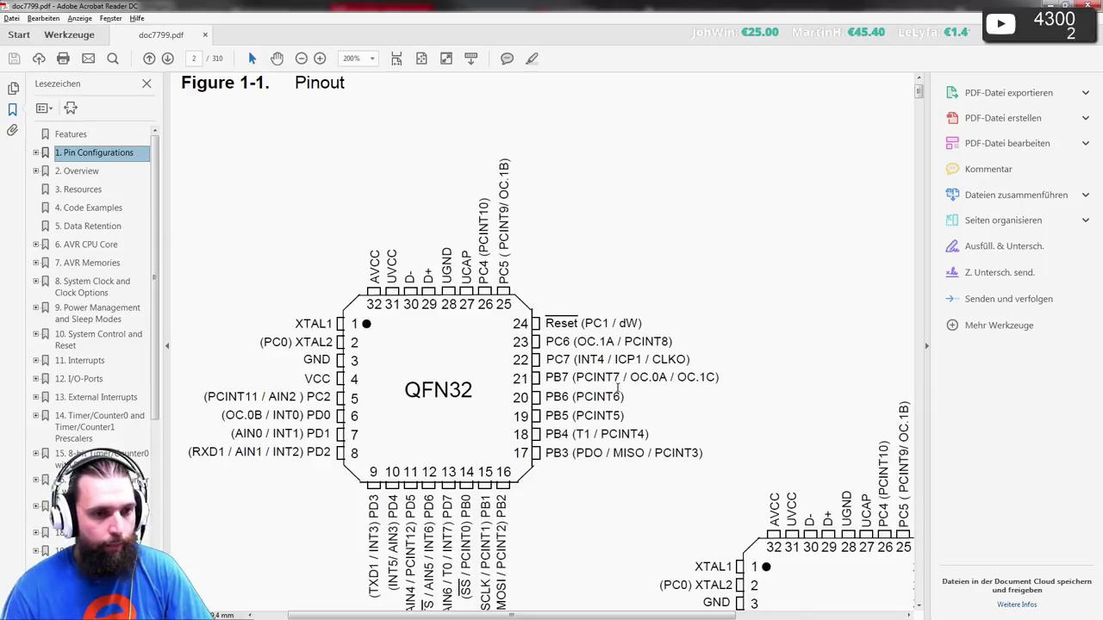
left_click(1044, 5)
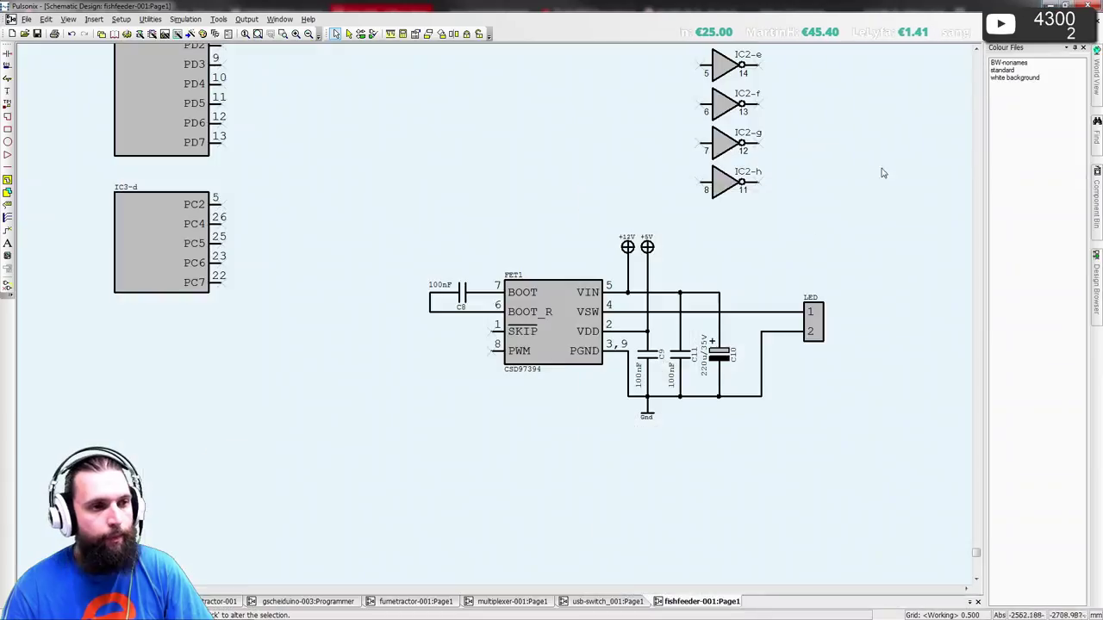
- Move the eight inverter gates to the right and place the FET circuit beneath the microcontroller
scroll(344, 327, "up", 4)
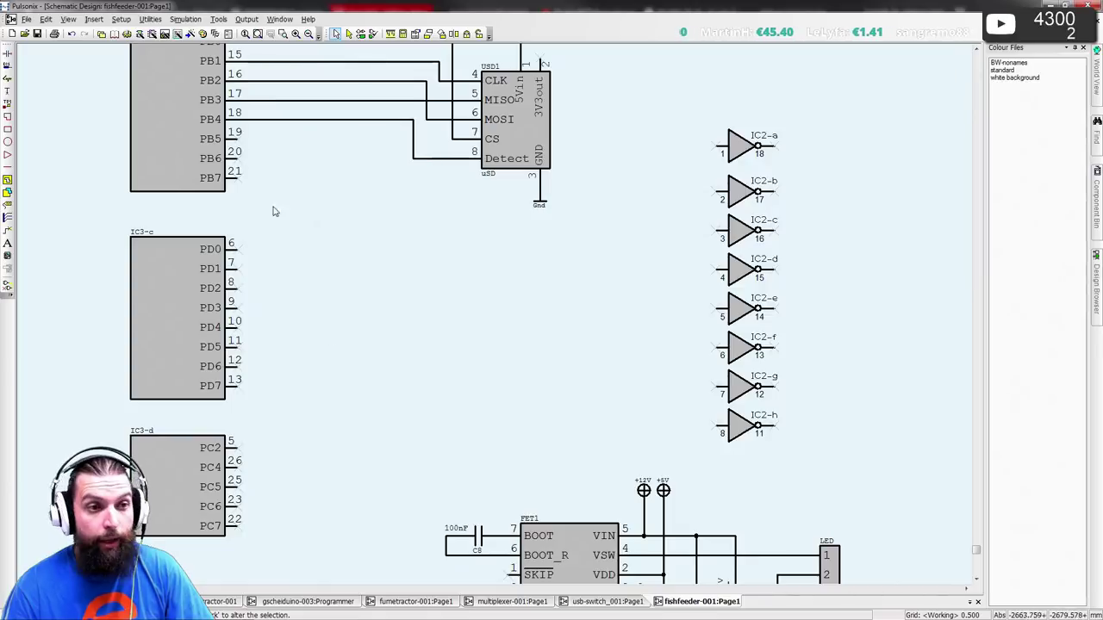
scroll(301, 239, "down", 4)
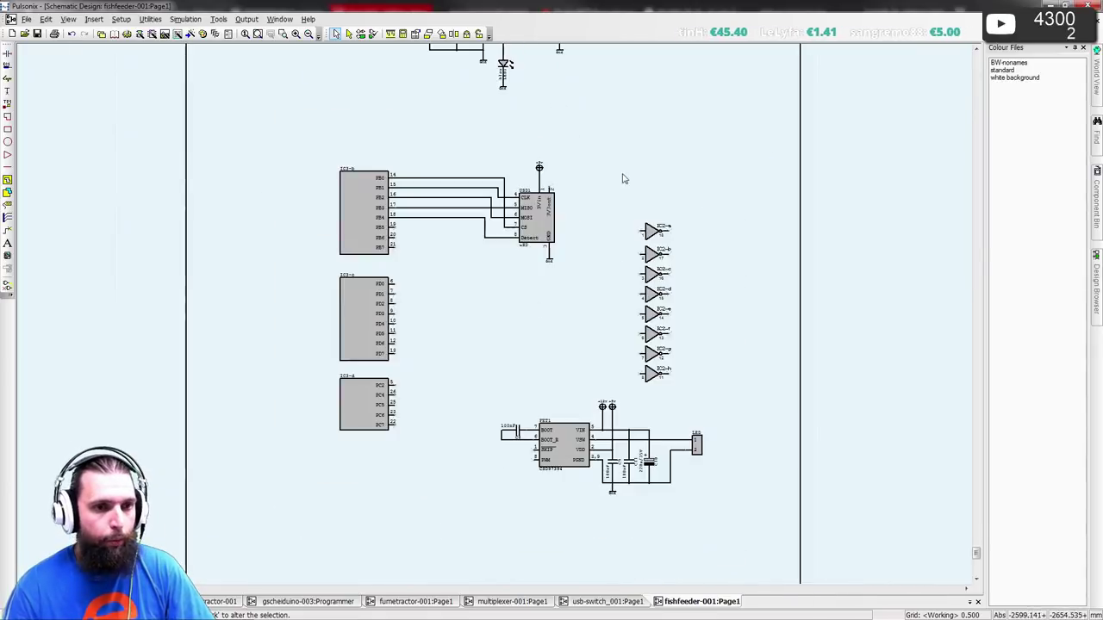
left_click_drag(622, 174, 713, 418)
left_click_drag(648, 379, 739, 332)
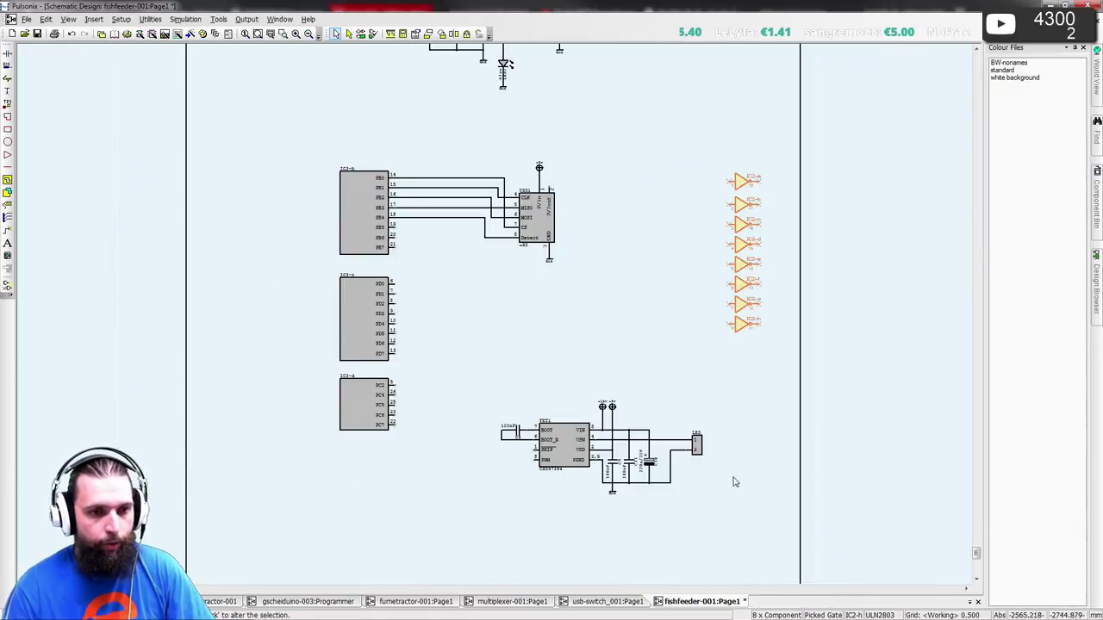
left_click_drag(719, 509, 495, 388)
left_click_drag(559, 442, 549, 289)
- Wire FET1's PWM pin to PB7 (pin 21)
left_click(544, 388)
scroll(492, 315, "up", 5)
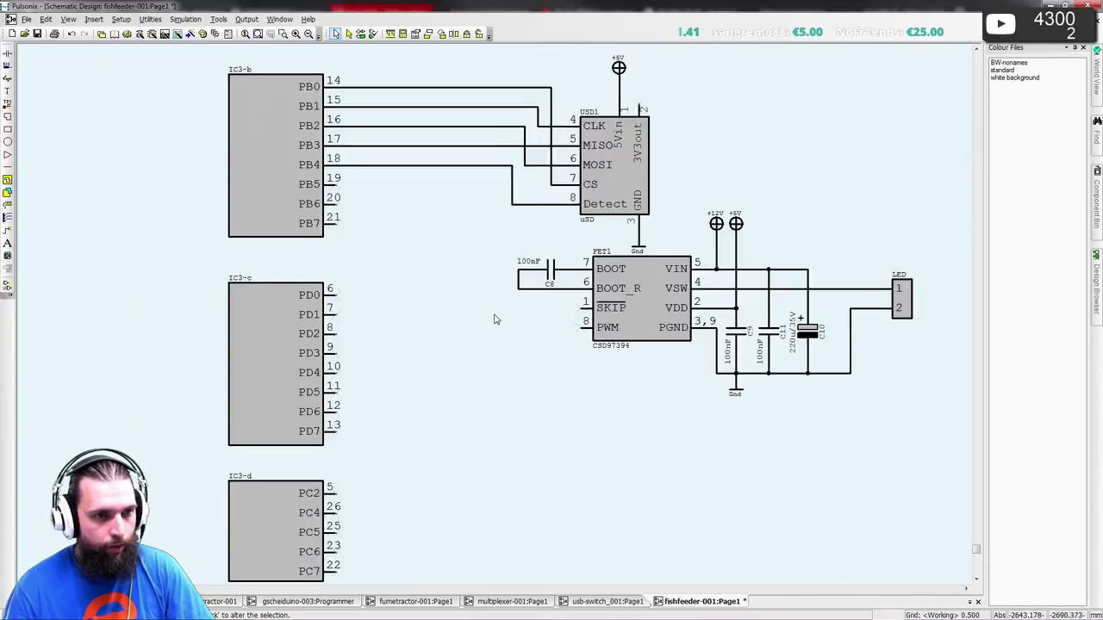
left_click(638, 410)
left_click(508, 265)
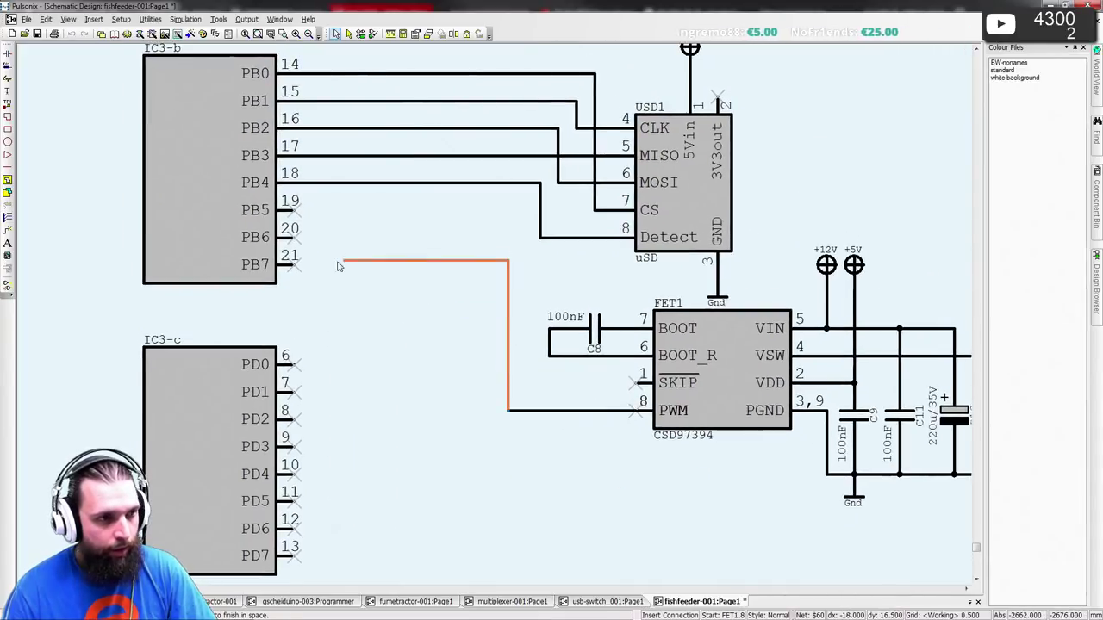
left_click(293, 265)
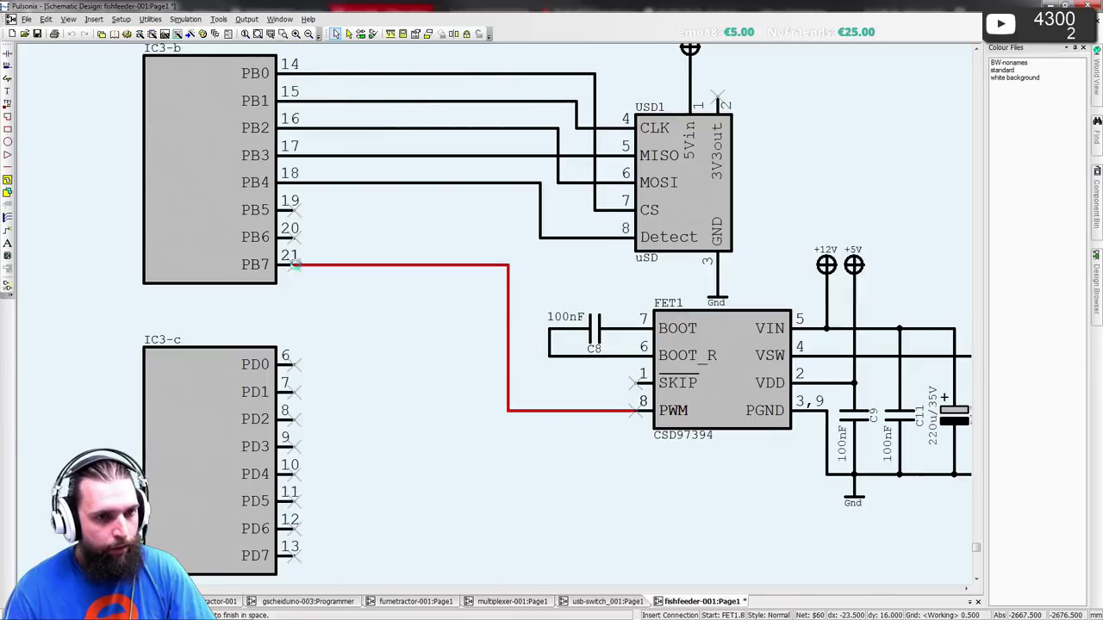
- Wire FET1's SKIP pin to PB6 (pin 20)
left_click(637, 384)
left_click(521, 332)
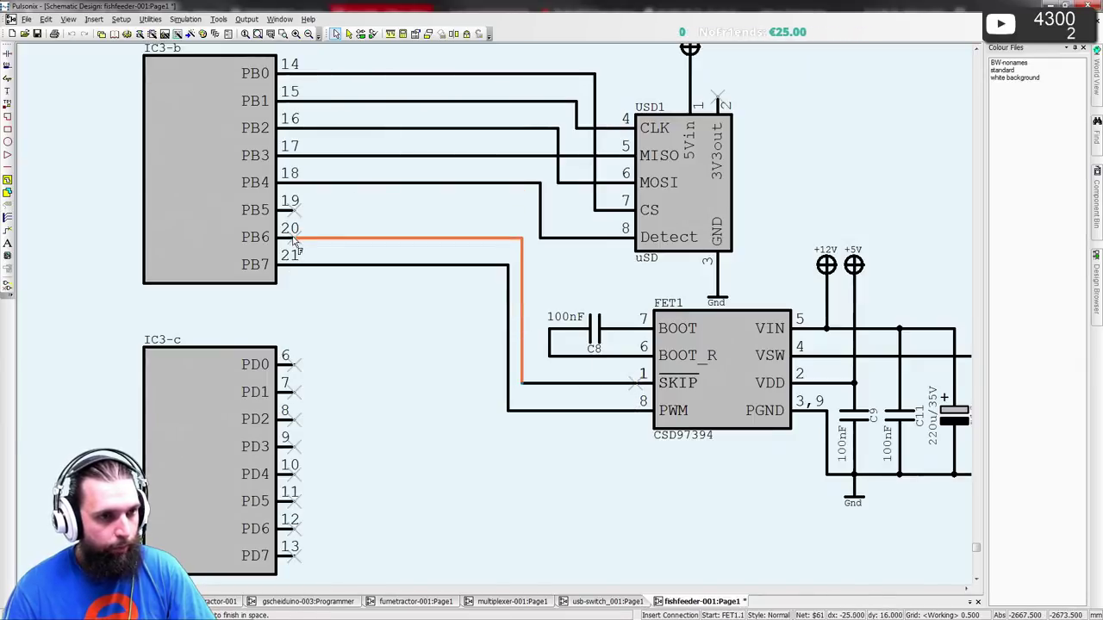
left_click(292, 239)
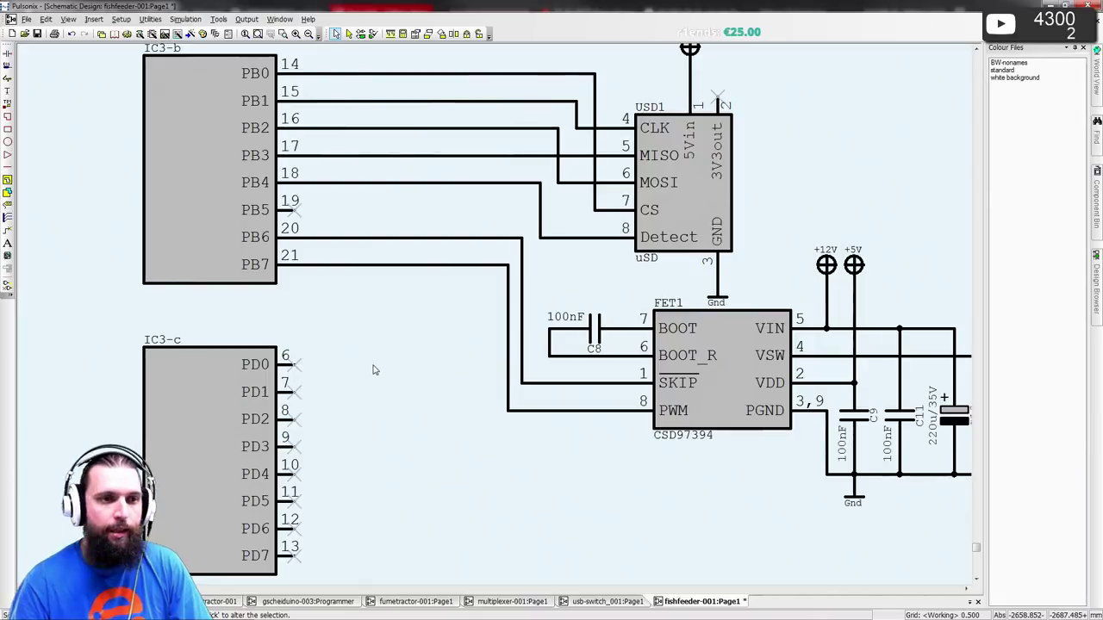
left_click_drag(508, 357, 502, 353)
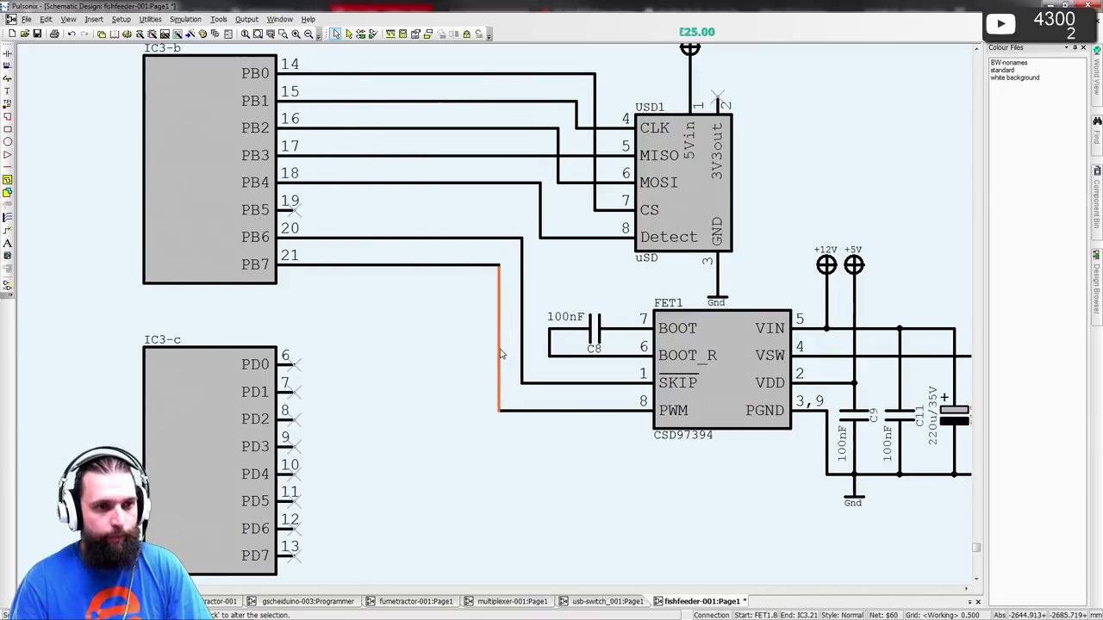
key("Escape")
key("Escape")
scroll(495, 319, "down", 2)
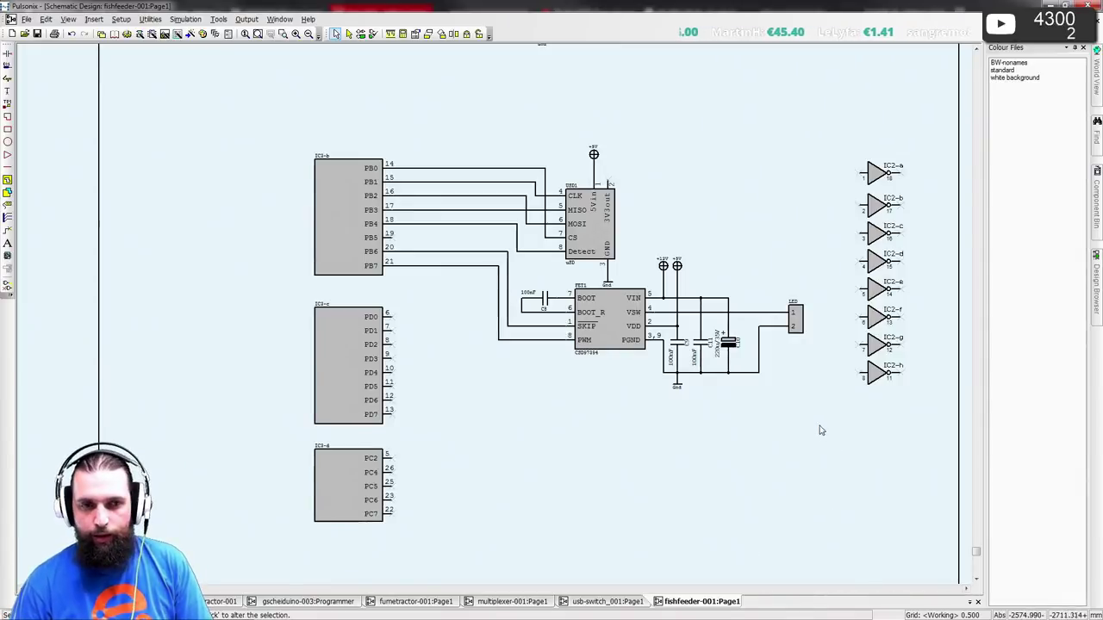
- Pan and zoom over the IC3 port blocks and IC2 inverters, then switch to doc7799.pdf
middle_click_drag(798, 411, 734, 407)
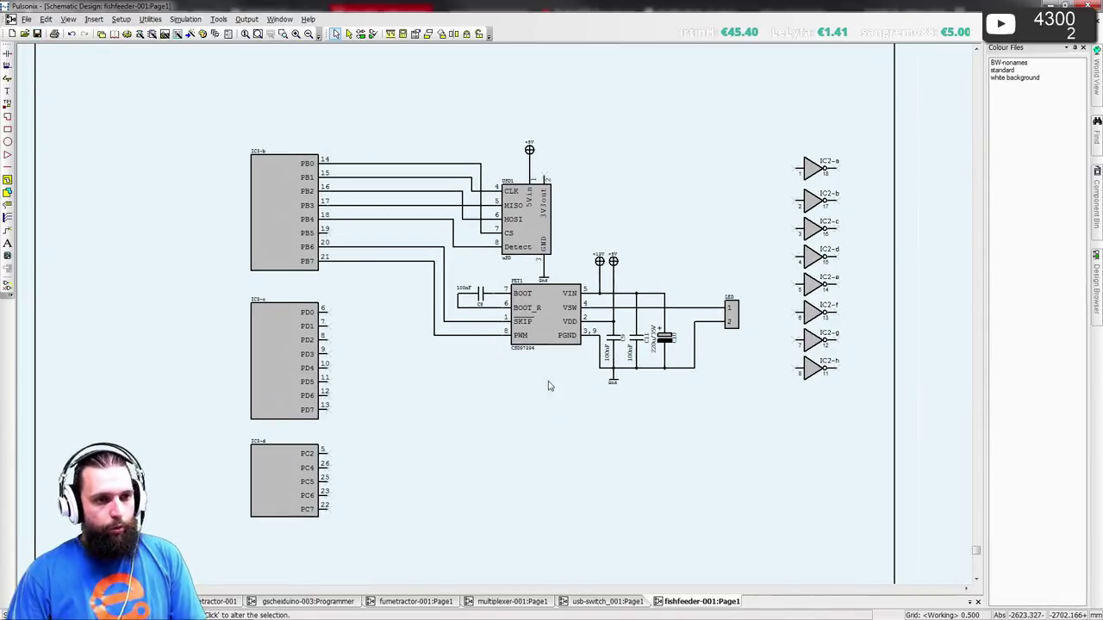
scroll(582, 363, "up", 3)
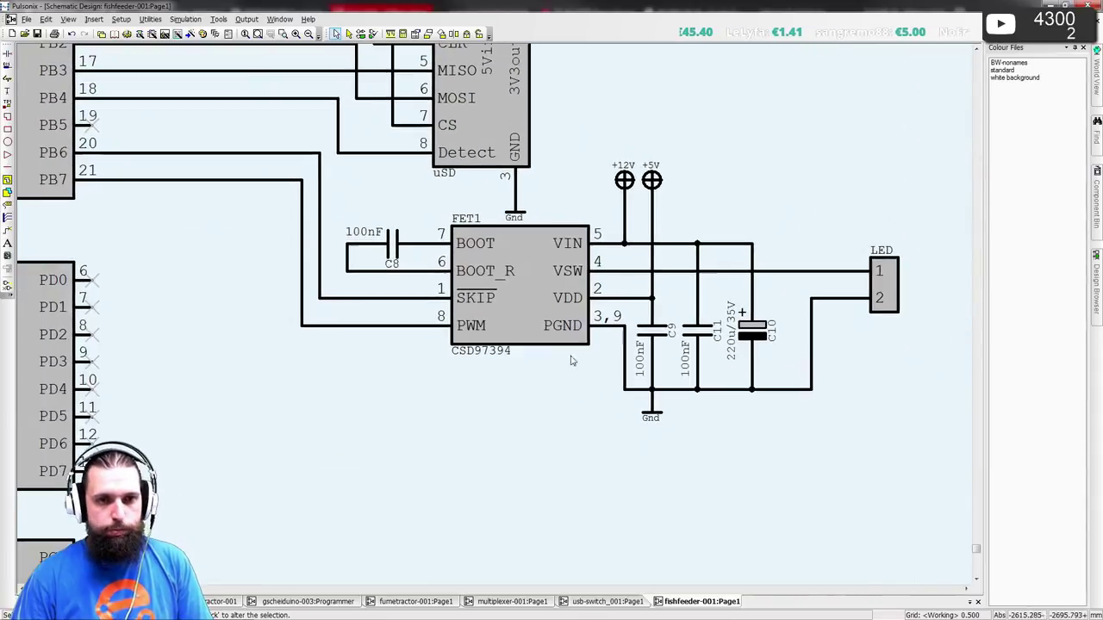
scroll(410, 270, "down", 5)
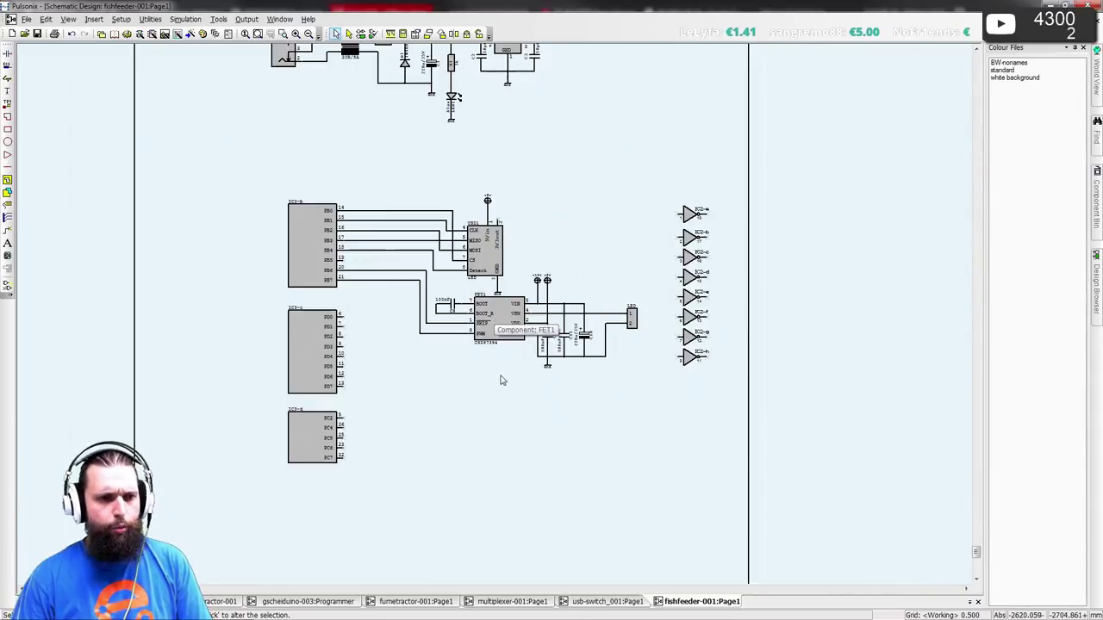
scroll(517, 345, "up", 2)
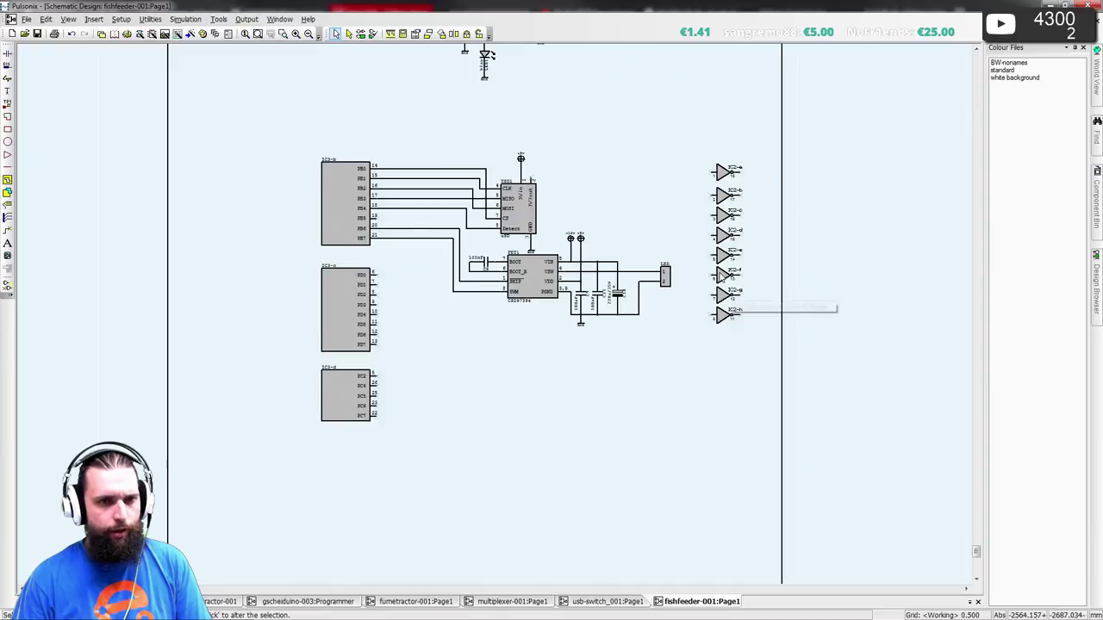
scroll(523, 312, "up", 3)
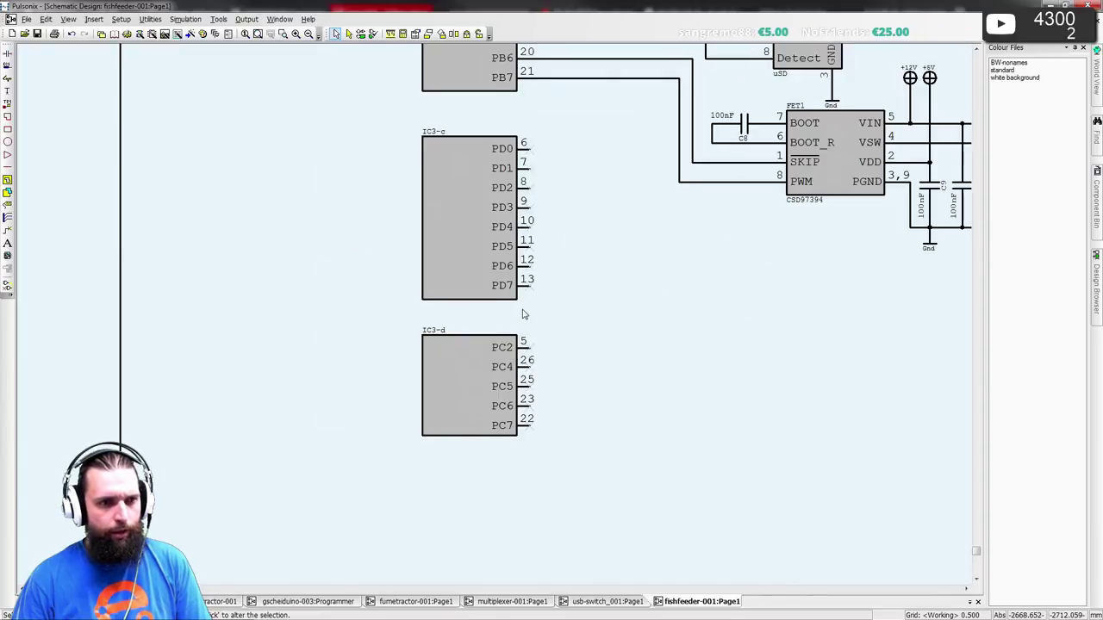
scroll(519, 311, "down", 1)
middle_click_drag(518, 311, 388, 371)
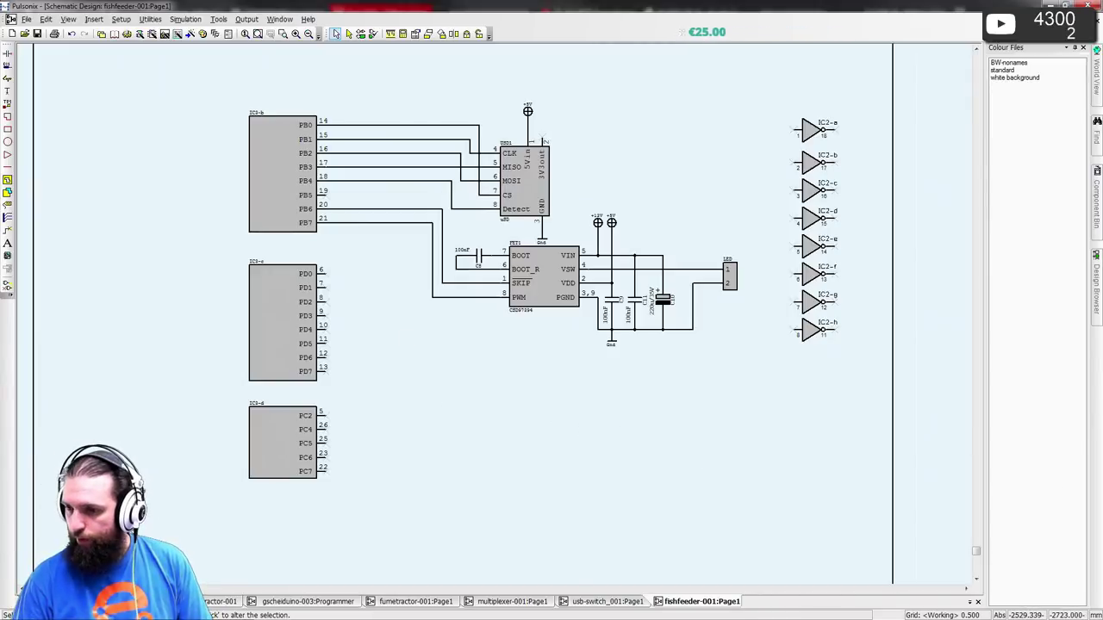
key("alt+Tab")
- Check the QFN32 pinout (PB7 pin 21, PB6 pin 20), then return to the browser
scroll(418, 292, "down", 2)
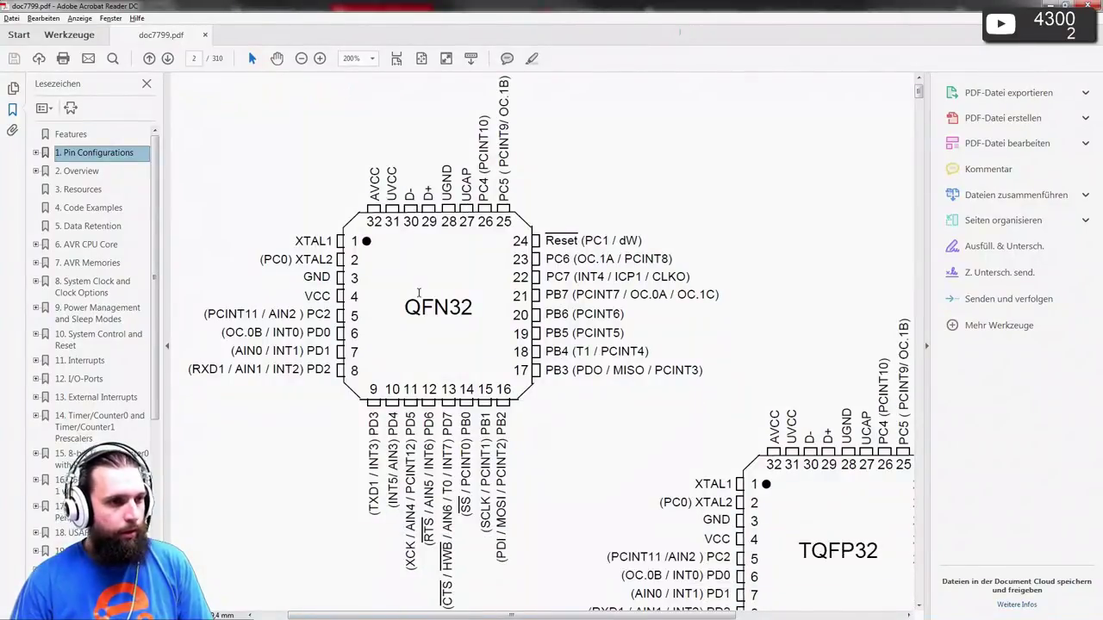
scroll(298, 295, "down", 1)
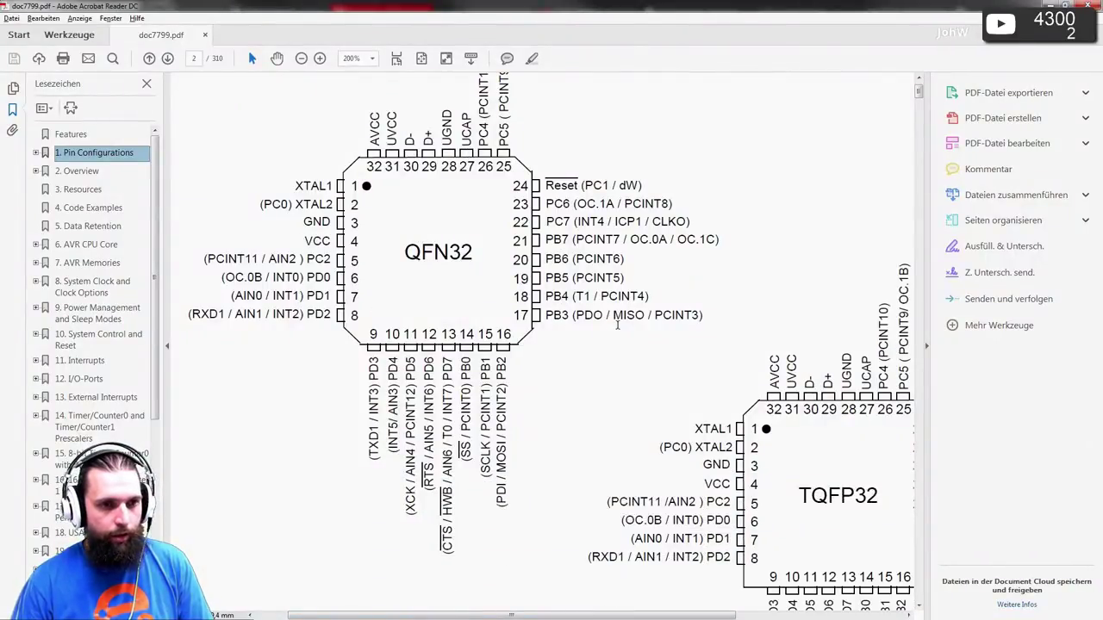
scroll(556, 194, "up", 1)
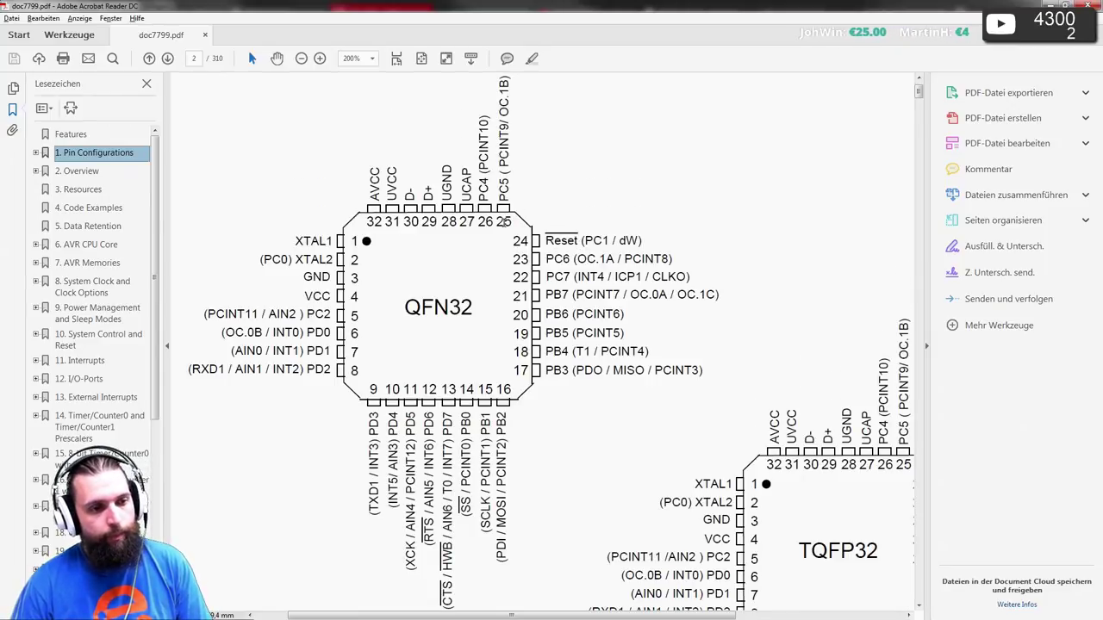
scroll(557, 258, "down", 1)
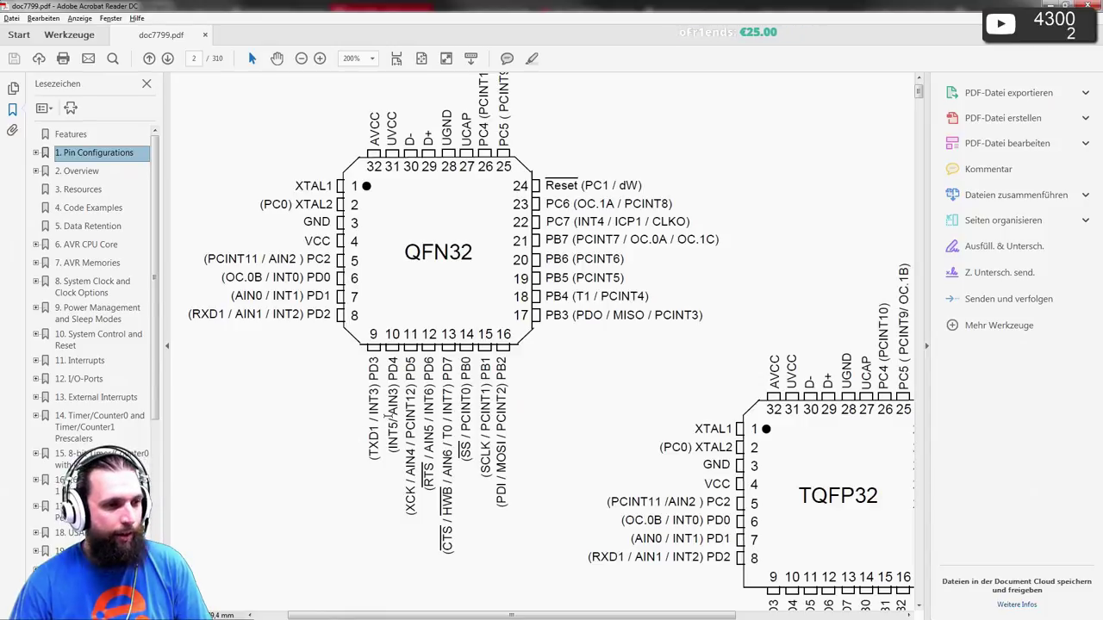
scroll(278, 379, "left", 1)
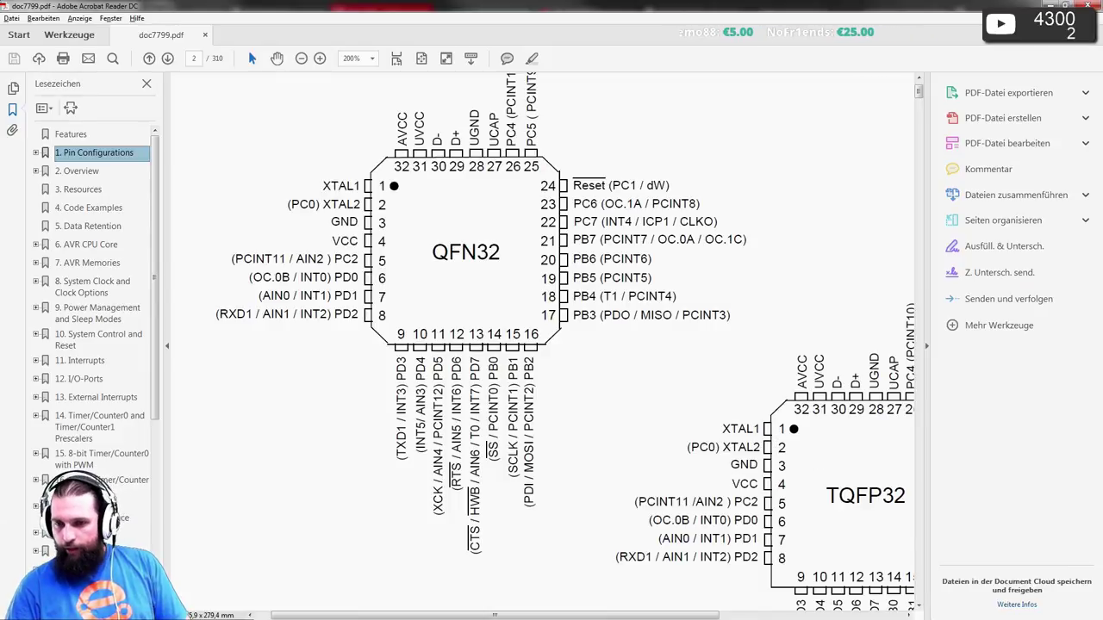
key("alt+Tab")
- Search Google for 'arduino atmega32u2 i2c' and open the Arduino TWI article in a new tab
left_click(352, 31)
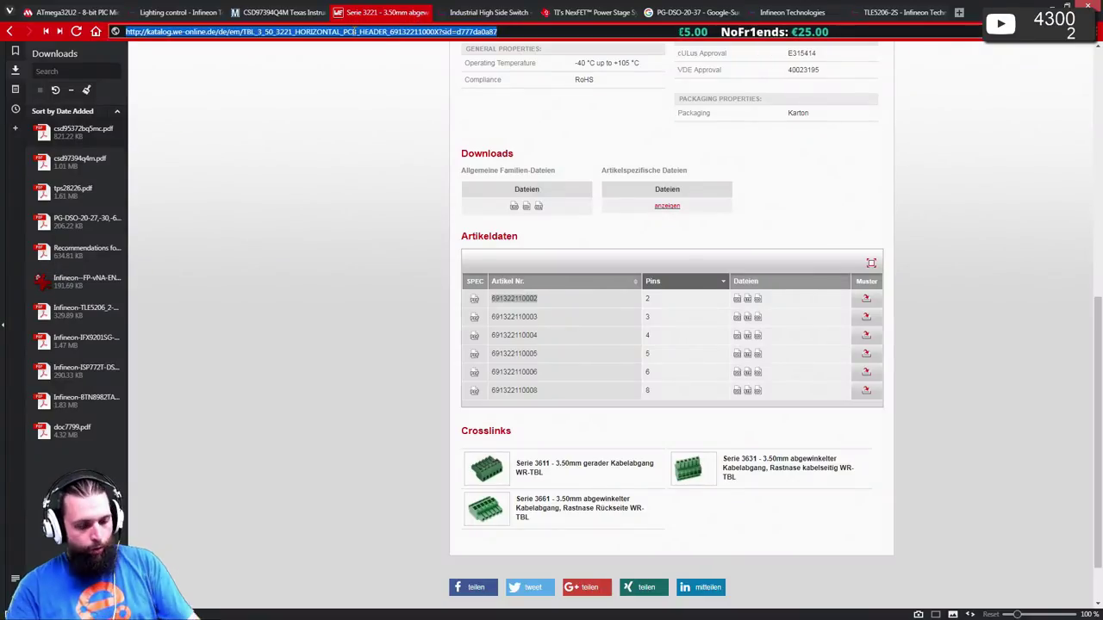
type("arduino ")
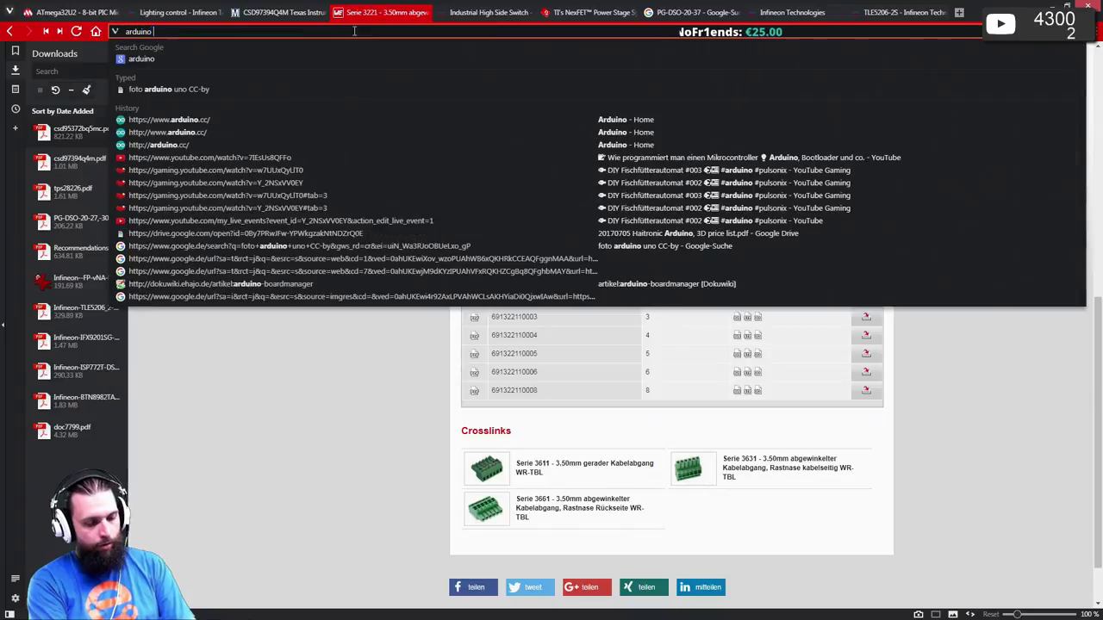
type("atmega")
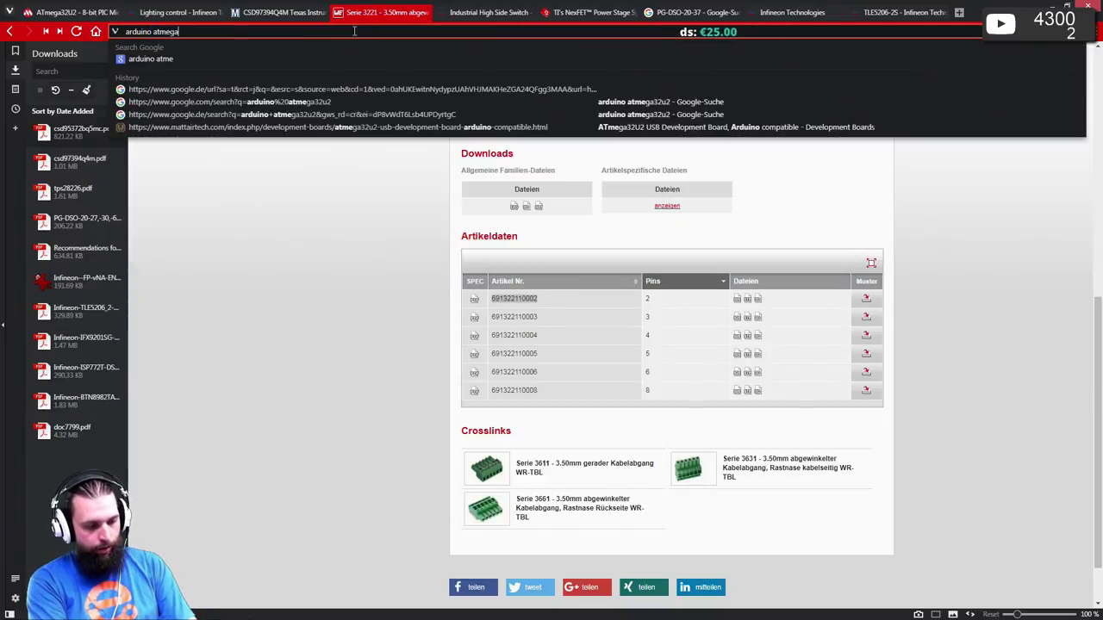
type("32u2 i2")
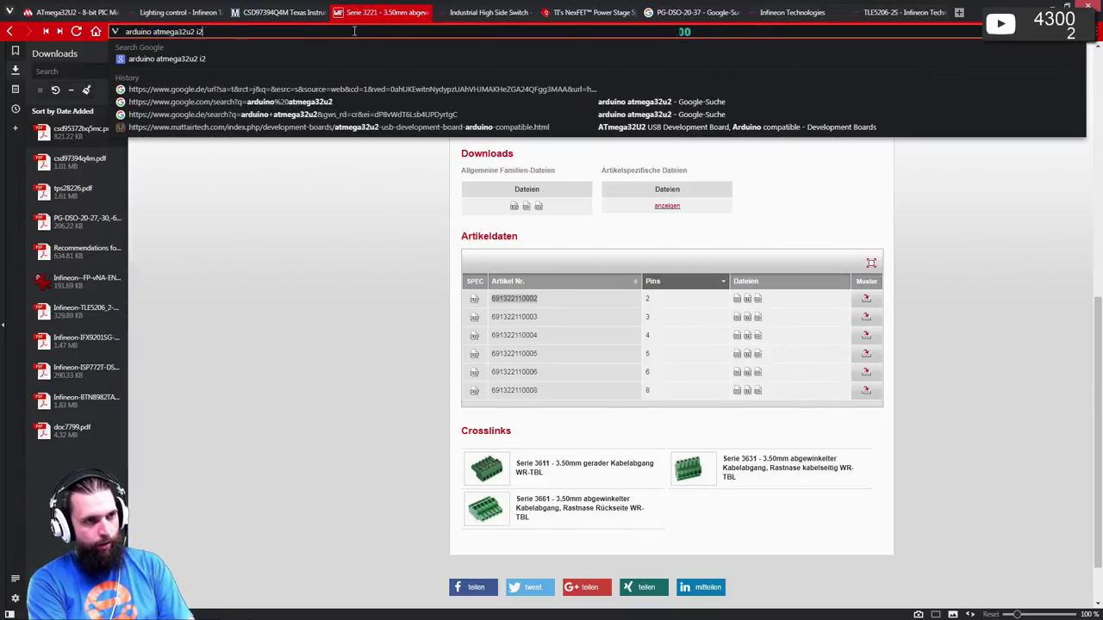
type("c")
key("Return")
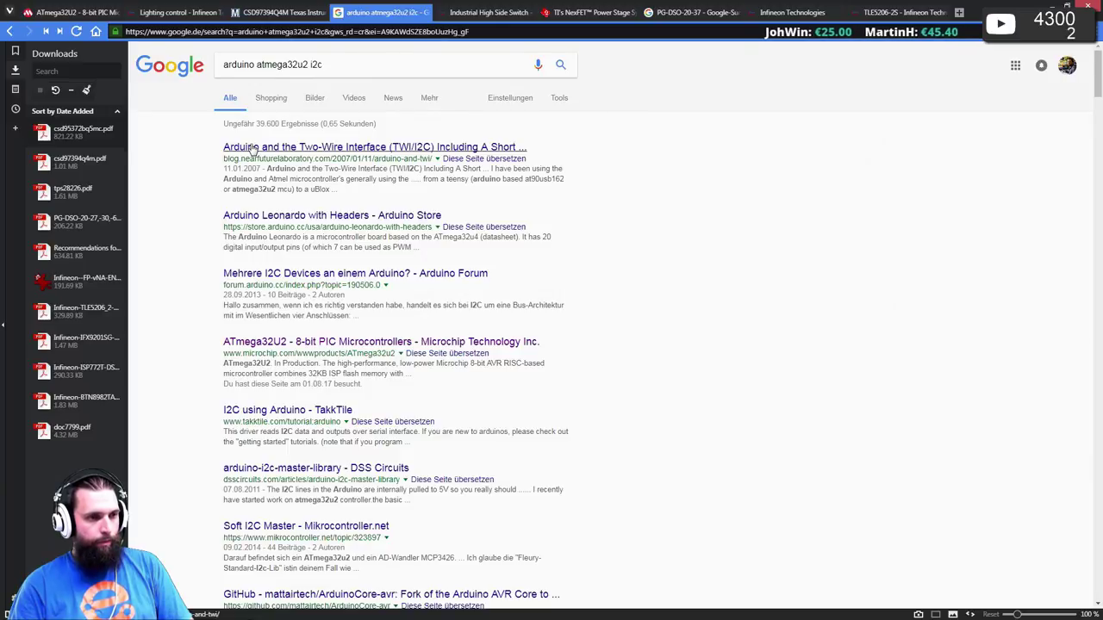
middle_click(252, 148)
- Read the TWI/I2C article down to its LIS3LV02DQ Wire sketch, then return to Pulsonix
left_click(450, 13)
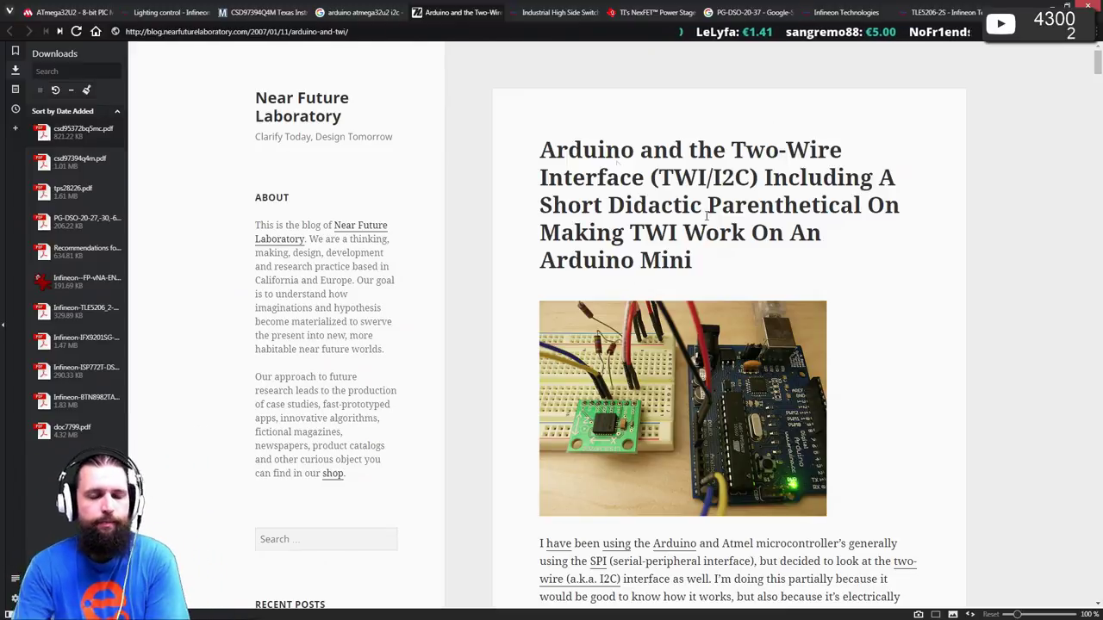
scroll(682, 274, "down", 4)
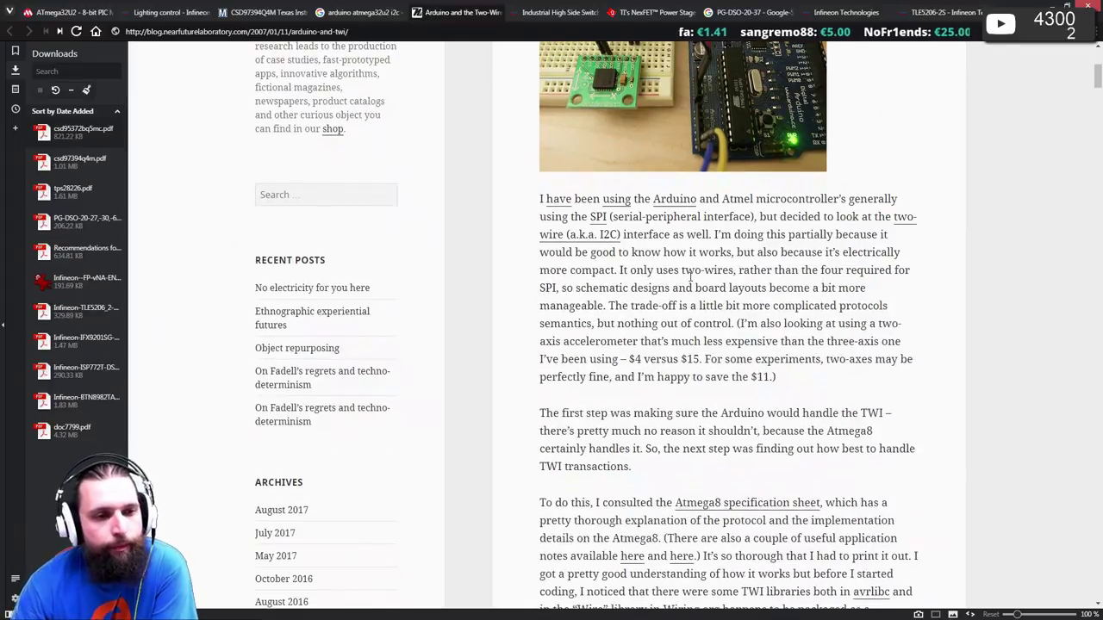
scroll(682, 274, "down", 8)
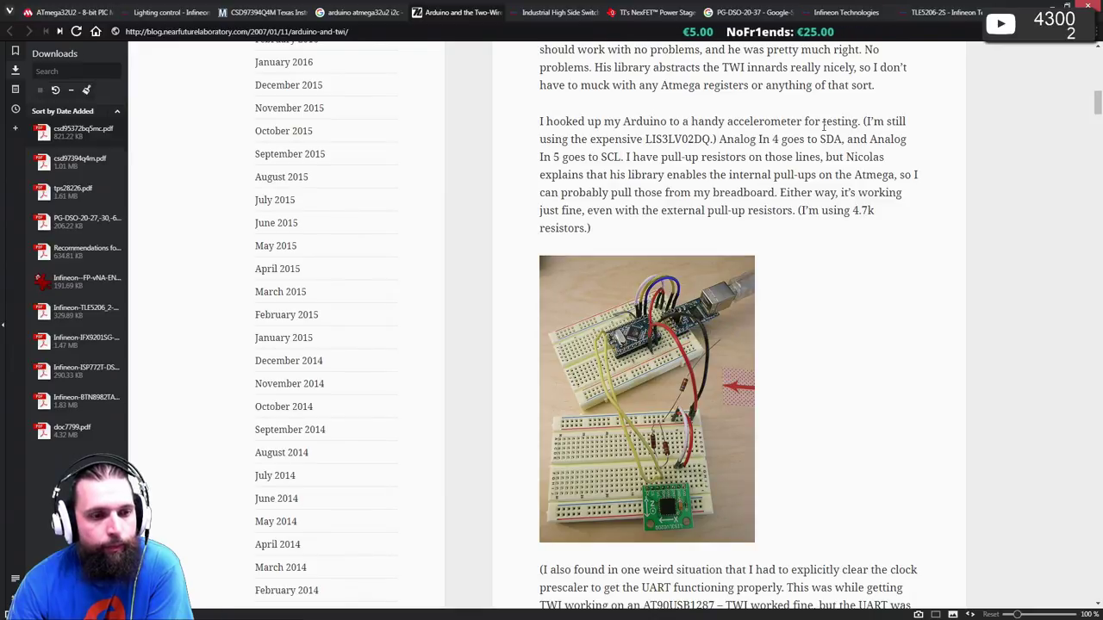
scroll(825, 125, "down", 3)
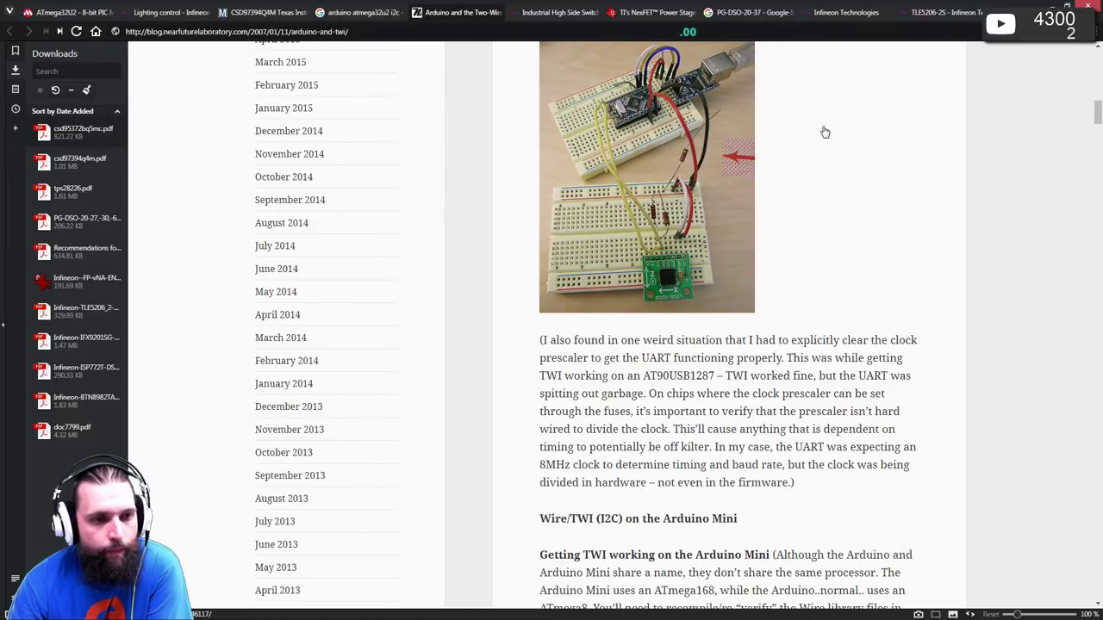
scroll(825, 132, "down", 2)
scroll(824, 131, "down", 2)
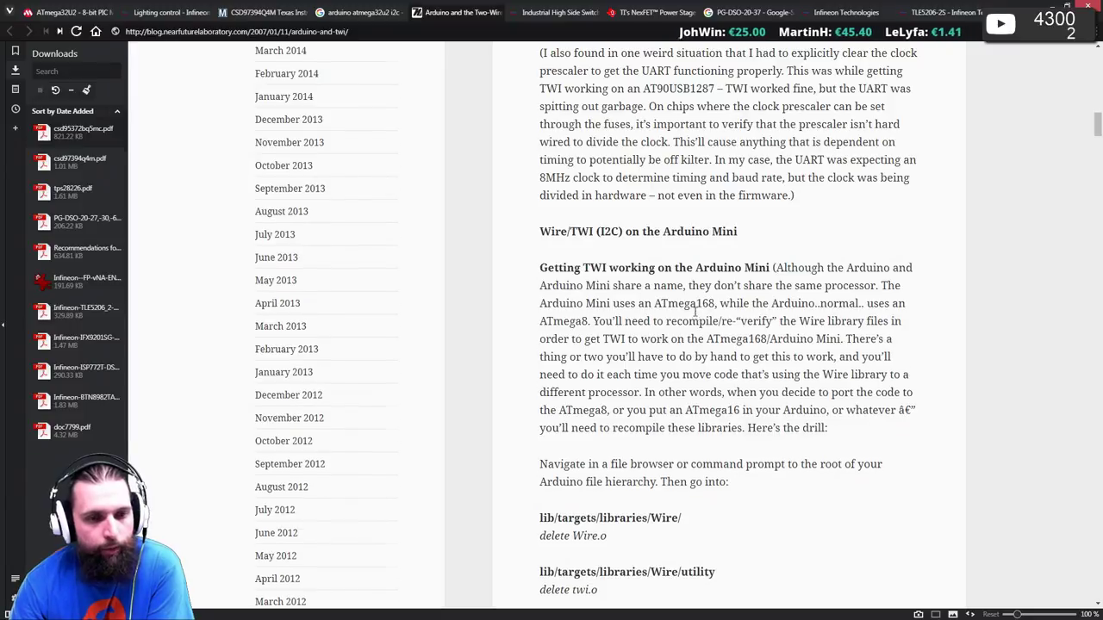
scroll(694, 312, "down", 7)
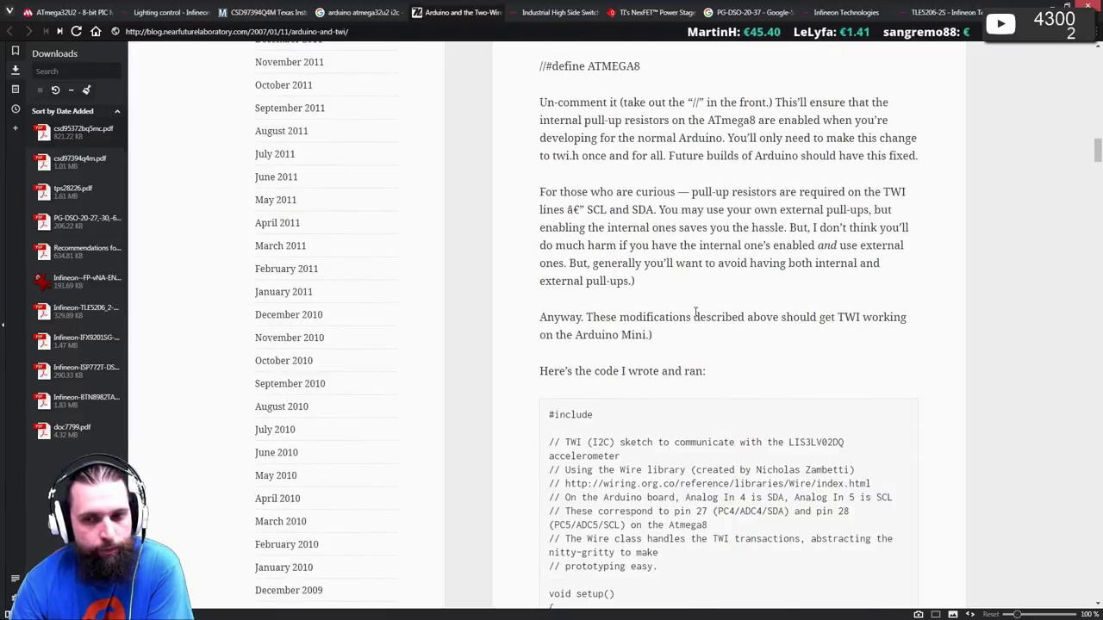
scroll(692, 304, "down", 4)
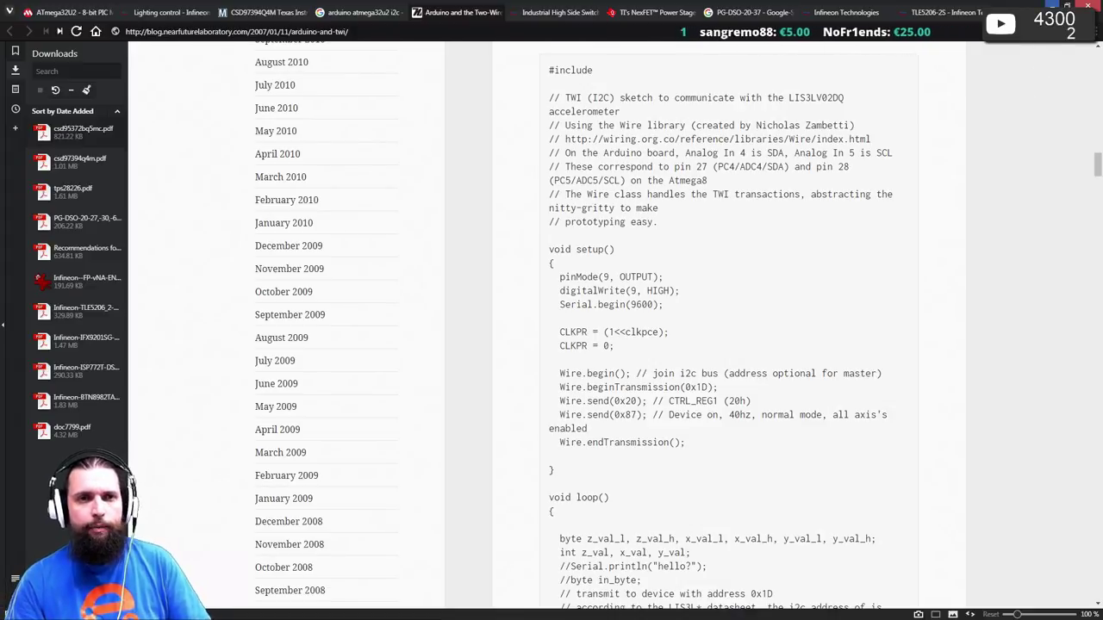
key("alt+Tab")
key("alt+Tab")
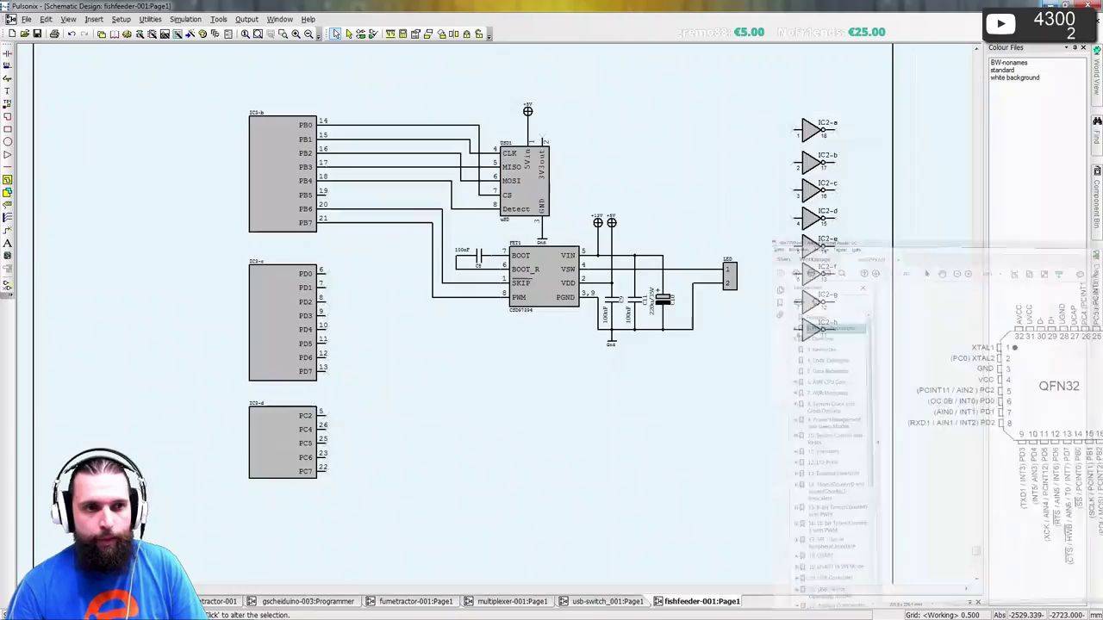
- Move gate IC3-d to the upper right and IC3-c lower on the sheet
scroll(433, 212, "down", 3)
scroll(433, 258, "down", 2)
left_click_drag(430, 382, 431, 381)
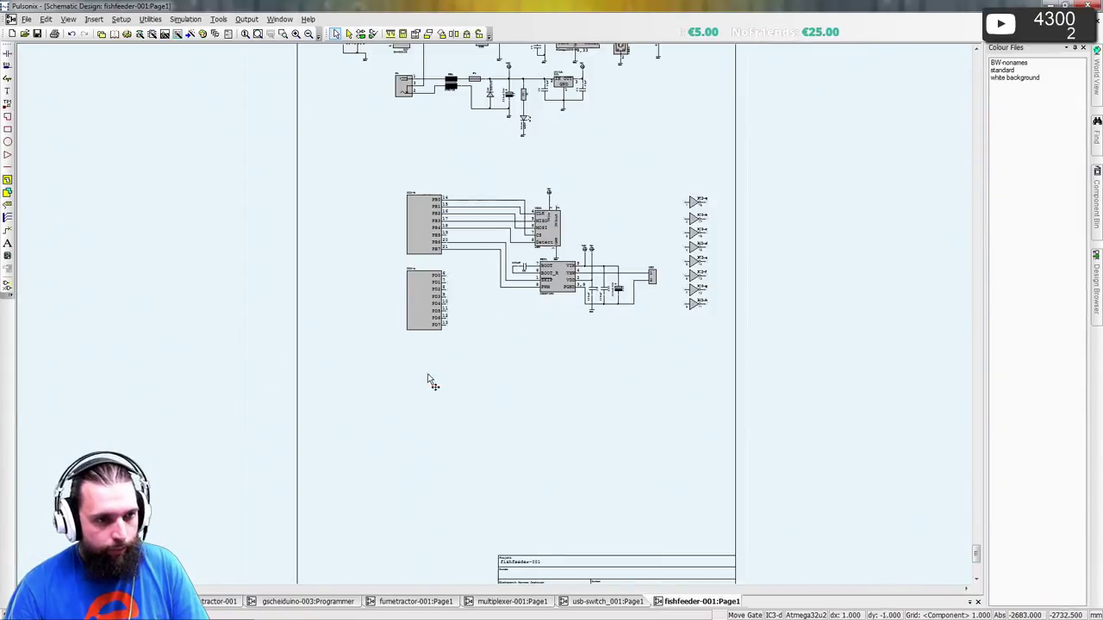
left_click(653, 167)
left_click(426, 310)
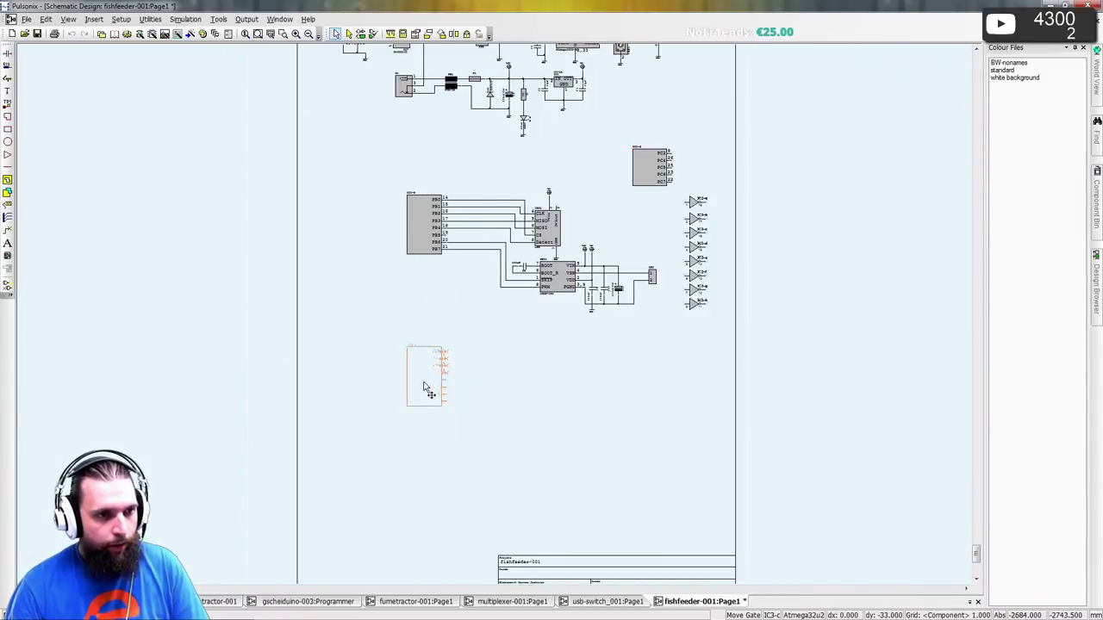
left_click(424, 381)
- Select the IC2 inverter column and frame IC3-c's PD0–PD7 pins beside IC2-a to IC2-h
left_click_drag(680, 336, 510, 357)
scroll(517, 358, "up", 2)
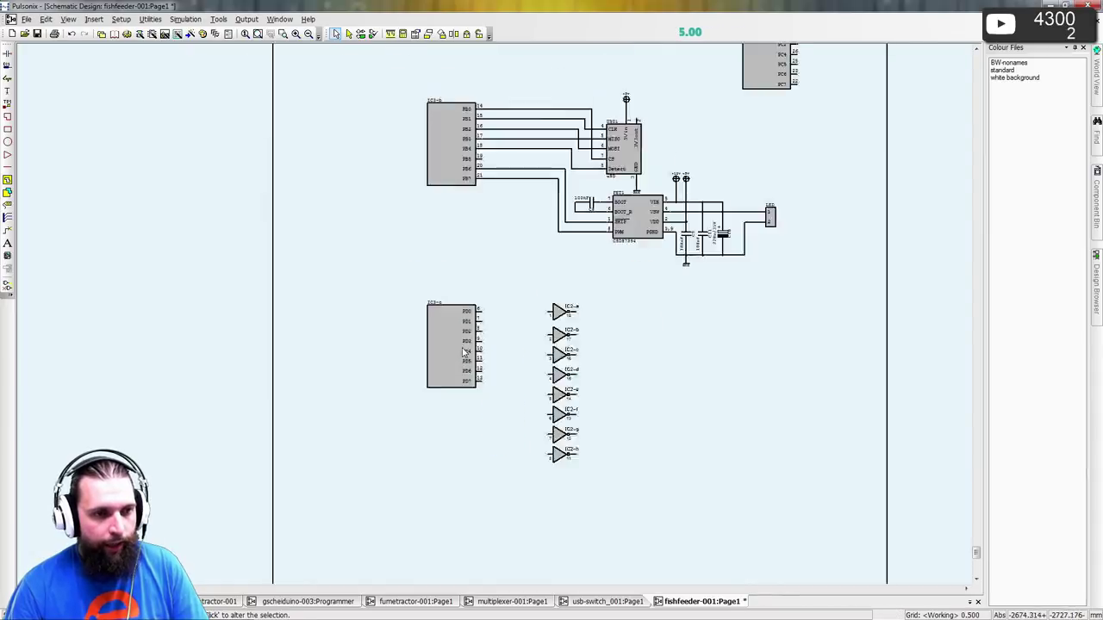
scroll(464, 352, "up", 3)
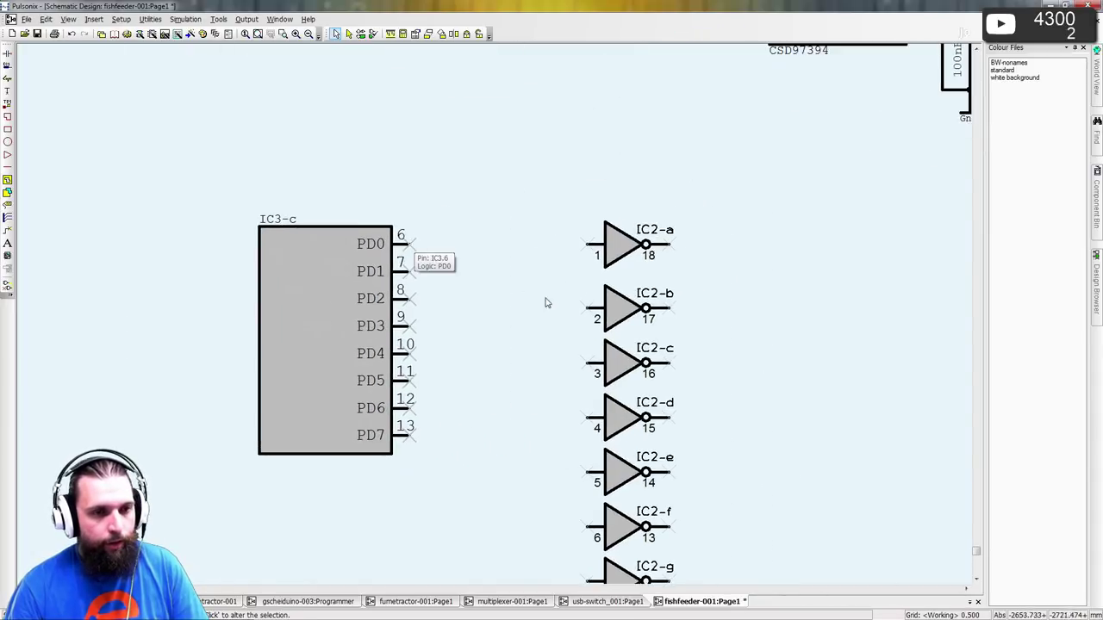
scroll(473, 270, "down", 2)
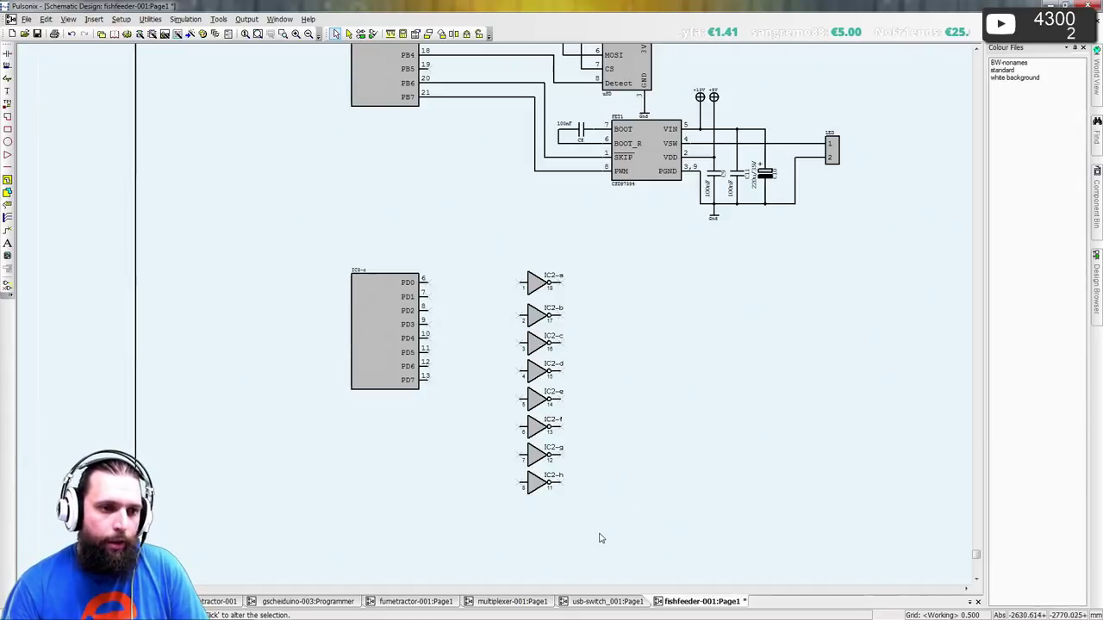
left_click_drag(597, 535, 526, 412)
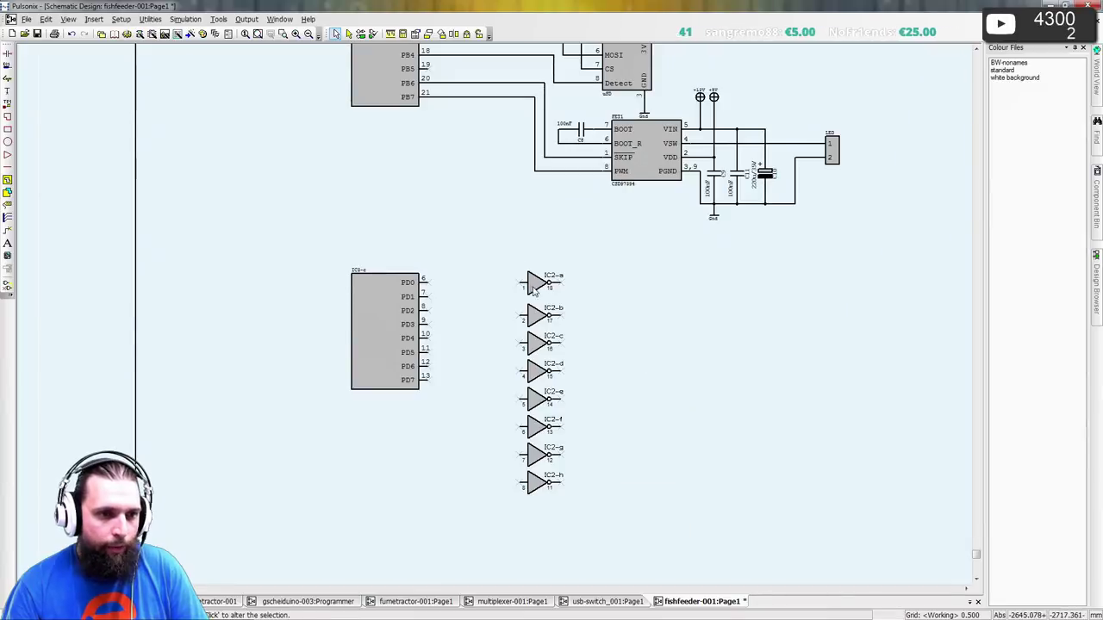
scroll(613, 246, "up", 2)
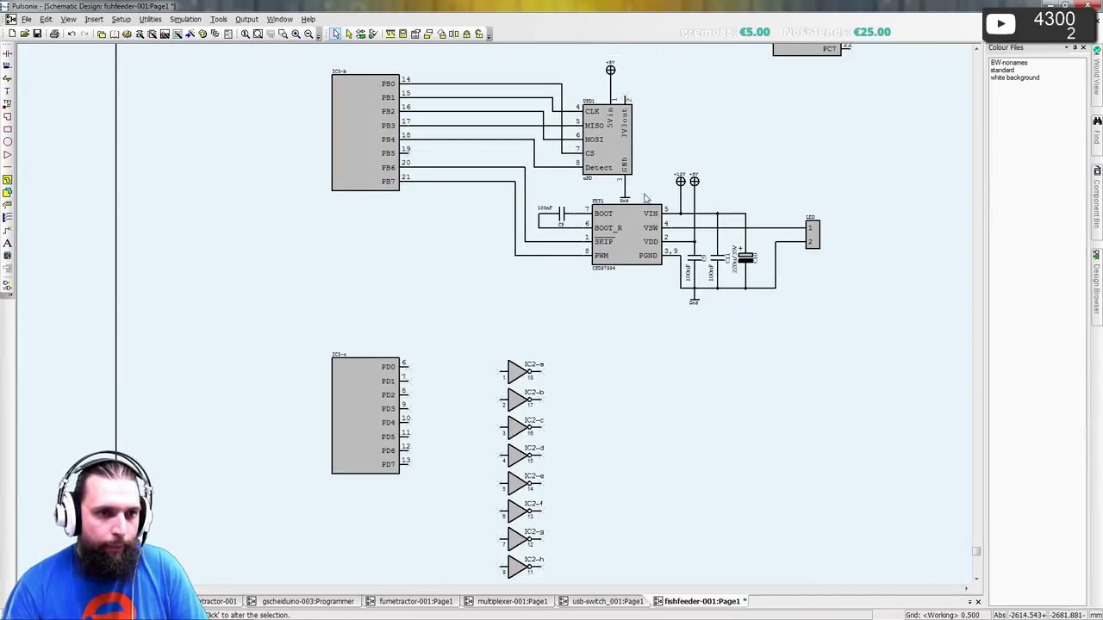
scroll(660, 310, "up", 1)
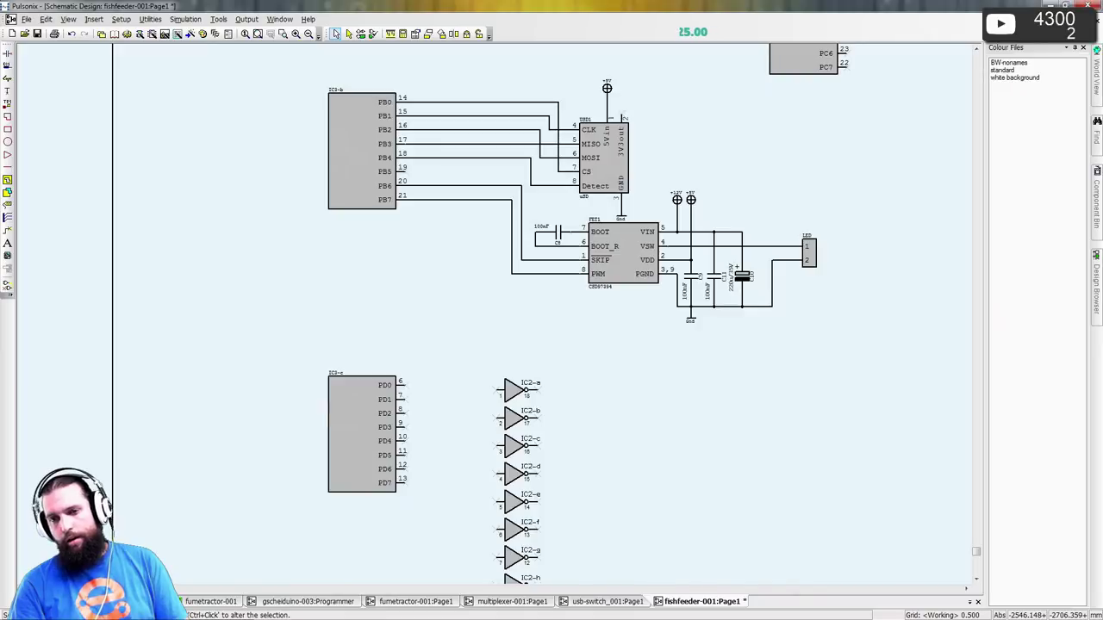
middle_click_drag(477, 442, 405, 339)
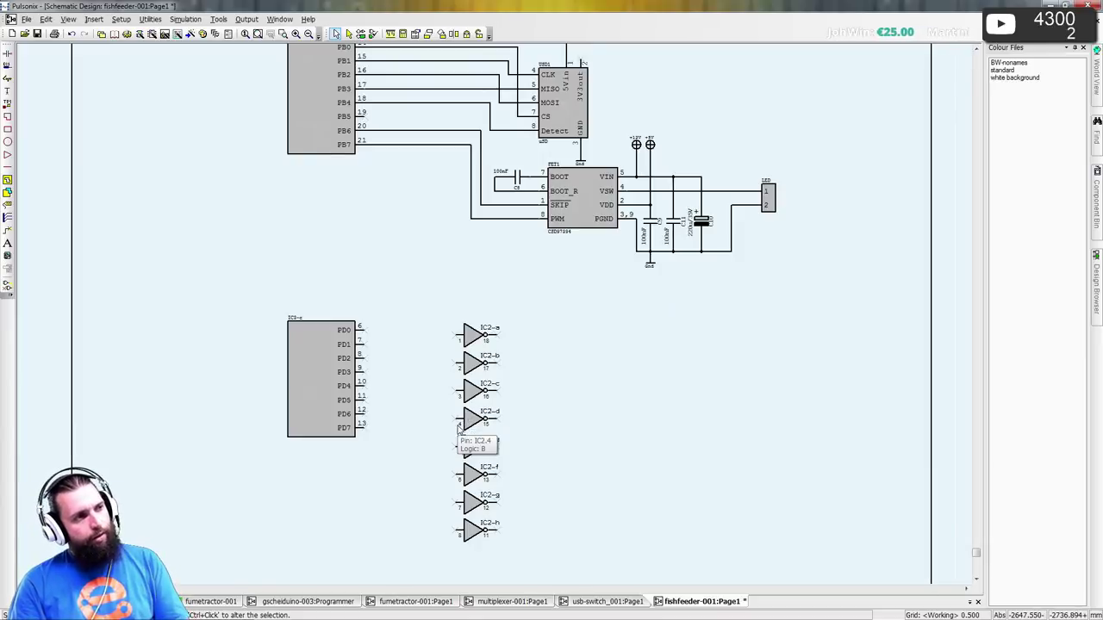
scroll(431, 402, "up", 2)
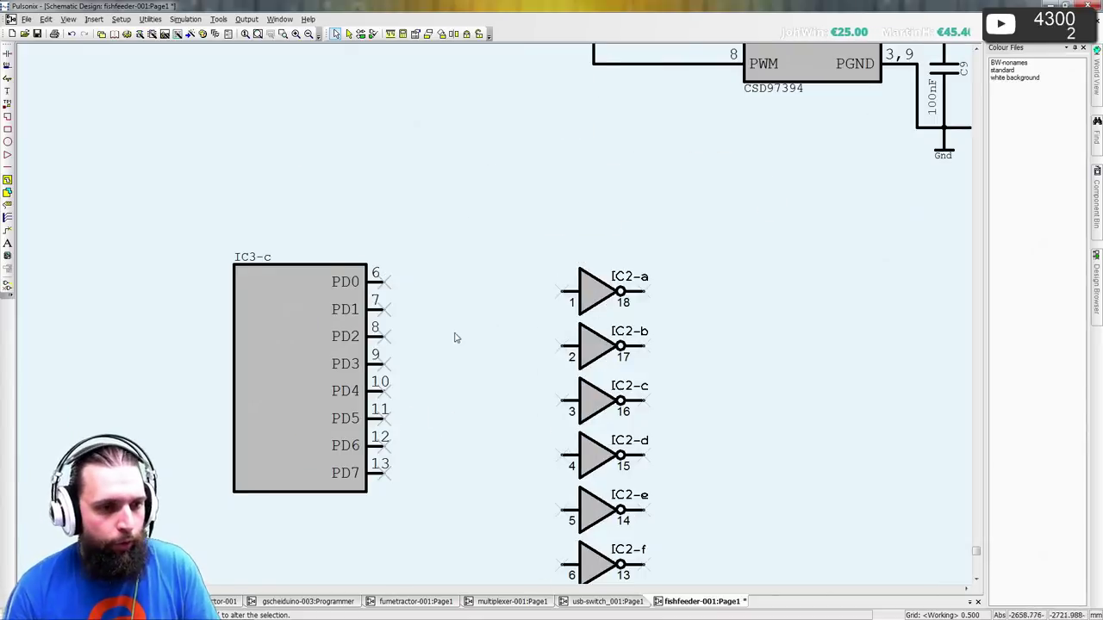
scroll(455, 337, "down", 1)
- Wire PD0–PD3 to the inputs of inverters IC2-a through IC2-d, aligning IC3-c with them
left_click_drag(377, 168, 553, 177)
left_click_drag(271, 215, 270, 223)
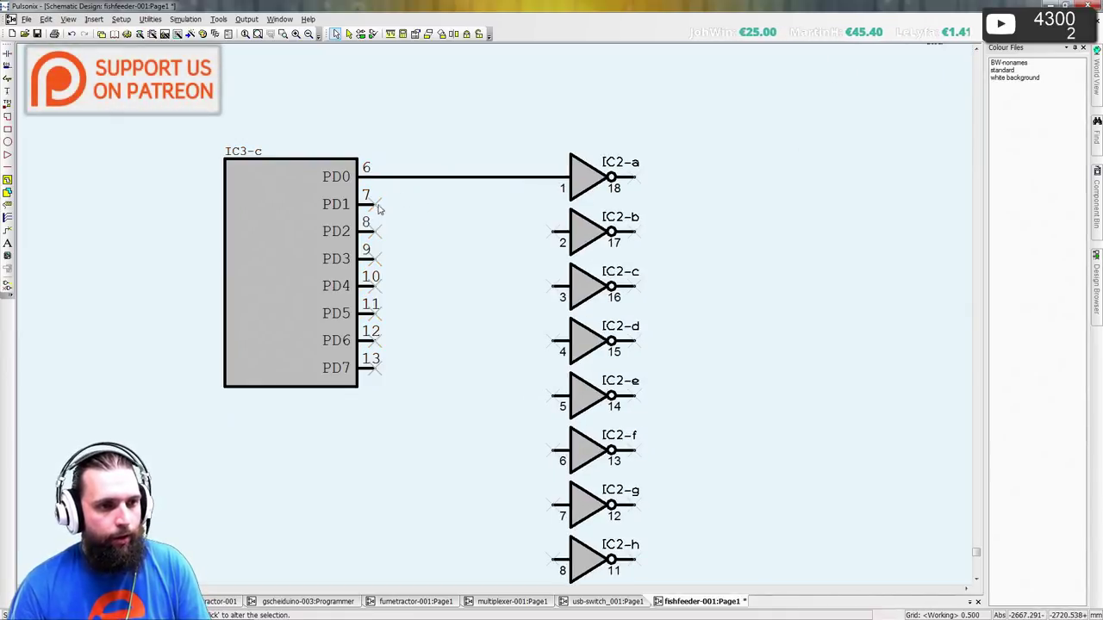
left_click_drag(376, 210, 492, 214)
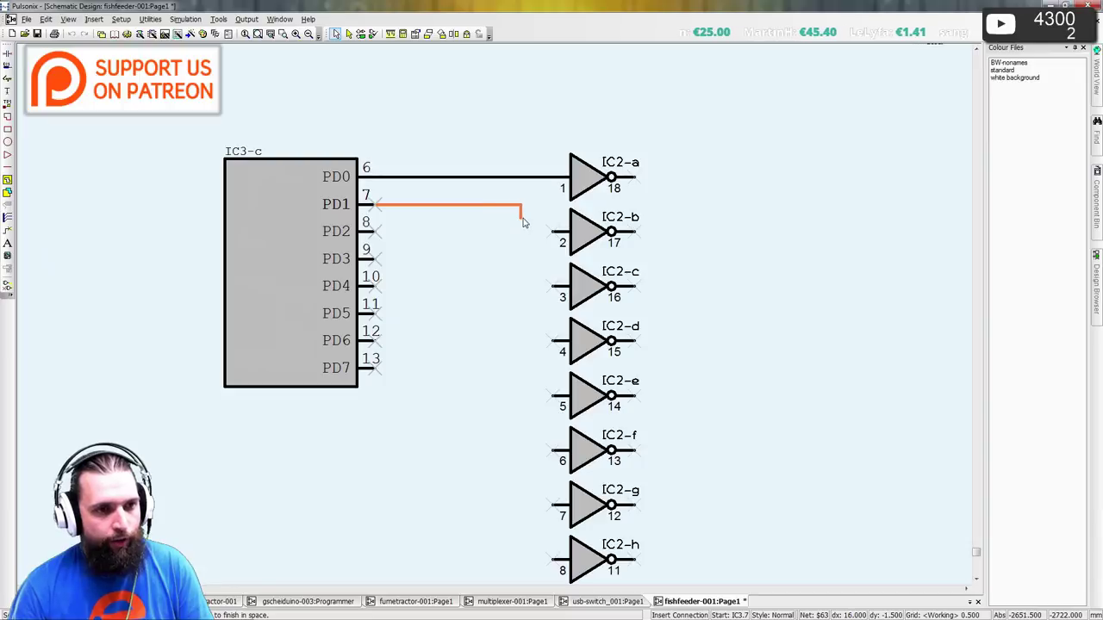
left_click(520, 215)
left_click(552, 232)
left_click(375, 231)
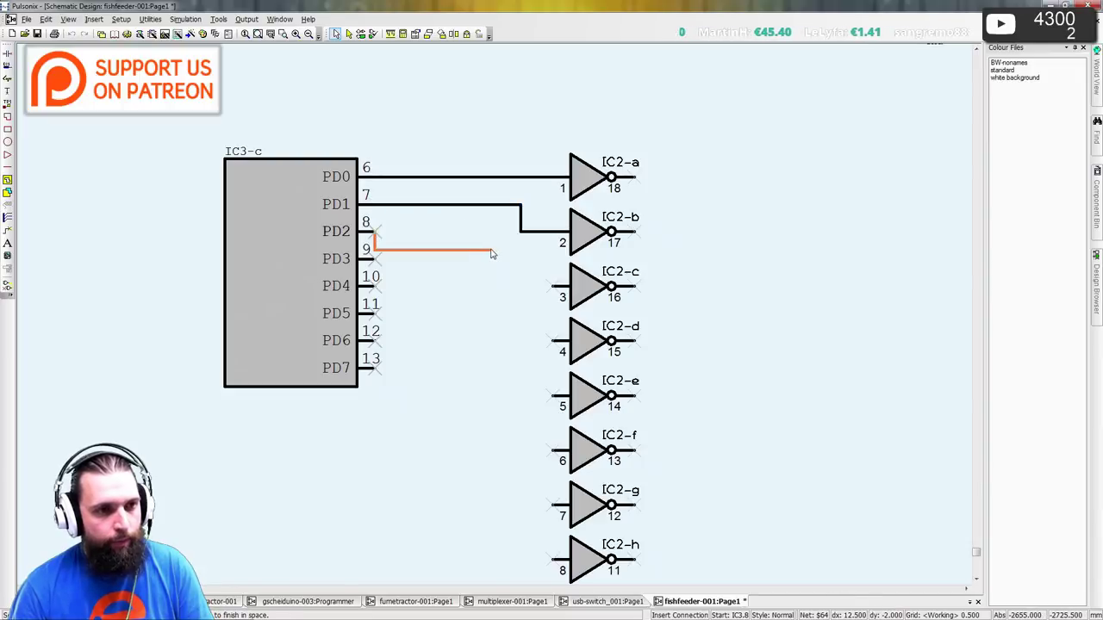
left_click(551, 286)
left_click(375, 258)
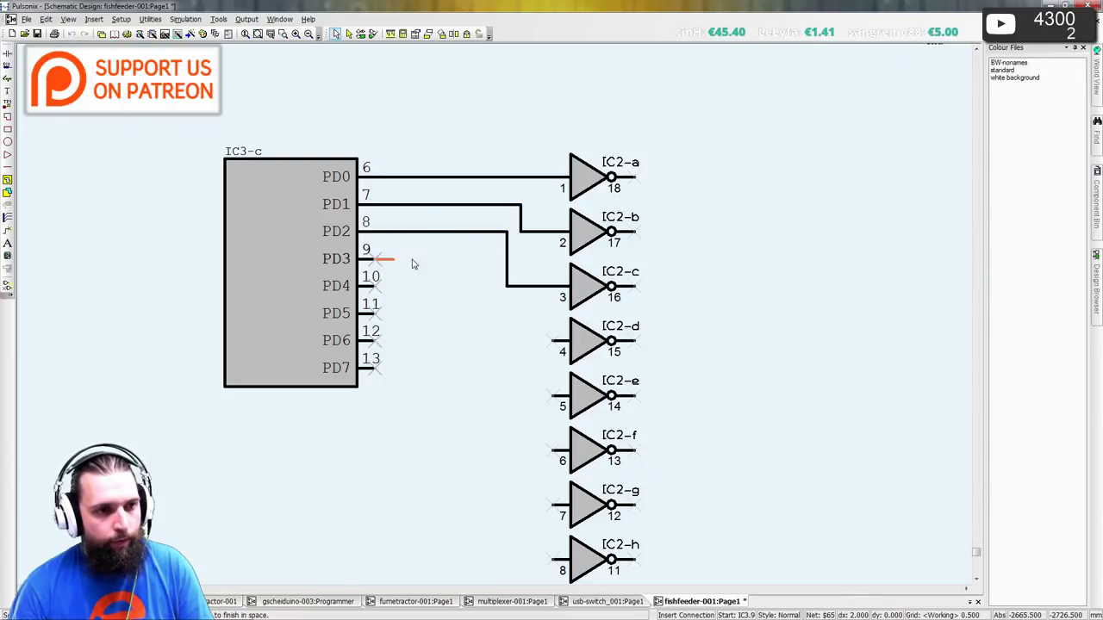
left_click(496, 291)
left_click(551, 341)
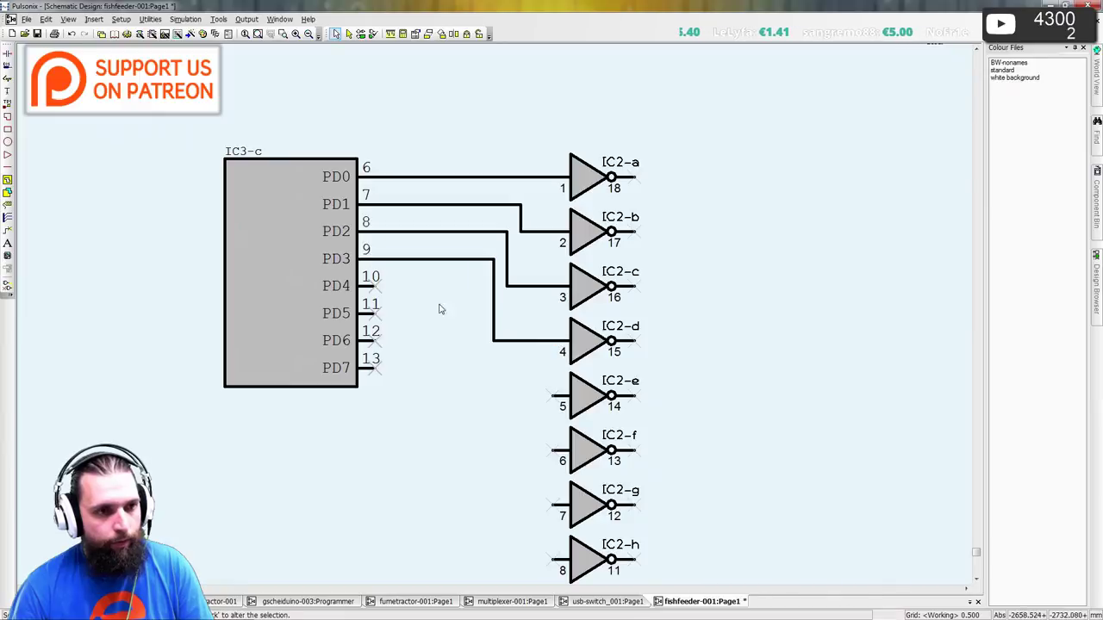
- Wire PD4 to IC2-e's input and shift the wire's vertical run left
left_click(375, 286)
left_click(484, 332)
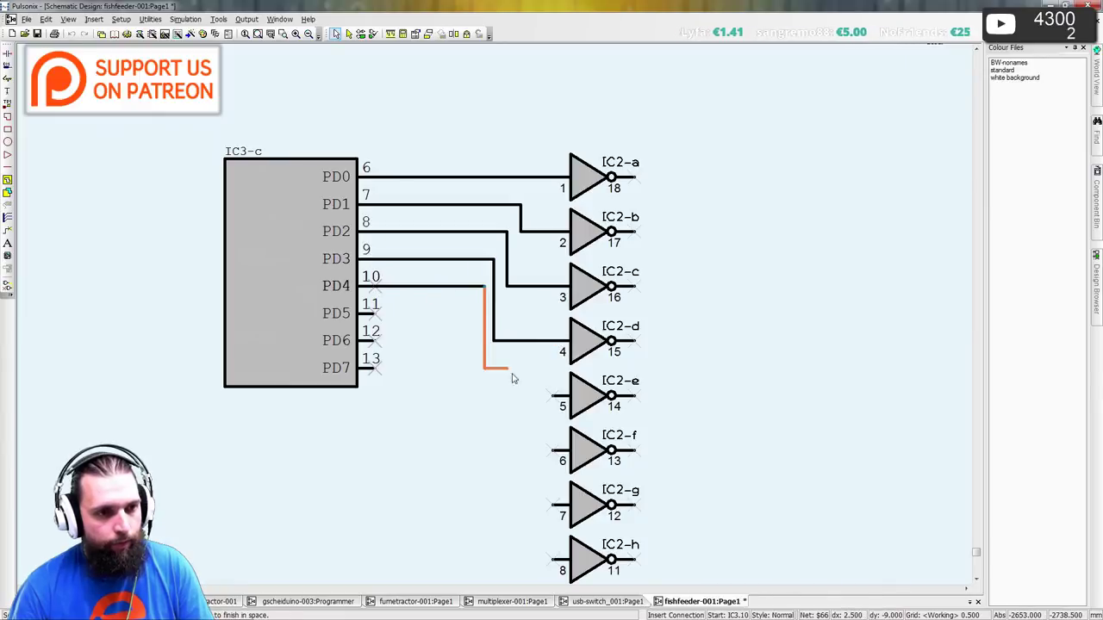
left_click(551, 396)
left_click(485, 351)
left_click_drag(485, 352, 479, 352)
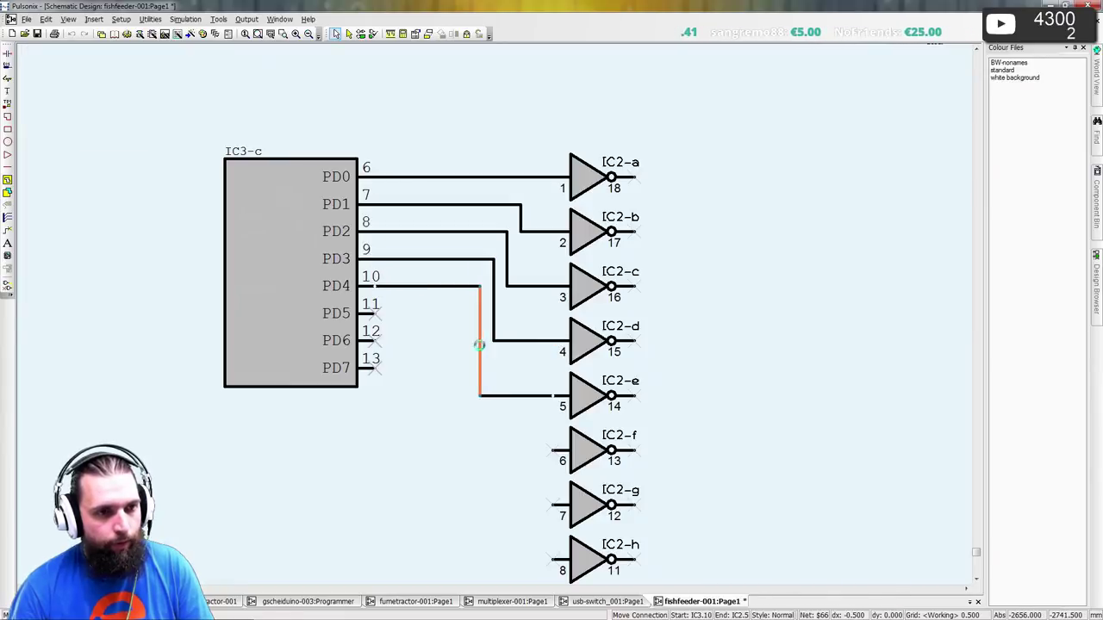
middle_click_drag(413, 342, 376, 196)
left_click(332, 175)
left_click(413, 213)
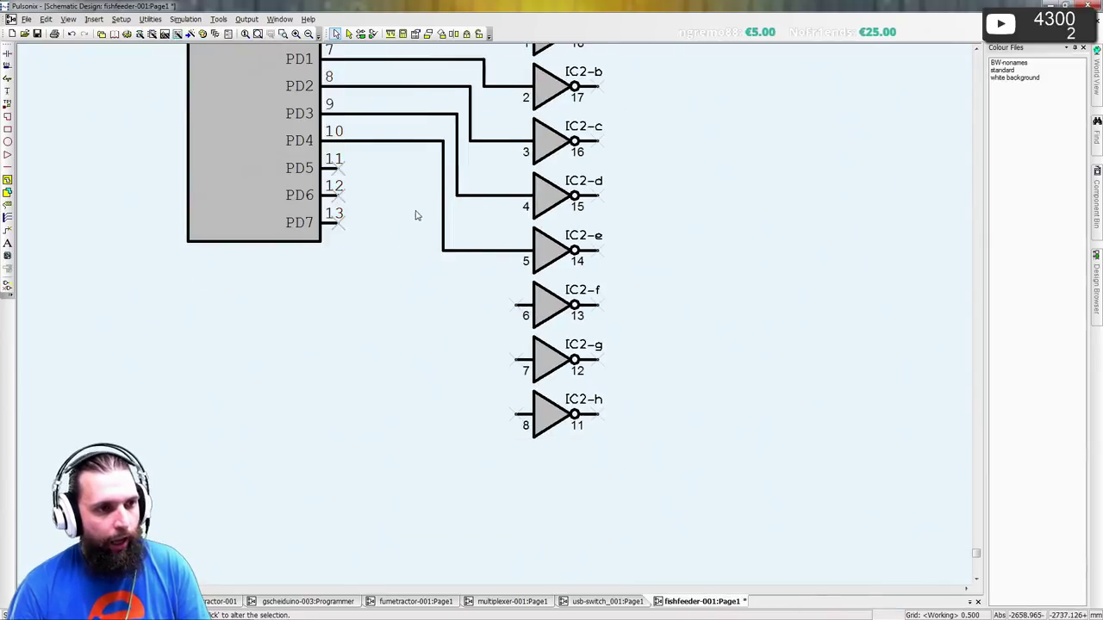
- Wire PD5, PD6 and PD7 to the inputs of IC2-f, IC2-g and IC2-h
left_click_drag(343, 175, 517, 304)
left_click_drag(339, 196, 517, 359)
scroll(348, 231, "up", 2)
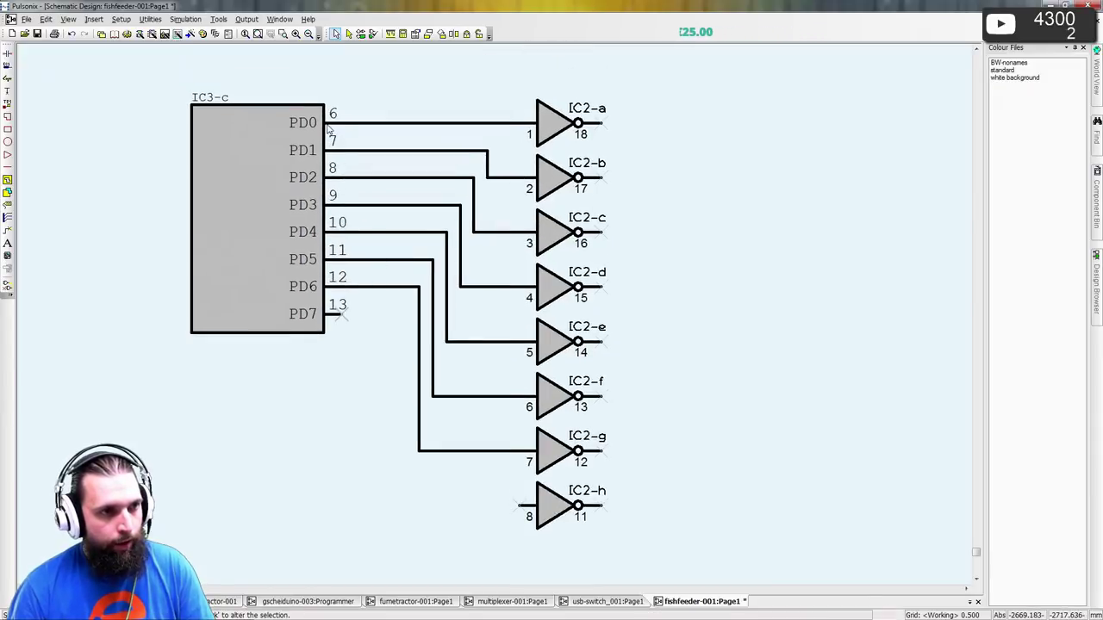
scroll(343, 293, "down", 1)
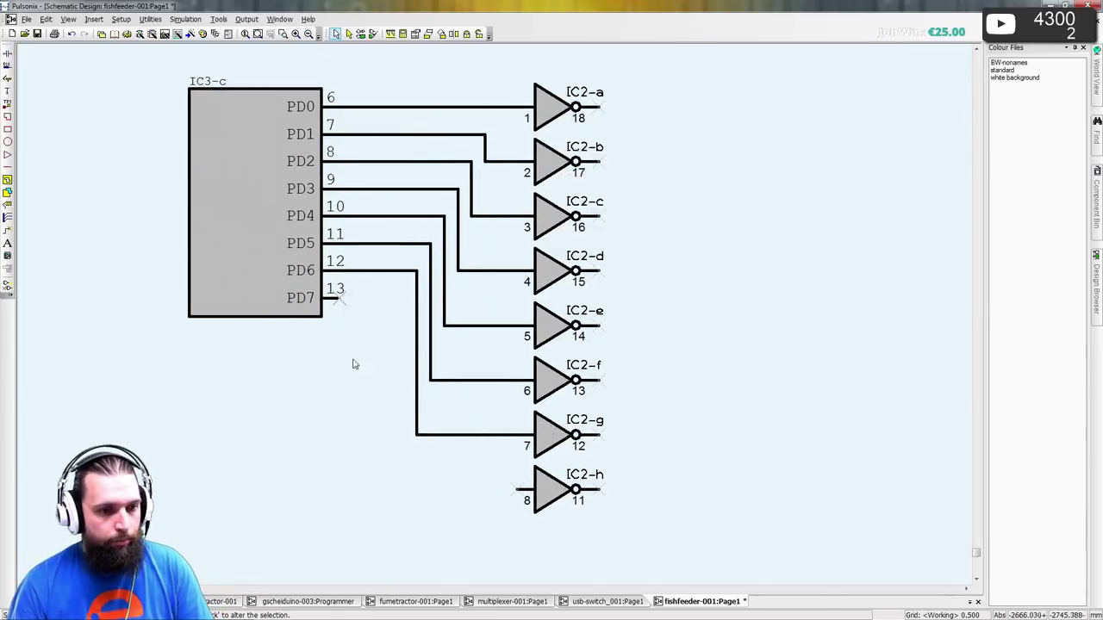
left_click(346, 301)
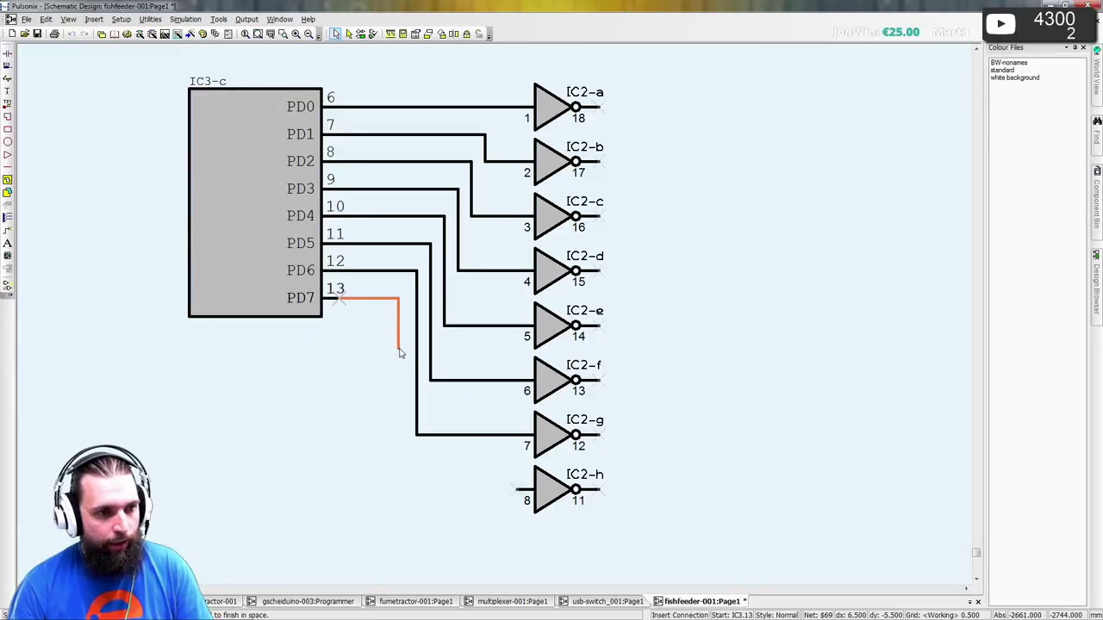
left_click(402, 353)
left_click(519, 491)
scroll(519, 491, "up", 3)
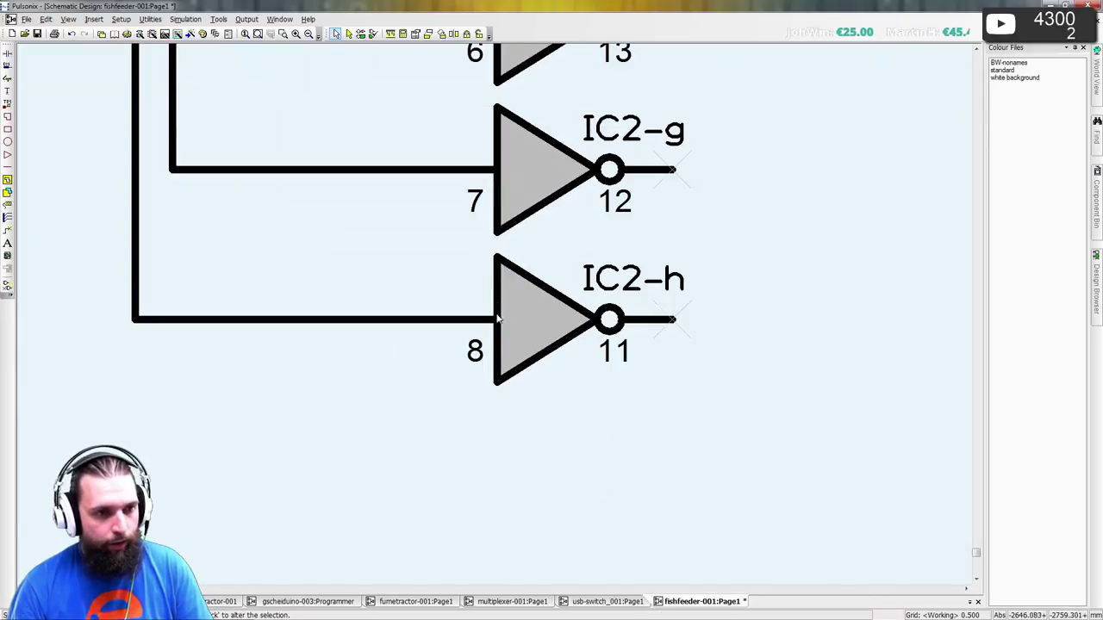
- Edit the inverter symbol in the library, switching pin numbers 1 and 2 to Component Names style
right_click(536, 293)
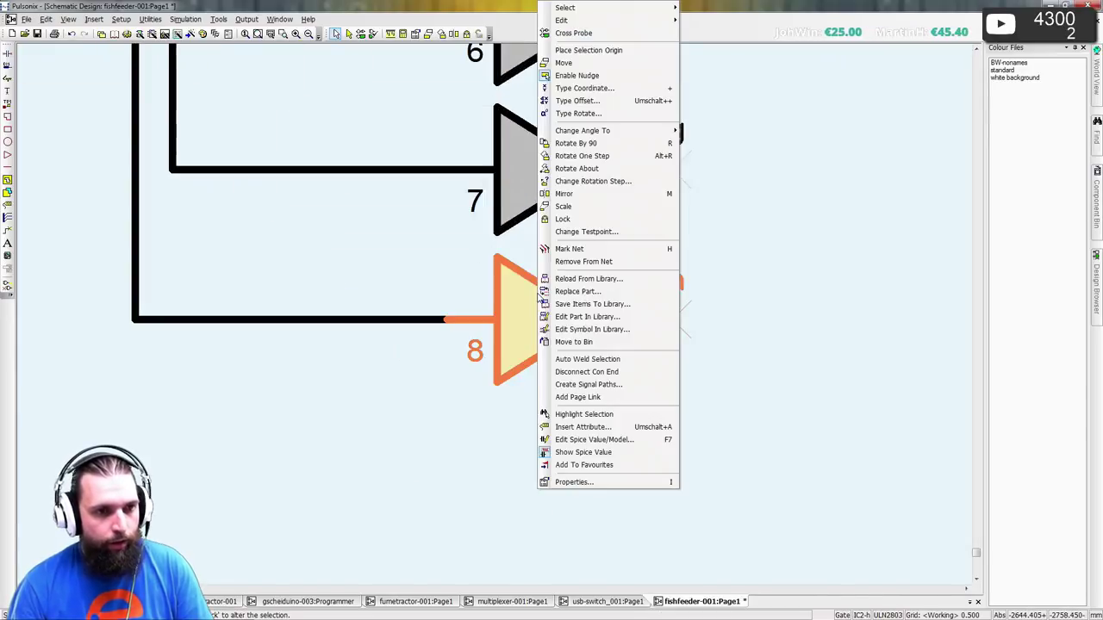
left_click(592, 330)
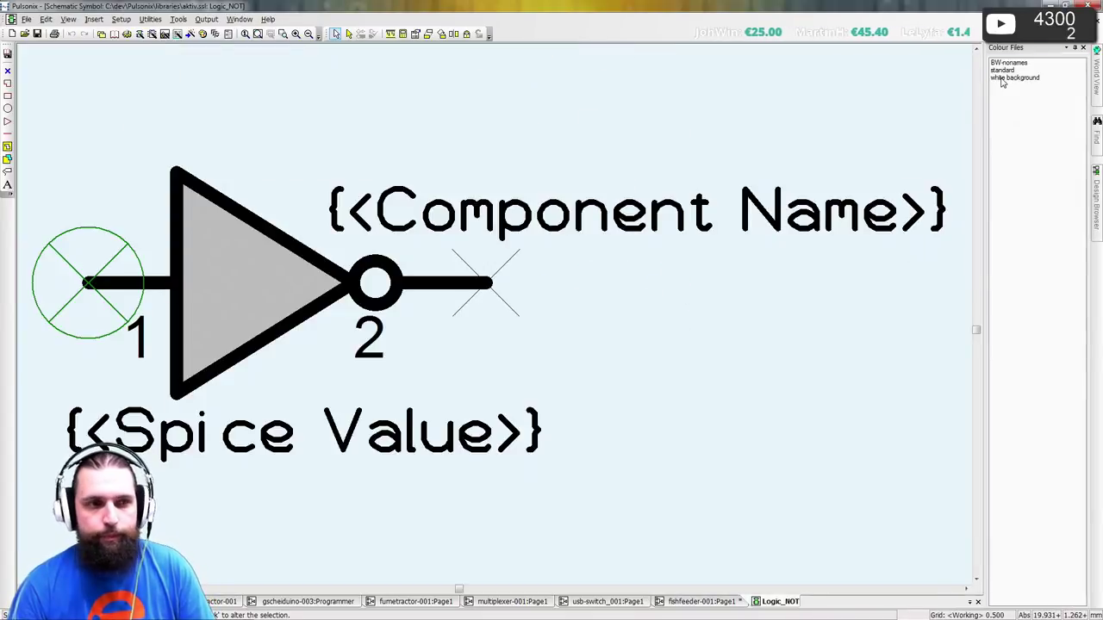
double_click(1013, 78)
double_click(136, 336)
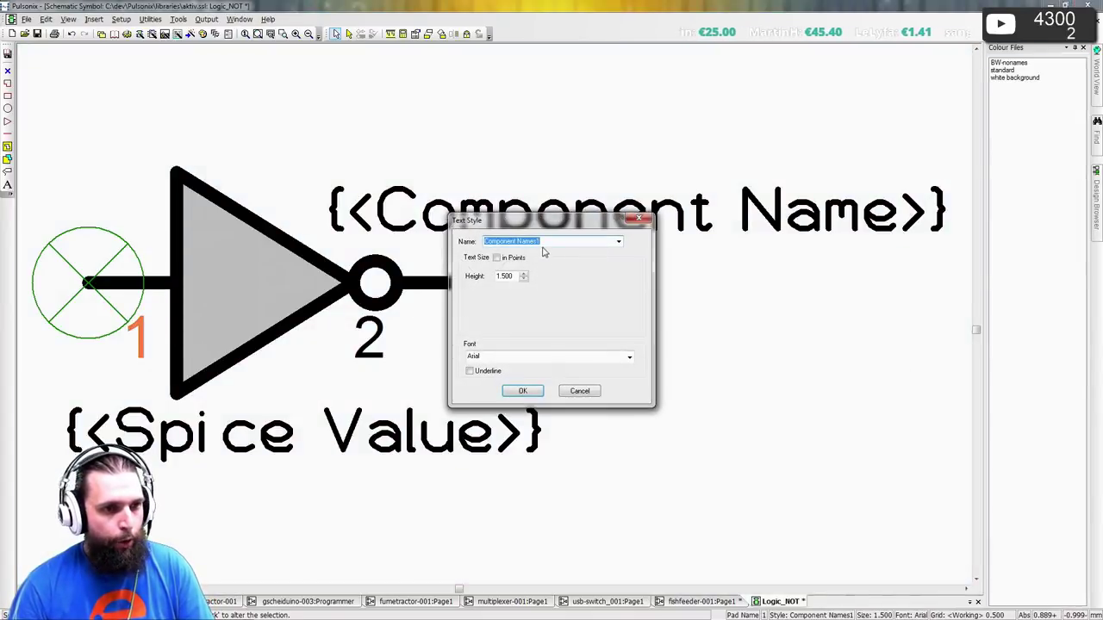
key("Up")
left_click(518, 390)
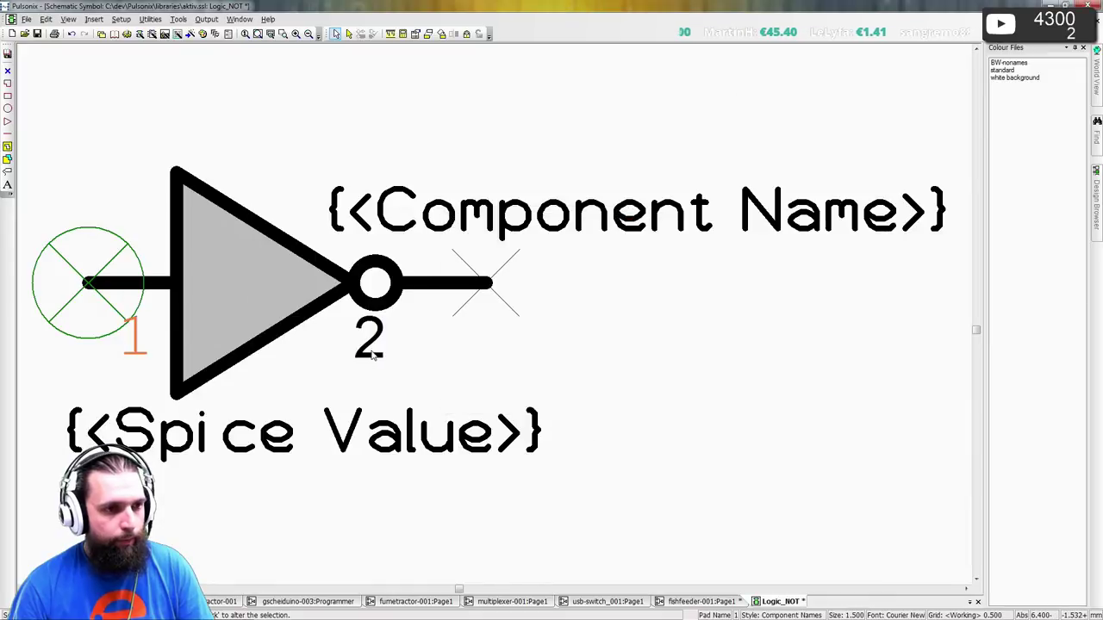
double_click(372, 355)
key("Up")
left_click(517, 389)
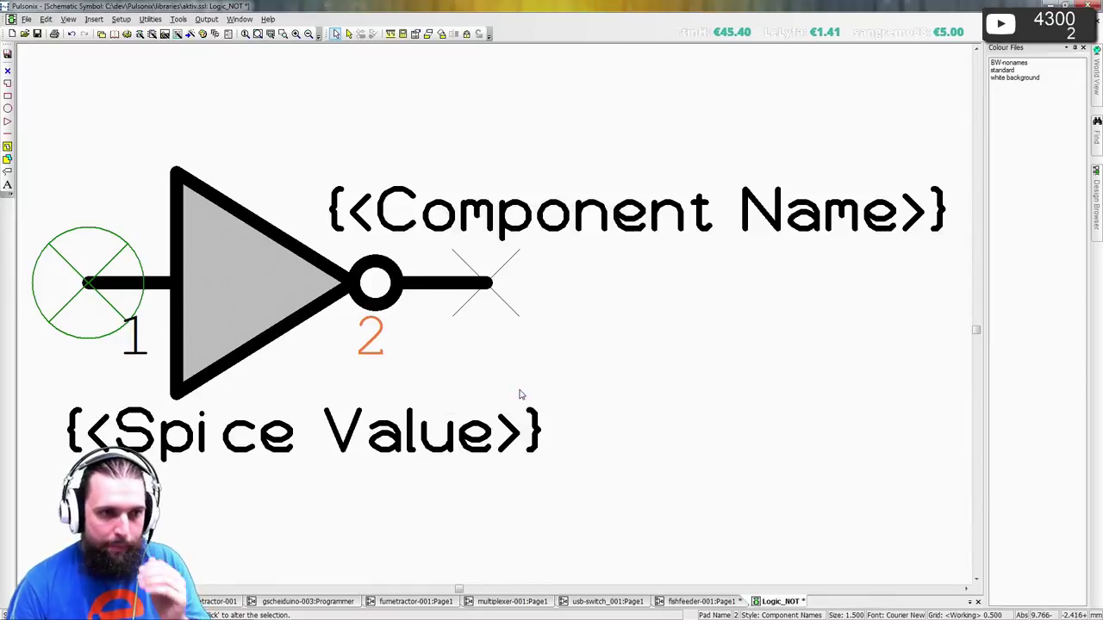
- Set the name label to Component Names style and Spice Value to Attributes, then close the editor
double_click(615, 281)
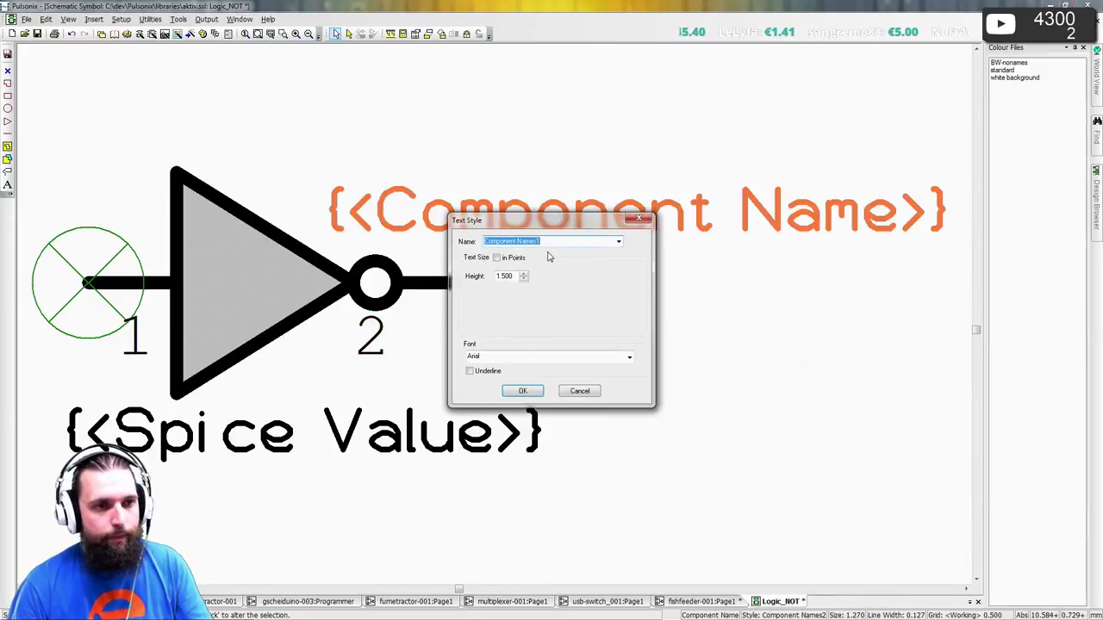
key("Up")
left_click(522, 391)
double_click(438, 423)
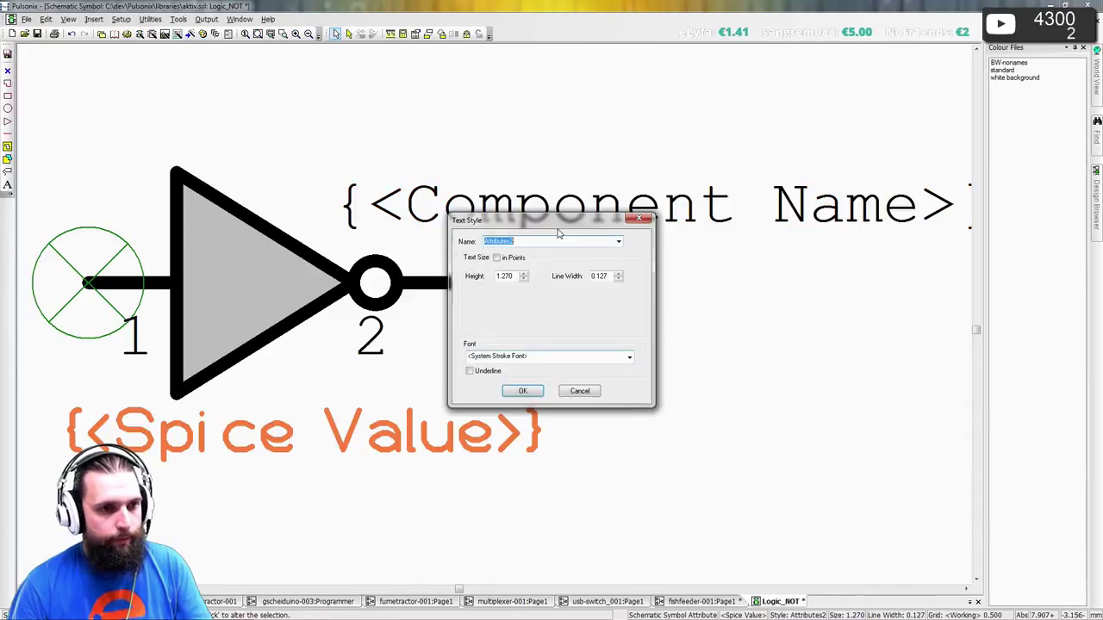
key("Up")
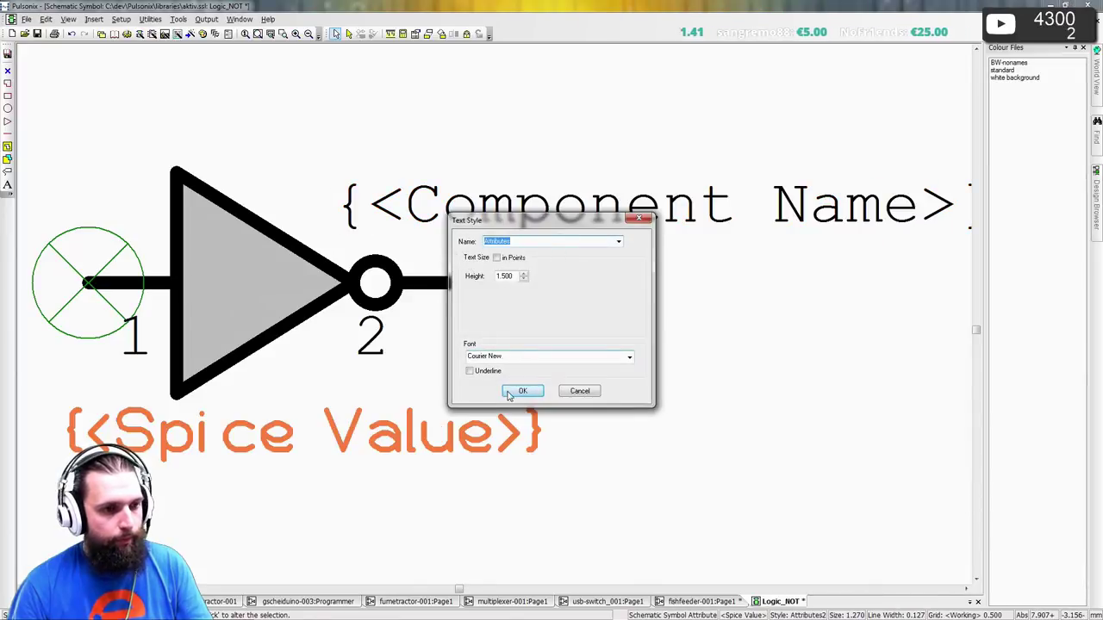
left_click(521, 391)
left_click(504, 403)
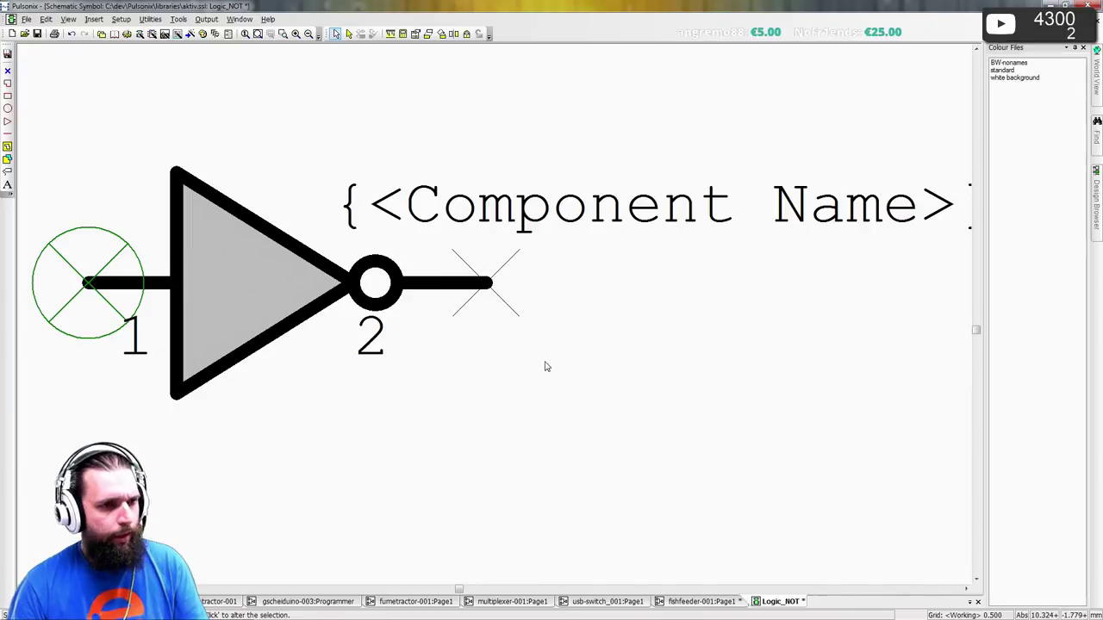
key("ctrl+F4")
- Reload inverter IC2-h from the library with the updated symbol and dismiss the report
right_click(543, 320)
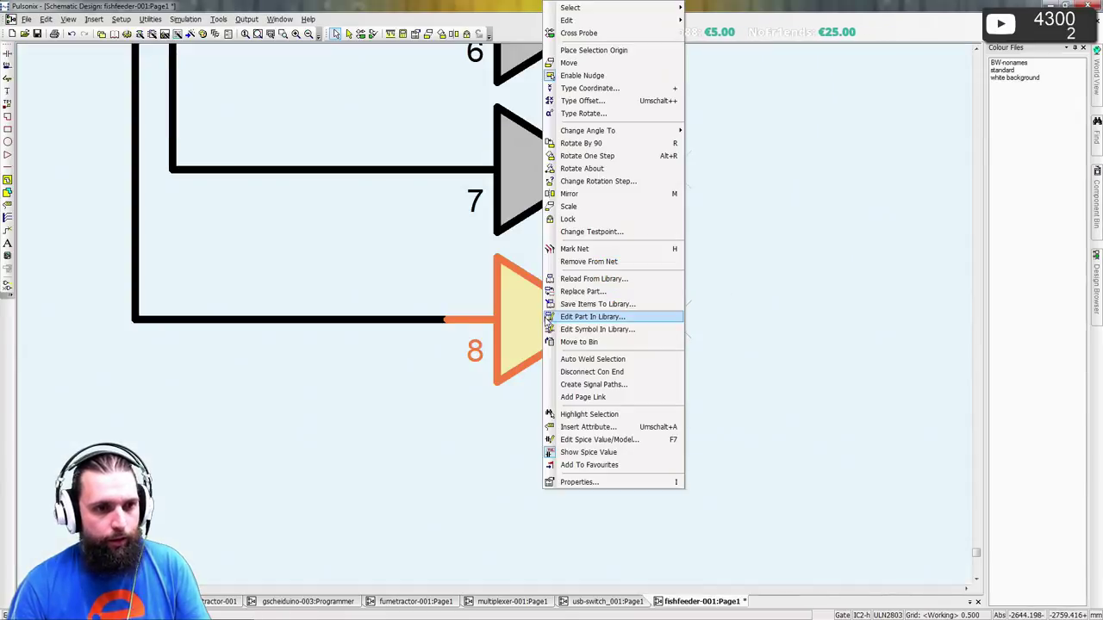
left_click(575, 279)
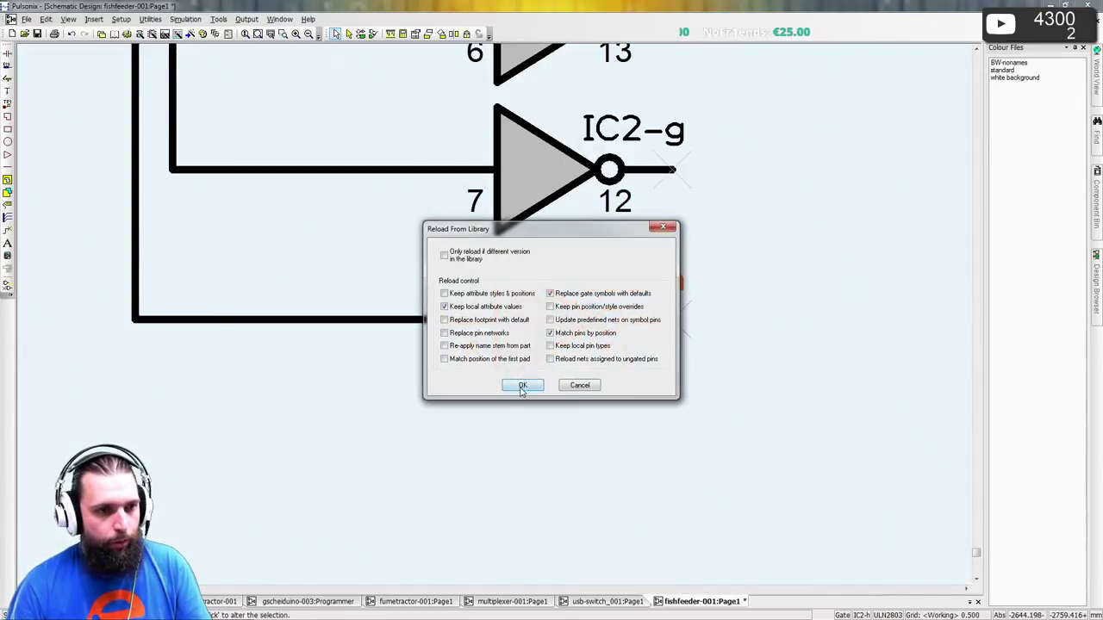
left_click(522, 389)
left_click(546, 421)
scroll(495, 320, "down", 2)
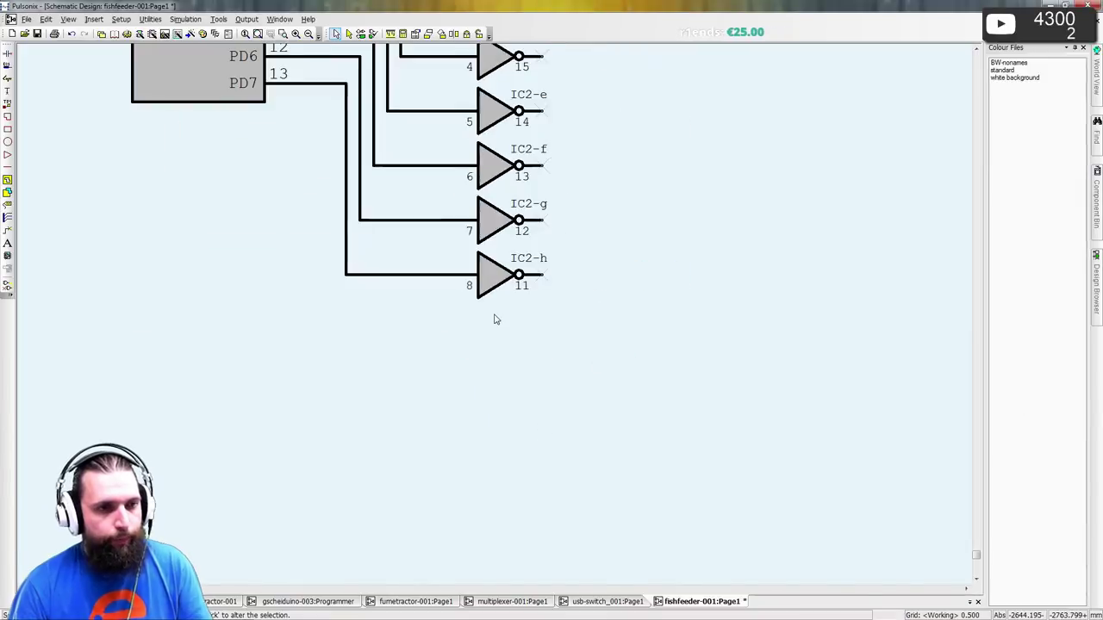
- Zoom in and out to review the PD0–PD7 wires to inverters IC2-a through IC2-h
scroll(495, 320, "down", 4)
scroll(496, 320, "up", 5)
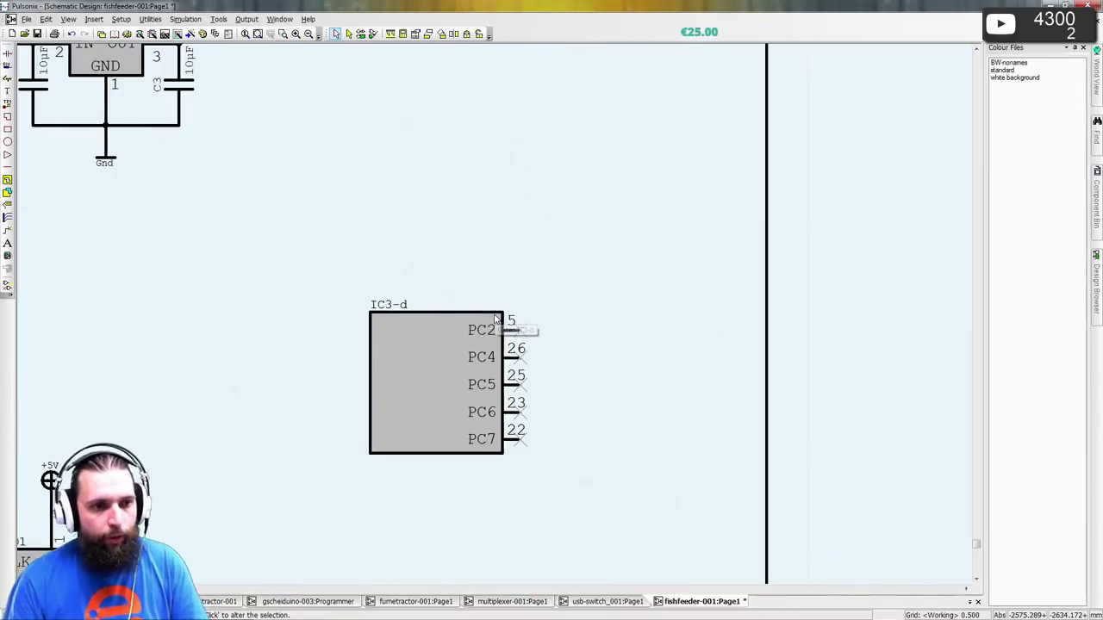
scroll(496, 320, "down", 4)
scroll(497, 321, "up", 5)
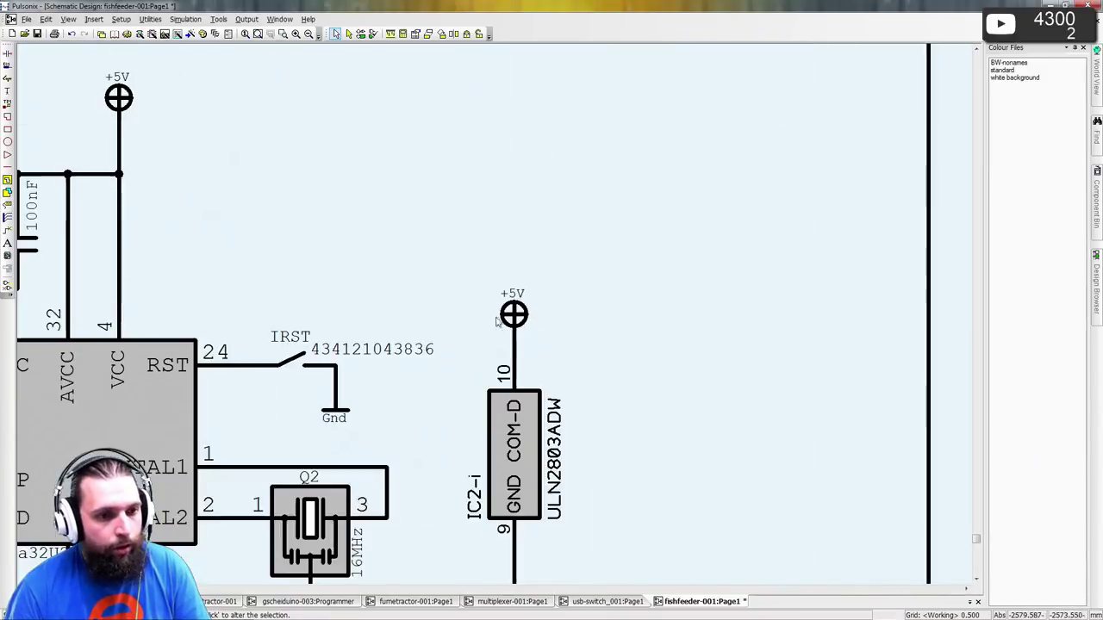
scroll(496, 320, "up", 3)
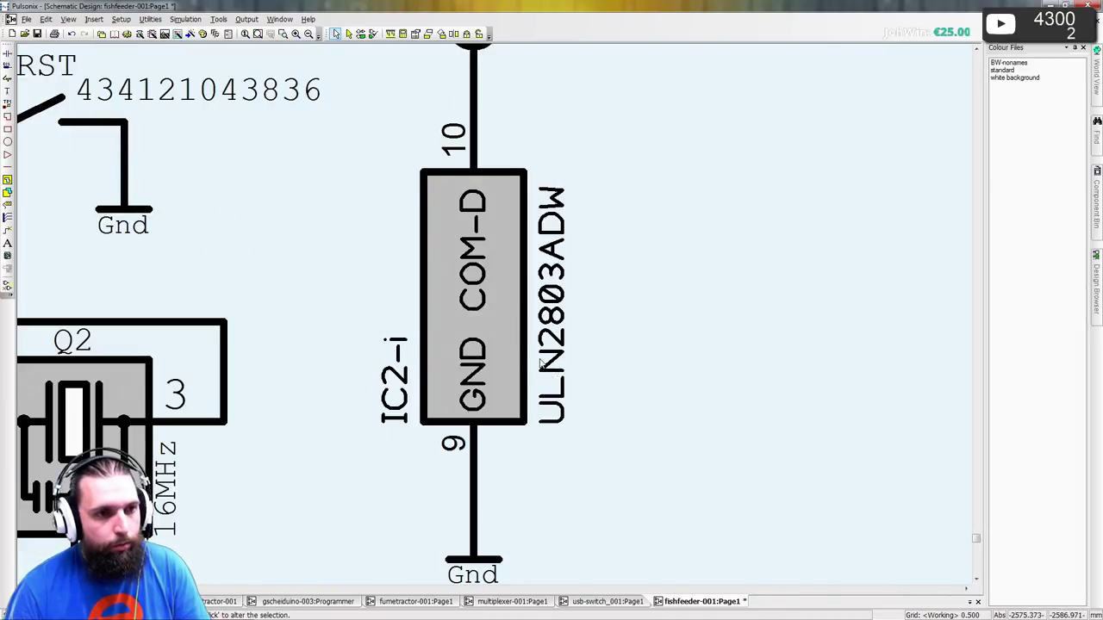
scroll(541, 365, "down", 5)
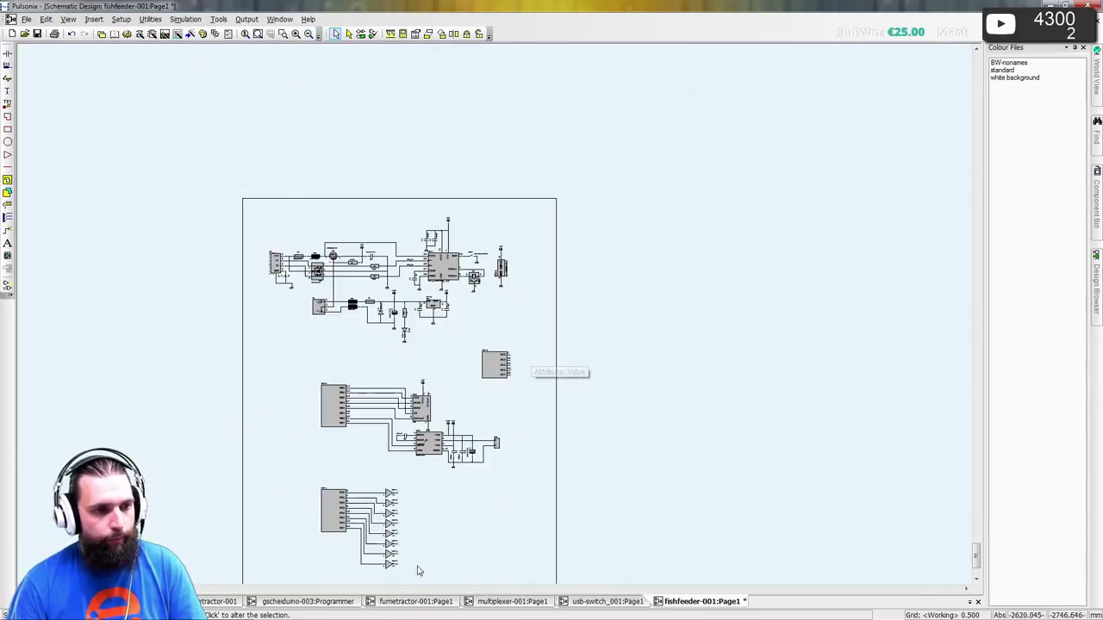
scroll(418, 570, "up", 5)
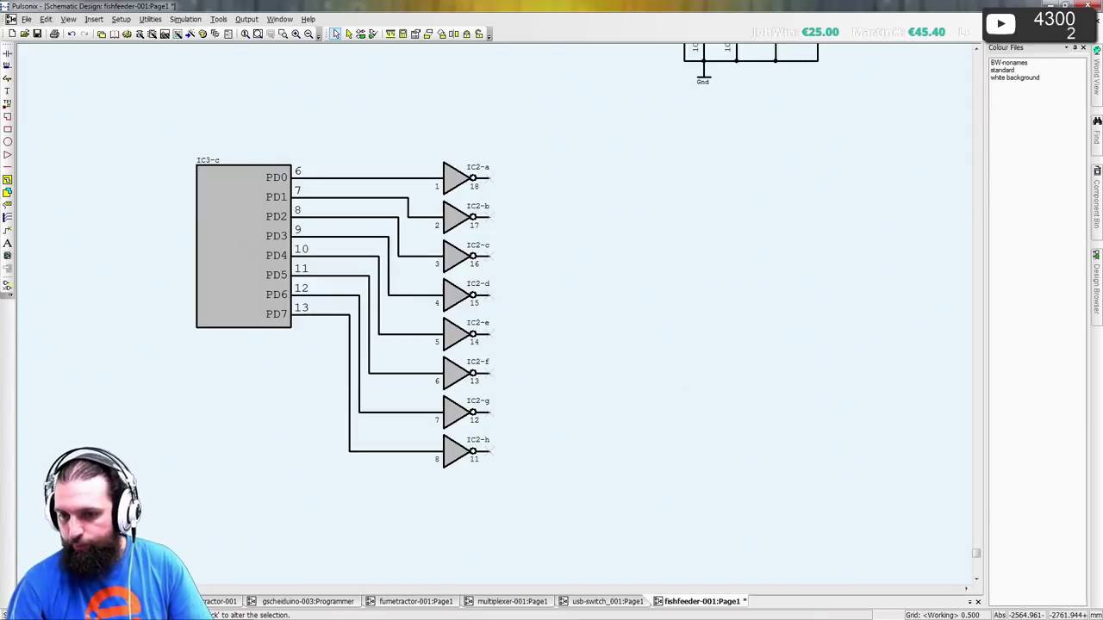
- Search Google for '28byj-48' in a new tab and show the image results
key("alt+Tab")
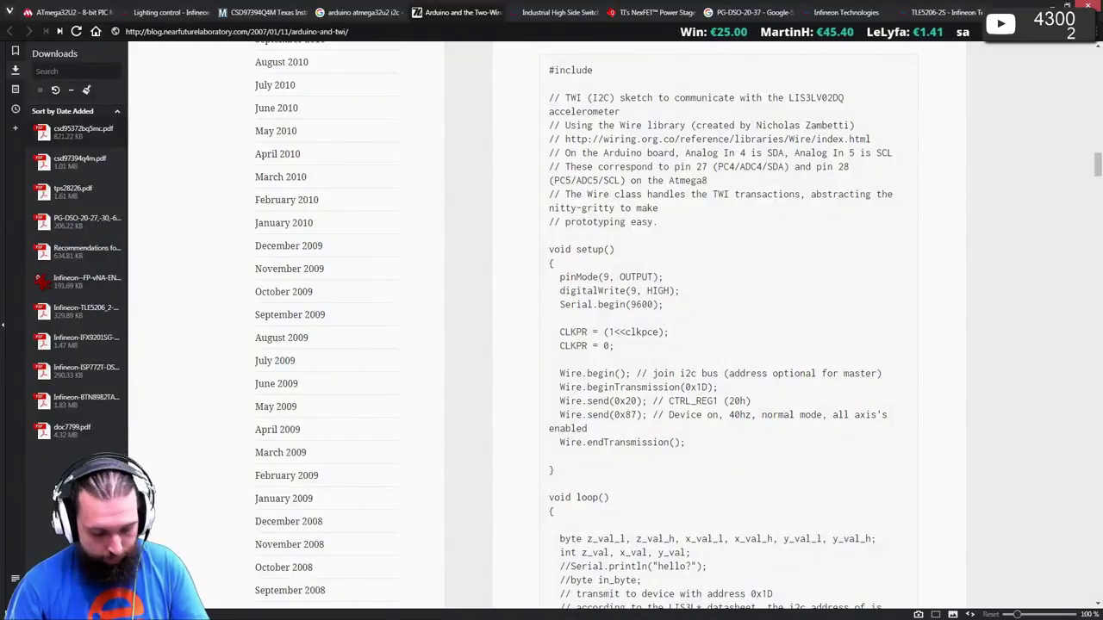
key("ctrl+t")
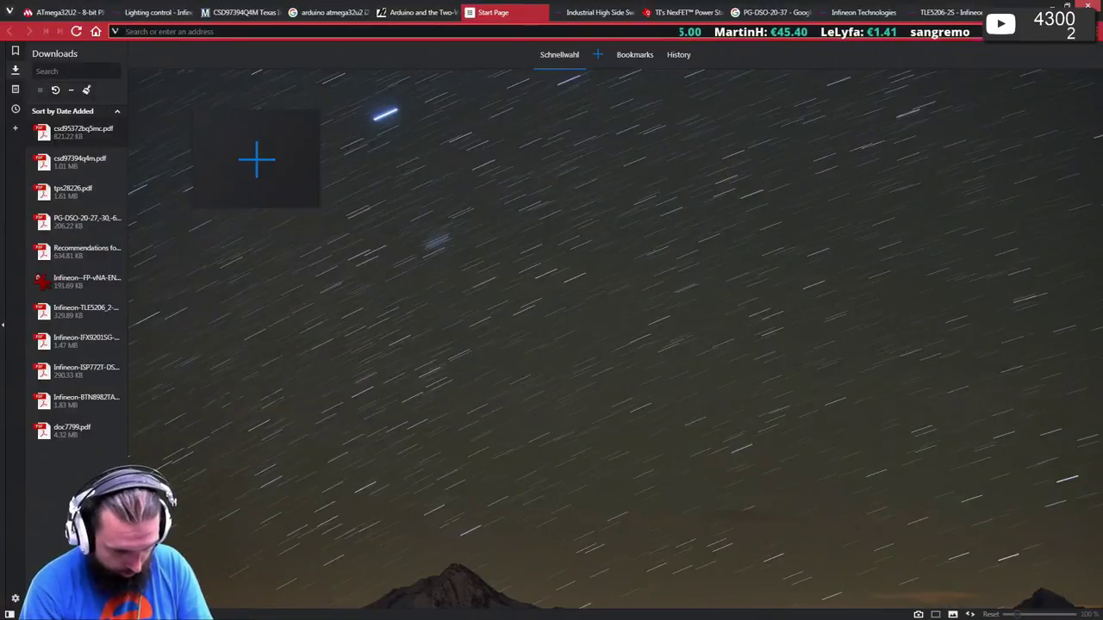
type("28byj-")
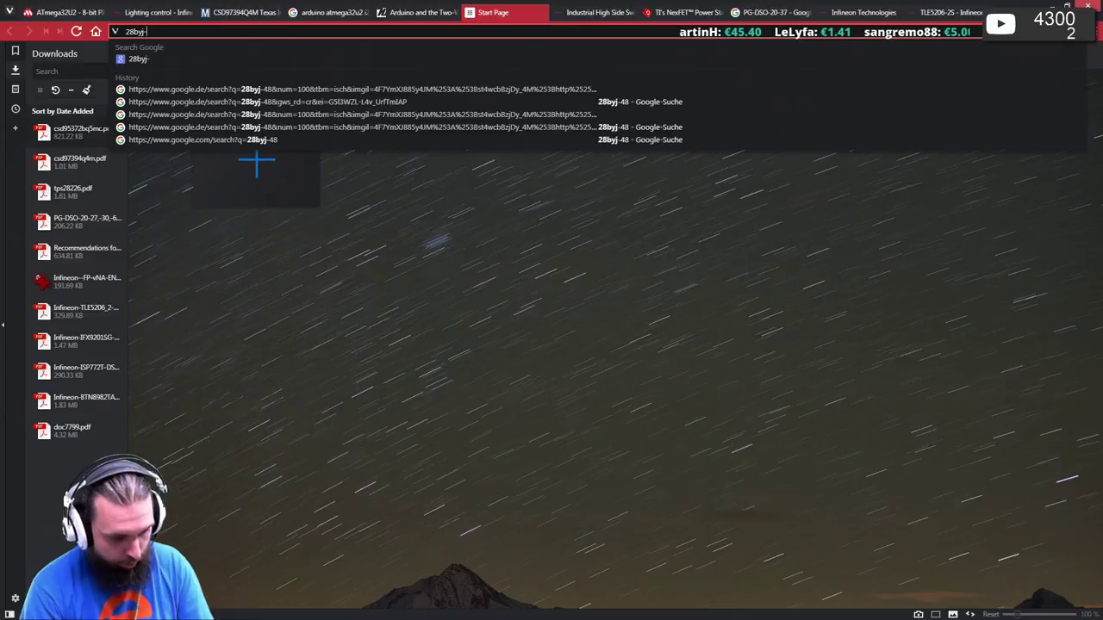
type("48")
key("Return")
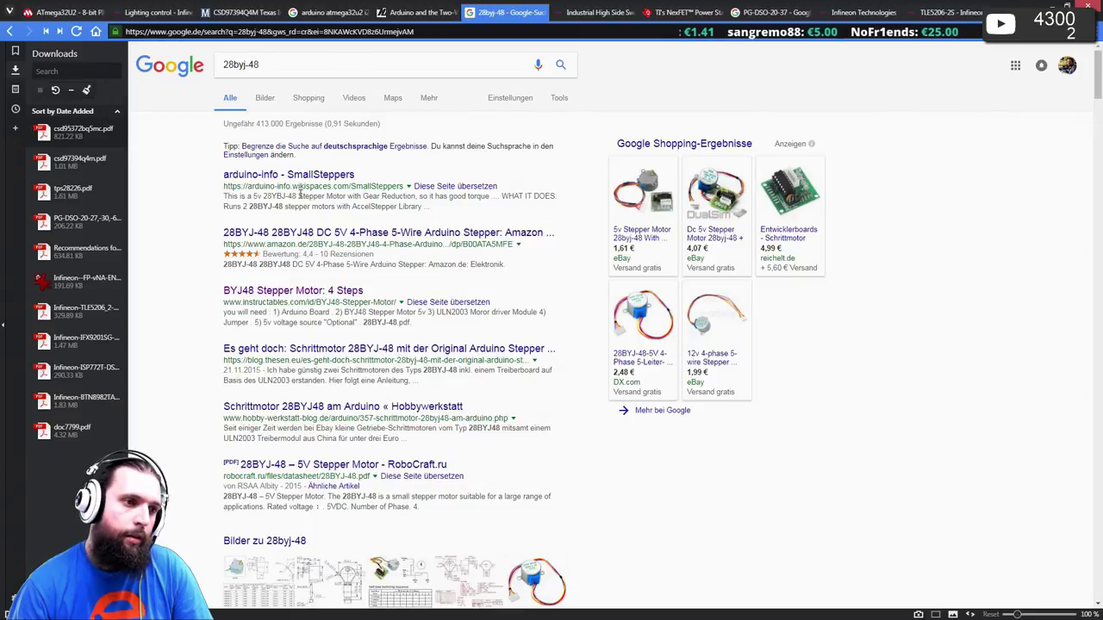
left_click(267, 100)
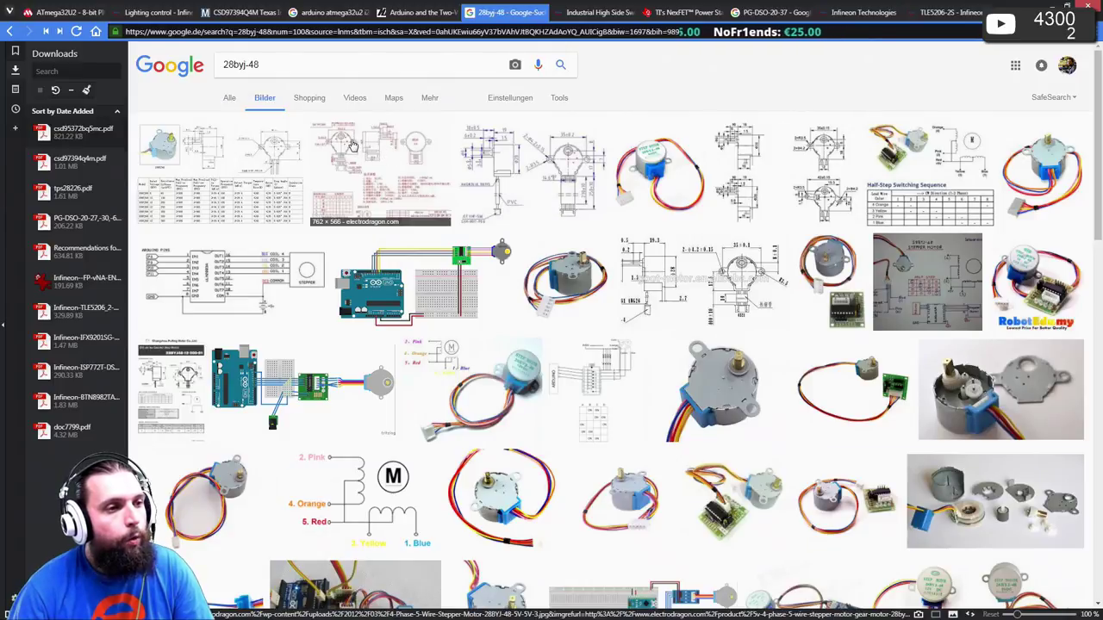
- Open the electrodragon 28BYJ-48 dimension drawing at full size, then close it
middle_click(351, 145)
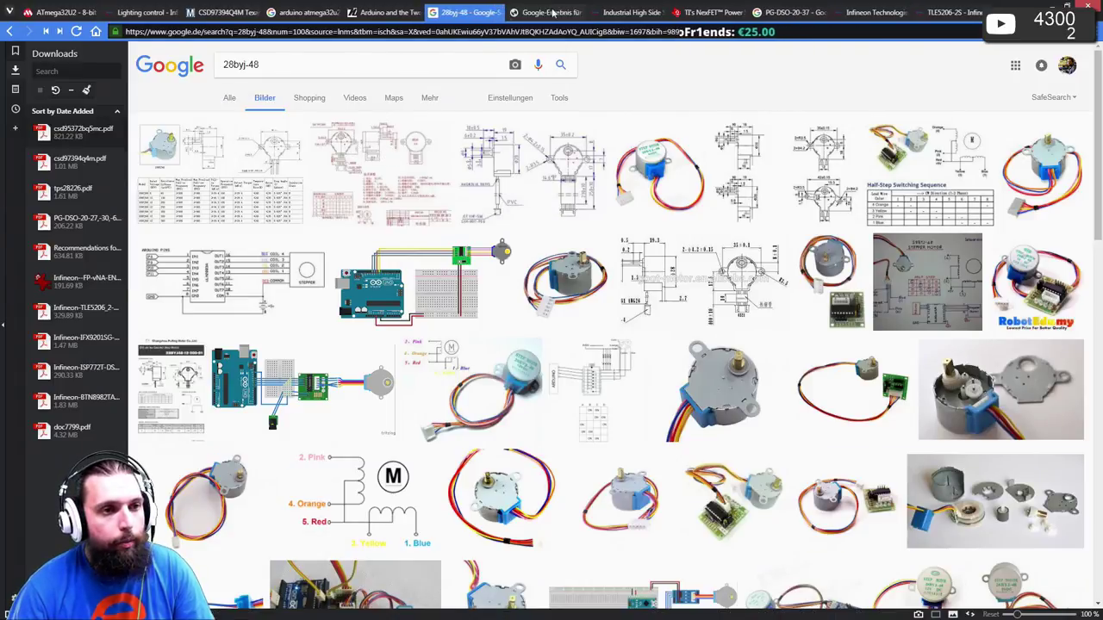
left_click(547, 12)
left_click(851, 280)
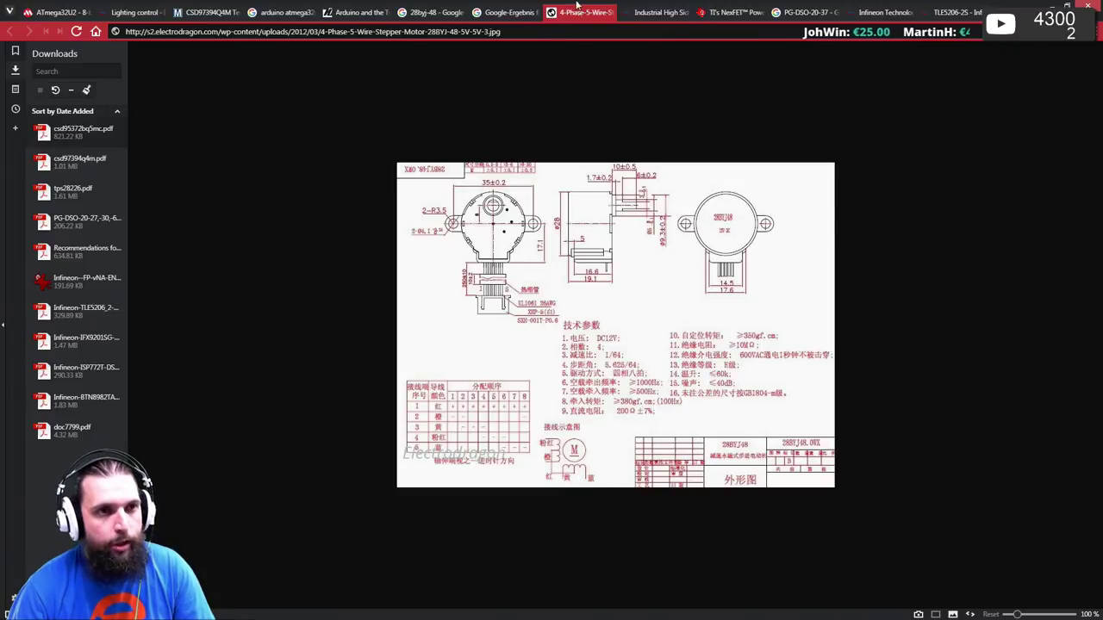
middle_click(575, 11)
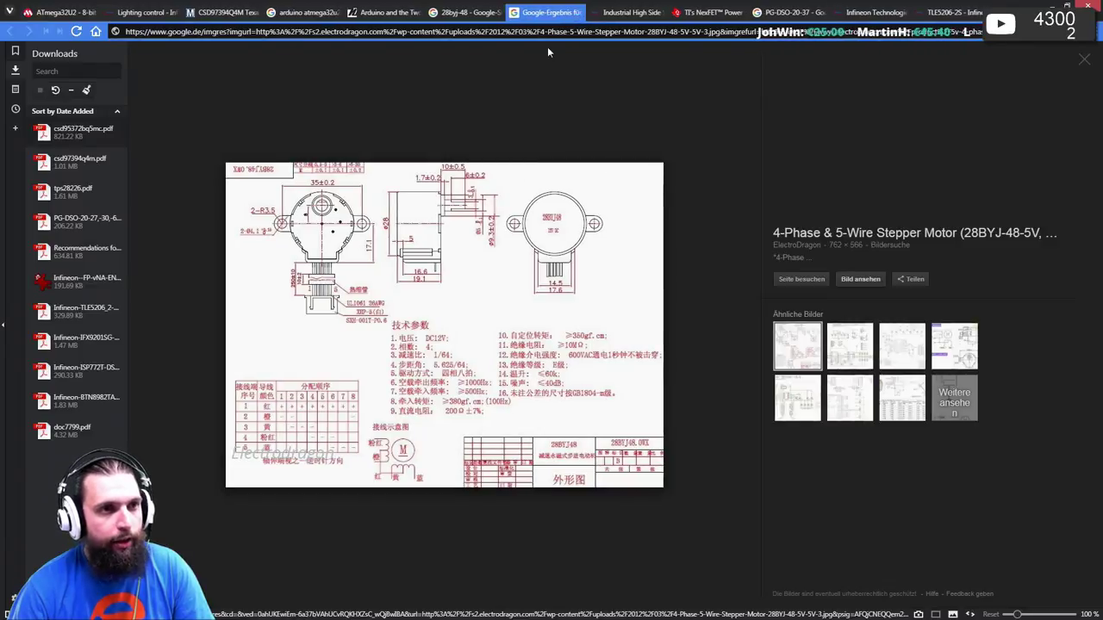
middle_click(543, 12)
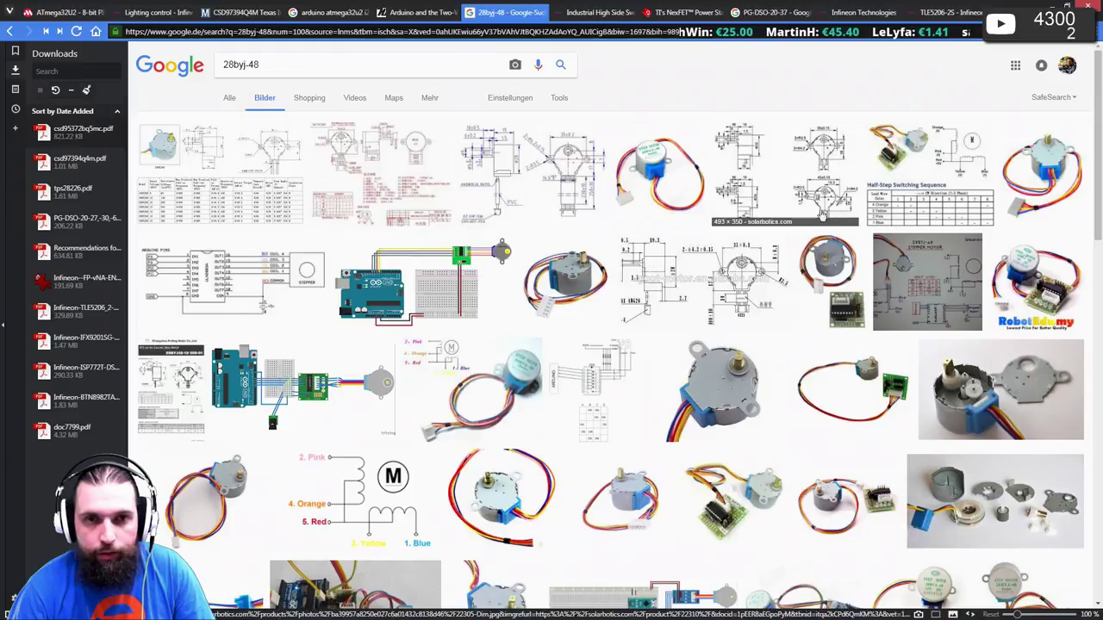
- Open the half-step switching sequence and BYJ48 ULN2003 wiring schematic results
middle_click(920, 153)
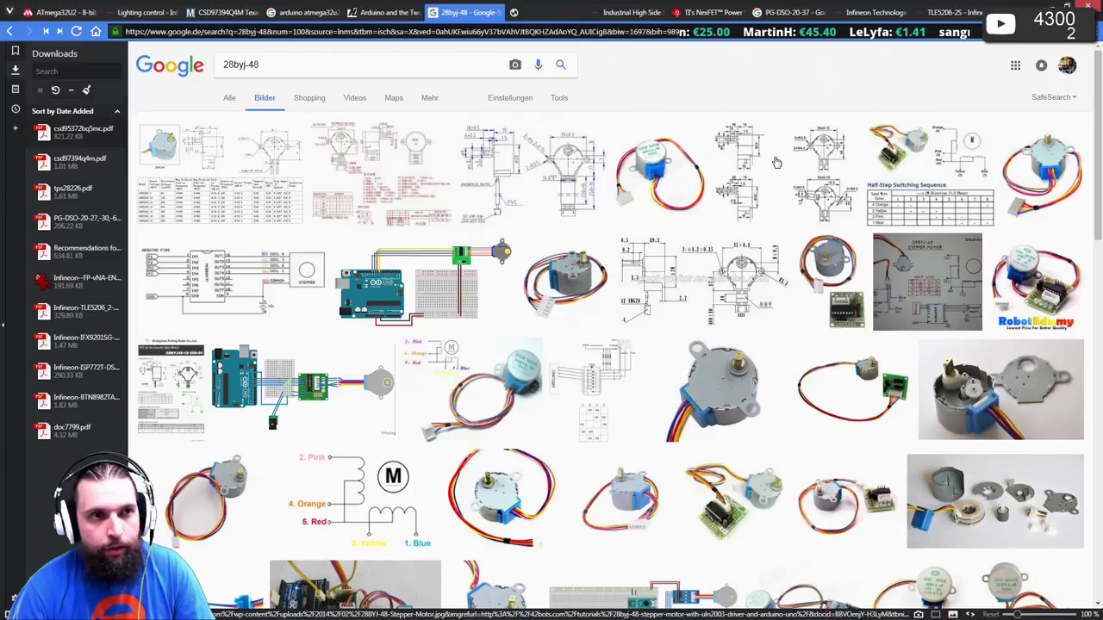
left_click(553, 10)
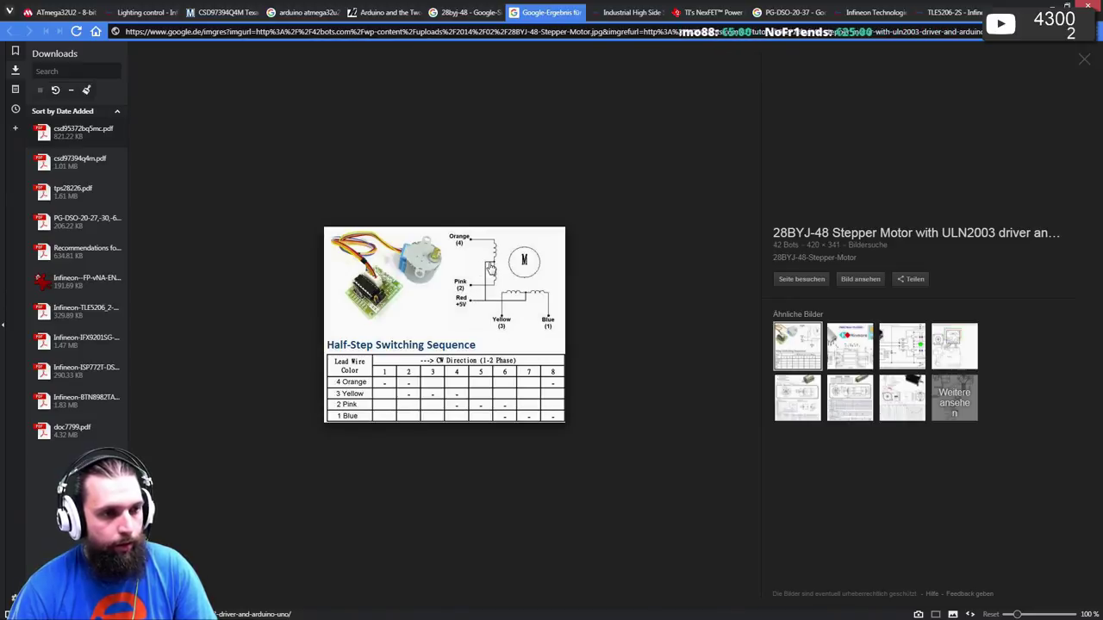
left_click(461, 13)
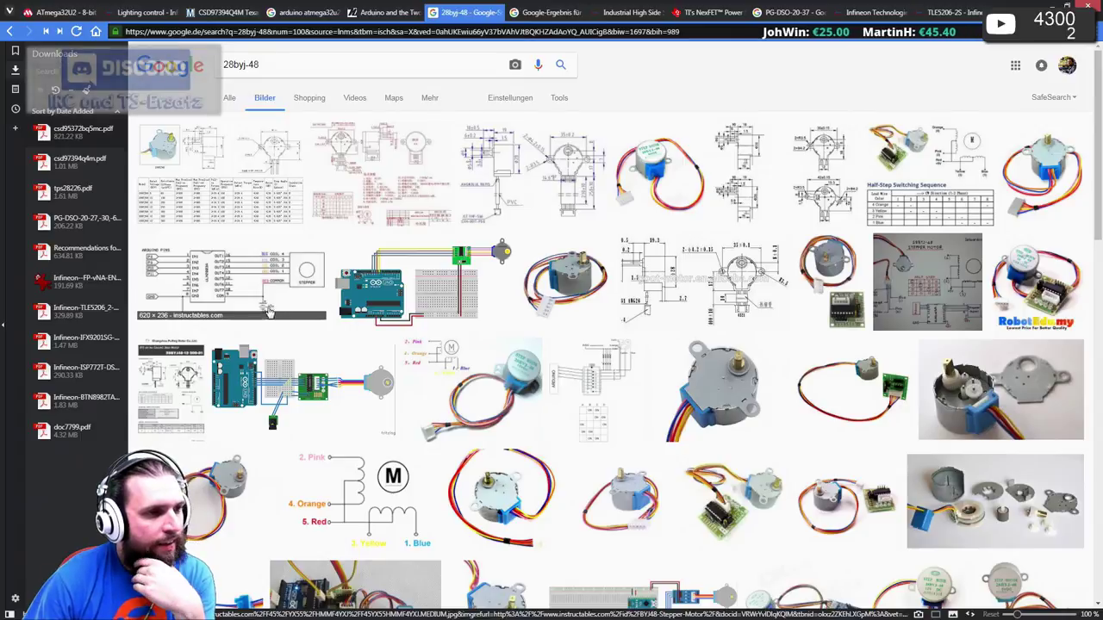
left_click(268, 311)
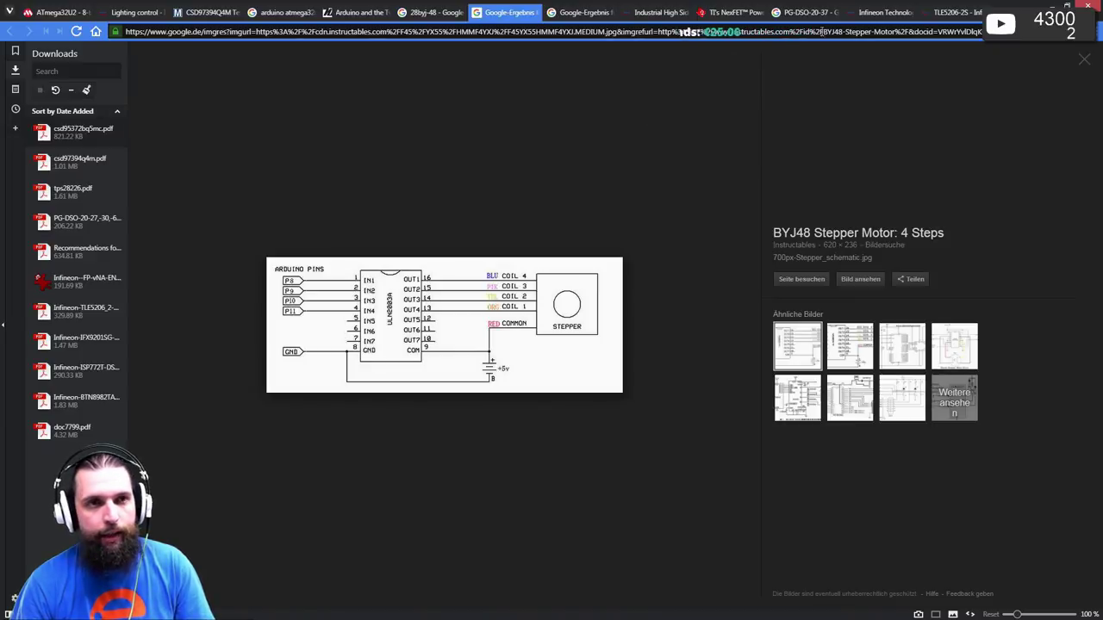
left_click(608, 19)
left_click(565, 32)
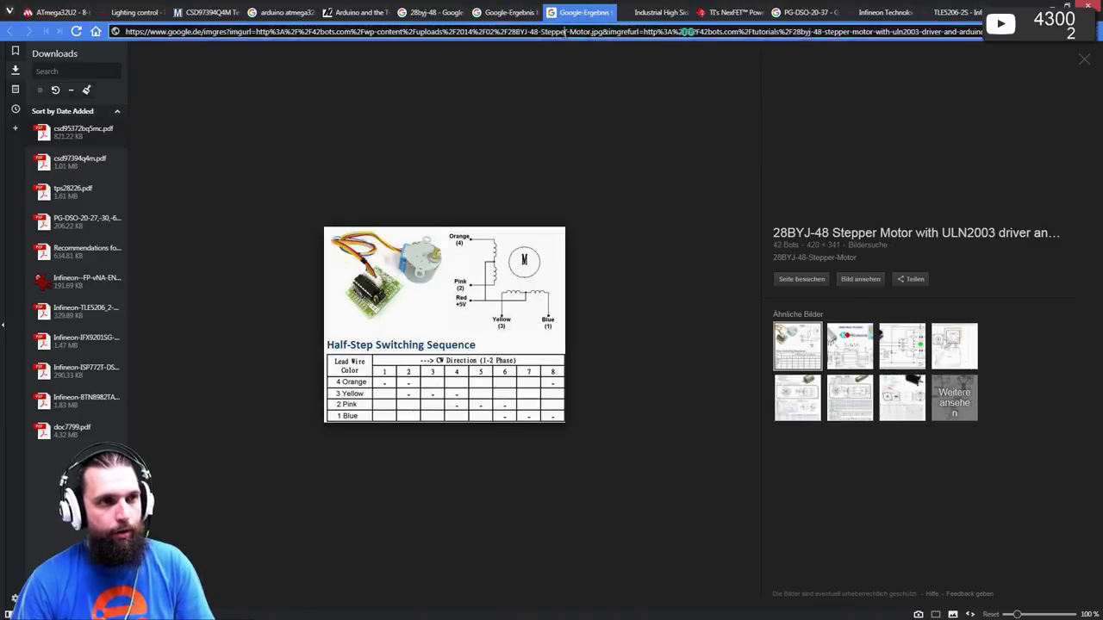
key("ctrl+t")
- Search for XHP-5 and open the Farnell element14 product page for the JST housing
type("XH")
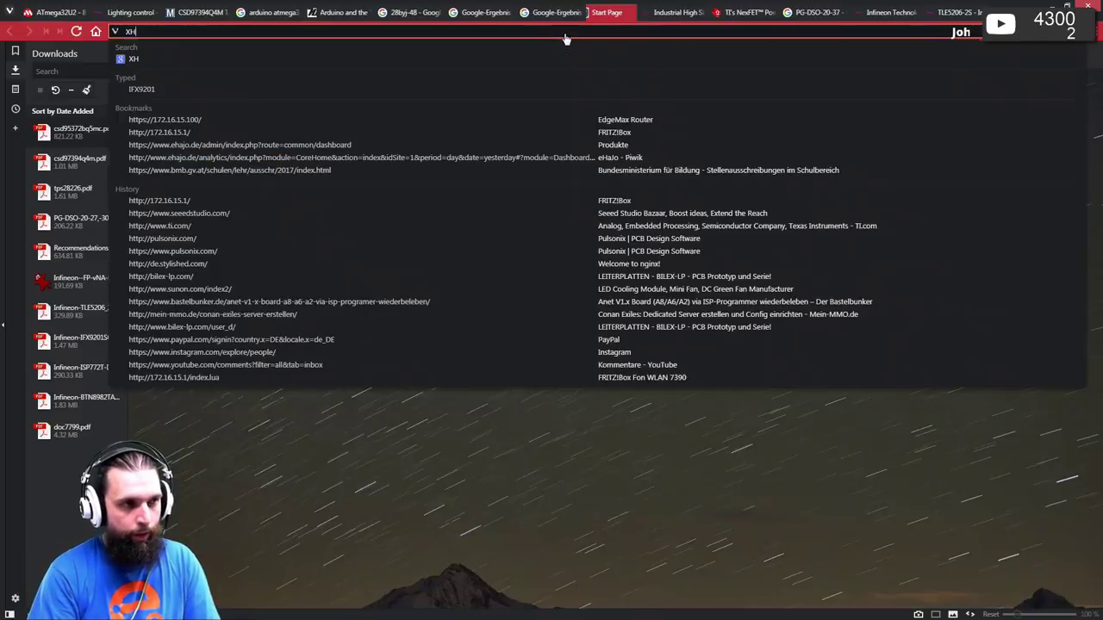
type("P-5")
key("Return")
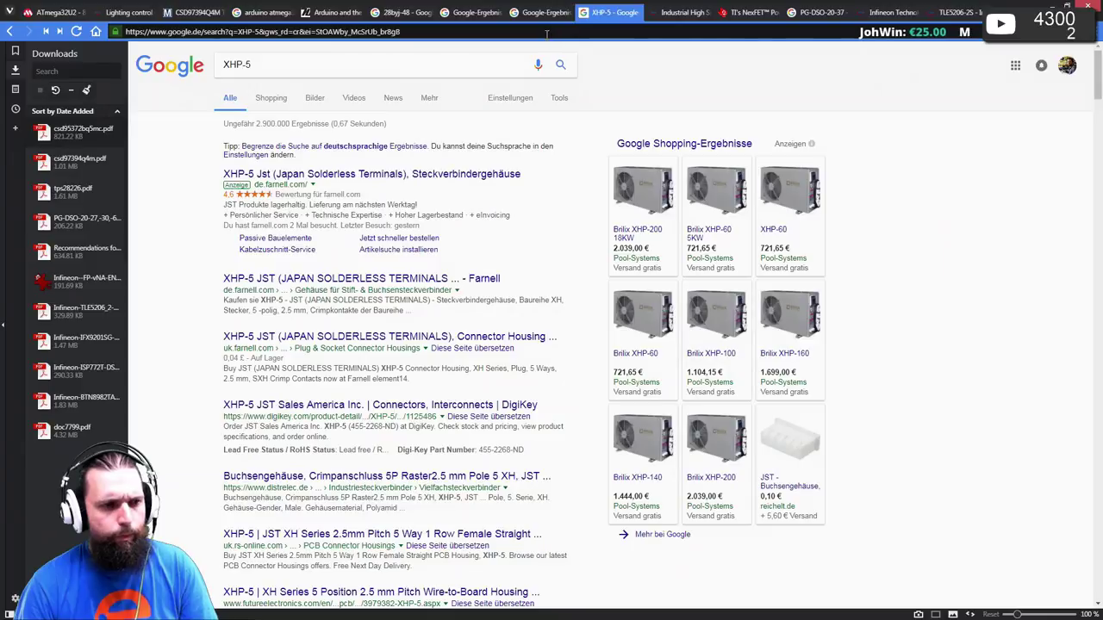
left_click(379, 280)
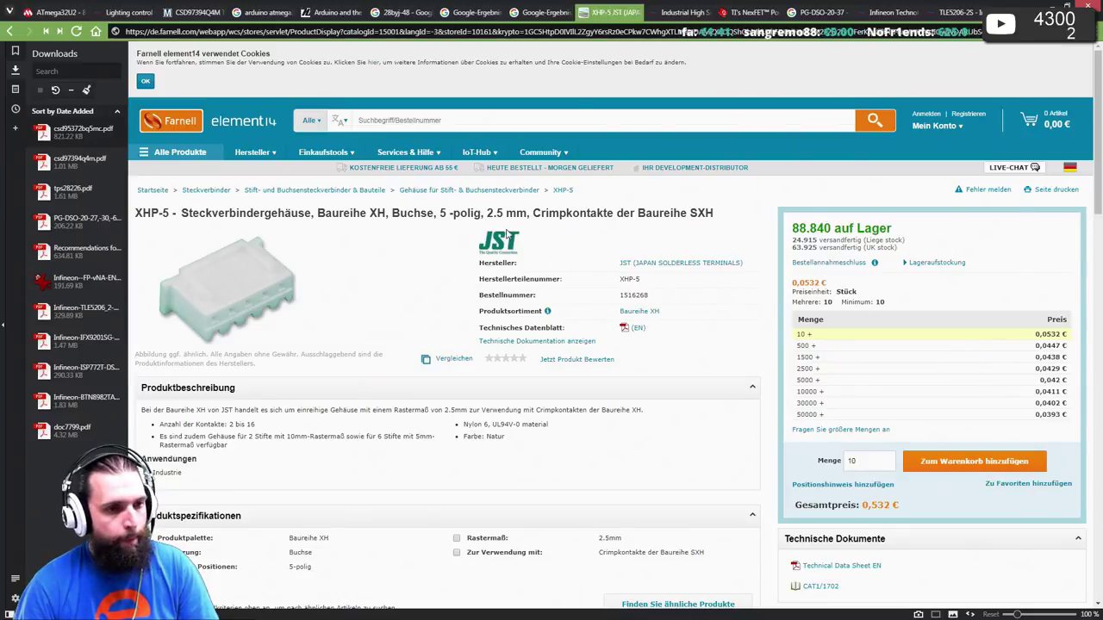
- Open the related S5B-XH-A(LF)(SN) 5-pin angled header page from Zugehörige Produkte
scroll(511, 223, "down", 3)
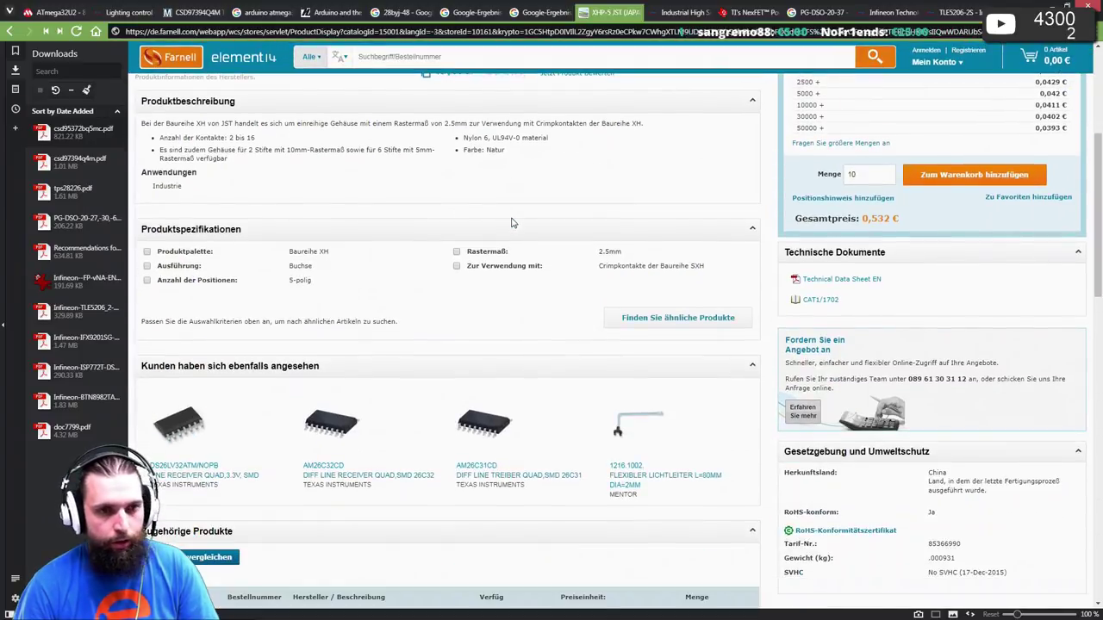
scroll(511, 222, "down", 3)
scroll(512, 222, "down", 1)
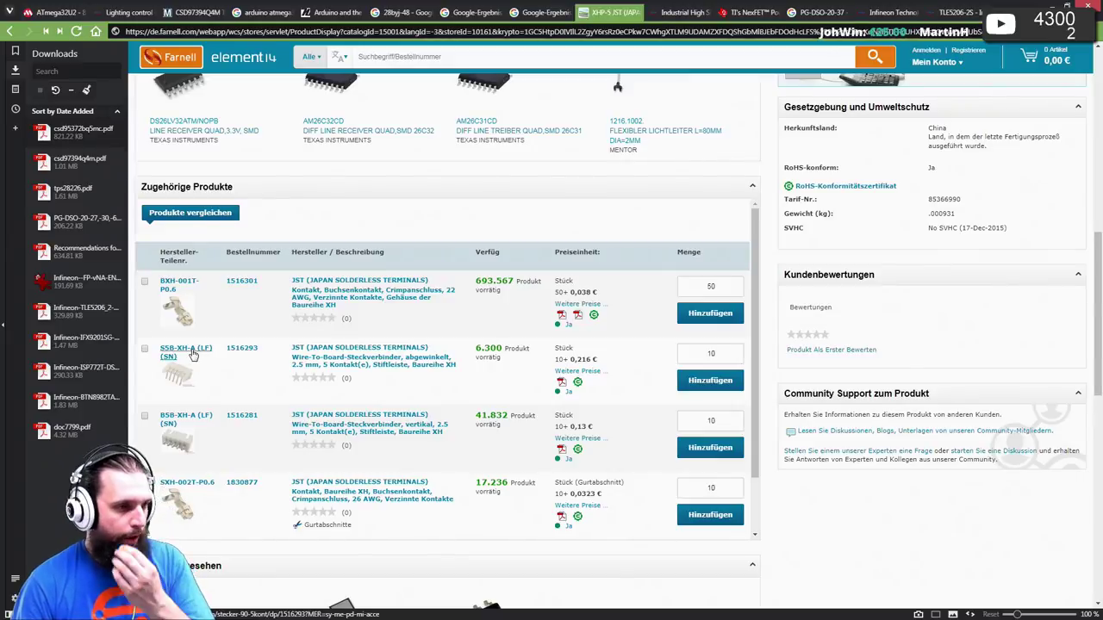
left_click(193, 355)
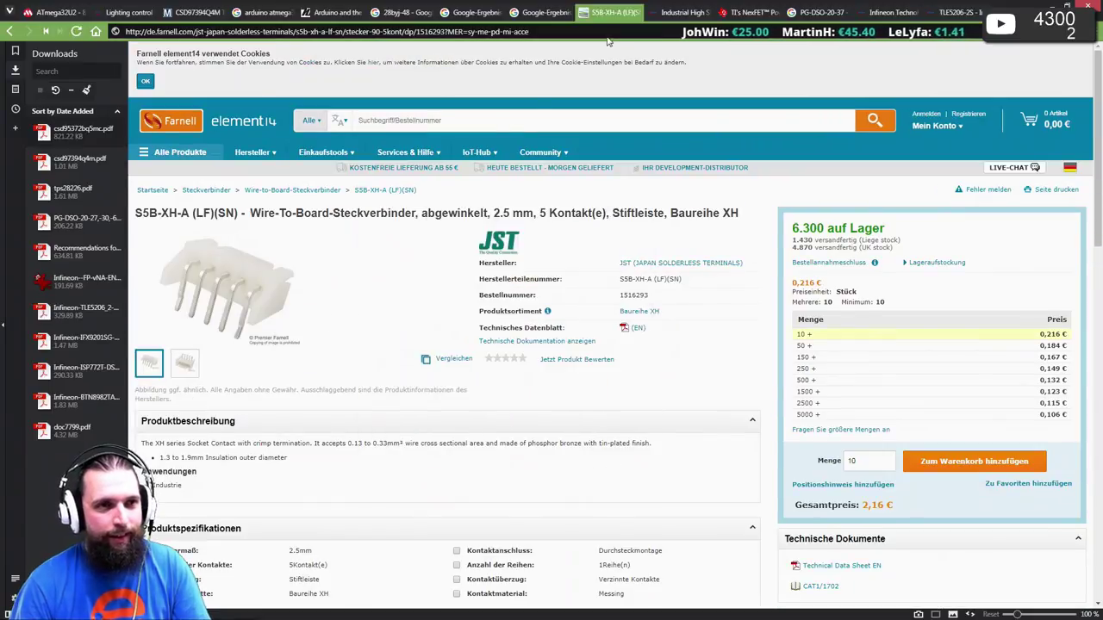
- Flip through the 28BYJ-48 stepper diagram tabs, then preview the electrodragon dimension drawing in image results
left_click(543, 12)
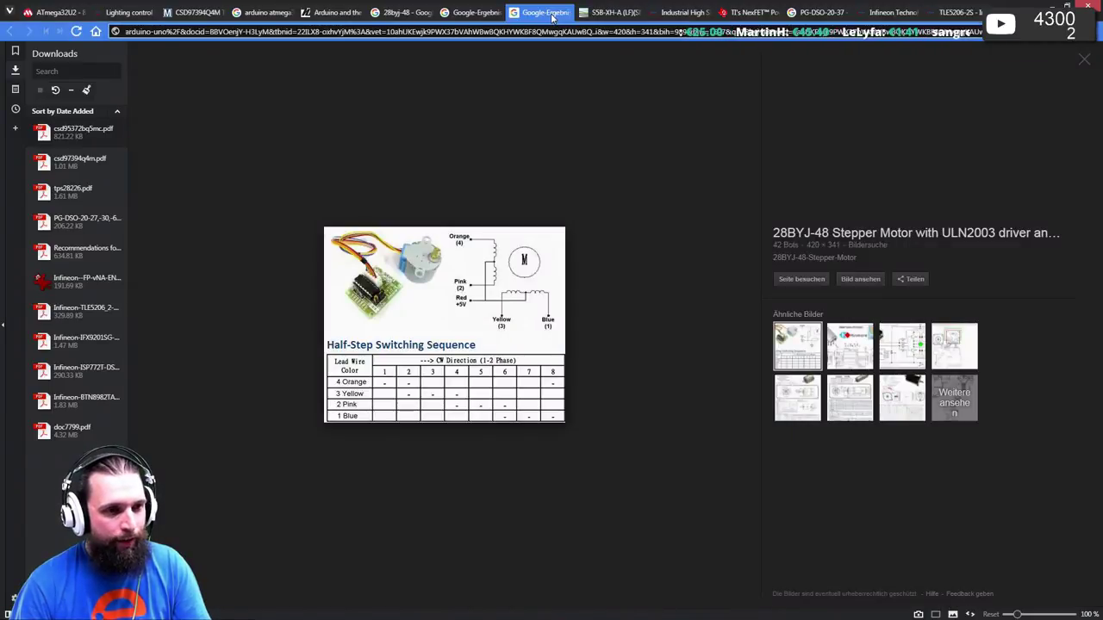
left_click(466, 13)
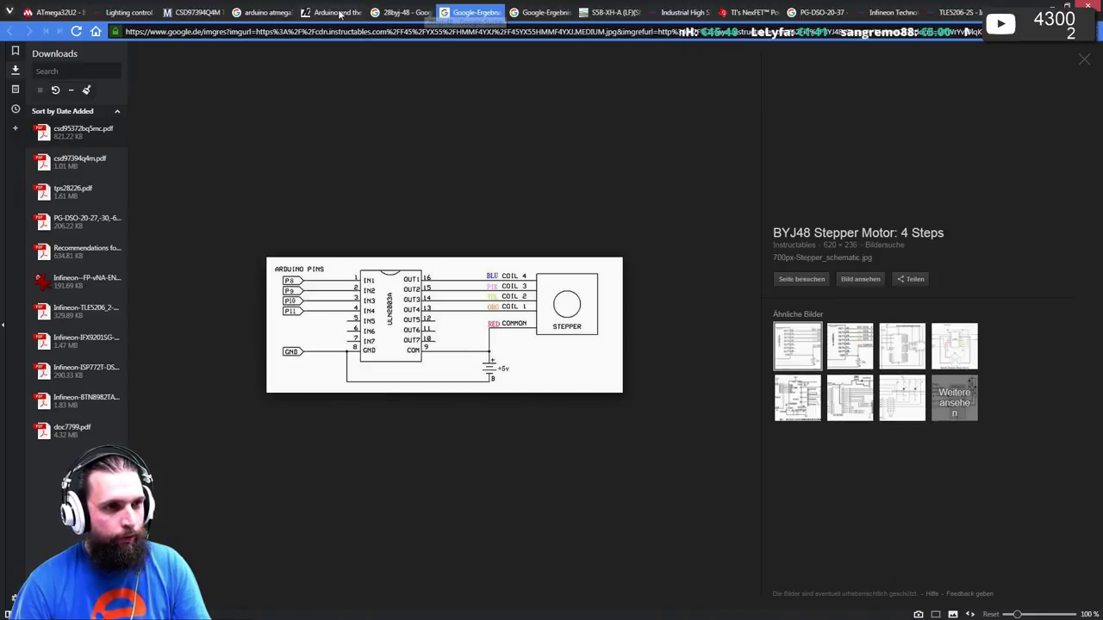
left_click(410, 13)
left_click(542, 13)
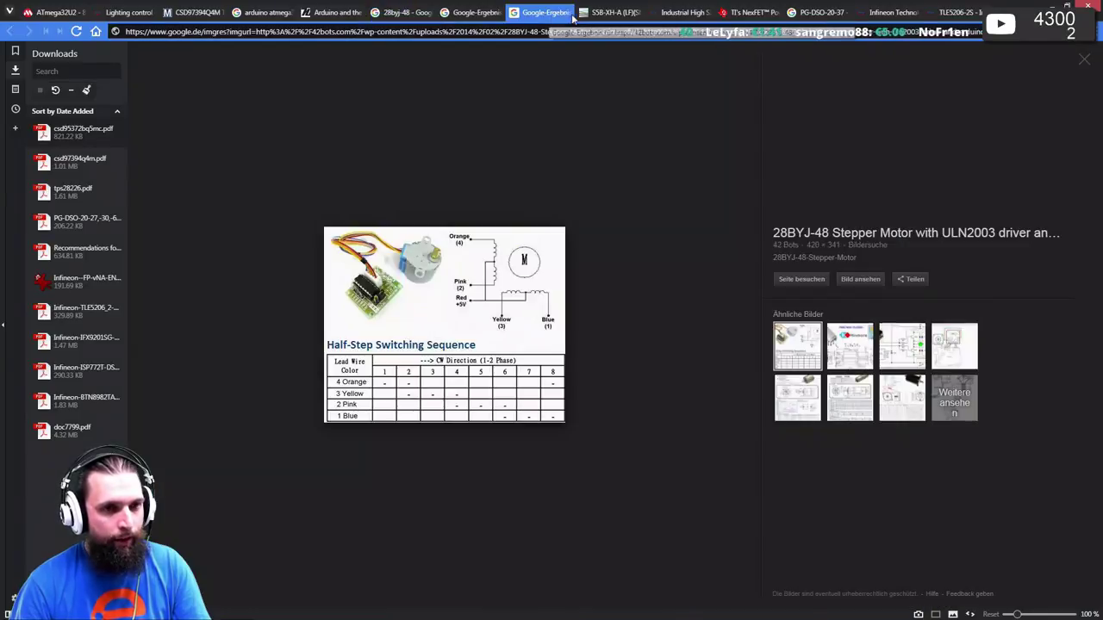
left_click(598, 14)
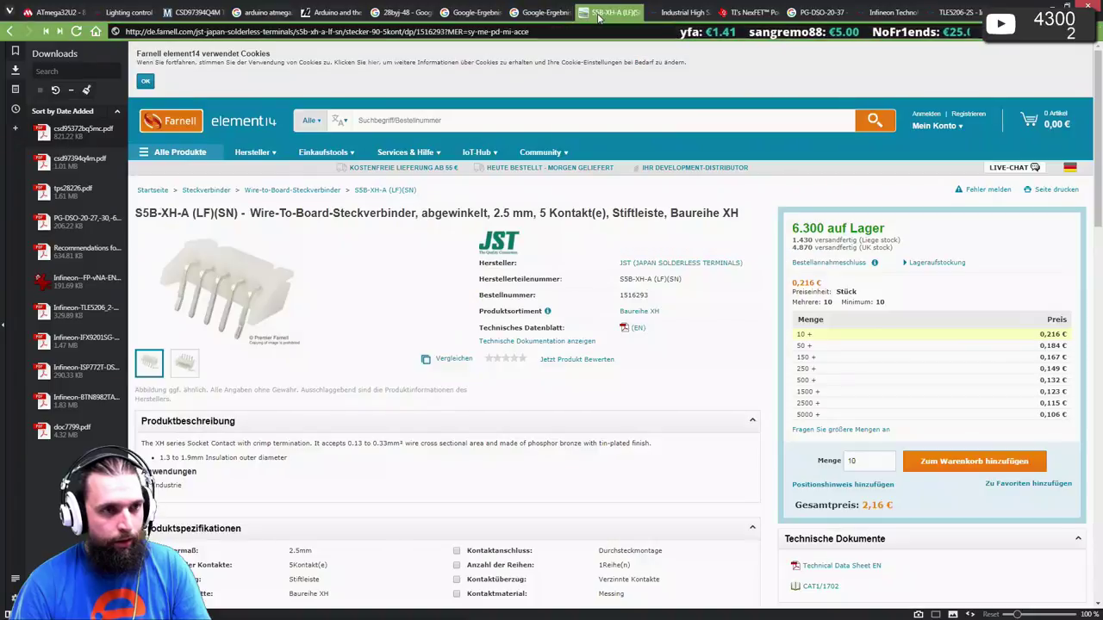
left_click(661, 14)
left_click(530, 13)
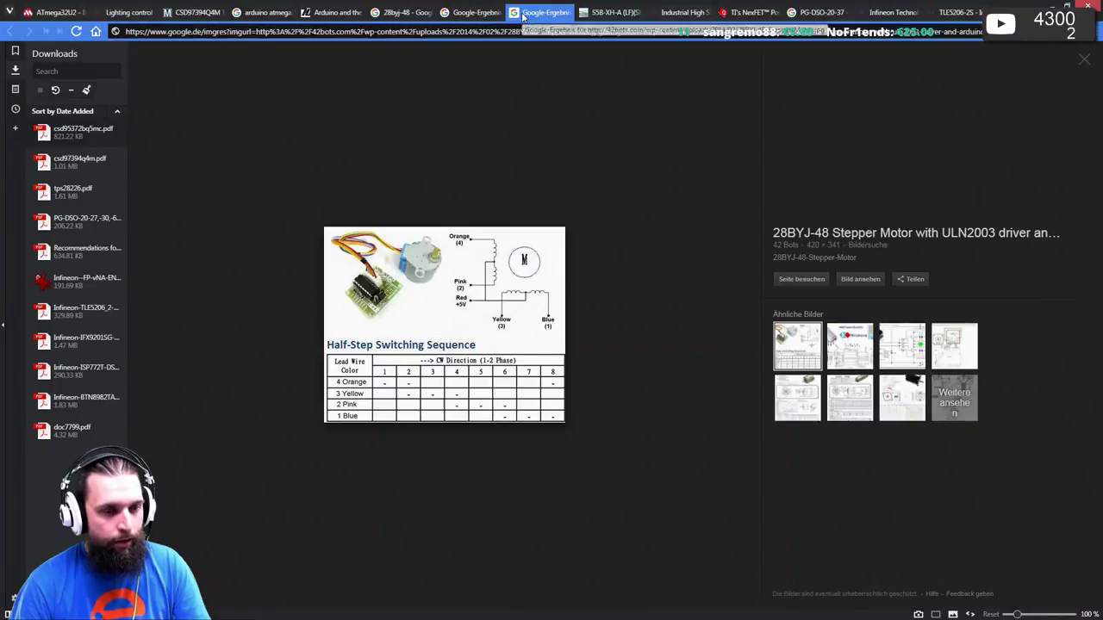
left_click(473, 14)
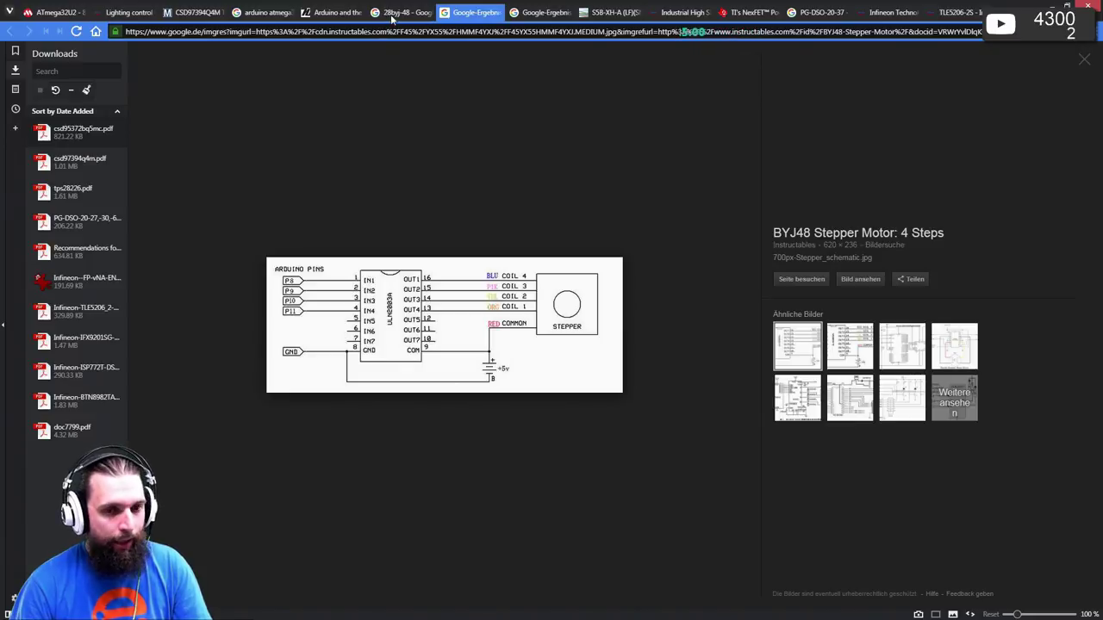
left_click(392, 15)
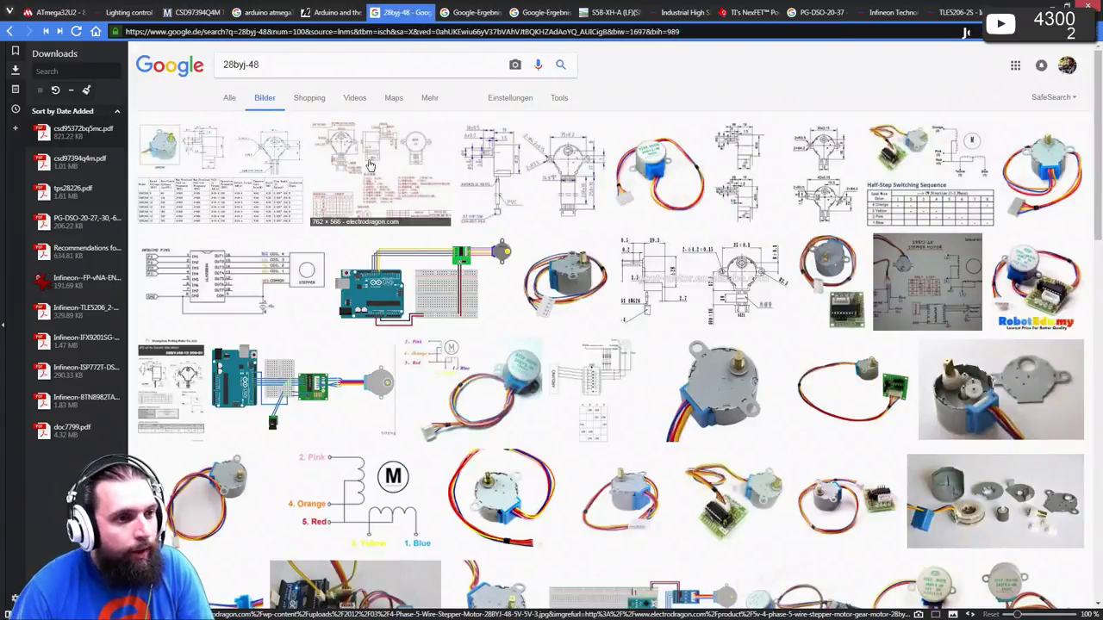
left_click(370, 165)
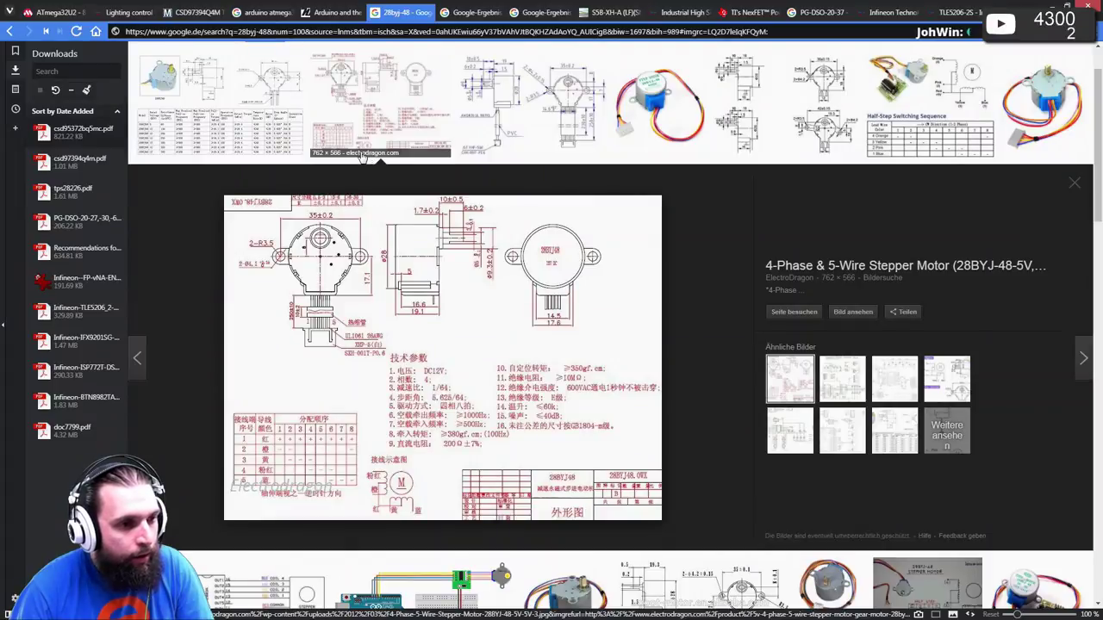
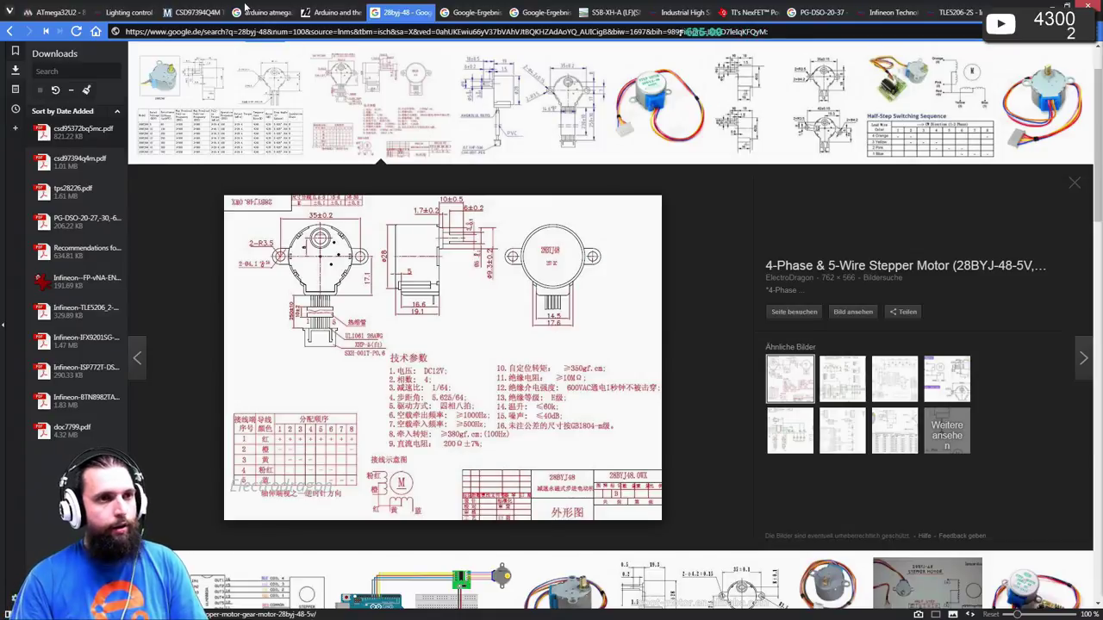
- Look over the Farnell S5B-XH-A tab and the Infineon product table tab
left_click(603, 12)
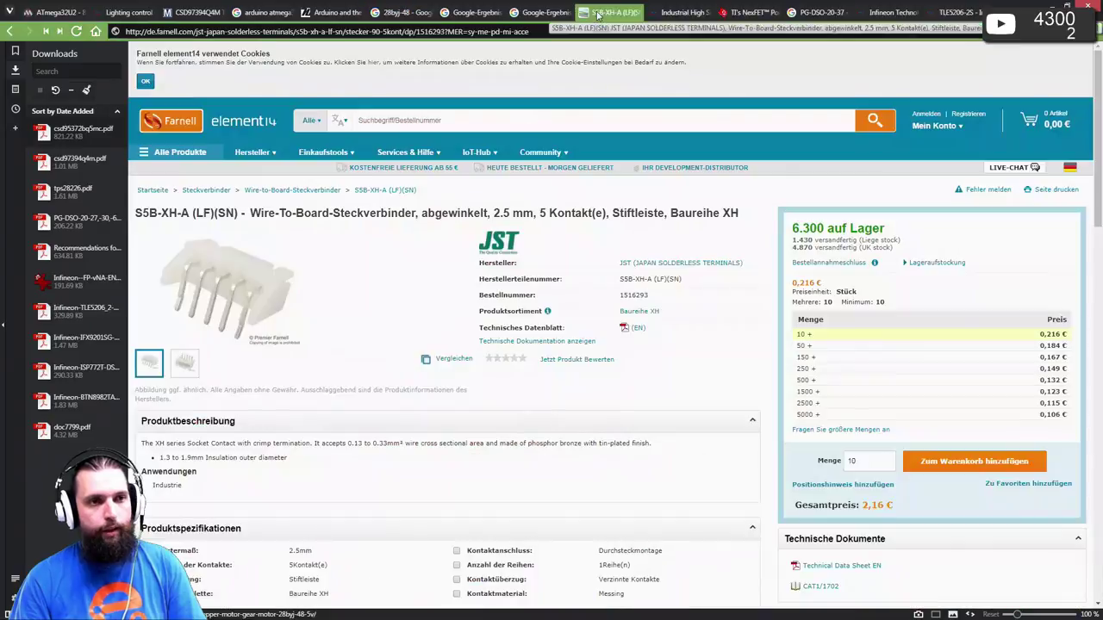
mouse_move(285, 322)
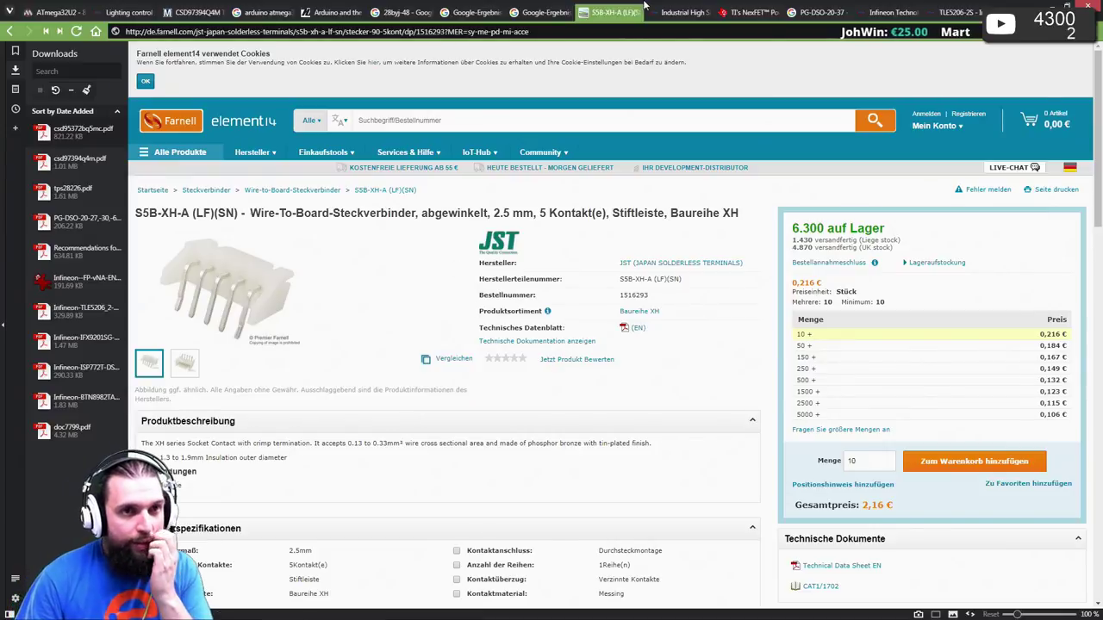
left_click(651, 15)
- Load the Würth Elektronik site we-online.de from the address bar suggestion
left_click(652, 32)
type("we")
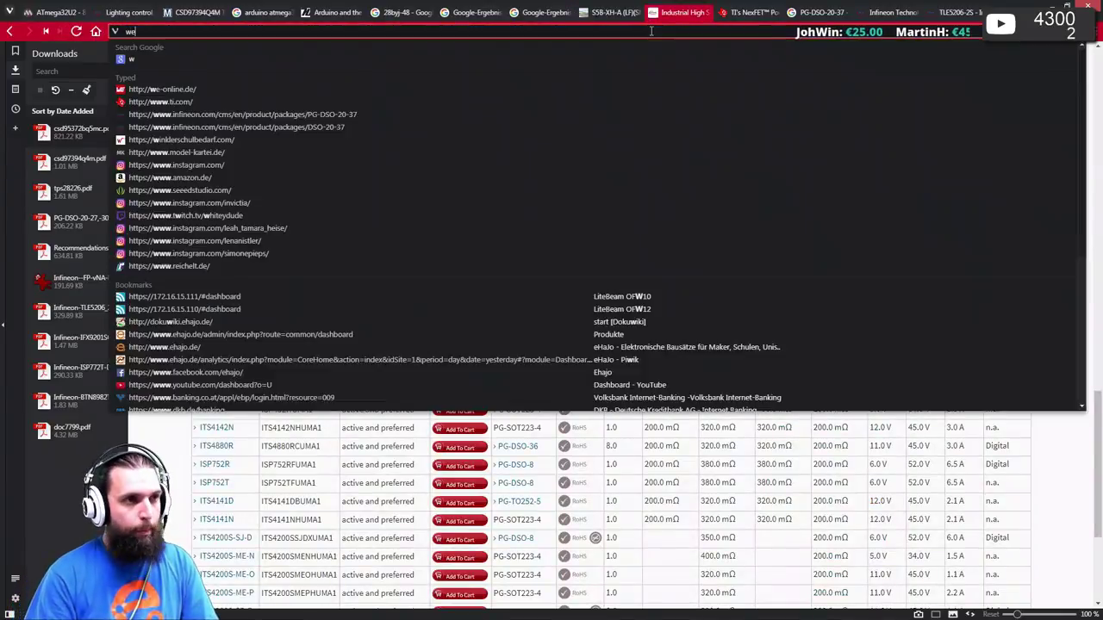
key("Return")
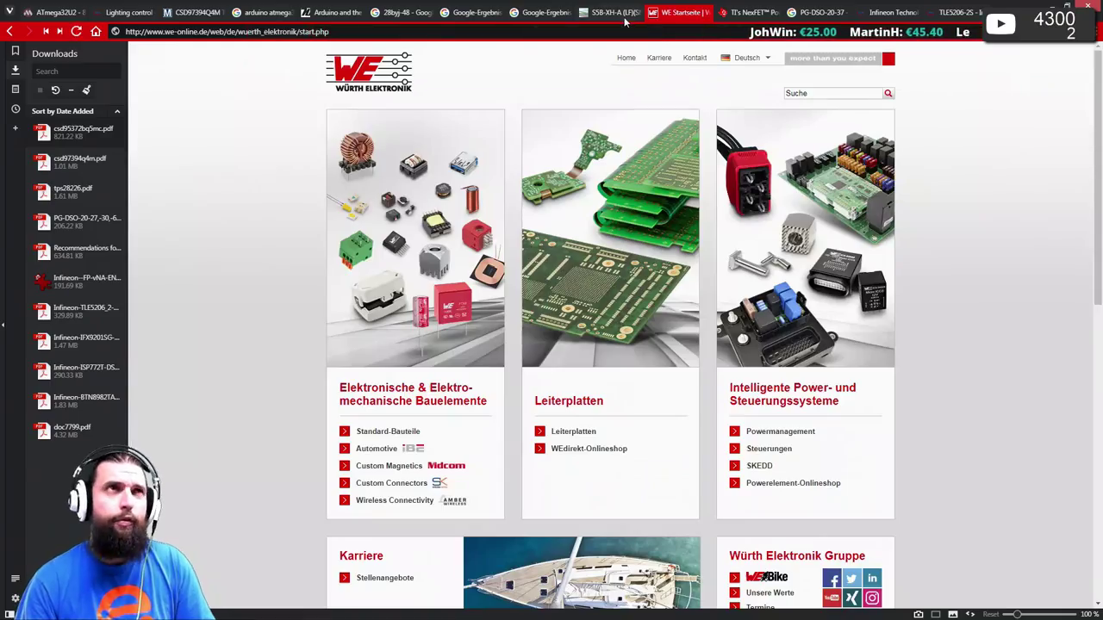
- Browse Standard-Bauteile > Steckverbinder > Wire-to-Board Steckverbinder in the Würth catalog
left_click(398, 436)
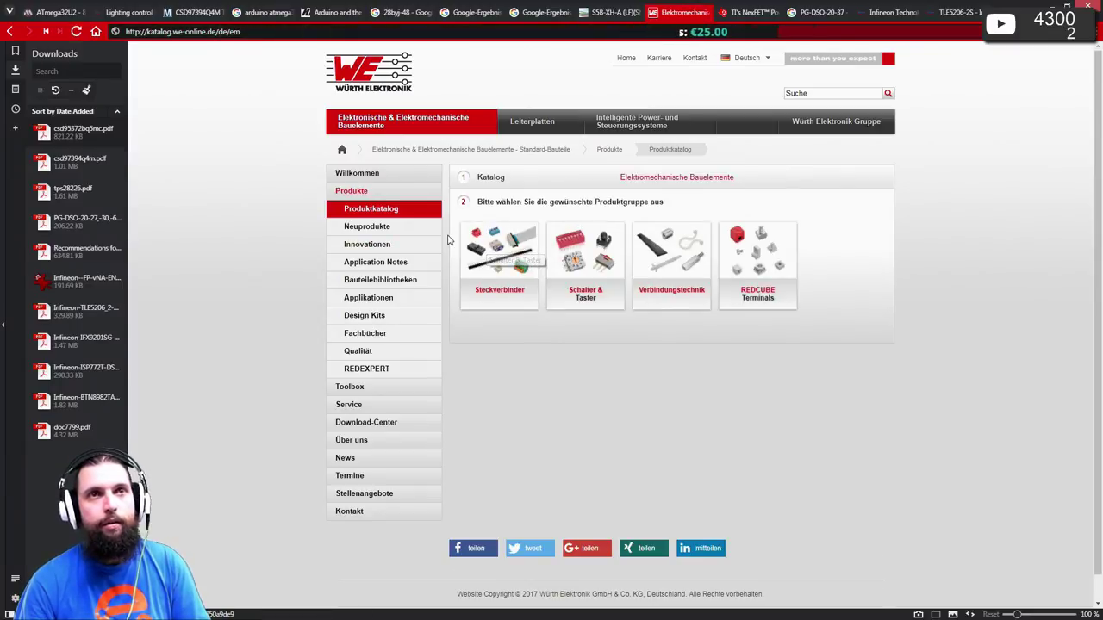
left_click(515, 251)
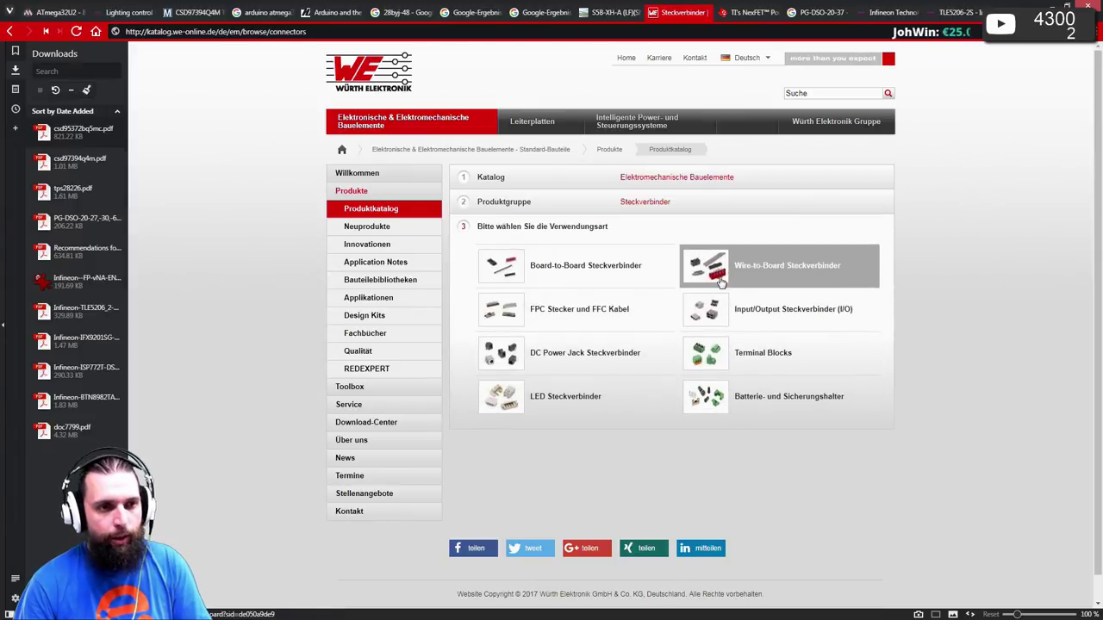
left_click(808, 279)
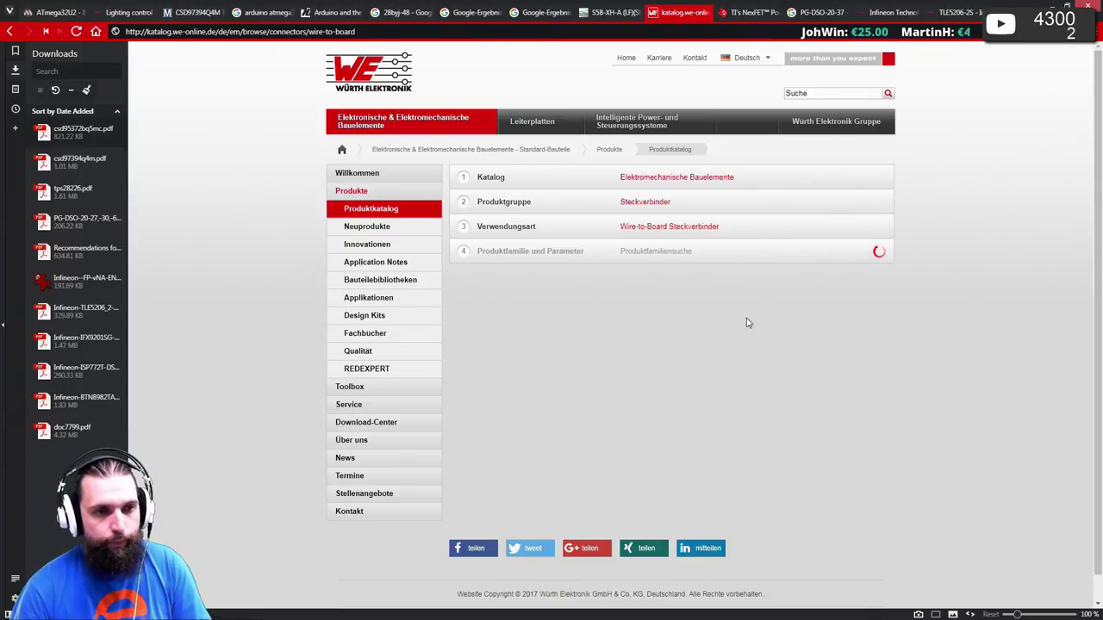
- Check the Farnell S5B-XH-A page, then return to the Würth catalog
key("ctrl+shift+Tab")
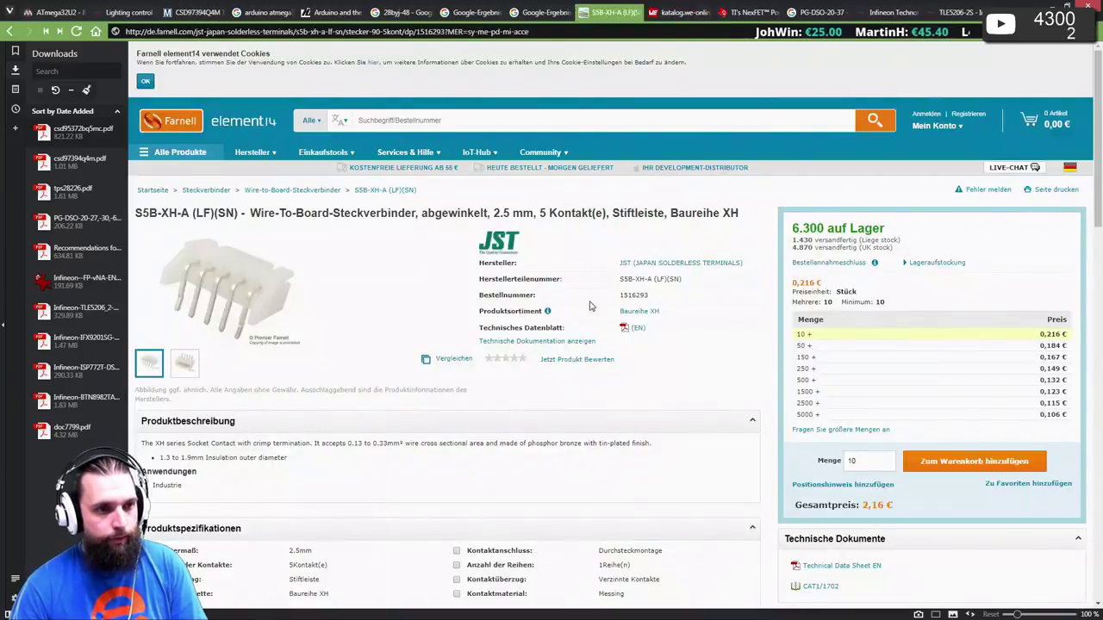
scroll(569, 294, "down", 2)
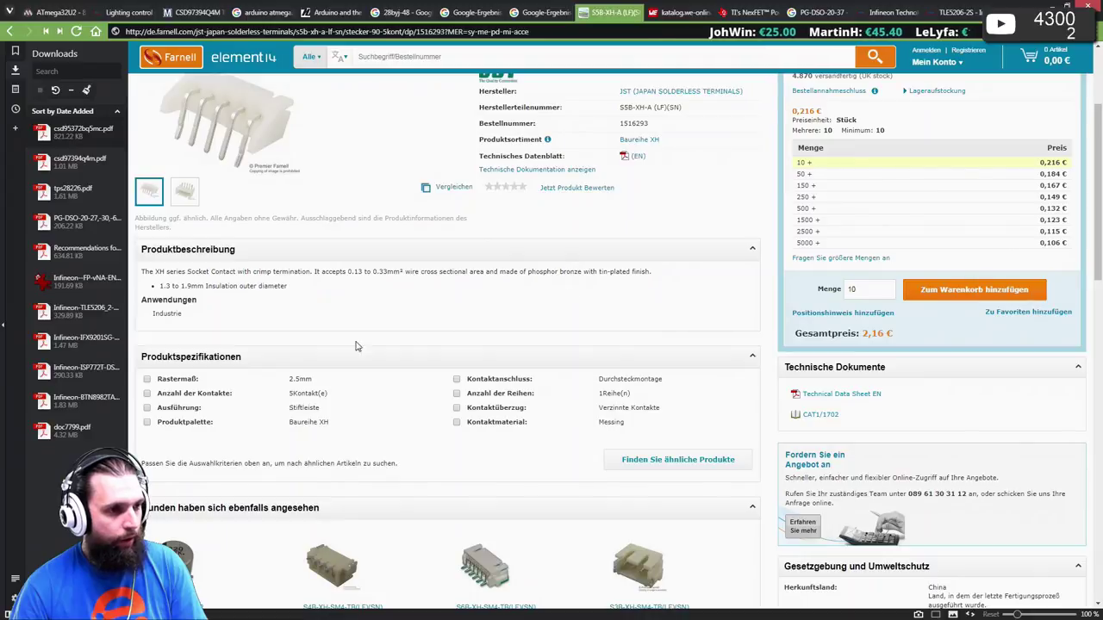
key("ctrl+Tab")
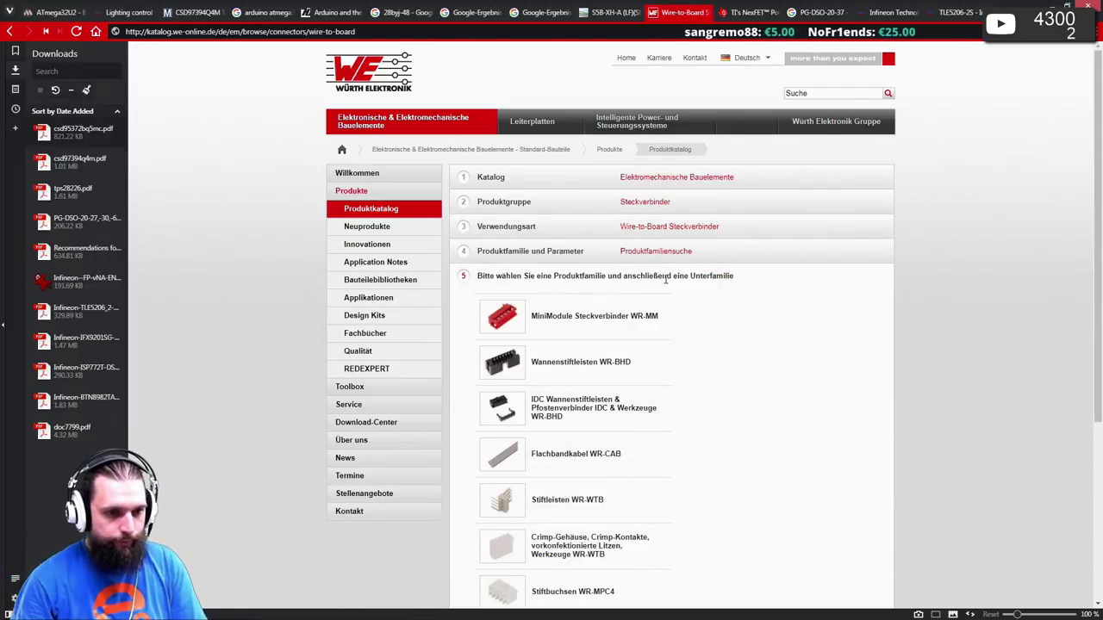
- Open the 2.50mm Stiftleiste liegend mit Verrastung Typ J page from Stiftleisten WR-WTB
scroll(665, 280, "down", 2)
mouse_move(638, 385)
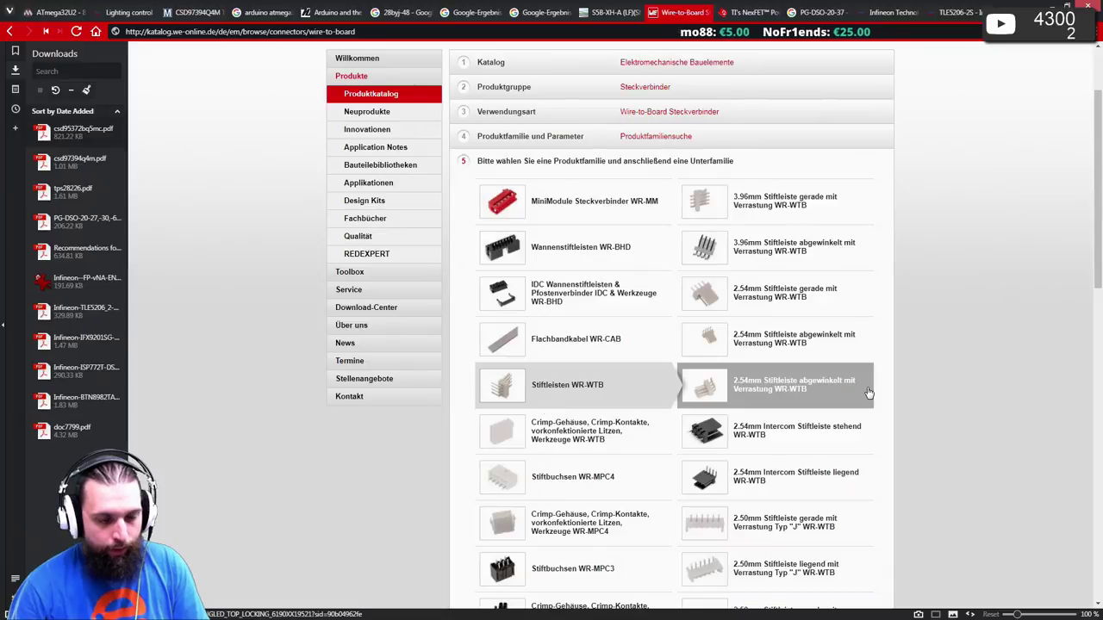
scroll(848, 394, "down", 2)
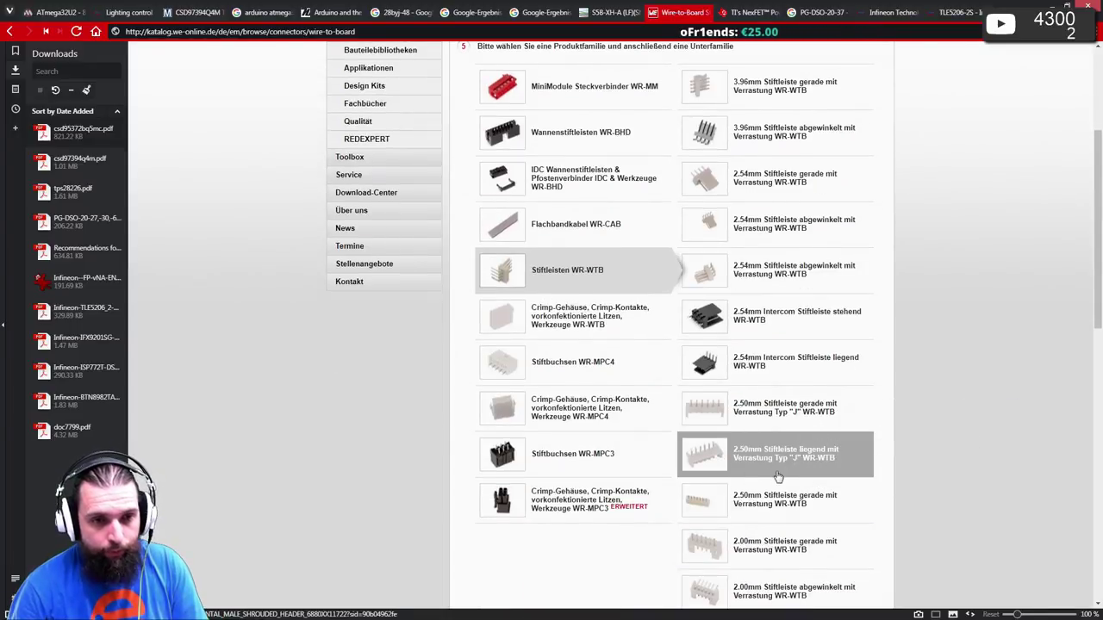
key("ctrl+shift+Tab")
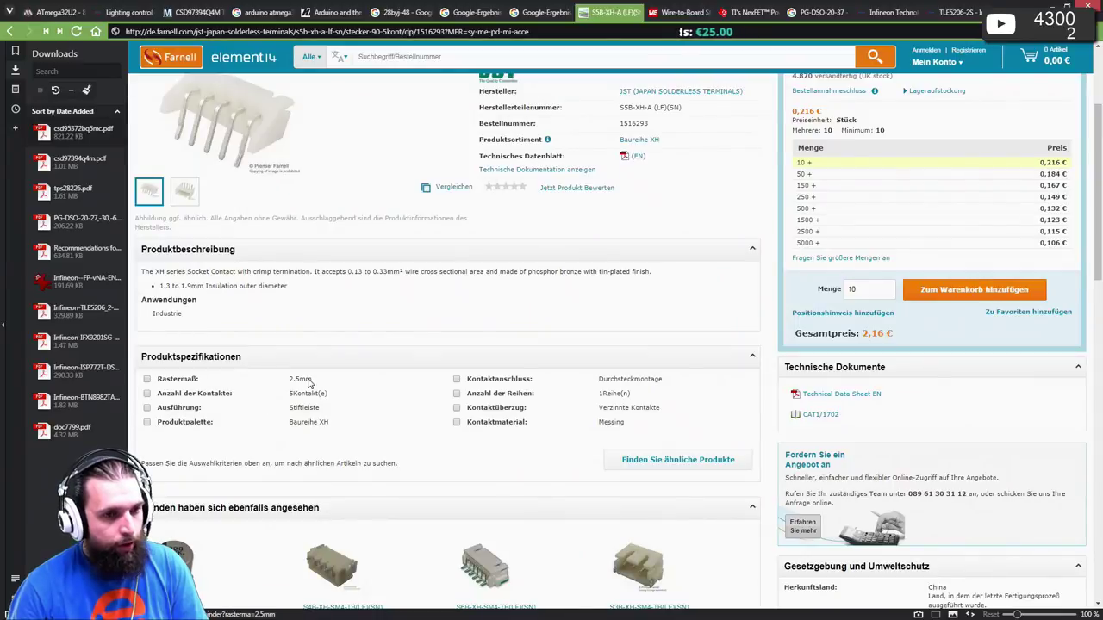
key("ctrl+Tab")
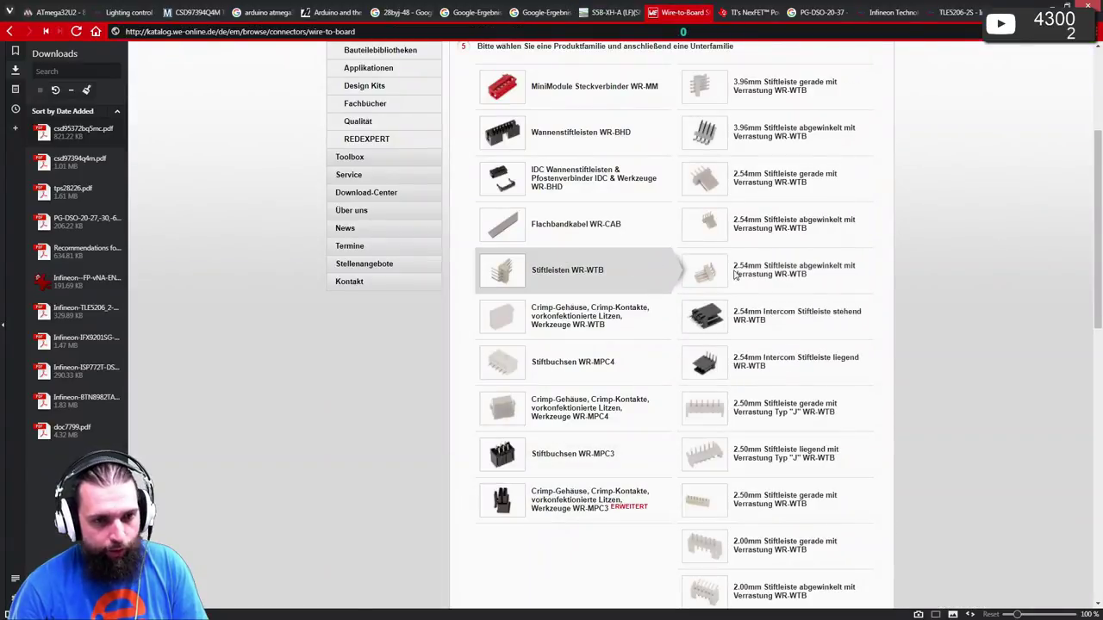
scroll(758, 396, "down", 1)
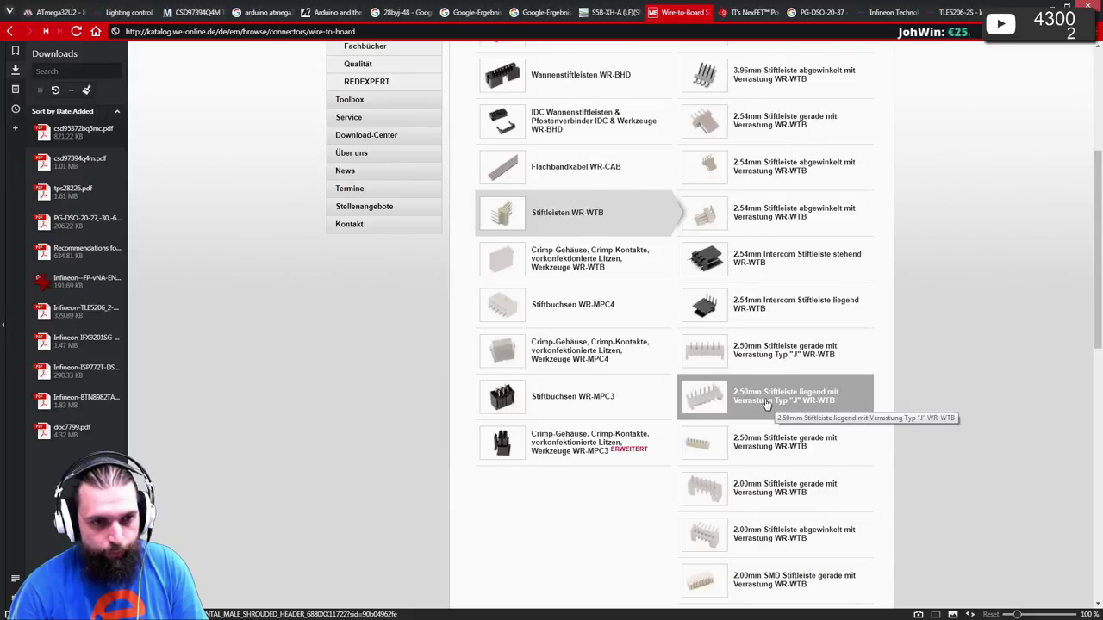
left_click(766, 404)
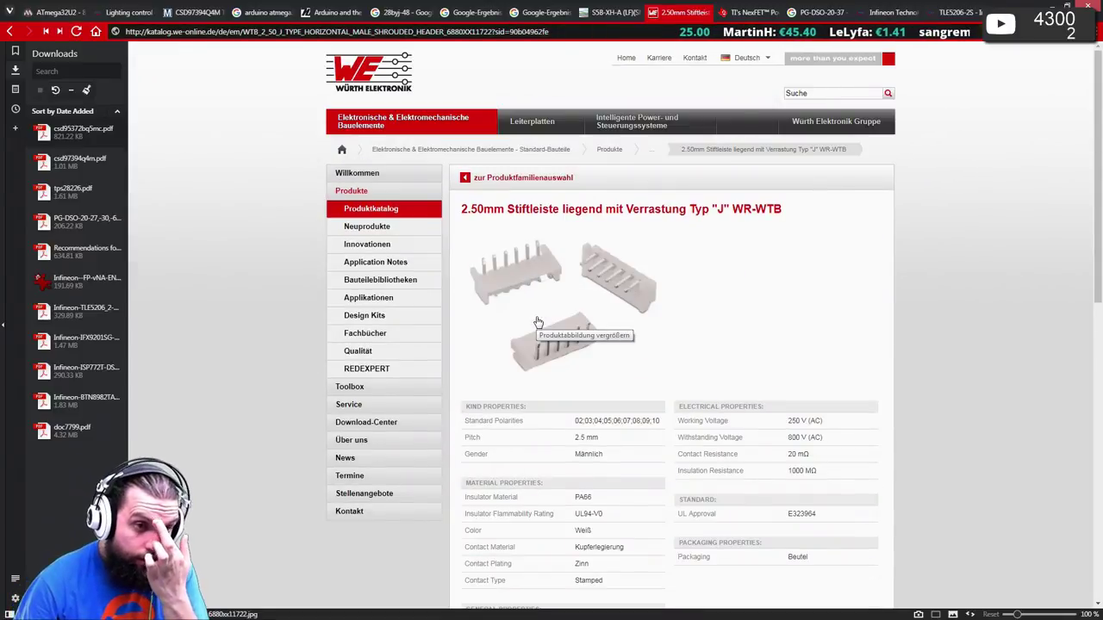
- Download the 5-pin row's SPEC datasheet 6880xx11722.pdf and open it in Acrobat Reader
scroll(591, 416, "down", 1)
scroll(590, 416, "down", 3)
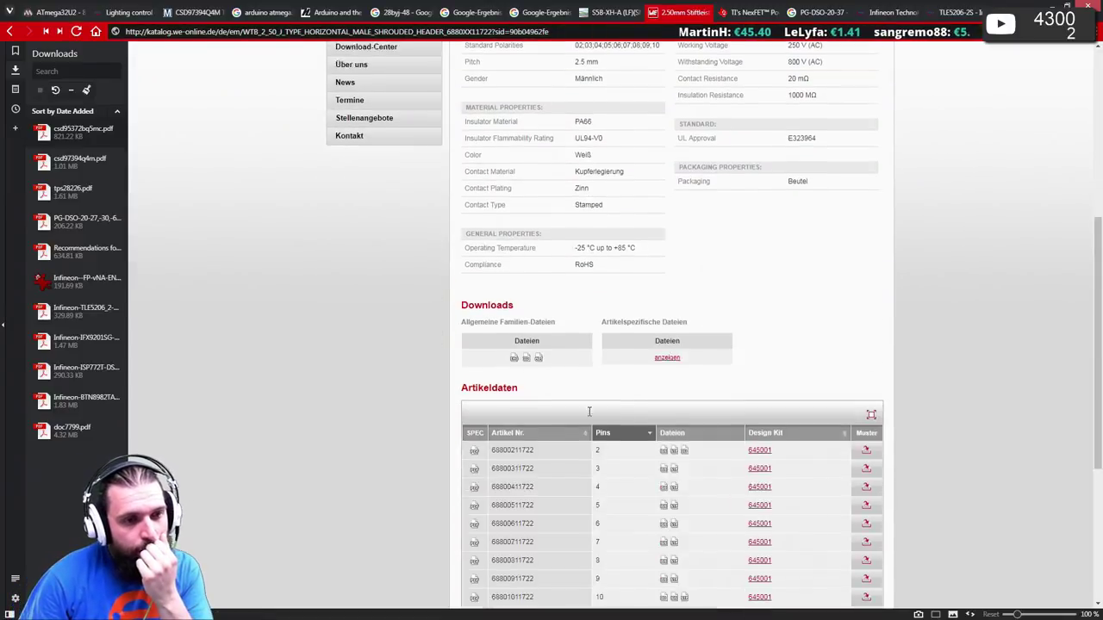
left_click(473, 480)
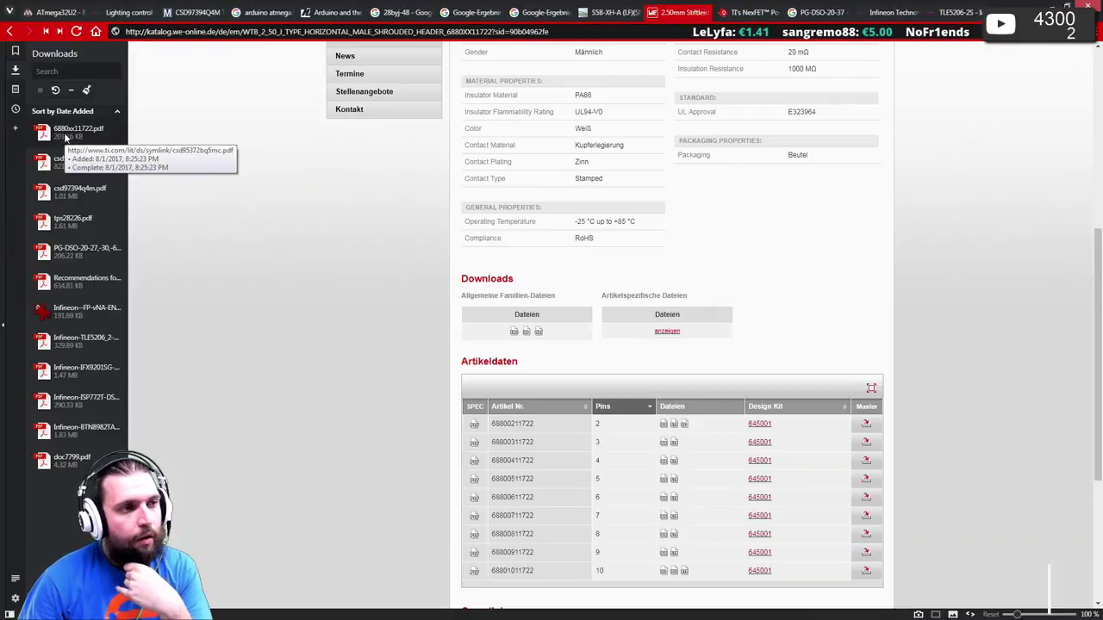
double_click(64, 133)
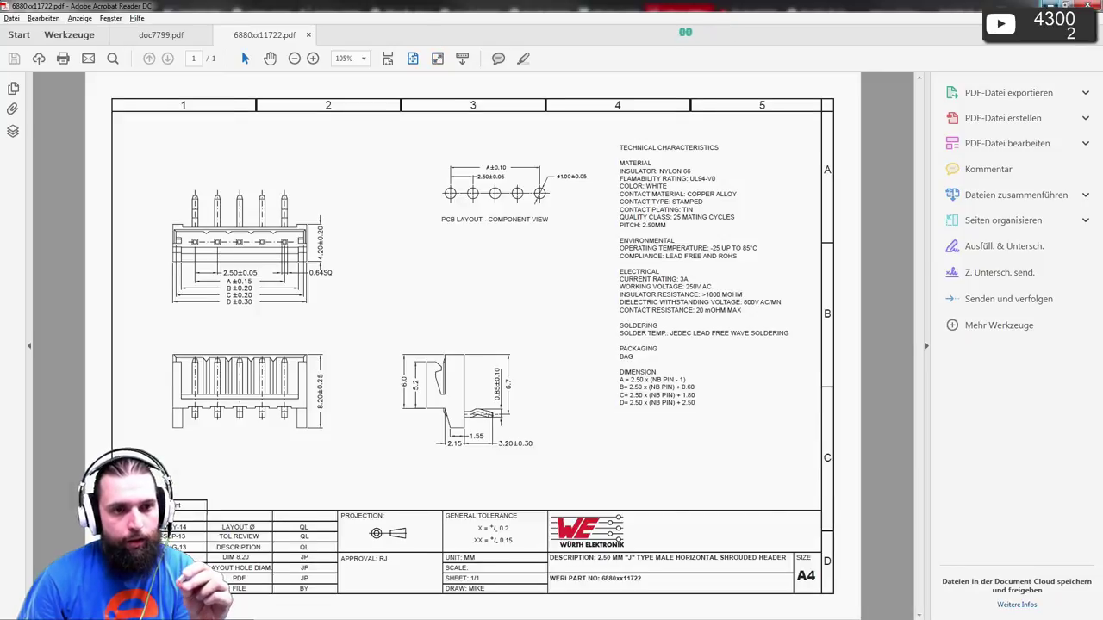
- Go back from Acrobat to the Würth Stiftleisten WR-WTB header list in Vivaldi
key("alt+Tab")
right_click_drag(733, 379, 318, 360)
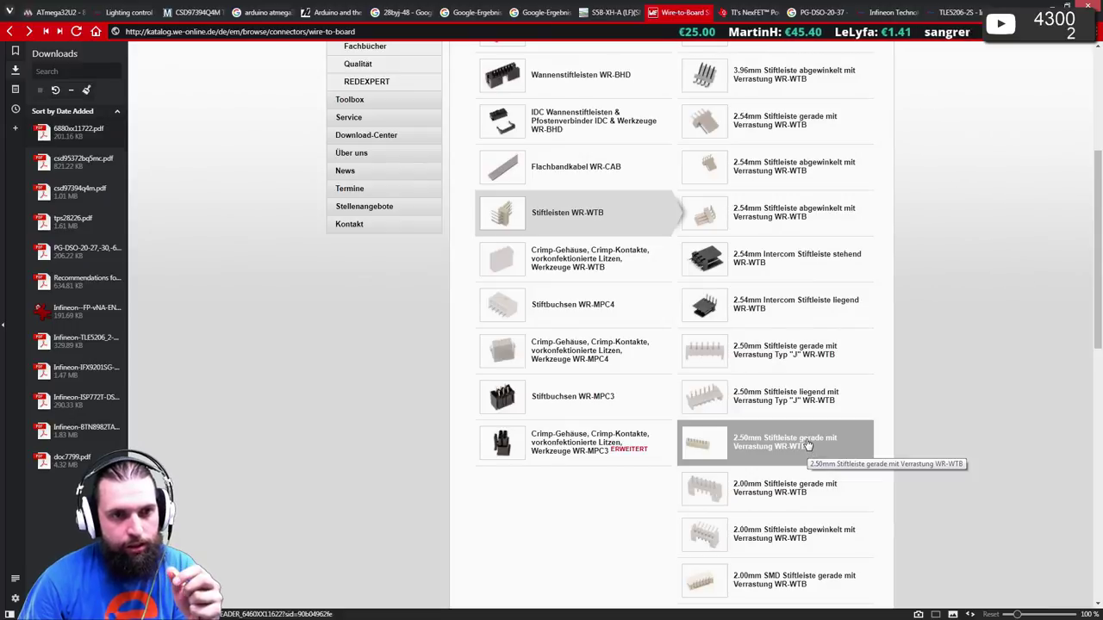
- Open the 2.50mm Stiftleiste gerade mit Verrastung page and its datasheet 6460xx11622.pdf
left_click(808, 445)
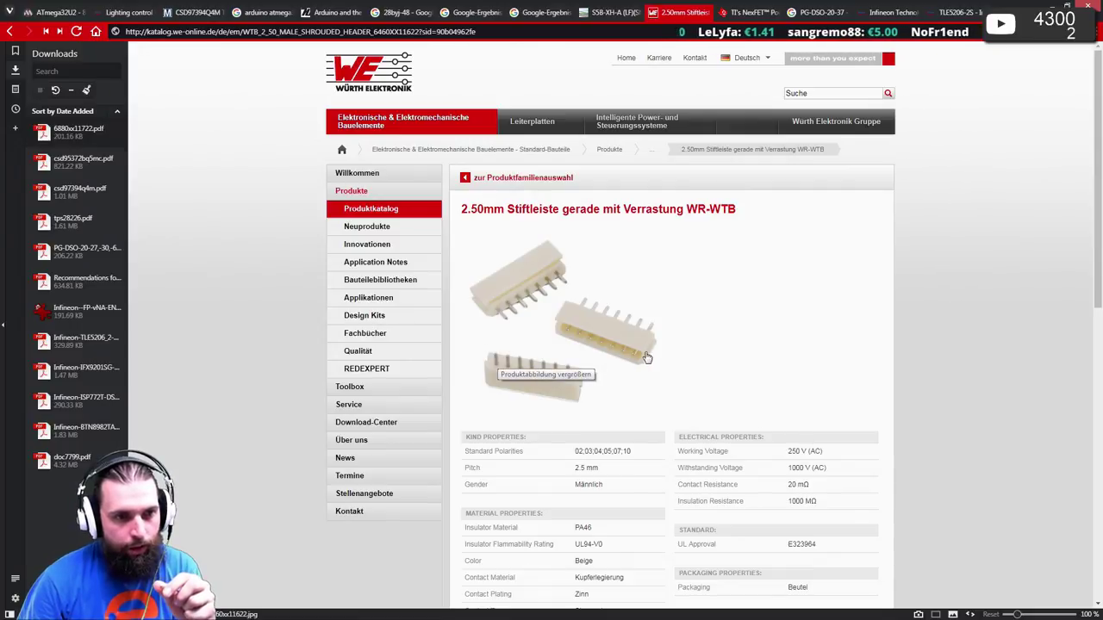
scroll(526, 438, "down", 3)
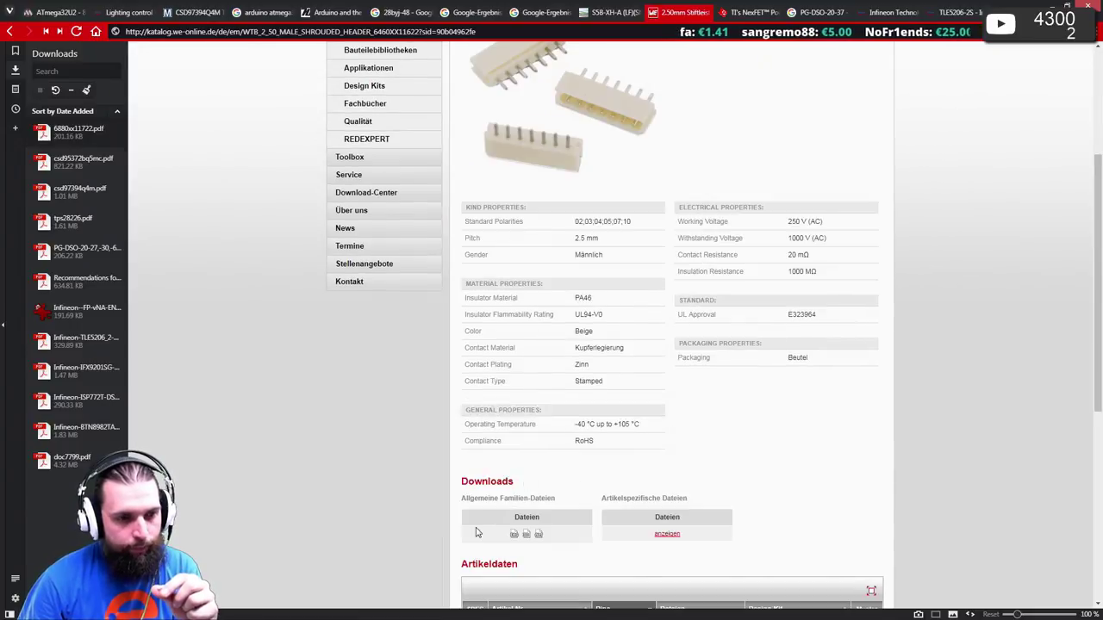
scroll(476, 533, "down", 3)
left_click(481, 457)
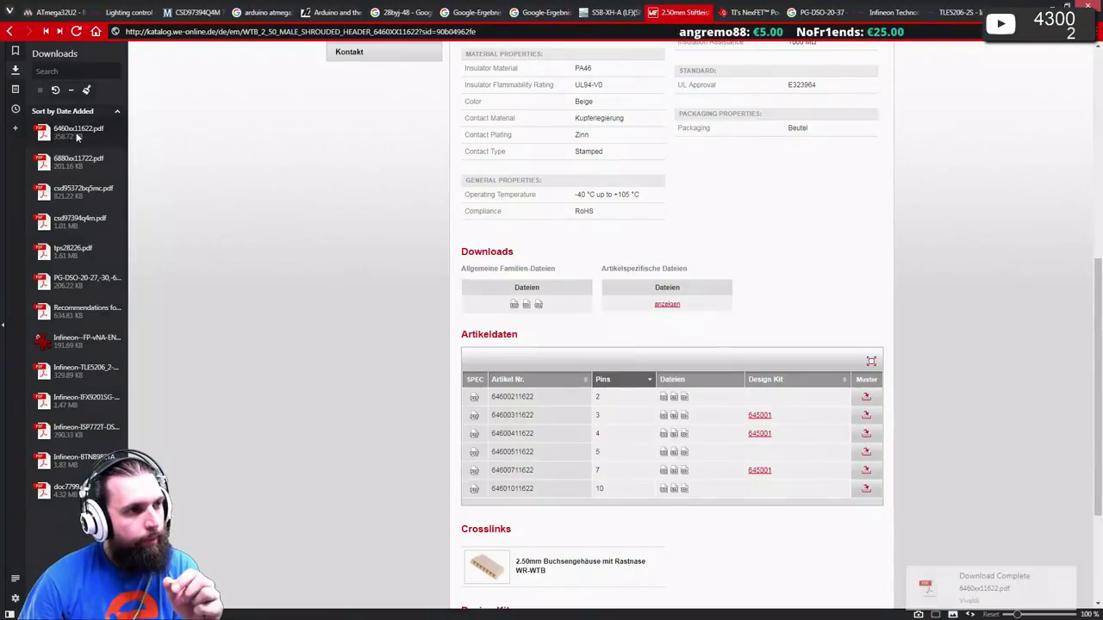
double_click(79, 134)
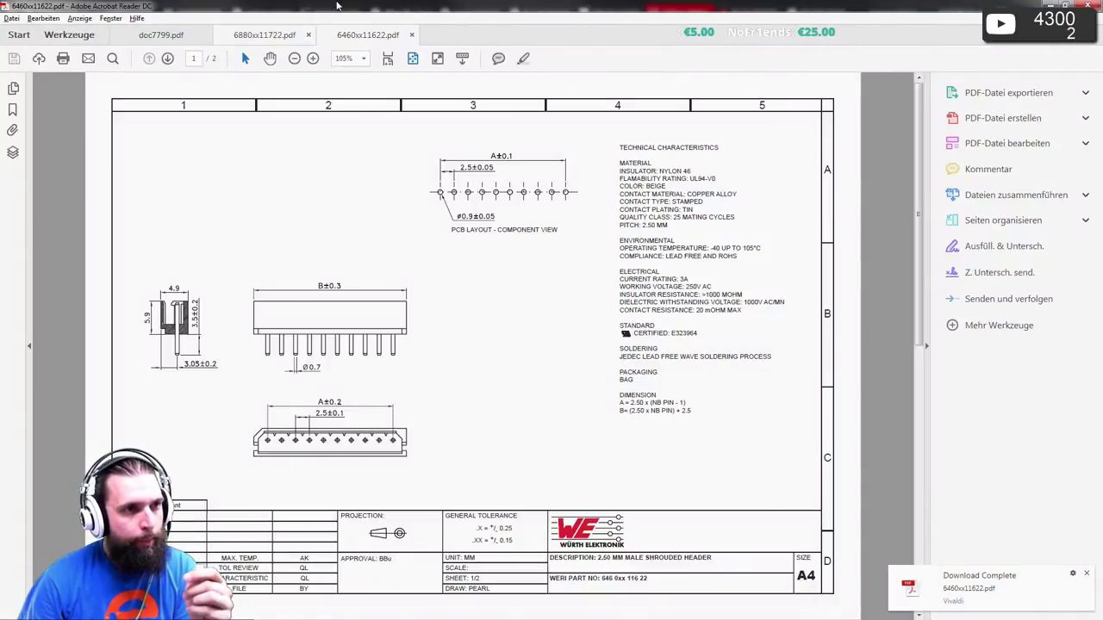
- Review the 6880xx11722.pdf drawing, then return to the straight header's Artikeldaten table
left_click(255, 35)
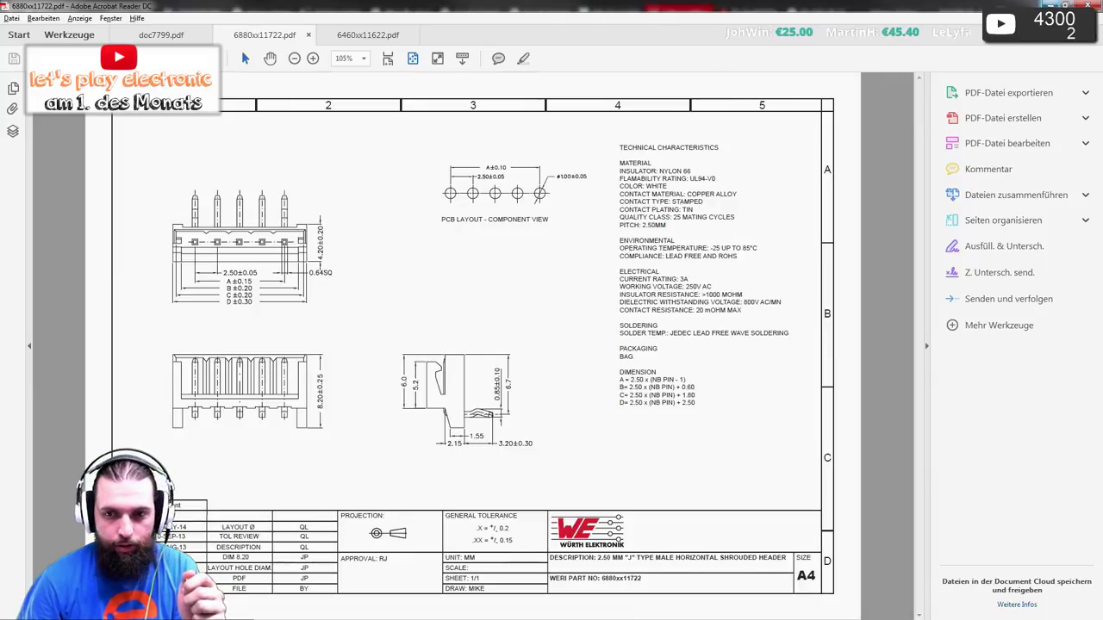
key("alt+Tab")
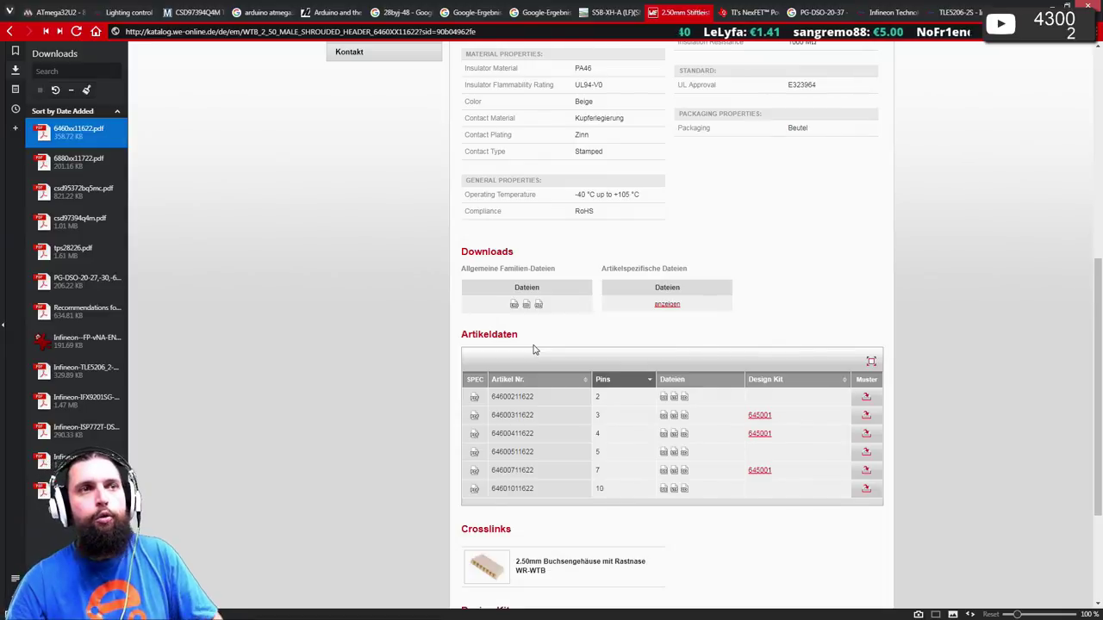
- Download the S5B-XH-A English datasheet 2057209.pdf from the Farnell page
left_click(615, 12)
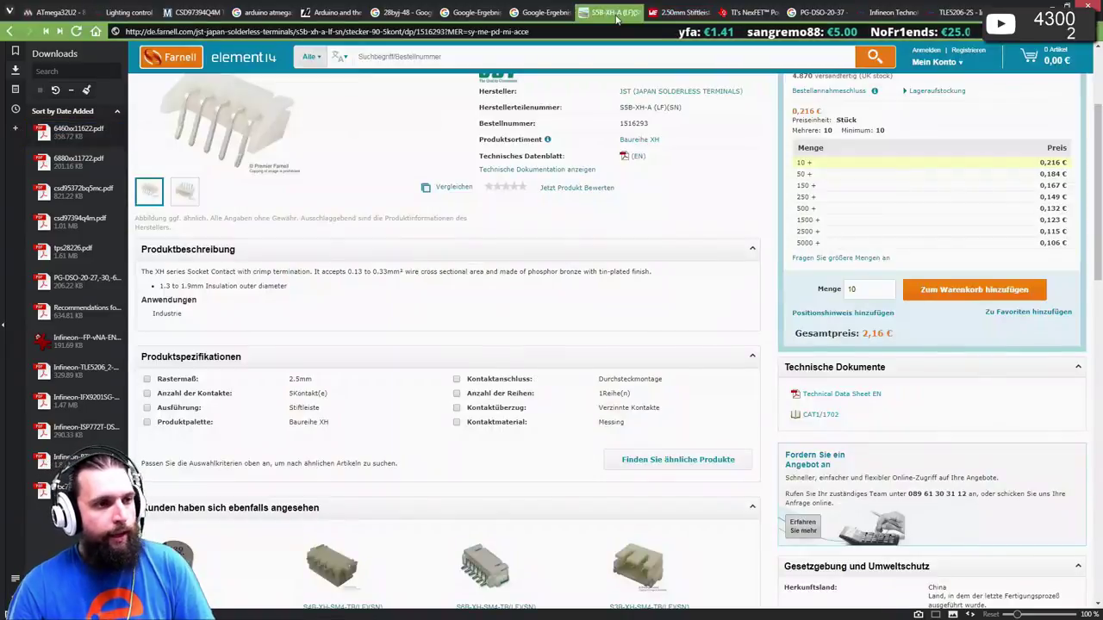
scroll(422, 204, "up", 2)
left_click(637, 270)
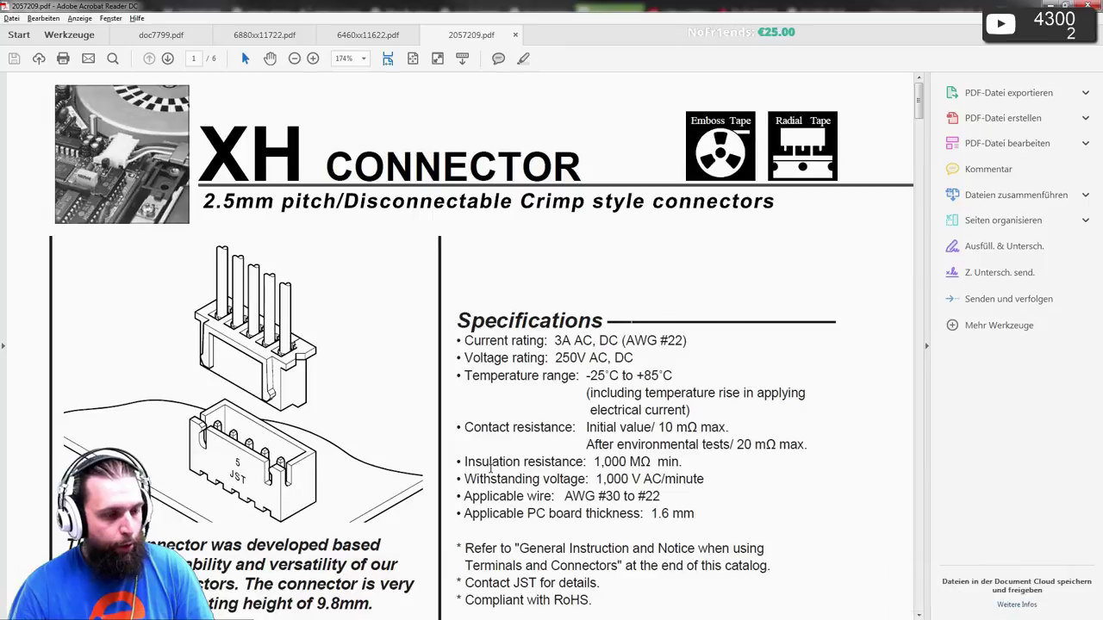
- Leave the XH datasheet and return to the Farnell S5B-XH-A page
key("alt+Tab")
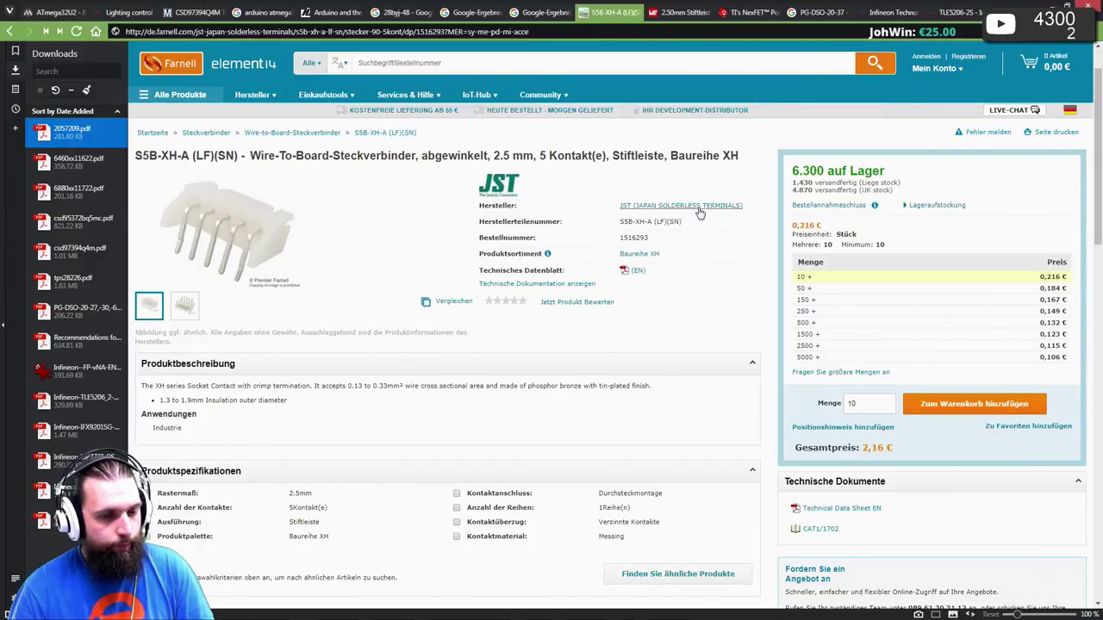
- Copy the manufacturer part number S5B-XH-A (LF)(SN) from the Farnell page
scroll(700, 213, "down", 3)
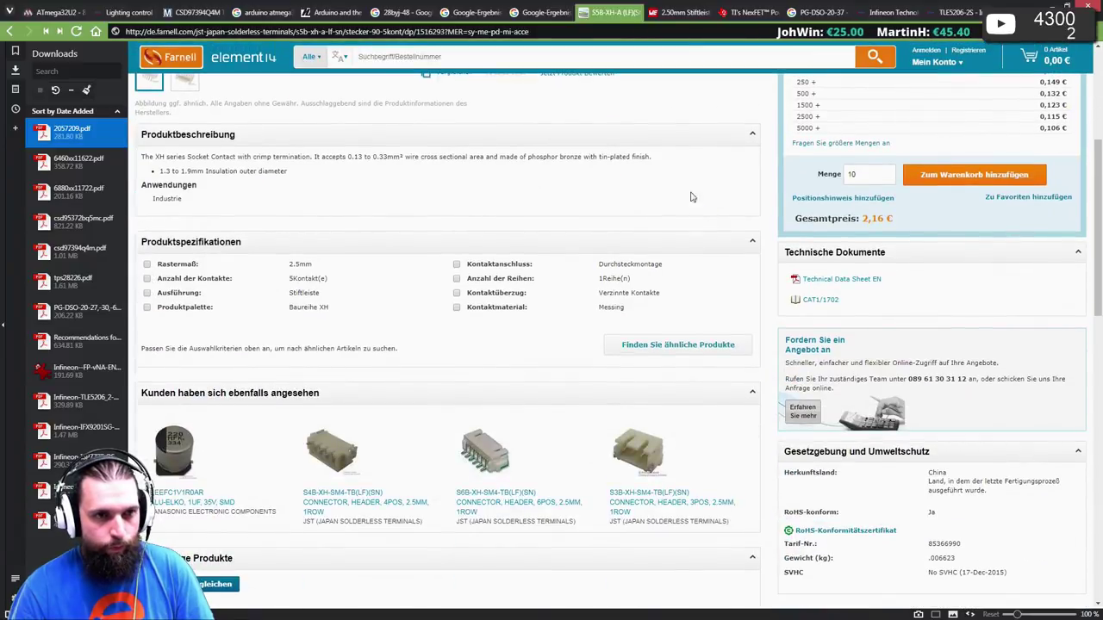
scroll(684, 192, "up", 3)
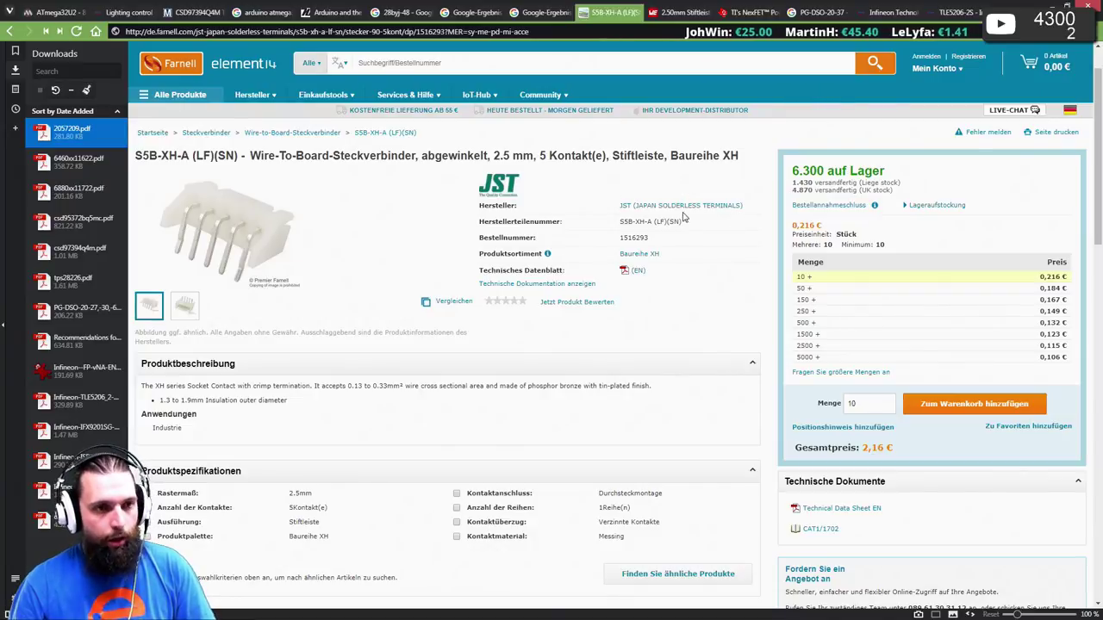
left_click_drag(619, 221, 683, 220)
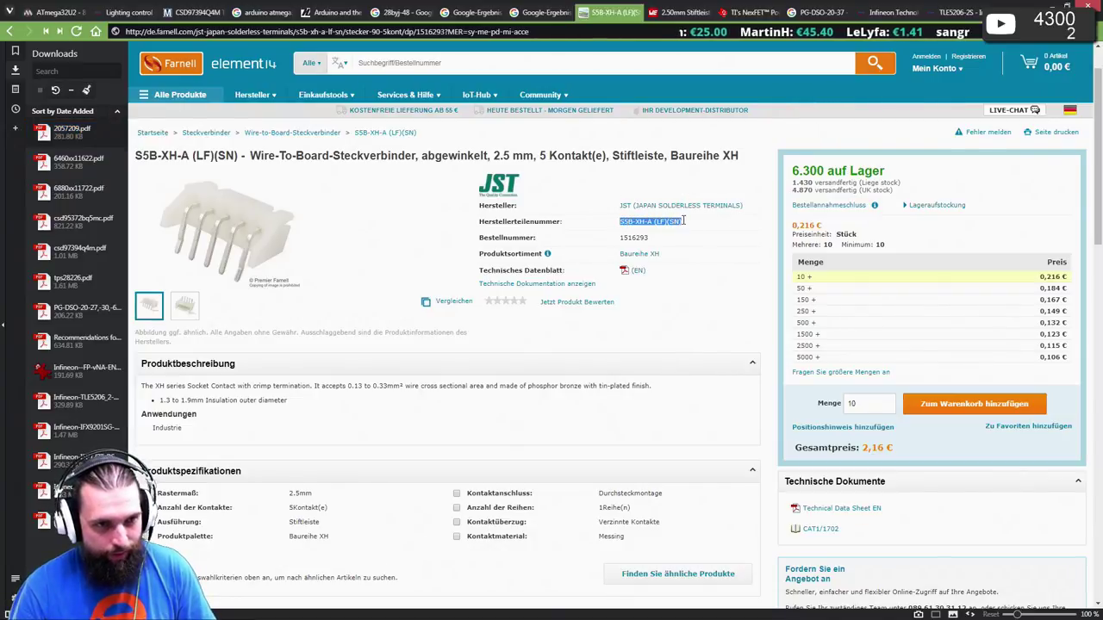
key("ctrl+c")
- Search S5B-XH-A (LF)(SN) in a new tab and open the JST - Produkte result
key("ctrl+t")
key("ctrl+v")
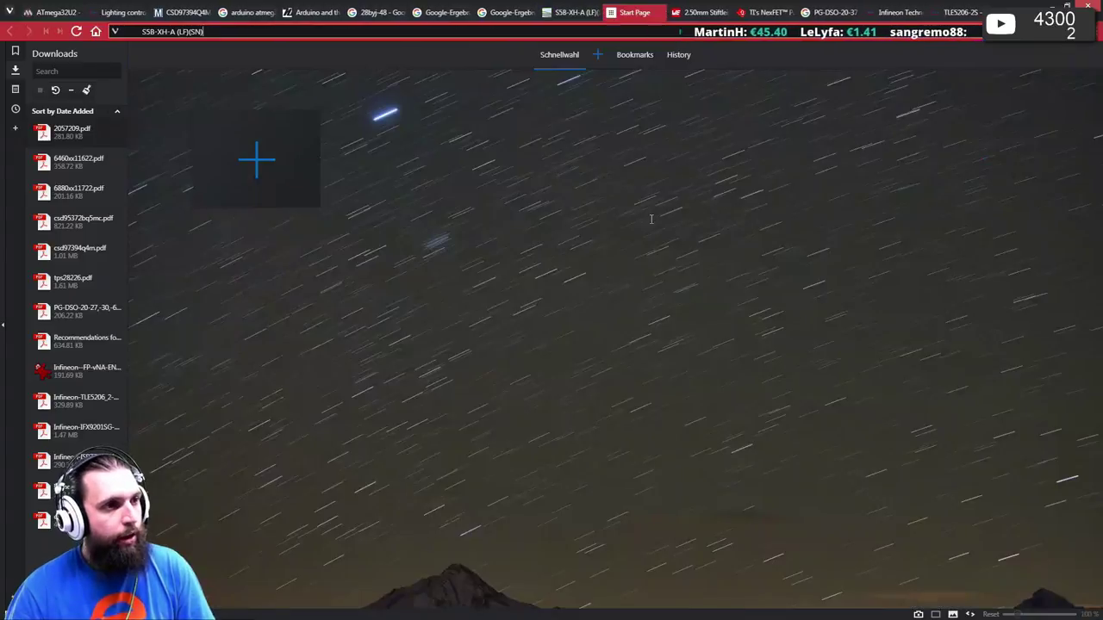
key("Return")
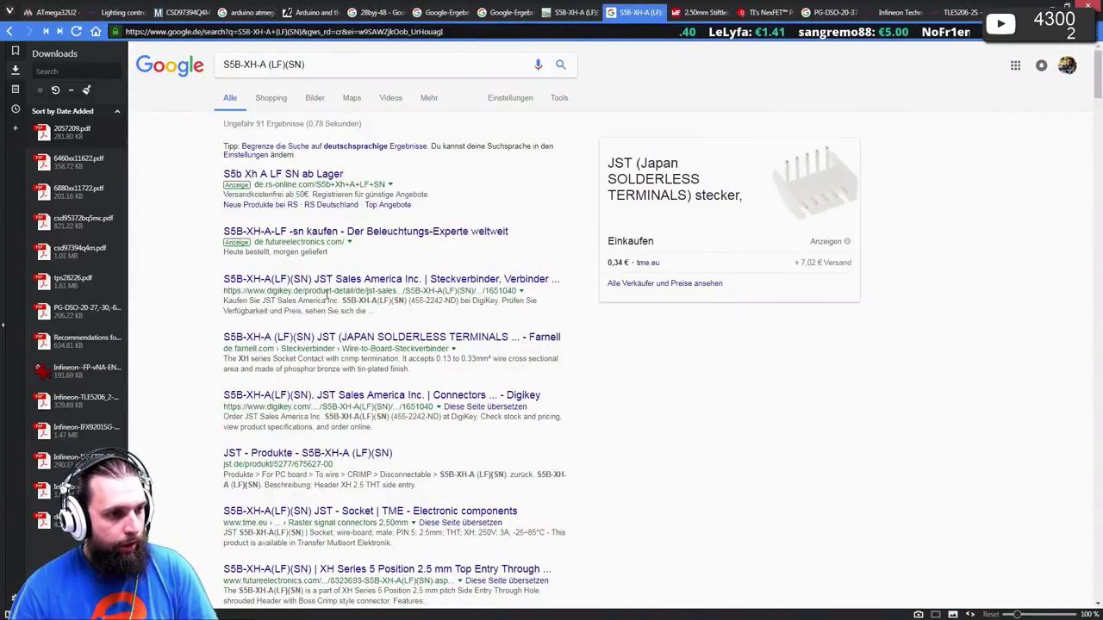
scroll(326, 295, "down", 1)
left_click(274, 394)
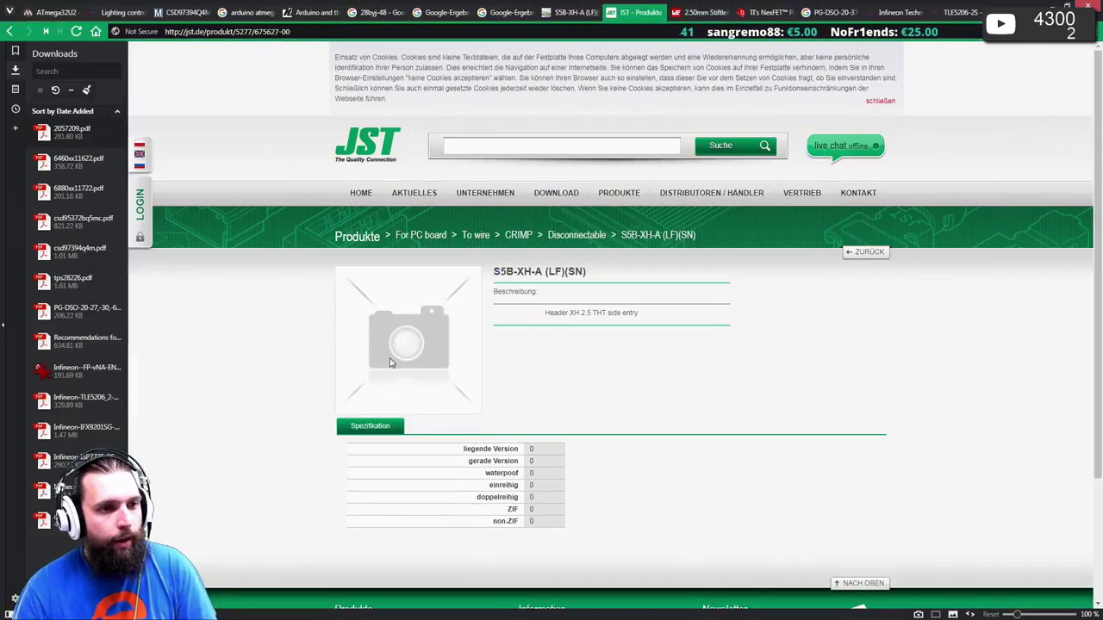
- Dismiss the cookie notice and search the JST site for S5B-XH-A
left_click(881, 101)
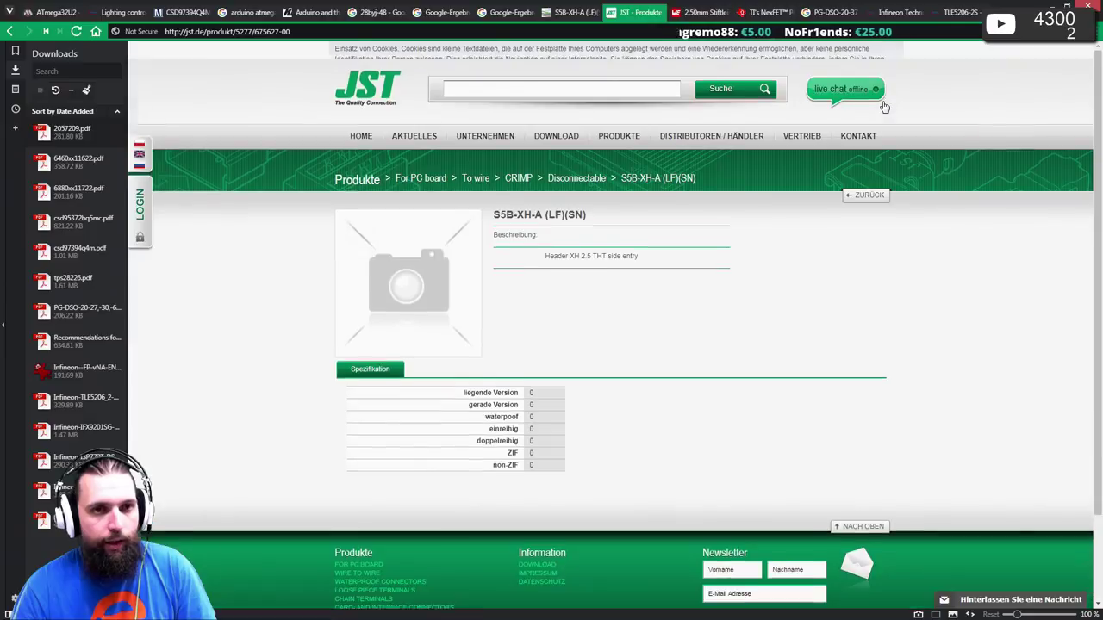
scroll(629, 310, "down", 1)
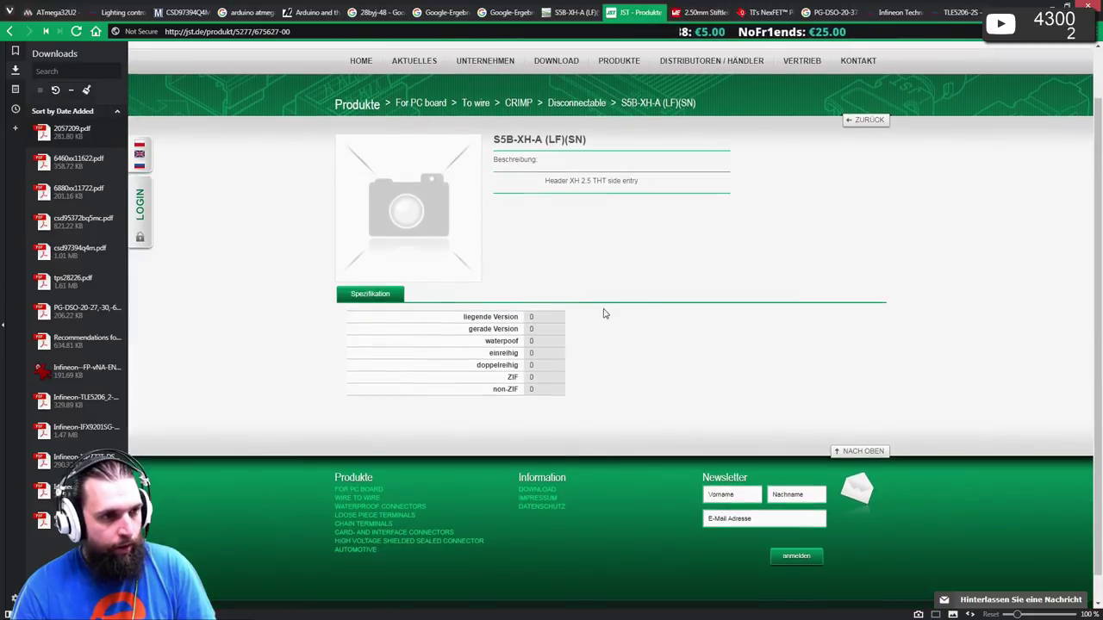
scroll(569, 319, "up", 1)
left_click(460, 72)
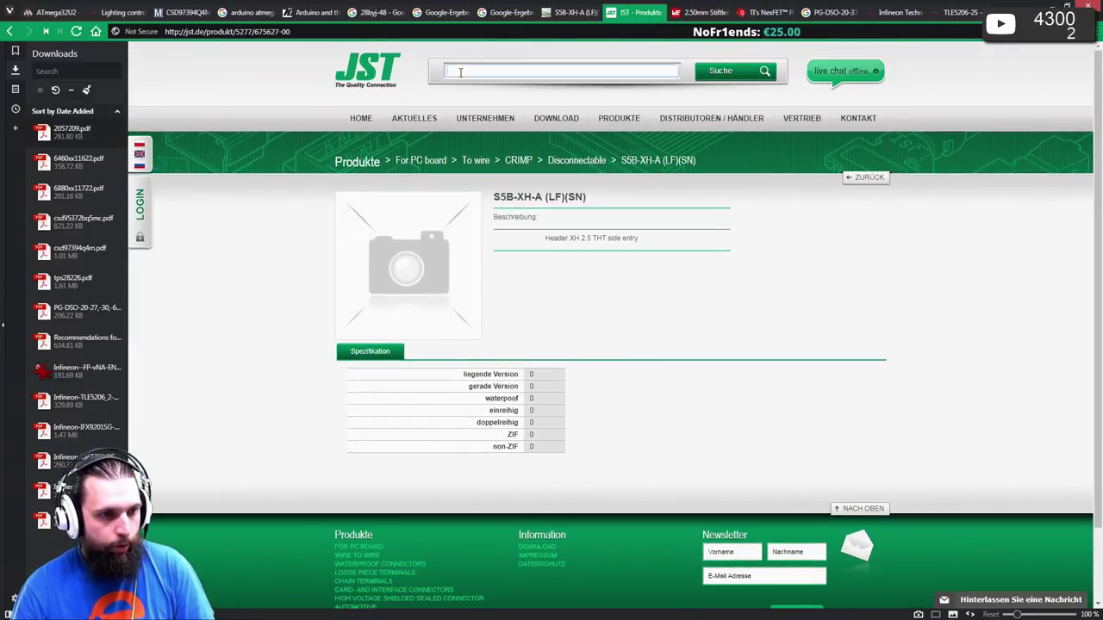
key("ctrl+v")
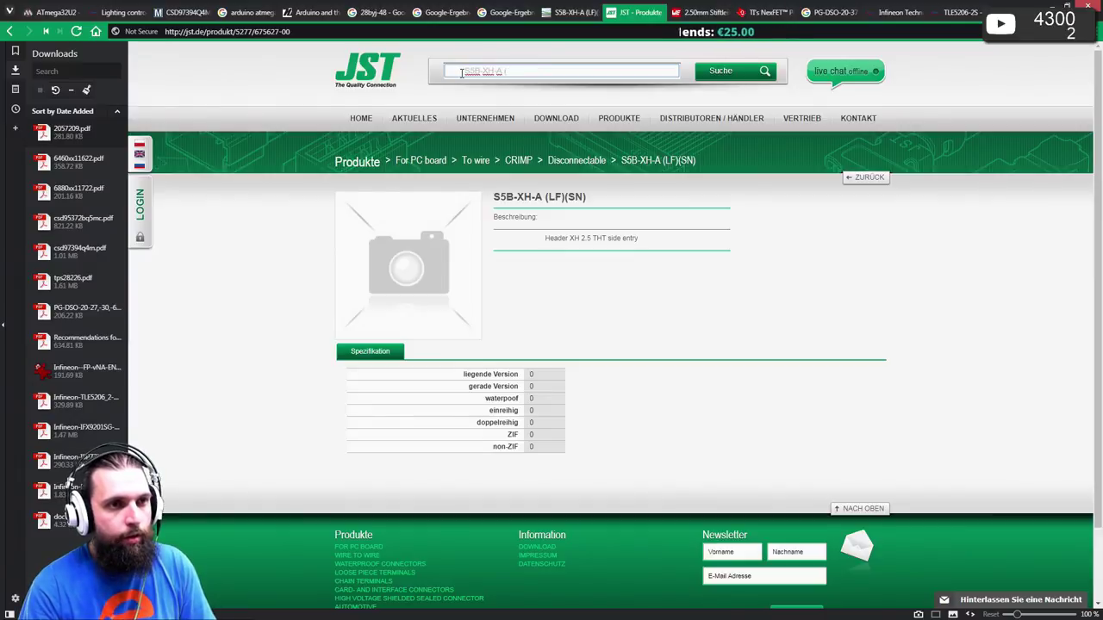
key("Return")
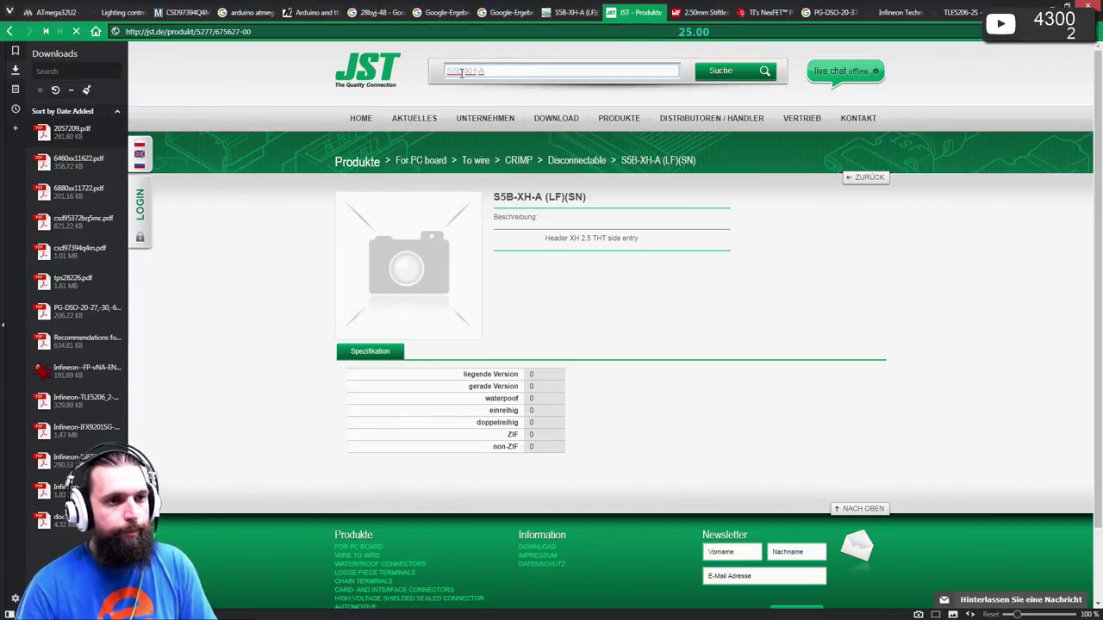
- Open the XH series result and browse its list of products
scroll(677, 350, "down", 2)
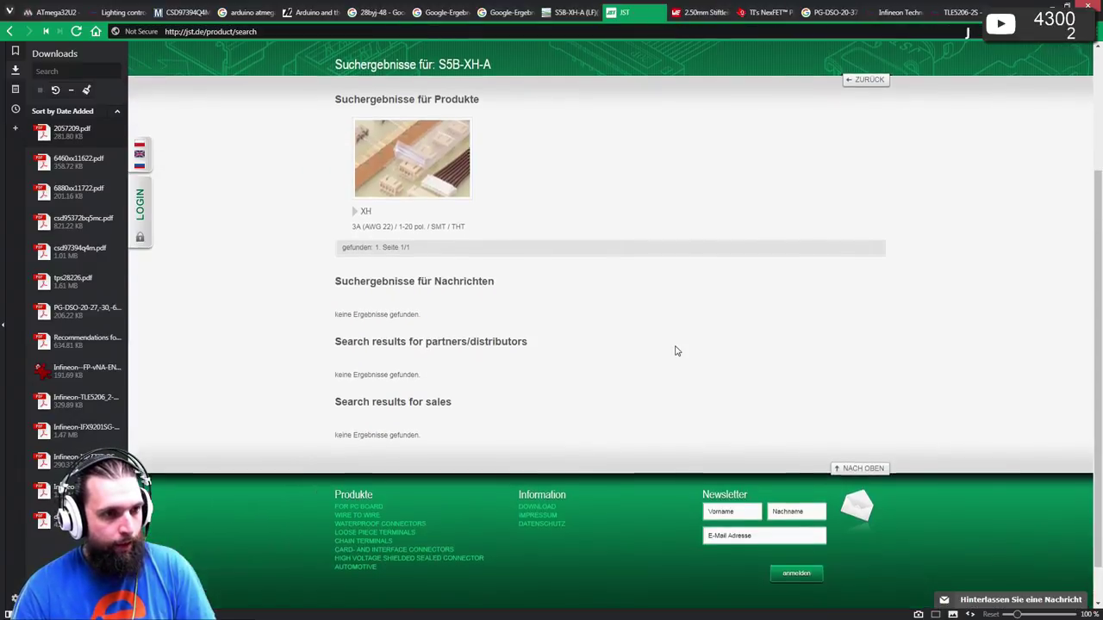
left_click(365, 213)
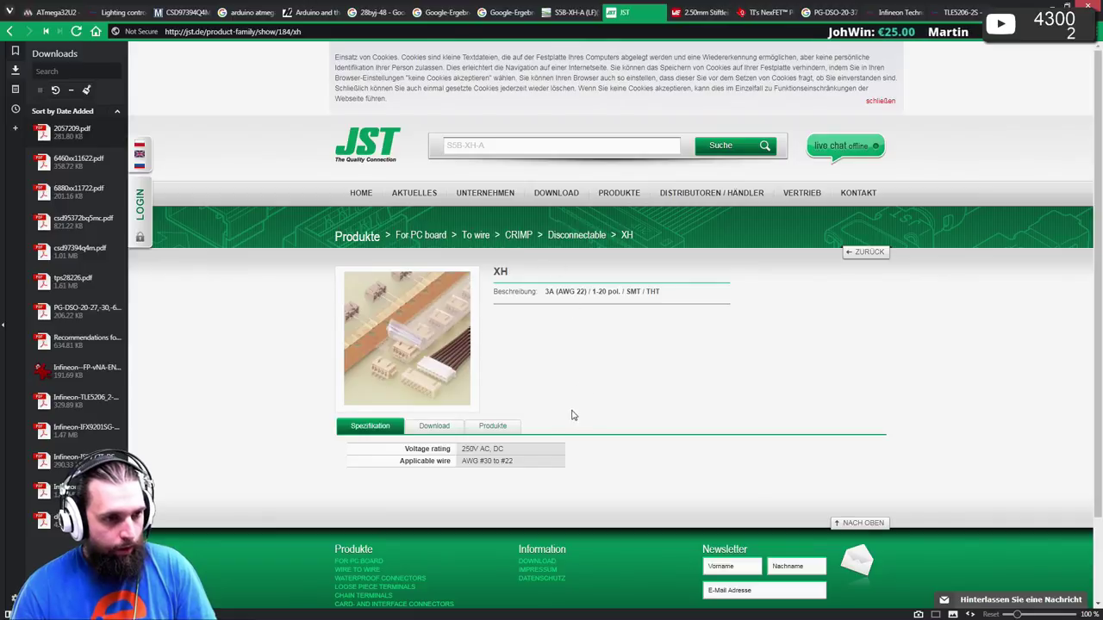
left_click(482, 425)
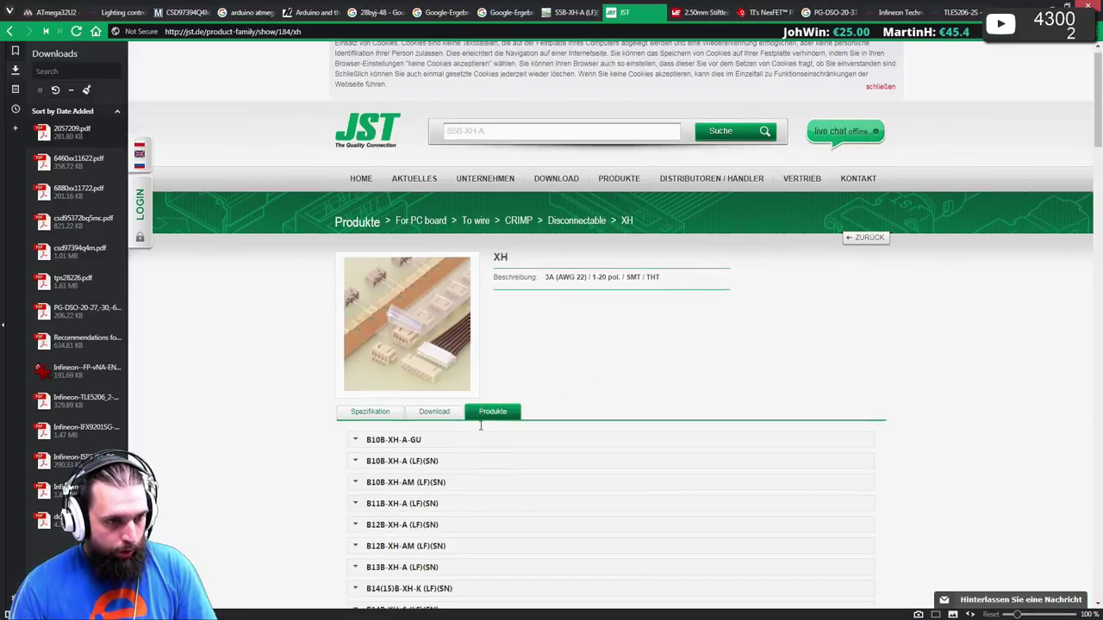
scroll(481, 425, "down", 3)
scroll(483, 425, "up", 2)
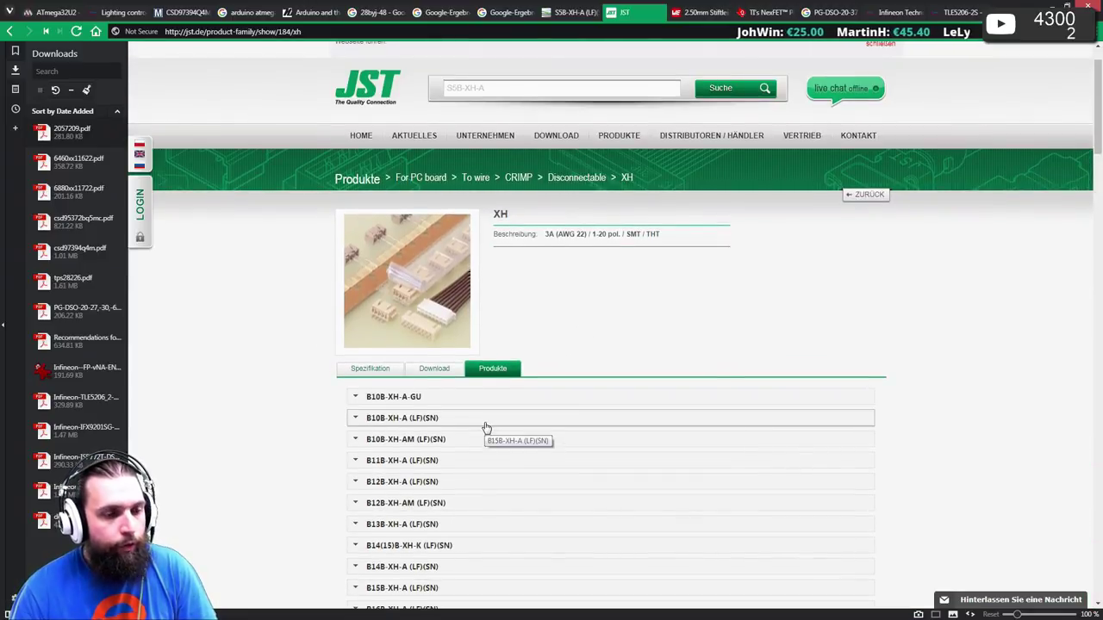
scroll(485, 426, "down", 10)
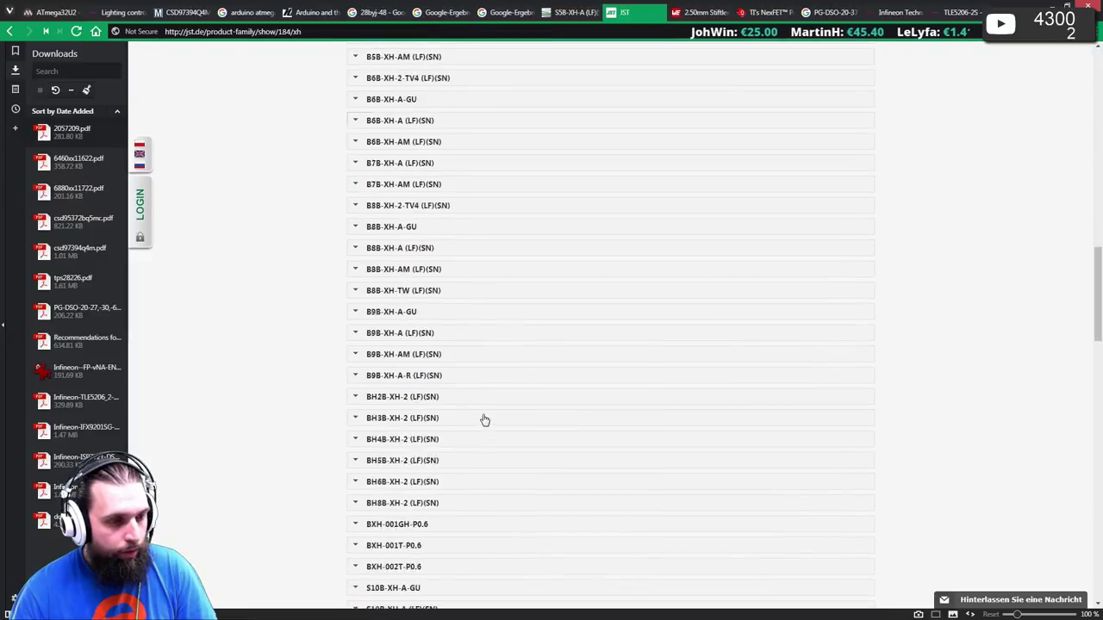
scroll(485, 419, "down", 10)
scroll(509, 421, "up", 5)
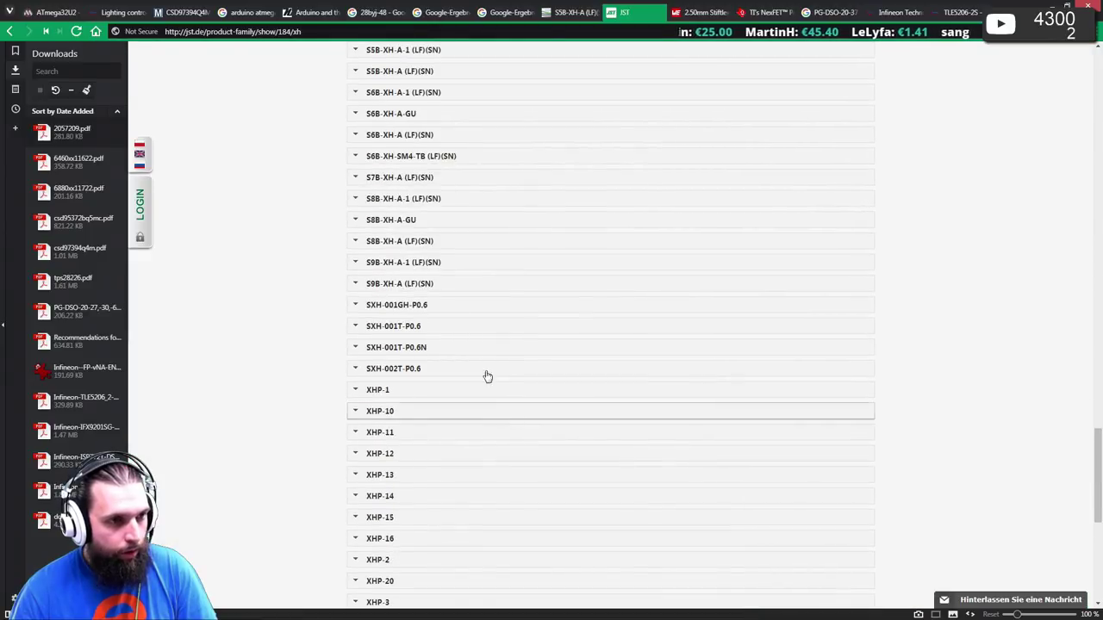
scroll(399, 214, "up", 3)
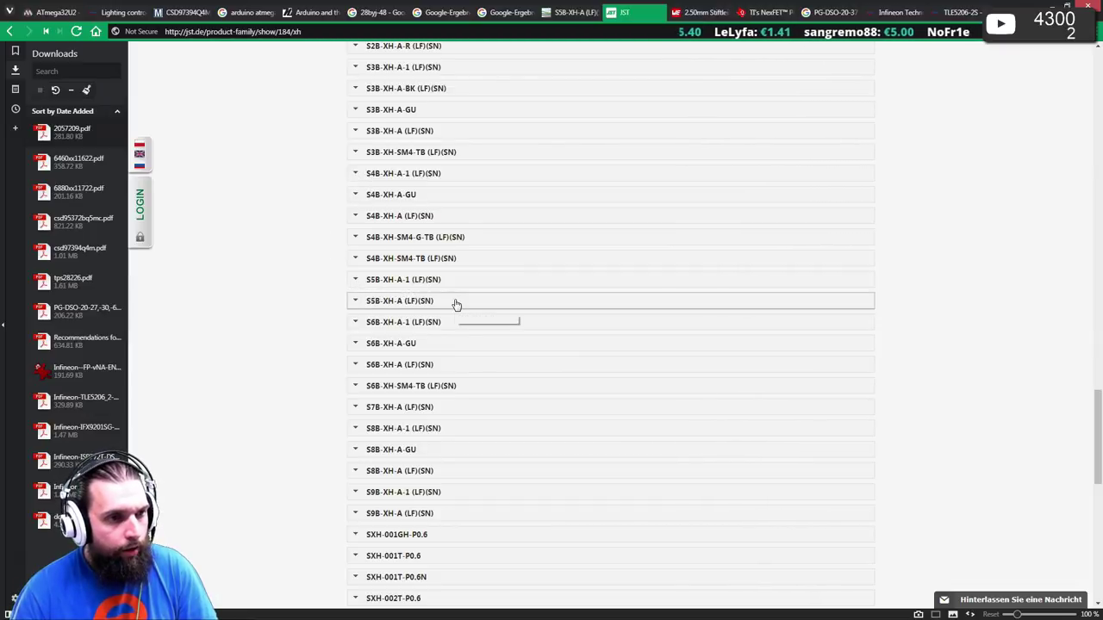
- Expand the S5B-XH-A (LF)(SN) entry, then view the XH downloadable PDFs and downloads section
left_click(359, 303)
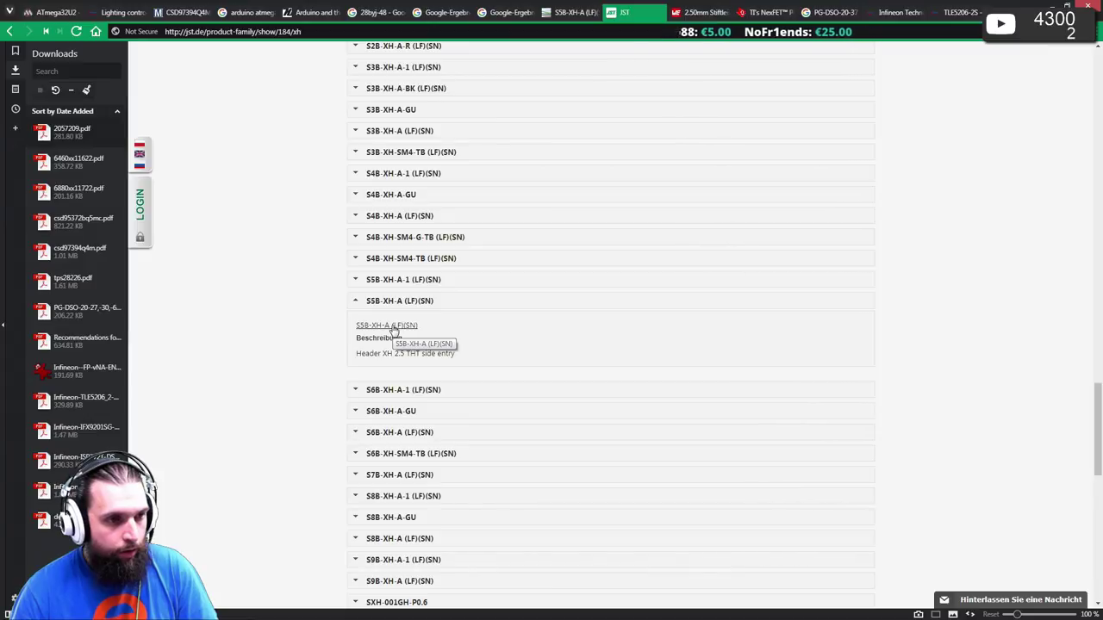
left_click(392, 326)
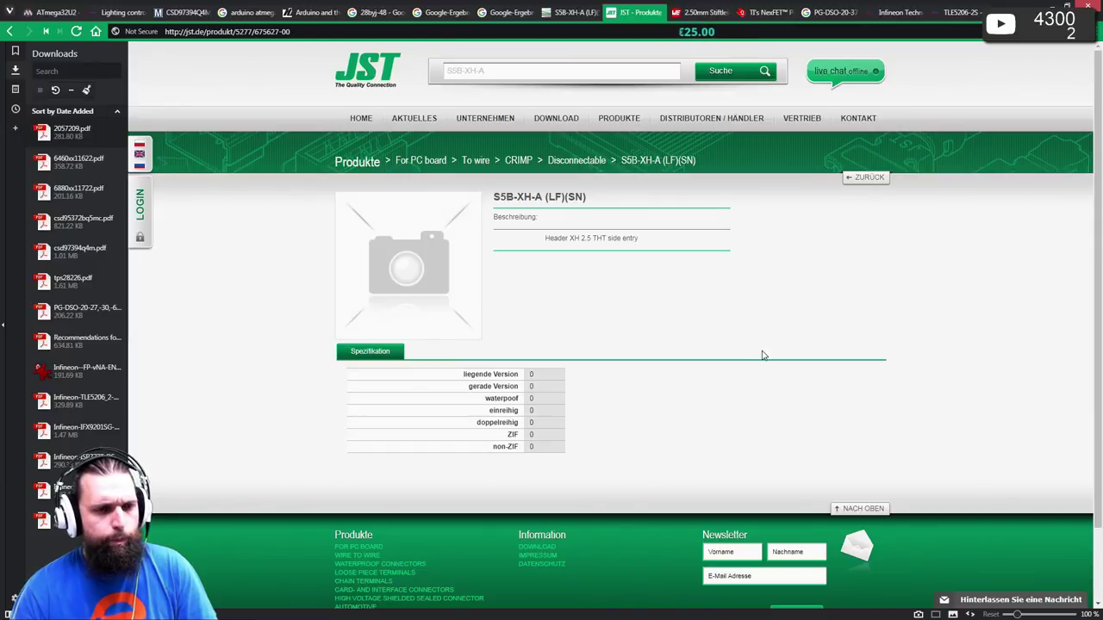
key("F5")
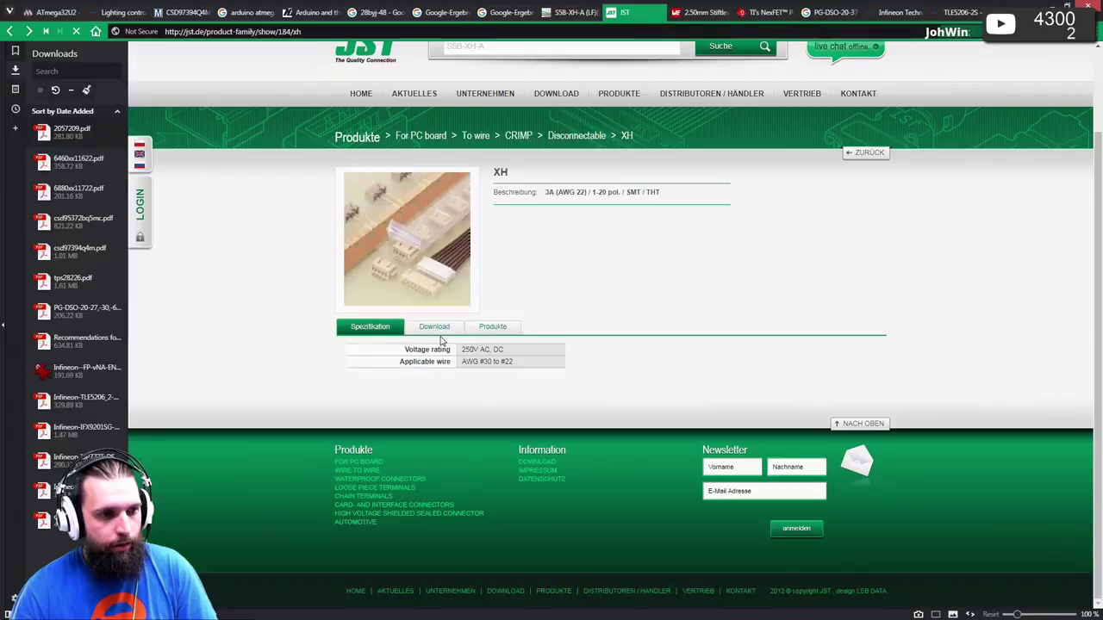
left_click(434, 330)
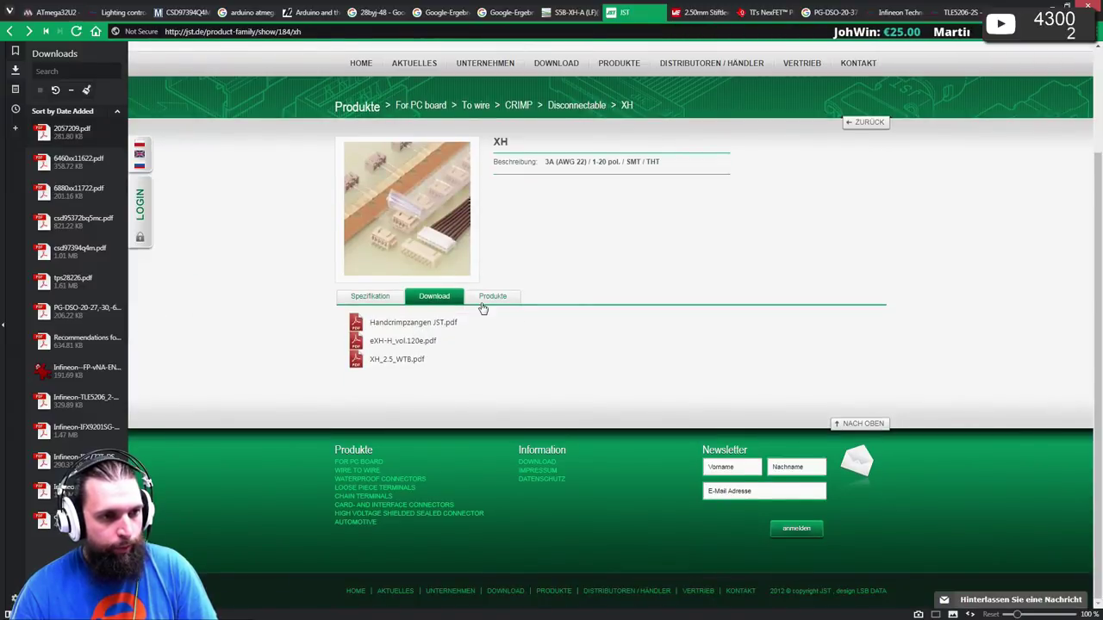
left_click(552, 63)
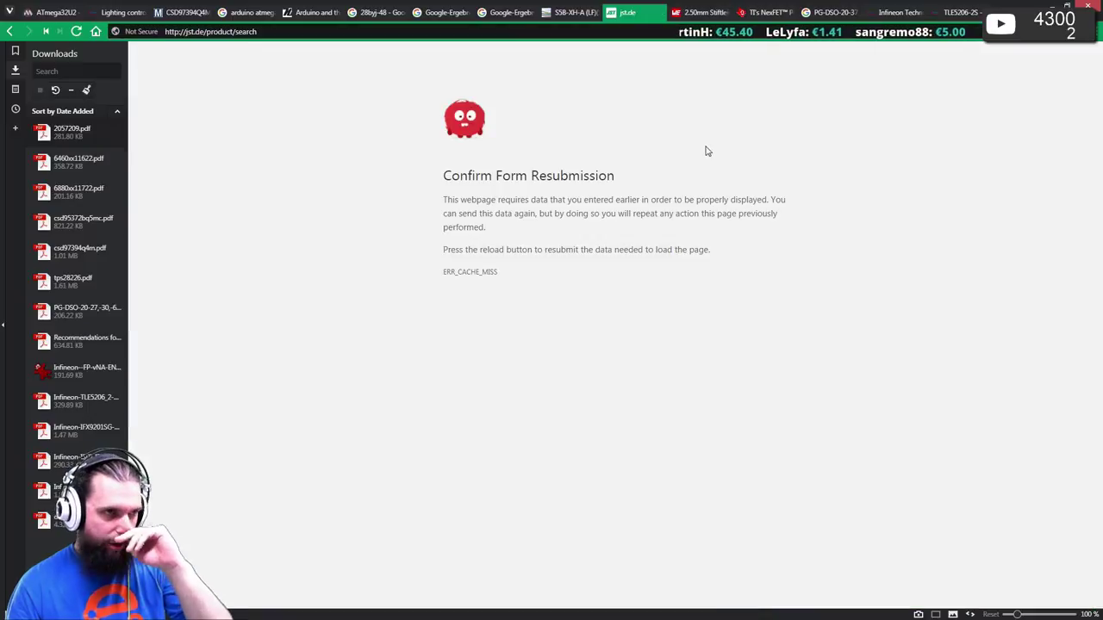
- Open JST Japan's part-number search for S5B-XH-A from the Google results in a new tab
key("alt+Left")
key("alt+Left")
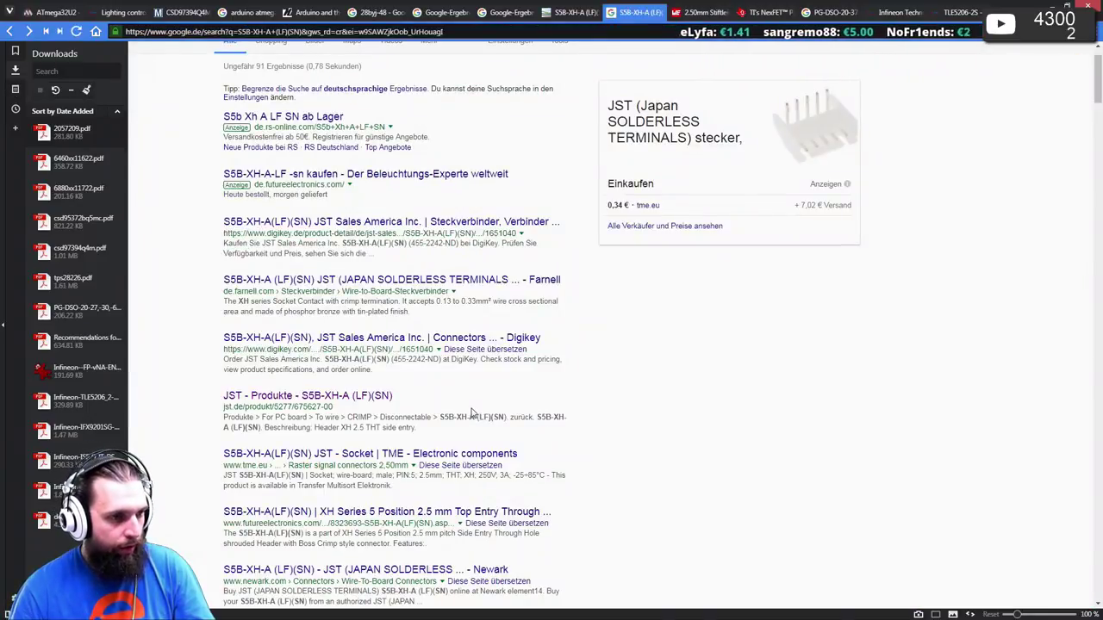
scroll(472, 413, "down", 2)
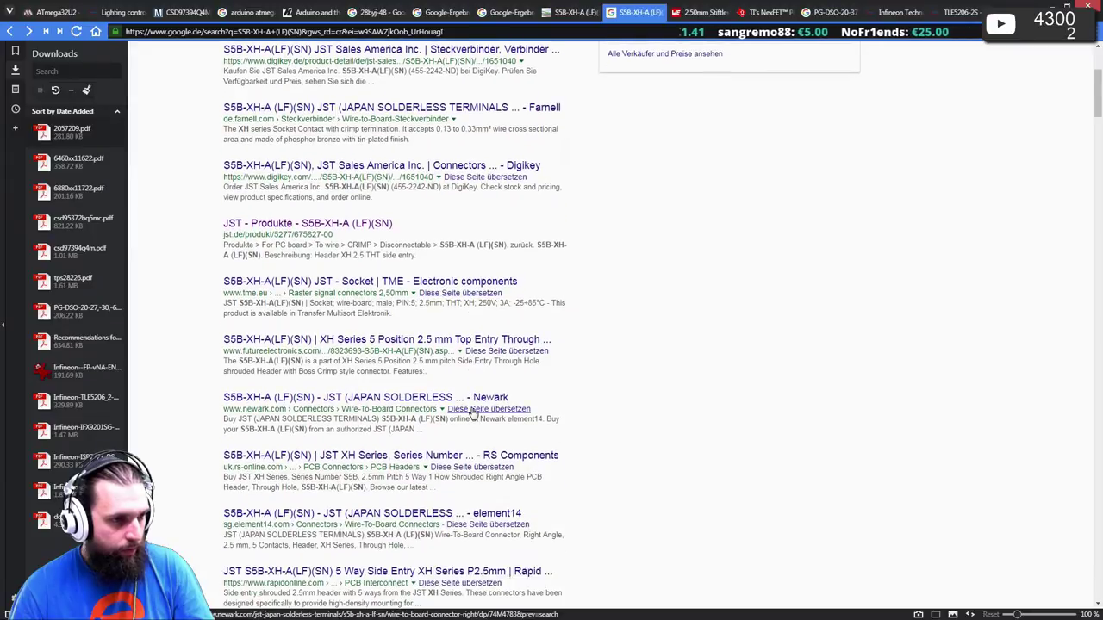
scroll(472, 414, "down", 3)
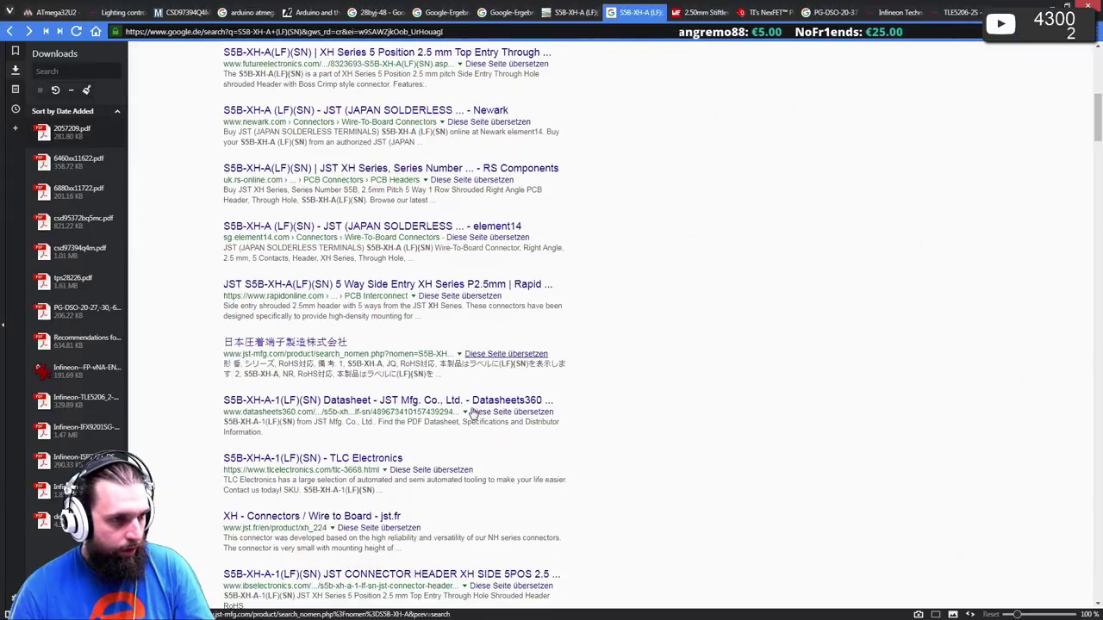
scroll(472, 413, "down", 1)
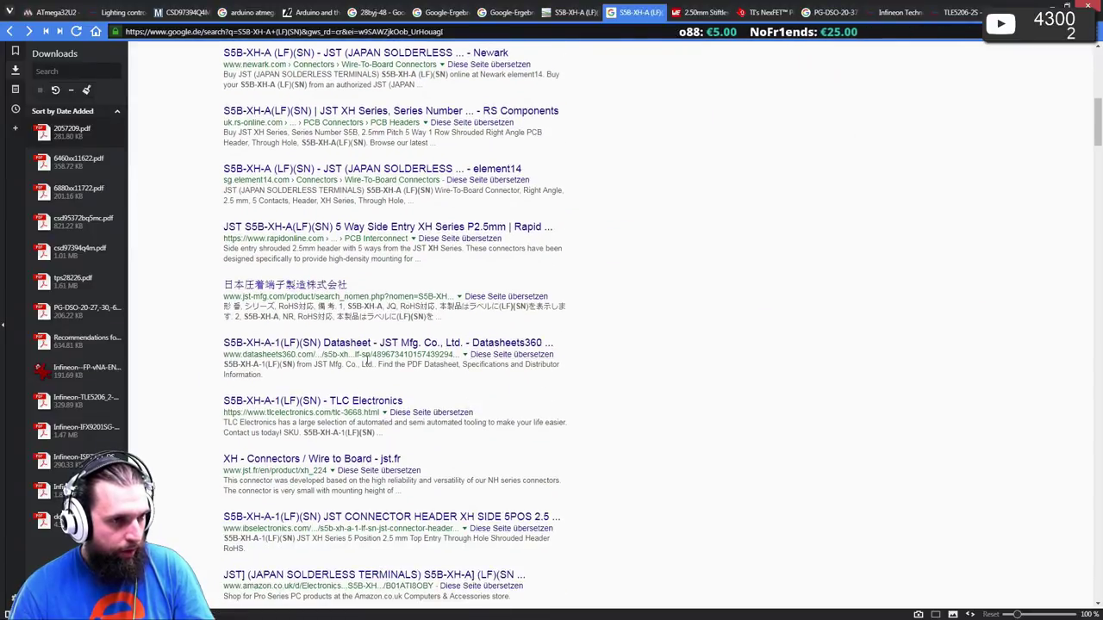
middle_click(304, 287)
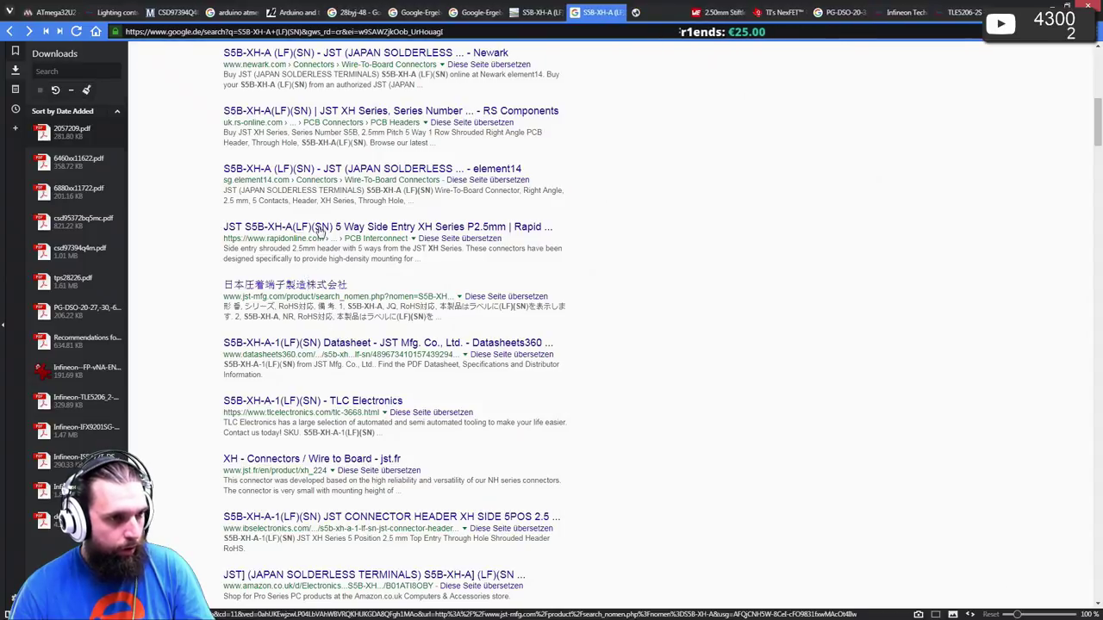
left_click(643, 14)
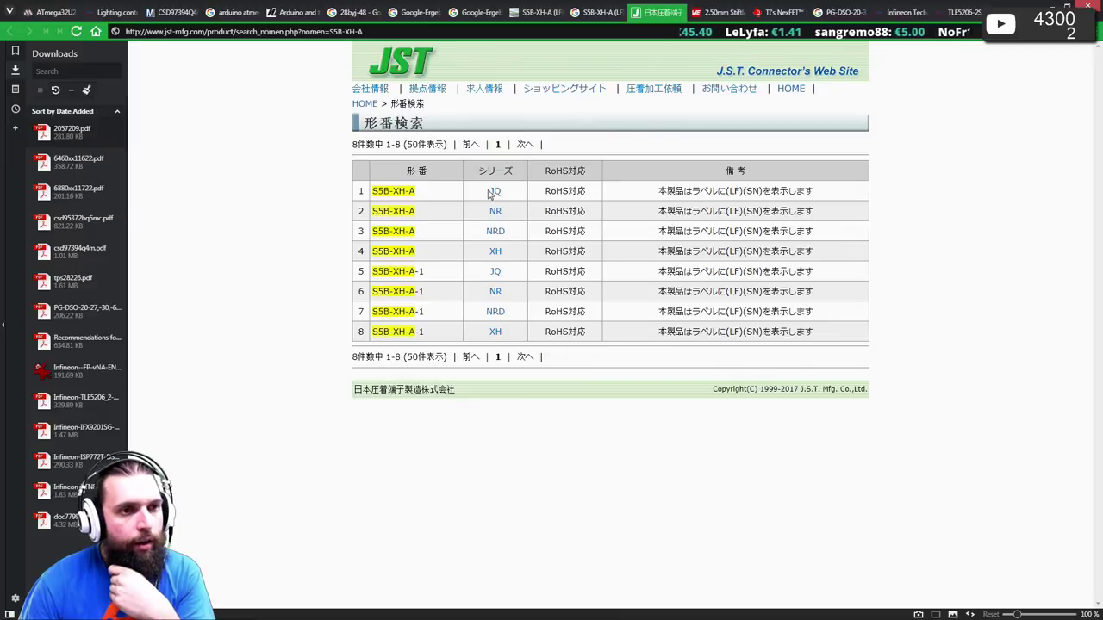
left_click(601, 12)
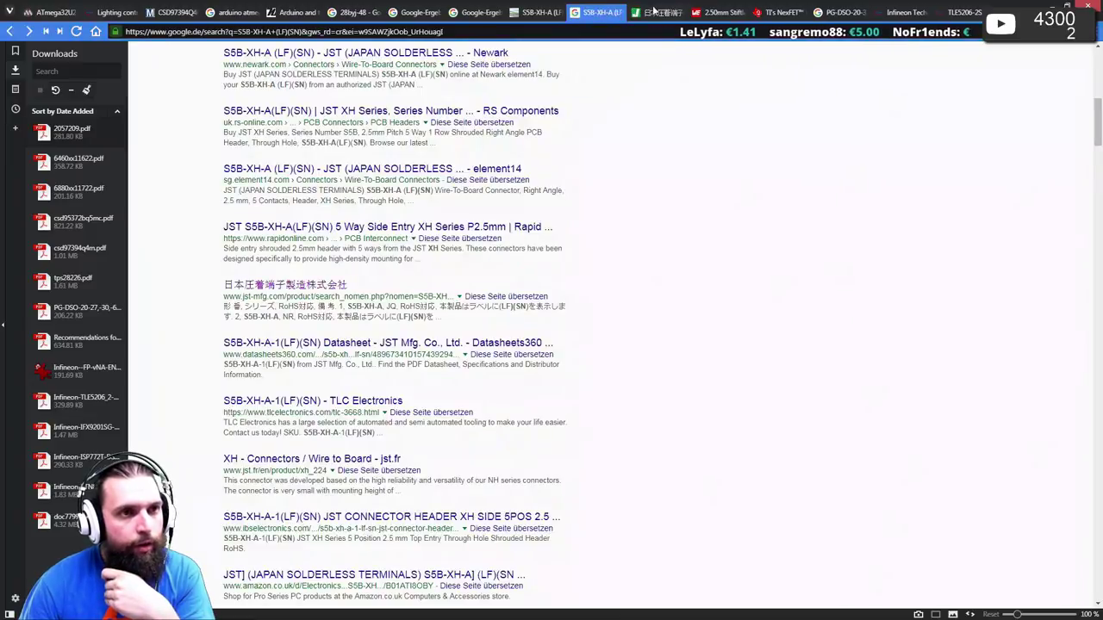
scroll(580, 243, "up", 8)
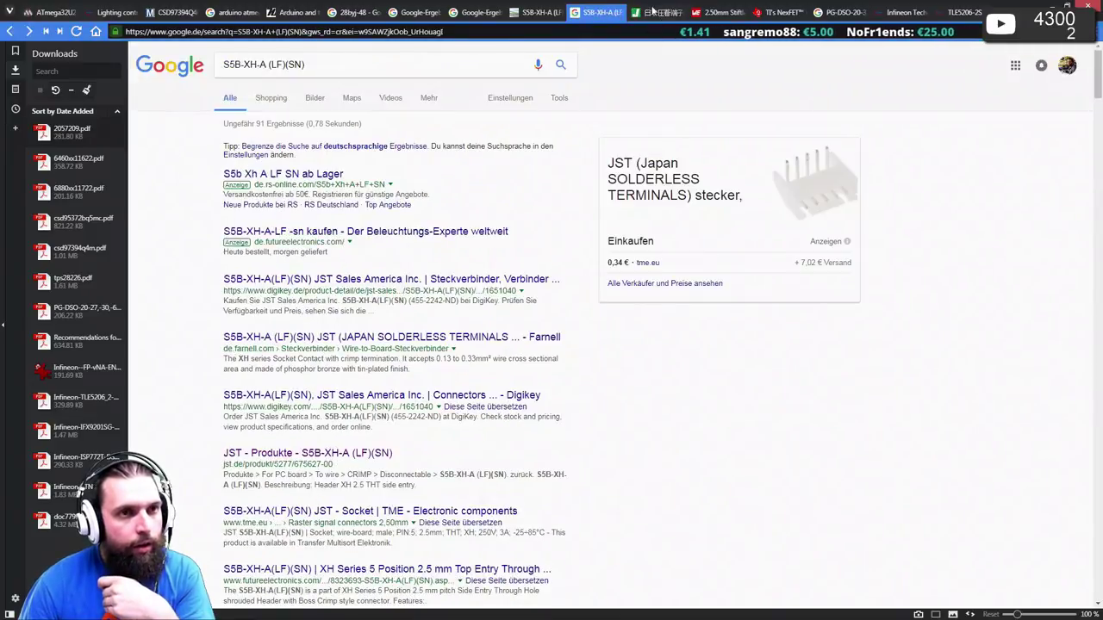
left_click(658, 12)
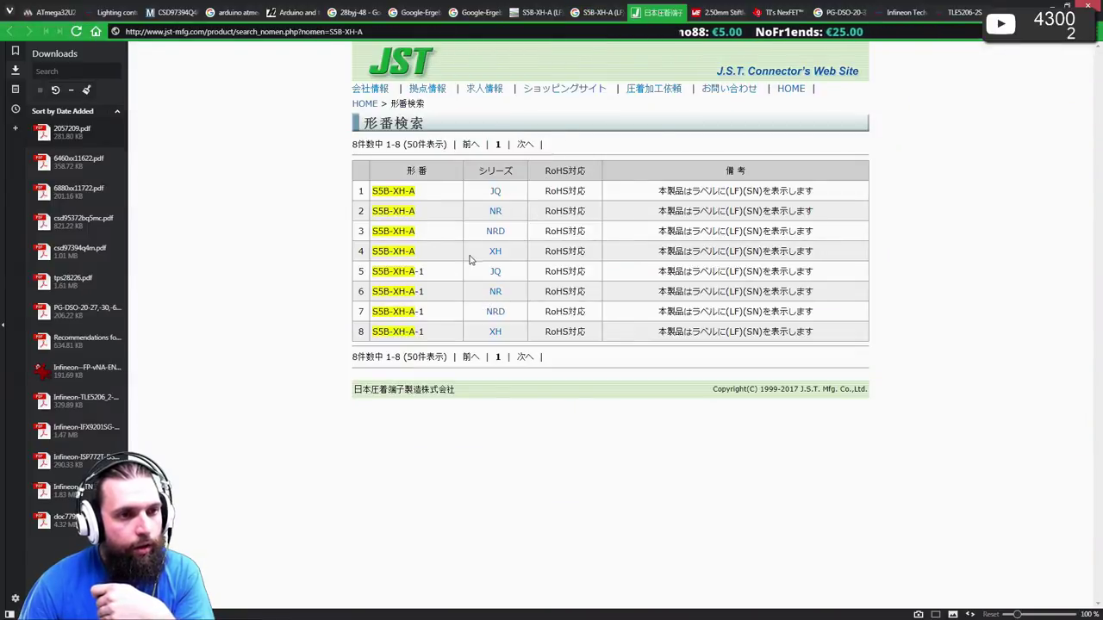
- Open the XH series 3Dデータ list and request the STEP download for S5B-XH-A in row 42
left_click(497, 255)
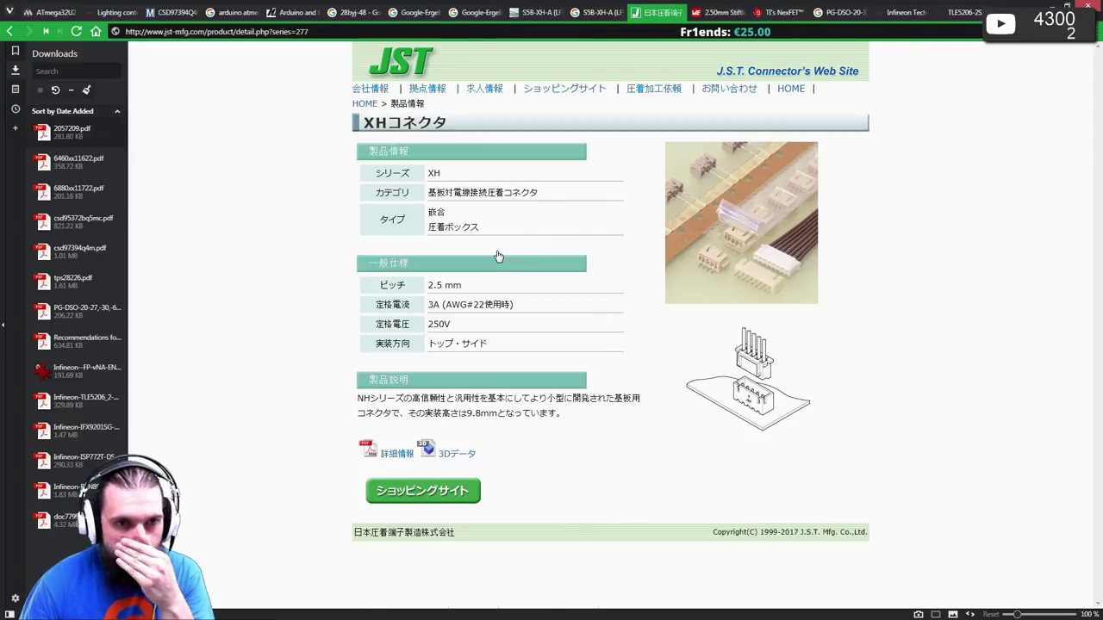
left_click(456, 456)
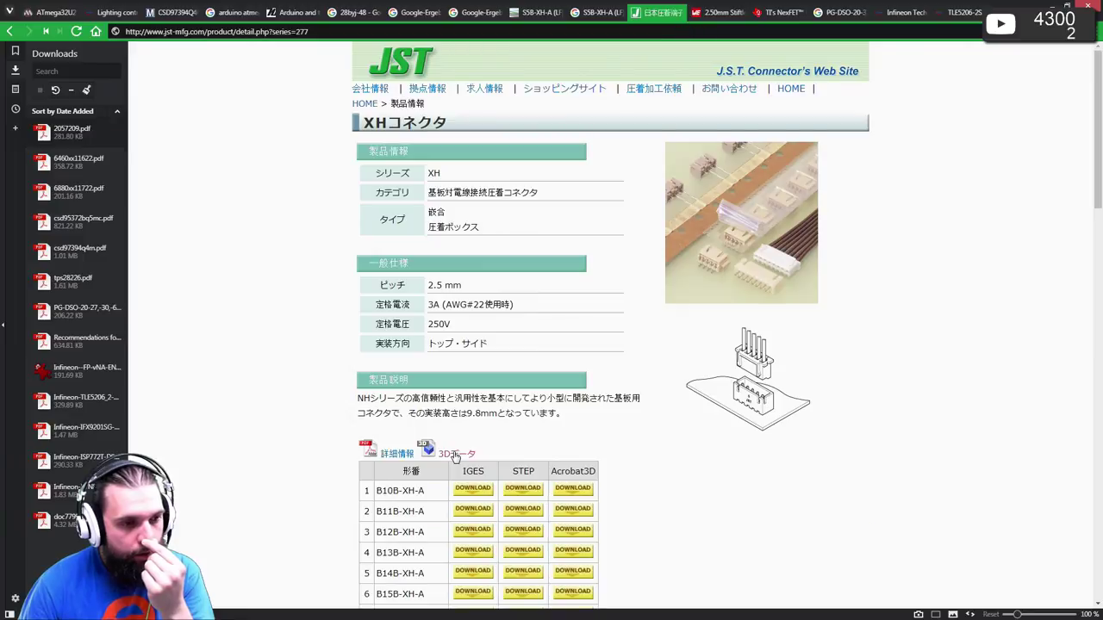
scroll(456, 456, "down", 3)
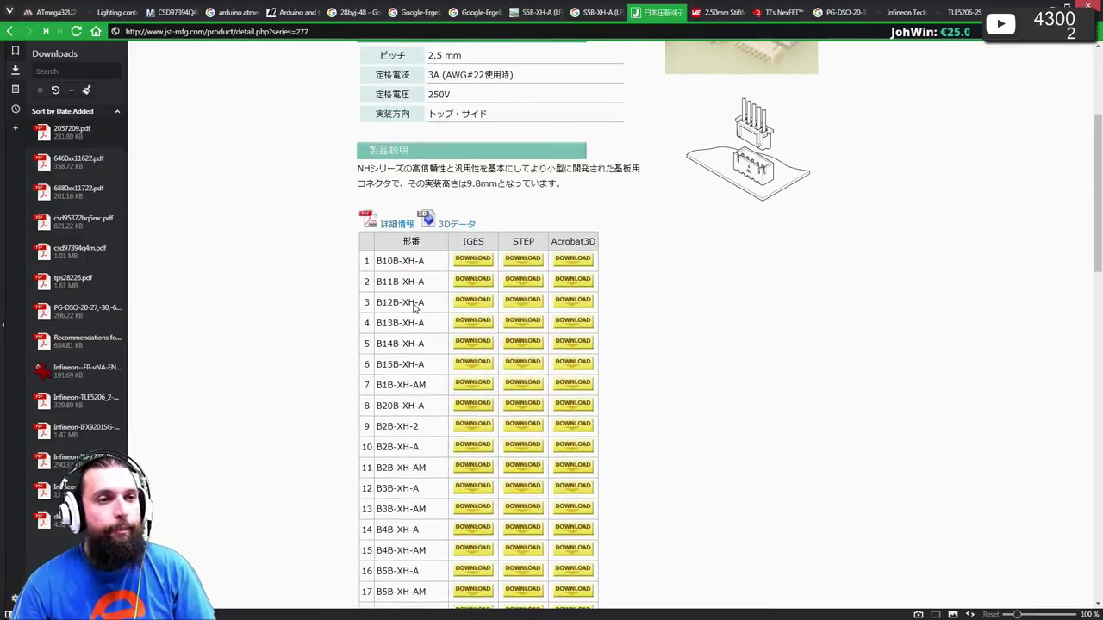
scroll(423, 297, "down", 1)
scroll(431, 248, "down", 2)
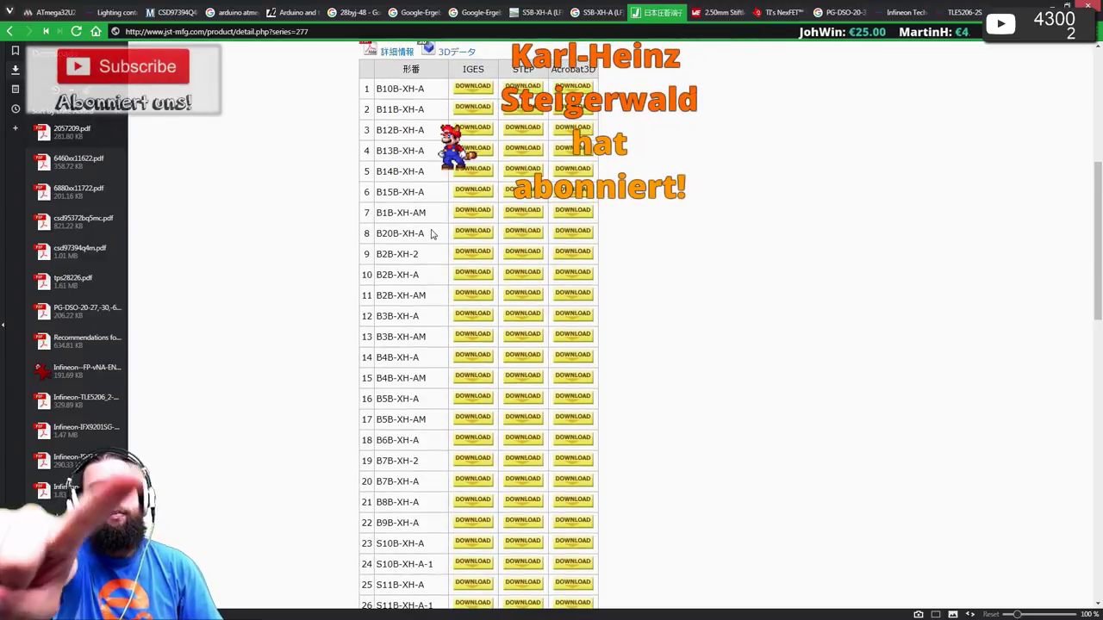
scroll(465, 276, "down", 5)
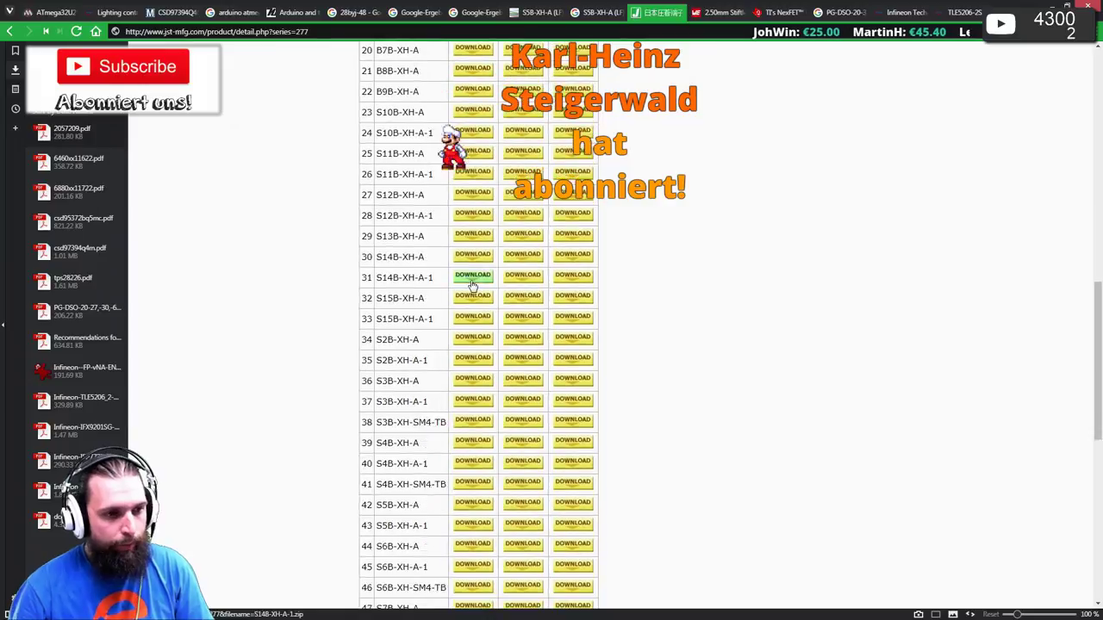
scroll(465, 293, "down", 2)
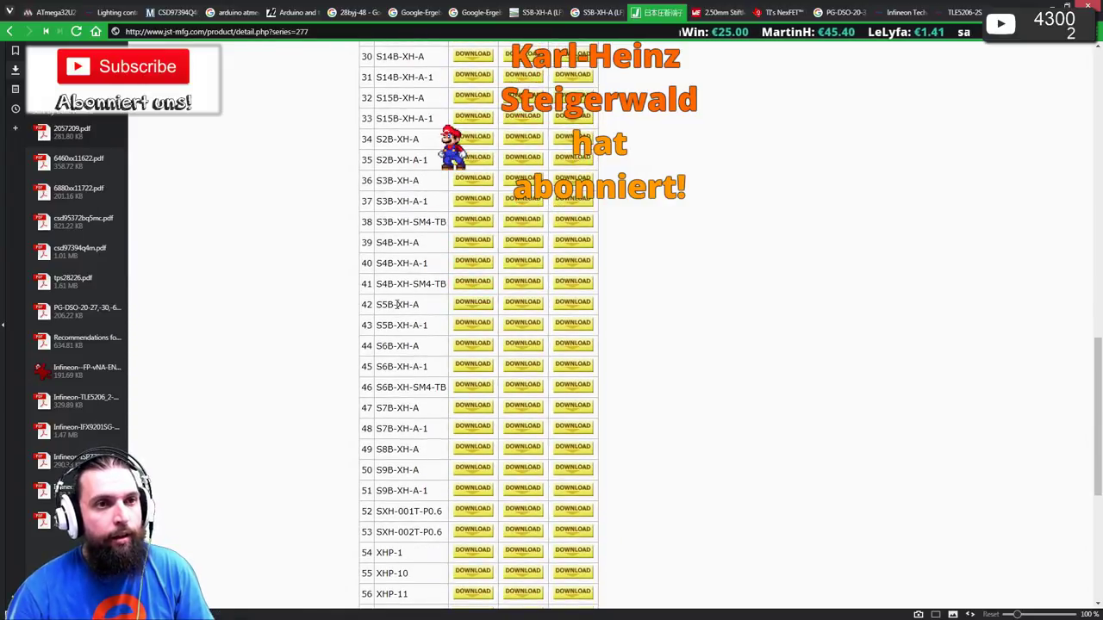
scroll(493, 308, "up", 1)
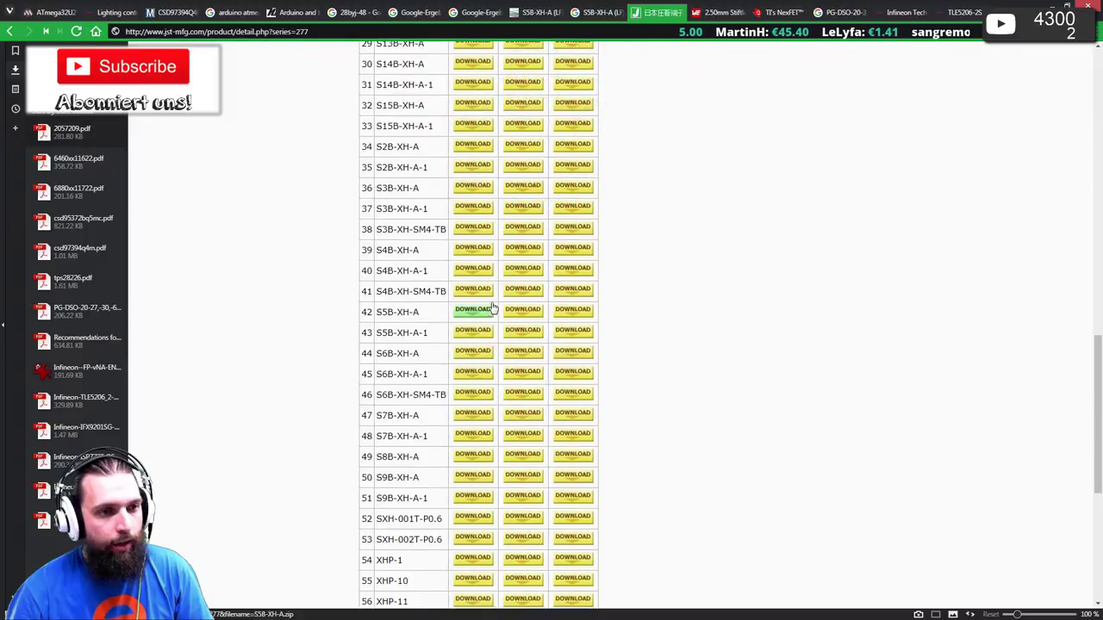
scroll(492, 309, "up", 7)
scroll(495, 308, "down", 5)
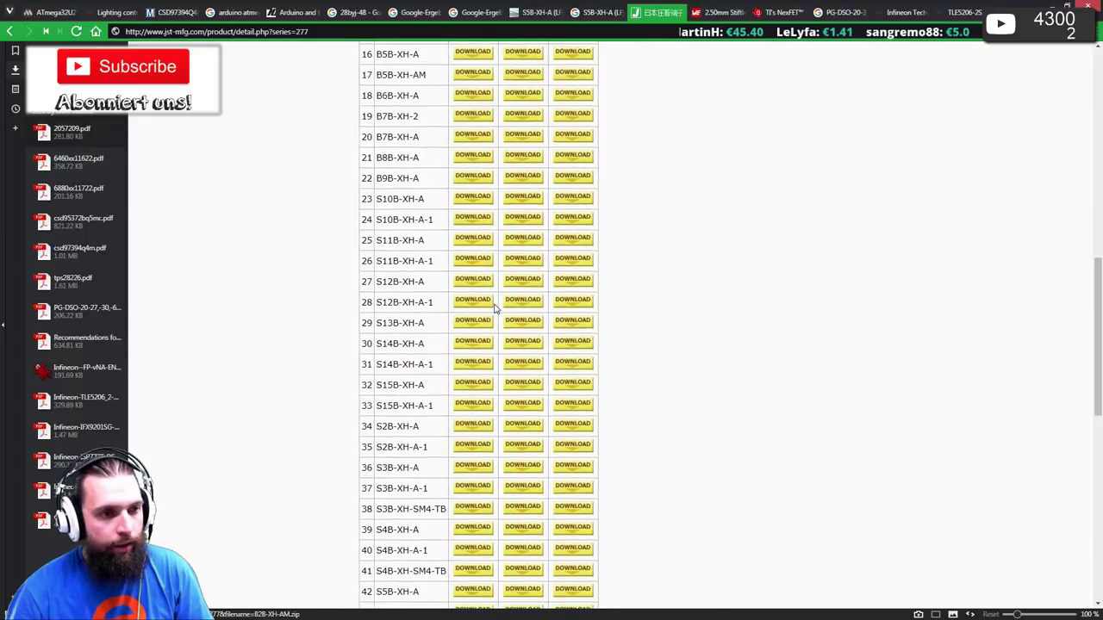
scroll(495, 309, "down", 3)
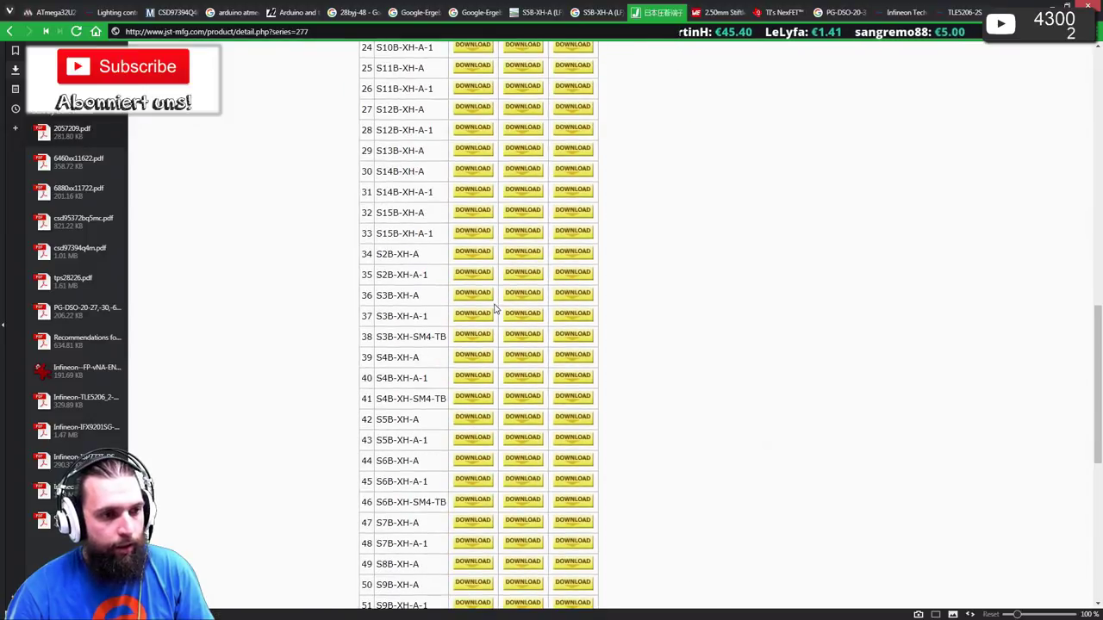
left_click(524, 419)
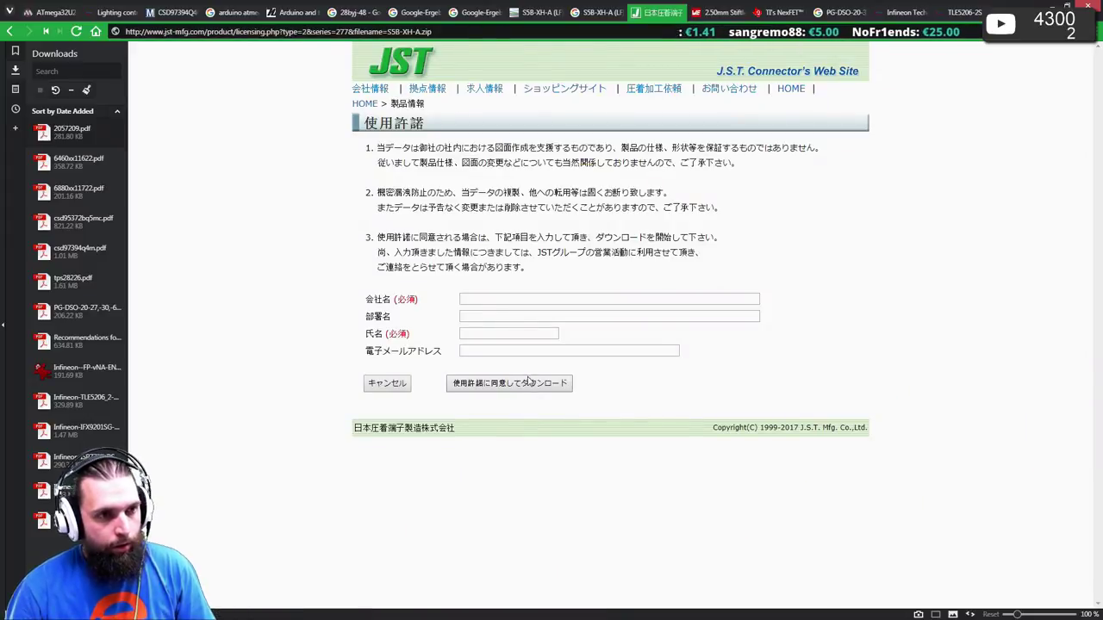
- Enter the company name and contact e-mail, accept the licence and download S5B-XH-A.zip
left_click(504, 301)
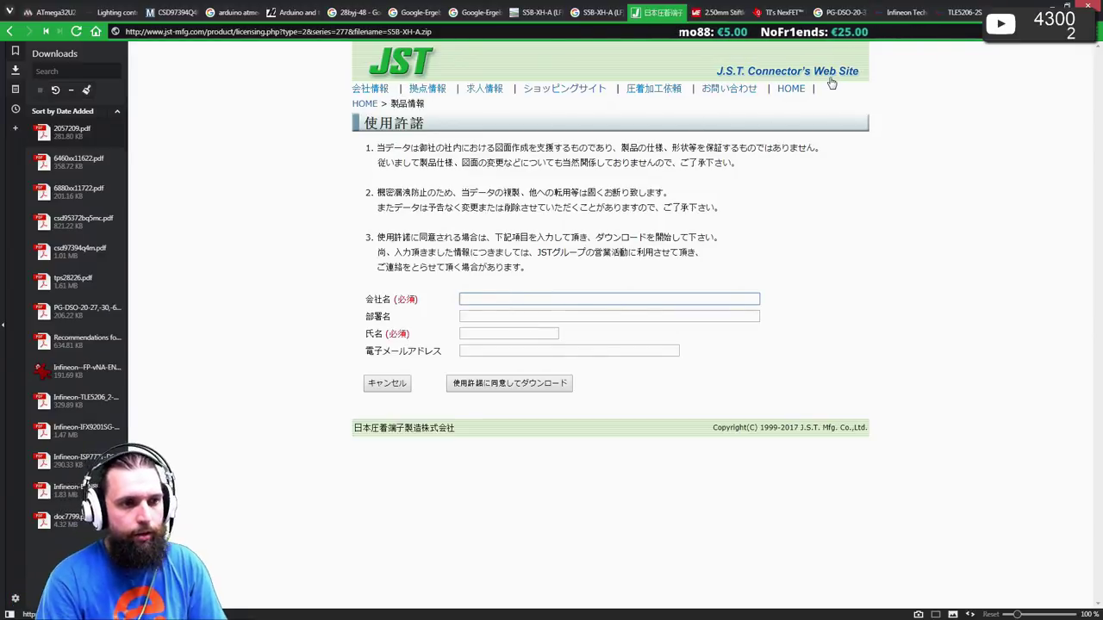
type("H")
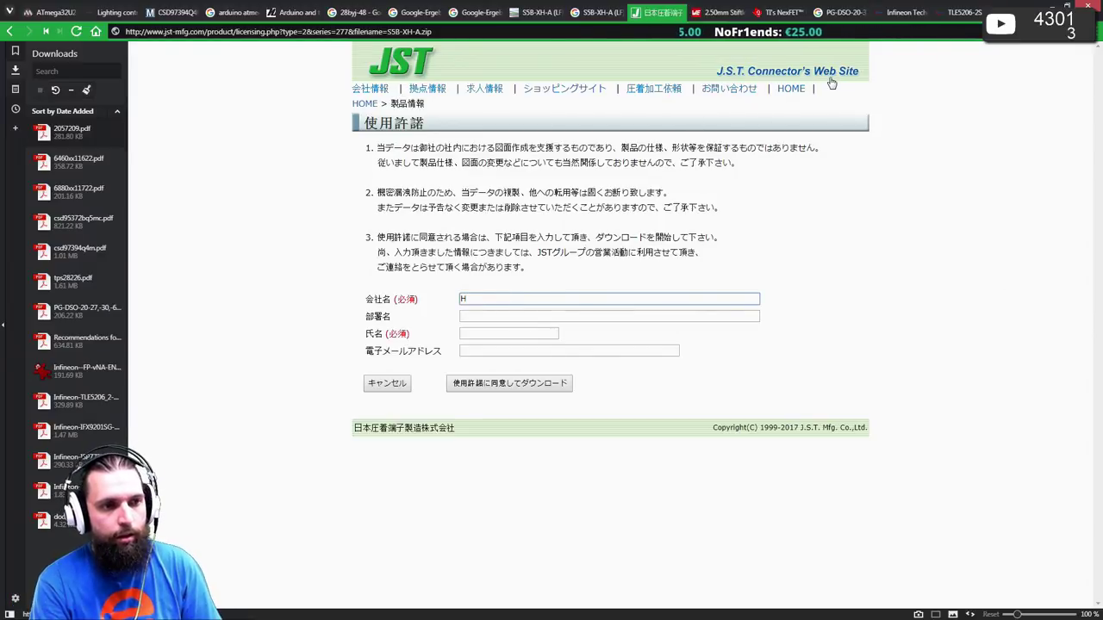
type("eHa")
key("Down")
key("Tab")
key("Tab")
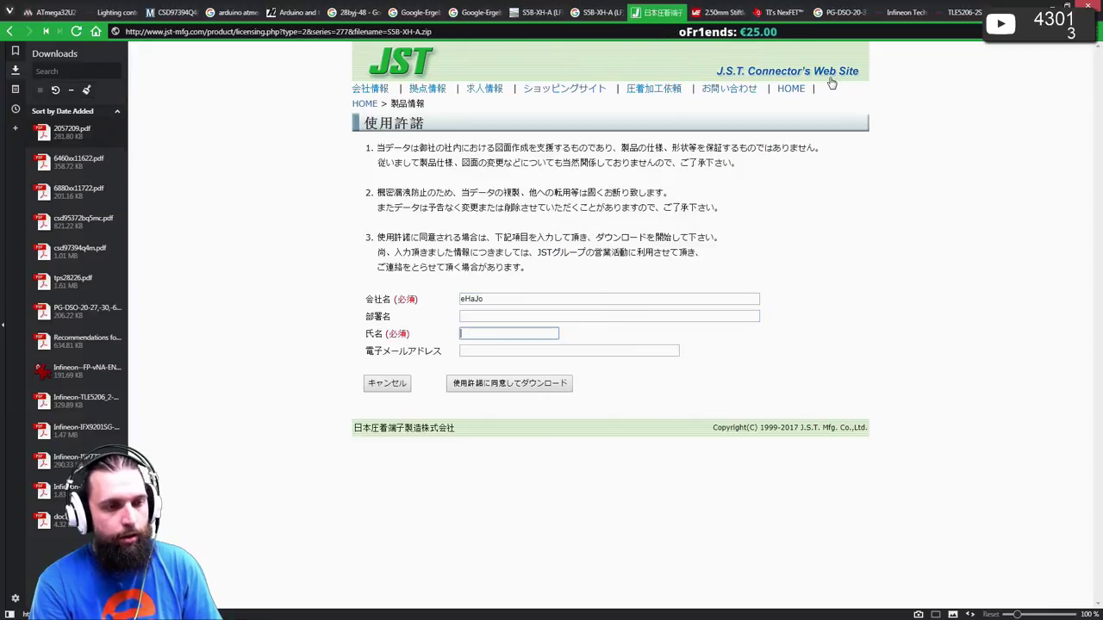
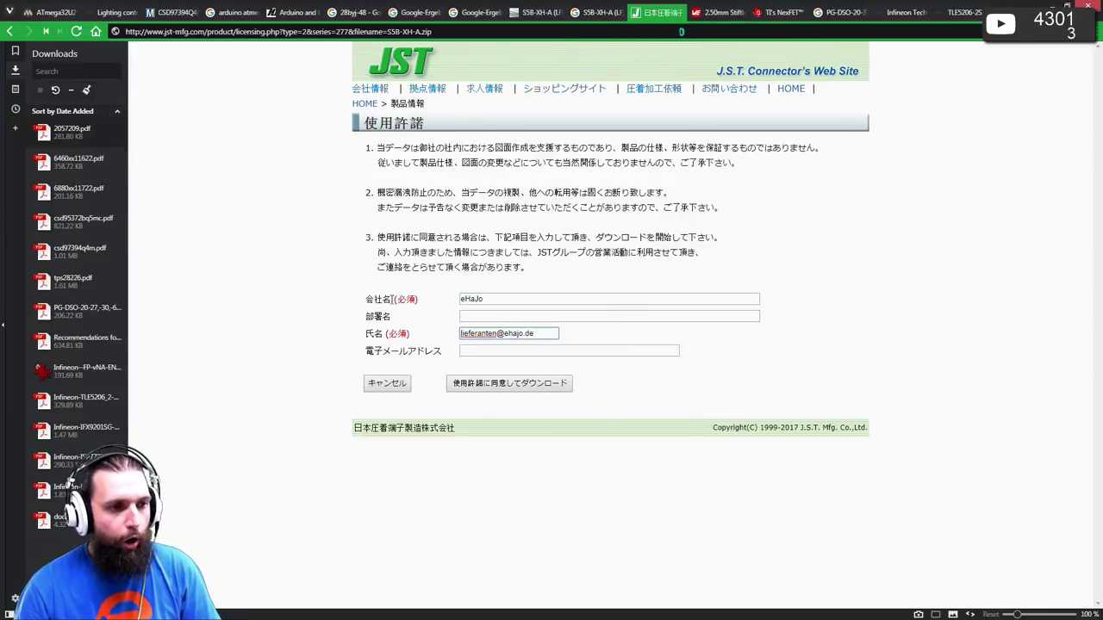
double_click(496, 299)
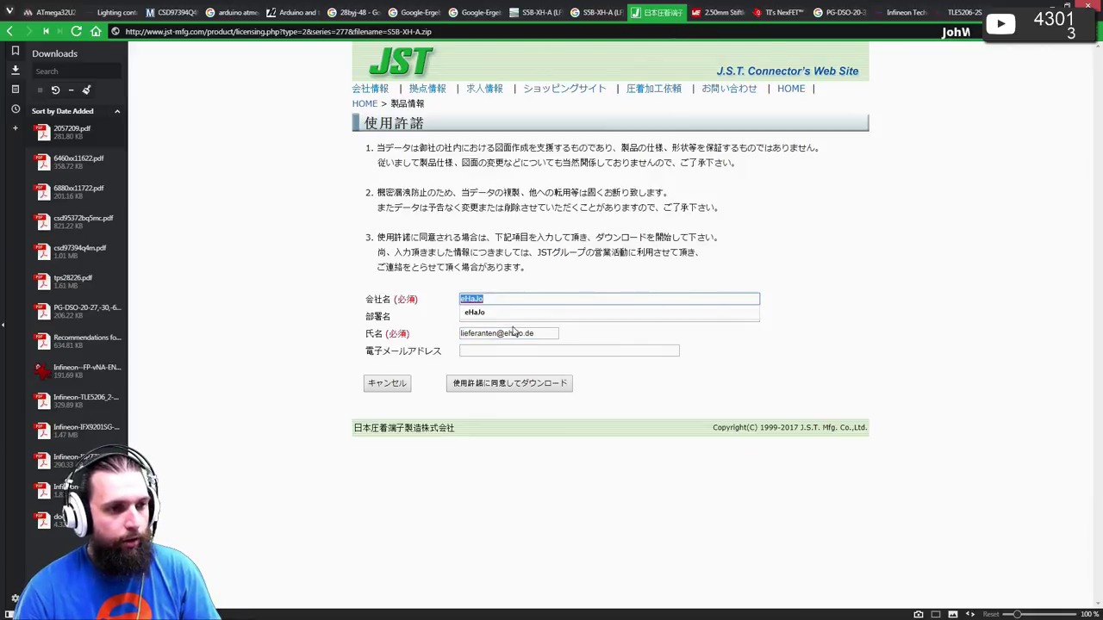
left_click(366, 341)
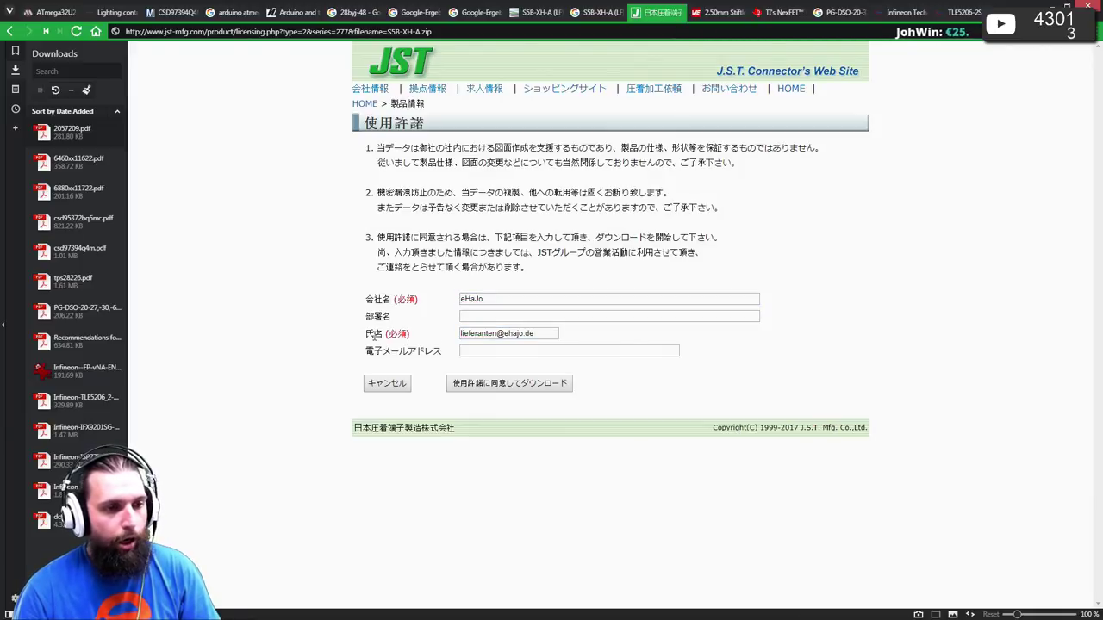
left_click(470, 385)
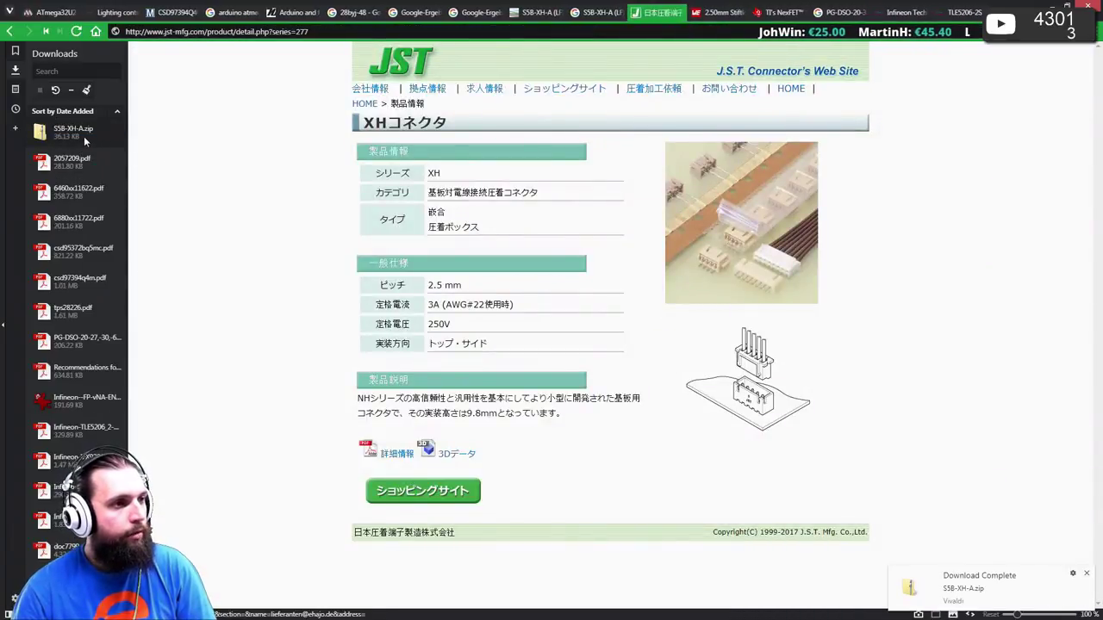
- Extract S5B-XH-A.zip with 7-Zip into an S5B-XH-A folder in Temp and open it
double_click(85, 138)
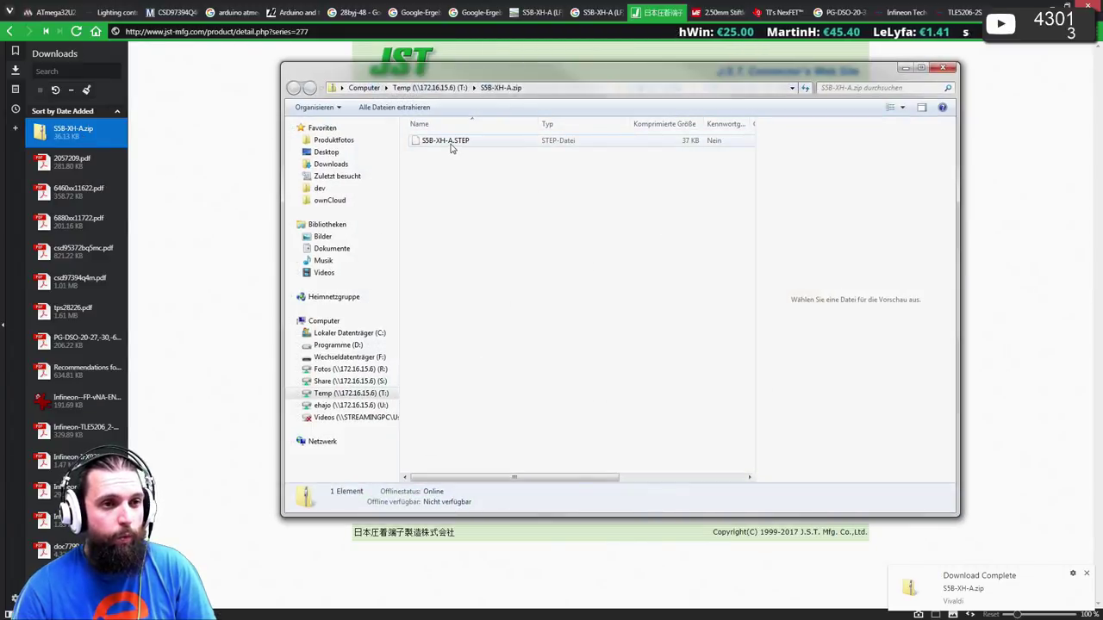
left_click(452, 147)
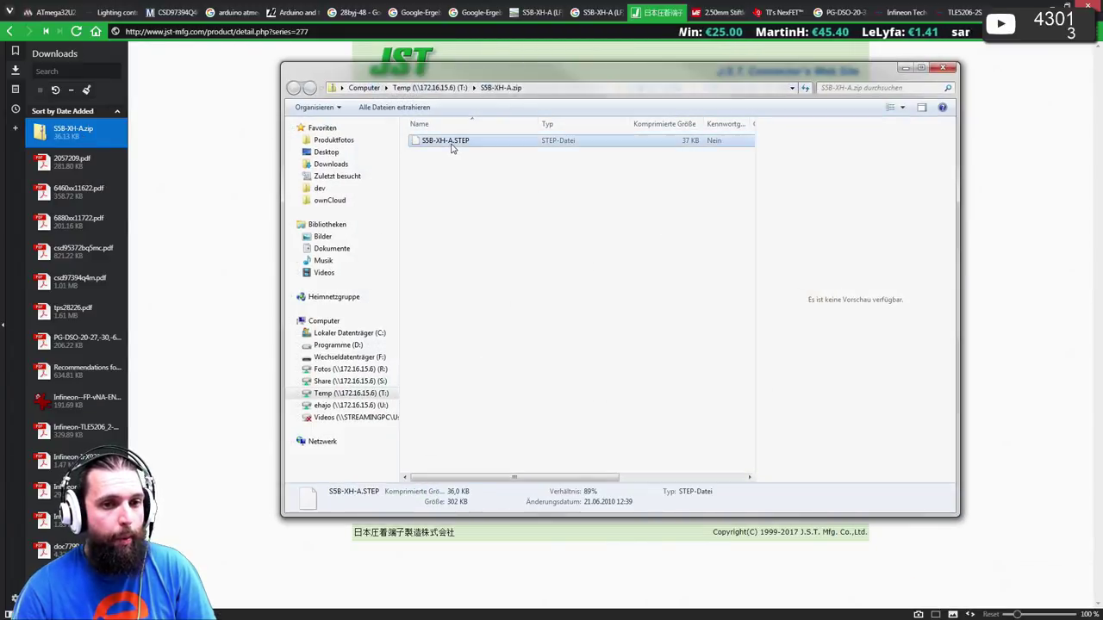
left_click(428, 87)
right_click(456, 467)
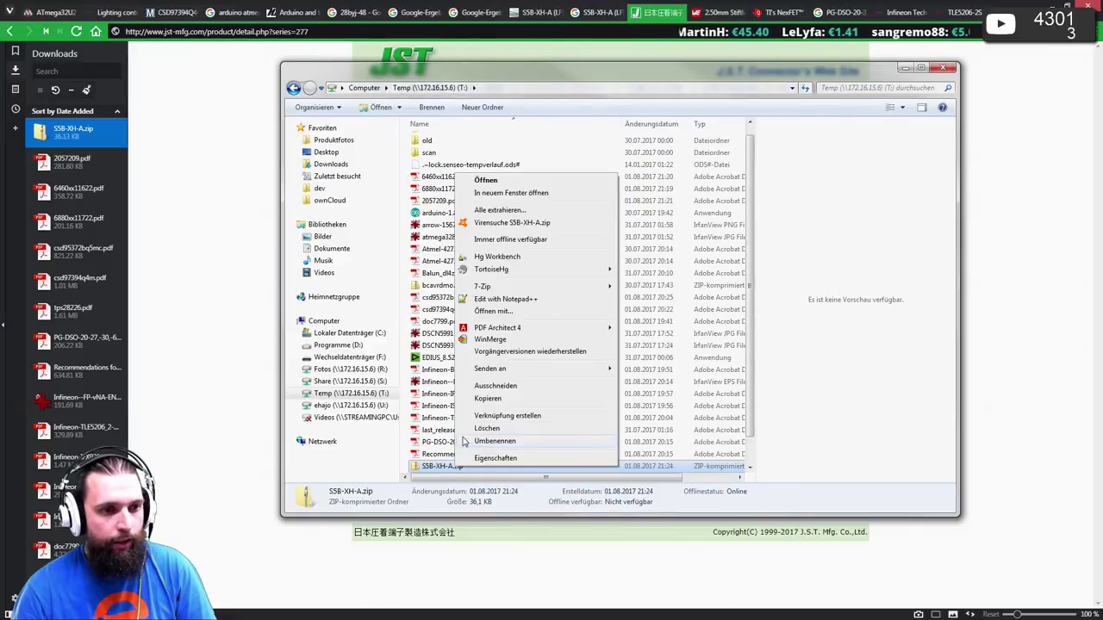
mouse_move(518, 287)
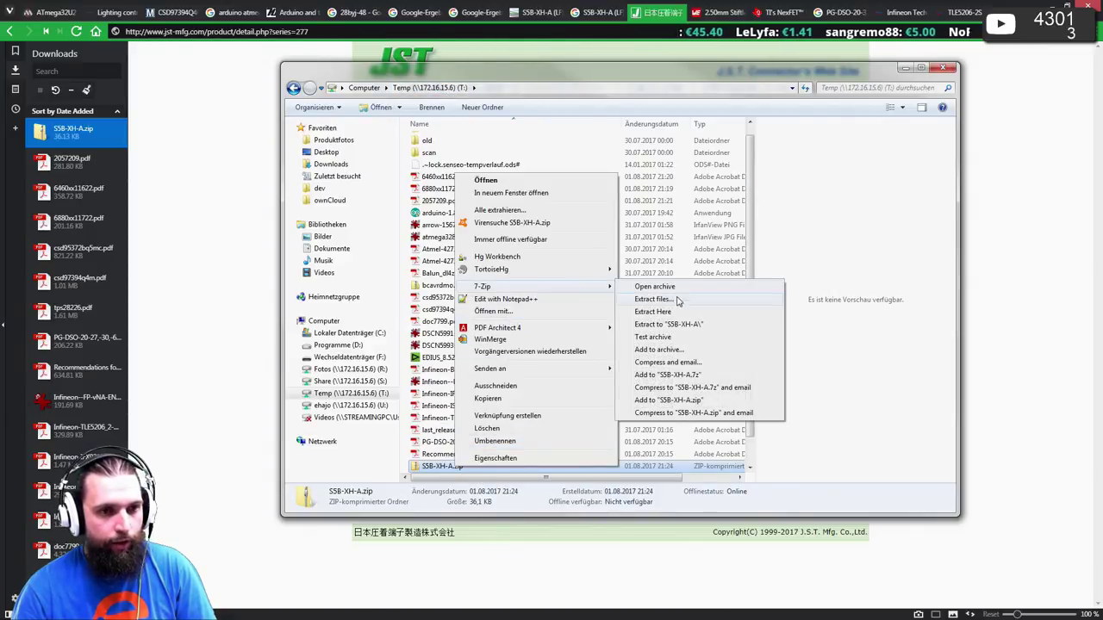
left_click(681, 324)
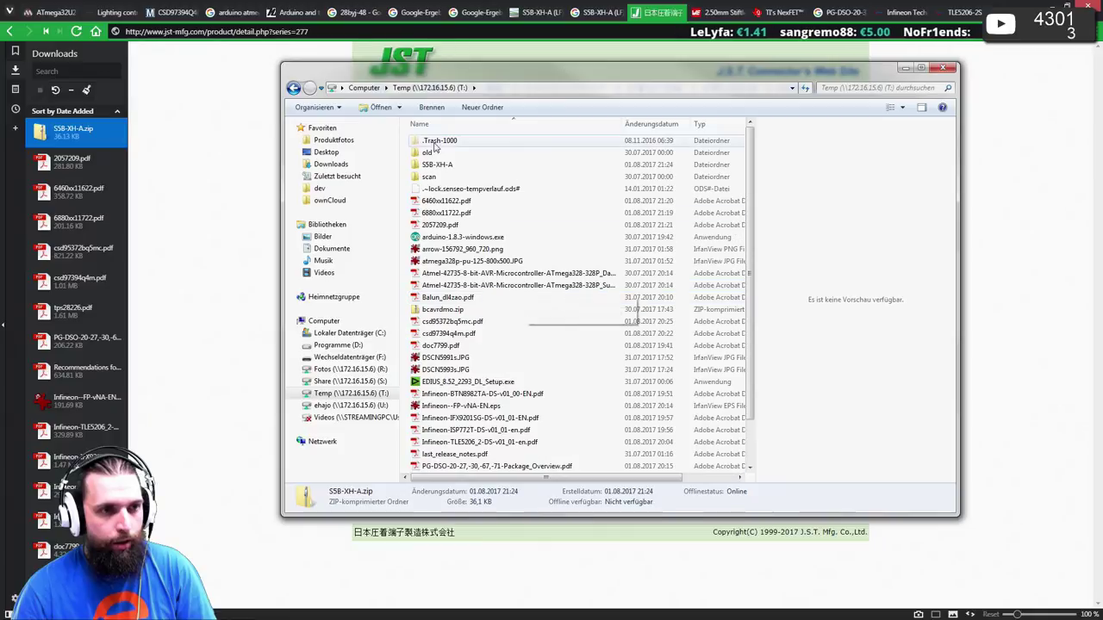
double_click(443, 163)
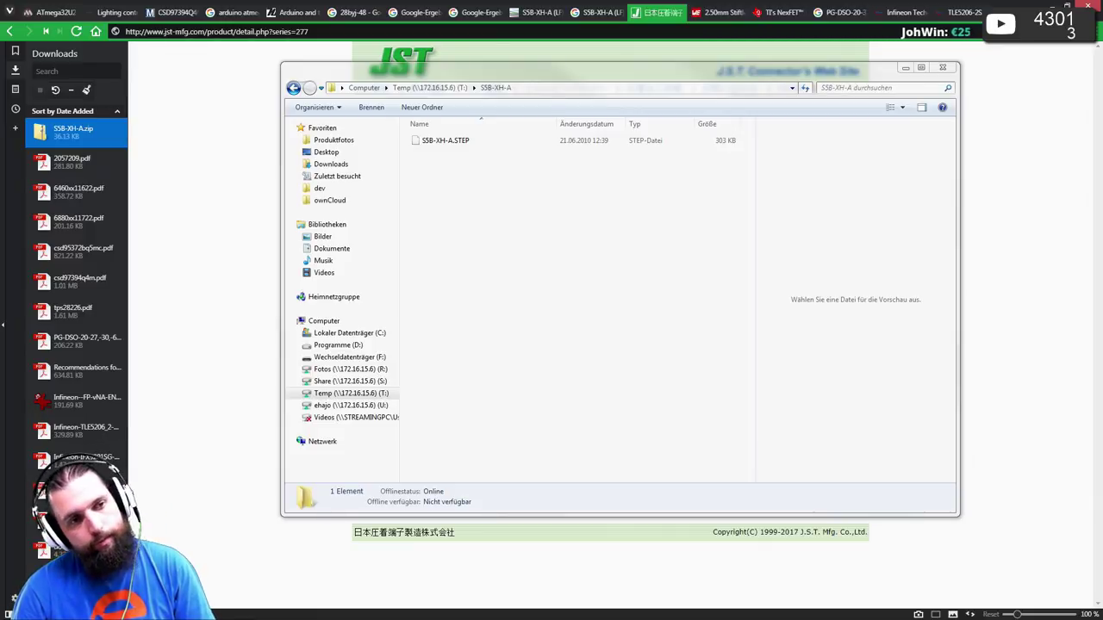
- Return the browser to the S5B-XH-A results and drag S5B-XH-A.STEP into Geomagic Design
left_click(188, 227)
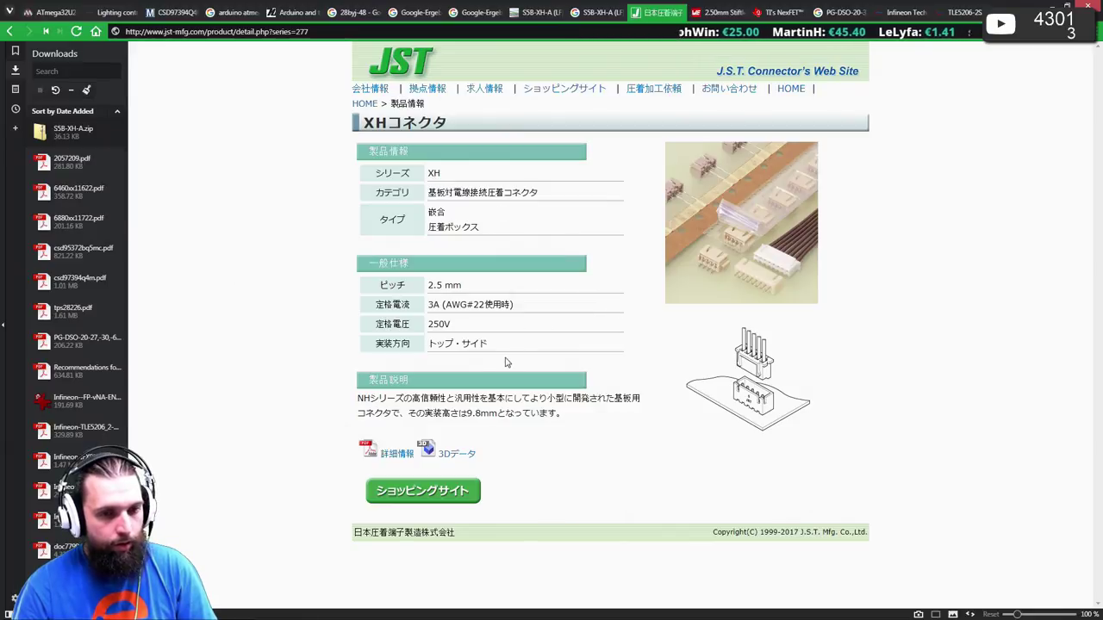
key("F5")
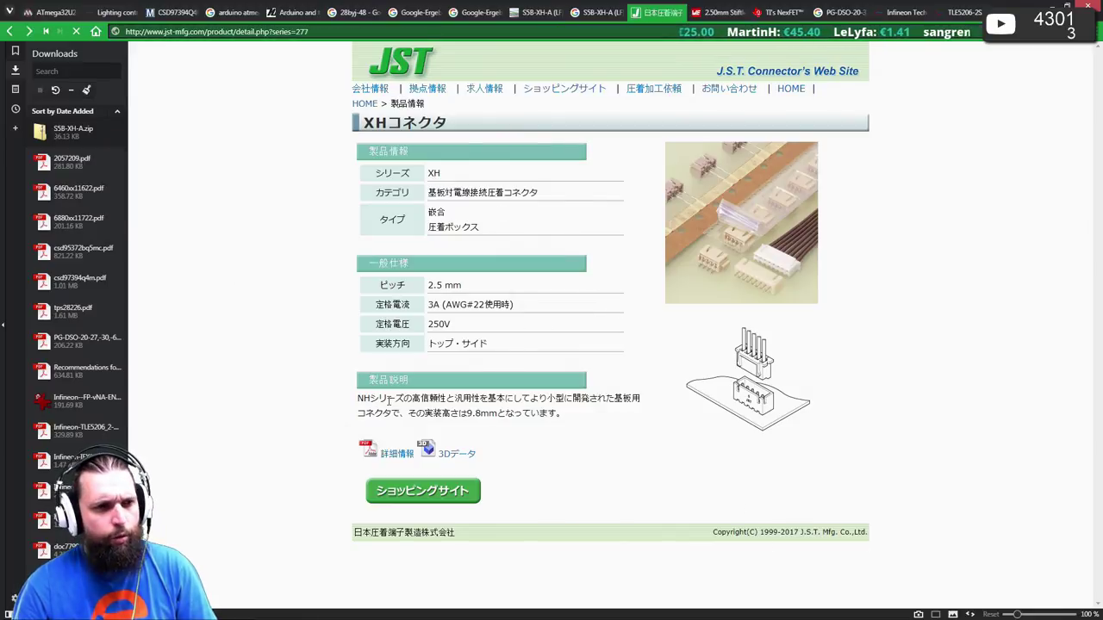
key("alt+Left")
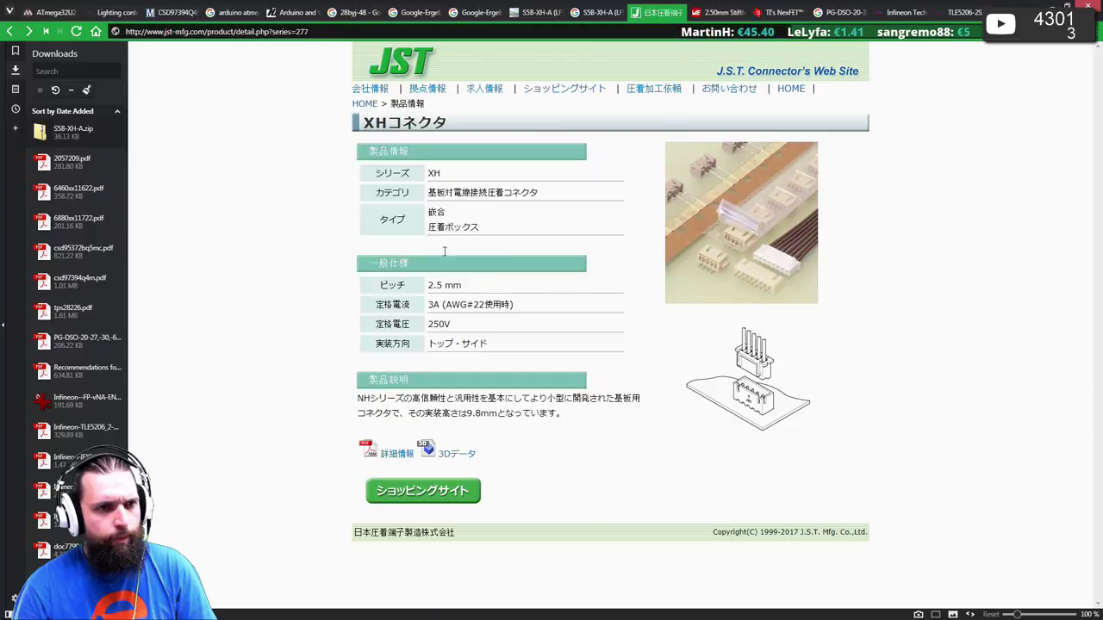
key("alt+Left")
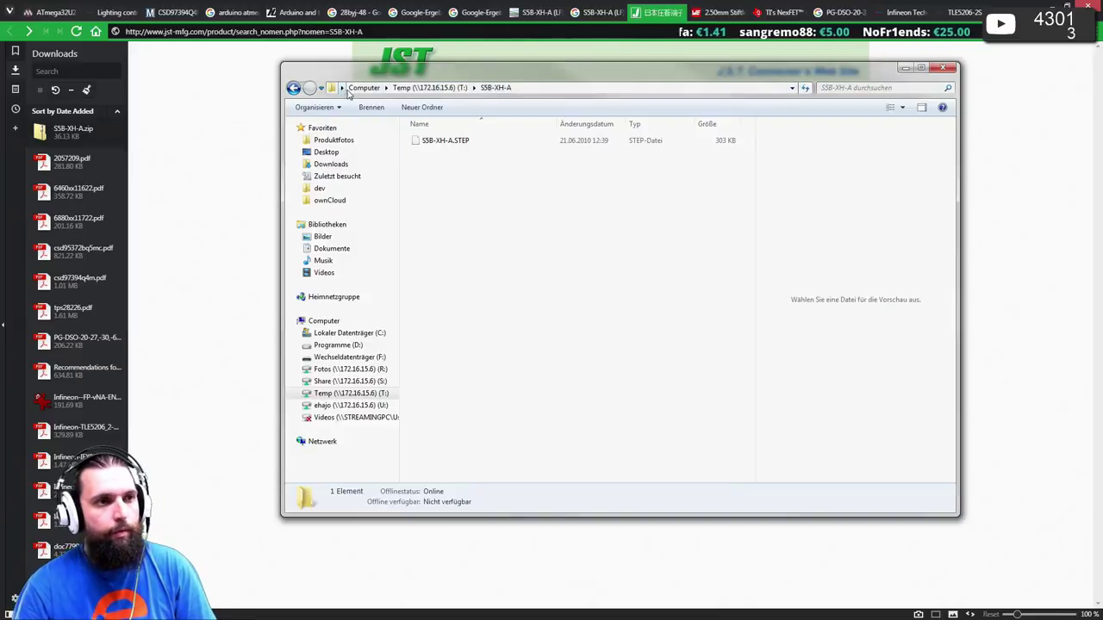
left_click_drag(366, 80, 629, 161)
left_click_drag(704, 221, 383, 358)
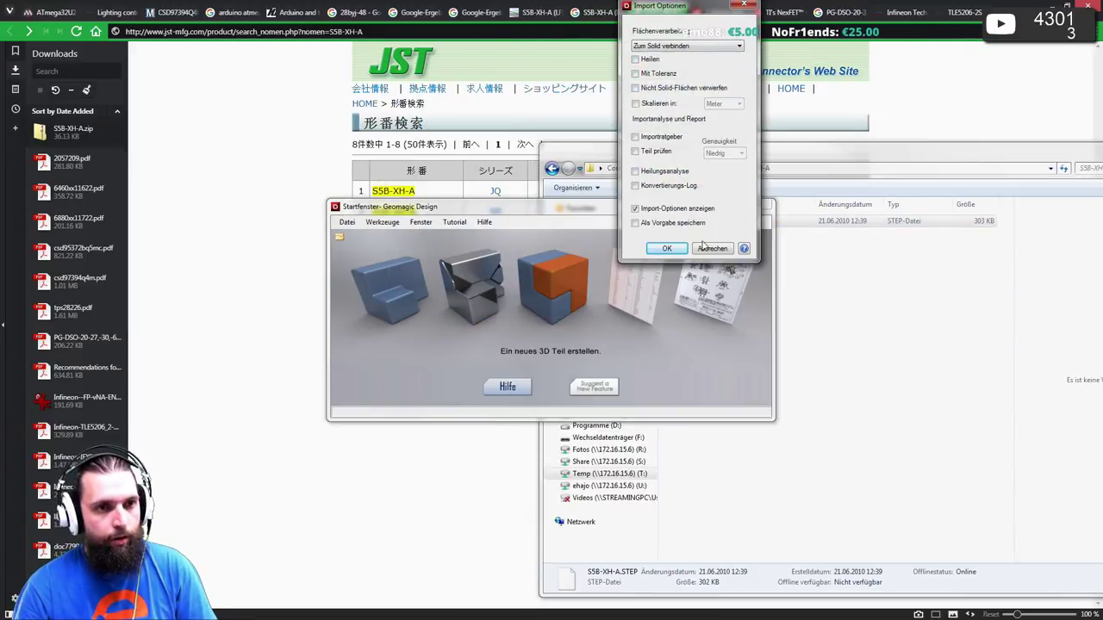
- Load S5B-XH-A.STEP with the default import options and orbit the connector to view its pins
left_click(672, 253)
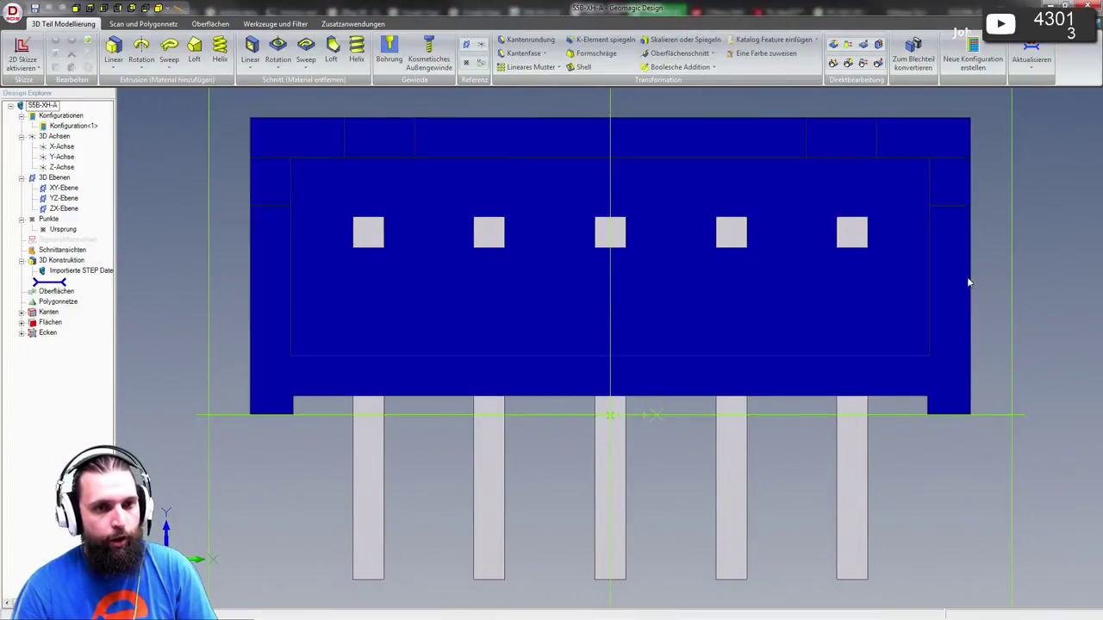
scroll(965, 282, "down", 3)
middle_click_drag(867, 312, 873, 313)
middle_click_drag(872, 288, 824, 278)
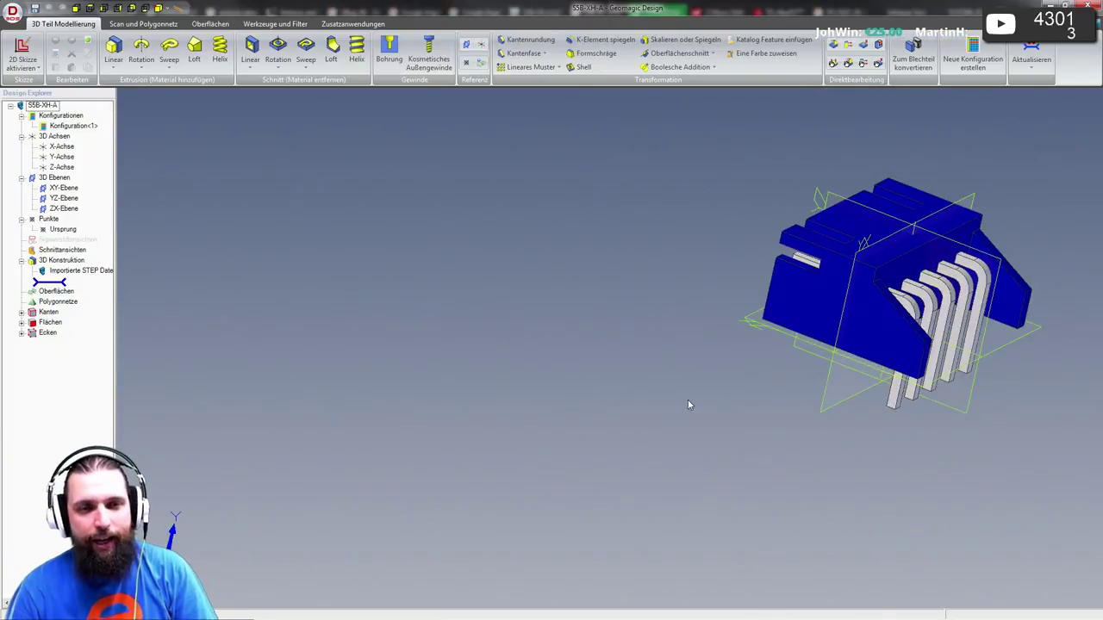
middle_click_drag(687, 405, 581, 303)
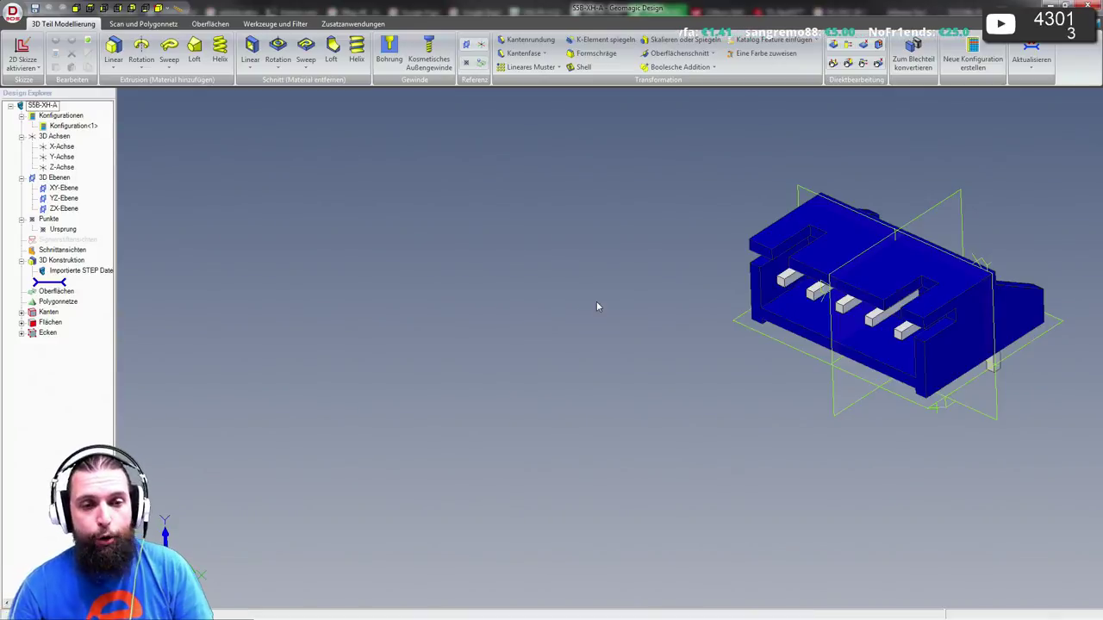
middle_click_drag(815, 428, 676, 396)
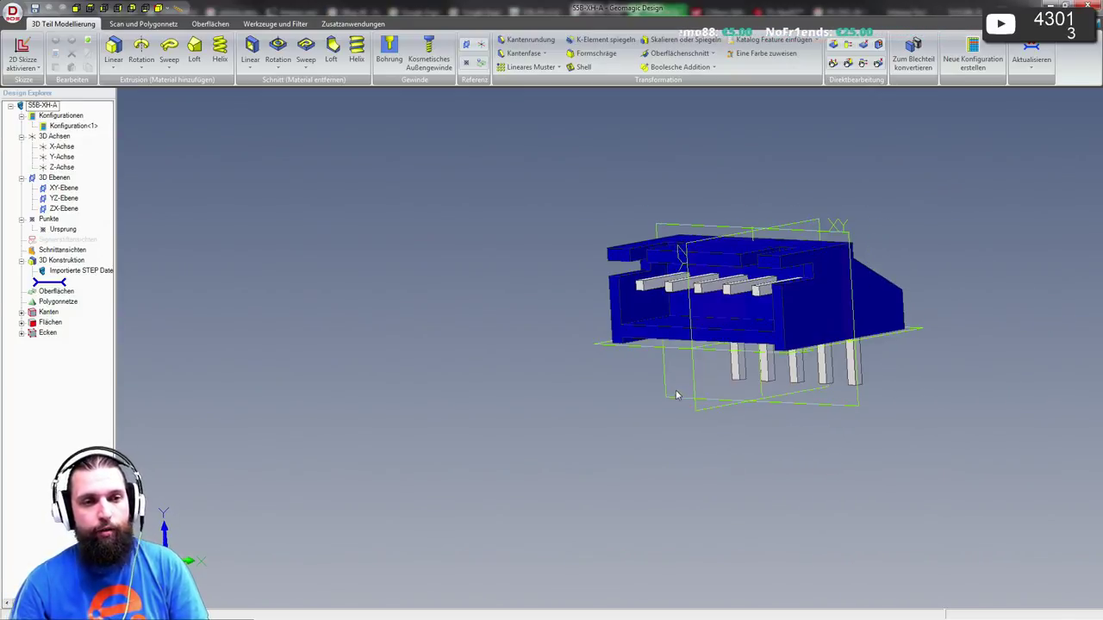
- Recolour the S5B-XH-A housing white via Farbe zuweisen and orbit to view the bent pins
right_click(800, 265)
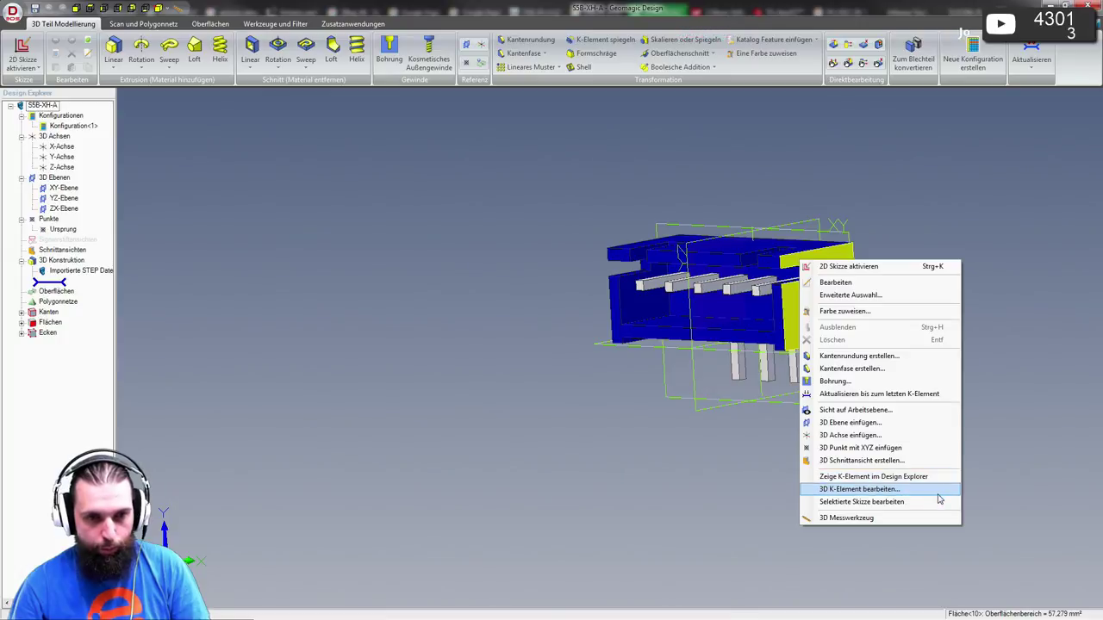
left_click(893, 311)
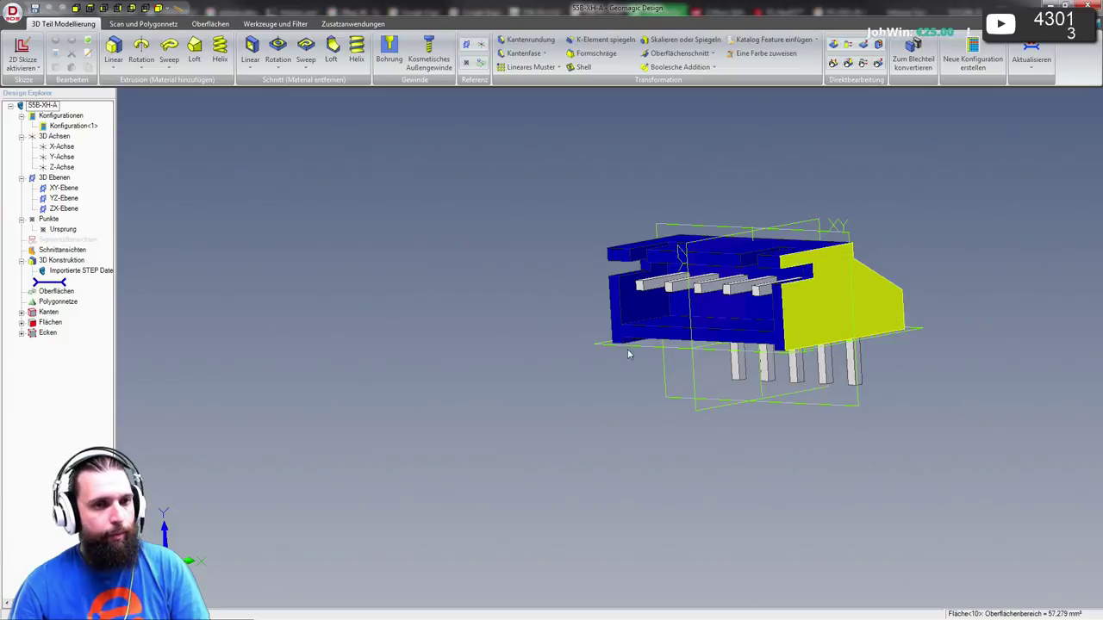
left_click(650, 127)
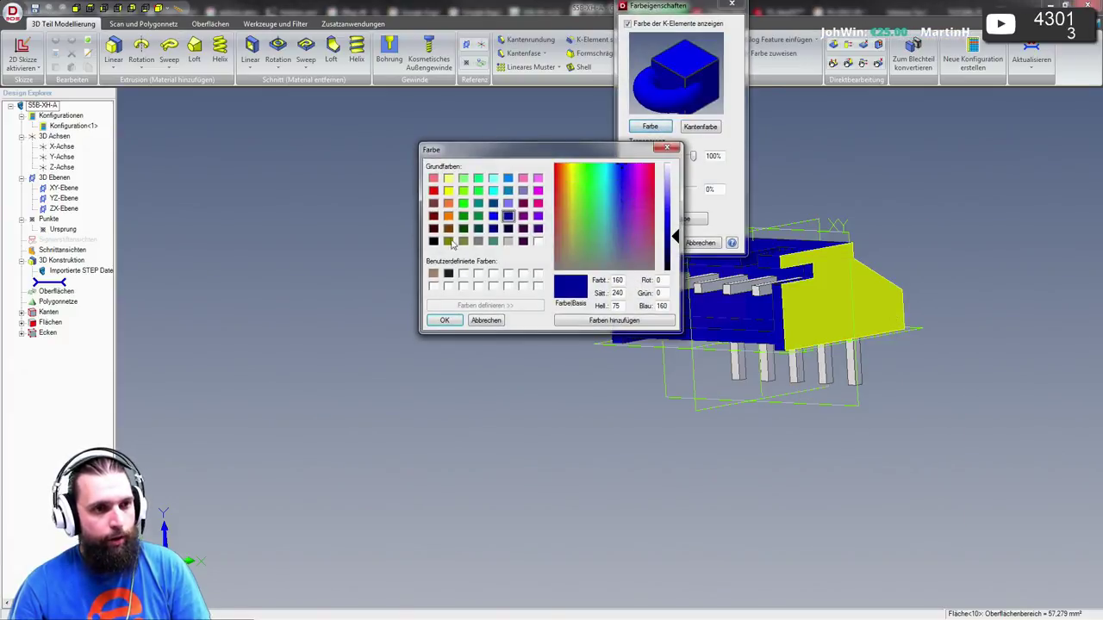
left_click(537, 241)
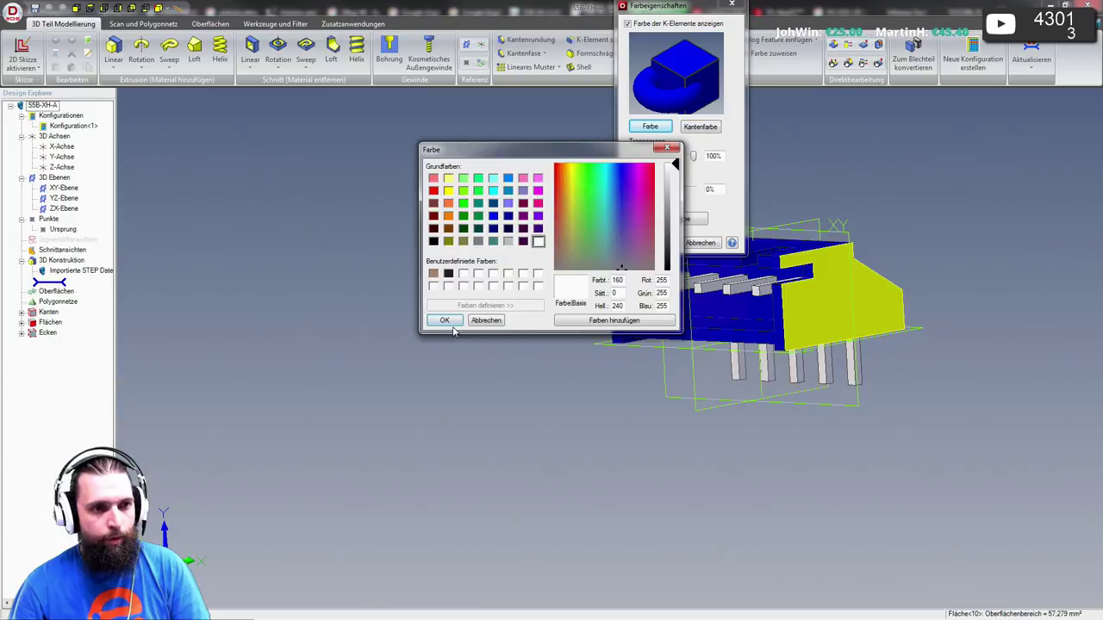
left_click(444, 319)
left_click(652, 242)
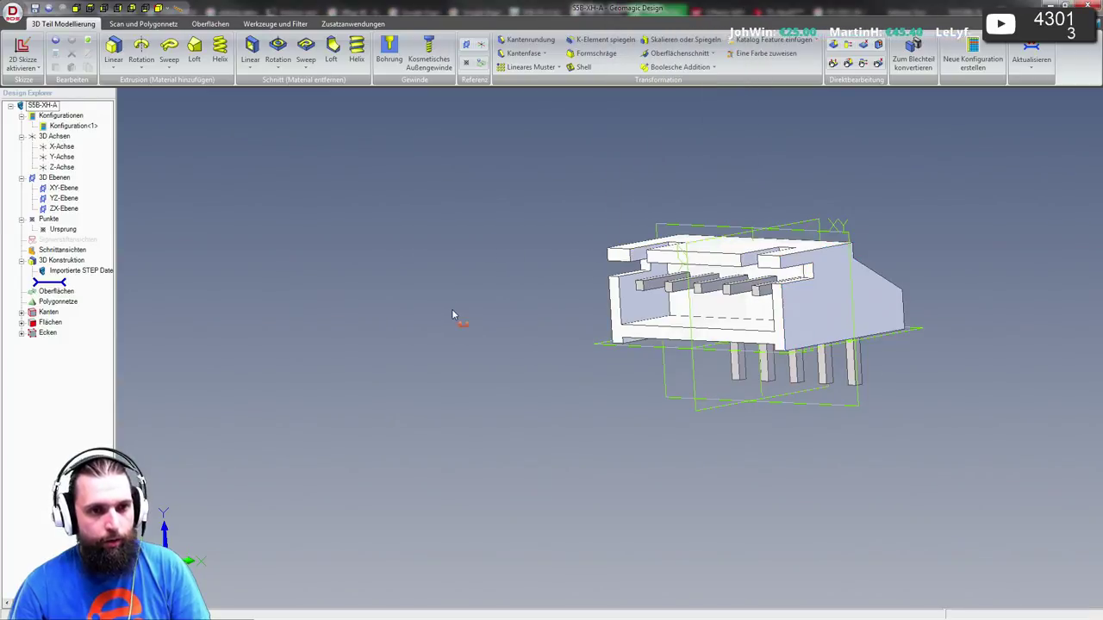
middle_click_drag(452, 314, 601, 345)
- Export the model as AP 214 STEP file S5B-XH-A.stp
left_click(13, 13)
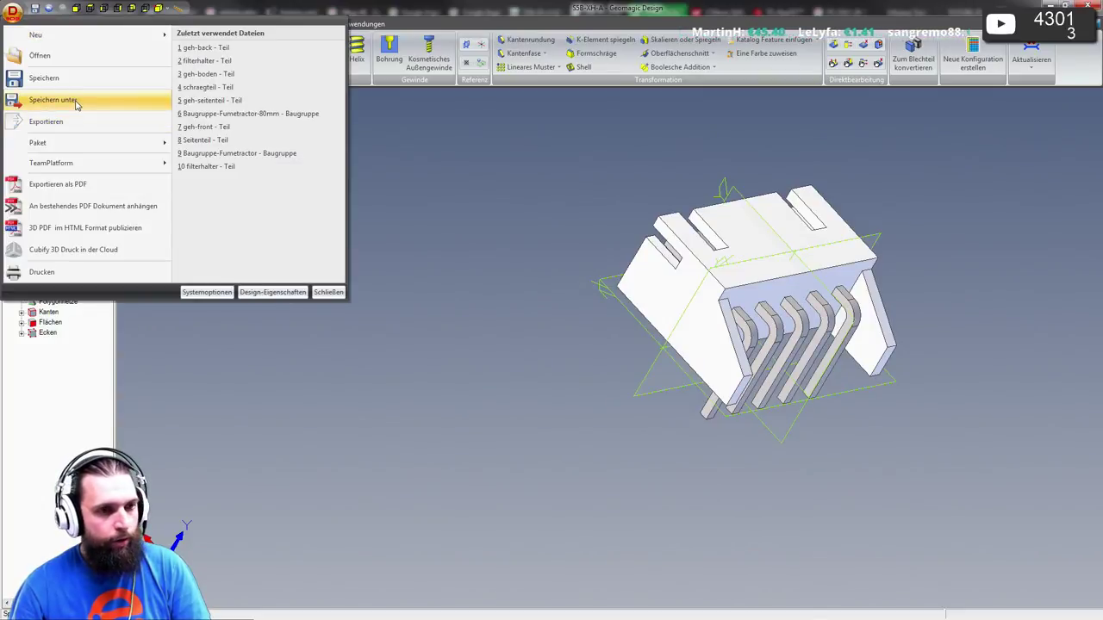
left_click(75, 102)
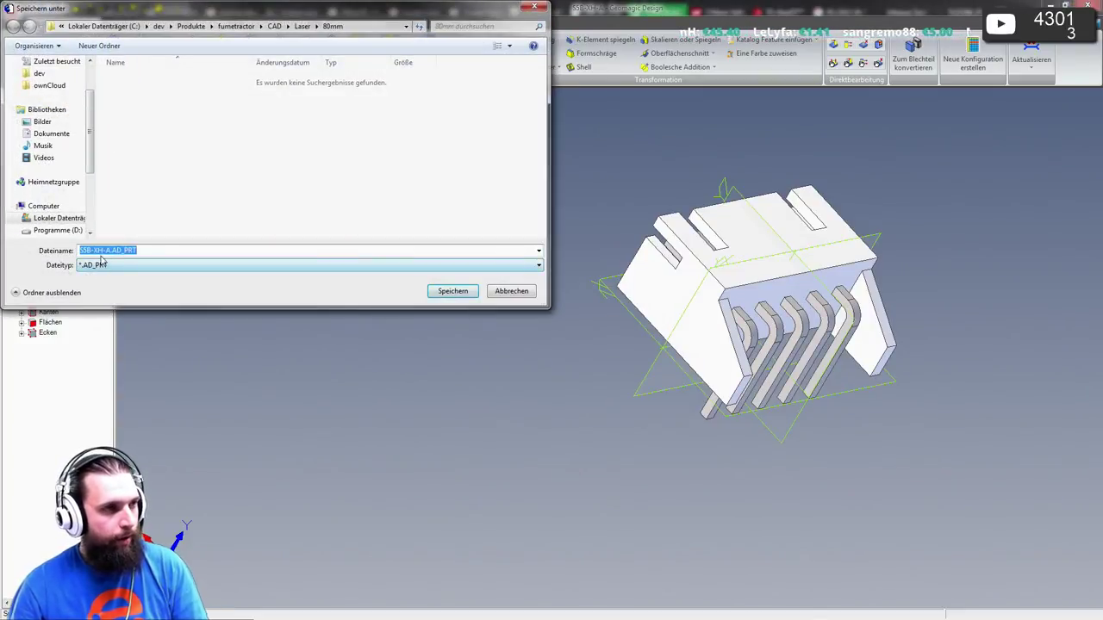
key("Escape")
left_click(13, 11)
left_click(38, 123)
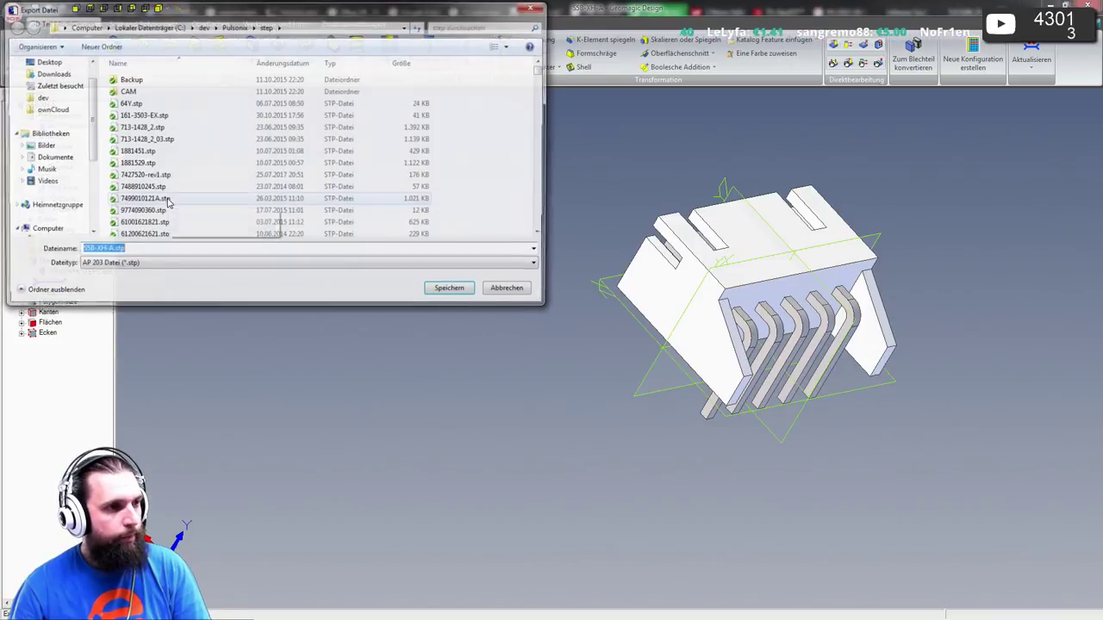
left_click(146, 265)
left_click(149, 286)
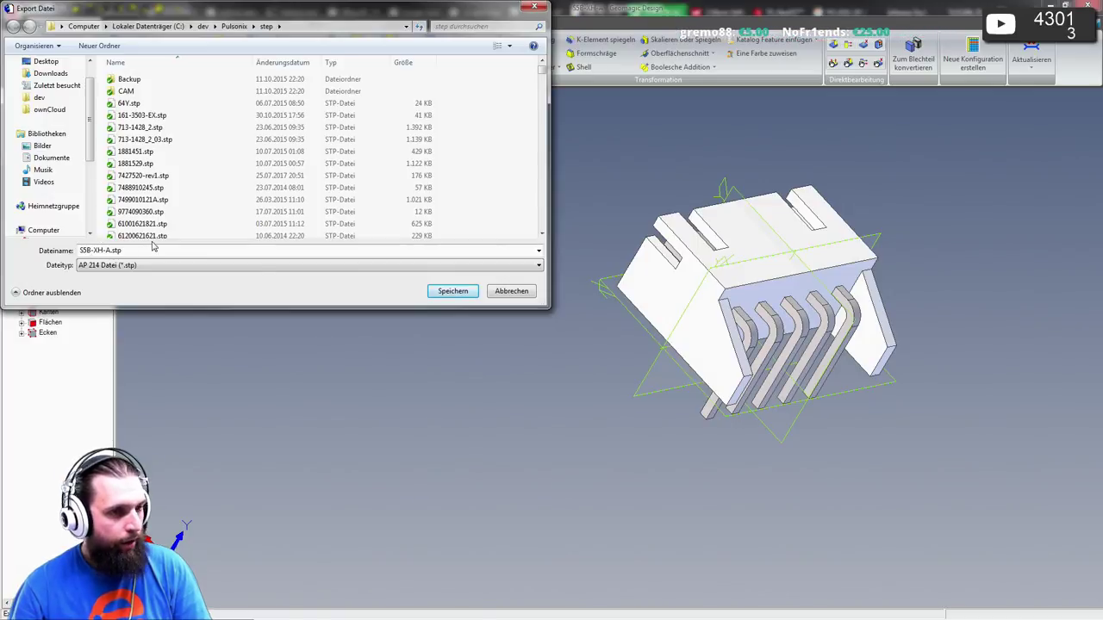
left_click(451, 293)
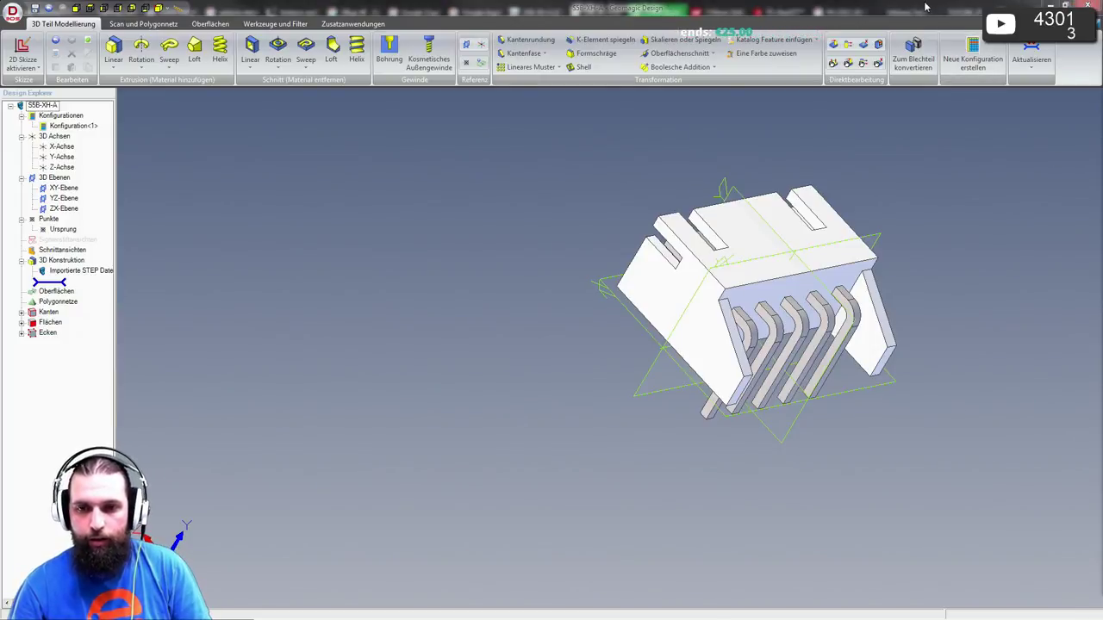
- Close Geomagic Design, answering the unsaved-changes prompt
left_click(1037, 5)
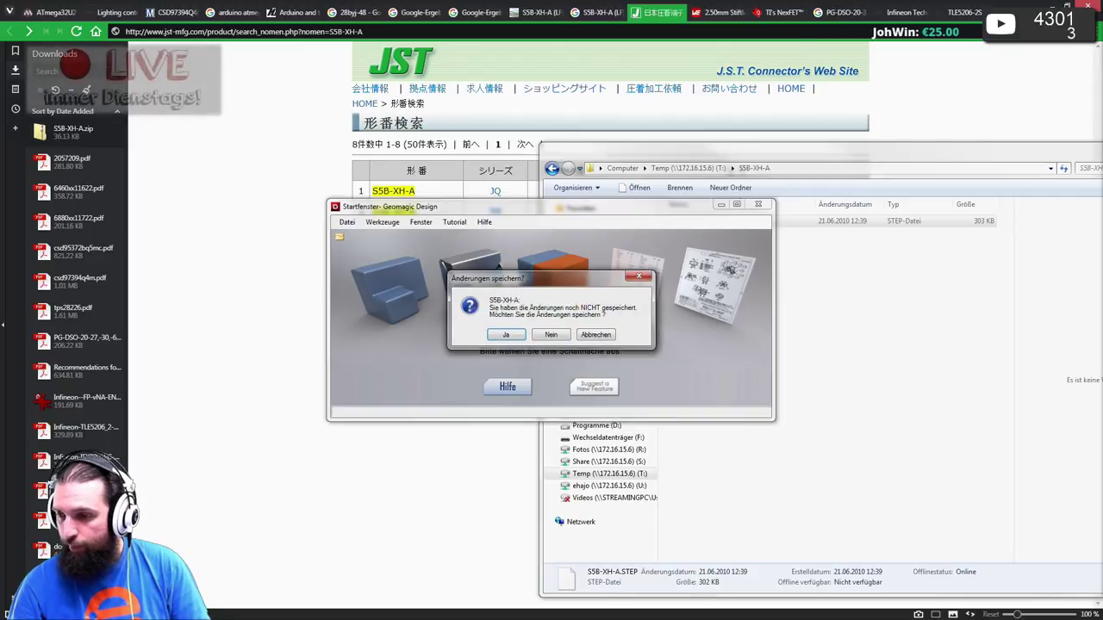
left_click(551, 334)
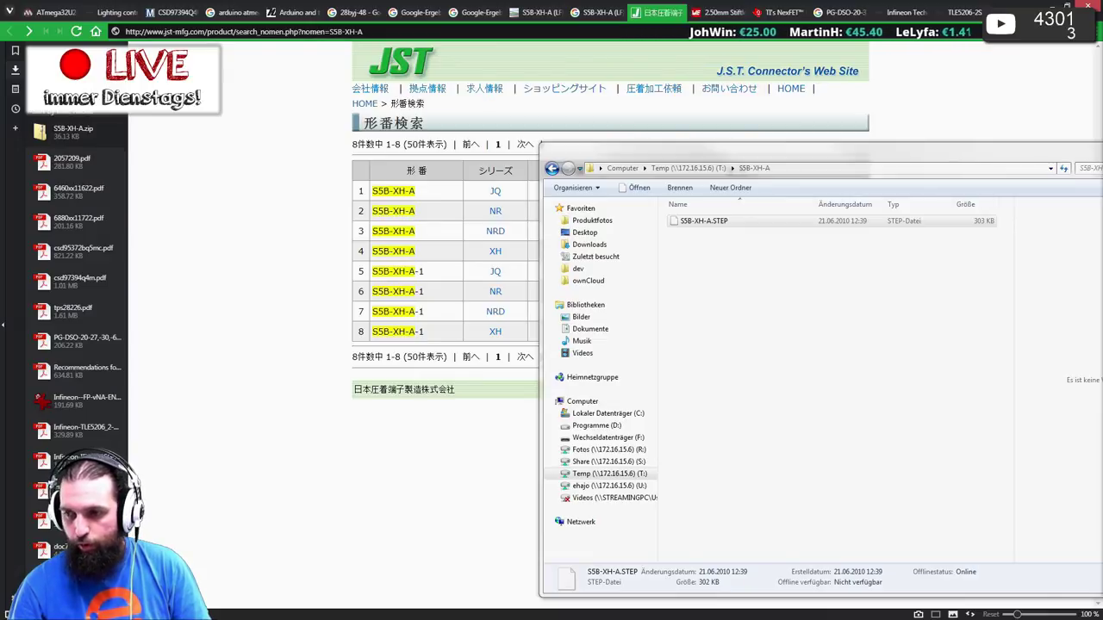
key("alt+Tab")
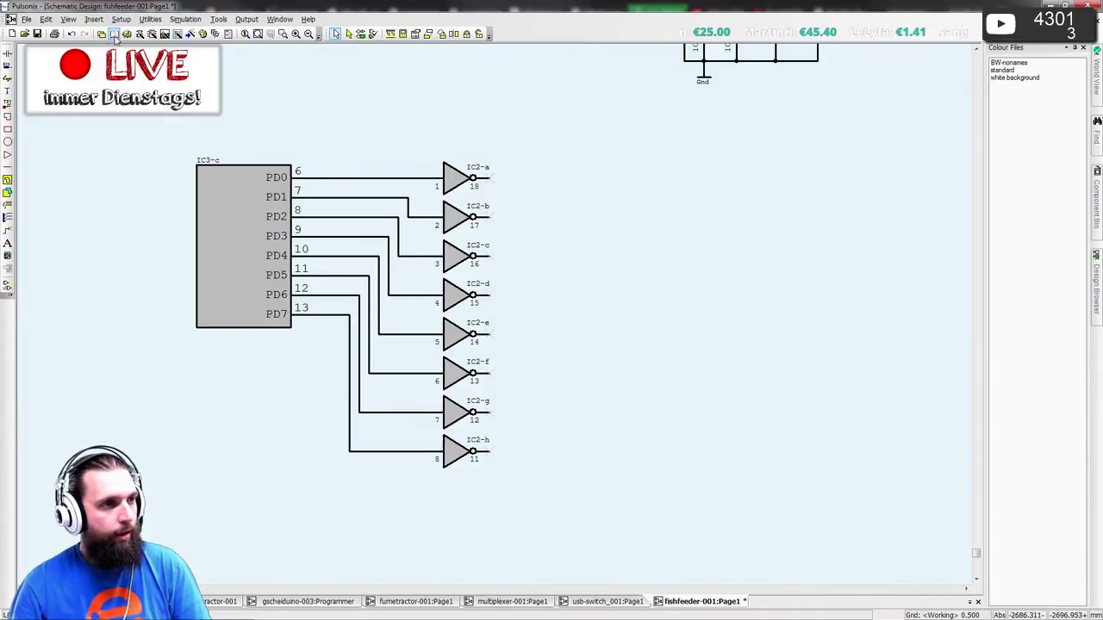
- Filter the PCB Footprints library to 5 pins, preview BH5B-XH-2, and create a new footprint
left_click(114, 34)
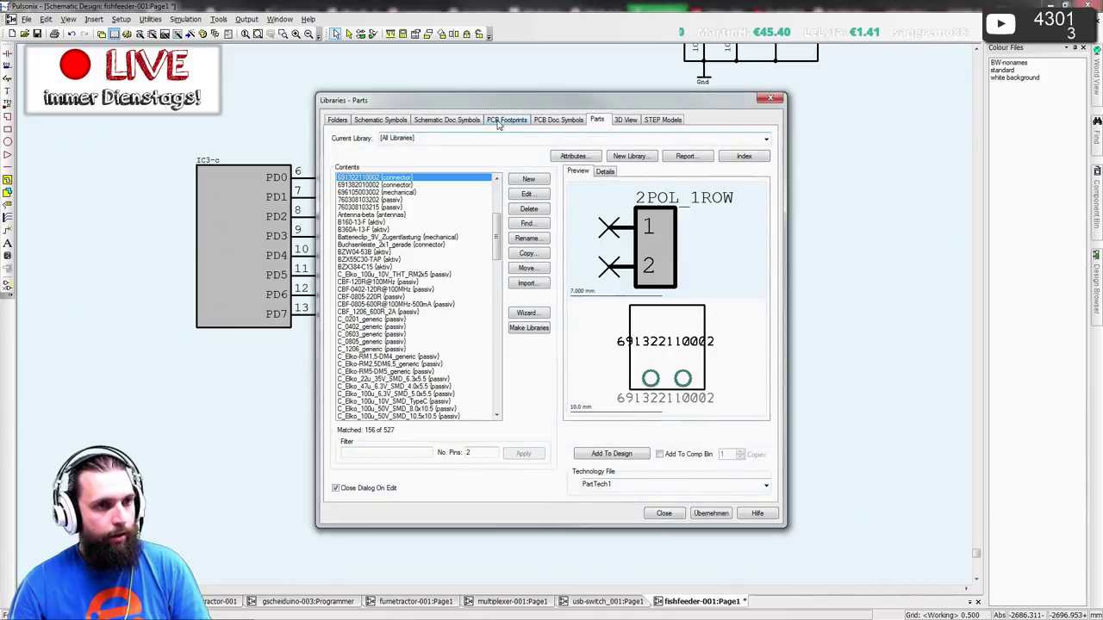
left_click(505, 120)
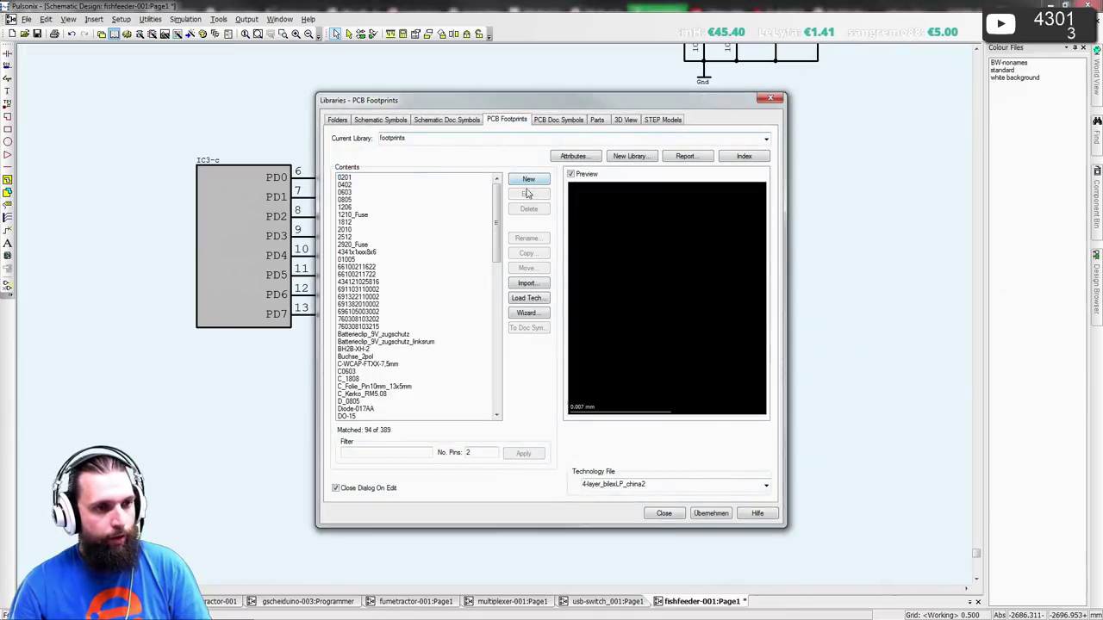
scroll(425, 378, "down", 15)
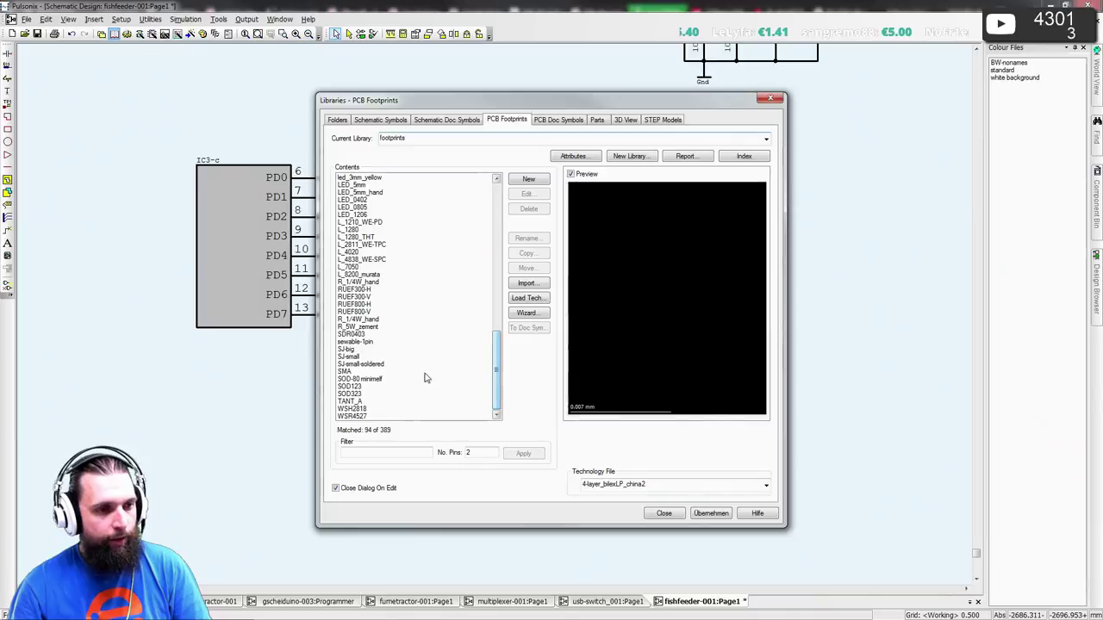
double_click(468, 452)
type("5")
left_click(510, 452)
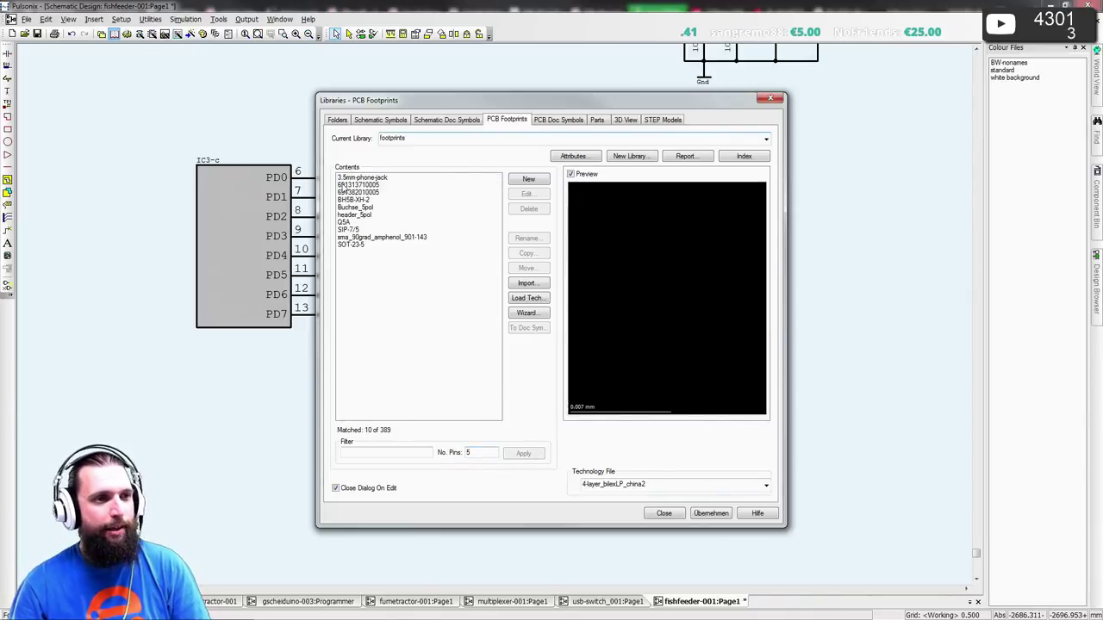
left_click(360, 200)
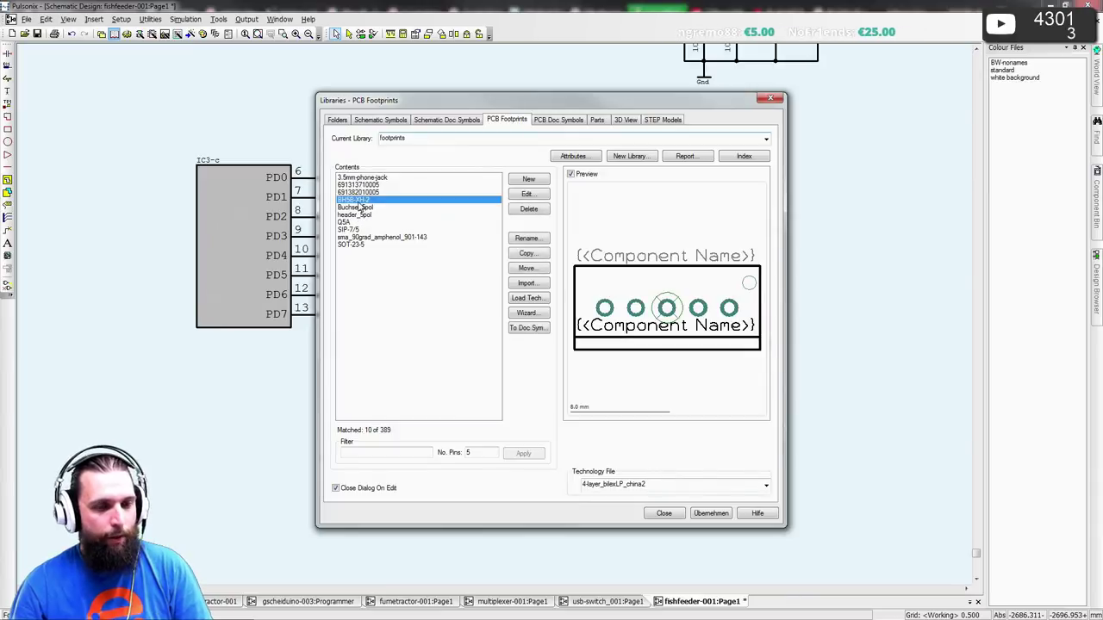
left_click(528, 181)
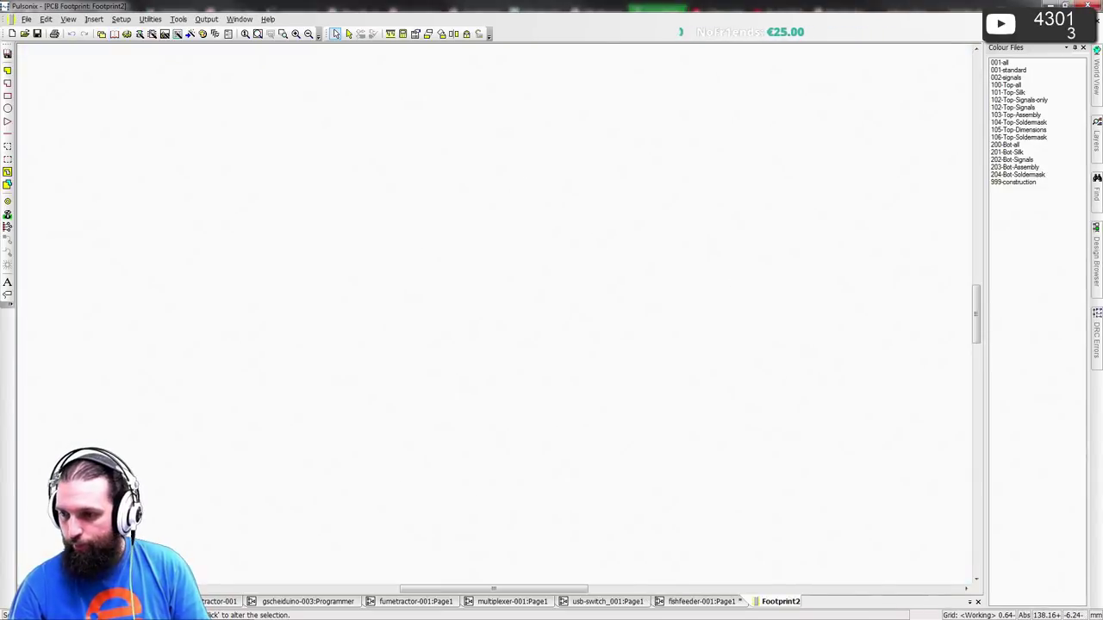
- Compare the XH datasheet with the Würth 6460xx11622 and 6880xx11722 header drawings
key("alt+Tab")
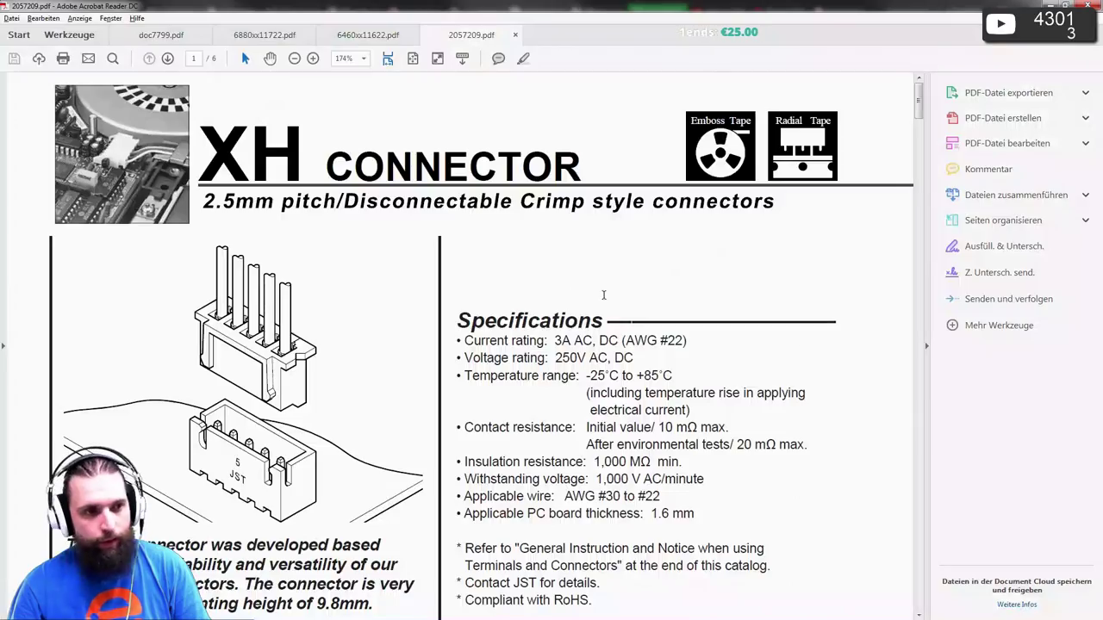
scroll(437, 222, "down", 10)
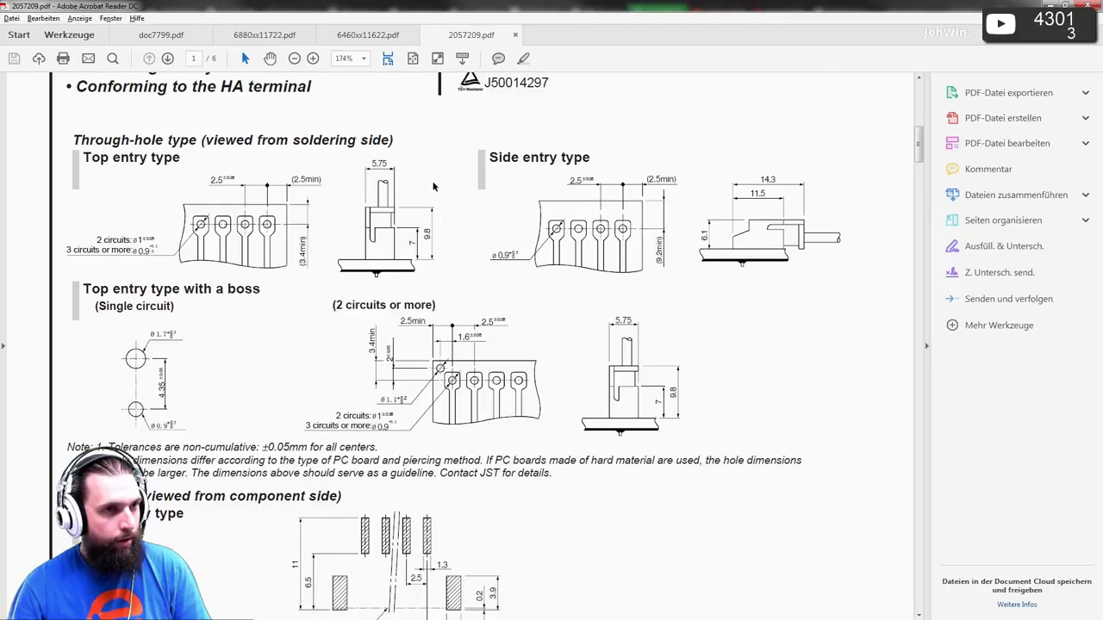
left_click(368, 35)
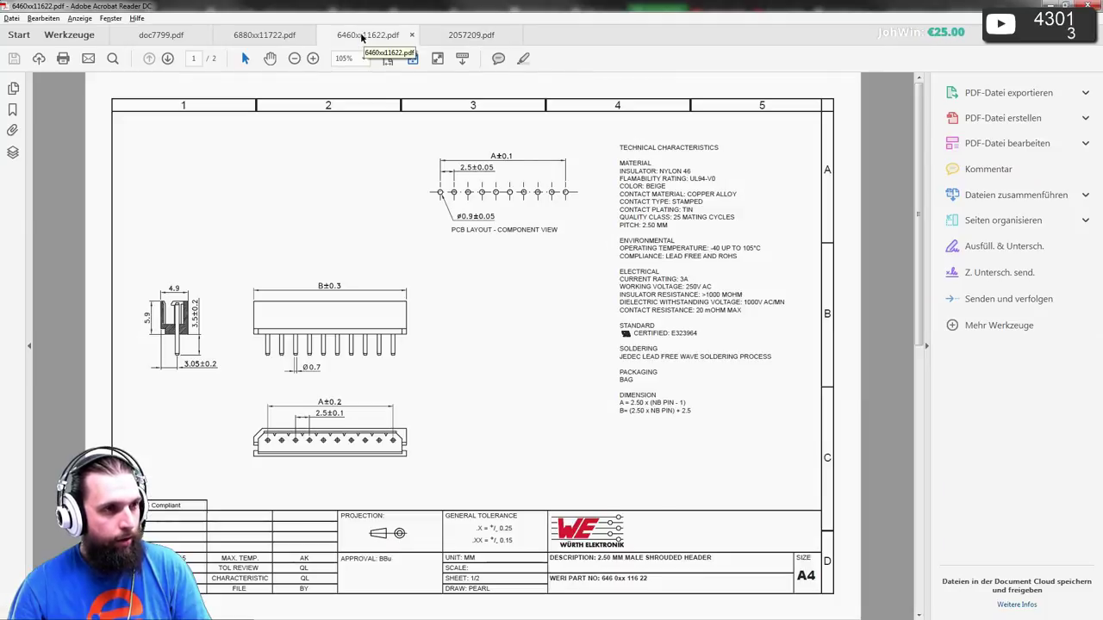
left_click(261, 35)
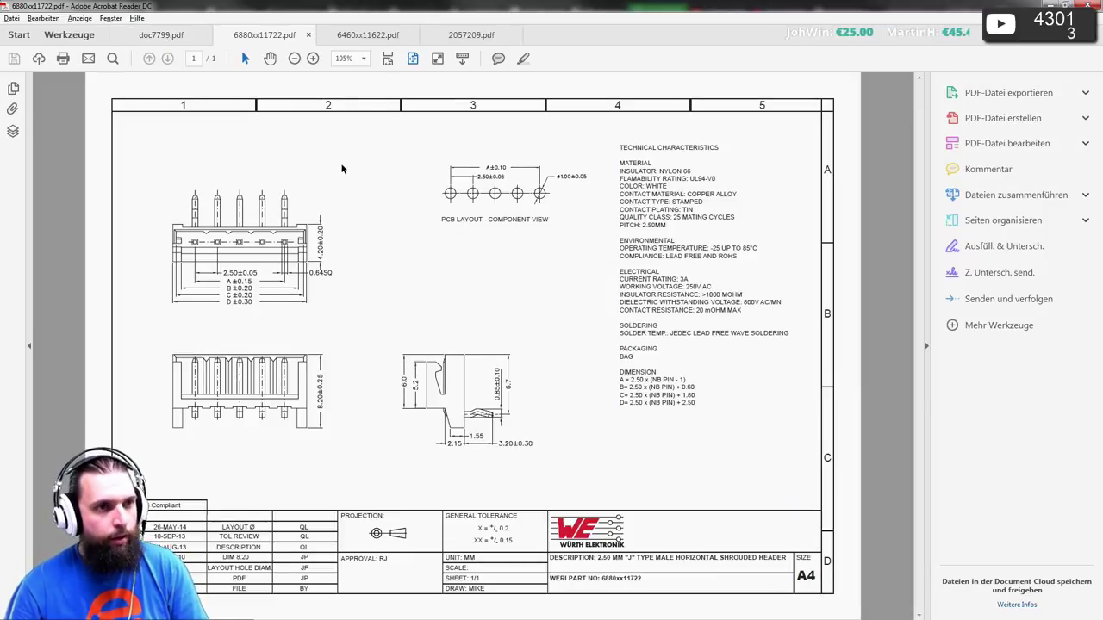
left_click(449, 41)
scroll(447, 244, "up", 8)
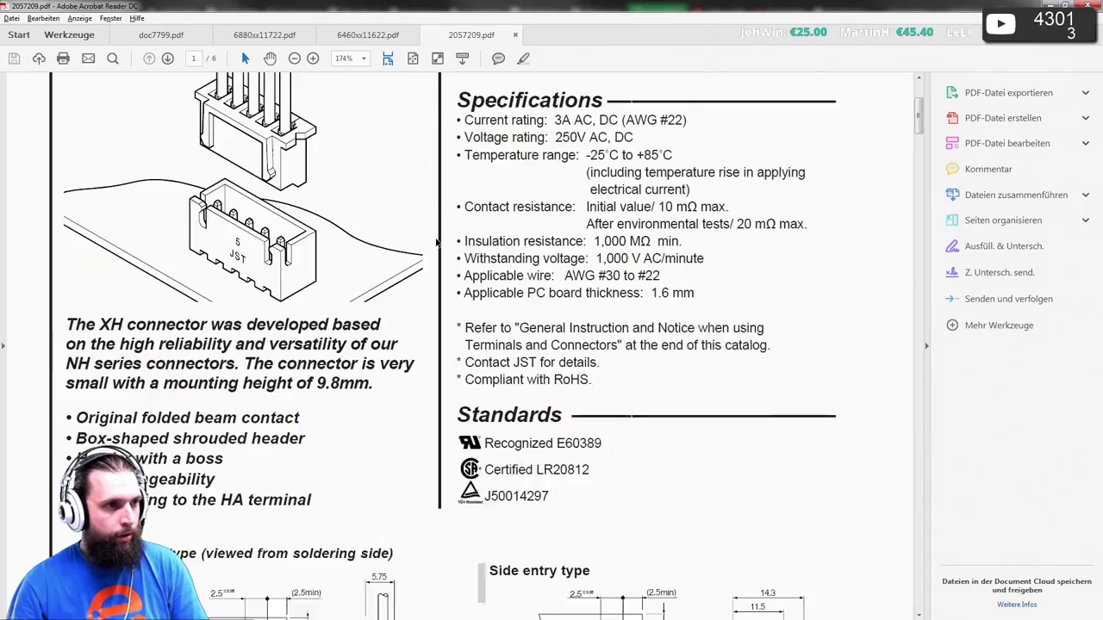
key("alt+Tab")
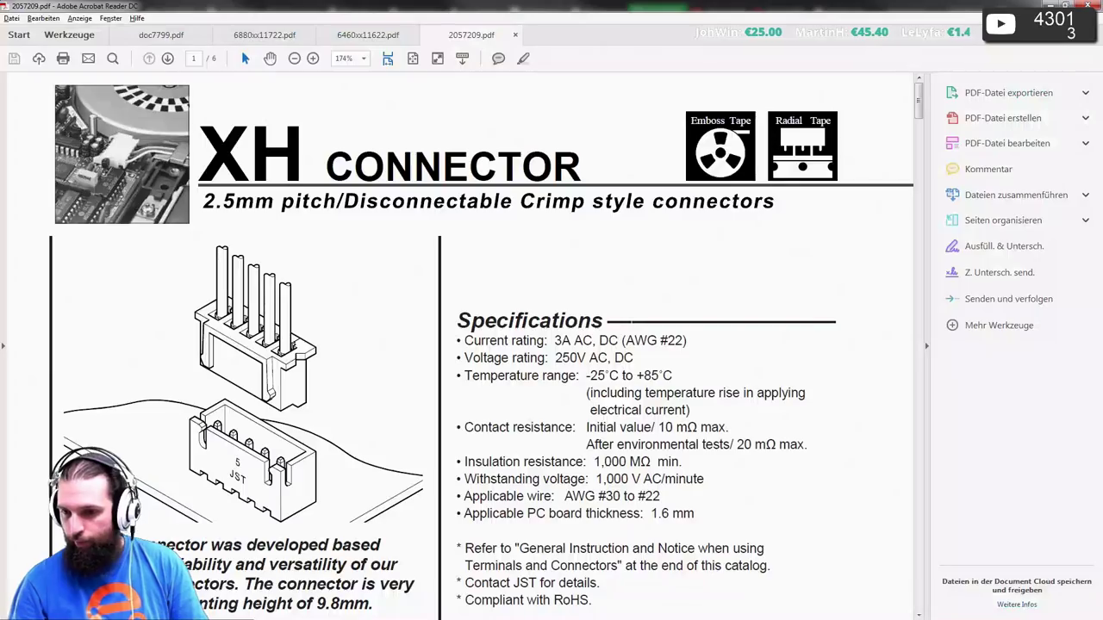
key("alt+Tab")
key("alt+Tab")
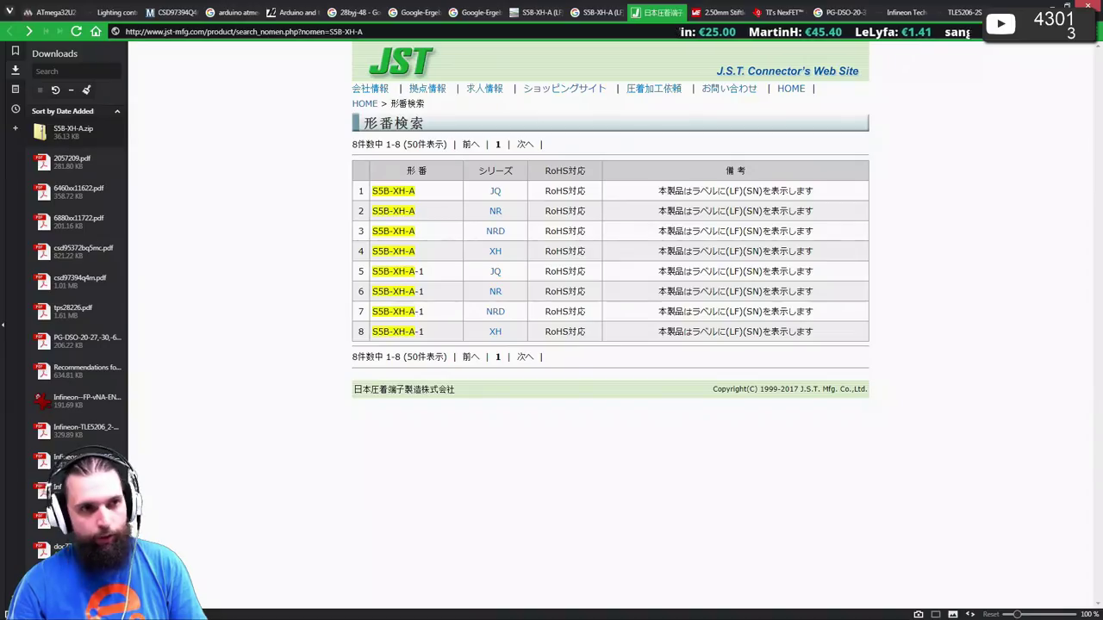
- Download the English S5B-XH-A datasheet from Farnell, open 2057209 (1).pdf and close the old copy
left_click(634, 12)
left_click(575, 12)
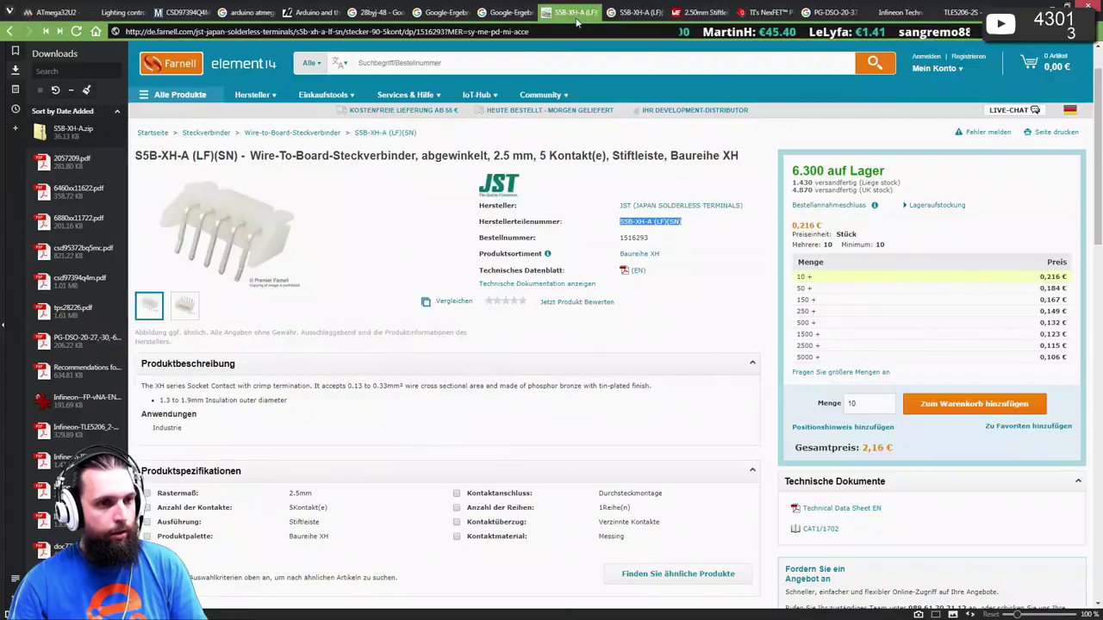
left_click(633, 269)
double_click(78, 129)
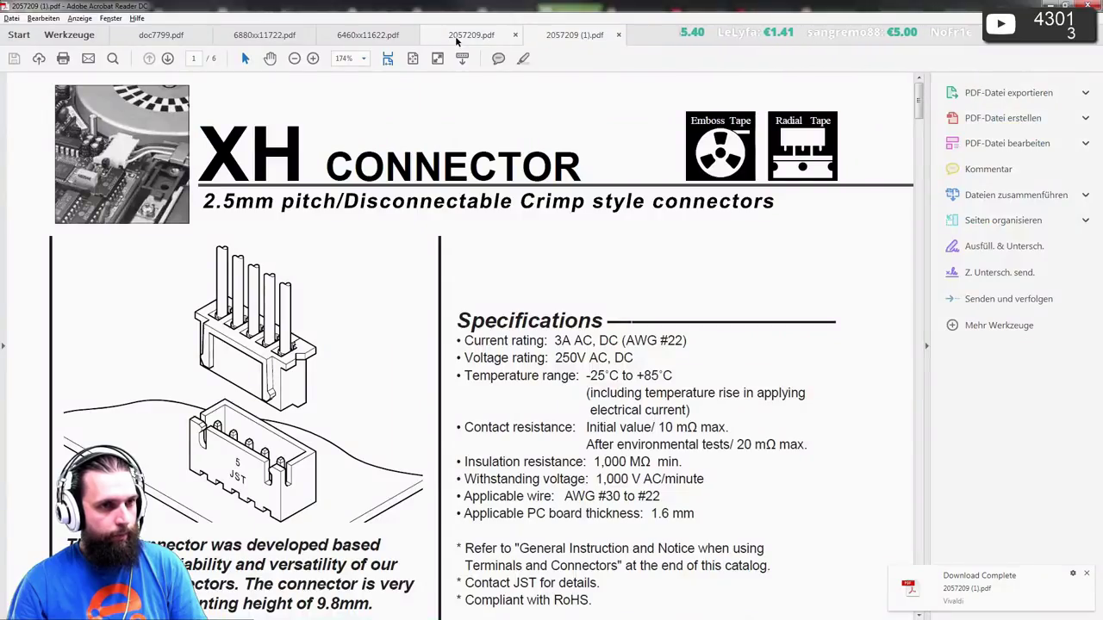
middle_click(455, 35)
scroll(403, 210, "down", 15)
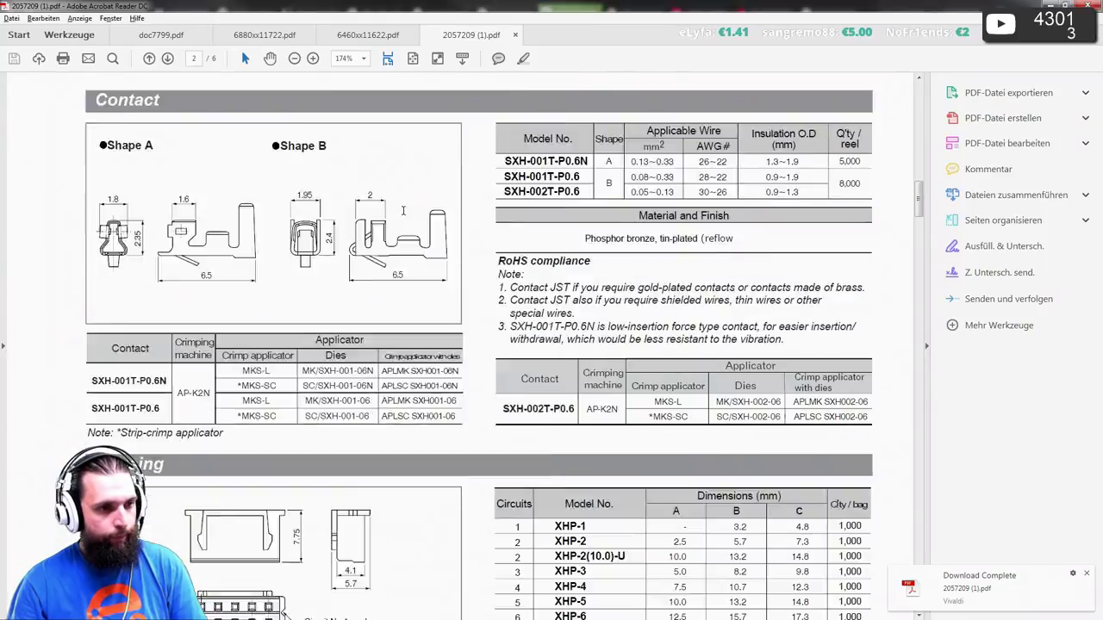
- Scroll through the XH datasheet pages, fit the page, and return to page 1's side-entry through-hole drawing
scroll(403, 210, "down", 15)
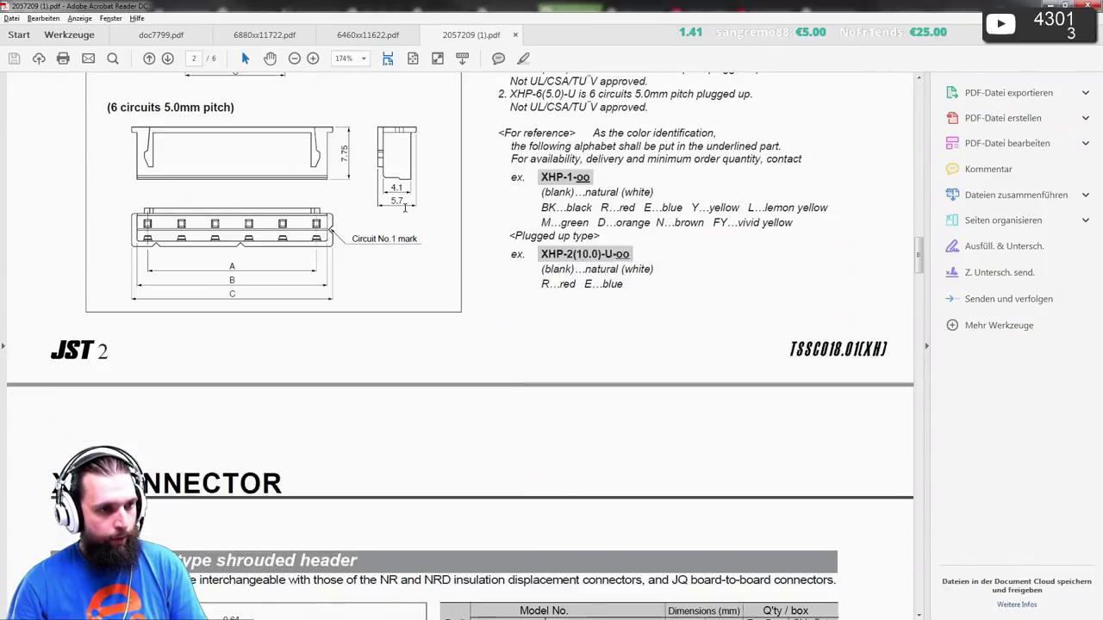
scroll(404, 208, "down", 15)
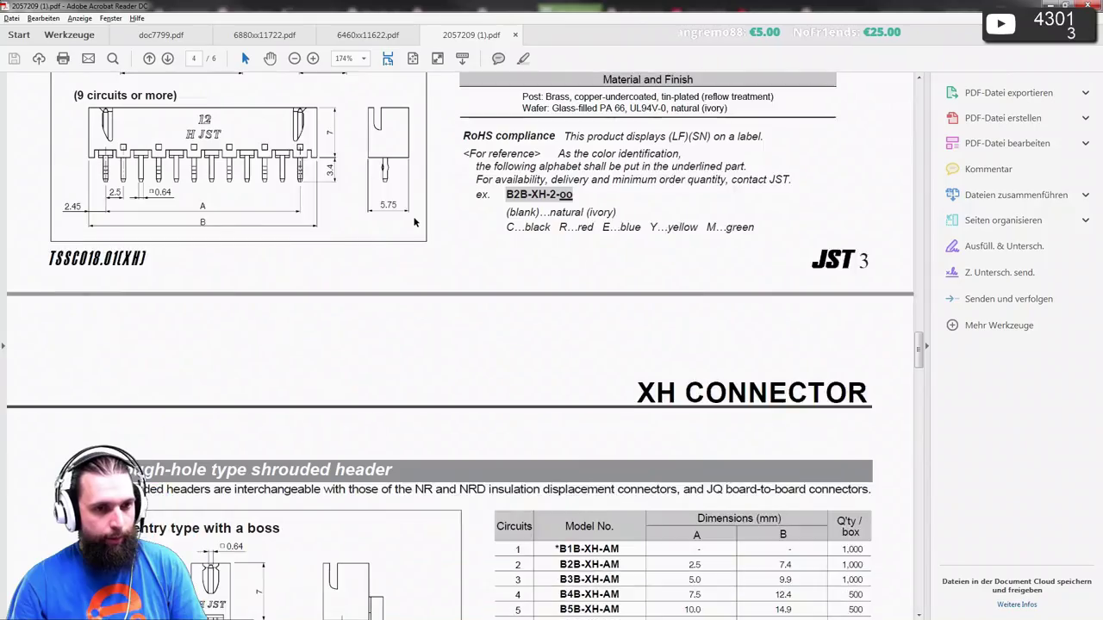
scroll(414, 222, "down", 15)
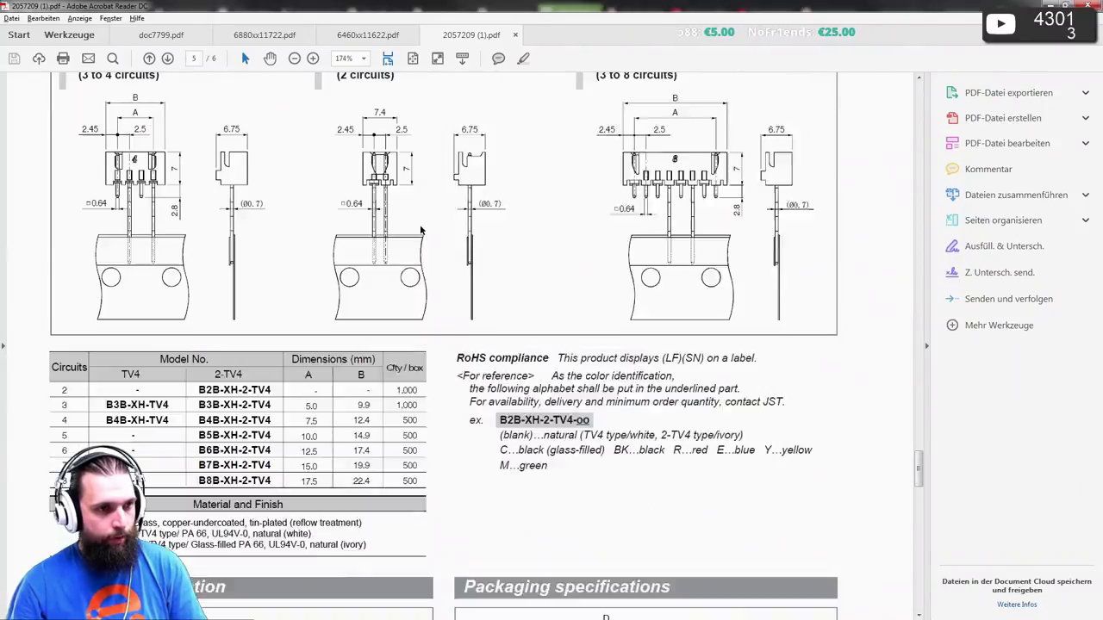
scroll(421, 230, "up", 1)
key("ctrl+0")
scroll(389, 130, "down", 5)
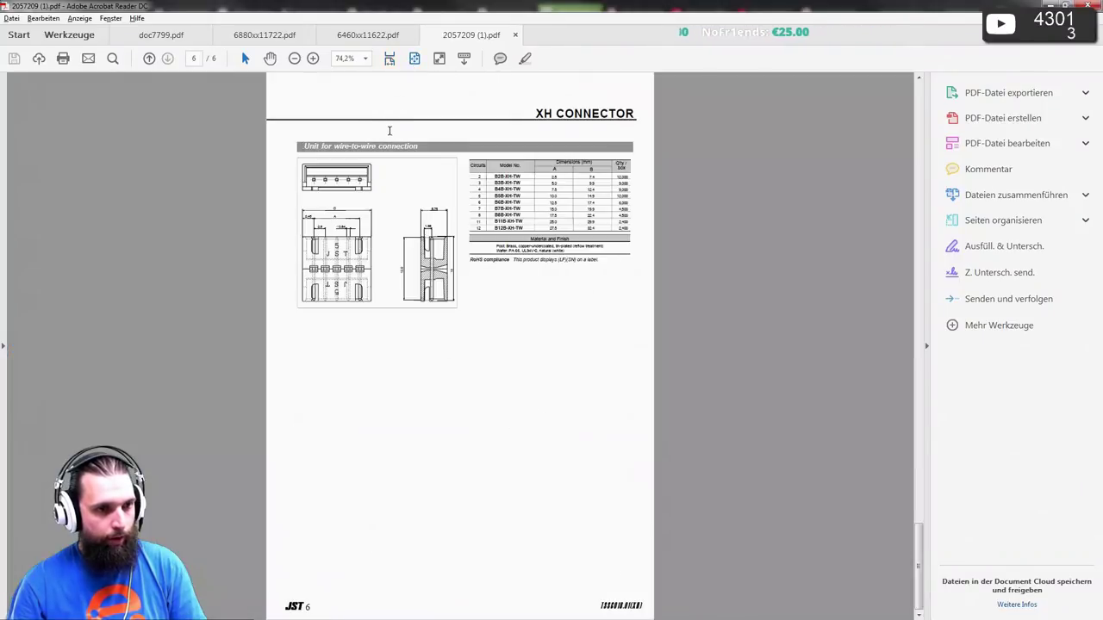
scroll(389, 130, "up", 1)
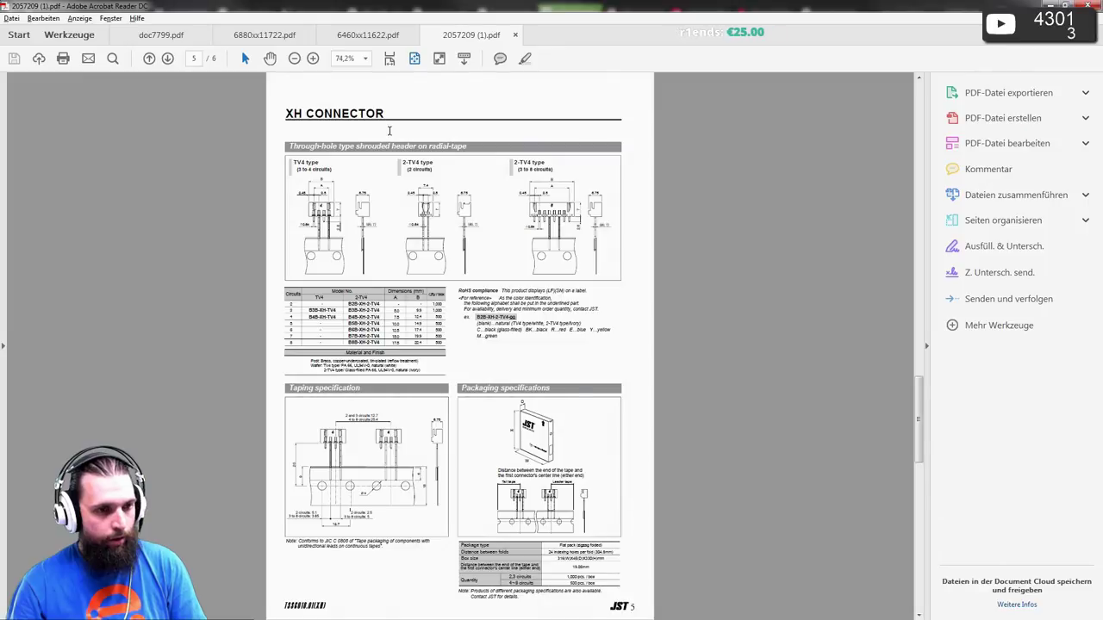
scroll(389, 130, "up", 1)
scroll(390, 131, "up", 1)
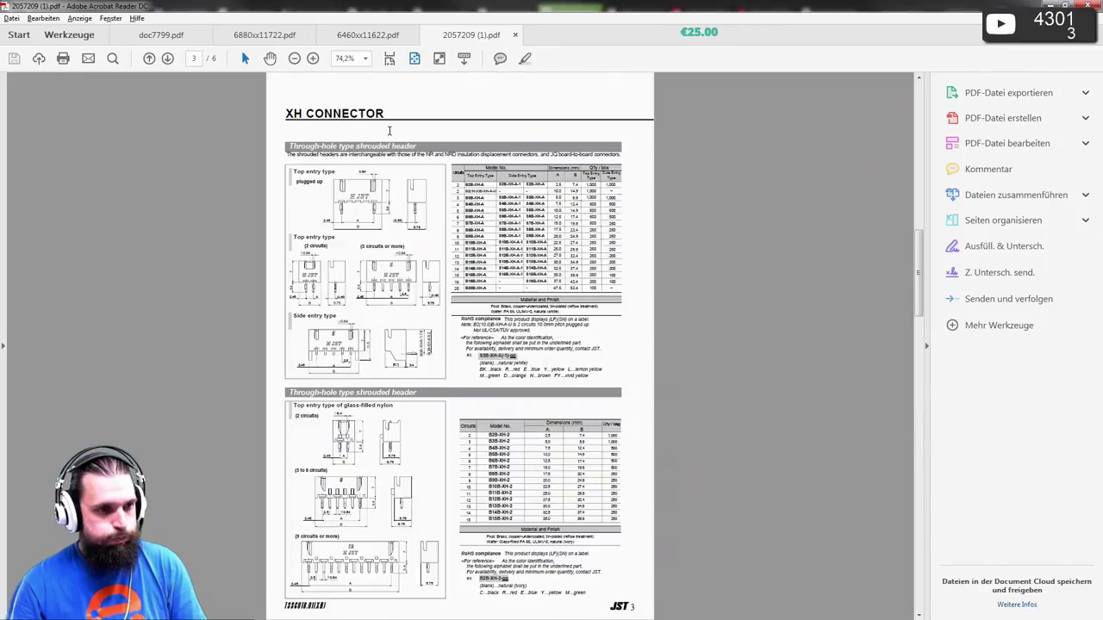
scroll(390, 132, "up", 1)
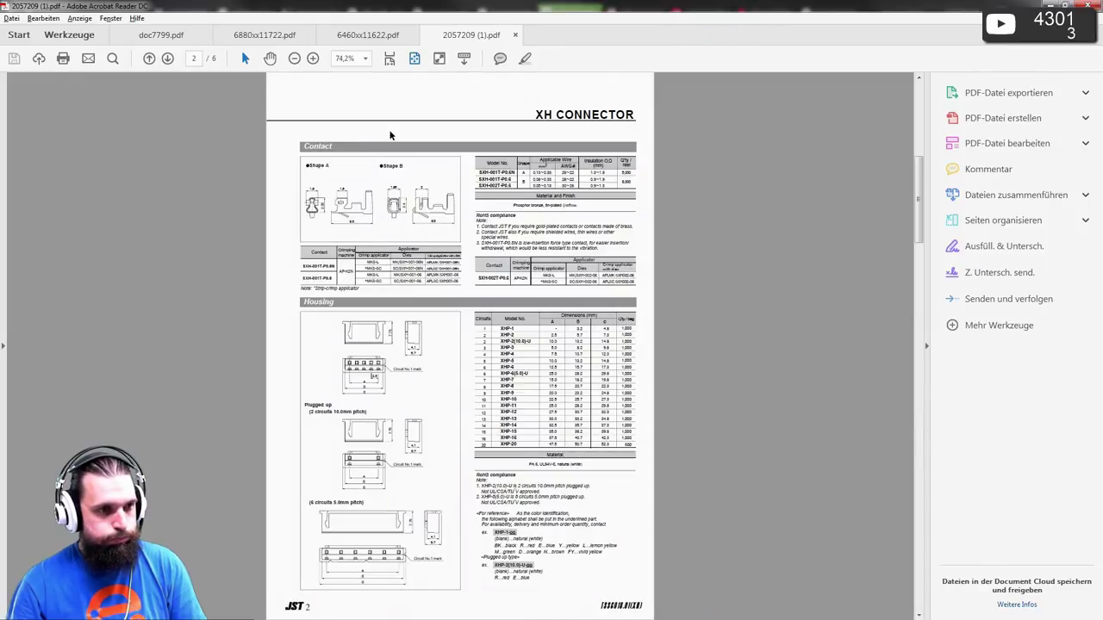
scroll(389, 133, "up", 1)
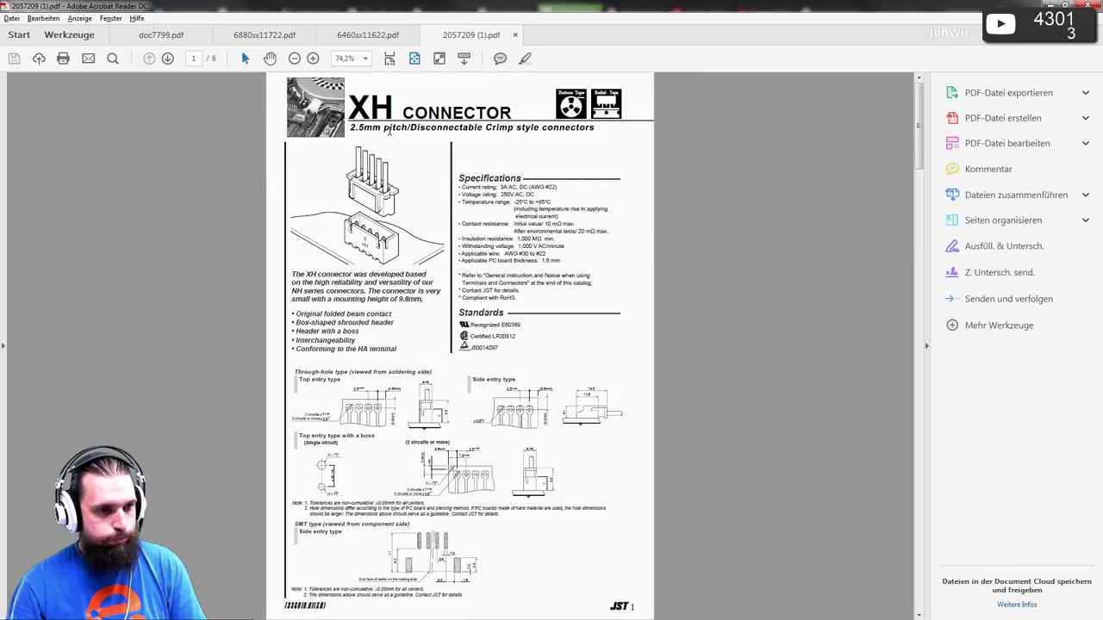
scroll(383, 395, "up", 3, "ctrl")
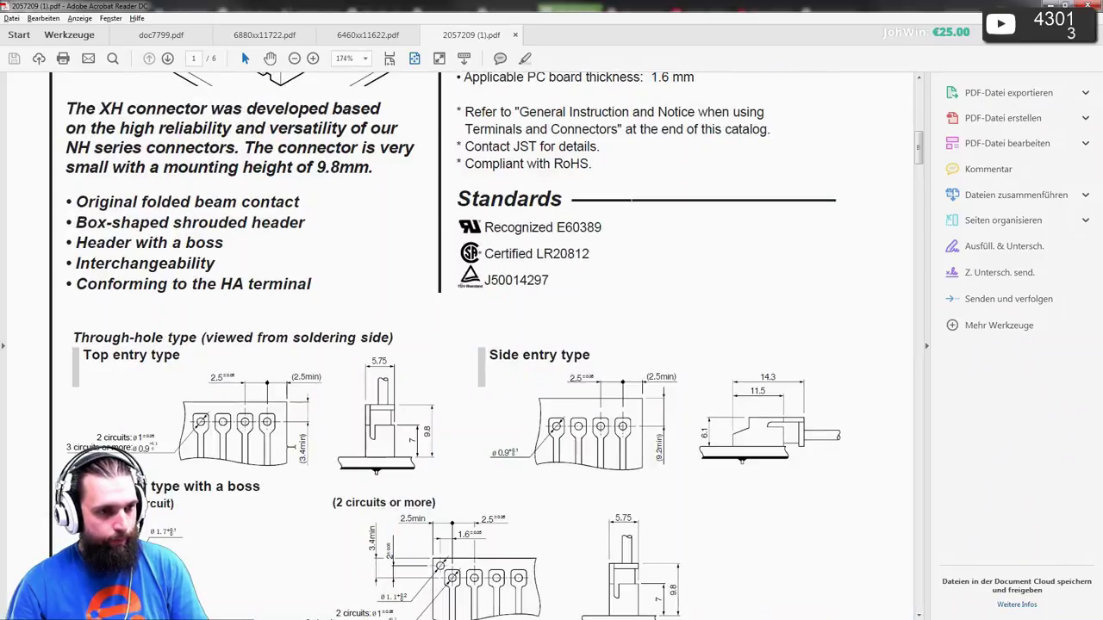
scroll(265, 454, "down", 1)
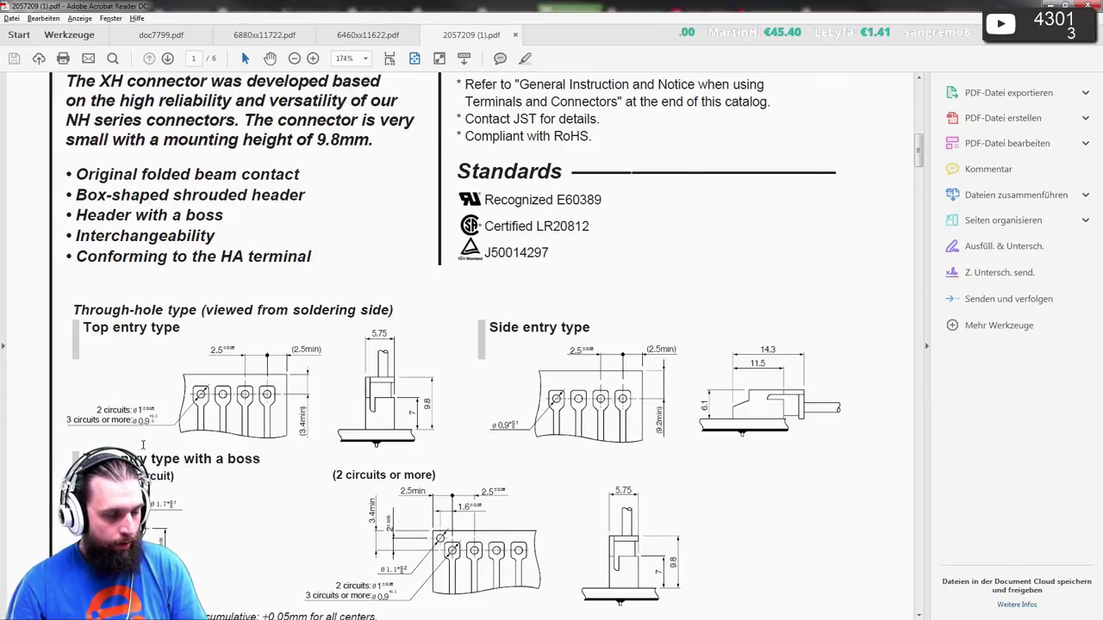
scroll(120, 409, "down", 1)
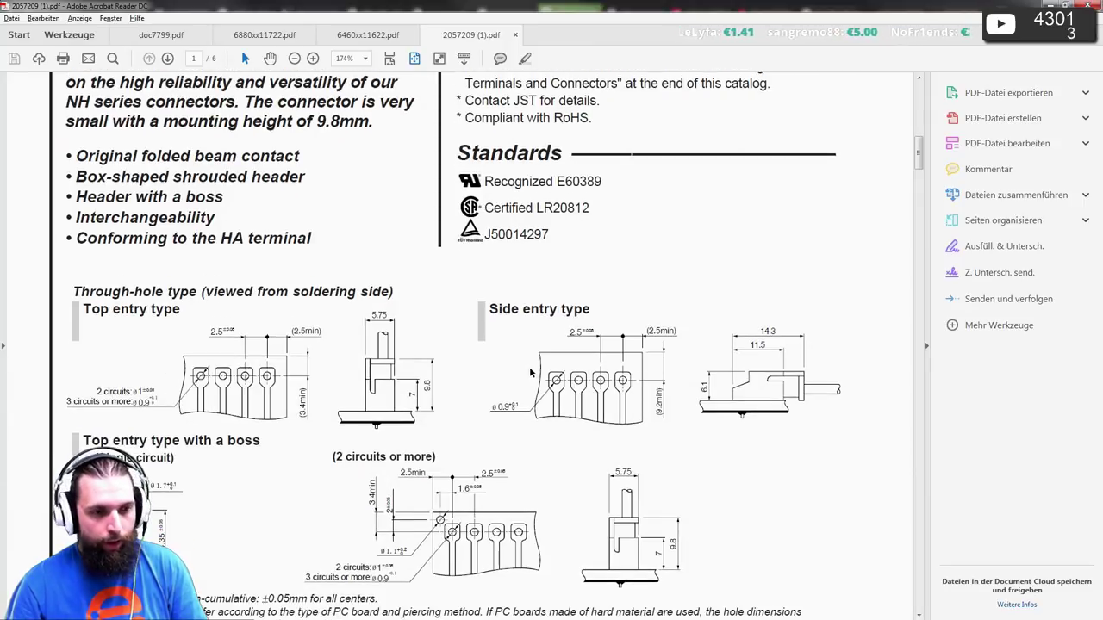
scroll(557, 393, "down", 2)
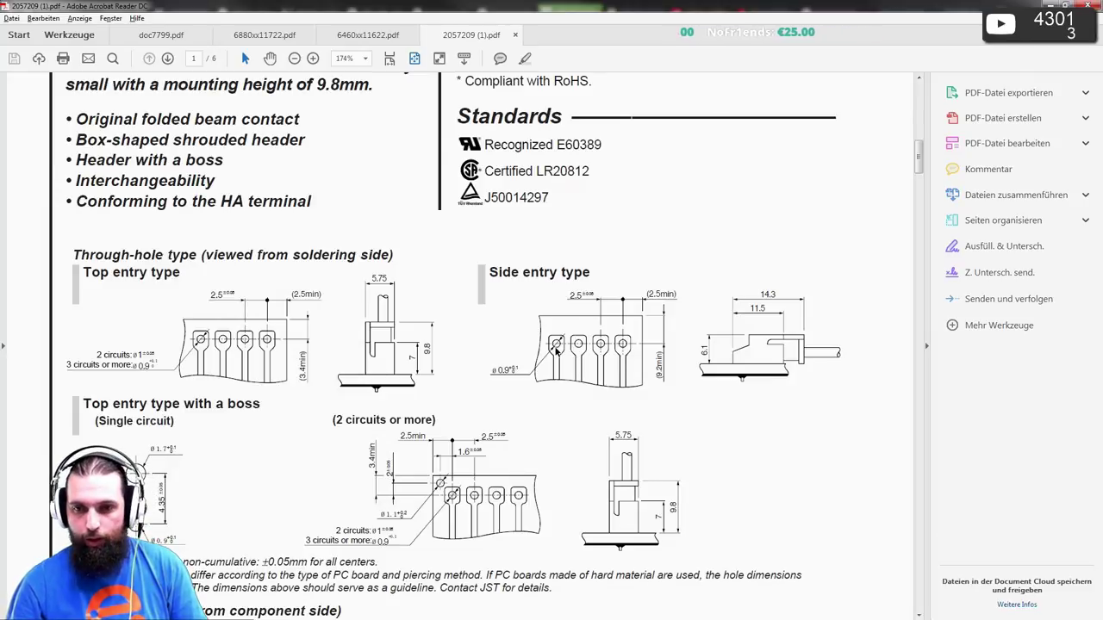
- Glance at the Farnell product page, then bring up the blank Pulsonix Footprint2 editor
key("alt+Tab")
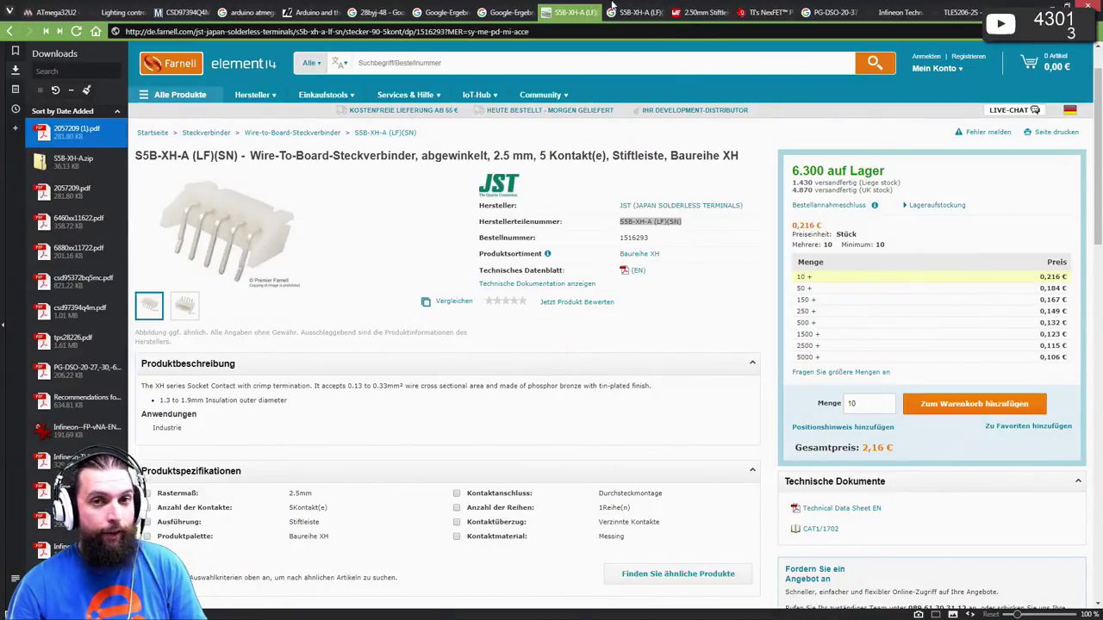
key("alt+Tab")
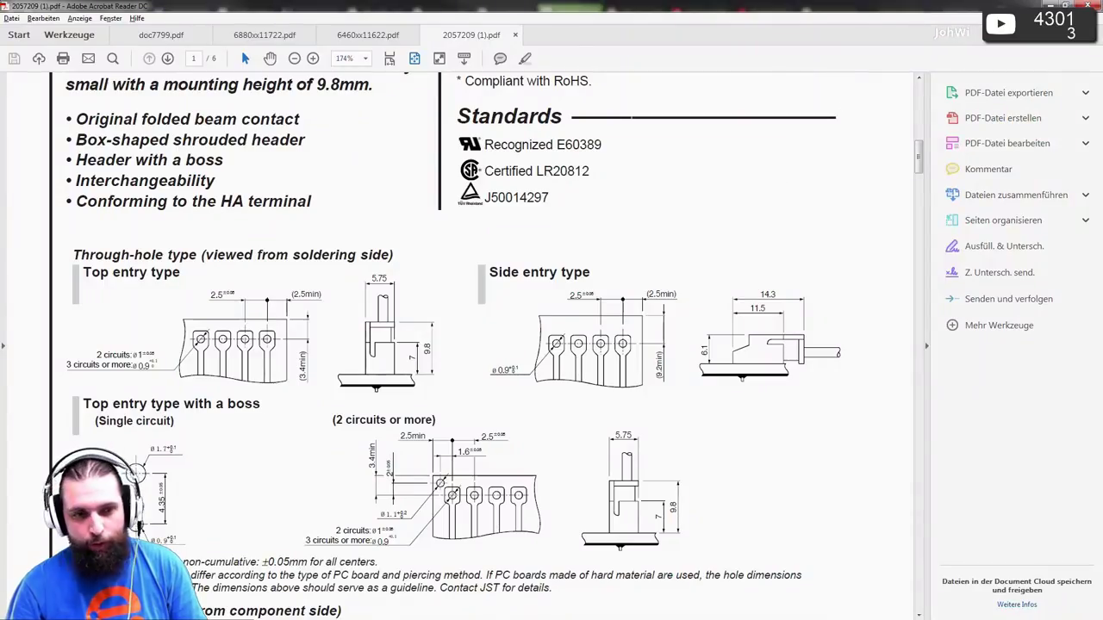
key("alt+Tab")
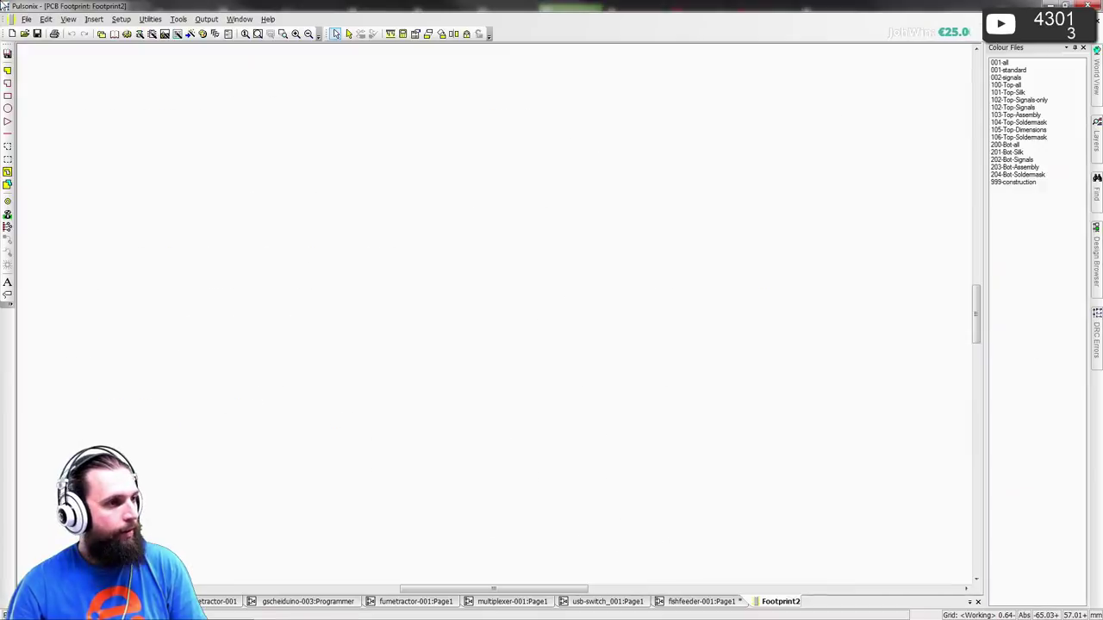
- Place a round through-hole pad and replicate it into five pads at 2.5 mm pitch
left_click(7, 202)
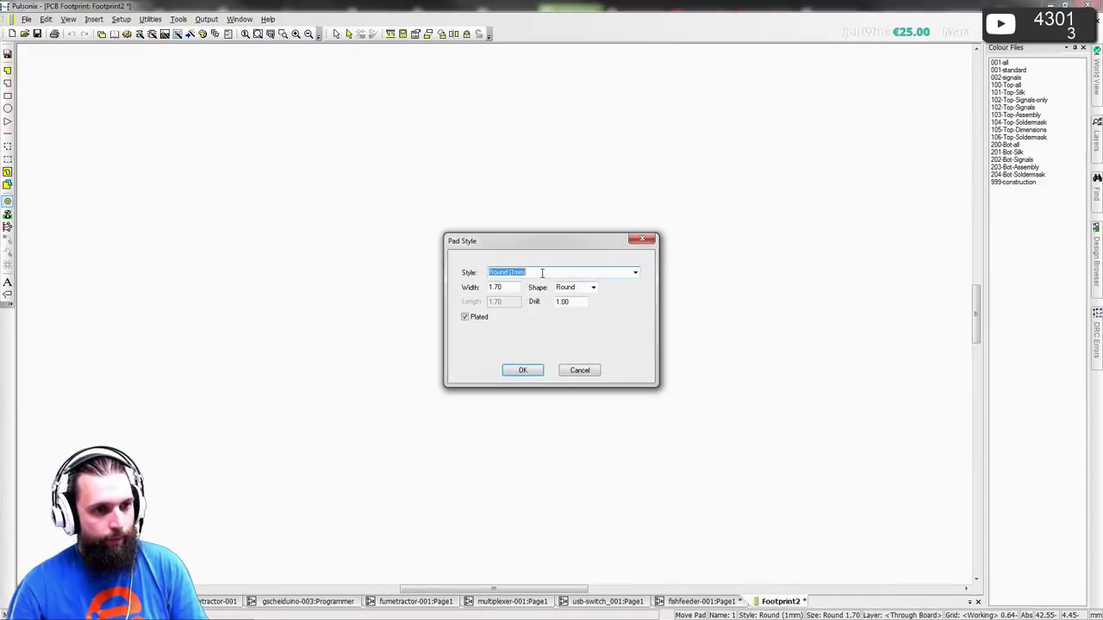
left_click(538, 370)
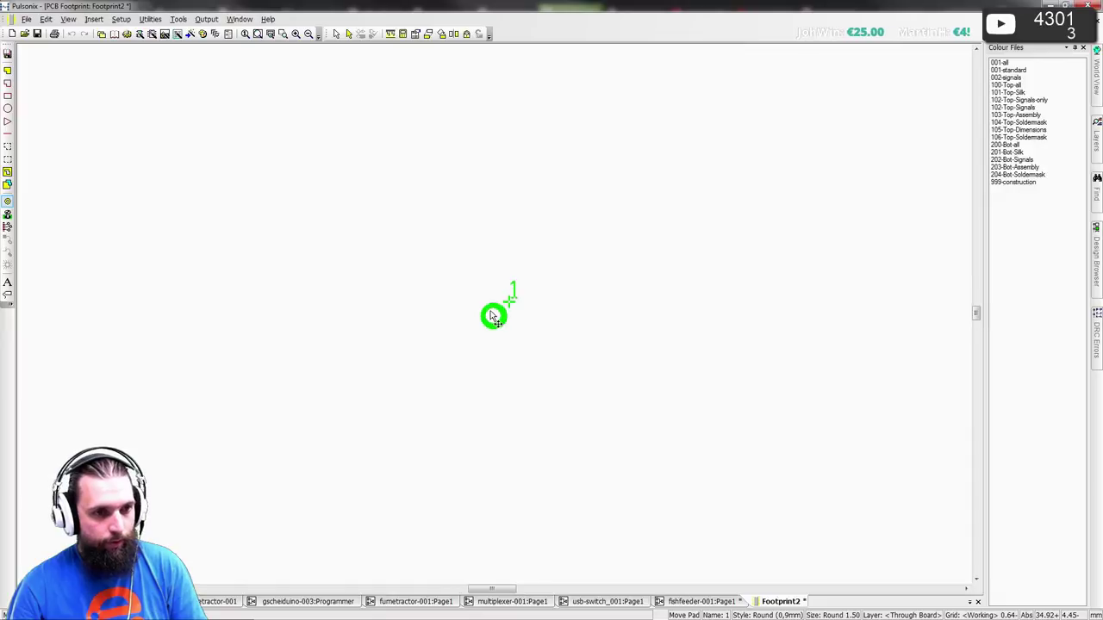
left_click(503, 314)
key("Escape")
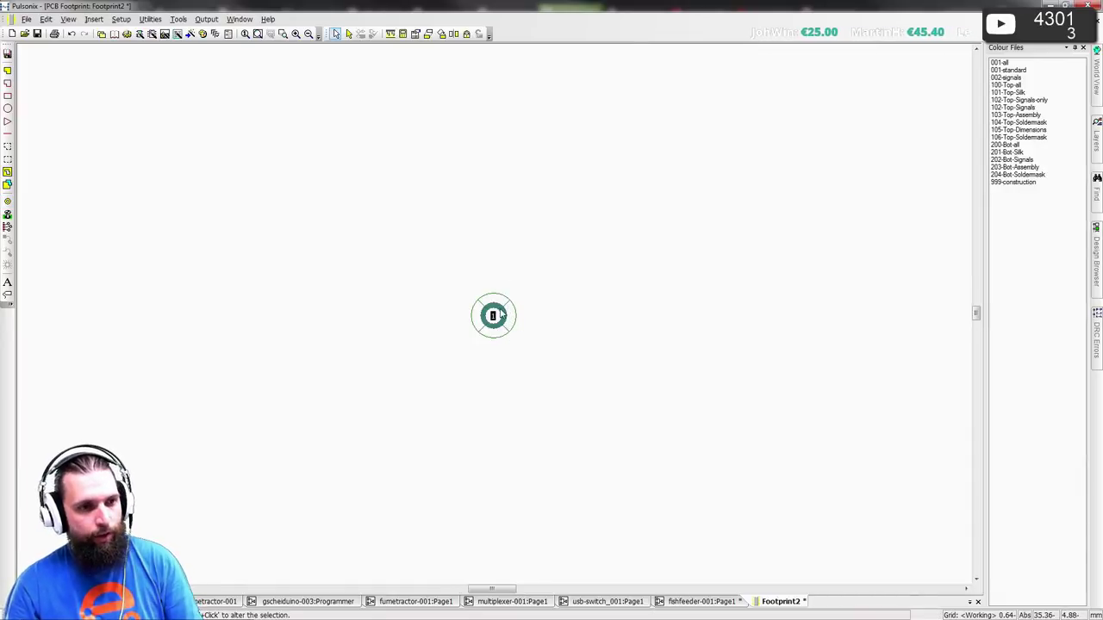
left_click(493, 315)
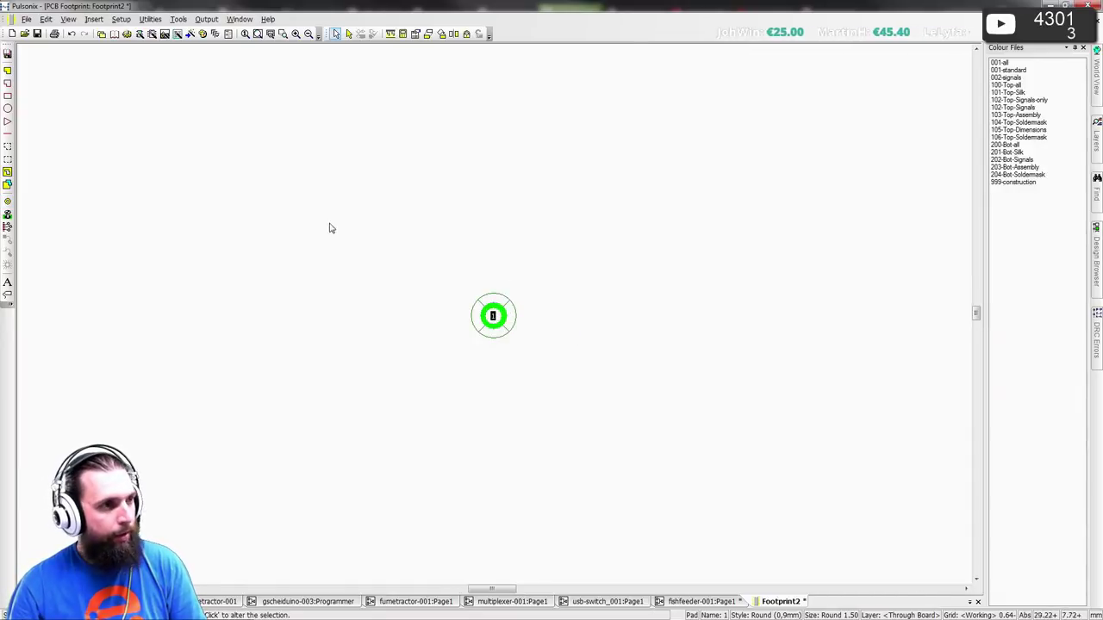
left_click(52, 20)
left_click(85, 114)
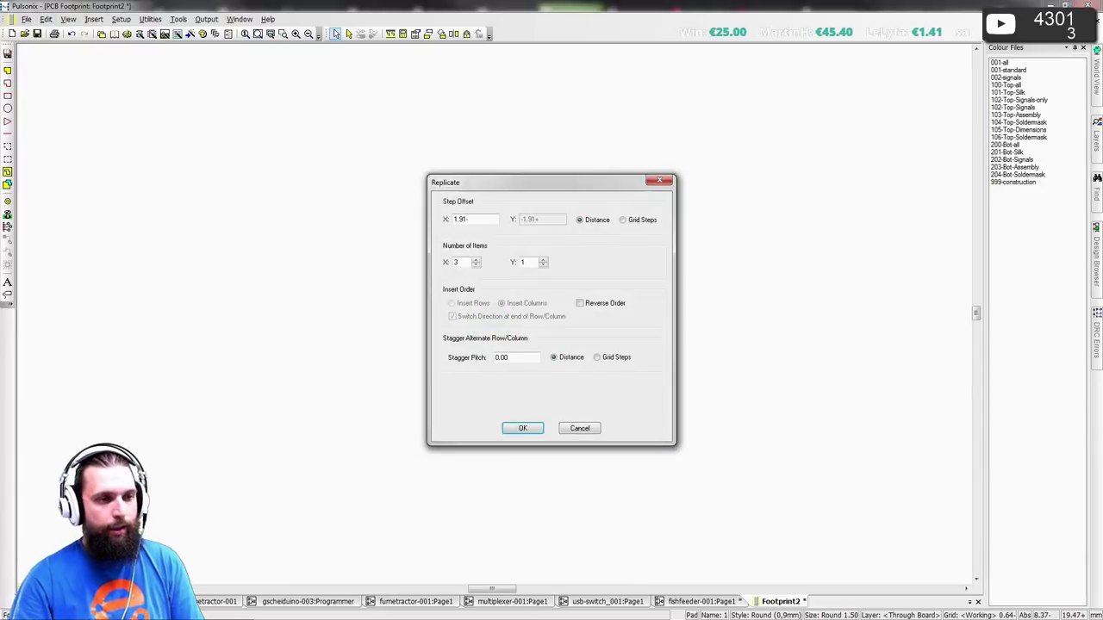
type("2.")
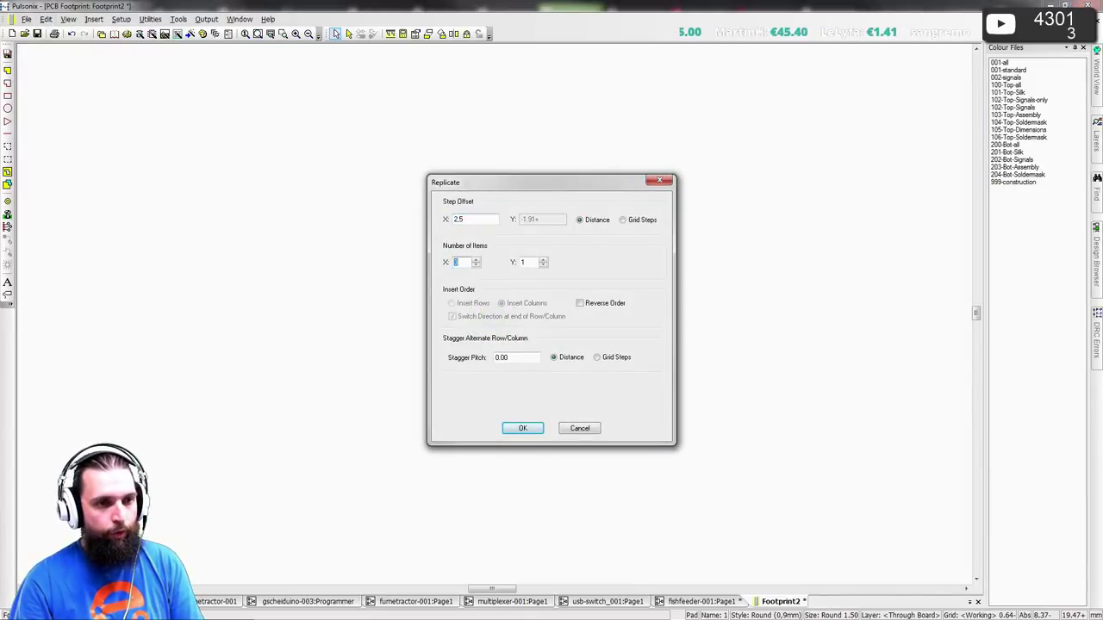
type("5")
key("Return")
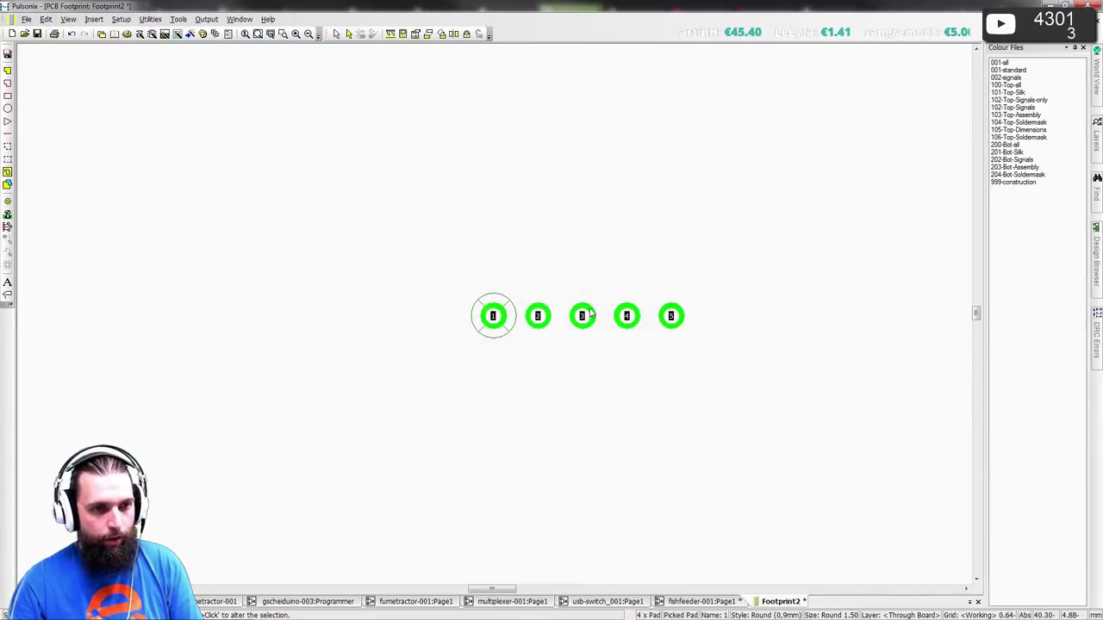
- Make pad 3 the footprint origin and cross-check the datasheet dimensions
right_click(591, 313)
key("Up")
key("Return")
key("Escape")
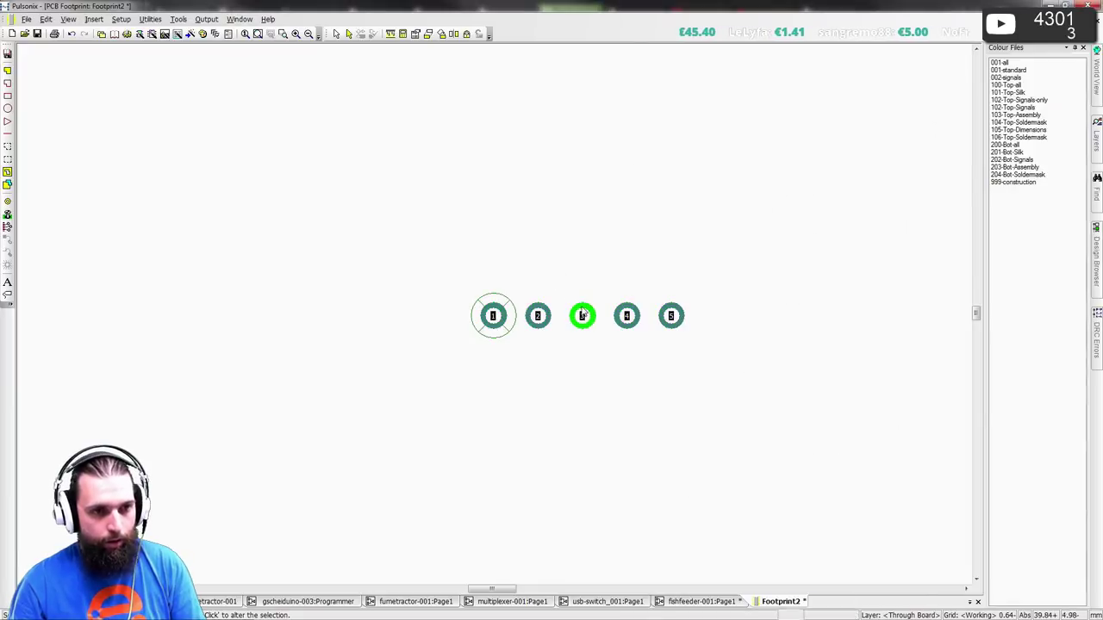
right_click(583, 316)
key("Up")
key("Return")
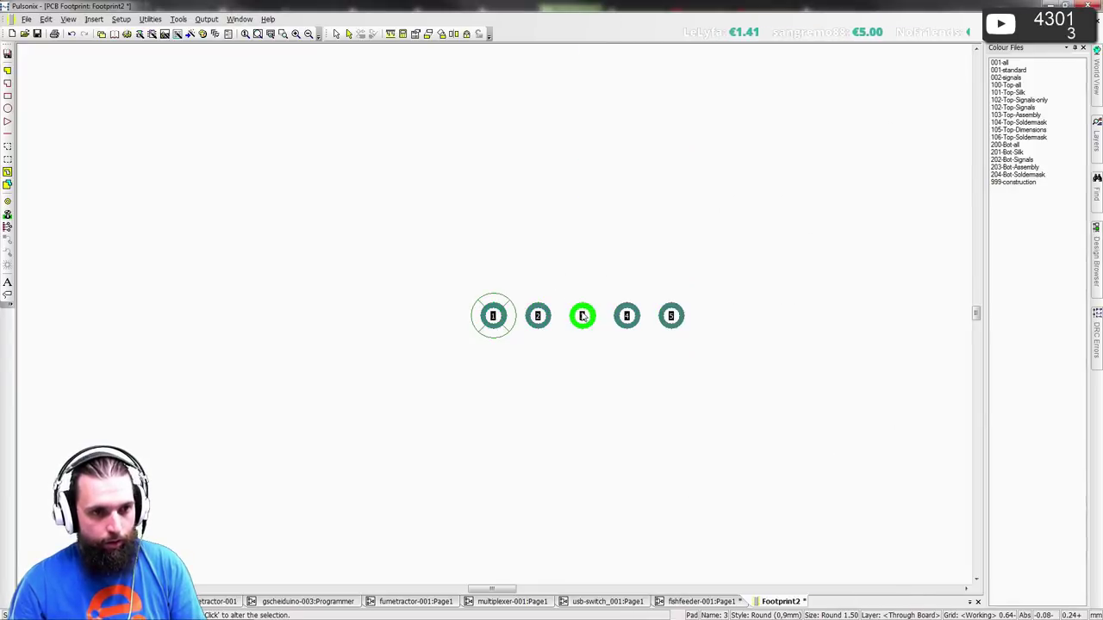
right_click(583, 316)
left_click(603, 263)
scroll(608, 295, "up", 3)
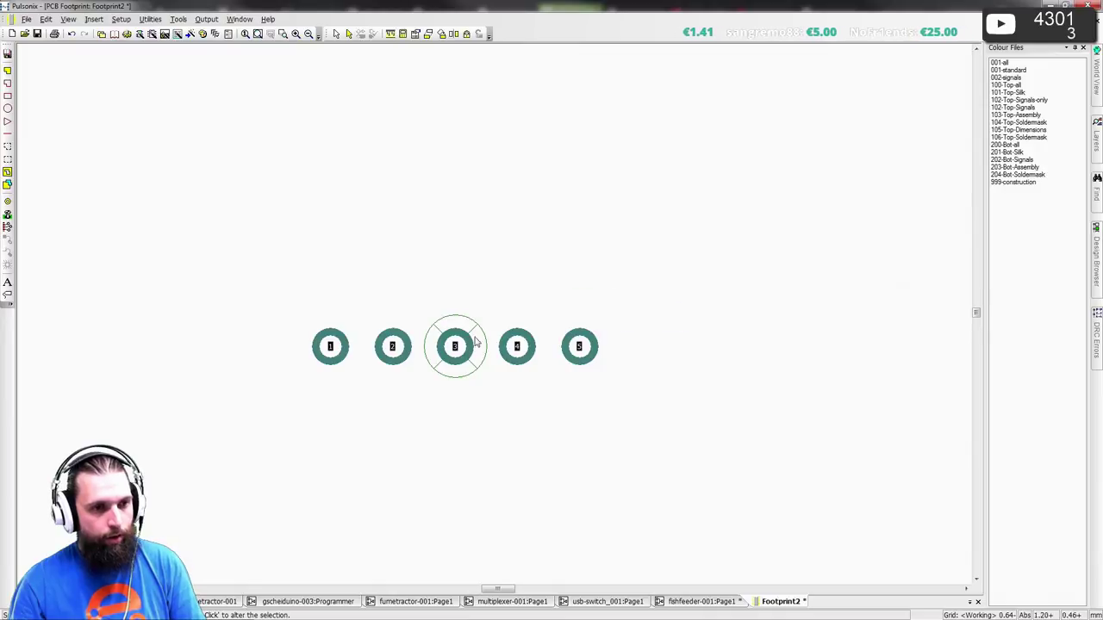
key("alt+Tab")
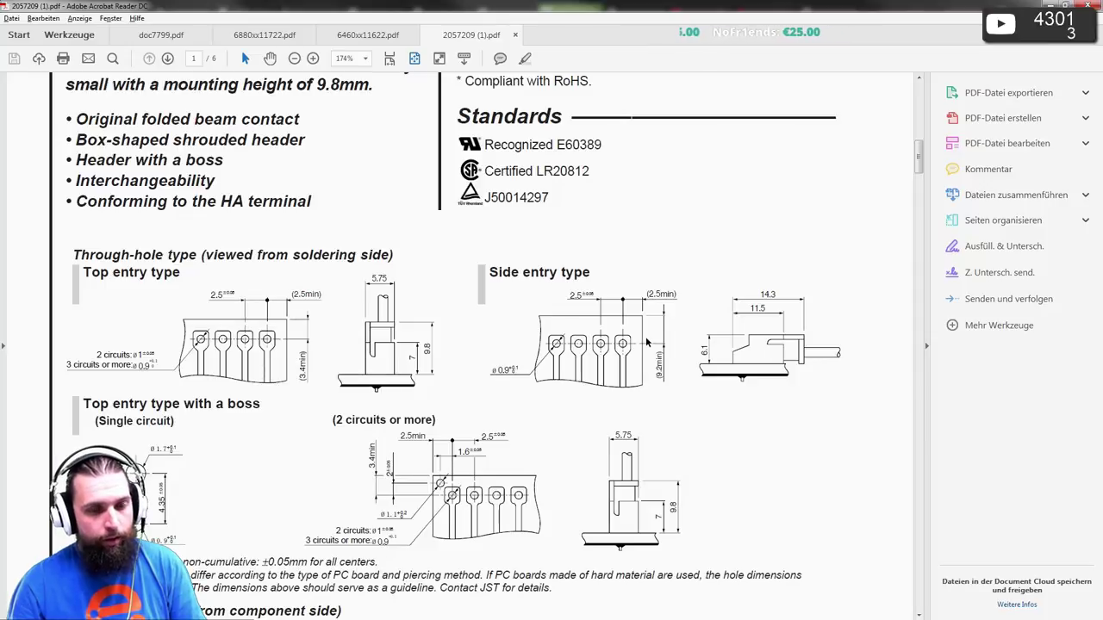
key("alt+Tab")
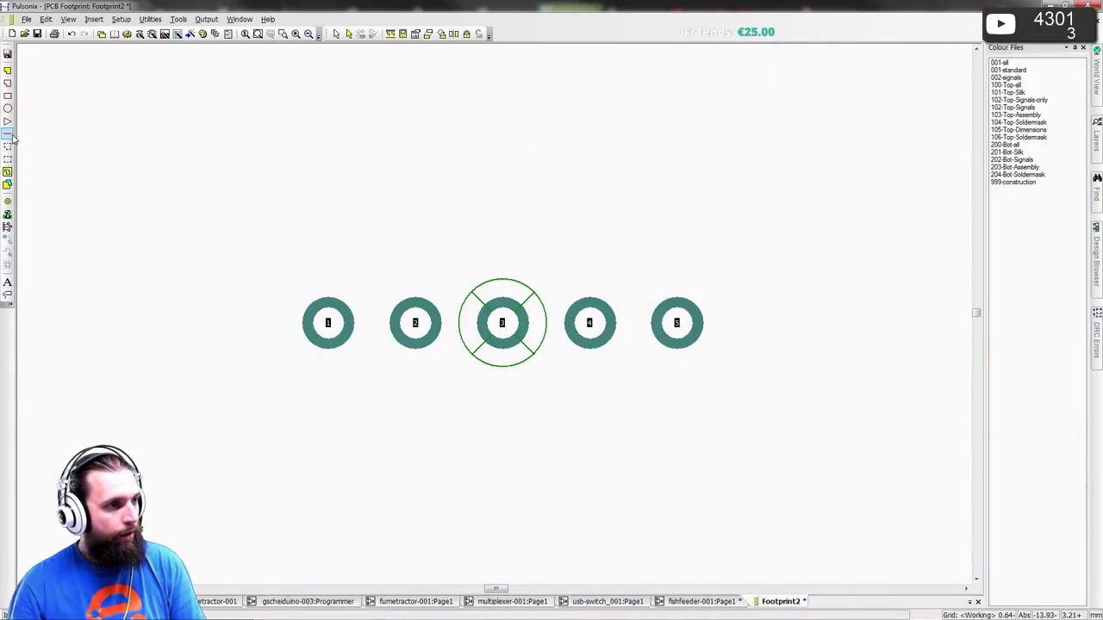
- Start a shape line on the Fertigungsdaten Top layer
left_click(7, 134)
key("s")
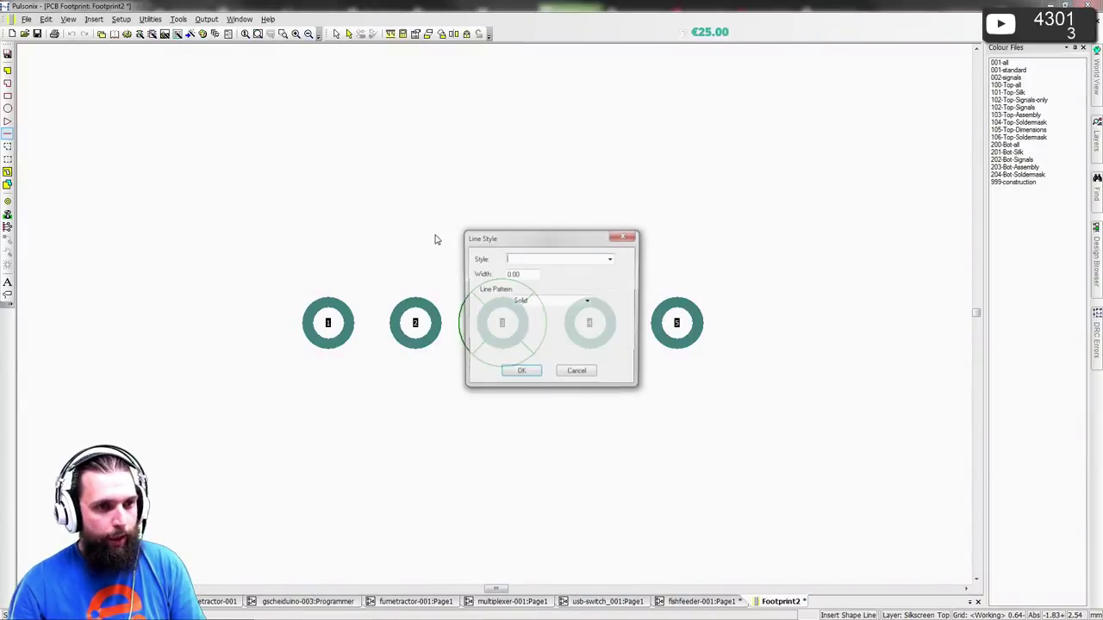
left_click(611, 258)
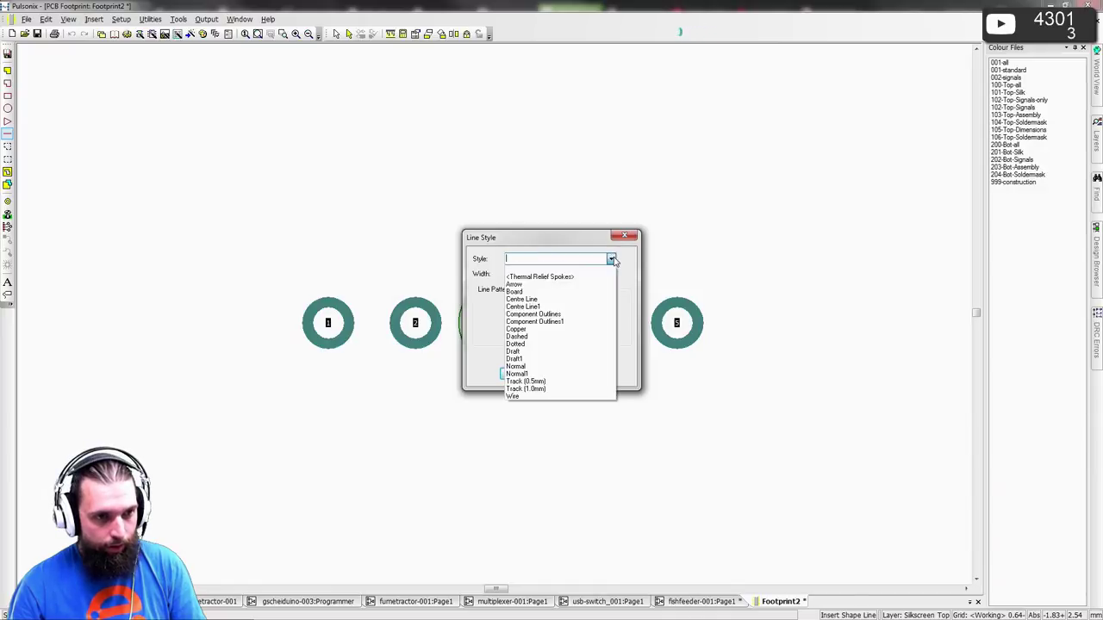
key("Escape")
key("Escape")
key("l")
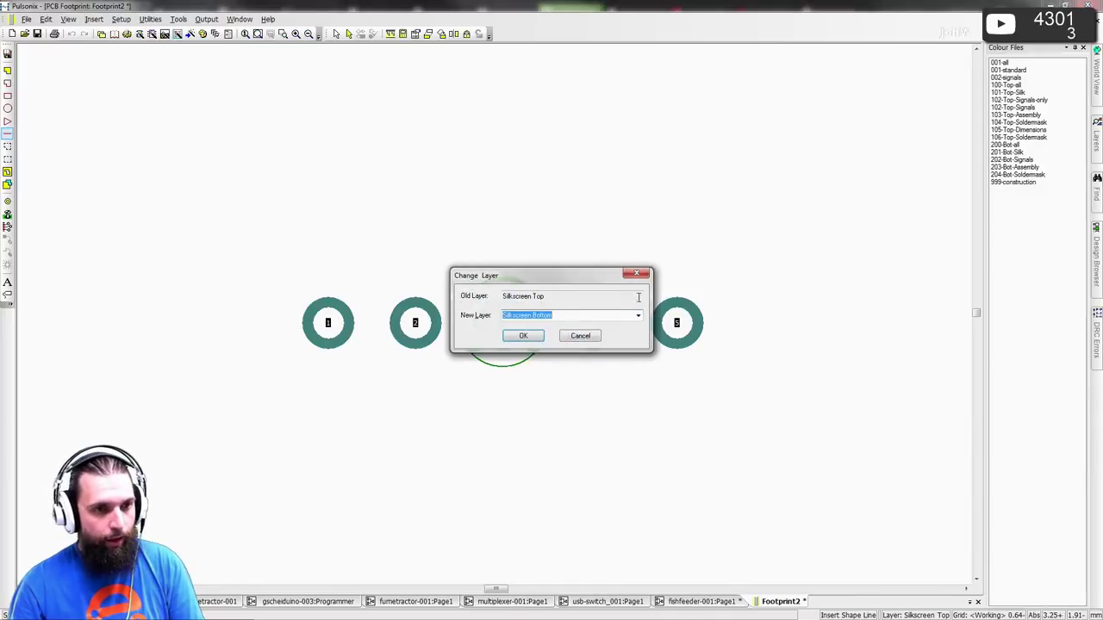
left_click(637, 316)
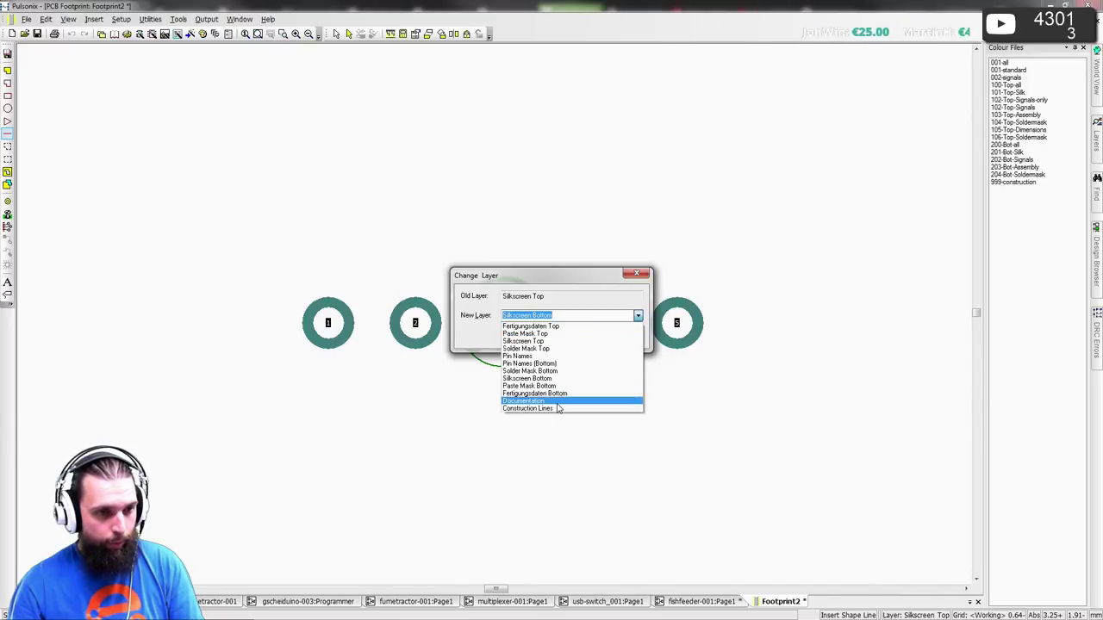
left_click(556, 326)
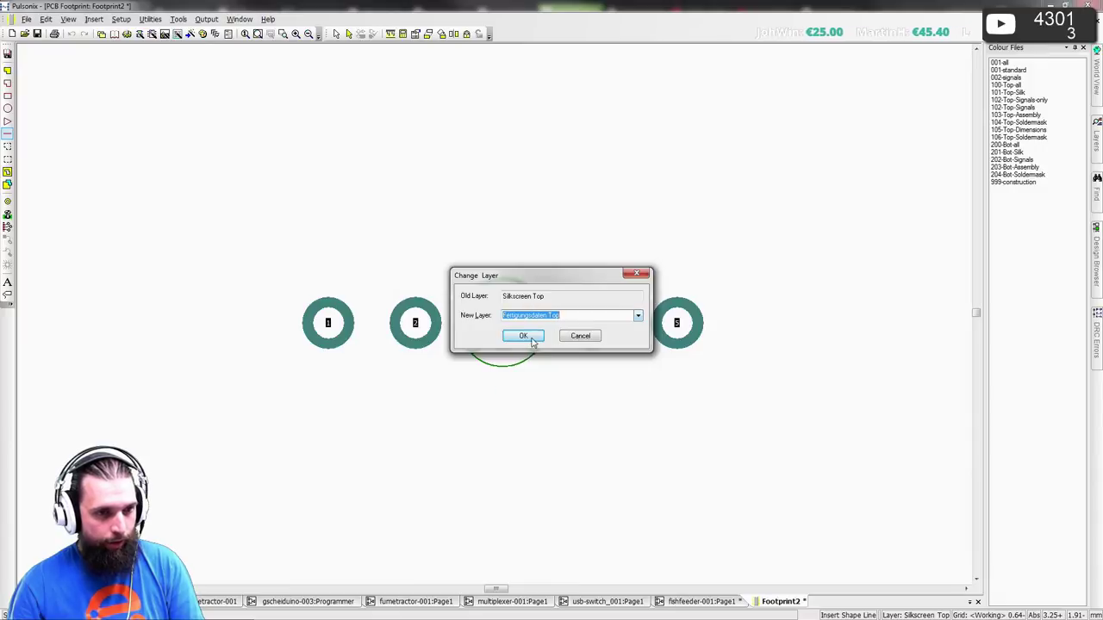
left_click(518, 335)
key("alt+Tab")
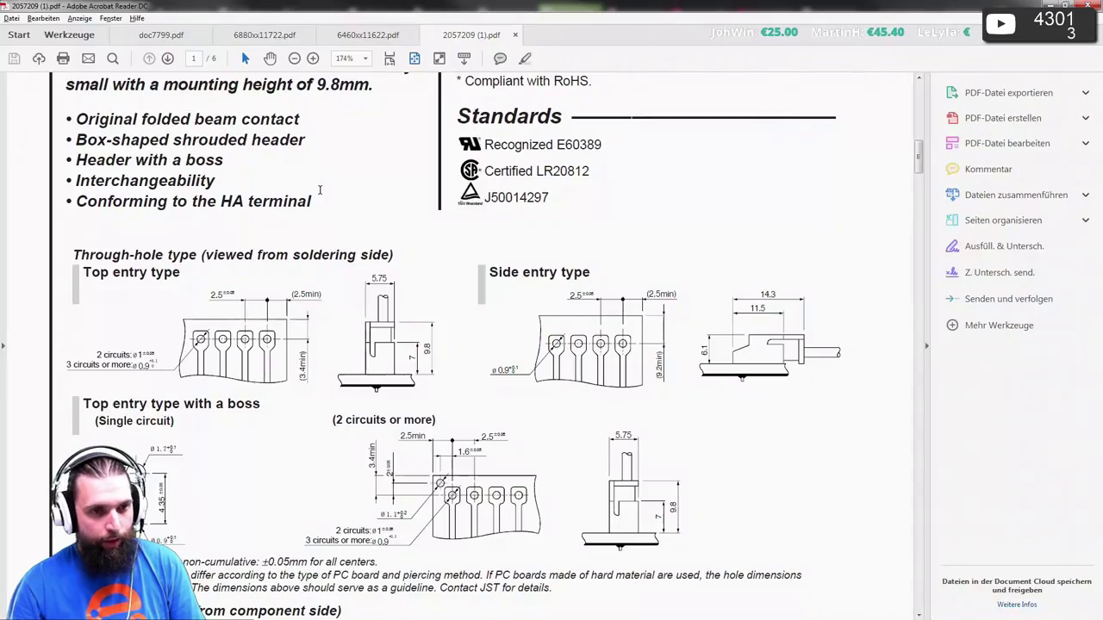
key("alt+Tab")
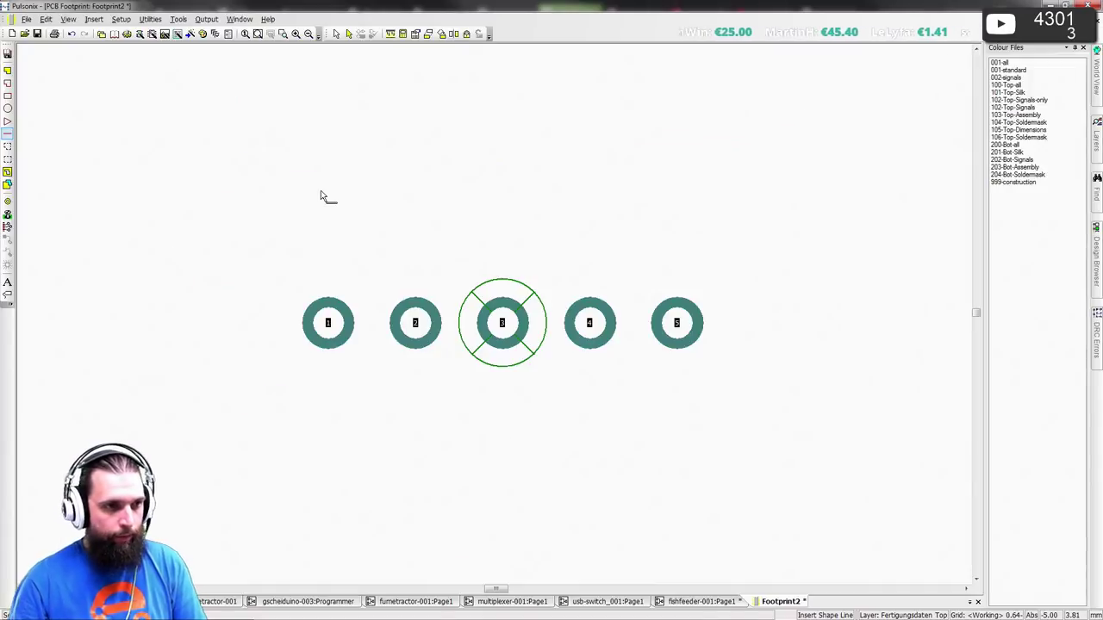
- Draw the line above the five pads in the Component Outlines style, ending past pad 5
left_click(285, 168)
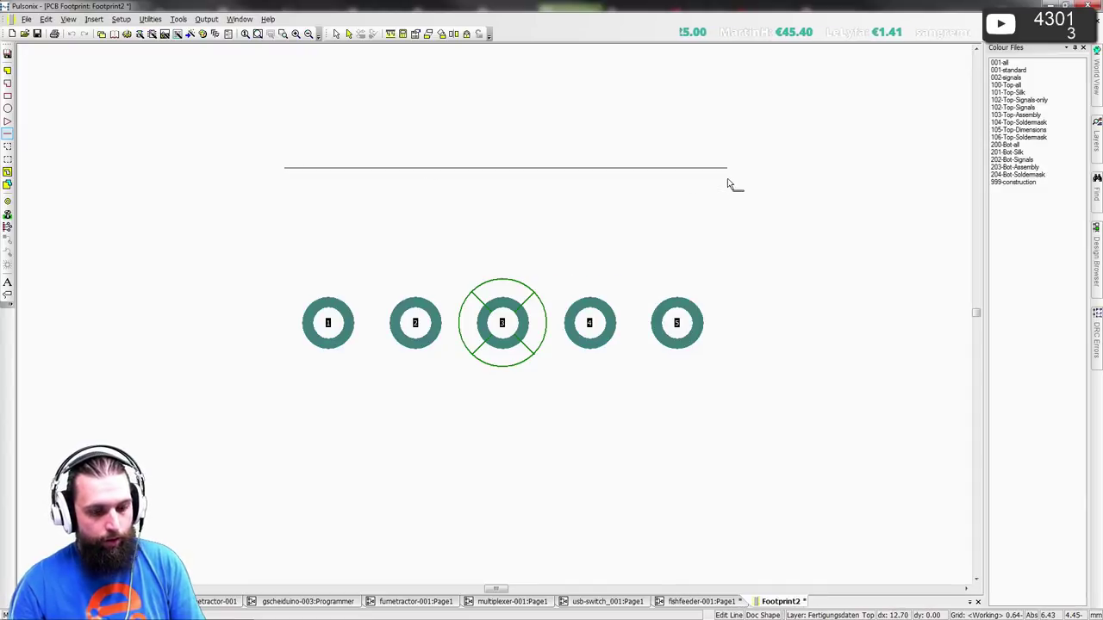
key("l")
key("Return")
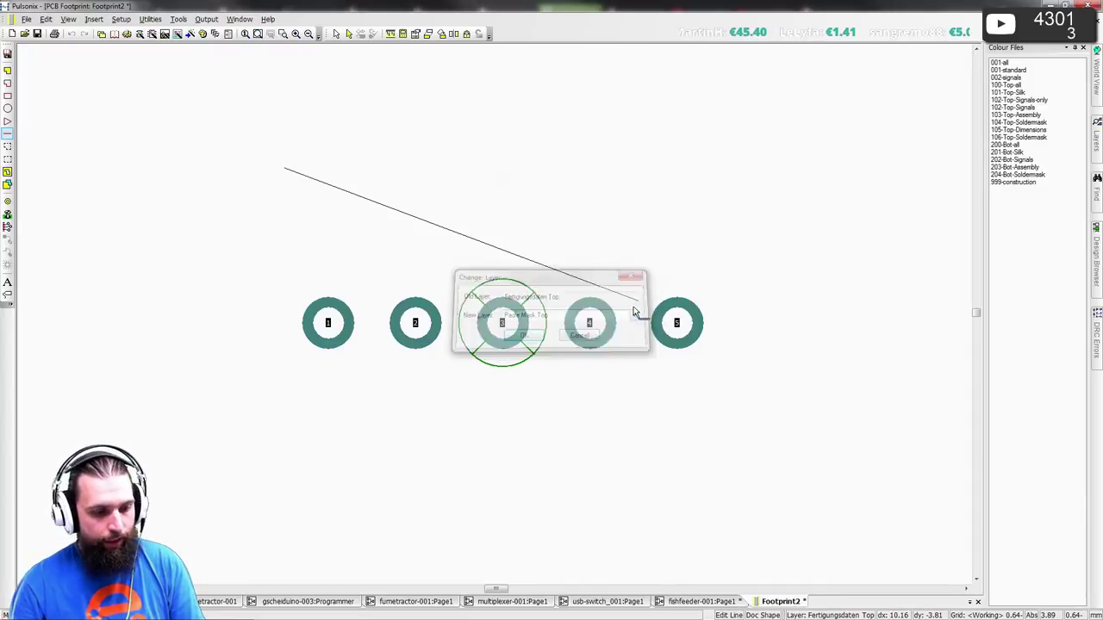
key("s")
left_click(610, 260)
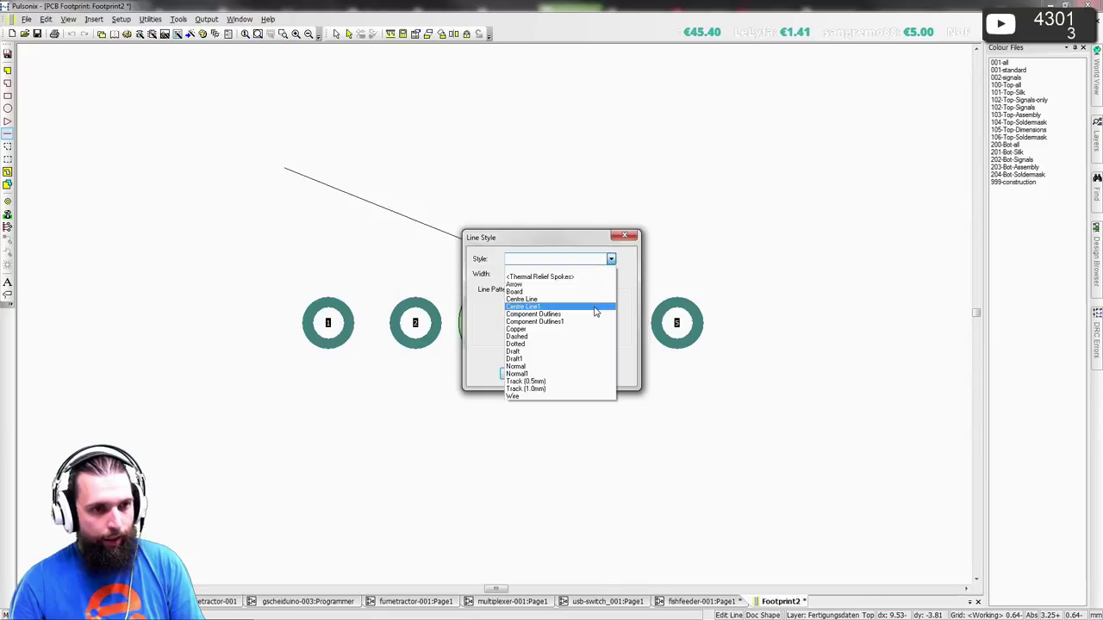
left_click(595, 314)
left_click(521, 374)
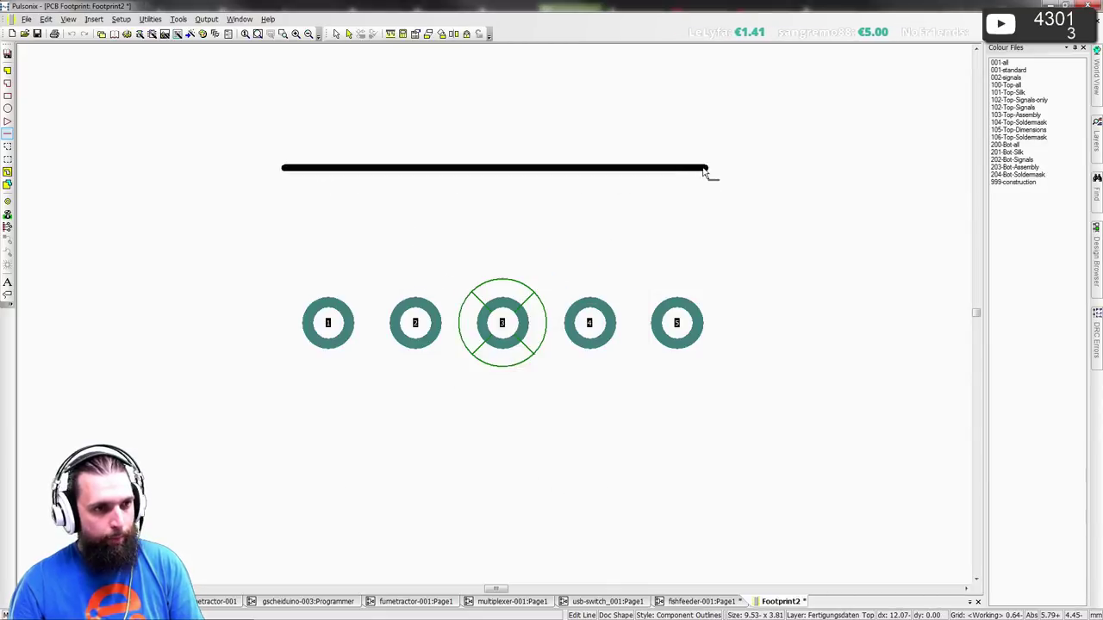
double_click(732, 176)
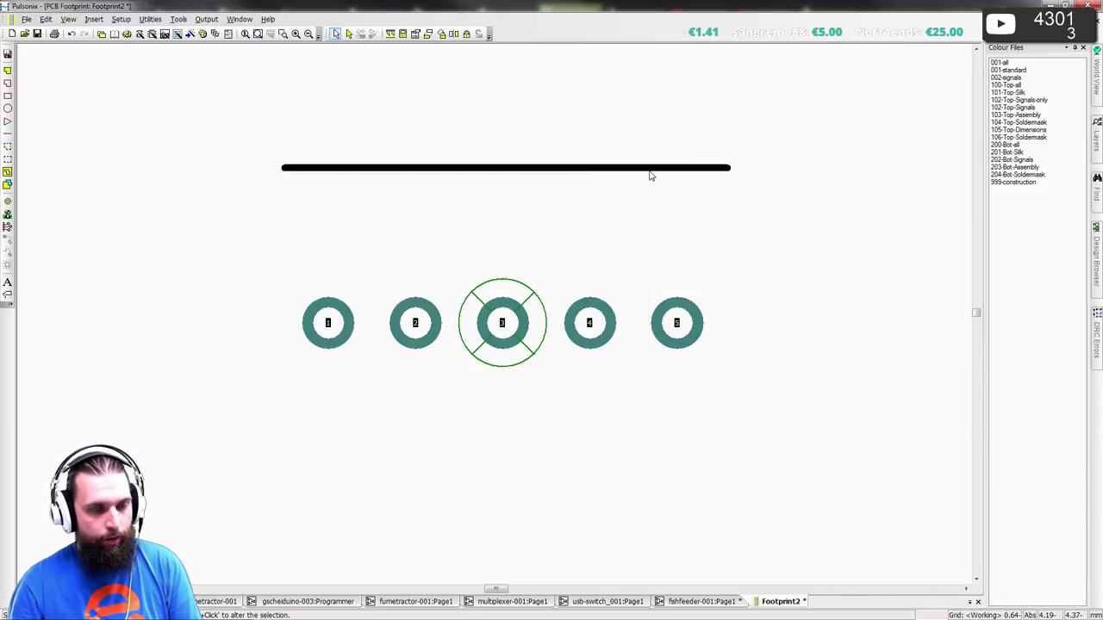
key("alt+Tab")
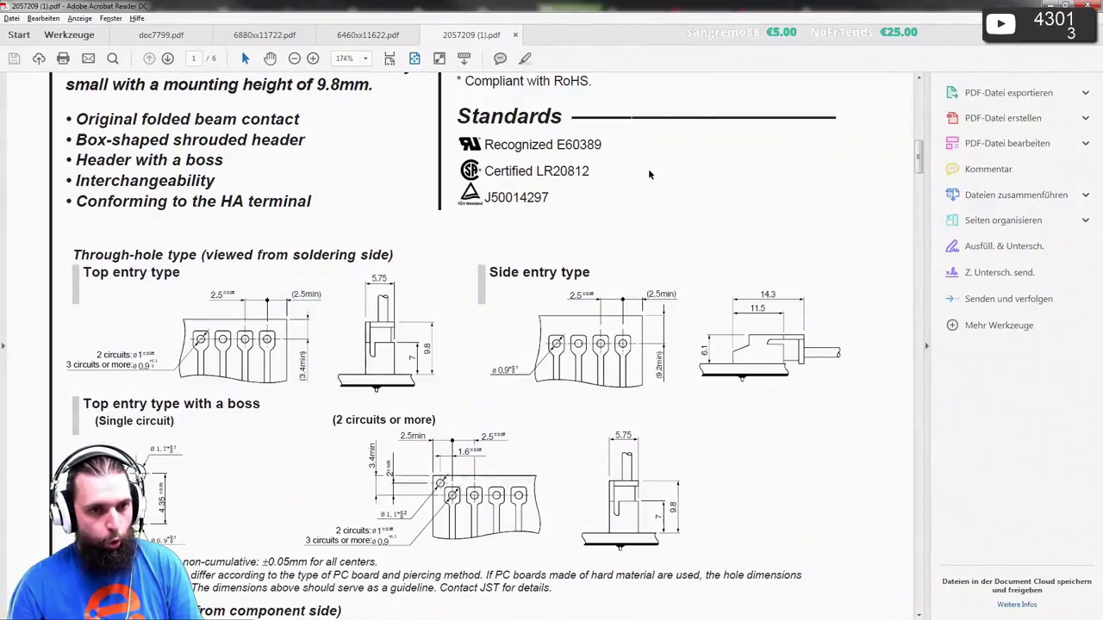
key("alt+Tab")
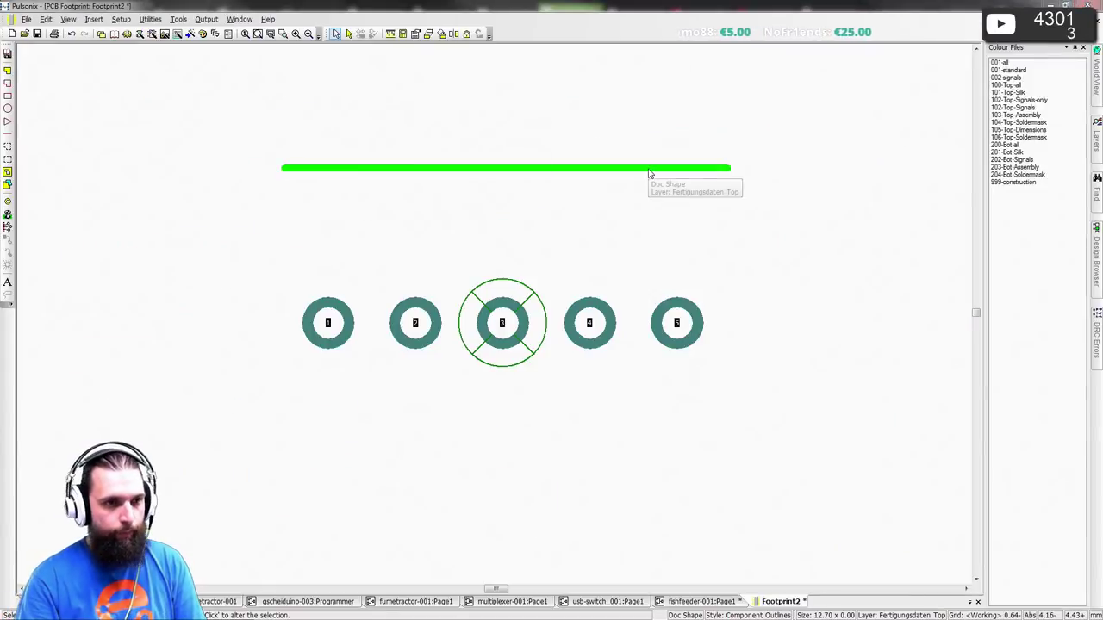
- Move the line to Y 9.2 with typed coordinates
key("t")
key("Tab")
type("9")
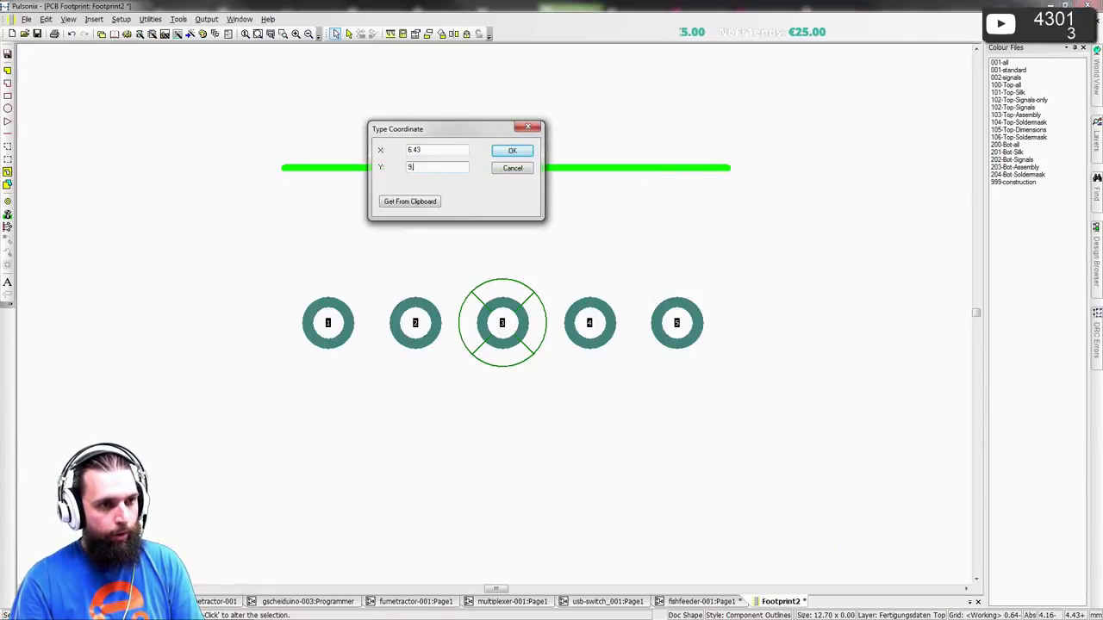
type(".2")
key("Return")
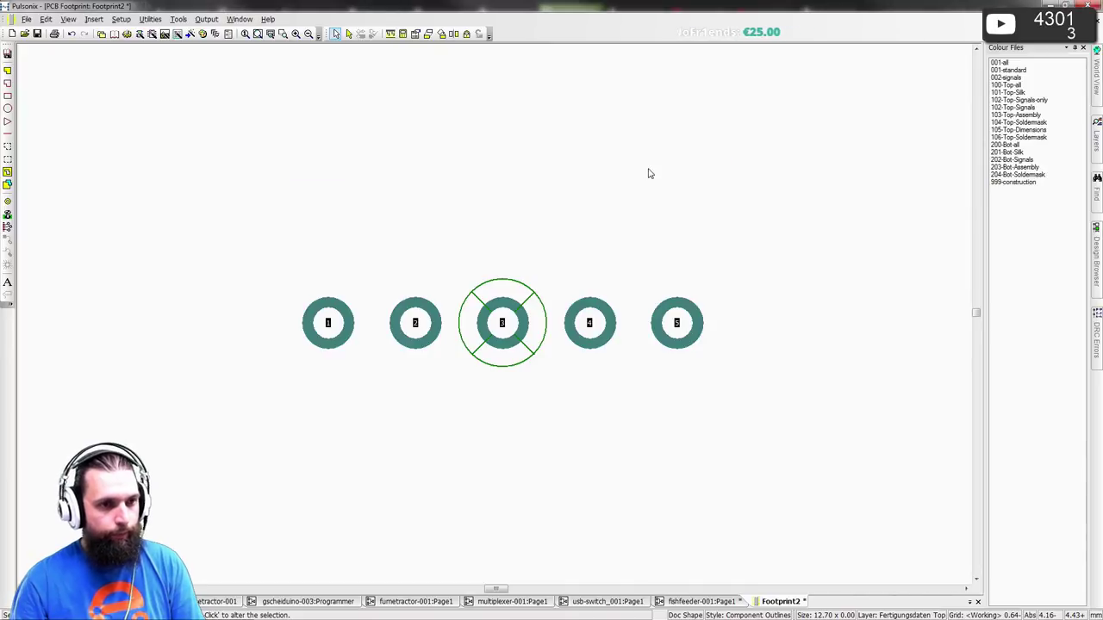
scroll(494, 323, "down", 4)
scroll(503, 268, "up", 3)
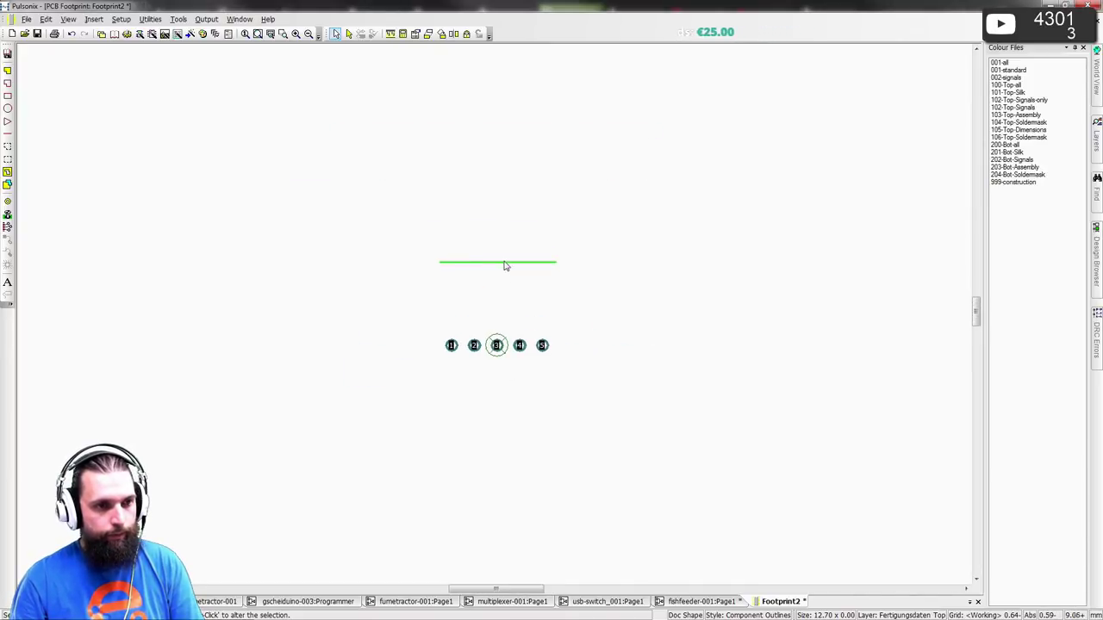
- Create a 'PCB-Edge' text on the Fertigungsdaten Top layer
left_click(8, 282)
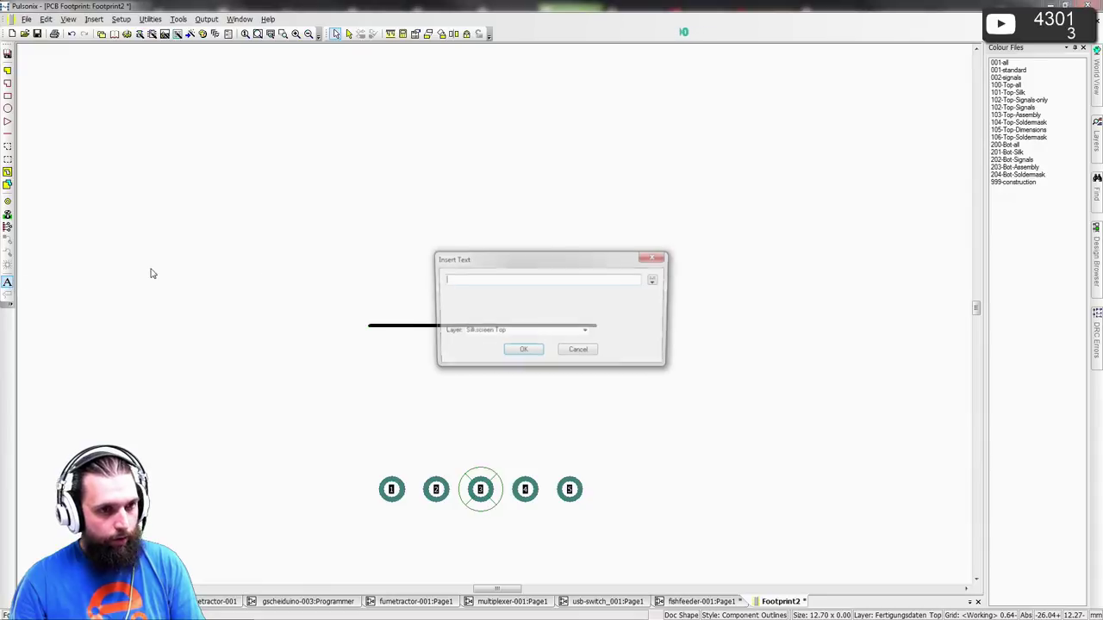
type("PCB-Edge")
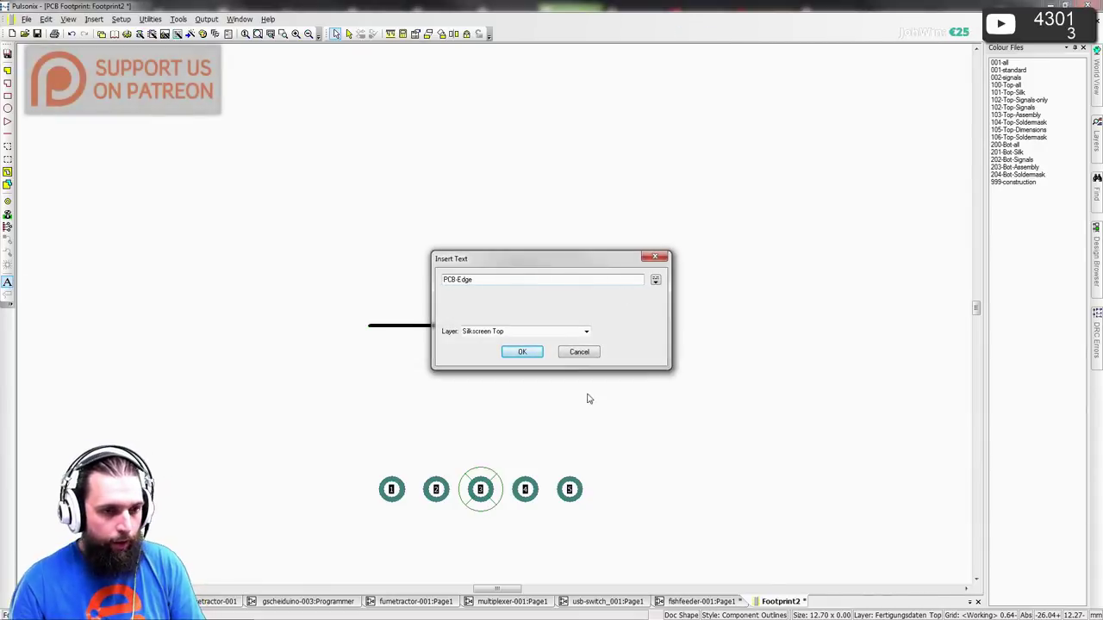
left_click(585, 332)
left_click(573, 343)
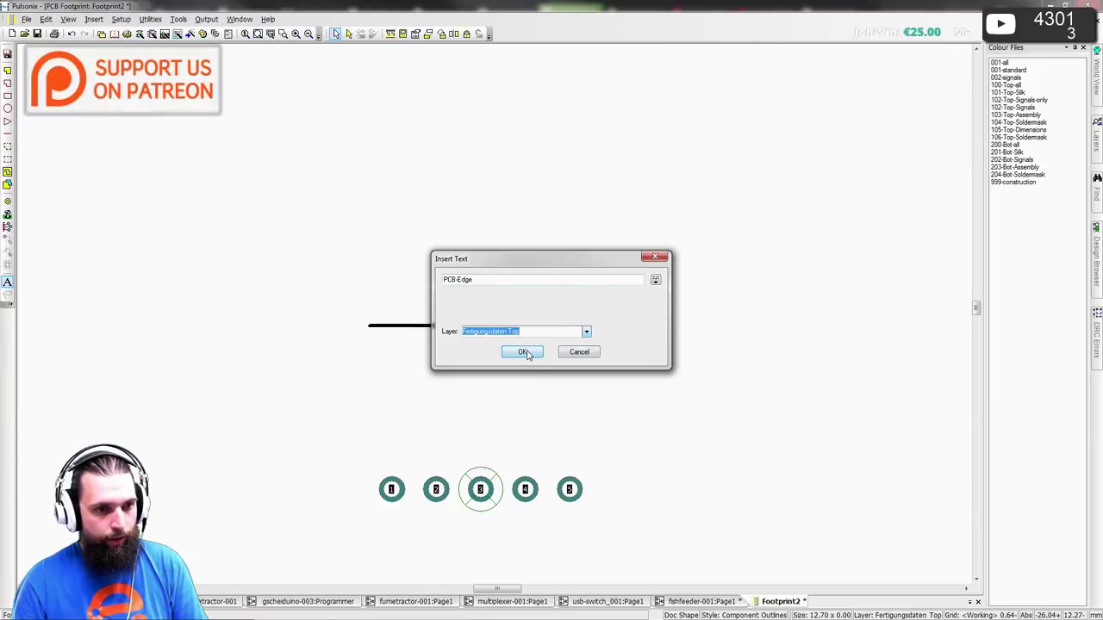
left_click(522, 351)
- Apply the Assembly small text style and place the label at the line's left end
key("s")
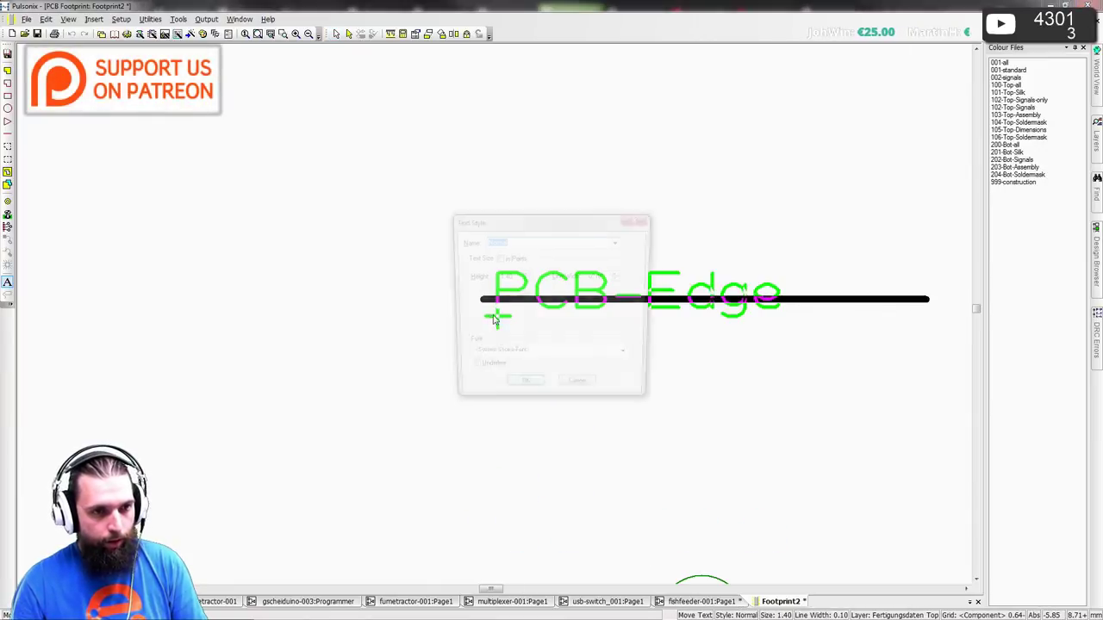
scroll(597, 243, "down", 2)
scroll(598, 242, "down", 4)
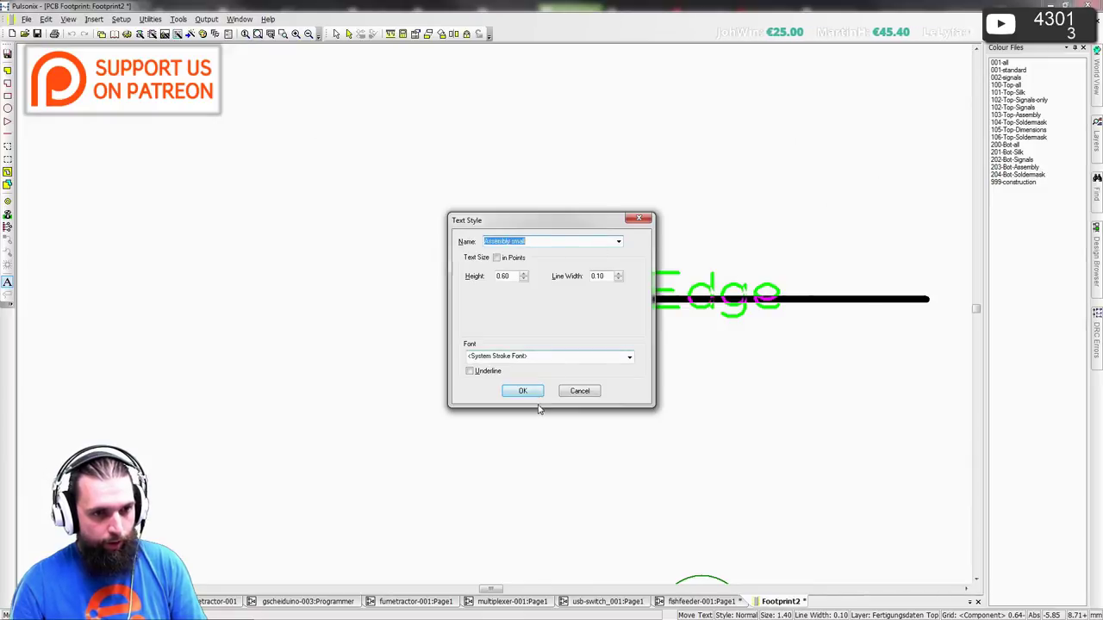
key("Return")
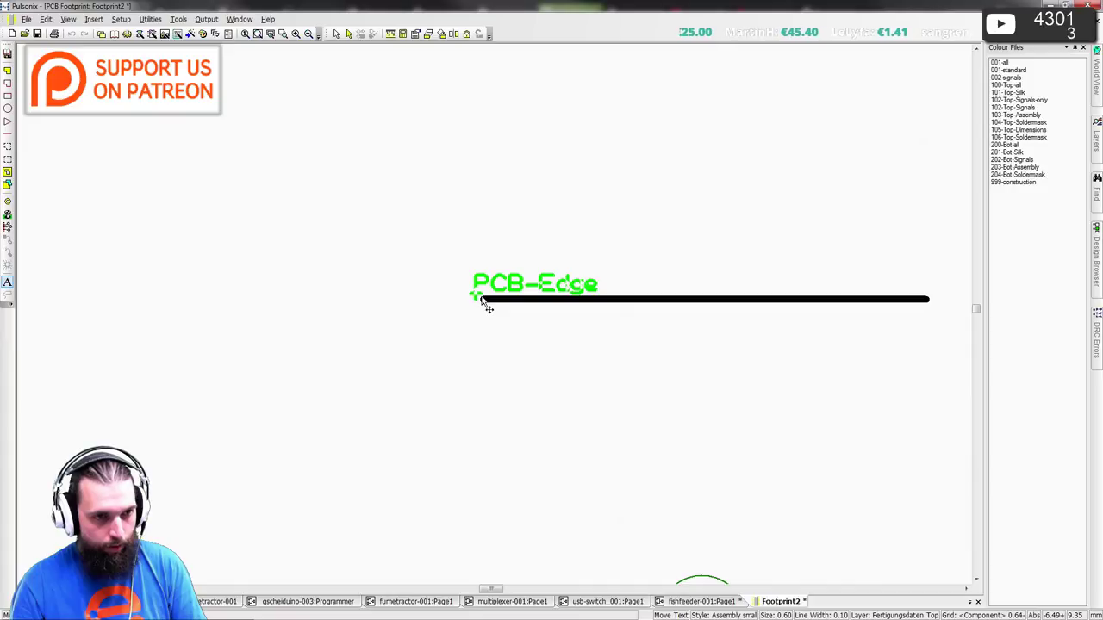
left_click(487, 301)
key("Escape")
scroll(503, 312, "down", 3)
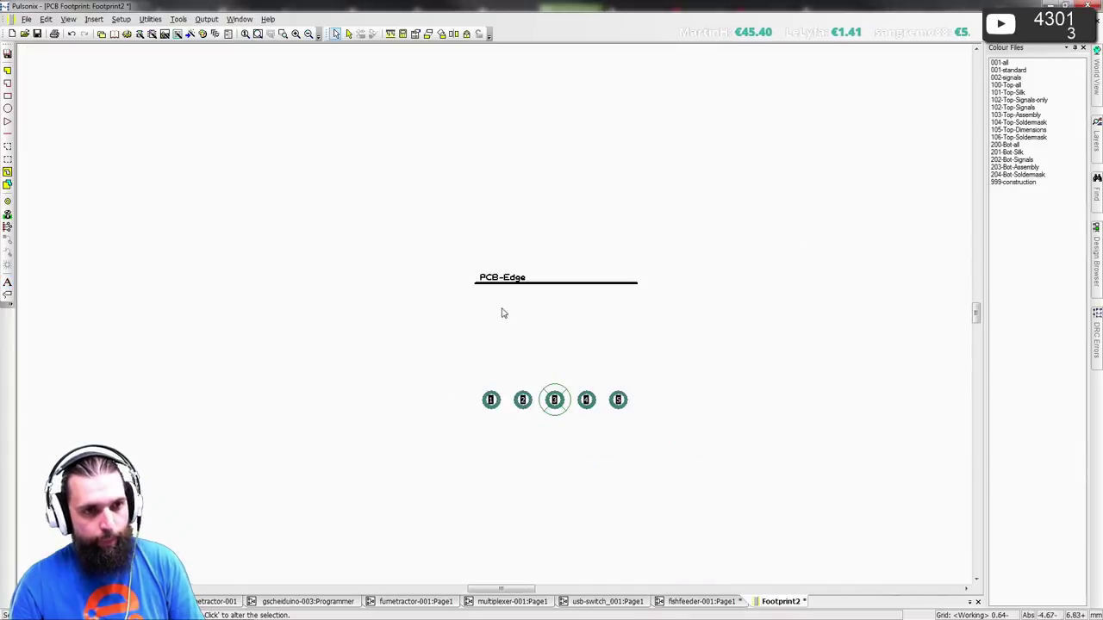
middle_click_drag(504, 312, 393, 317)
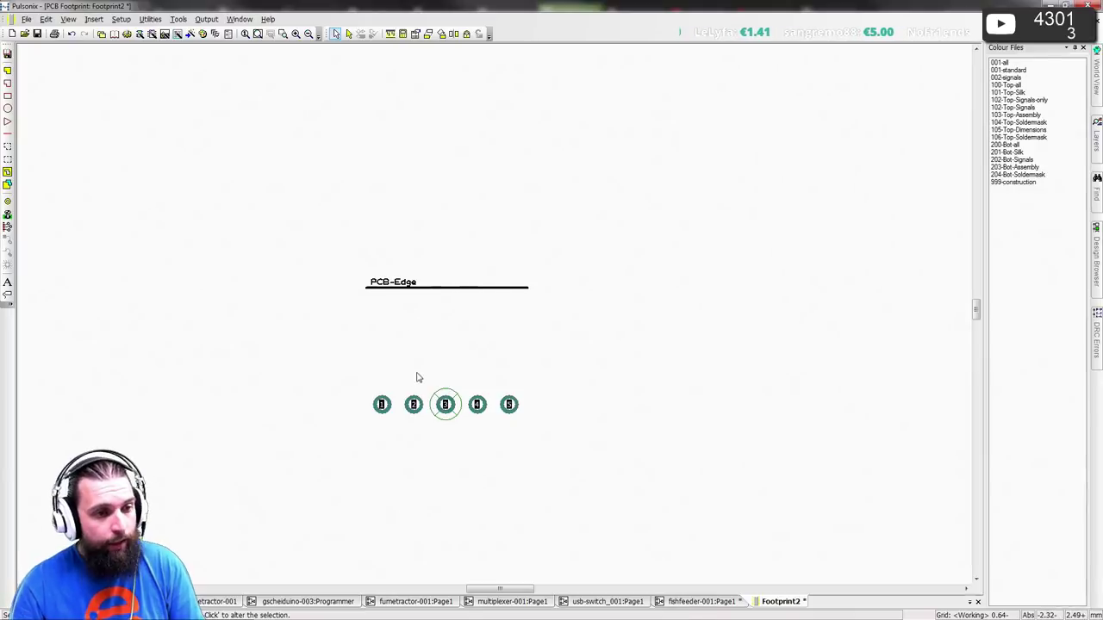
key("alt+Tab")
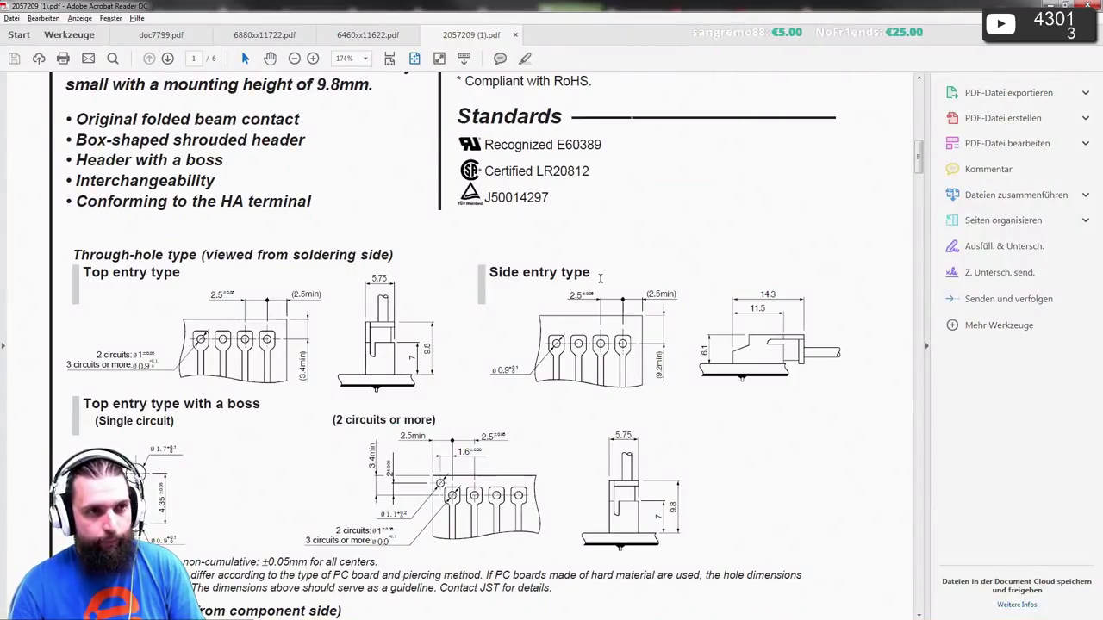
- Fit the page and scroll through pages 3–6 of the XH datasheet, settling on page 3's model table
key("ctrl+0")
scroll(442, 201, "down", 1)
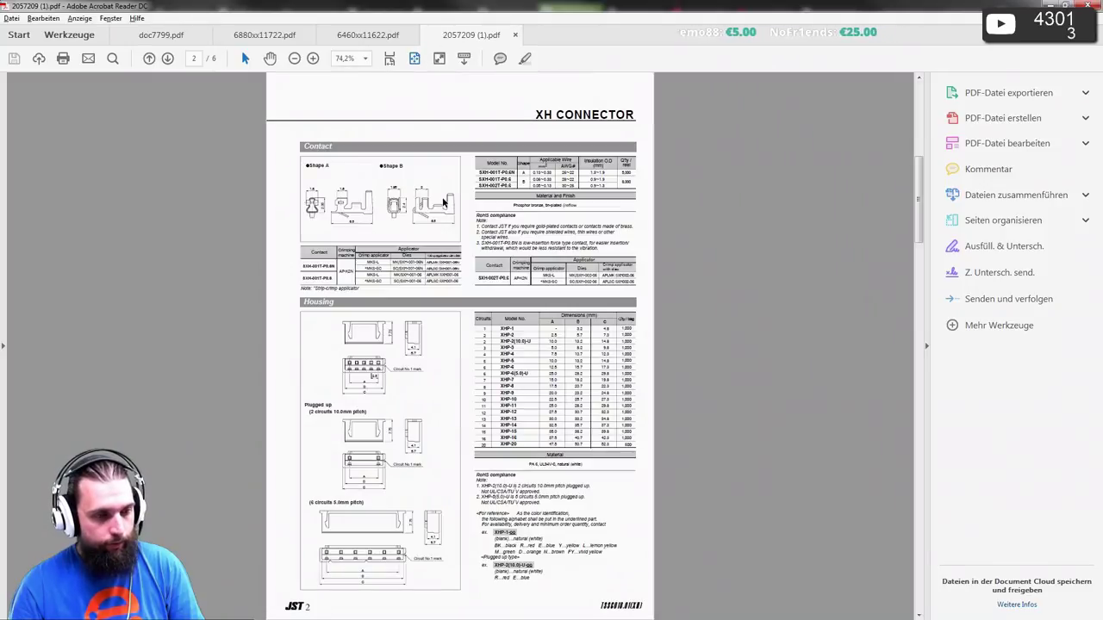
scroll(442, 201, "up", 1)
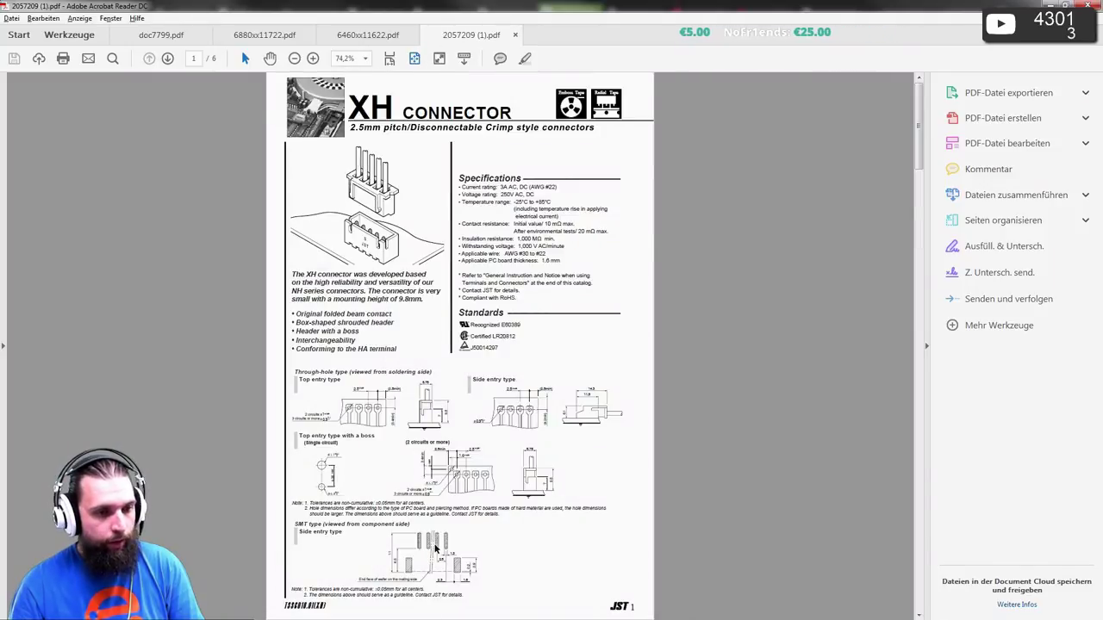
scroll(436, 548, "down", 1)
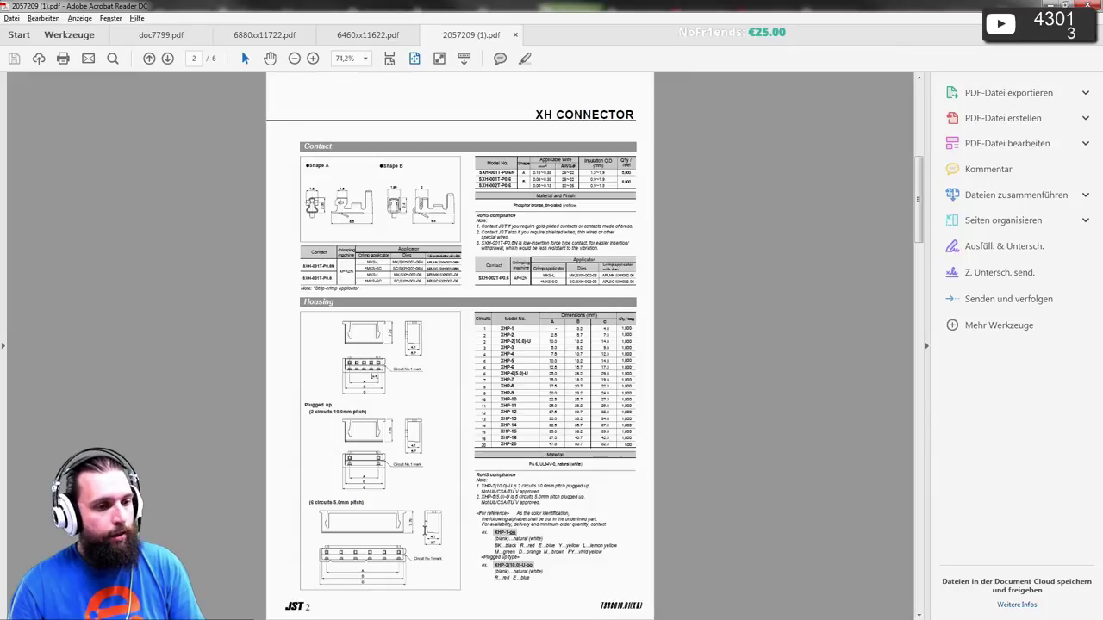
scroll(424, 533, "down", 1)
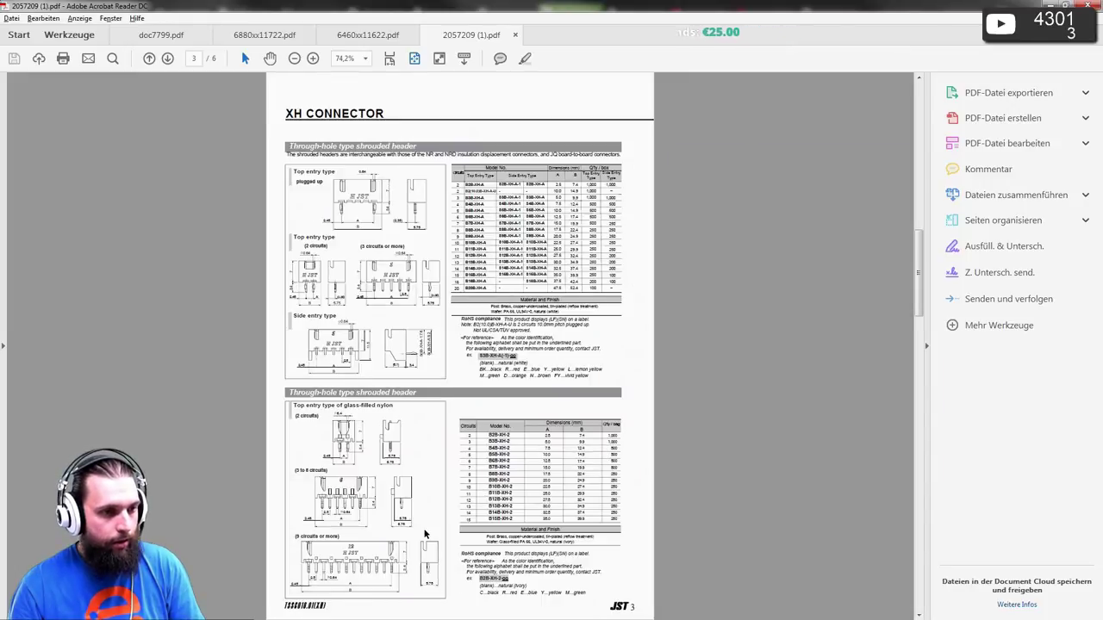
scroll(424, 534, "down", 1)
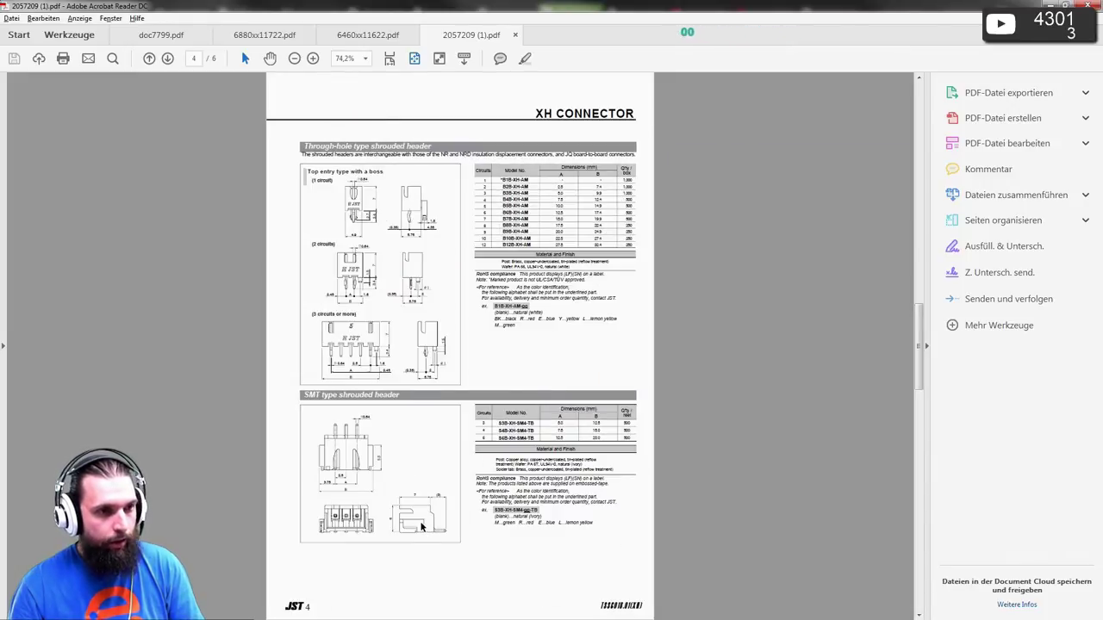
scroll(528, 479, "down", 1)
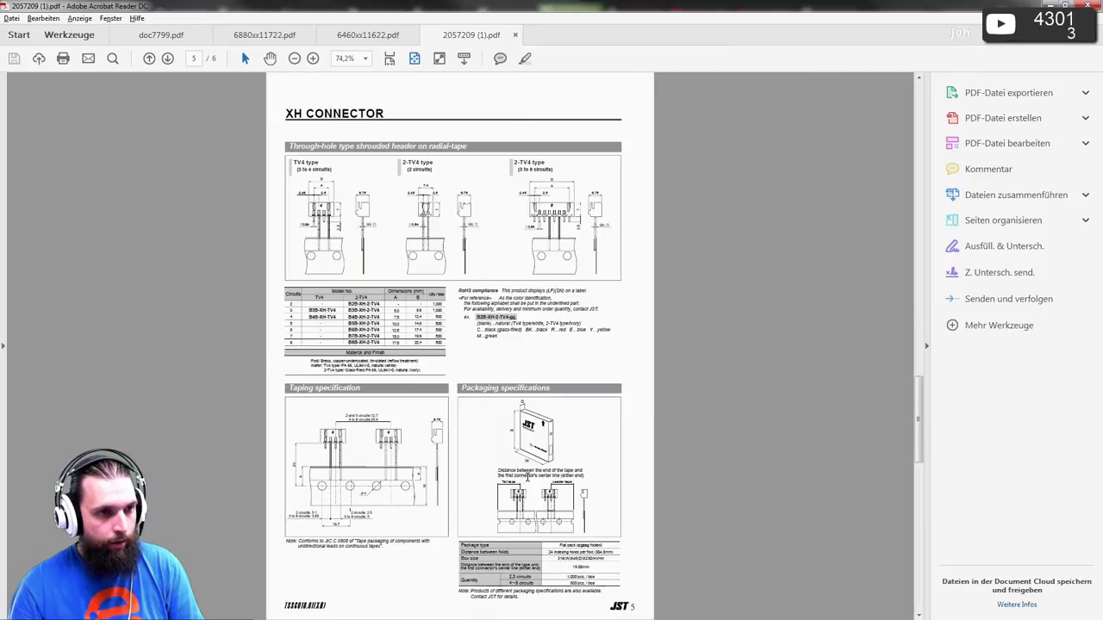
scroll(527, 481, "up", 2)
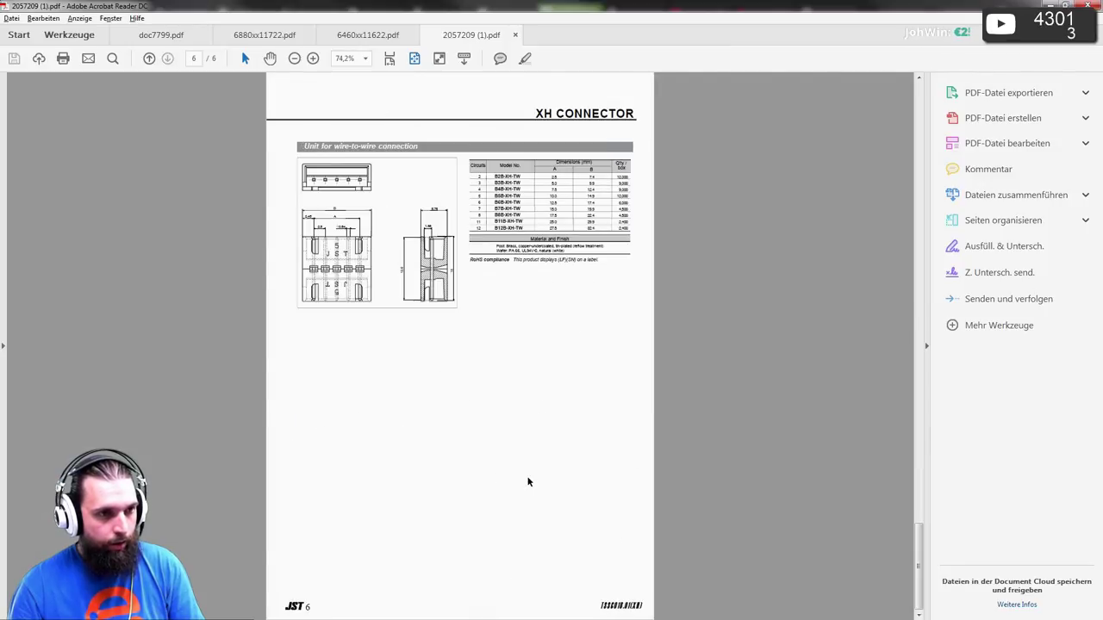
right_click(525, 481)
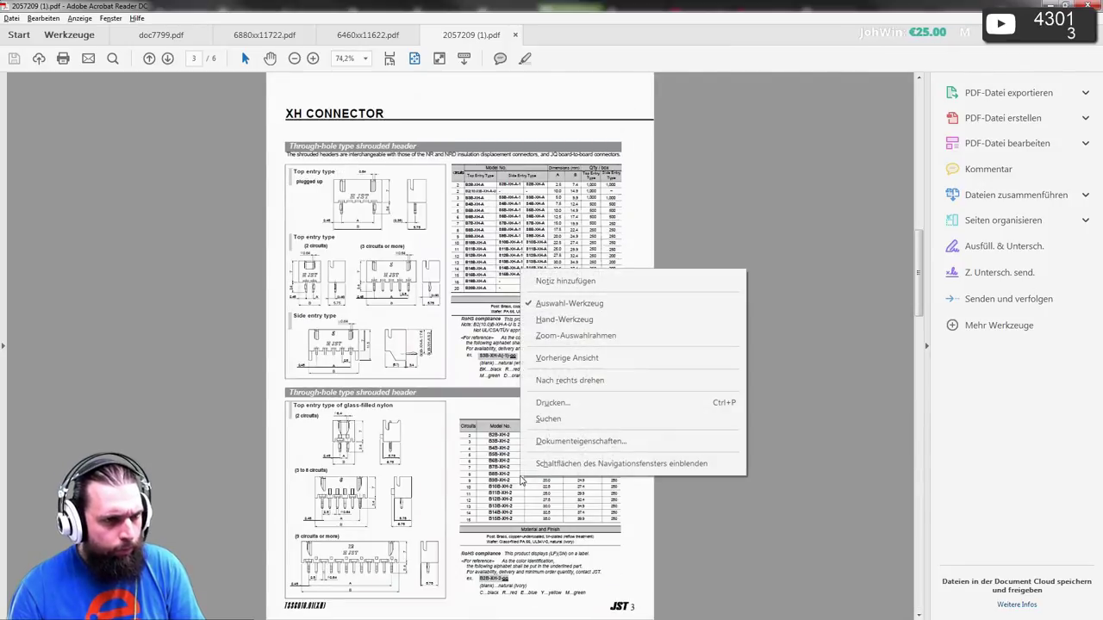
- Zoom the datasheet to 174% on the model table and side-entry drawing, then view the S5B-XH-A product page
left_click(896, 175)
scroll(400, 357, "up", 4, "ctrl")
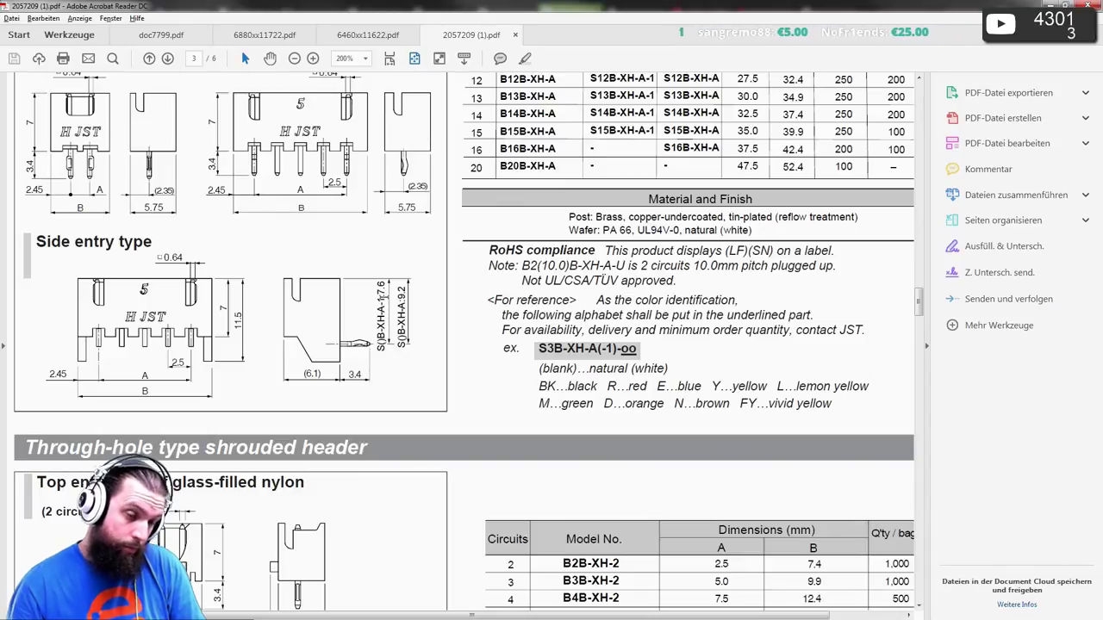
scroll(385, 298, "up", 4)
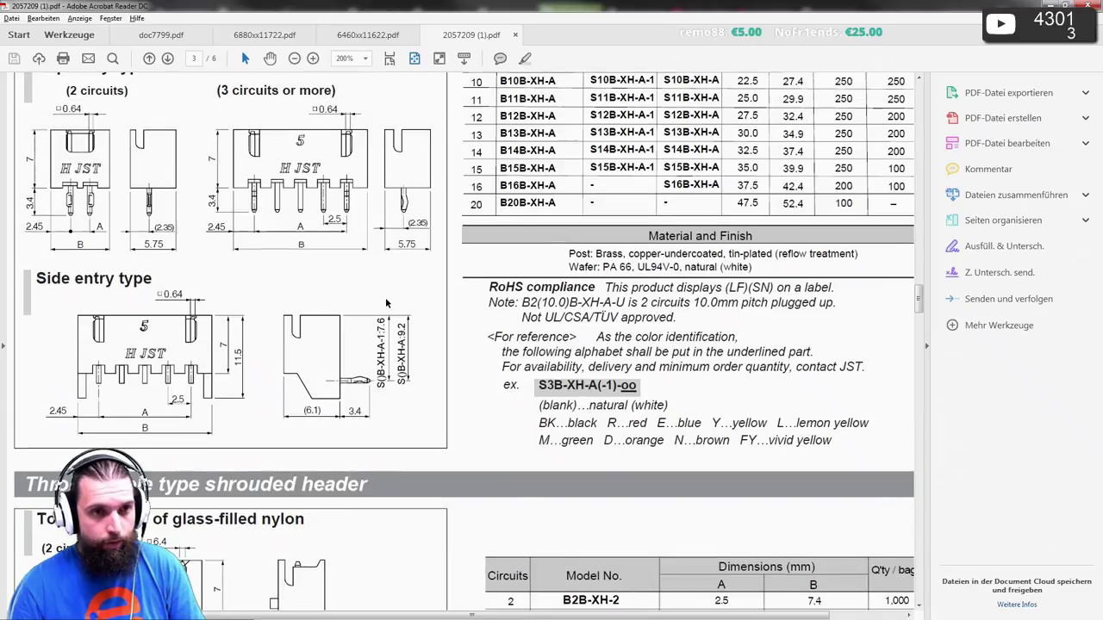
scroll(401, 315, "down", 1, "ctrl")
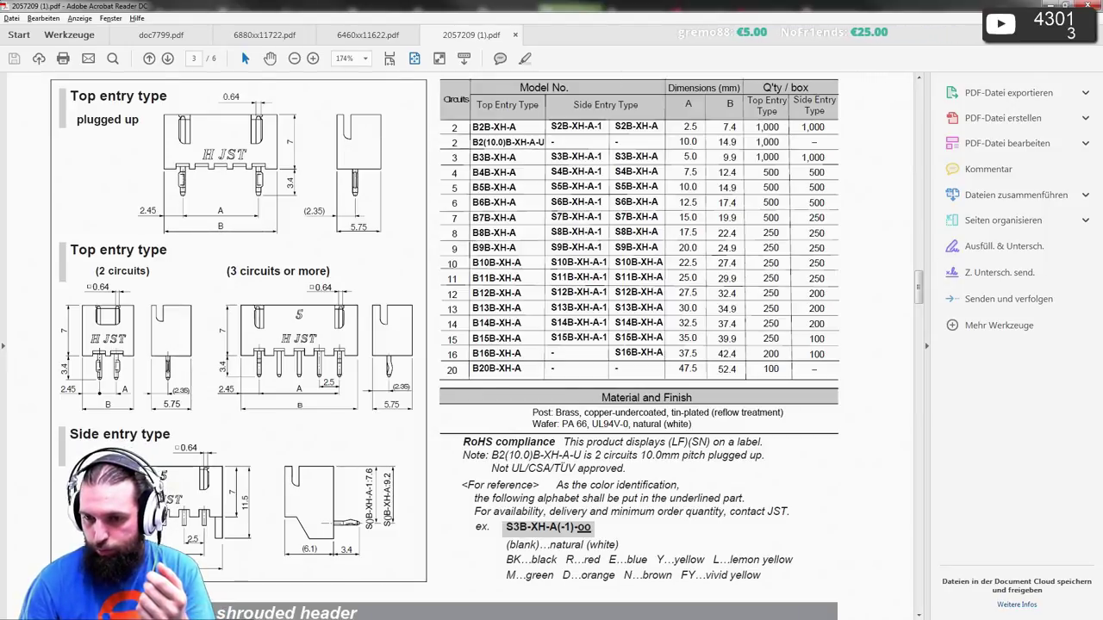
key("alt+Tab")
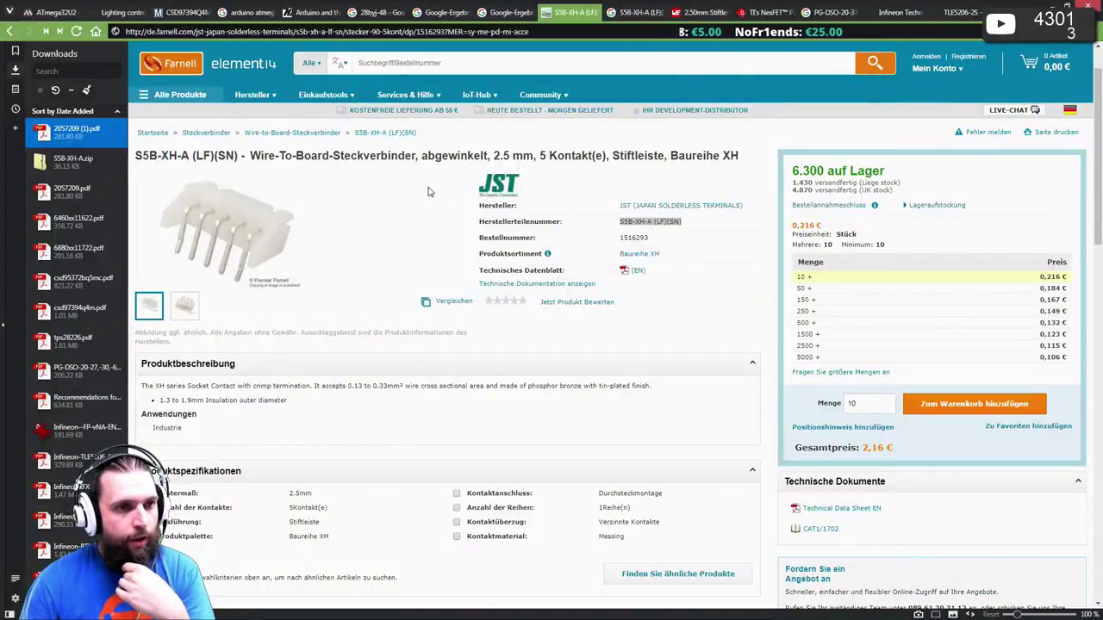
- Compare the Farnell S5B-XH-A page with the XH datasheet, then return to Pulsonix Footprint2
left_click(652, 223)
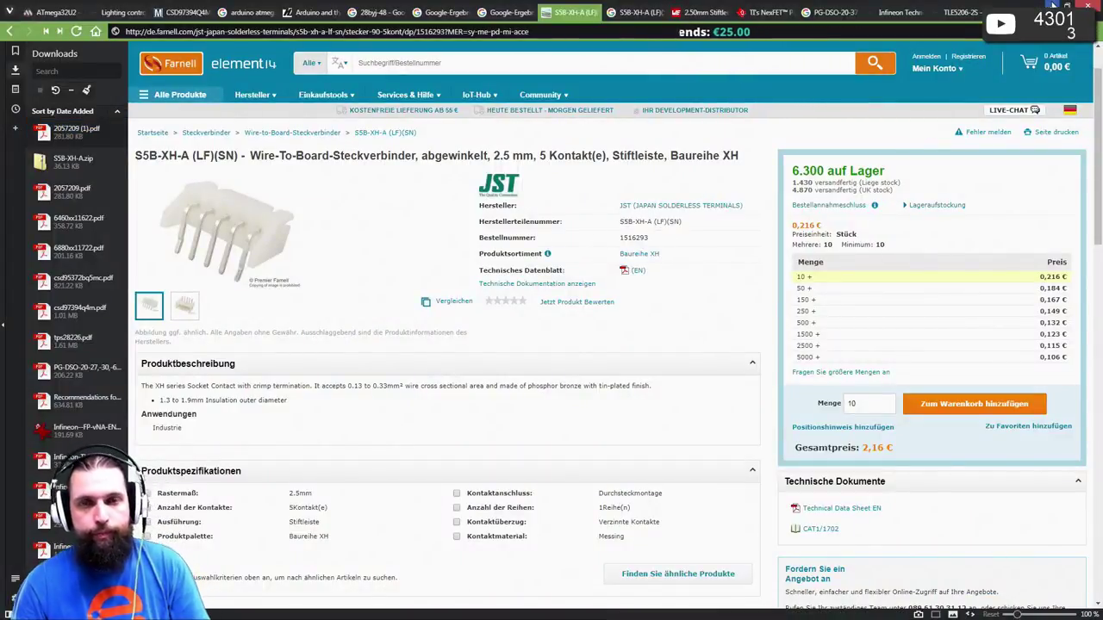
key("alt+Tab")
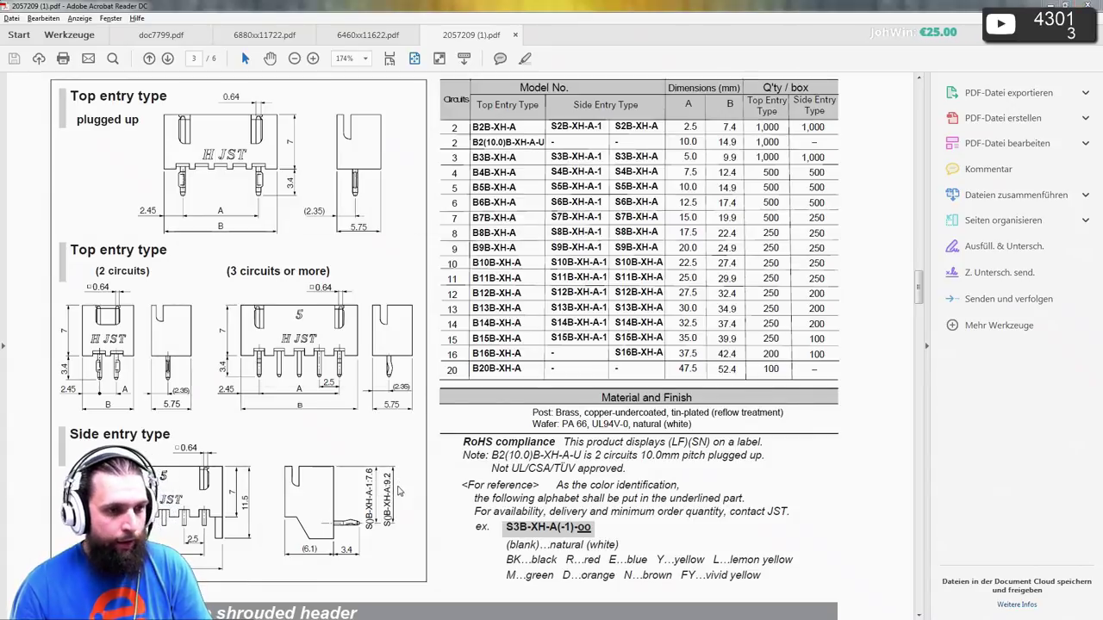
key("alt+Tab")
key("alt+Tab")
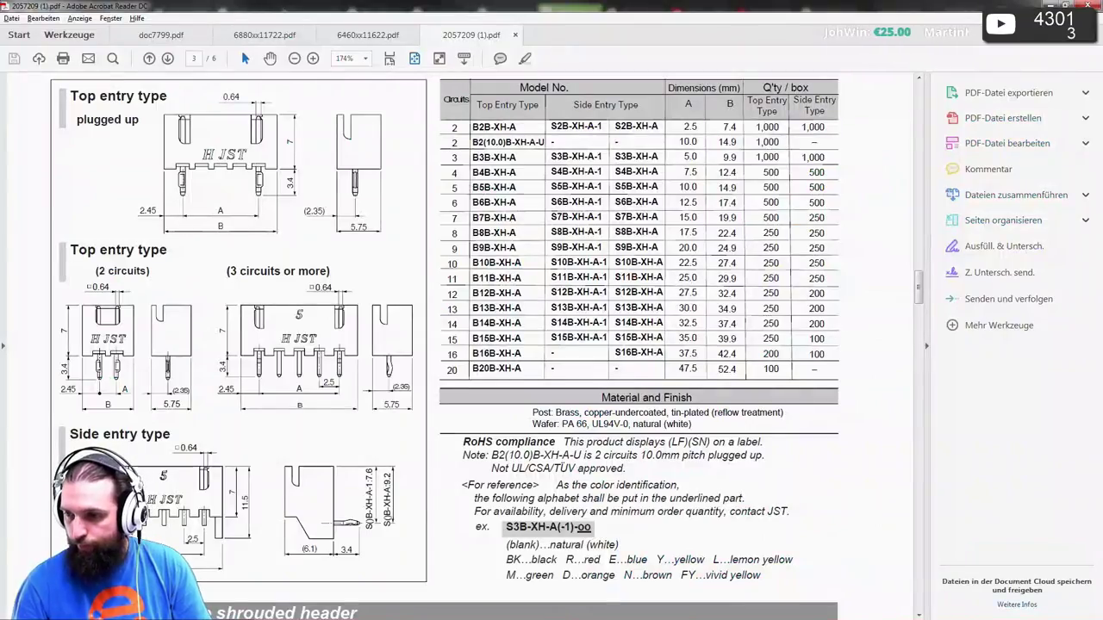
key("alt+Tab")
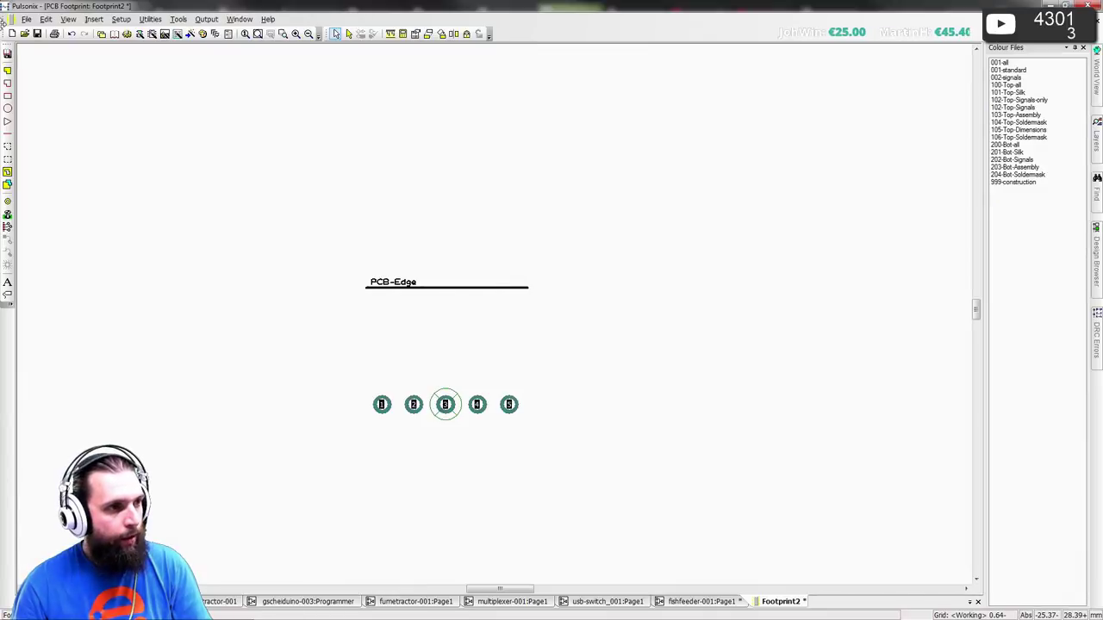
- Draw a rectangle above the pads in Component Outlines style at 0.20 width
left_click(8, 96)
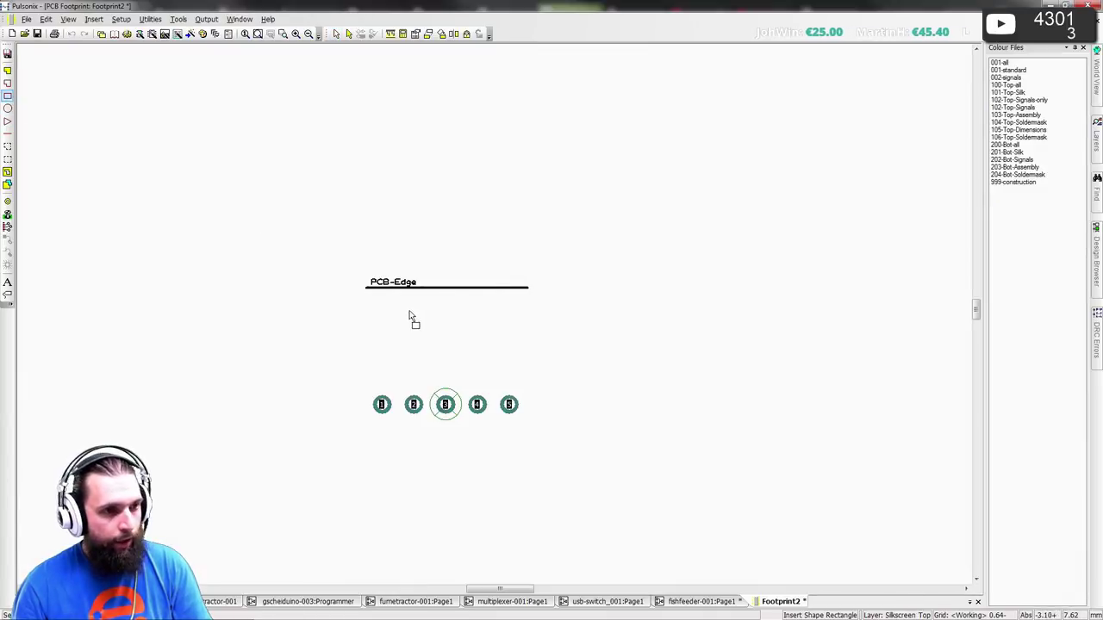
left_click(350, 251)
left_click(543, 364)
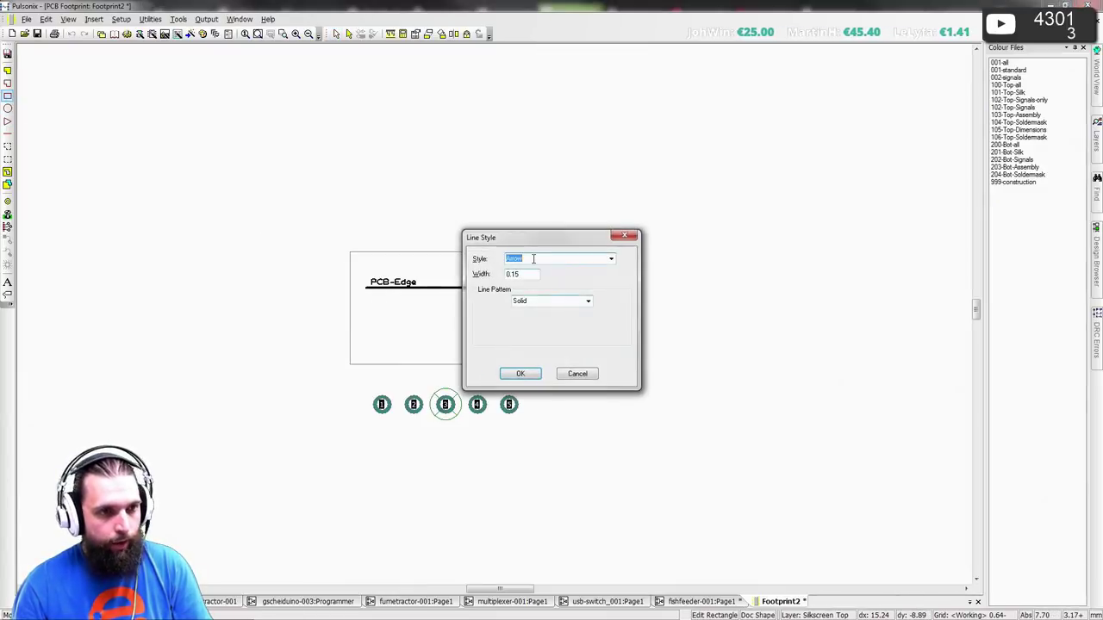
scroll(535, 259, "down", 1)
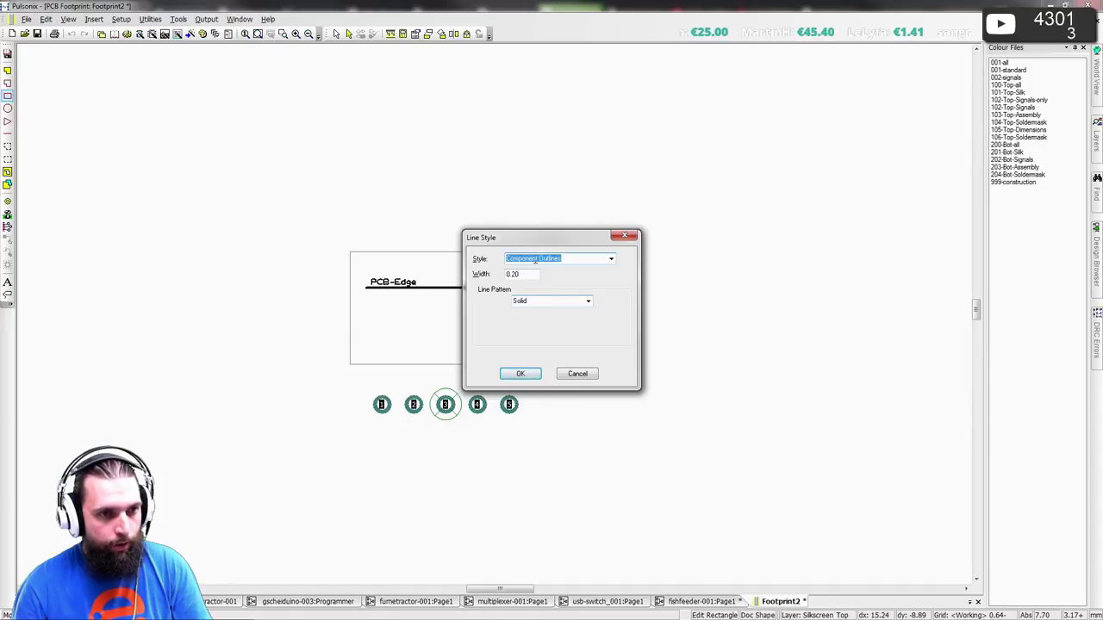
left_click(520, 373)
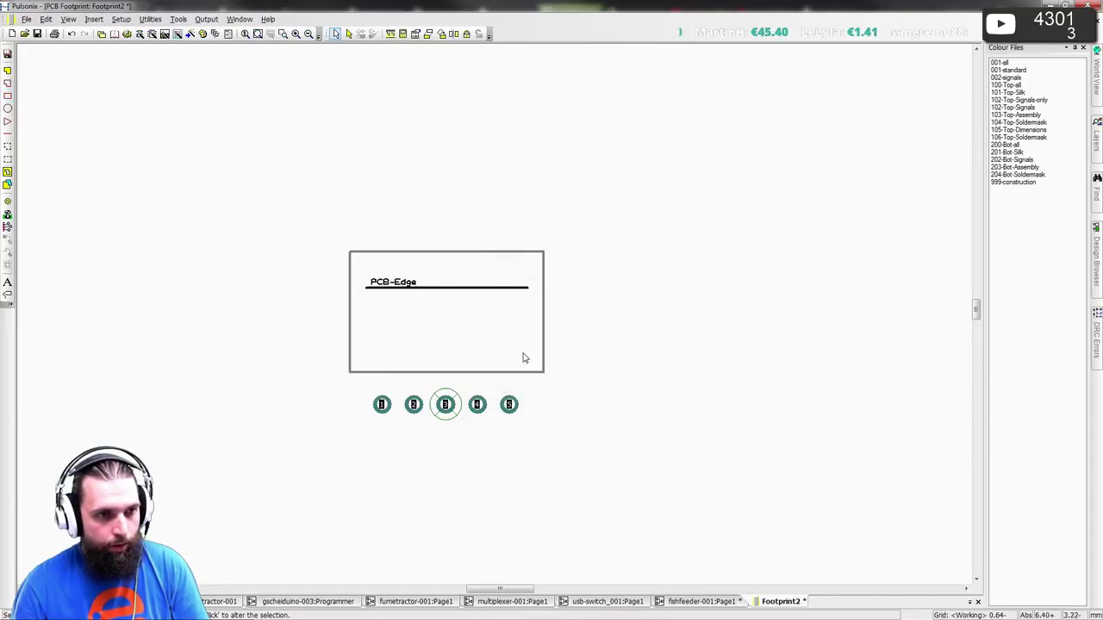
- Set the rectangle's top edge to Y 9.5
left_click(478, 254)
key("Tab")
key("Tab")
type("9")
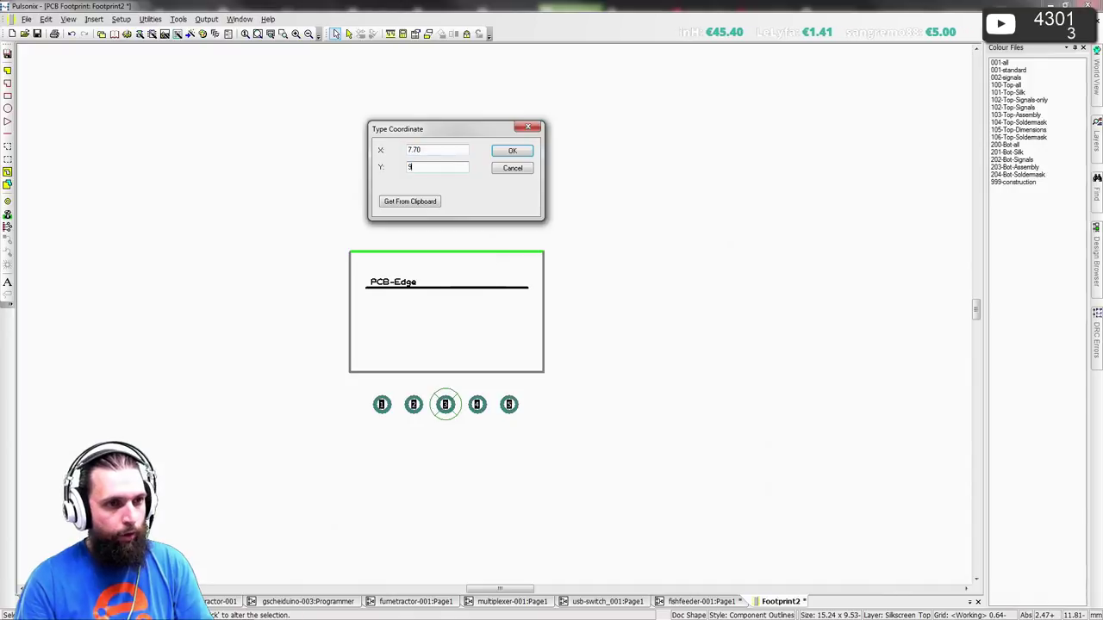
type(".5")
key("Return")
key("alt+Tab")
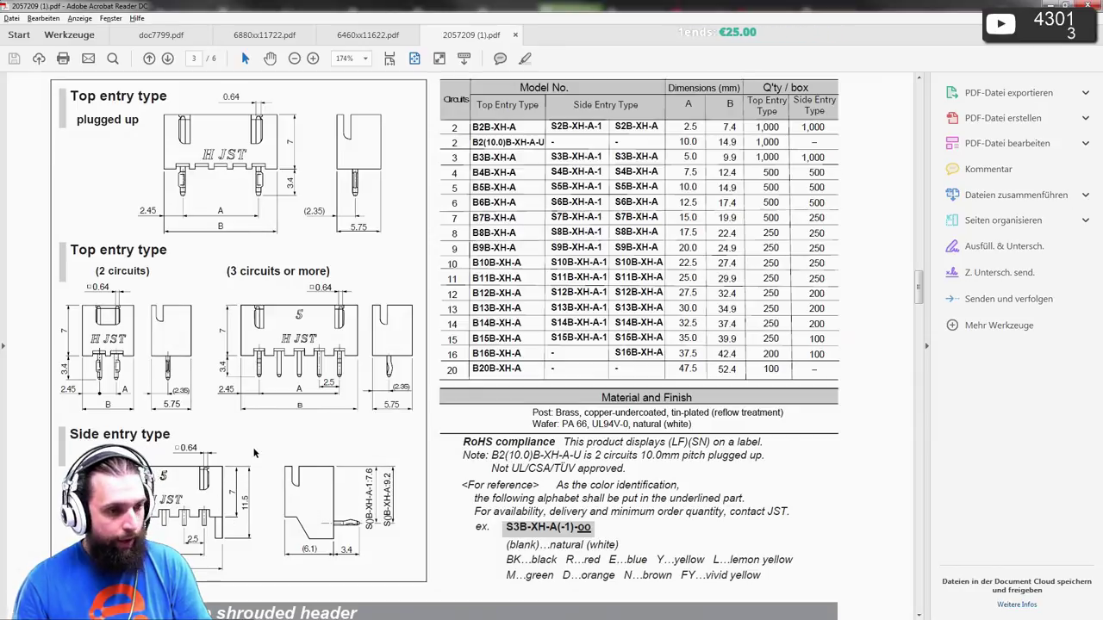
key("alt+Tab")
- Reposition the rectangle's bottom edge with a typed Y coordinate just above the pads
left_click(474, 372)
key("t")
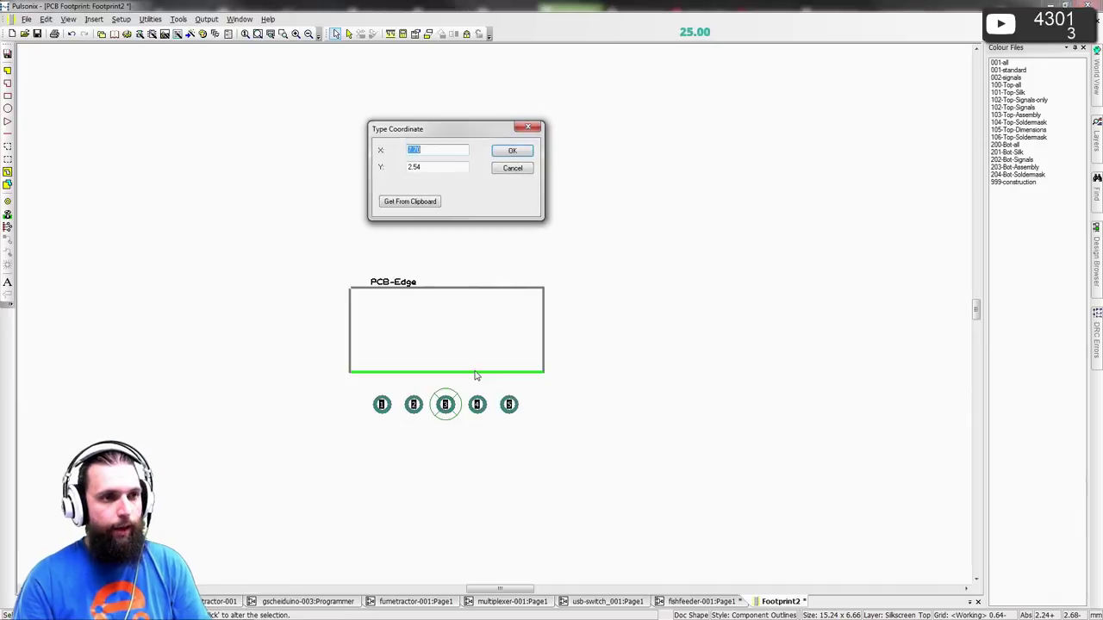
key("Tab")
type("0")
key("Return")
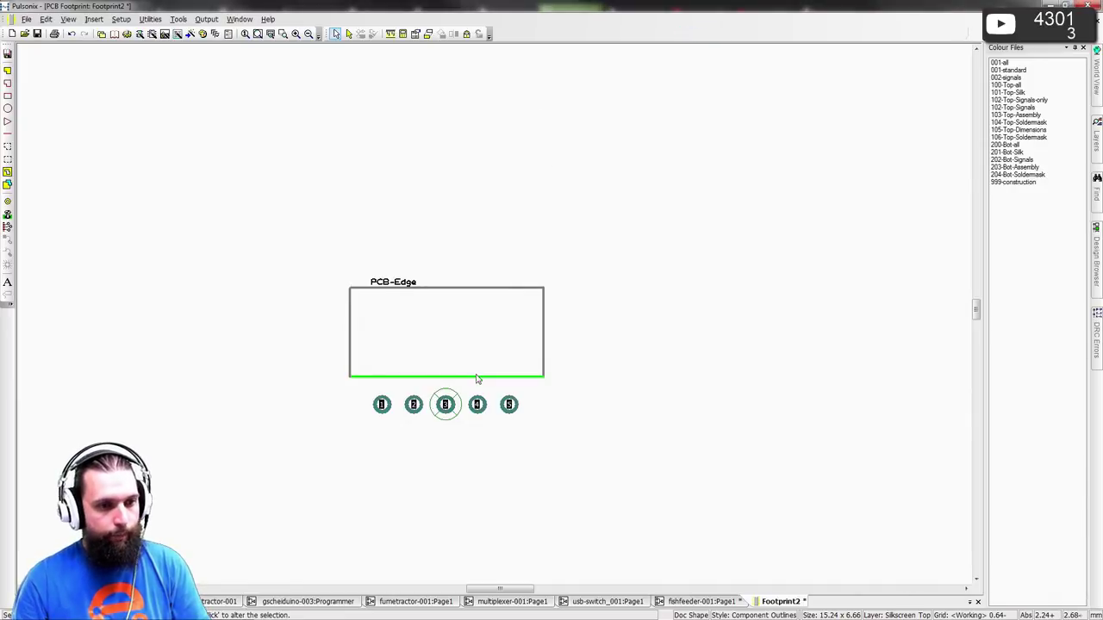
scroll(476, 379, "up", 3)
- Pull the outline's bottom below the pads, setting its bottom segments to Y -2.2 and -2.3
key("alt+Tab")
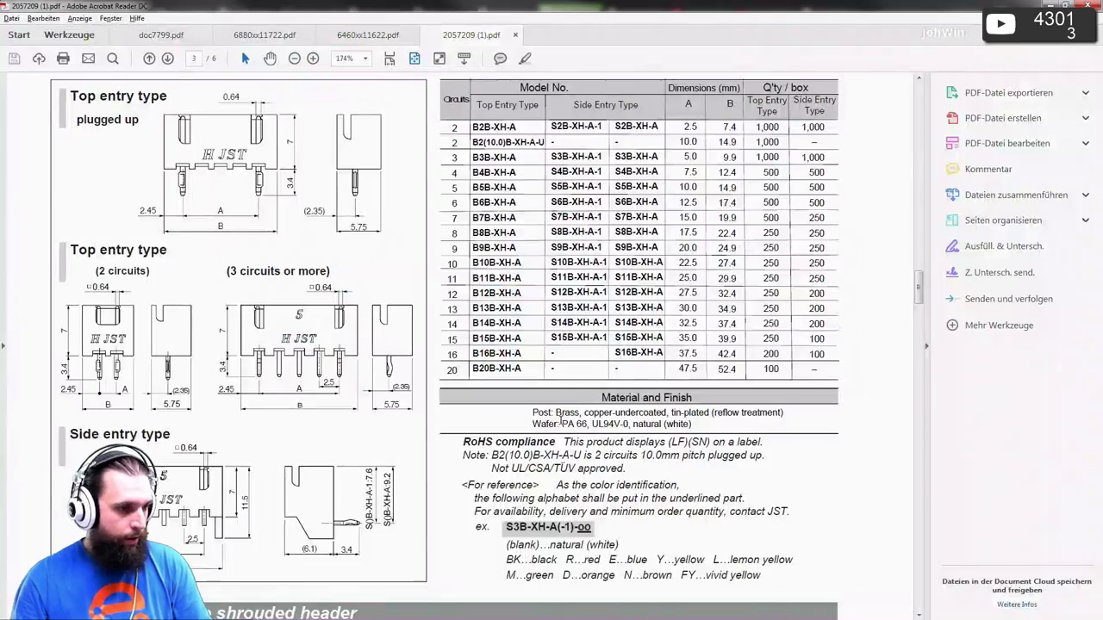
key("alt+Tab")
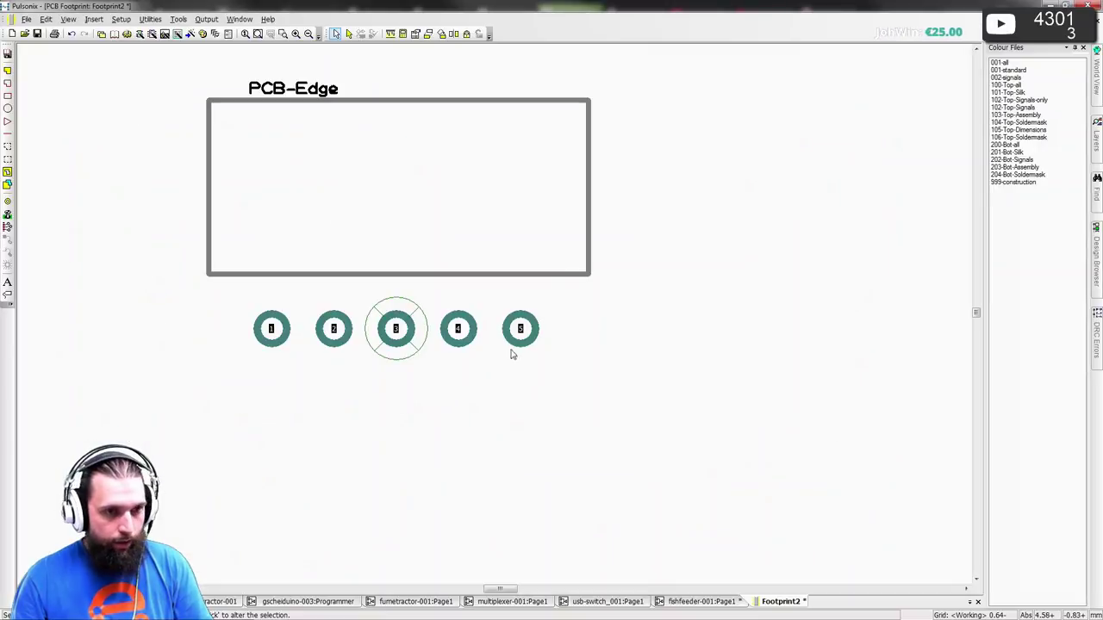
left_click_drag(567, 295, 212, 367)
key("alt+Tab")
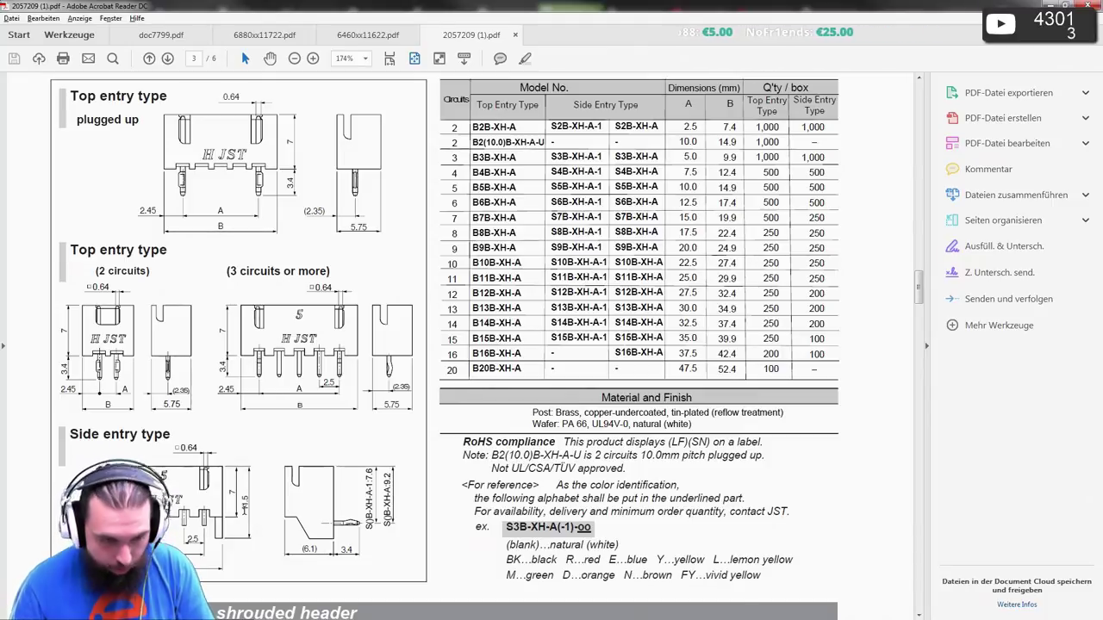
key("alt+Tab")
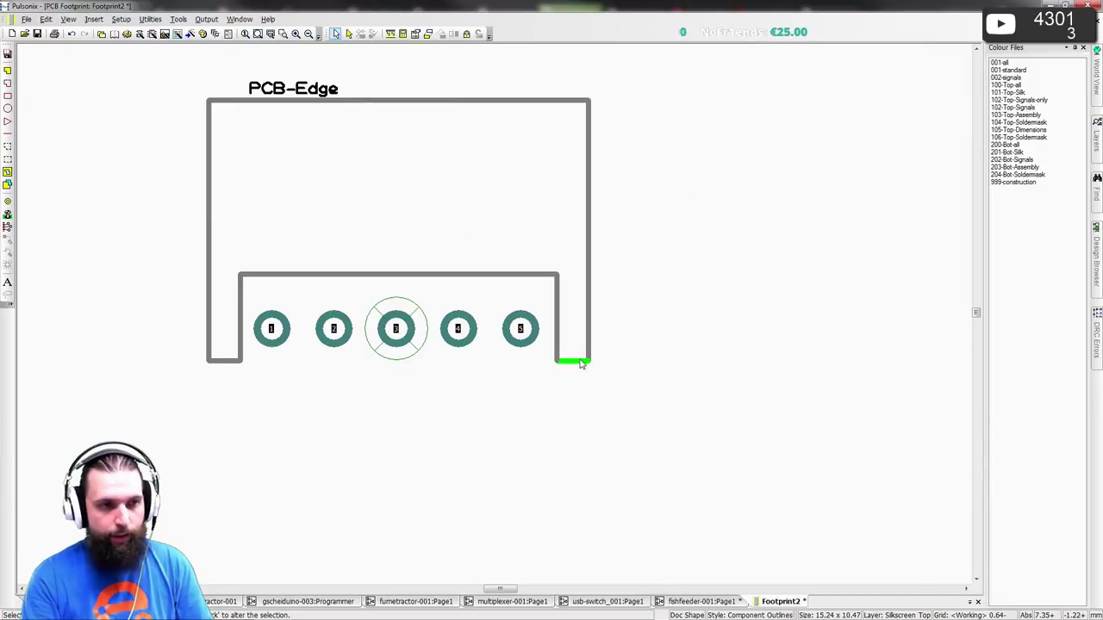
type("t-2.2")
key("Return")
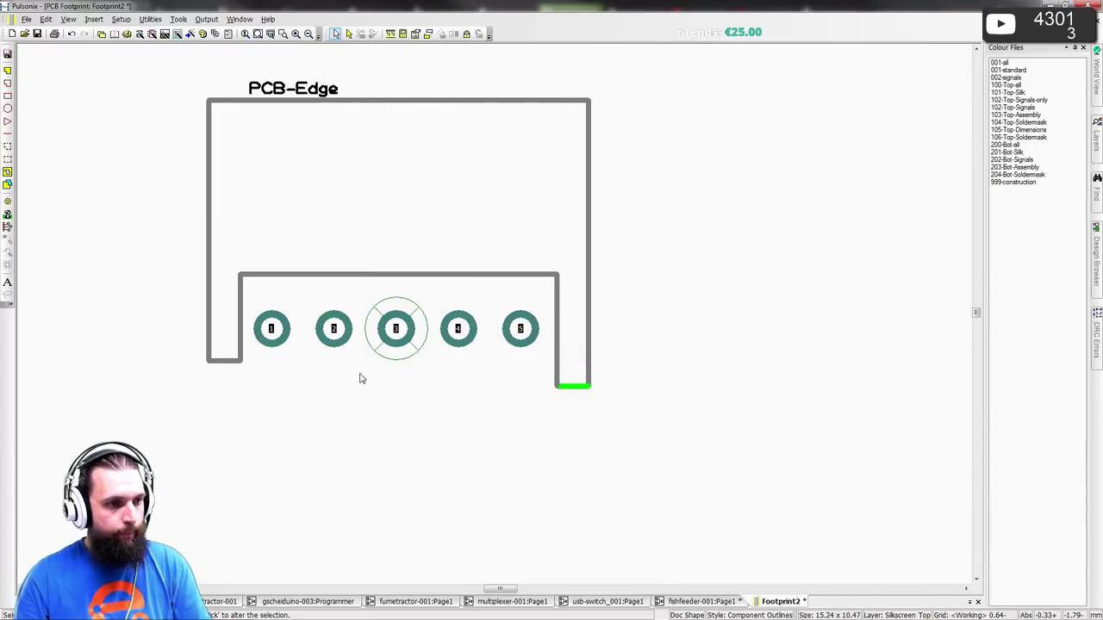
key("t")
key("Tab")
type("-")
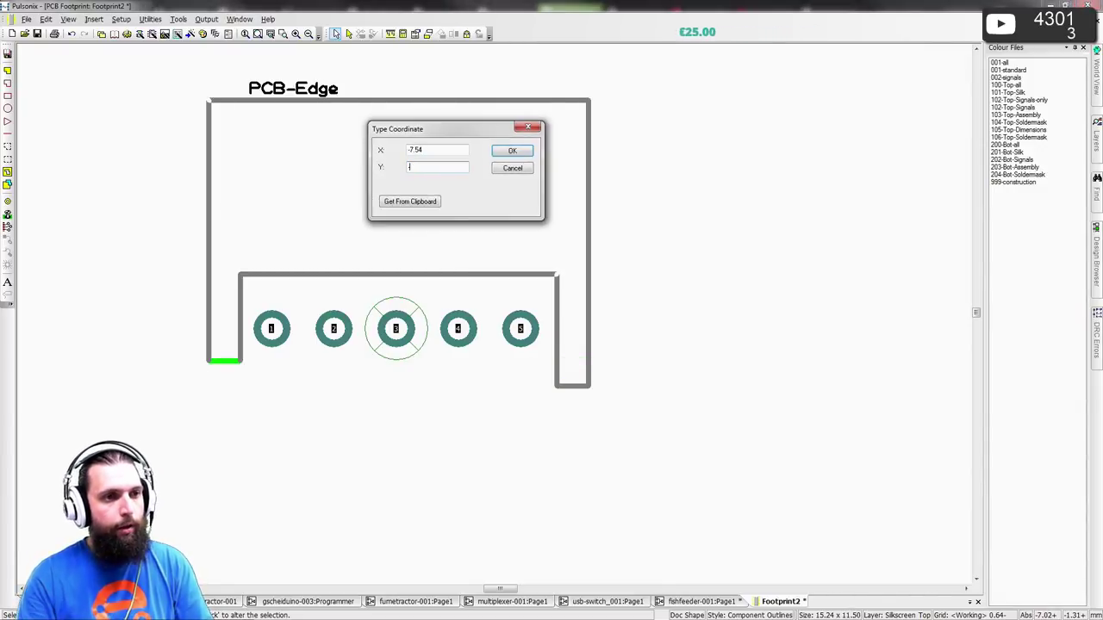
type("2.3")
key("Return")
key("alt+Tab")
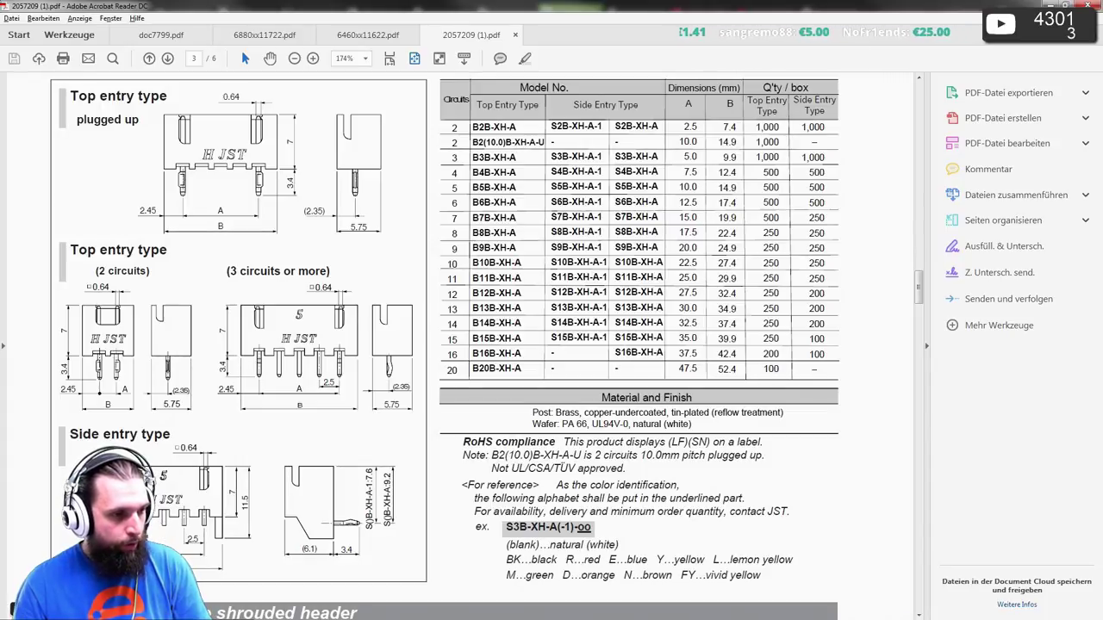
key("alt+Tab")
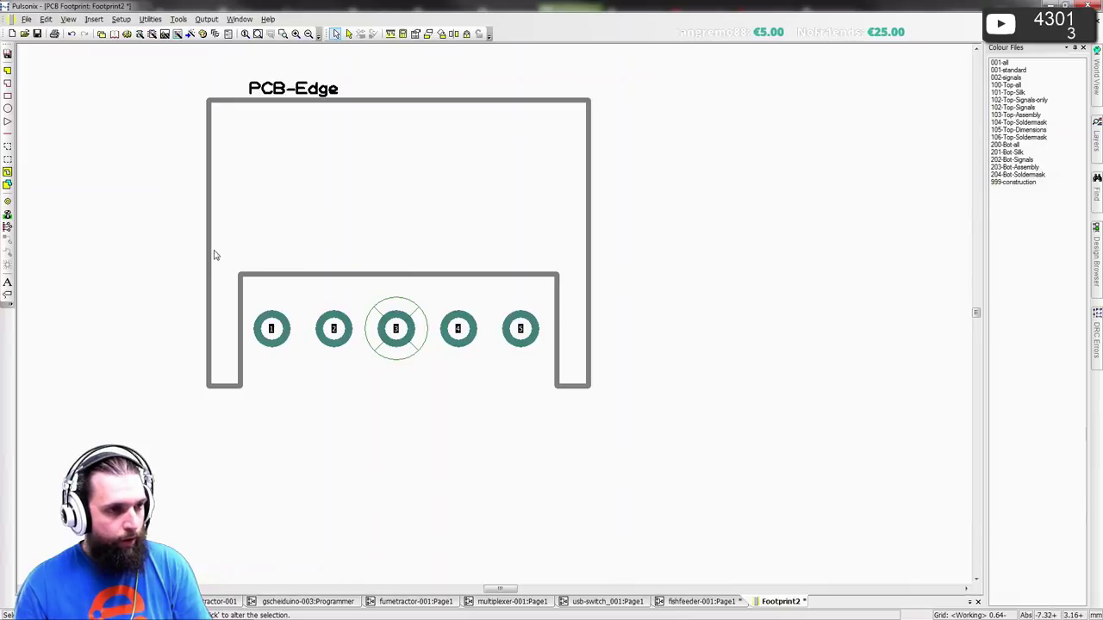
- Set the outline's left edge to X -7 and right edge to X 7
left_click(215, 251)
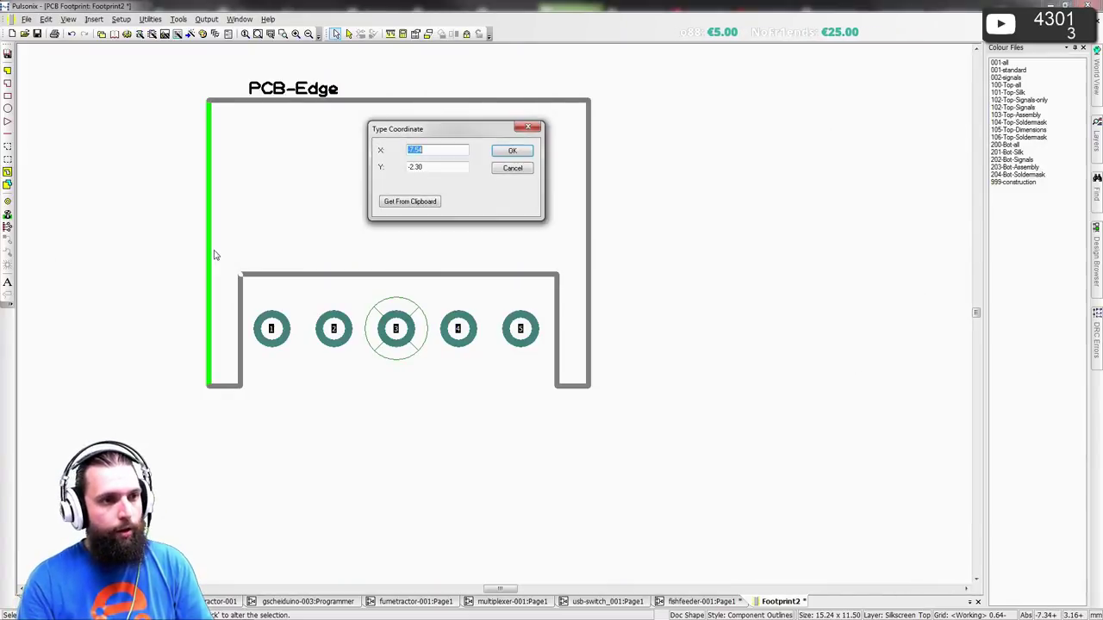
key("BackSpace")
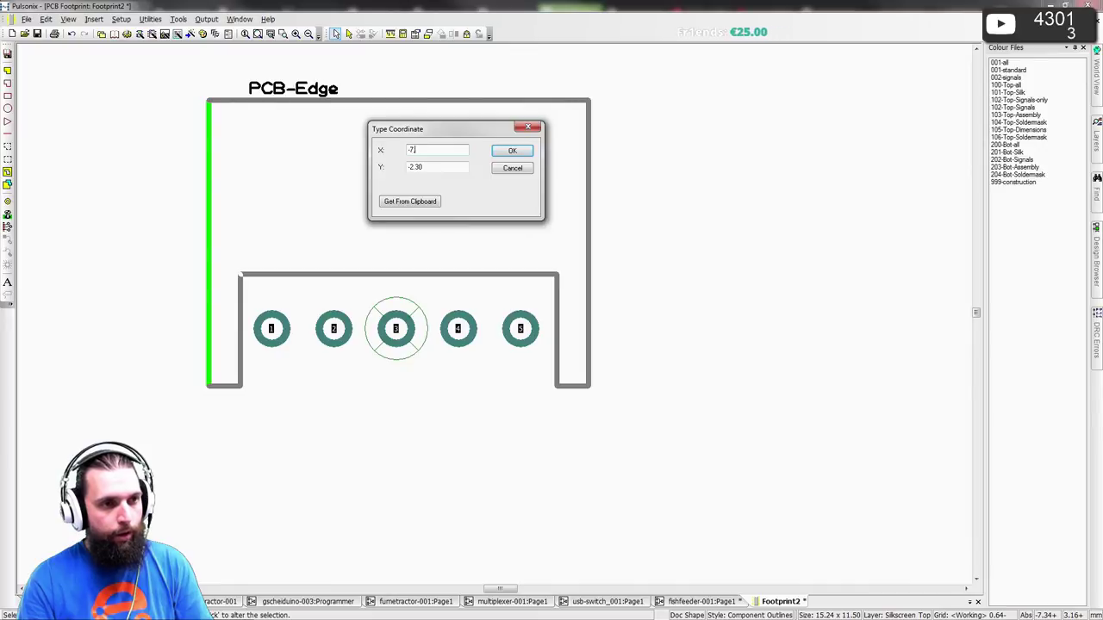
key("Return")
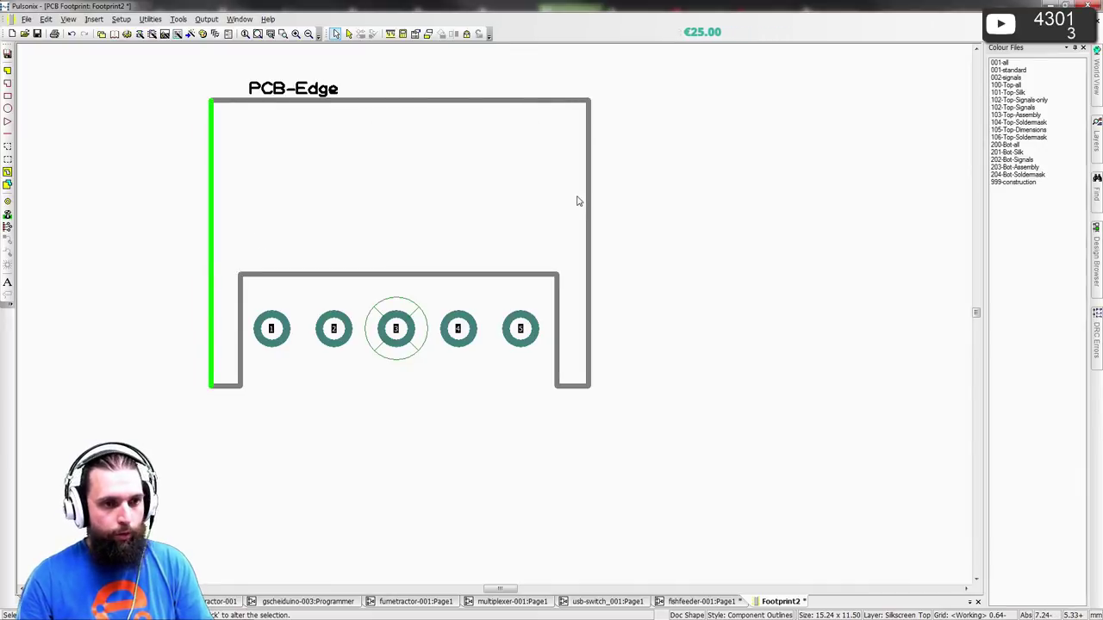
left_click(586, 202)
type("t7")
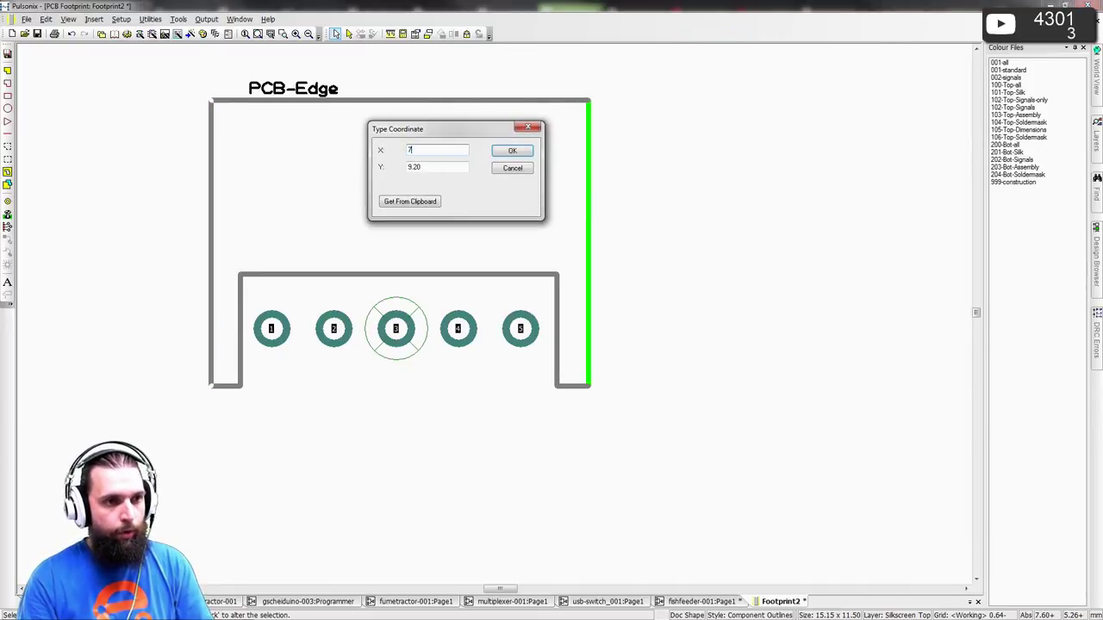
key("Return")
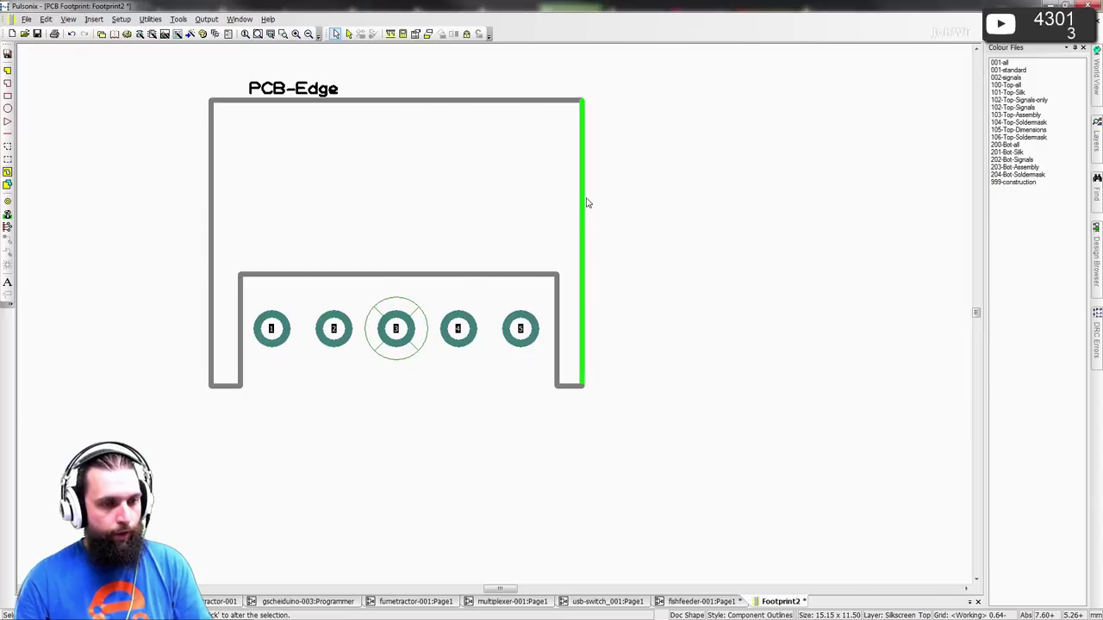
middle_click_drag(360, 209, 355, 253)
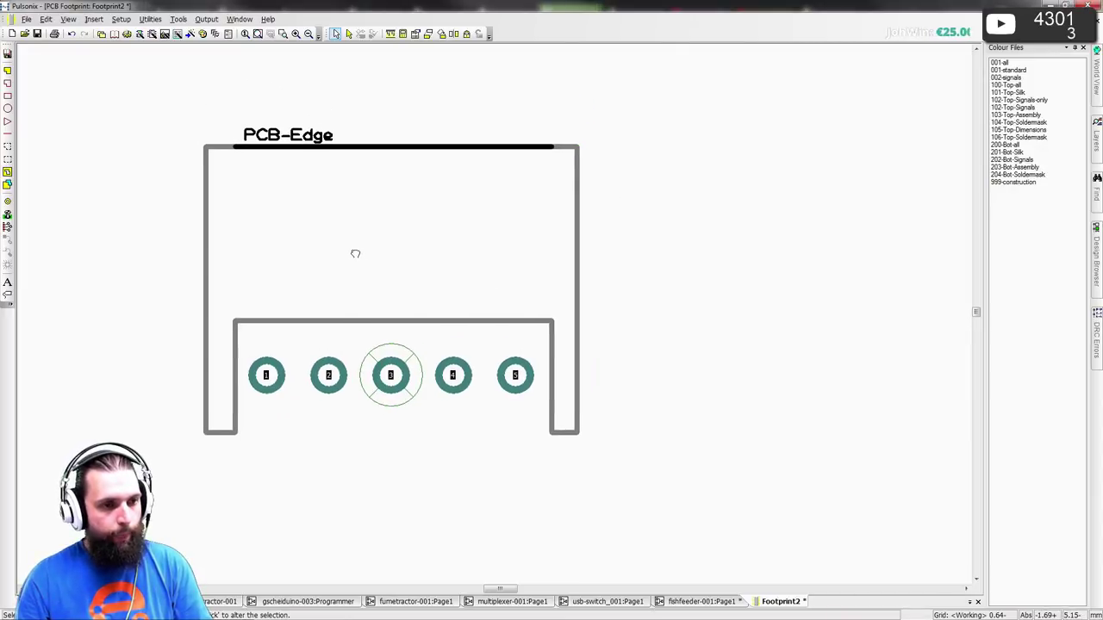
- Draw a Copper-style 0.50-wide stub from pad 1 up to the inner outline
left_click(8, 133)
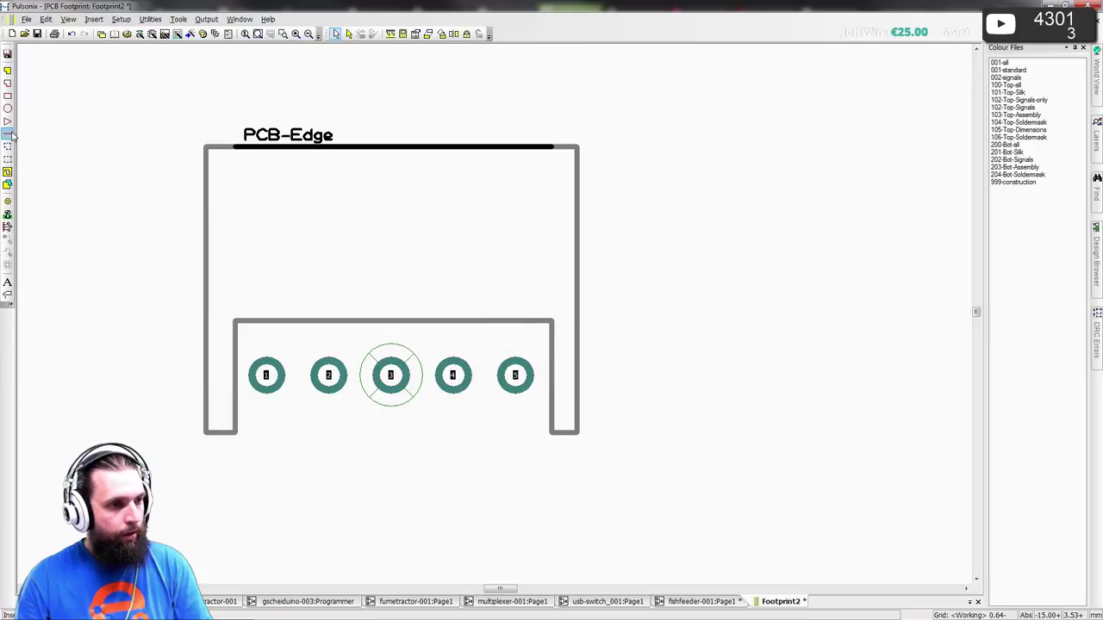
left_click(287, 380)
double_click(276, 317)
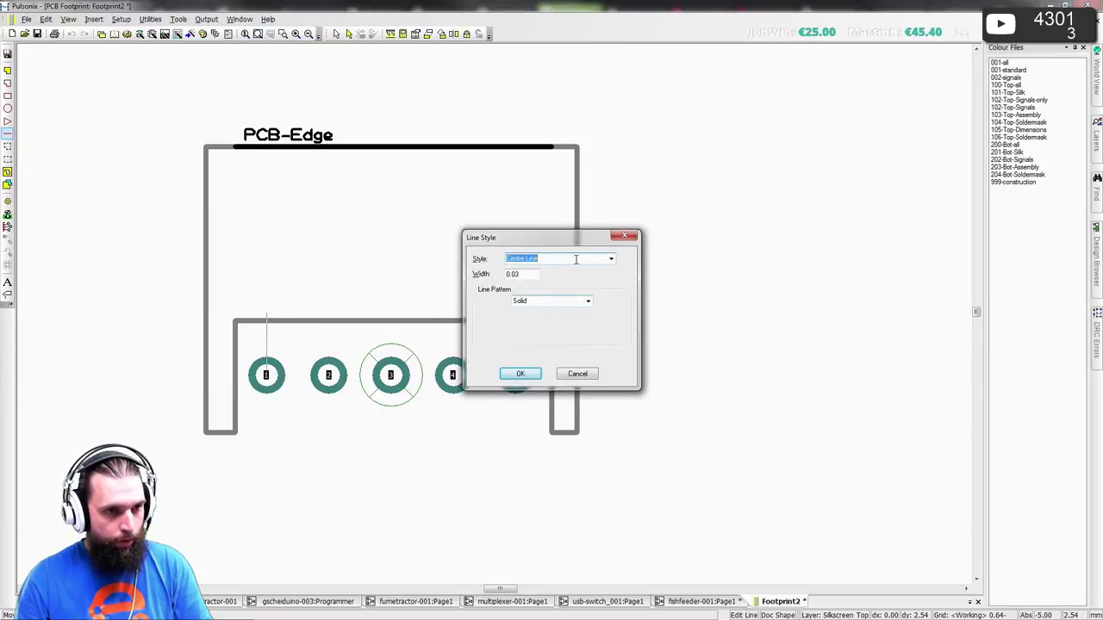
scroll(576, 259, "down", 1)
scroll(575, 259, "down", 1)
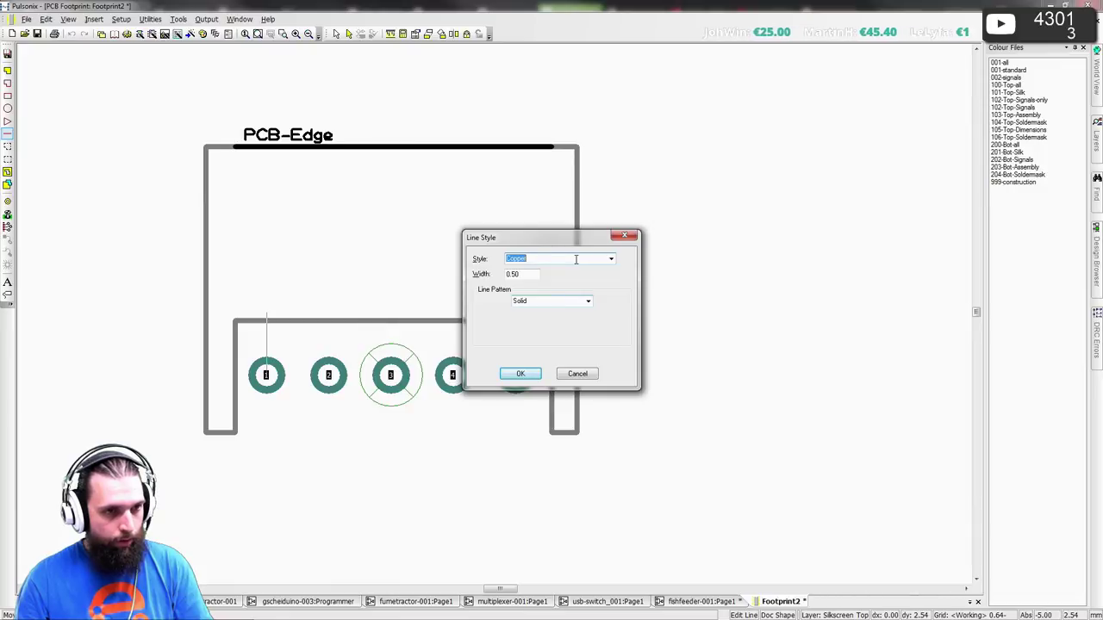
left_click(520, 373)
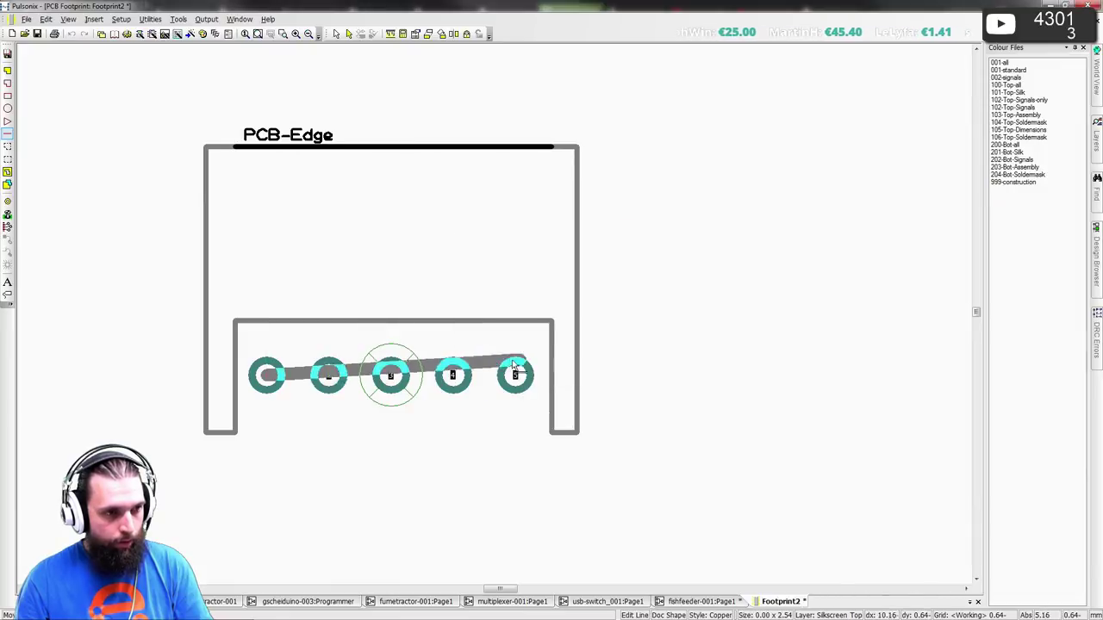
left_click(266, 321)
- Draw stubs from pads 2, 3 and 4 to the outline and cancel the unfinished pad 5 stub
left_click(328, 373)
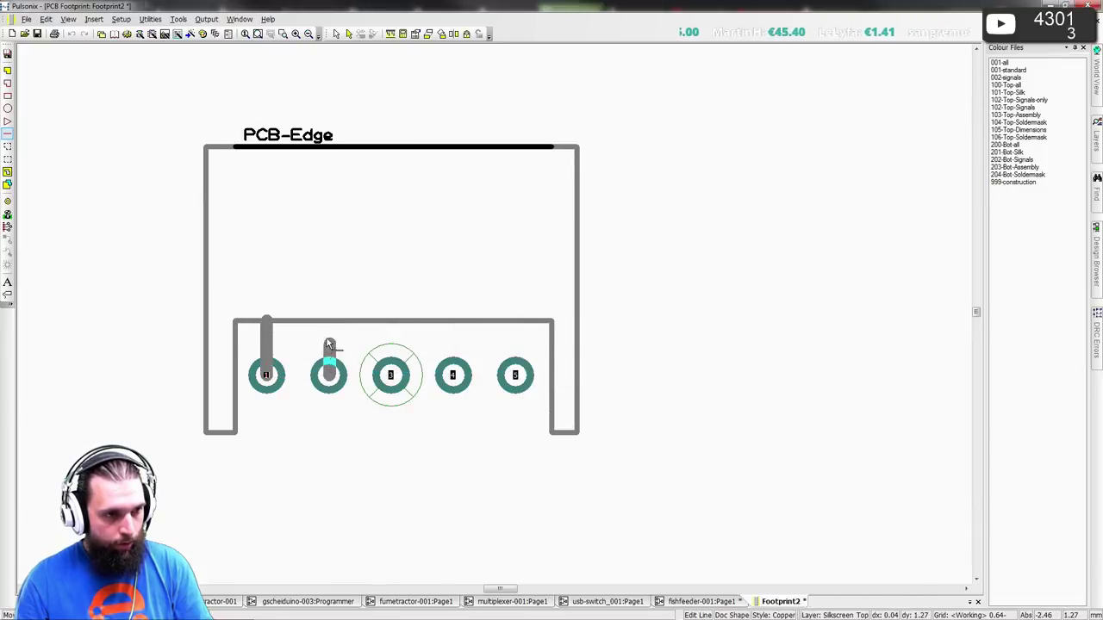
left_click(329, 320)
left_click(390, 370)
left_click(392, 321)
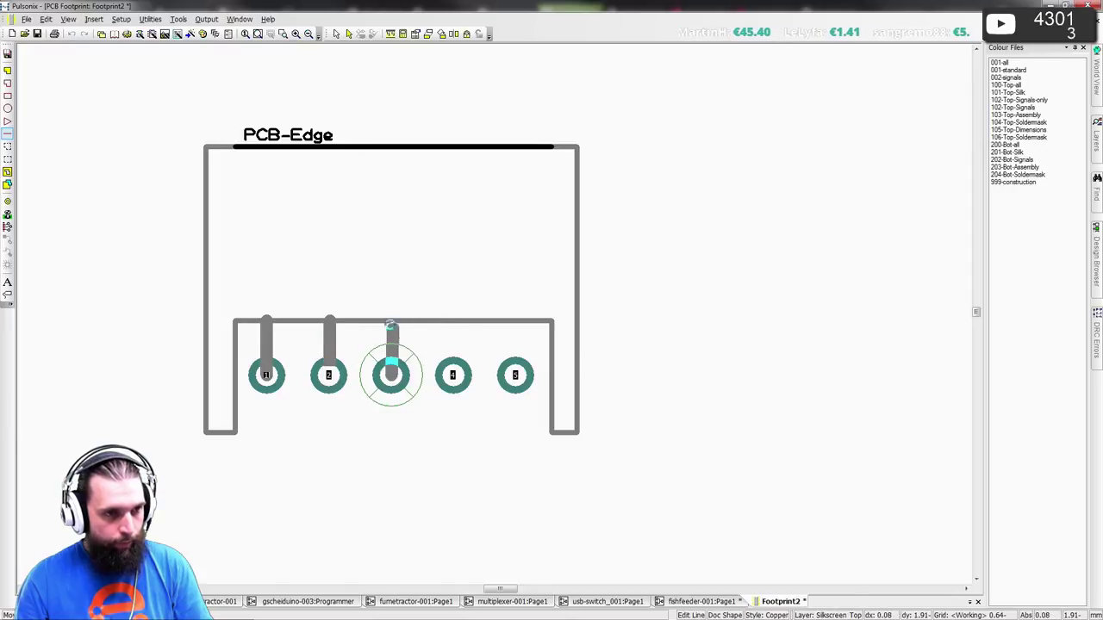
left_click(454, 372)
left_click(456, 322)
left_click(516, 373)
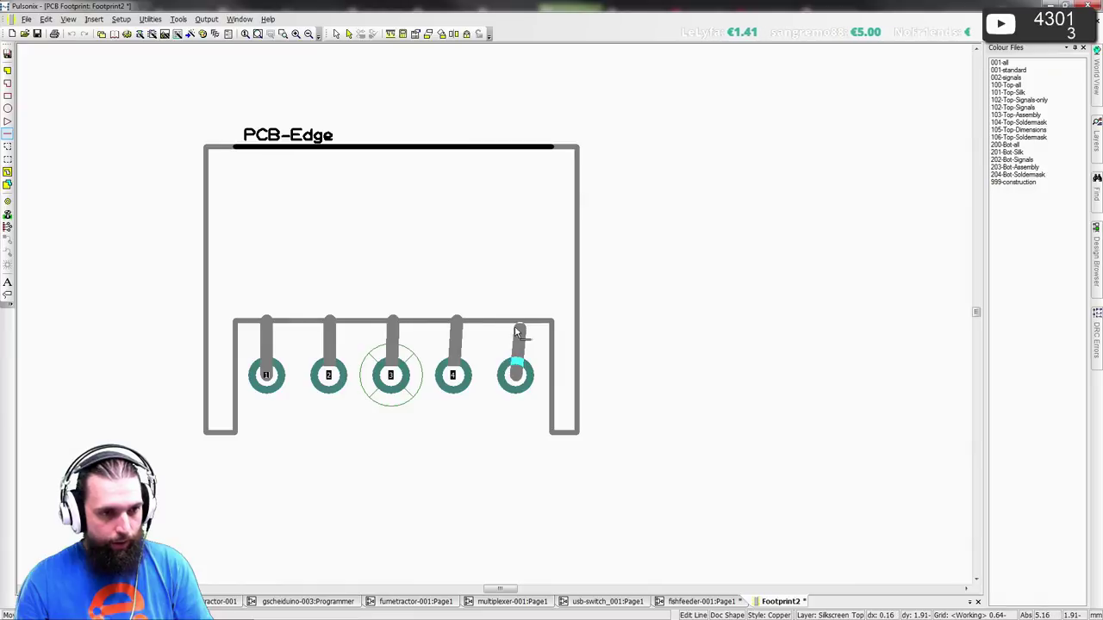
key("alt")
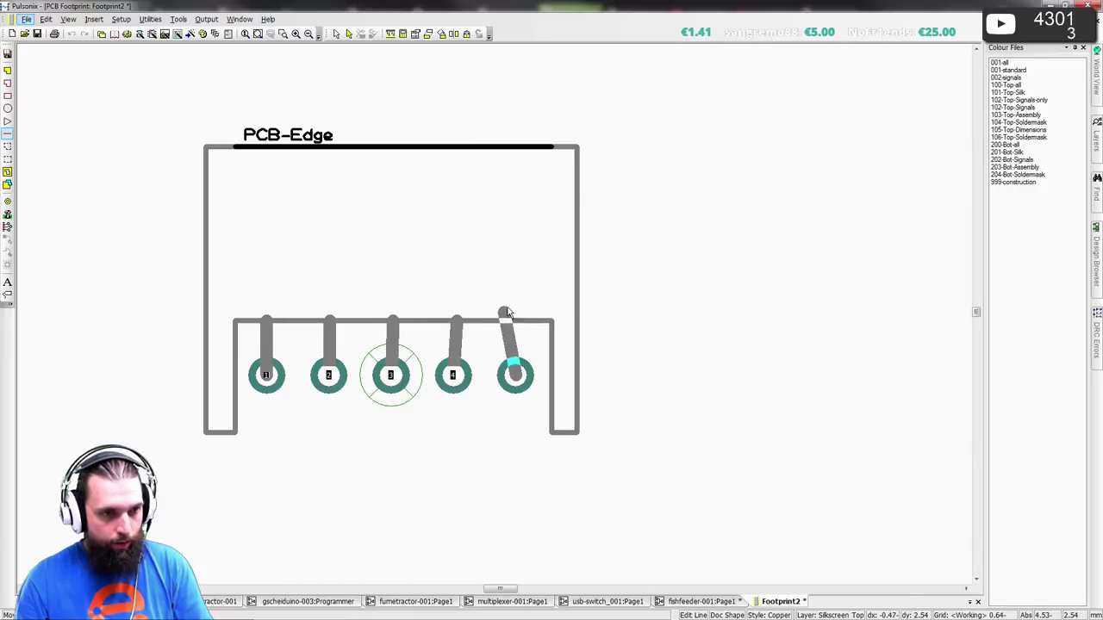
key("Escape")
- Delete the hand-drawn stubs on pads 2, 3 and 4, keeping only pad 1's stub
left_click(456, 340)
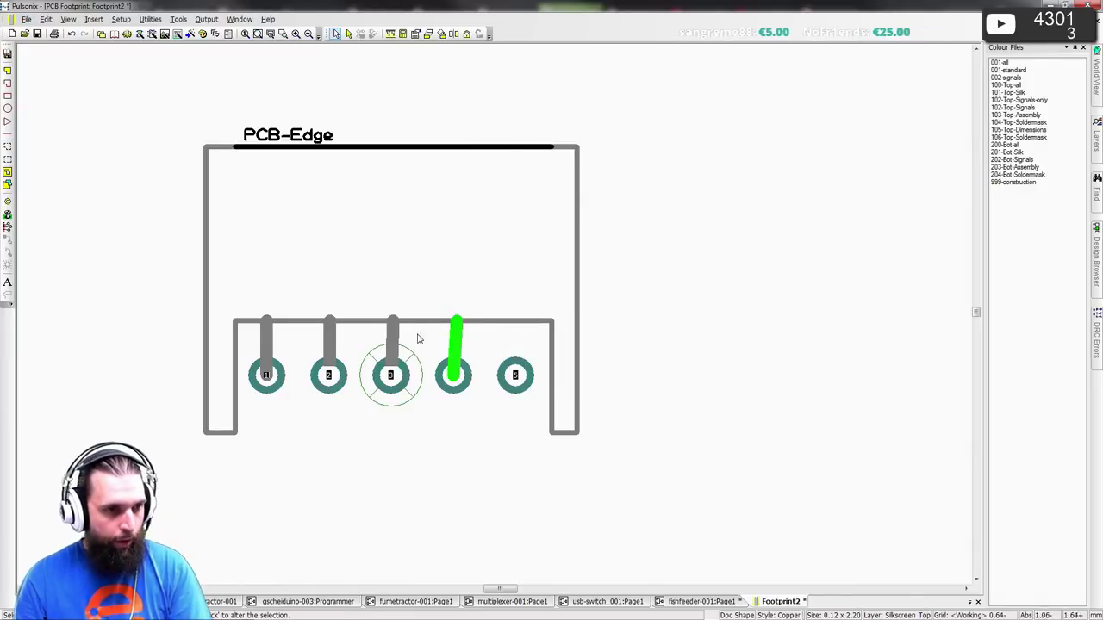
key("Delete")
left_click(393, 338)
key("Delete")
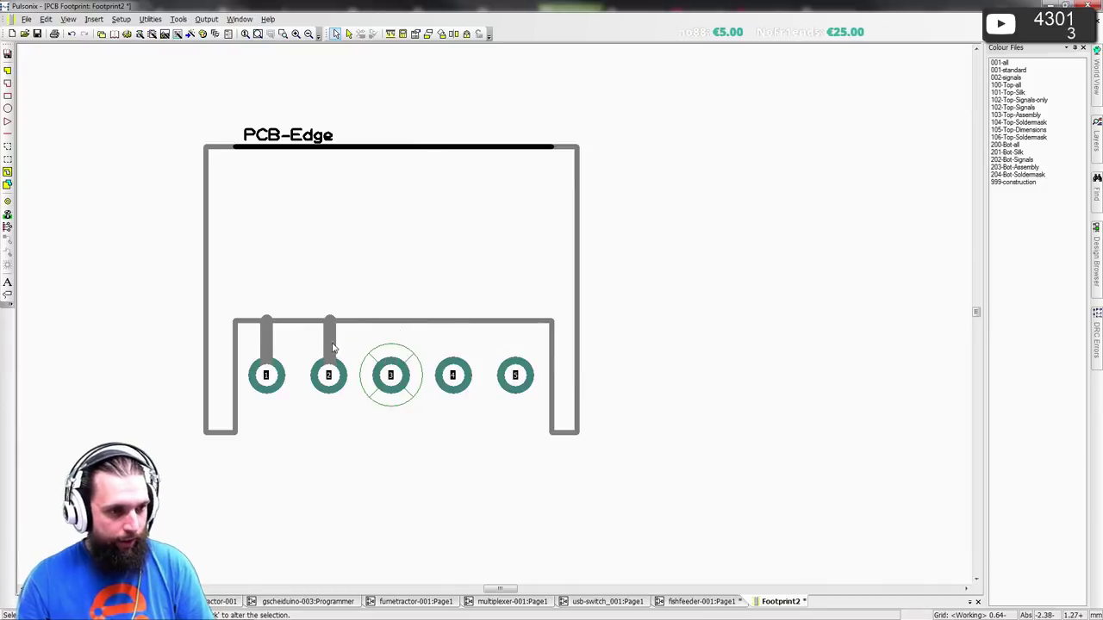
key("ctrl+z")
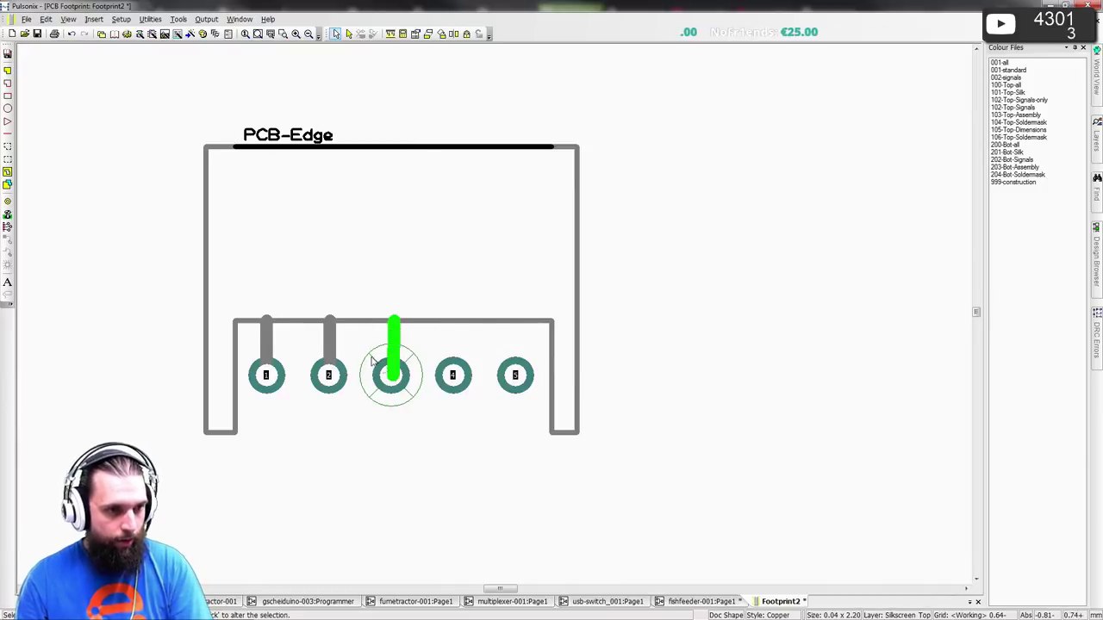
scroll(392, 337, "up", 3)
key("Delete")
left_click(392, 267)
key("Delete")
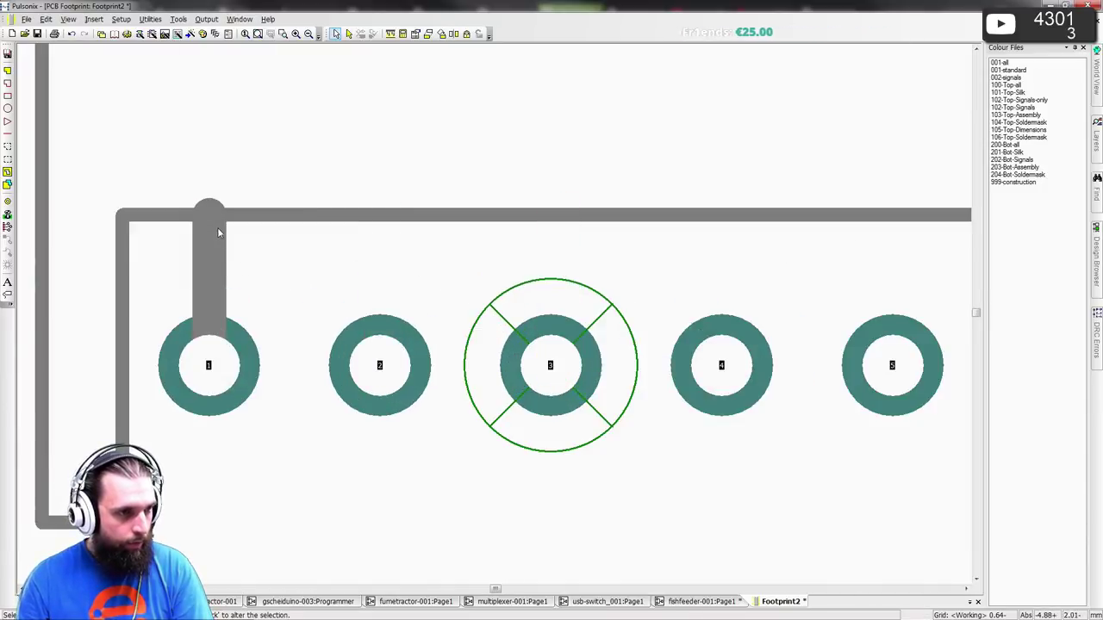
left_click_drag(208, 288, 338, 248, "ctrl")
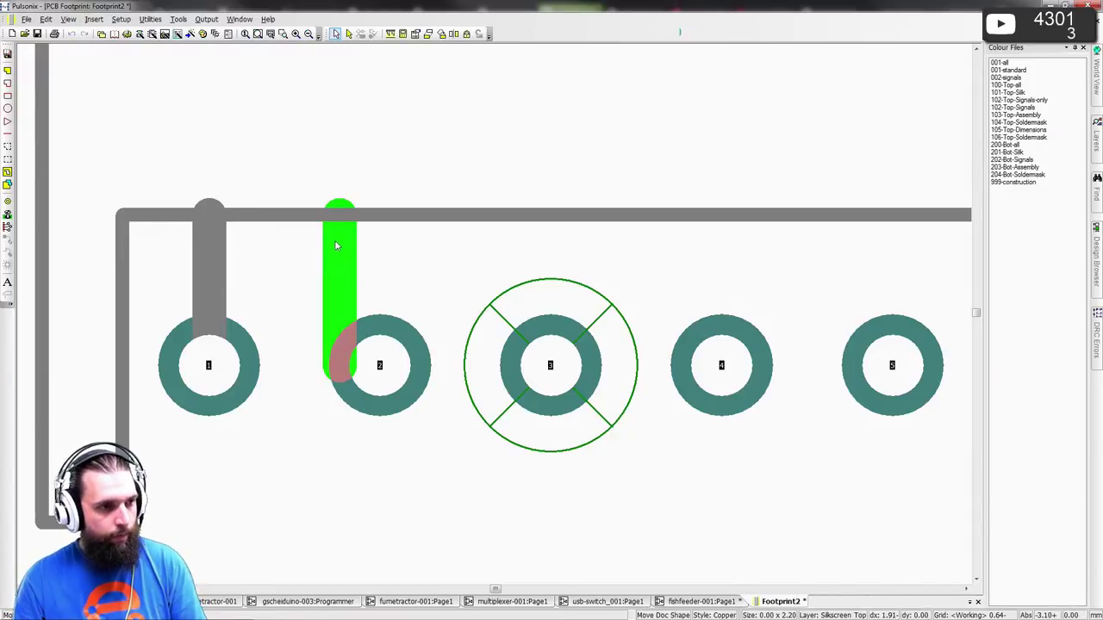
key("Escape")
- Replicate pad 1's stub across all five pads at a 2.50 X step
left_click(209, 259)
left_click(46, 19)
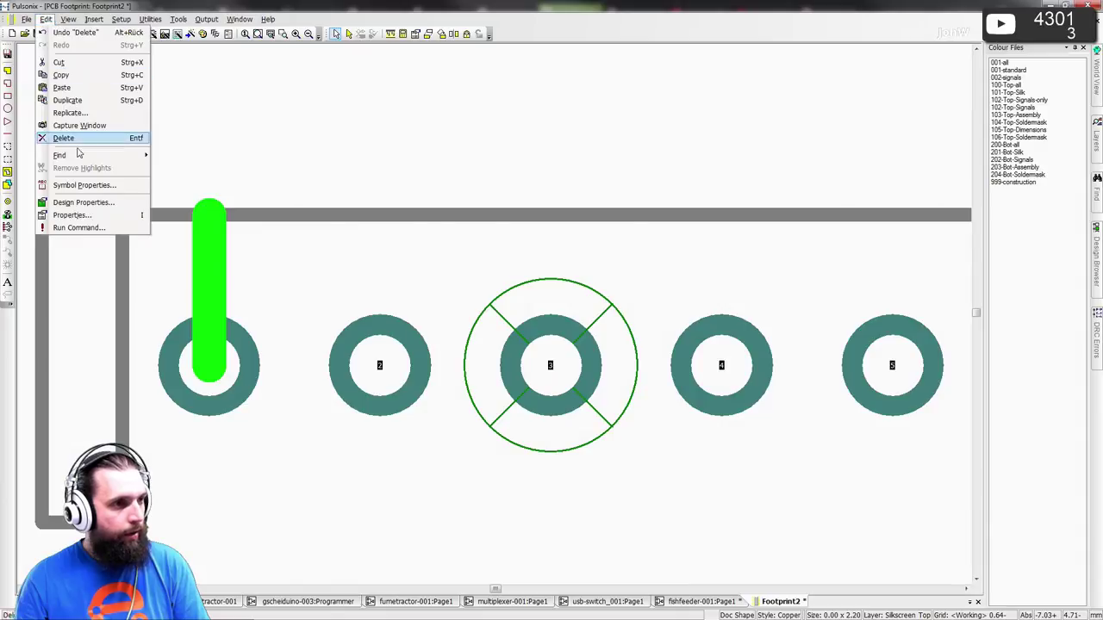
left_click(86, 113)
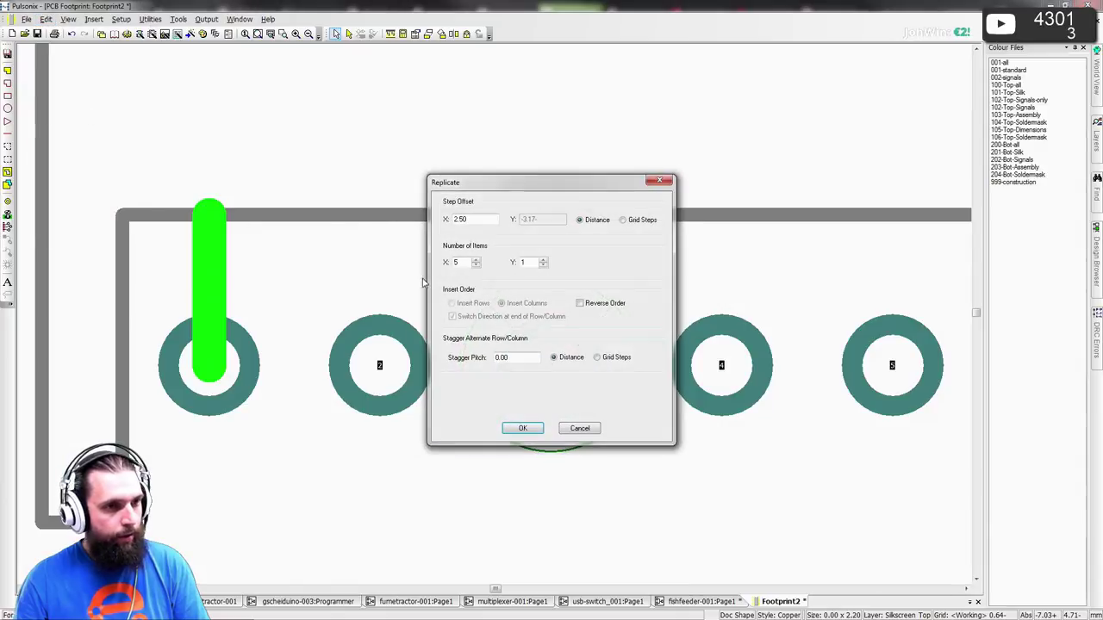
left_click(522, 428)
scroll(522, 422, "down", 2)
left_click(492, 387)
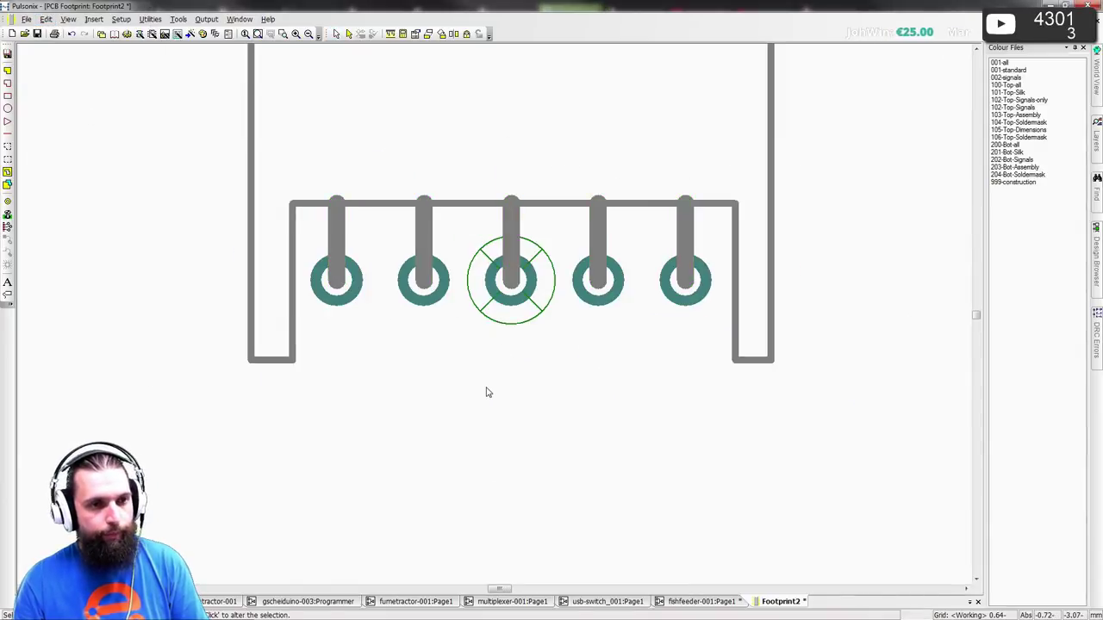
- Save the footprint with Ctrl+S, then switch to the JST XH datasheet
key("ctrl+s")
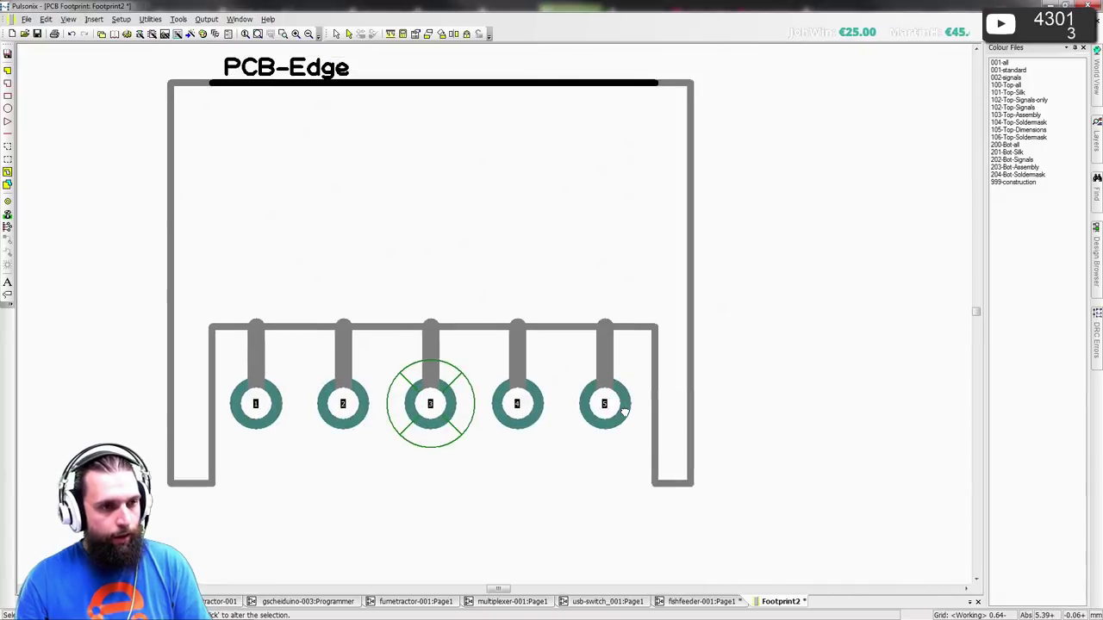
scroll(624, 410, "down", 2)
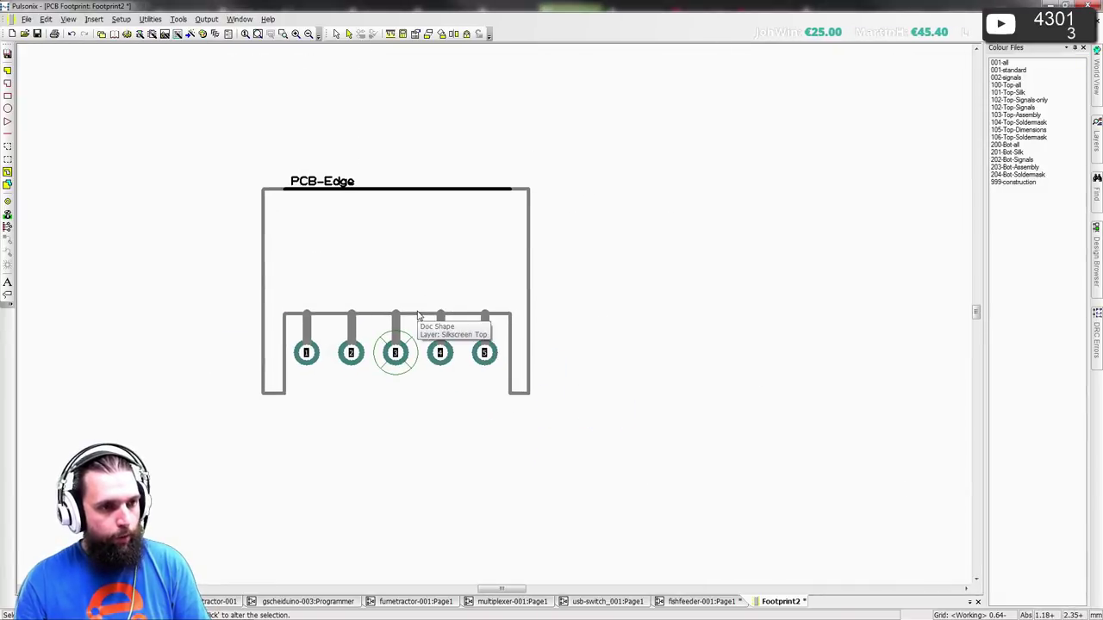
key("alt+Tab")
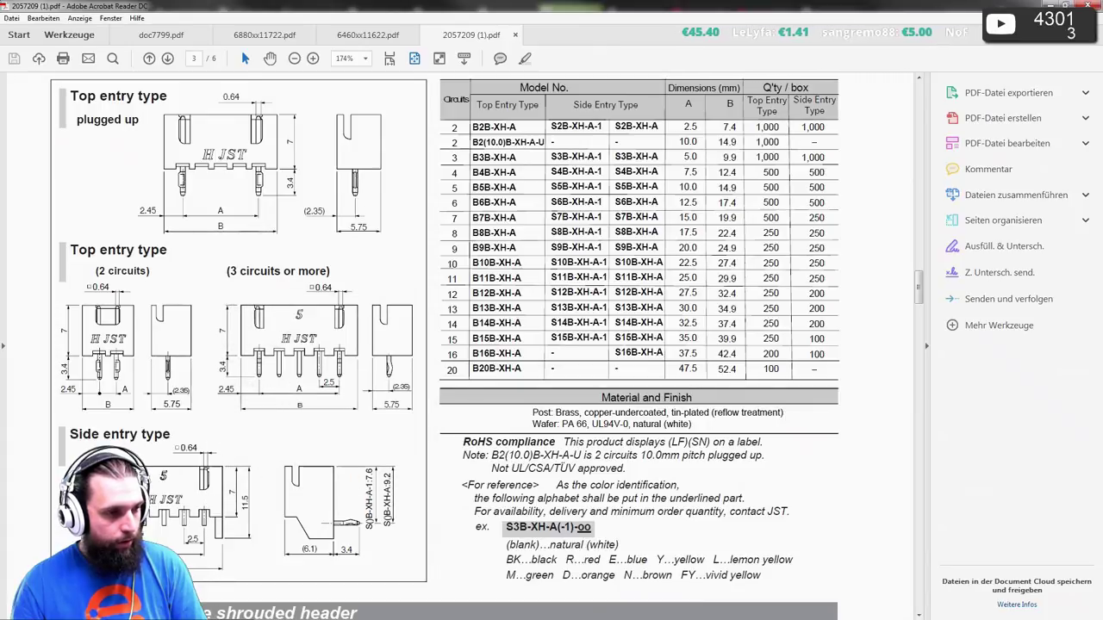
key("alt+Tab")
key("alt+Tab")
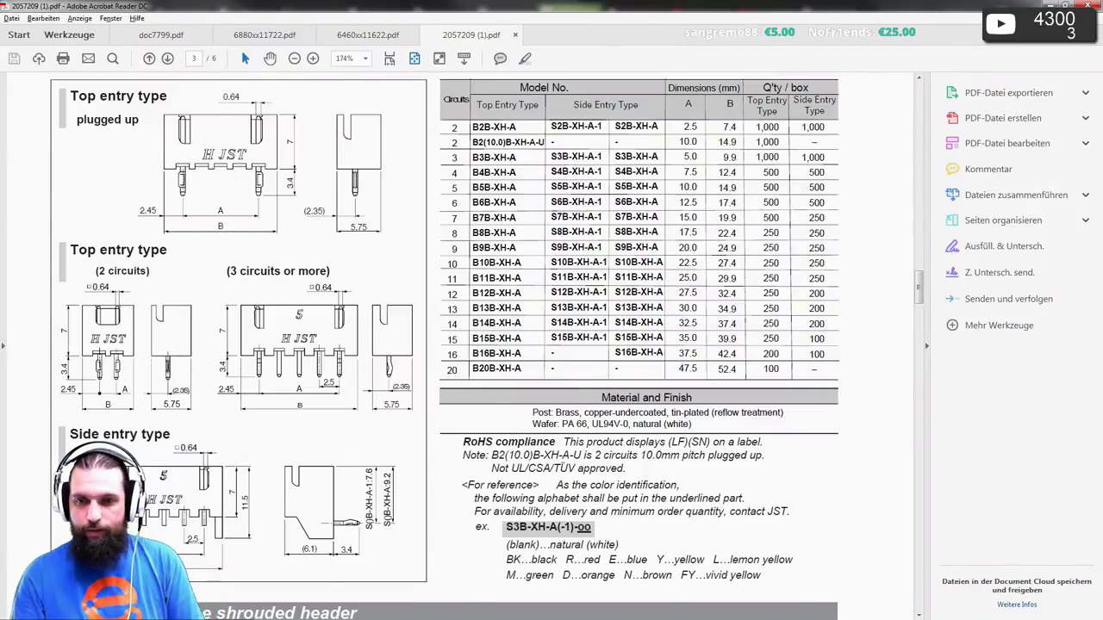
key("alt+Tab")
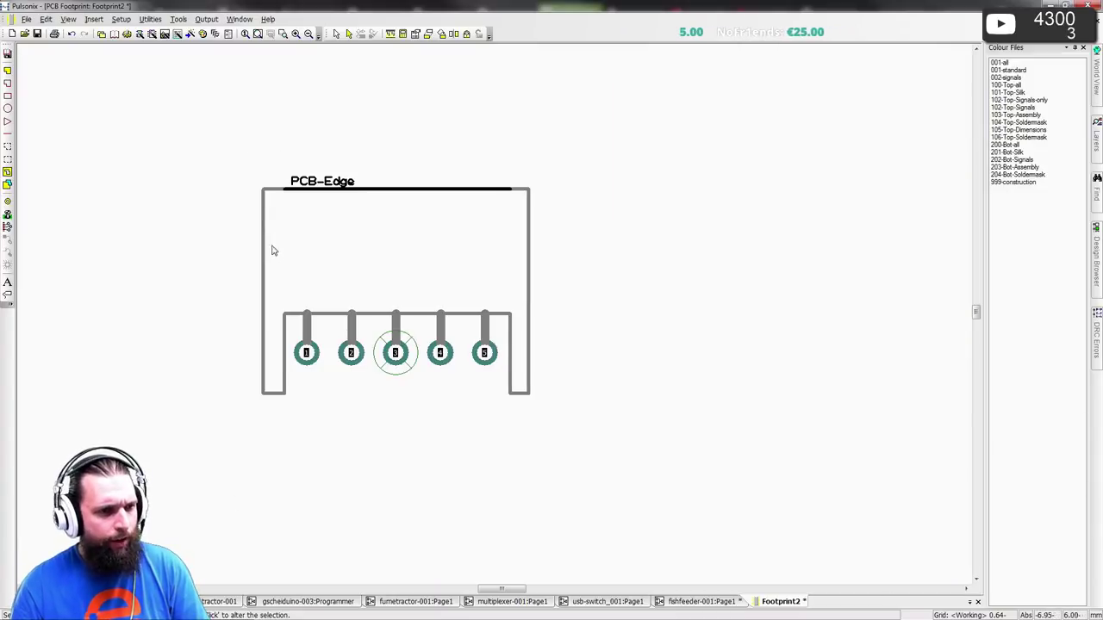
- Inspect the component outline's line style and layer settings
scroll(307, 204, "up", 2)
scroll(492, 324, "down", 2)
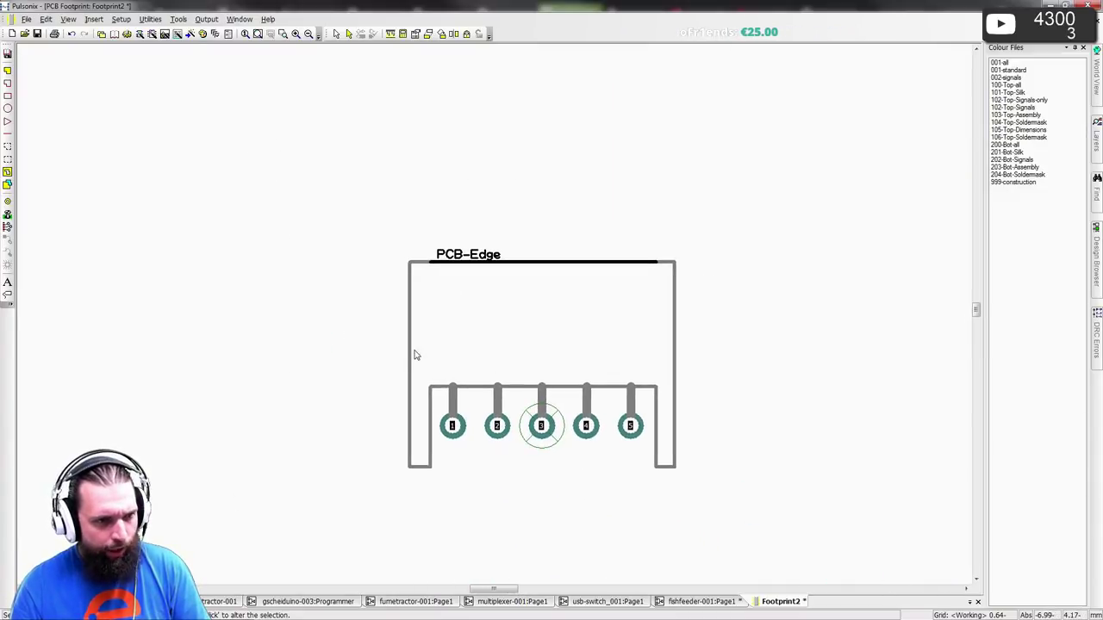
left_click(403, 260)
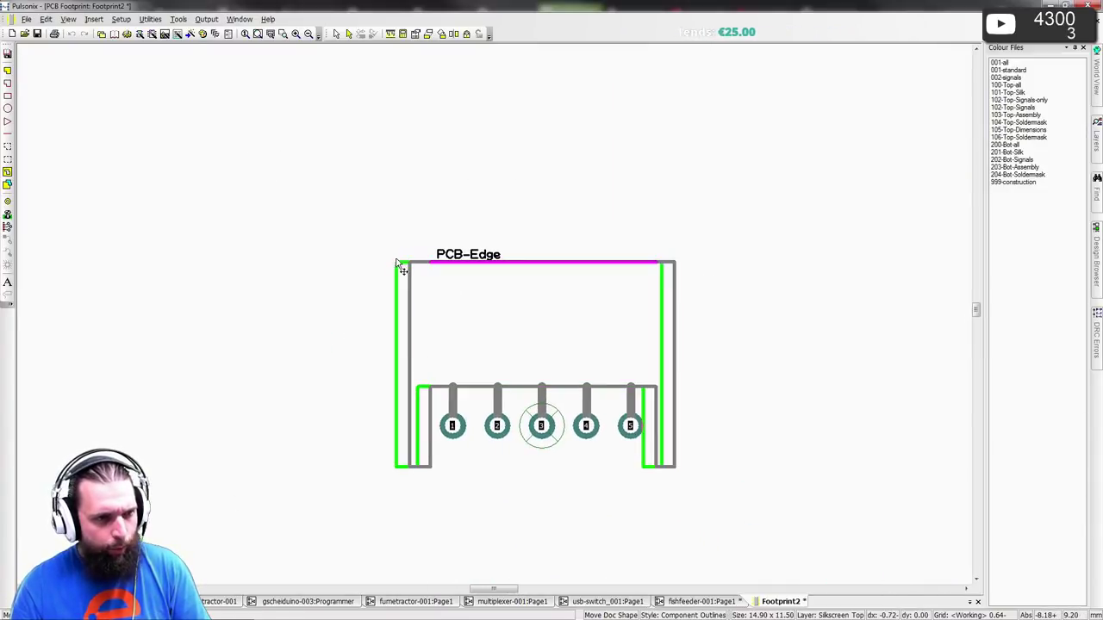
double_click(442, 302)
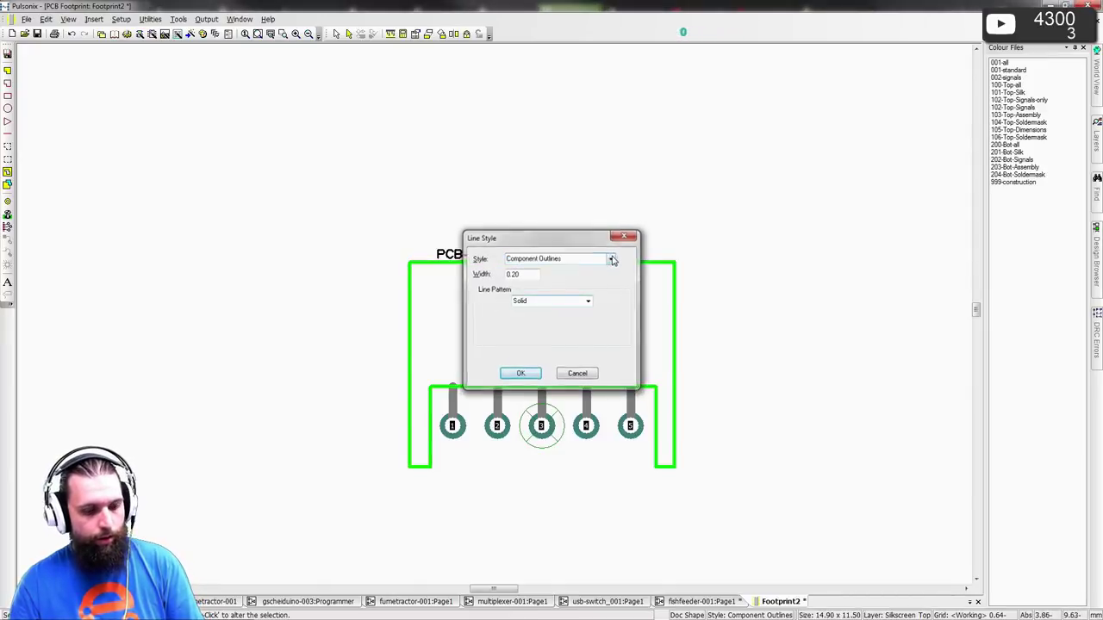
key("Escape")
key("l")
left_click(538, 336)
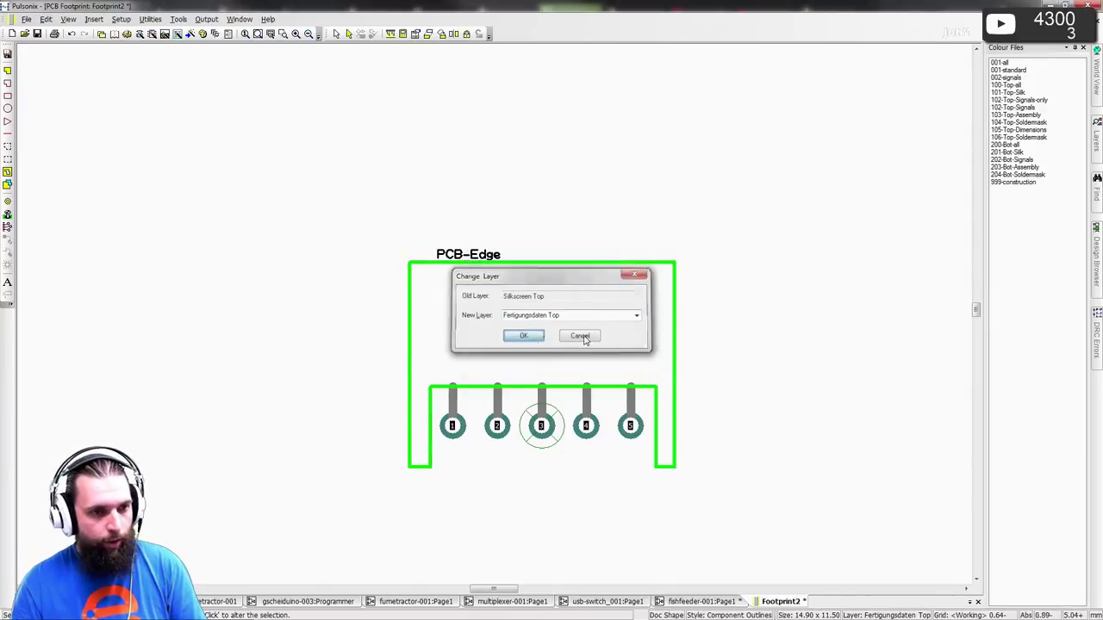
- Zoom in, area-select the outer outline and pick its bottom edge
middle_click_drag(583, 320, 559, 305)
scroll(495, 317, "up", 1)
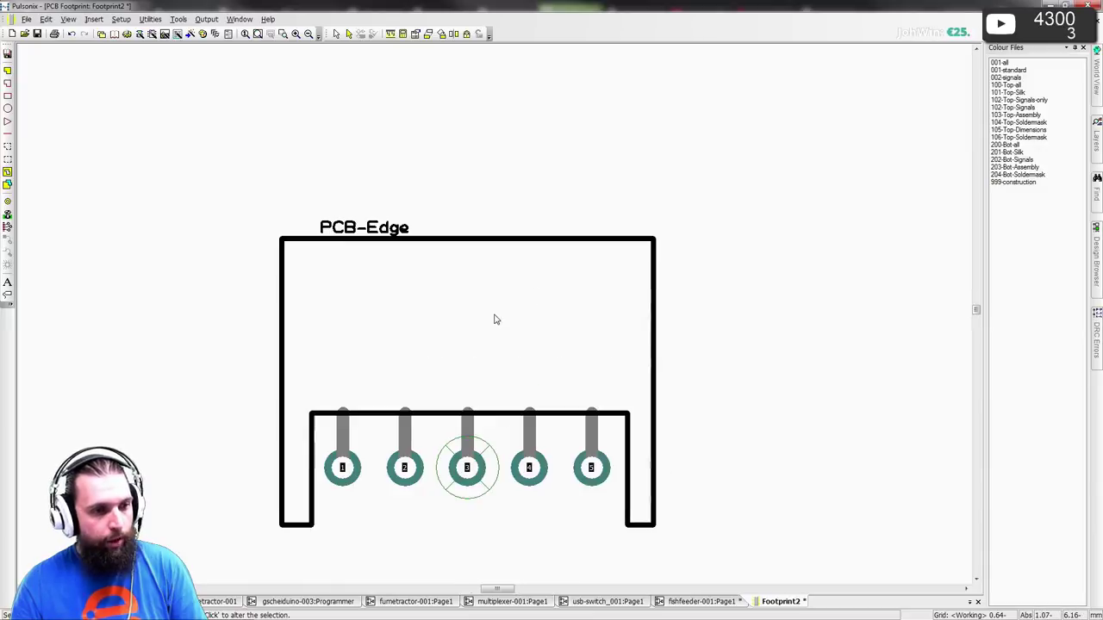
left_click(7, 160)
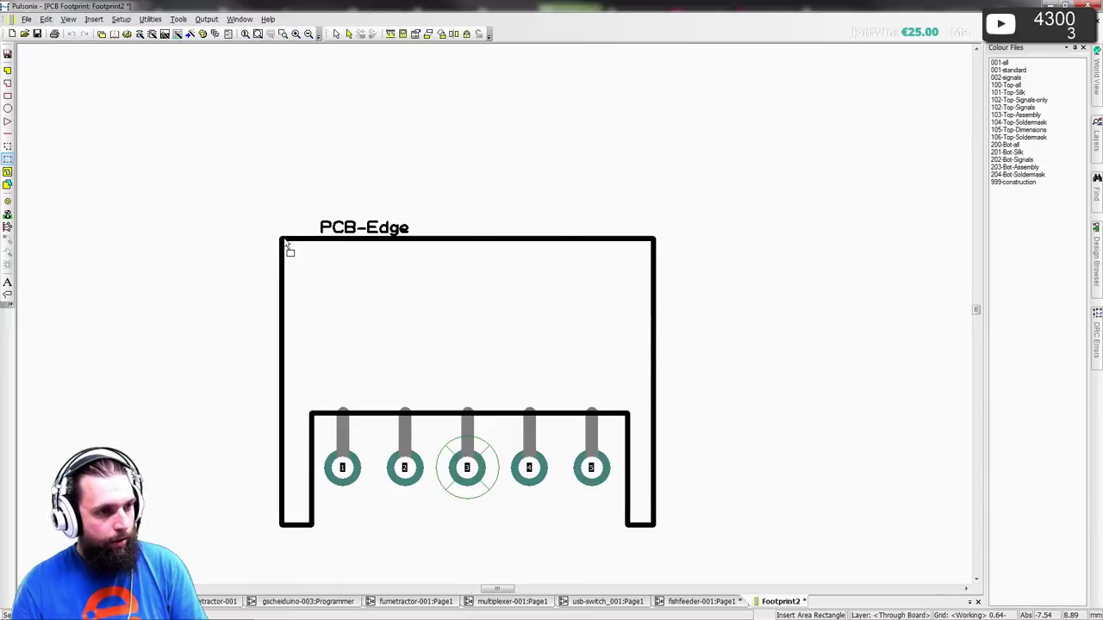
left_click_drag(286, 244, 658, 527)
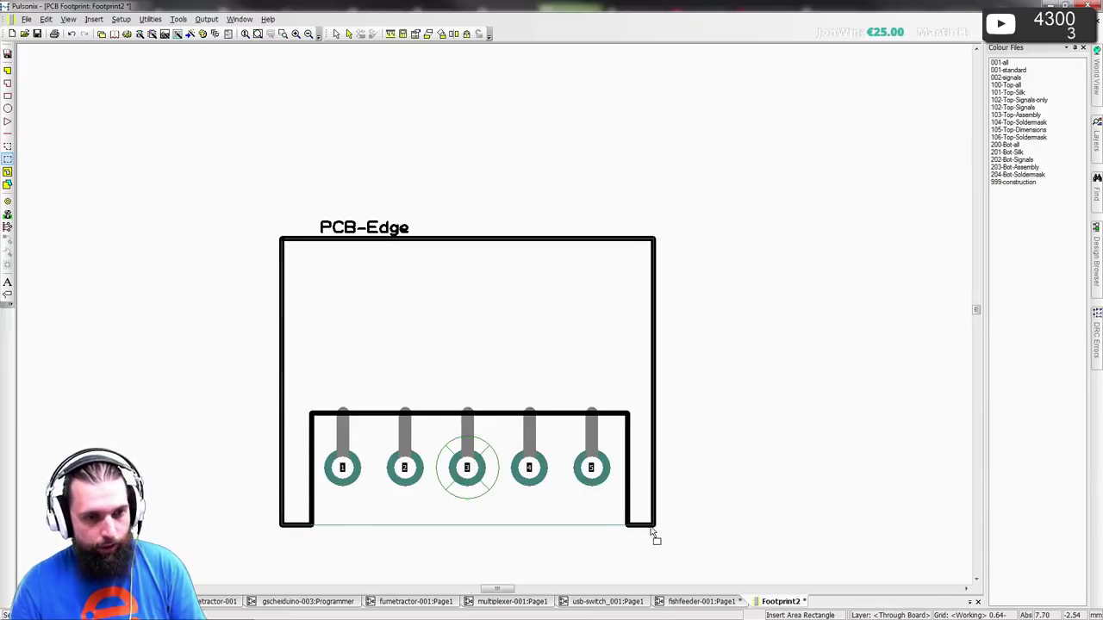
left_click(579, 525)
- Drag the outline's bottom edge up through the pad centres and move it to Top Side
left_click_drag(584, 528, 312, 527)
key("l")
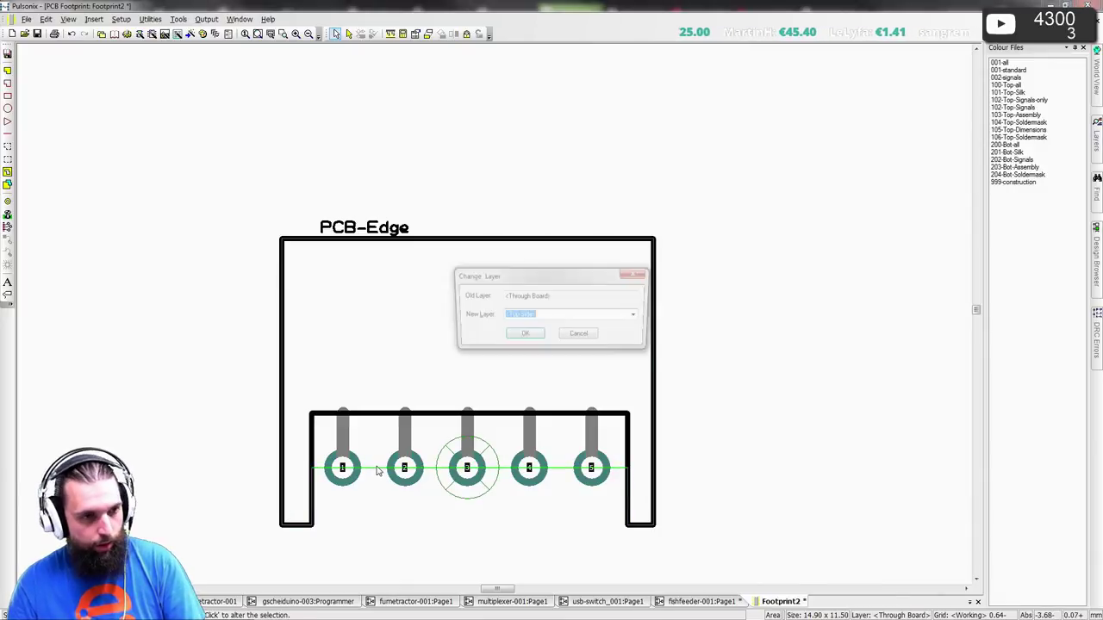
key("Return")
key("s")
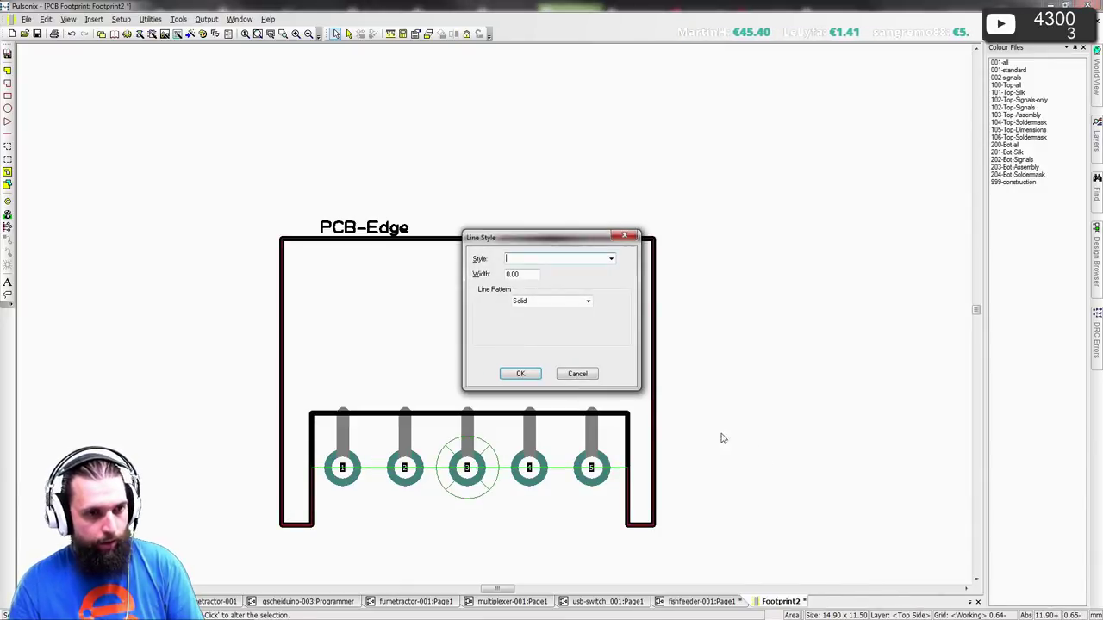
key("Escape")
- Make the area a body with Model Placement and a 6,1 mm body height
key("alt+Return")
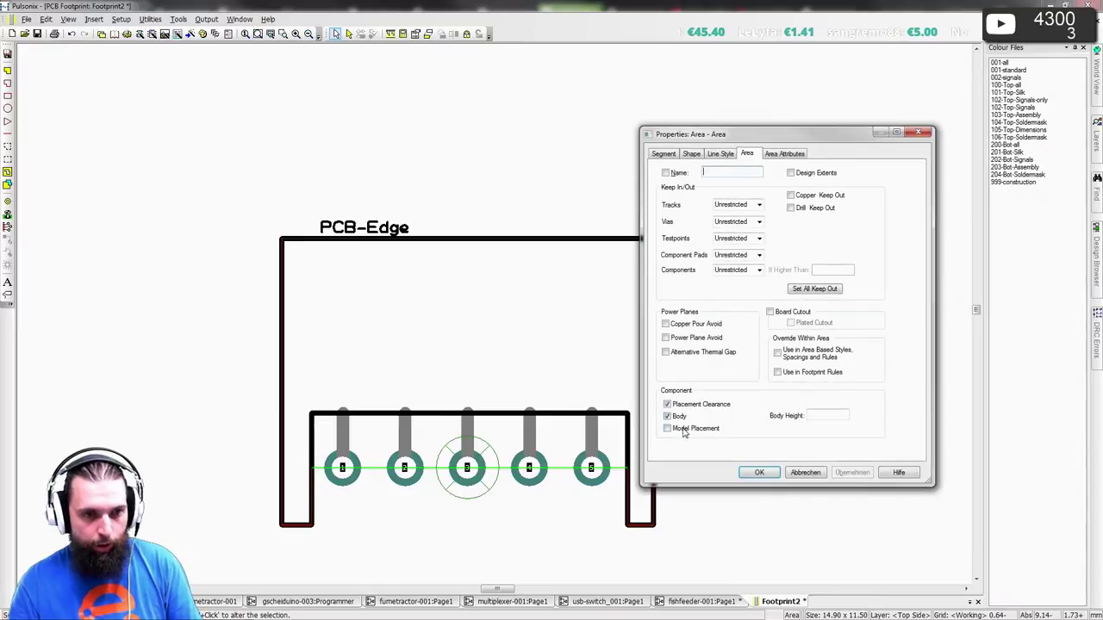
left_click(683, 429)
key("alt+Tab")
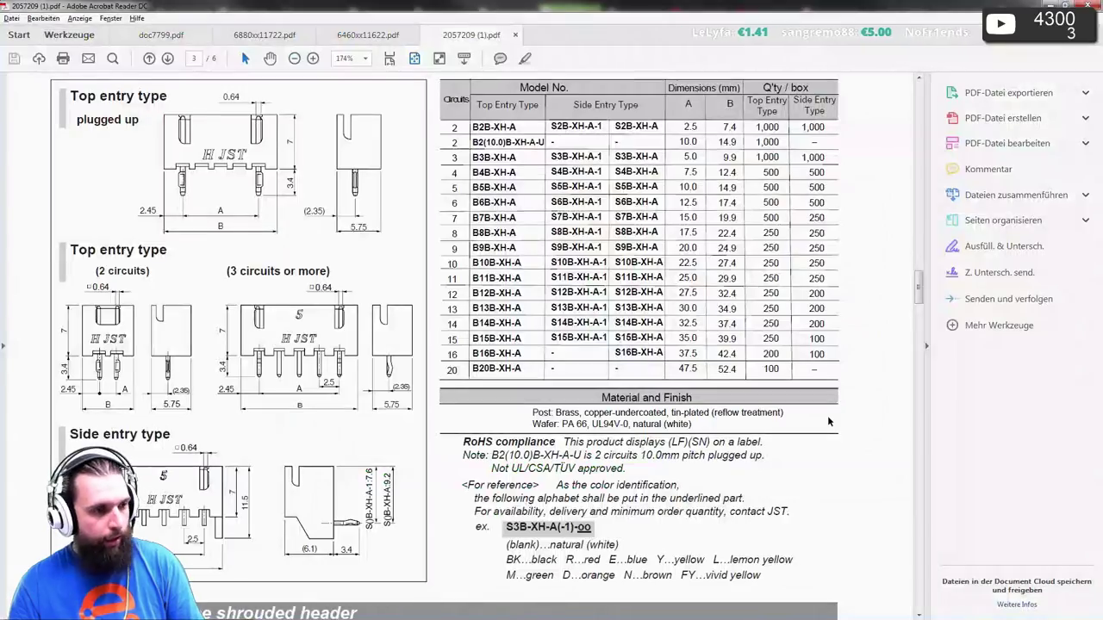
key("alt+Tab")
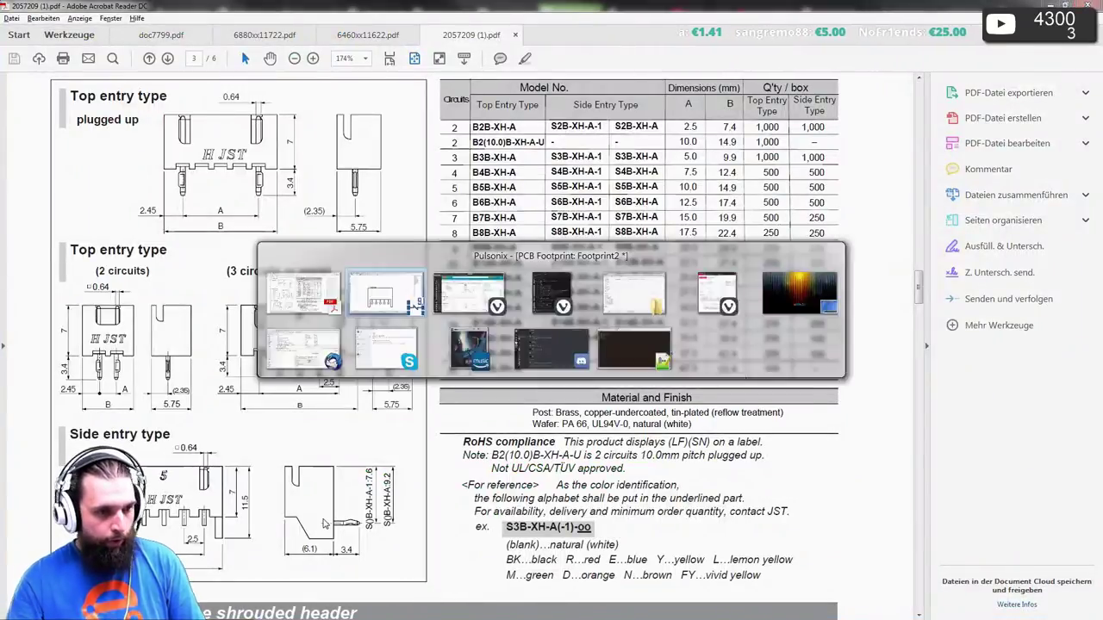
type("6.1m")
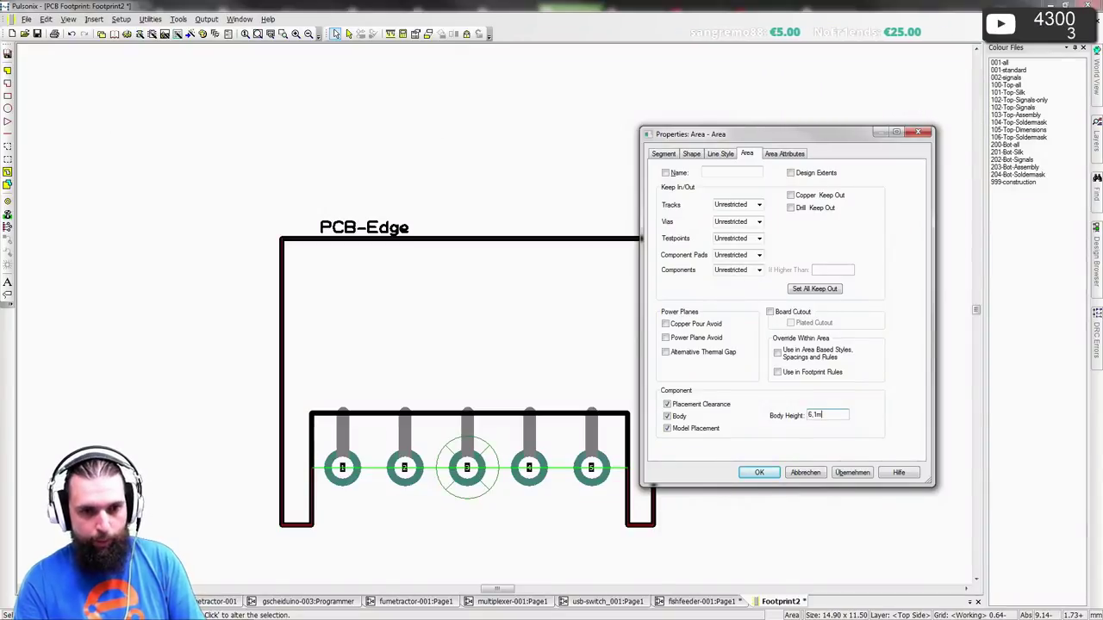
type(",1m")
key("Return")
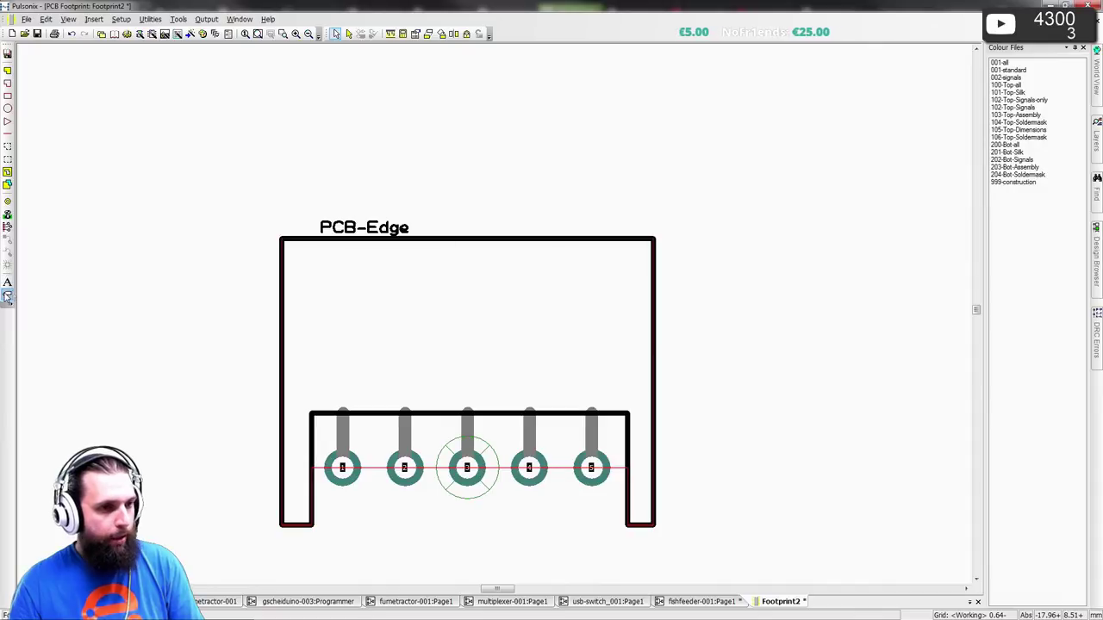
- Place a <Component Name> label in Component Names style at 0,-1 below the pads
left_click(7, 296)
left_click(632, 245)
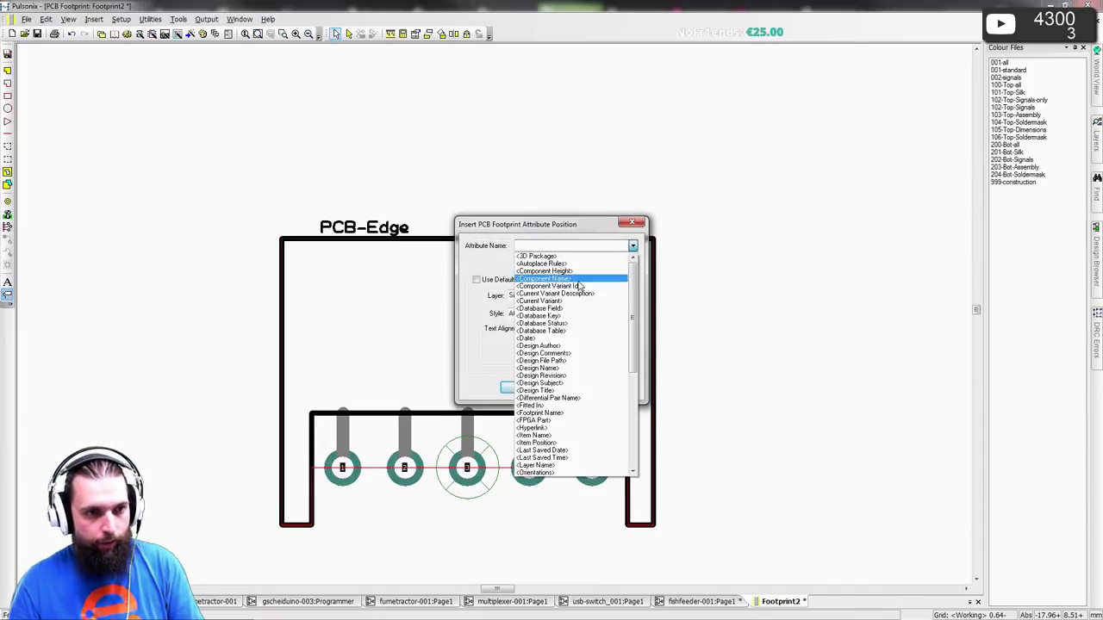
left_click(579, 282)
left_click(522, 340)
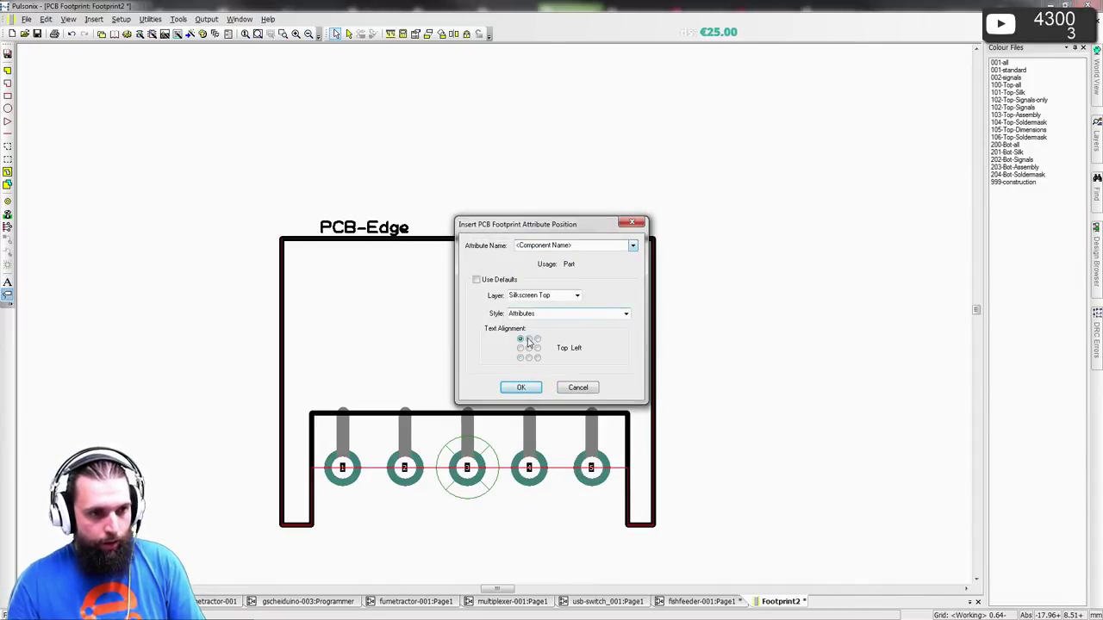
left_click(624, 315)
left_click(582, 356)
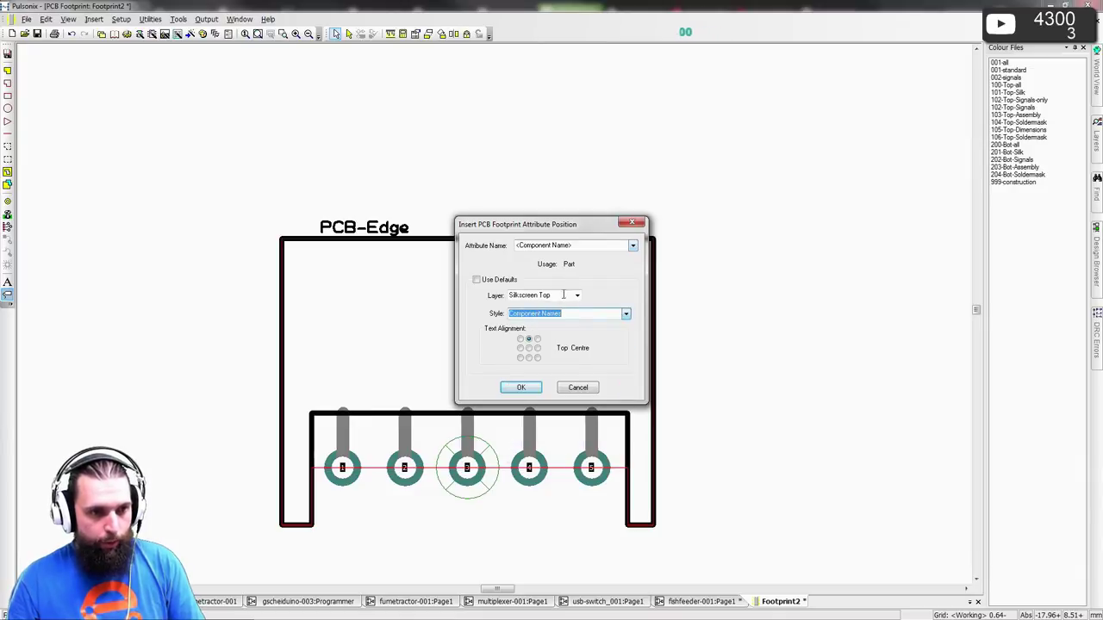
left_click(527, 387)
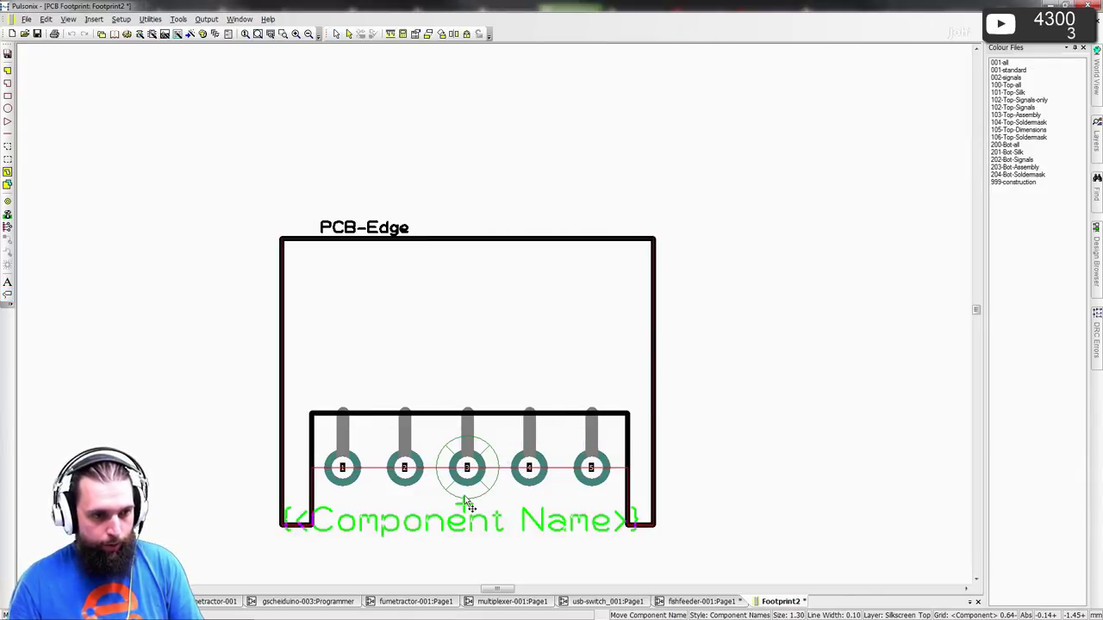
type("t")
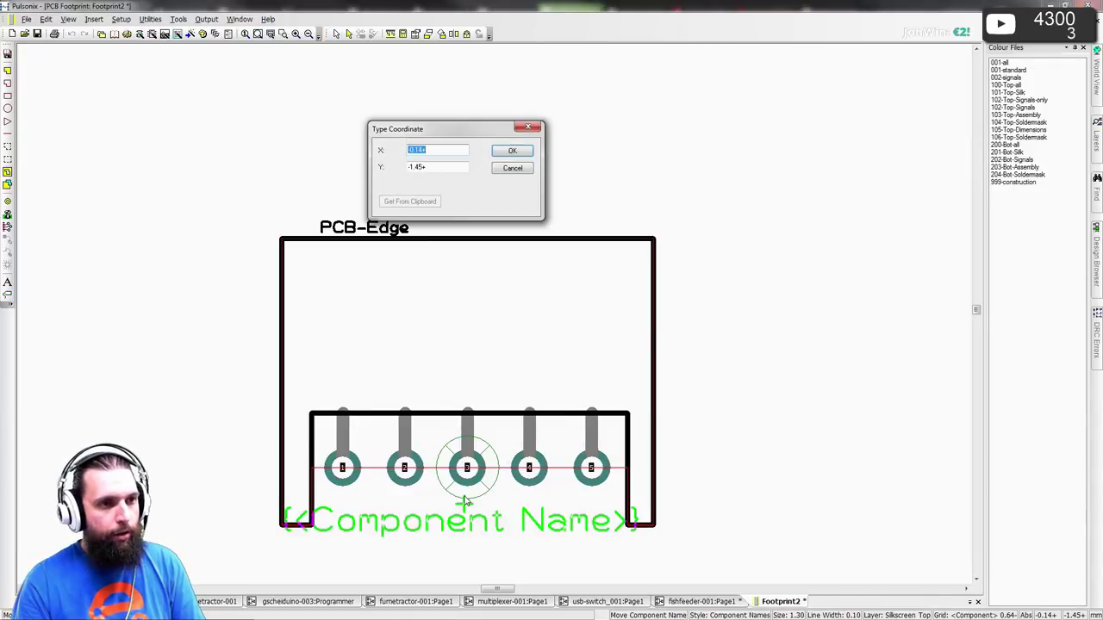
type("0")
key("Tab")
type("-1")
key("Return")
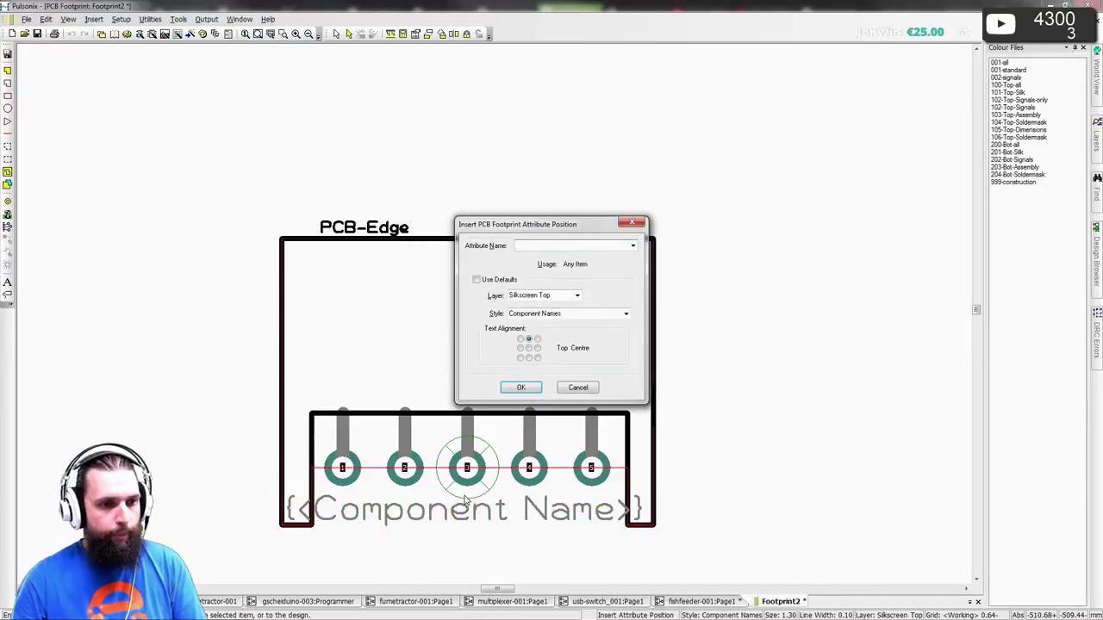
- Place a second name label inside the body, Middle Centre aligned, on Fertigungsdaten Top
left_click(577, 388)
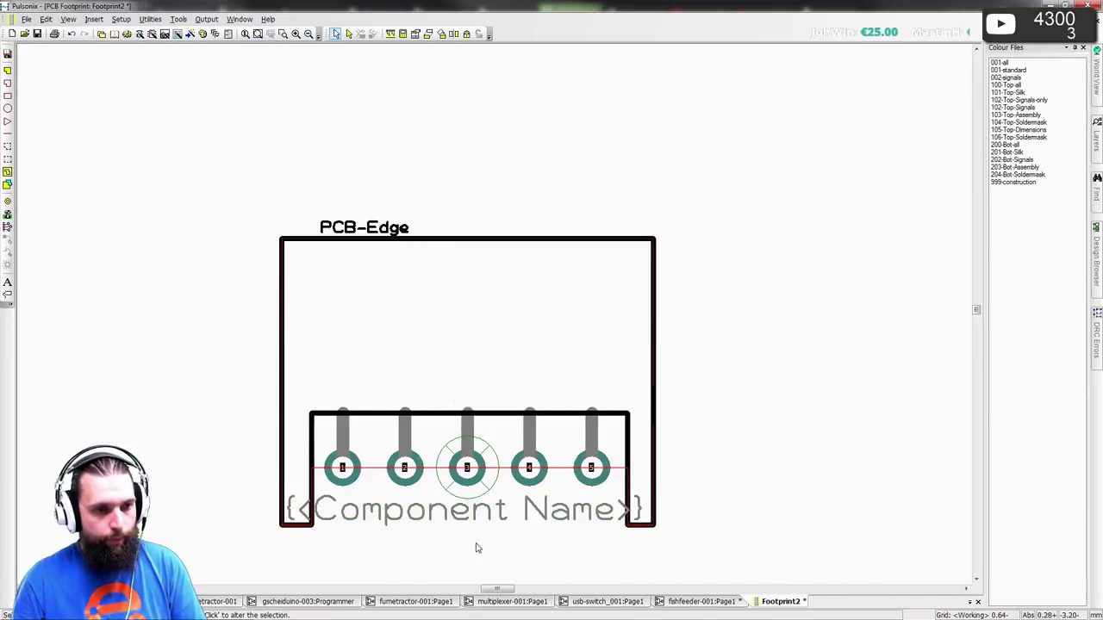
left_click(475, 323)
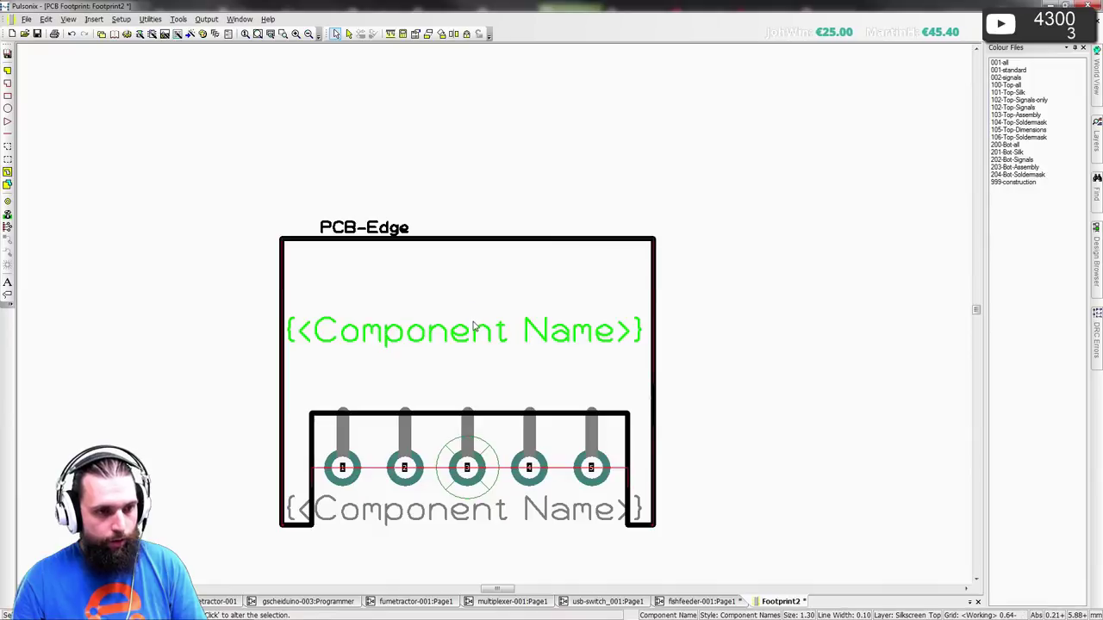
double_click(476, 326)
left_click(707, 324)
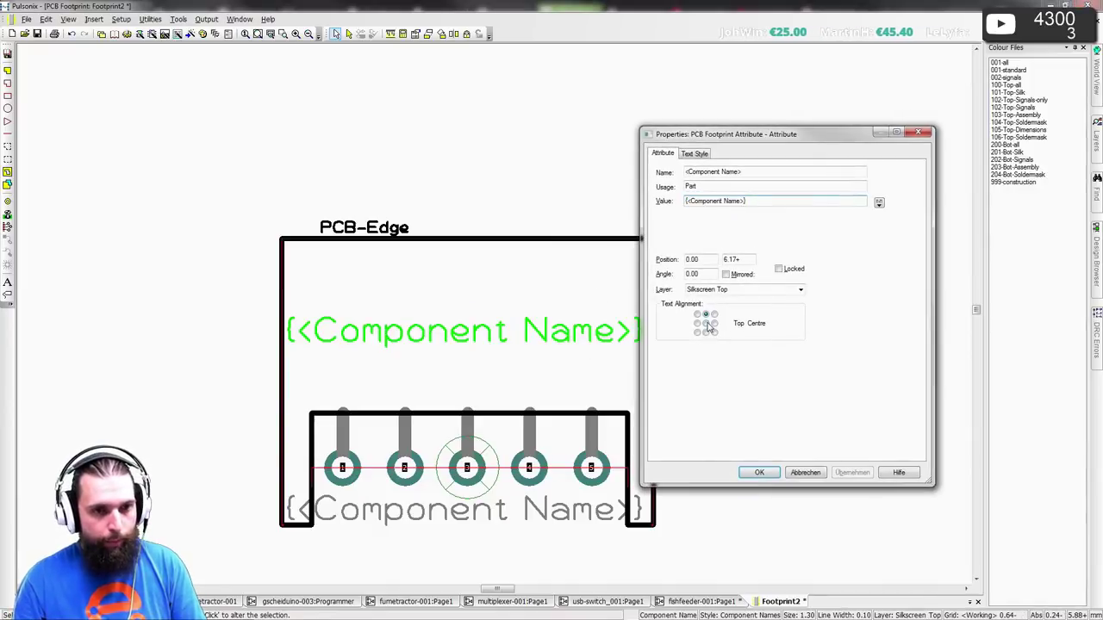
left_click(799, 291)
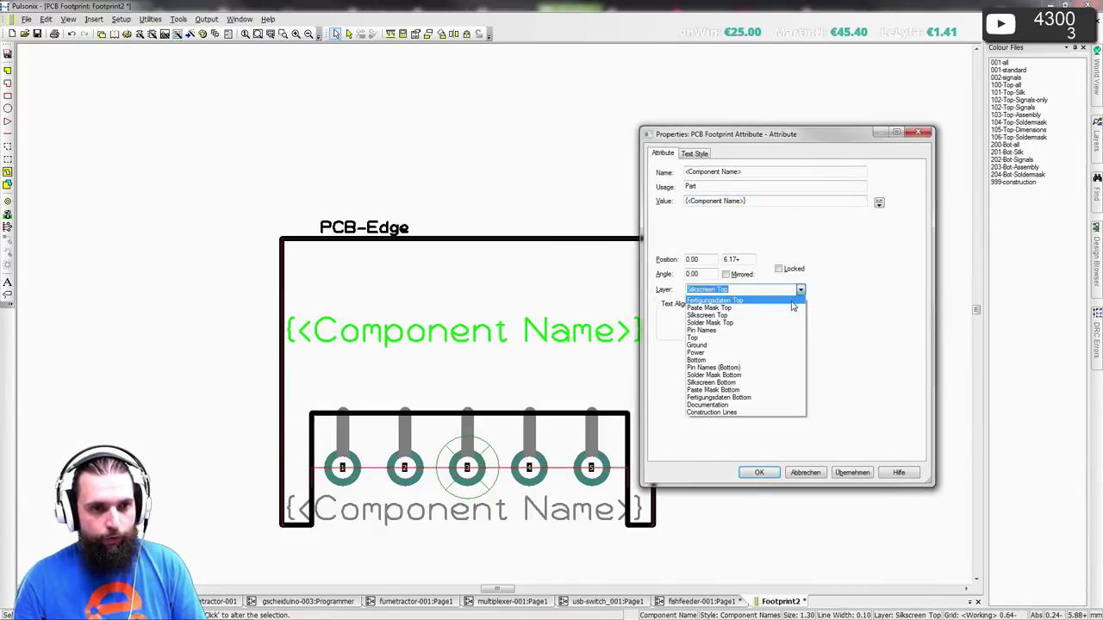
left_click(792, 300)
left_click(759, 472)
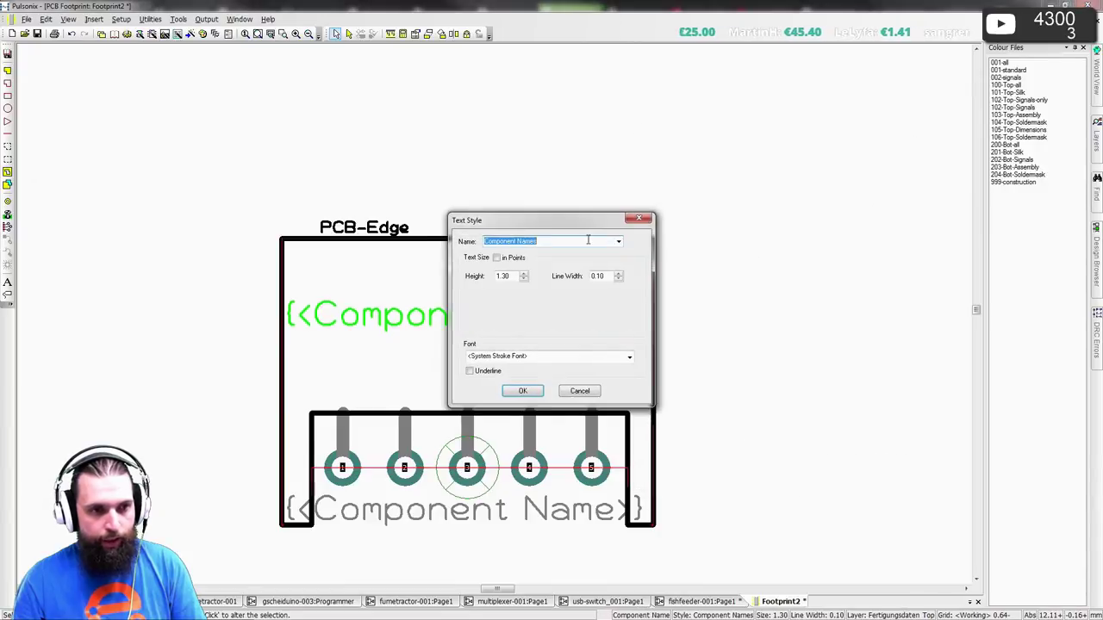
- Give the second label the Assembly medium style and move it to 0,6
scroll(588, 241, "up", 2)
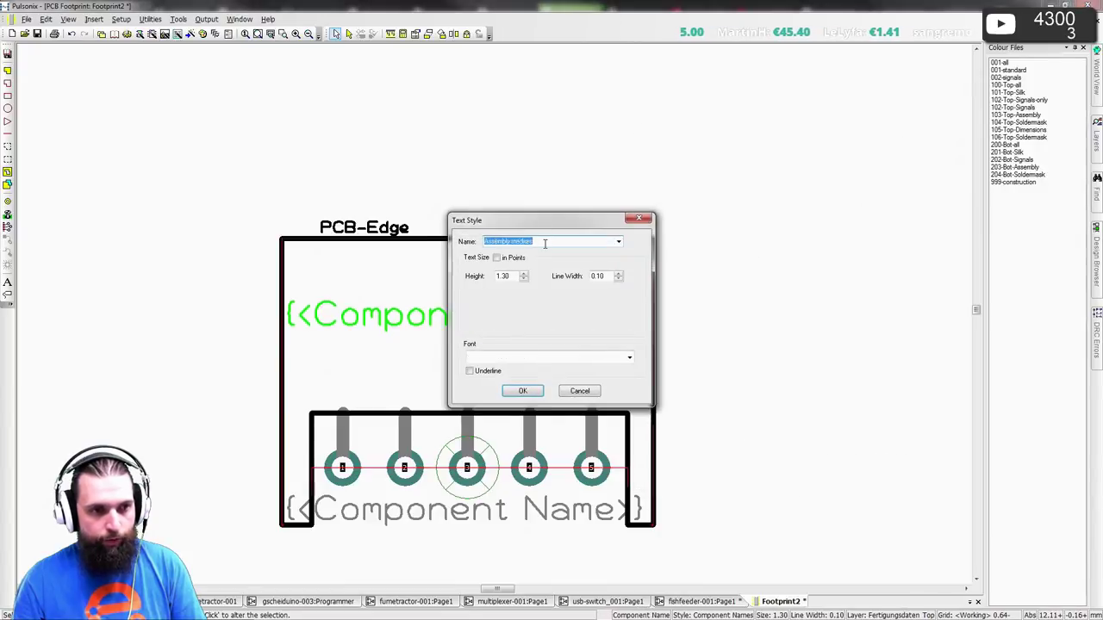
left_click(522, 390)
type("t")
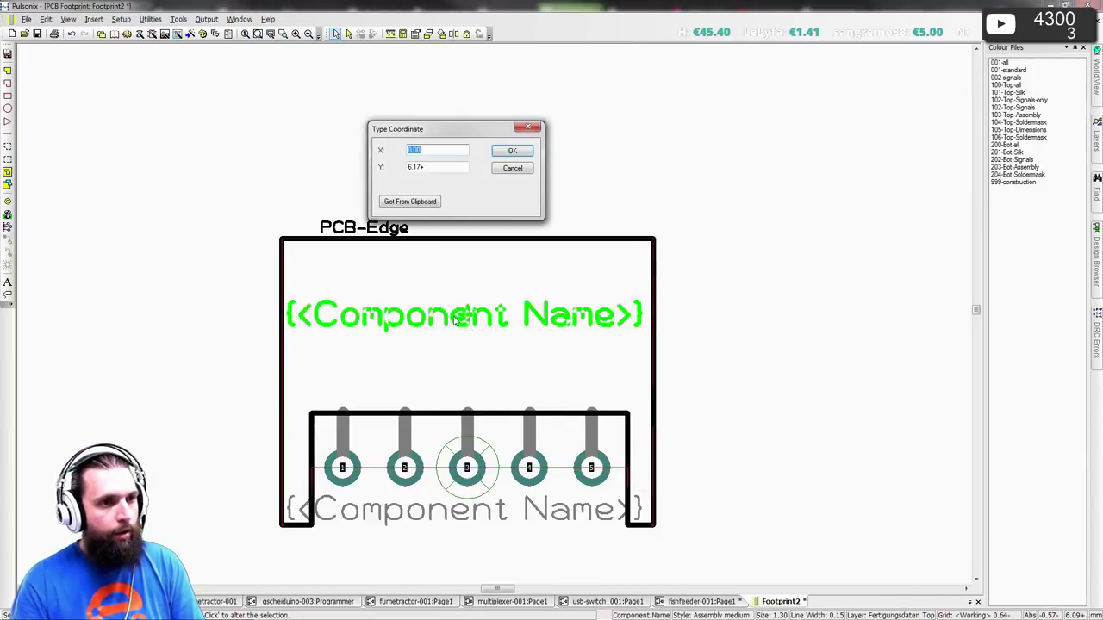
type("0")
key("Tab")
type("6")
key("Return")
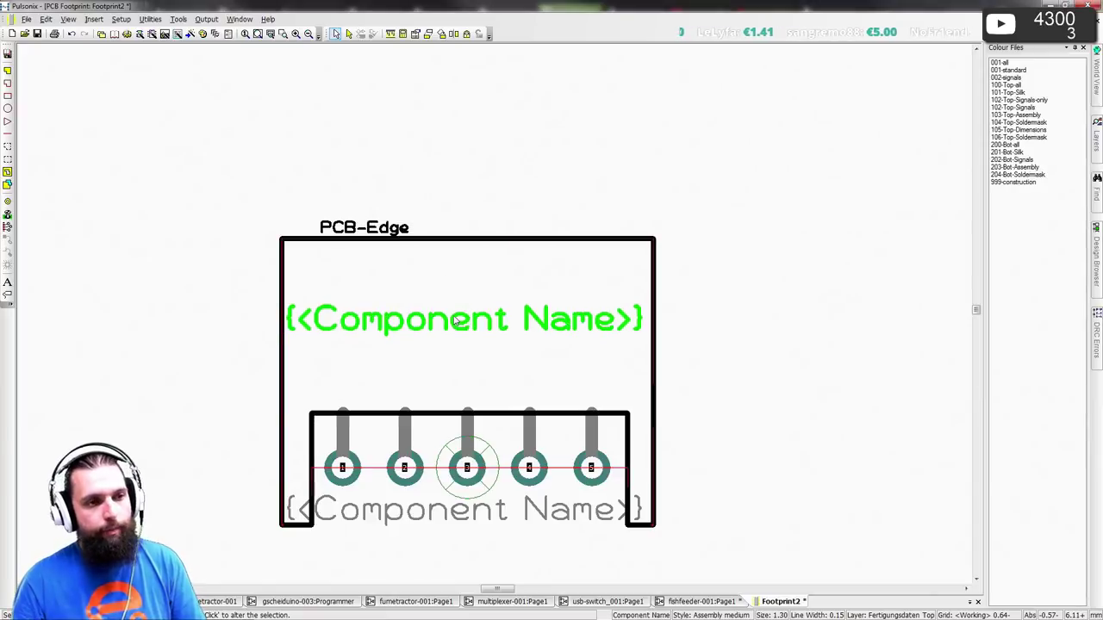
key("Escape")
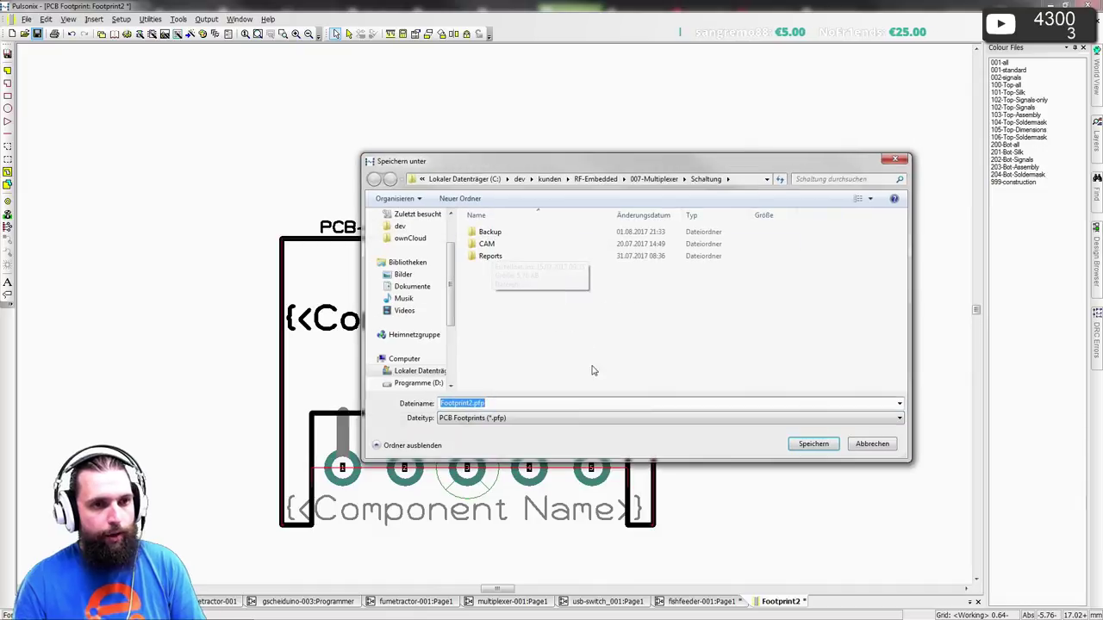
- Save the footprint to the footprints library as S5B-XH-A, the part number from the datasheet
key("Return")
key("alt+Tab")
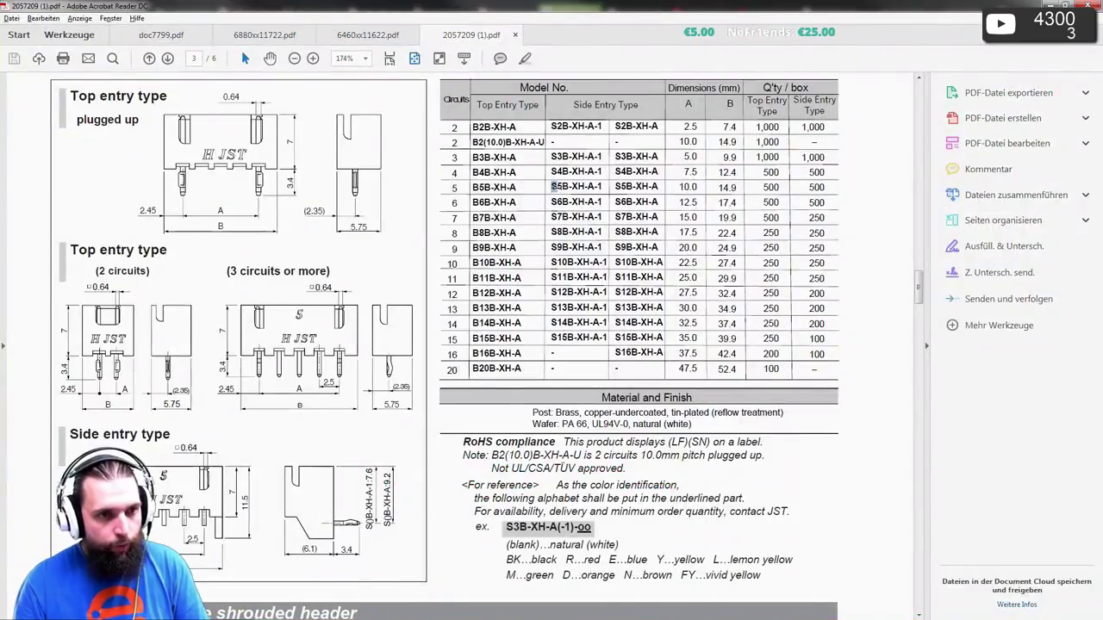
left_click_drag(551, 185, 602, 187)
key("alt+Tab")
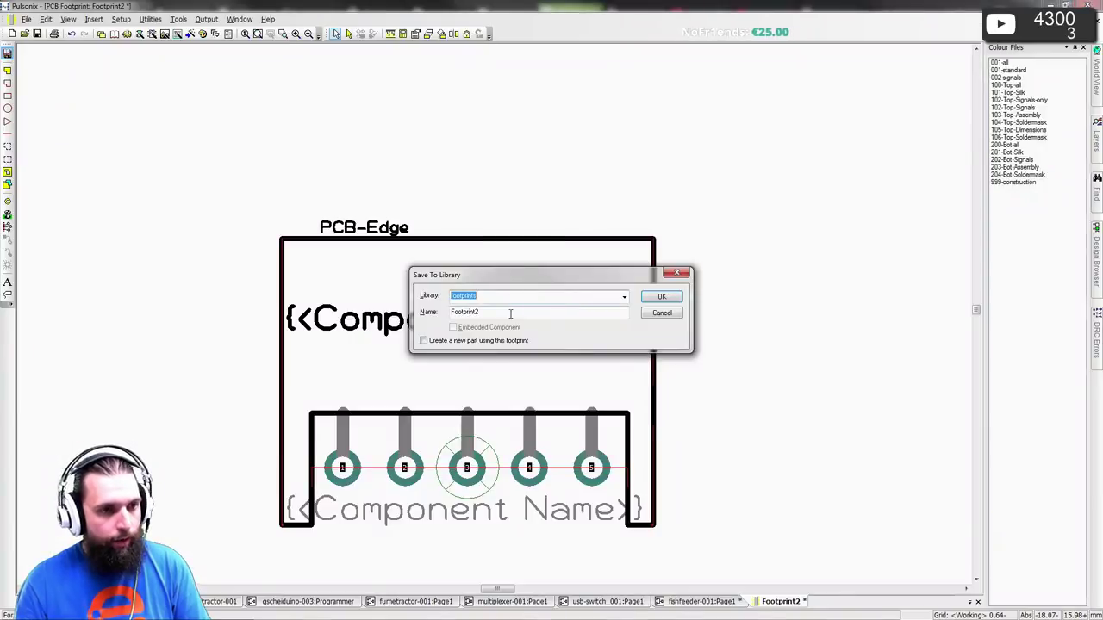
double_click(506, 312)
type("S5B-XH-A")
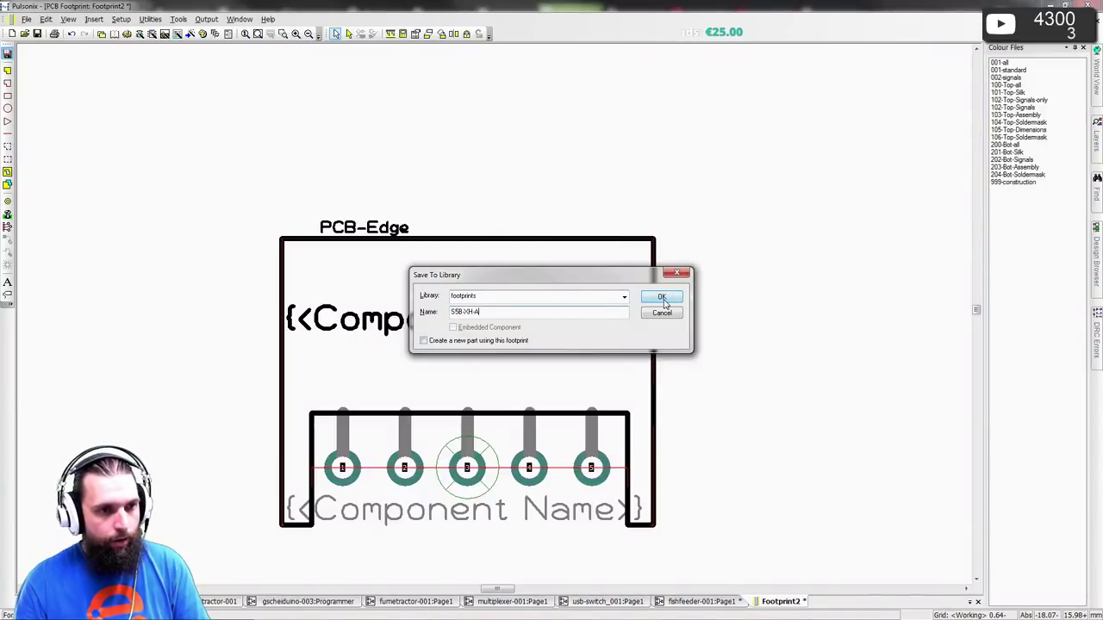
left_click(663, 298)
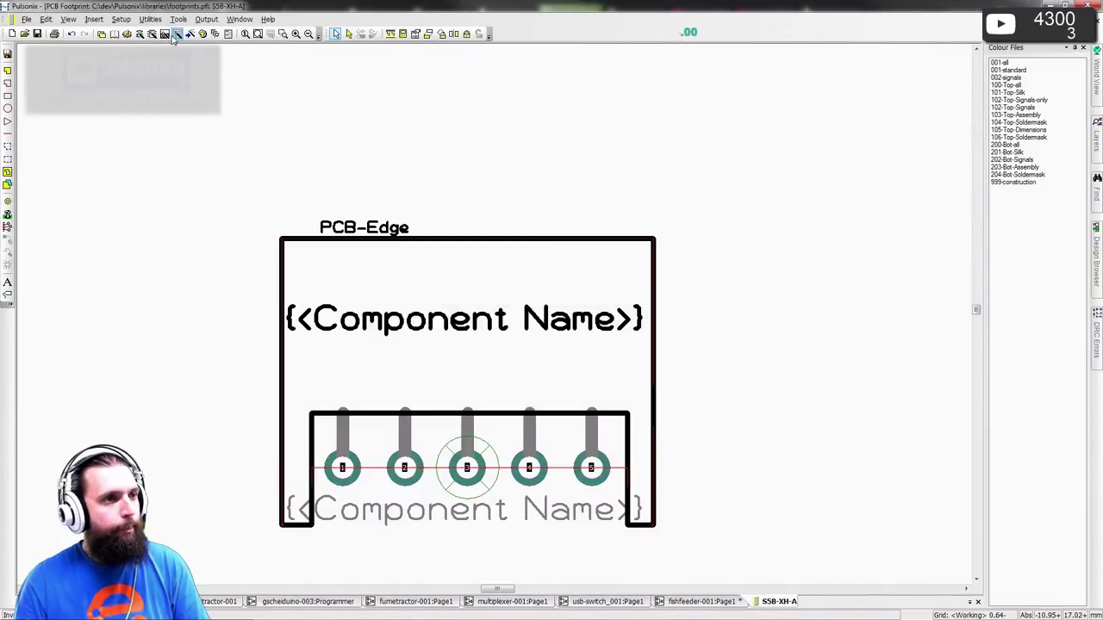
left_click(151, 19)
key("Escape")
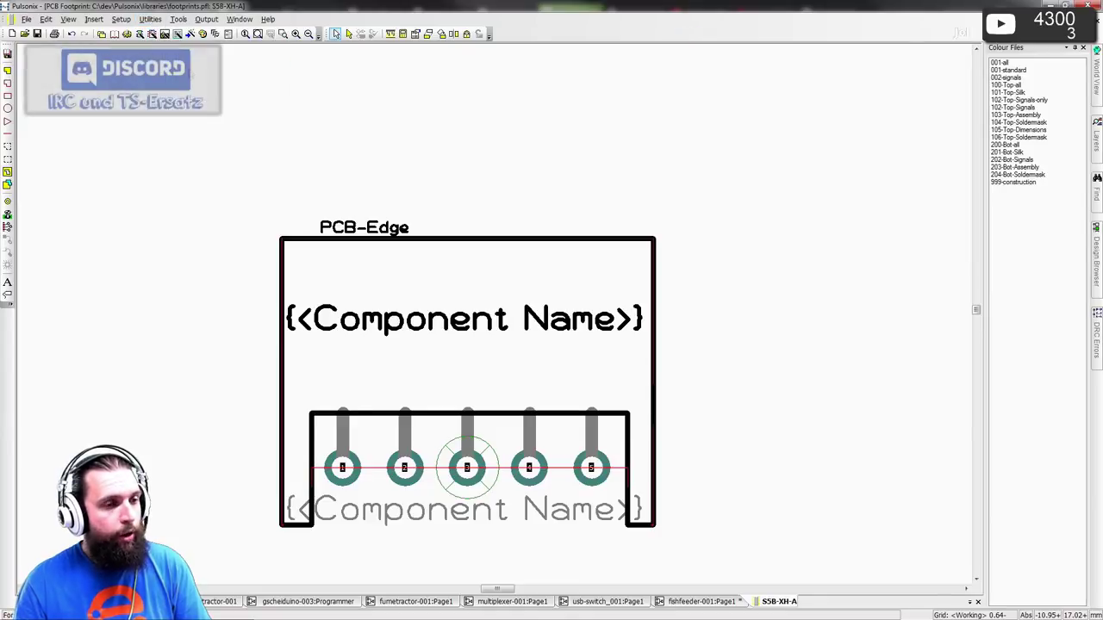
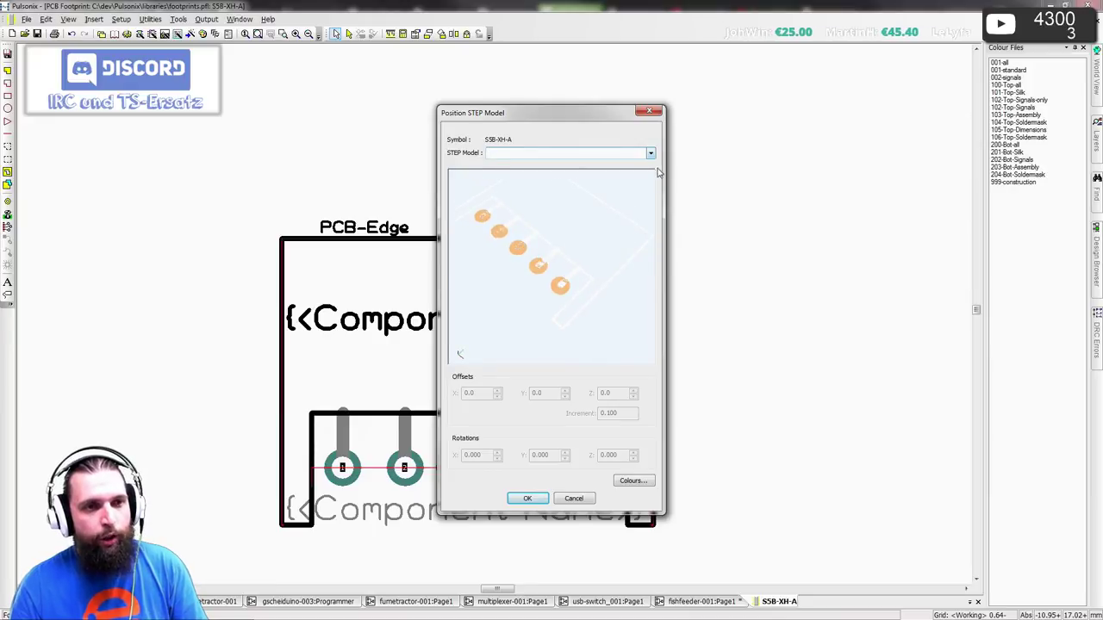
- Select S5B-XH-A.stp as the footprint's STEP model
left_click(651, 153)
left_click_drag(653, 181, 629, 352)
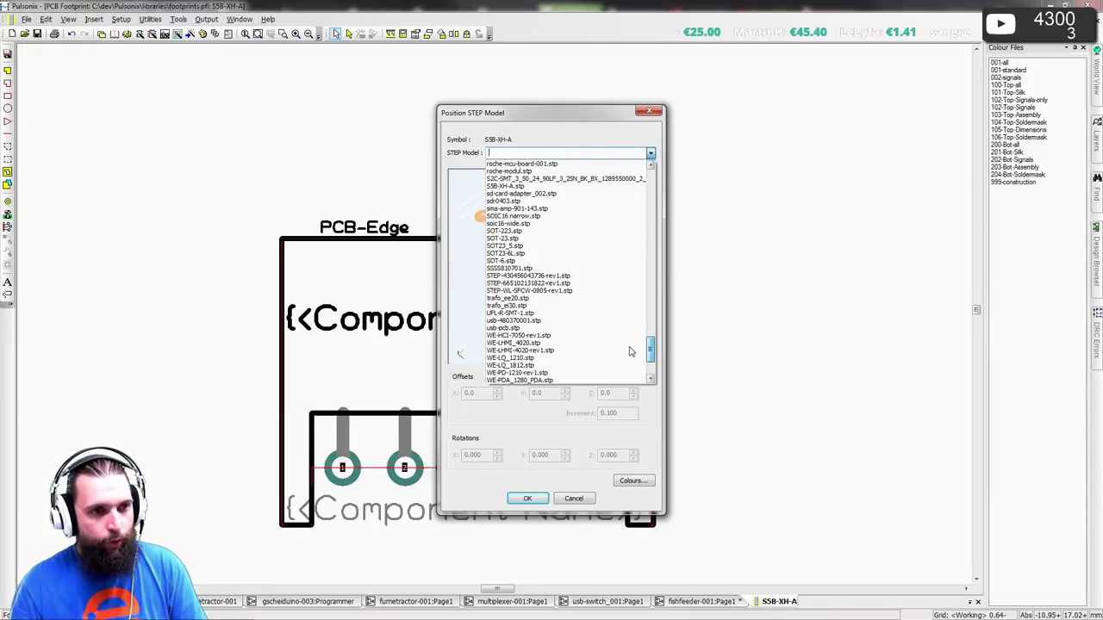
left_click(520, 198)
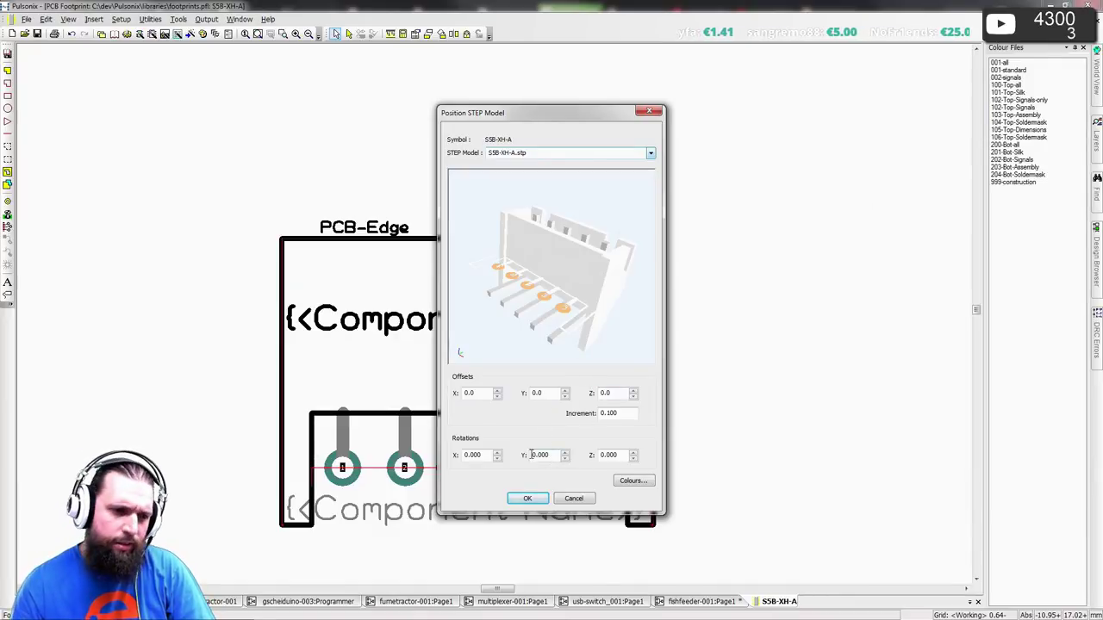
- Rotate the model X 90° and Y 180°, offset it 1.3 in Y, and accept
left_click(497, 452)
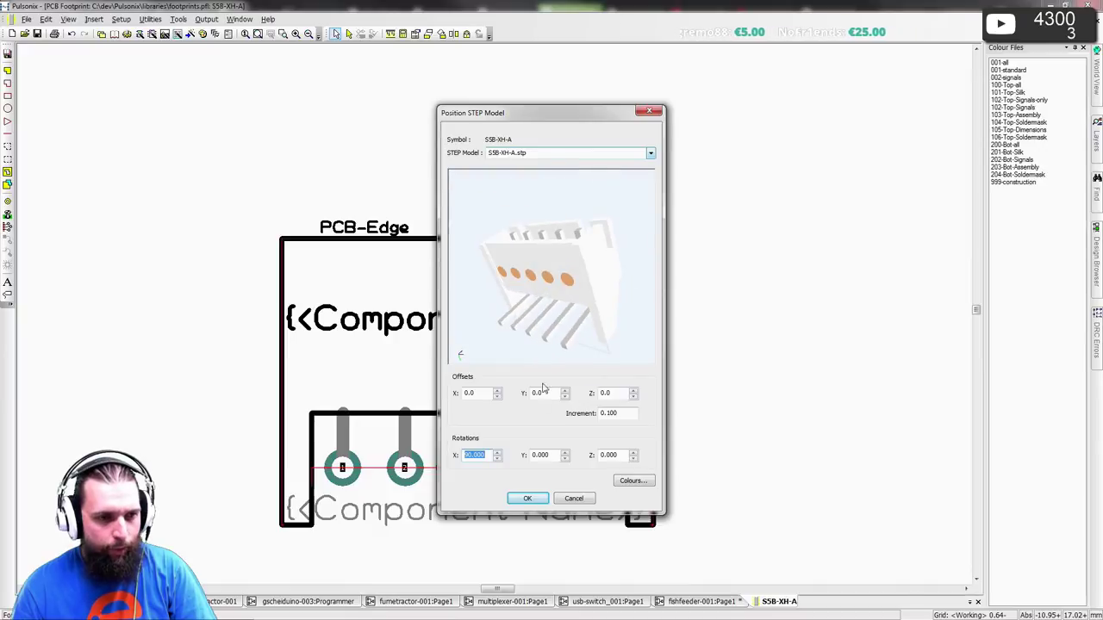
left_click(565, 451)
left_click(565, 451)
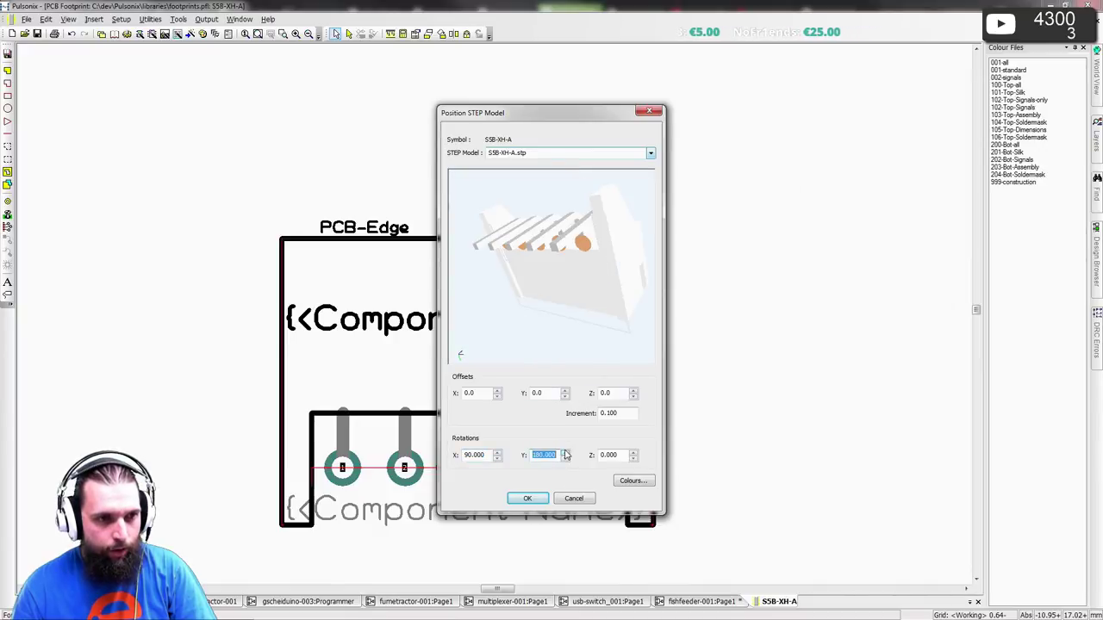
left_click(565, 389)
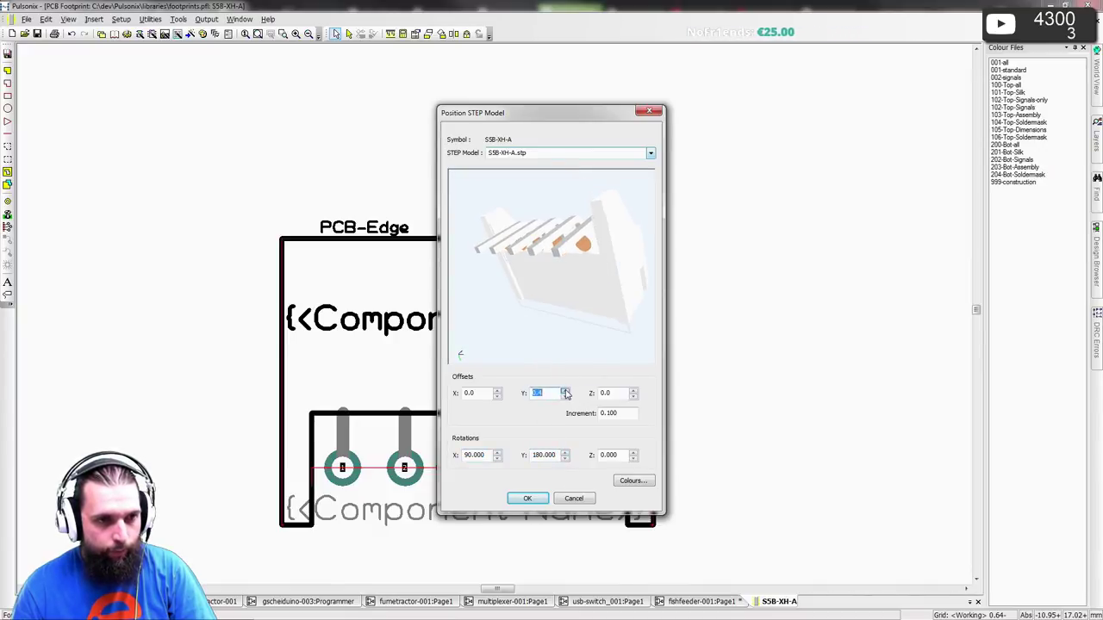
left_click(565, 389)
left_click(565, 389)
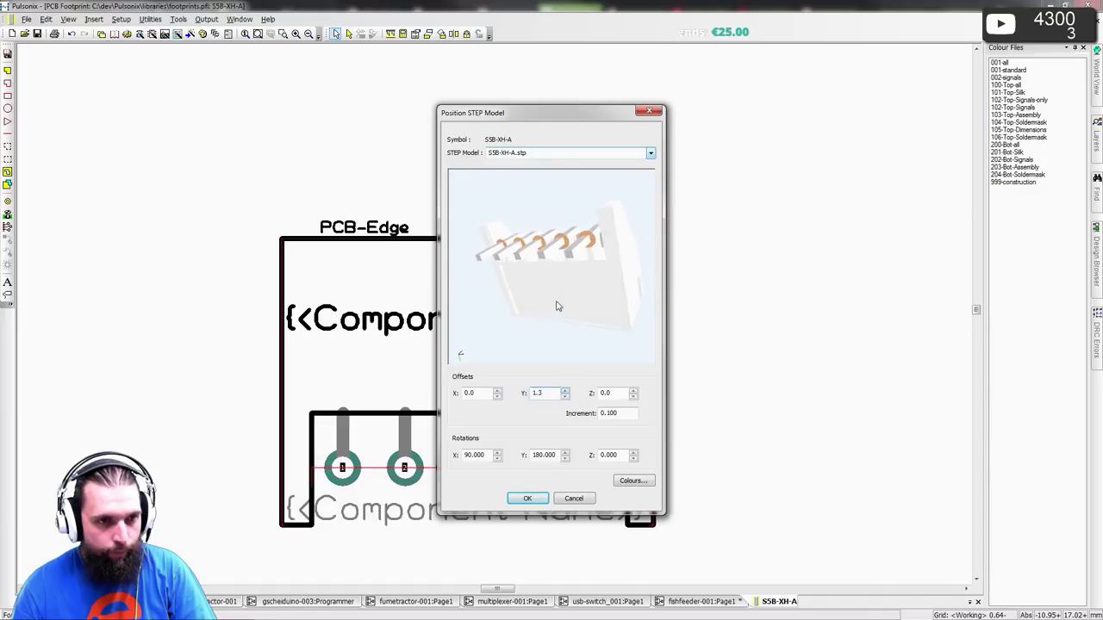
left_click_drag(585, 291, 637, 474)
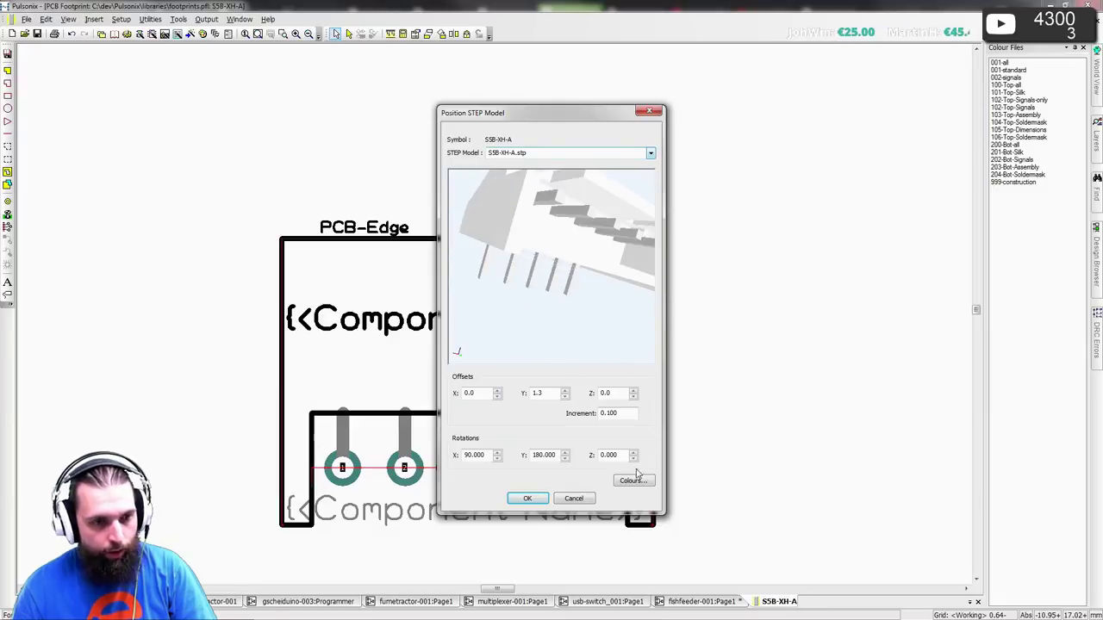
left_click(523, 501)
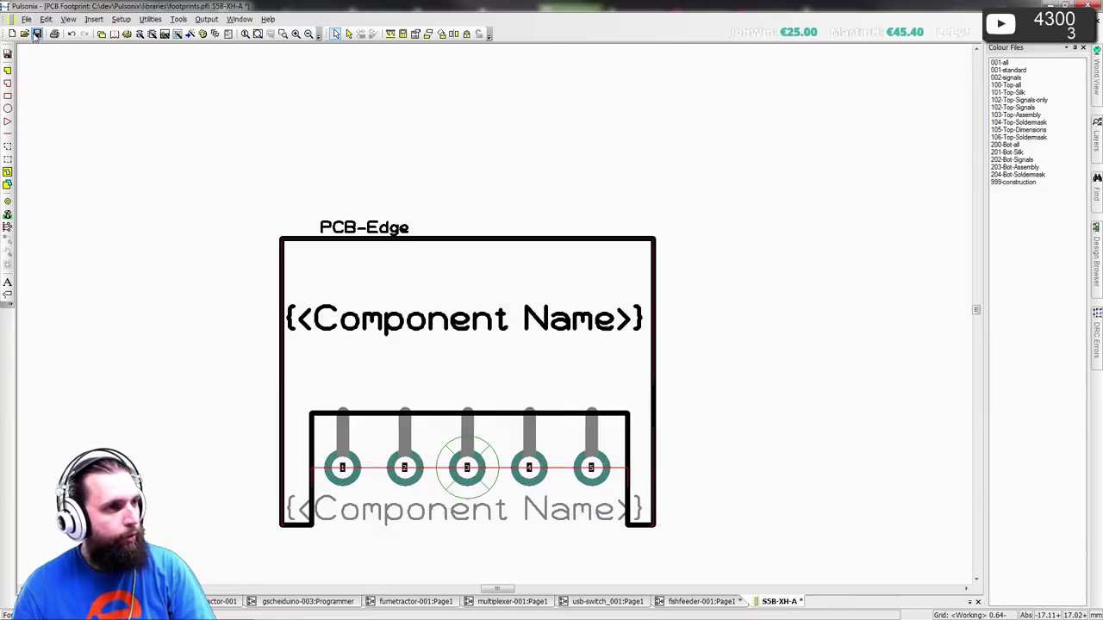
- Save and close the footprint, then start a Parts-wizard part with Part Name S5B-XH-A
left_click(37, 33)
left_click(1099, 22)
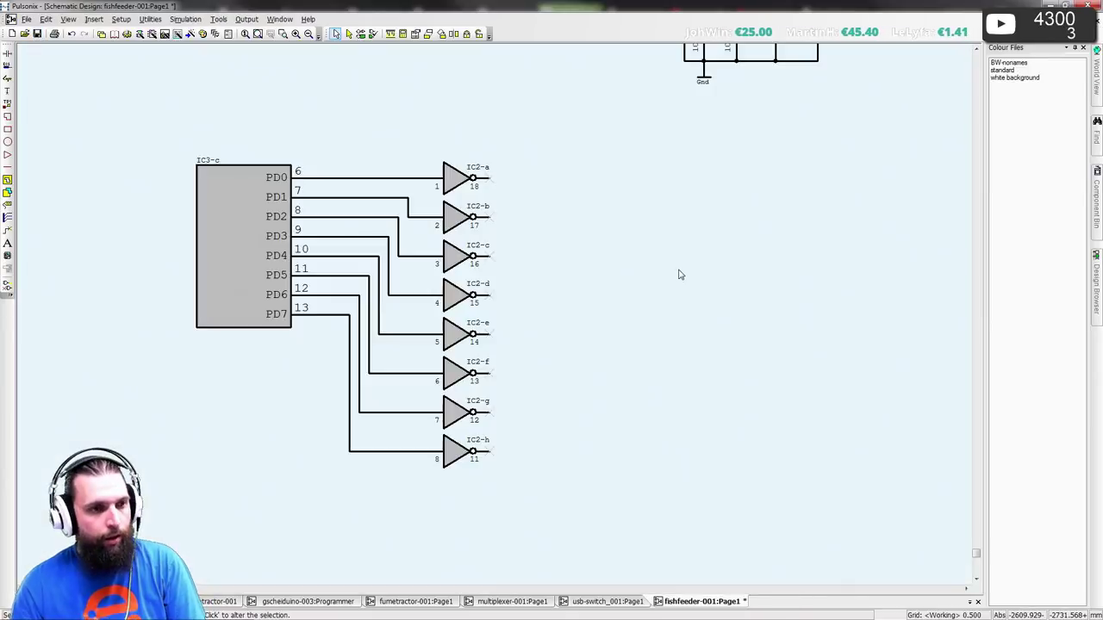
left_click(114, 33)
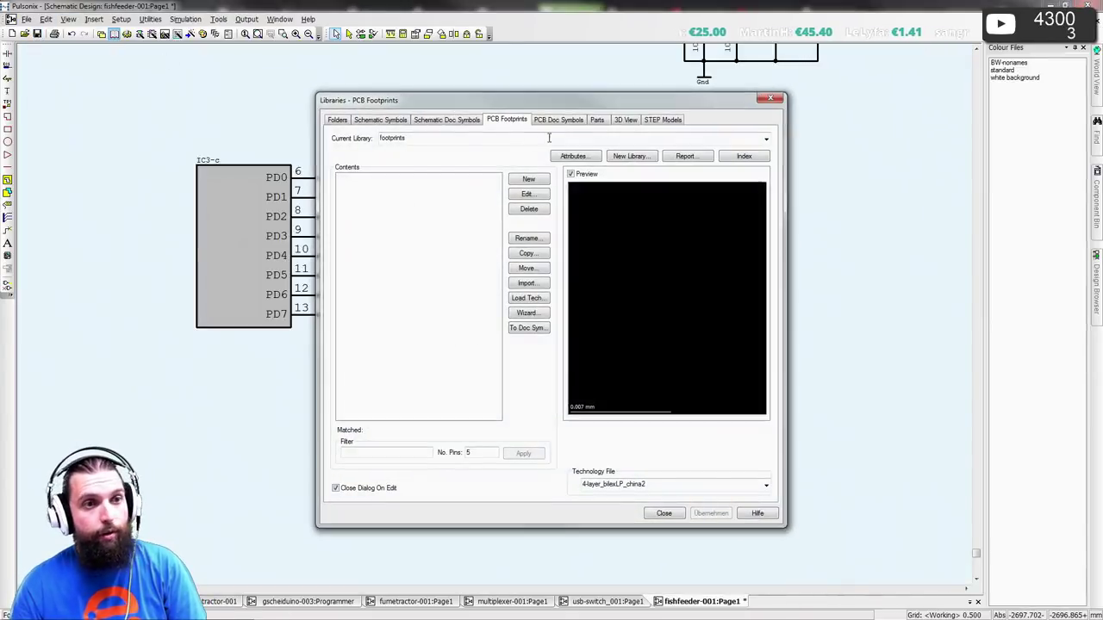
left_click(594, 122)
left_click(526, 313)
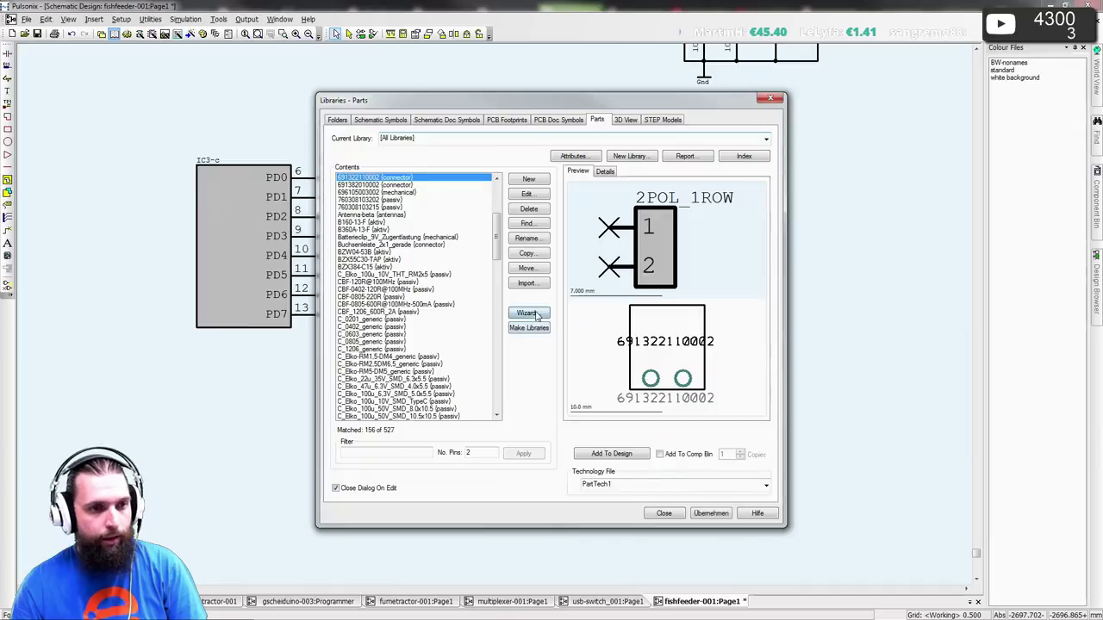
left_click(639, 403)
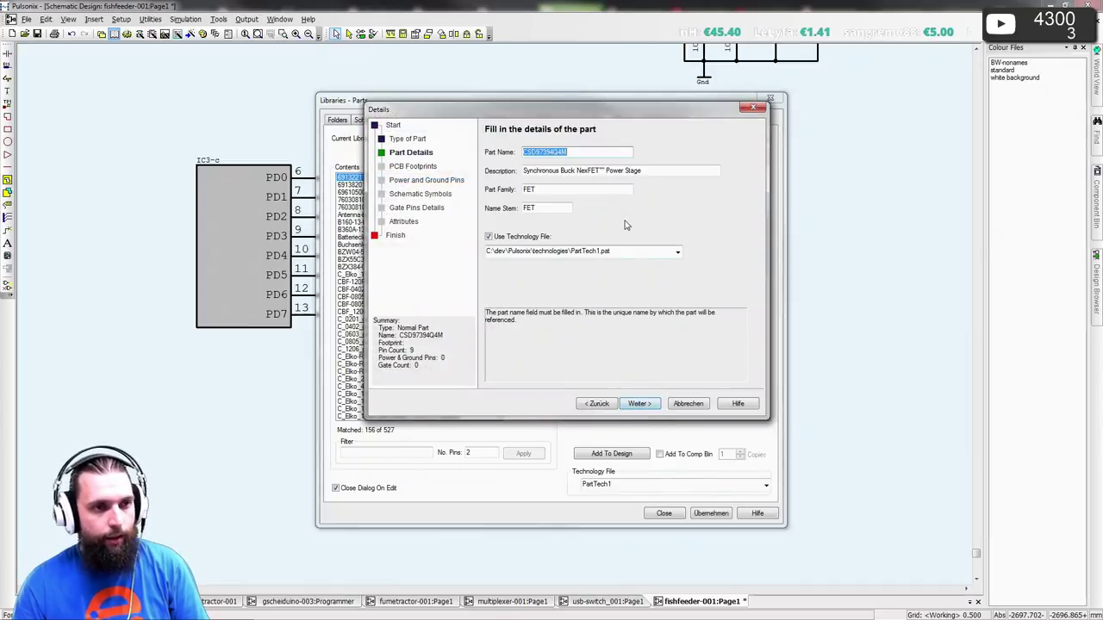
type("S5B-XH-A")
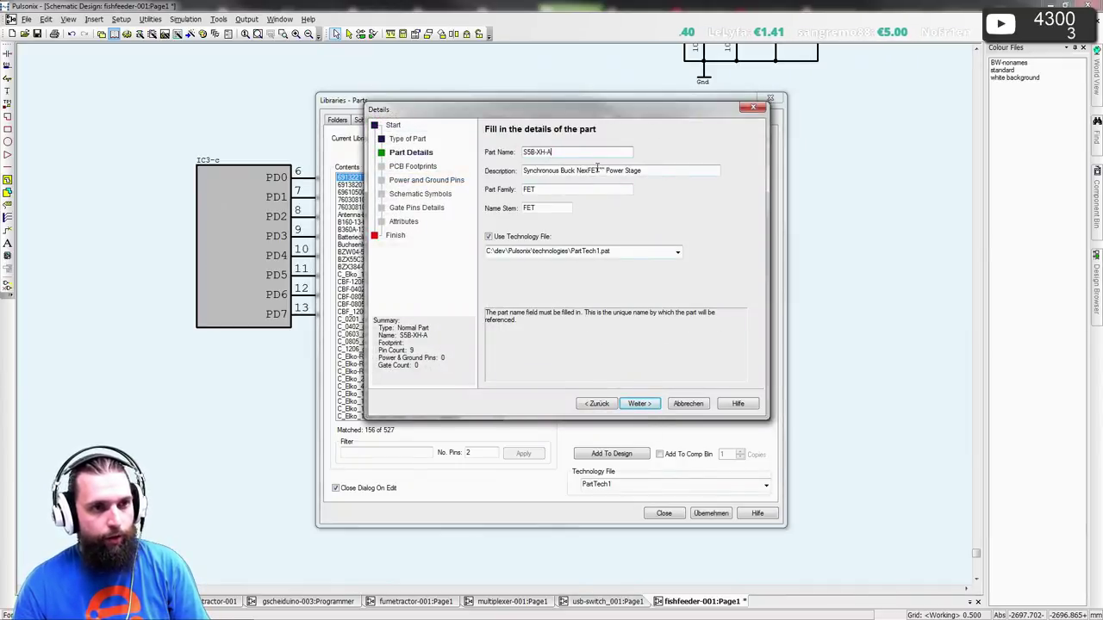
key("alt+Tab")
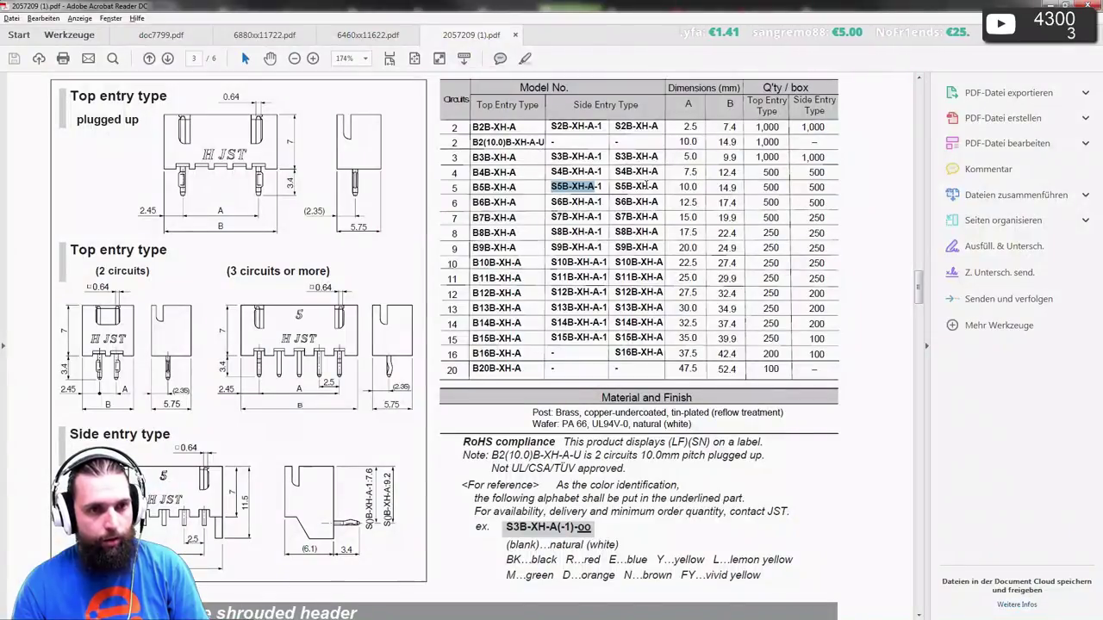
- Fit page 1 of the JST XH datasheet and select the XH connector description line
key("alt+Tab")
key("alt+Tab")
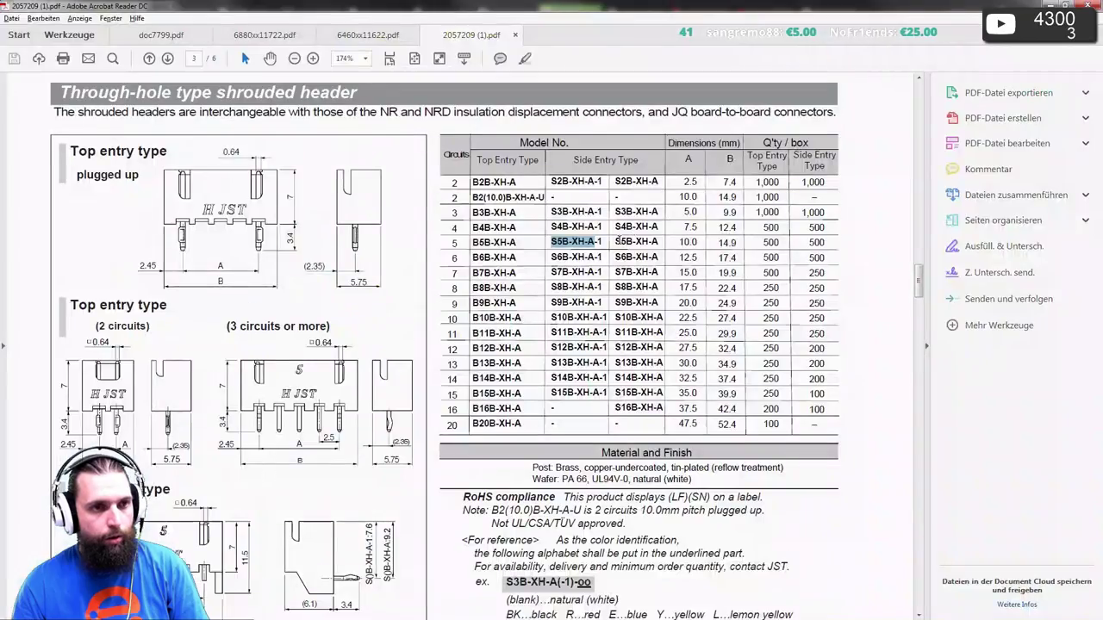
left_click(414, 57)
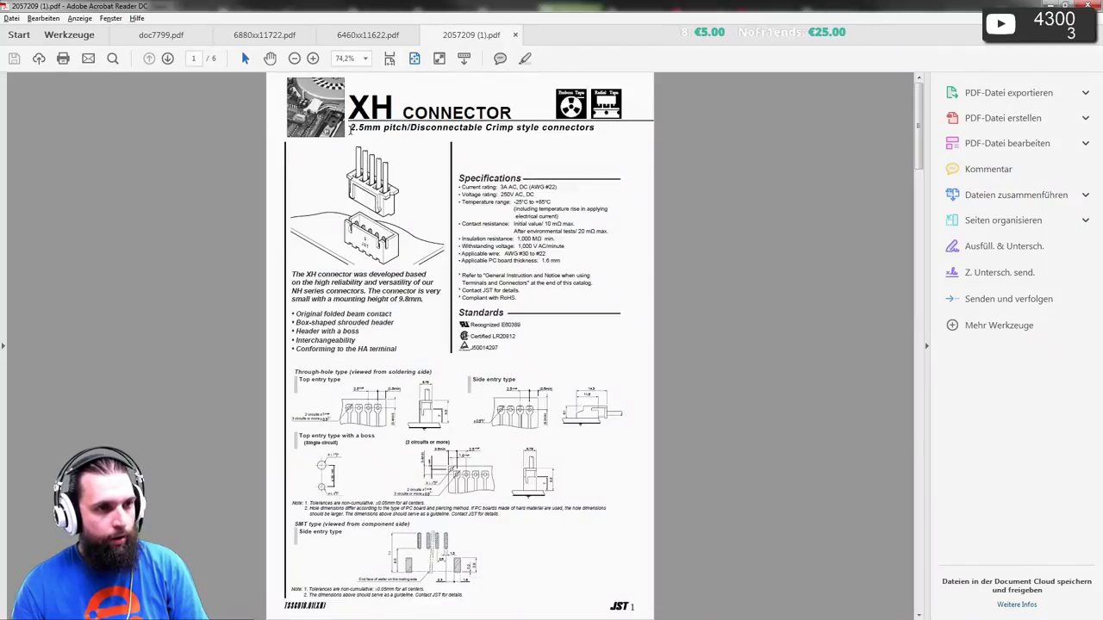
left_click_drag(350, 129, 596, 129)
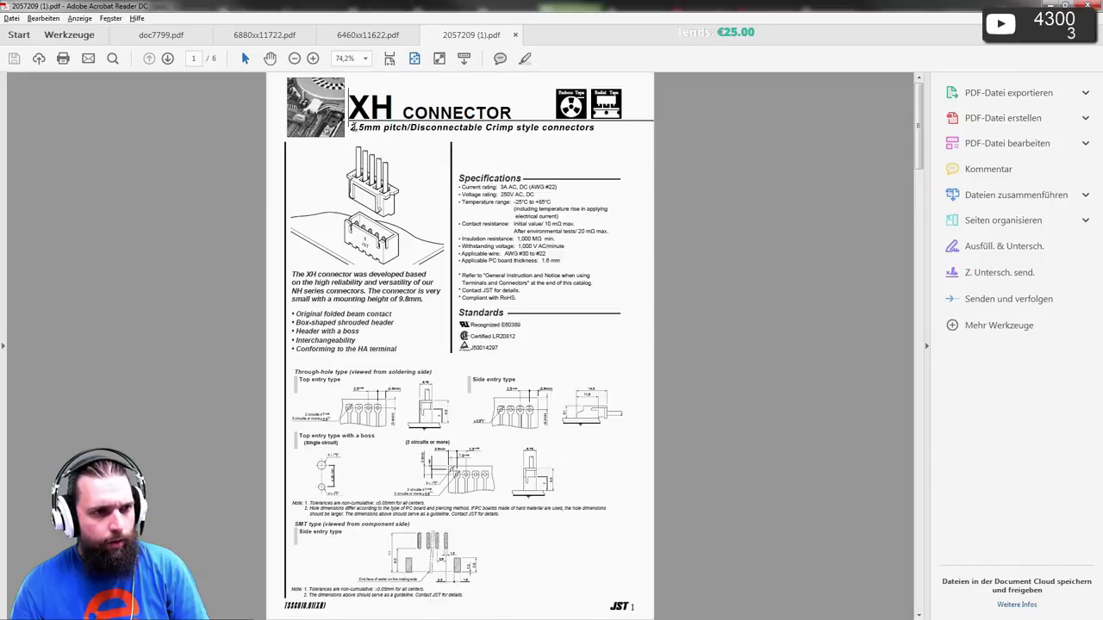
left_click_drag(353, 126, 536, 131)
key("alt+Tab")
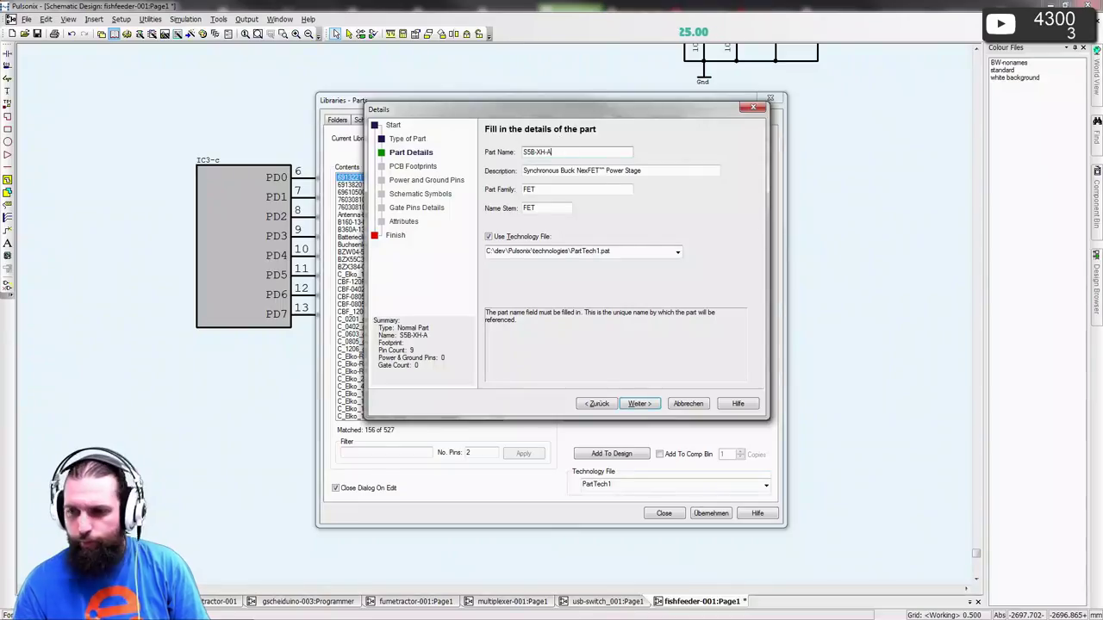
- Replace the part Description with the copied Farnell product title
key("alt+Tab")
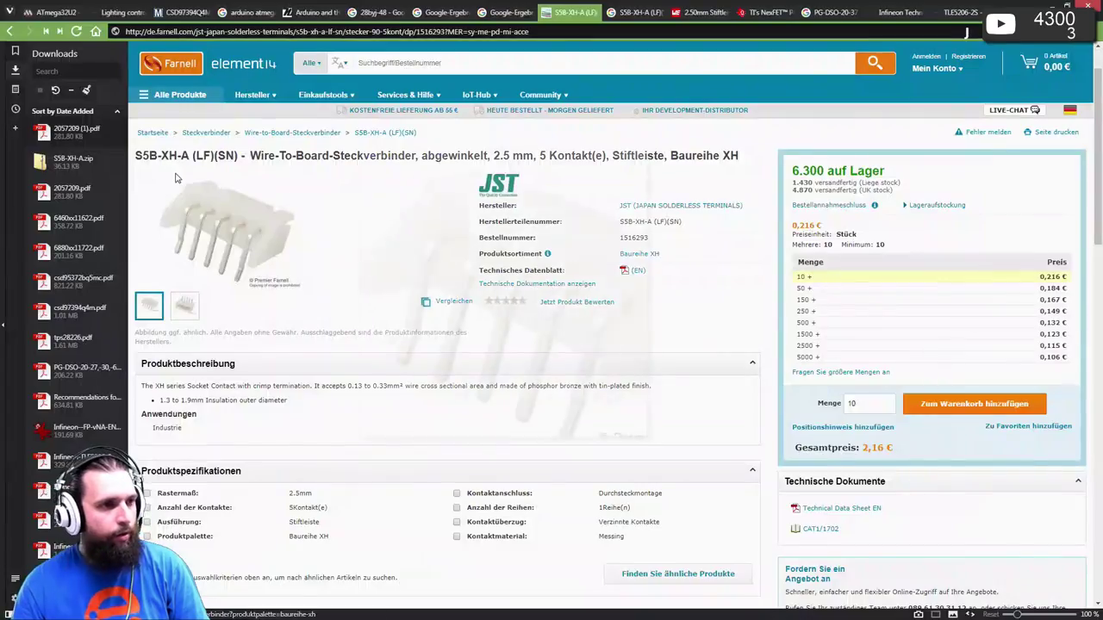
left_click_drag(252, 155, 739, 158)
key("ctrl+c")
key("alt+Tab")
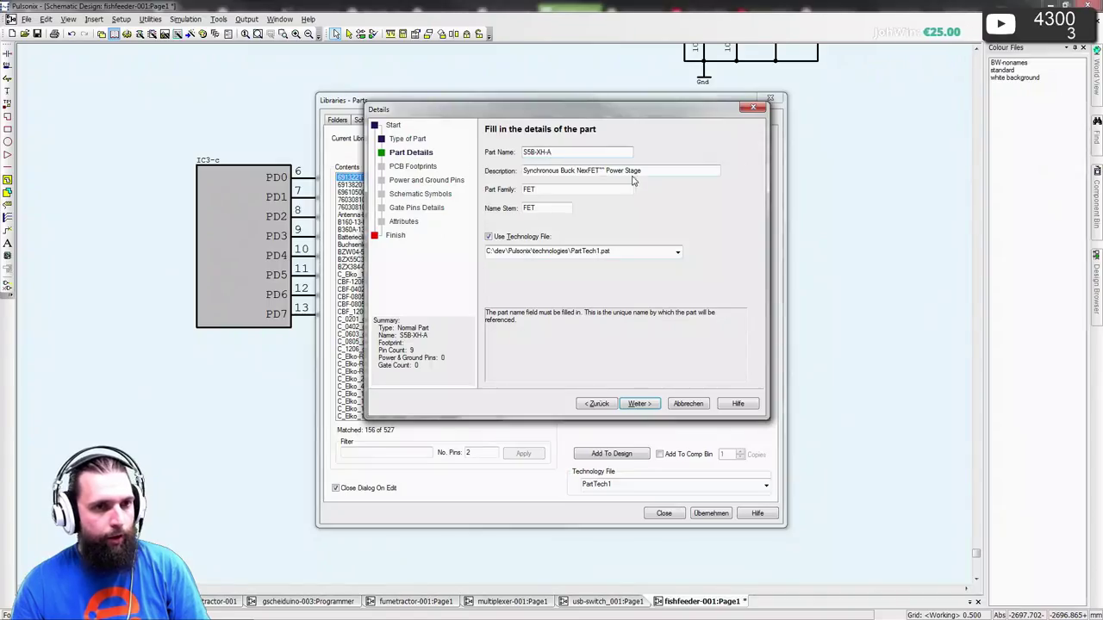
left_click_drag(639, 170, 519, 189)
key("ctrl+v")
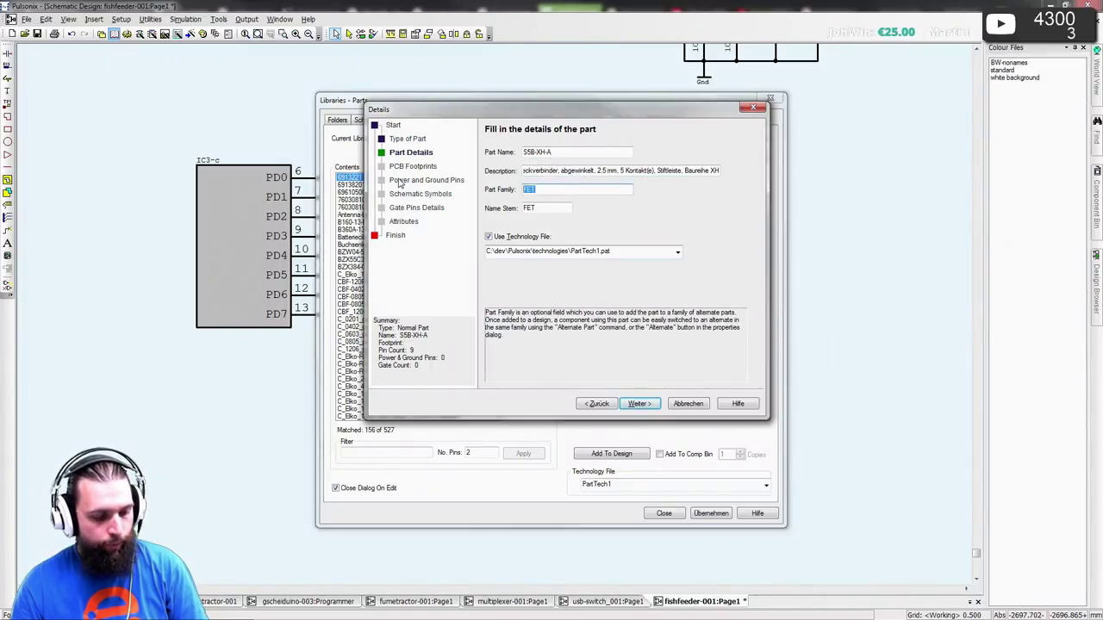
- Set Part Family and Name Stem to X
type("X")
key("Tab")
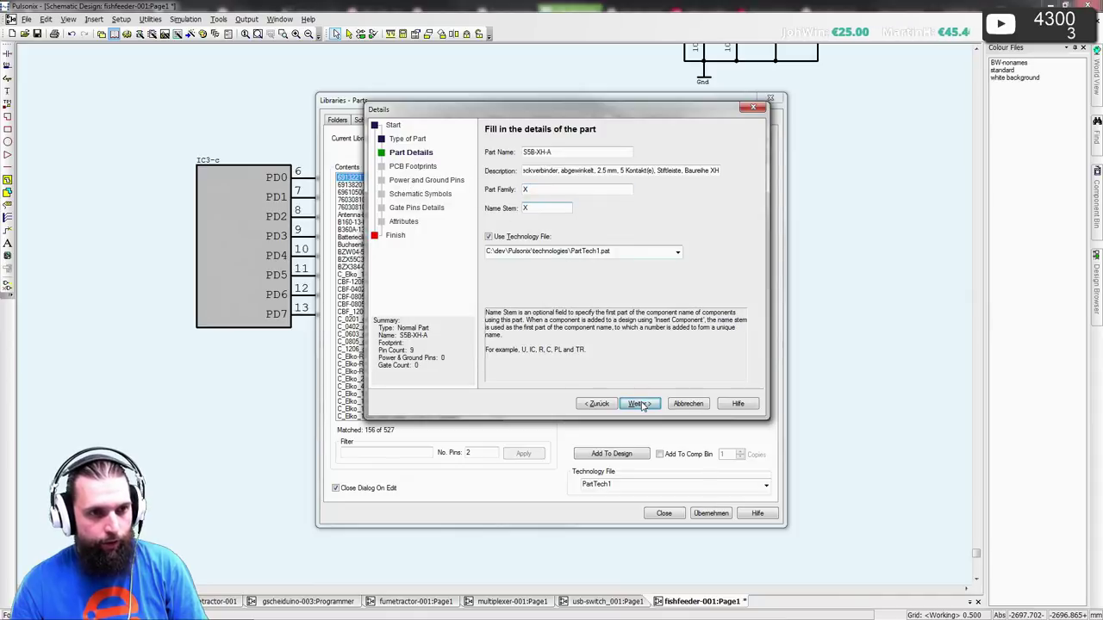
left_click(639, 404)
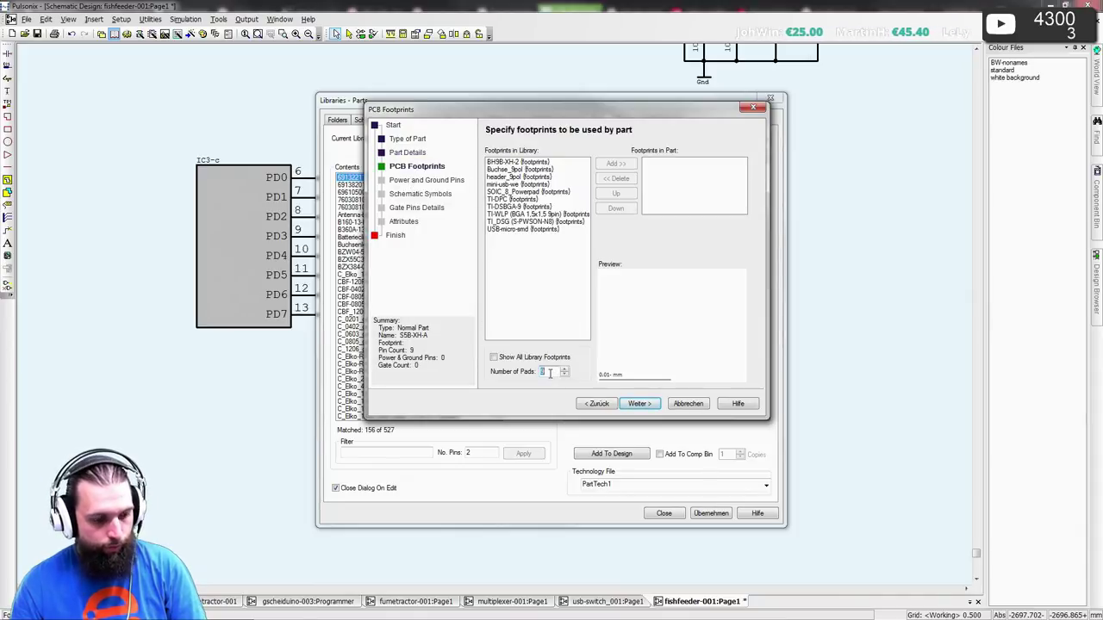
- Filter to 5 pads and assign the S5B-XH-A footprint
type("5")
key("Tab")
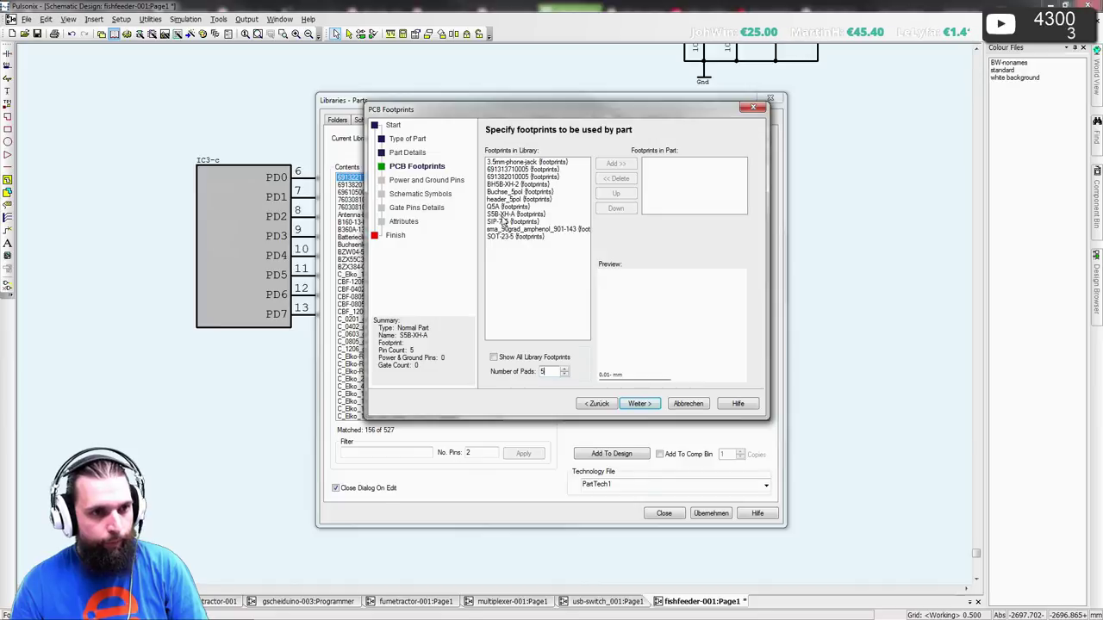
double_click(509, 214)
left_click(637, 404)
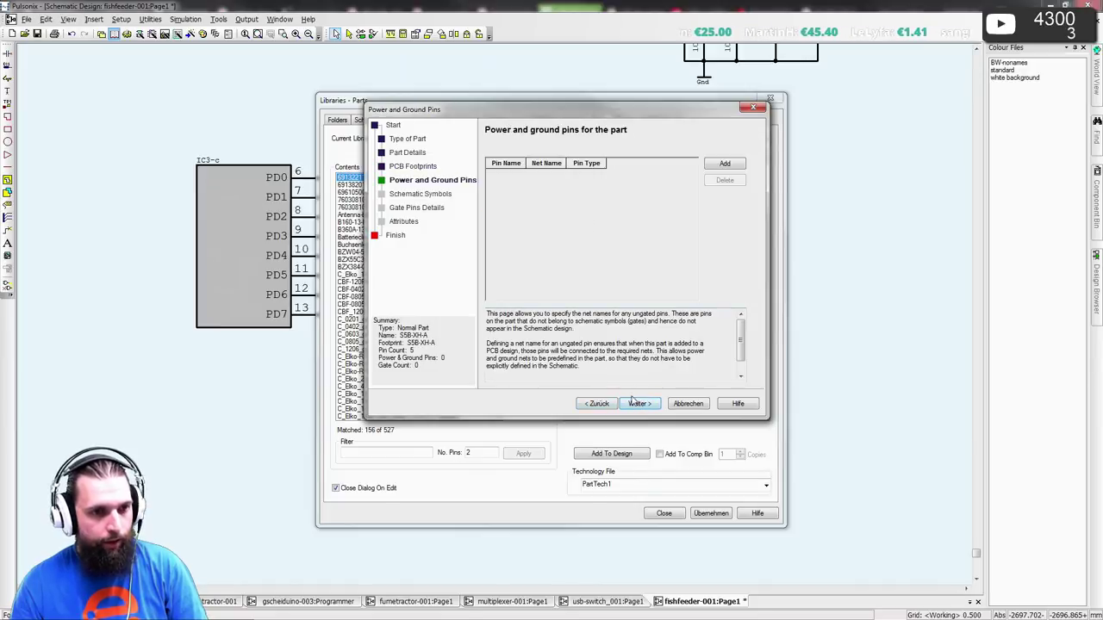
- Add the 5pol_1row symbol with 5 pins per symbol
left_click(636, 403)
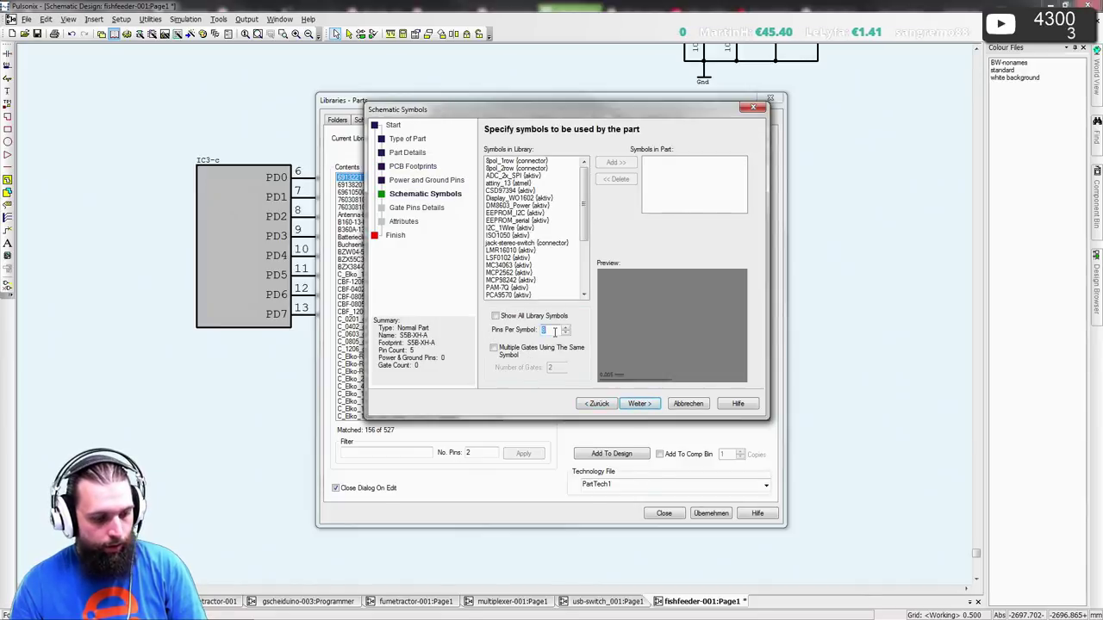
key("Tab")
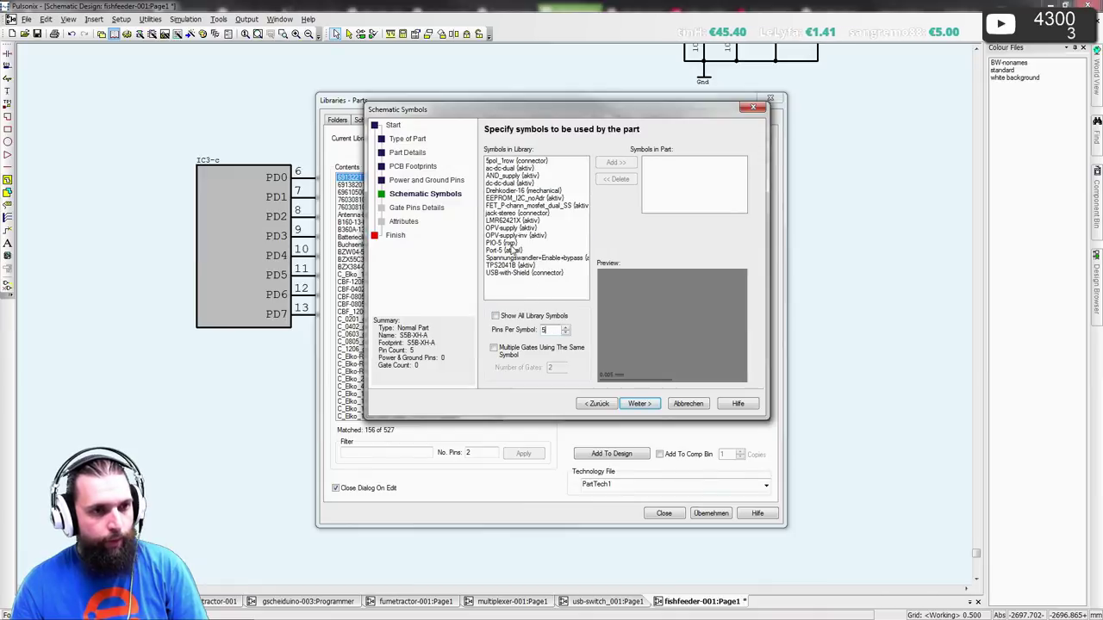
left_click(518, 161)
left_click(611, 163)
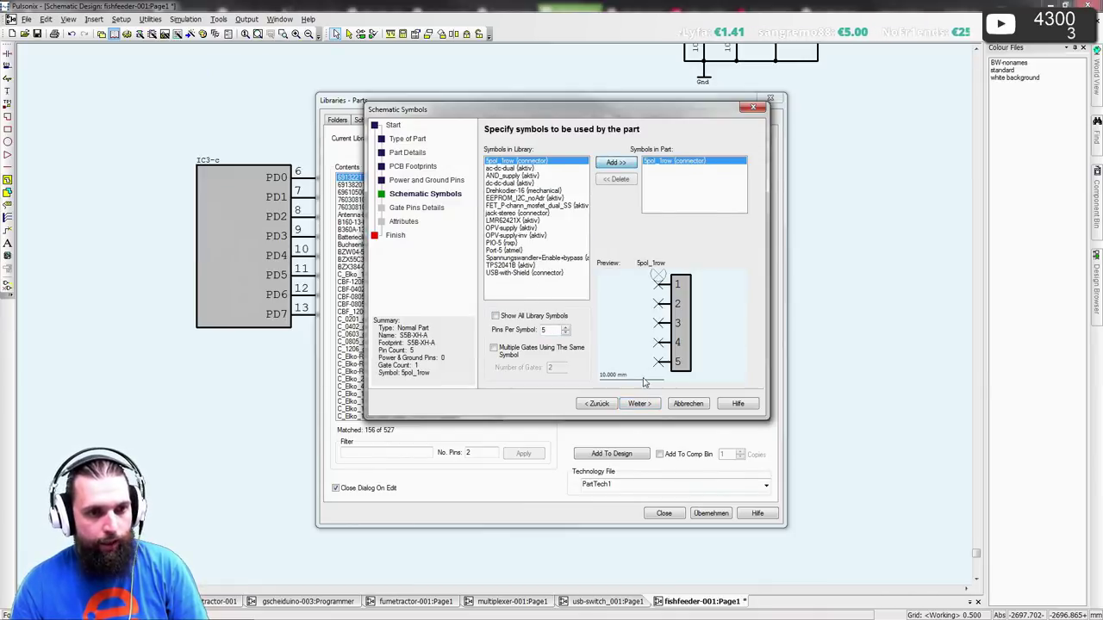
left_click(639, 403)
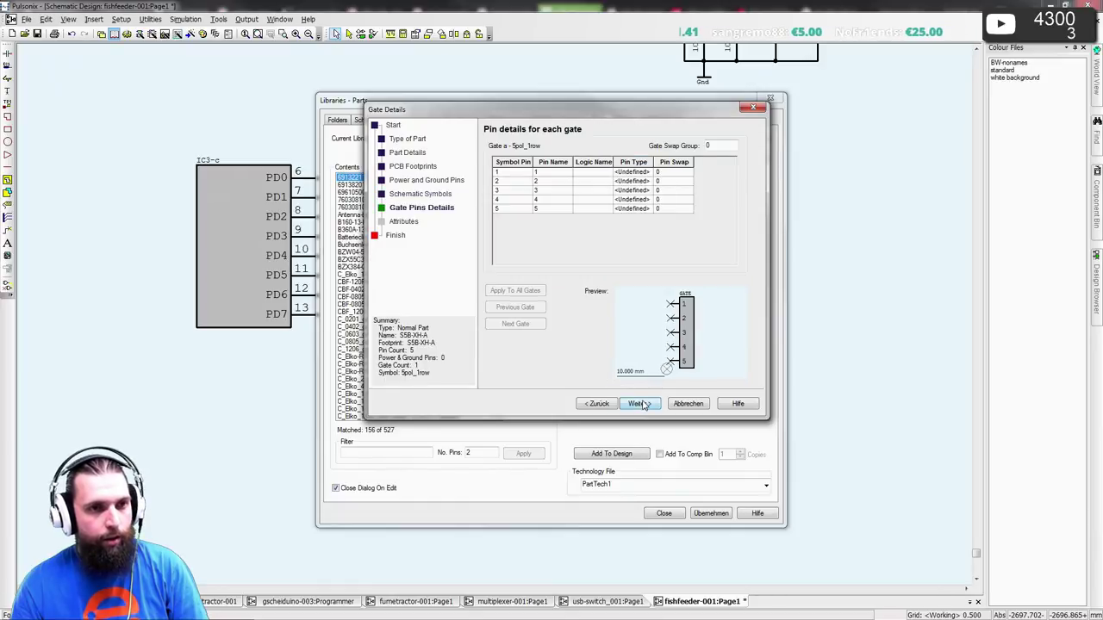
- Begin adding a part attribute on the attributes page
left_click(639, 403)
left_click(724, 163)
left_click(628, 226)
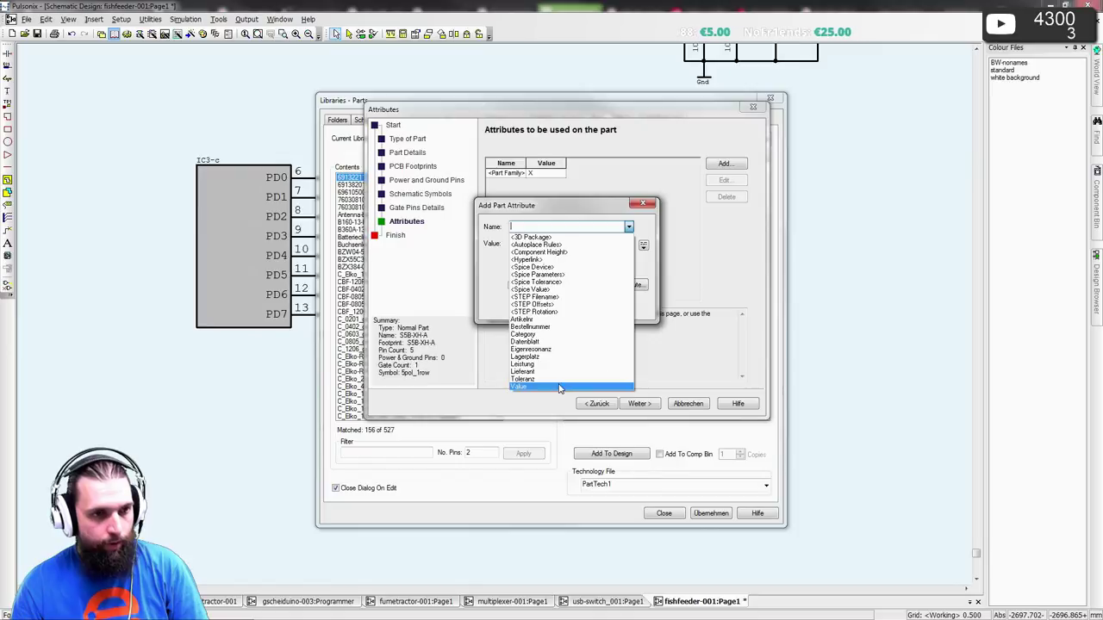
- Add a Value attribute set to S5B-XH-A, copied from the Farnell title
left_click(561, 385)
key("alt+Tab")
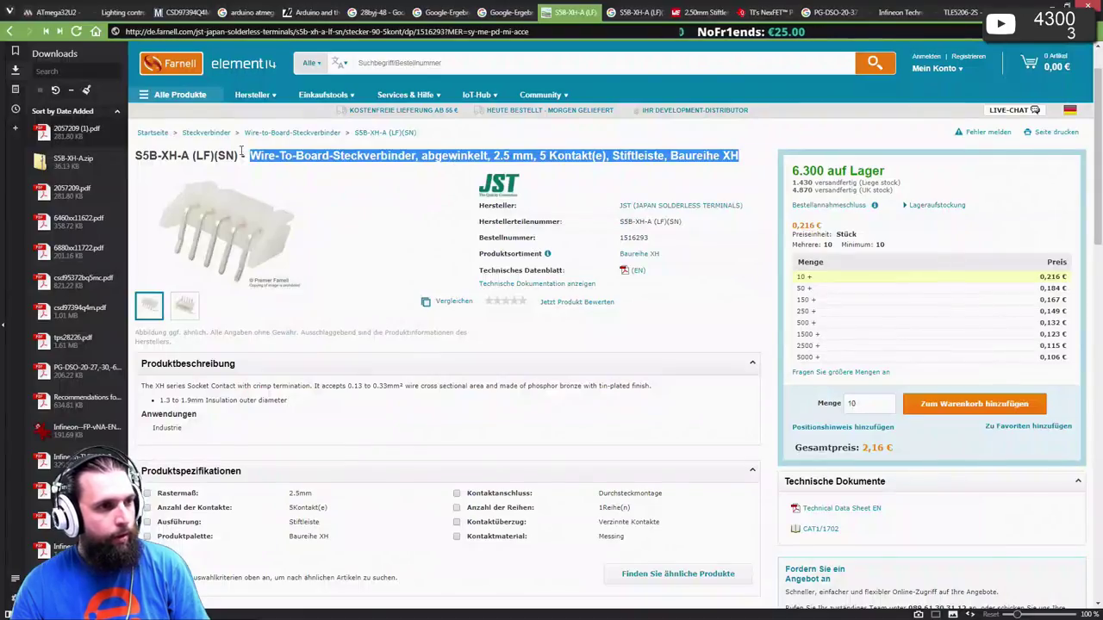
left_click(140, 160)
left_click_drag(205, 155, 235, 153)
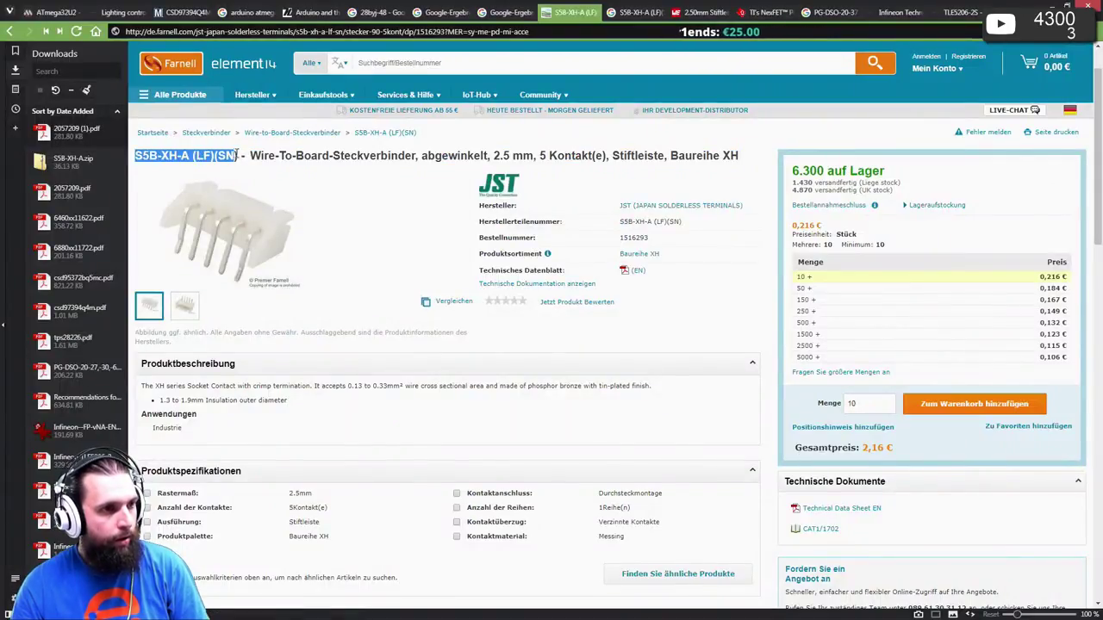
triple_click(163, 158)
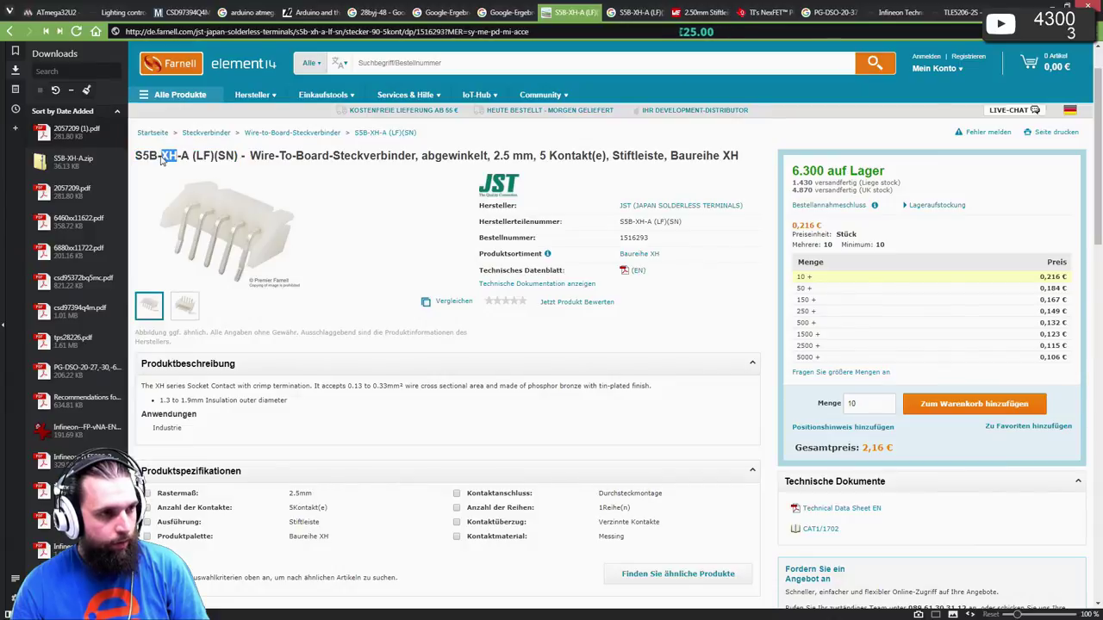
left_click(138, 158)
left_click_drag(138, 158, 178, 156)
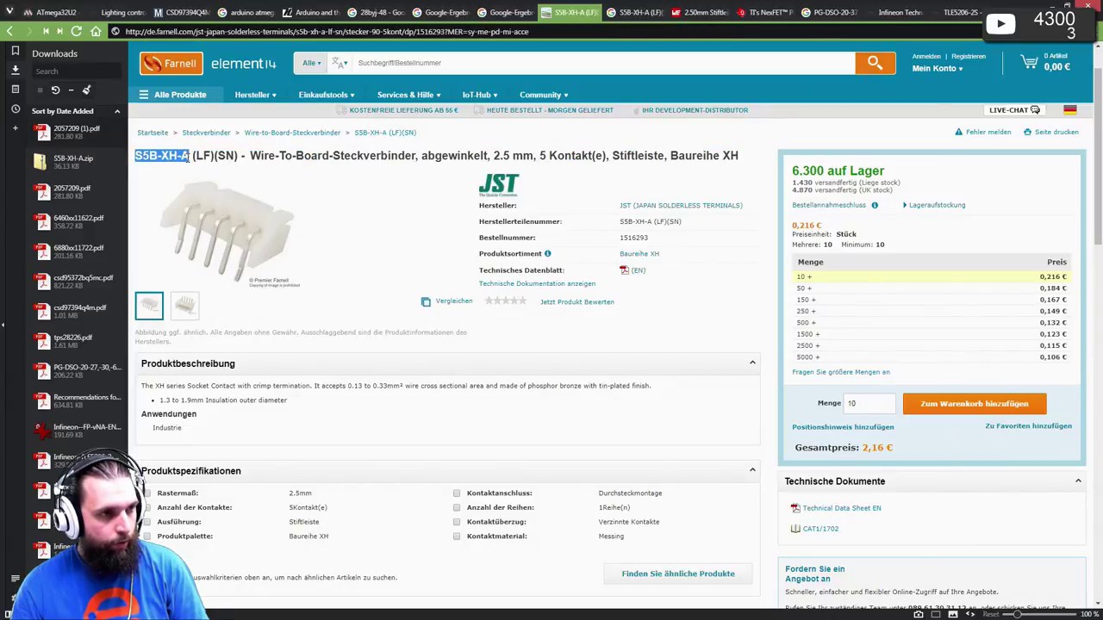
key("ctrl+c")
key("alt+Tab")
left_click(534, 245)
key("ctrl+v")
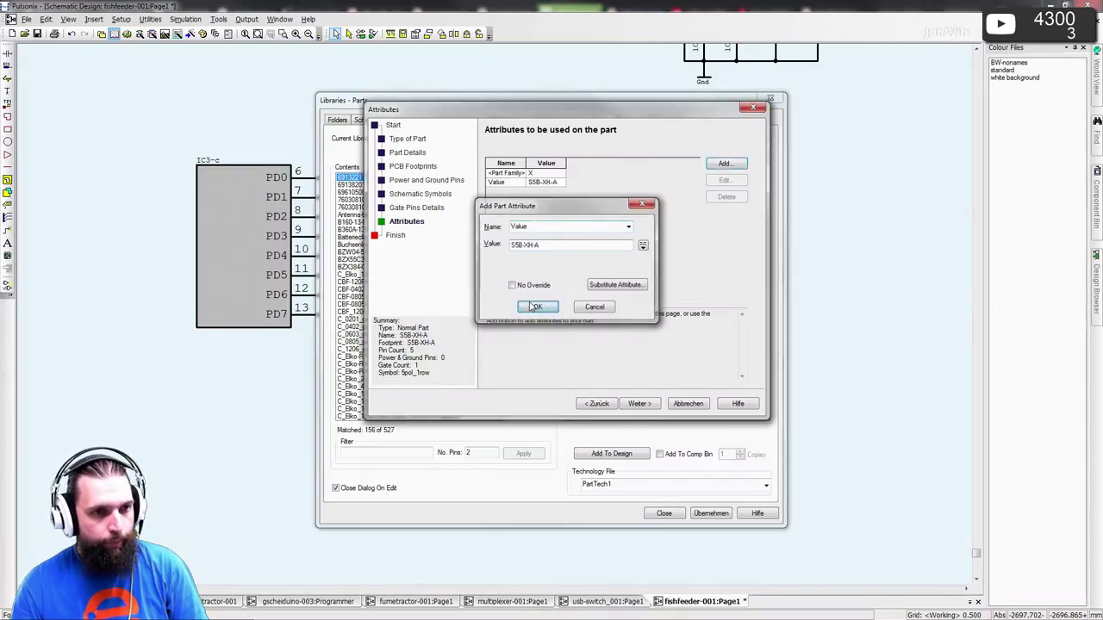
left_click(534, 307)
- Begin adding a second part attribute
left_click(728, 164)
left_click(628, 227)
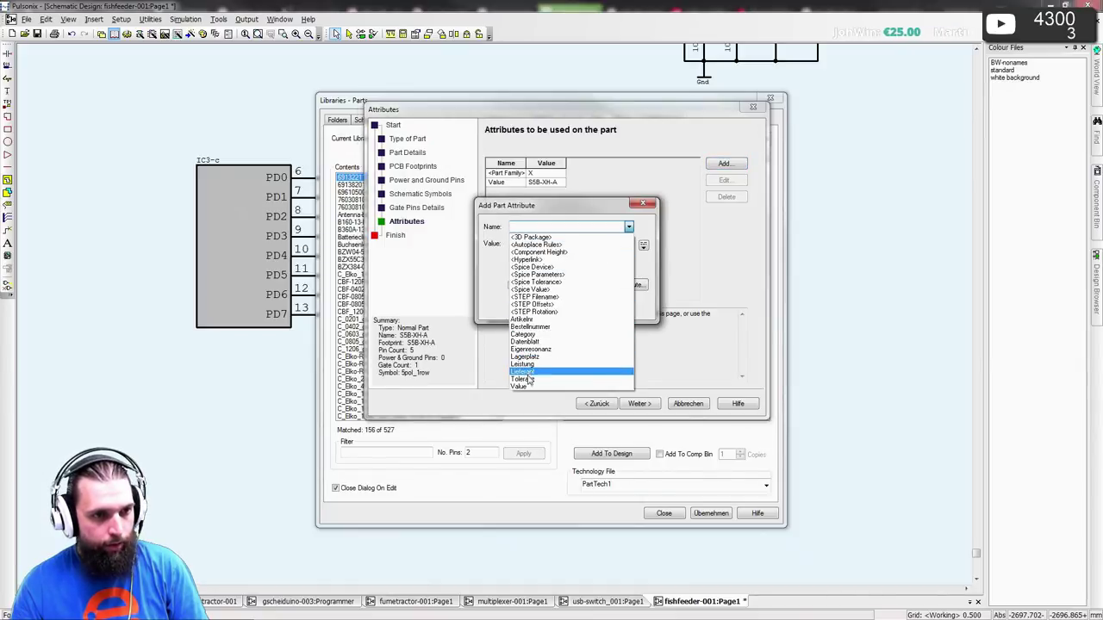
key("alt+Tab")
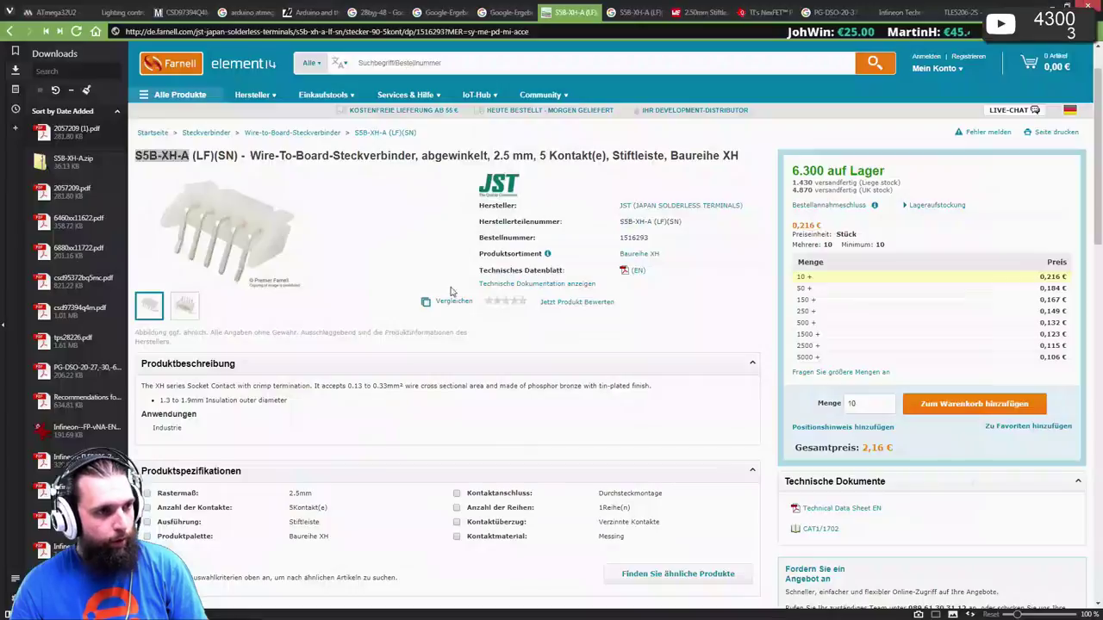
- Paste S5B-XH-A (LF)(SN) from the Farnell title as the order-number value
left_click(137, 157)
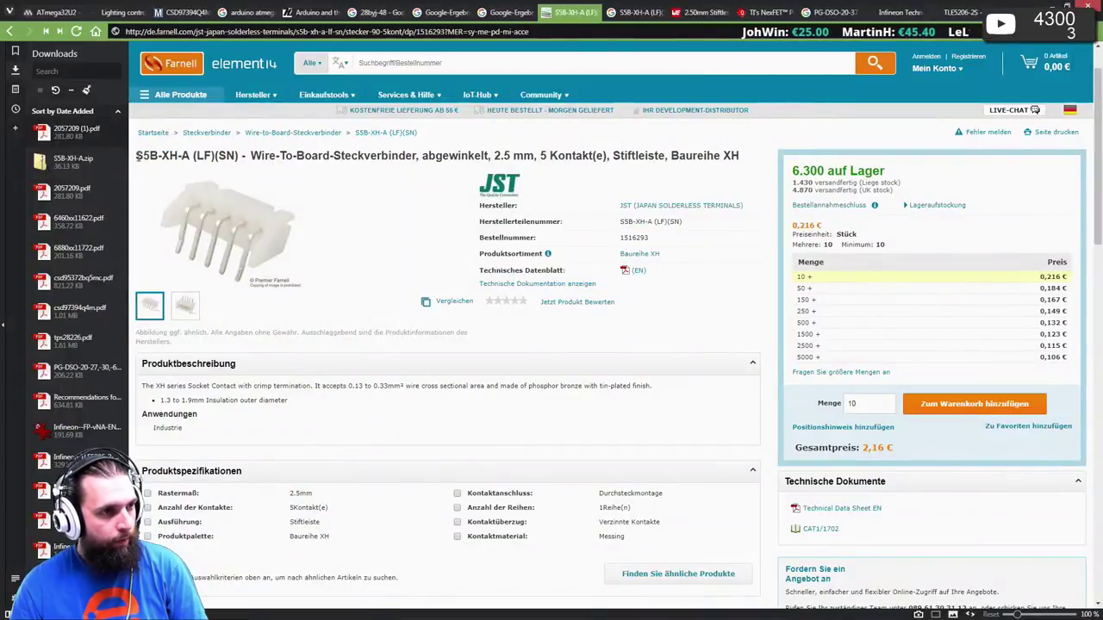
left_click_drag(138, 158, 240, 158)
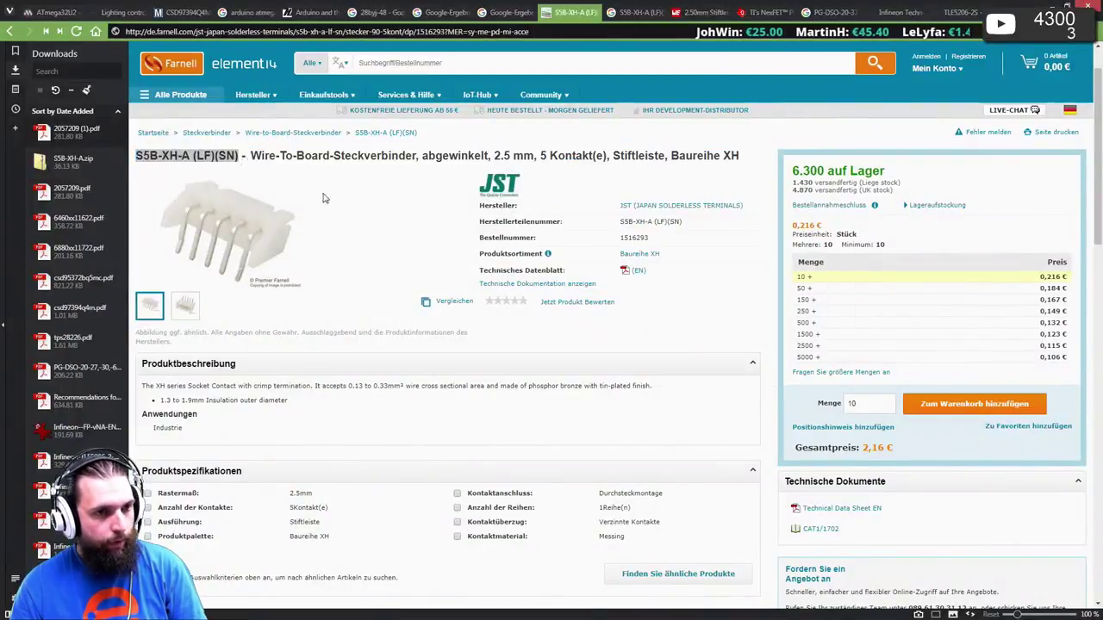
key("ctrl+c")
key("alt+Tab")
key("ctrl+v")
key("alt+Tab")
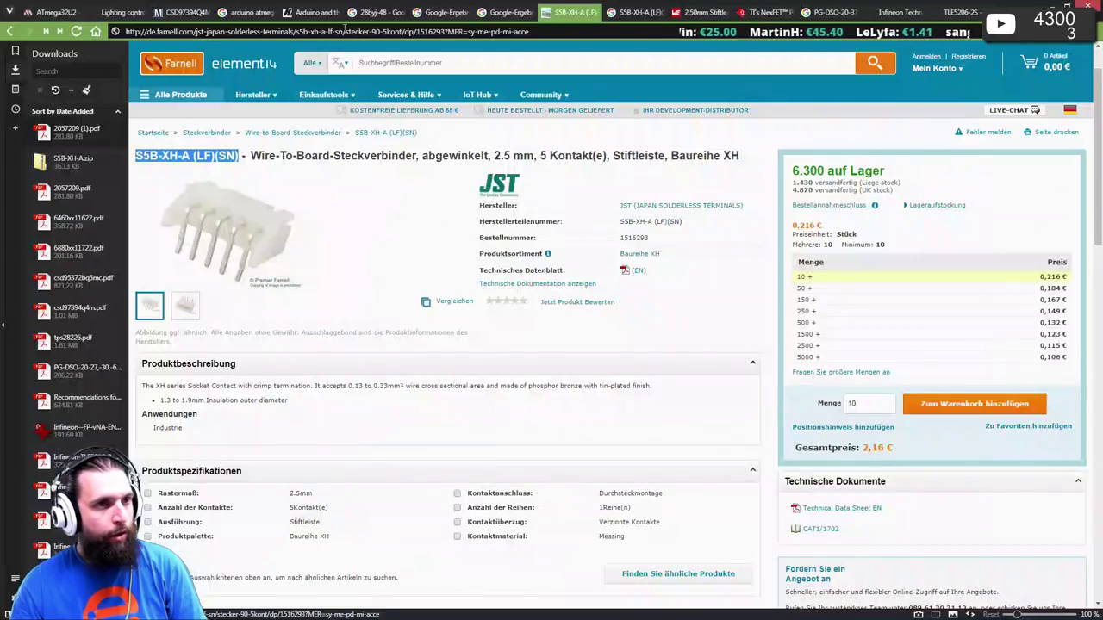
- Search Mouser for S5B-XH-A (LF)(SN) and S5B-XH-A, both with no results
left_click(496, 17)
key("ctrl+l")
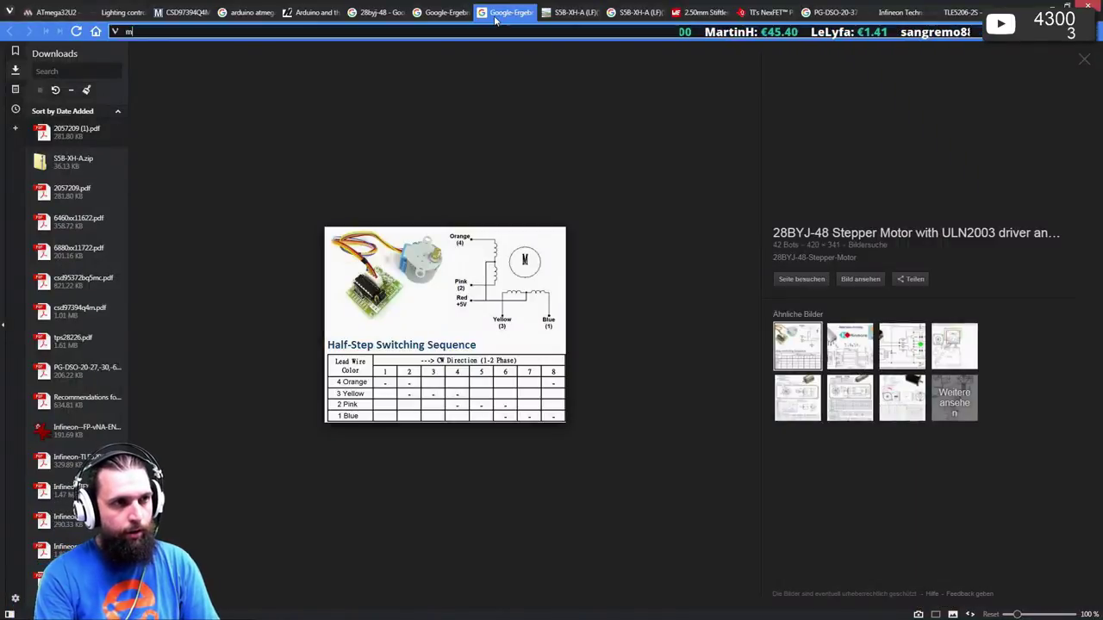
type("mouser.de/")
key("Return")
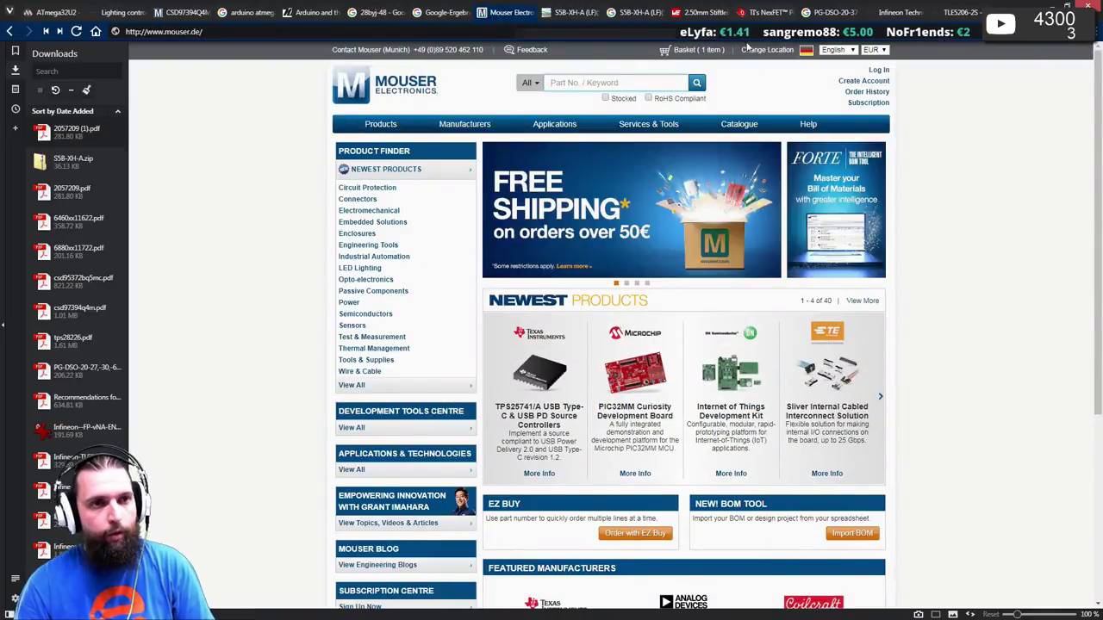
left_click(625, 84)
key("ctrl+v")
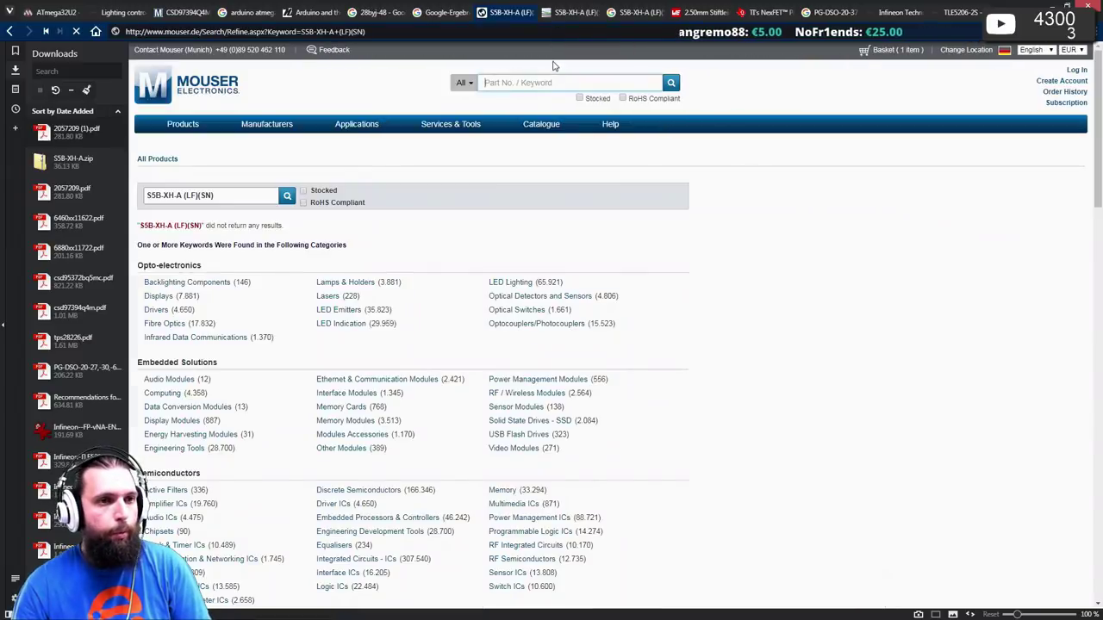
left_click(523, 84)
key("ctrl+v")
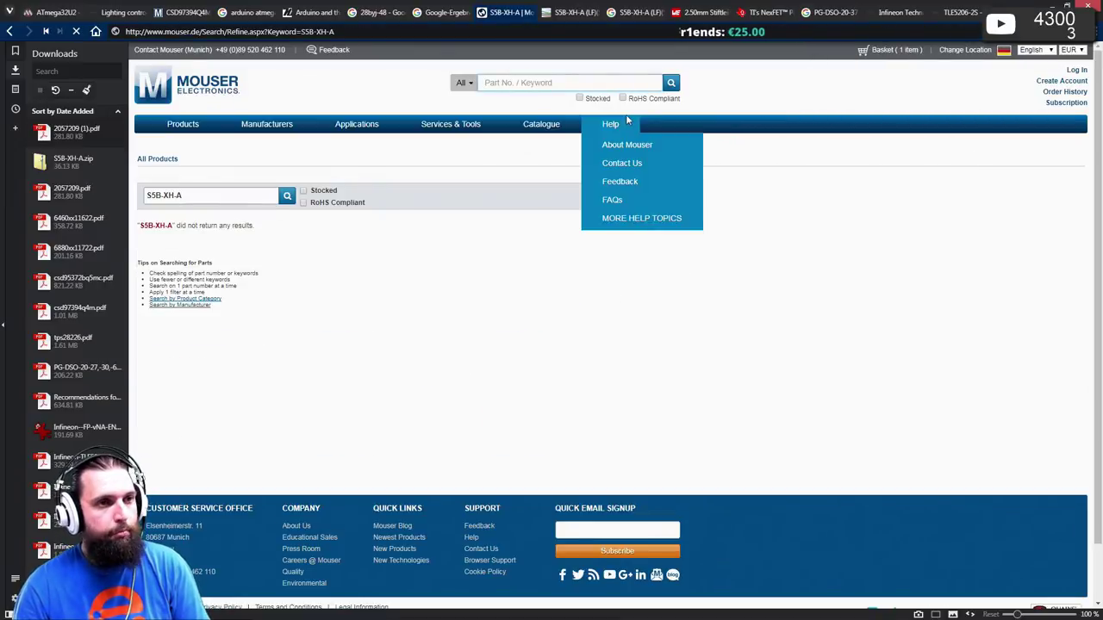
left_click(439, 31)
- Search tme.eu for S5B-XH-A (LF)(SN) and compare its single JST match with Farnell
type("tme.")
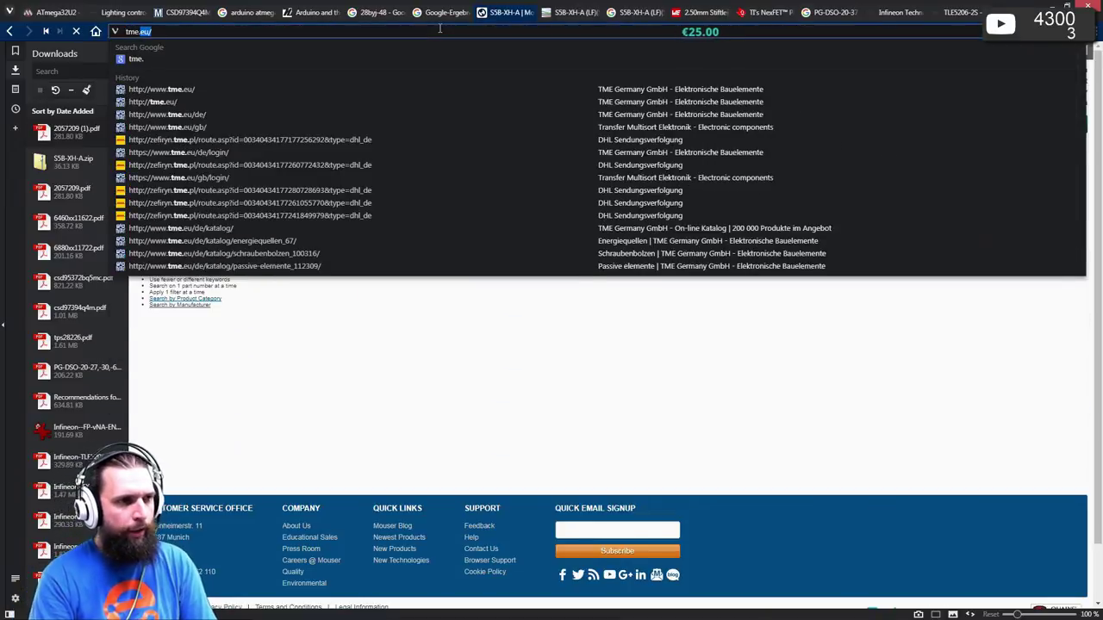
key("Return")
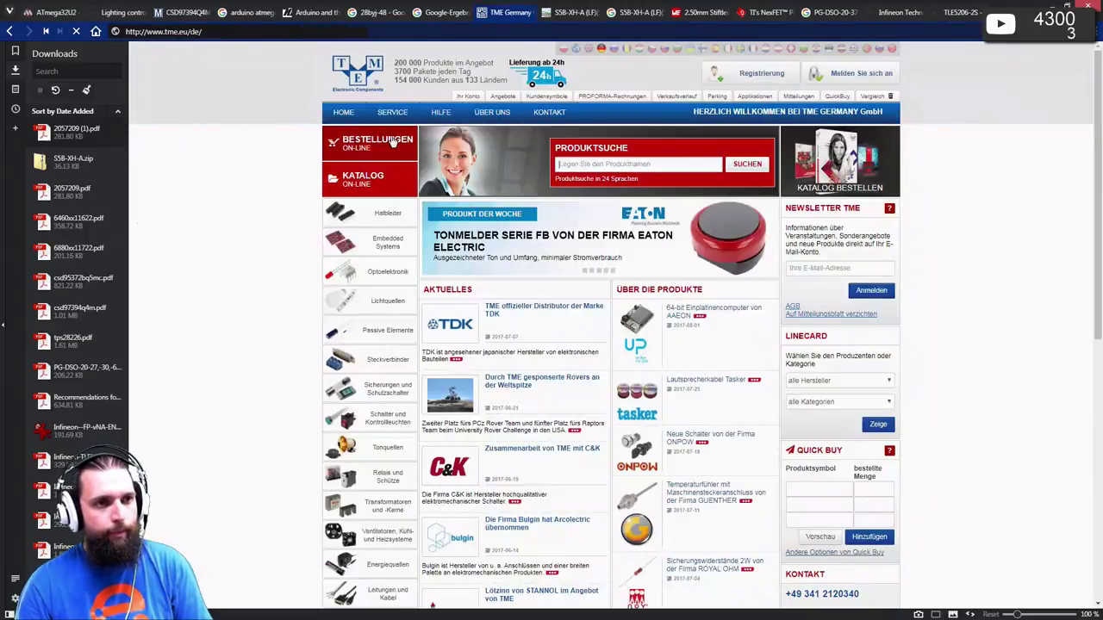
left_click(607, 164)
key("Return")
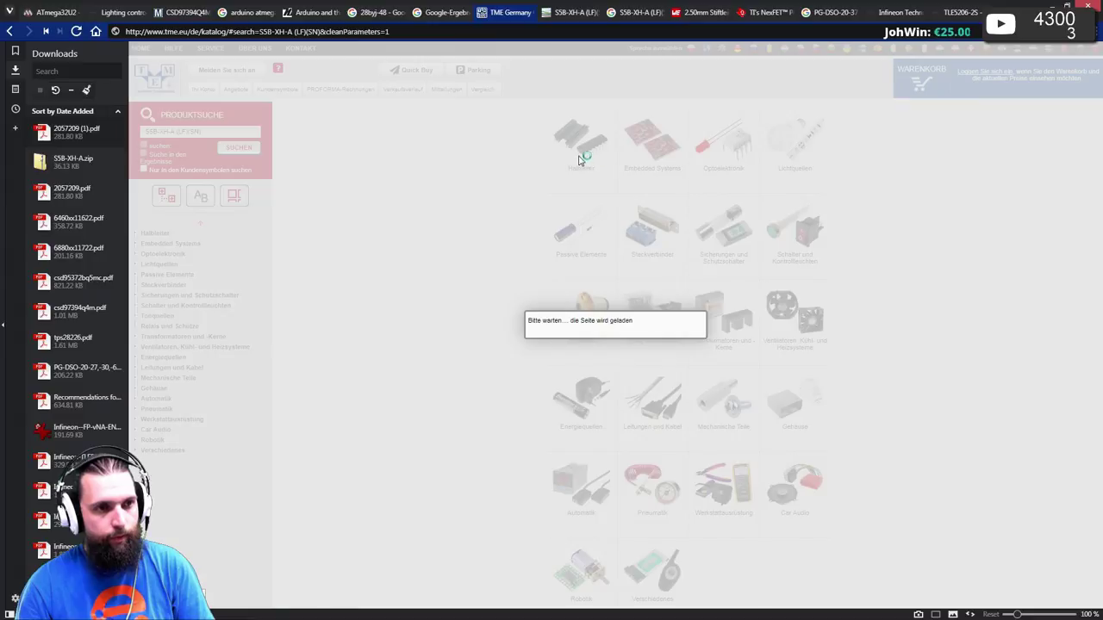
scroll(564, 170, "down", 3)
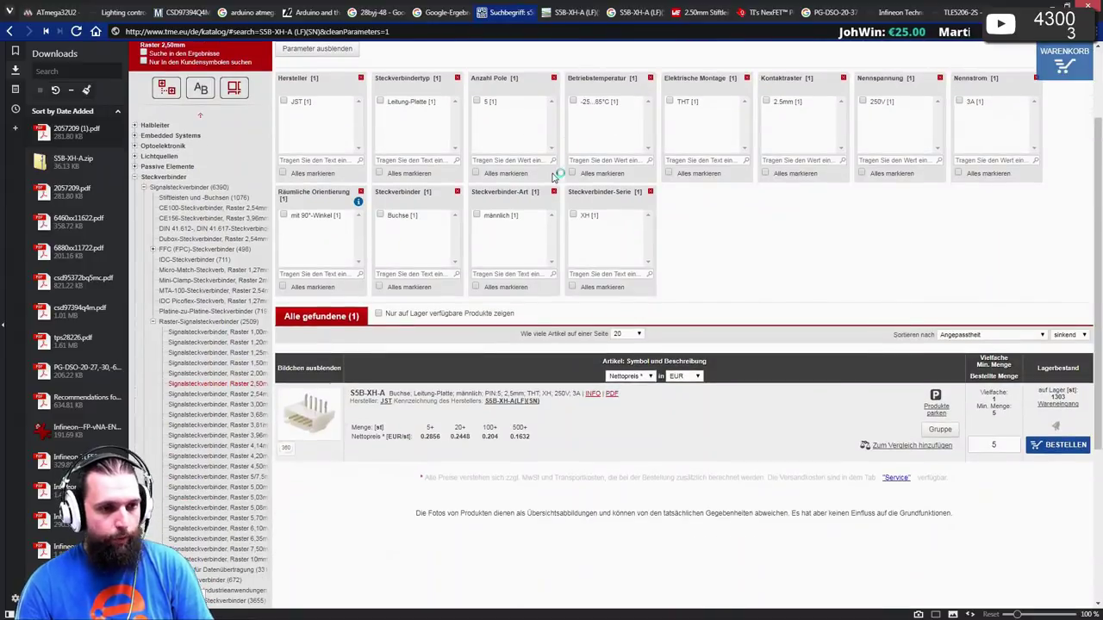
left_click(561, 13)
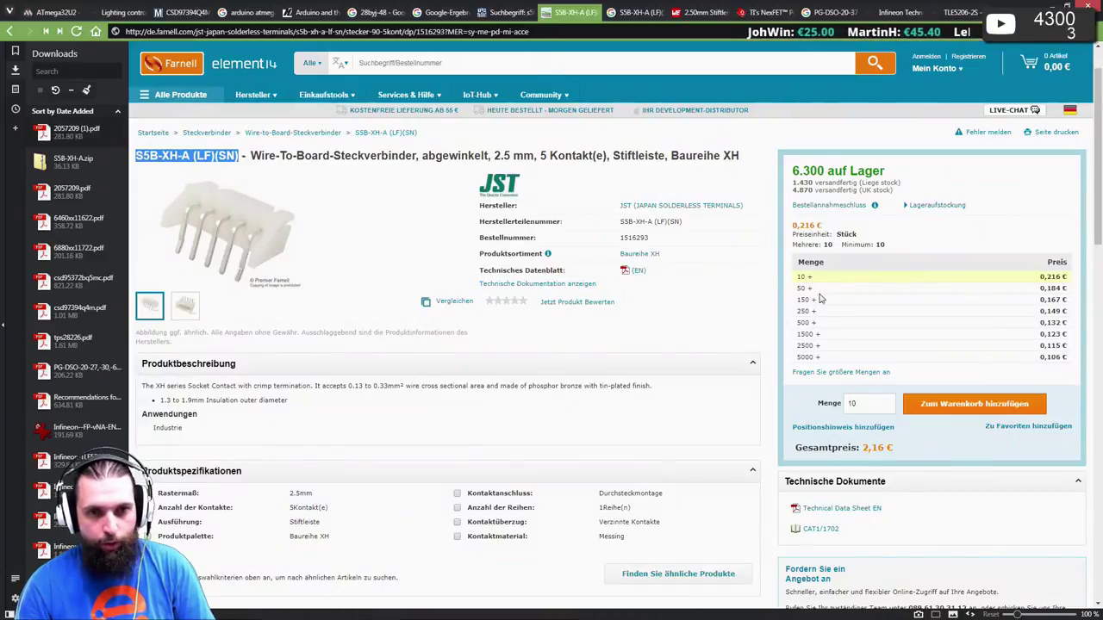
left_click(499, 13)
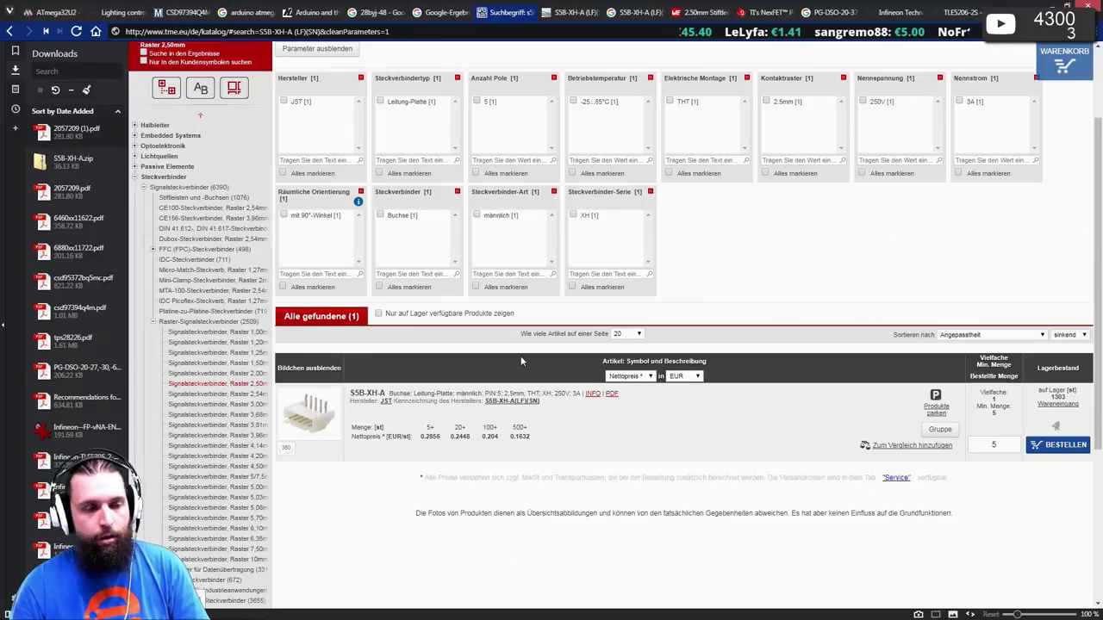
key("alt+Tab")
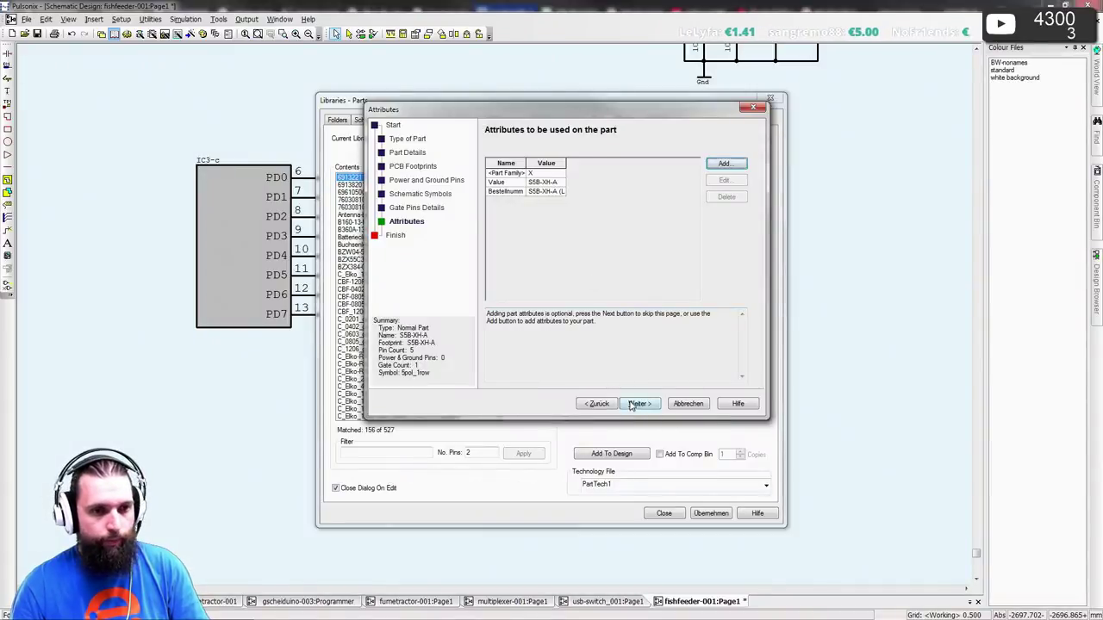
- Finish the wizard, saving S5B-XH-A into the connector library
left_click(635, 403)
left_click(681, 194)
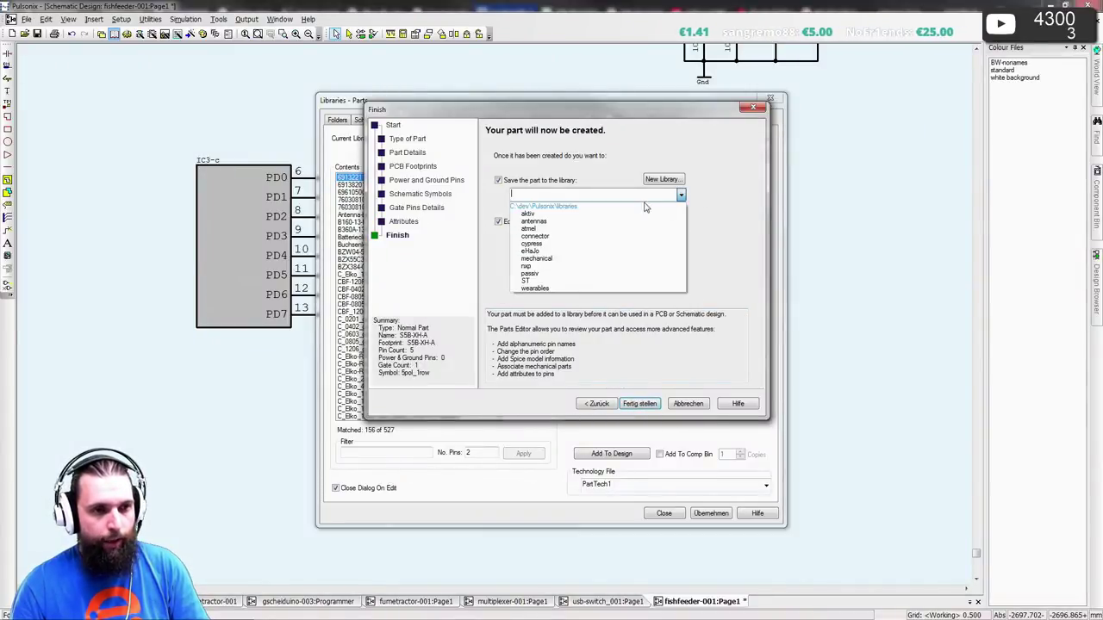
left_click(568, 238)
left_click(656, 405)
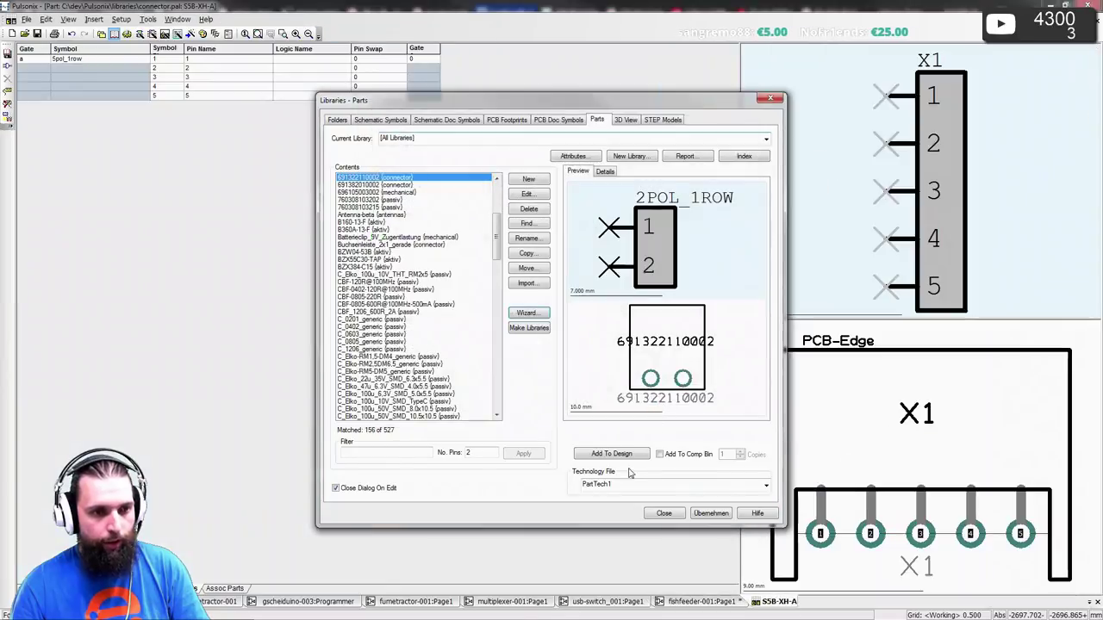
left_click(661, 514)
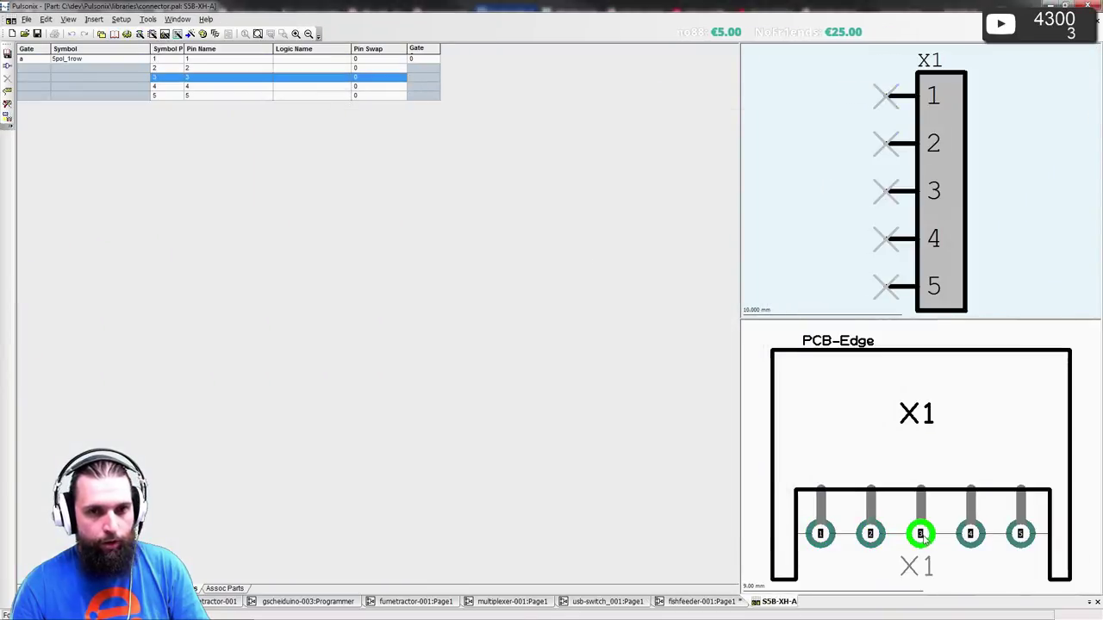
- Scroll the XH datasheet to its Contact and Housing table
key("alt+Tab")
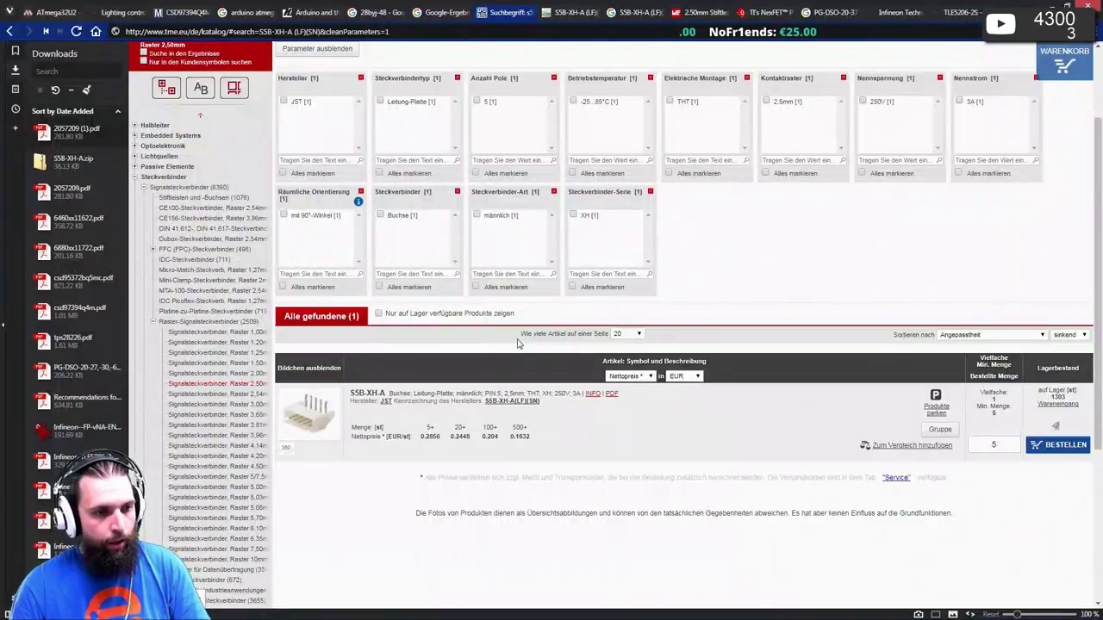
key("alt+Tab")
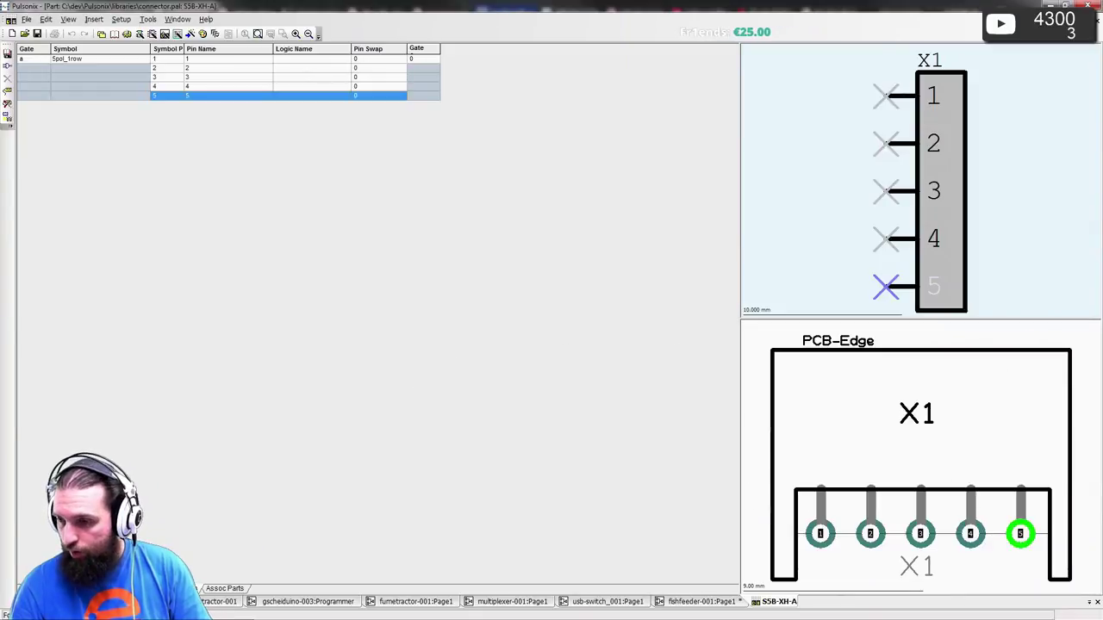
key("alt+Tab")
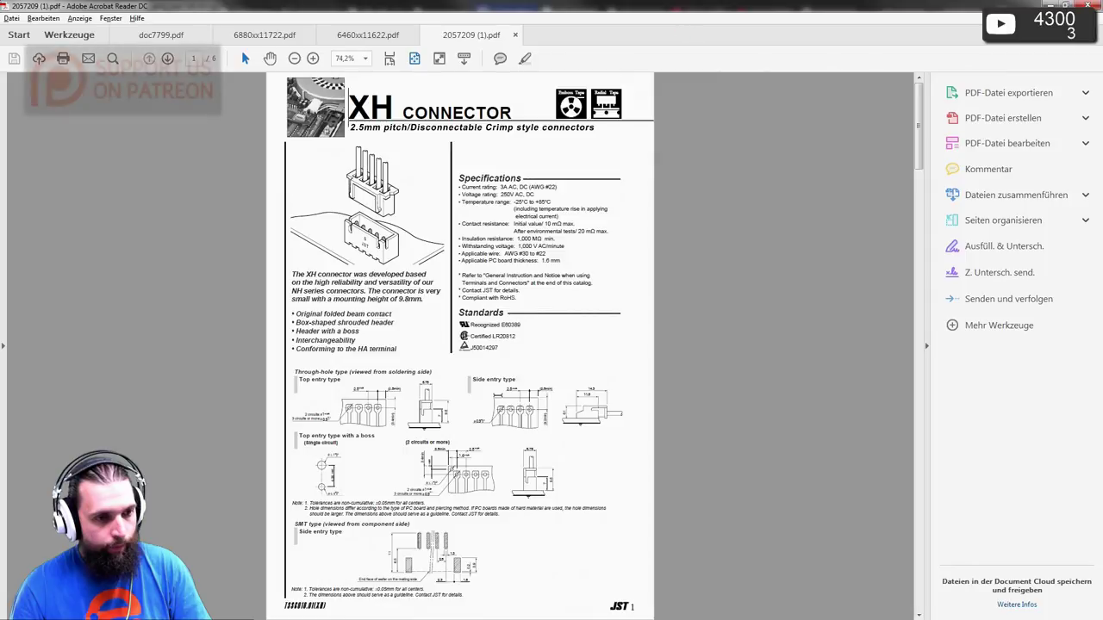
scroll(510, 393, "up", 3, "ctrl")
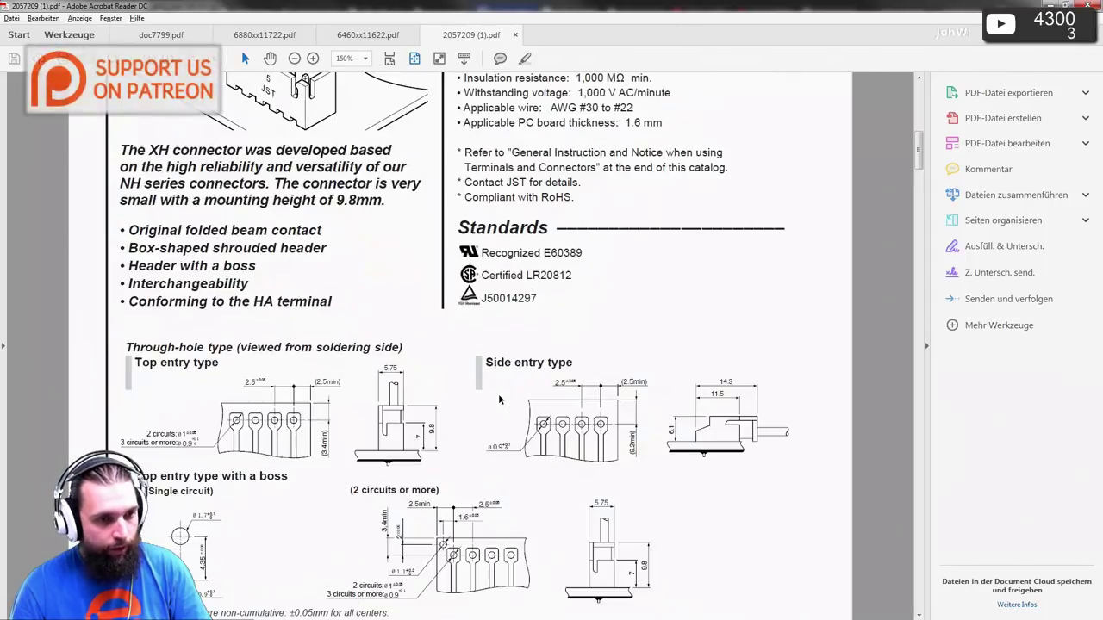
scroll(509, 392, "down", 3)
scroll(510, 393, "down", 10)
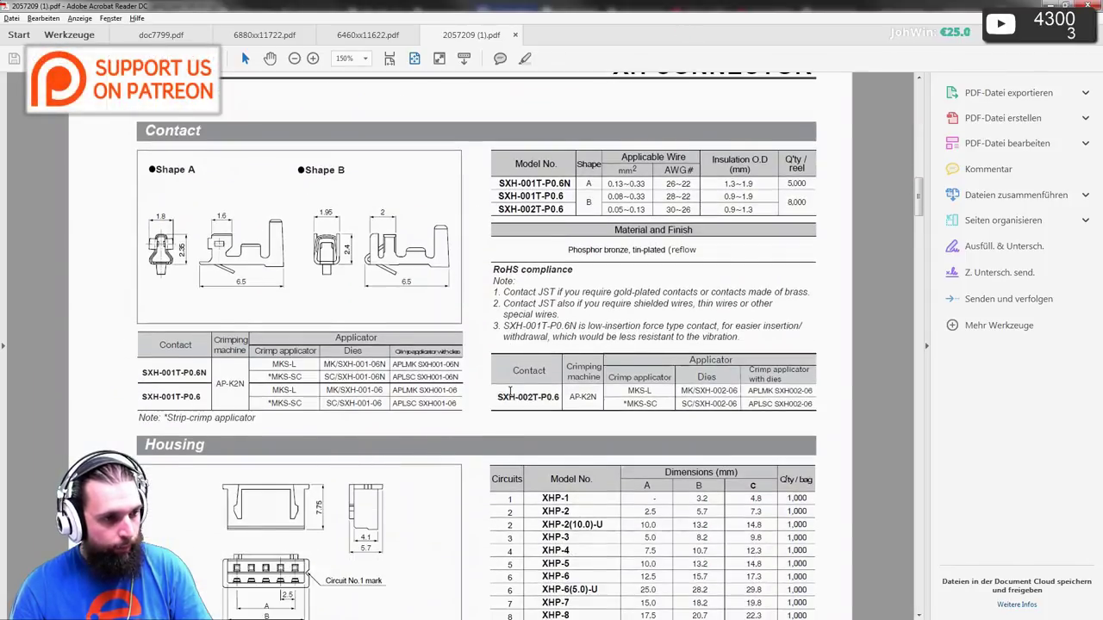